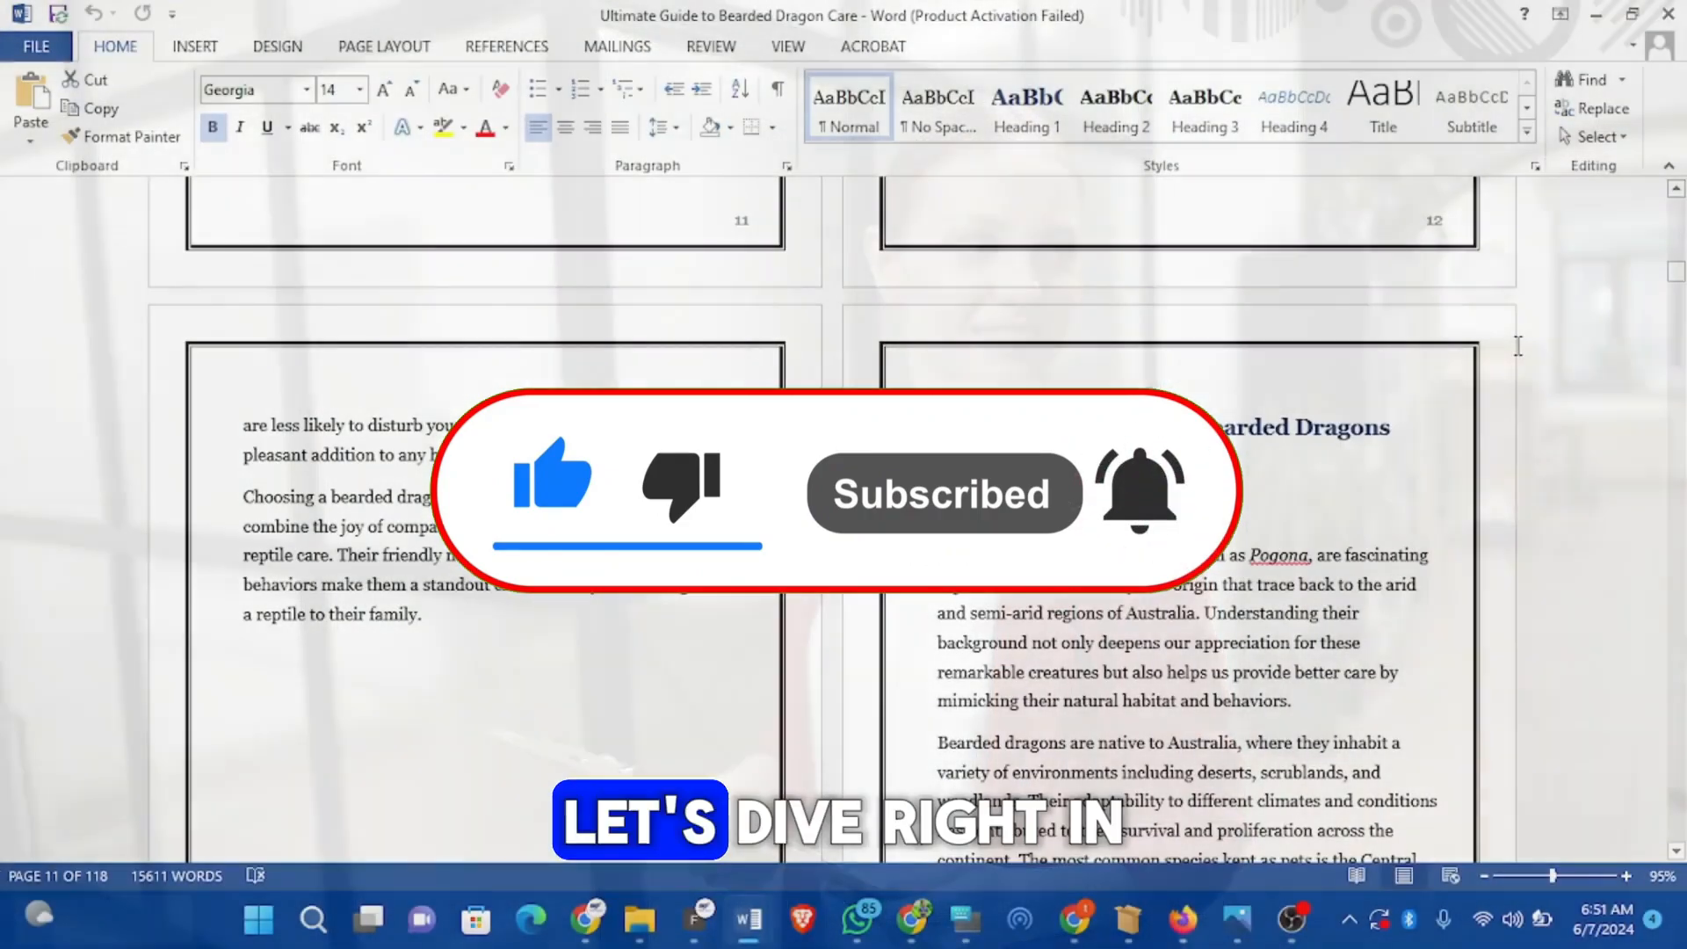
scroll(1515, 344, up, 3)
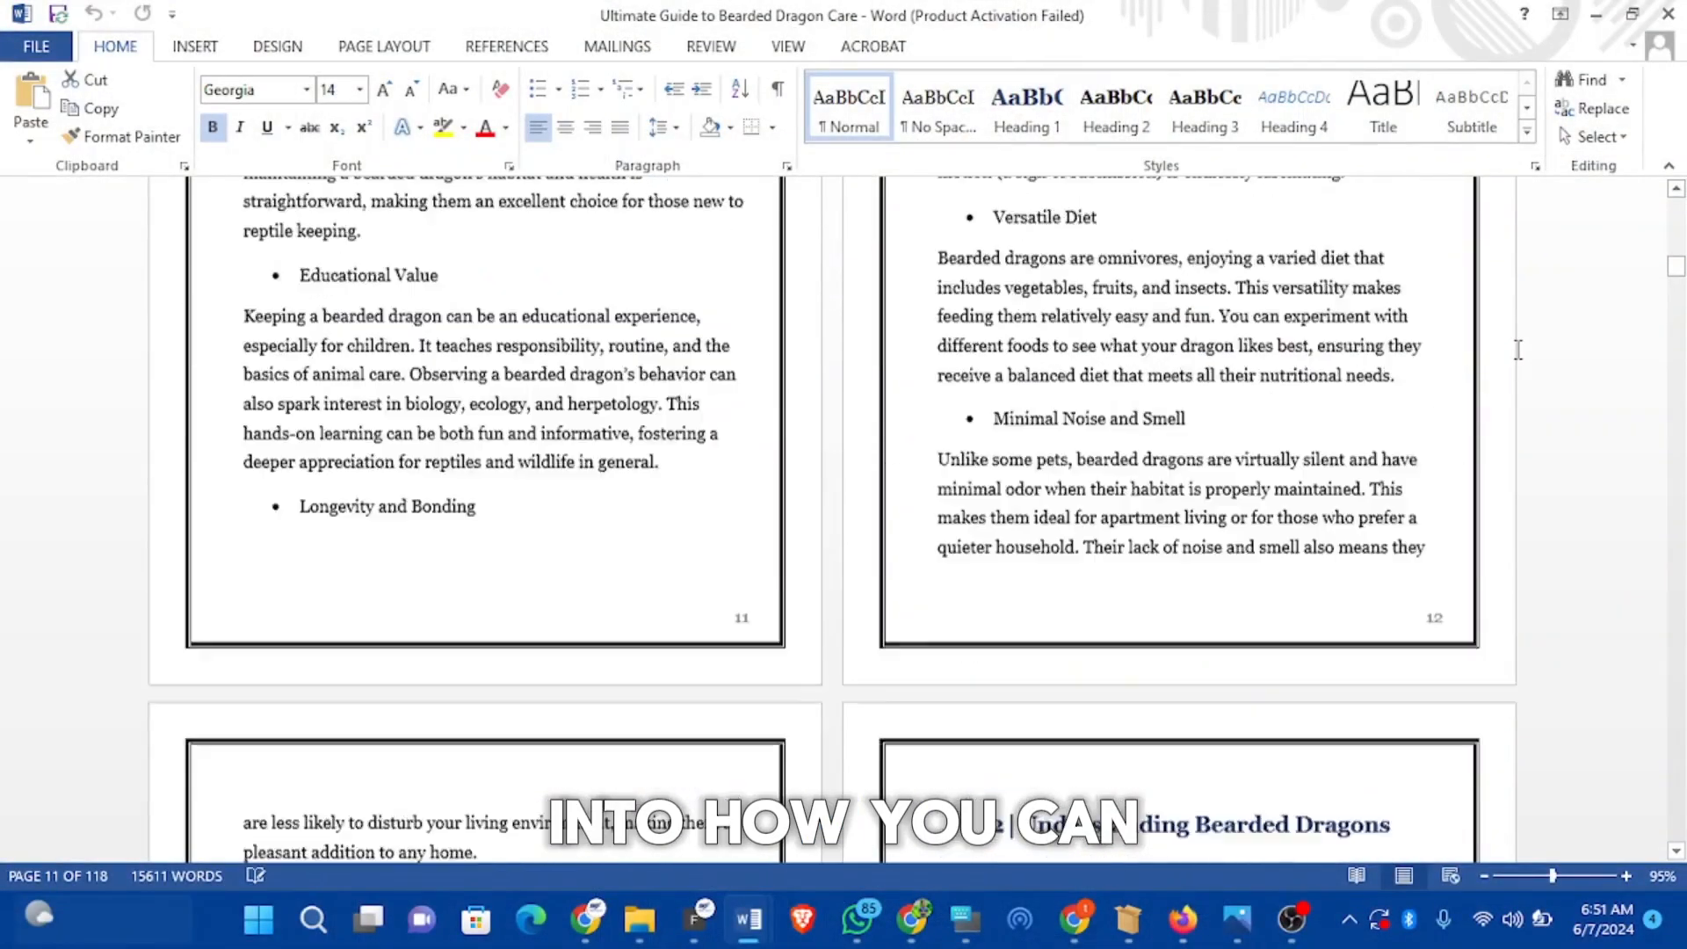
scroll(1508, 345, down, 2)
scroll(1508, 345, down, 15)
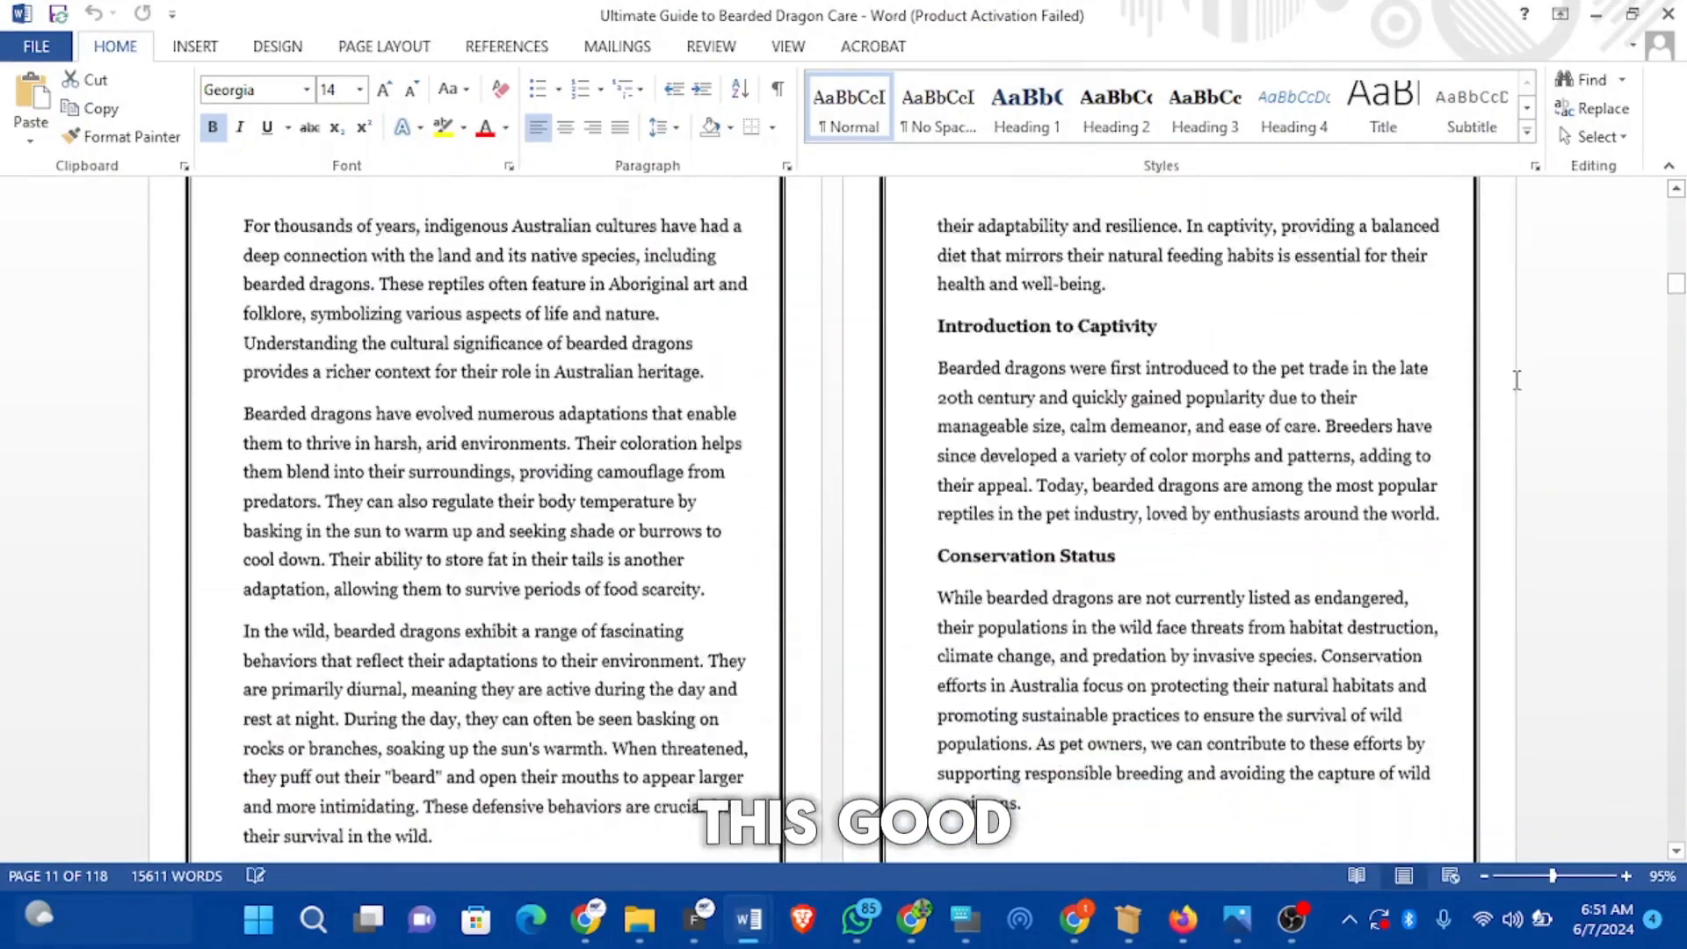
scroll(1514, 369, down, 5)
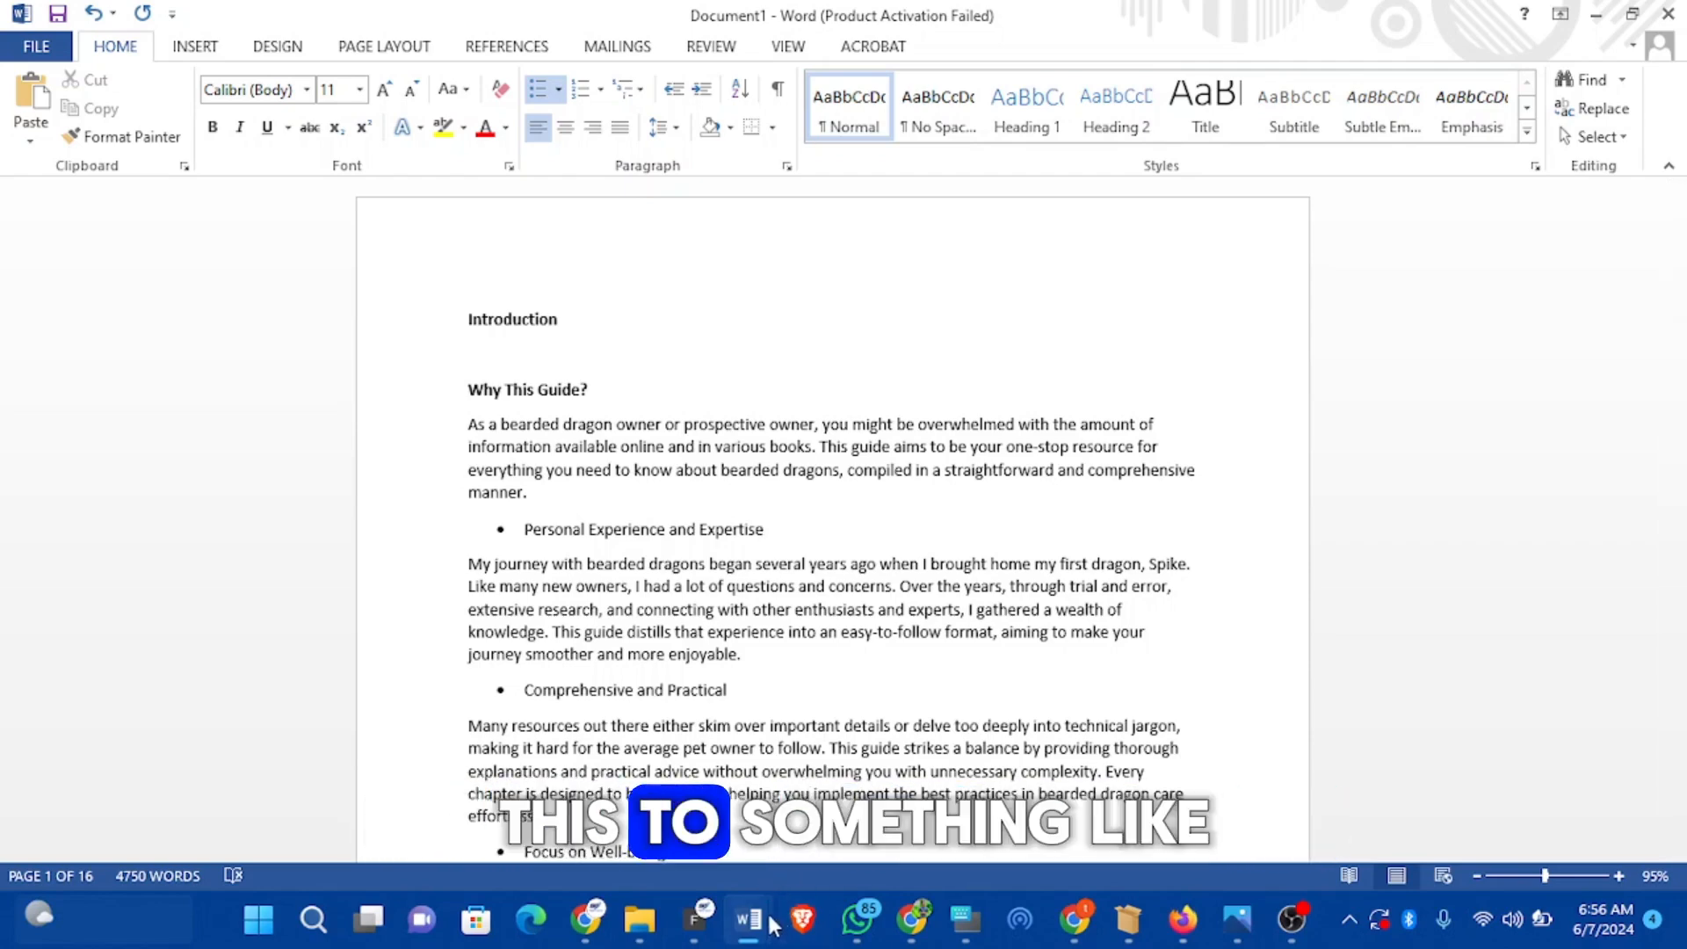
Step: Switch to the Ultimate Guide to Bearded Dragon Care document and review its page formatting from page 23 back to the title page
mouse_move(749, 919)
click(742, 764)
scroll(807, 738, up, 18)
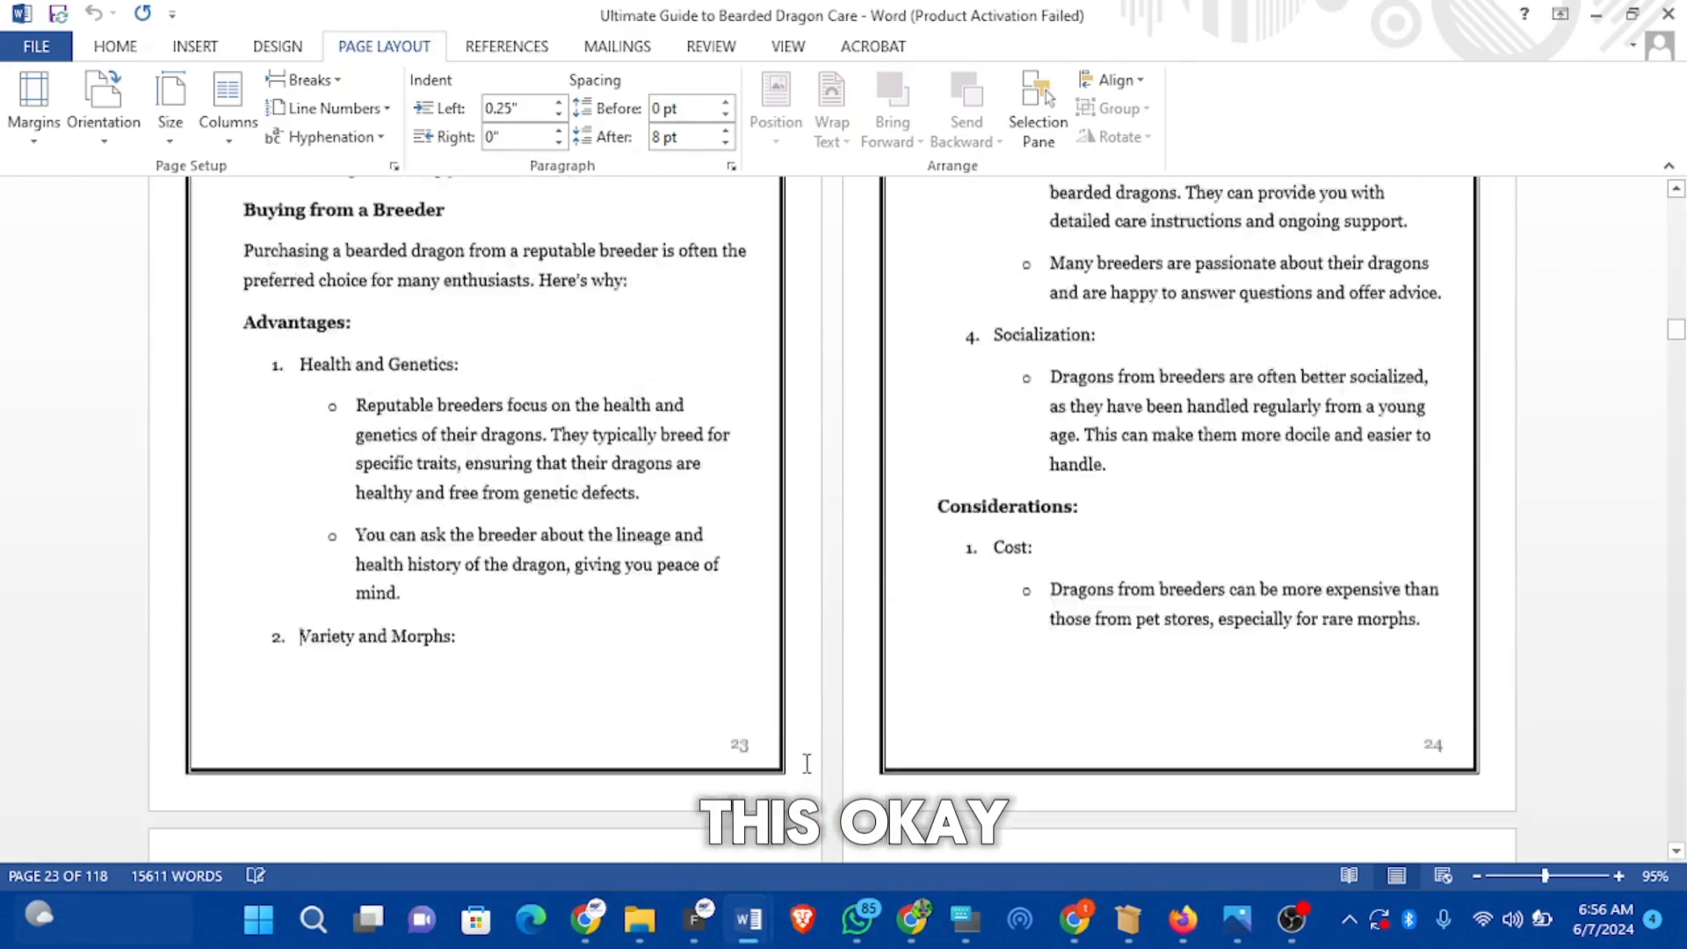
scroll(808, 738, up, 18)
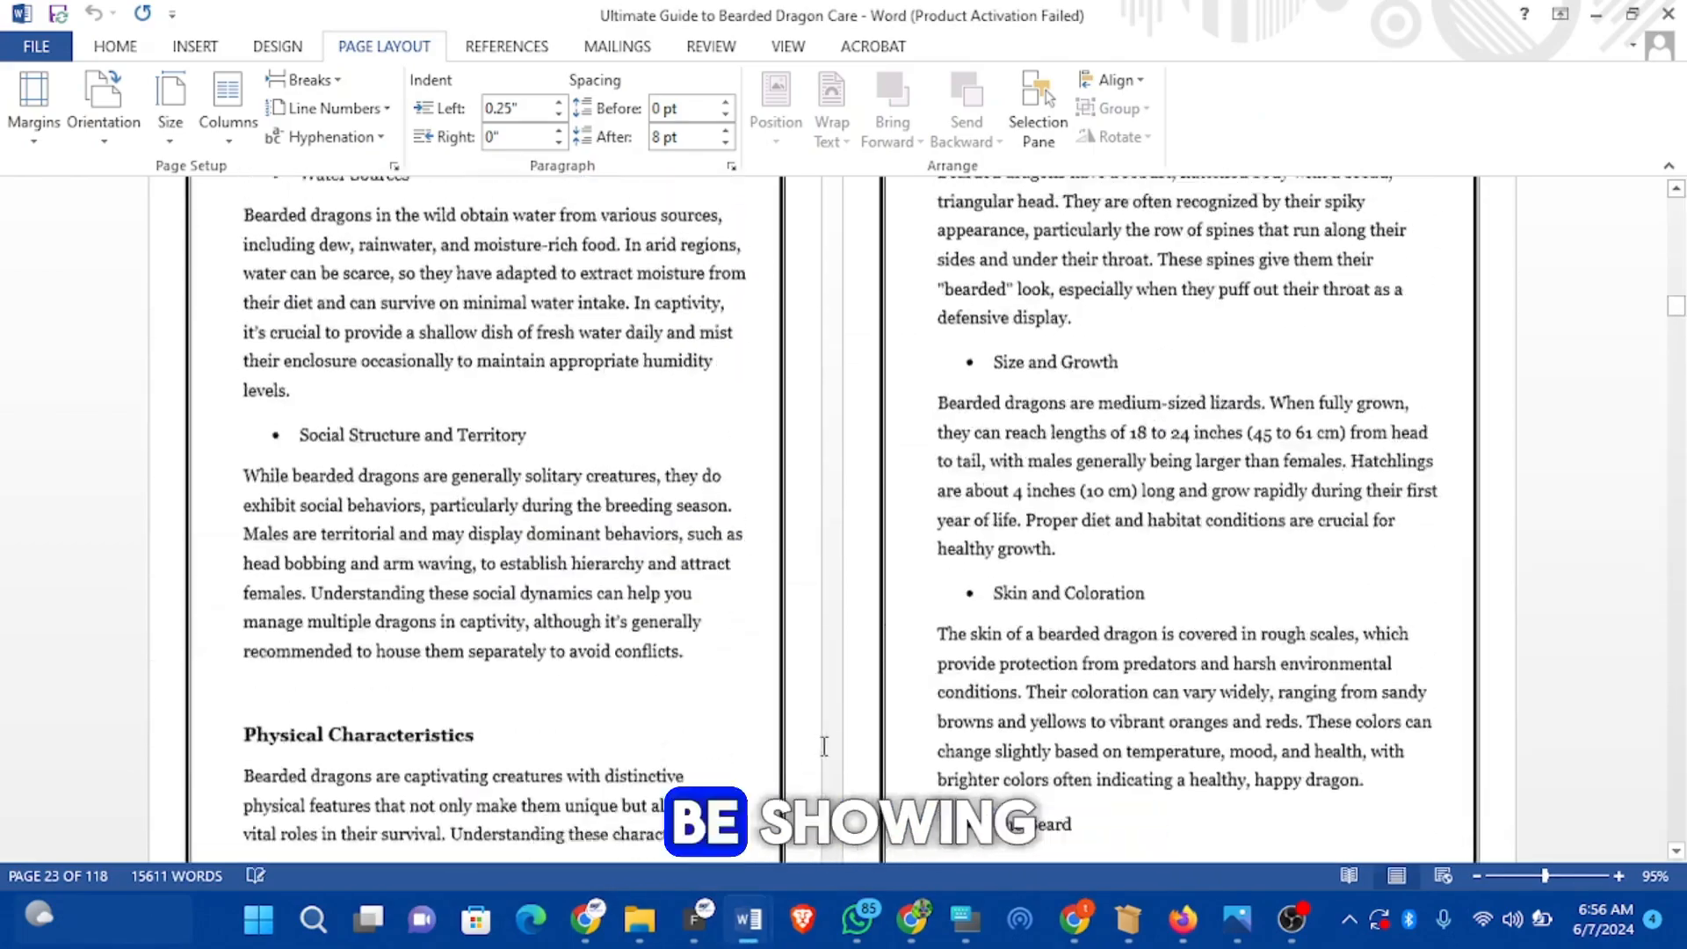
scroll(823, 762, up, 18)
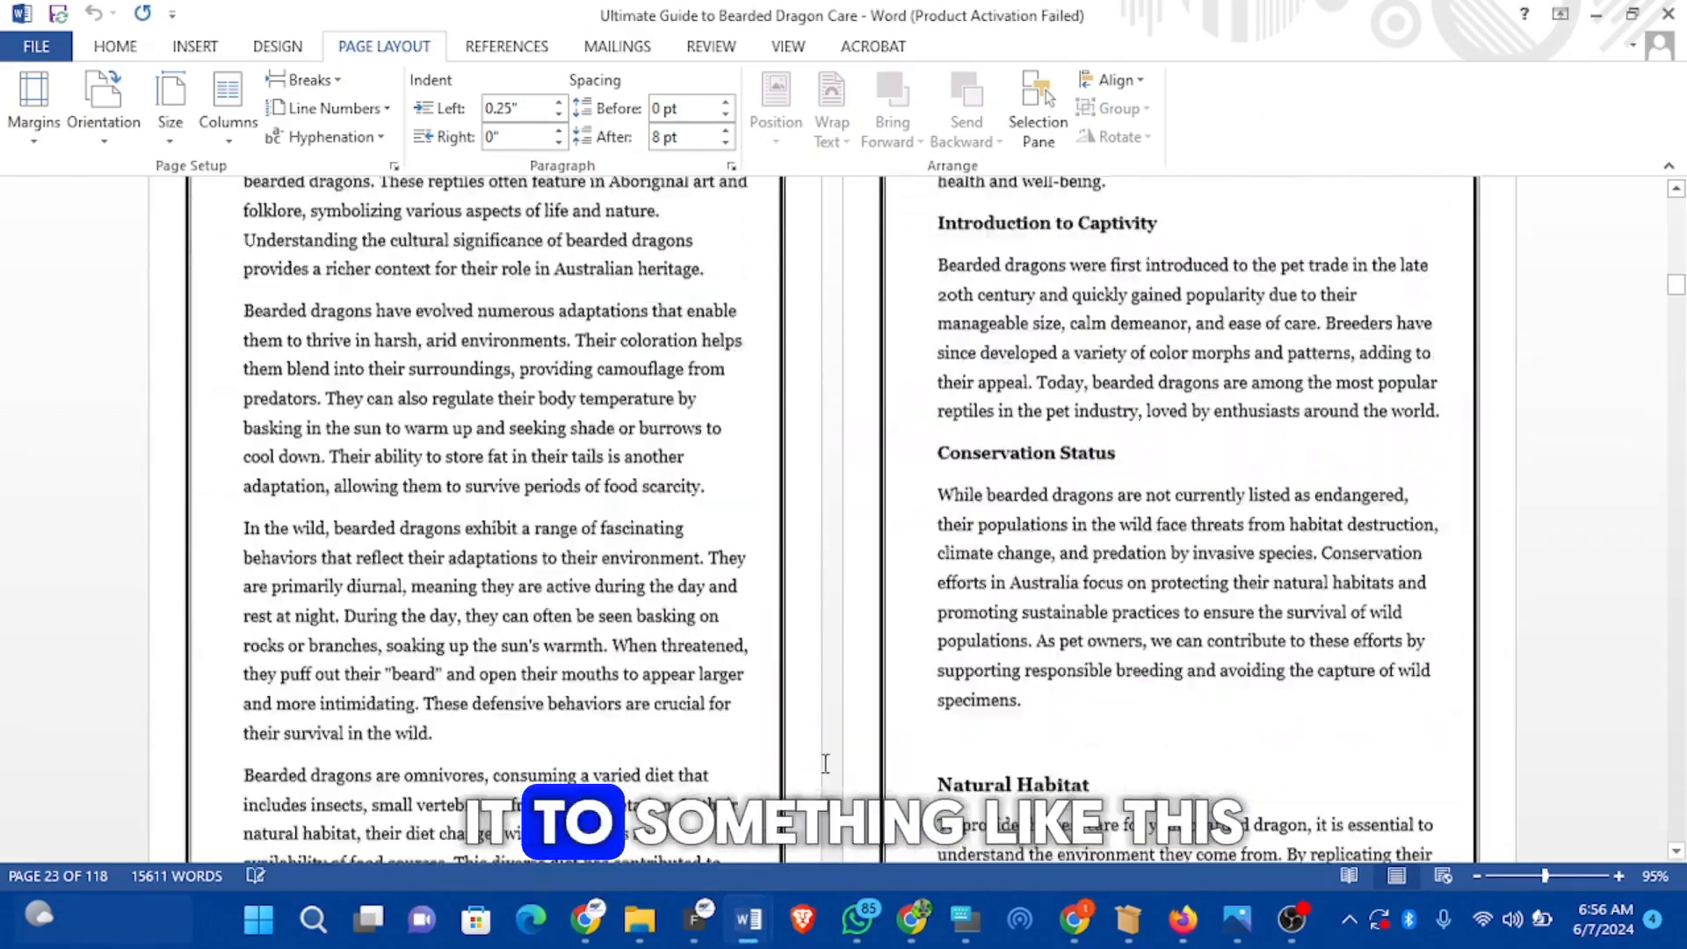
scroll(819, 772, up, 18)
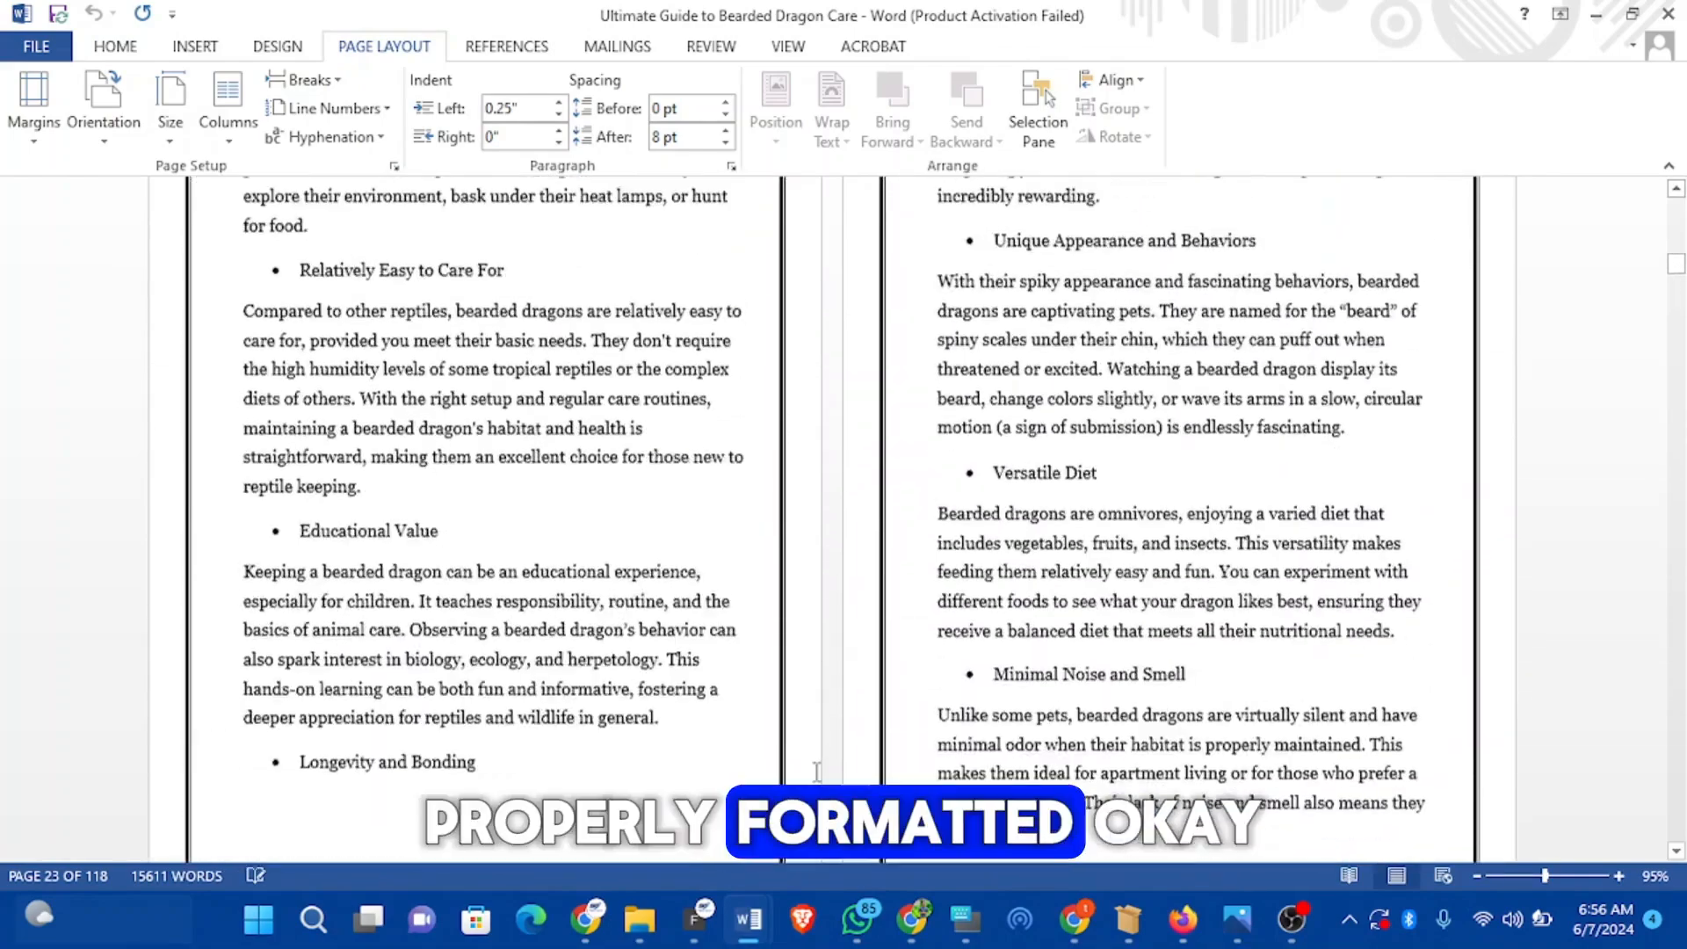
scroll(822, 777, up, 18)
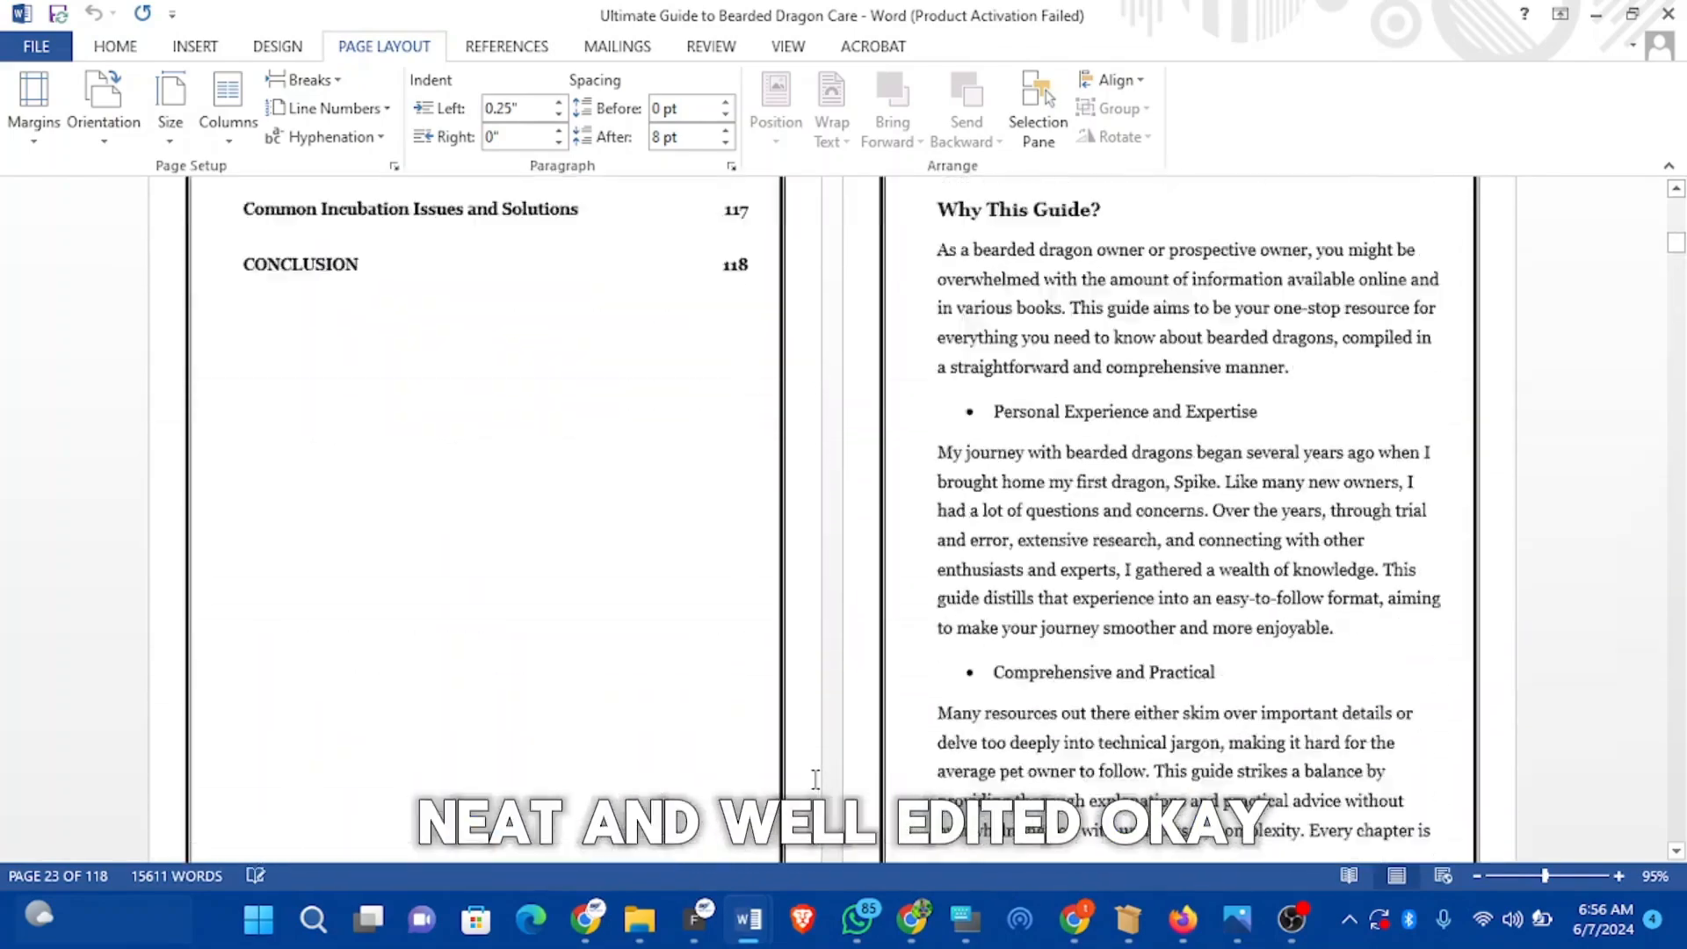
scroll(835, 772, up, 18)
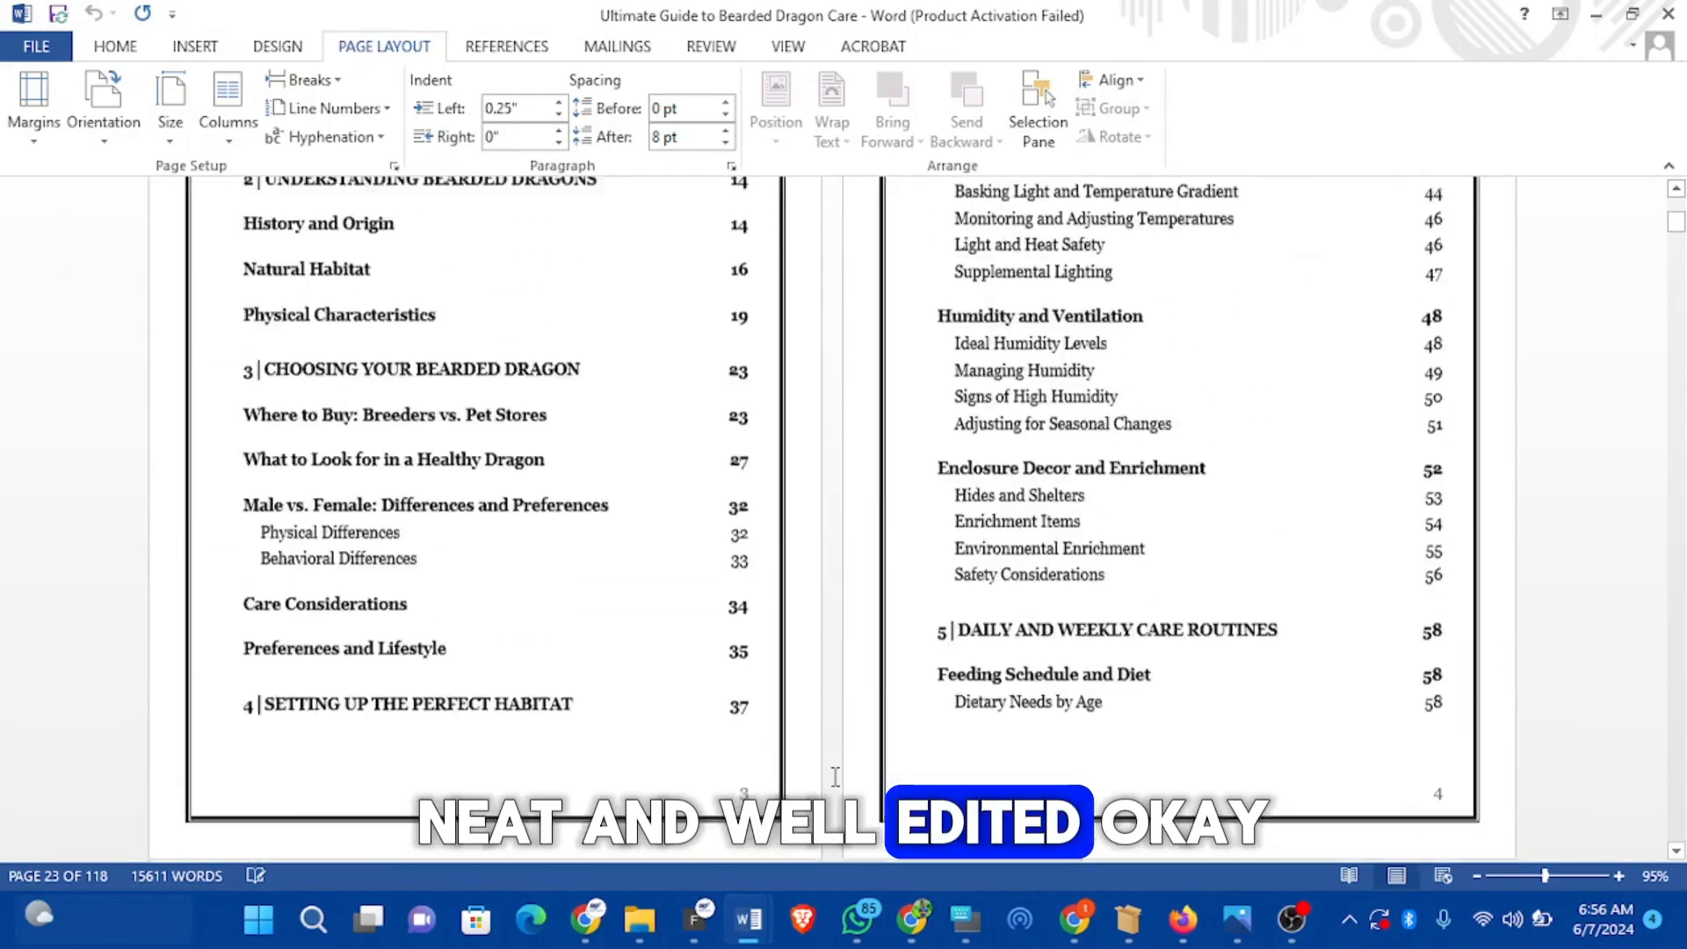
scroll(839, 791, up, 3)
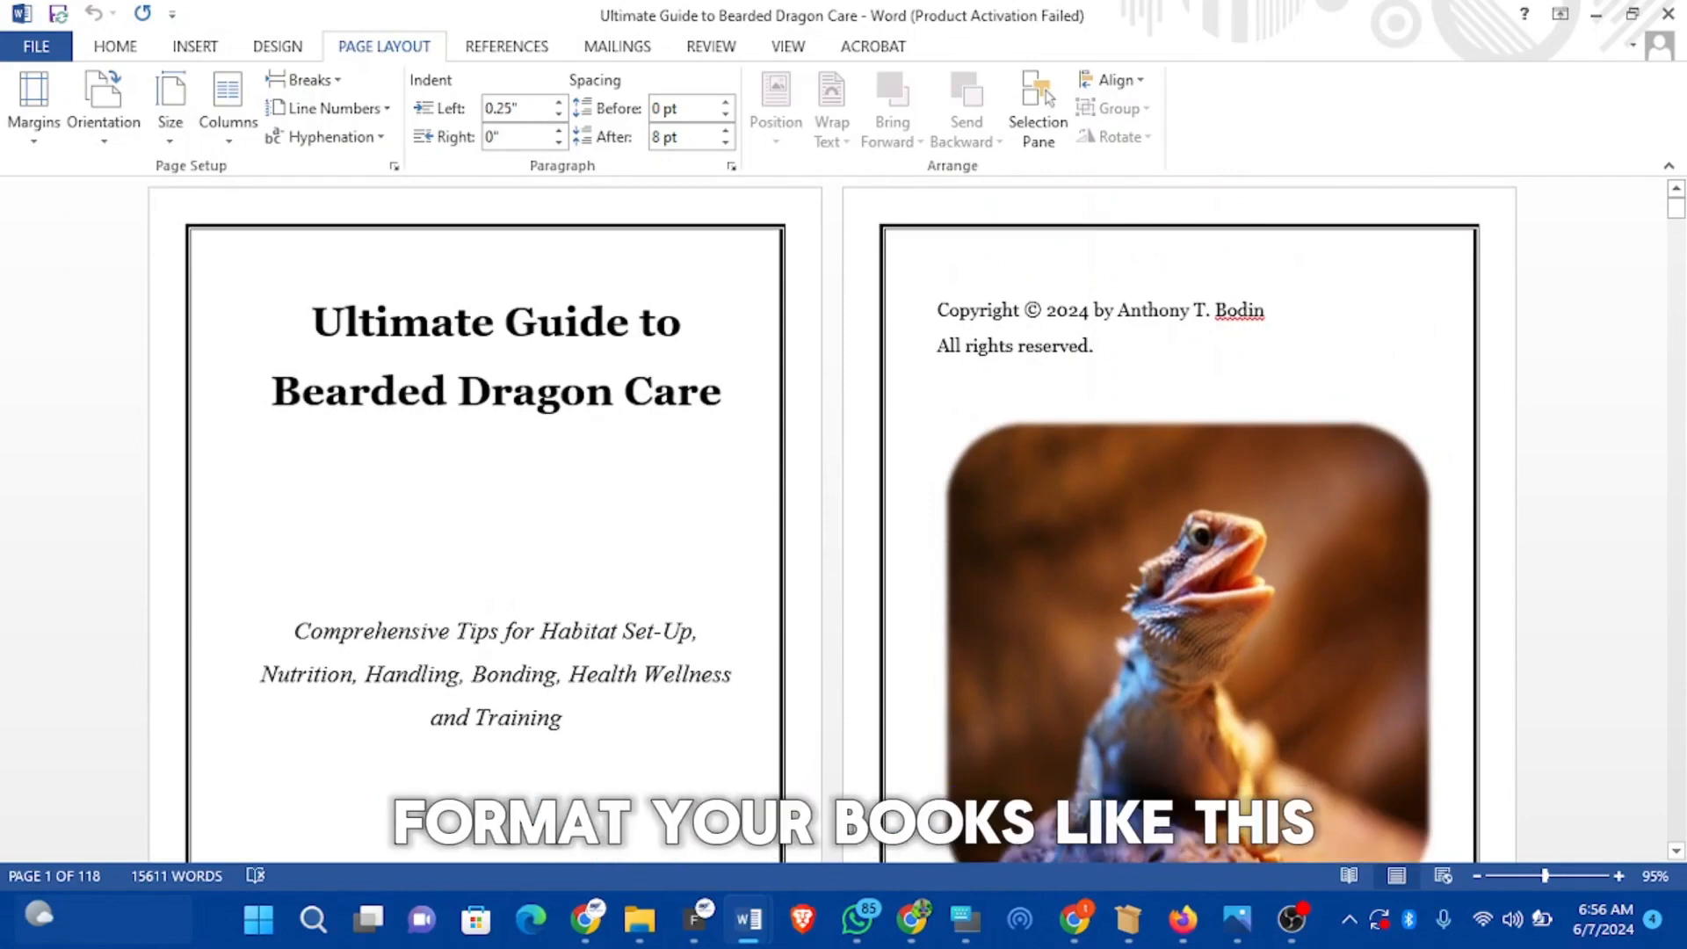
Step: Switch to Document1 and set the left page margin to 0.65" in its page setup
mouse_move(748, 920)
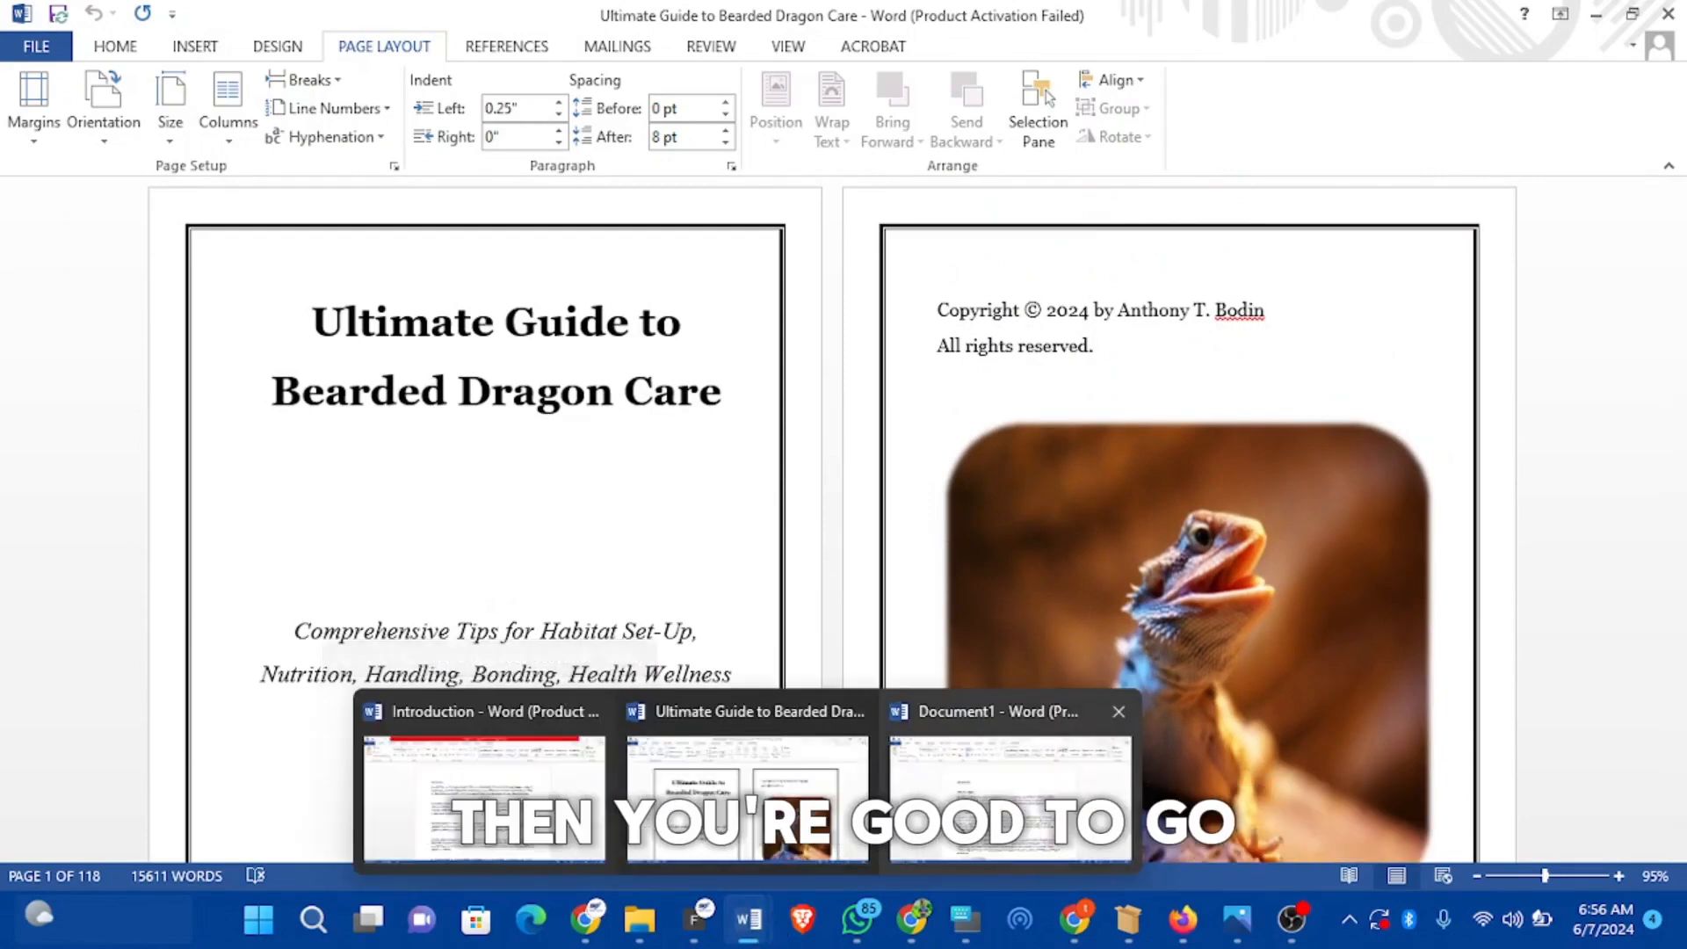
click(1017, 747)
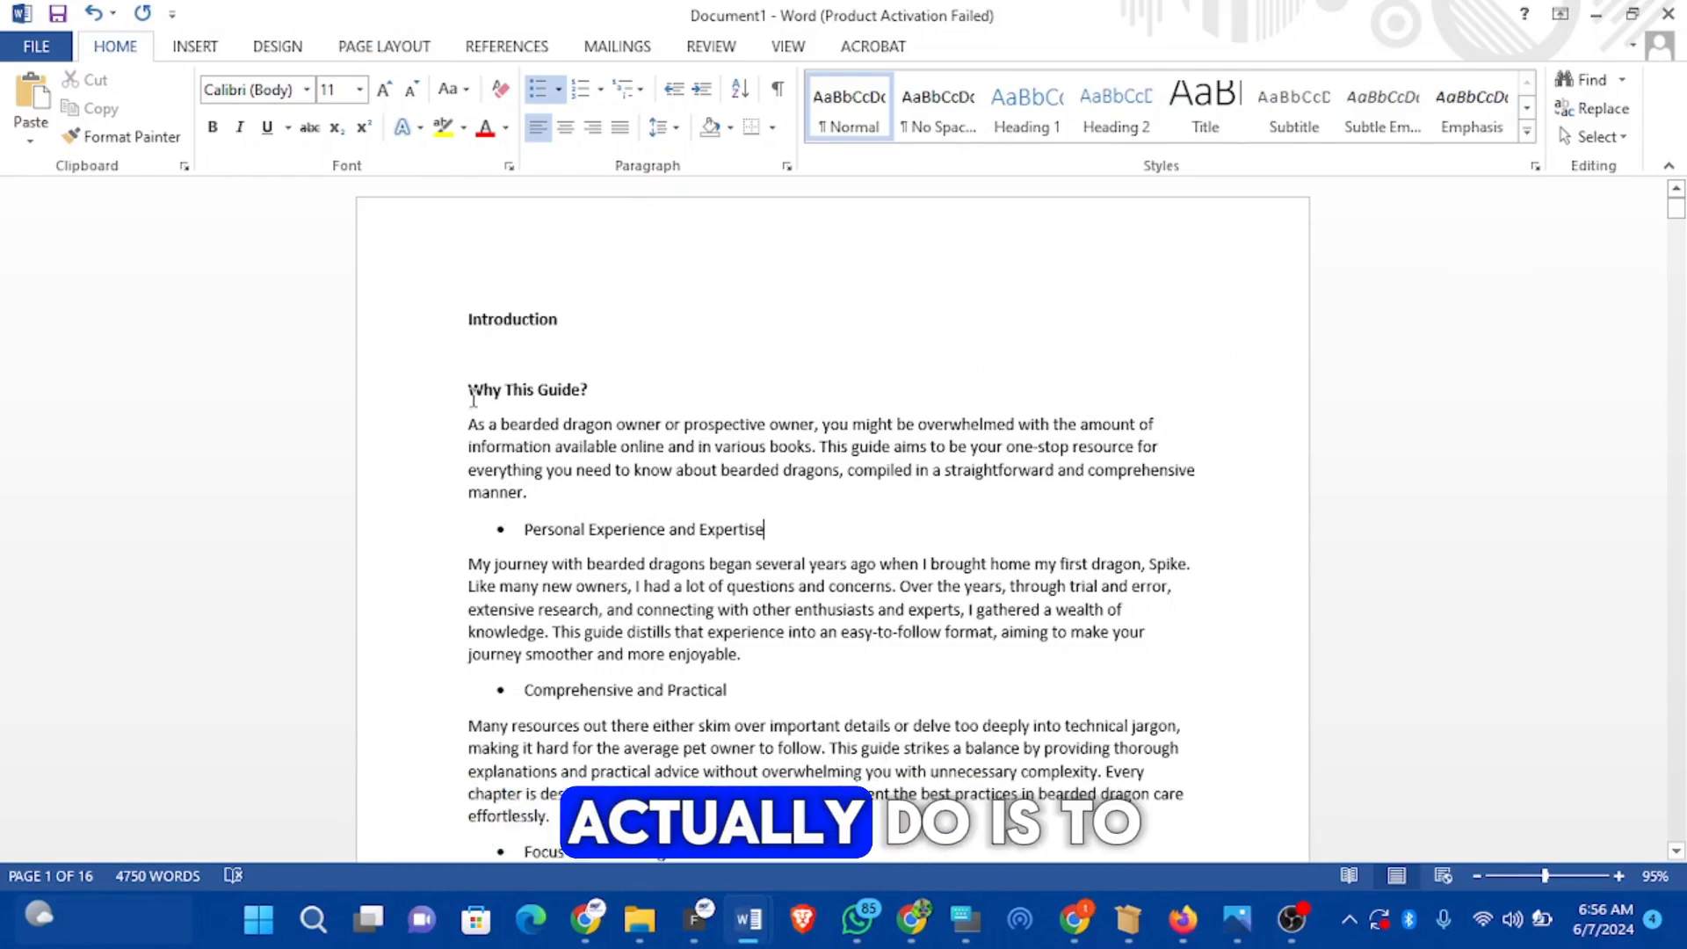
click(387, 49)
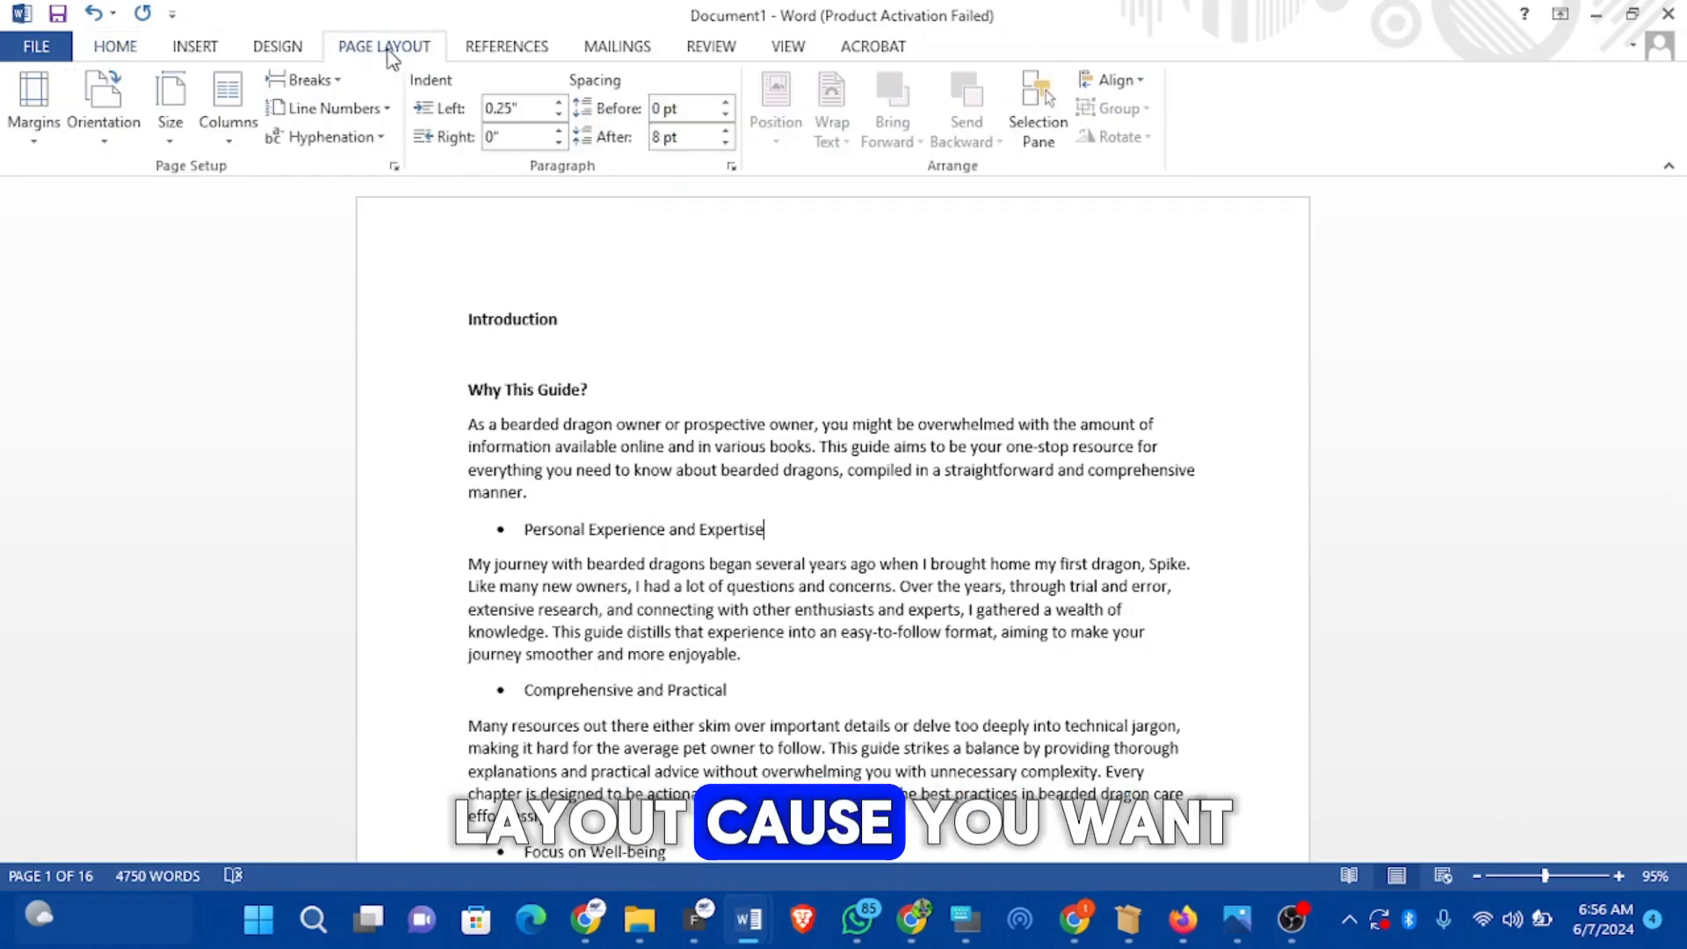
click(171, 132)
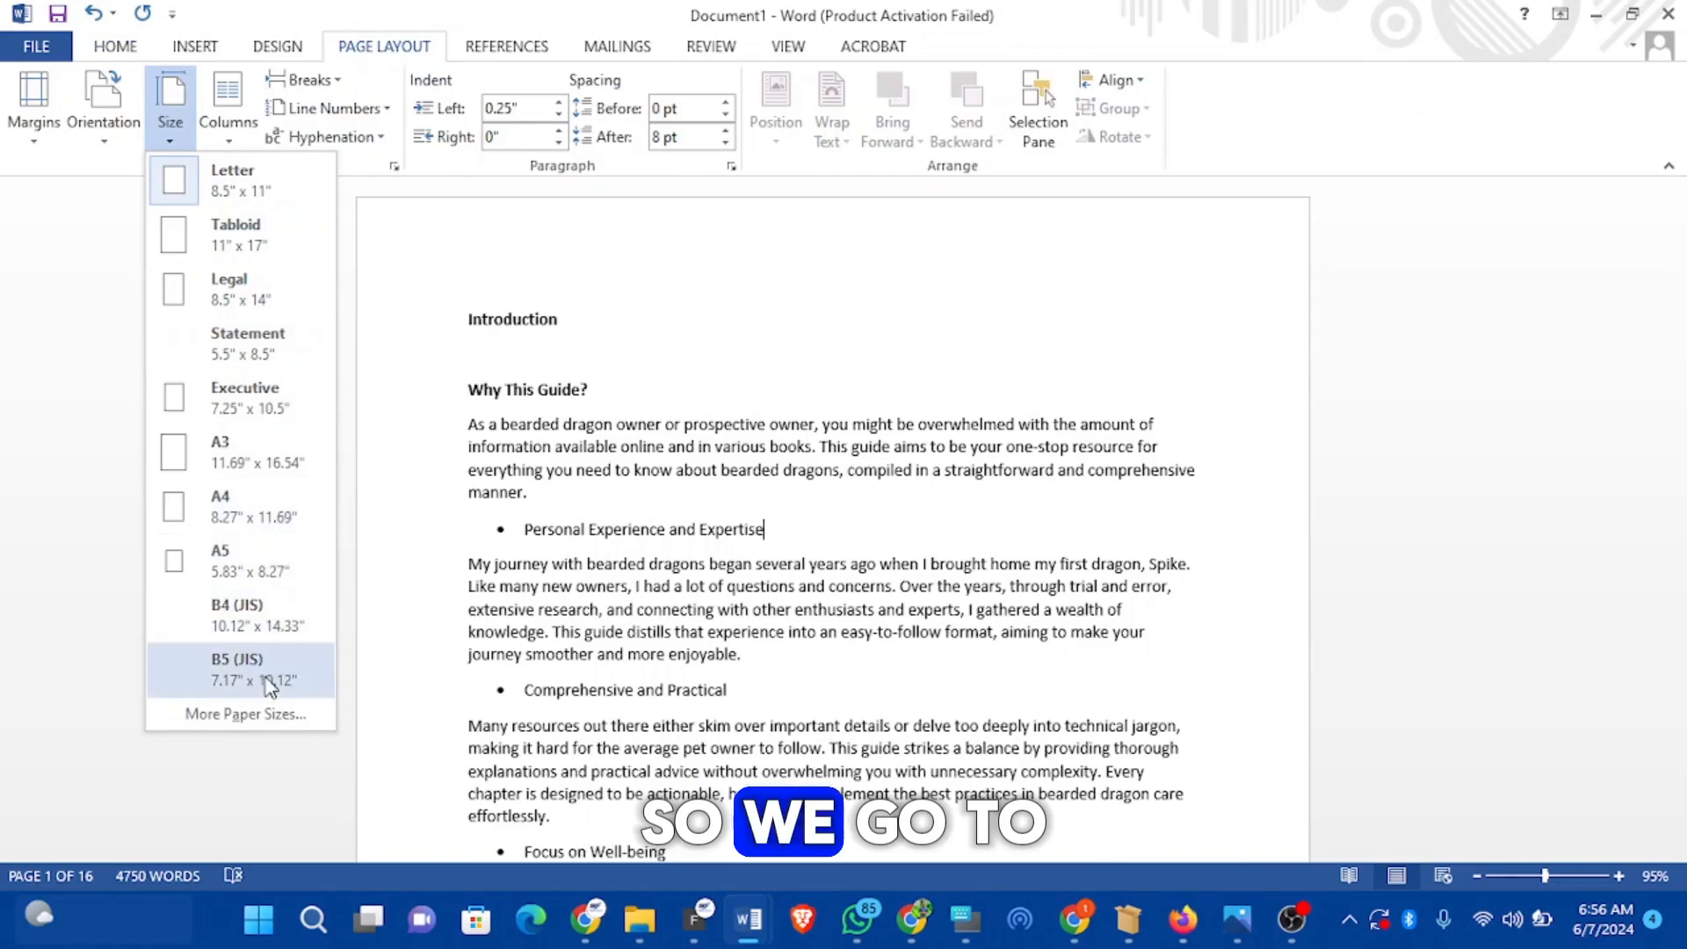
click(246, 715)
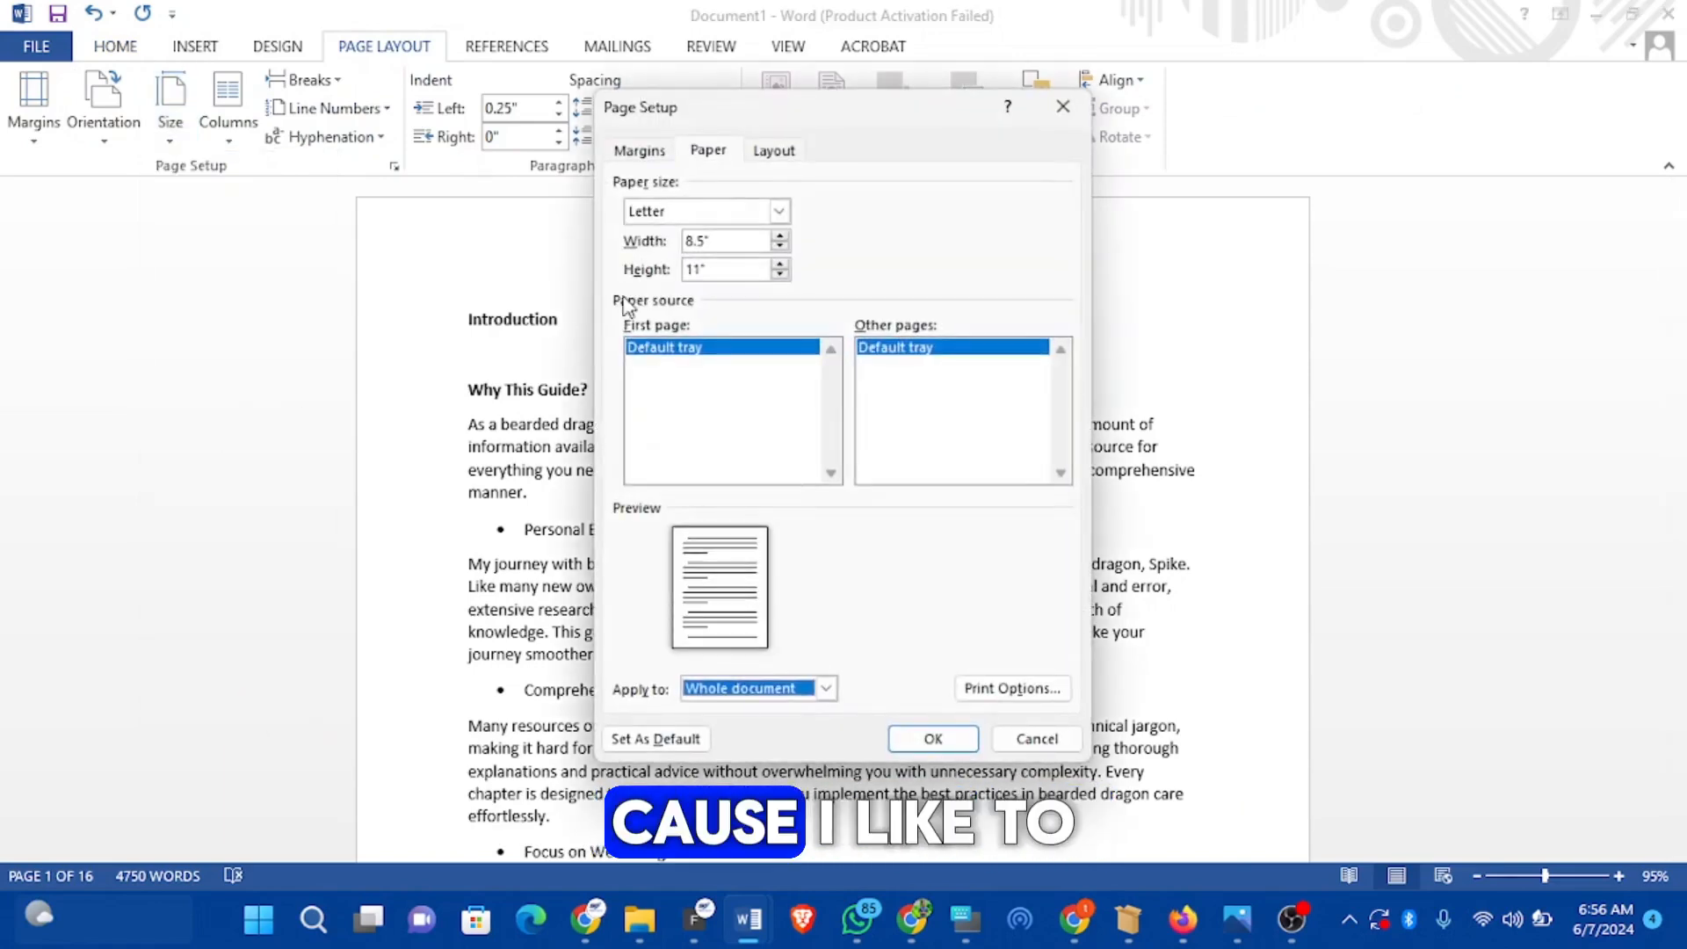
click(641, 153)
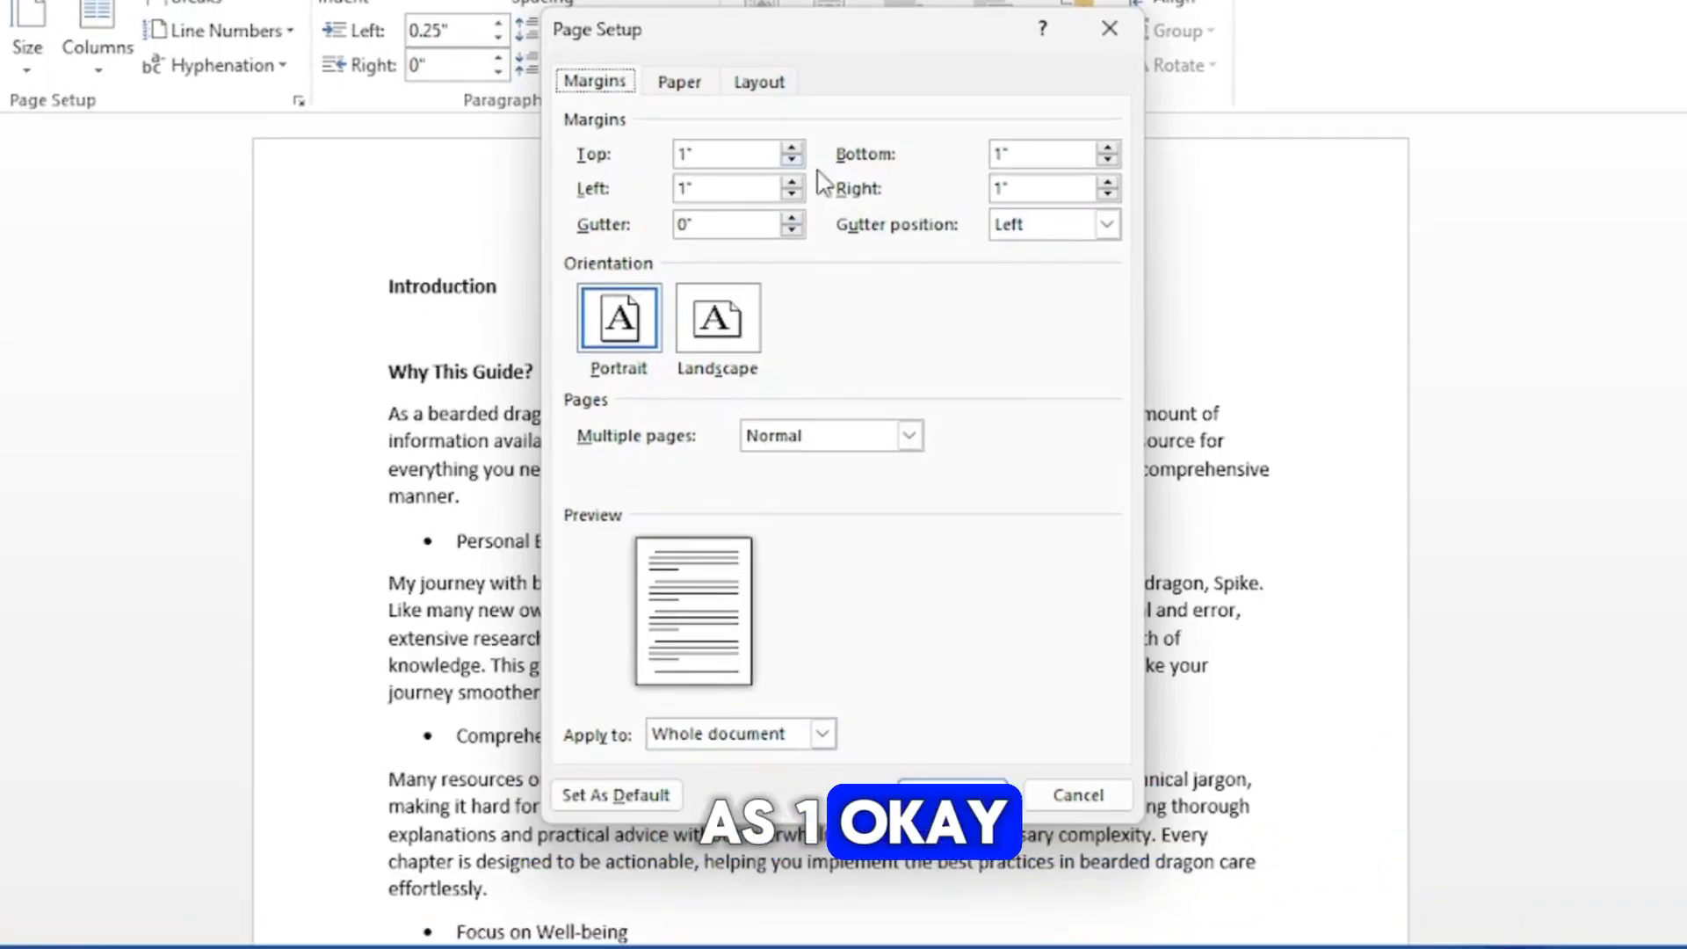
click(687, 188)
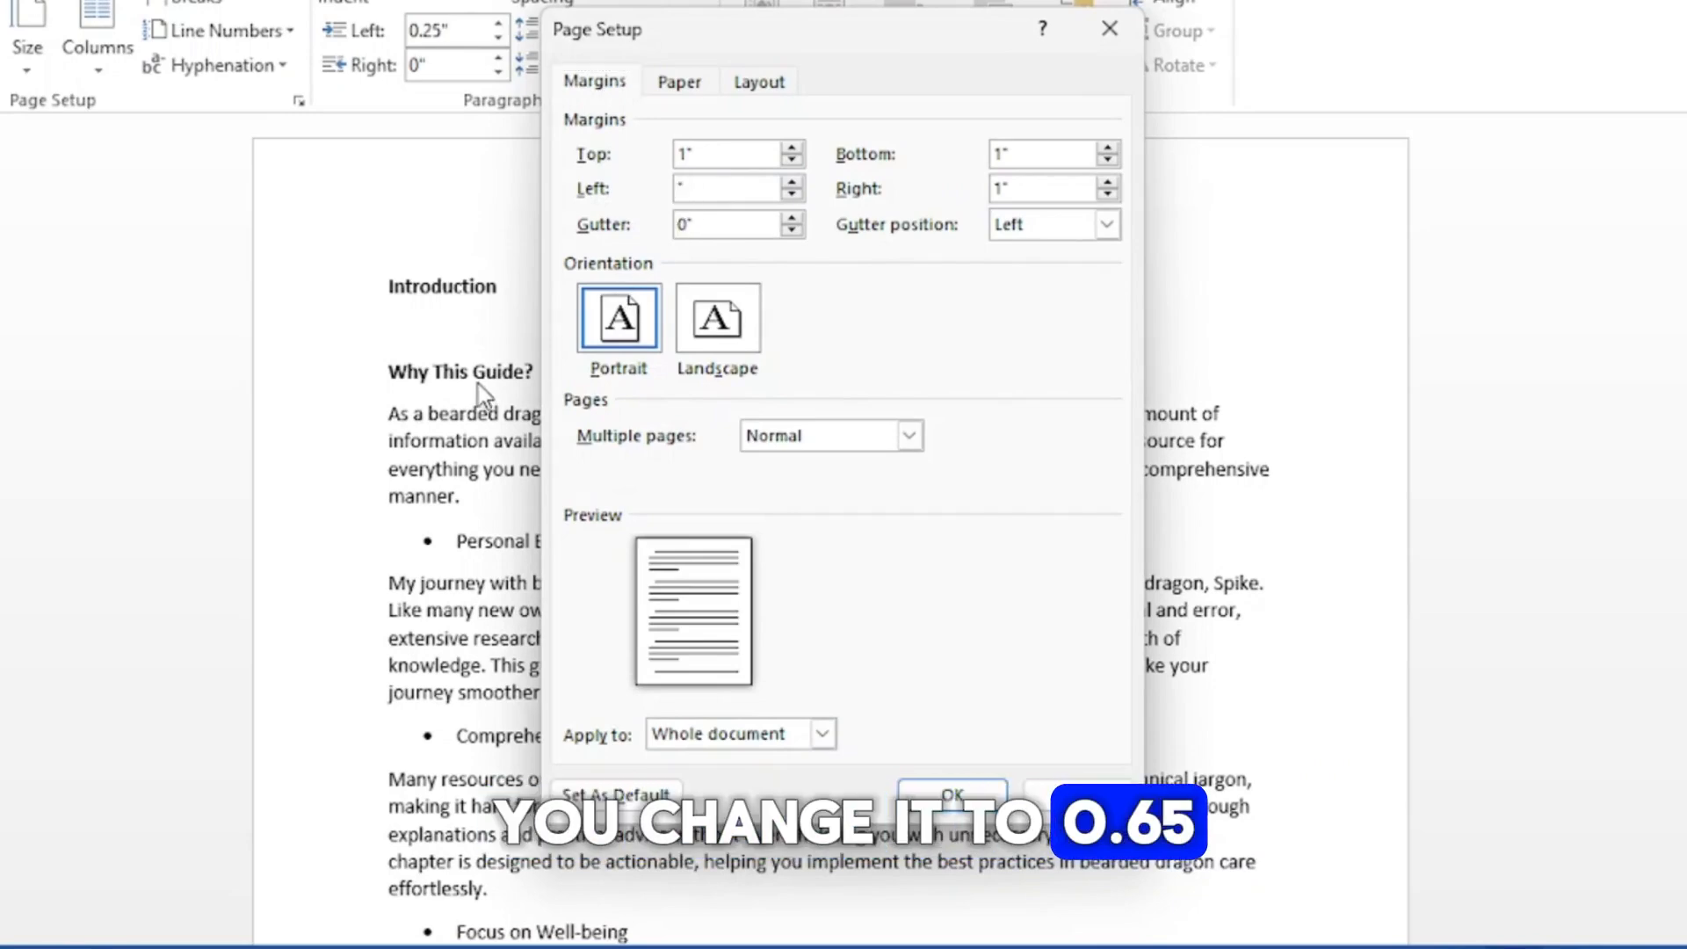
text(.65)
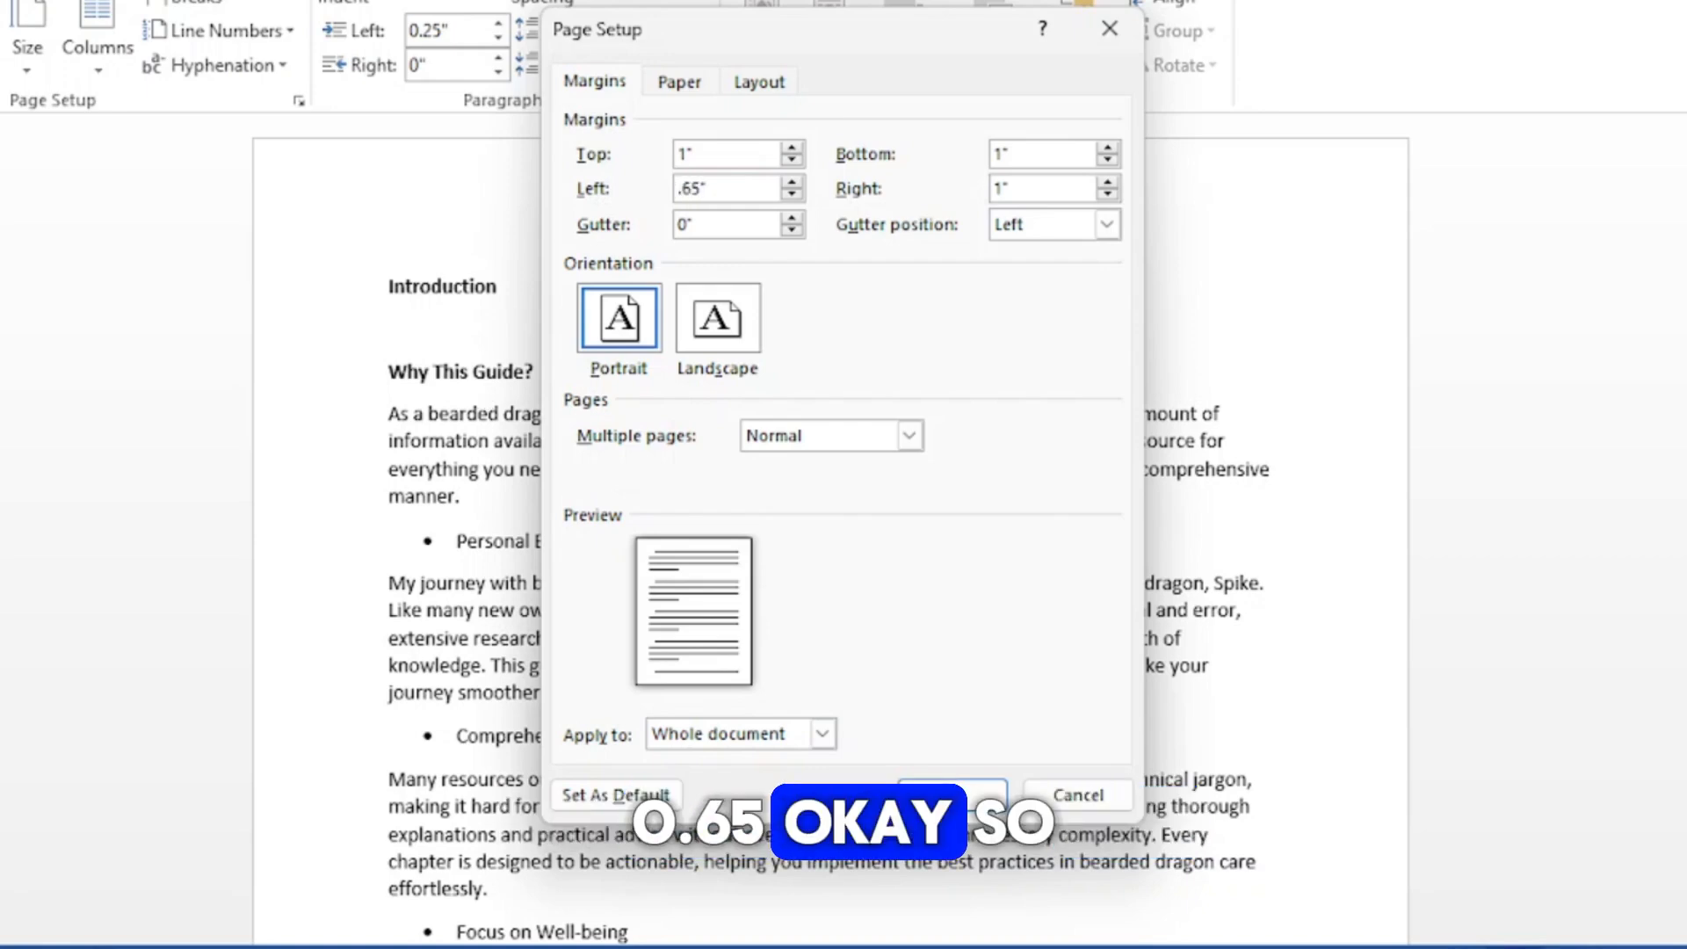
key(Left)
key(Left)
key(Left)
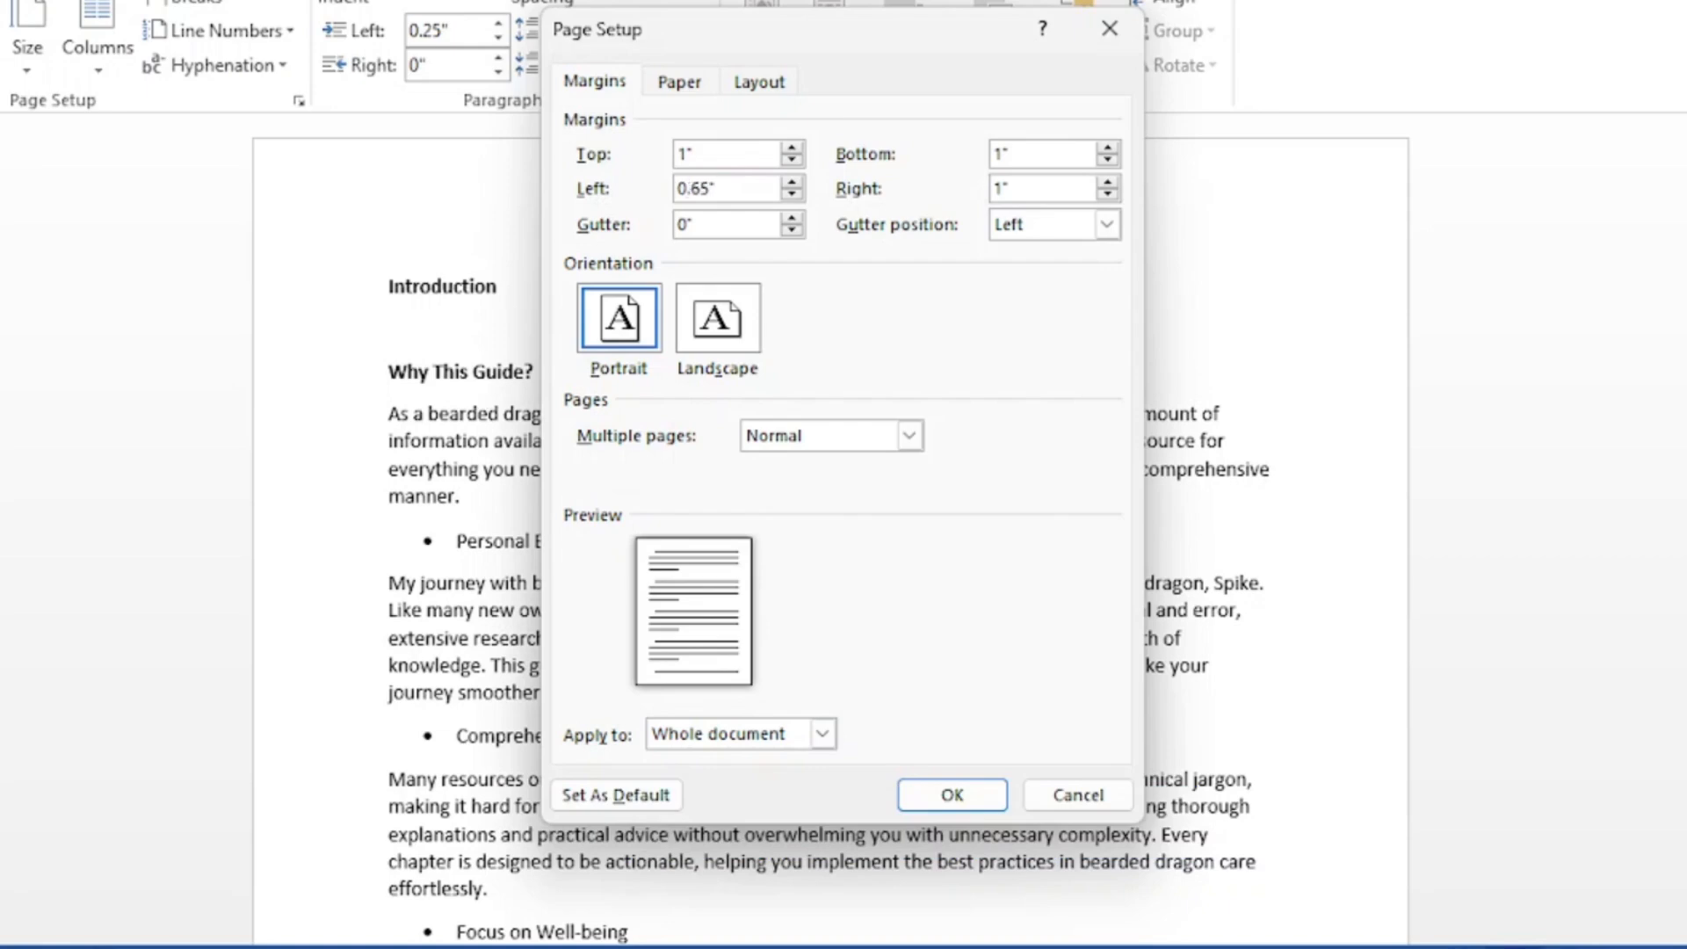
text(0)
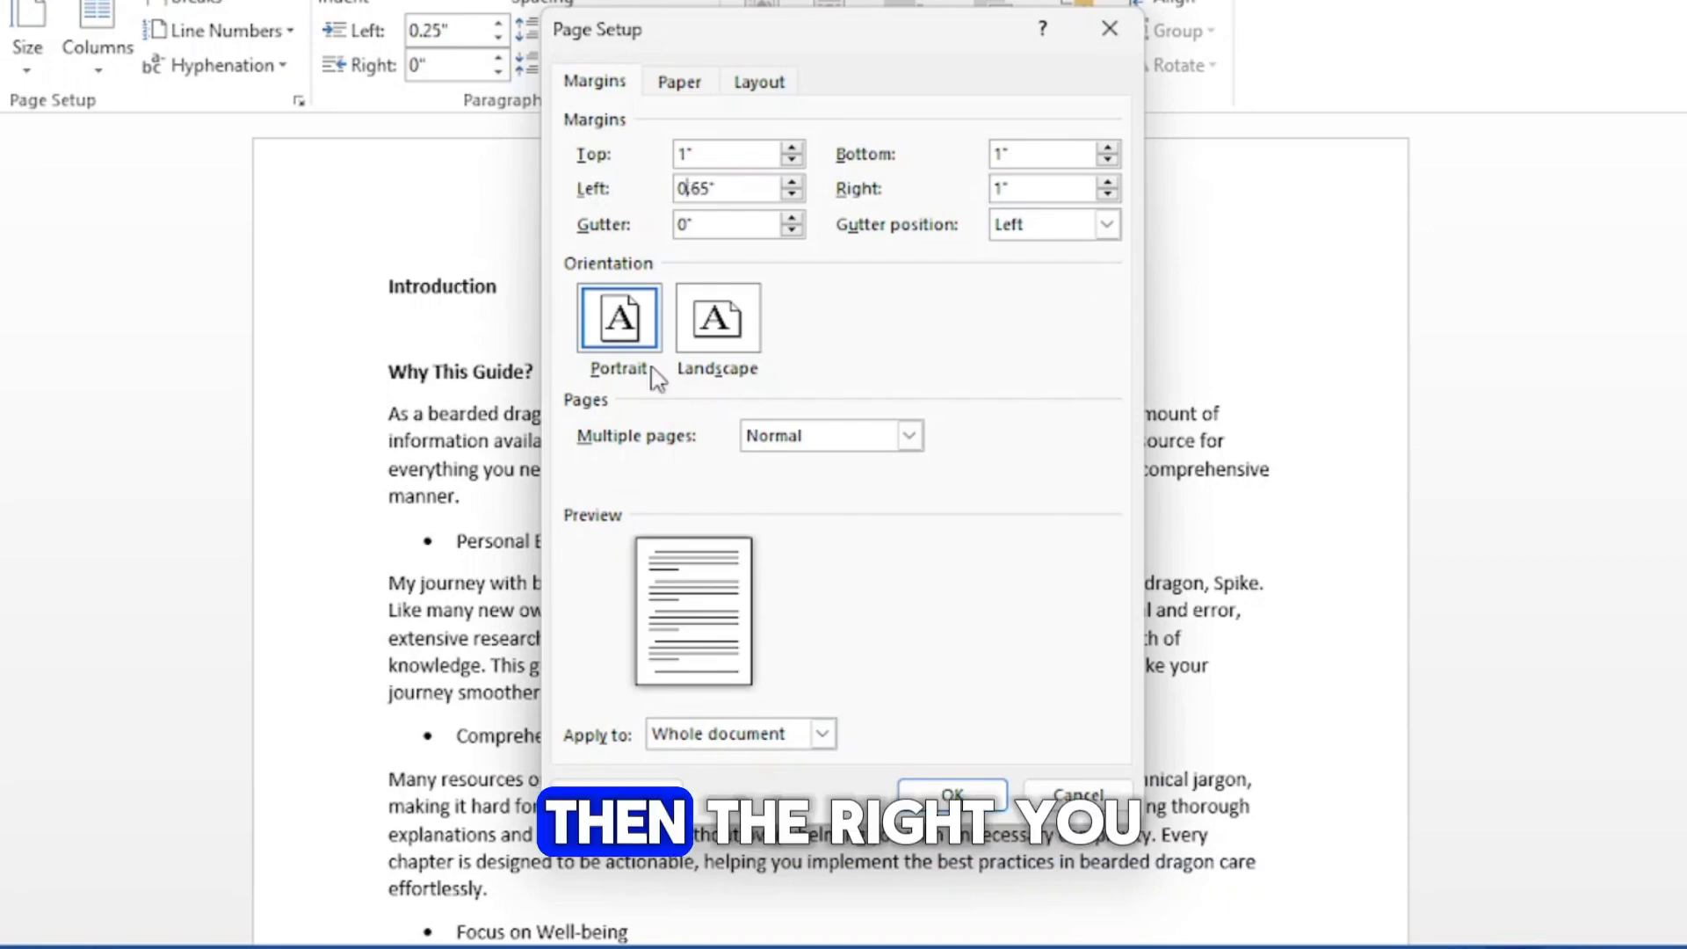
Step: Set the right margin to 0.65" and the gutter to 0.2"
click(1006, 188)
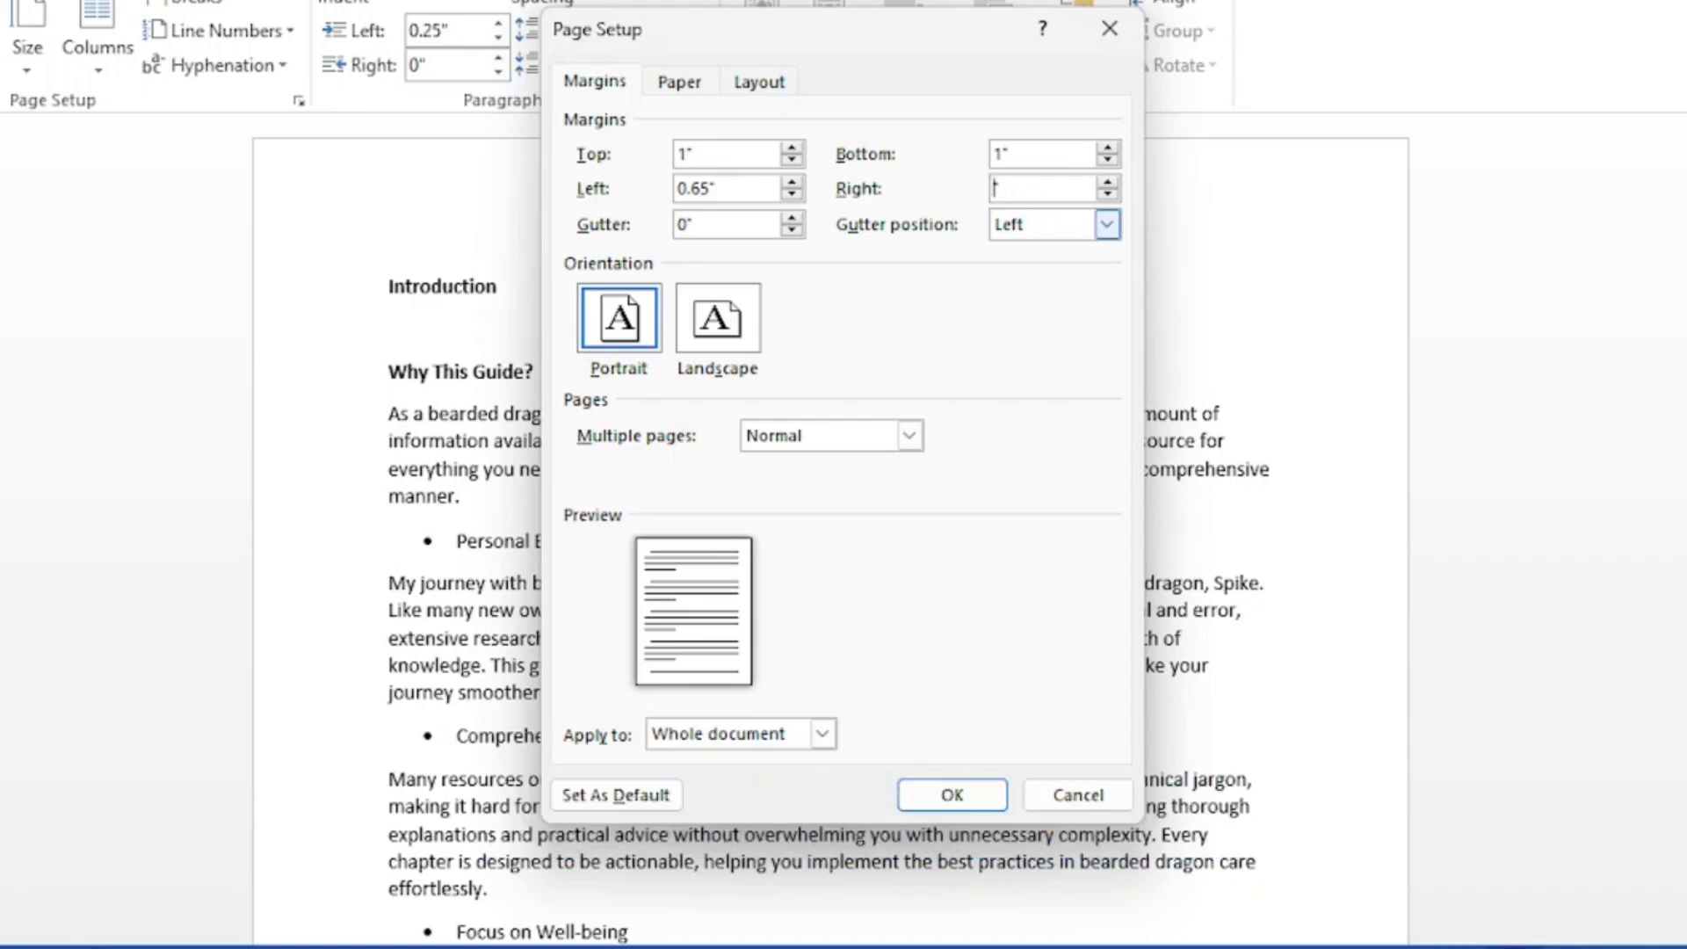
text(0)
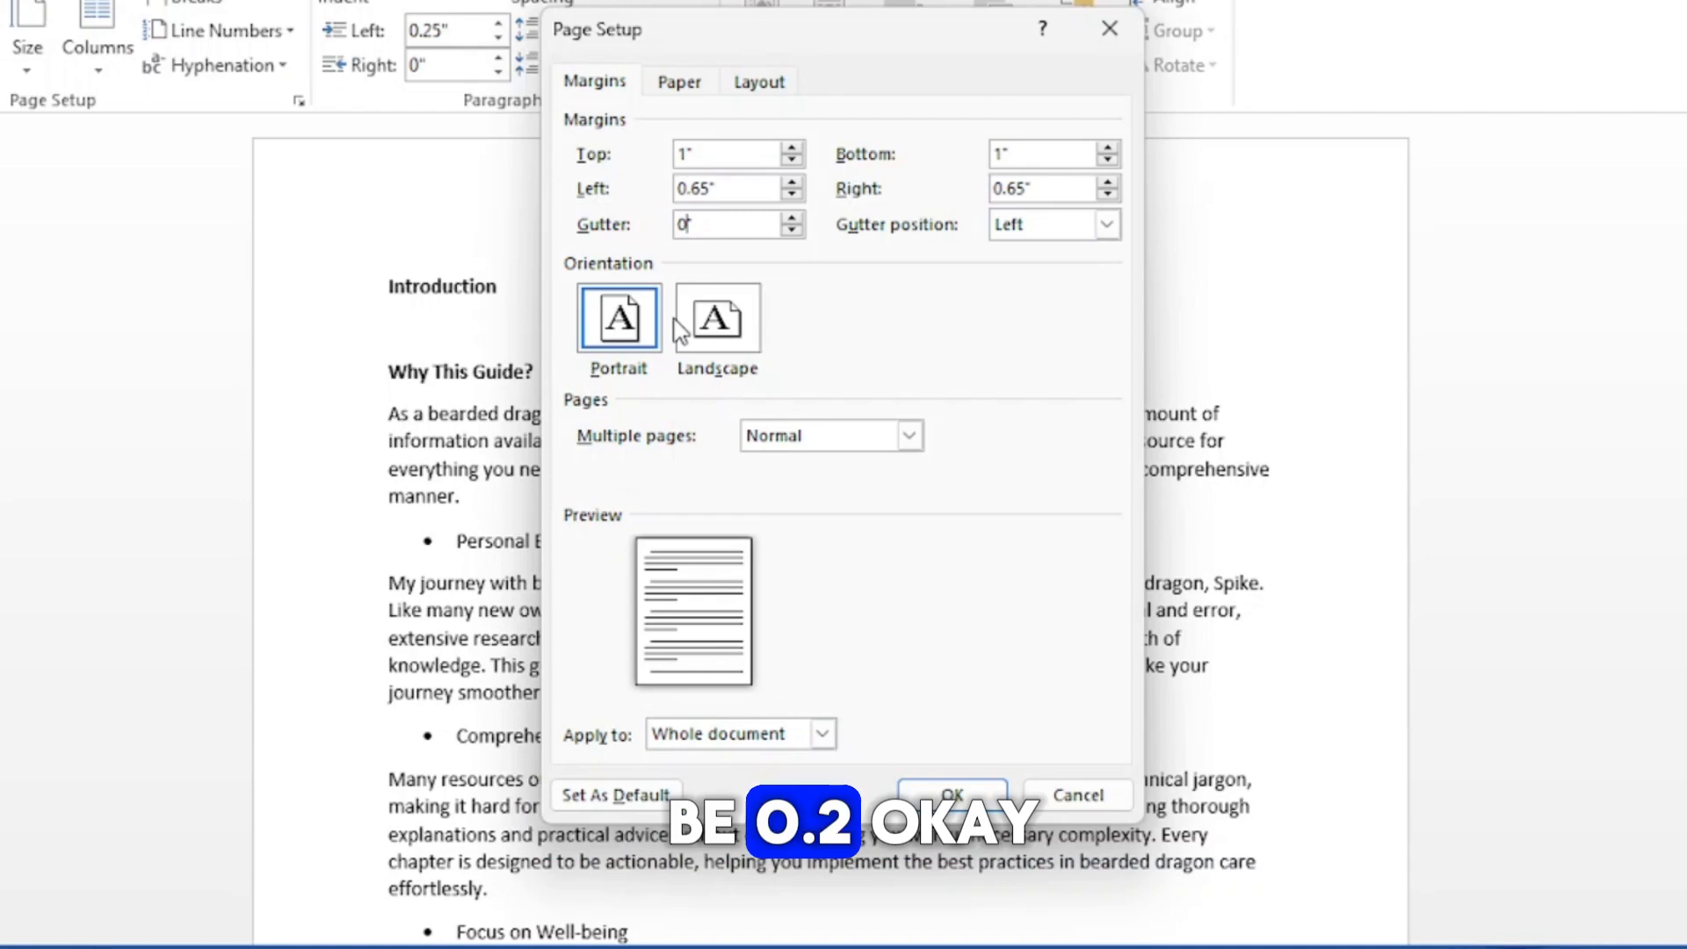
click(691, 225)
text(.2)
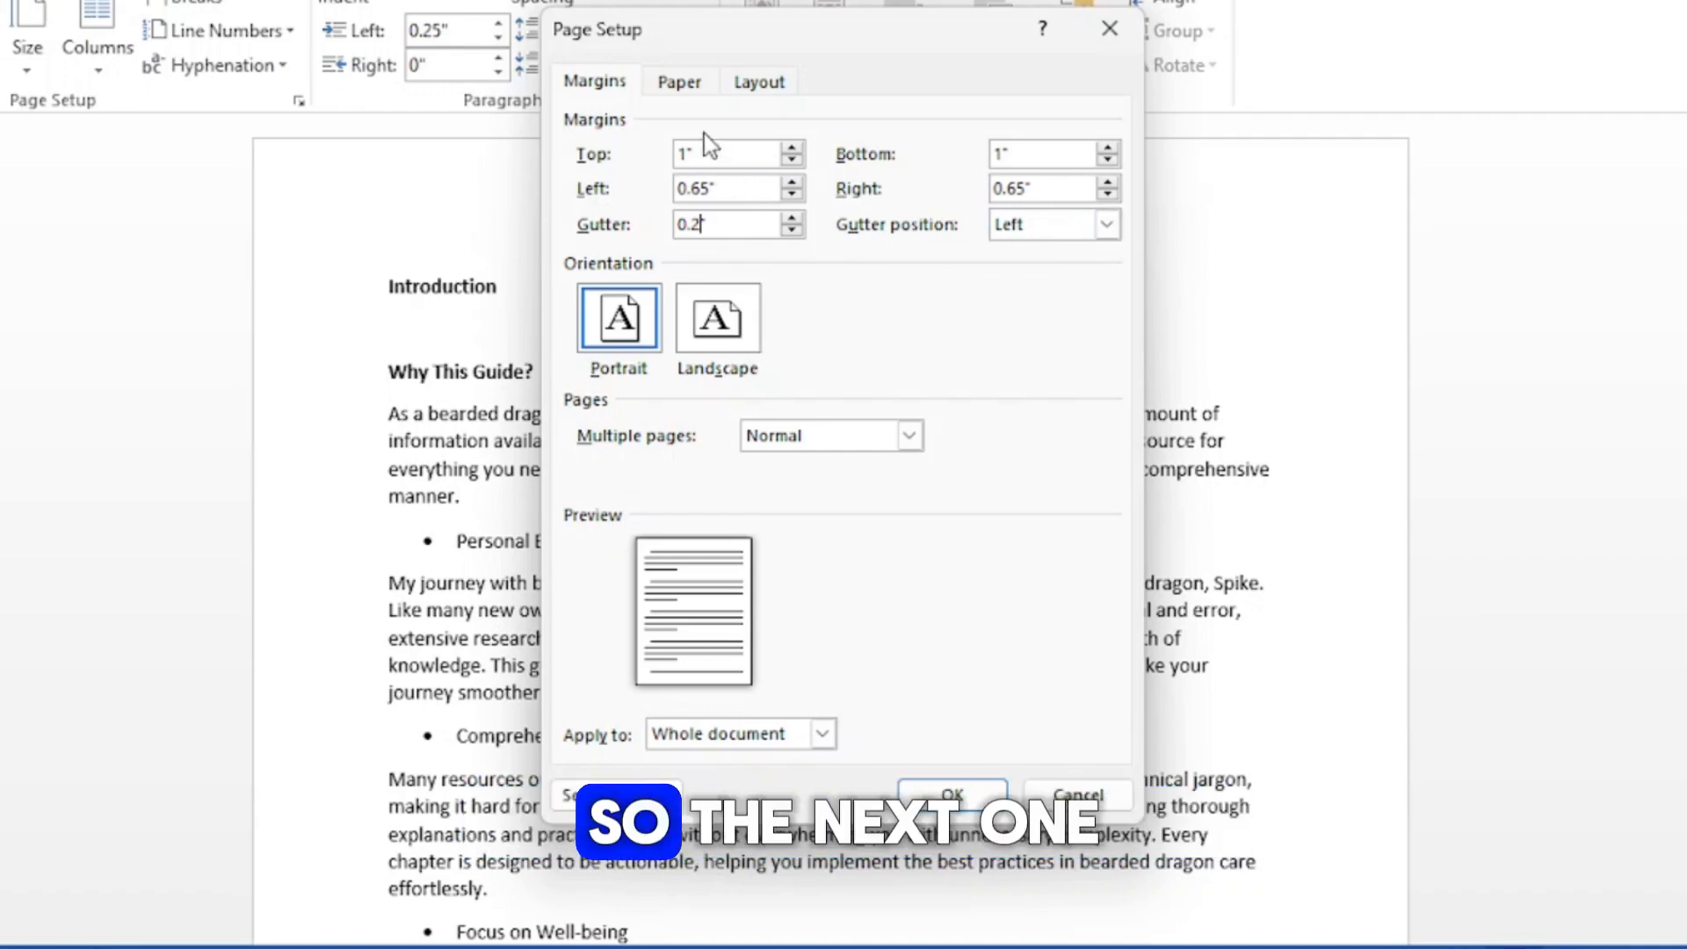
Step: Set a custom paper size with a width of 6" and a height of 9"
click(681, 84)
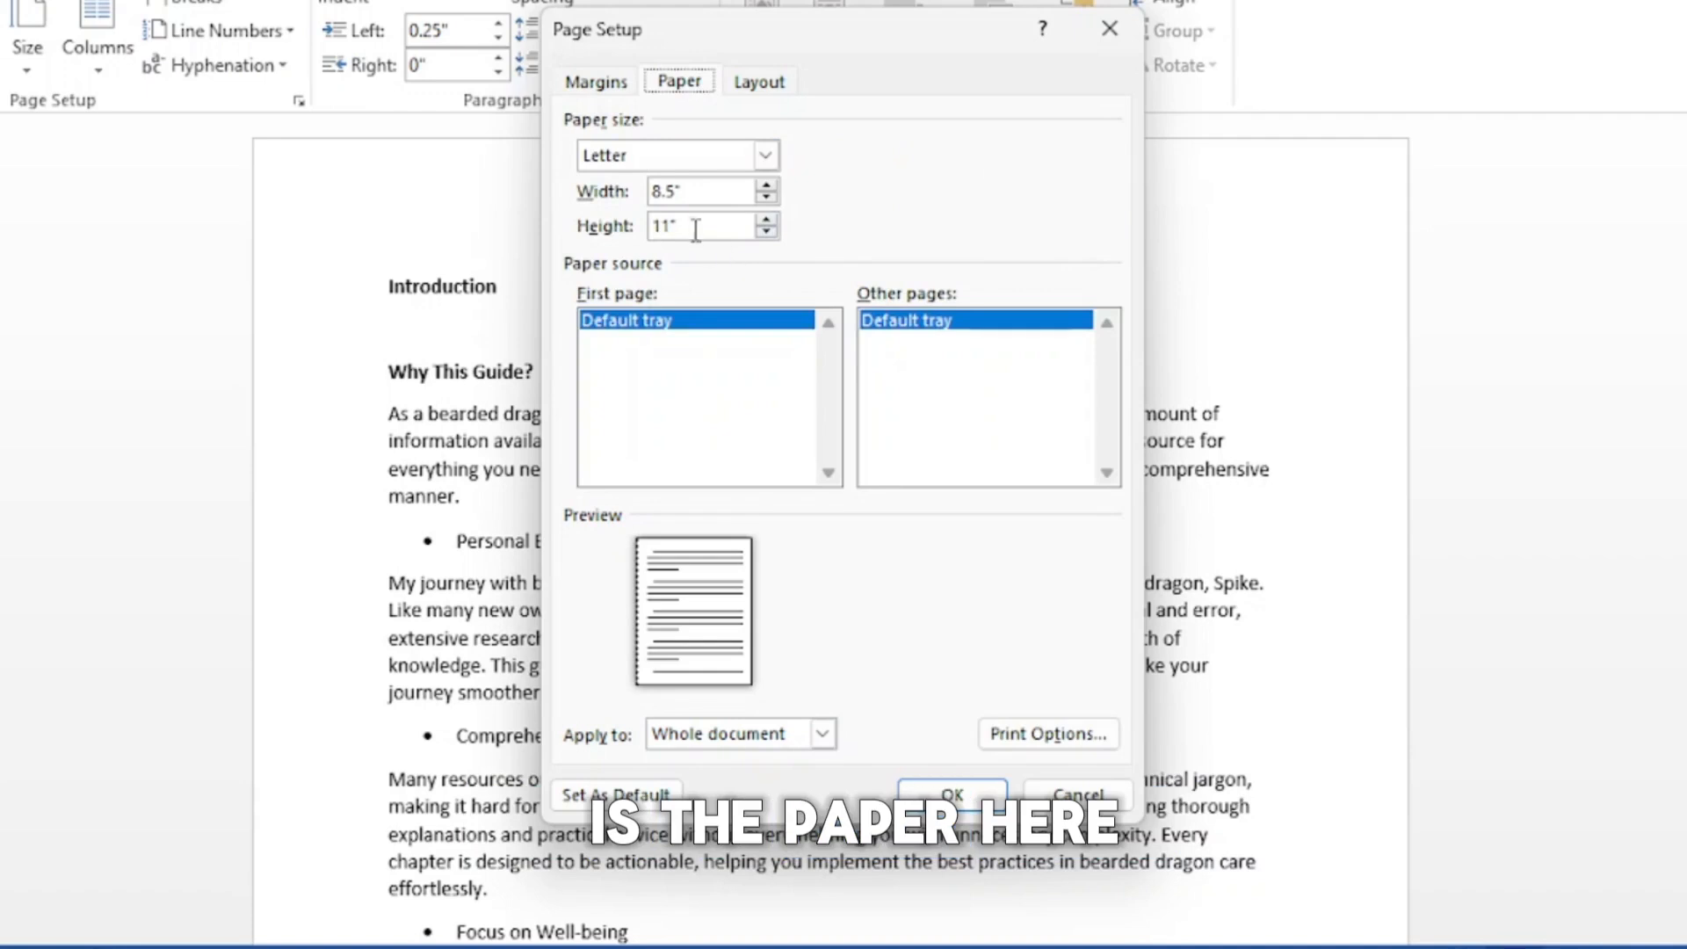
click(676, 193)
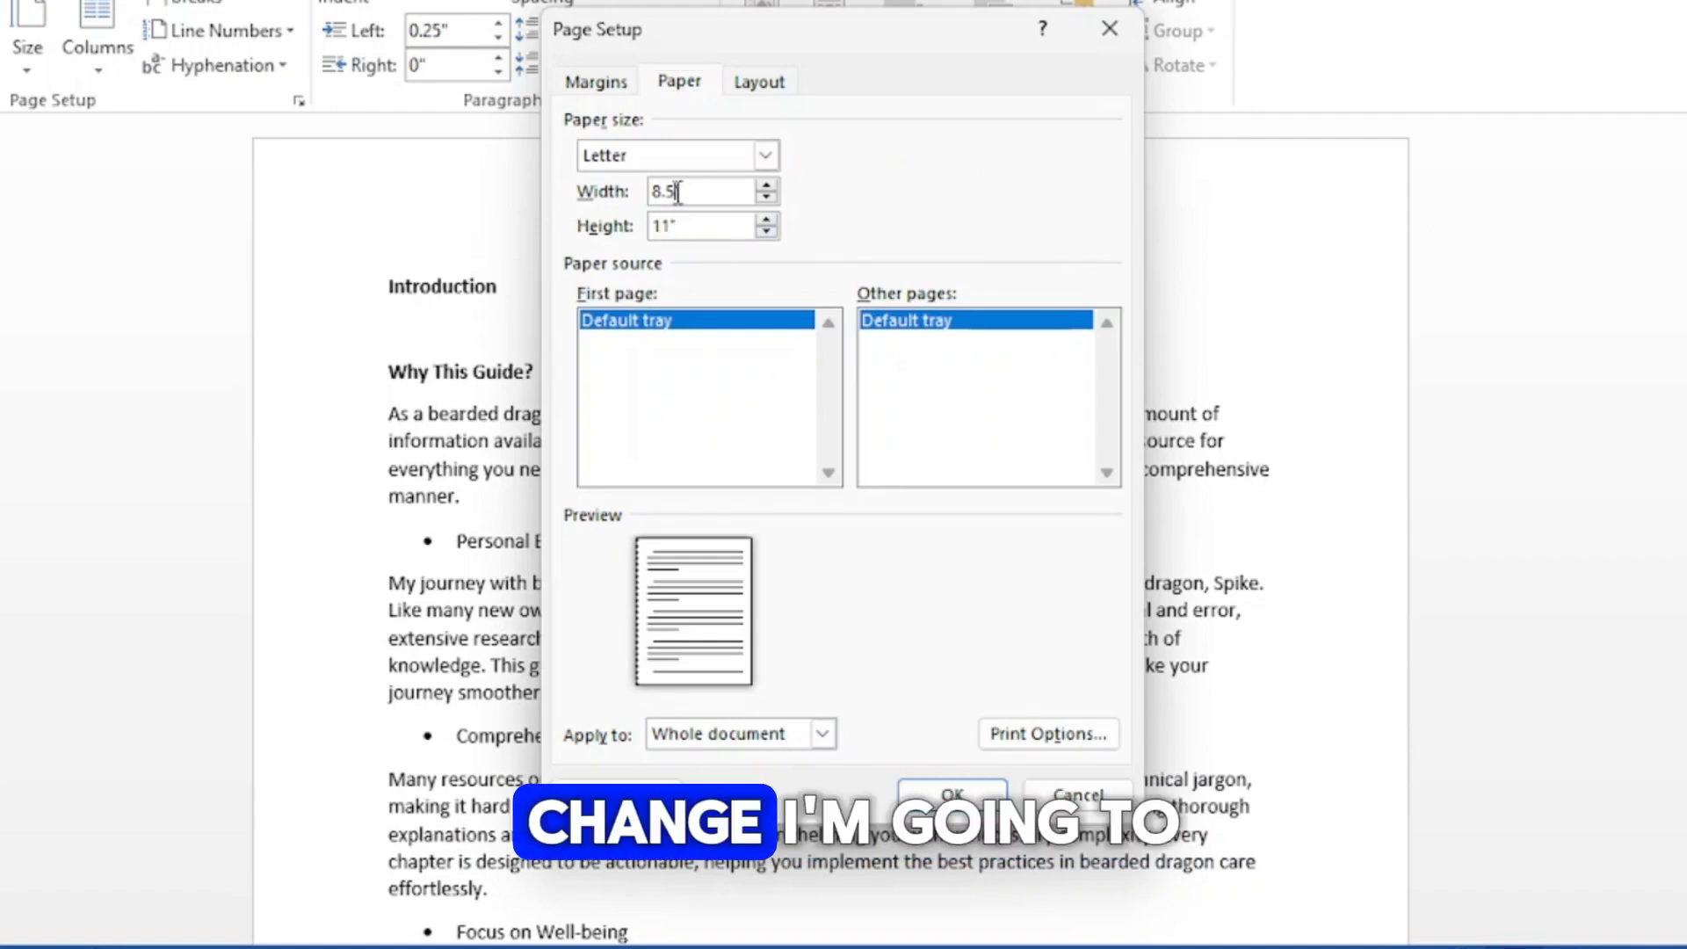
key(BackSpace)
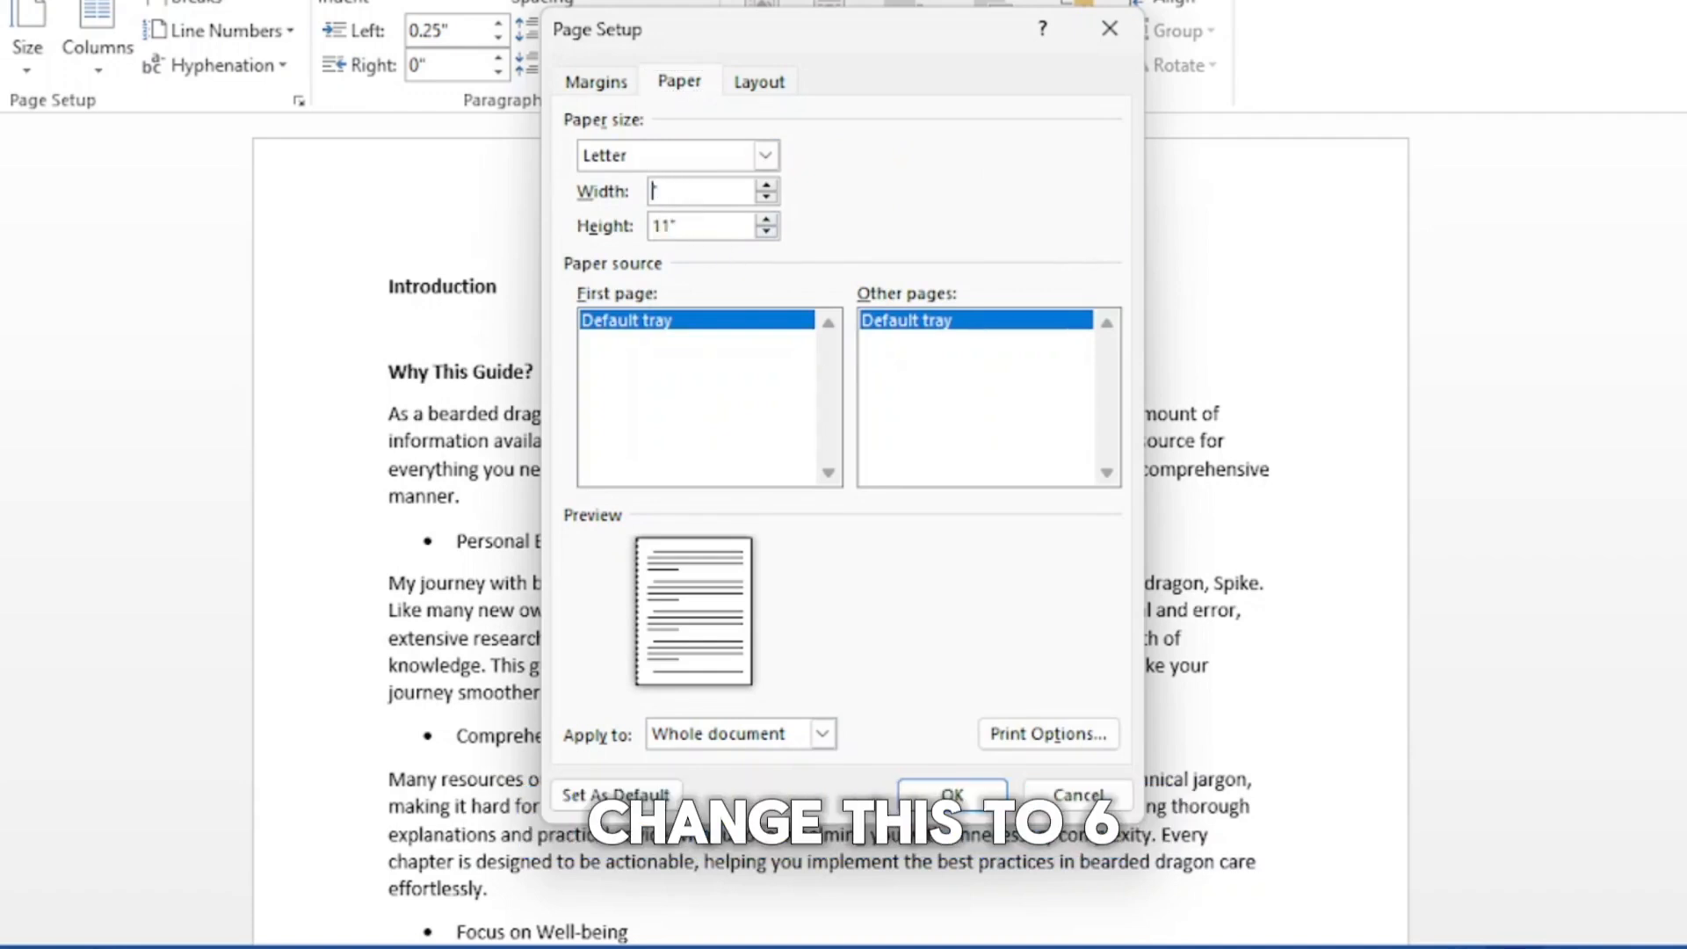
text(6)
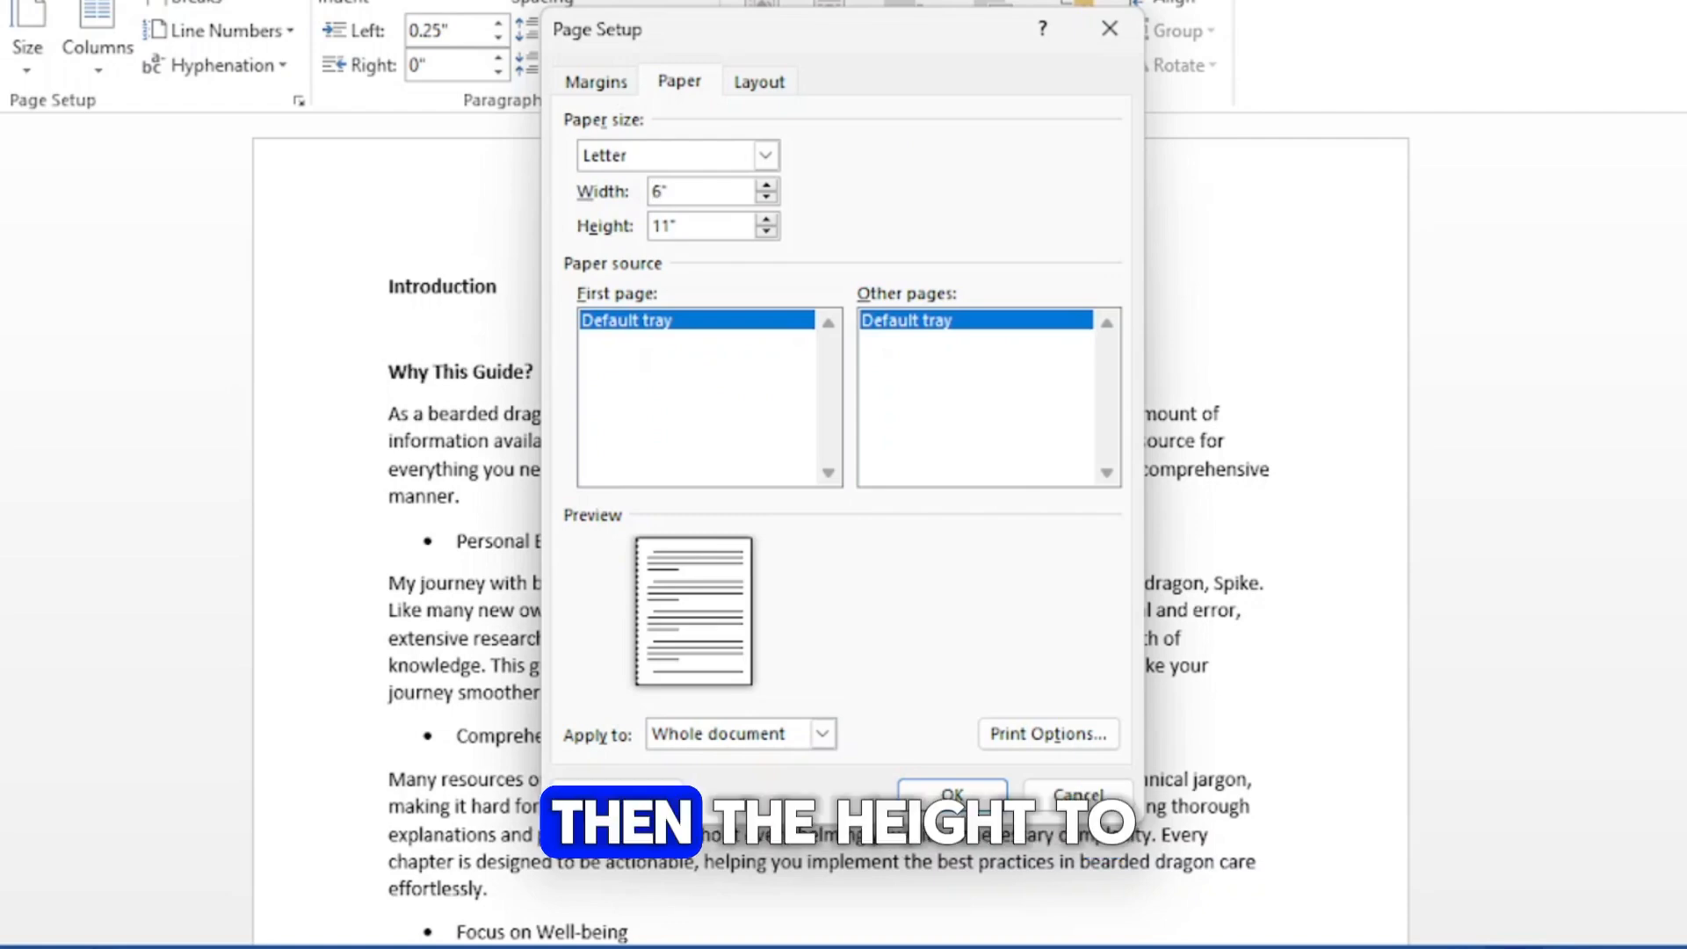
click(678, 225)
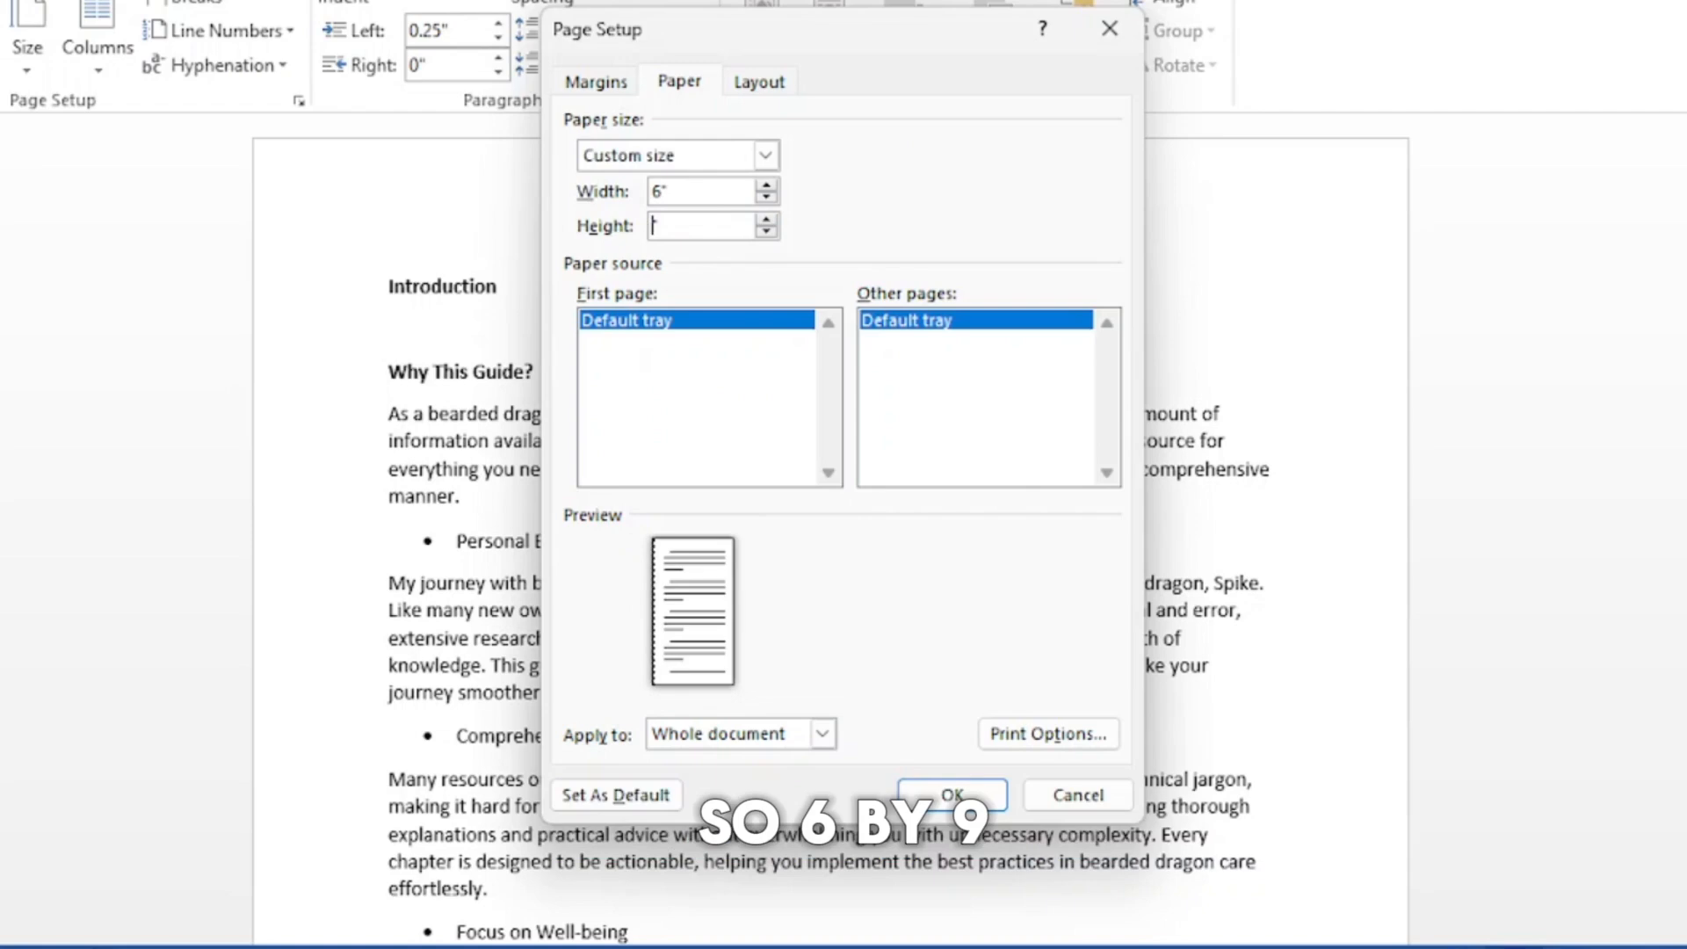
text(9)
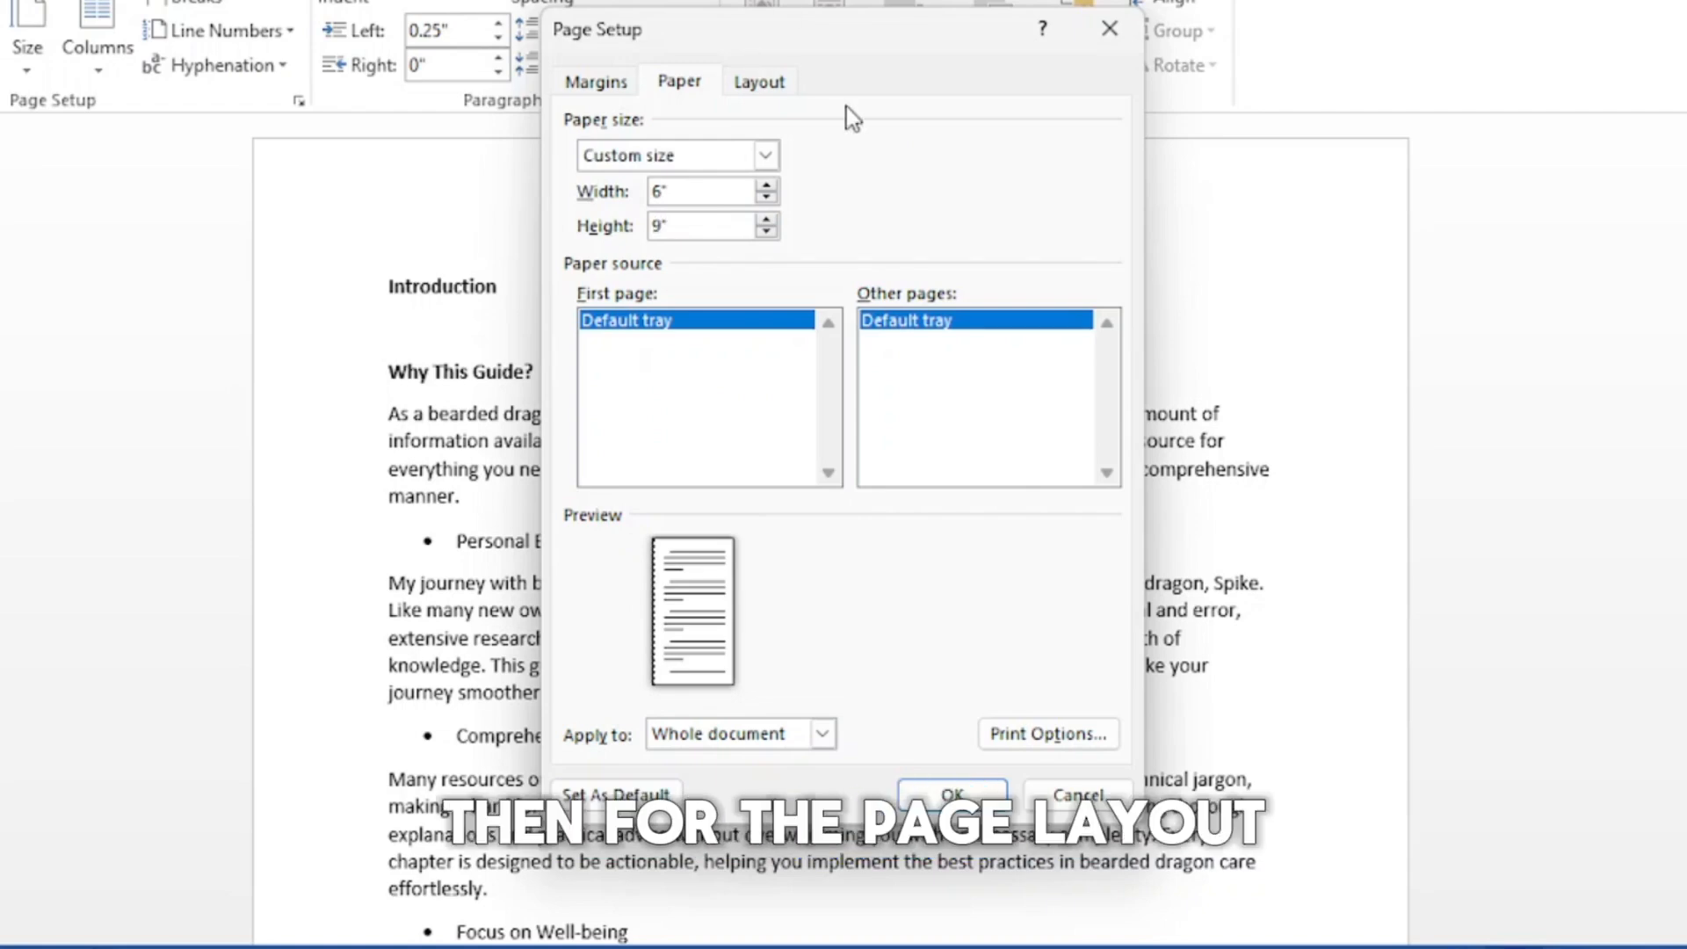
Step: Set the header and footer distances from the edge to 0.35" and apply the page setup to the whole document
click(781, 86)
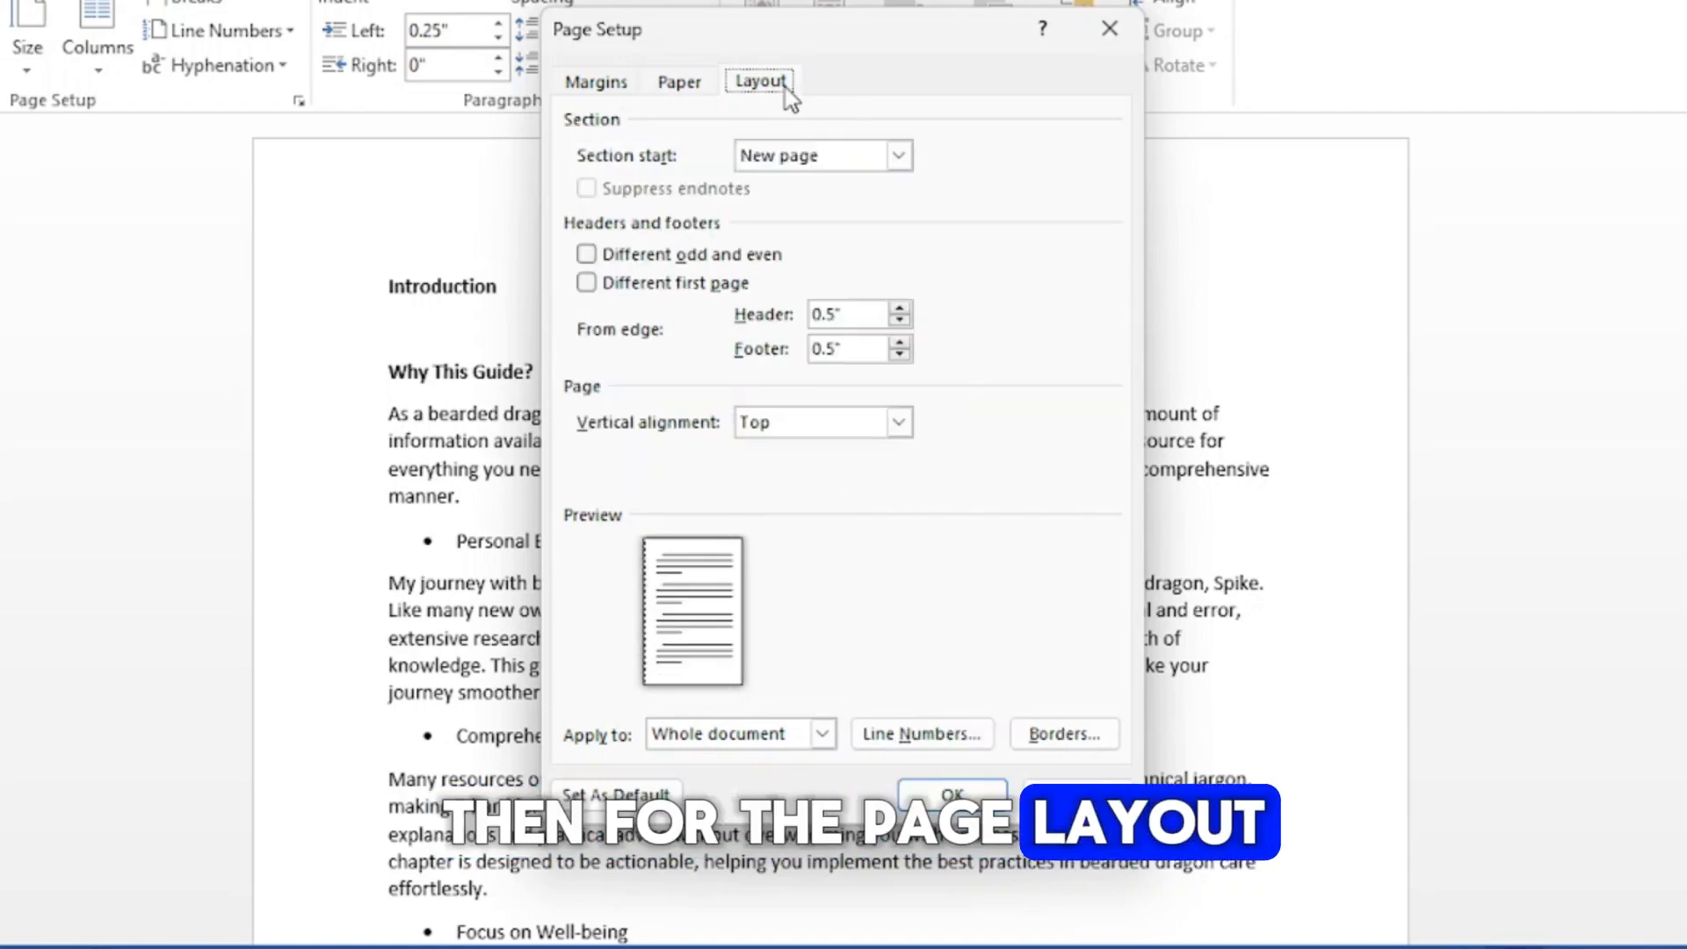
click(830, 317)
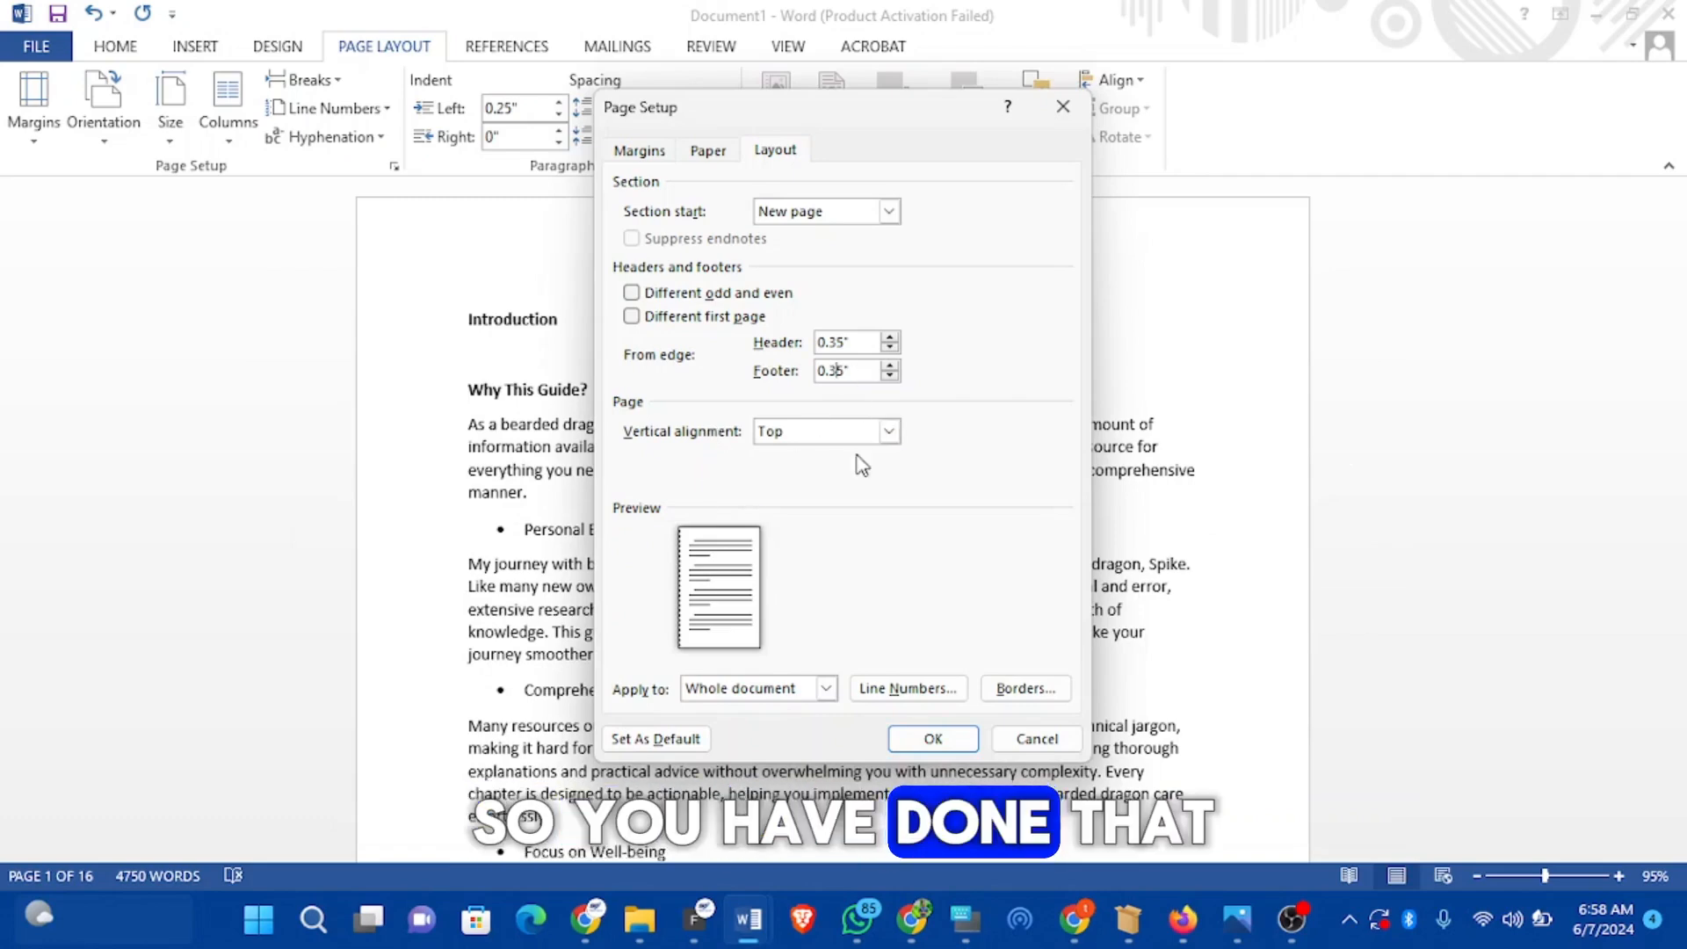
click(917, 741)
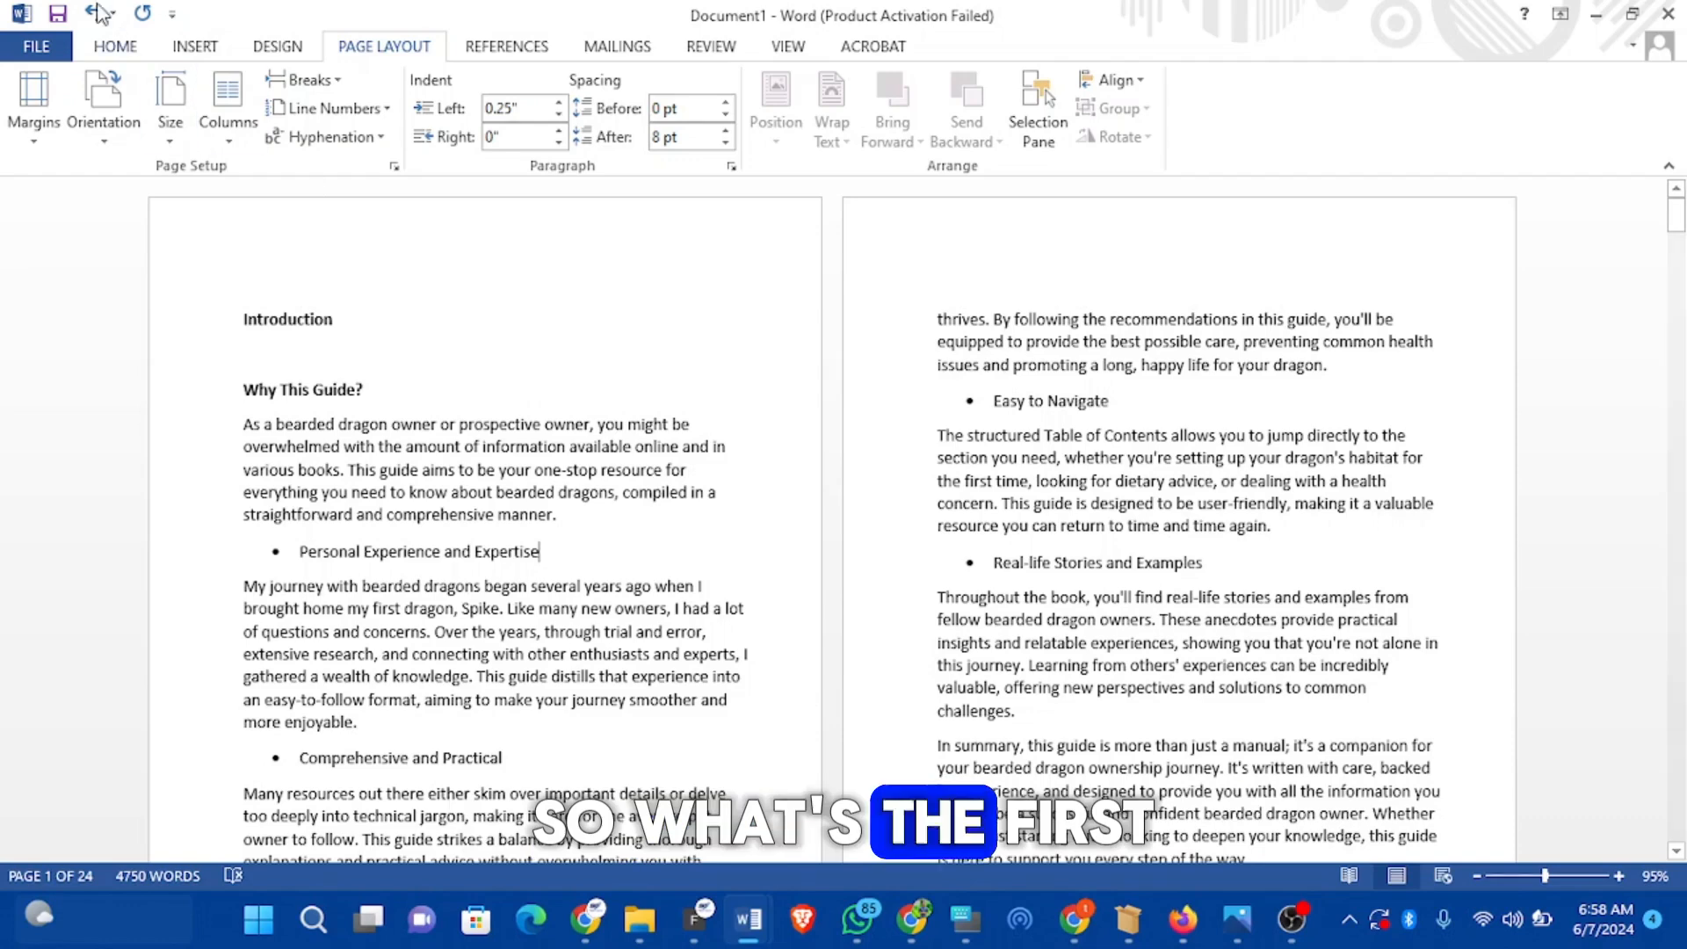
Step: Open the Normal style for modification and change its font to Georgia
click(118, 48)
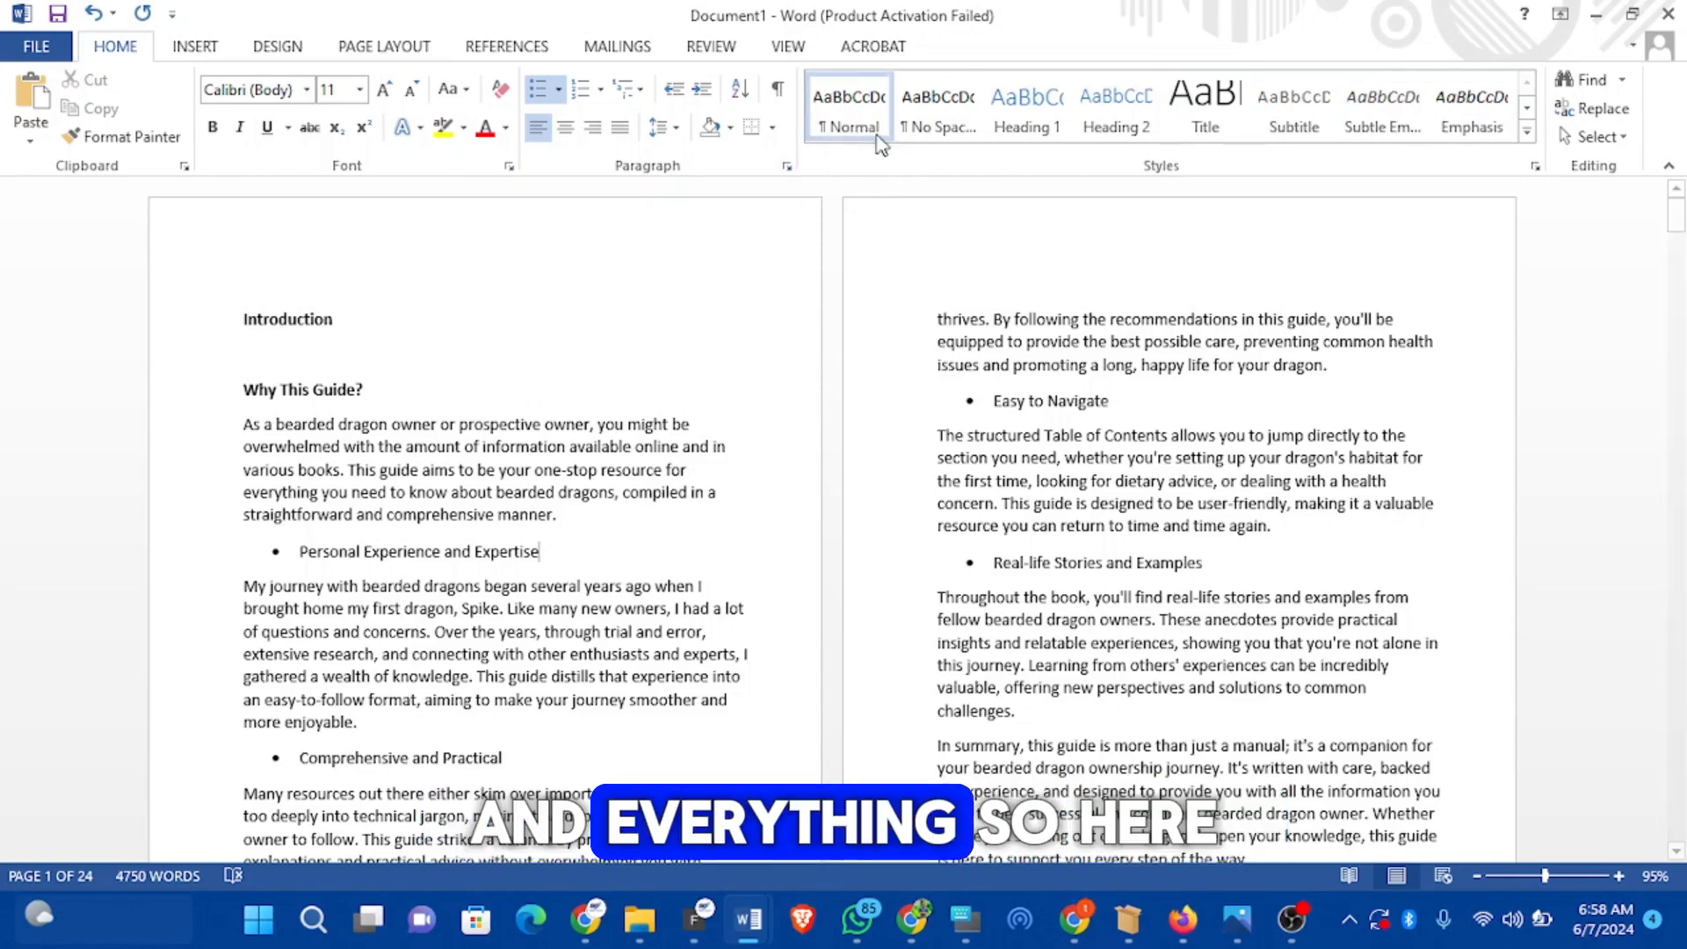
right_click(860, 114)
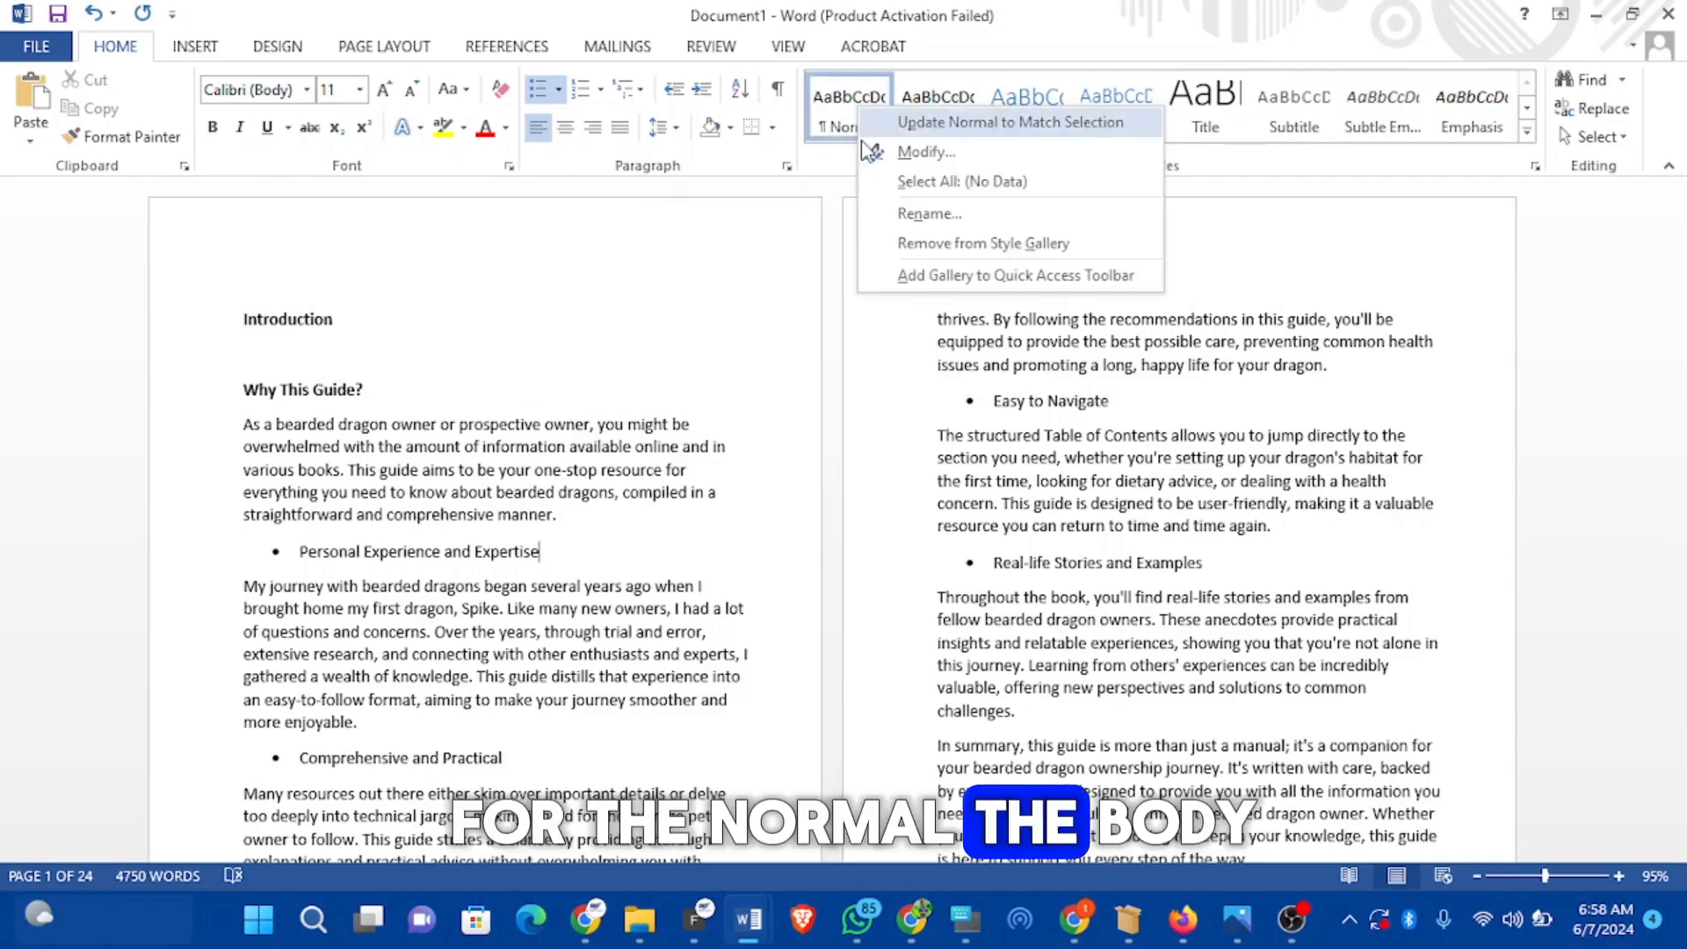
click(955, 158)
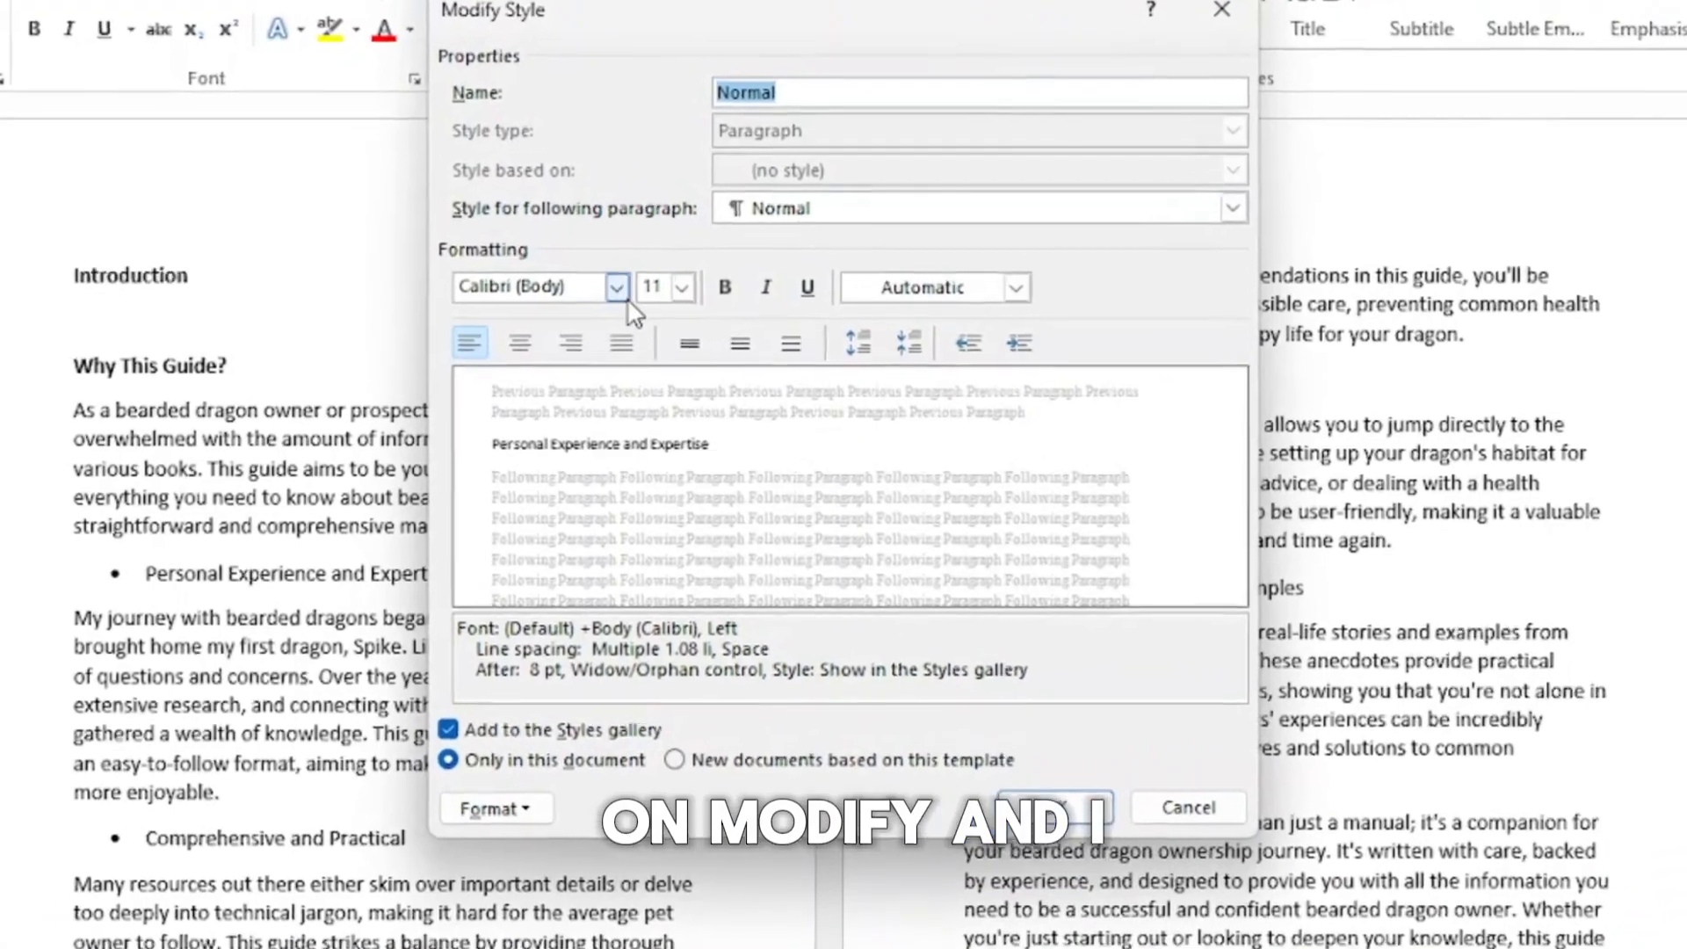
click(626, 309)
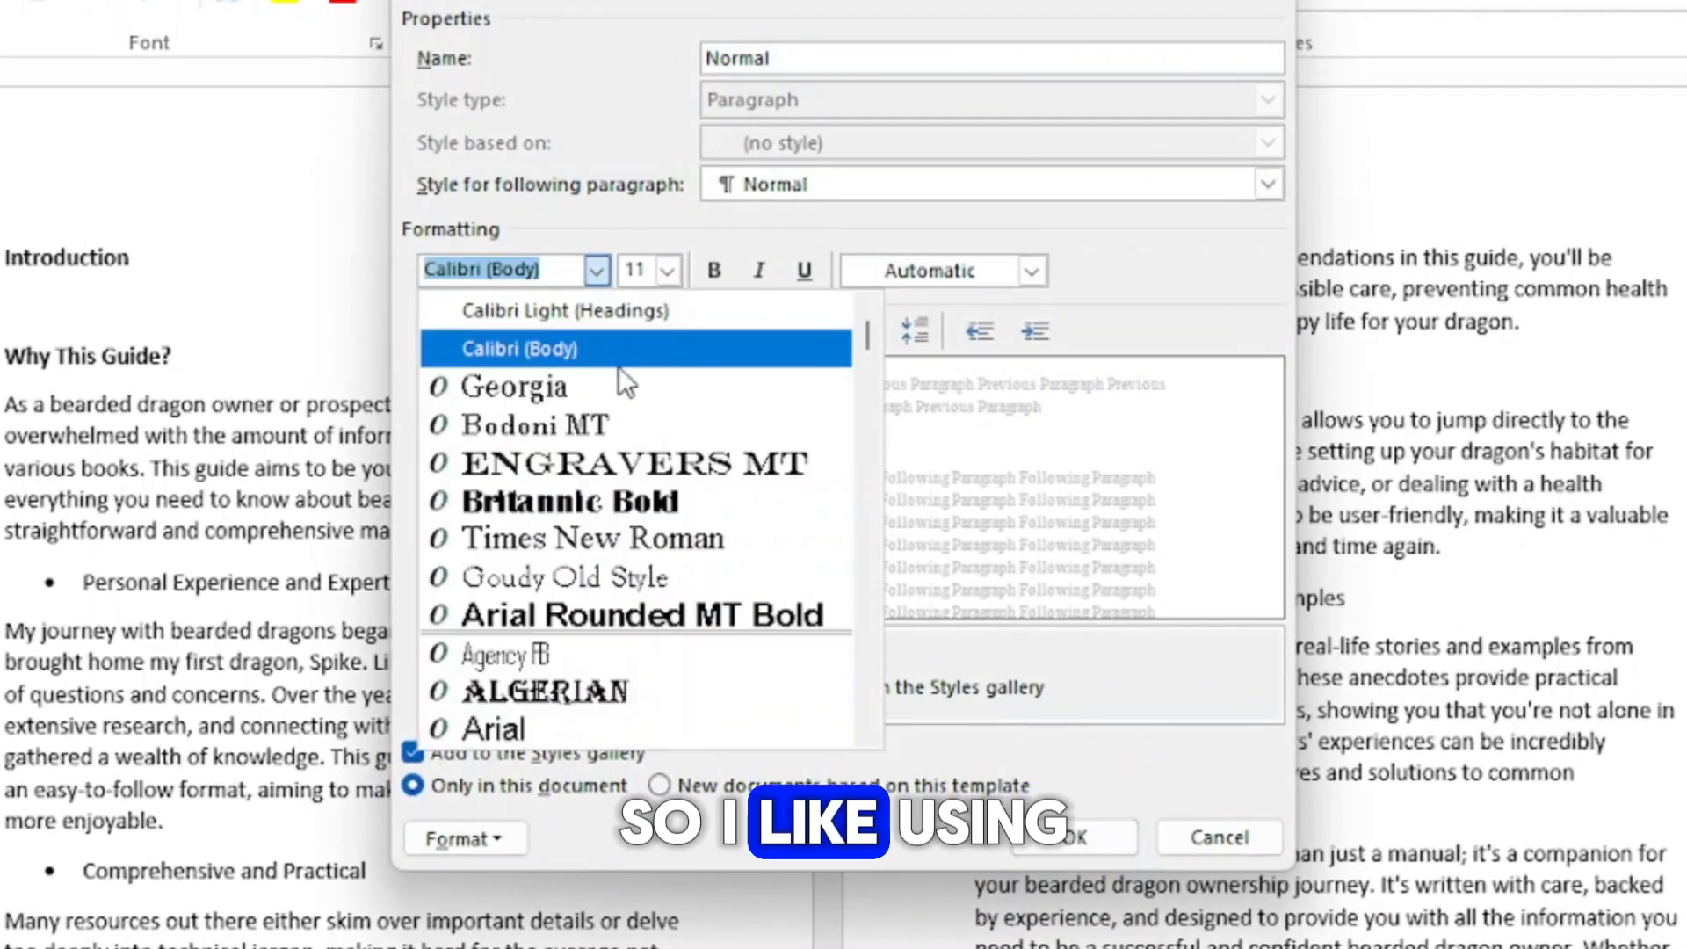
click(610, 387)
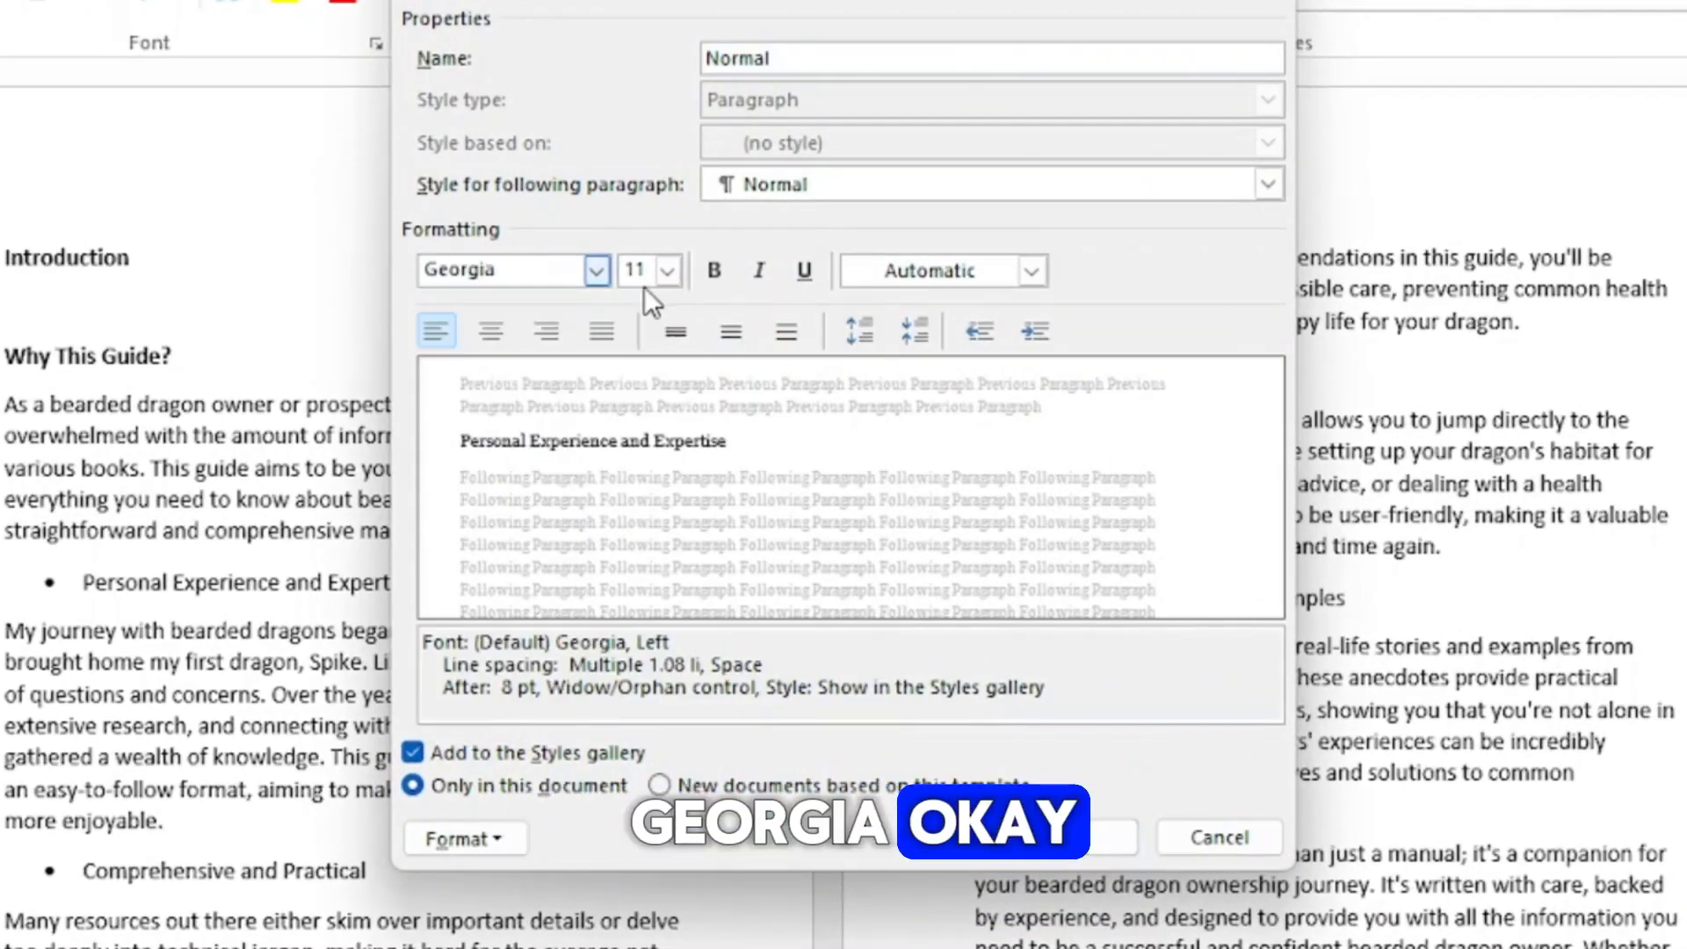
Step: Set the Normal style's font size to 12 with left alignment and apply the changes
click(666, 273)
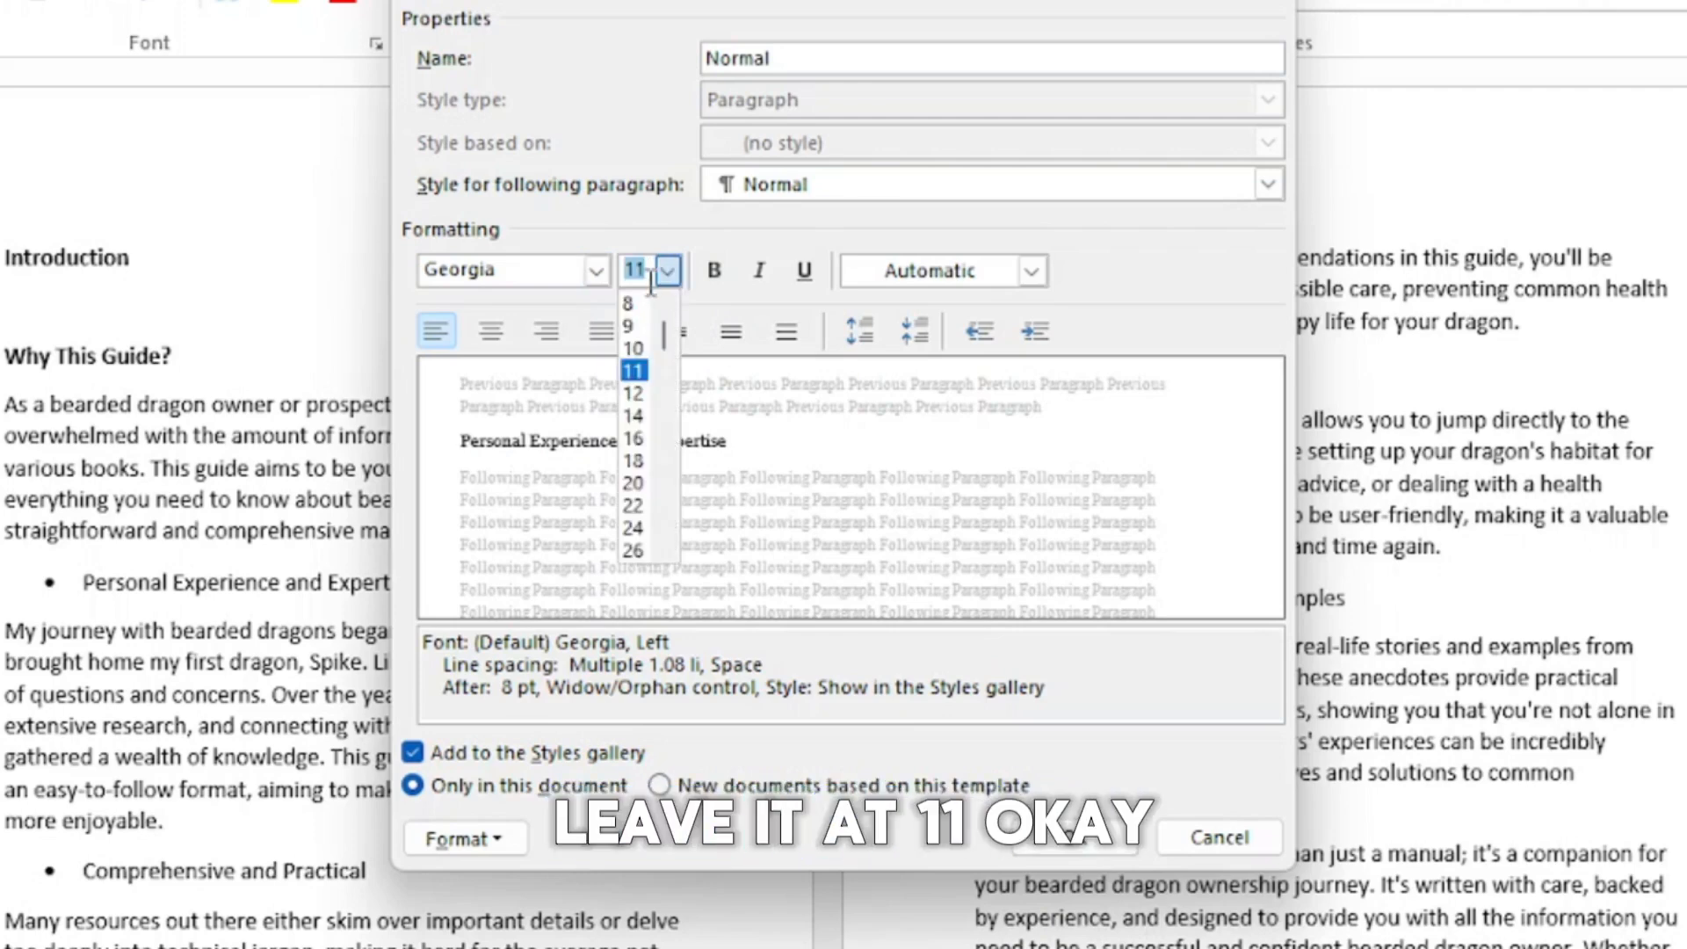
click(641, 368)
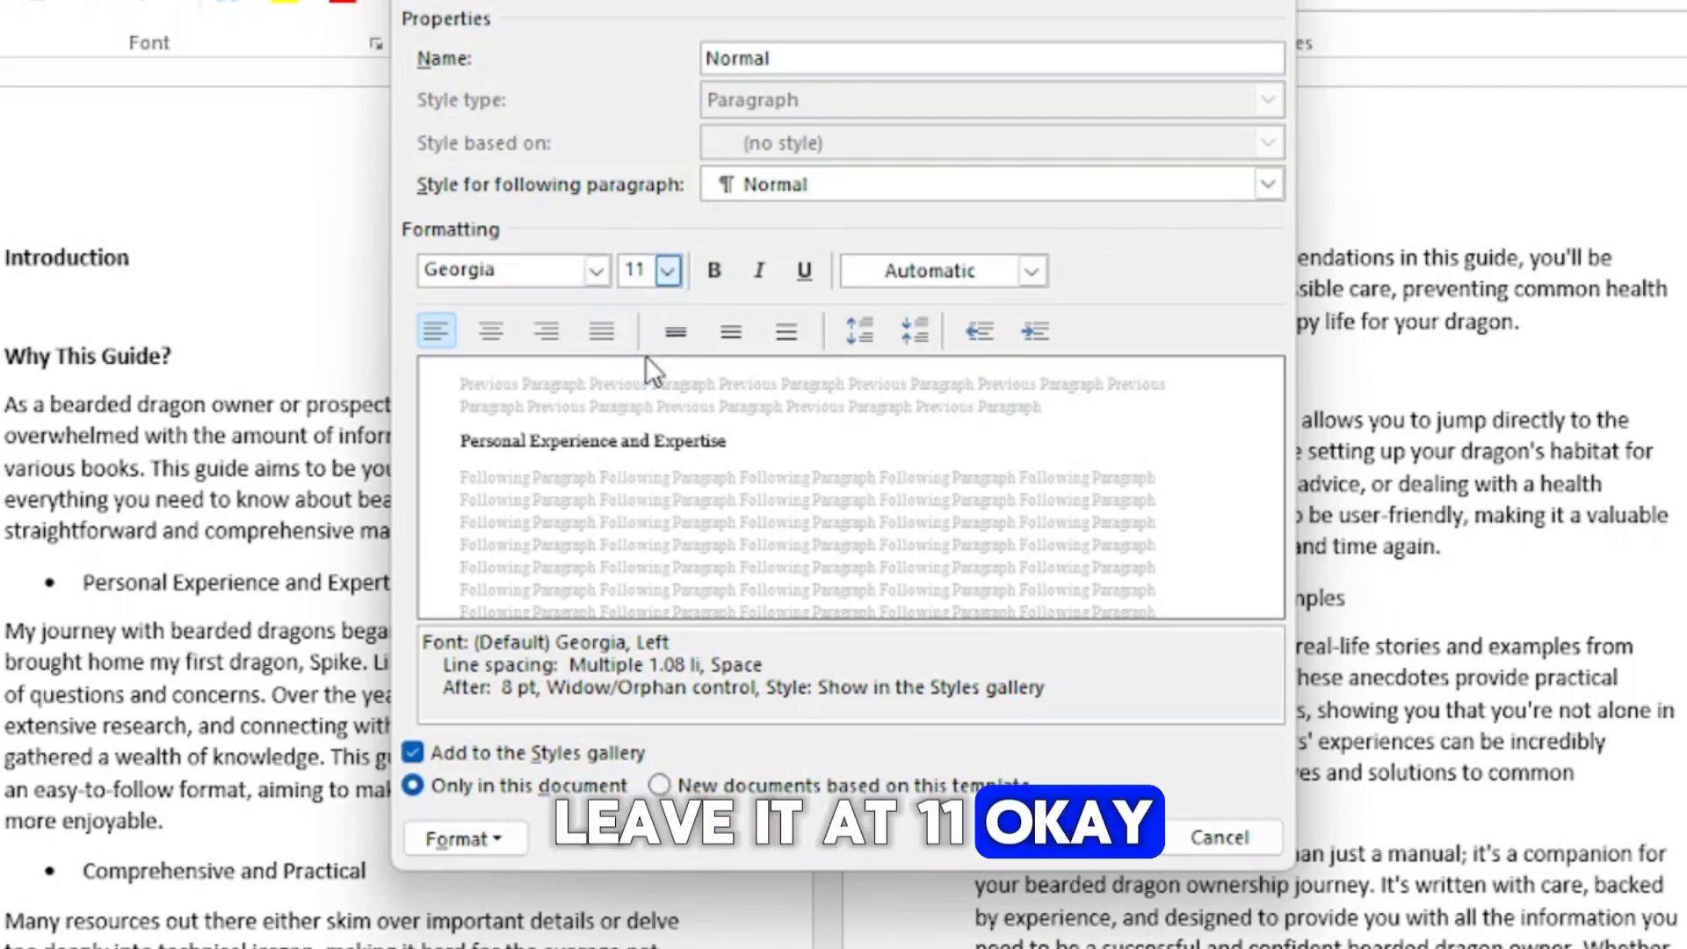
click(677, 268)
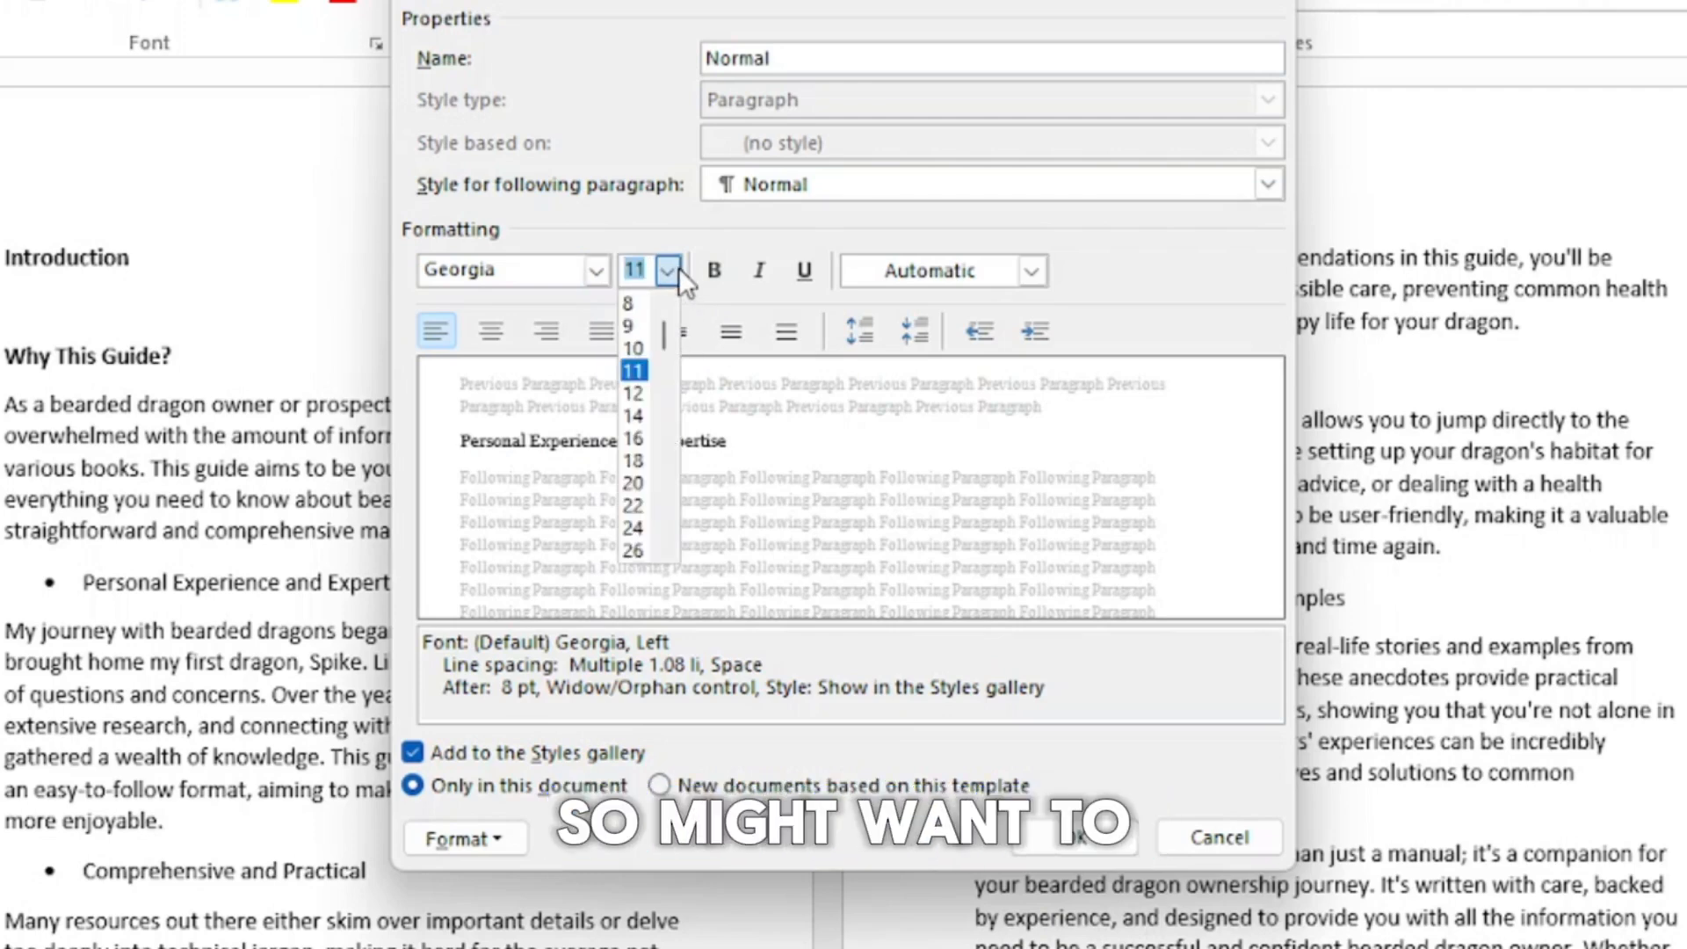
click(639, 388)
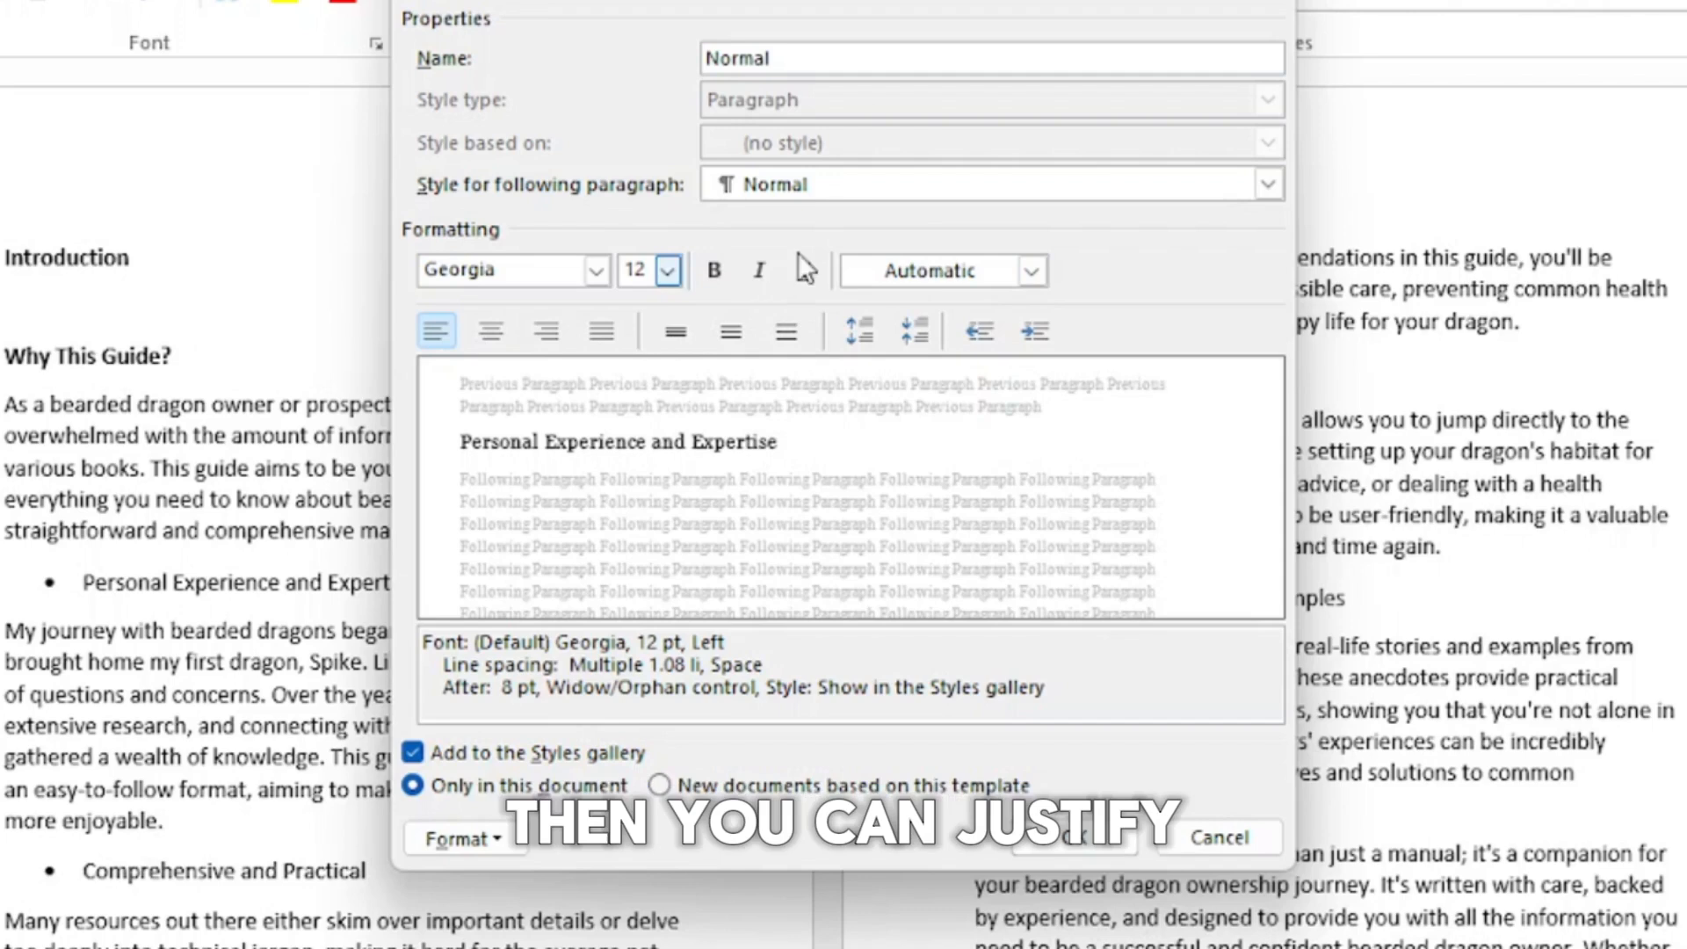
click(602, 338)
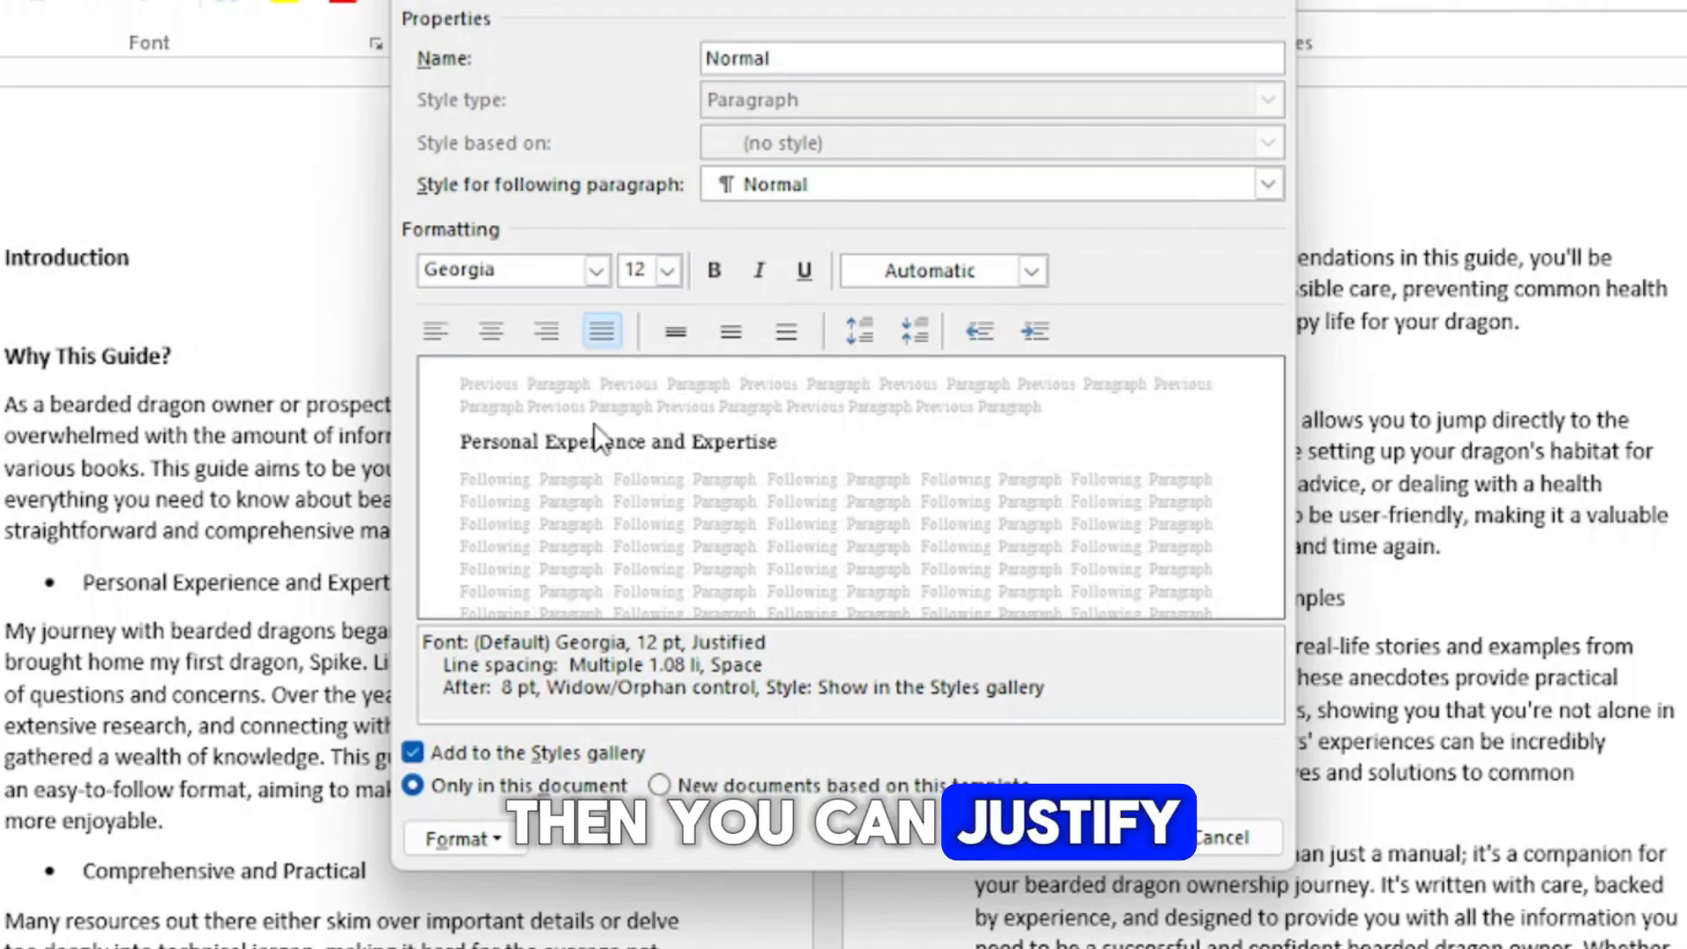
click(444, 337)
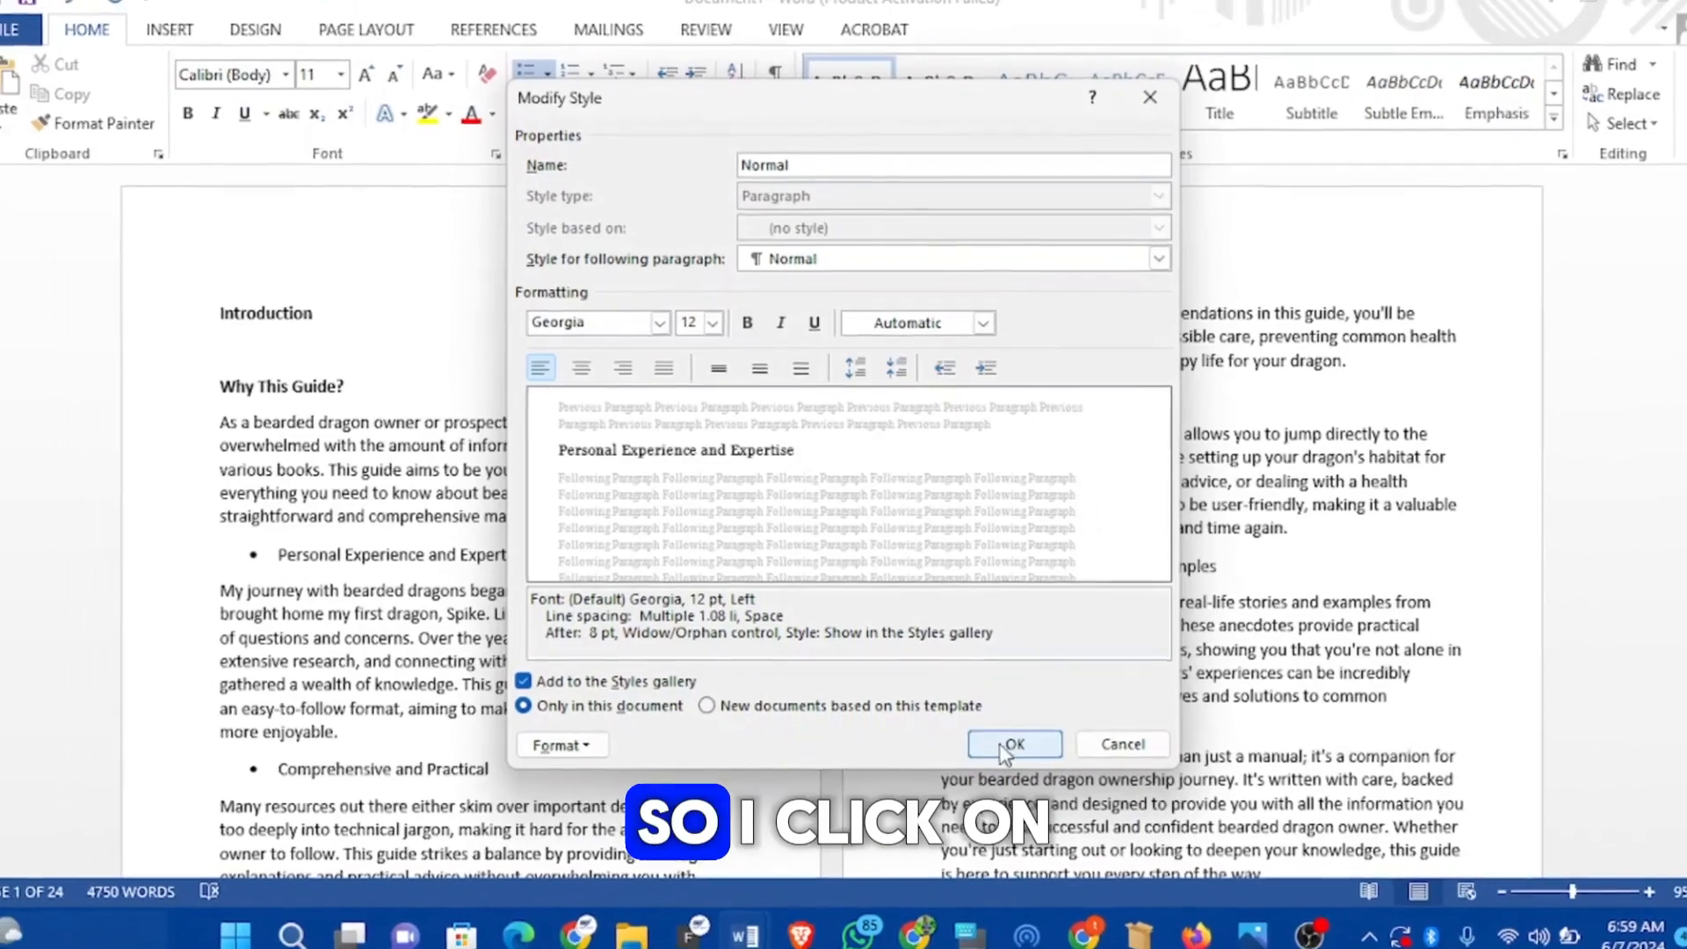
click(1037, 774)
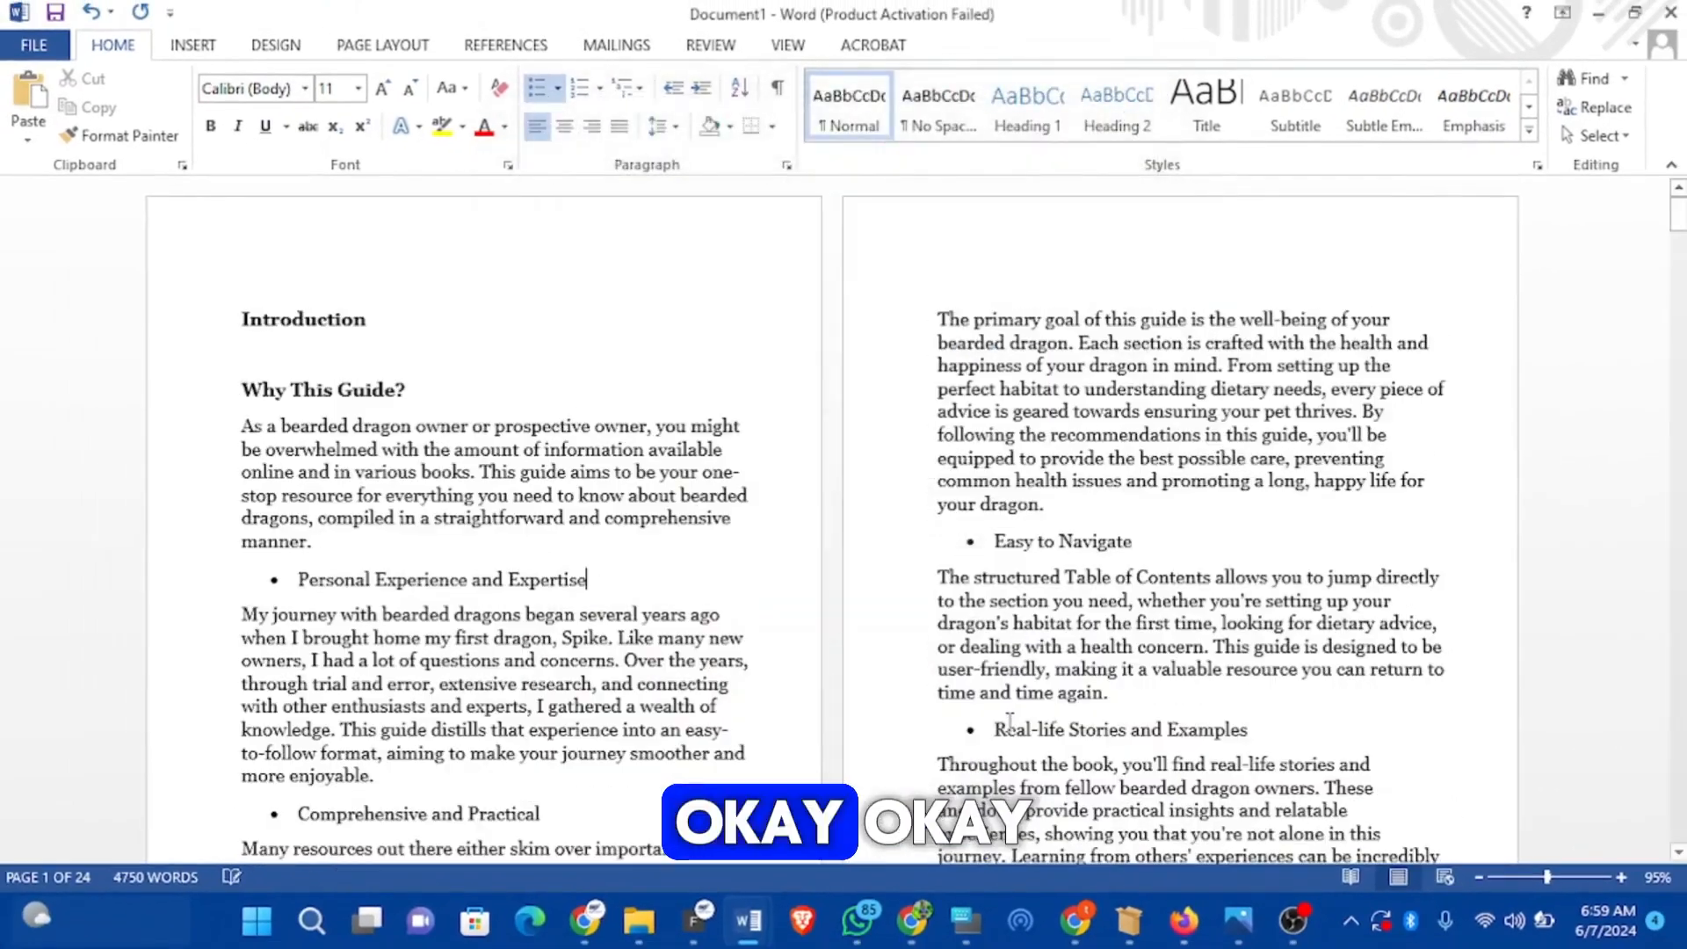
Step: Check the restyled pages, then set the line spacing of the whole document to 1.5
scroll(839, 566, down, 15)
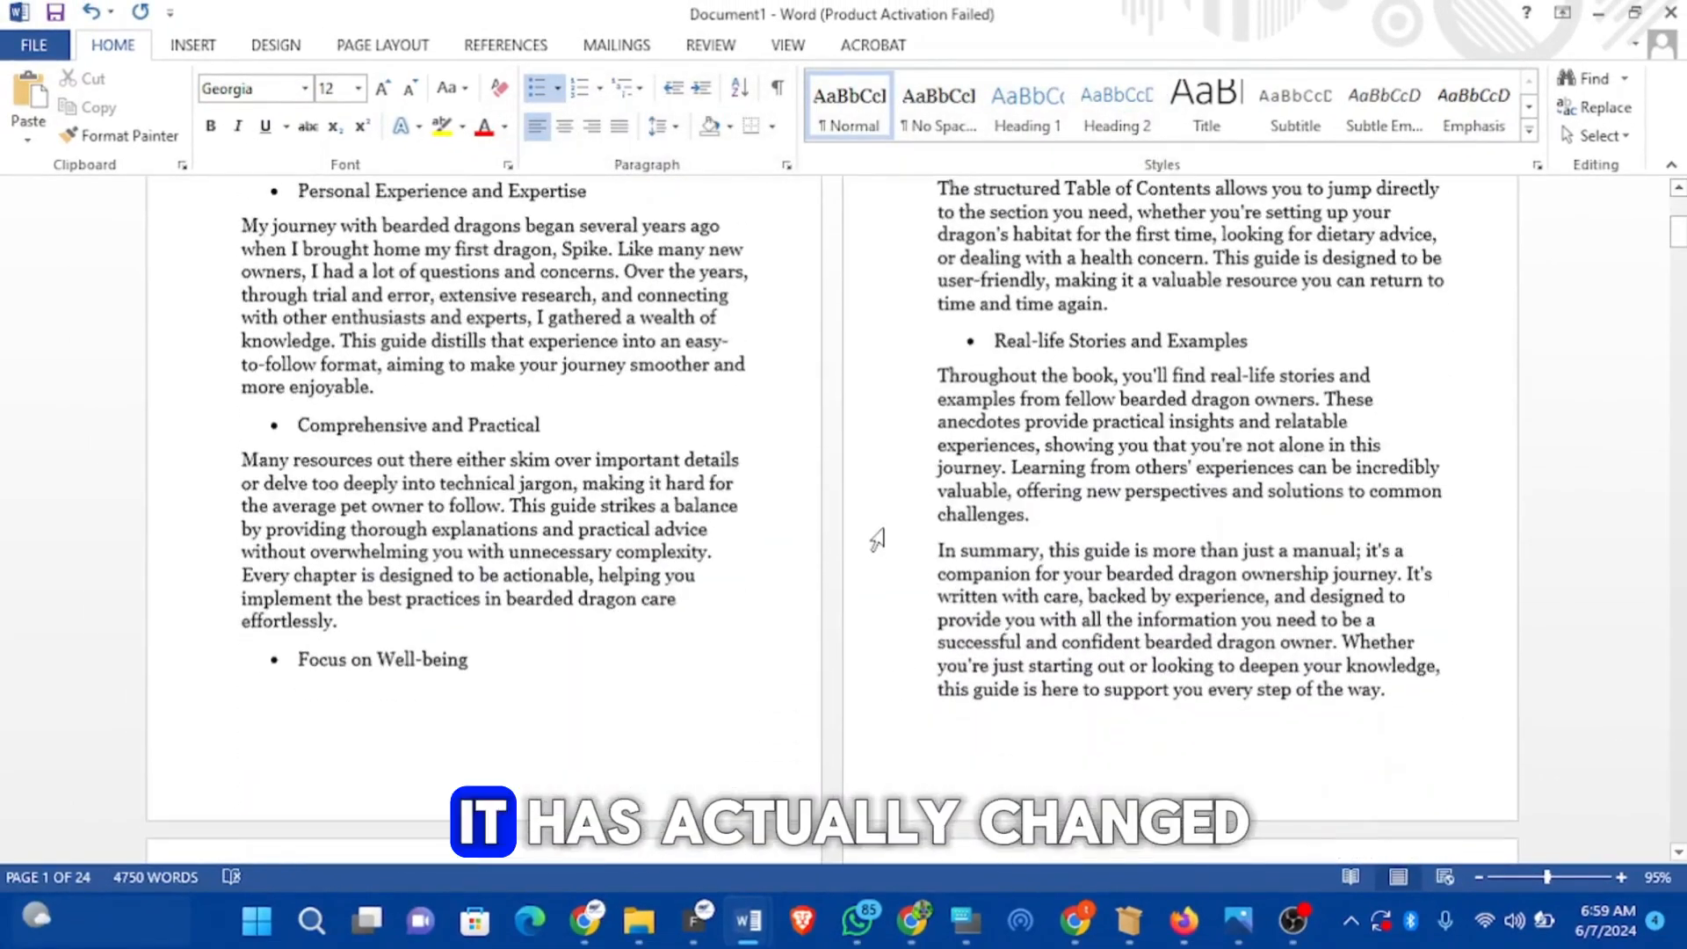
scroll(878, 552, down, 15)
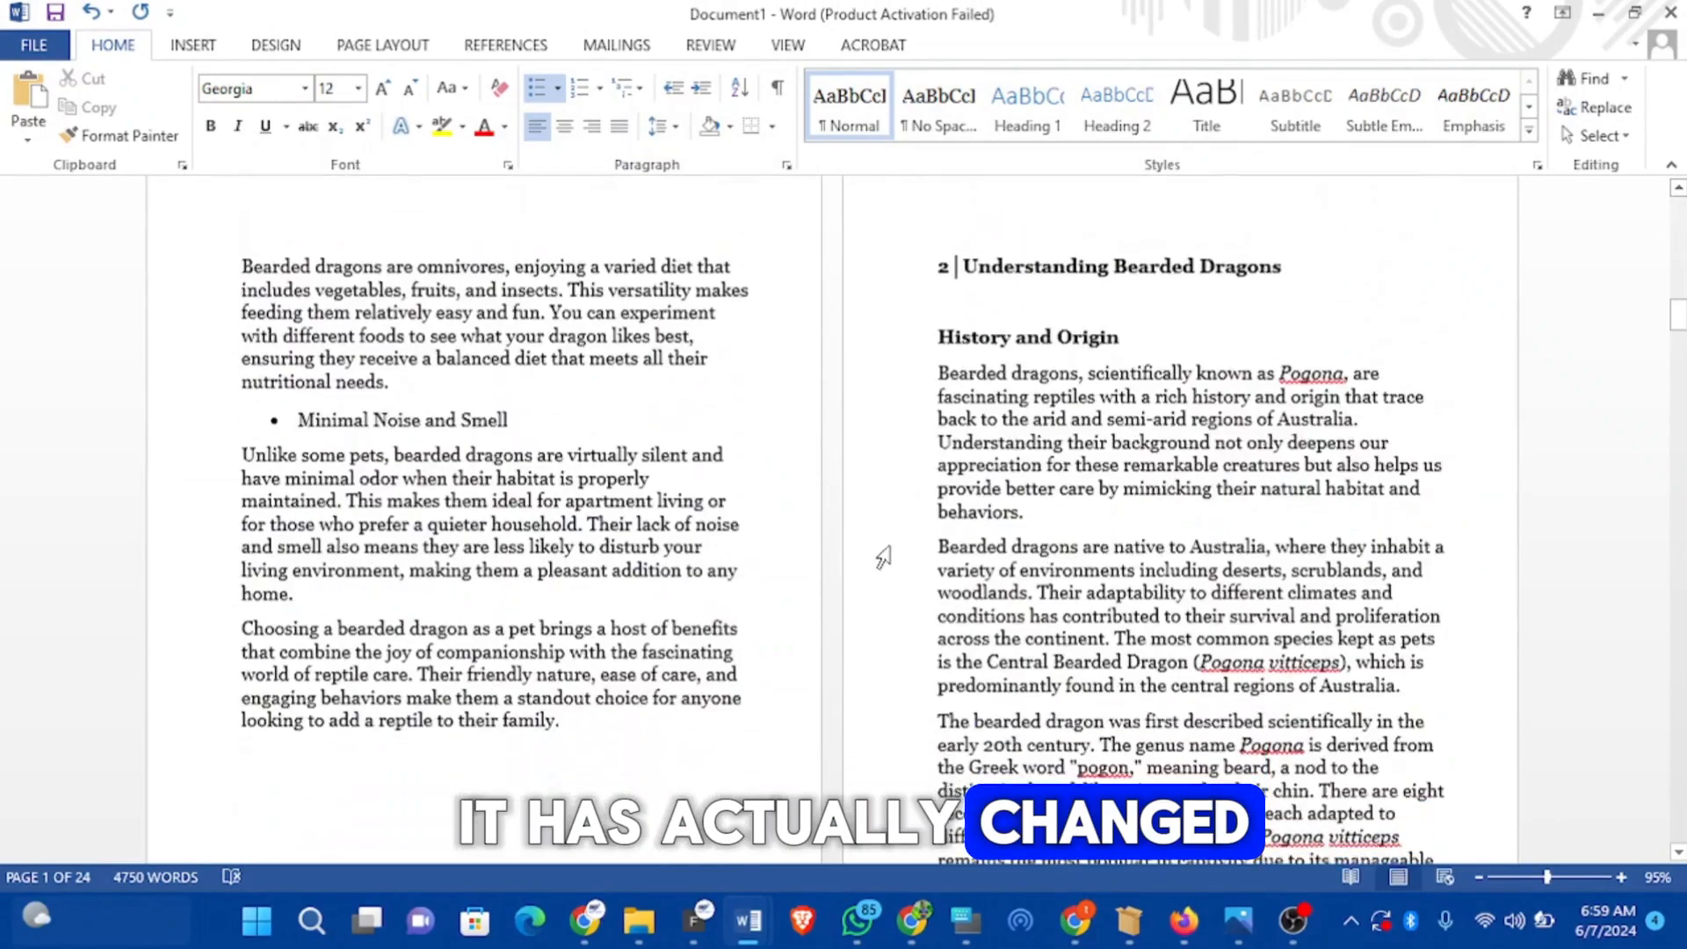
scroll(892, 549, up, 10)
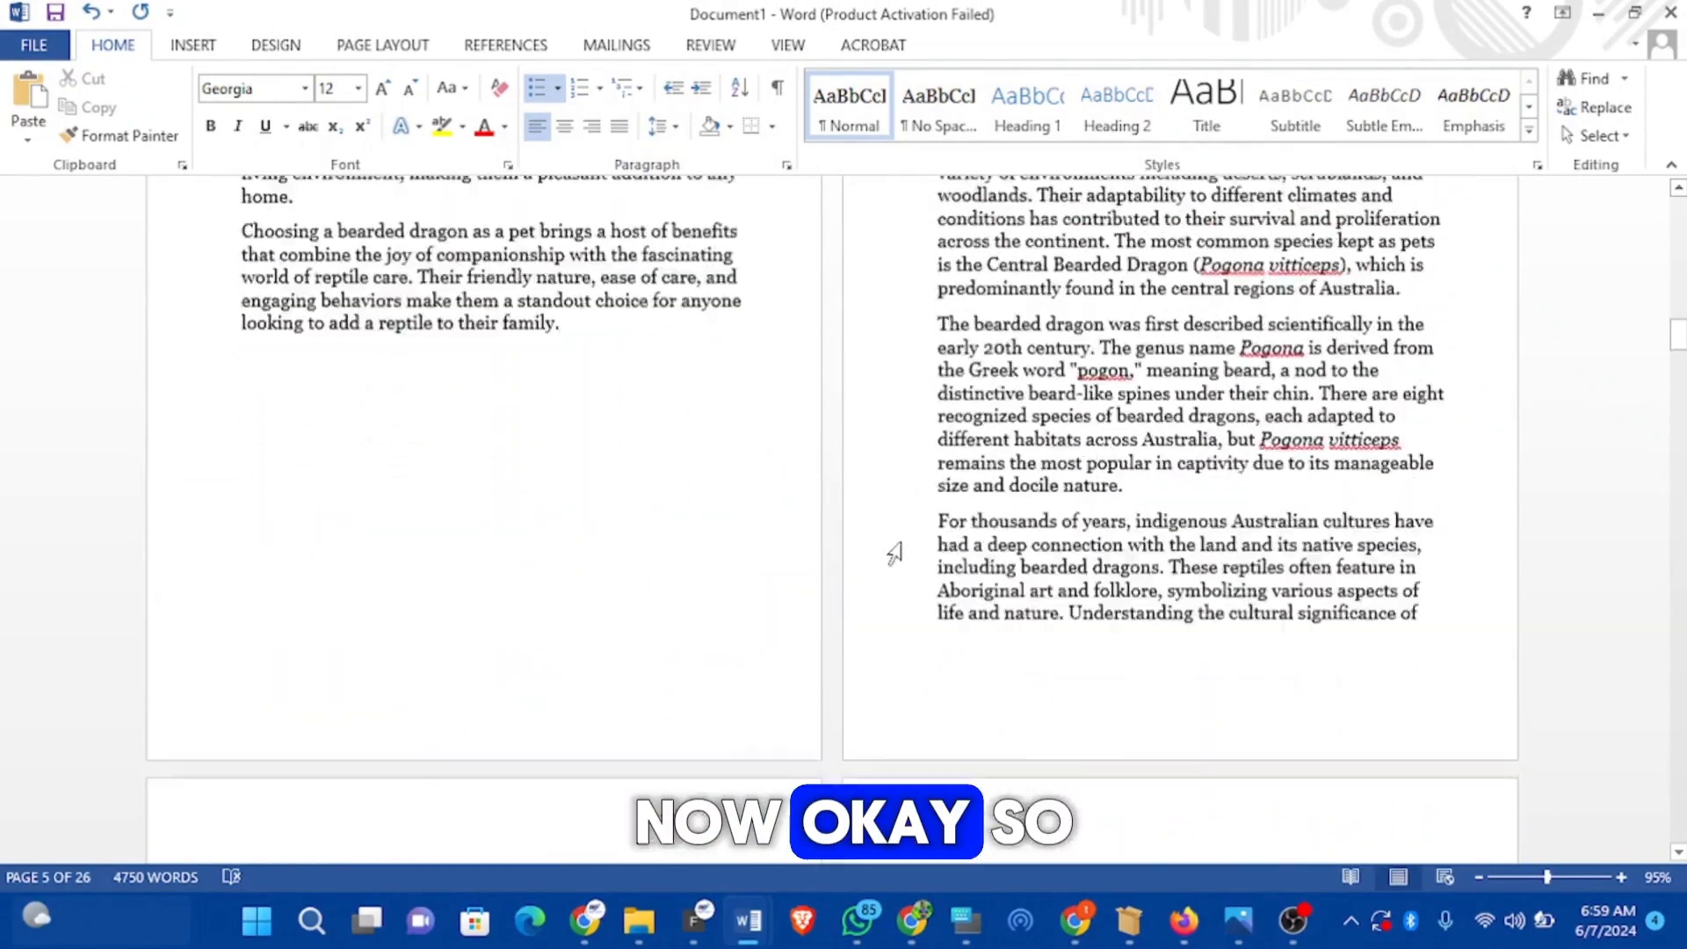
scroll(901, 542, up, 15)
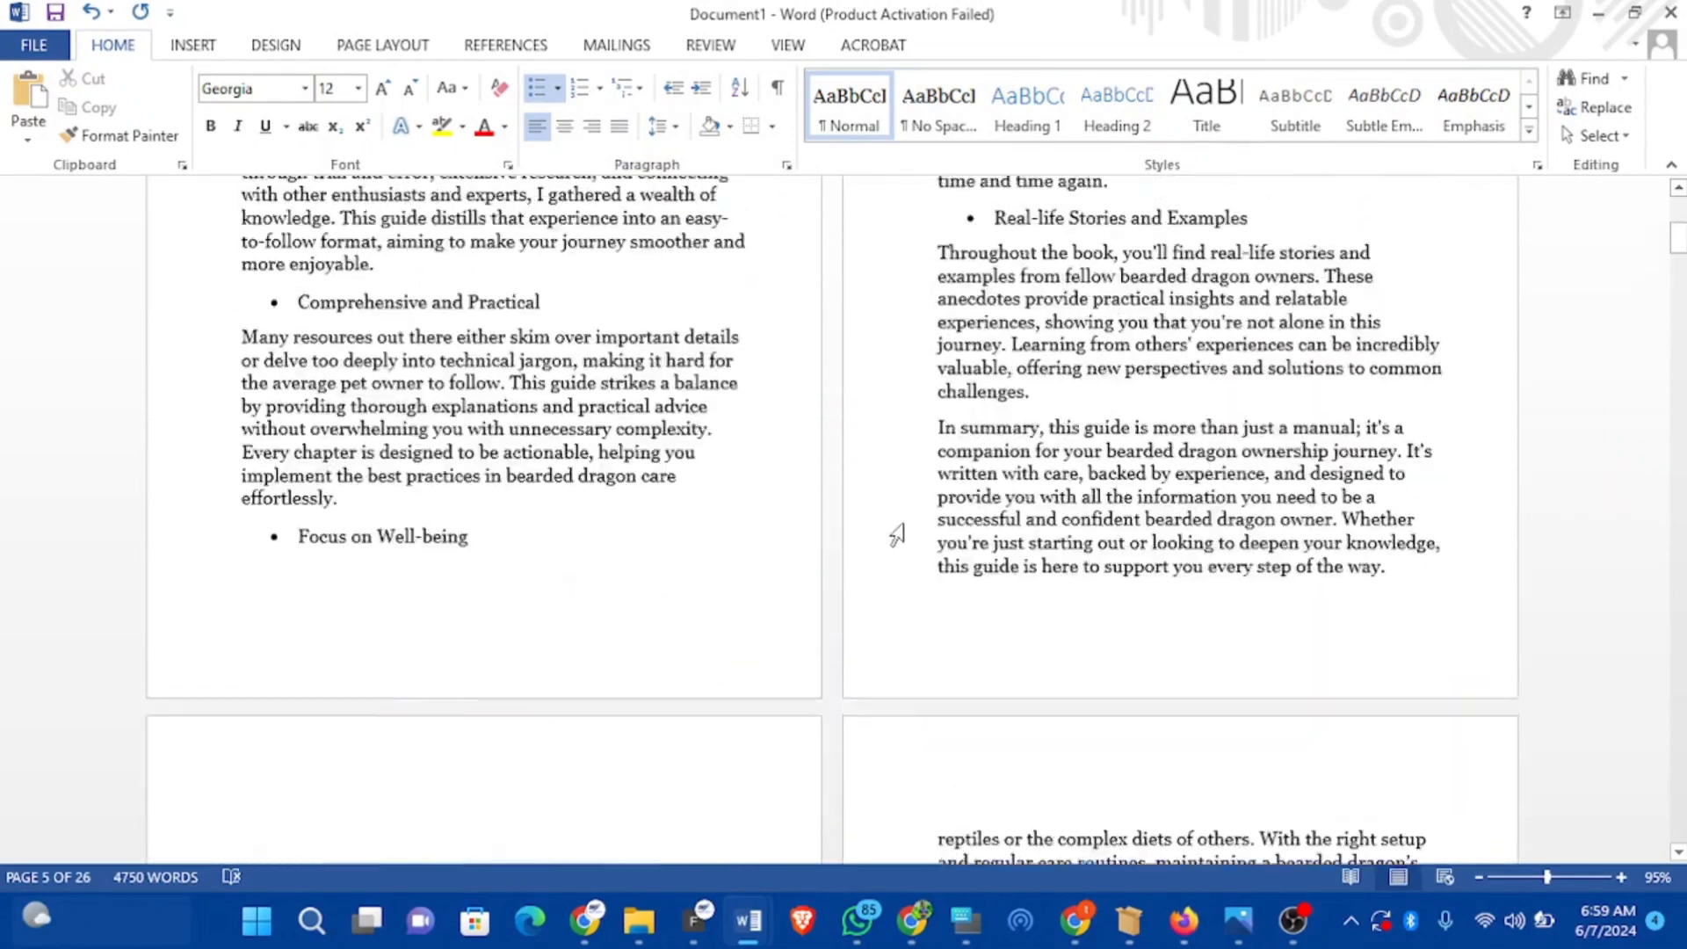
scroll(896, 541, down, 10)
scroll(646, 489, up, 1)
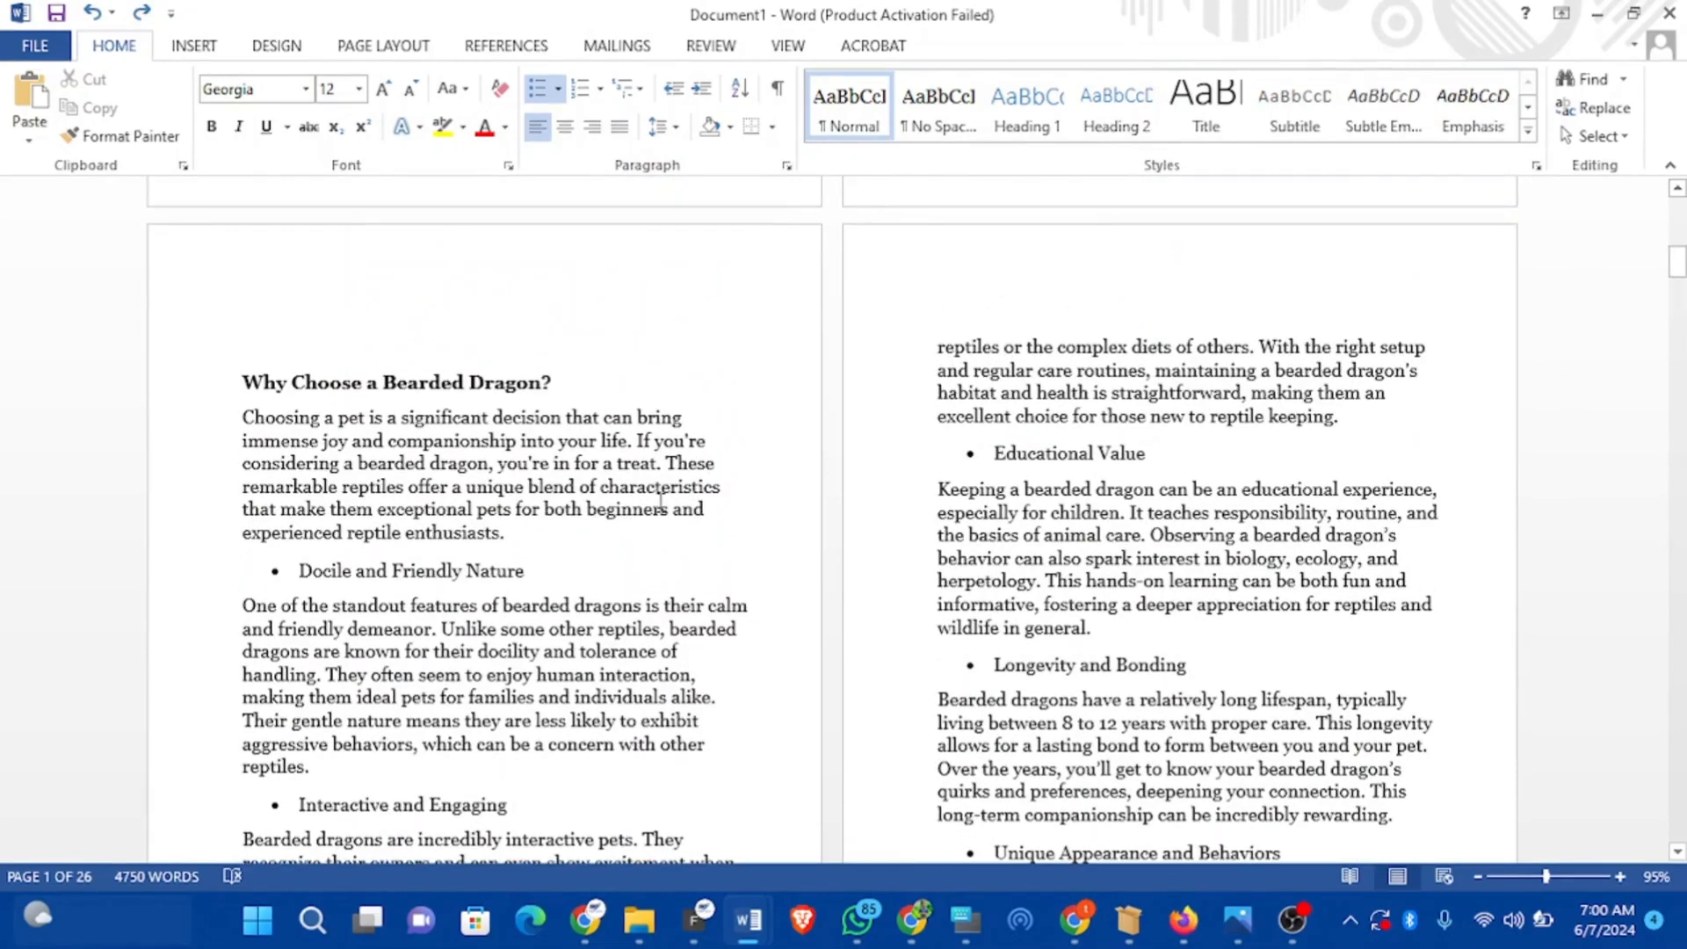
key(ctrl+a)
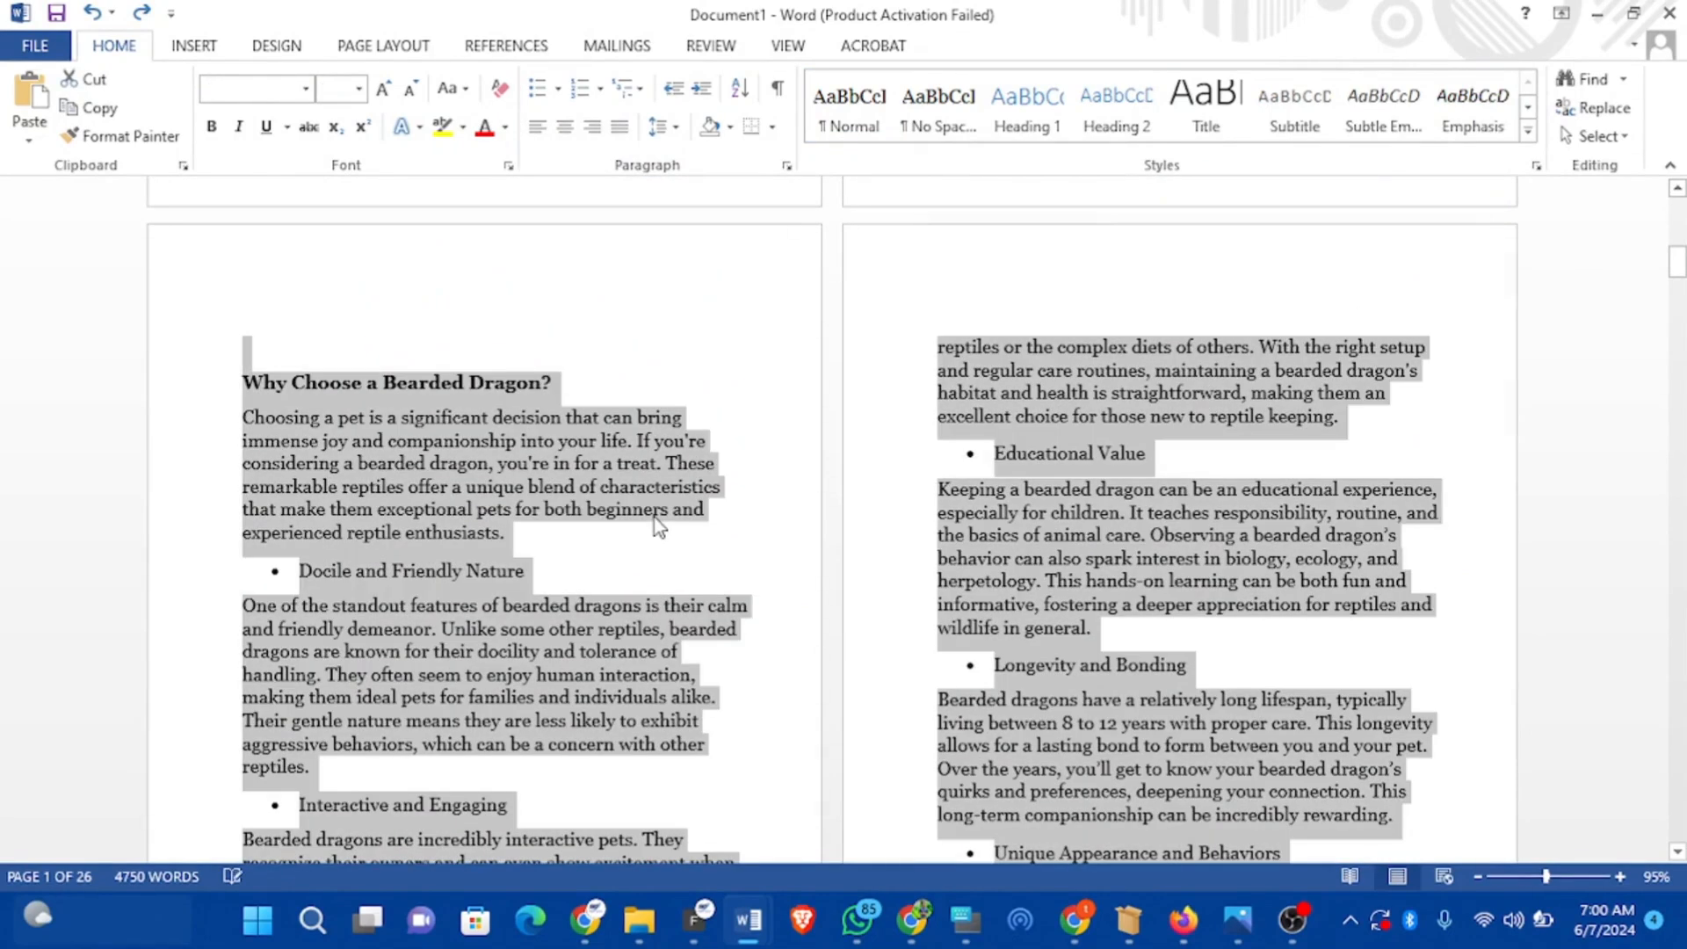
click(675, 128)
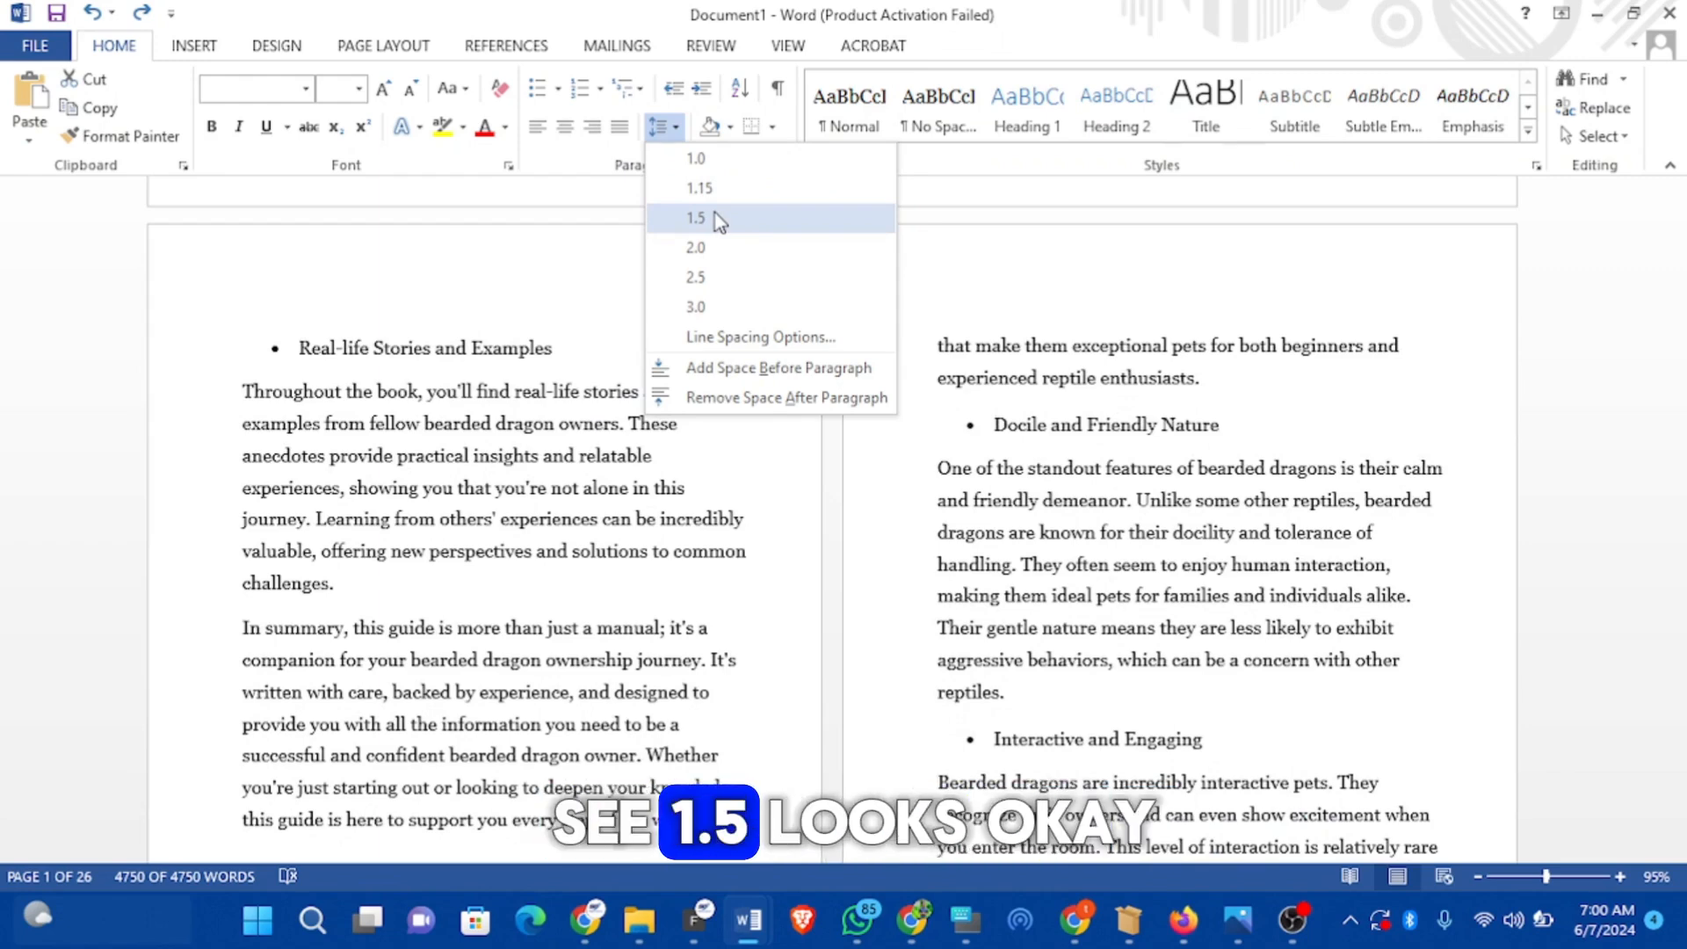
click(716, 220)
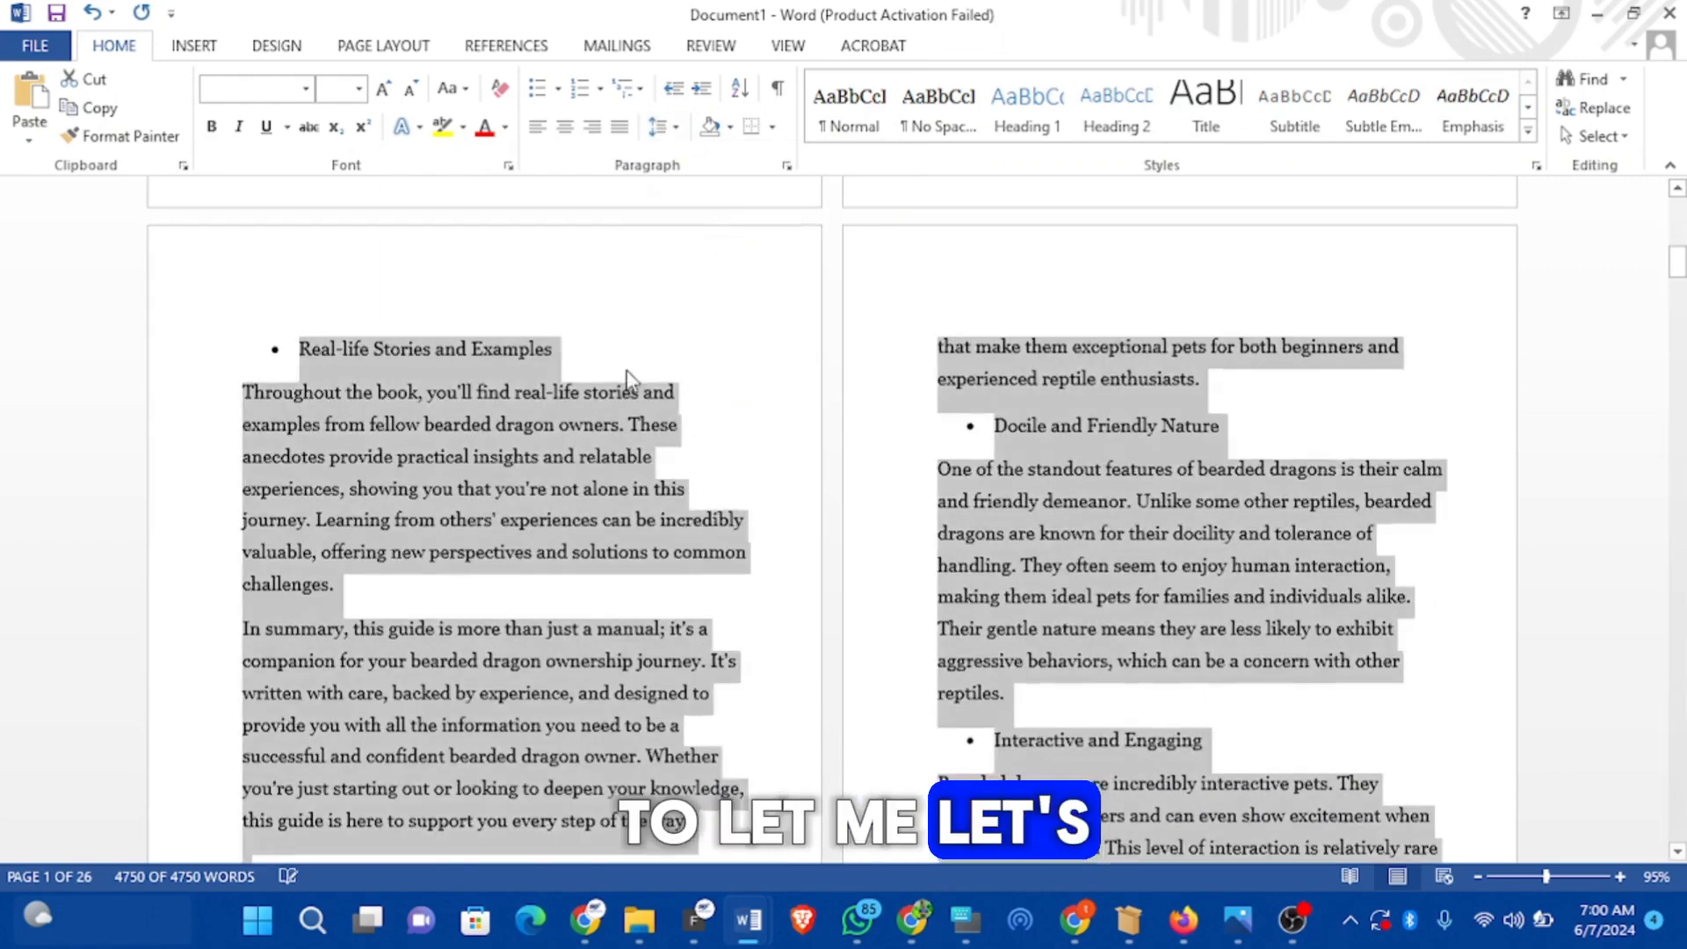
Step: Try 1.15 line spacing on the paragraph beginning "My journey with bearded dragons" in the Introduction
scroll(673, 345, up, 6)
click(674, 347)
scroll(675, 350, up, 4)
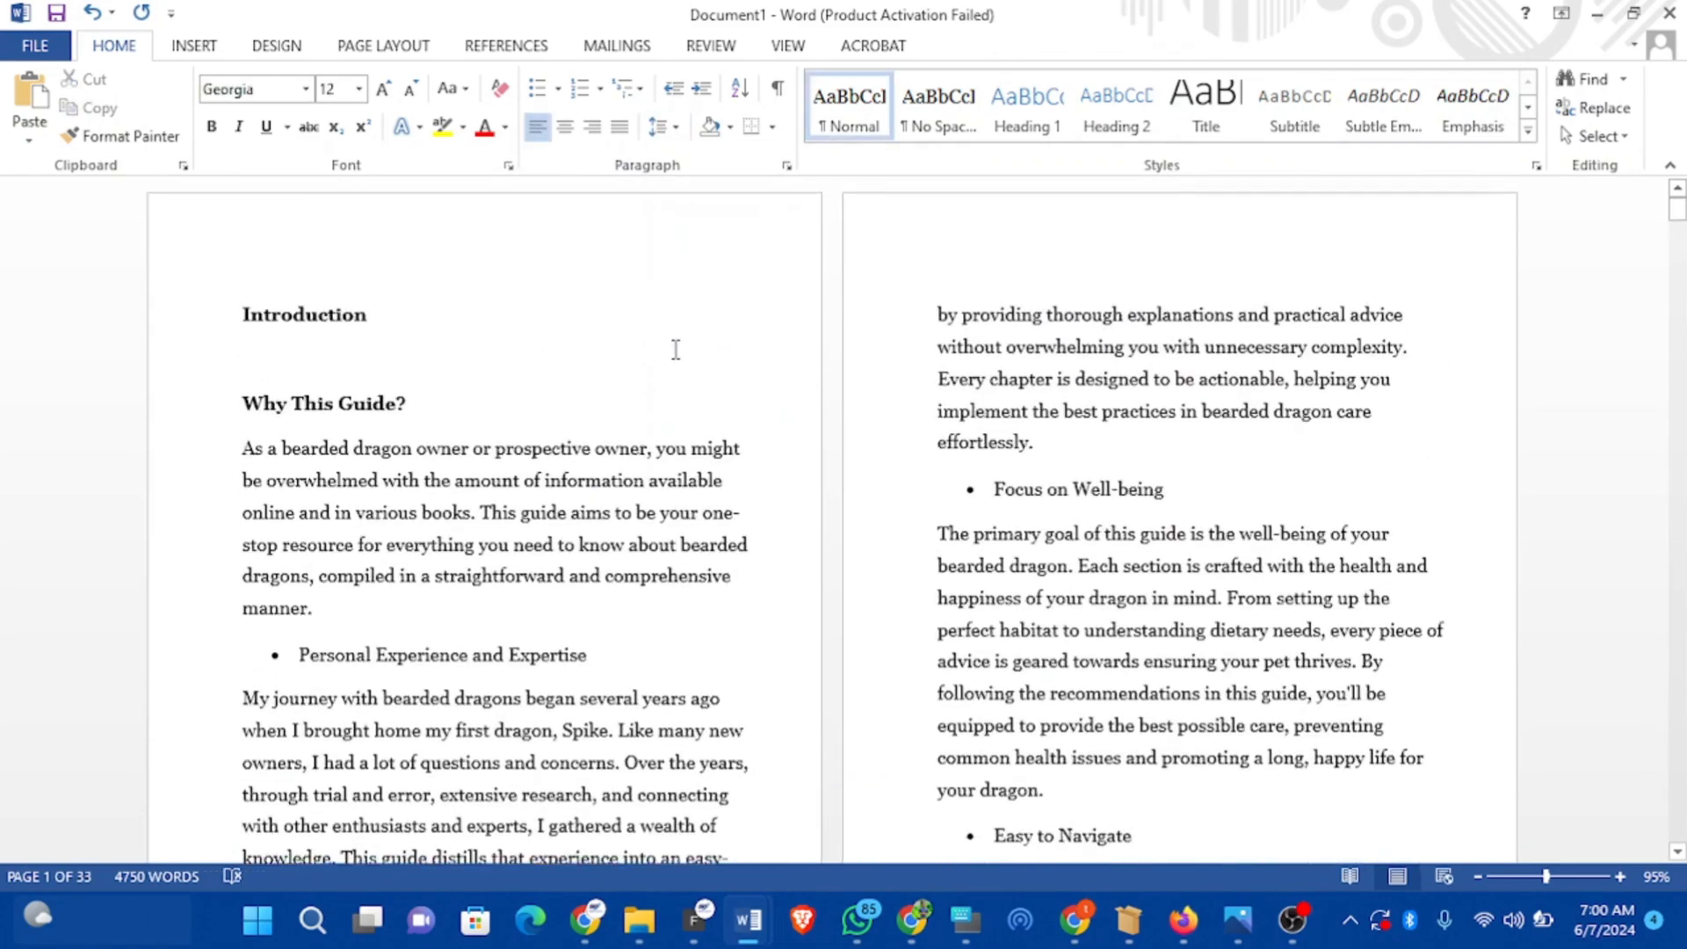
scroll(678, 352, down, 4)
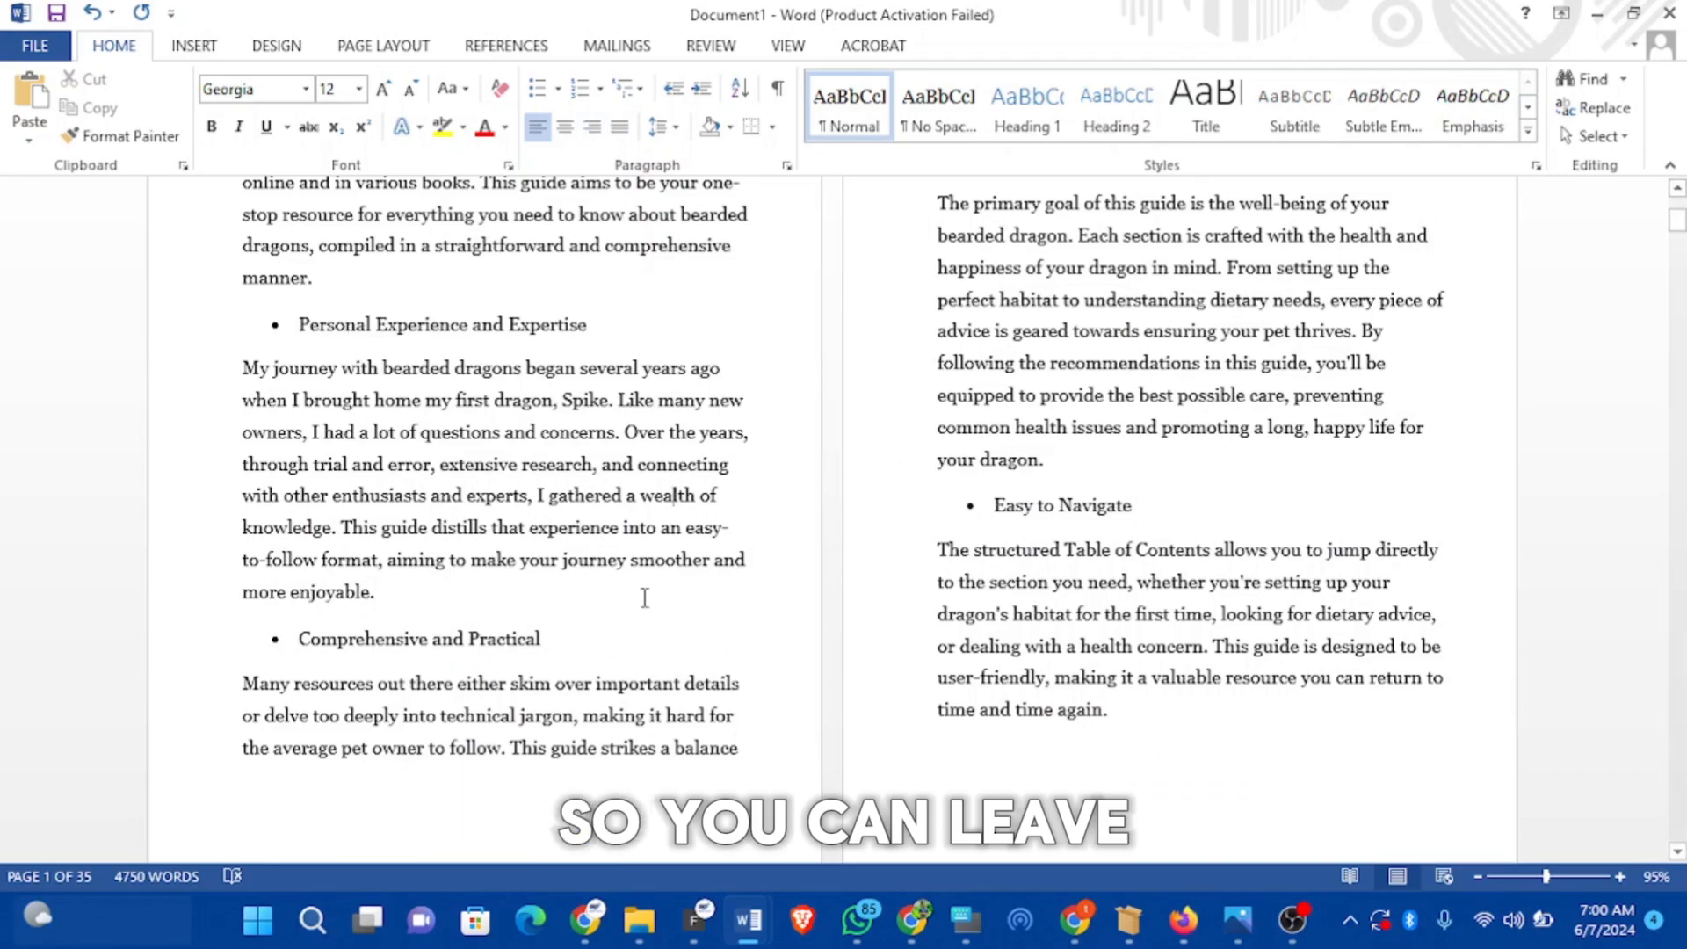
scroll(580, 435, down, 1)
scroll(615, 264, up, 5)
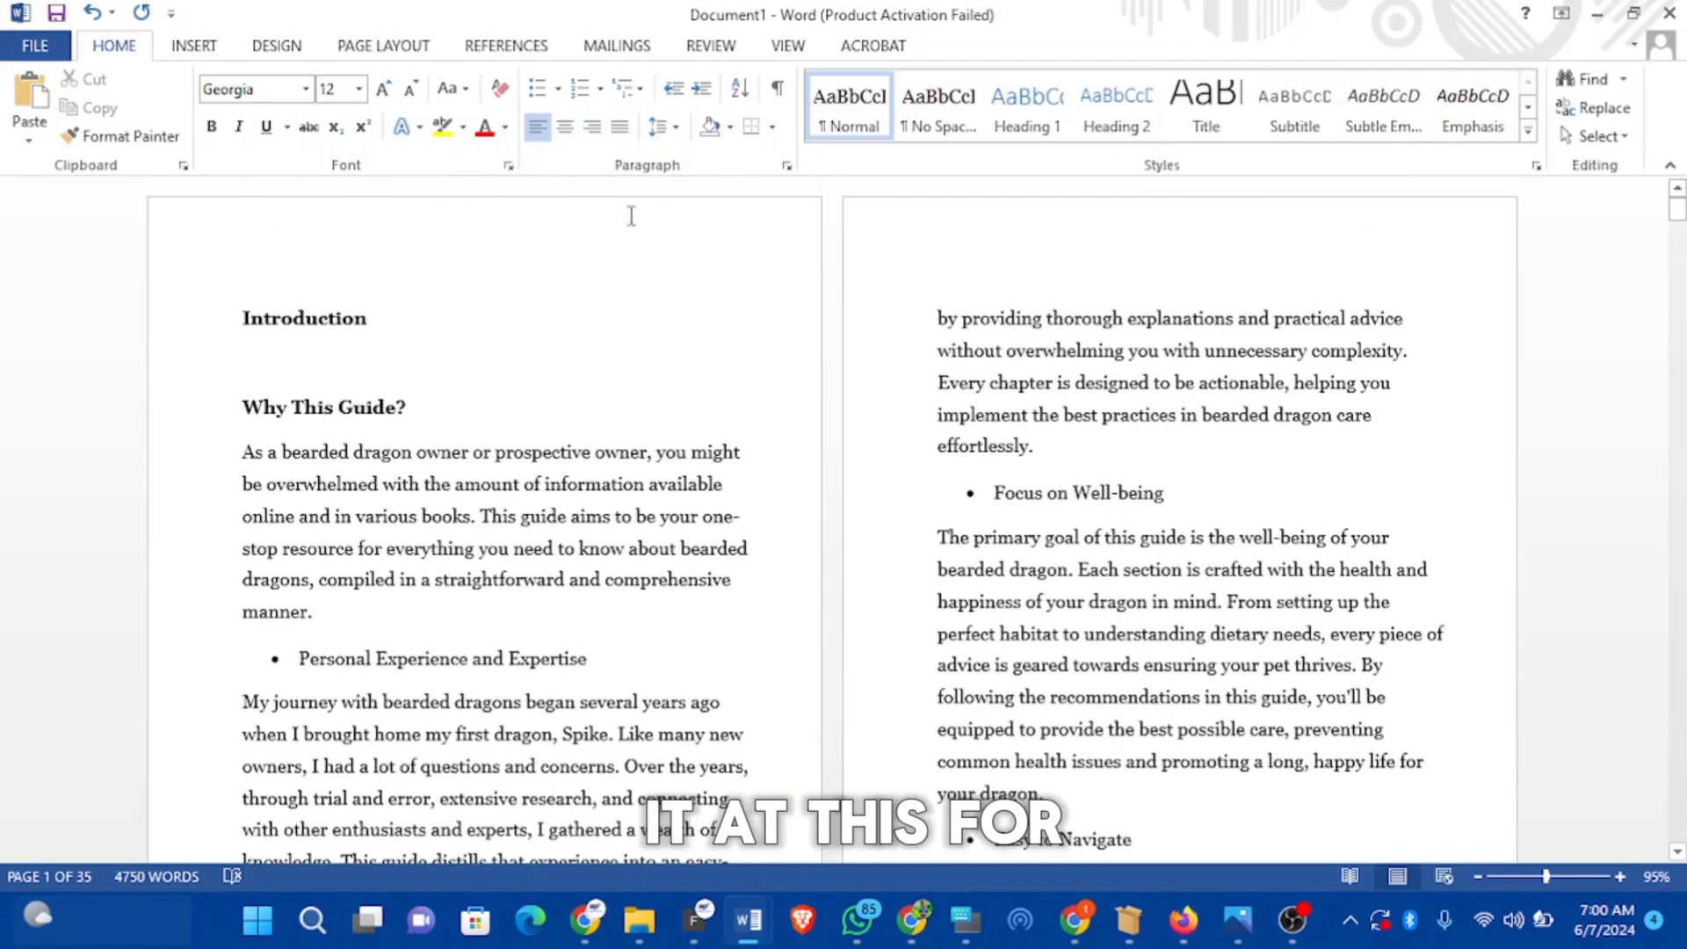
click(676, 132)
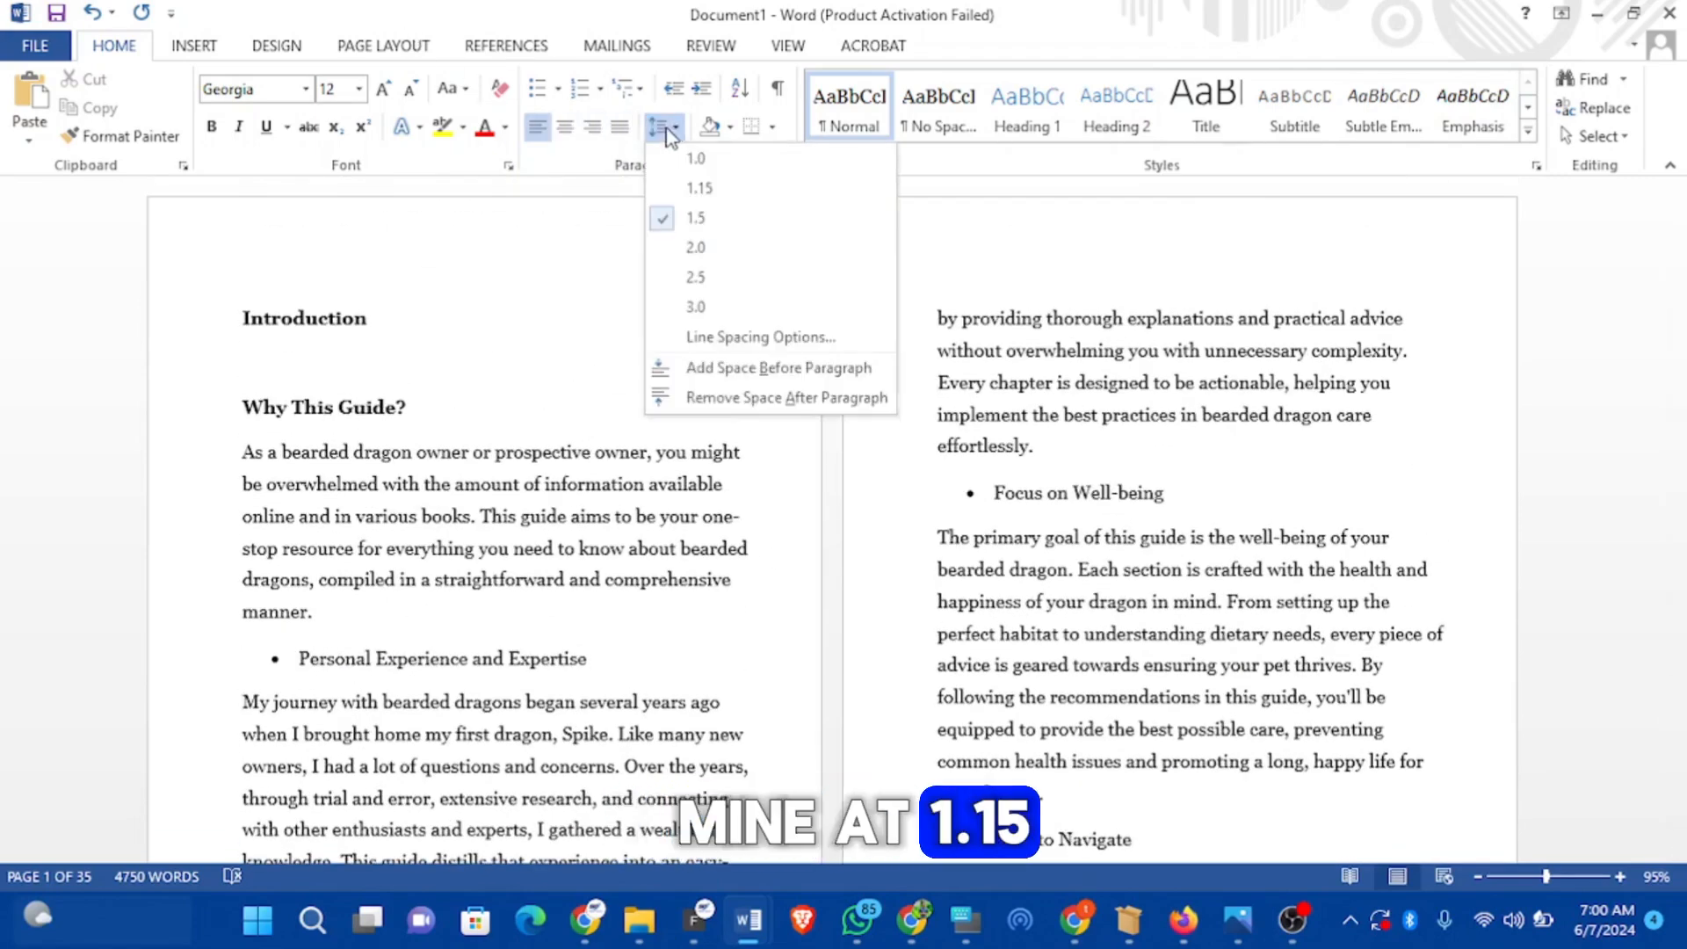
click(699, 182)
scroll(666, 523, down, 4)
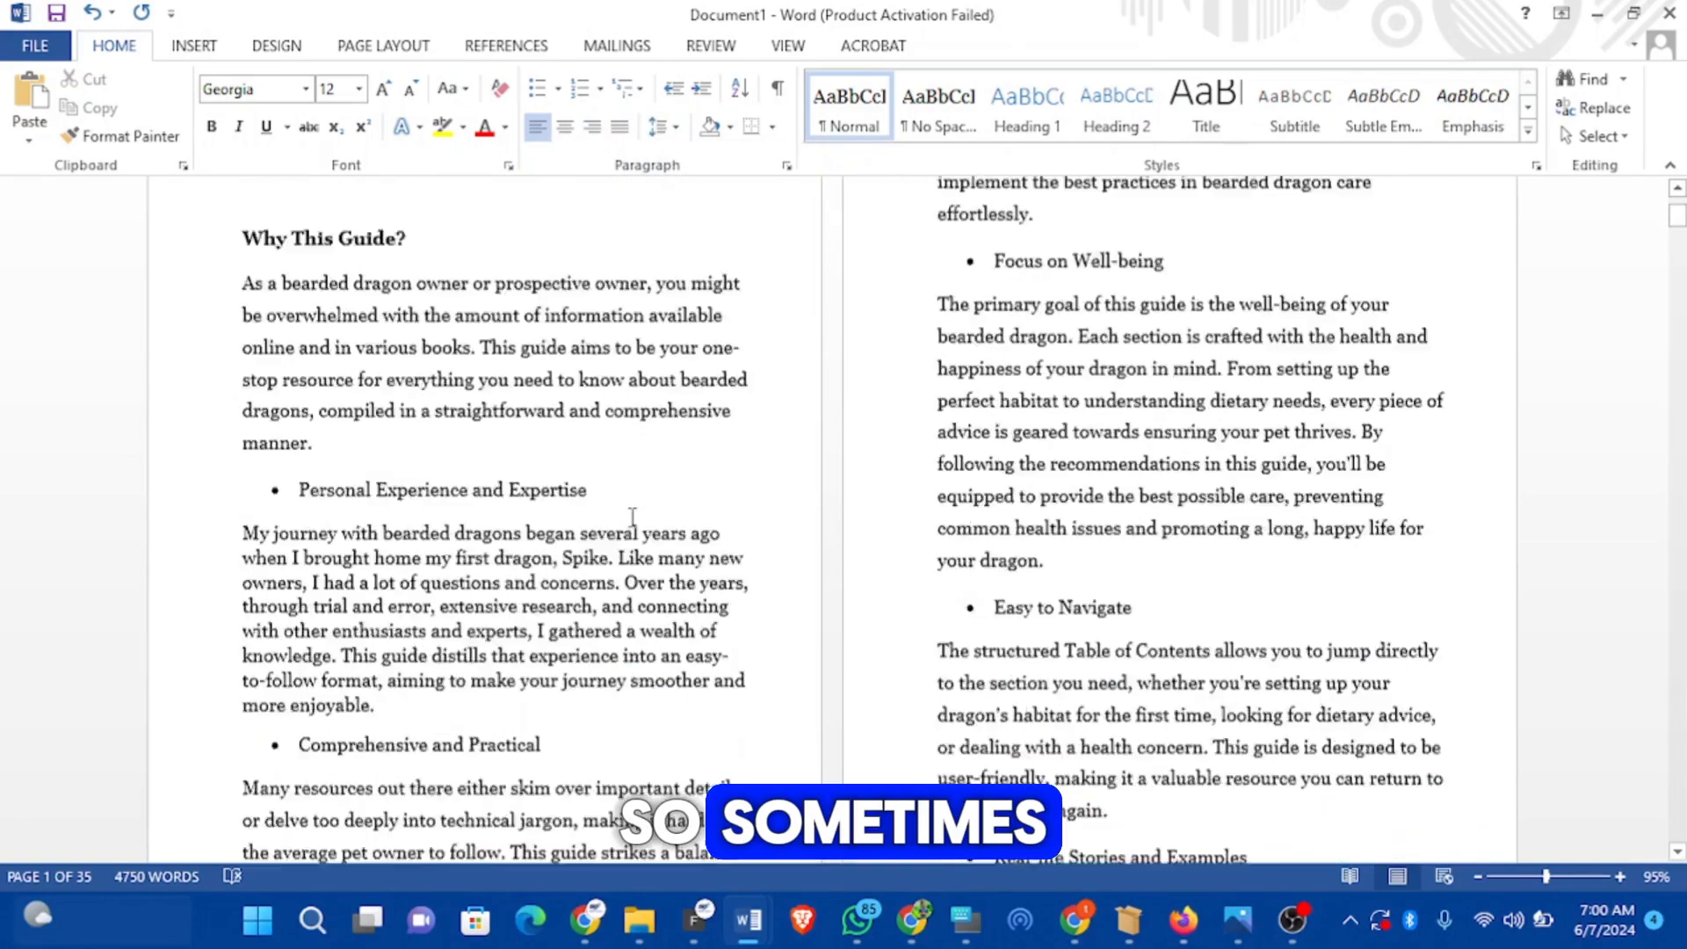
scroll(556, 362, up, 2)
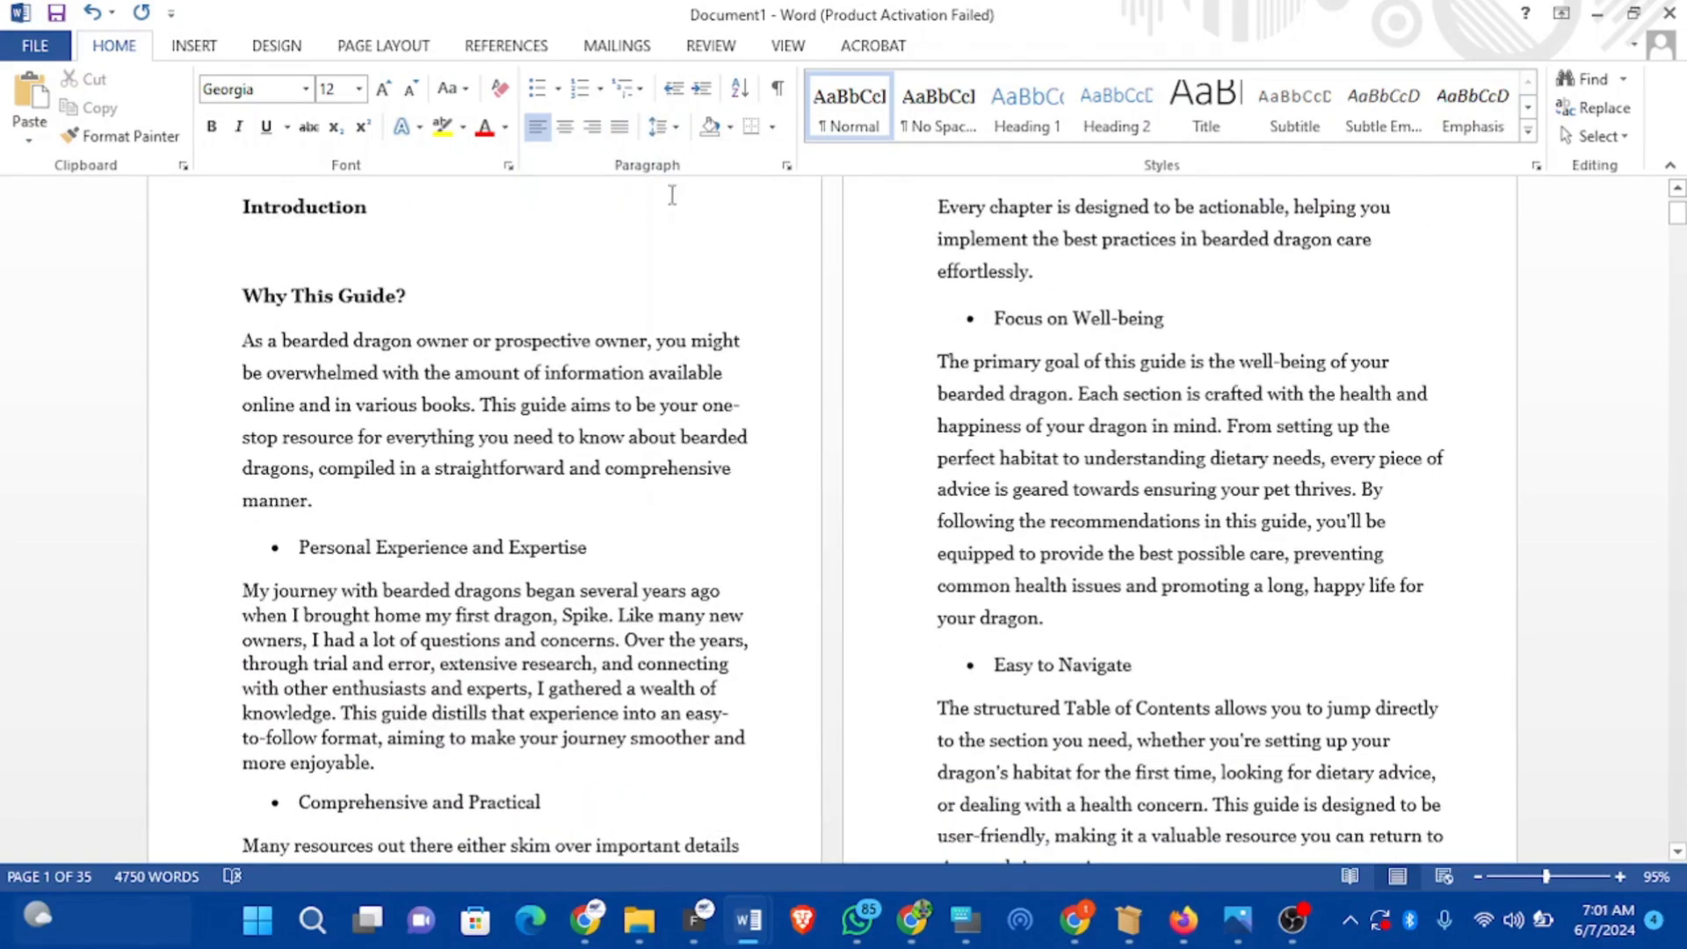
Step: Apply 1.5 line spacing uniformly to all text in the document and clear the selection
key(ctrl+a)
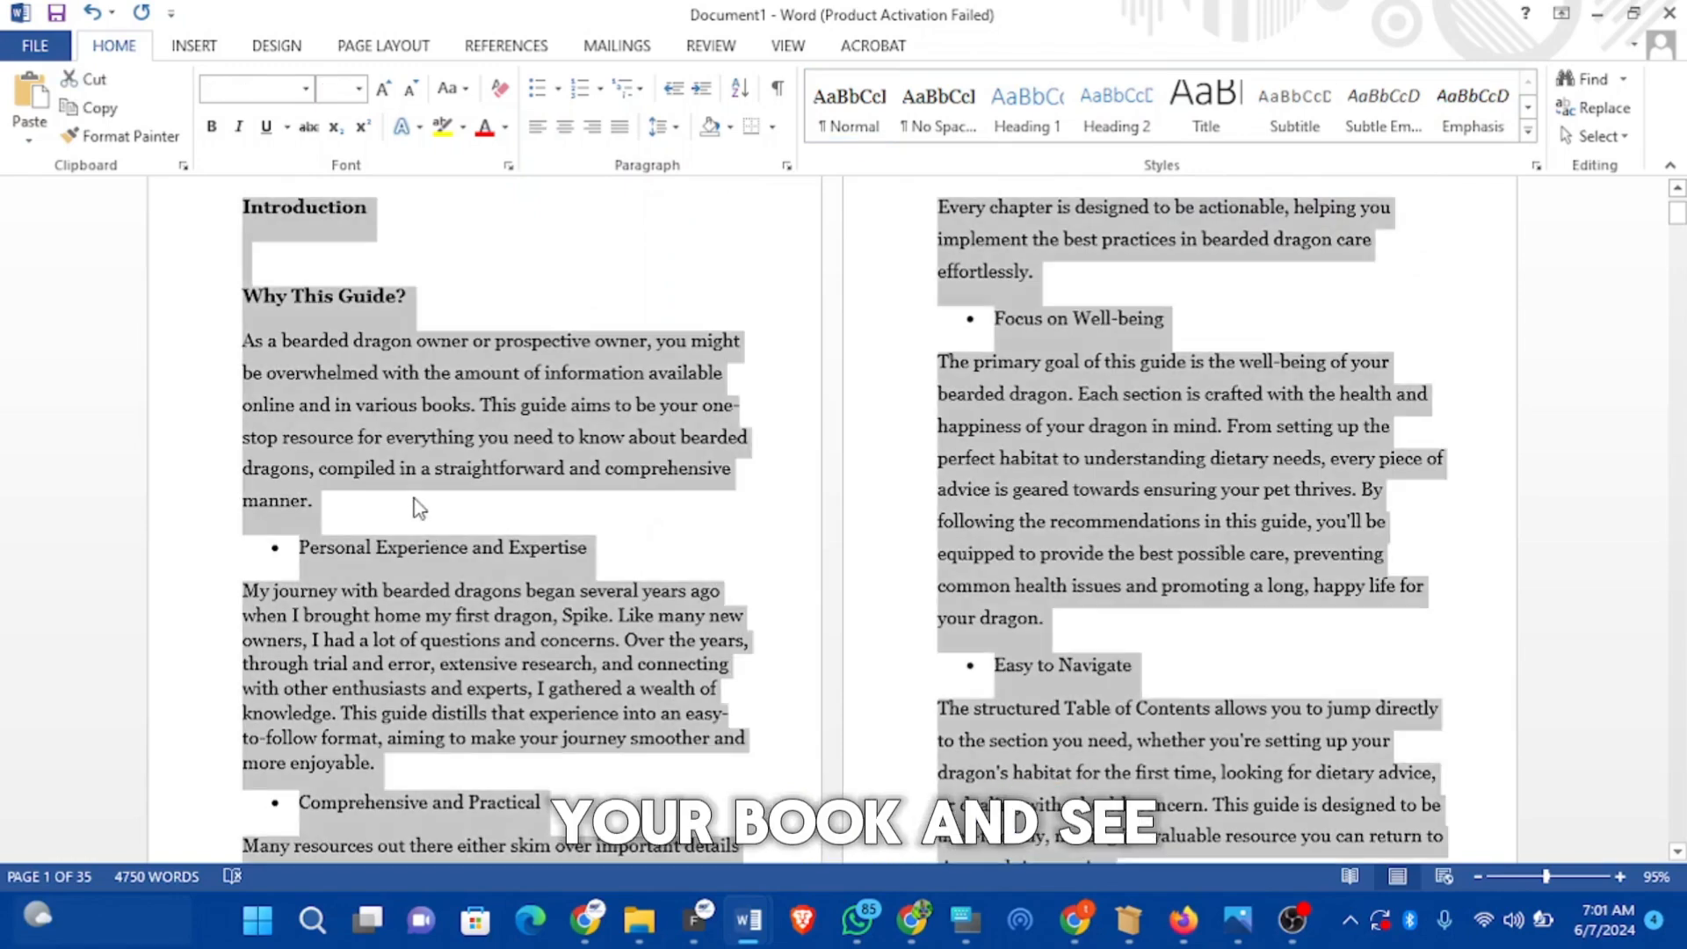
click(674, 130)
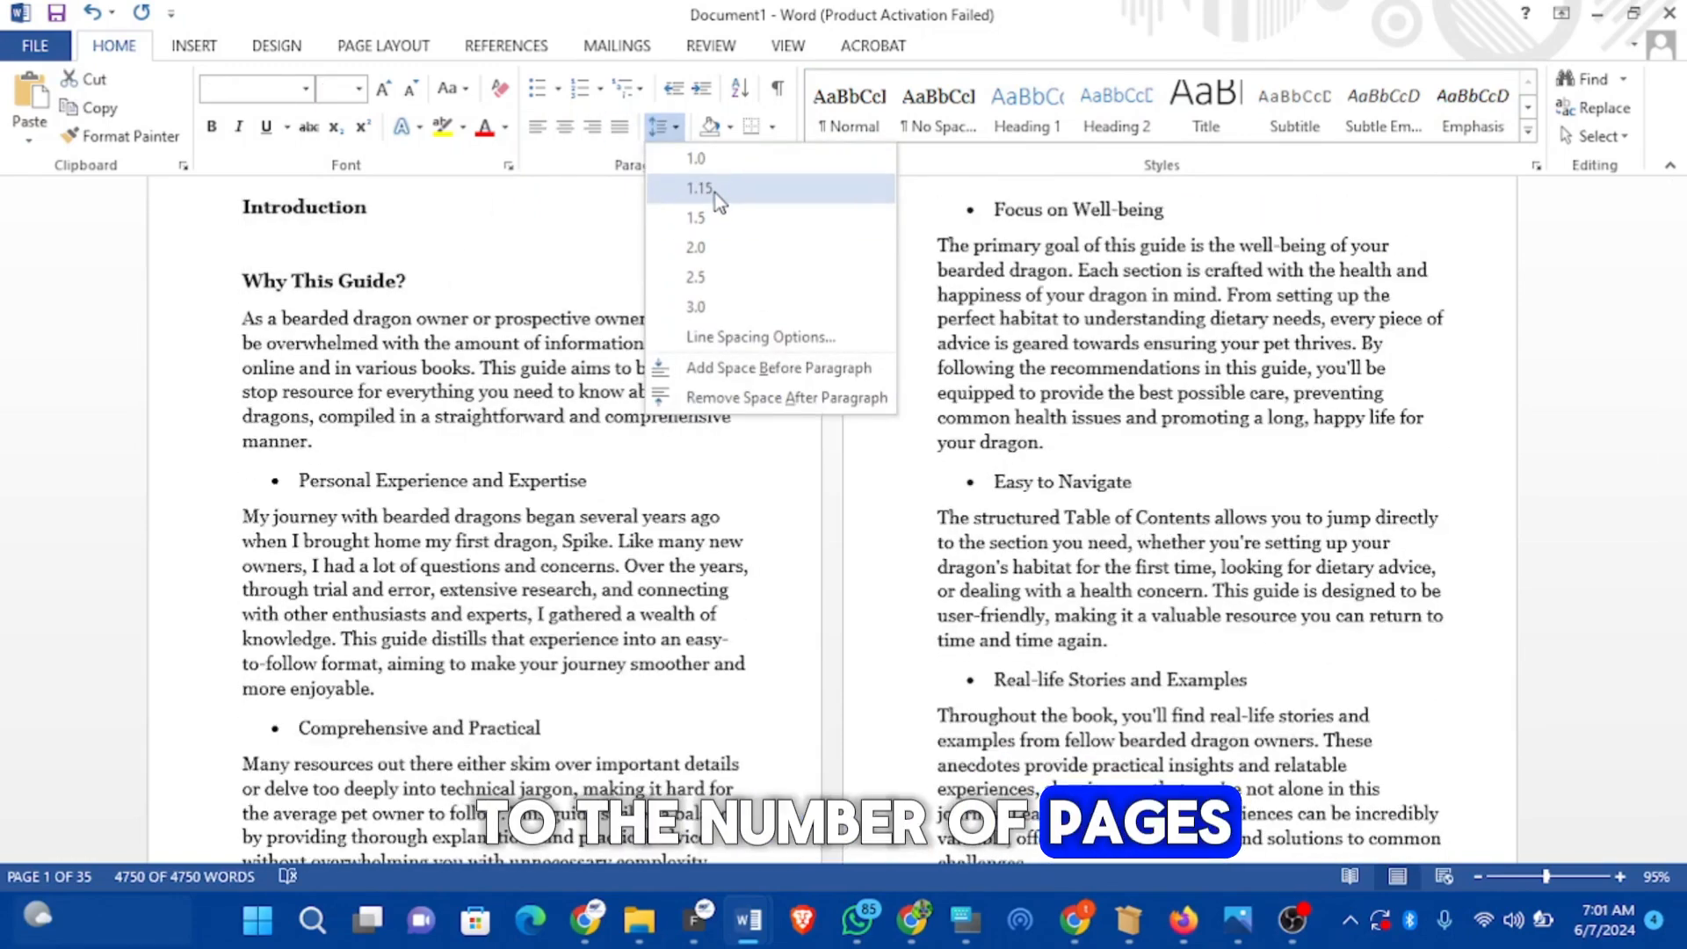
click(710, 217)
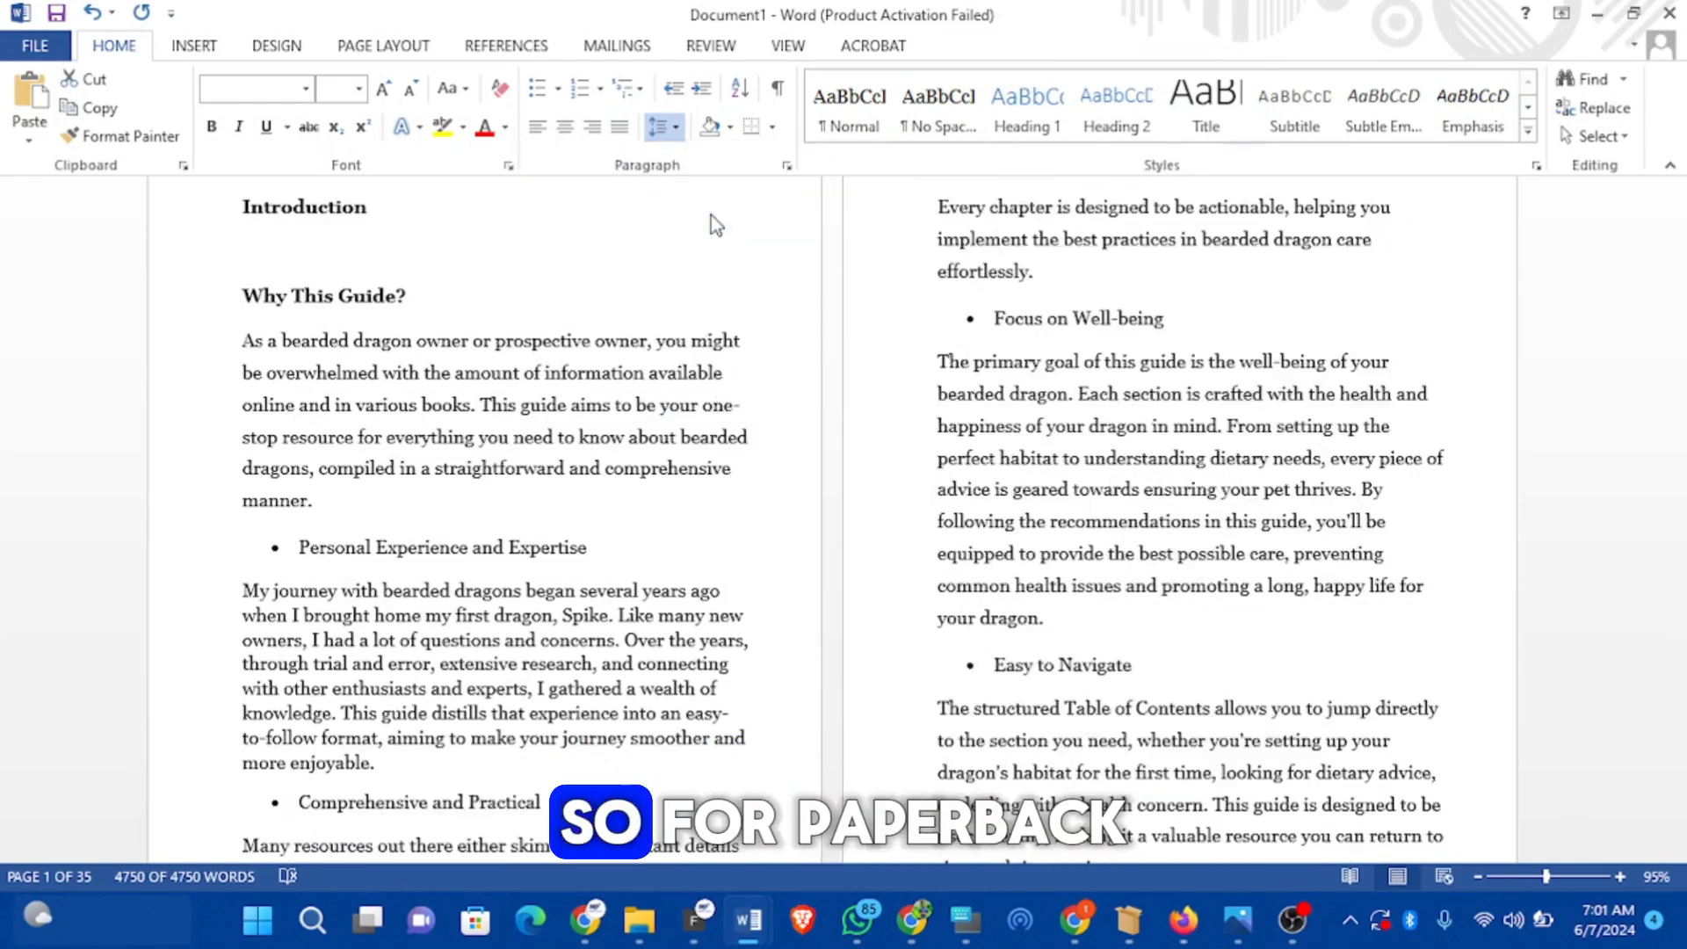
click(573, 448)
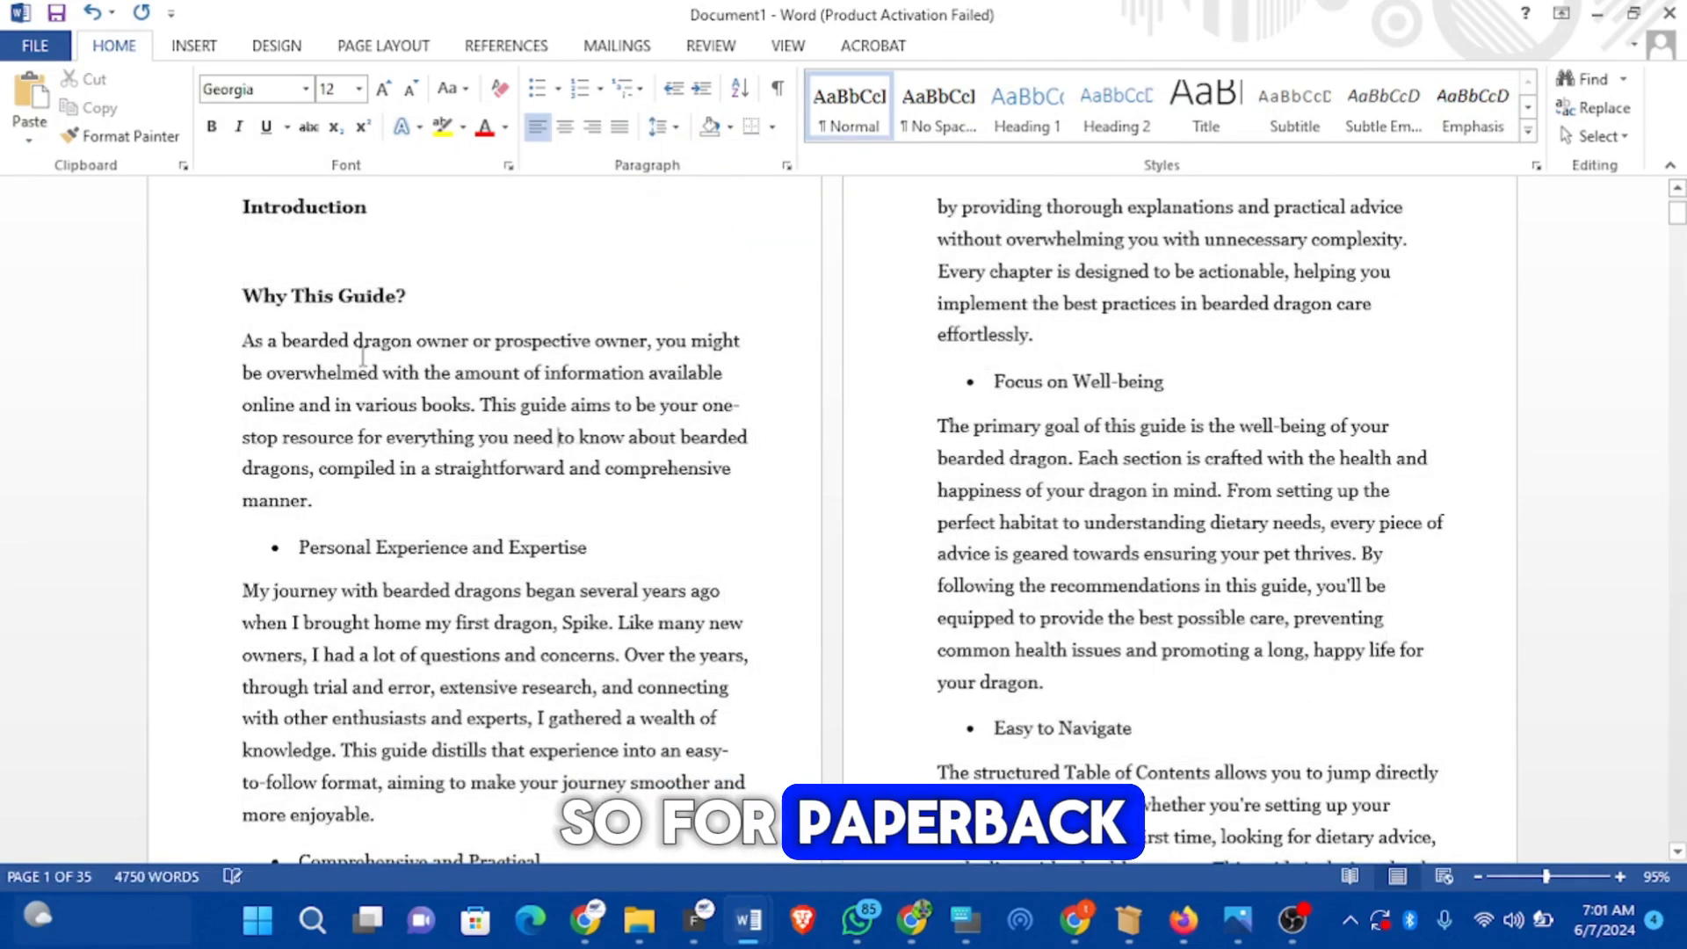
Step: Select the Introduction title at the start of the document and change the Heading 1 style's font to Georgia
key(ctrl+Home)
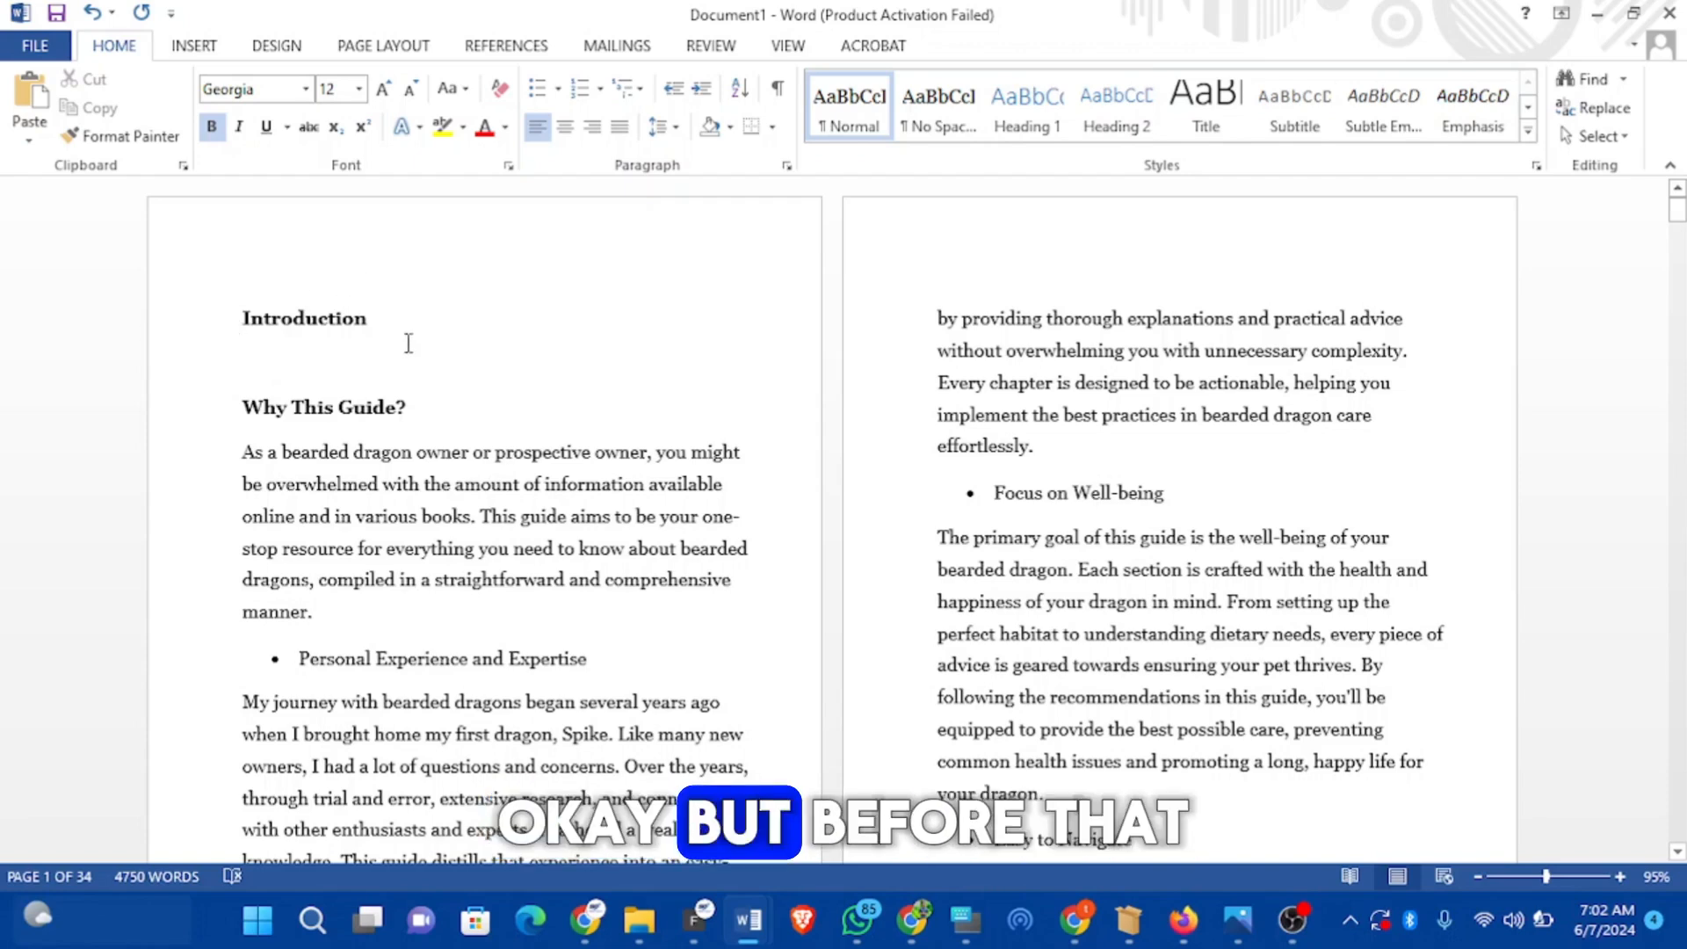
drag(294, 313, 176, 318)
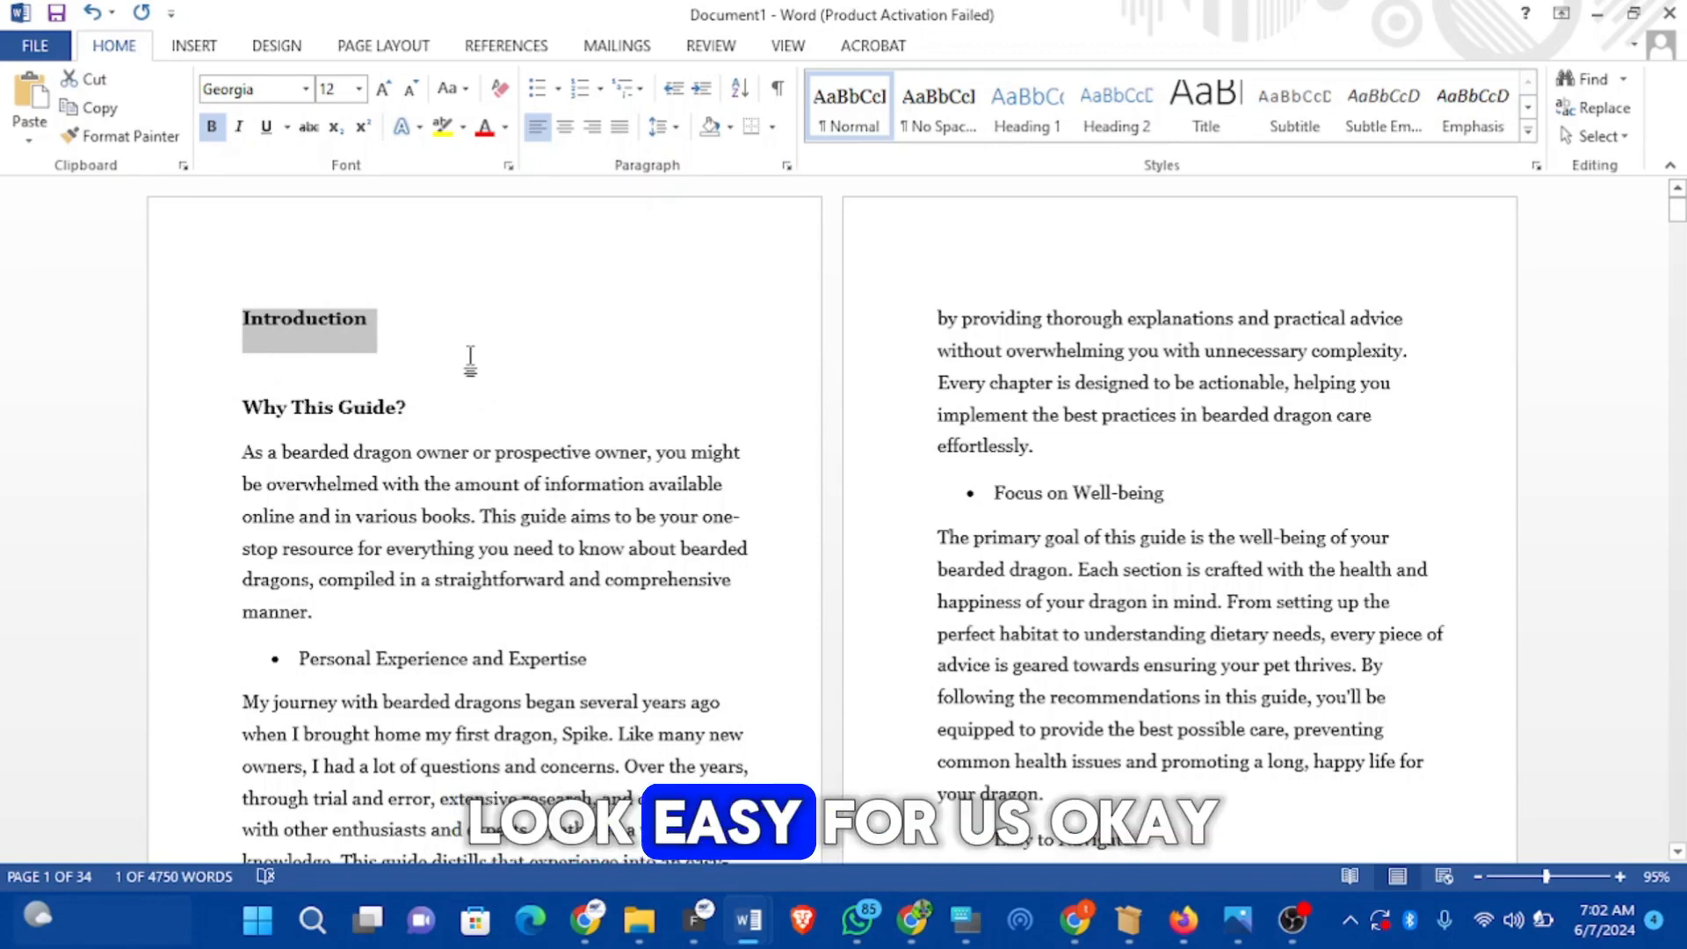
right_click(1034, 132)
click(1090, 166)
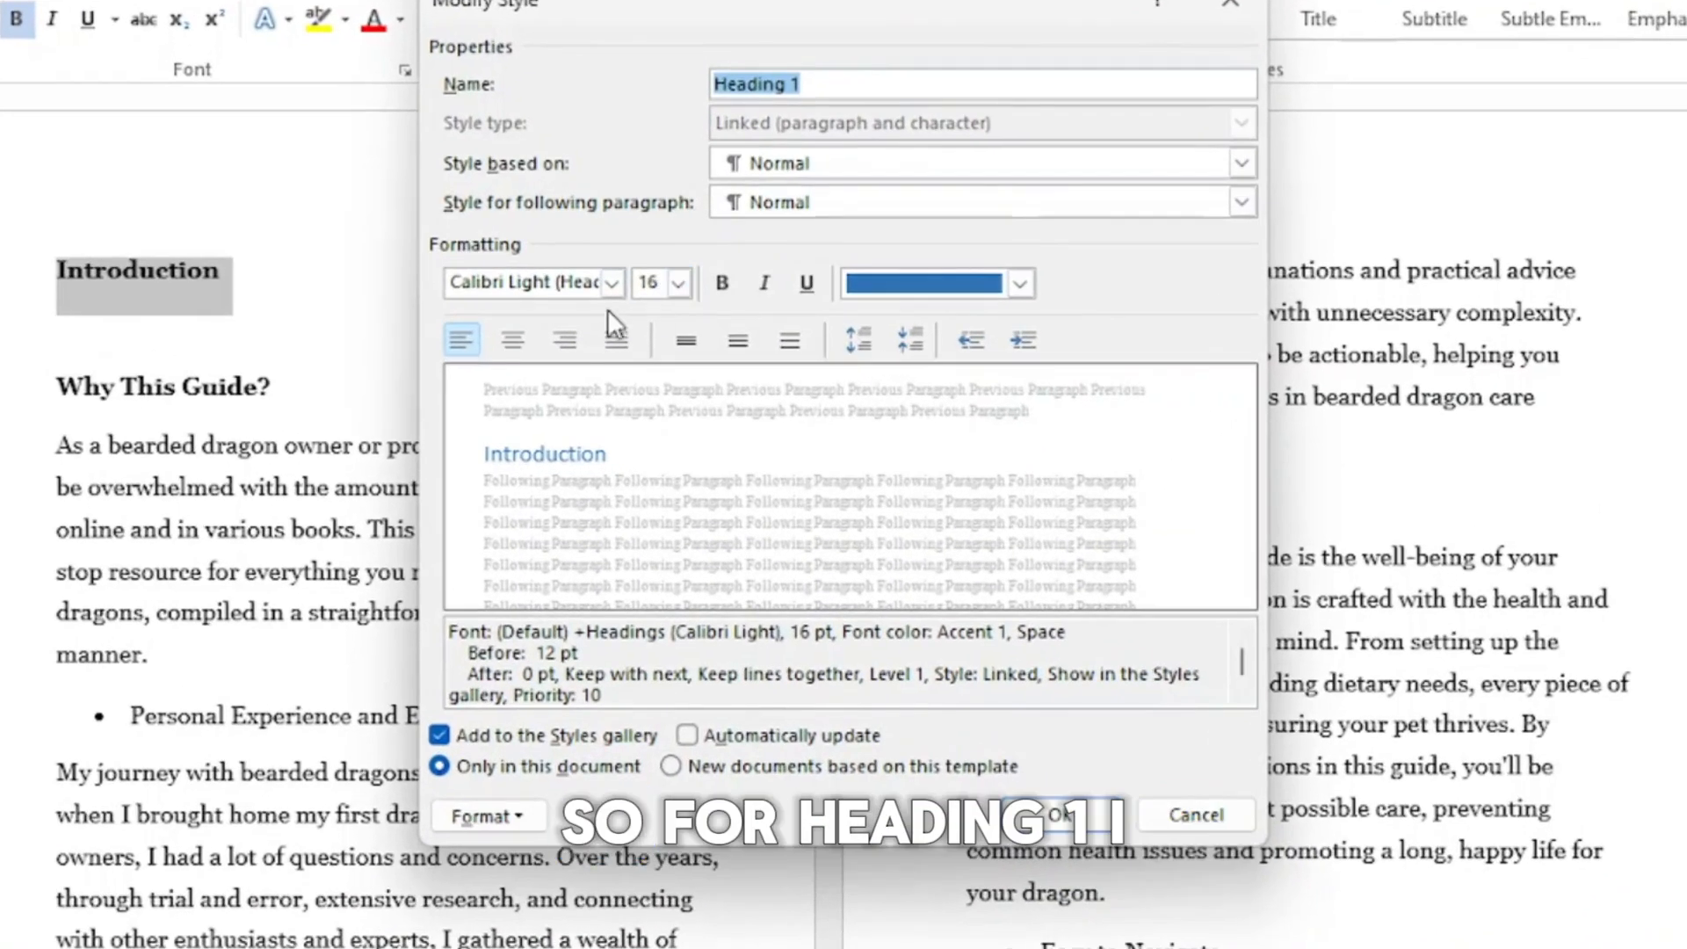
click(666, 326)
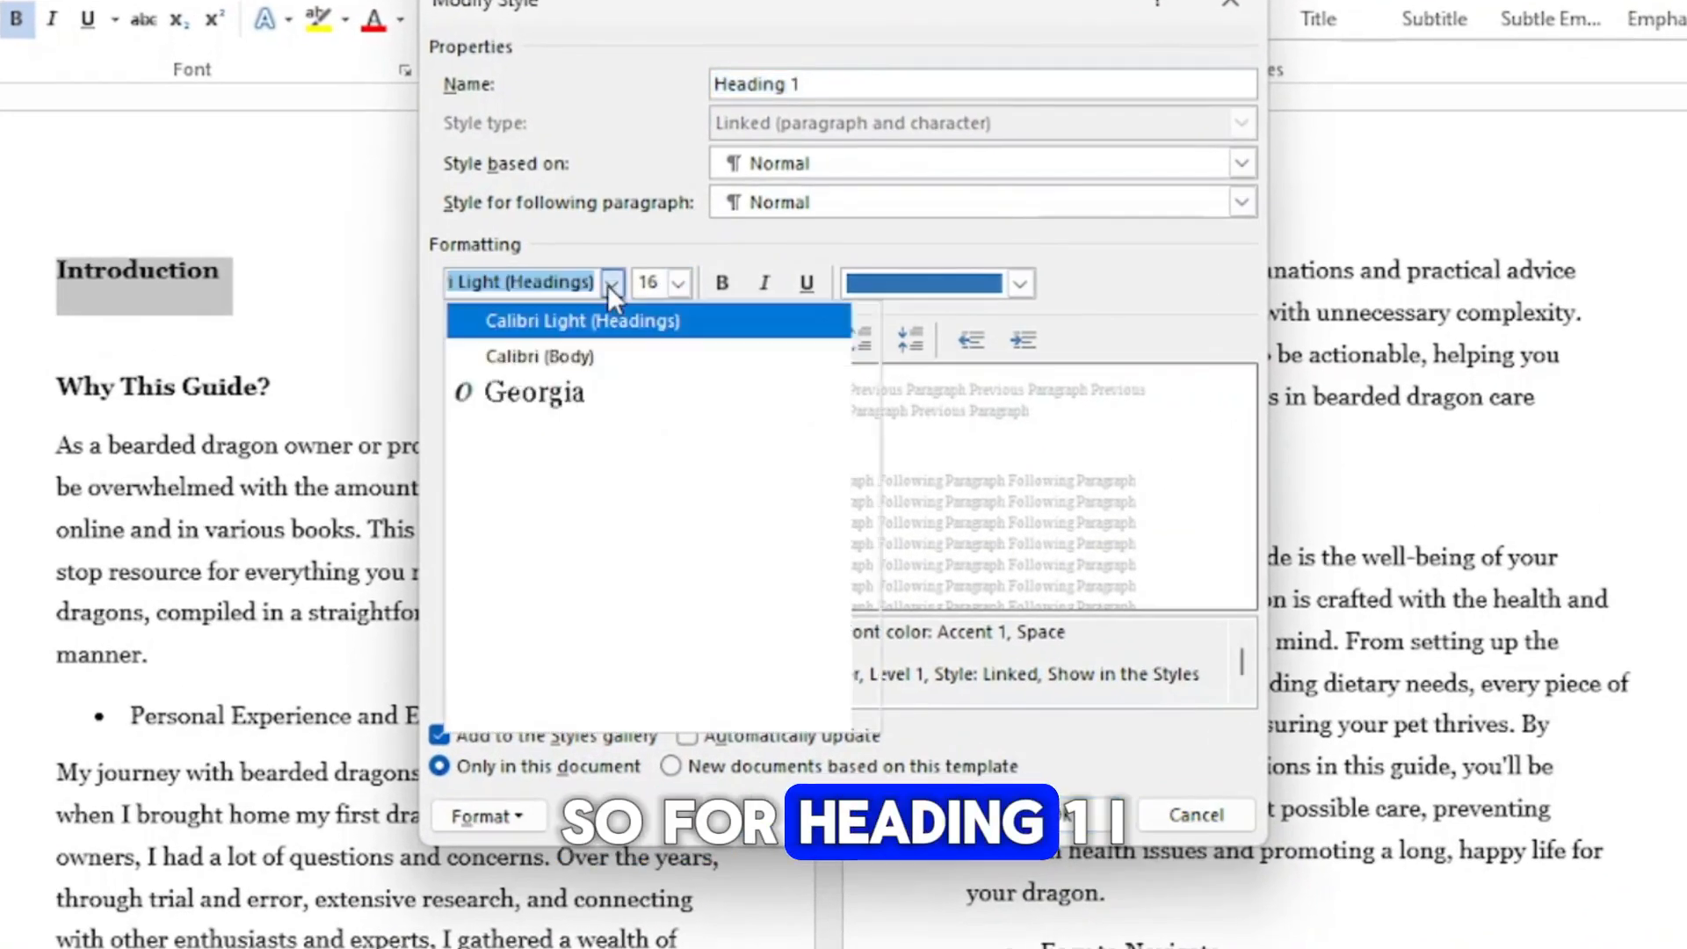
click(635, 387)
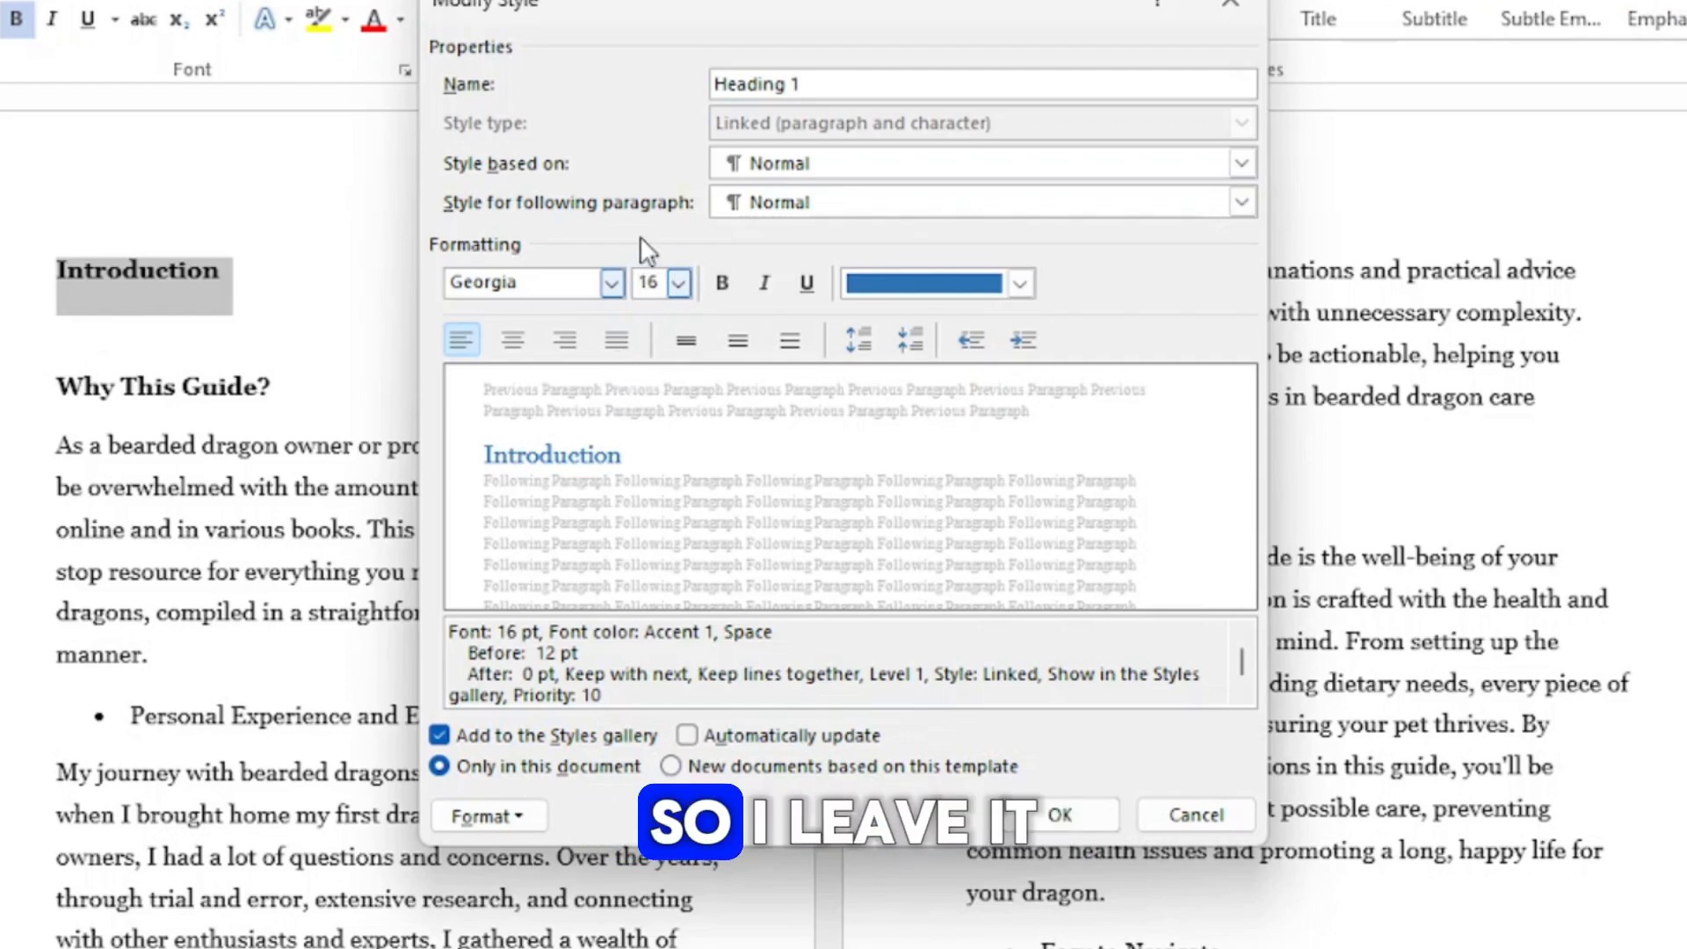
Step: Make the Heading 1 style dark blue, bold and centered with 1.5 line spacing, and apply it to the Introduction title
click(1018, 287)
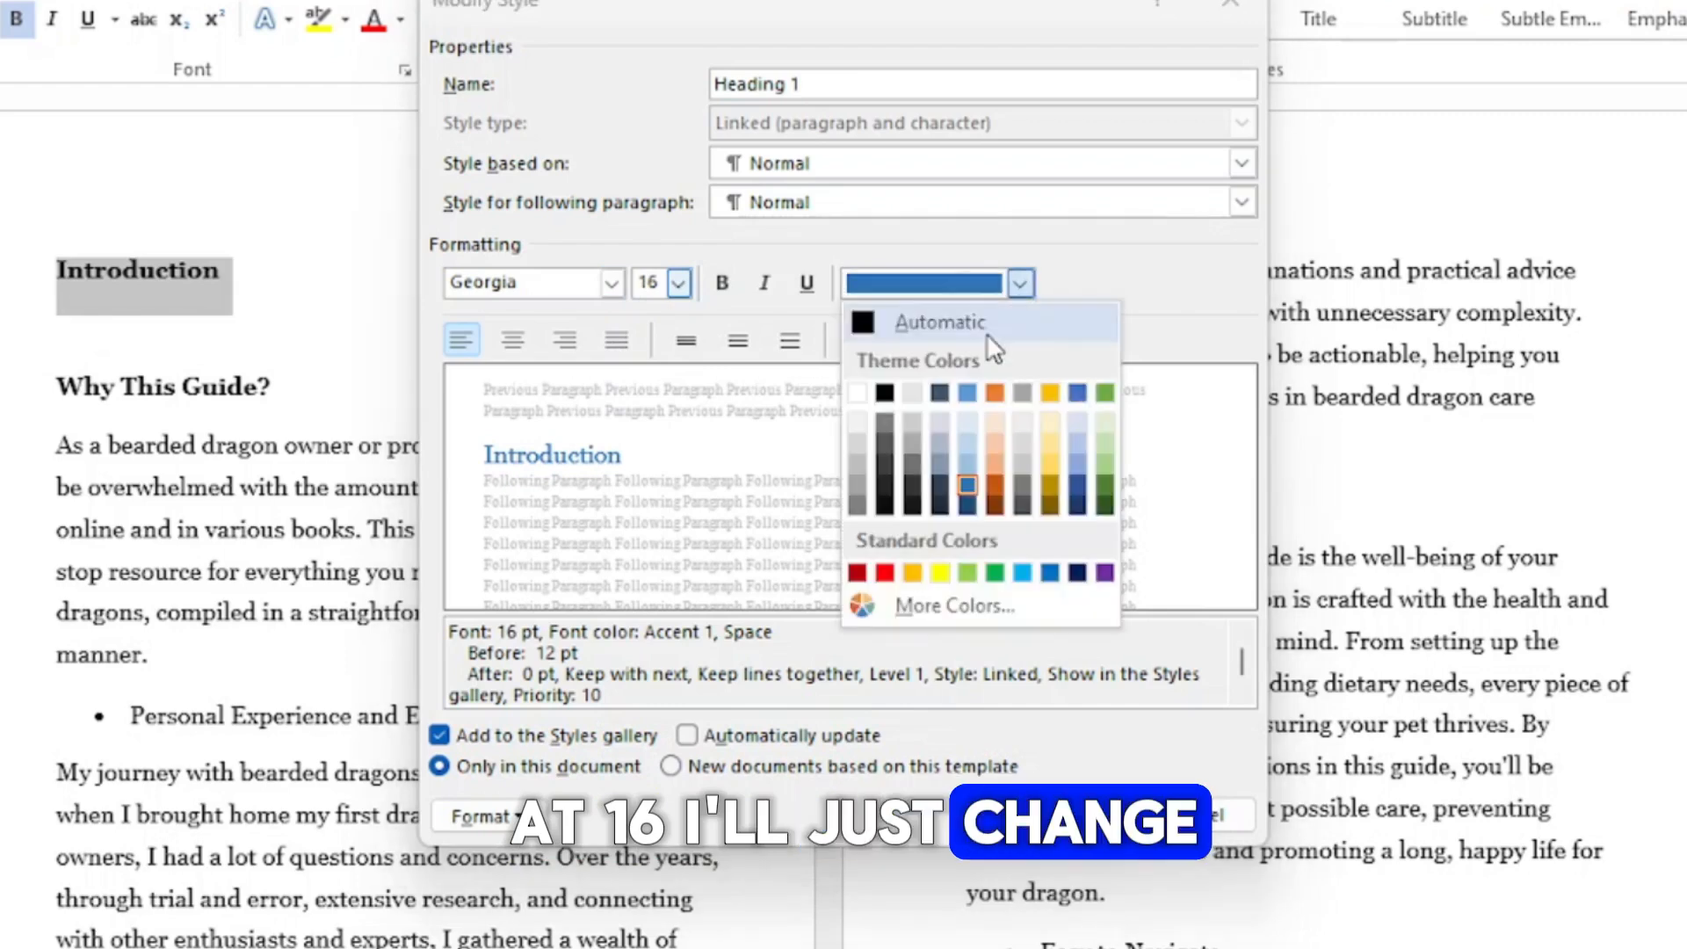
click(970, 490)
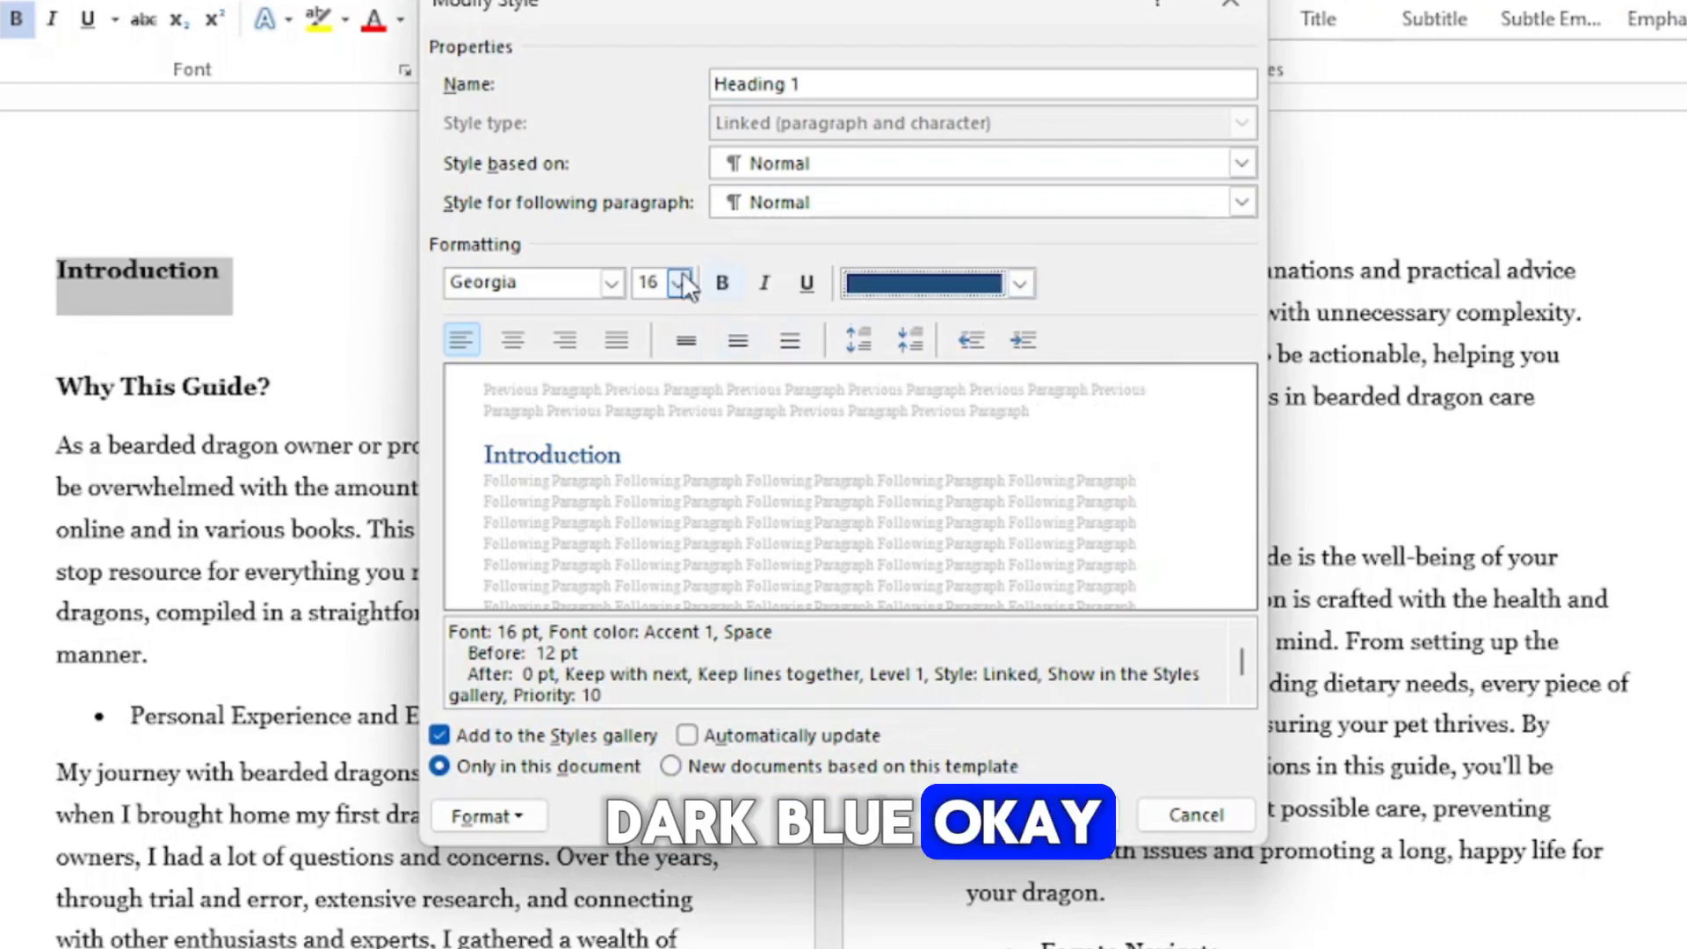
click(720, 283)
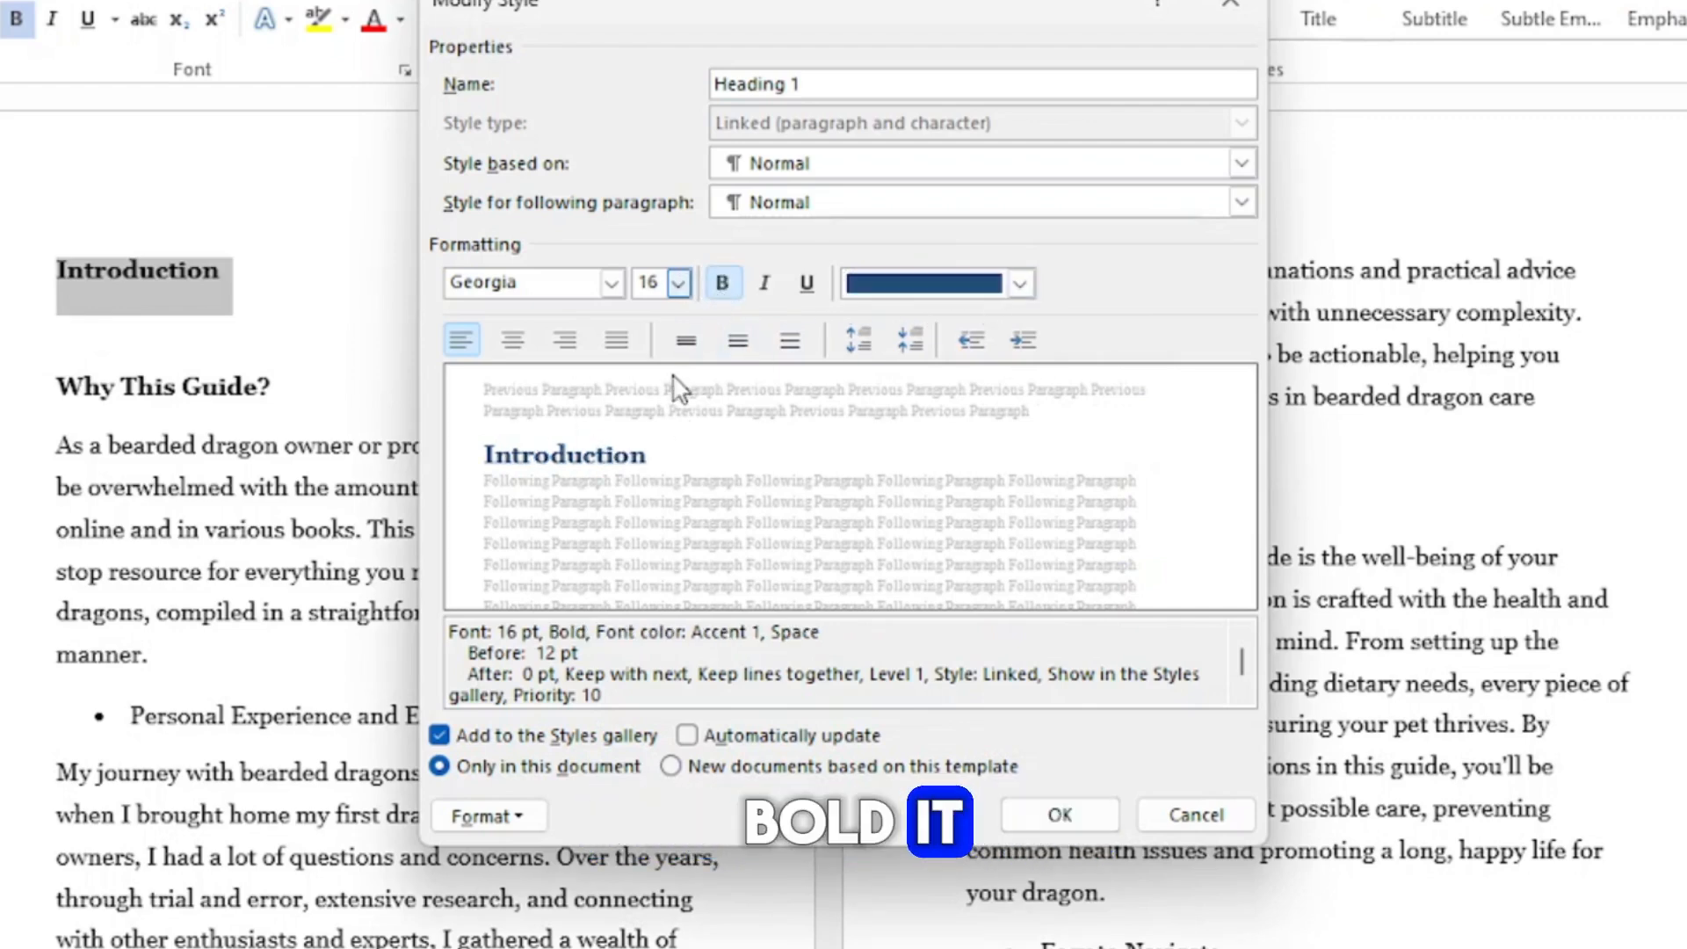
click(736, 343)
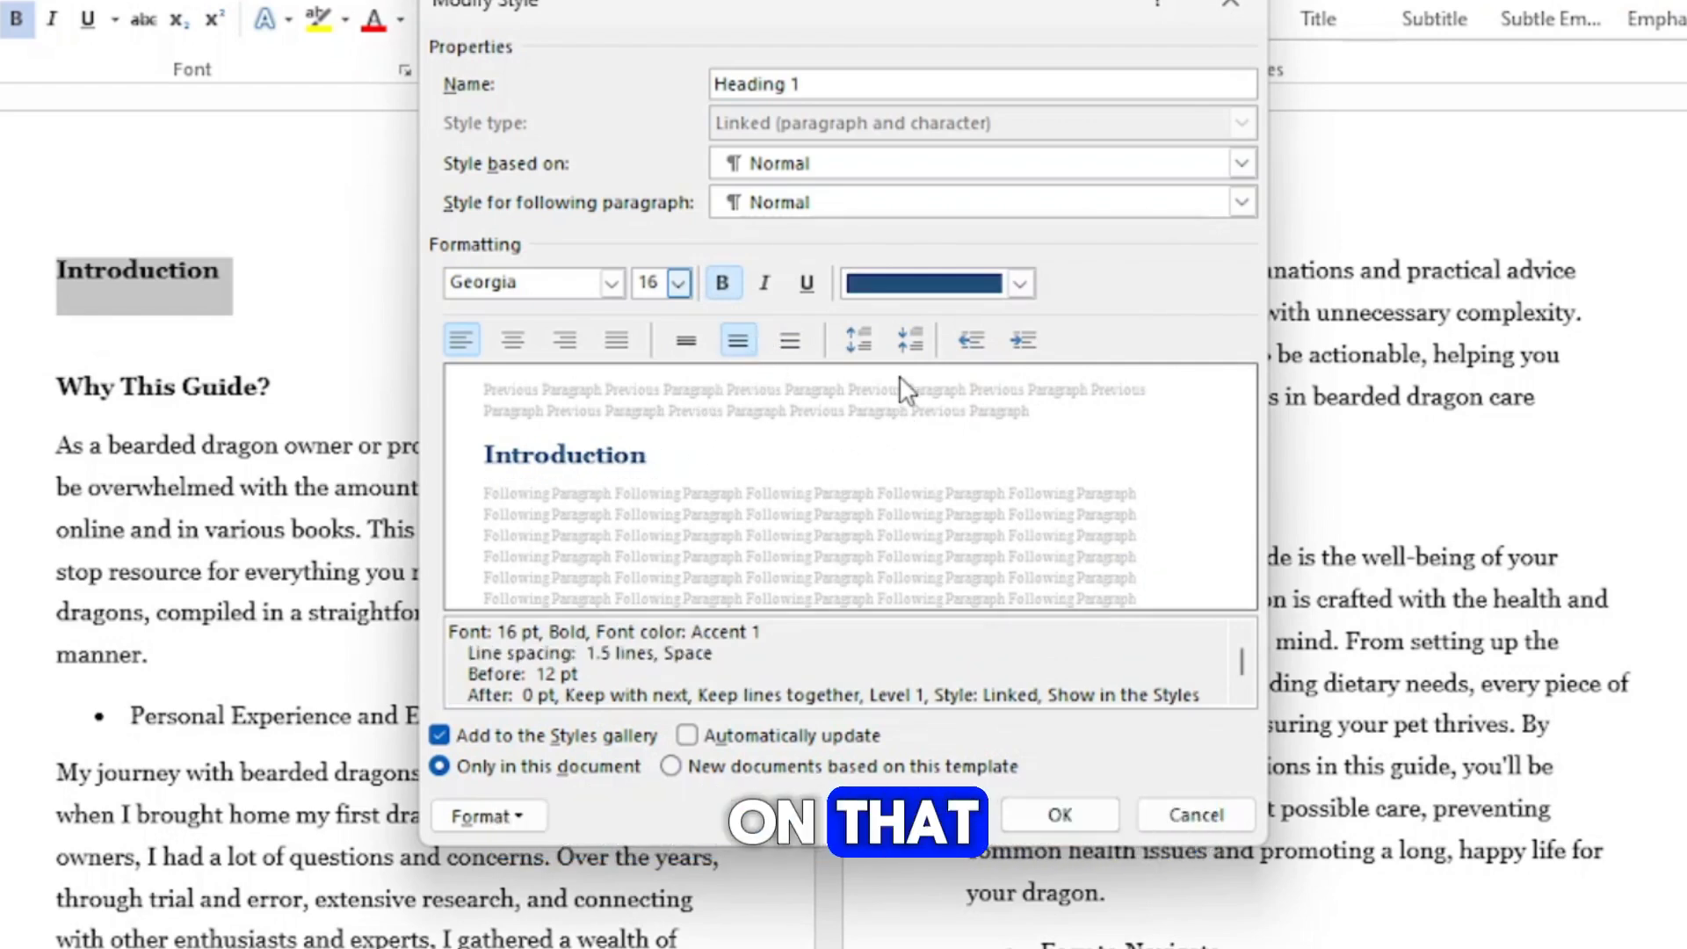
click(518, 343)
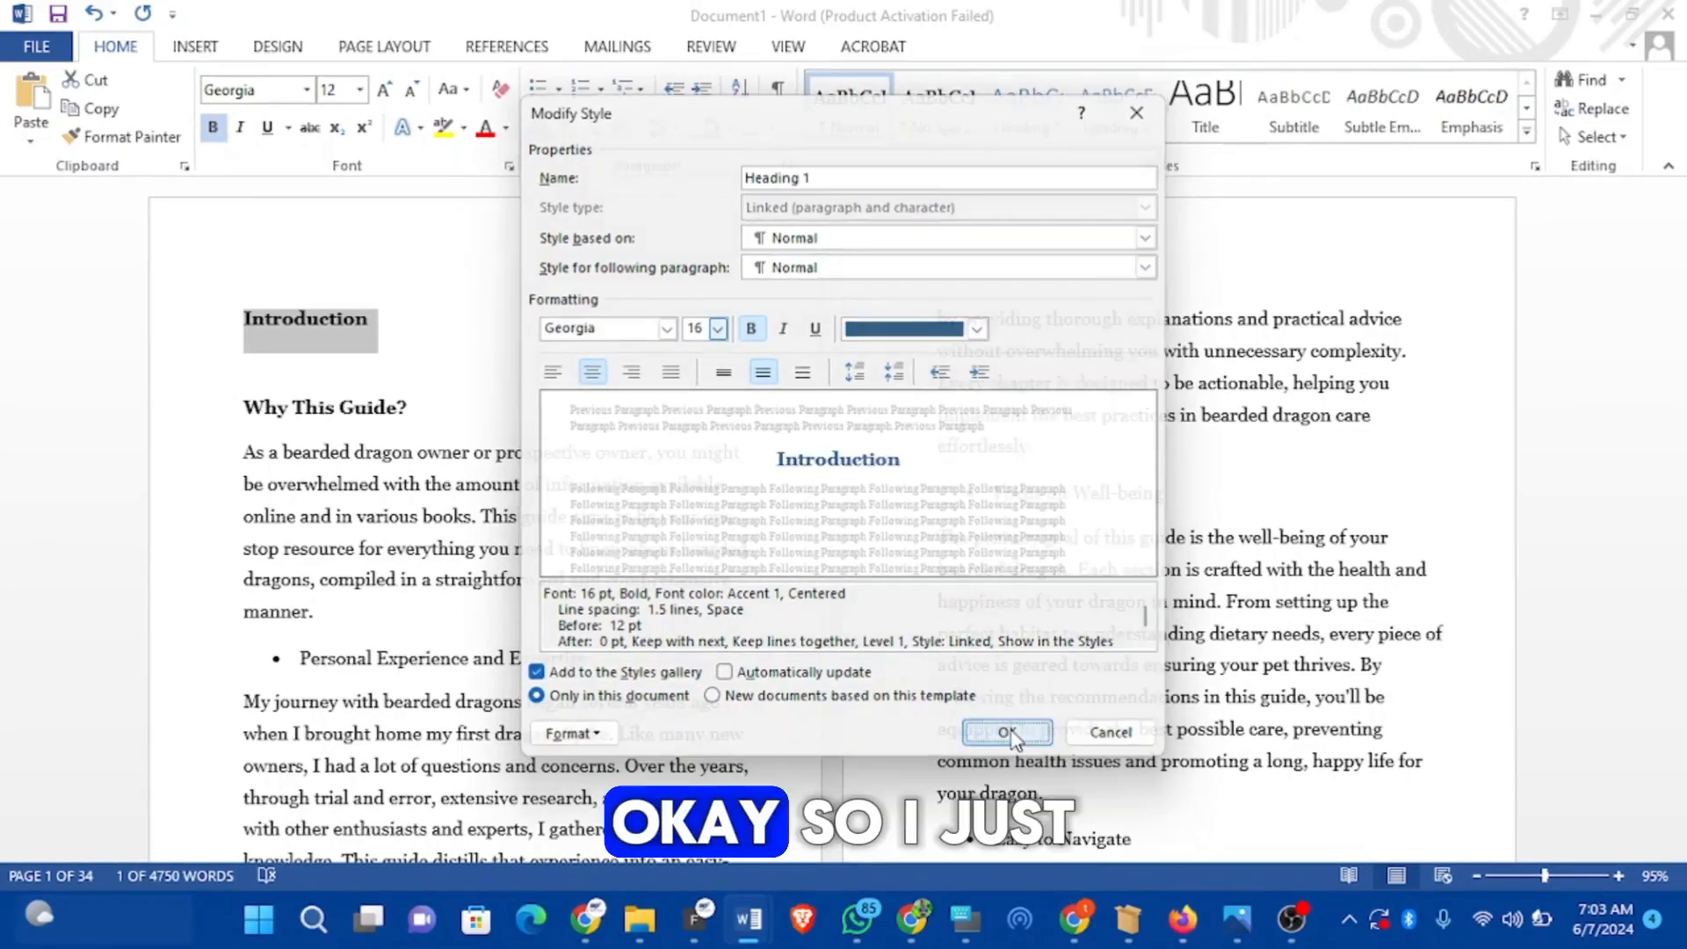
click(1067, 811)
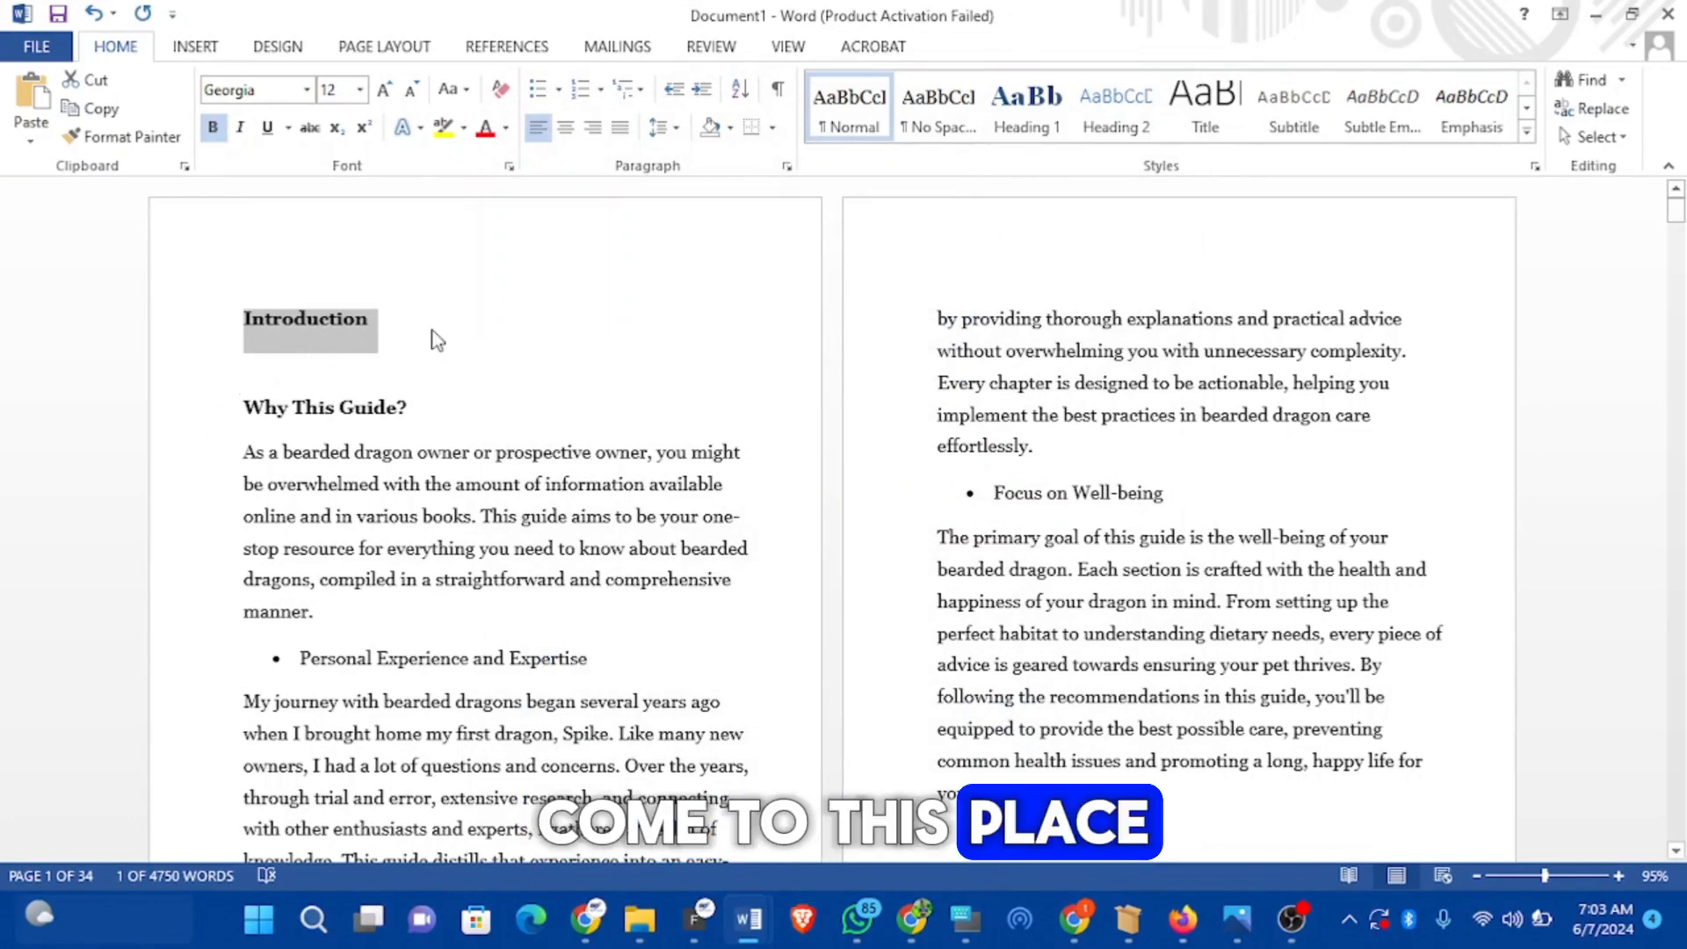
click(1058, 130)
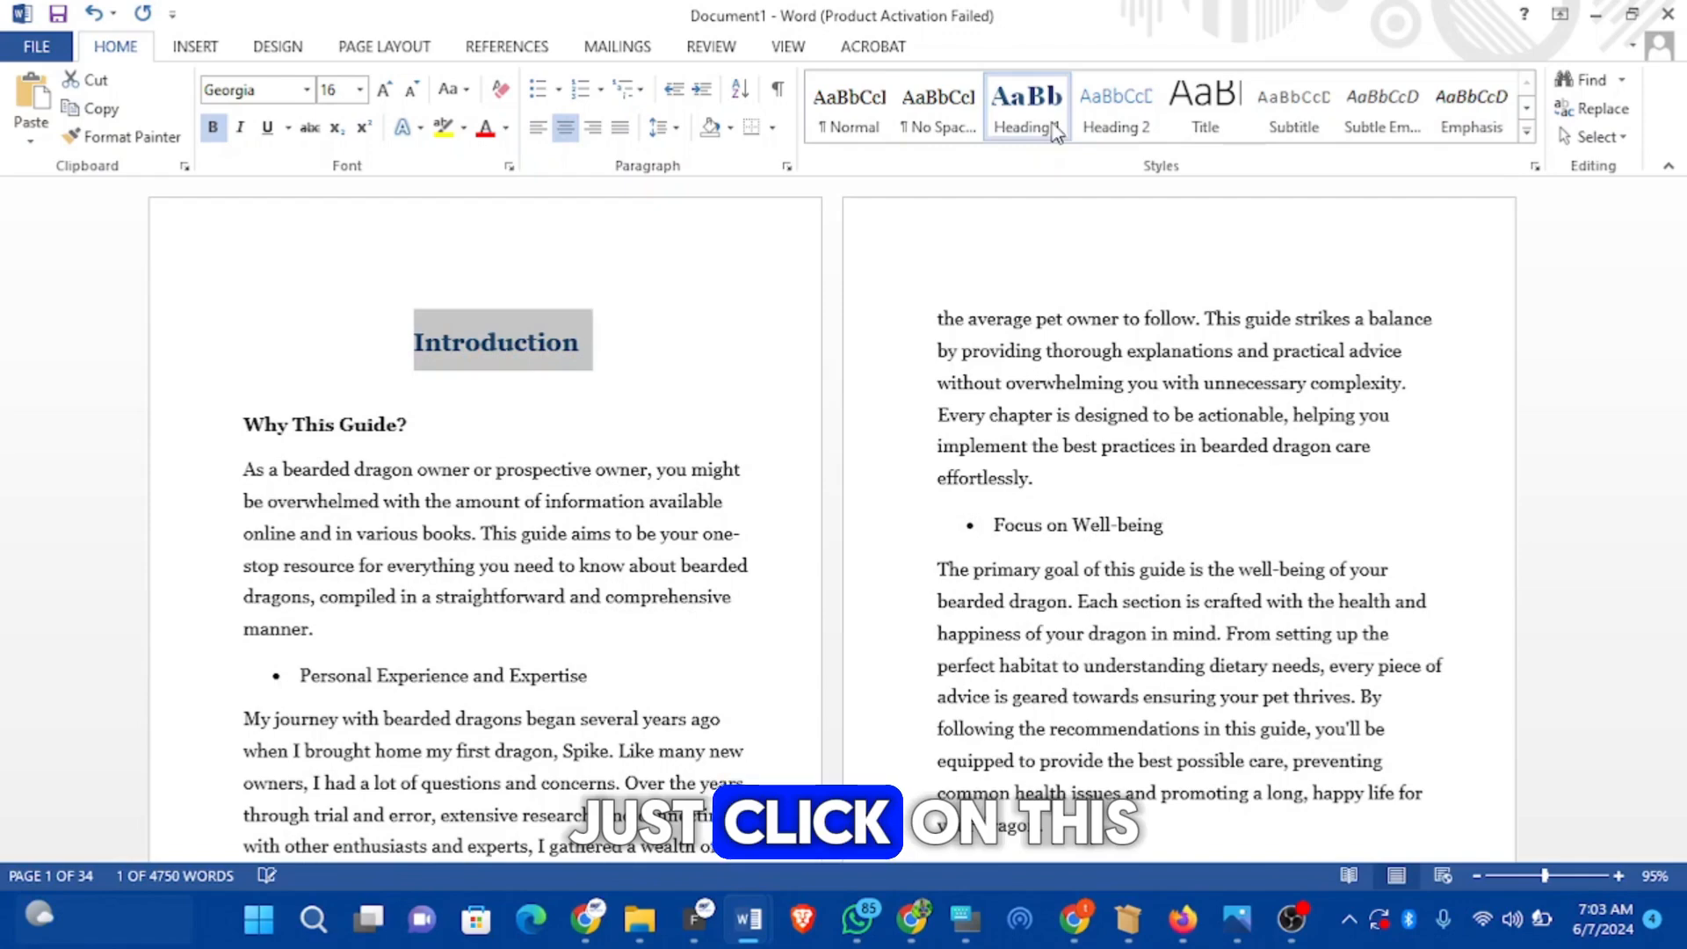
click(595, 364)
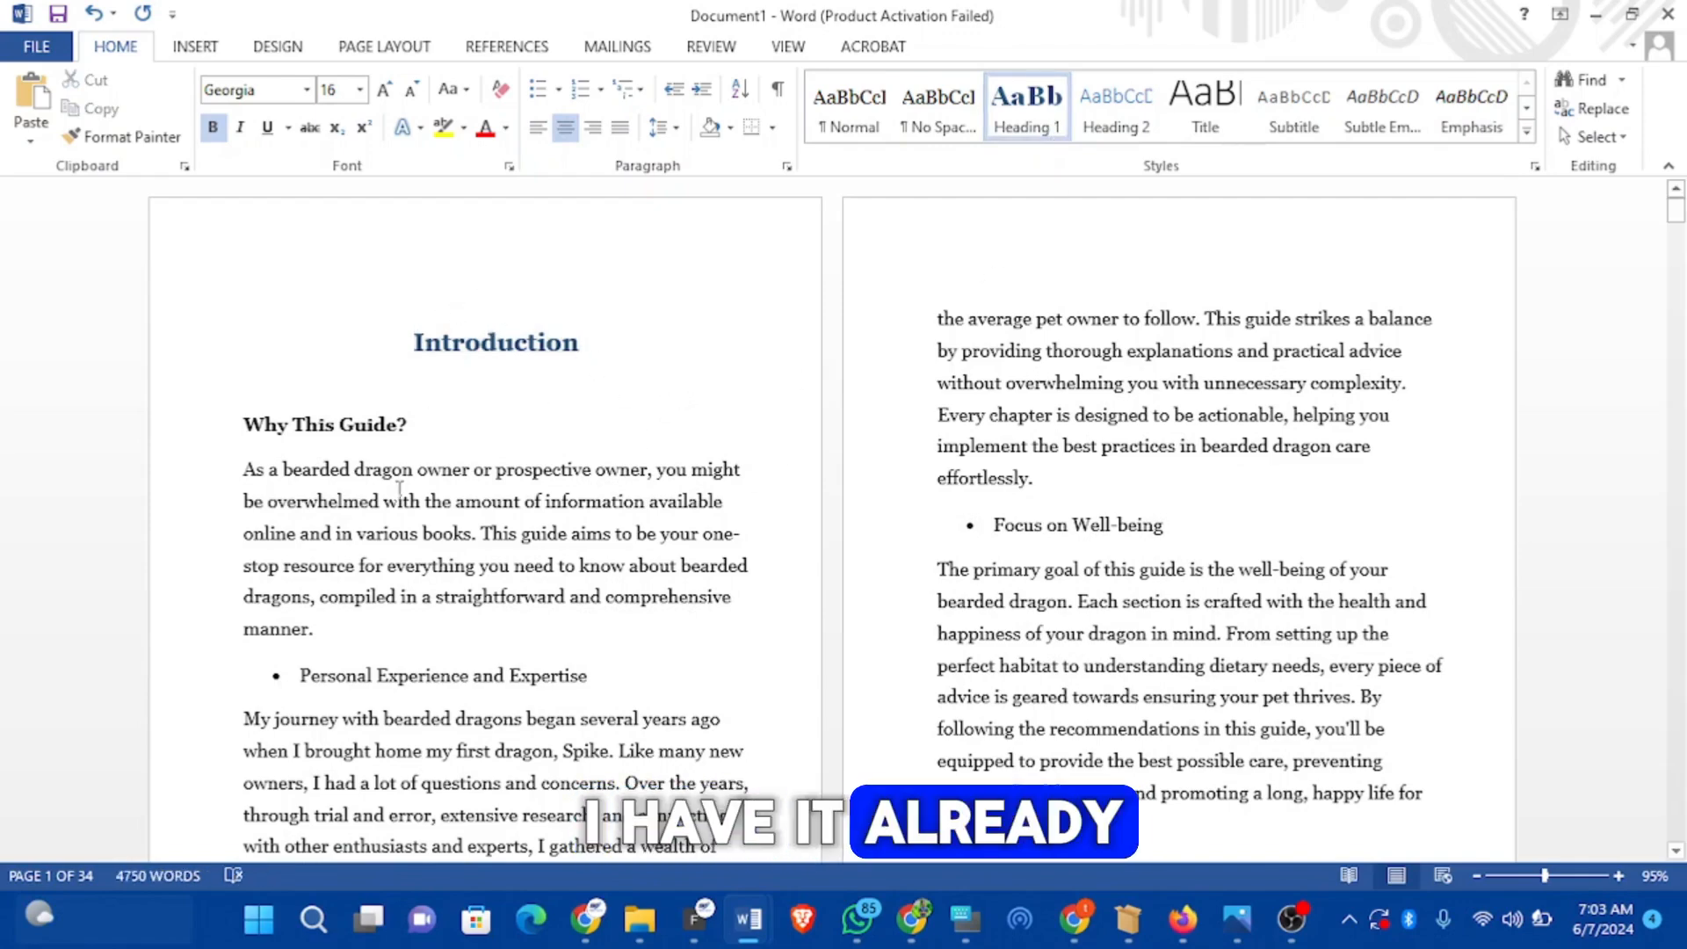
Step: Modify the Heading 2 style, setting its font to Georgia
scroll(444, 374, down, 3)
scroll(450, 366, down, 12)
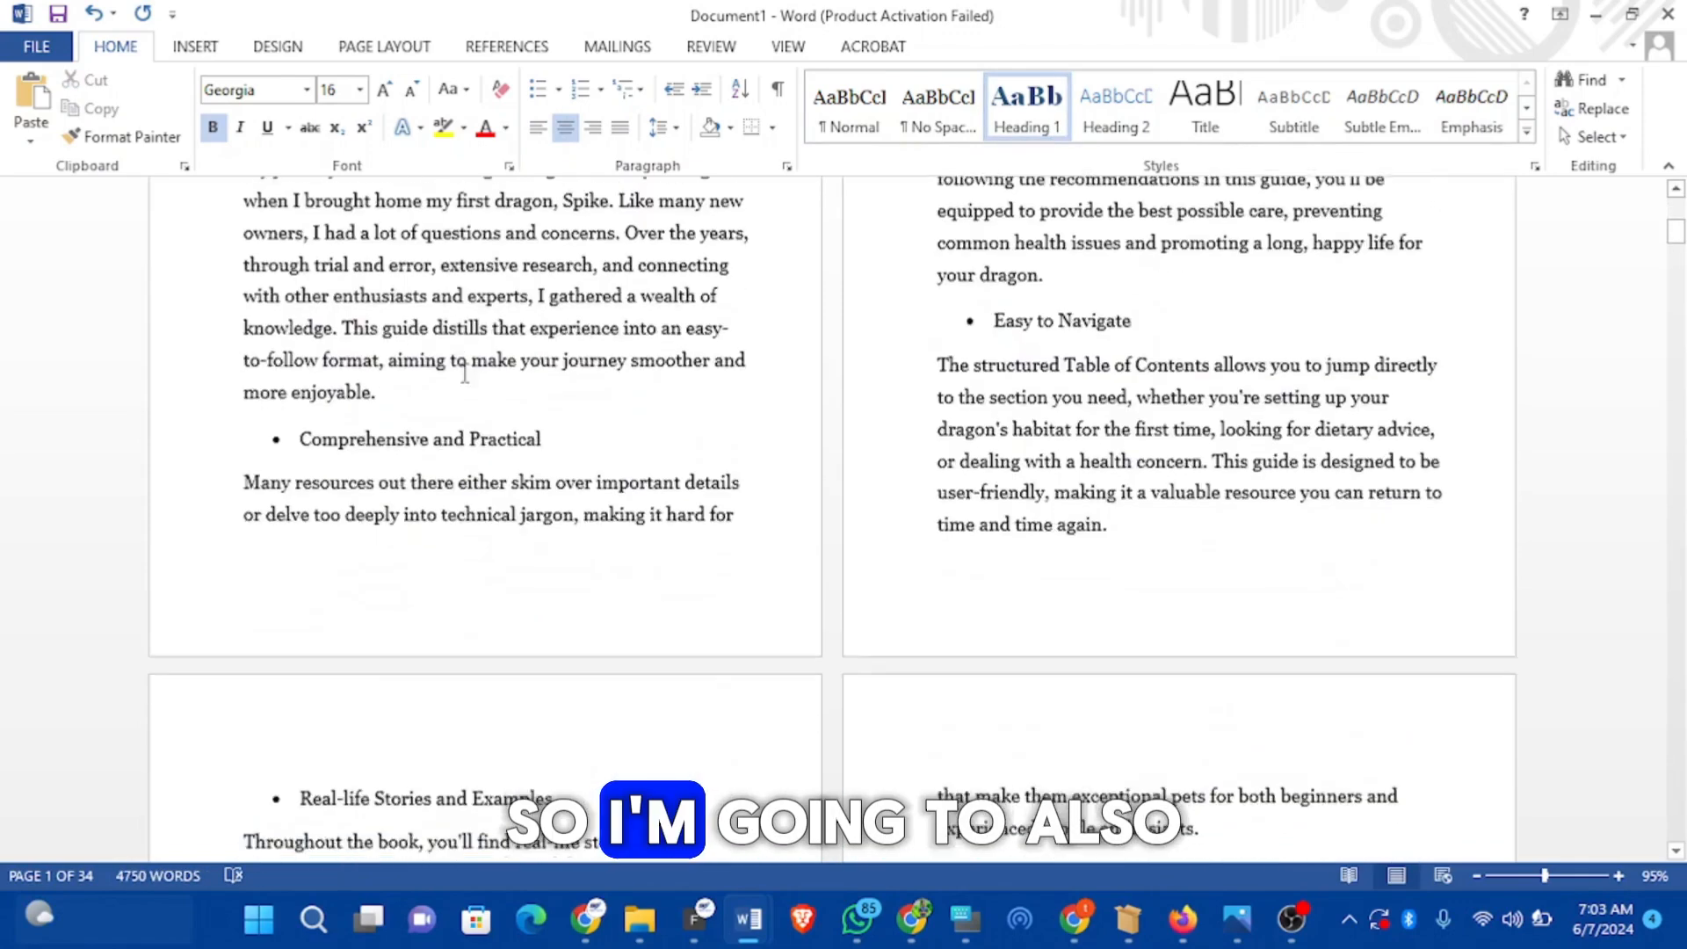
scroll(453, 363, up, 15)
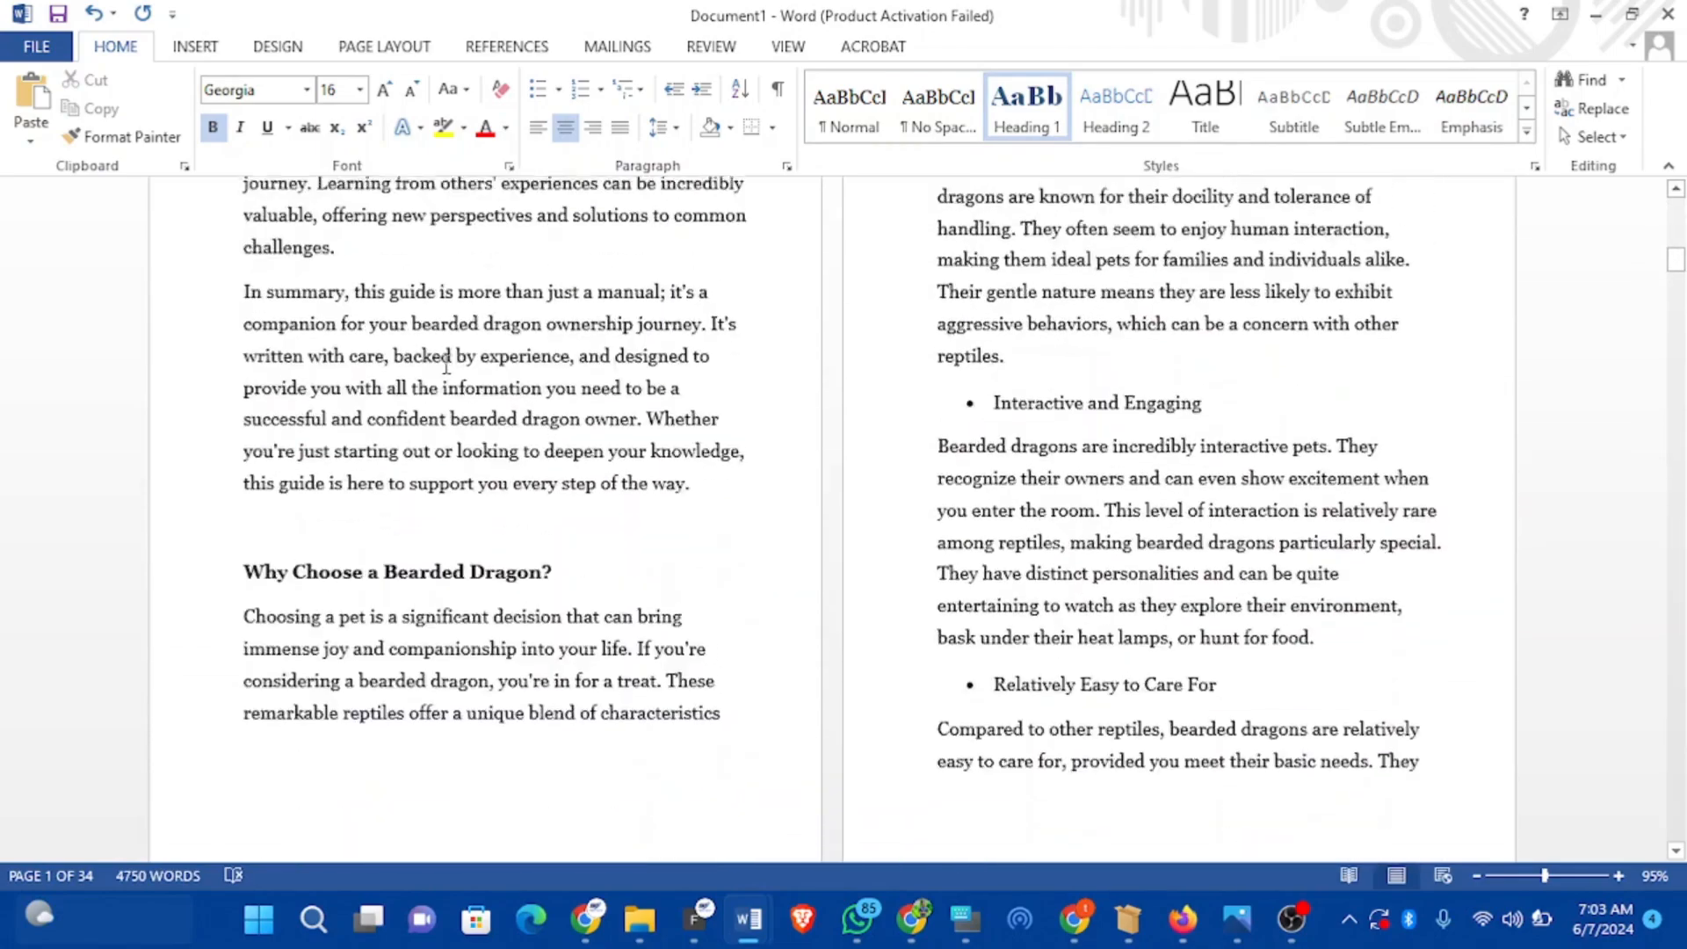
scroll(453, 343, up, 1)
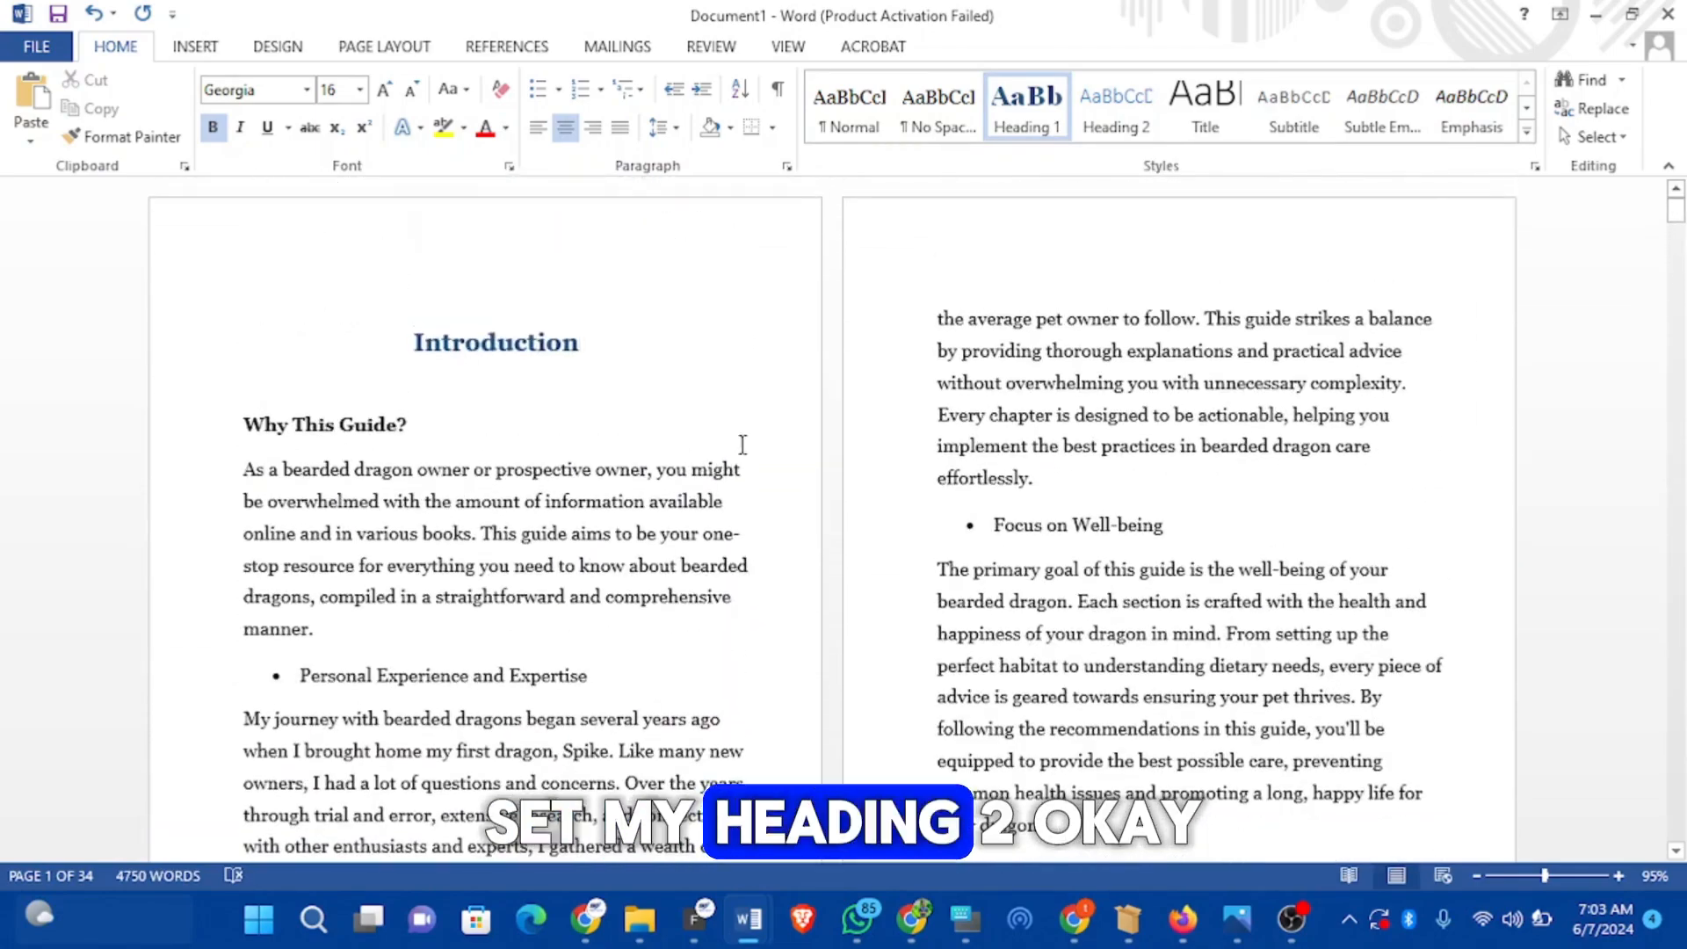
right_click(1124, 127)
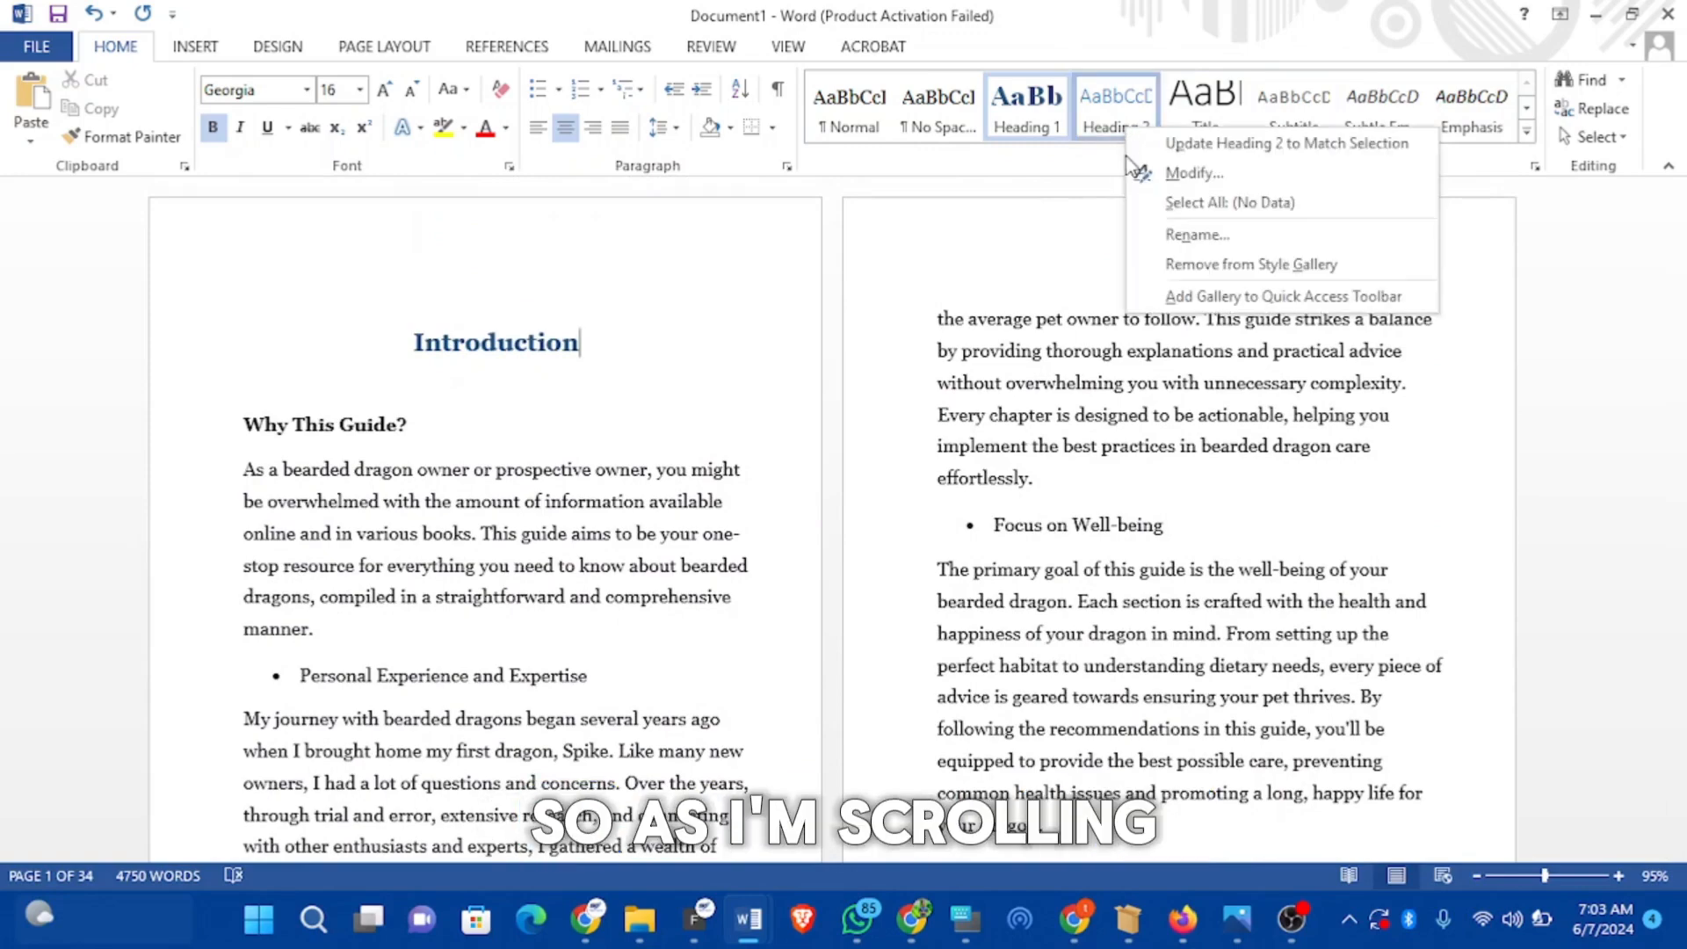
click(1186, 174)
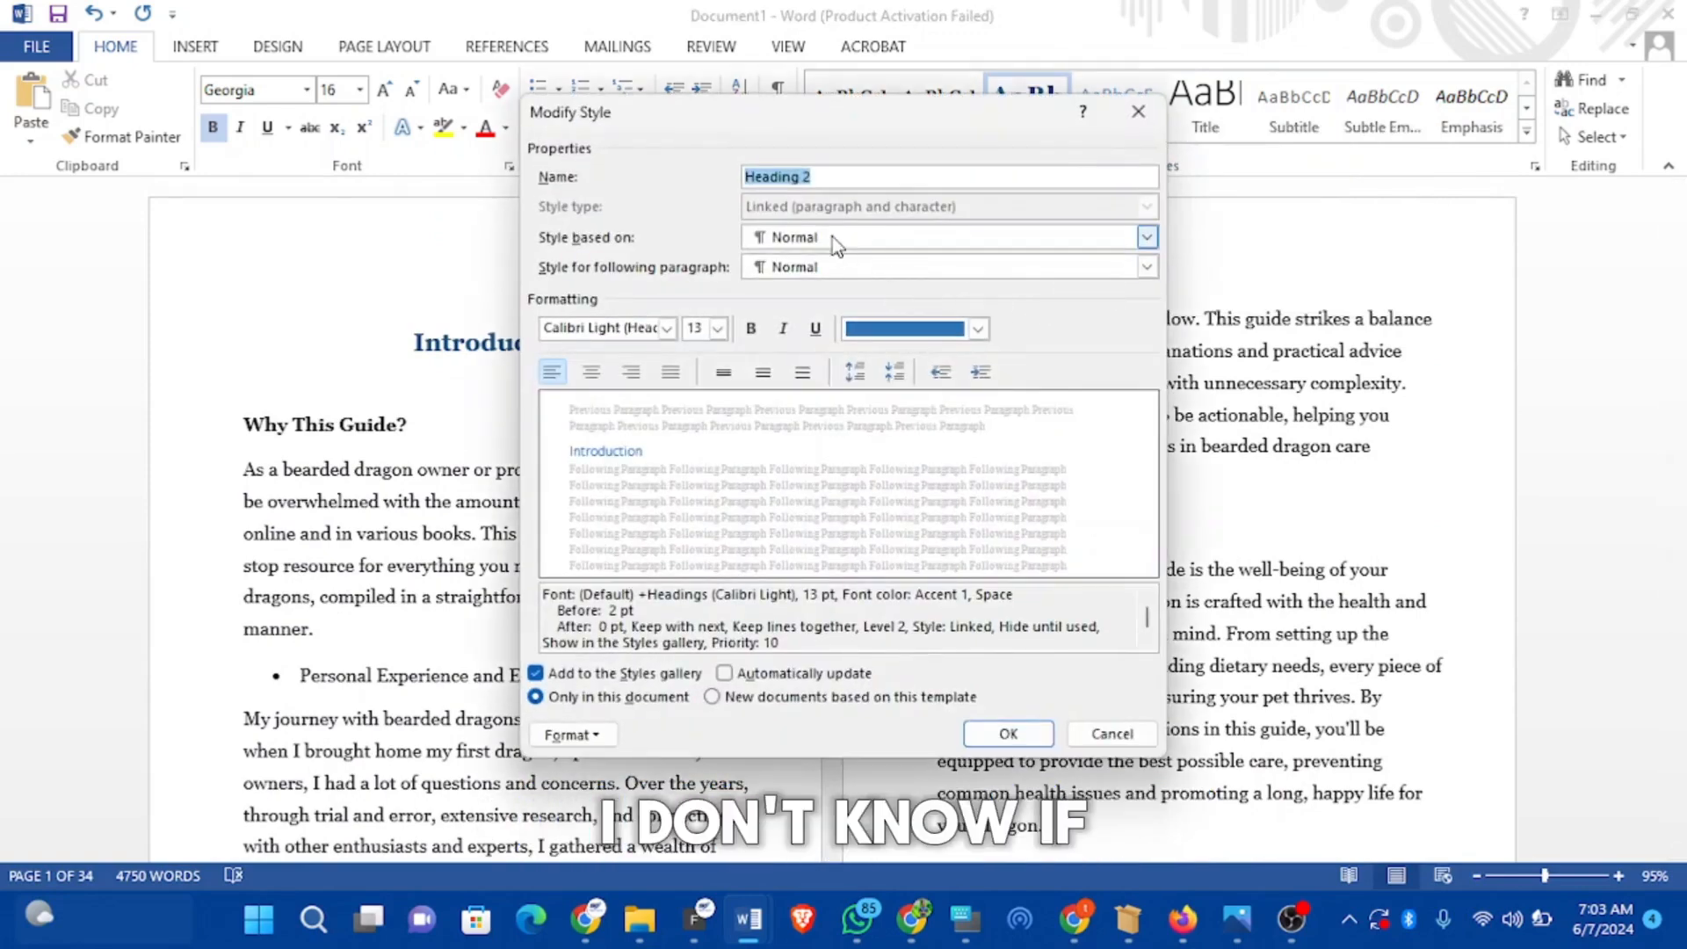
click(665, 328)
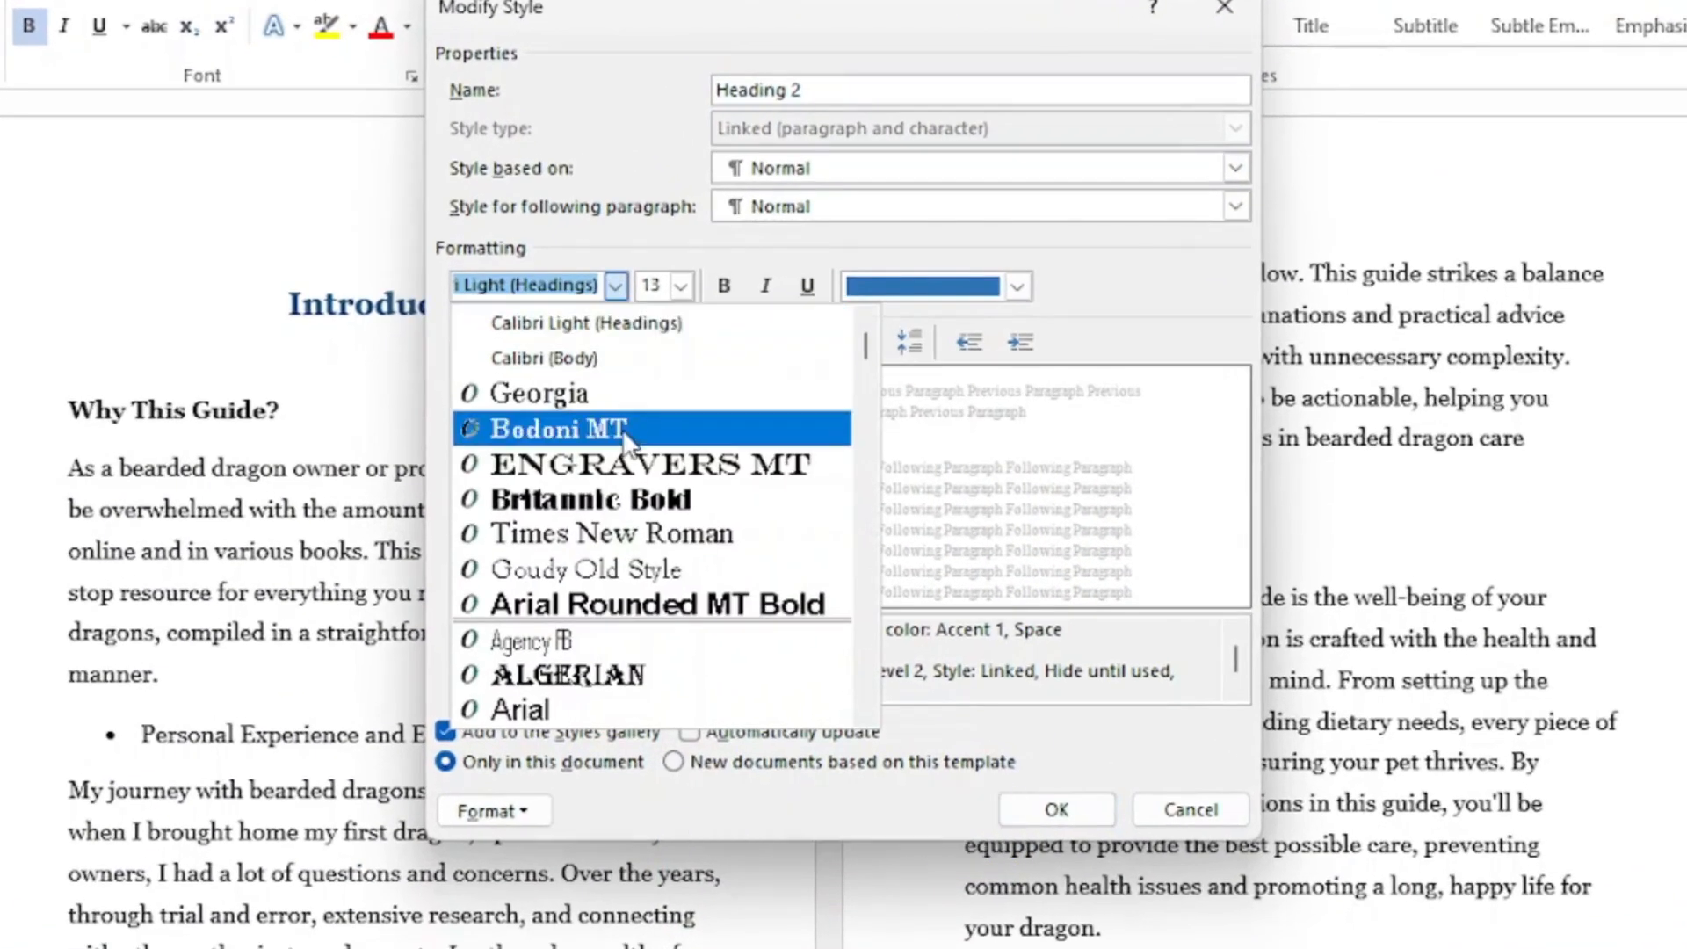
click(615, 393)
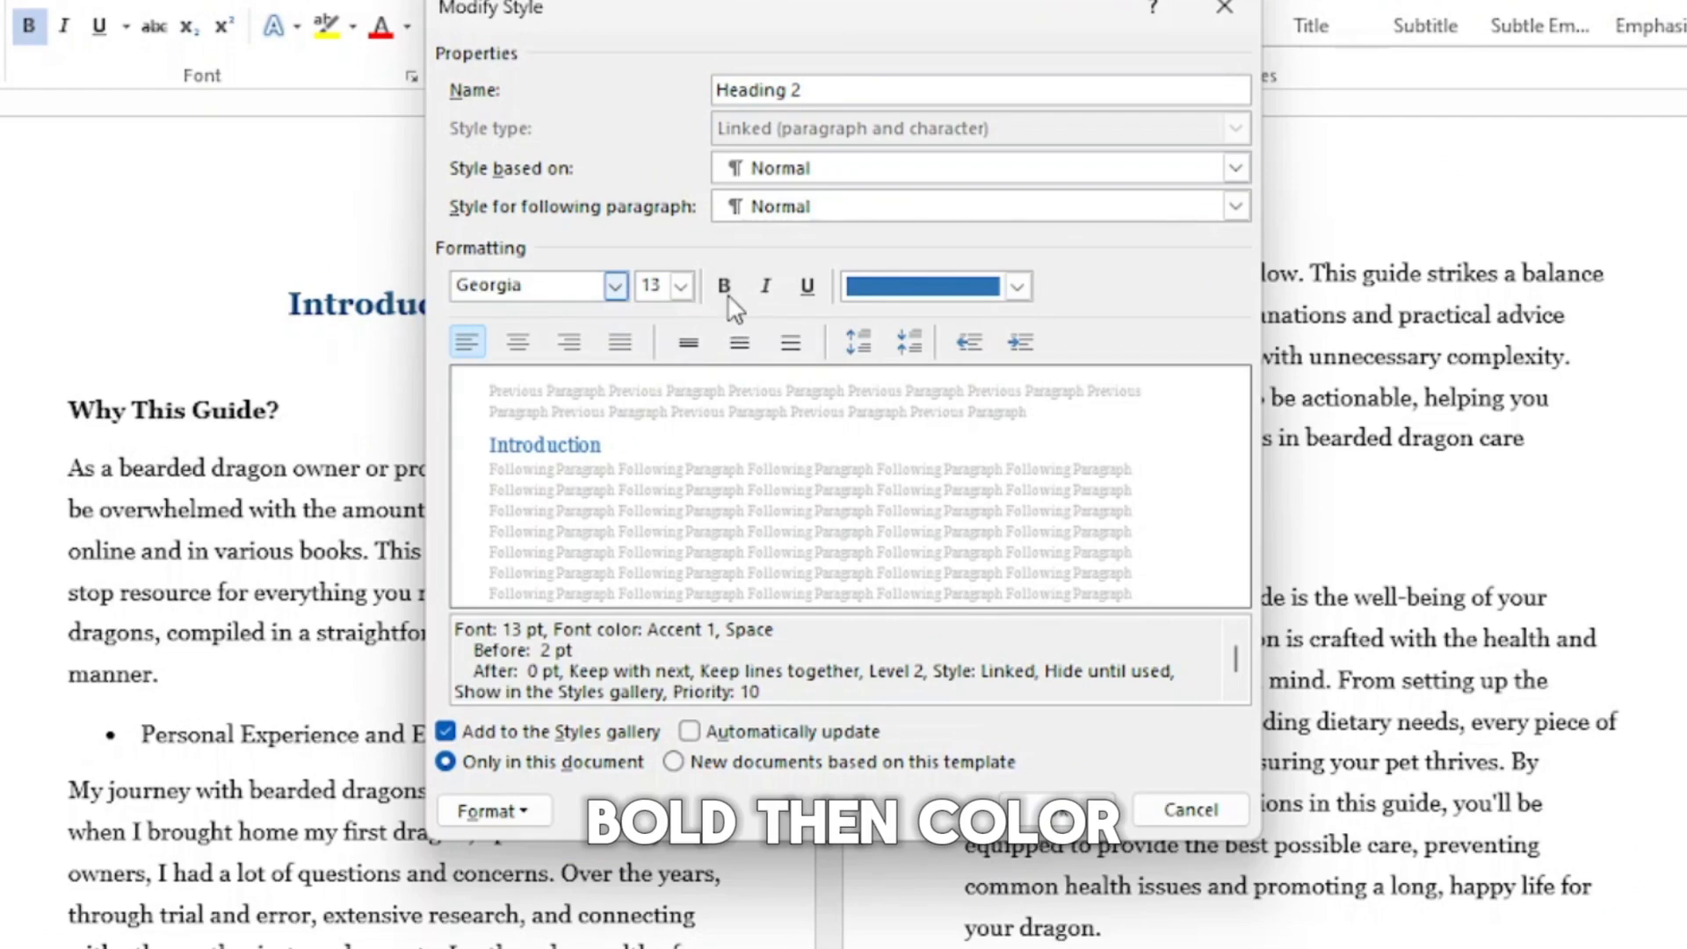
Step: Make the Heading 2 style bold with Automatic font color and 1.5 line spacing, and save the style changes
click(723, 286)
click(1018, 285)
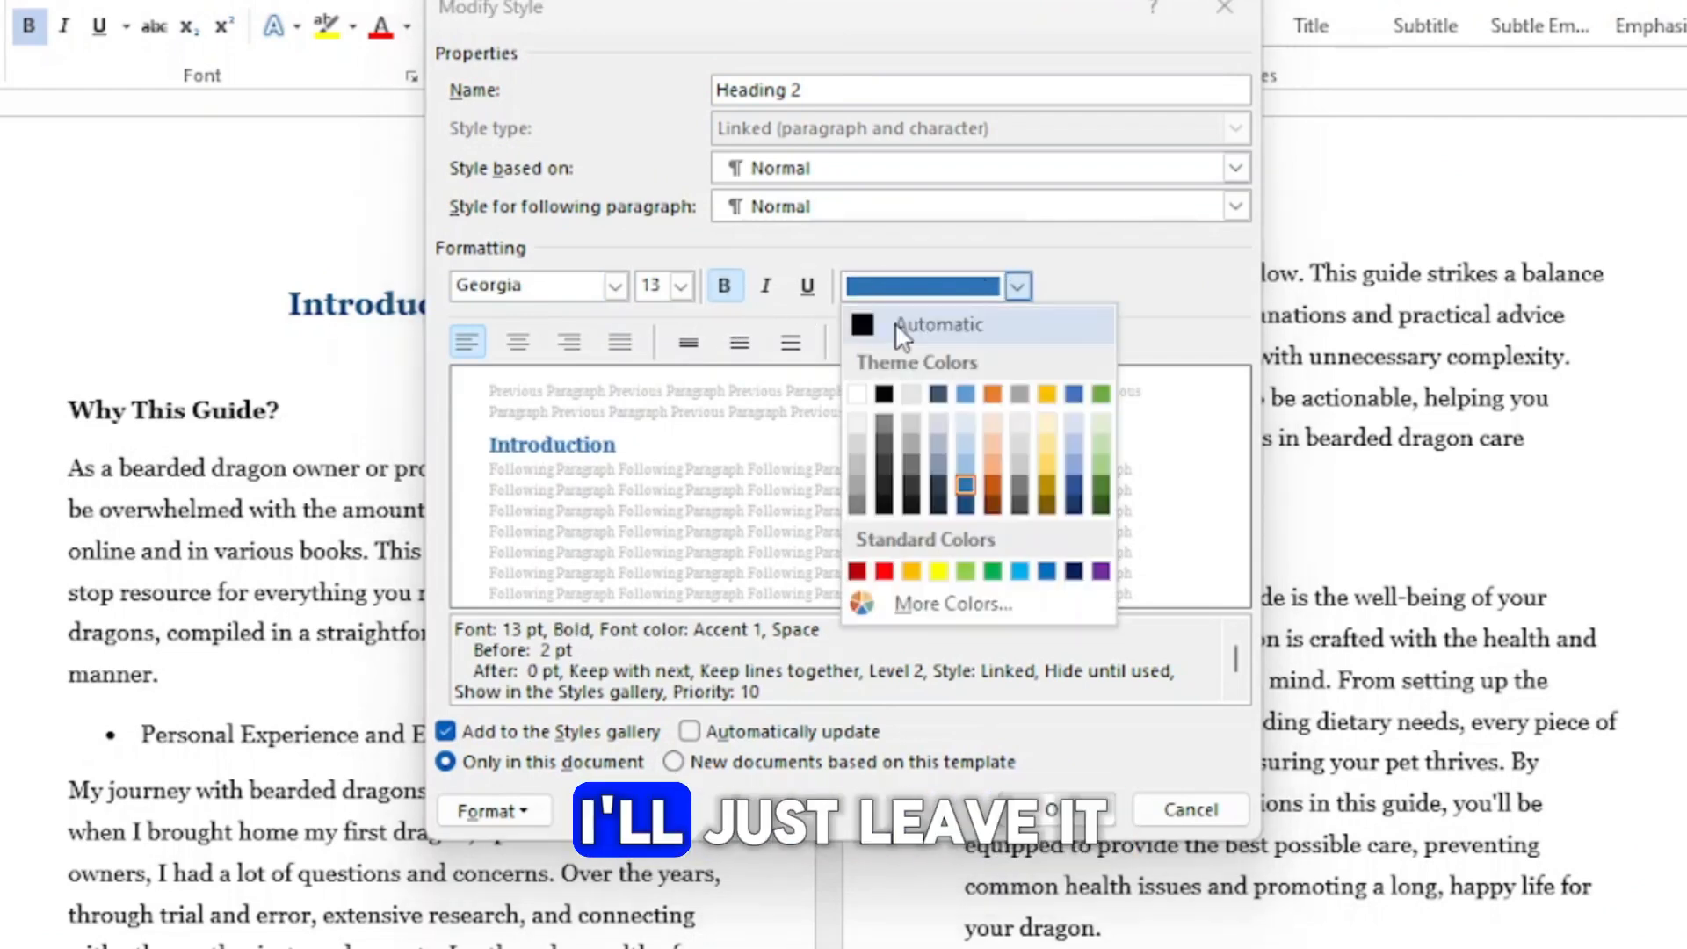
click(877, 320)
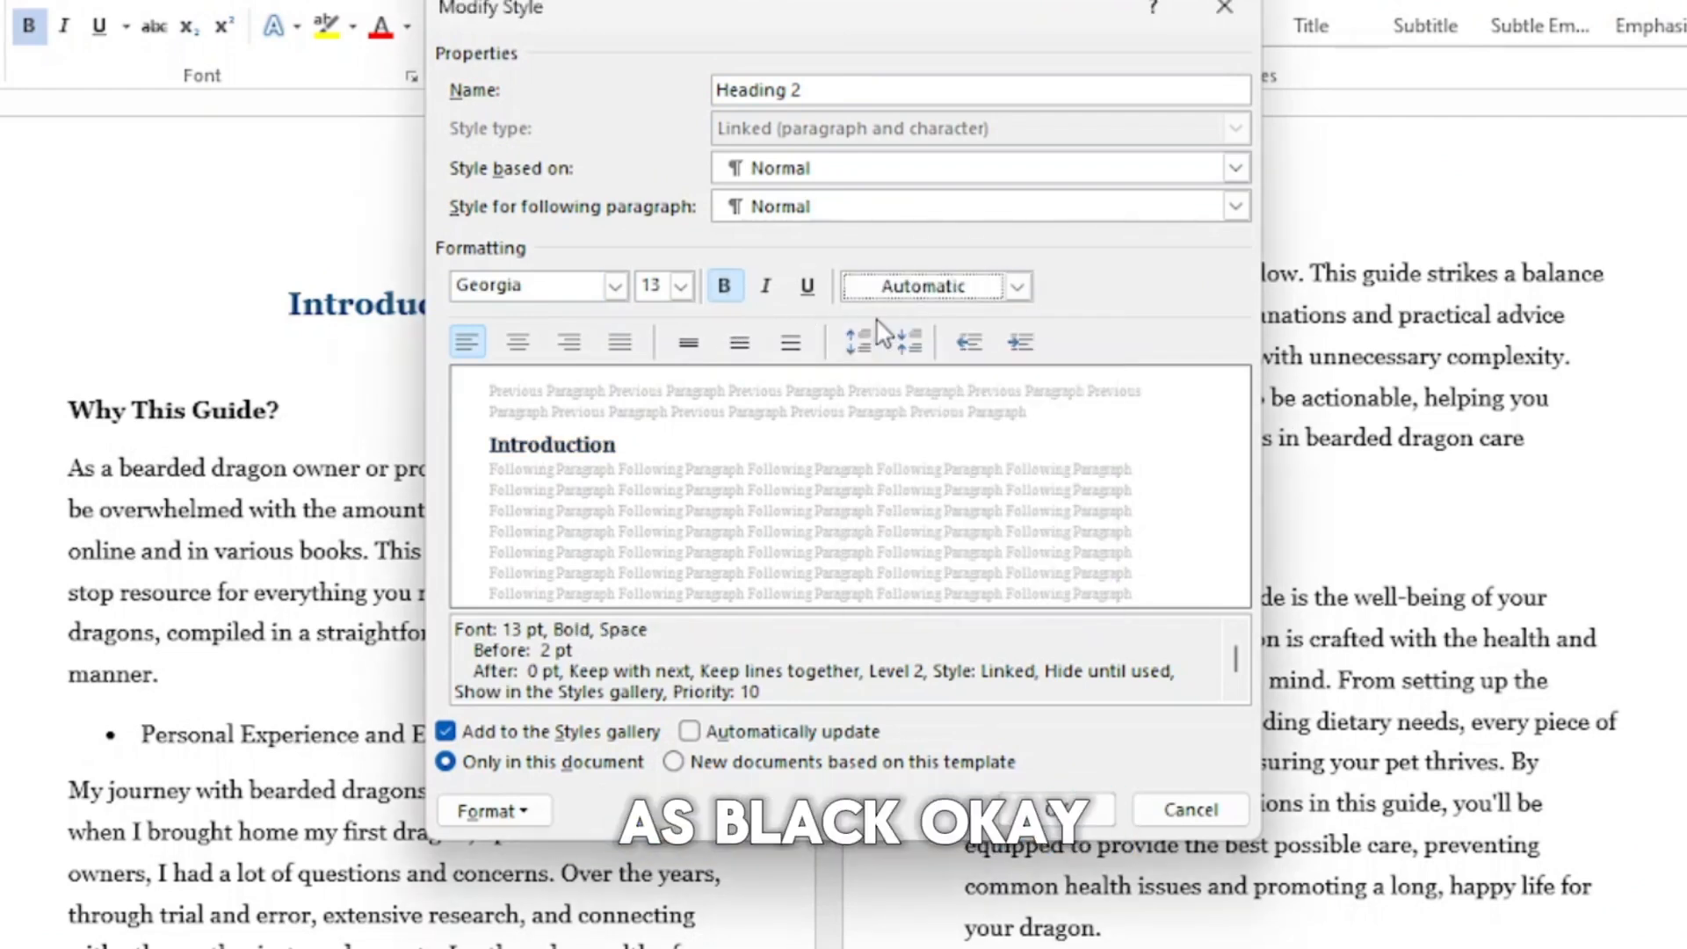
click(1020, 286)
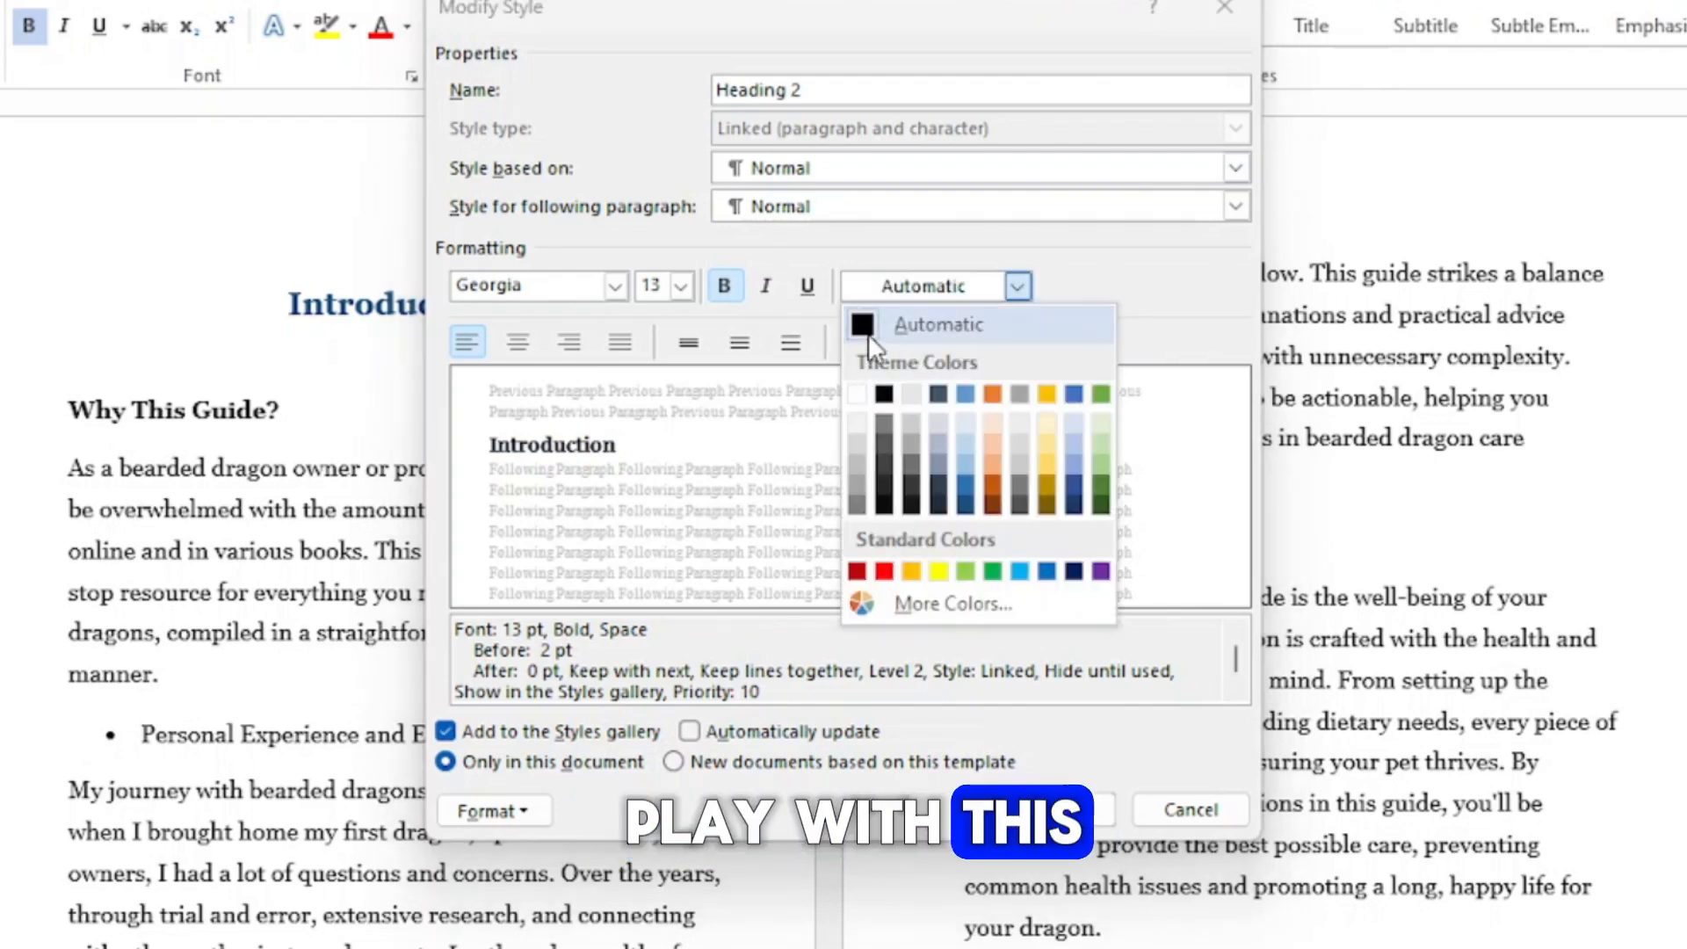
click(868, 332)
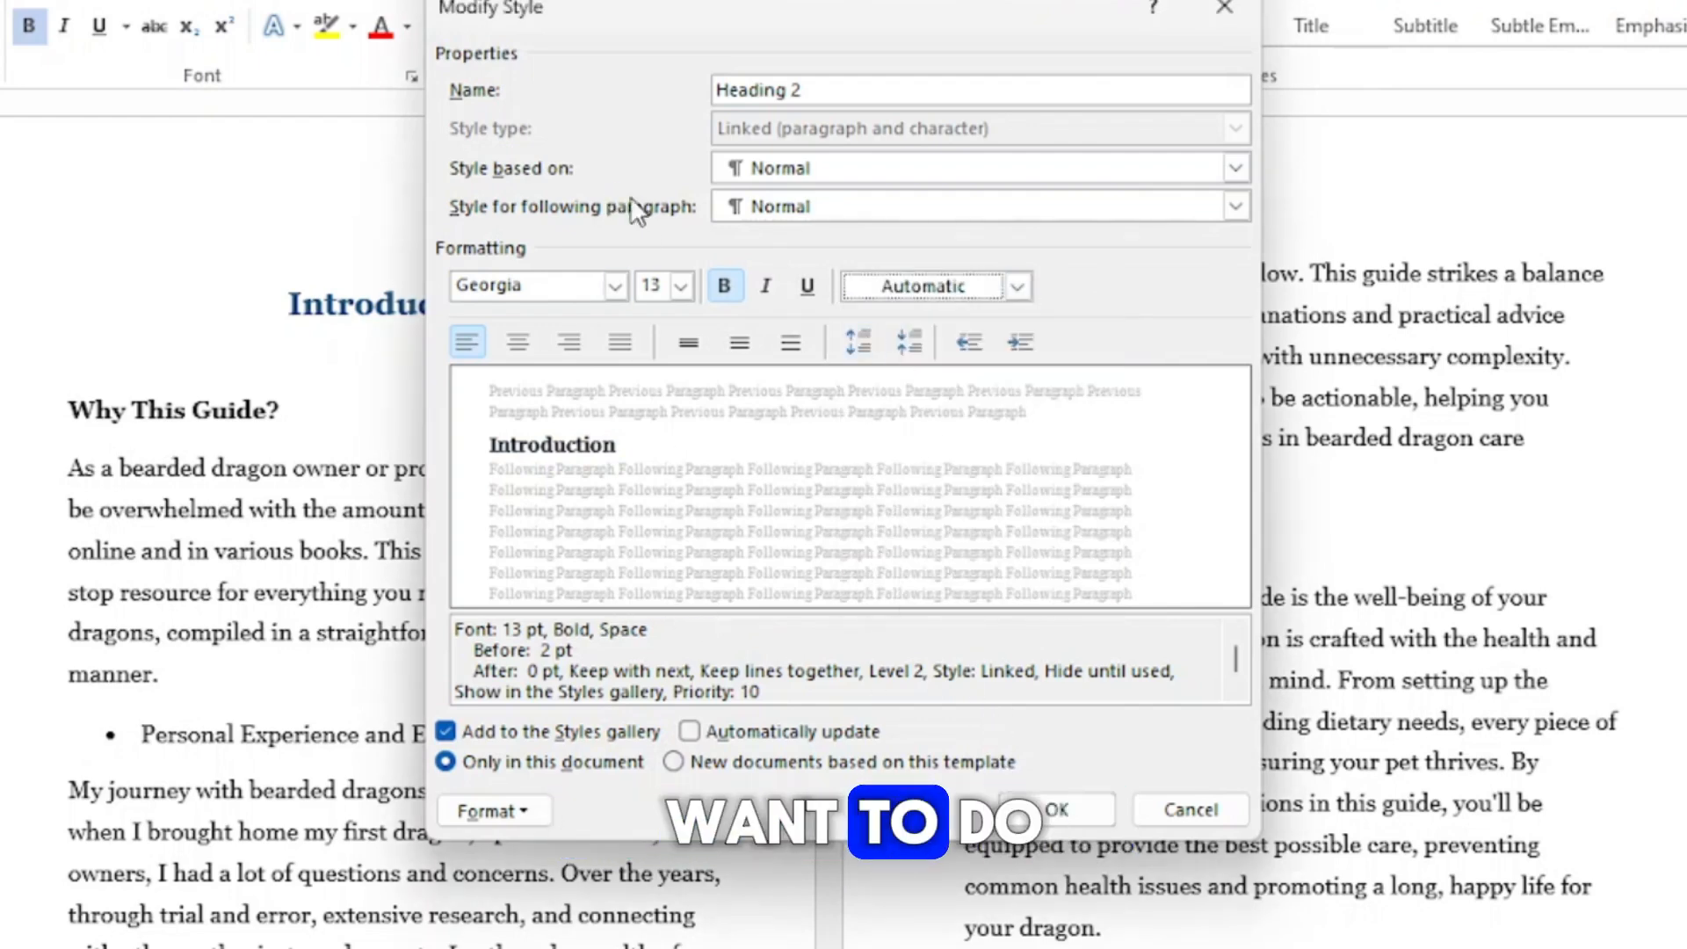
click(739, 342)
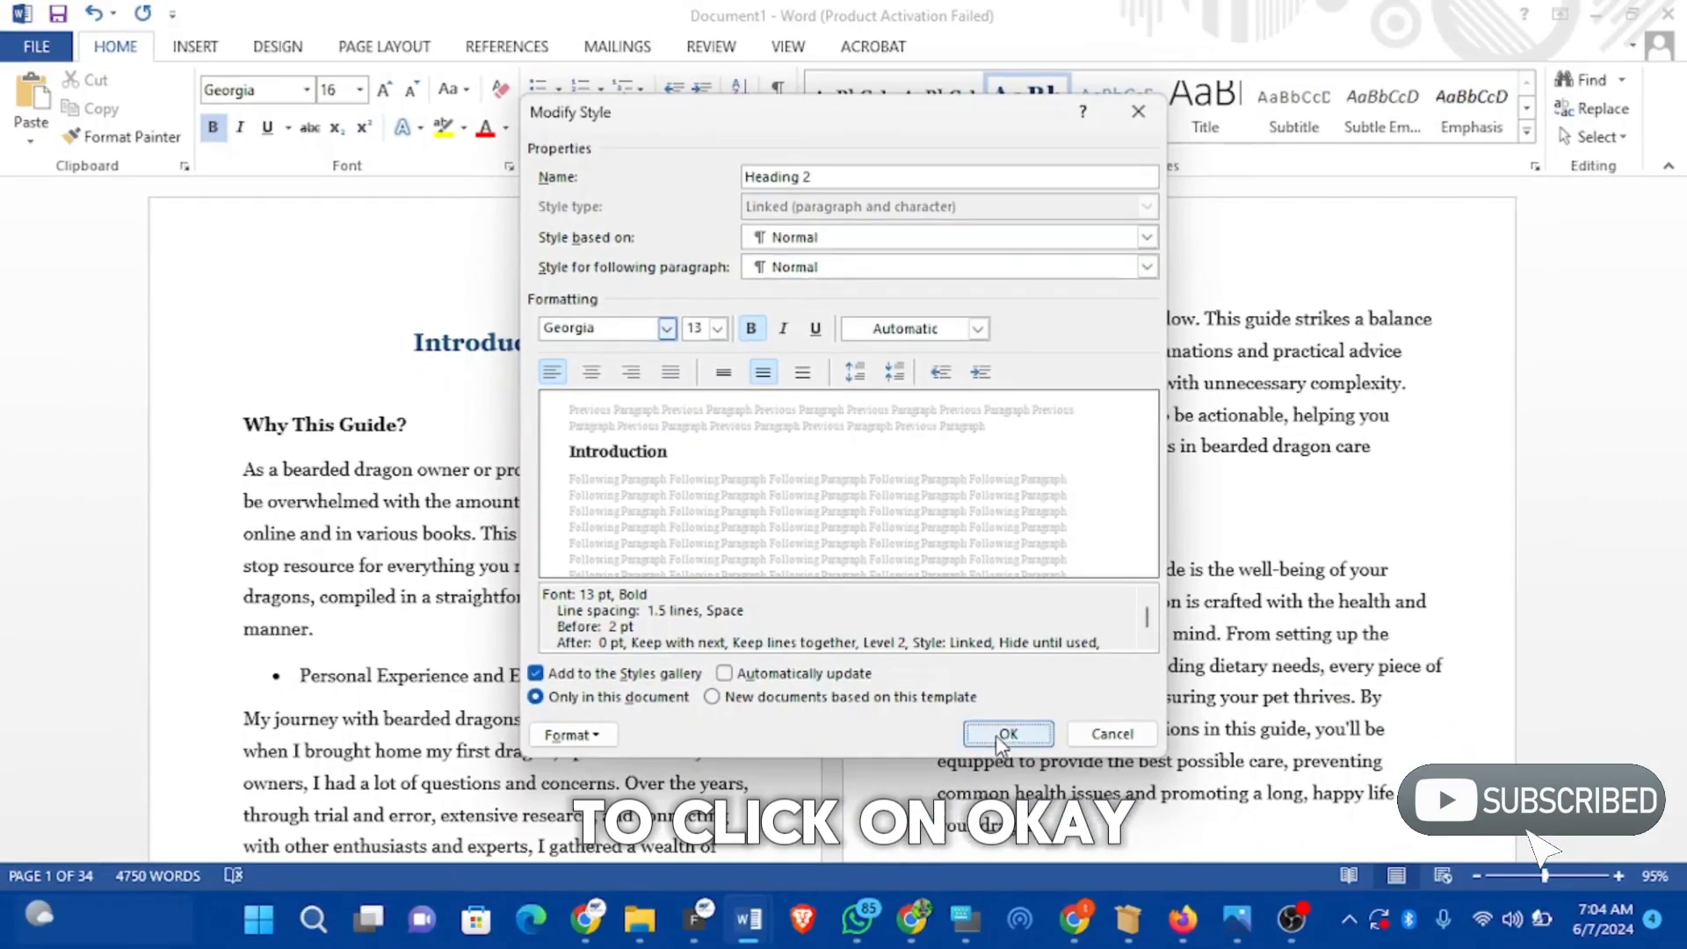
click(1028, 813)
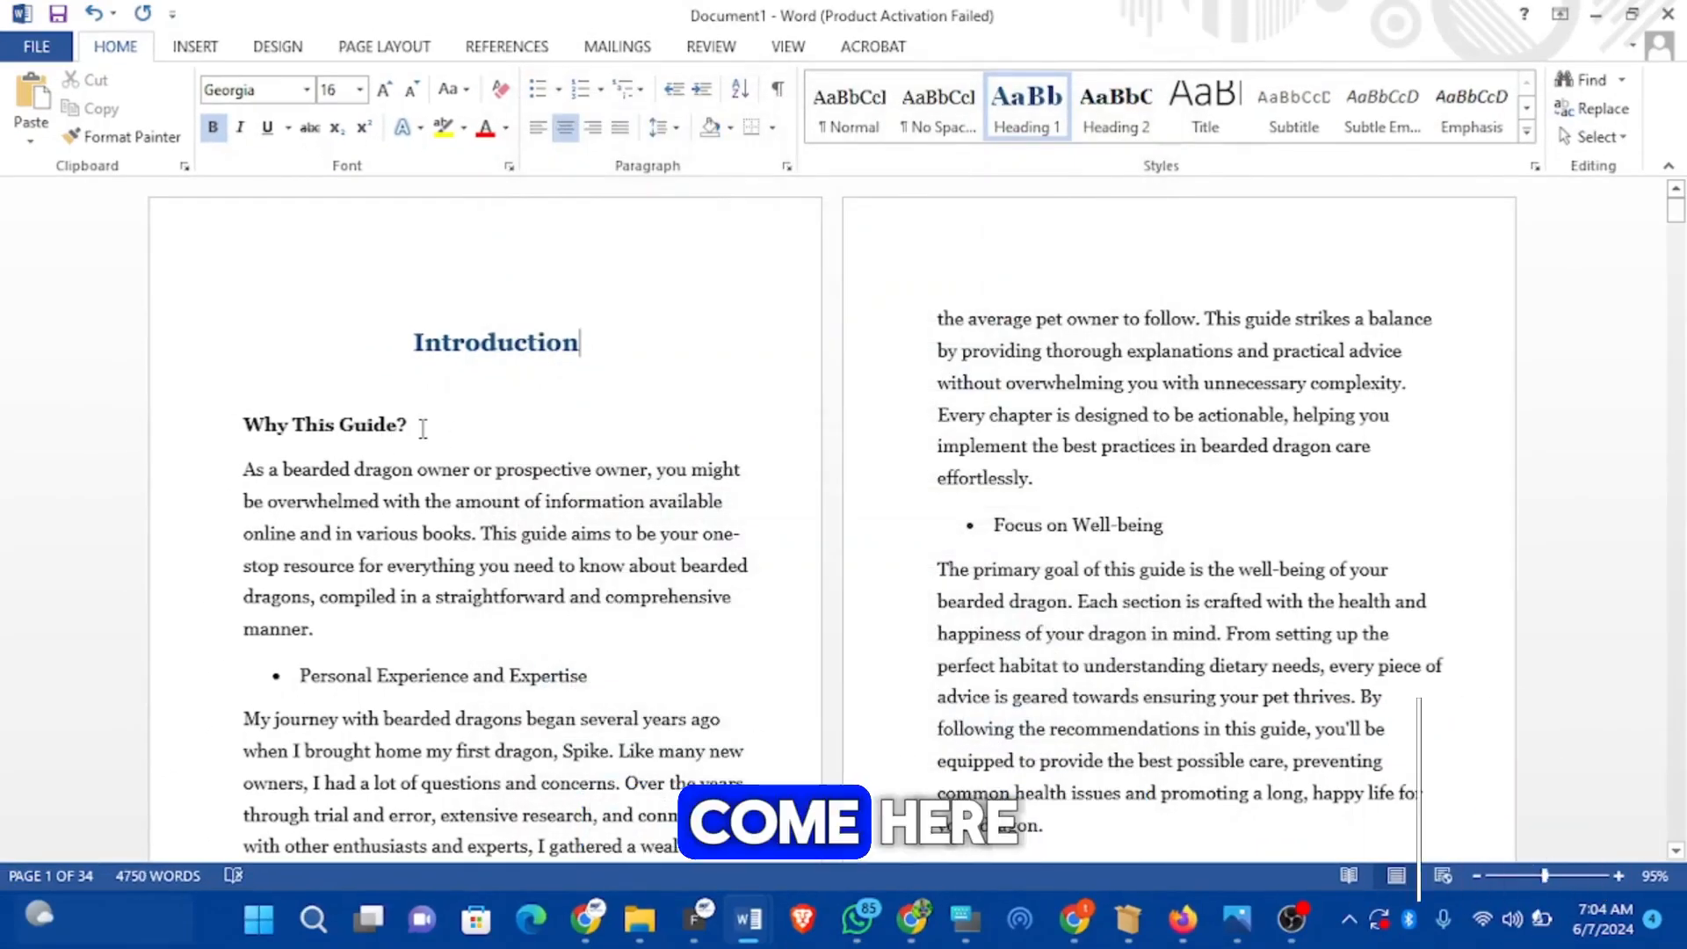
Step: Apply Heading 2 to "Why This Guide?" and increase the style's paragraph spacing to 8 pt before and 6 pt after
drag(412, 425, 246, 430)
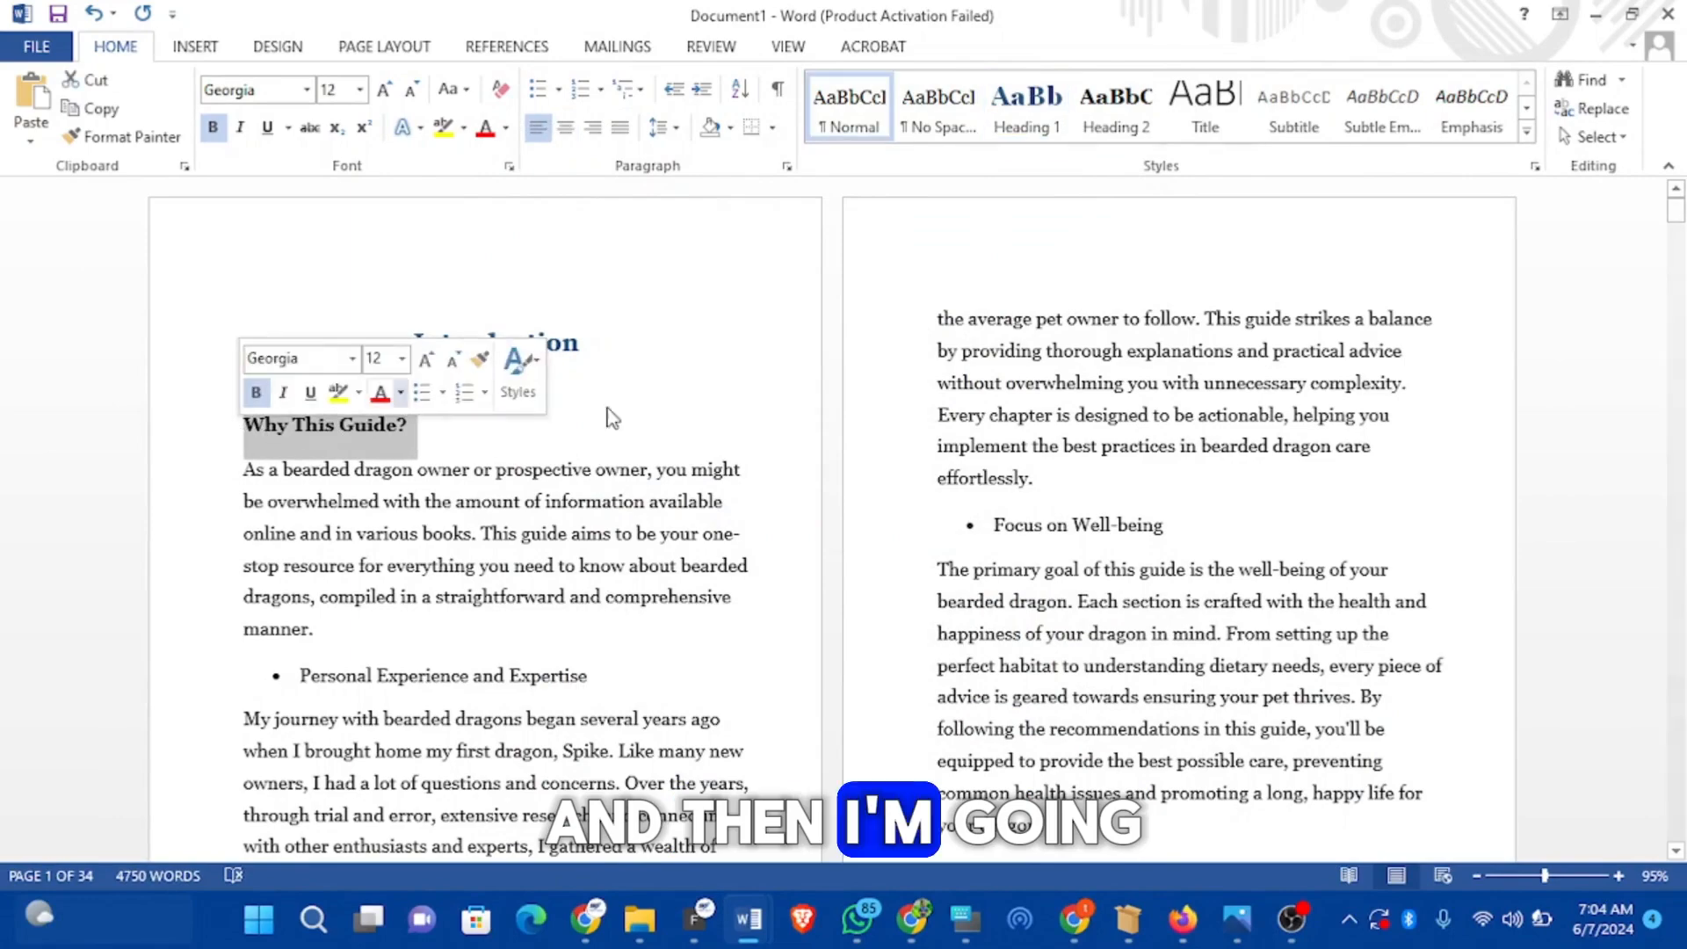
click(1114, 132)
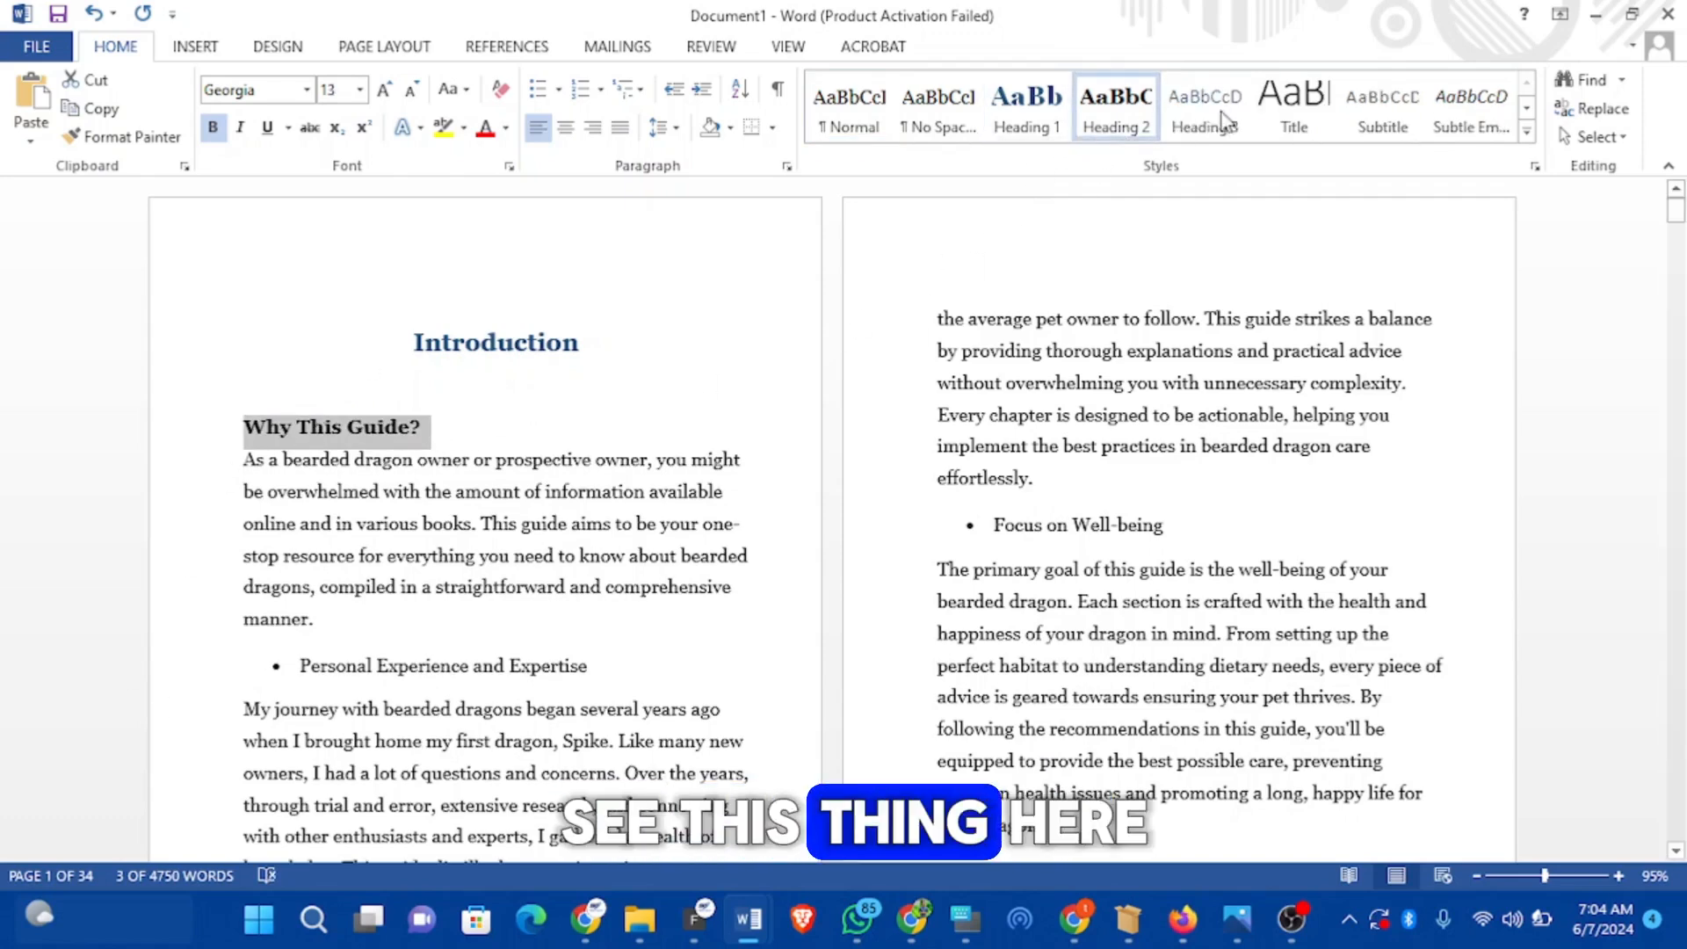
right_click(1118, 123)
click(1078, 158)
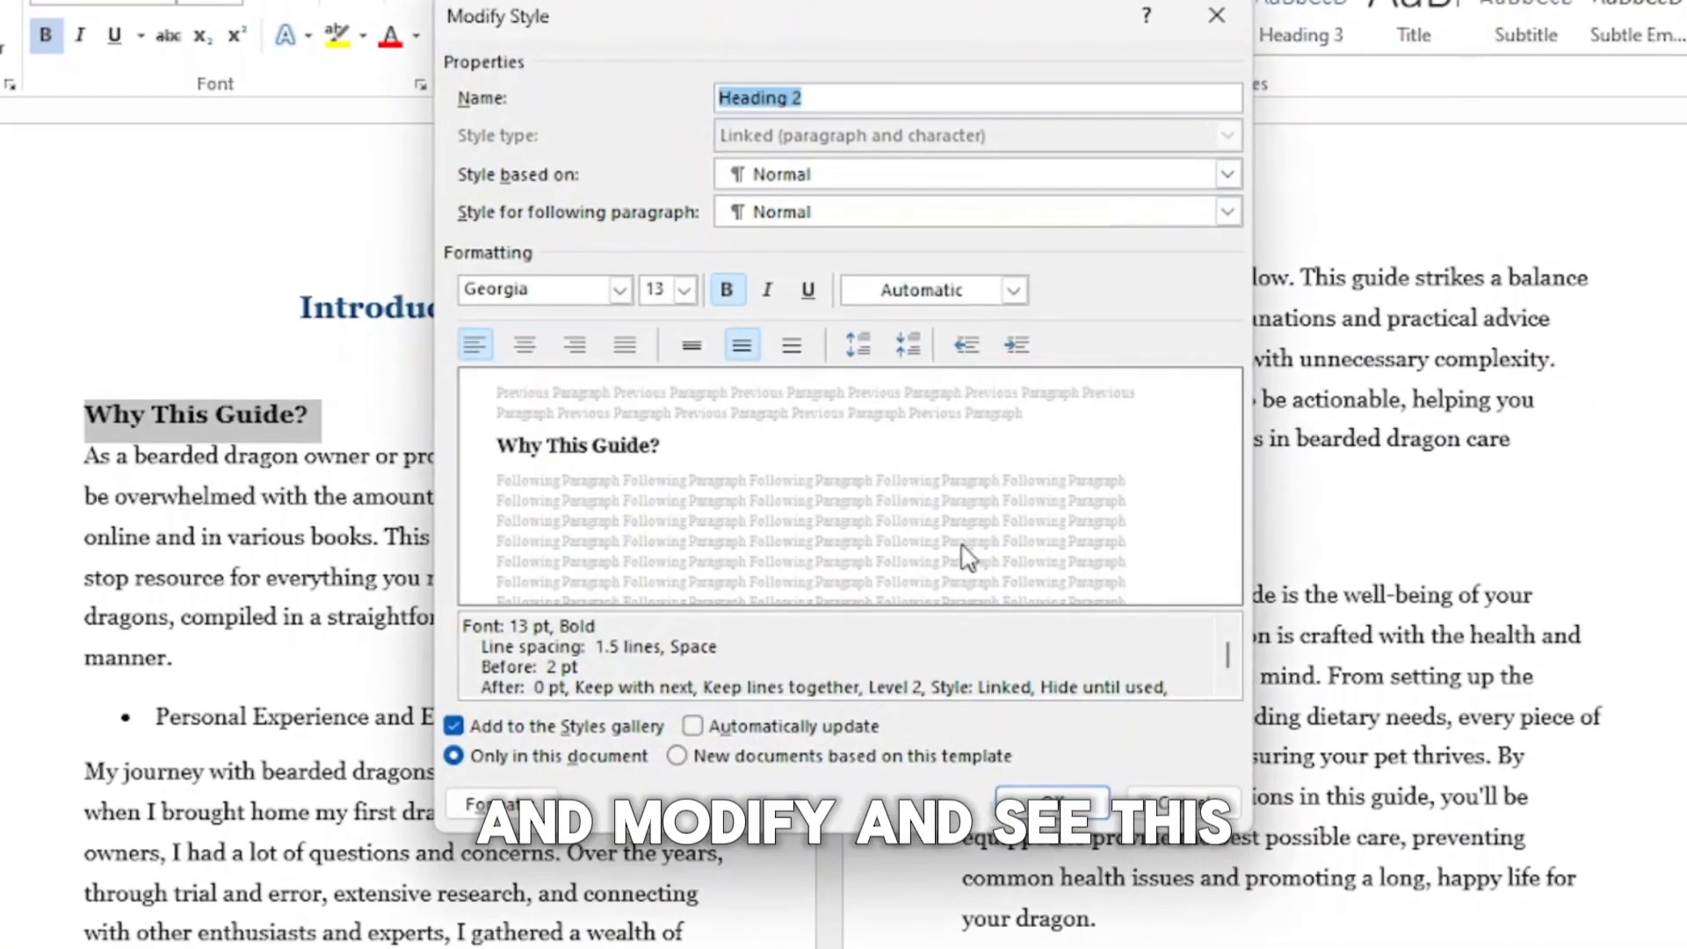
click(858, 343)
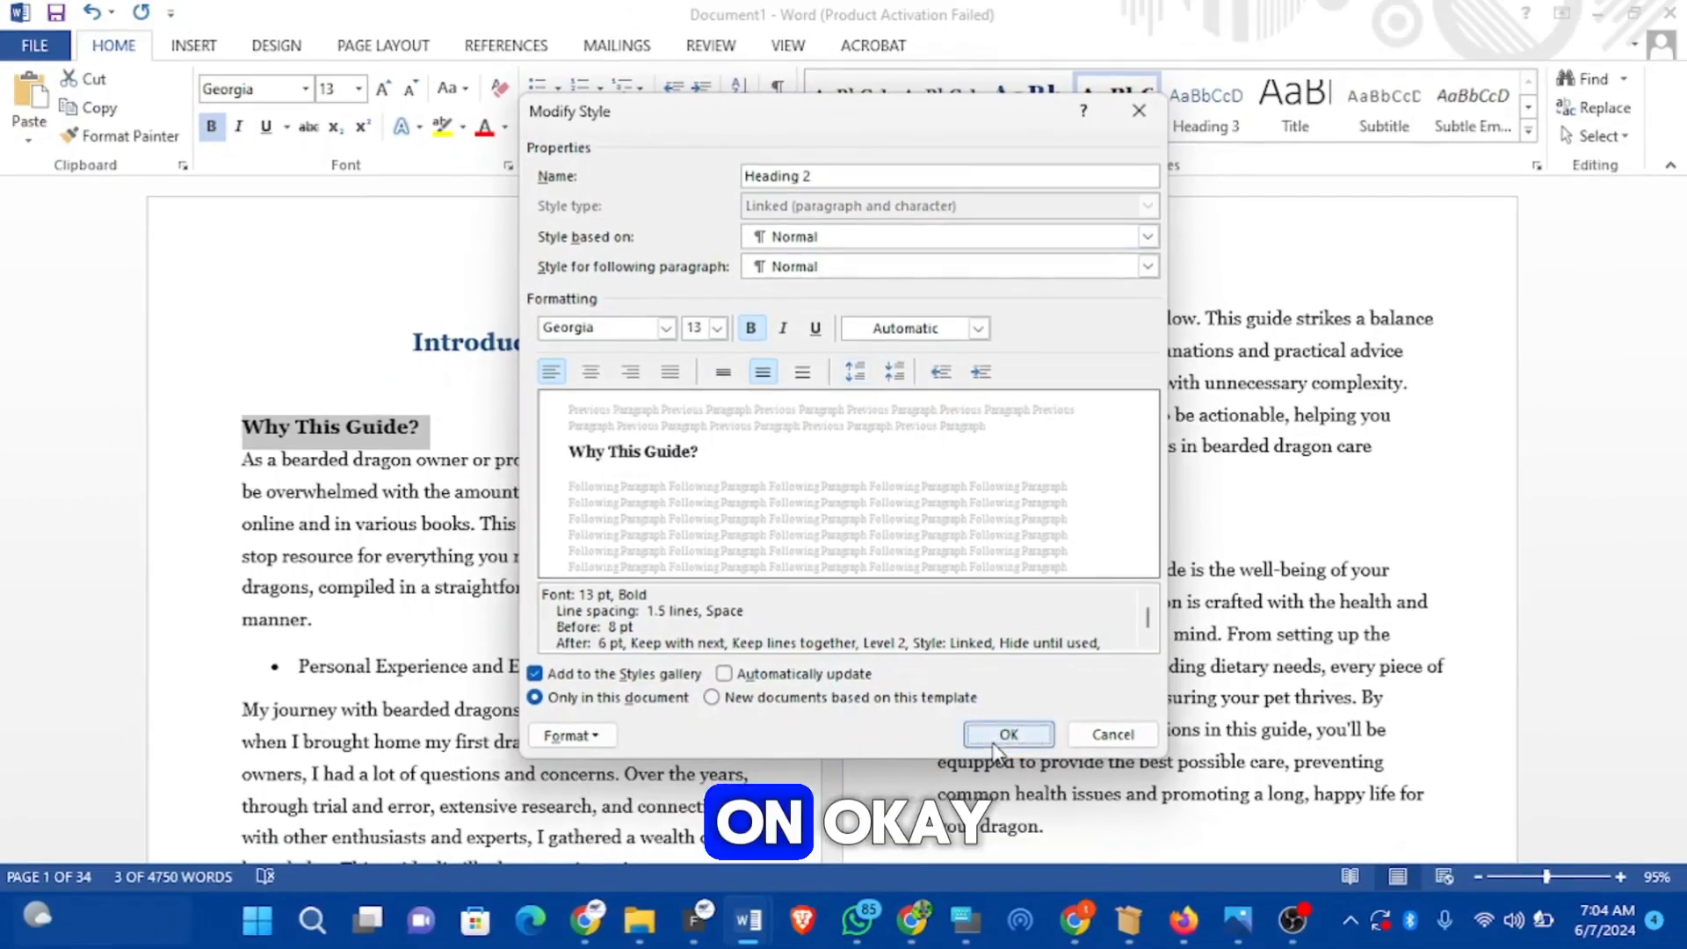
click(1053, 802)
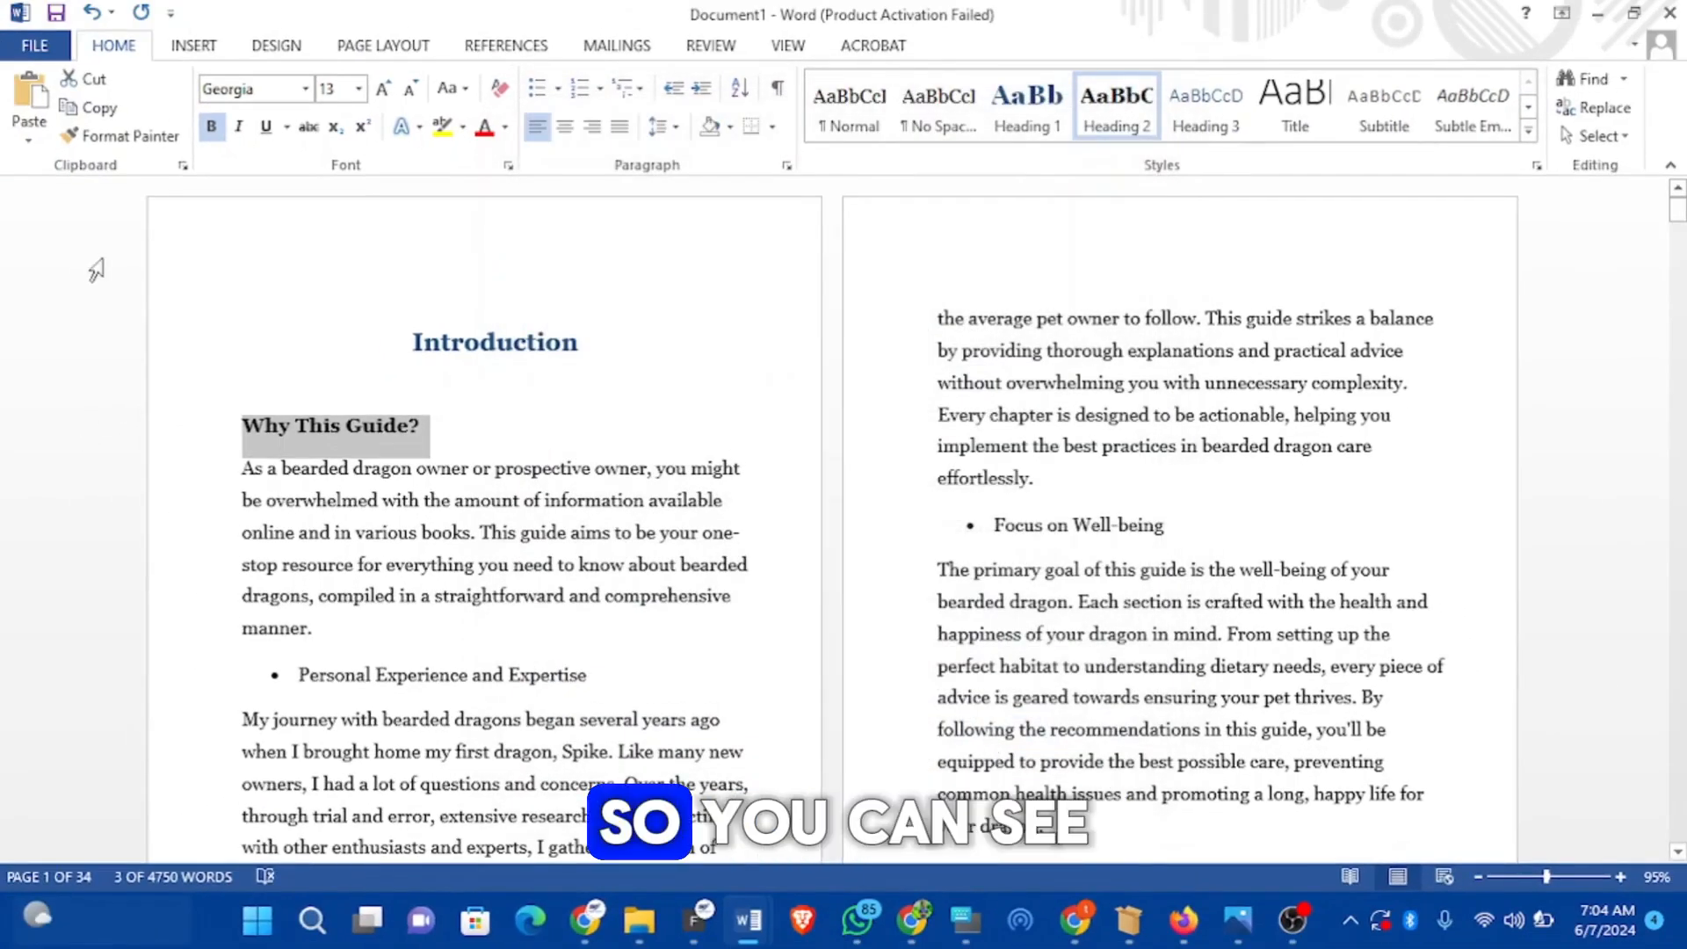
click(481, 455)
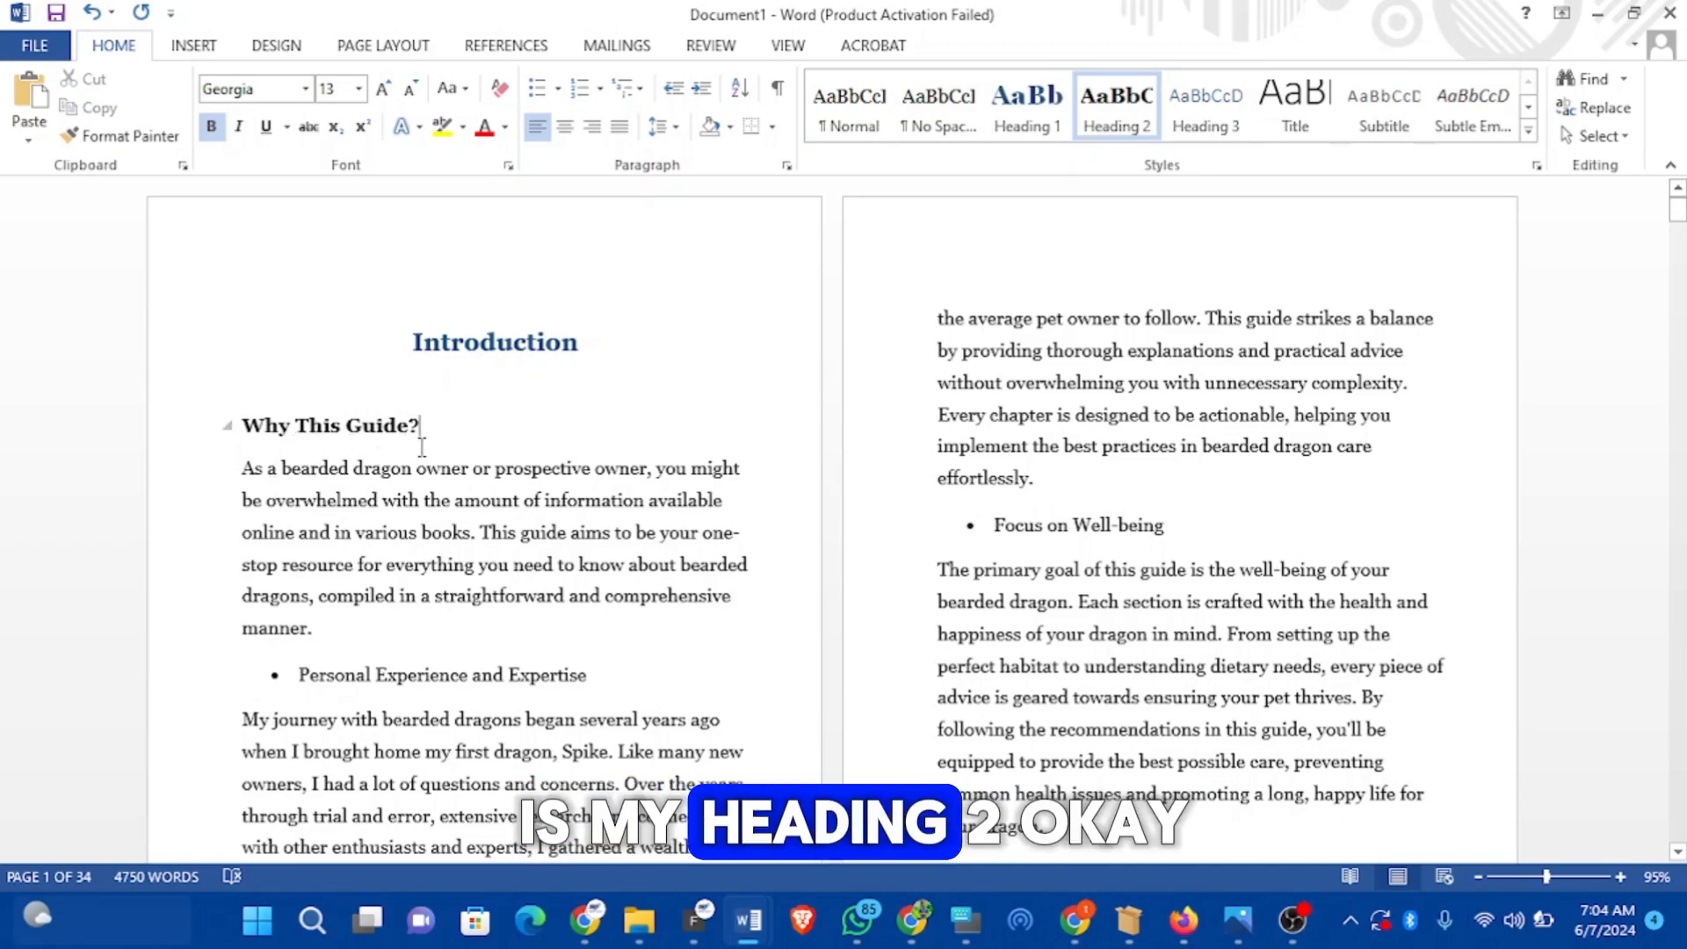
Step: Apply the Heading 2 style to the subheading "Why Choose a Bearded Dragon?" on page 3
scroll(421, 446, down, 4)
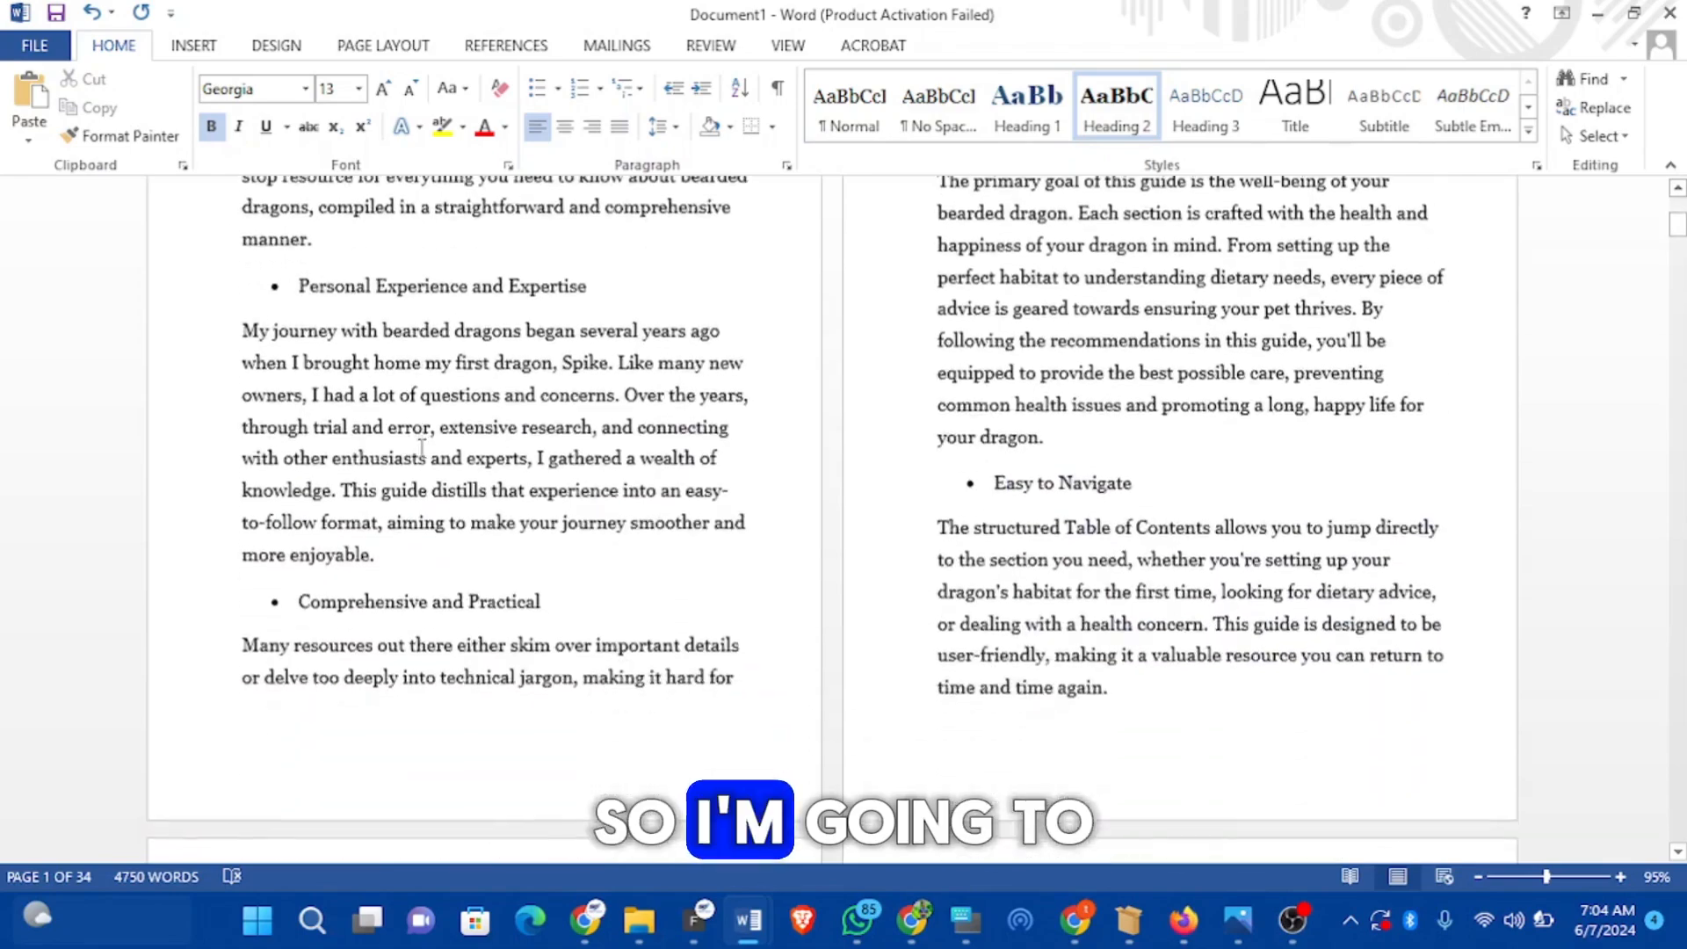
scroll(422, 447, up, 5)
scroll(647, 553, down, 6)
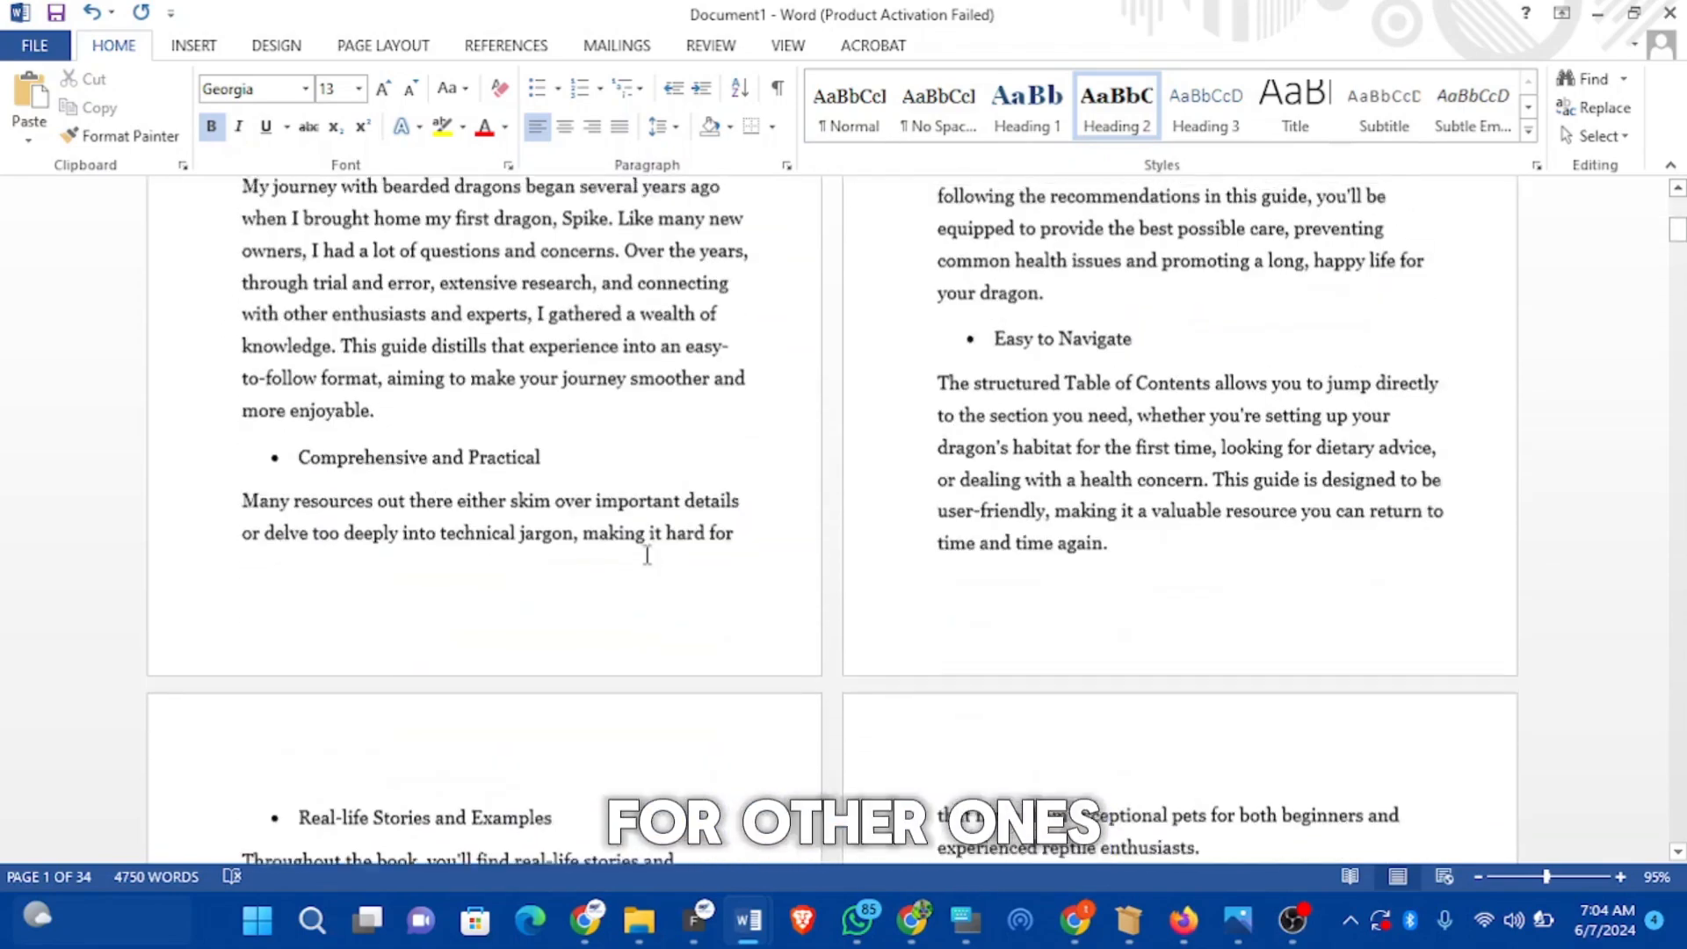
scroll(647, 553, down, 7)
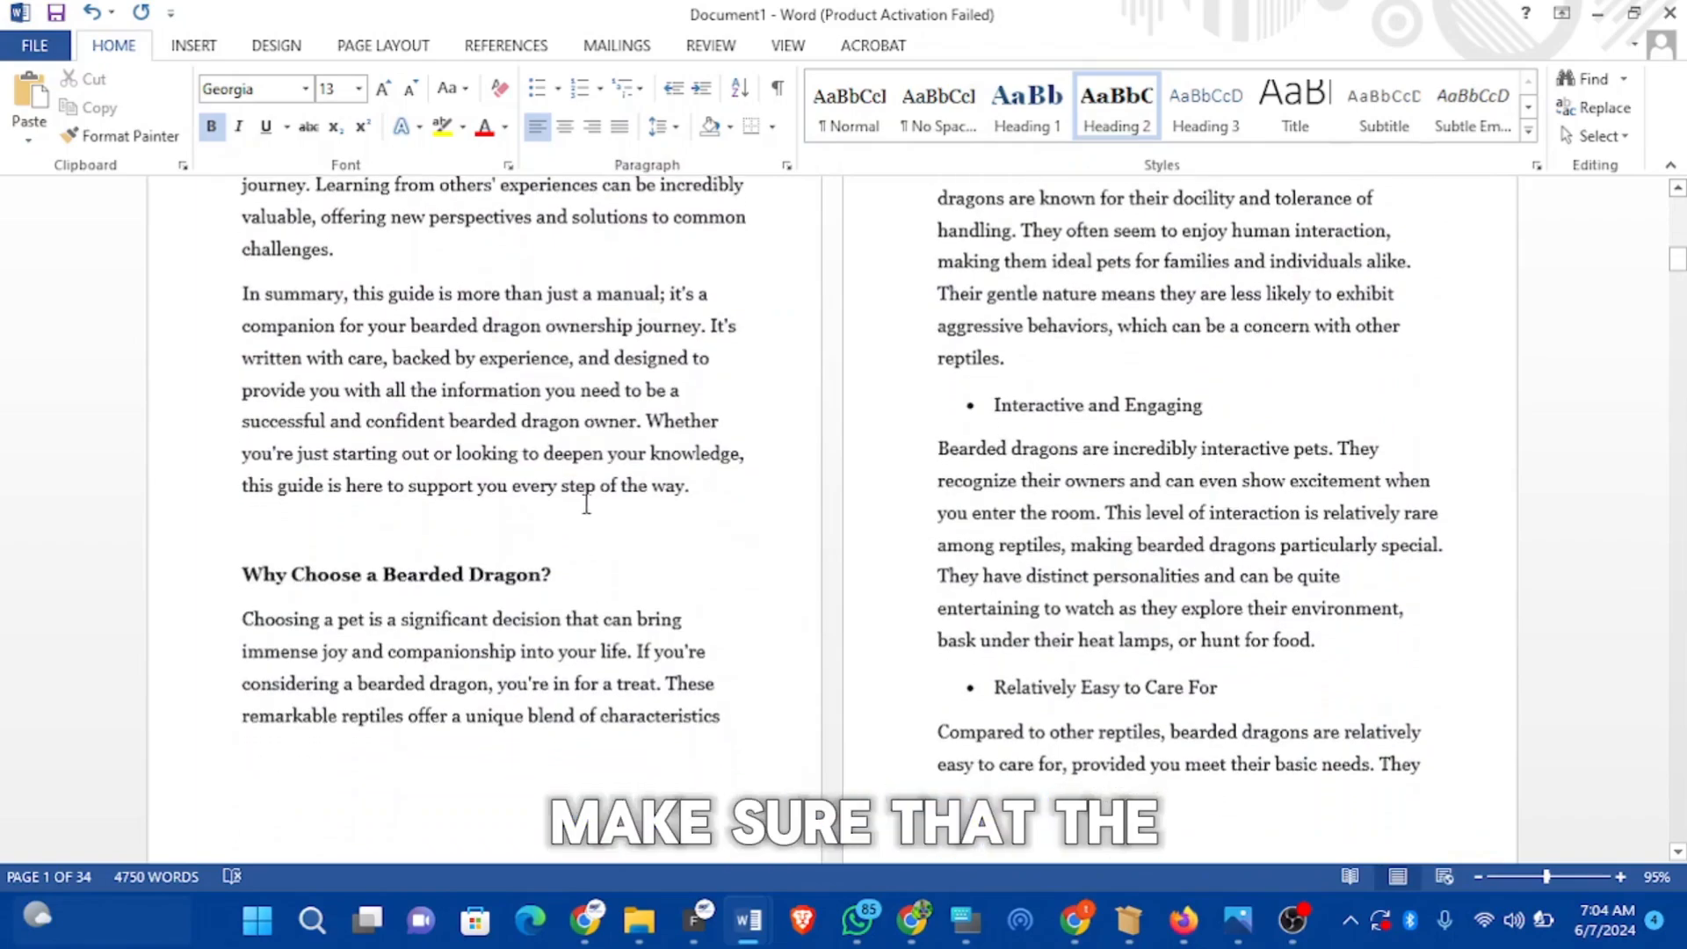
scroll(586, 504, up, 8)
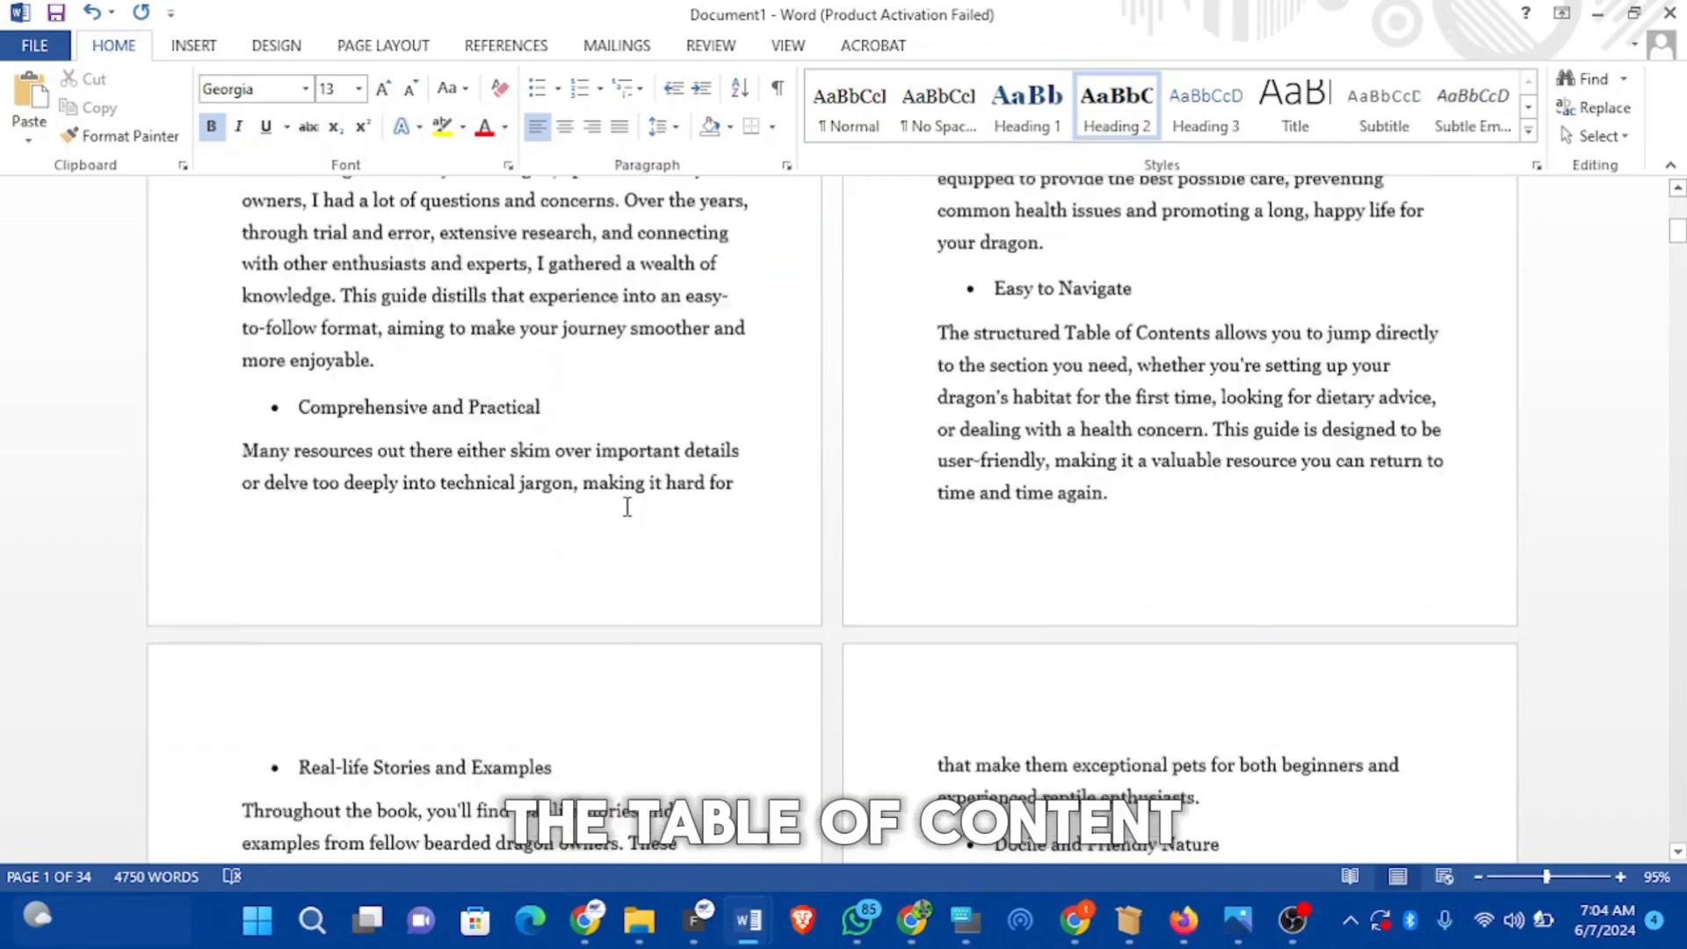
scroll(628, 507, down, 7)
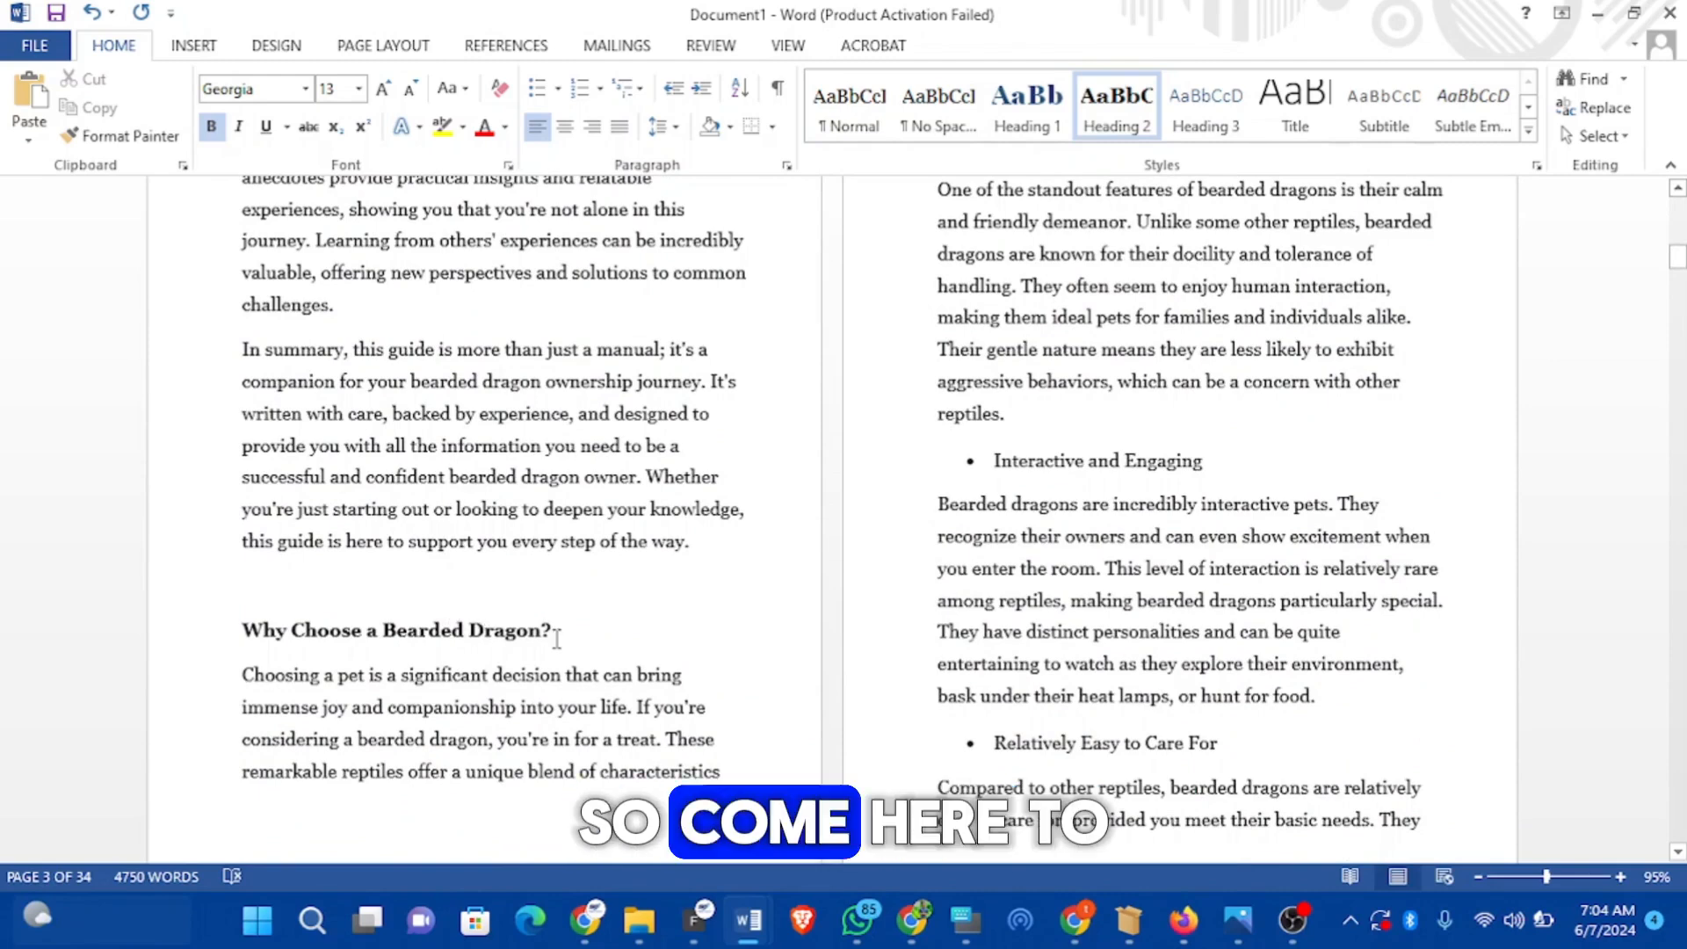
drag(557, 639, 242, 642)
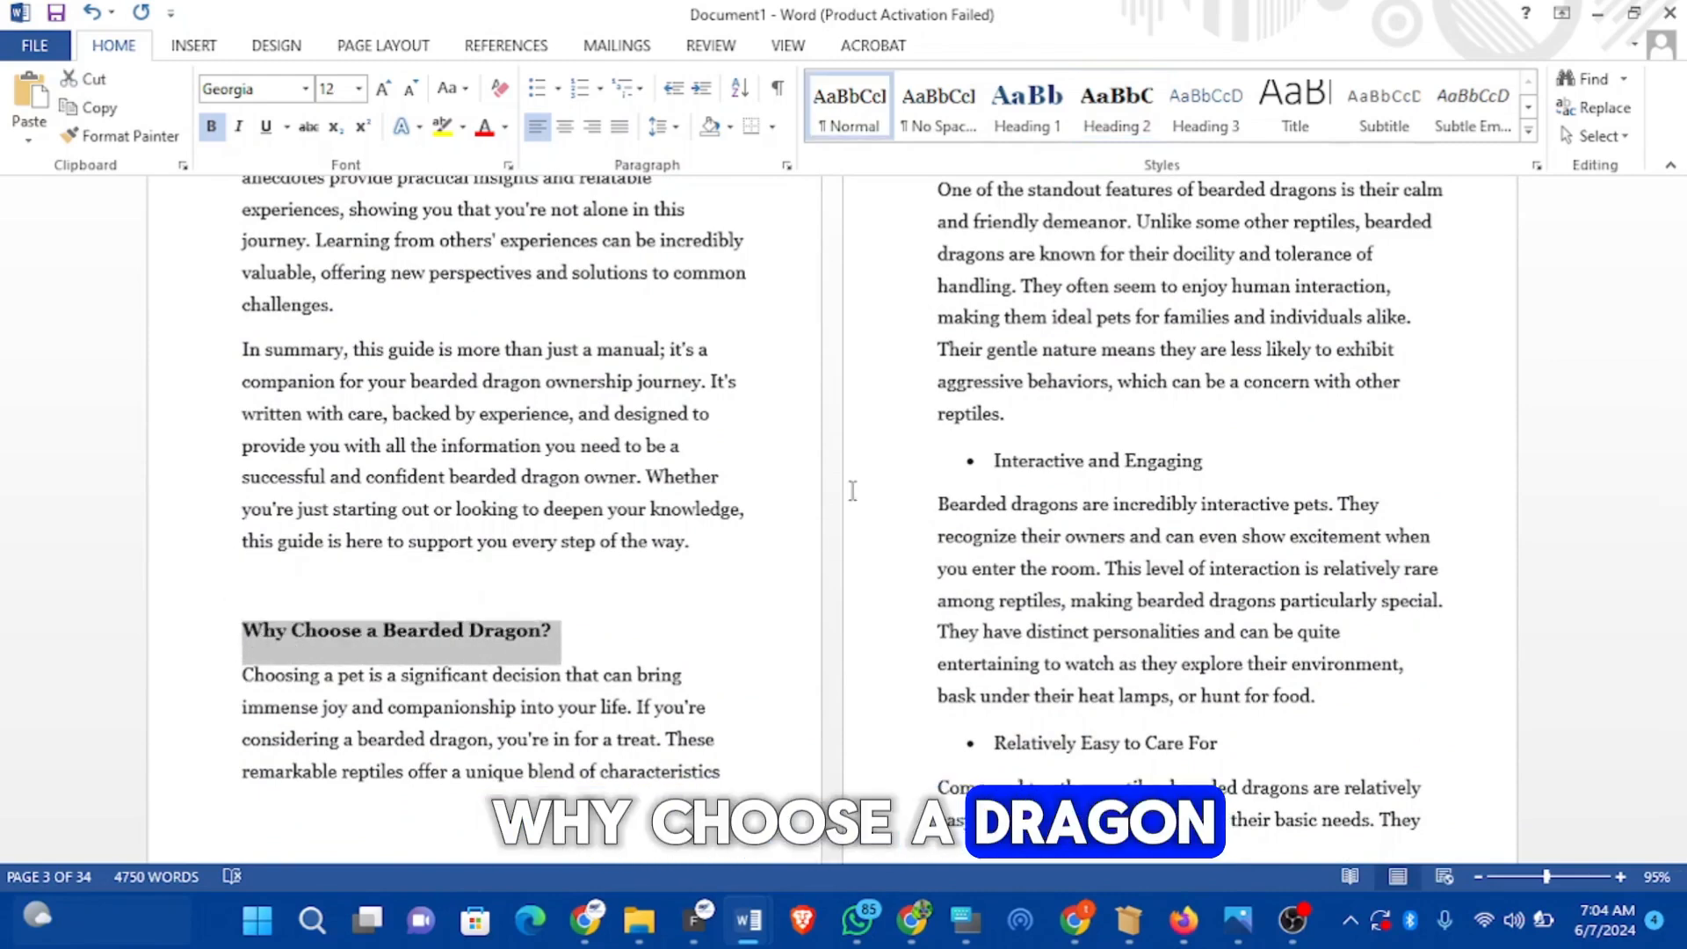
click(1117, 110)
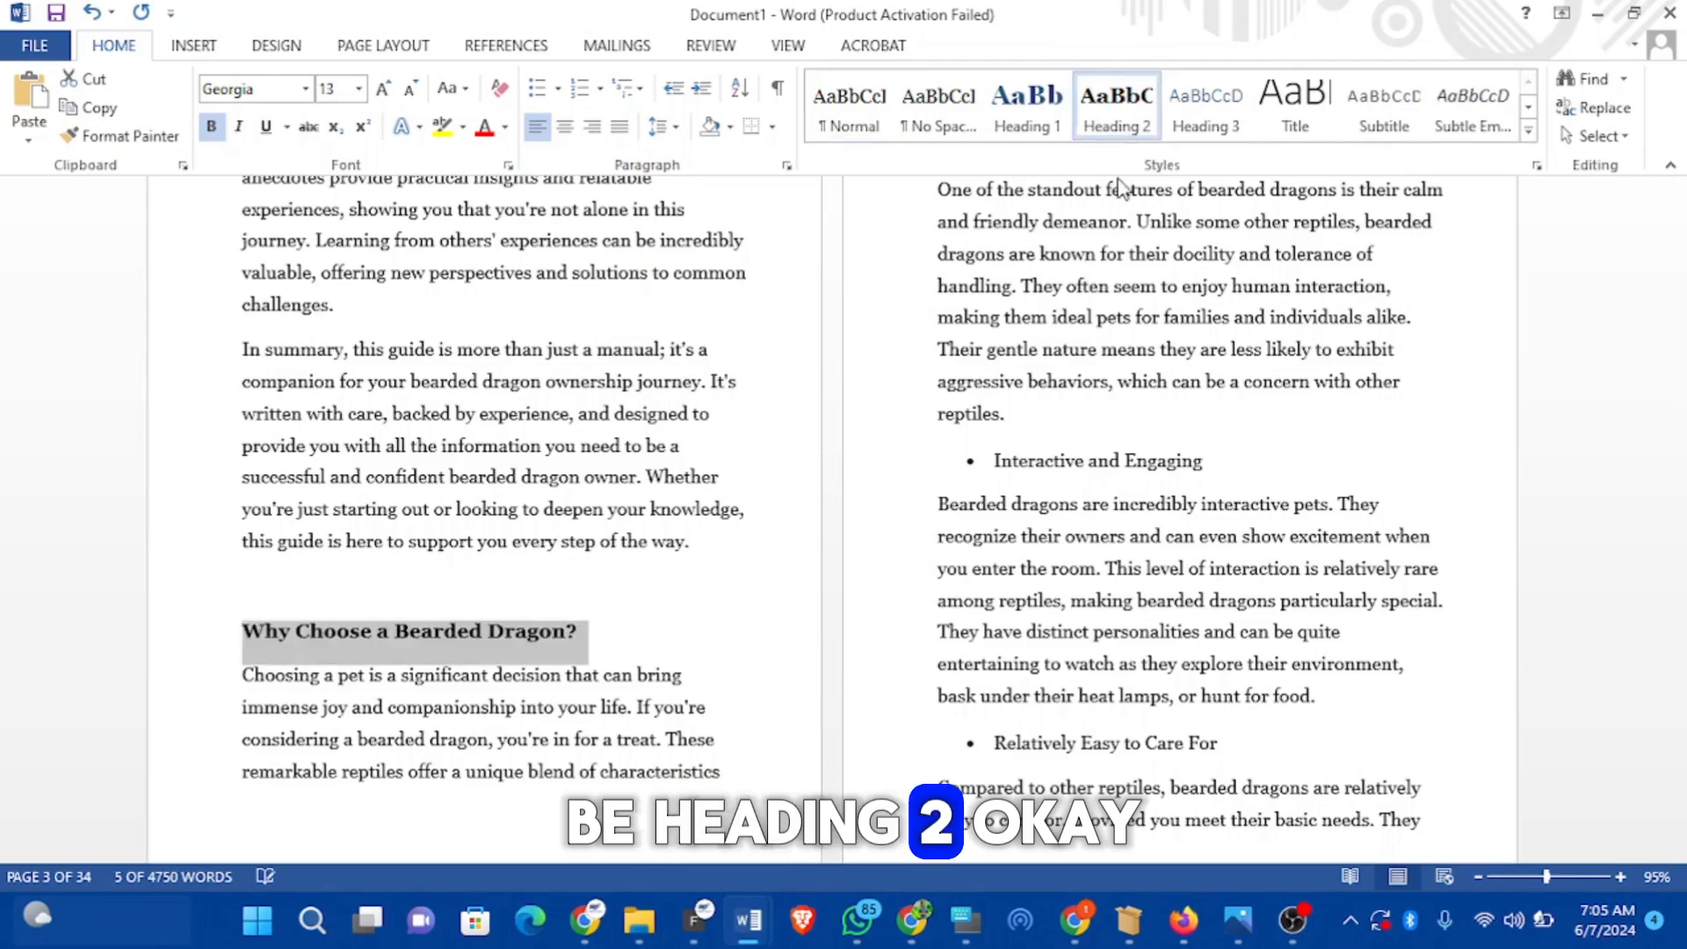
click(497, 658)
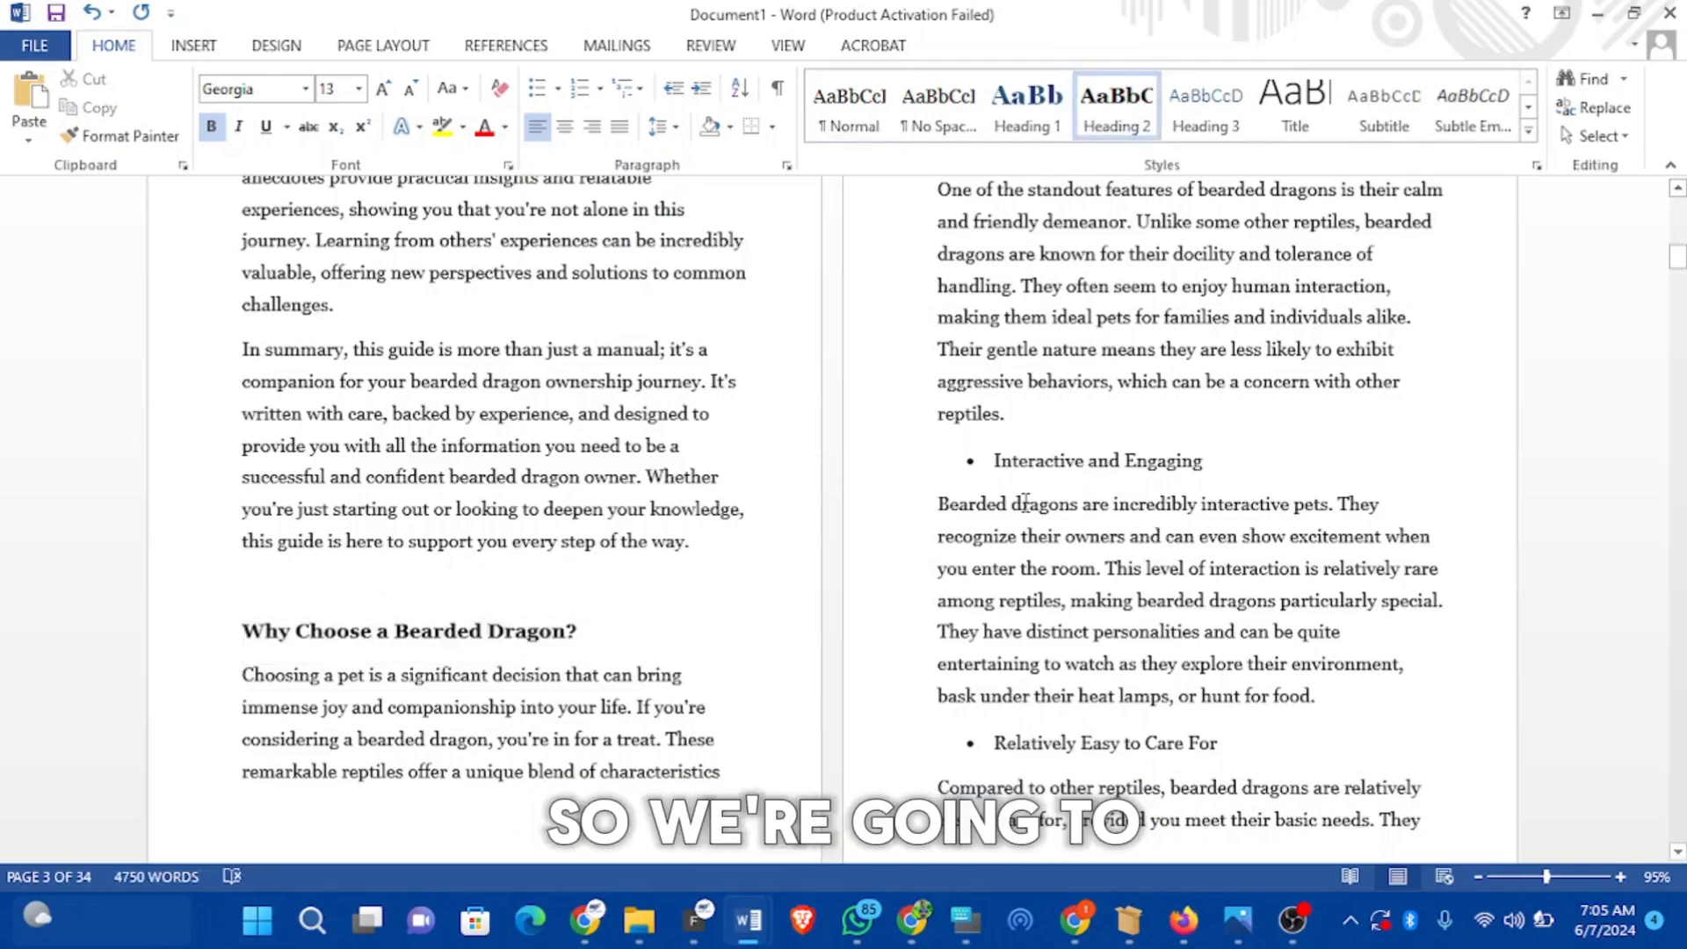
Step: Find the chapter title "2 | Understanding Bearded Dragons" on page 7 and place the insertion point before it
scroll(1026, 501, down, 15)
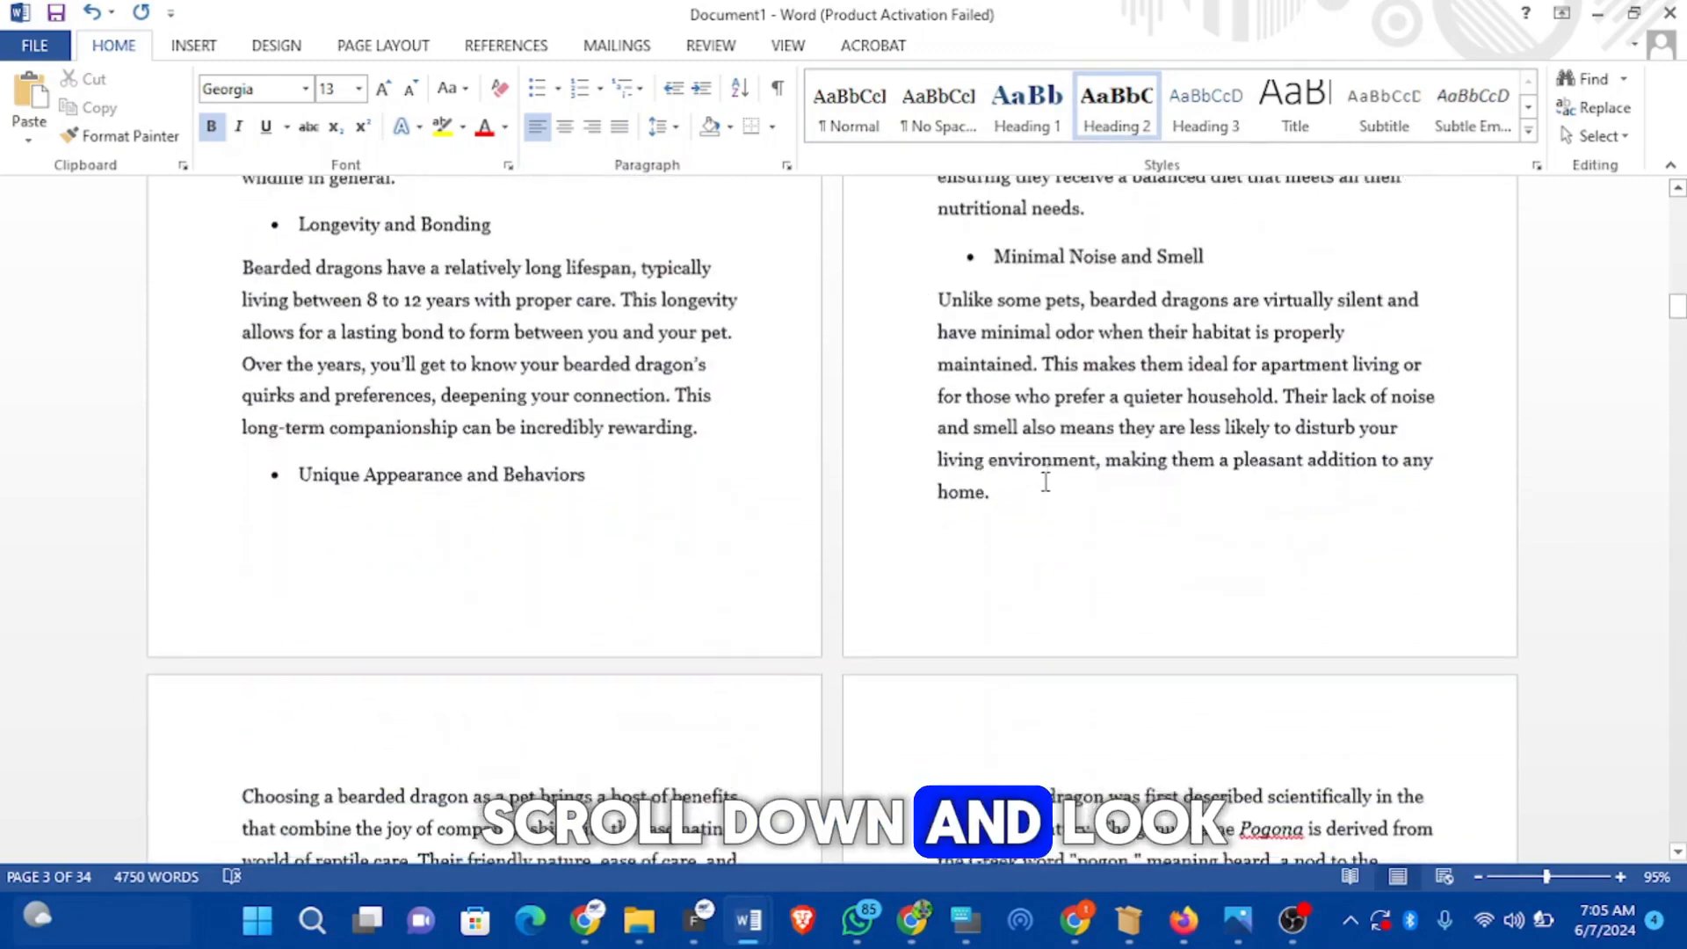
scroll(1046, 482, down, 6)
click(502, 403)
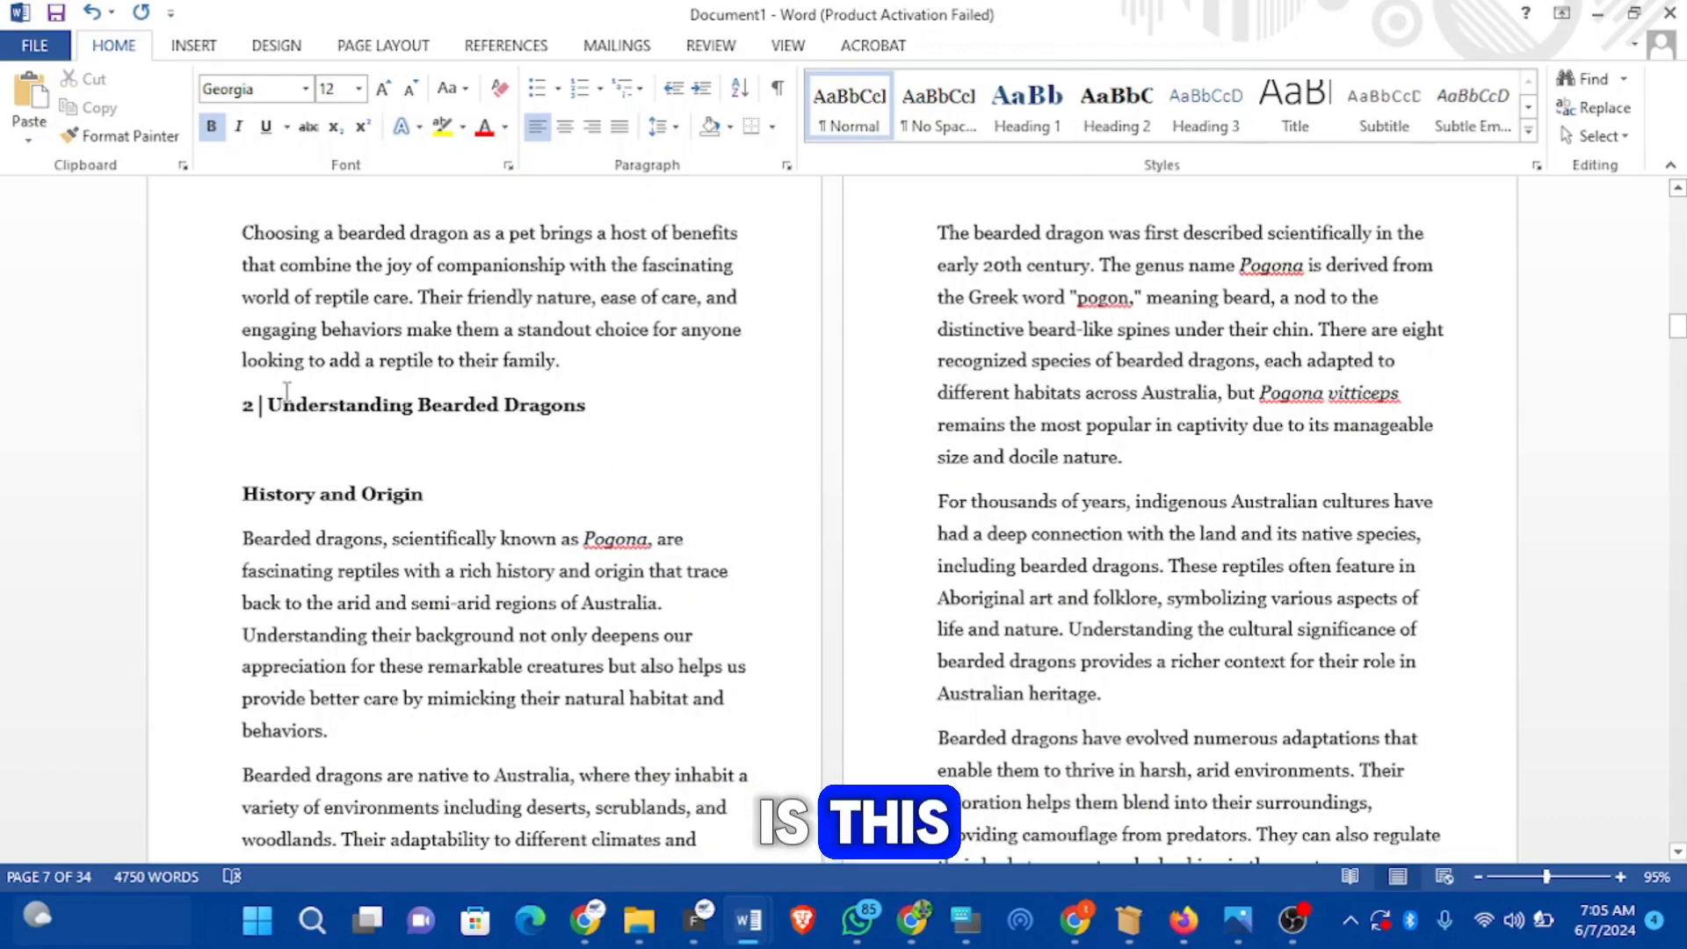
key(Return)
key(Return)
key(Return)
key(Return)
key(Return)
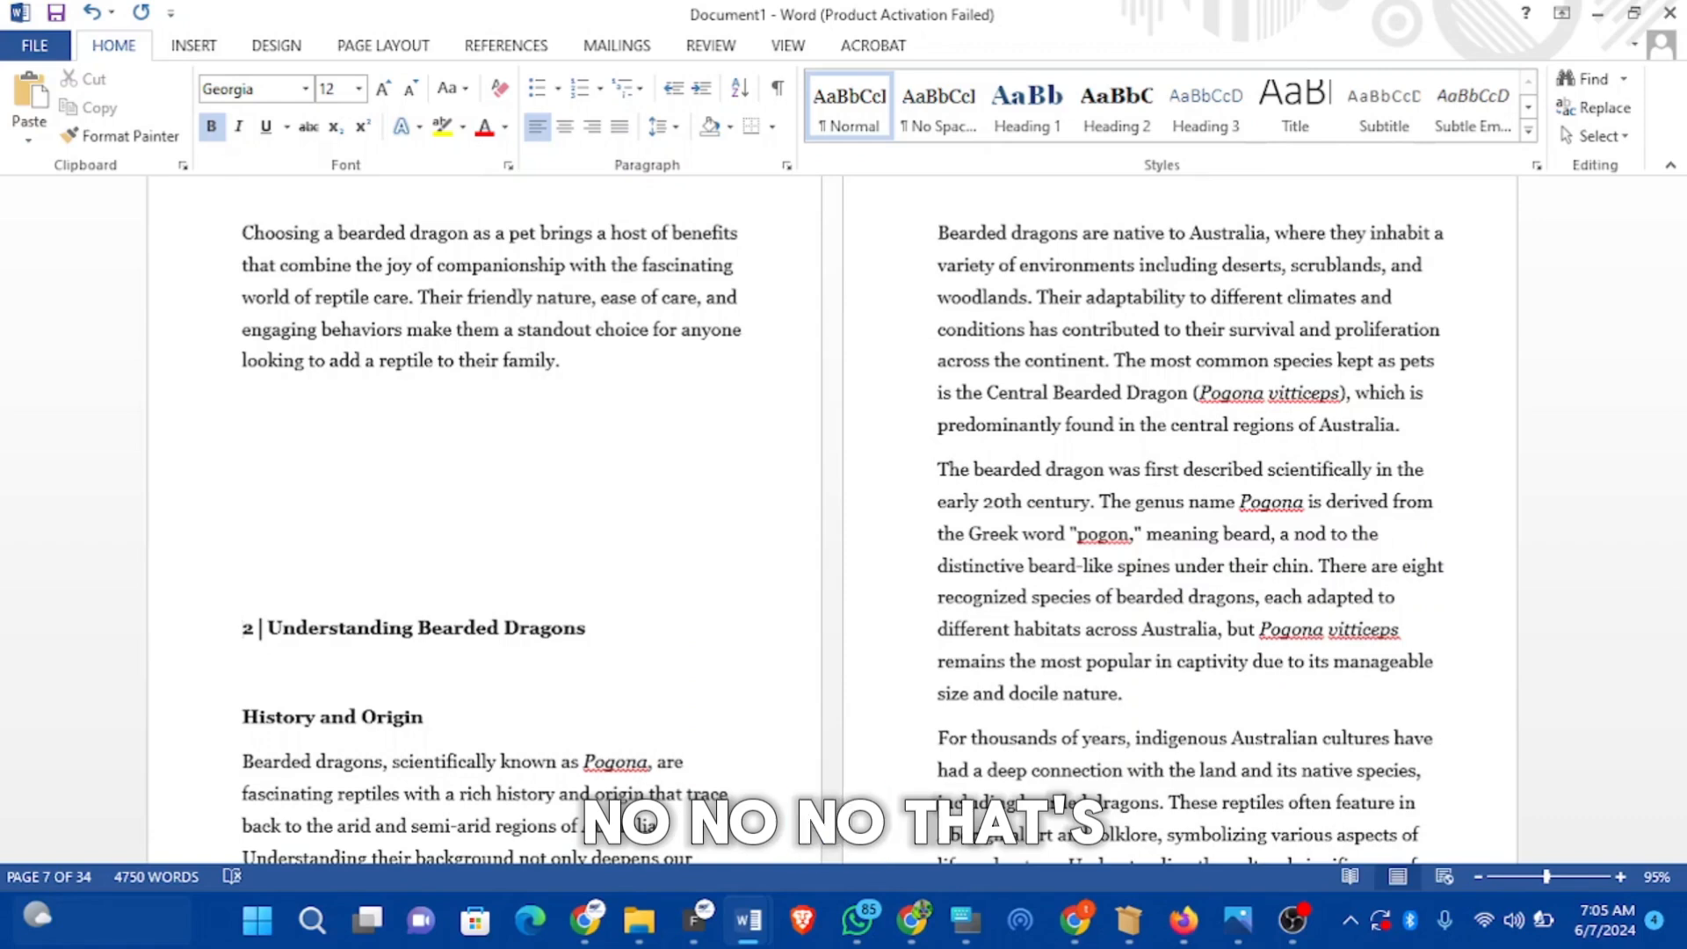
key(BackSpace)
key(BackSpace)
key(BackSpace)
key(BackSpace)
key(BackSpace)
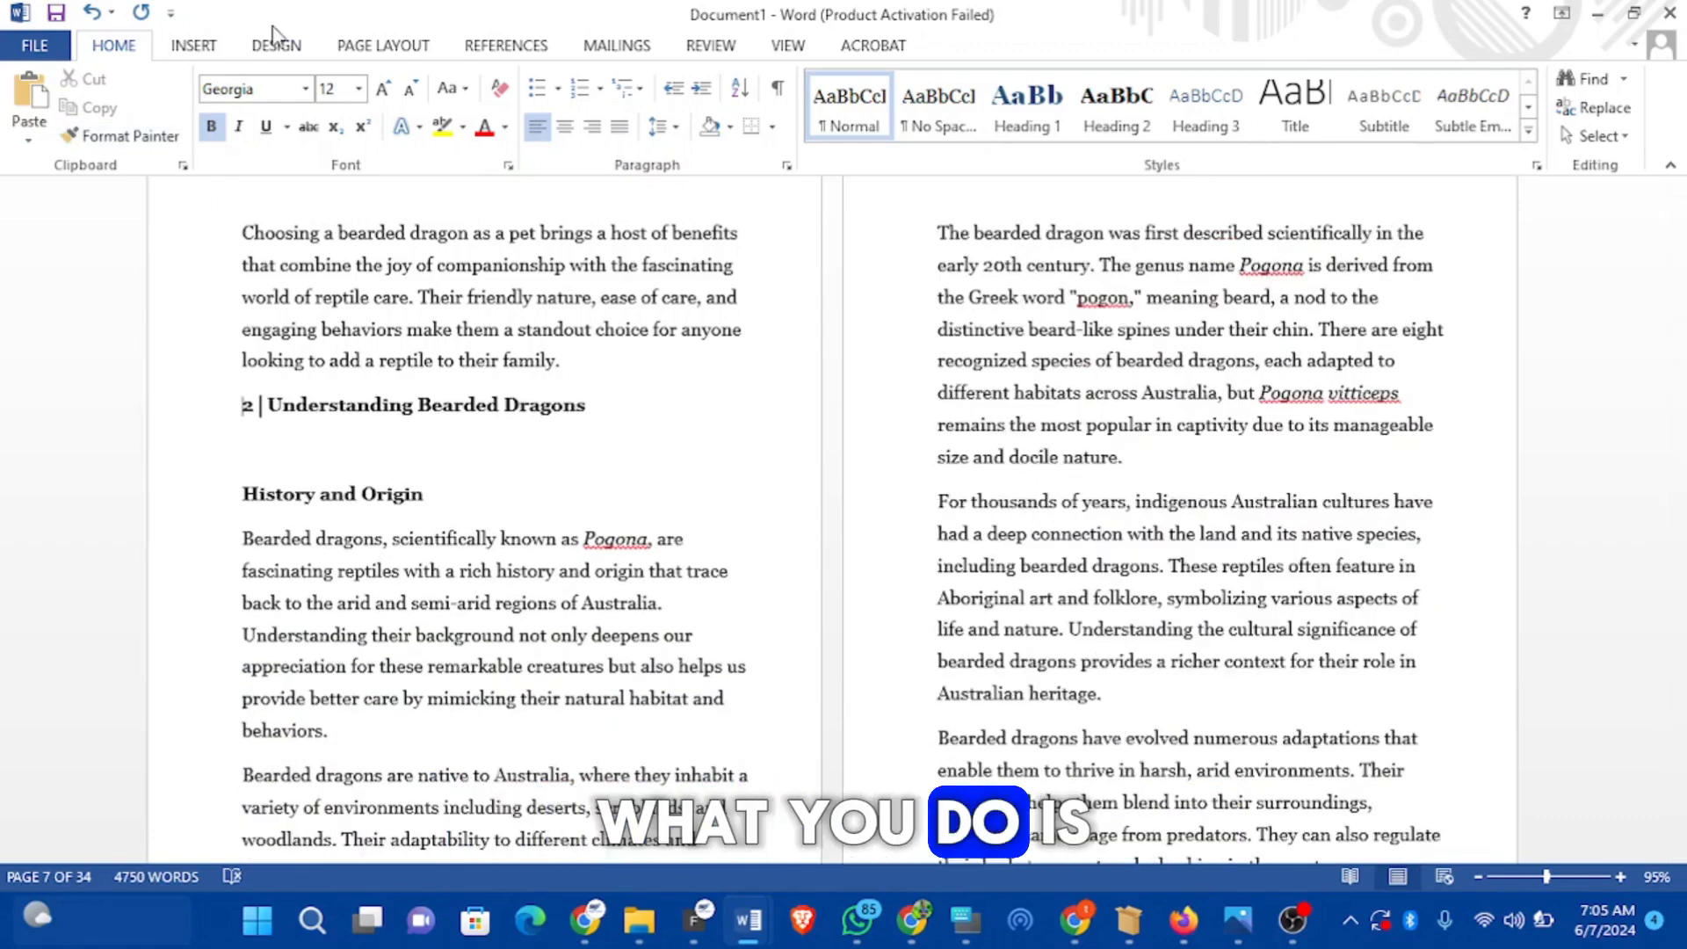
Step: Insert a page break before the chapter title "2 | Understanding Bearded Dragons"
click(195, 46)
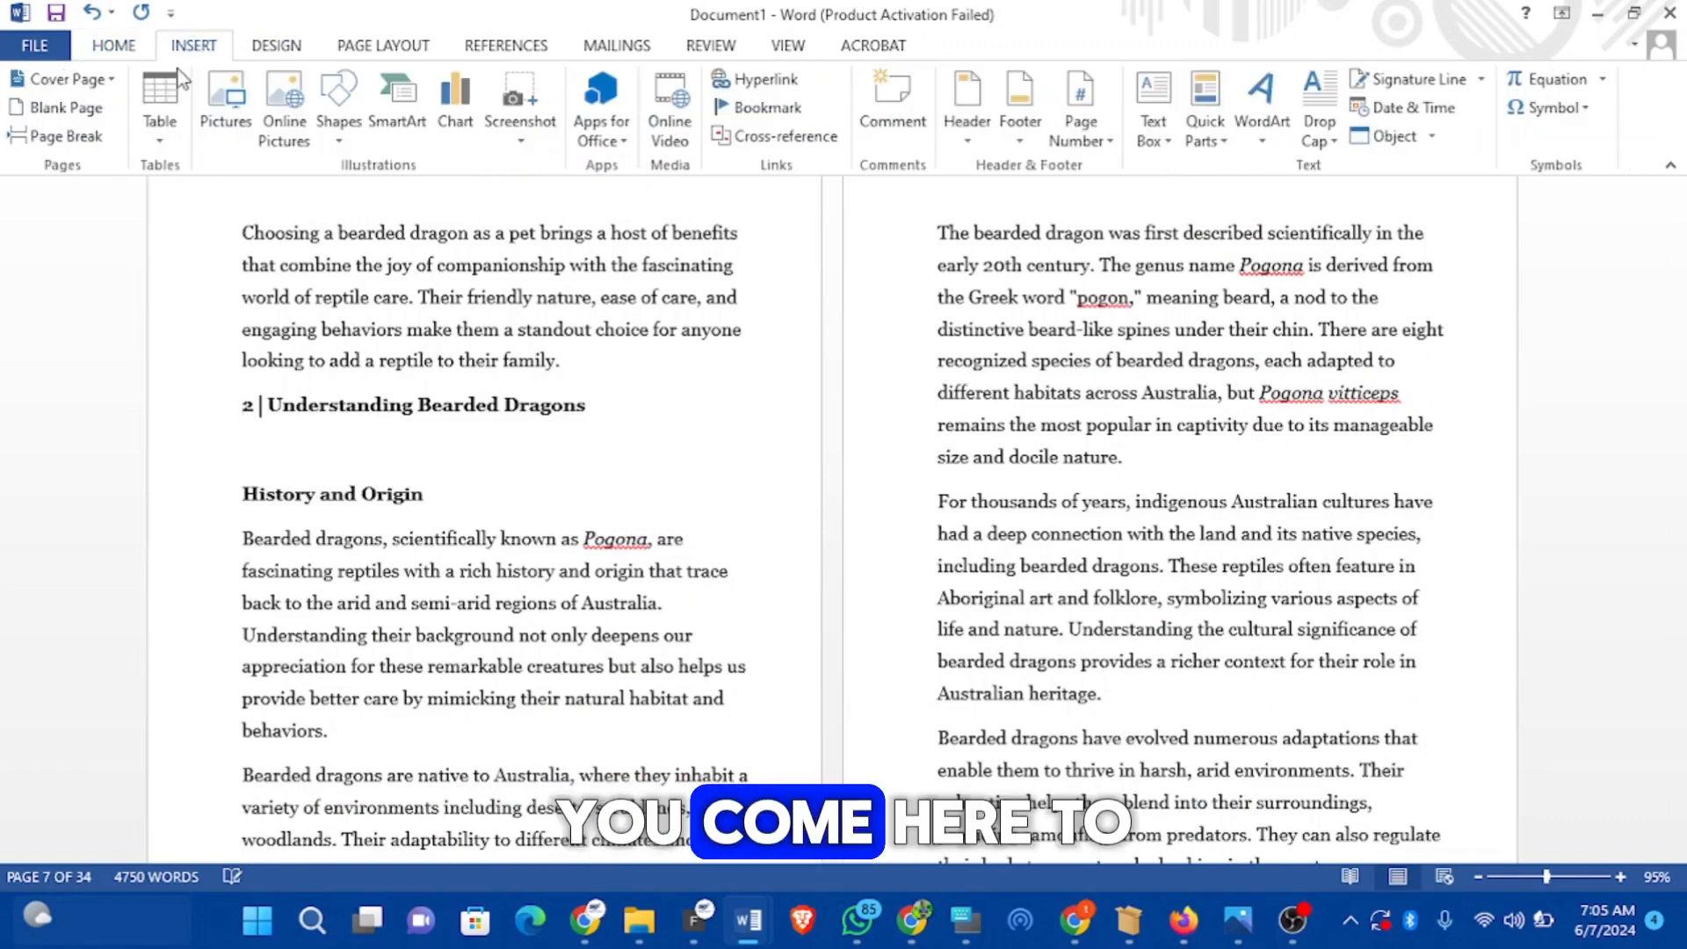
click(75, 137)
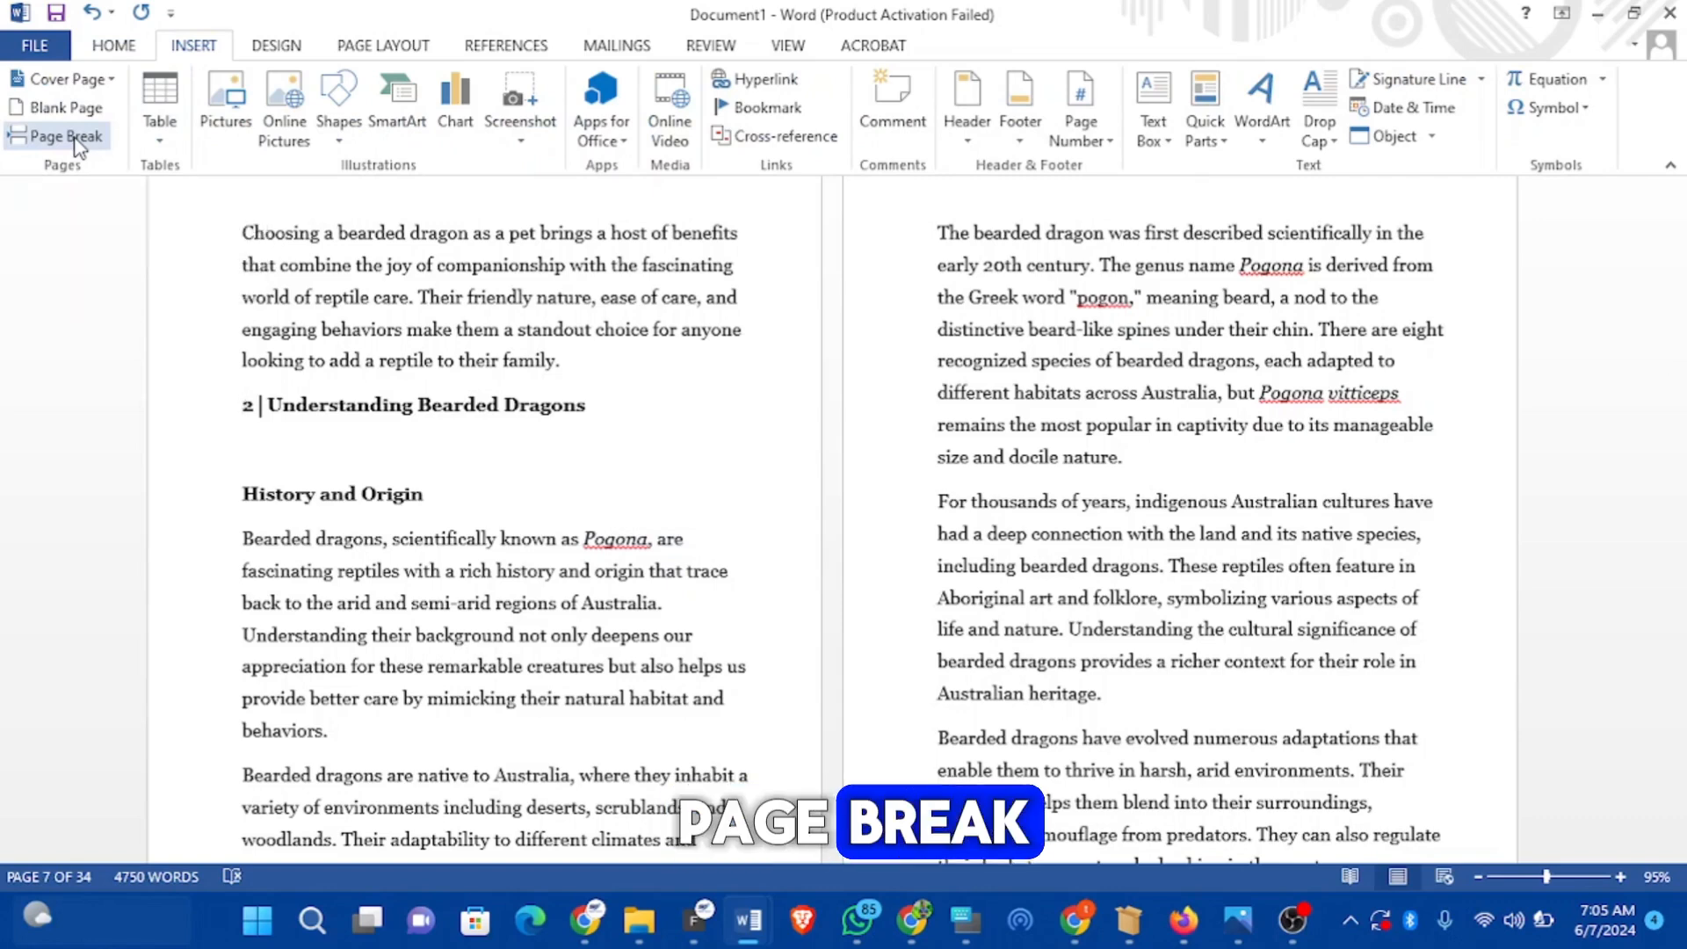
Step: Examine the pages on both sides of the new page break to check how the two chapters are separated
scroll(802, 558, up, 2)
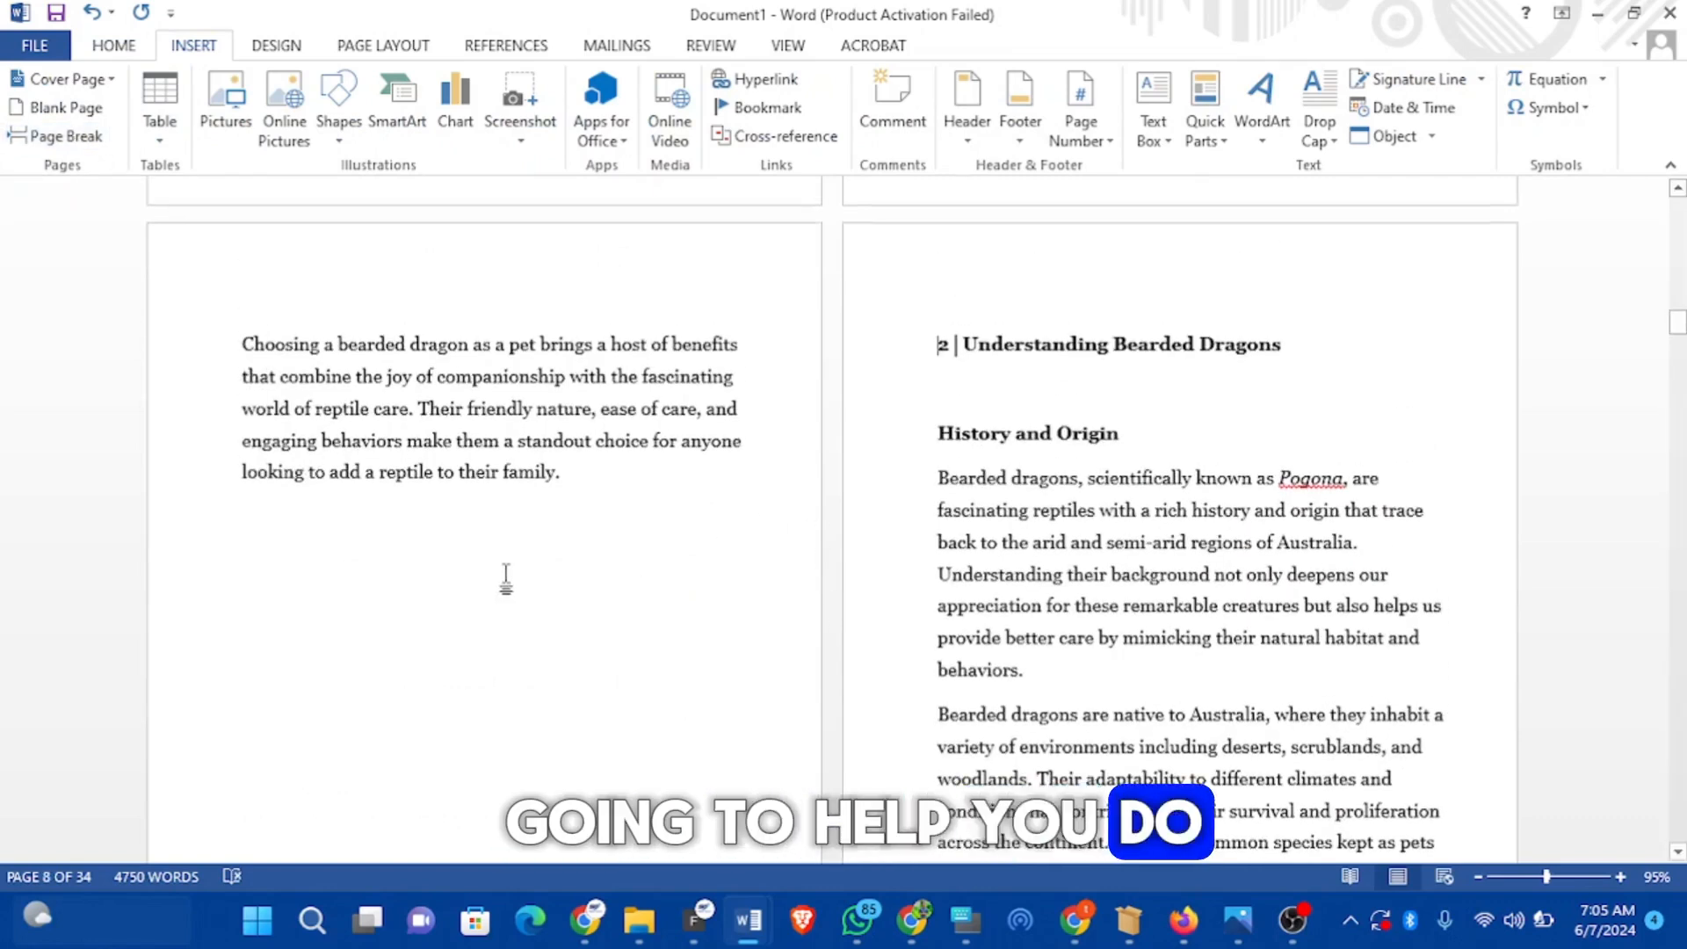
scroll(514, 582, down, 3)
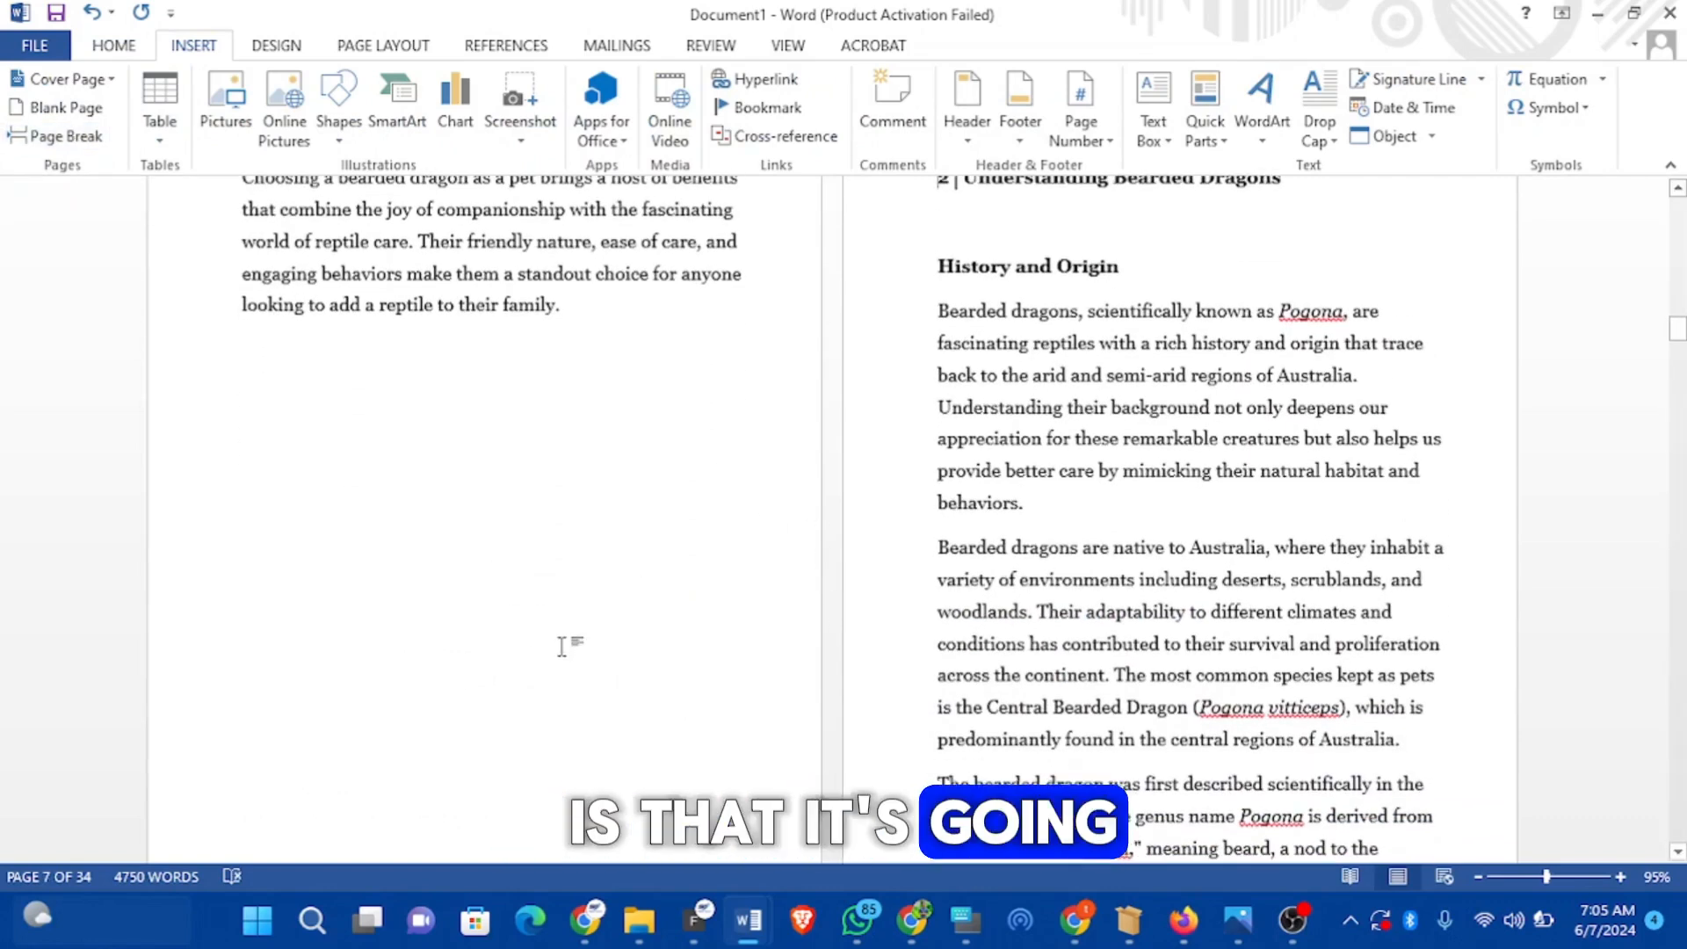
scroll(395, 750, up, 4)
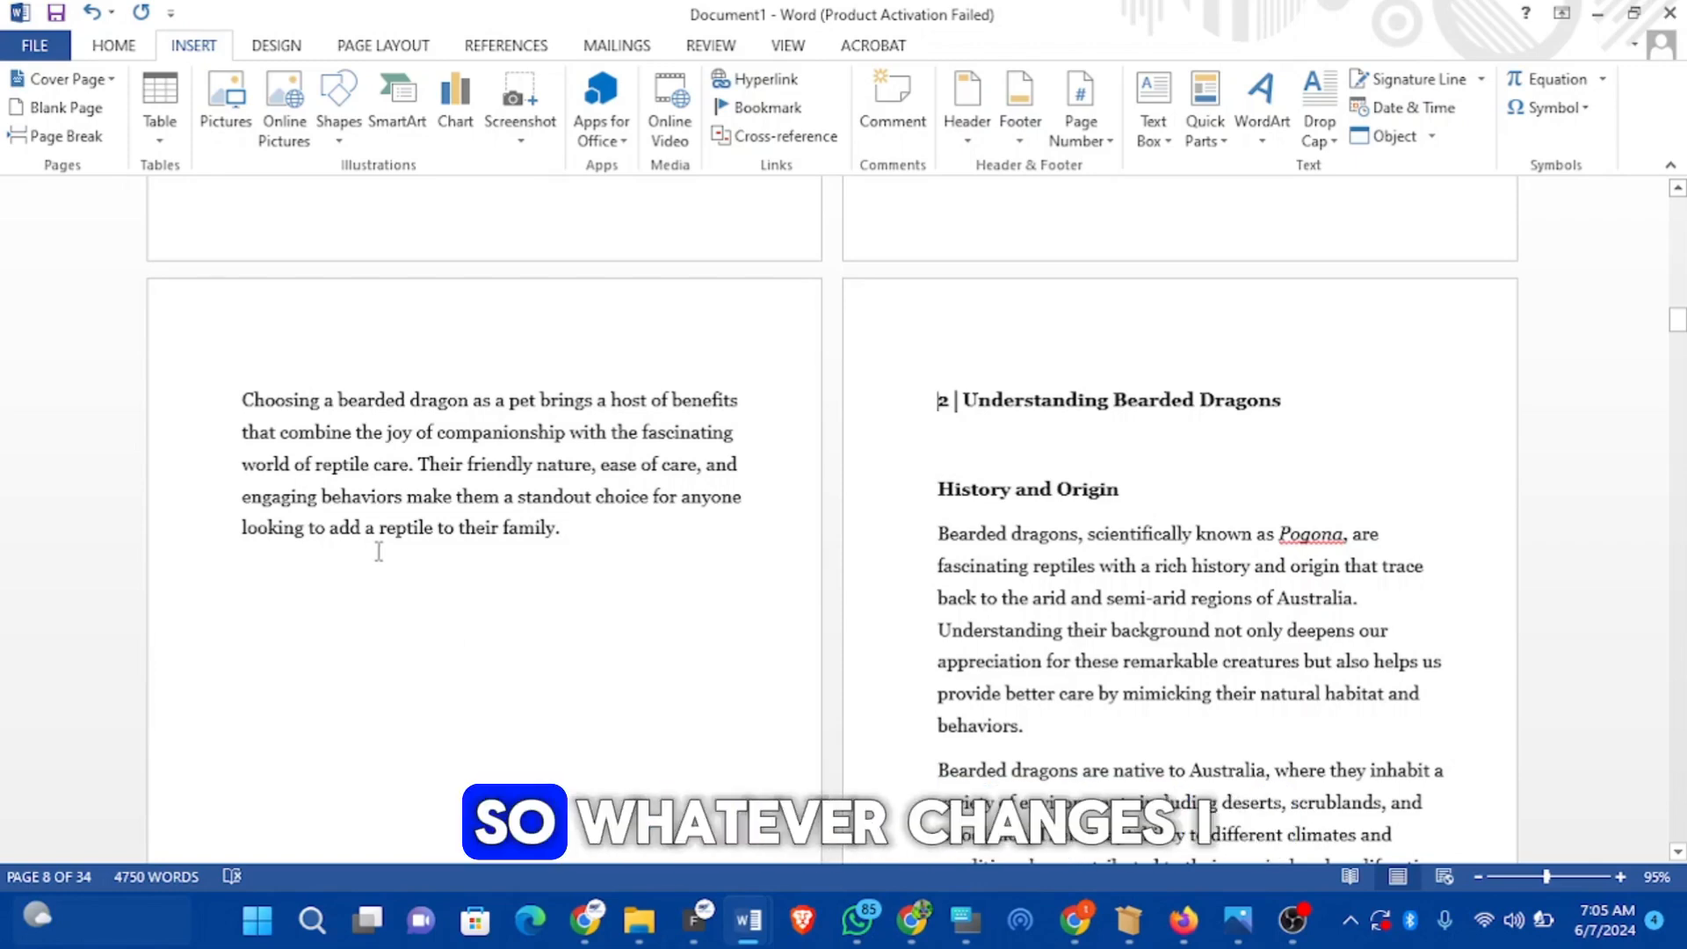
scroll(479, 466, up, 4)
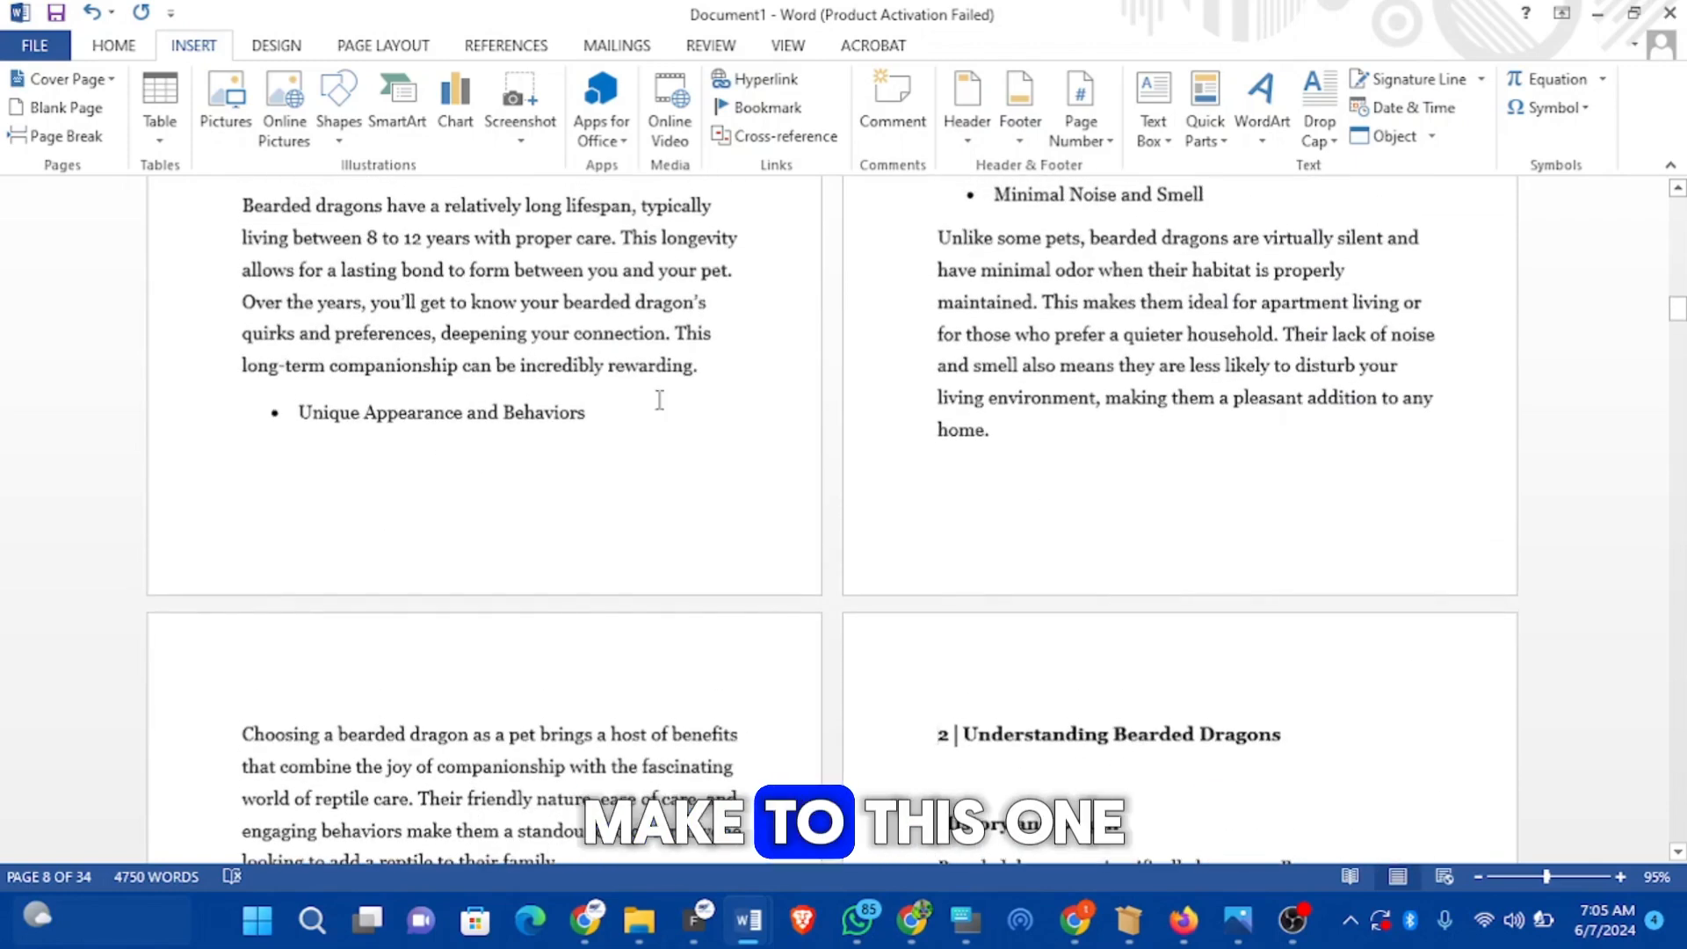
scroll(659, 396, down, 2)
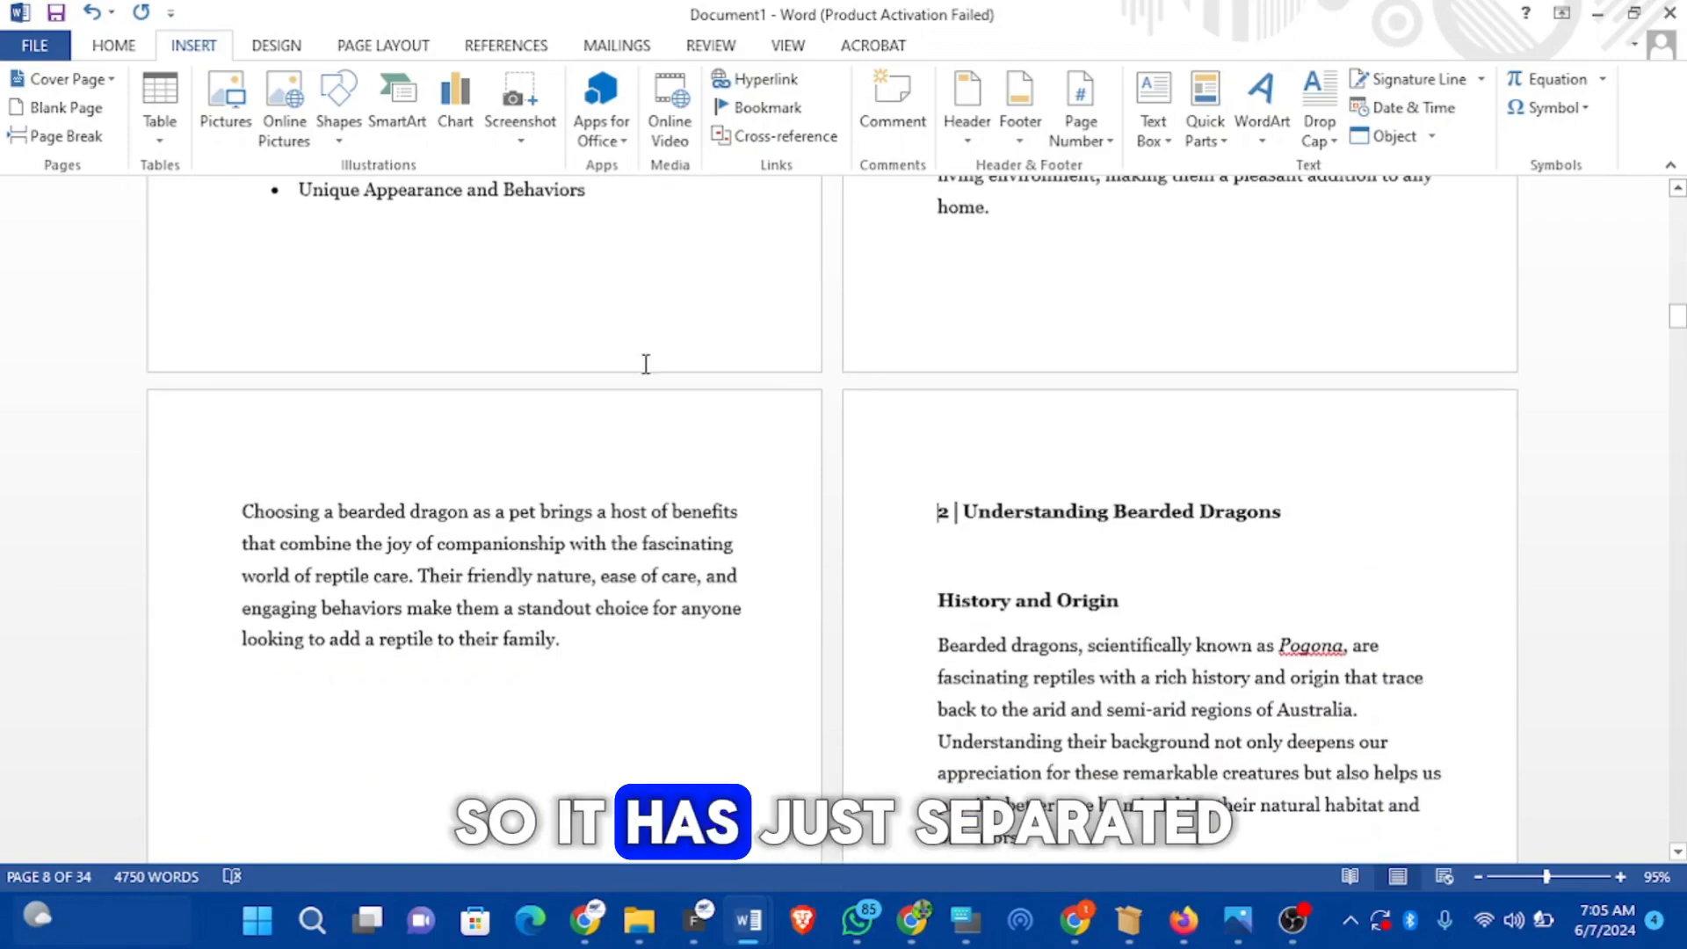
scroll(387, 308, up, 1)
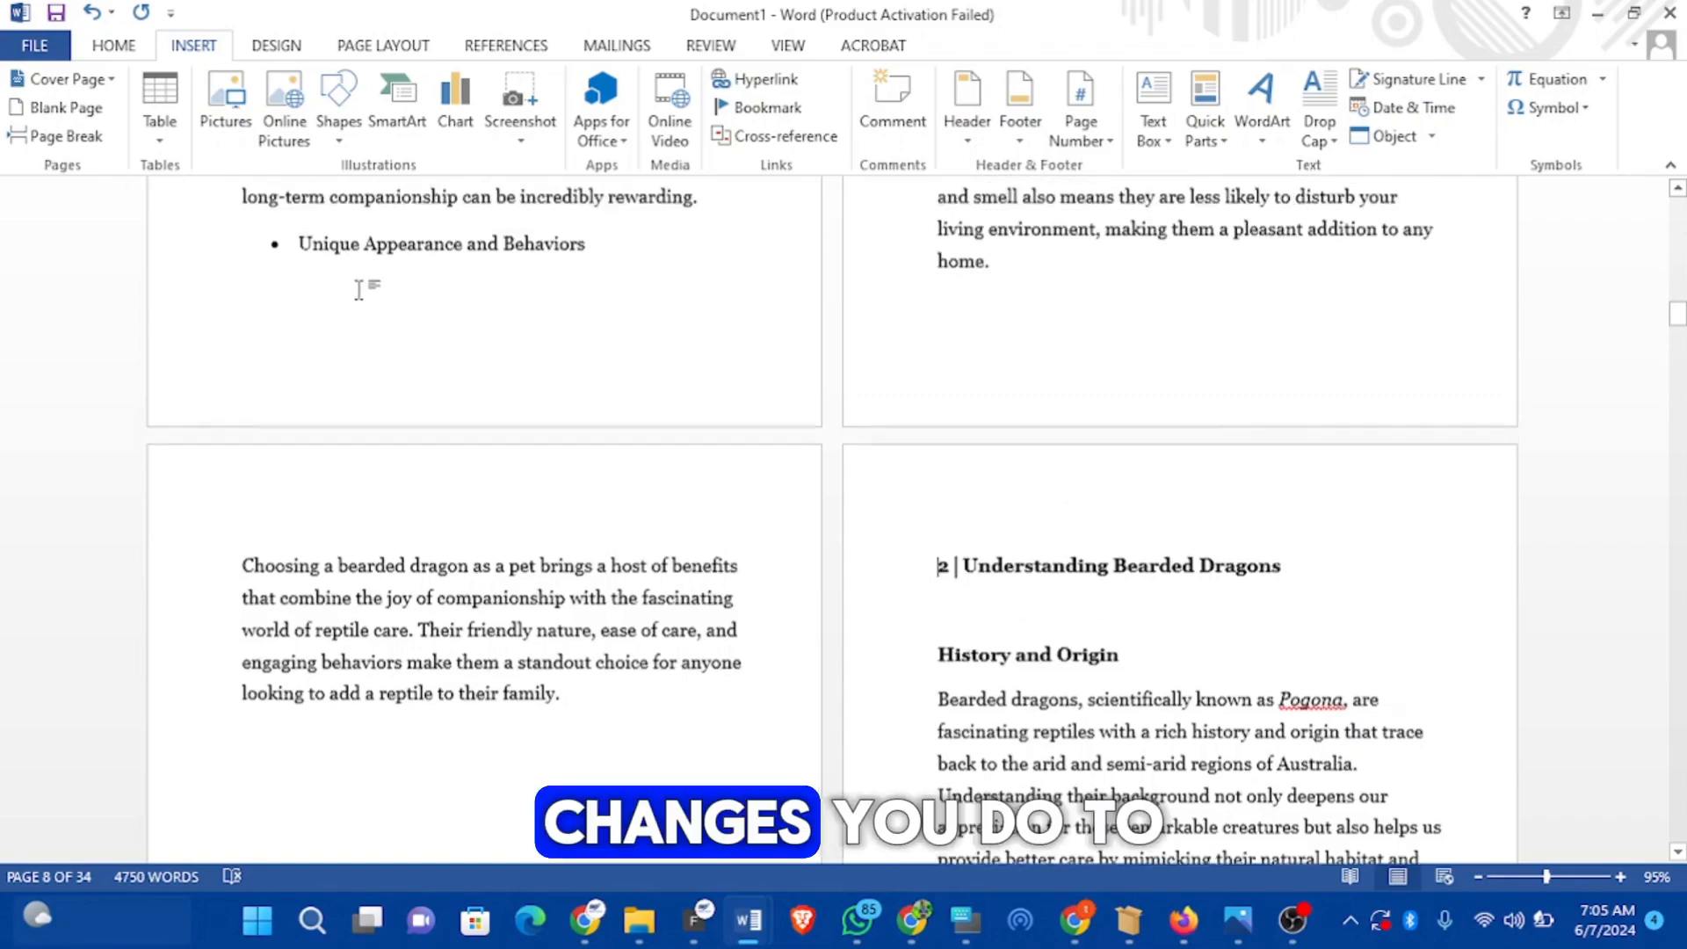
scroll(347, 312, up, 15)
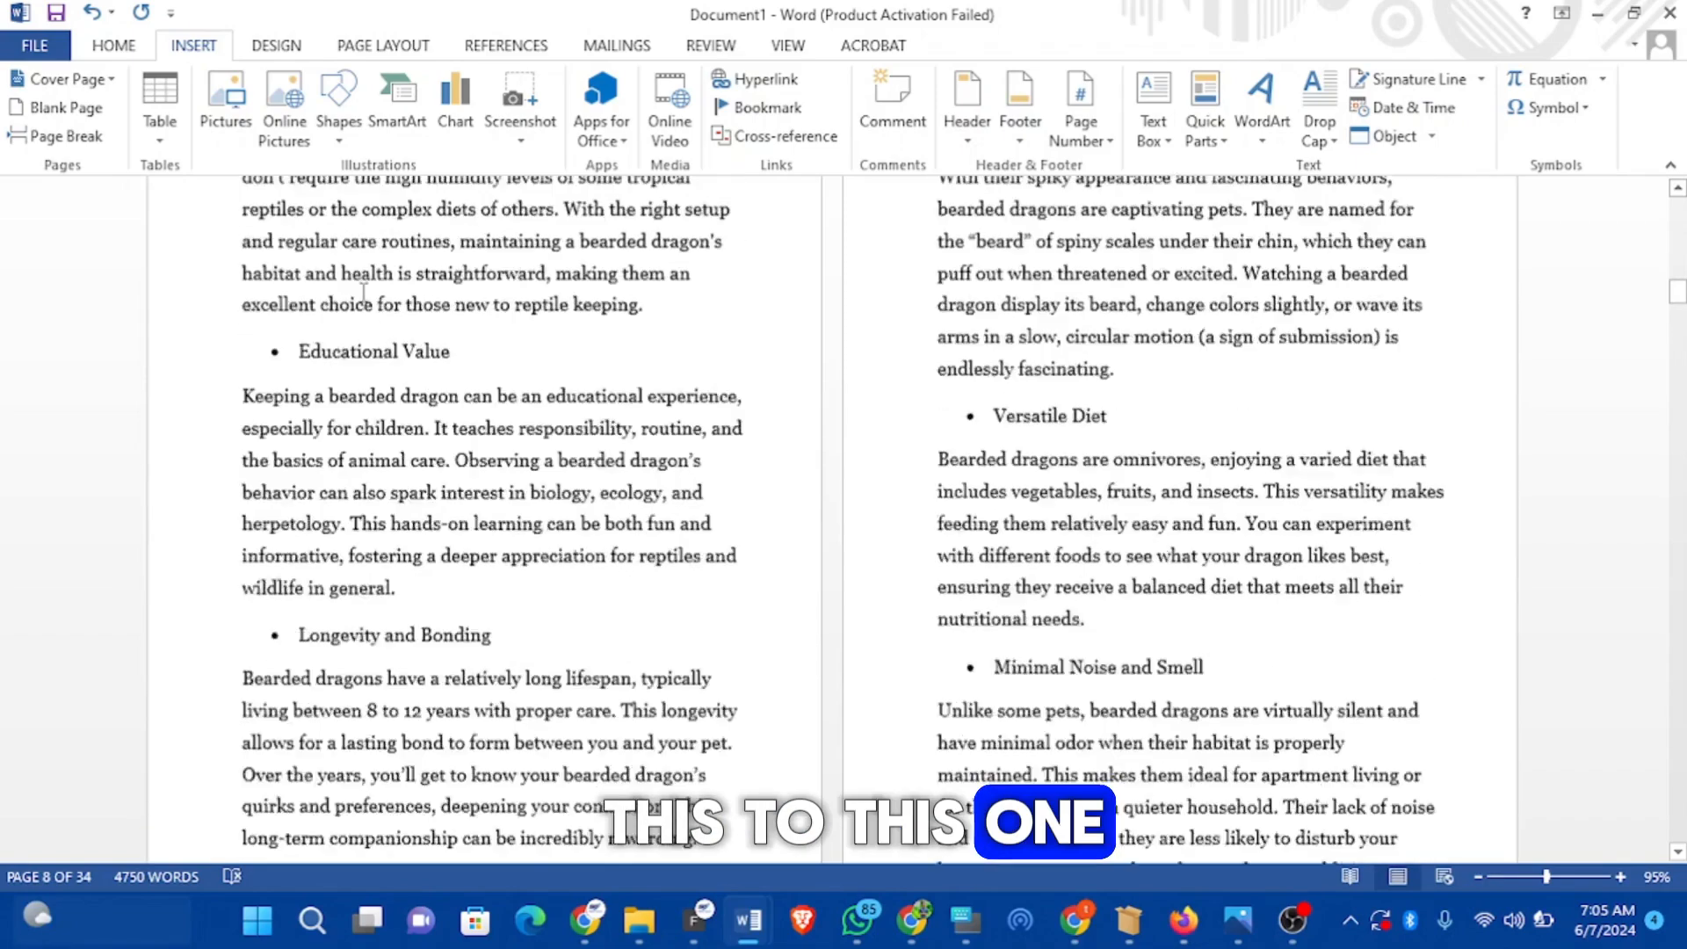
scroll(387, 285, down, 16)
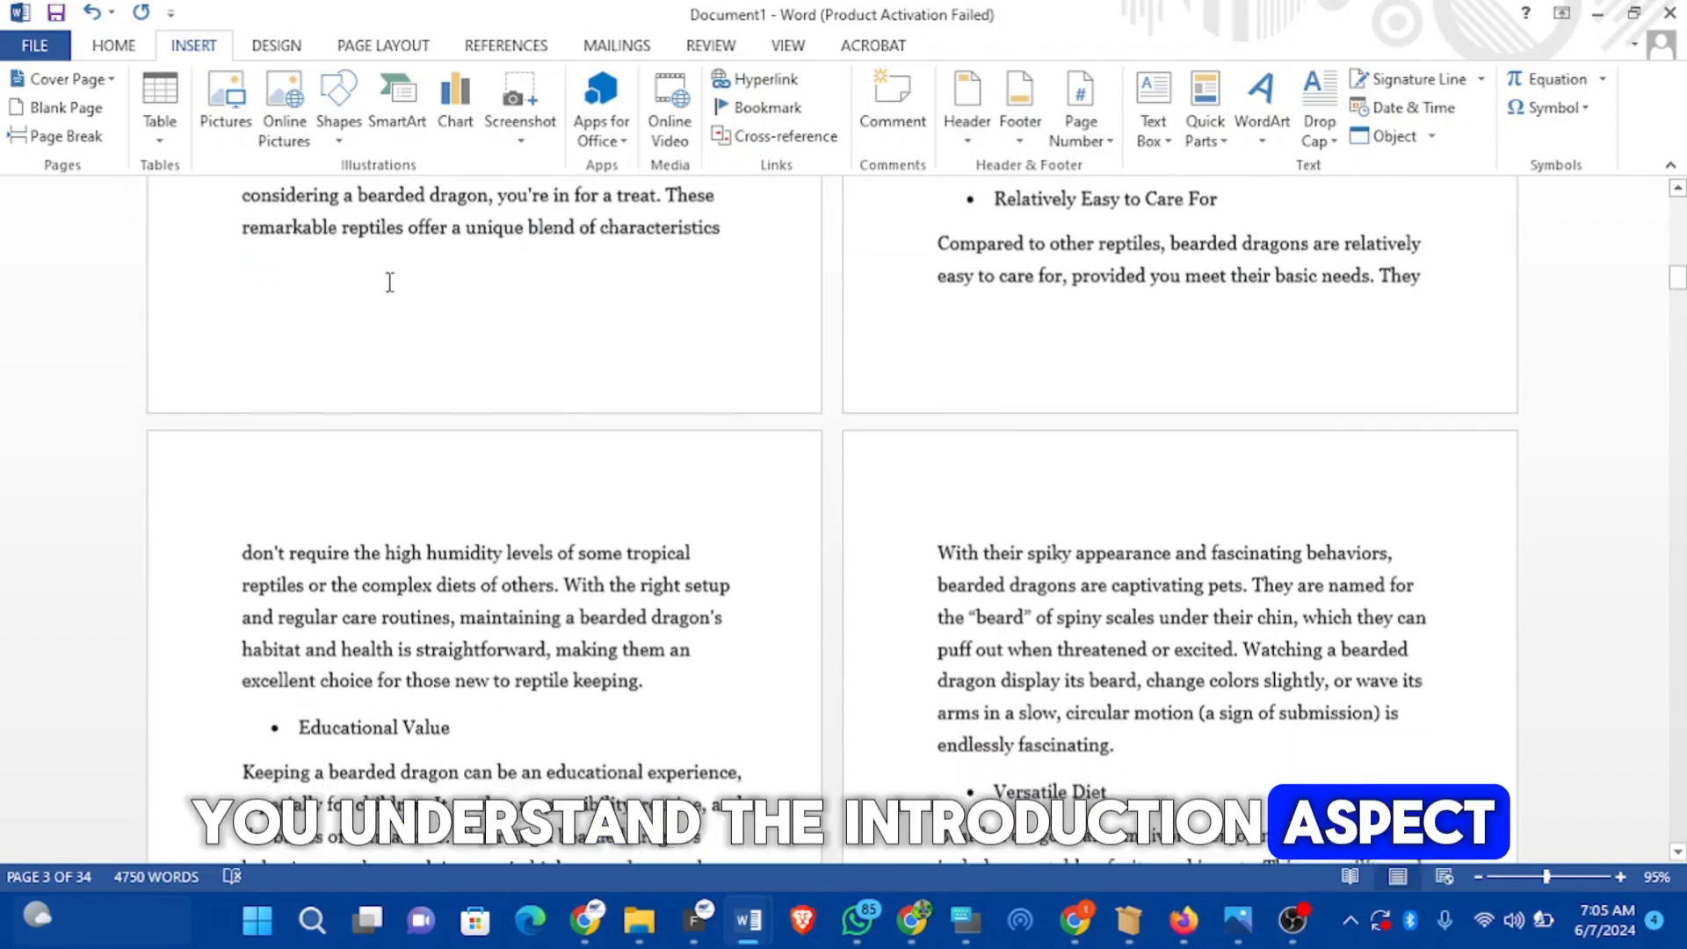
scroll(416, 292, down, 7)
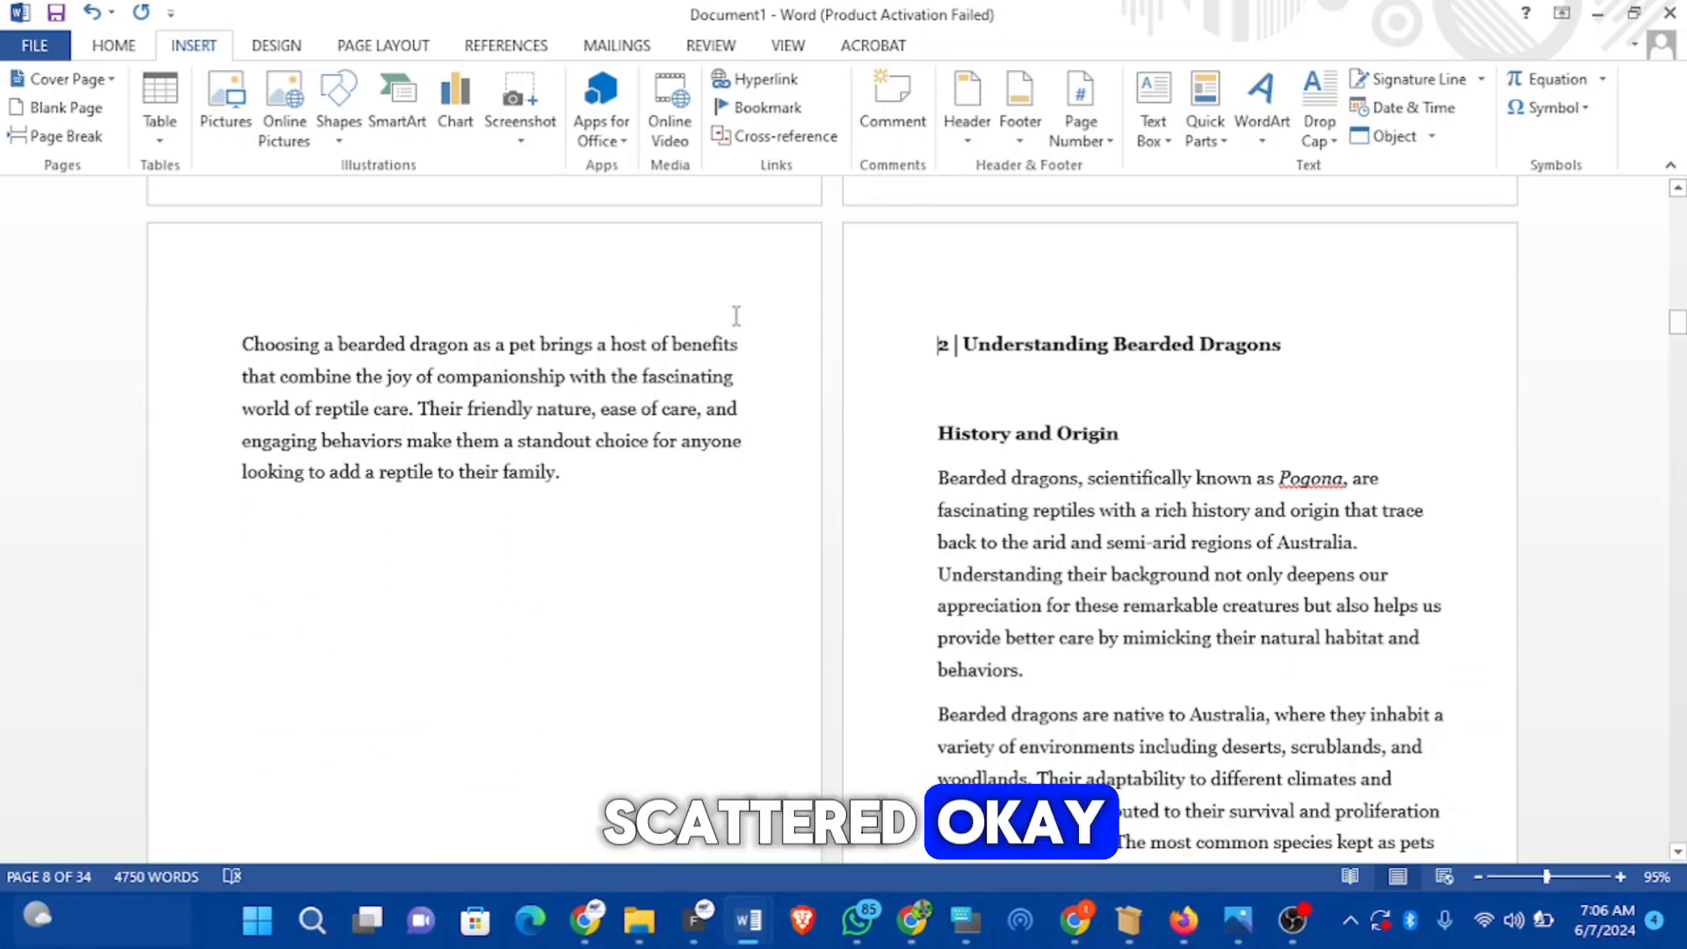
Step: Apply the Heading 1 style to the chapter title "2 | Understanding Bearded Dragons"
drag(1281, 346, 944, 356)
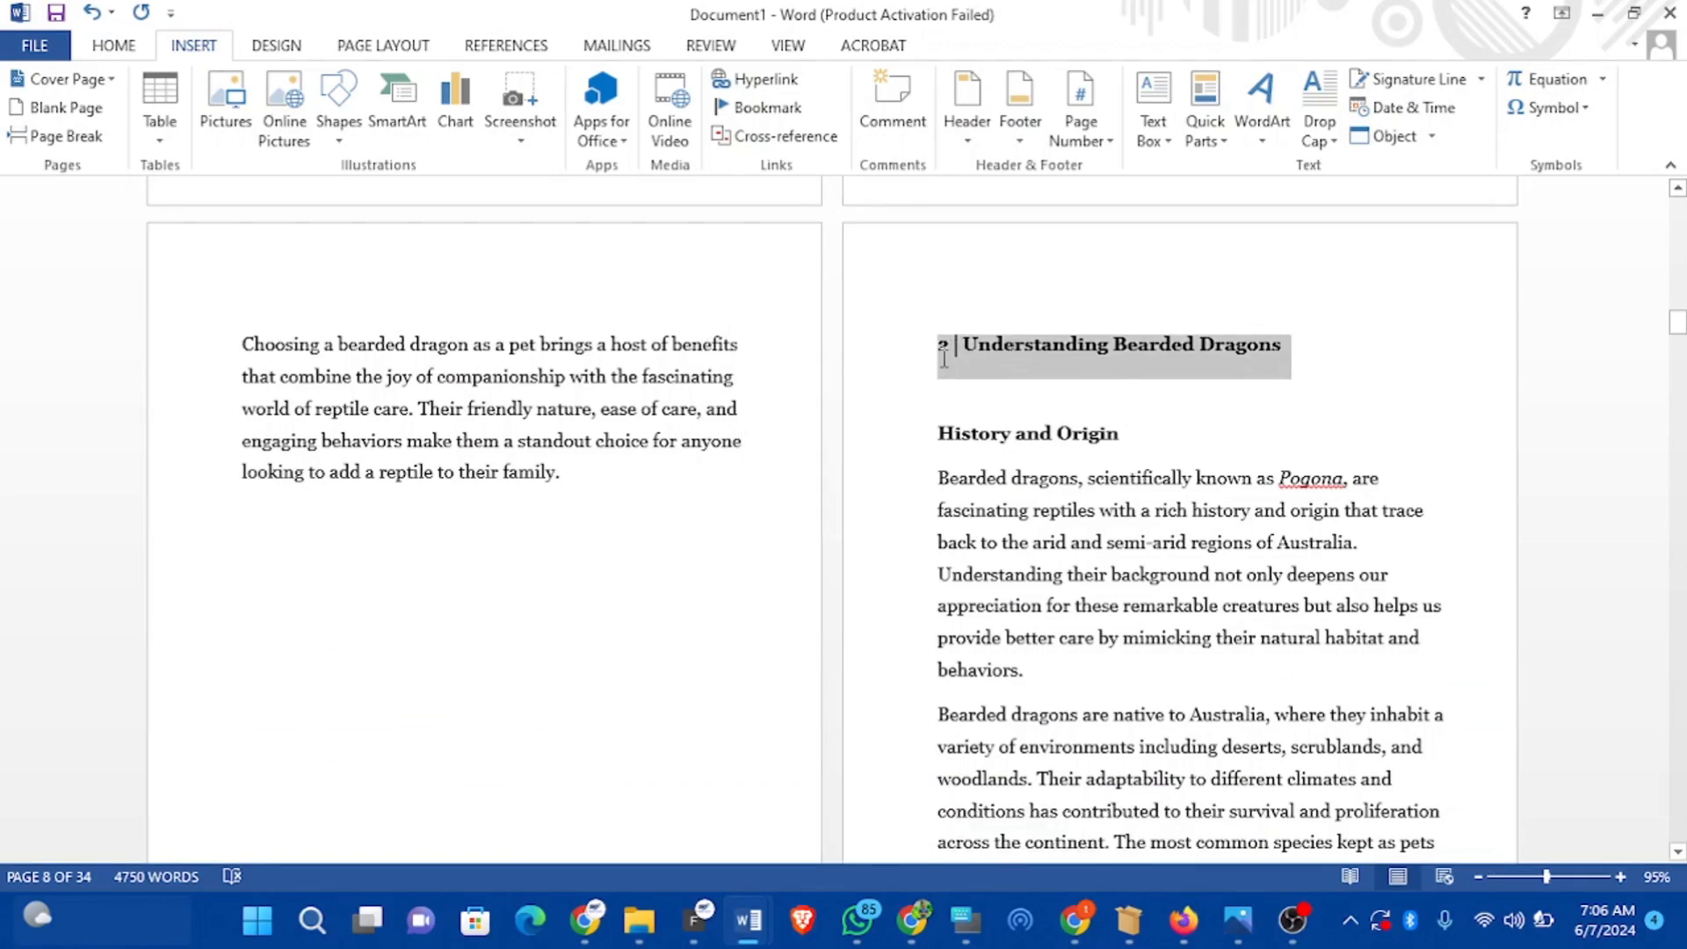
click(111, 47)
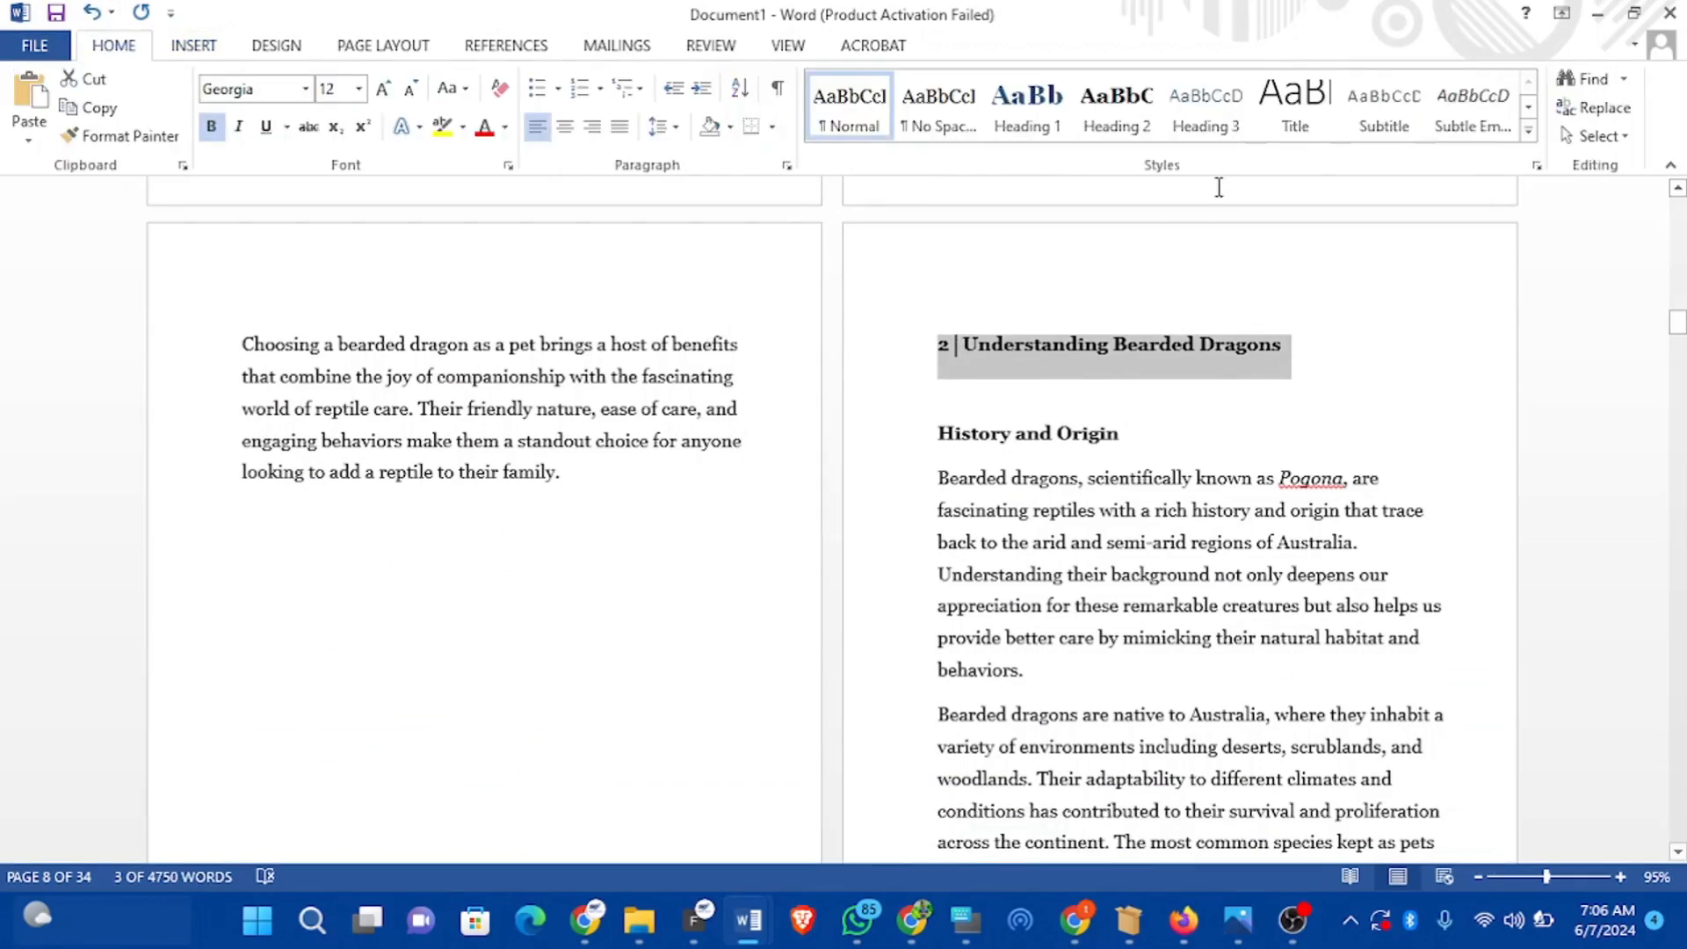
click(1046, 141)
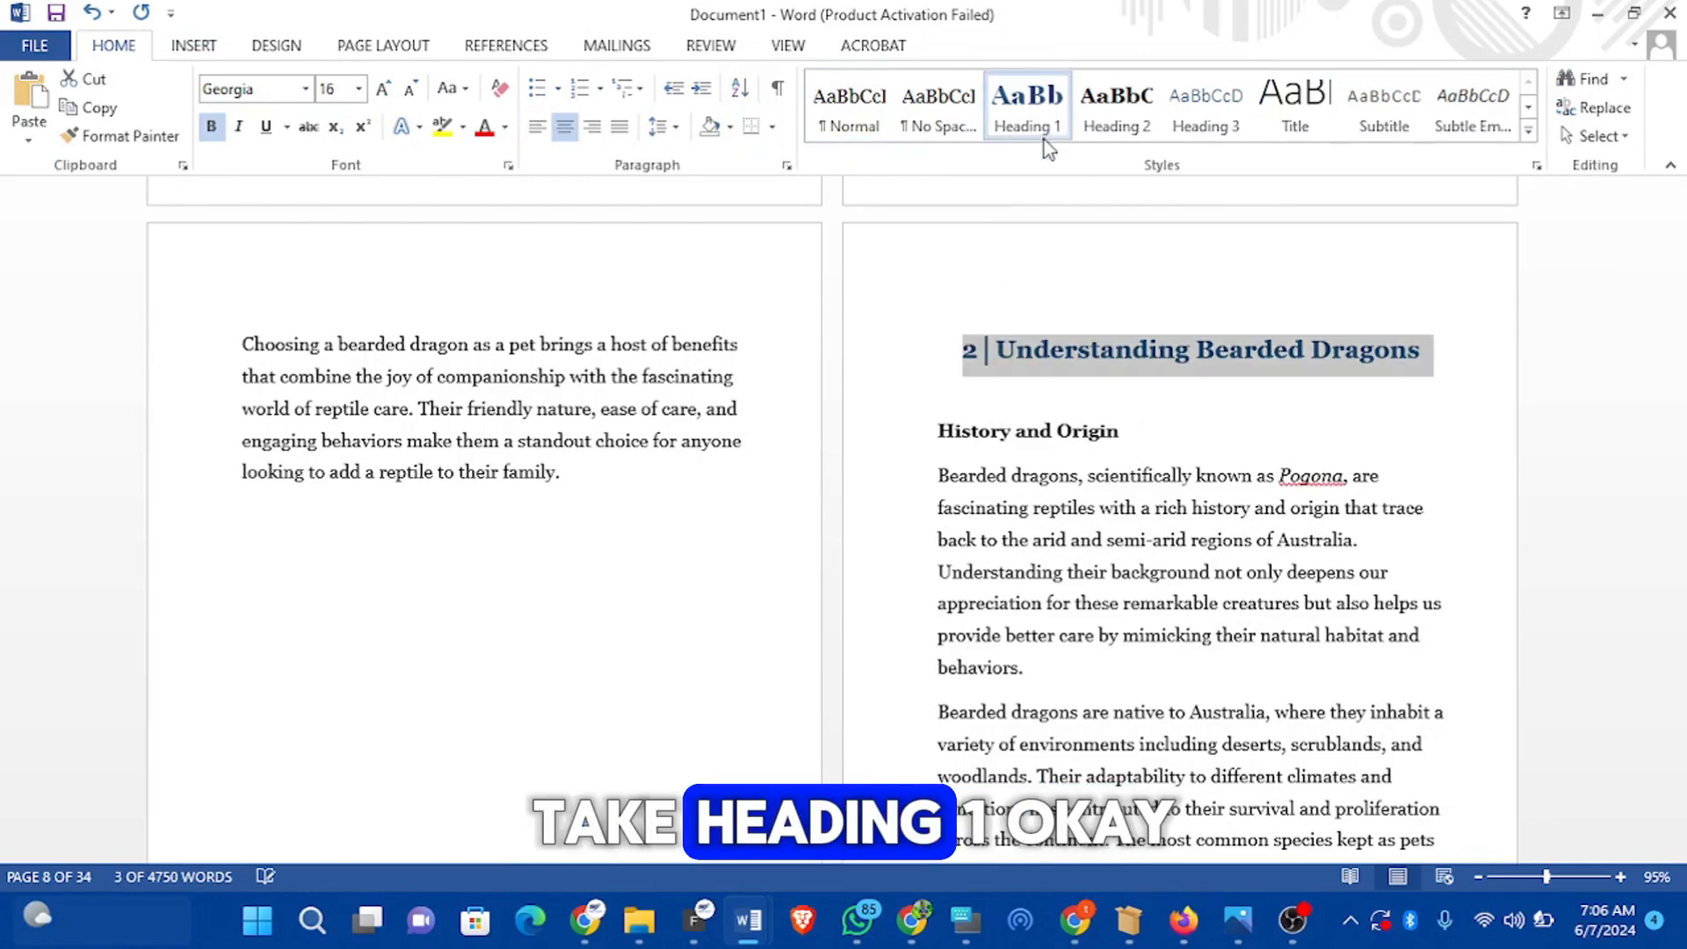
click(1175, 394)
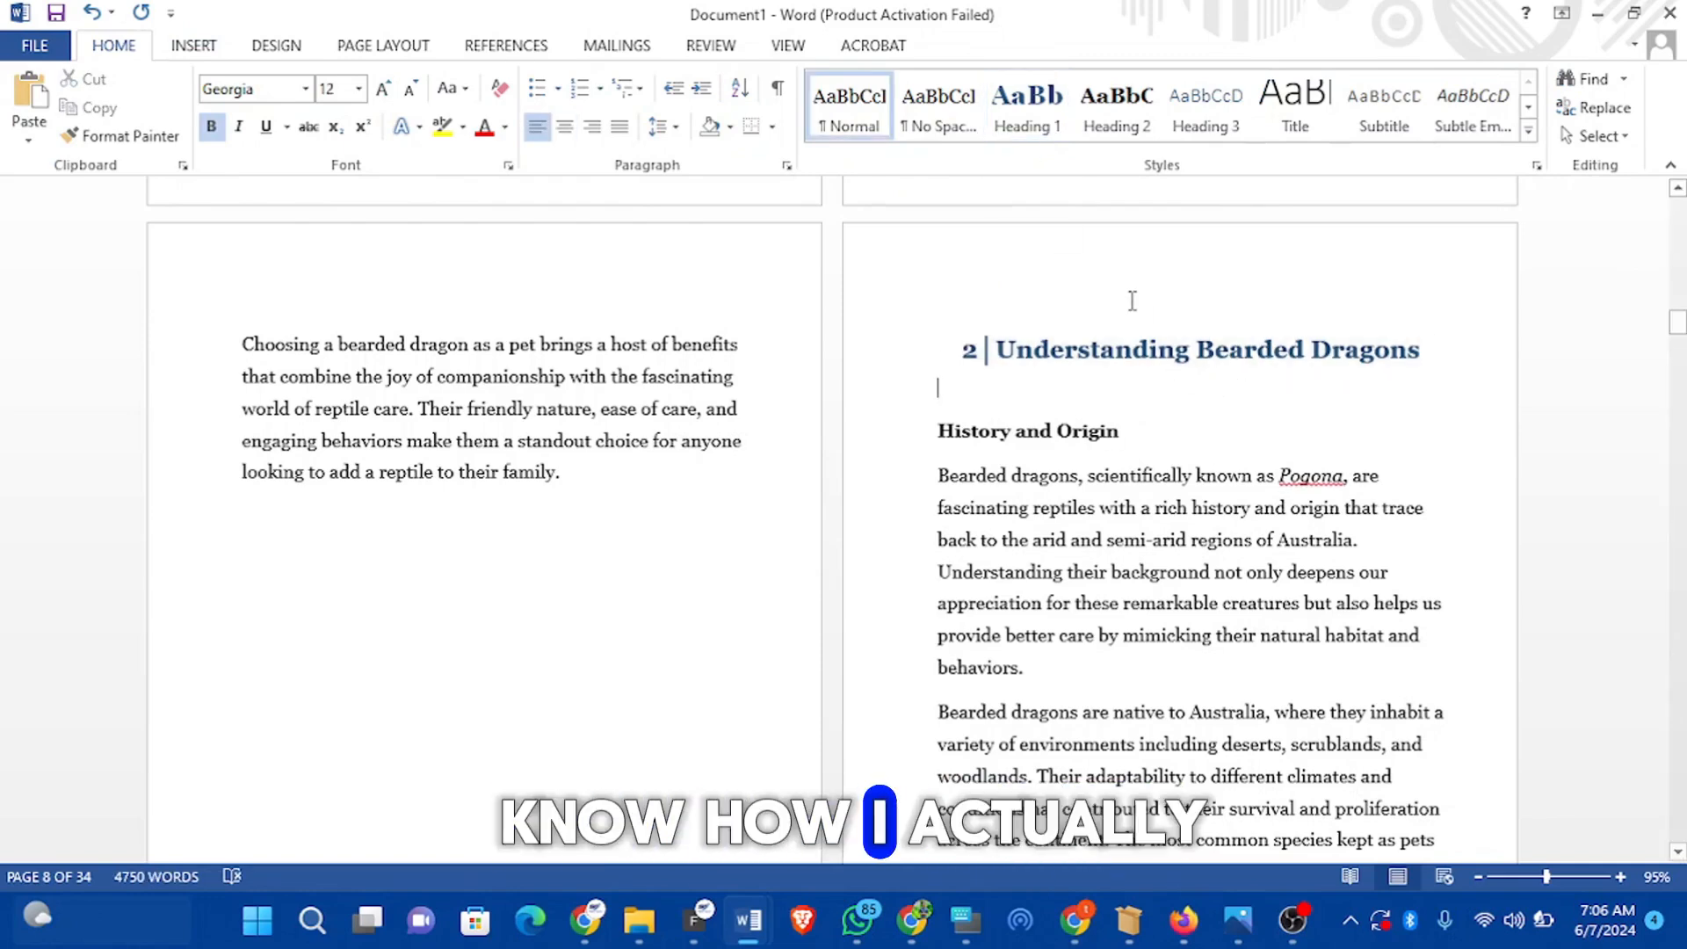
Step: Apply the Heading 2 style to the subheading "History and Origin" in chapter 2
scroll(1130, 303, down, 1)
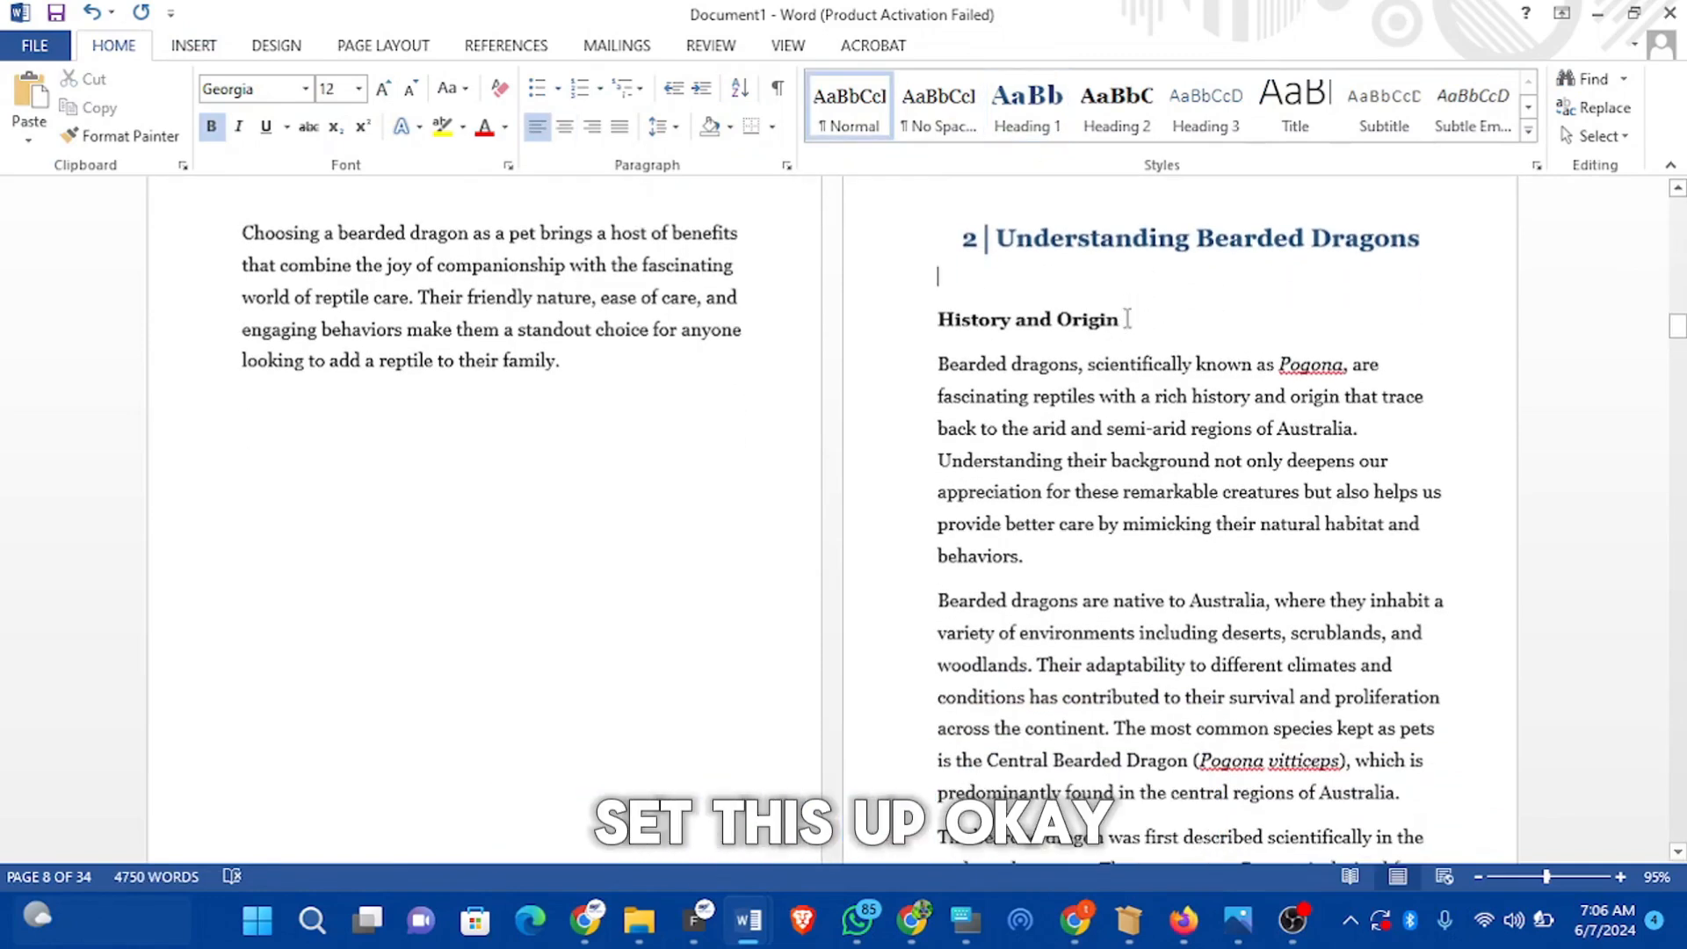
drag(1125, 334, 909, 331)
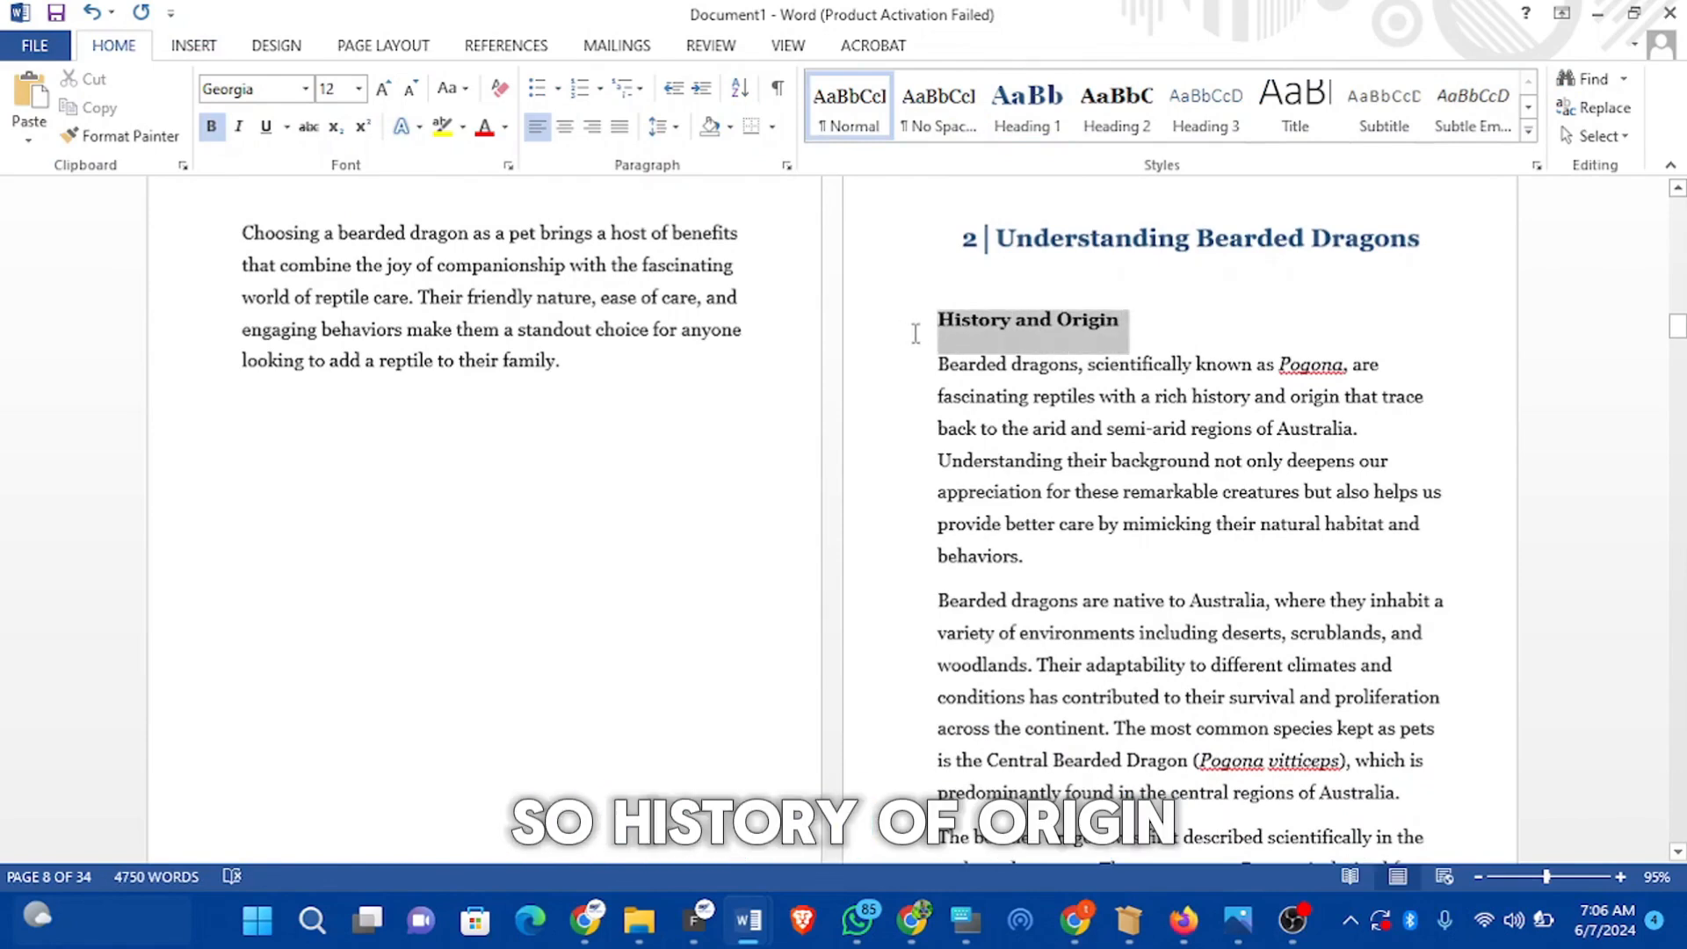
click(1134, 132)
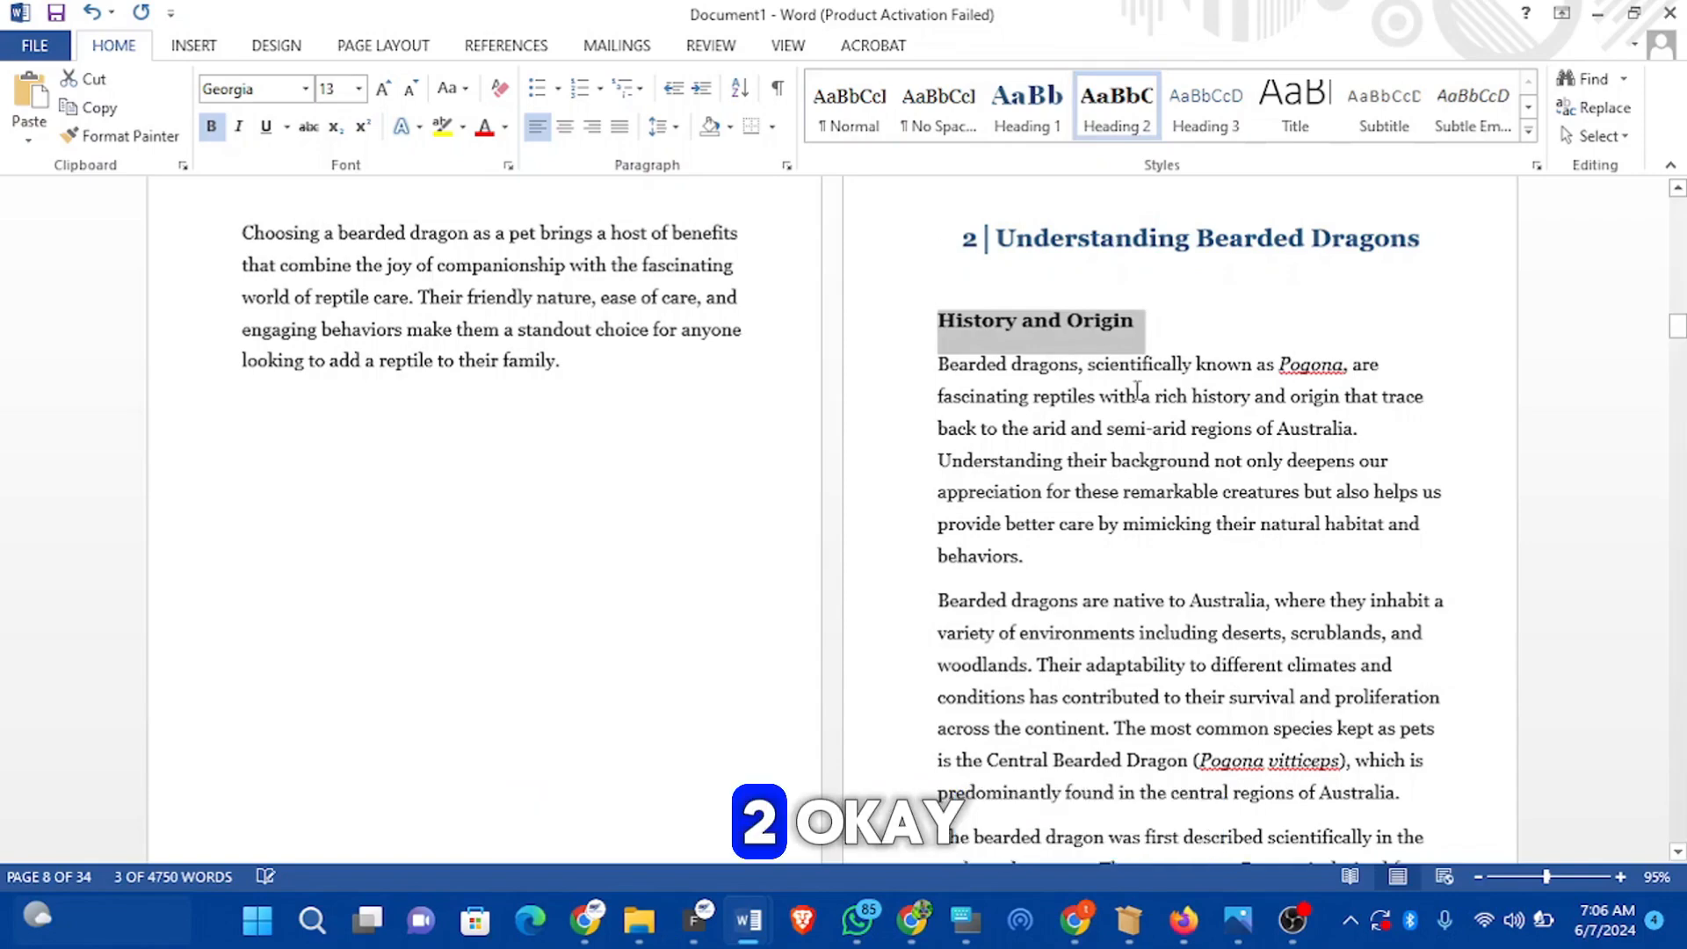
click(1171, 343)
Step: Look through the following pages of chapter 2 for further subheadings that need a heading style
scroll(1160, 346, down, 6)
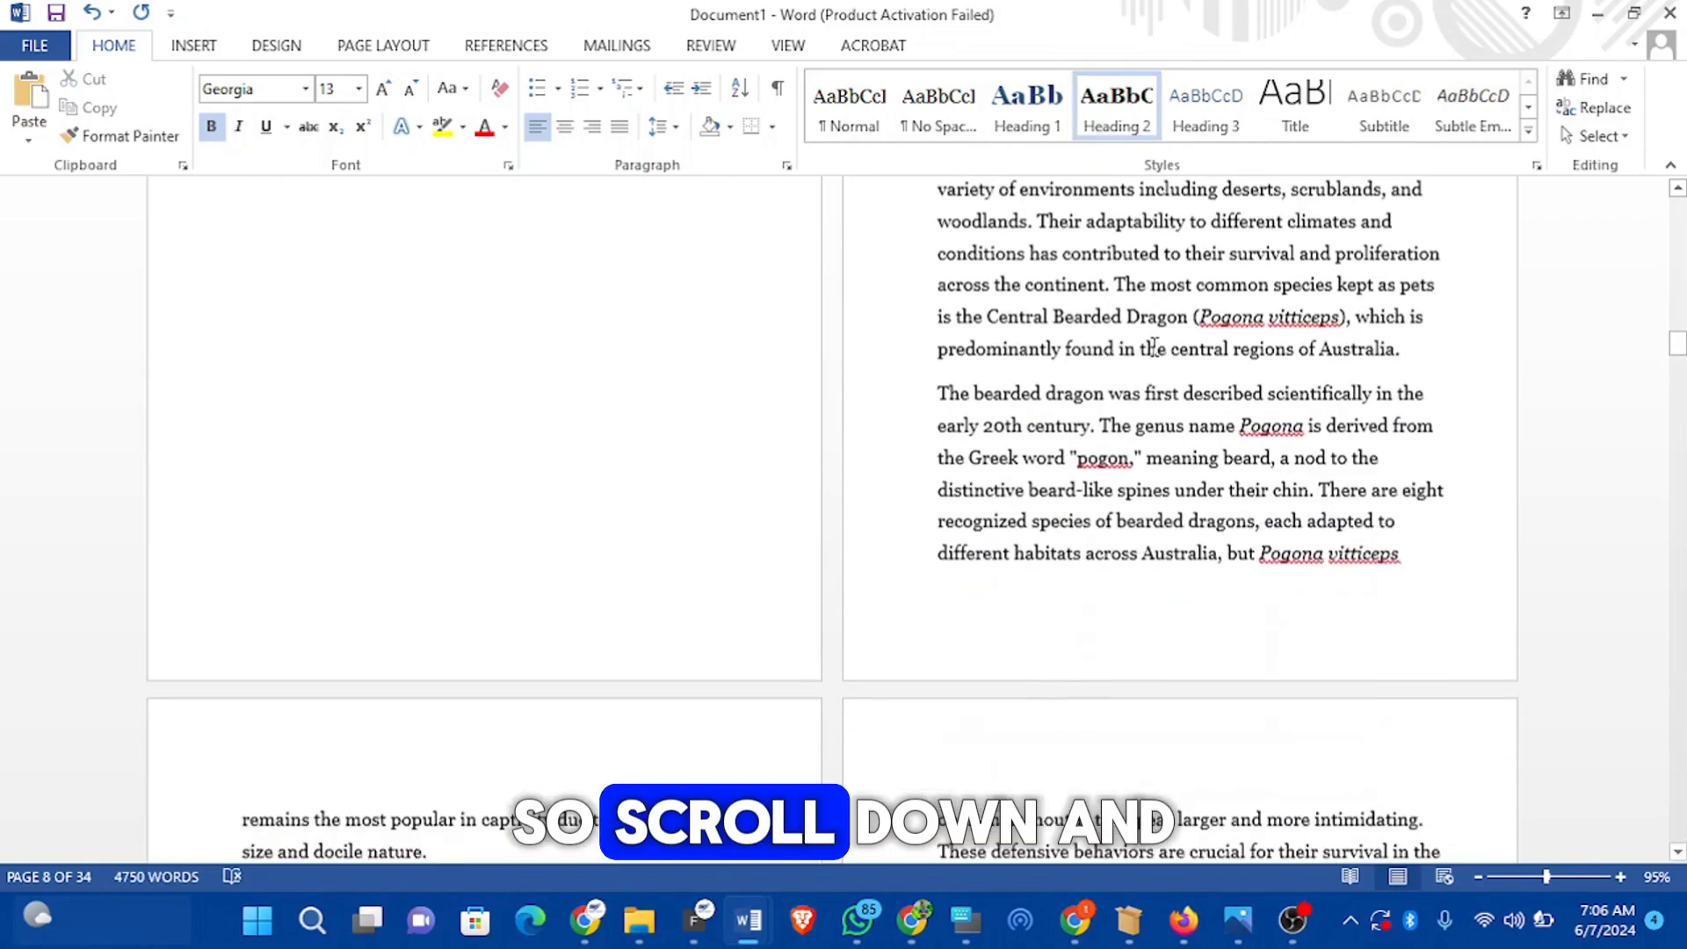
scroll(1154, 350, down, 3)
scroll(1156, 355, up, 5)
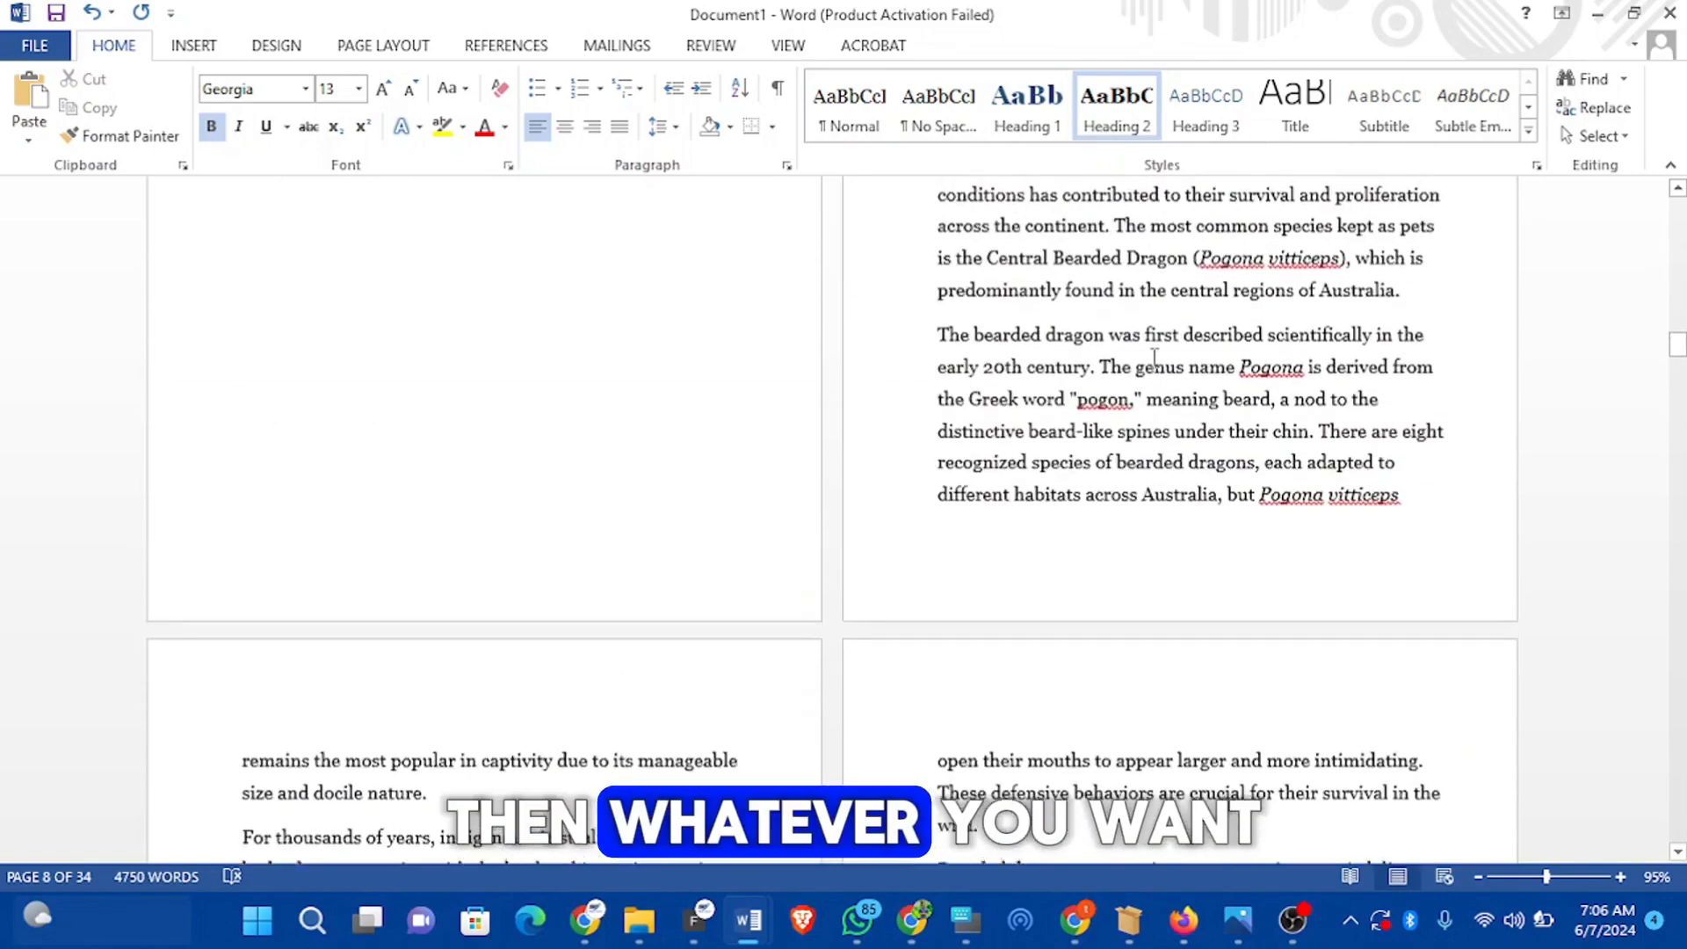
scroll(1154, 356, up, 1)
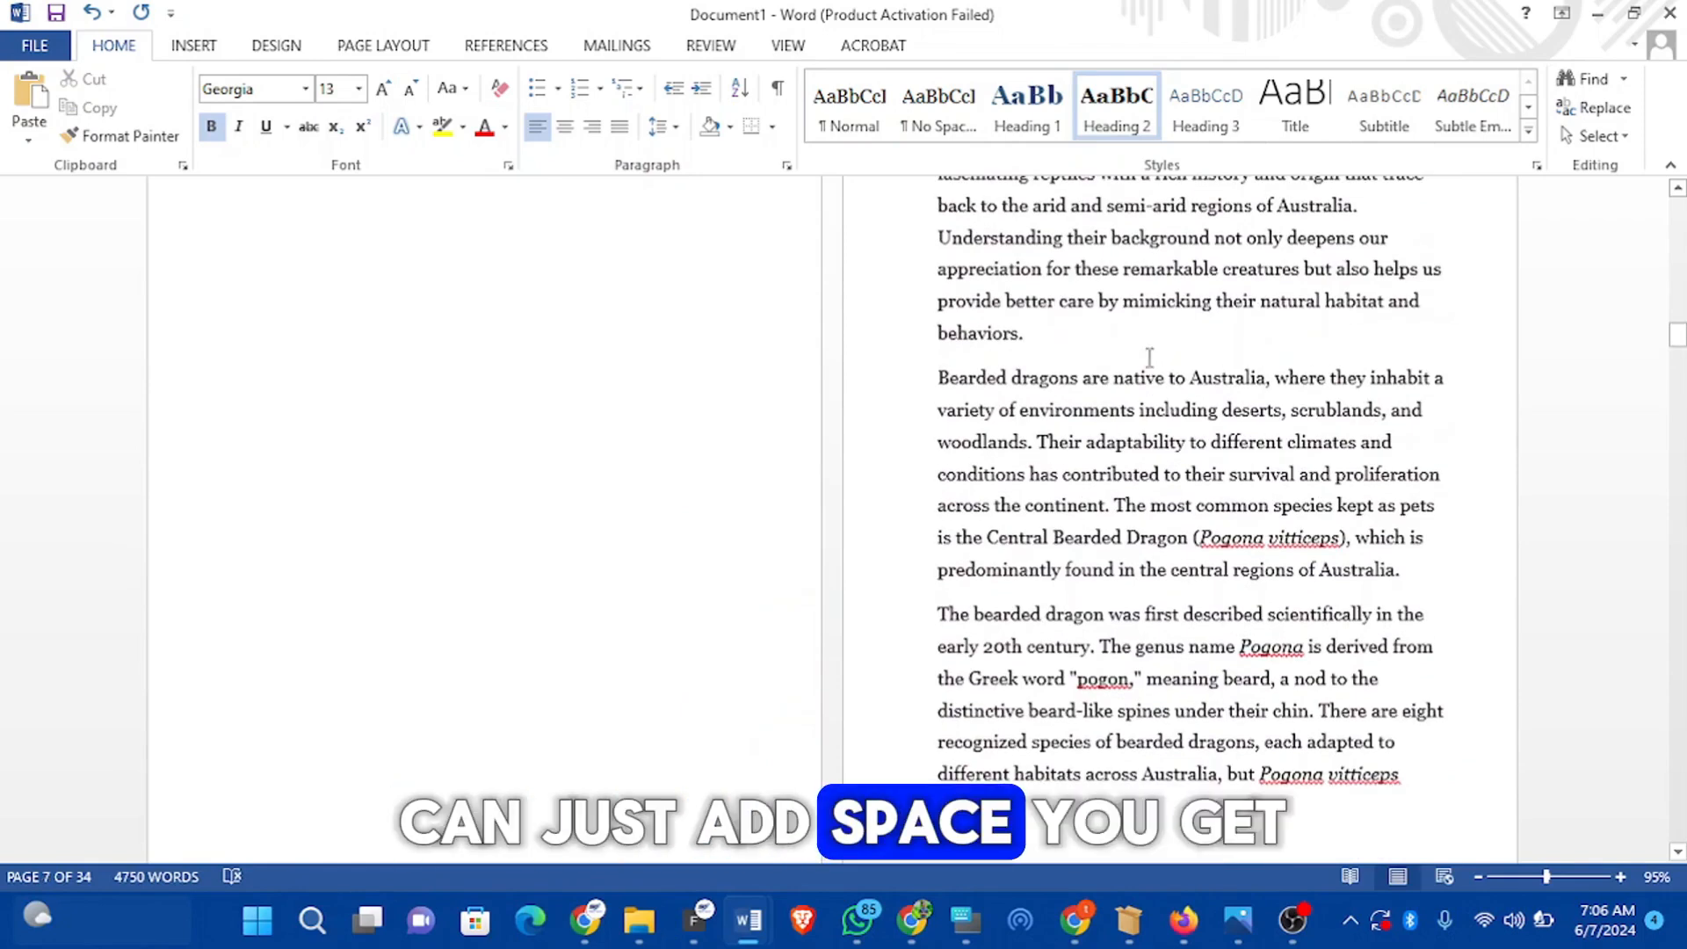
scroll(1112, 378, down, 8)
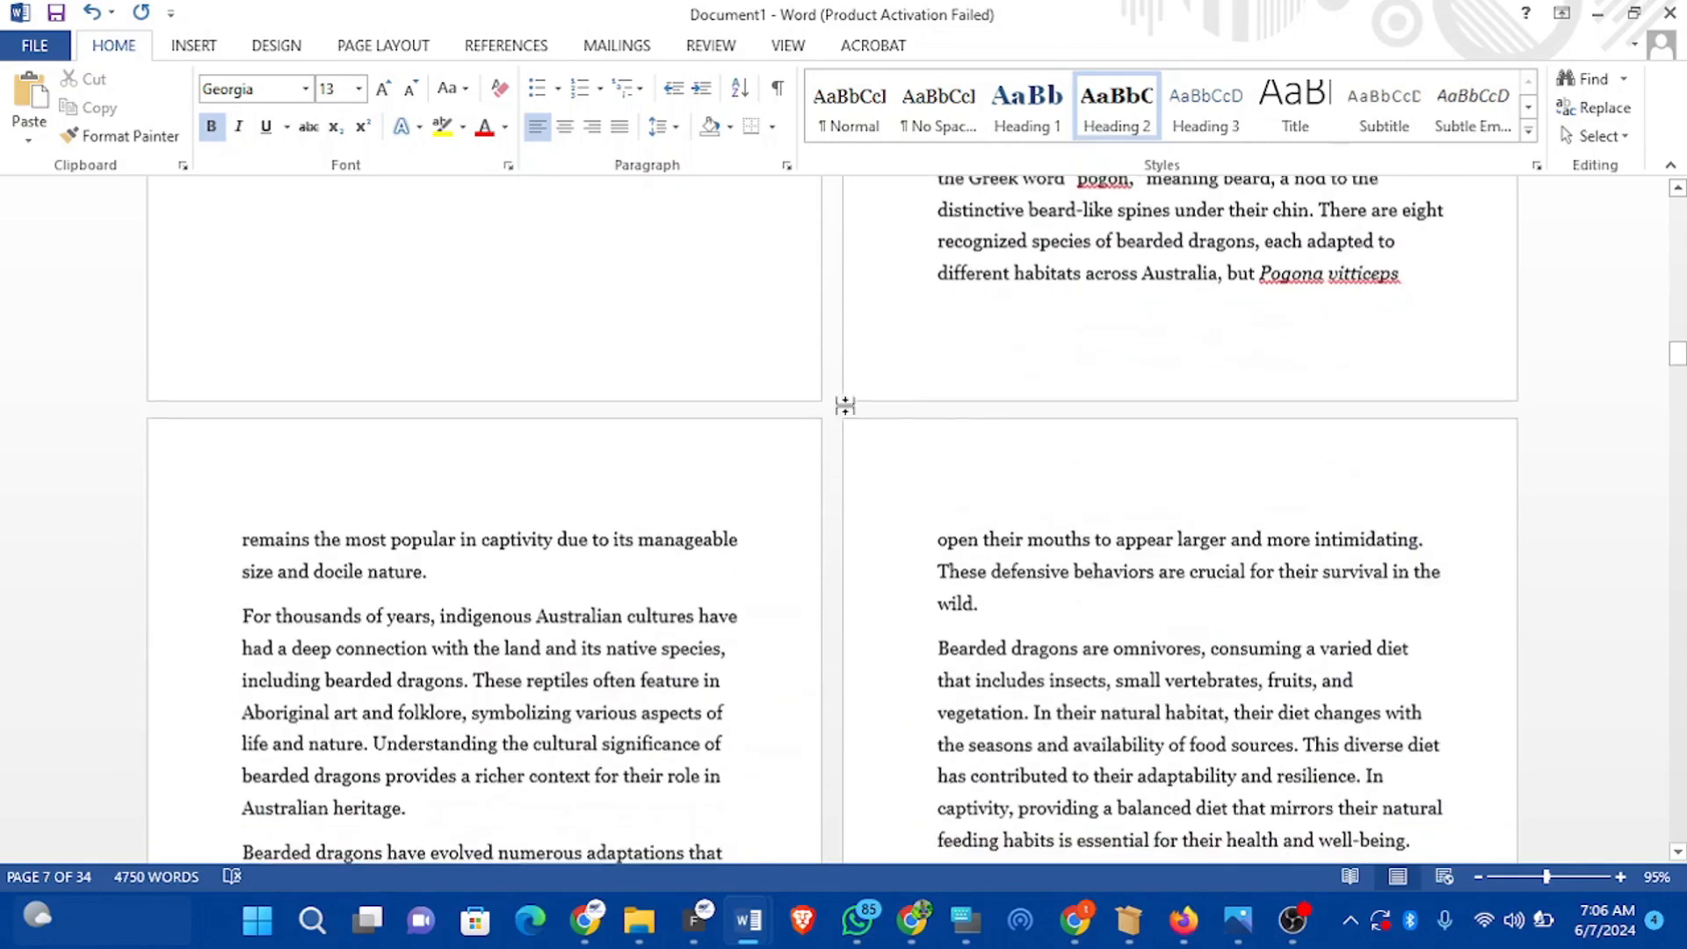
scroll(693, 450, down, 4)
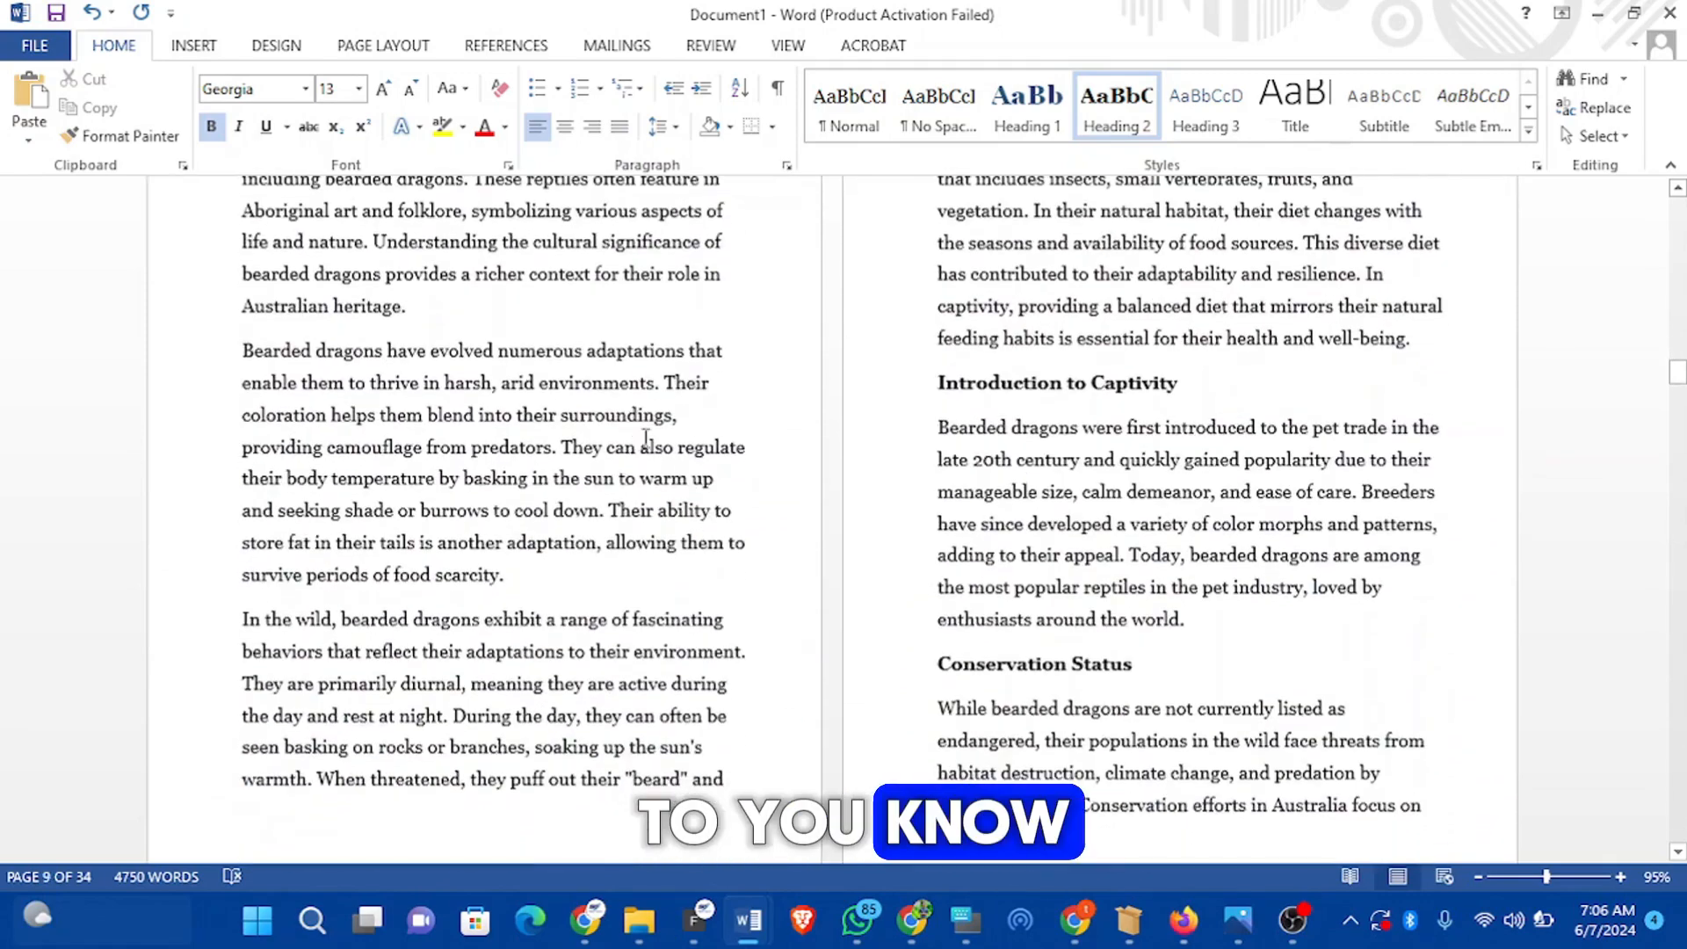
scroll(1002, 399, down, 3)
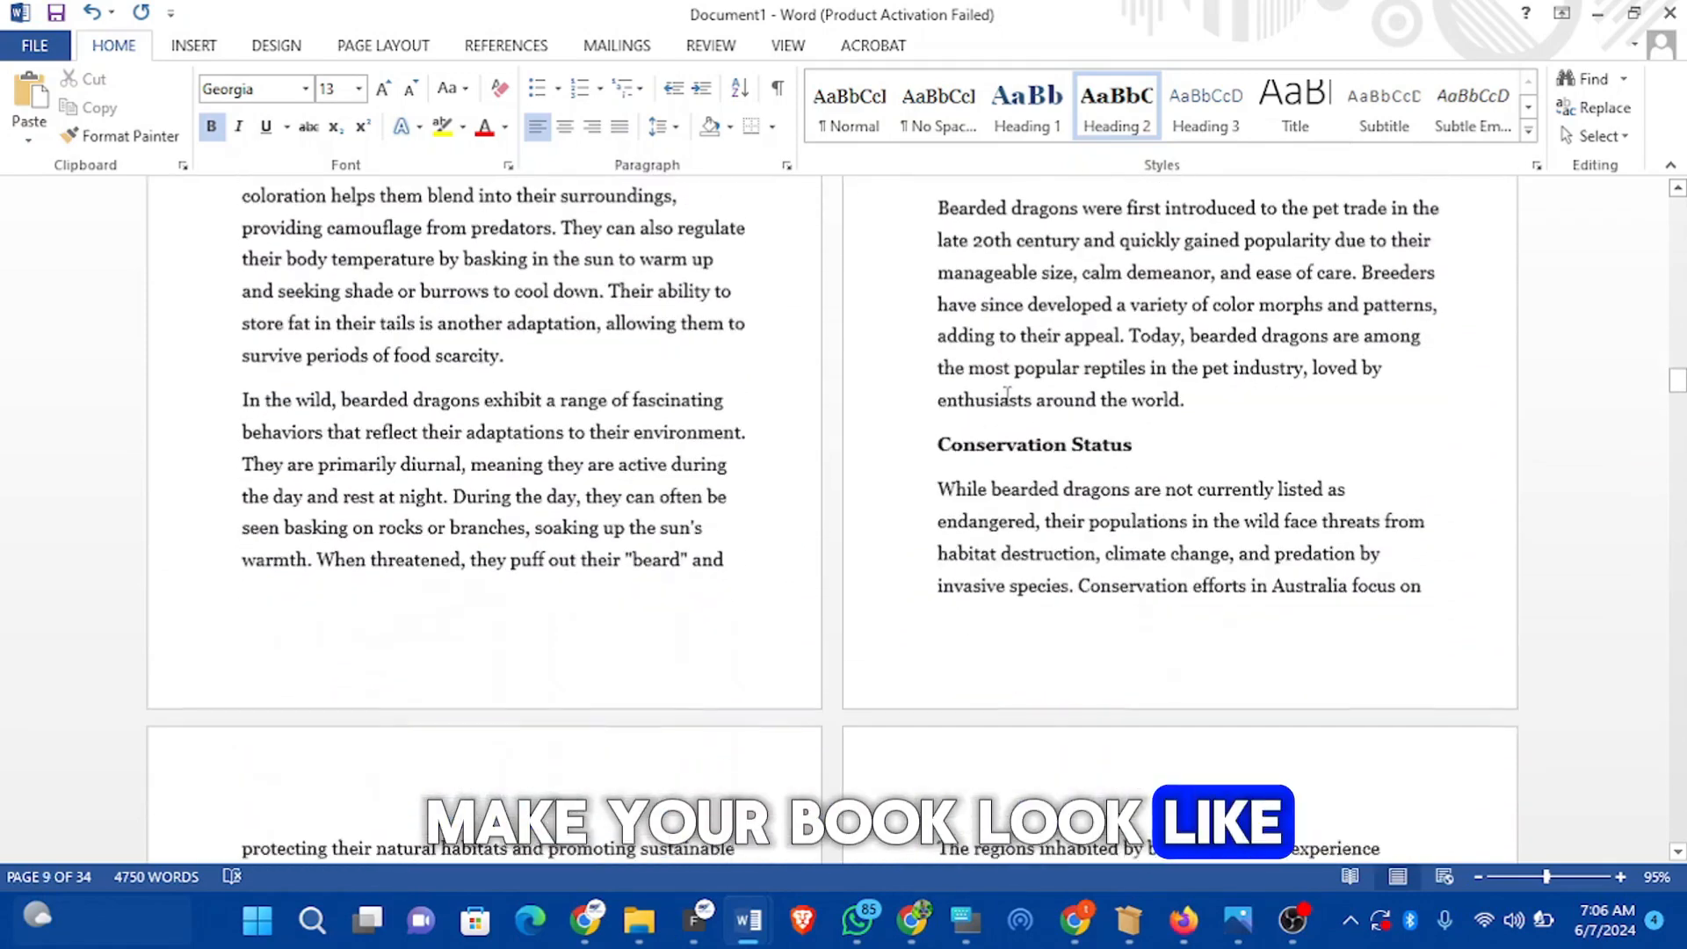
scroll(1009, 397, up, 3)
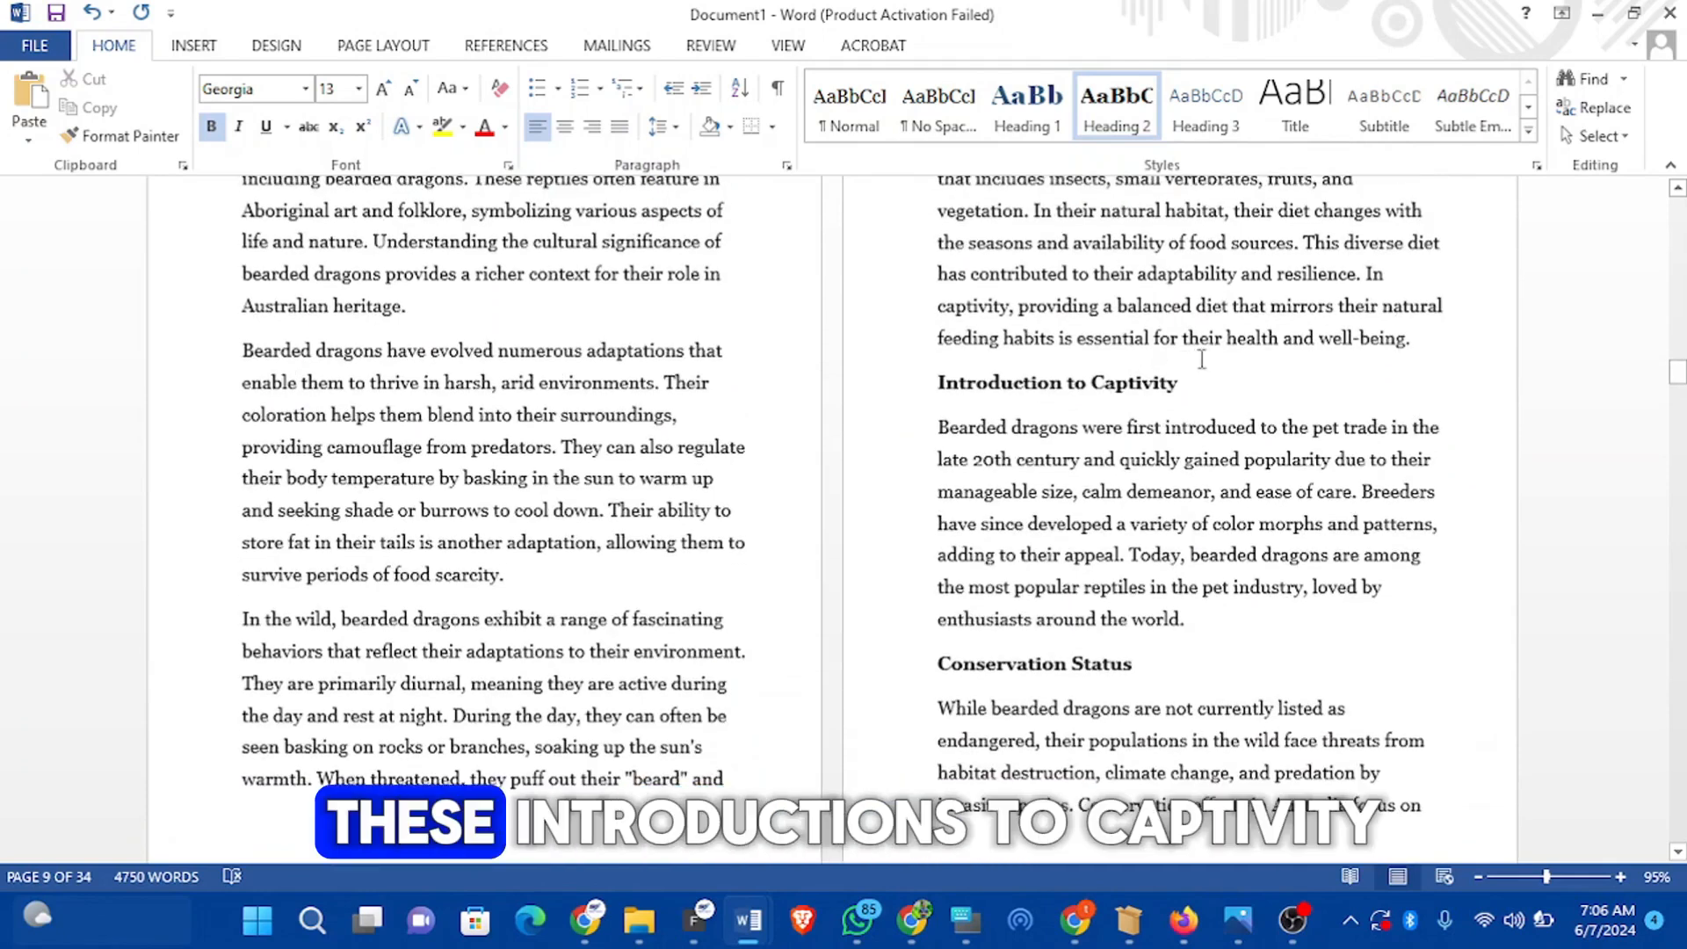
Step: Modify the Heading 3 style to bold black Georgia with paragraph spacing of 8 pt before and 6 pt after
drag(1139, 406, 953, 413)
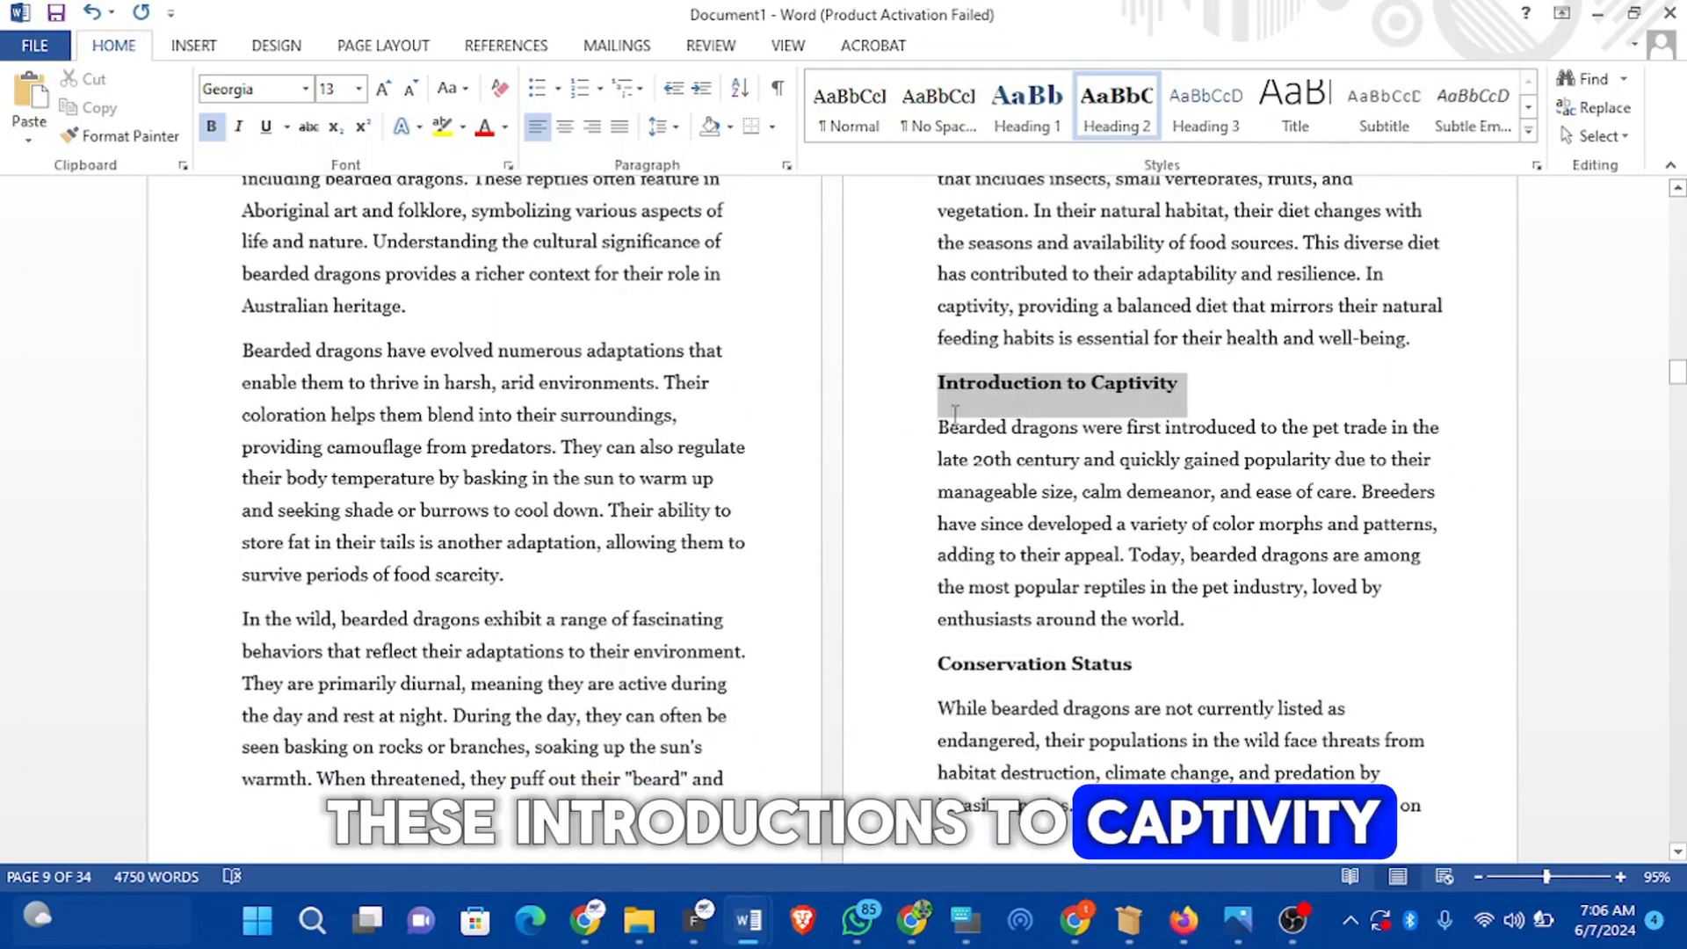
click(1303, 399)
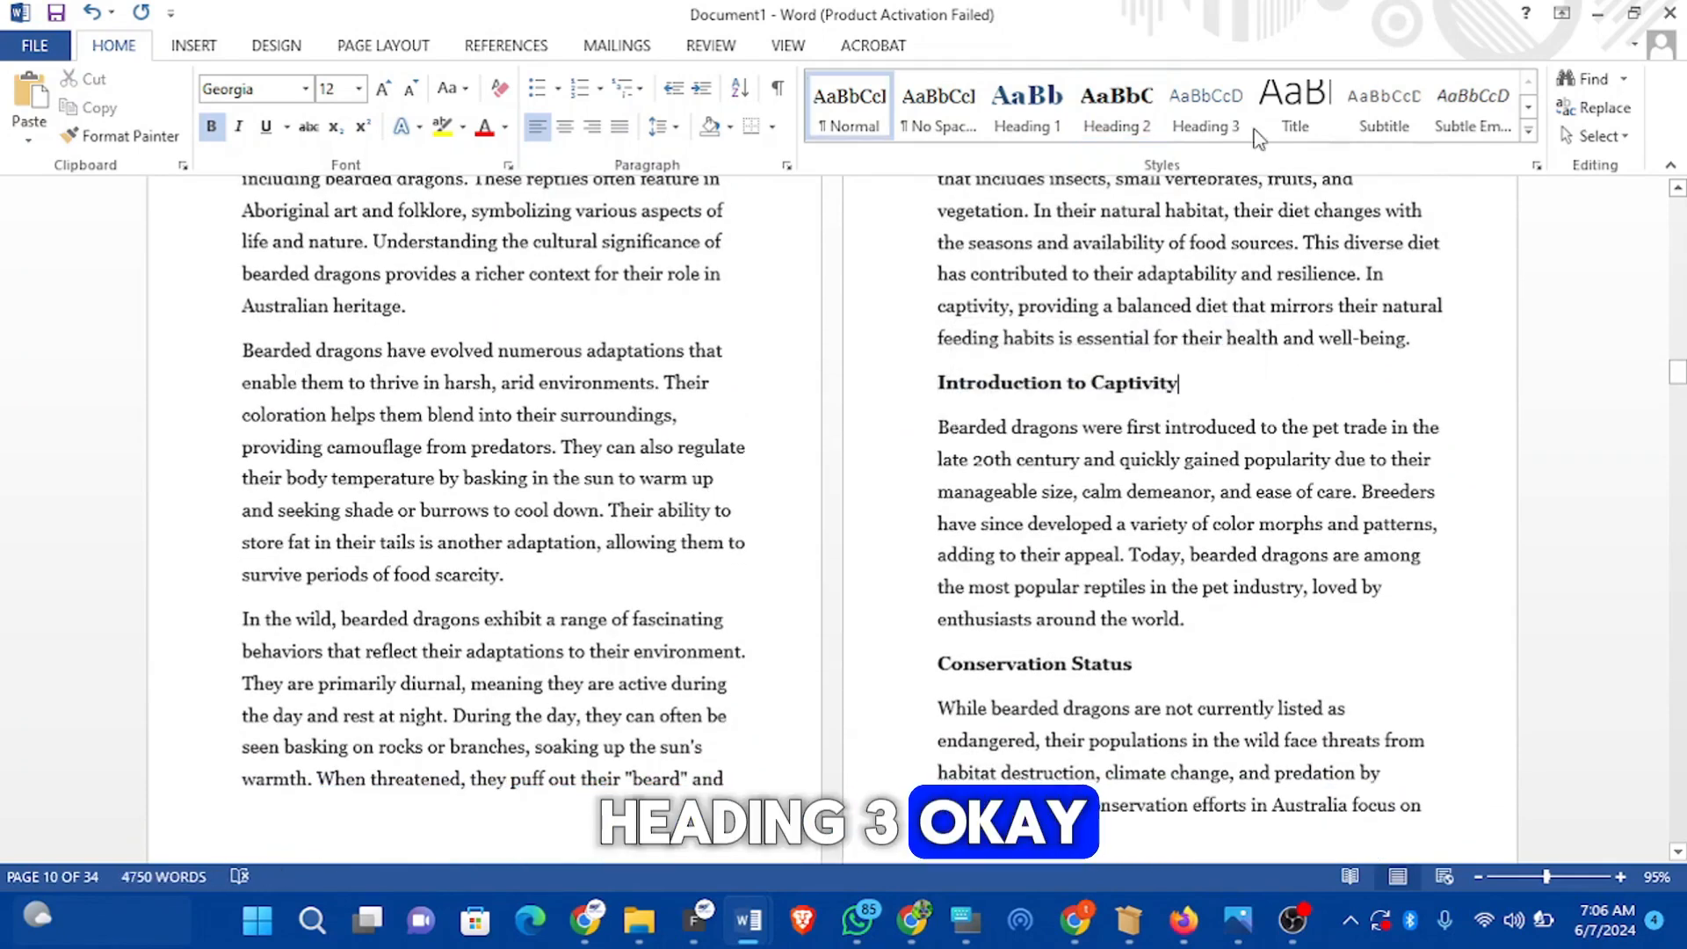
right_click(1235, 114)
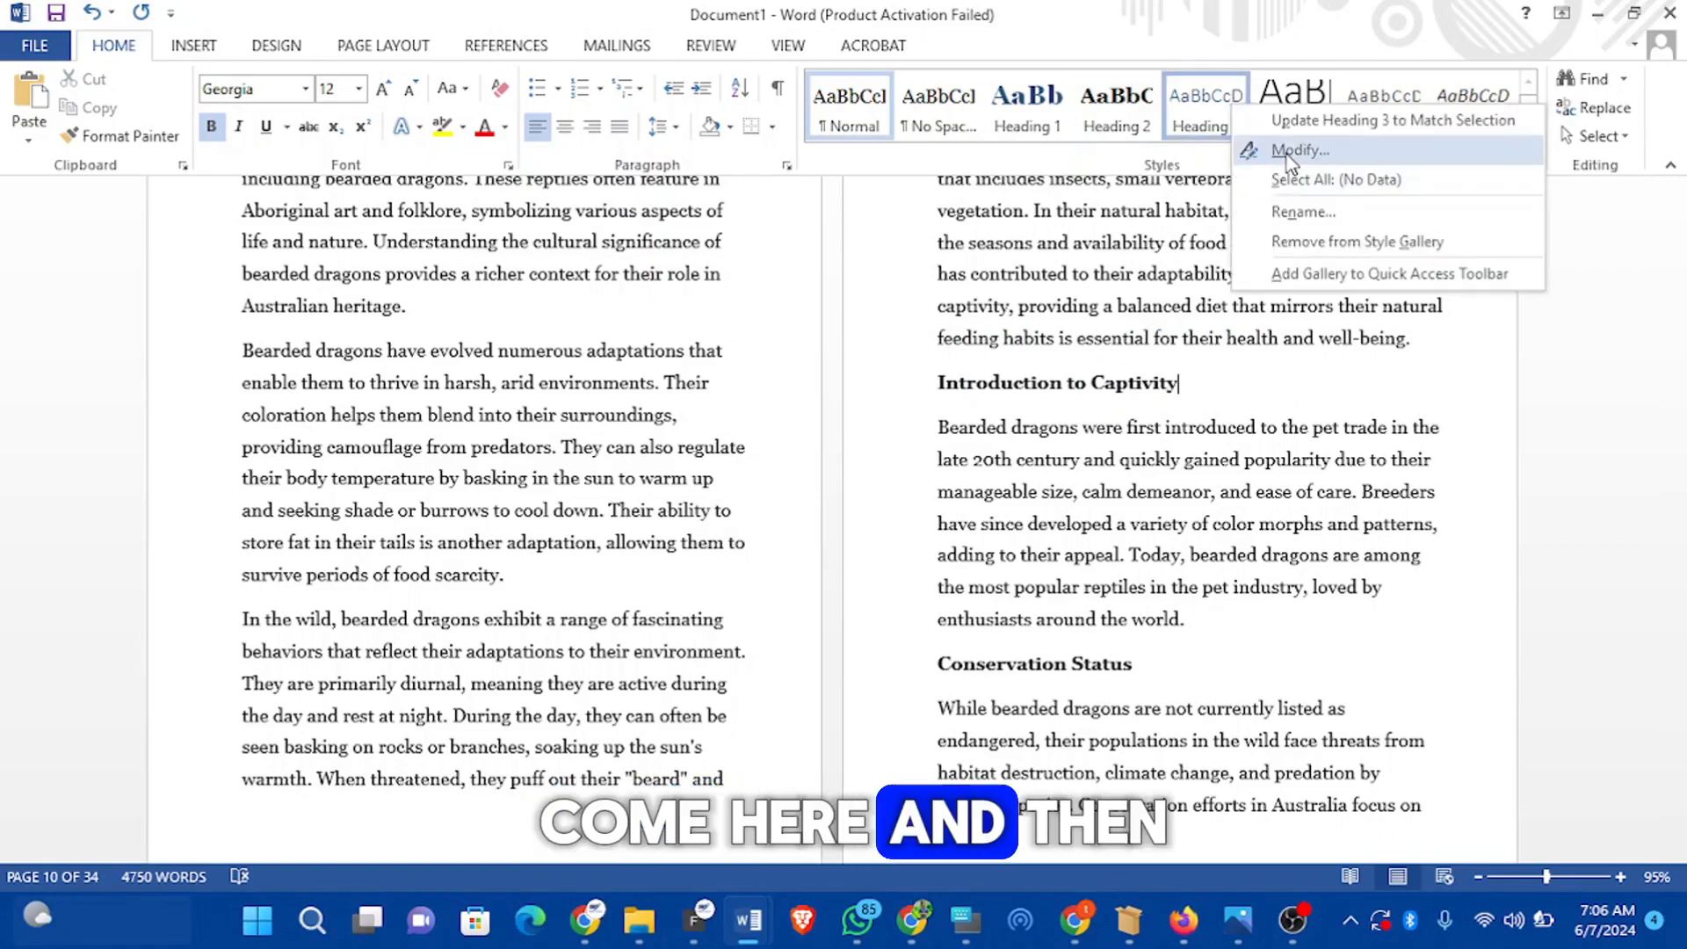
click(1285, 151)
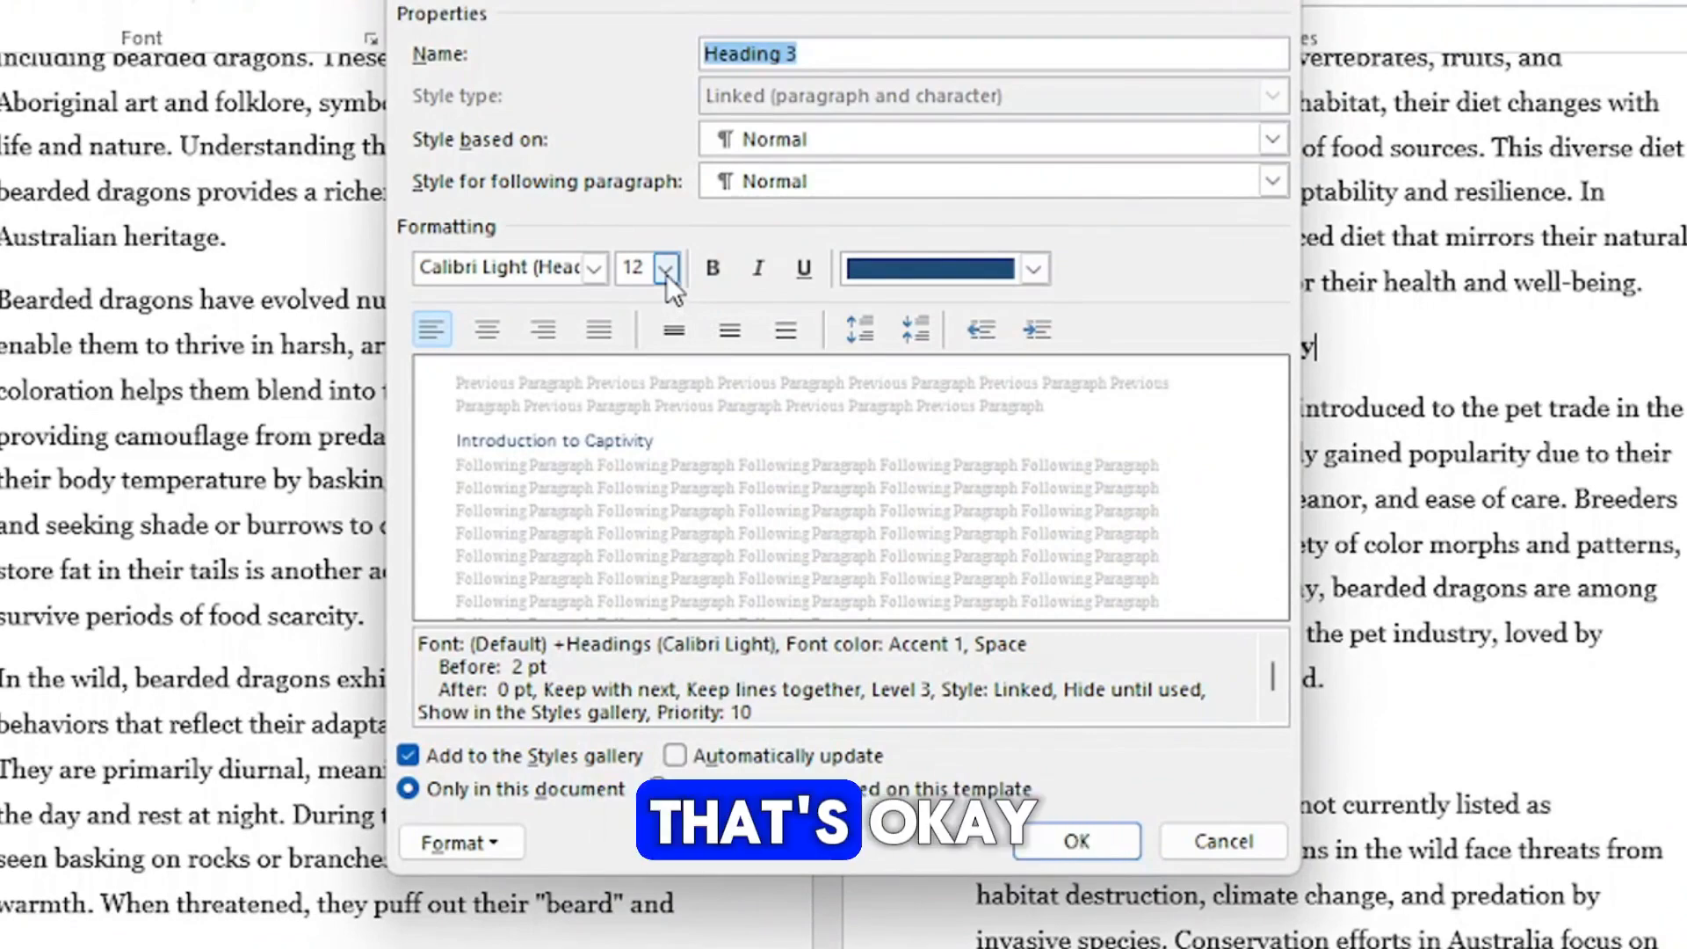
click(605, 277)
click(624, 378)
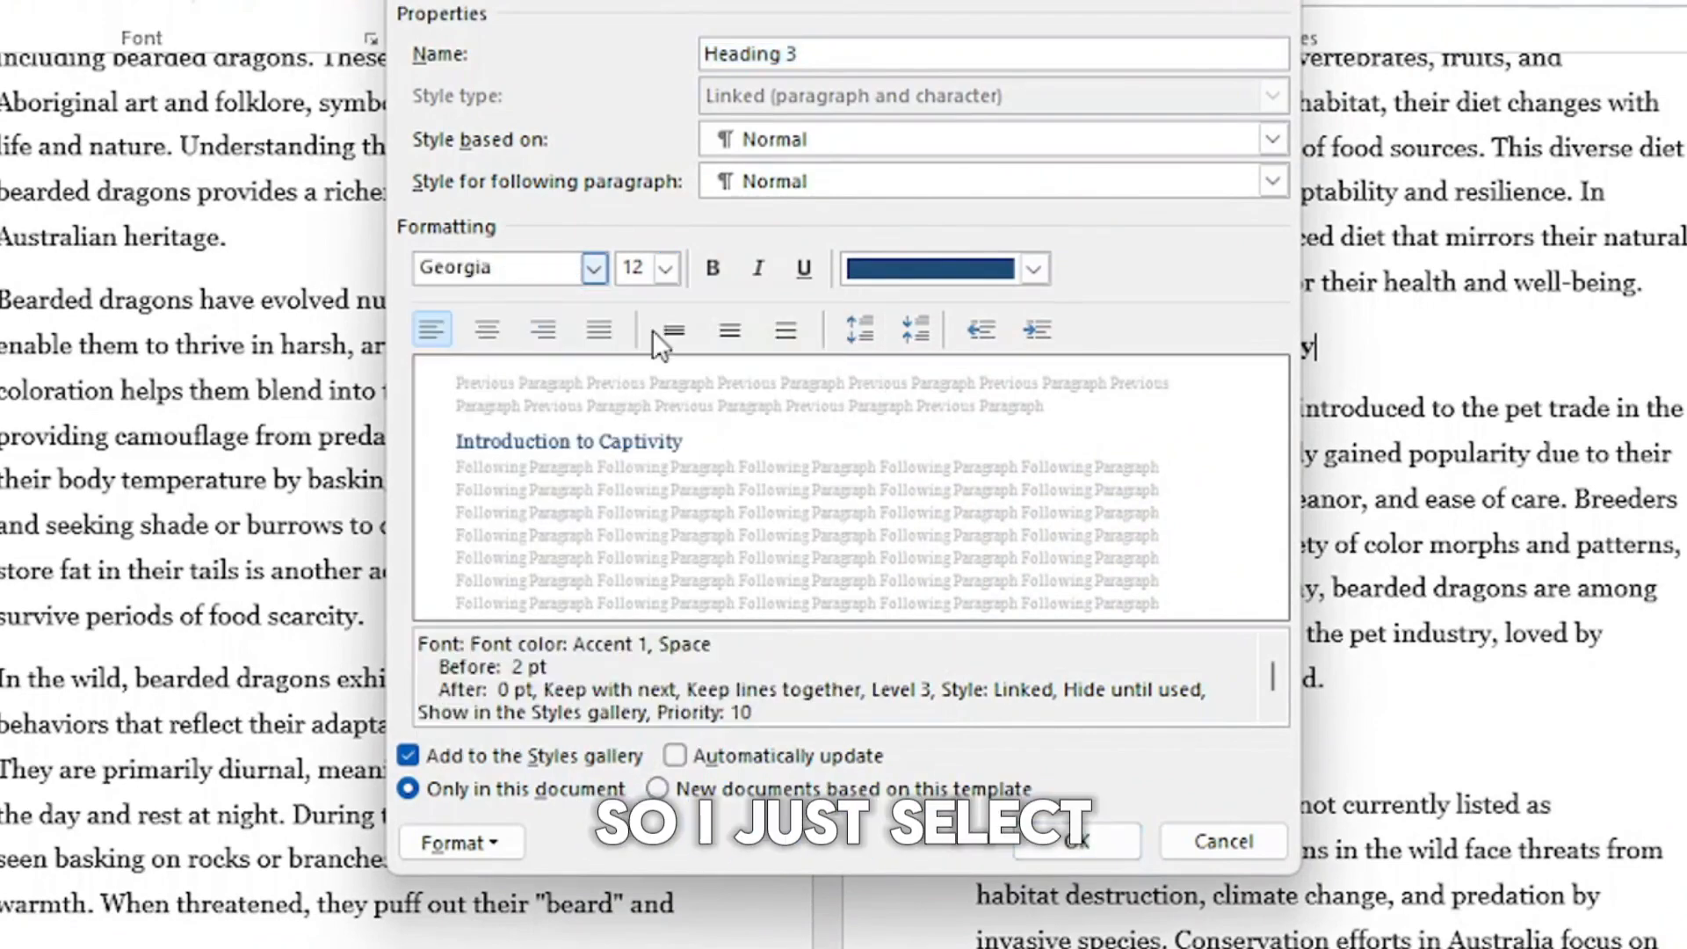
click(713, 269)
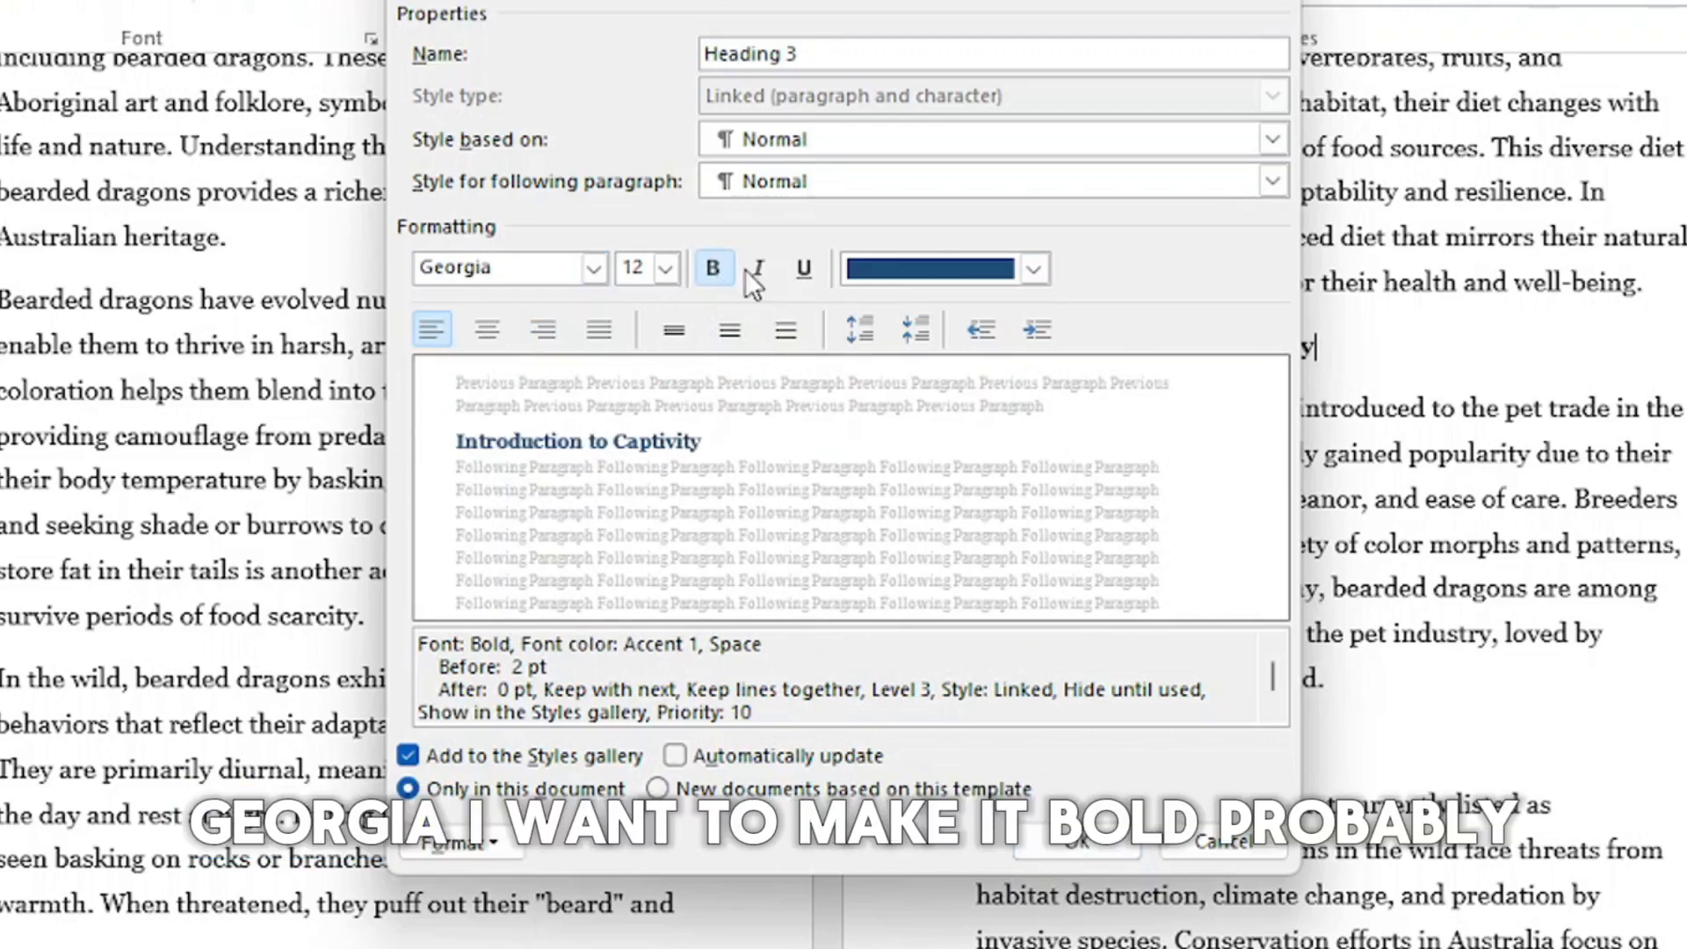
click(1037, 273)
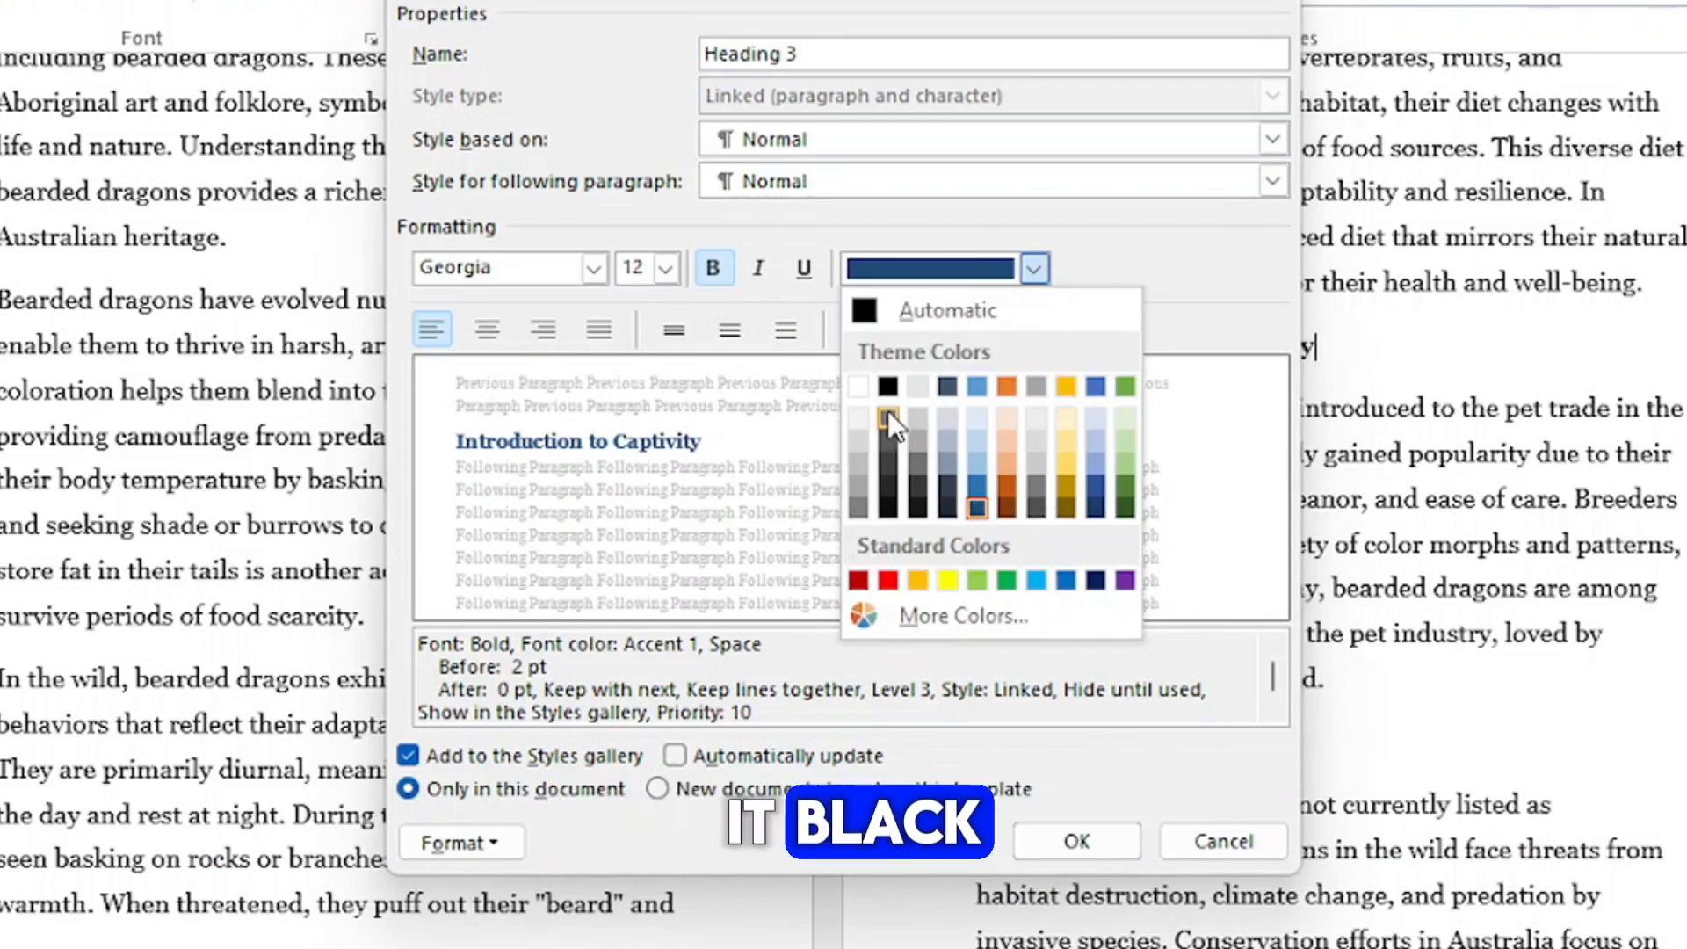
click(890, 385)
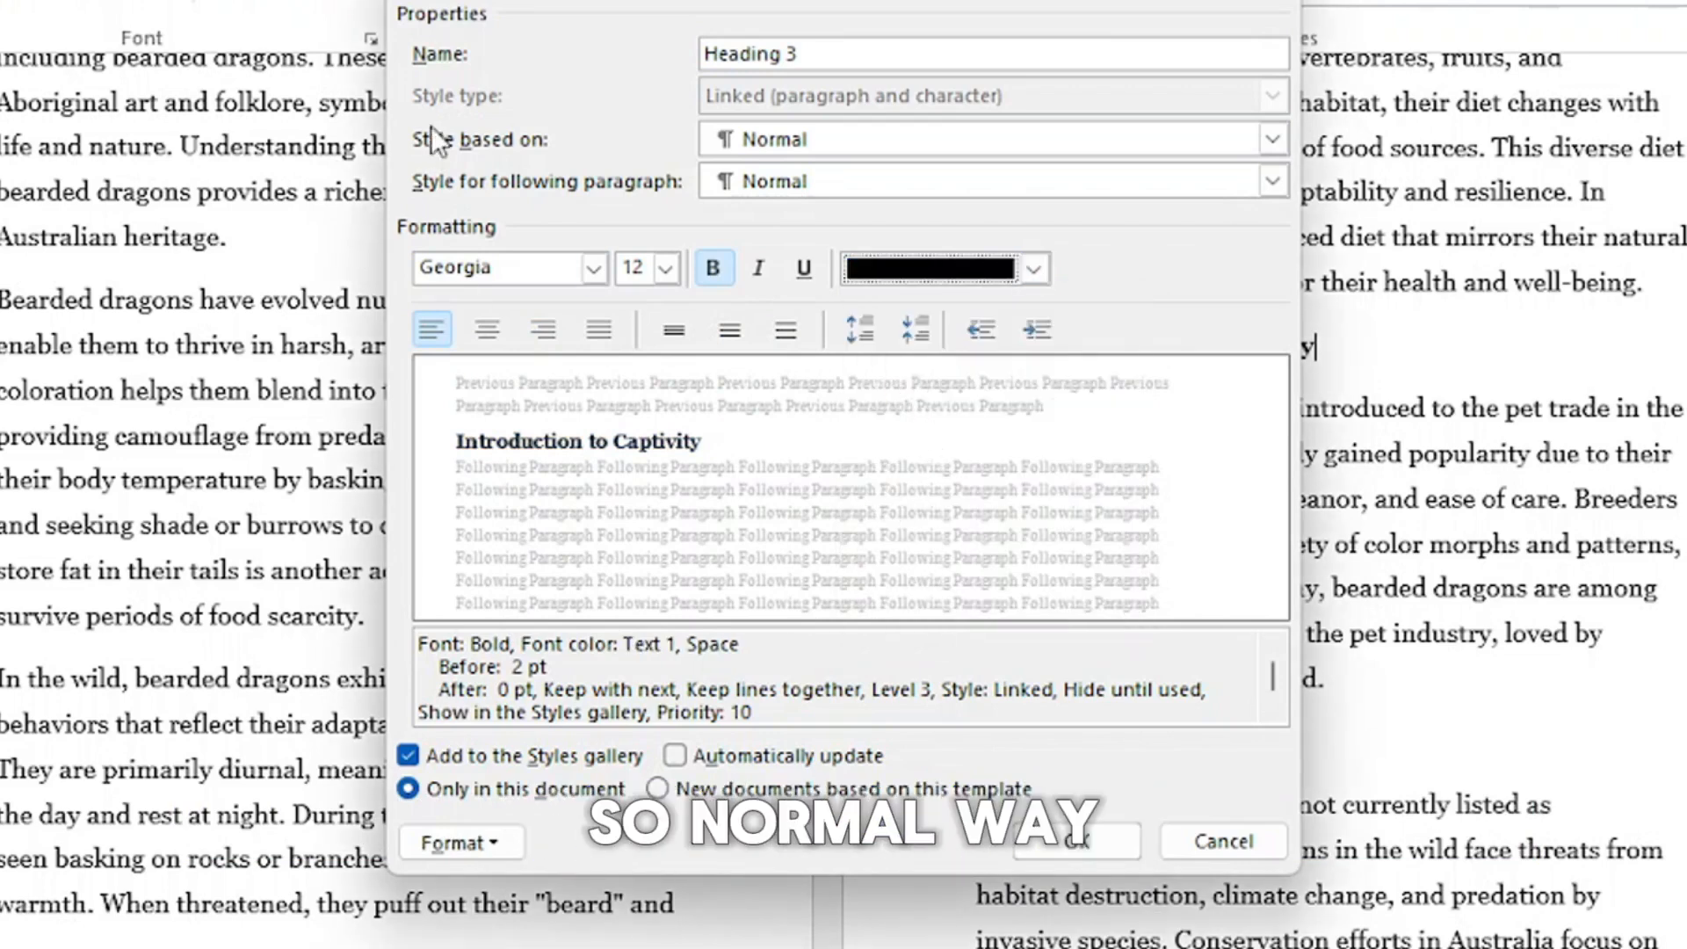
click(861, 330)
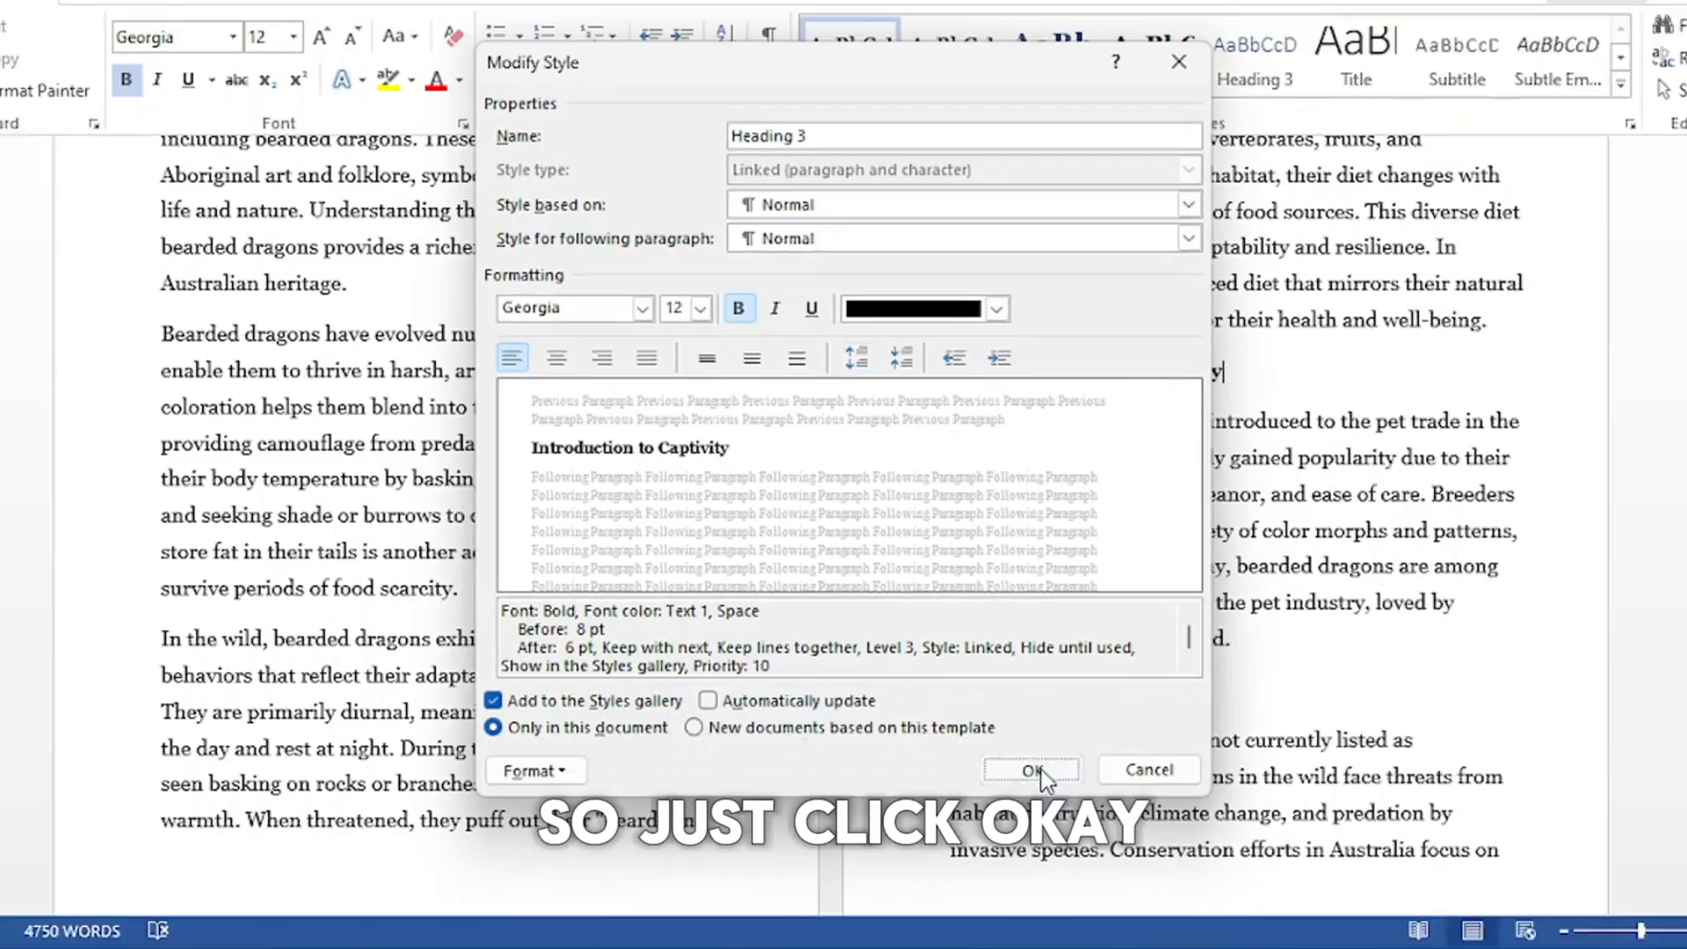
click(1078, 843)
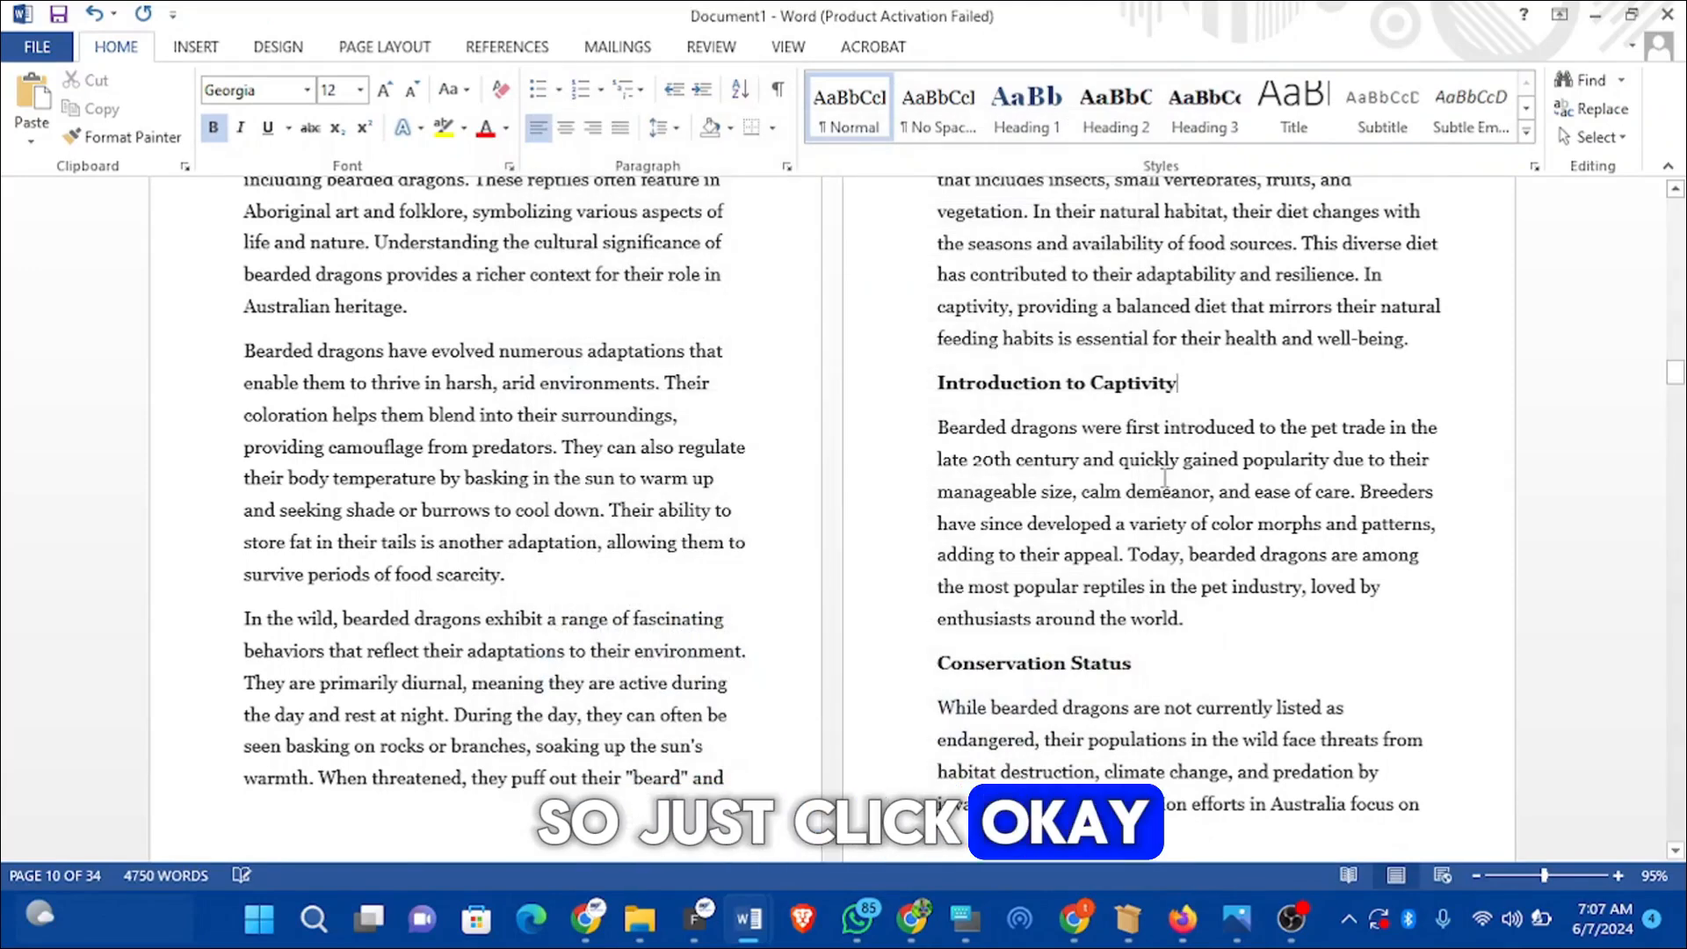
Step: Apply the Heading 3 style to the subheading "Introduction to Captivity" and adjust the style's paragraph spacing
triple_click(1119, 388)
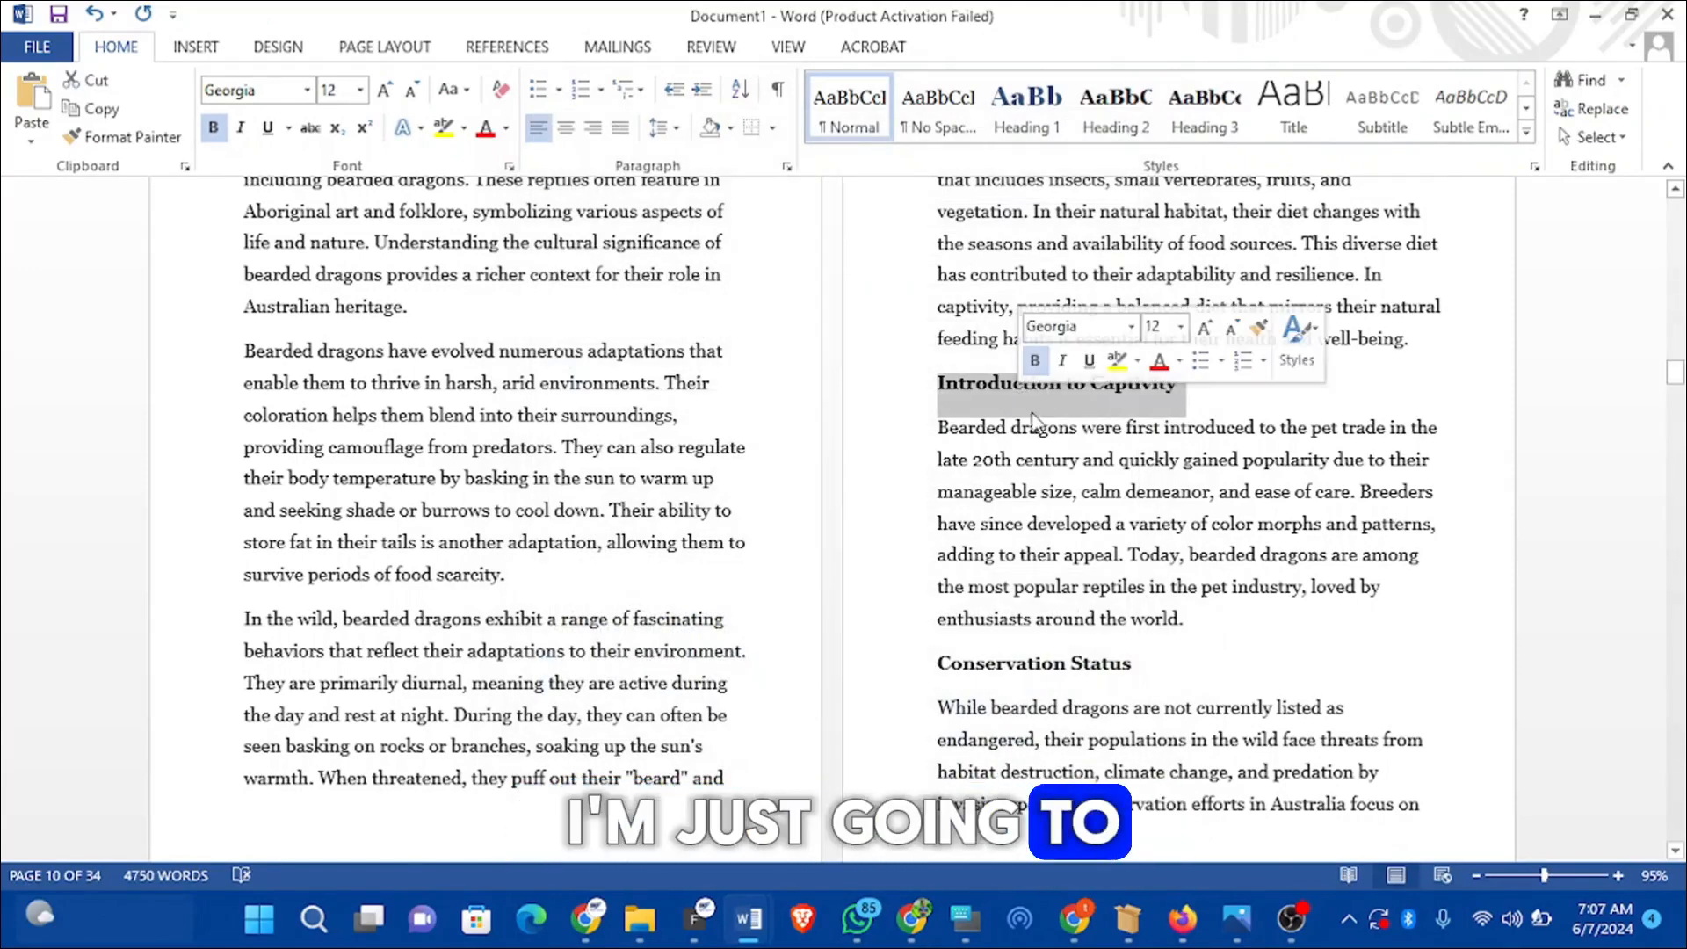
click(1206, 125)
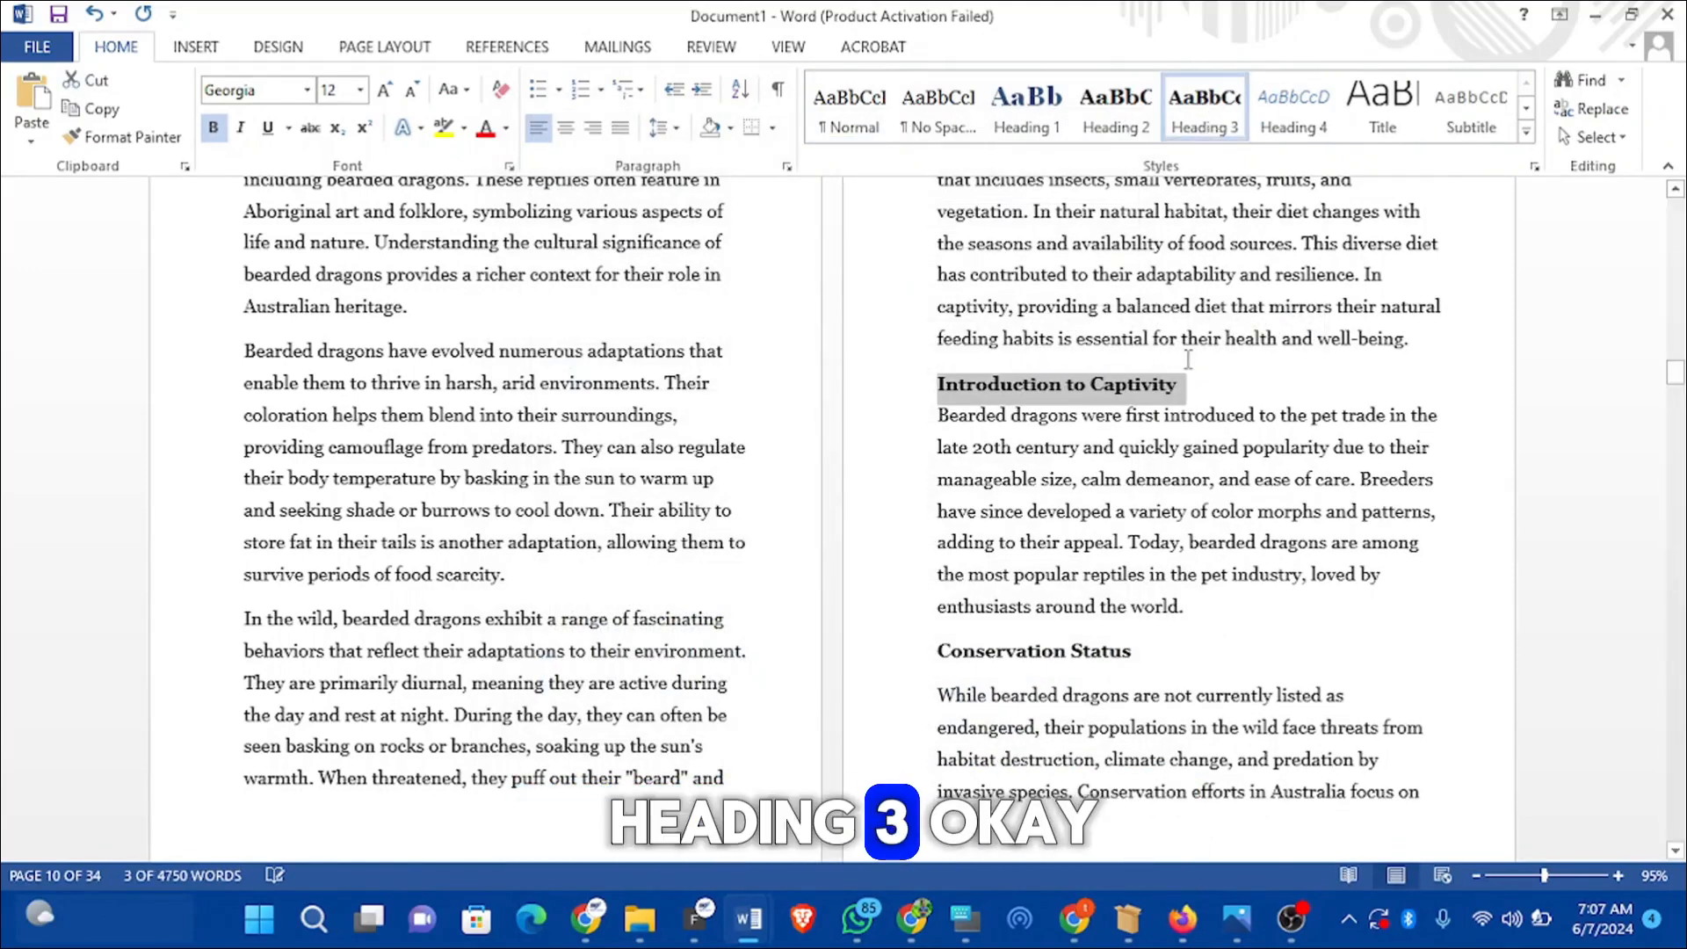
right_click(1211, 127)
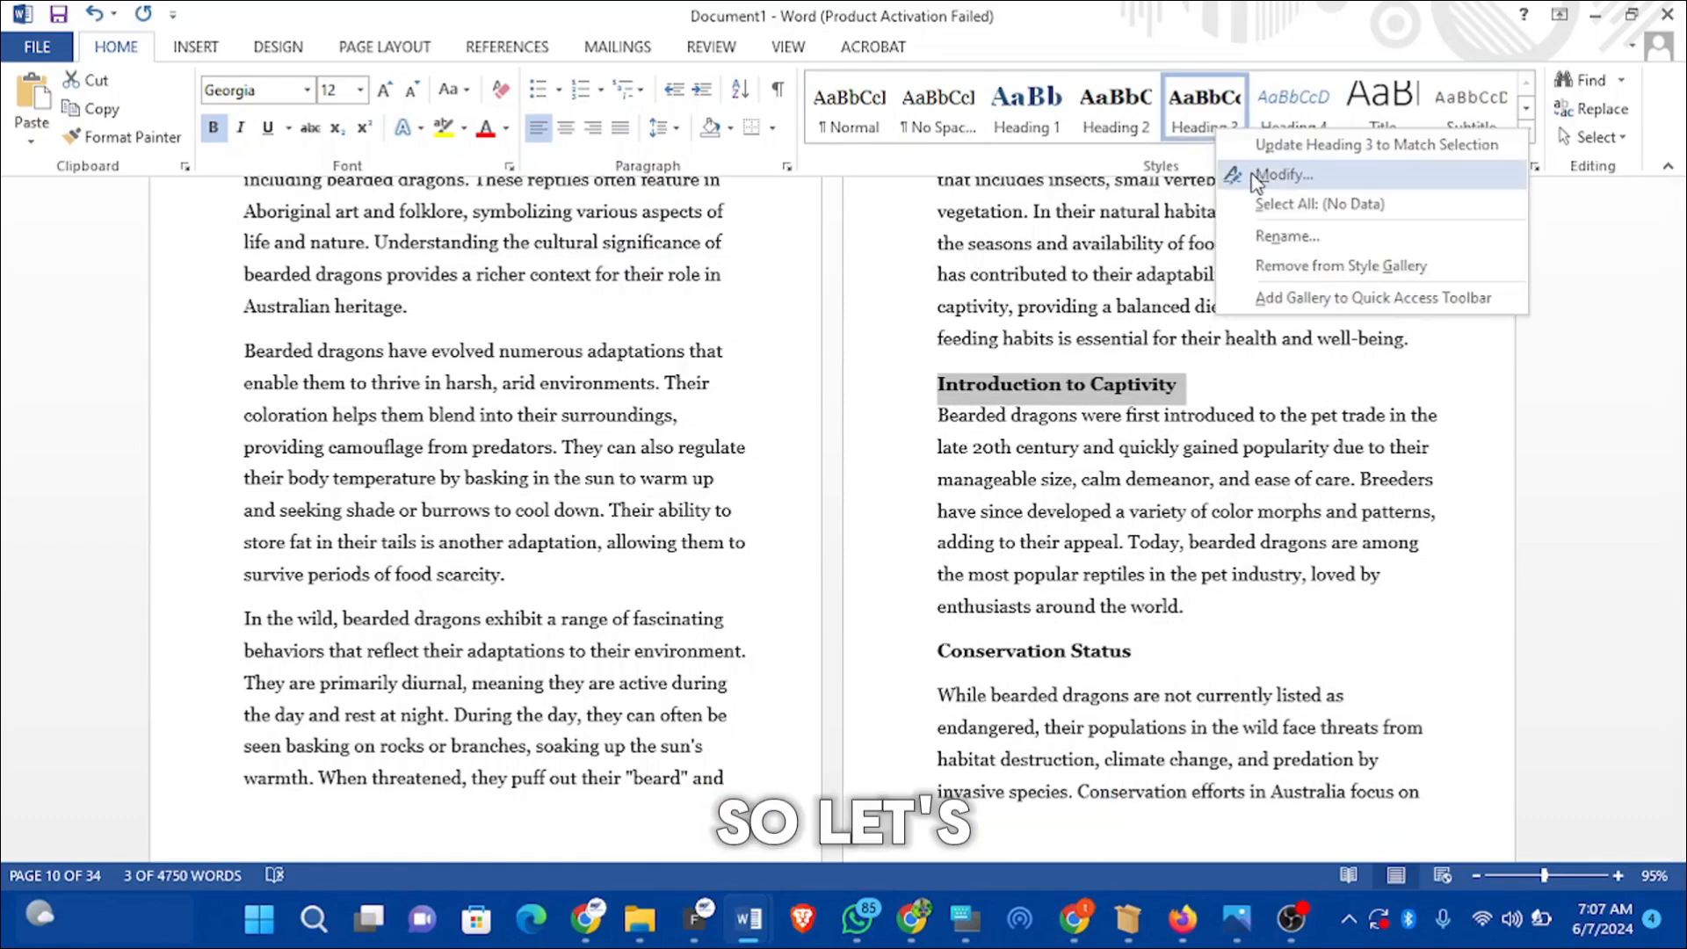
click(1248, 170)
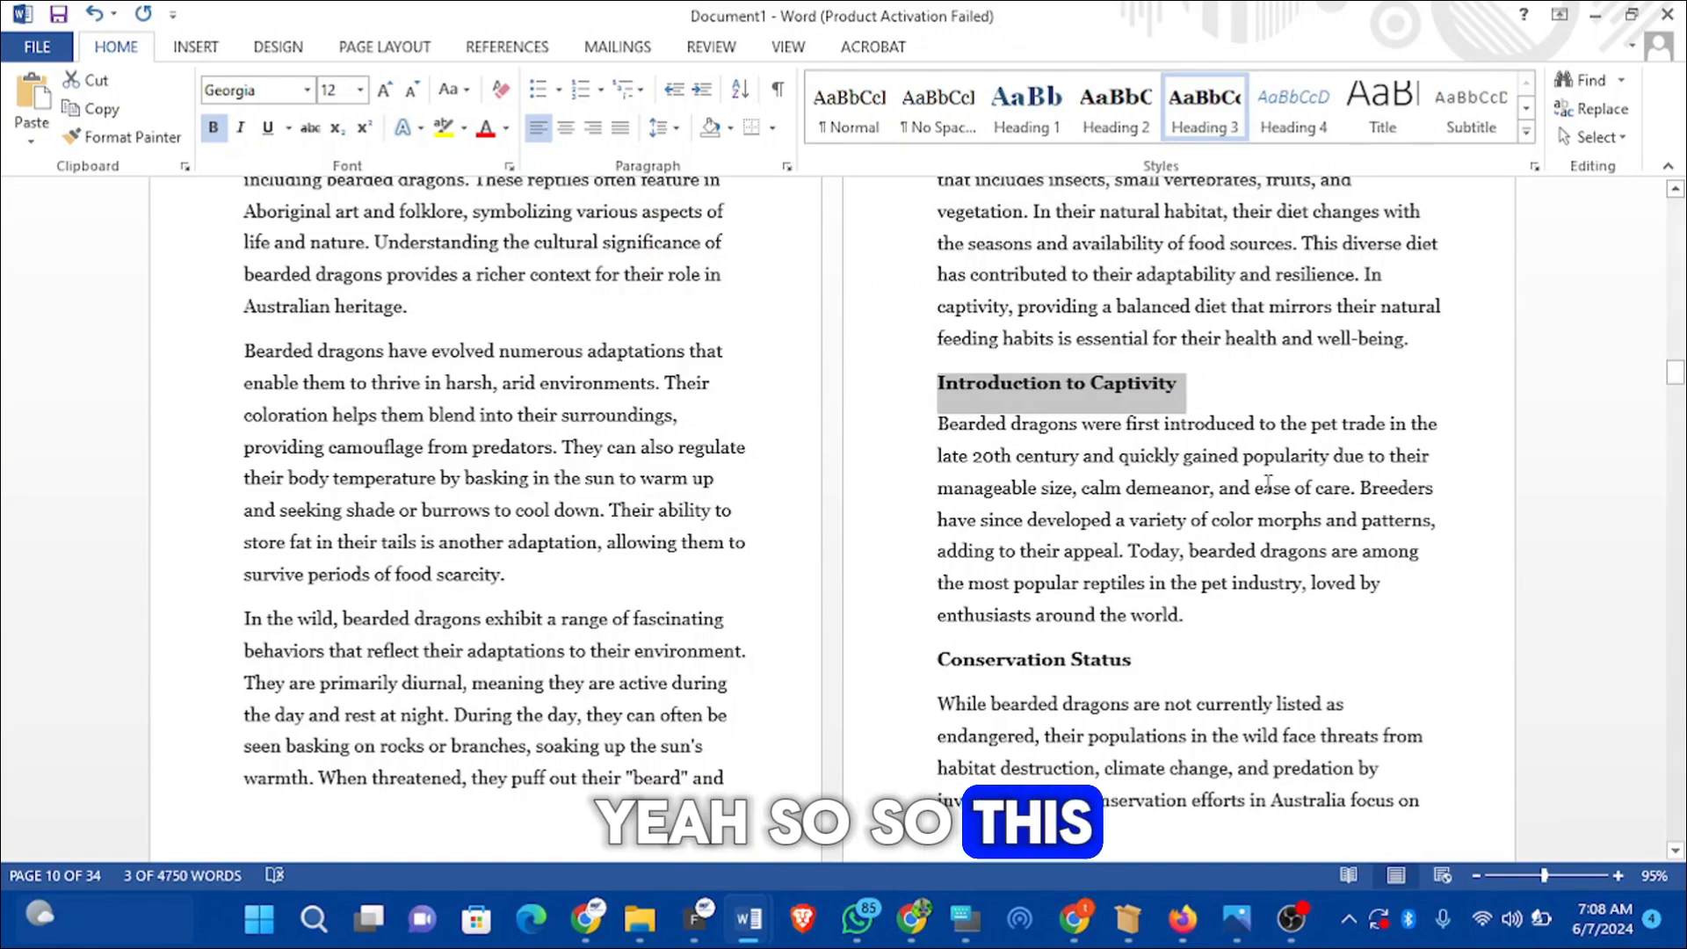
click(1231, 422)
Step: Insert a blank line between the preceding paragraph and the "Introduction to Captivity" heading
scroll(1207, 457, up, 1)
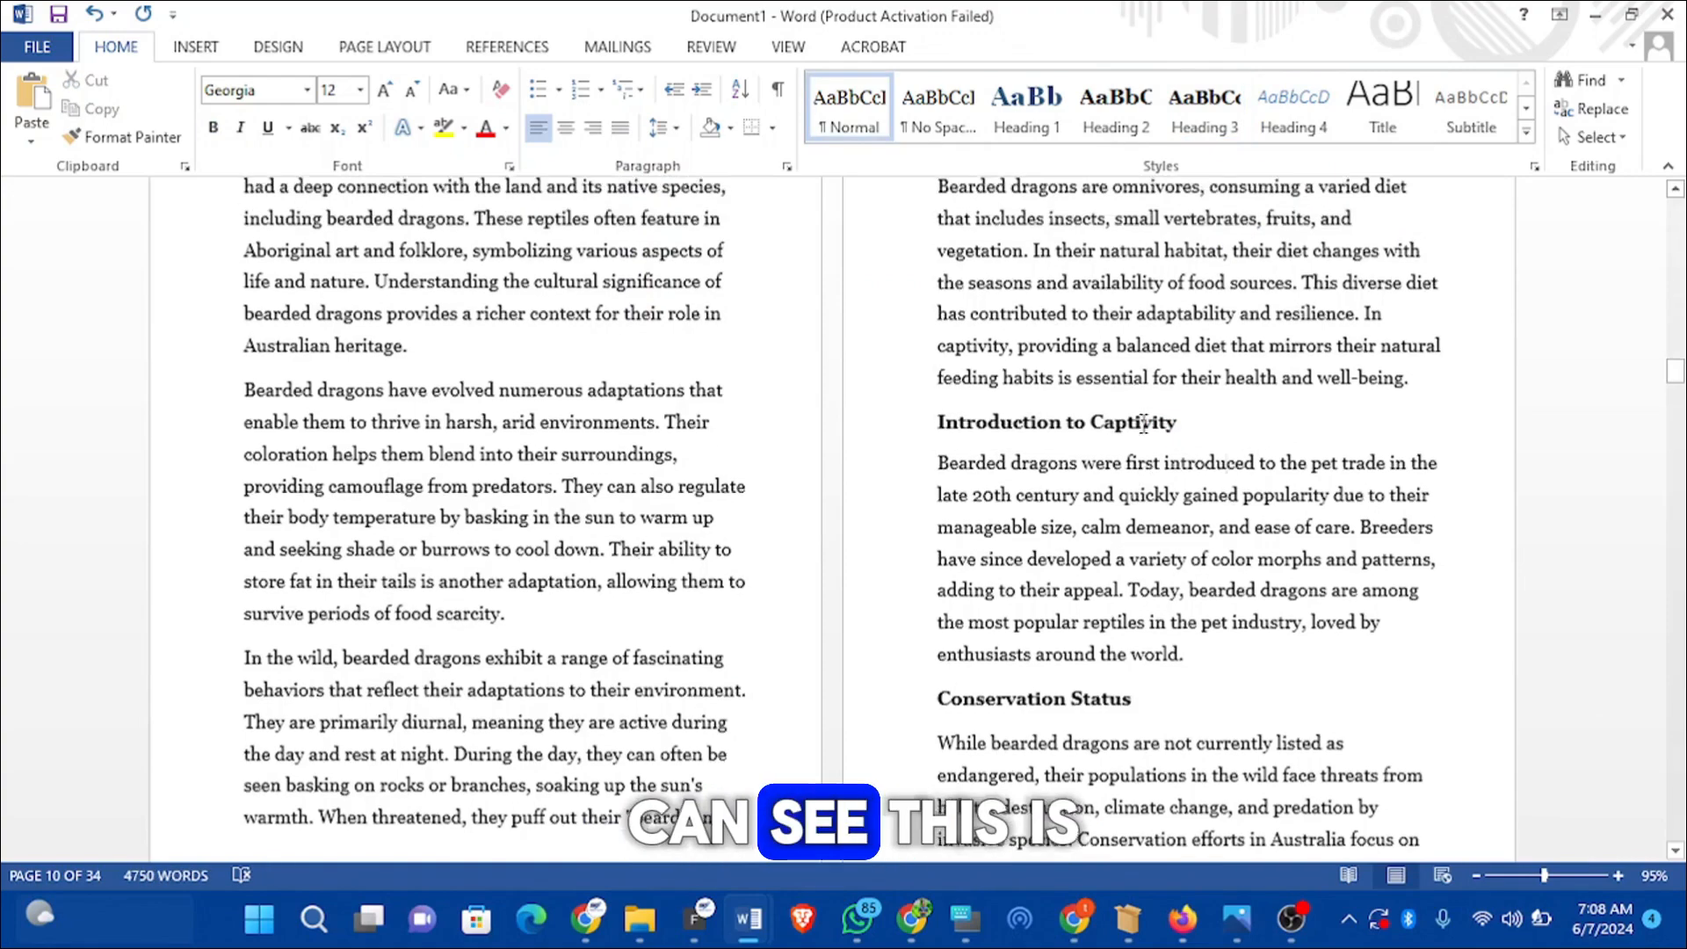
scroll(1142, 458, down, 3)
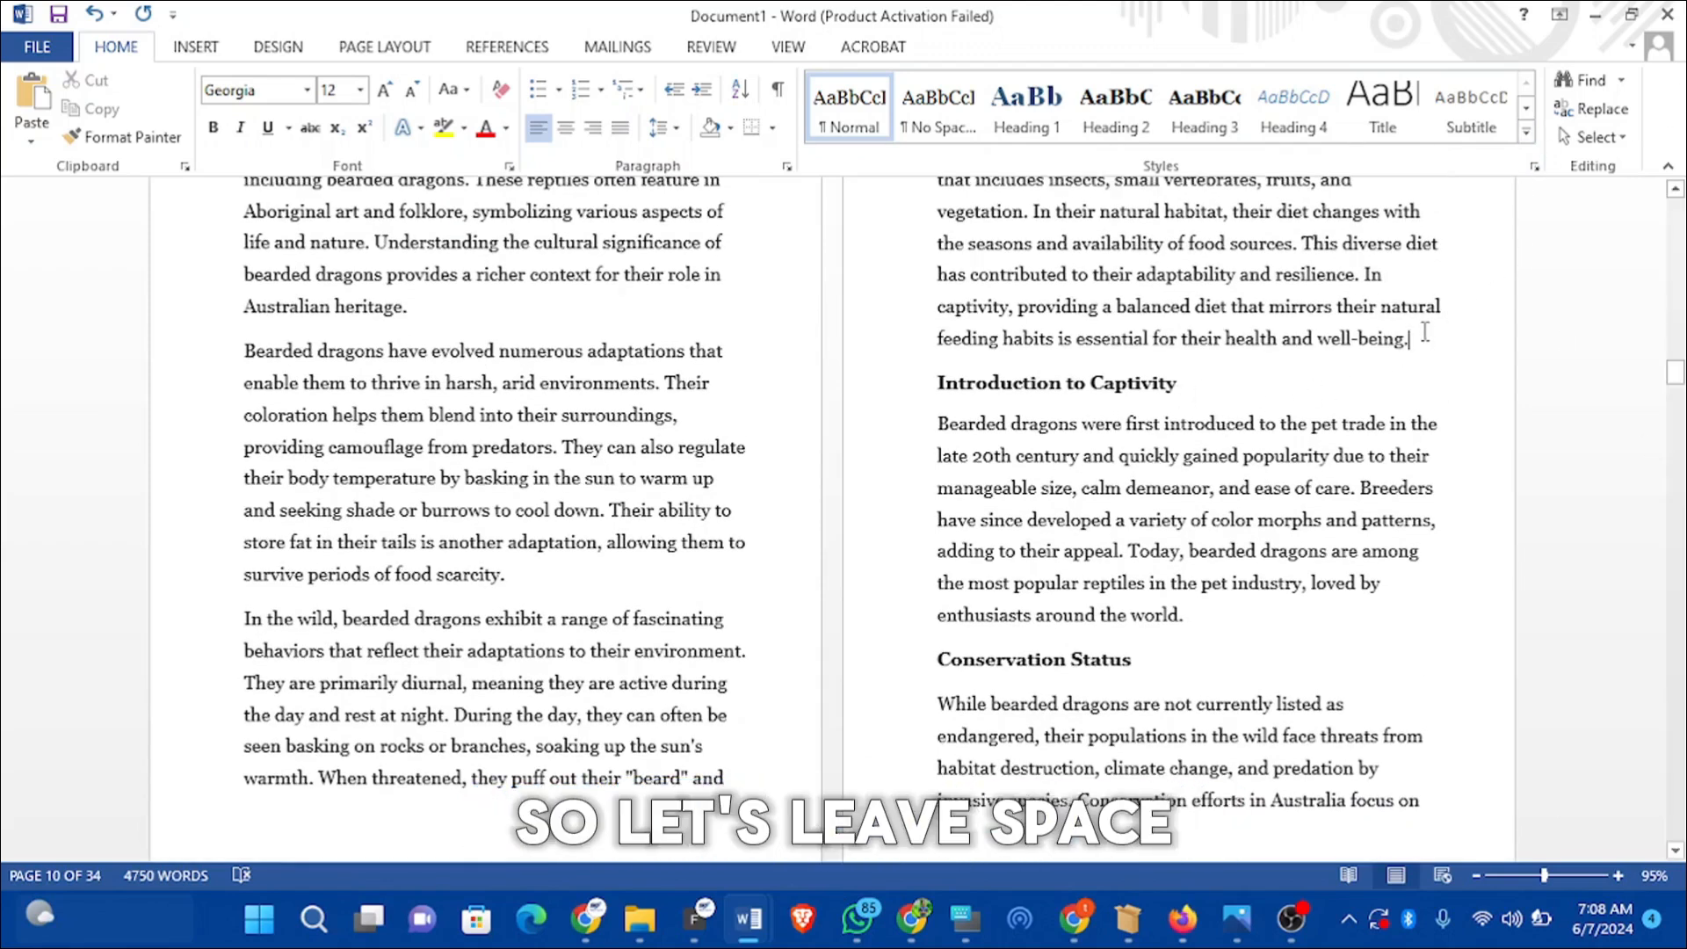
key(Return)
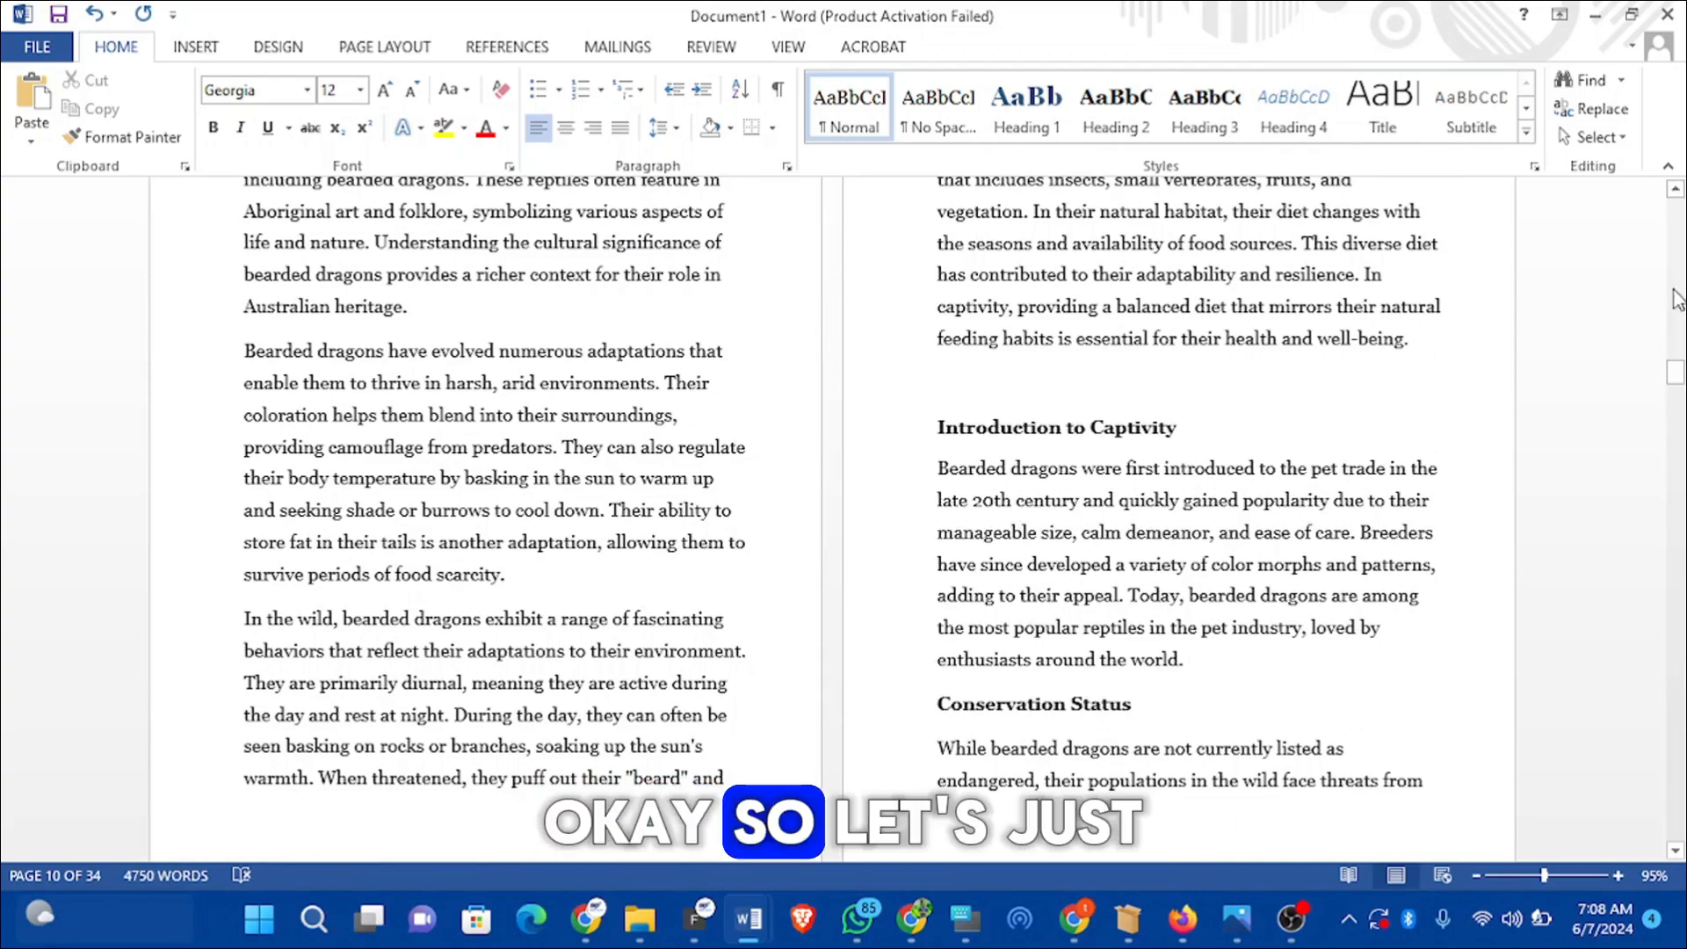
Step: Apply the Heading 2 style to the subheading "Natural Habitat" in chapter 2
scroll(1332, 349, down, 2)
scroll(1326, 346, up, 5)
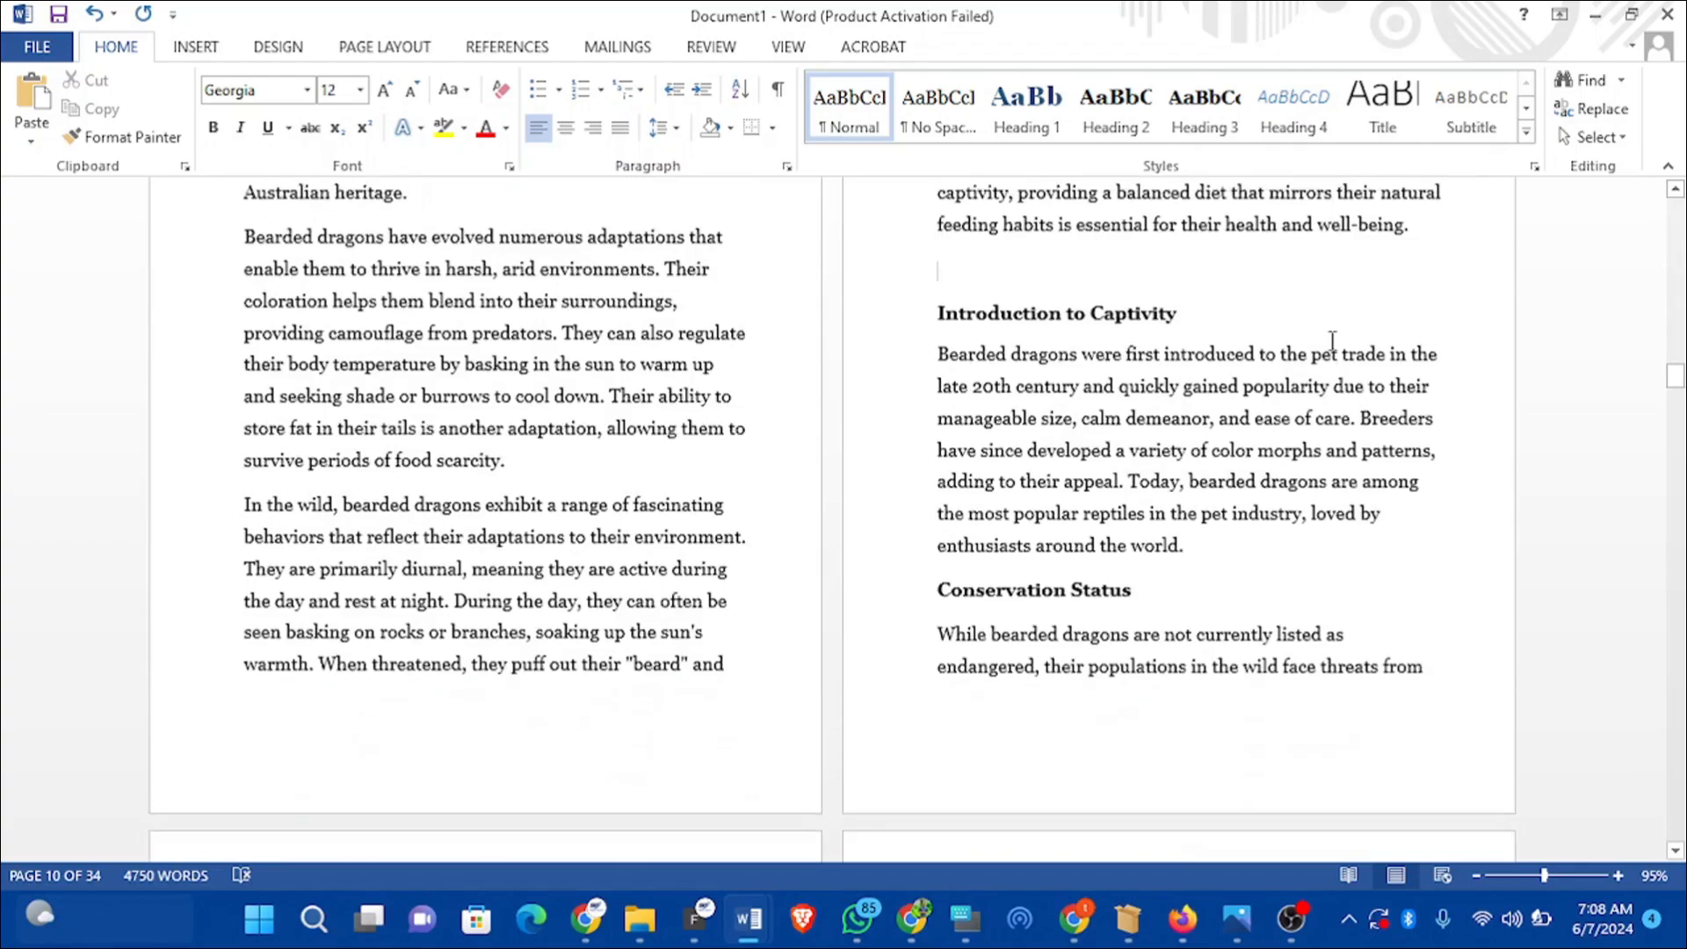
scroll(1332, 356, down, 11)
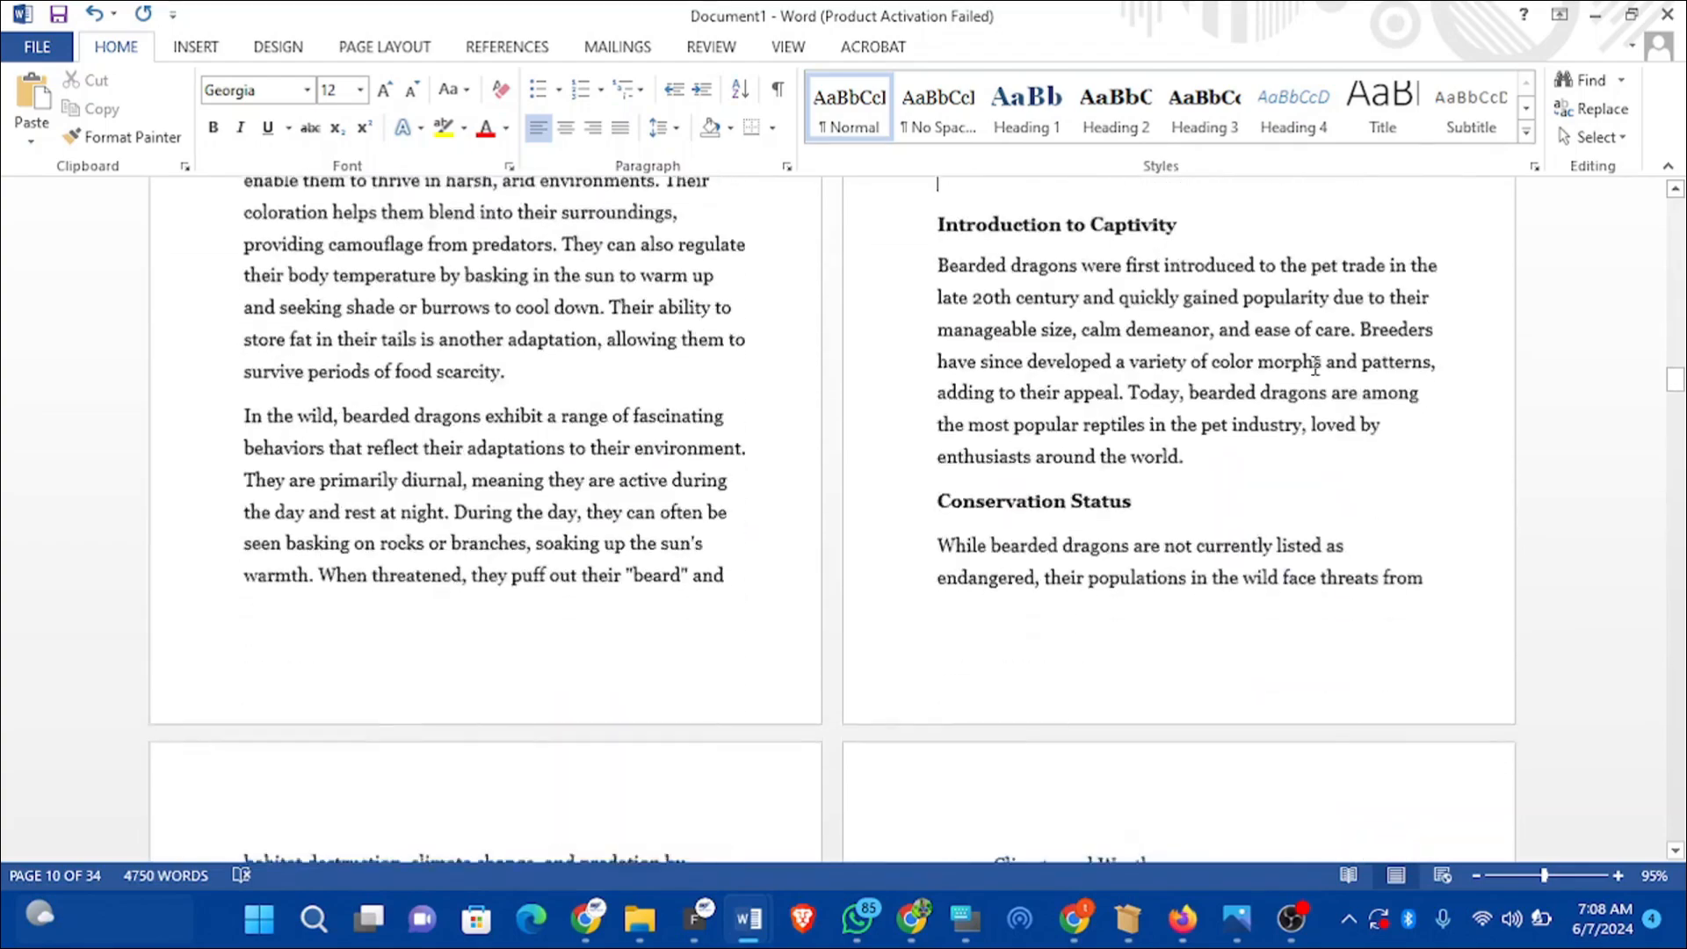
scroll(1115, 422, up, 4)
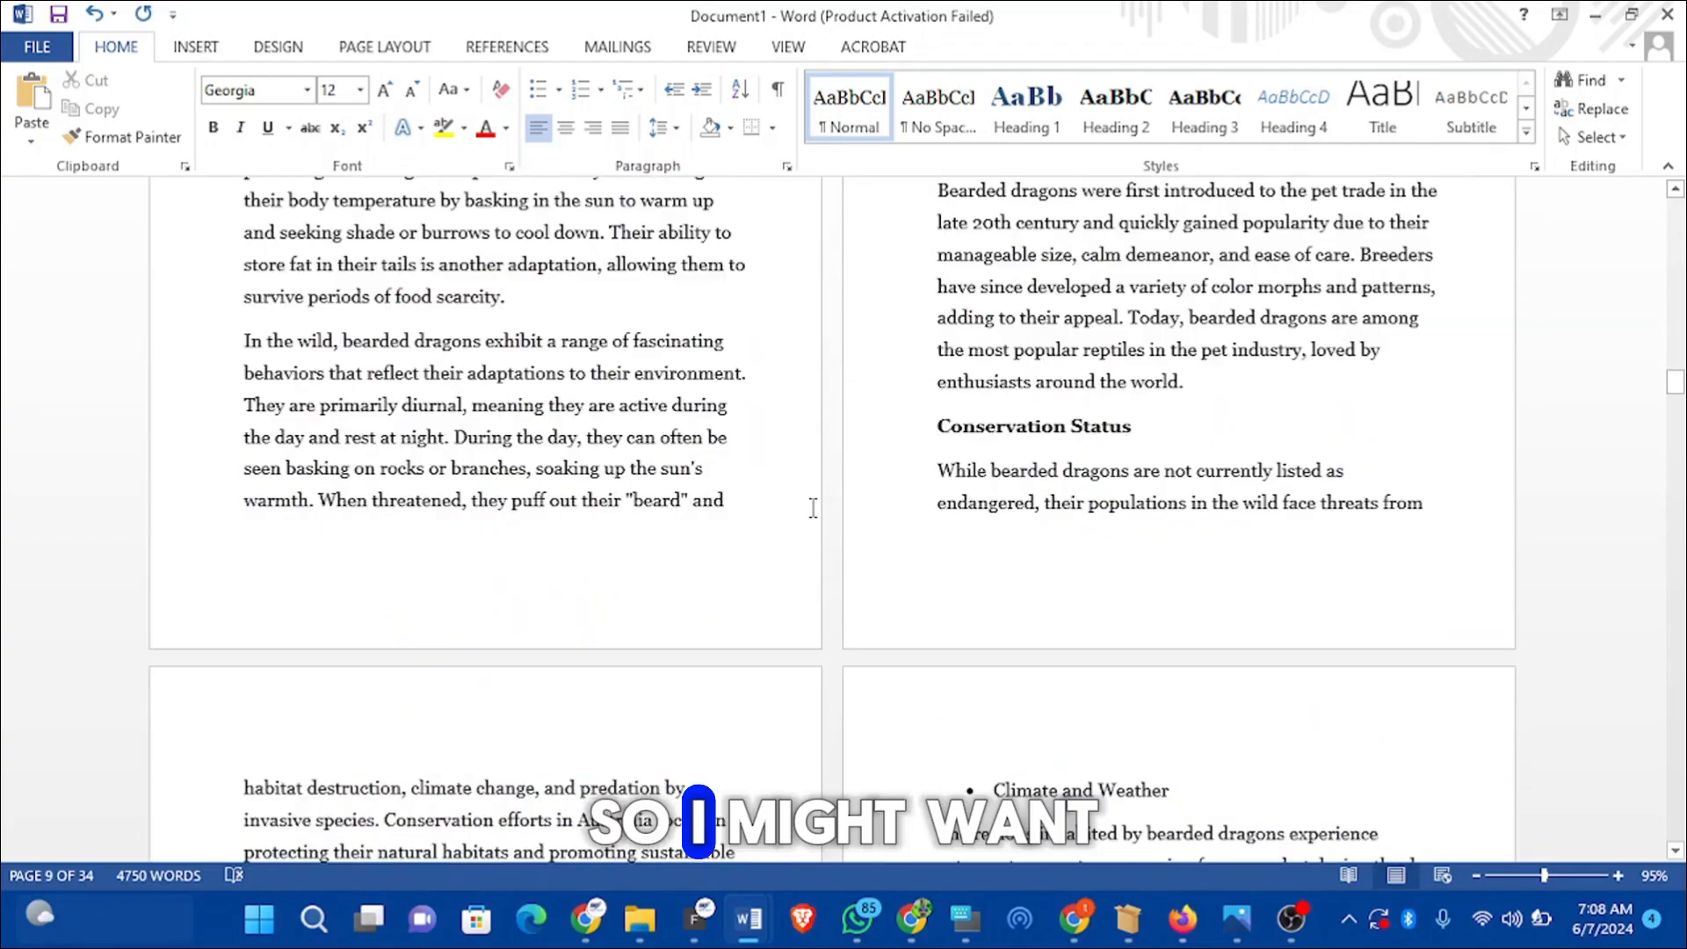
scroll(813, 508, down, 6)
scroll(682, 550, up, 3)
scroll(822, 520, down, 3)
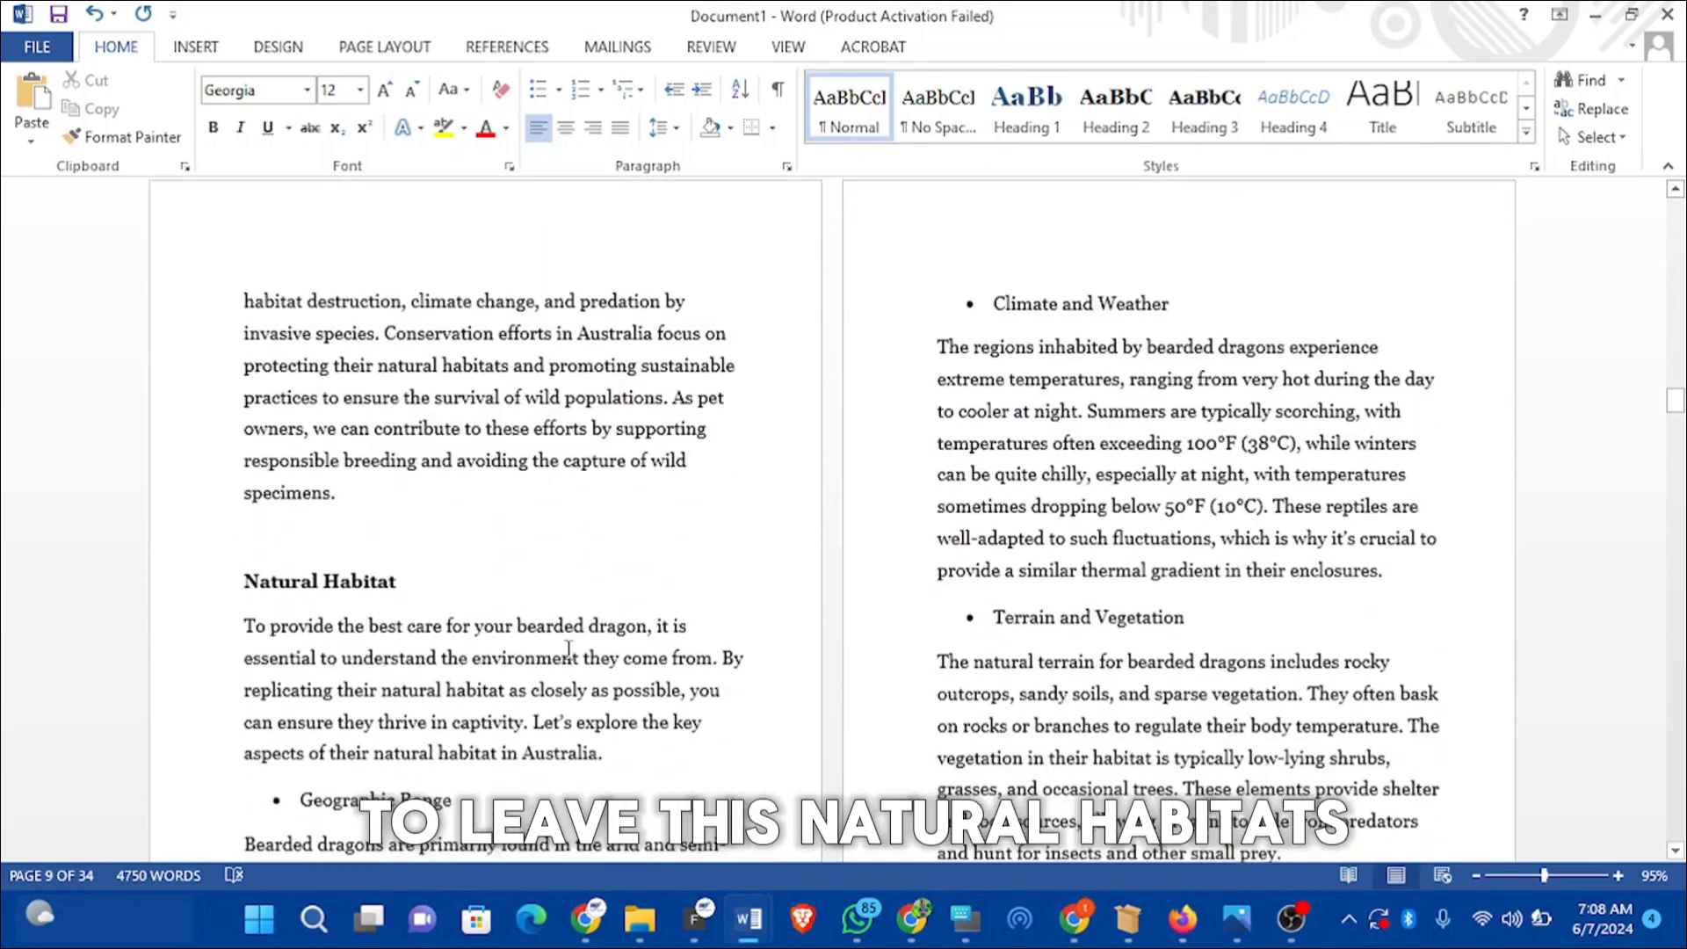
scroll(569, 649, down, 1)
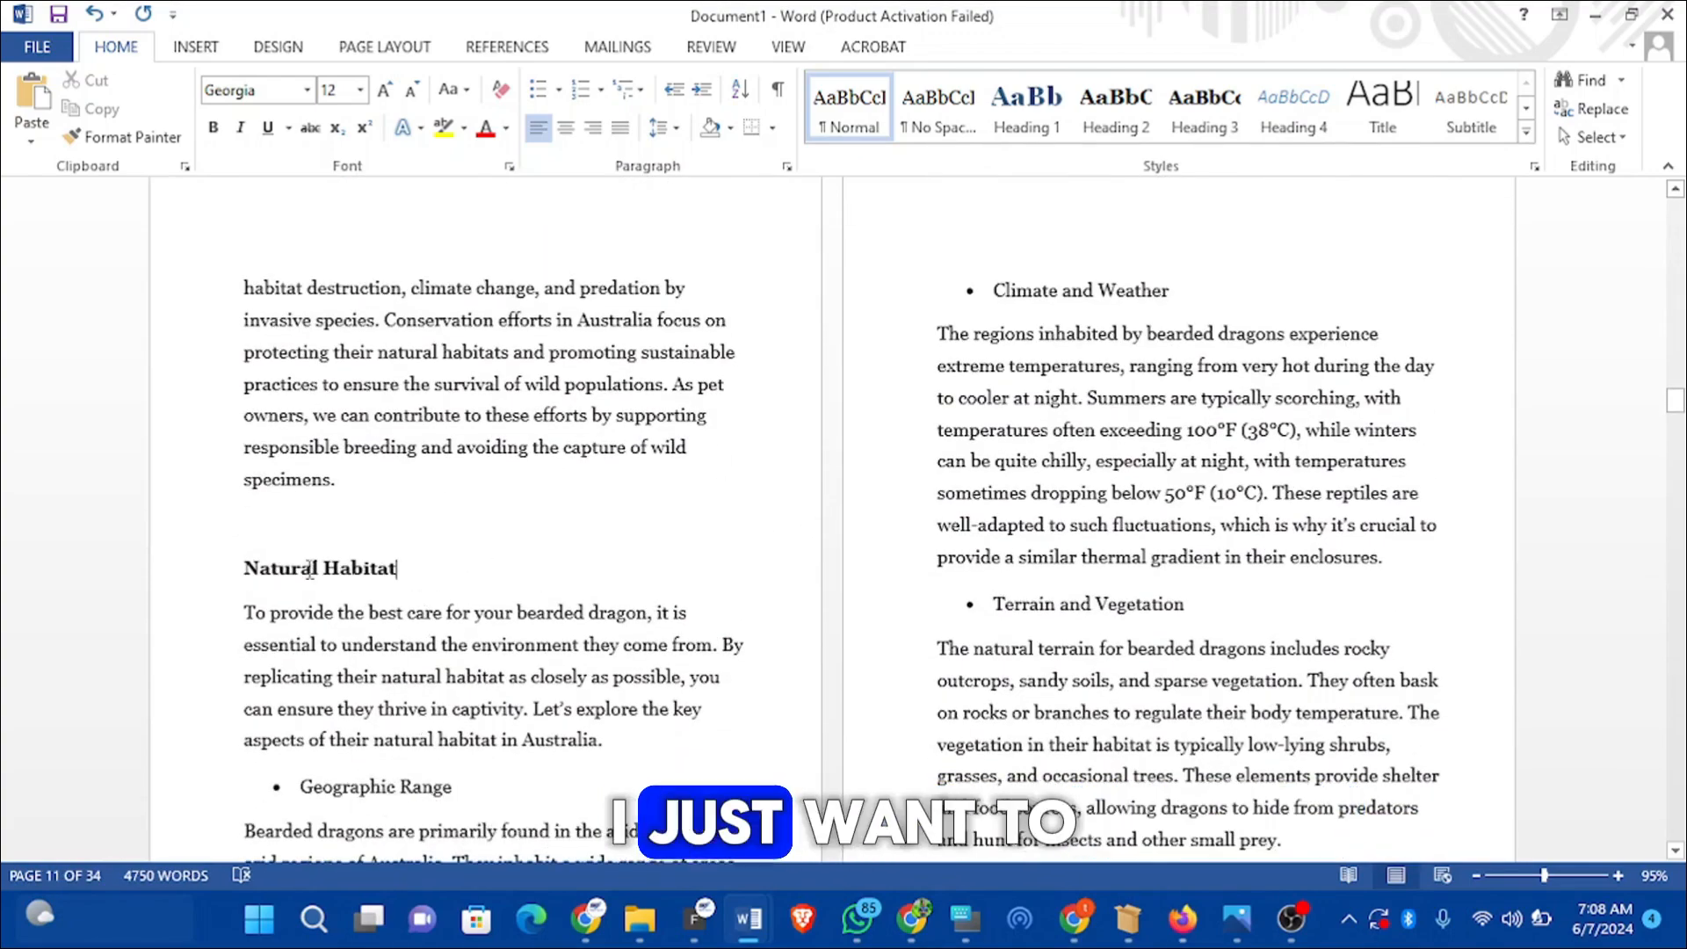
drag(435, 577, 239, 572)
click(1147, 132)
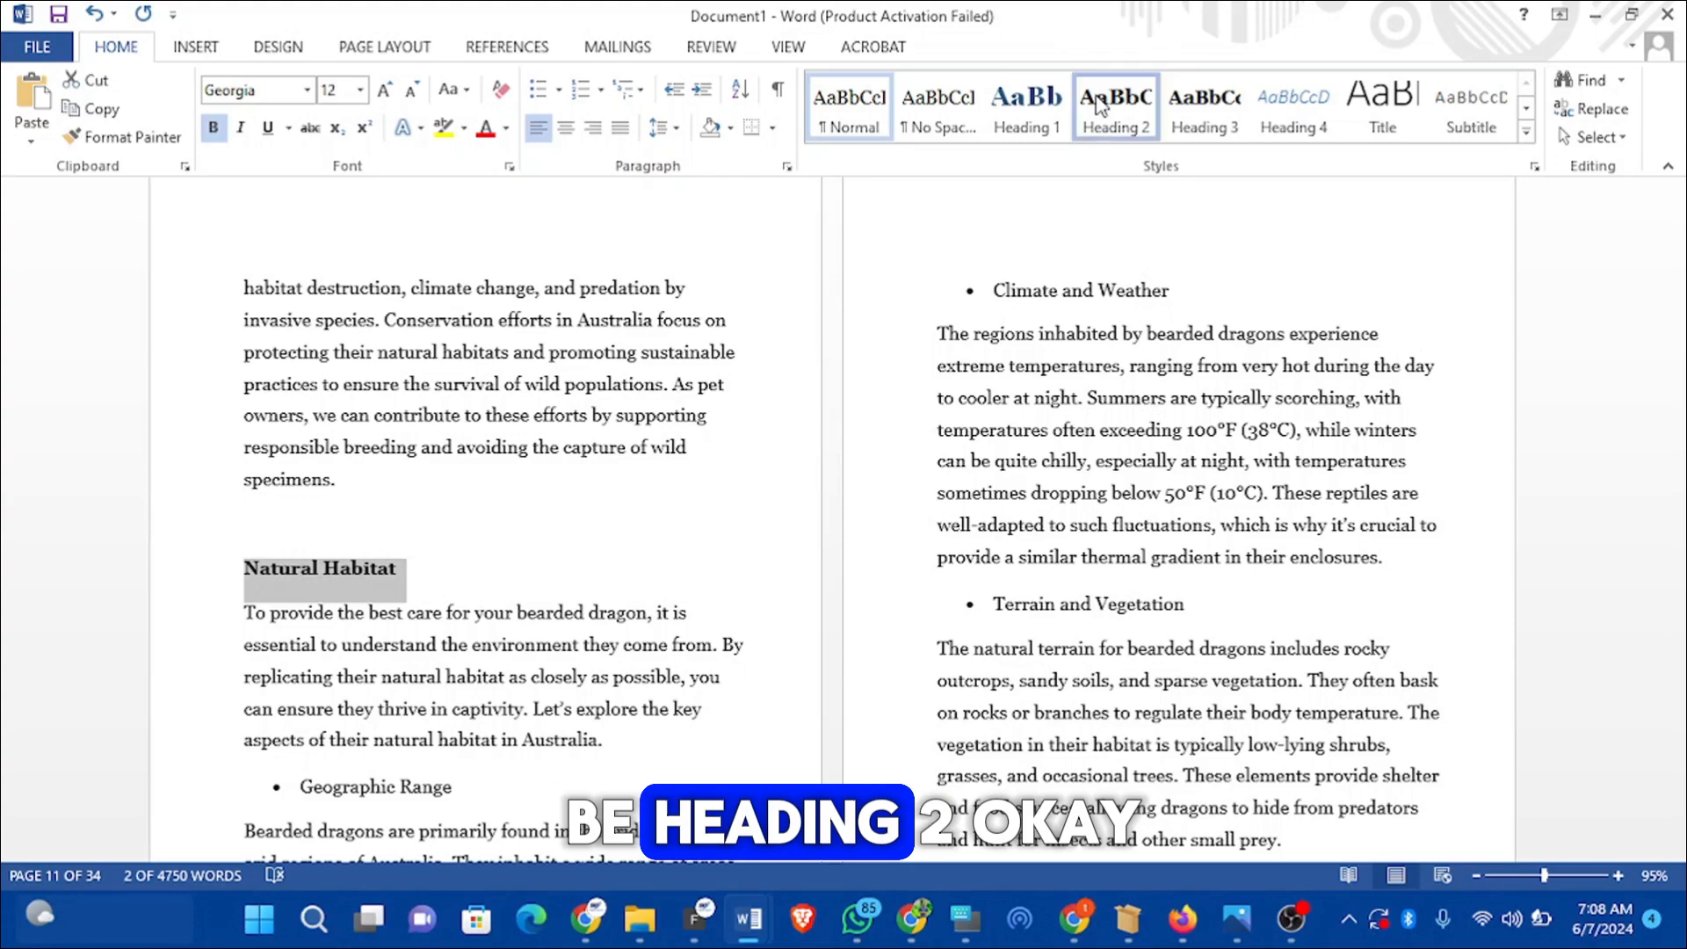
click(526, 572)
Step: Remove the bullet from "Geographic Range" under Natural Habitat and give the line a solid round bullet again
scroll(657, 571, down, 10)
scroll(659, 576, up, 8)
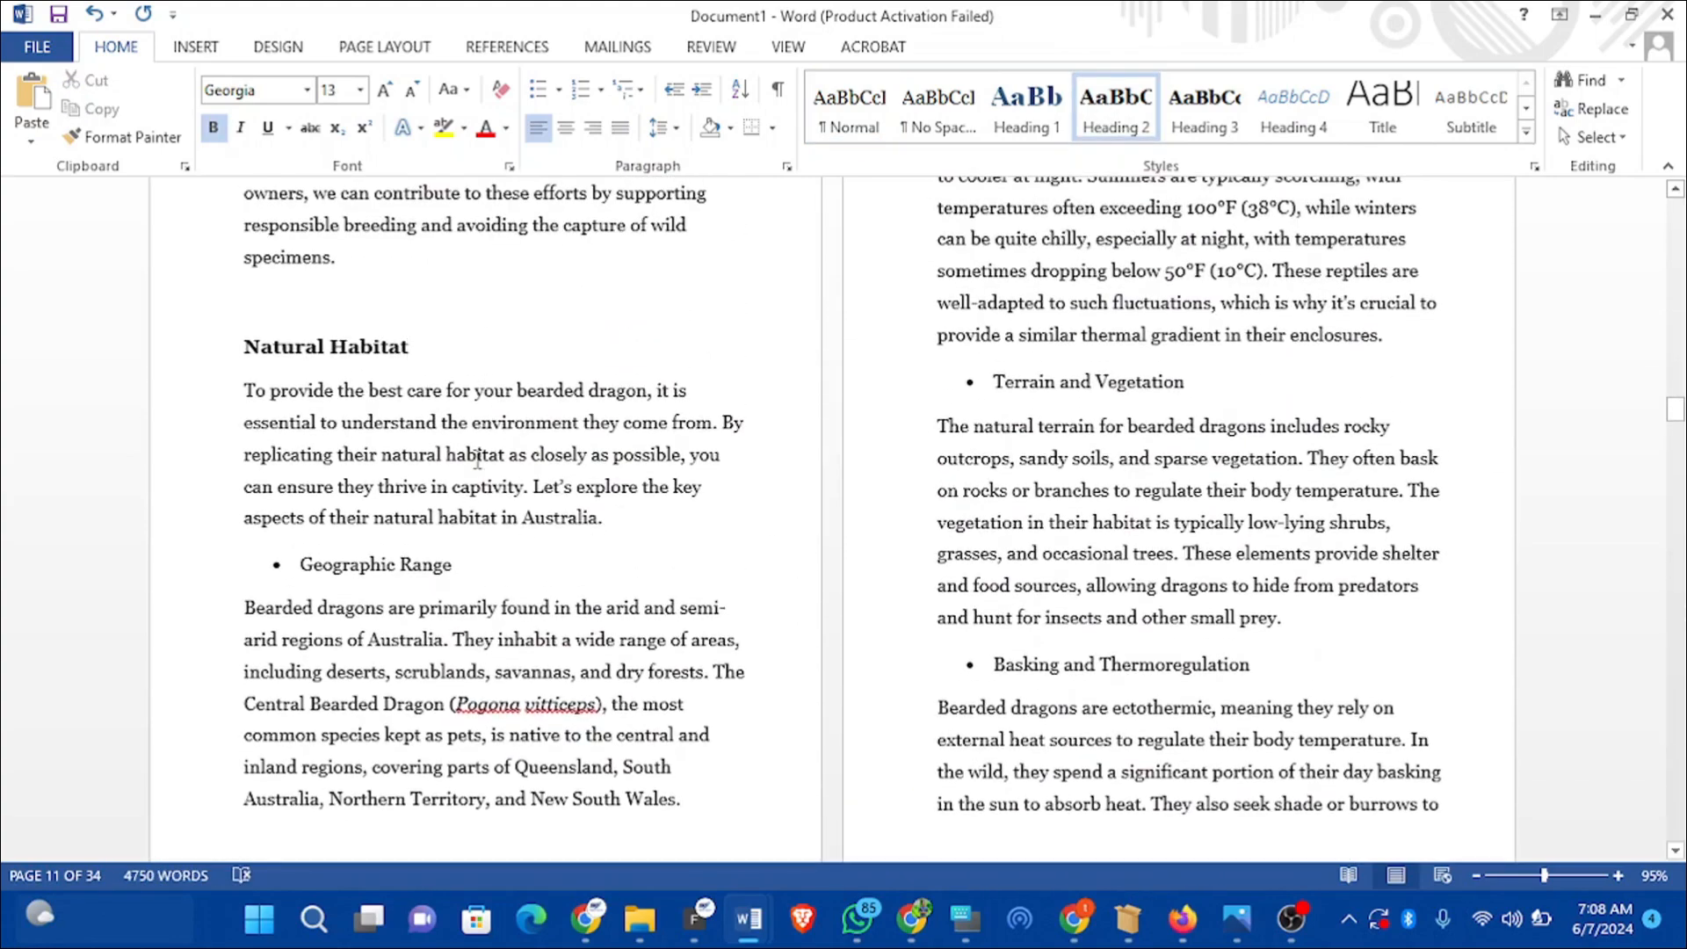
click(301, 565)
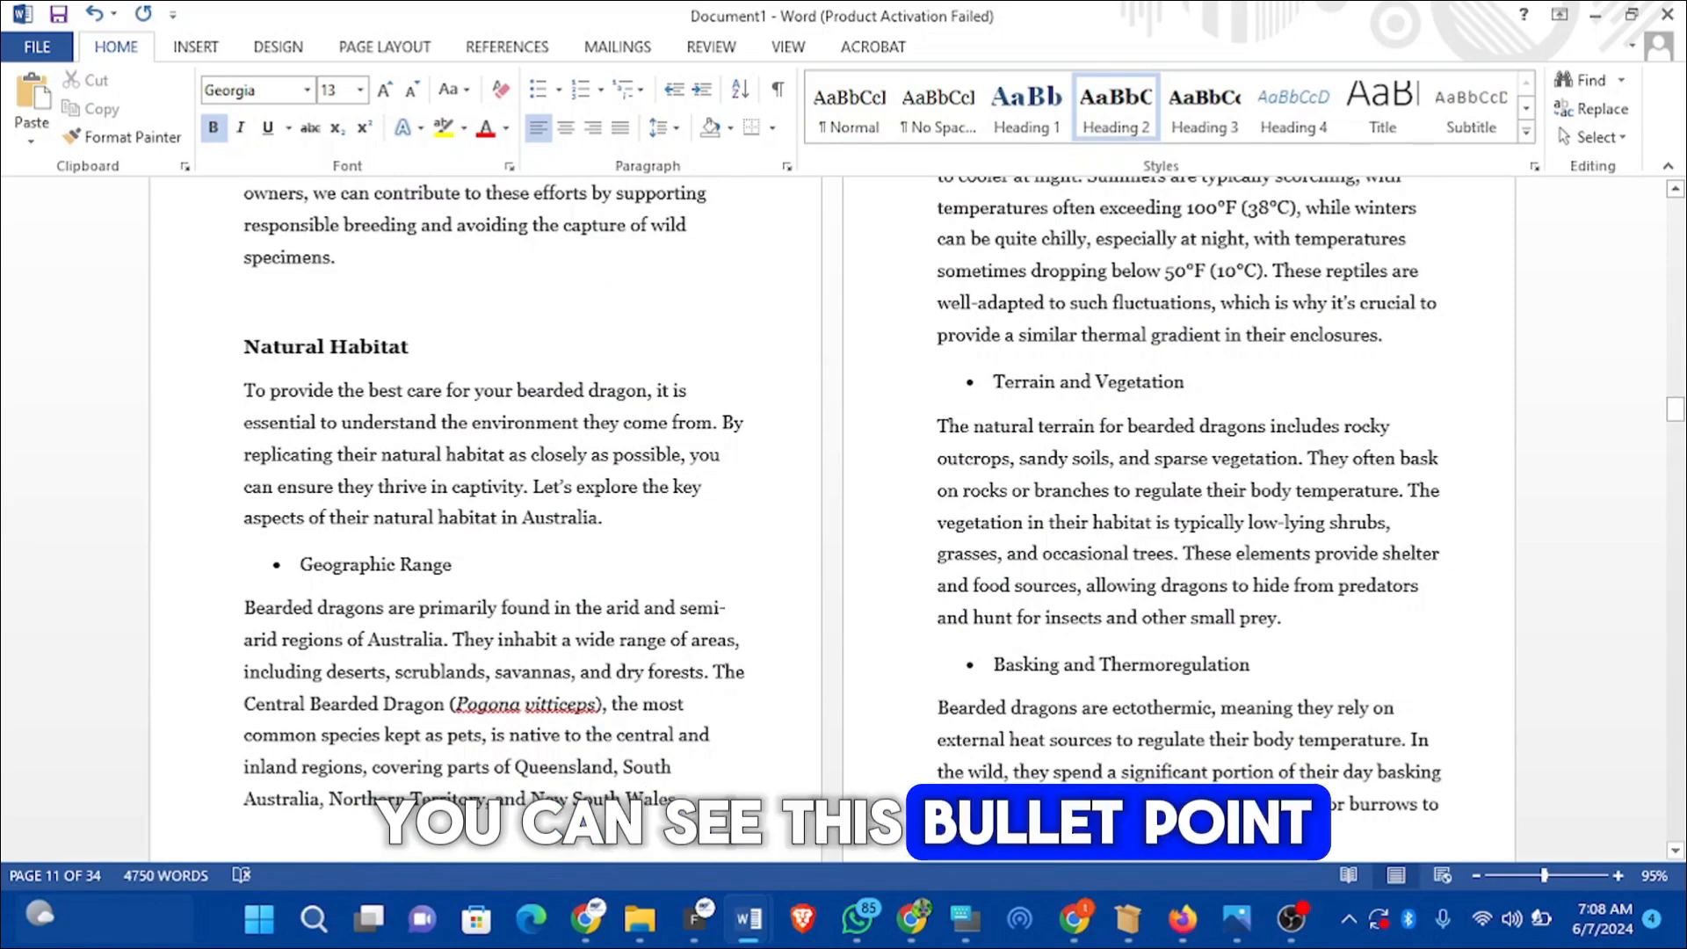
key(BackSpace)
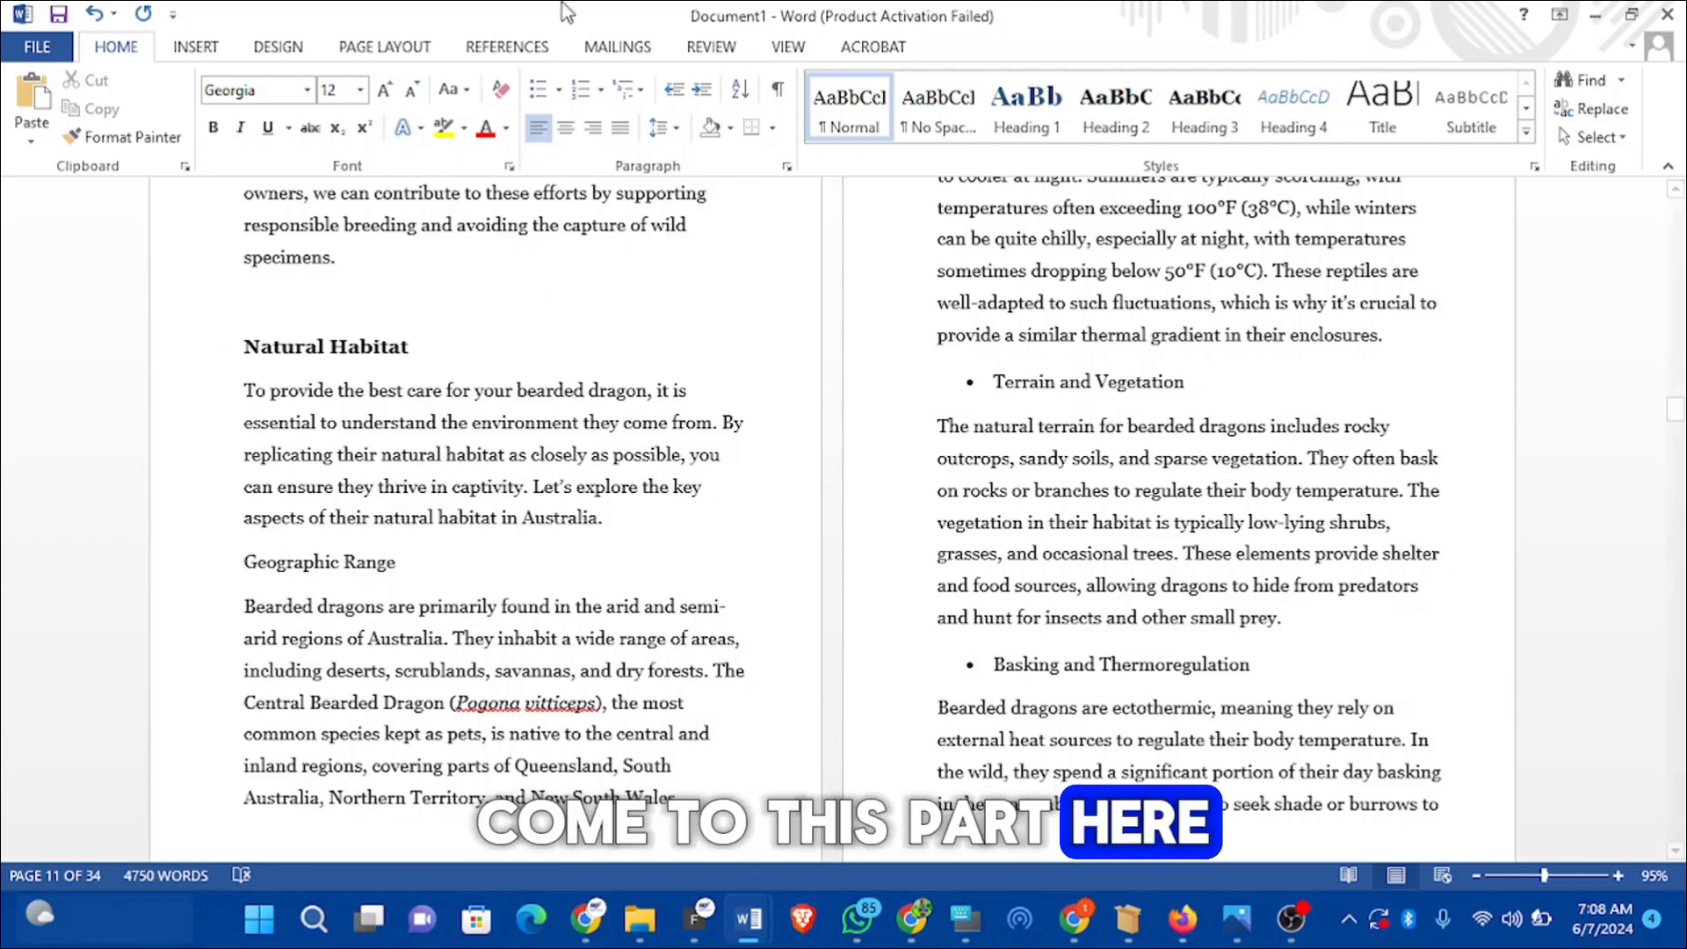
click(560, 91)
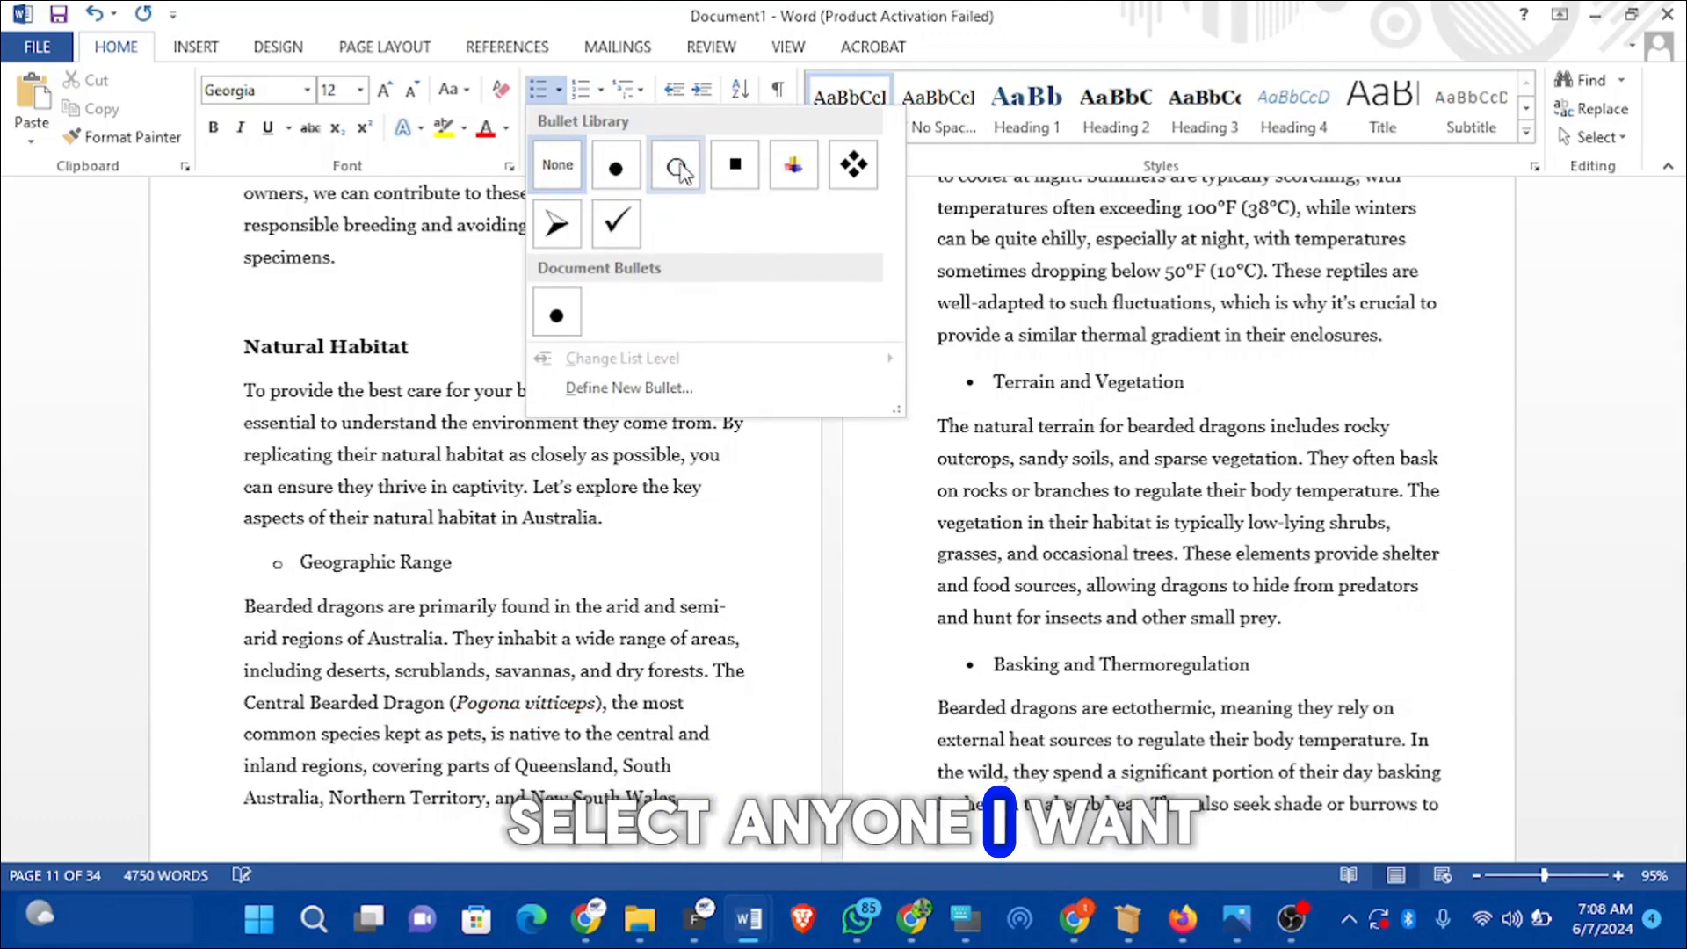
click(616, 165)
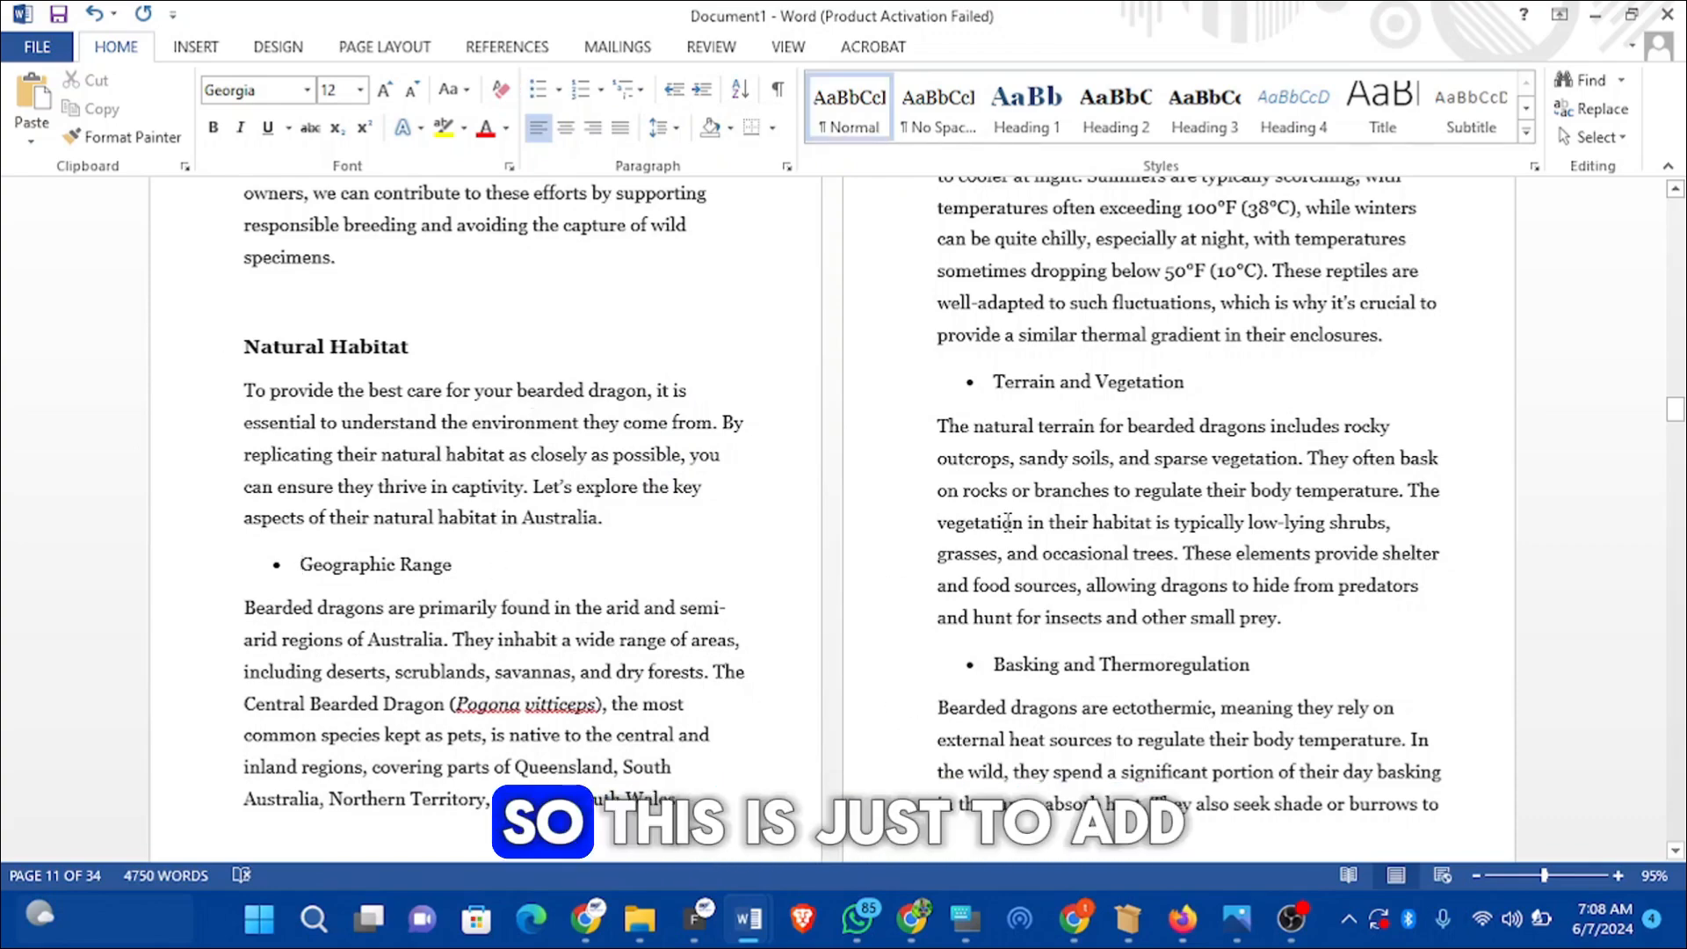
Step: Apply the Heading 2 style to the subheading "Physical Characteristics" in chapter 2
scroll(1008, 522, down, 10)
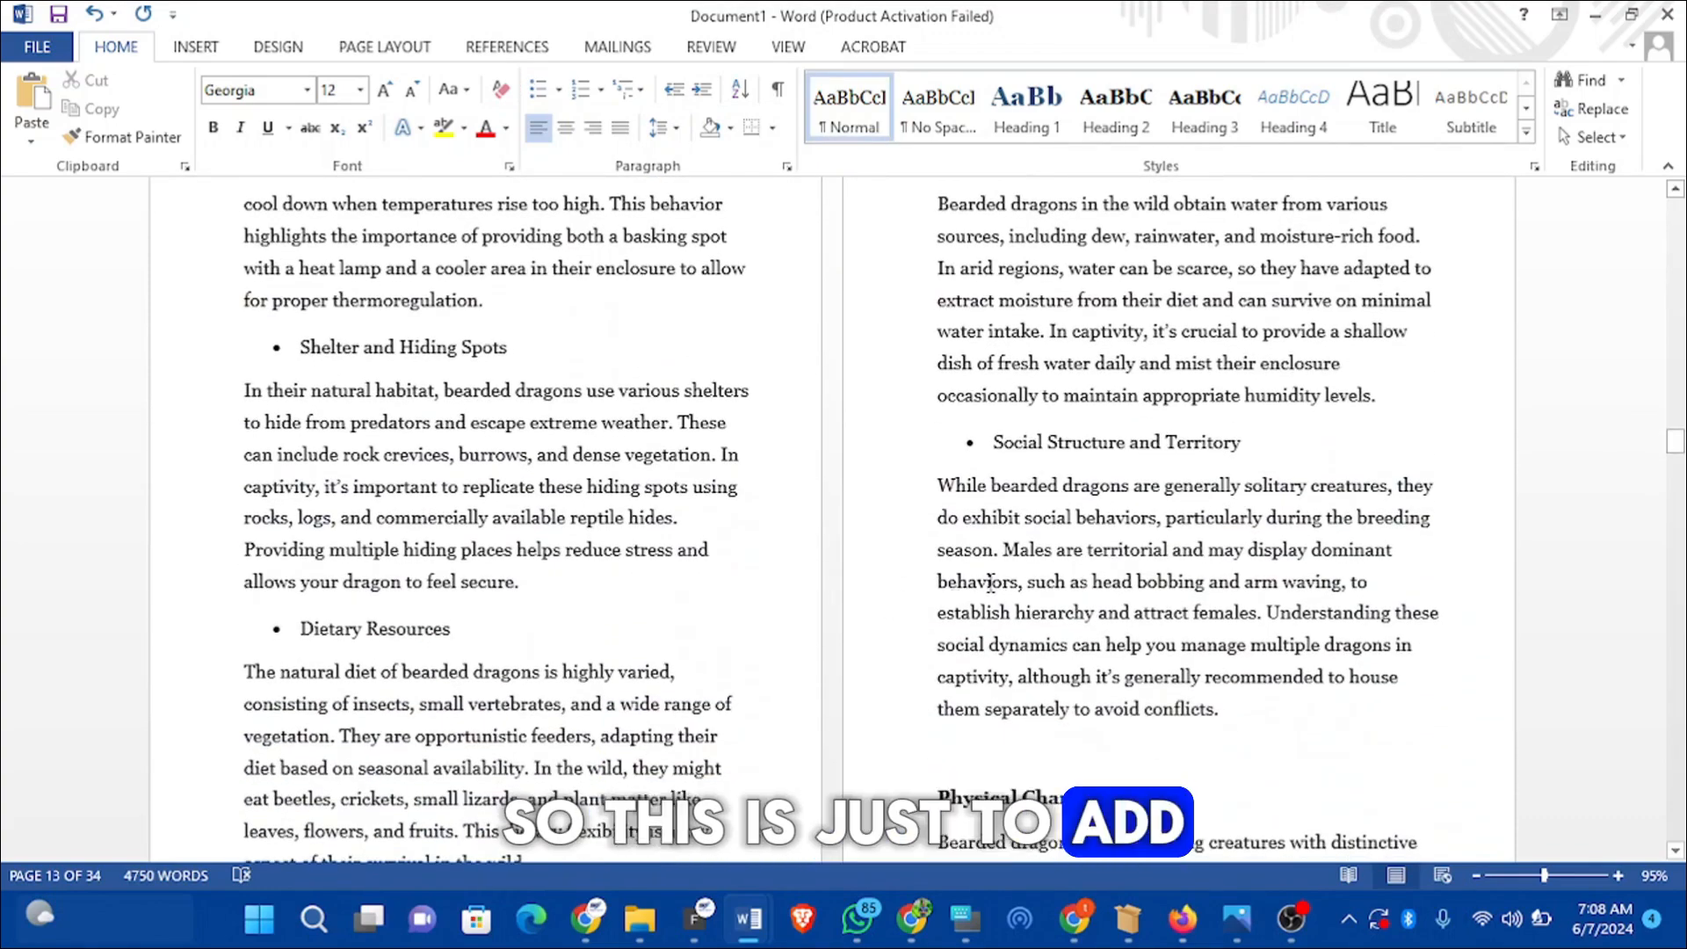
scroll(1177, 545, down, 2)
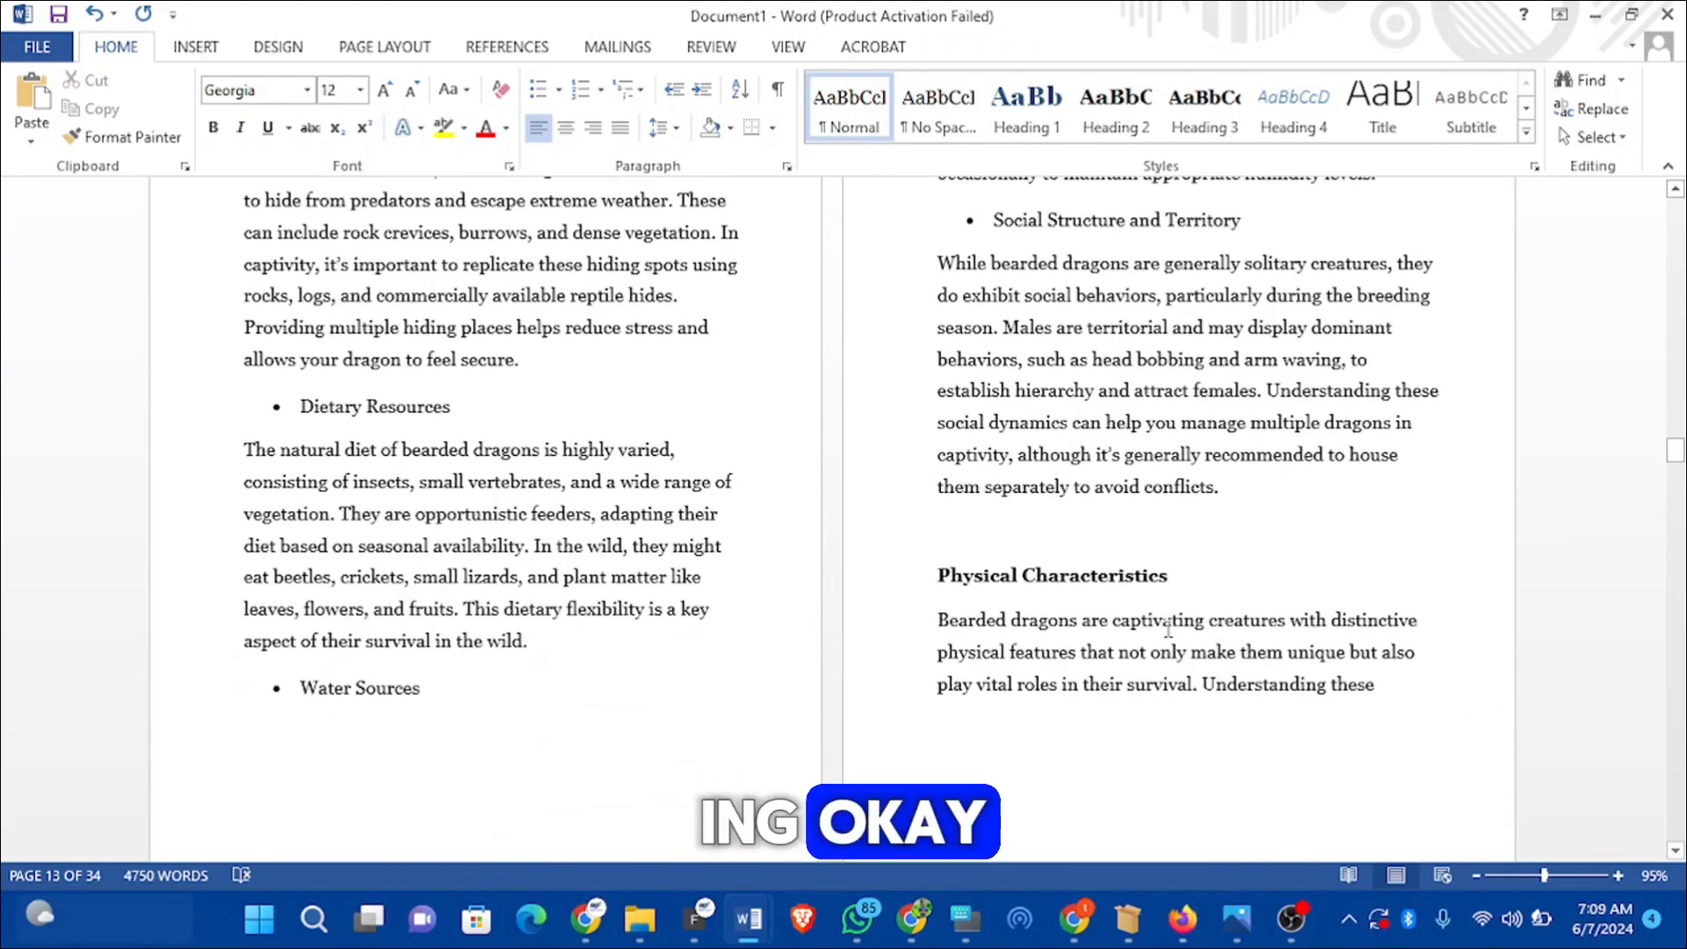
drag(1181, 580, 934, 579)
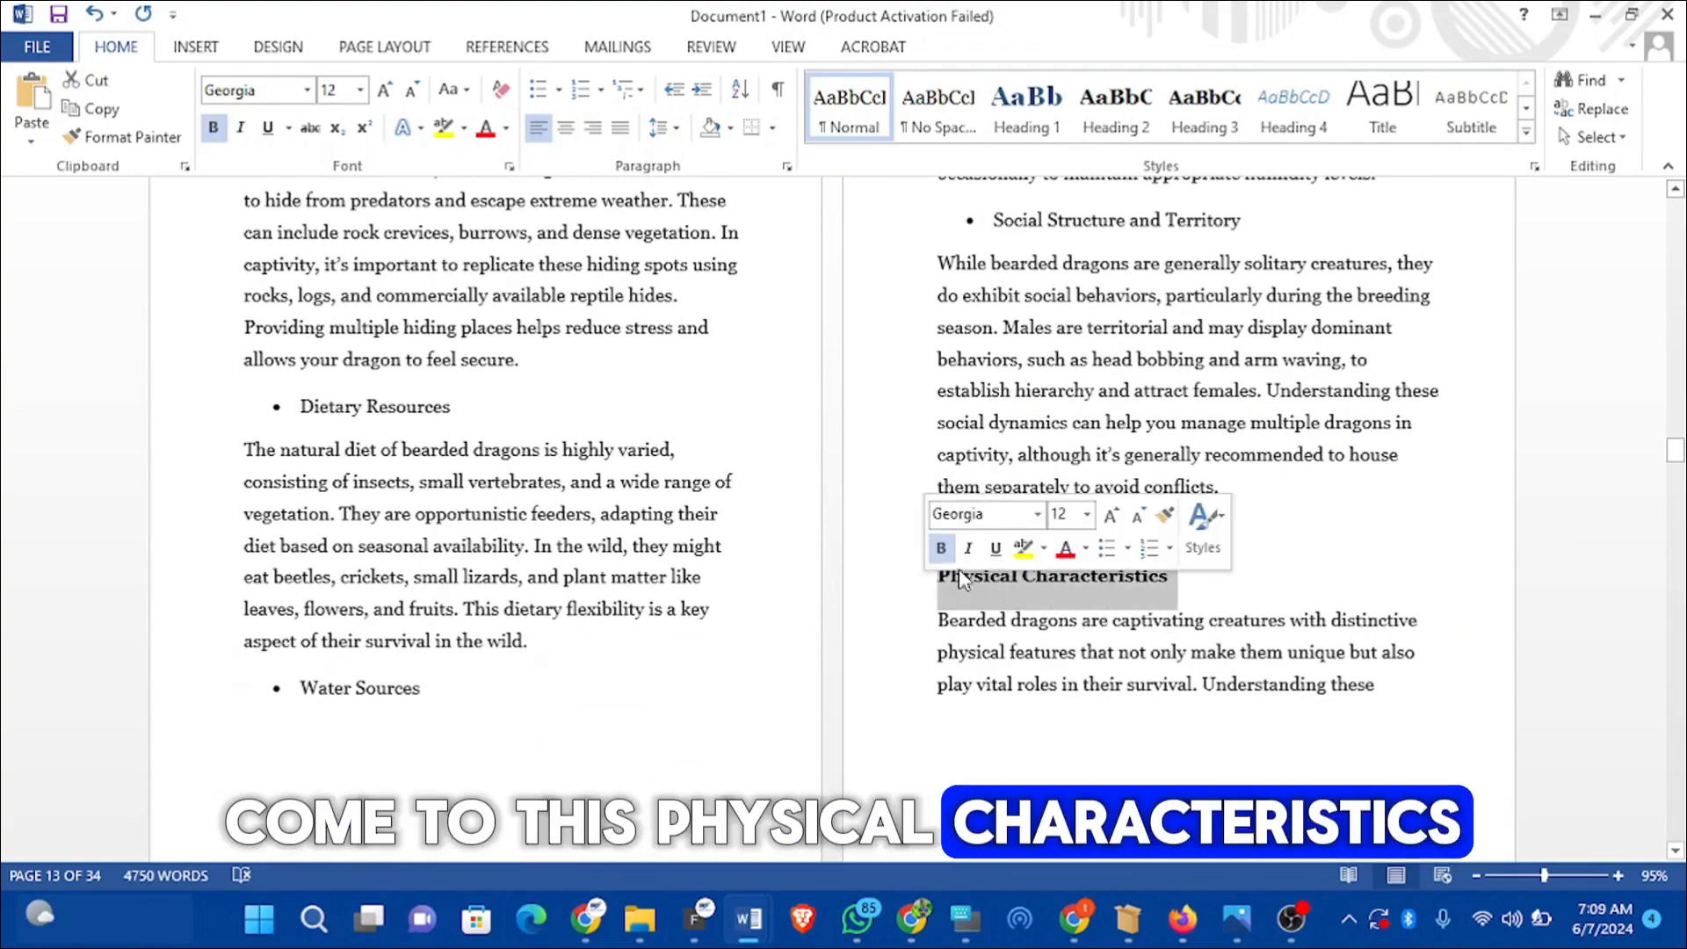
click(1130, 139)
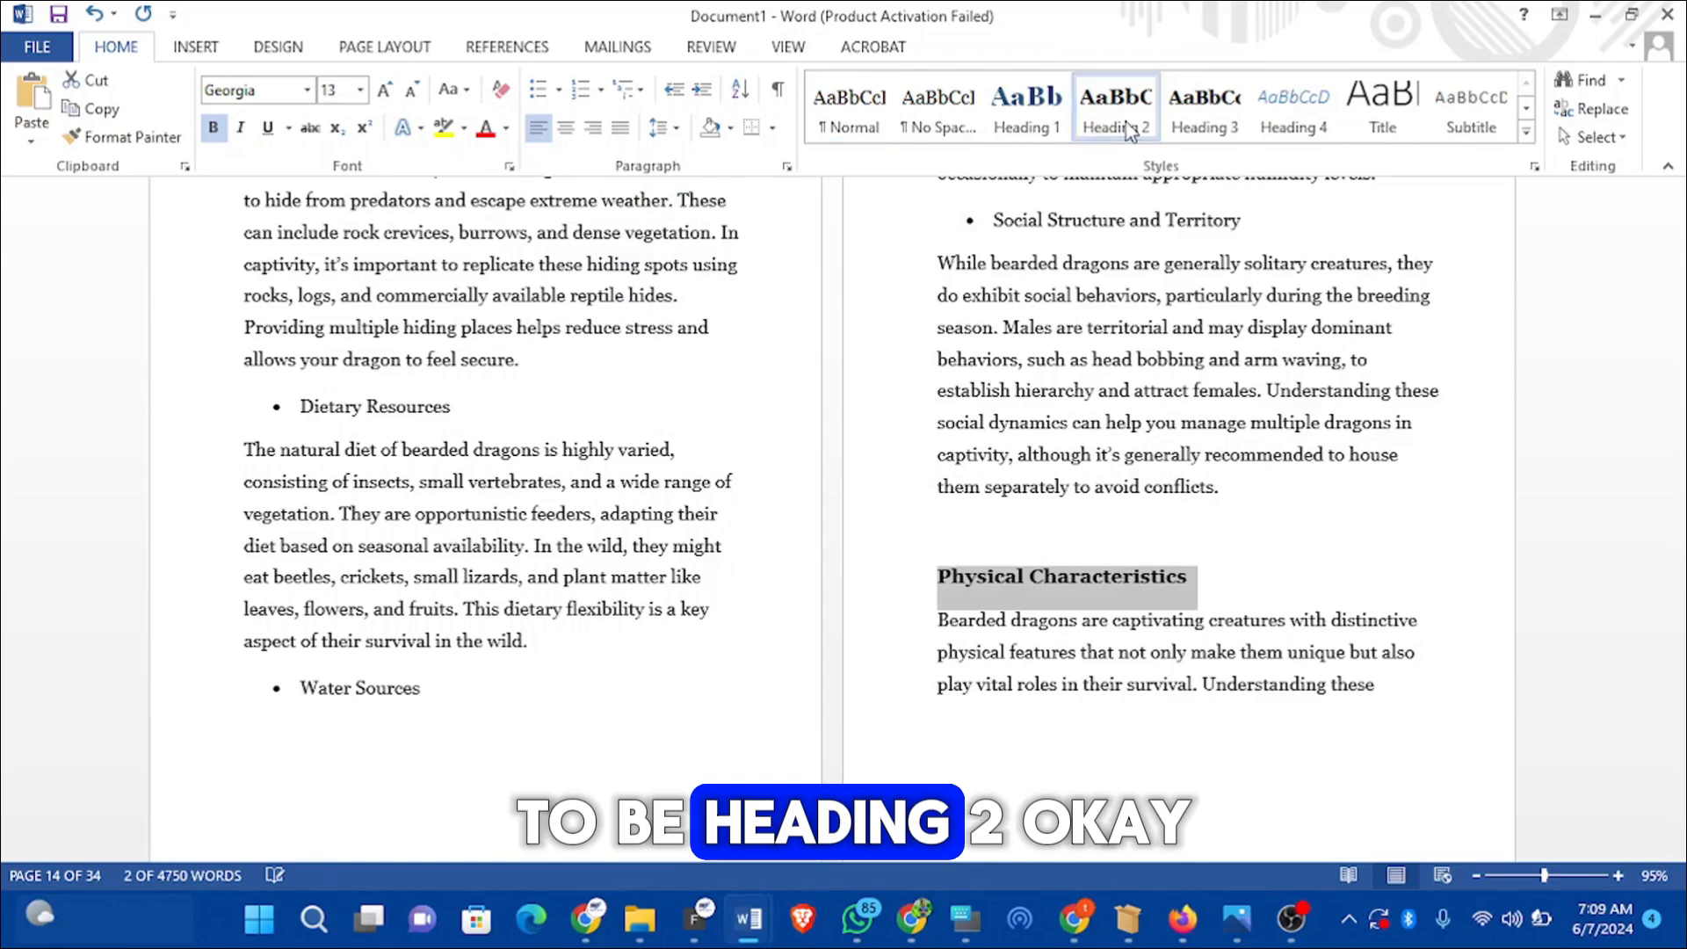
click(1195, 492)
click(1140, 554)
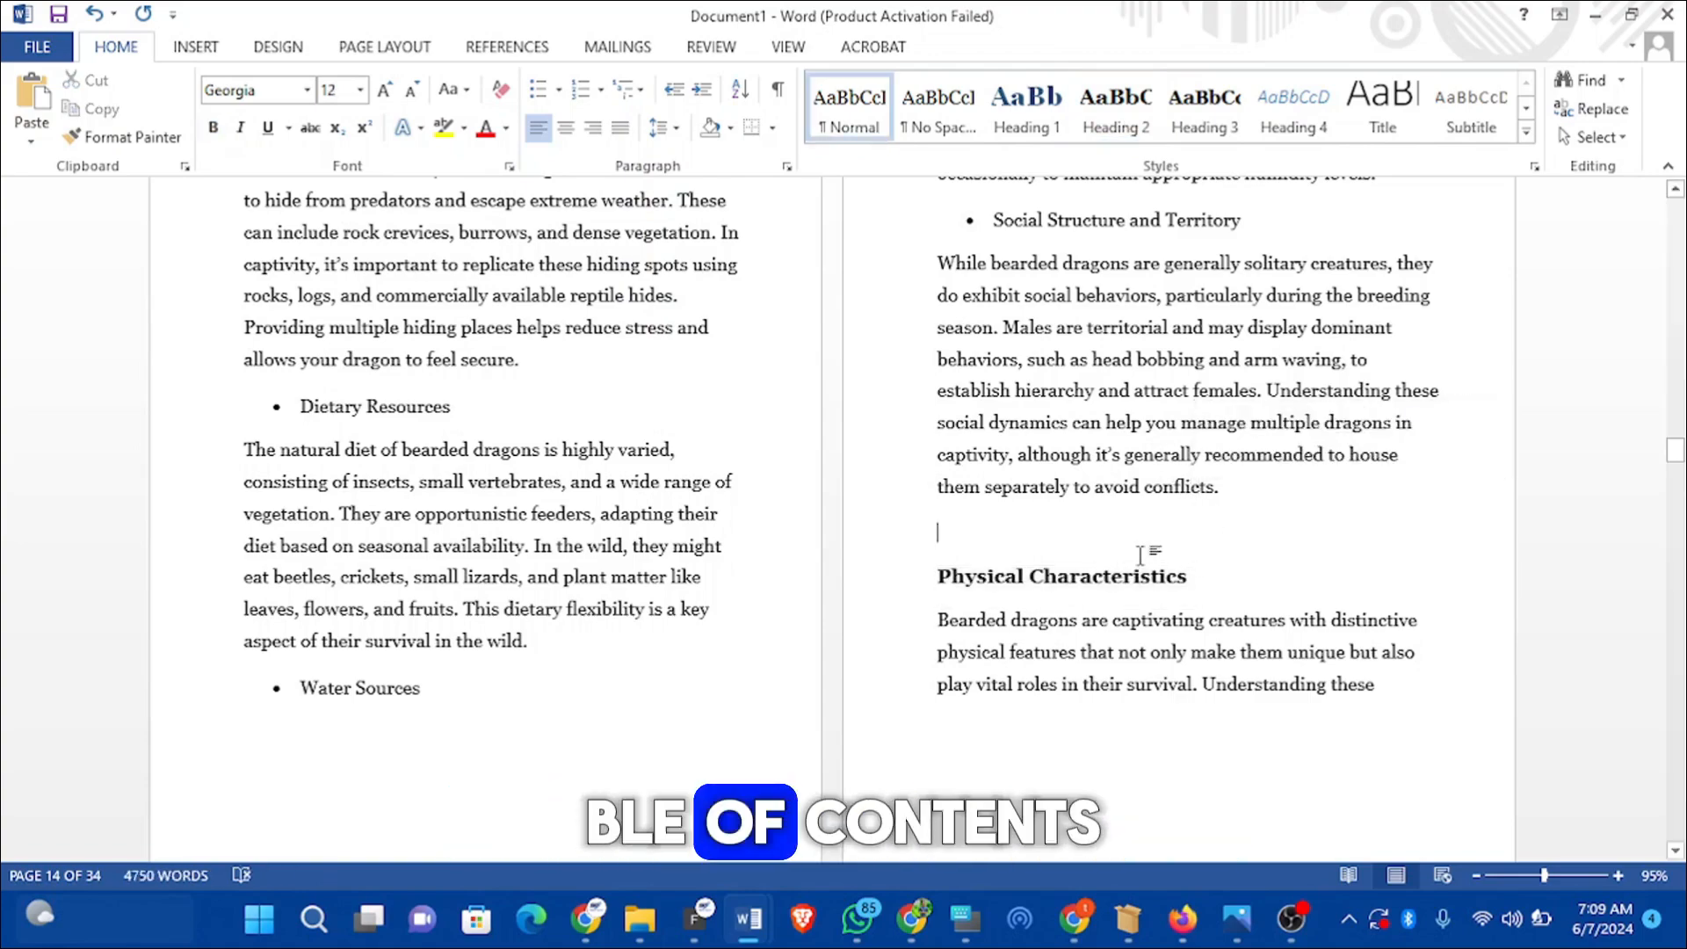
Step: Insert a page break before the "3 | Choosing Your Bearded Dragon" chapter title
scroll(1234, 502, down, 3)
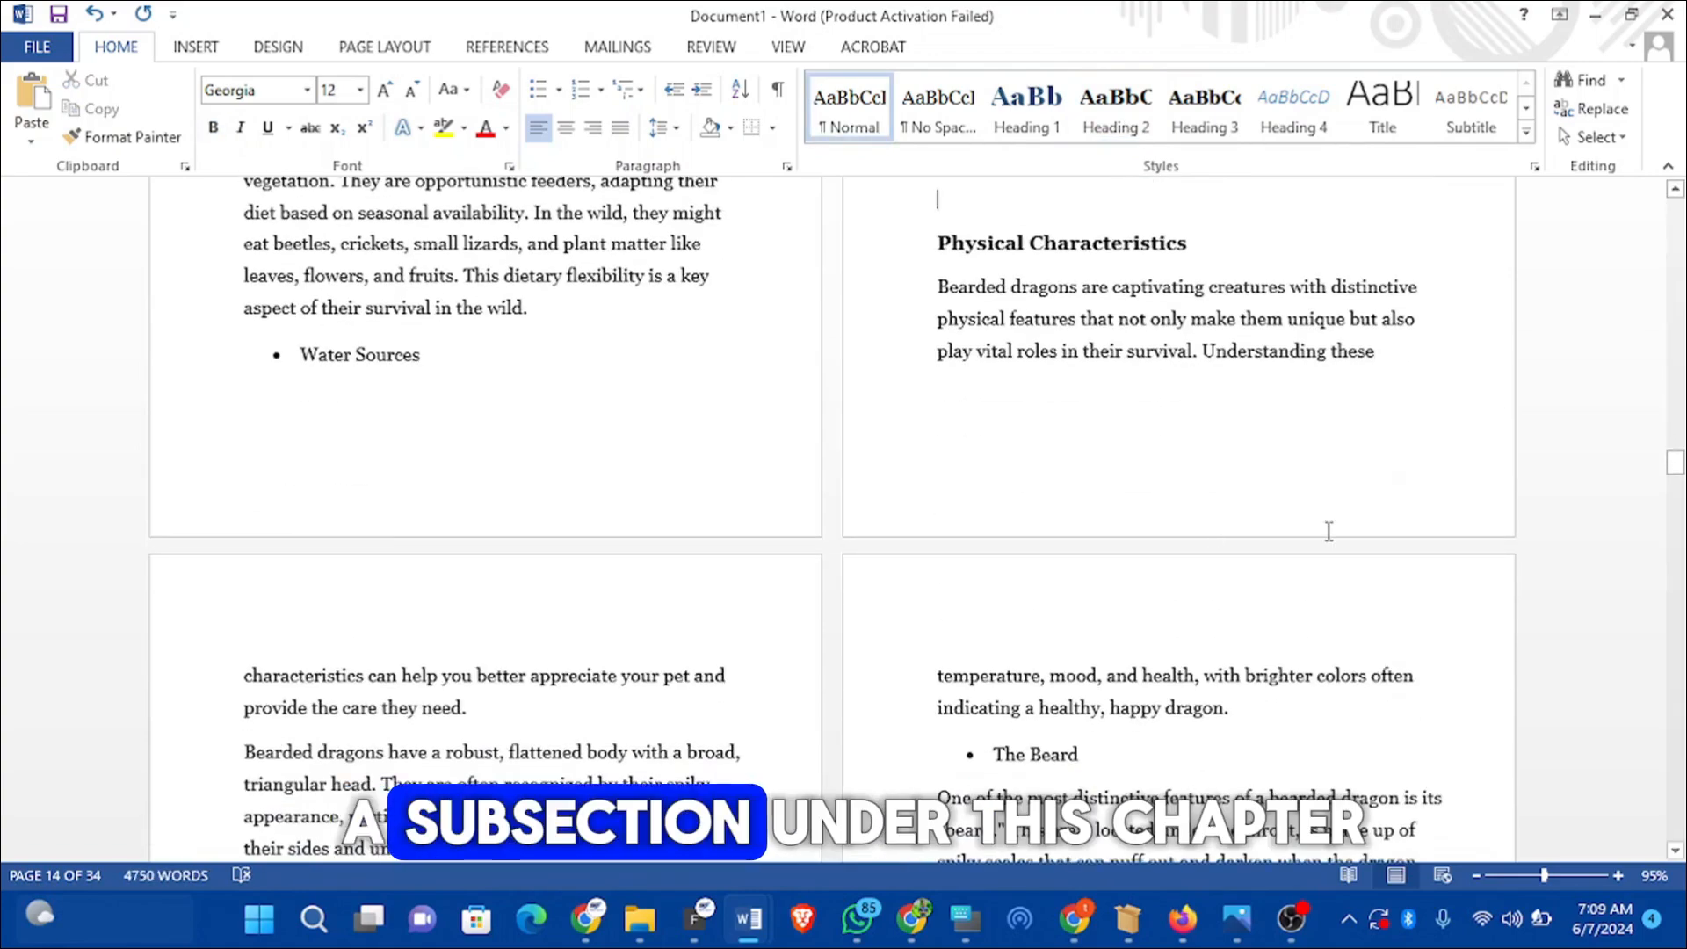
scroll(1329, 531, down, 5)
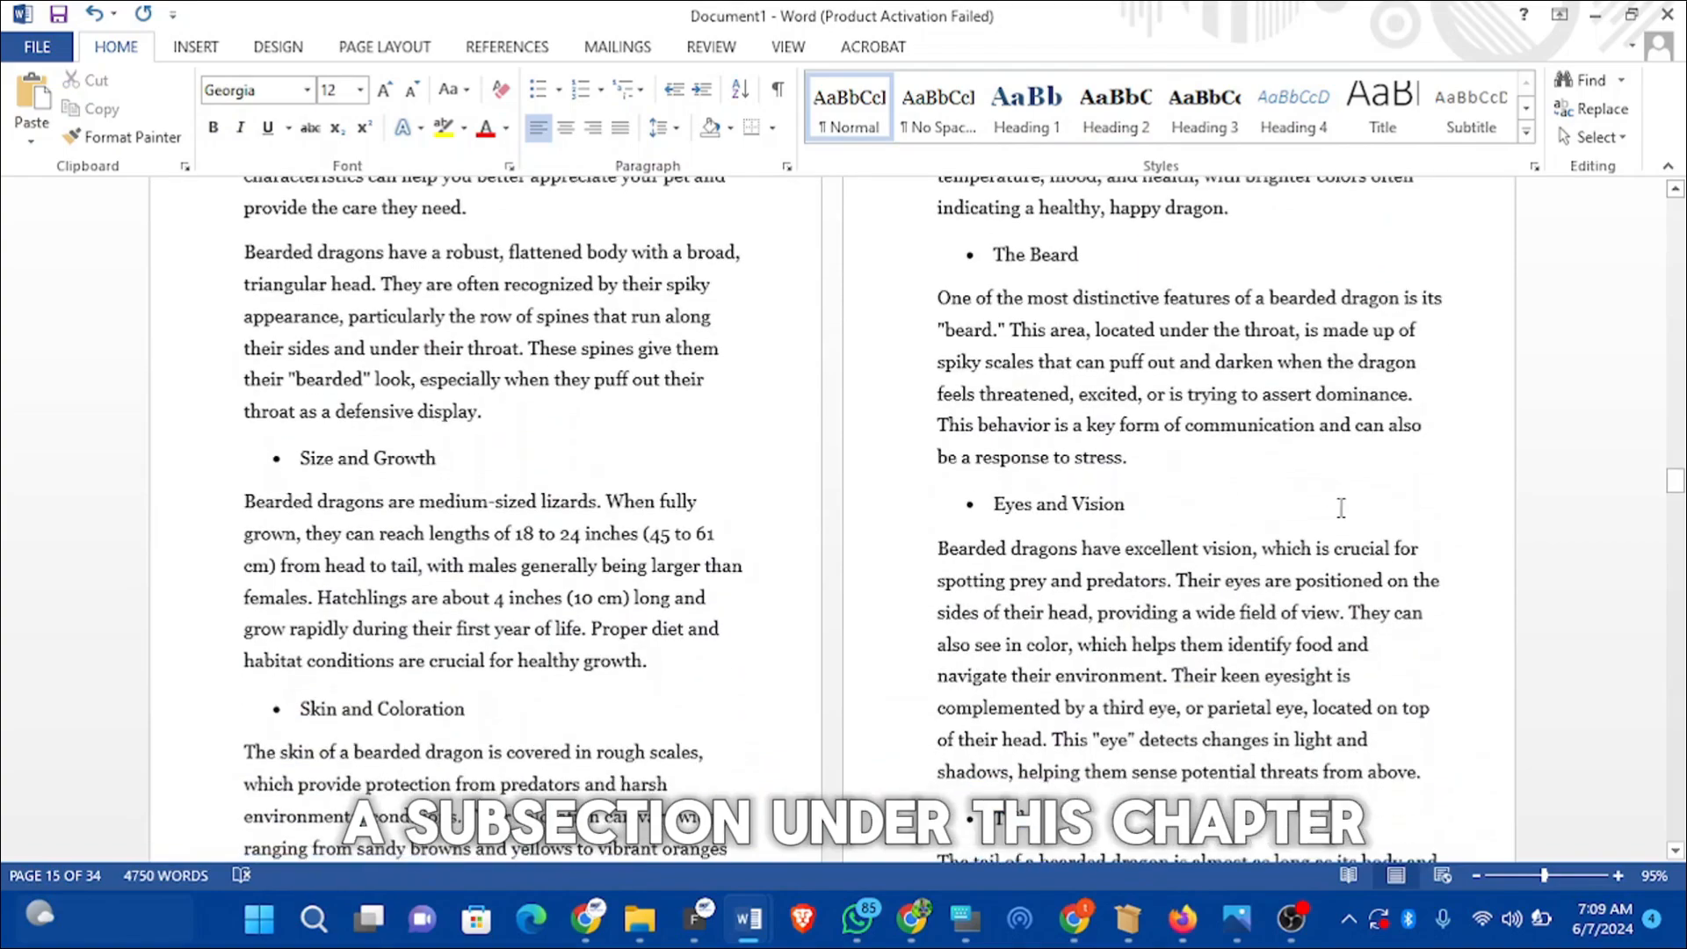
scroll(1341, 508, down, 8)
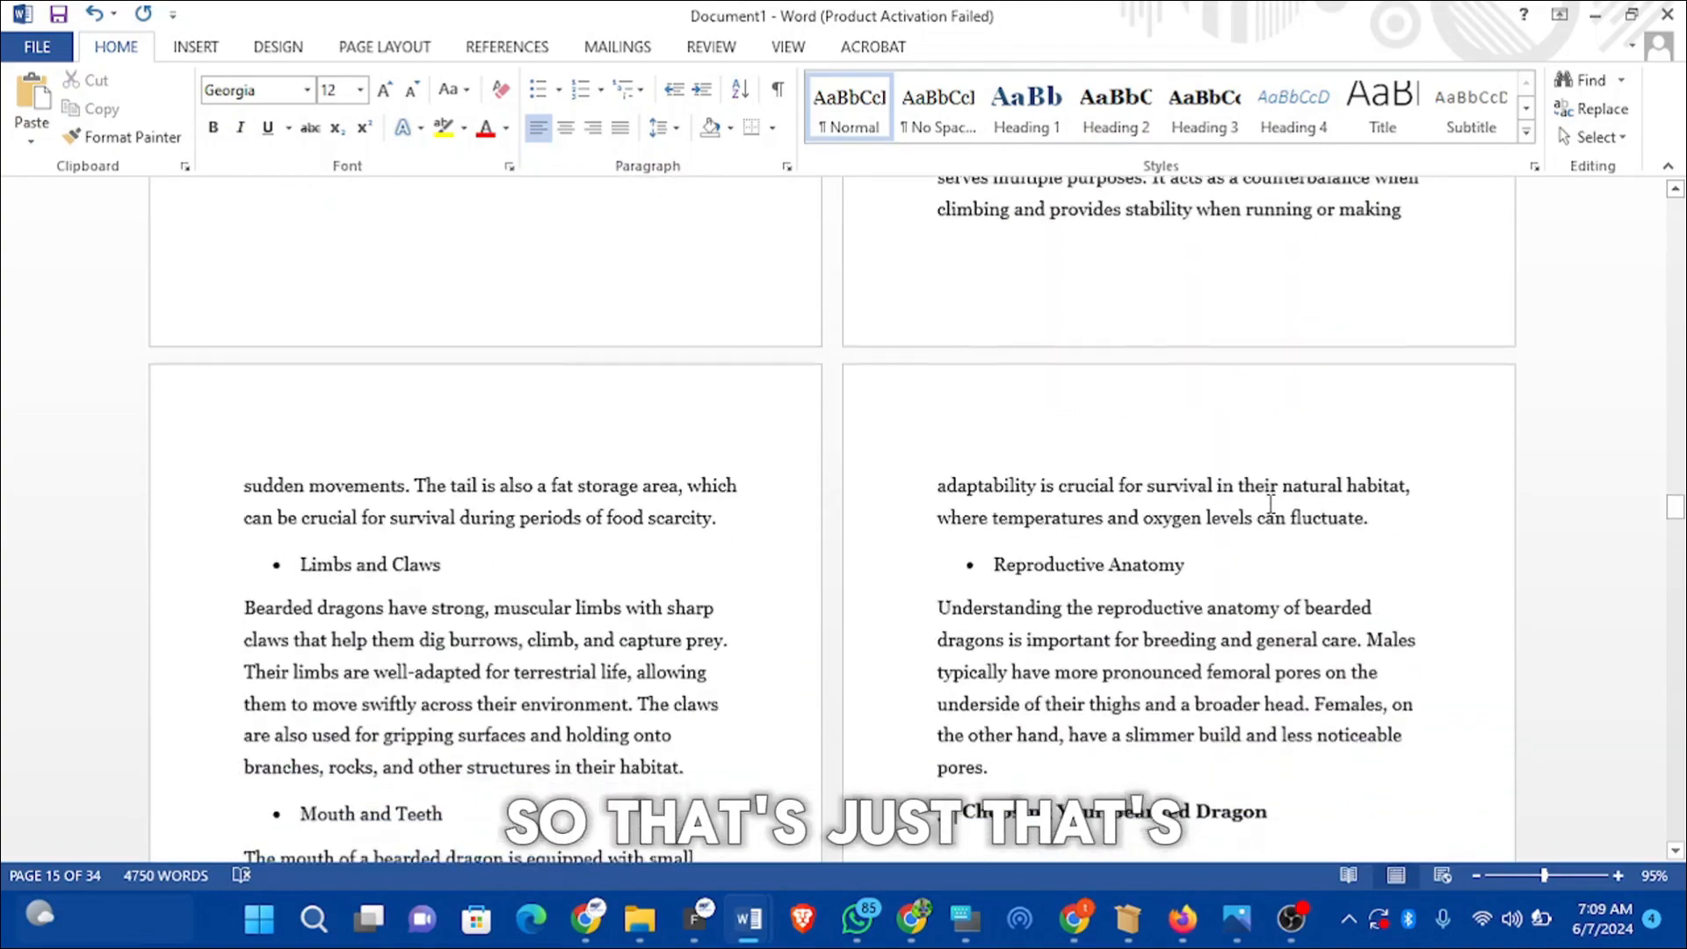
scroll(1271, 503, down, 4)
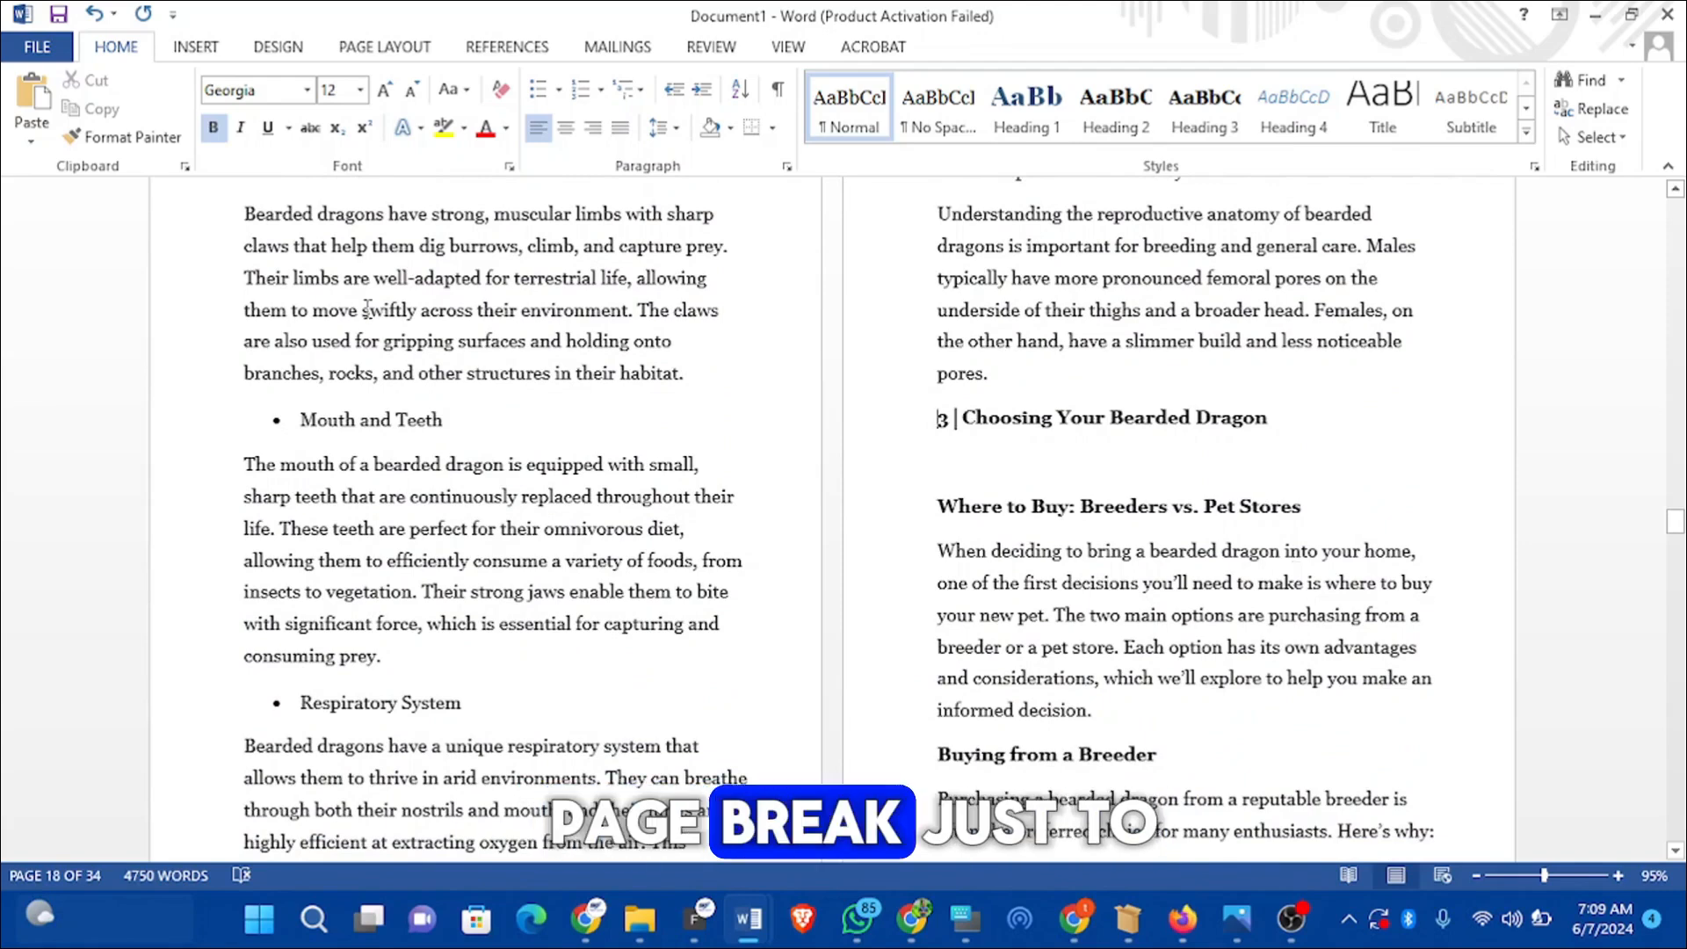
click(195, 48)
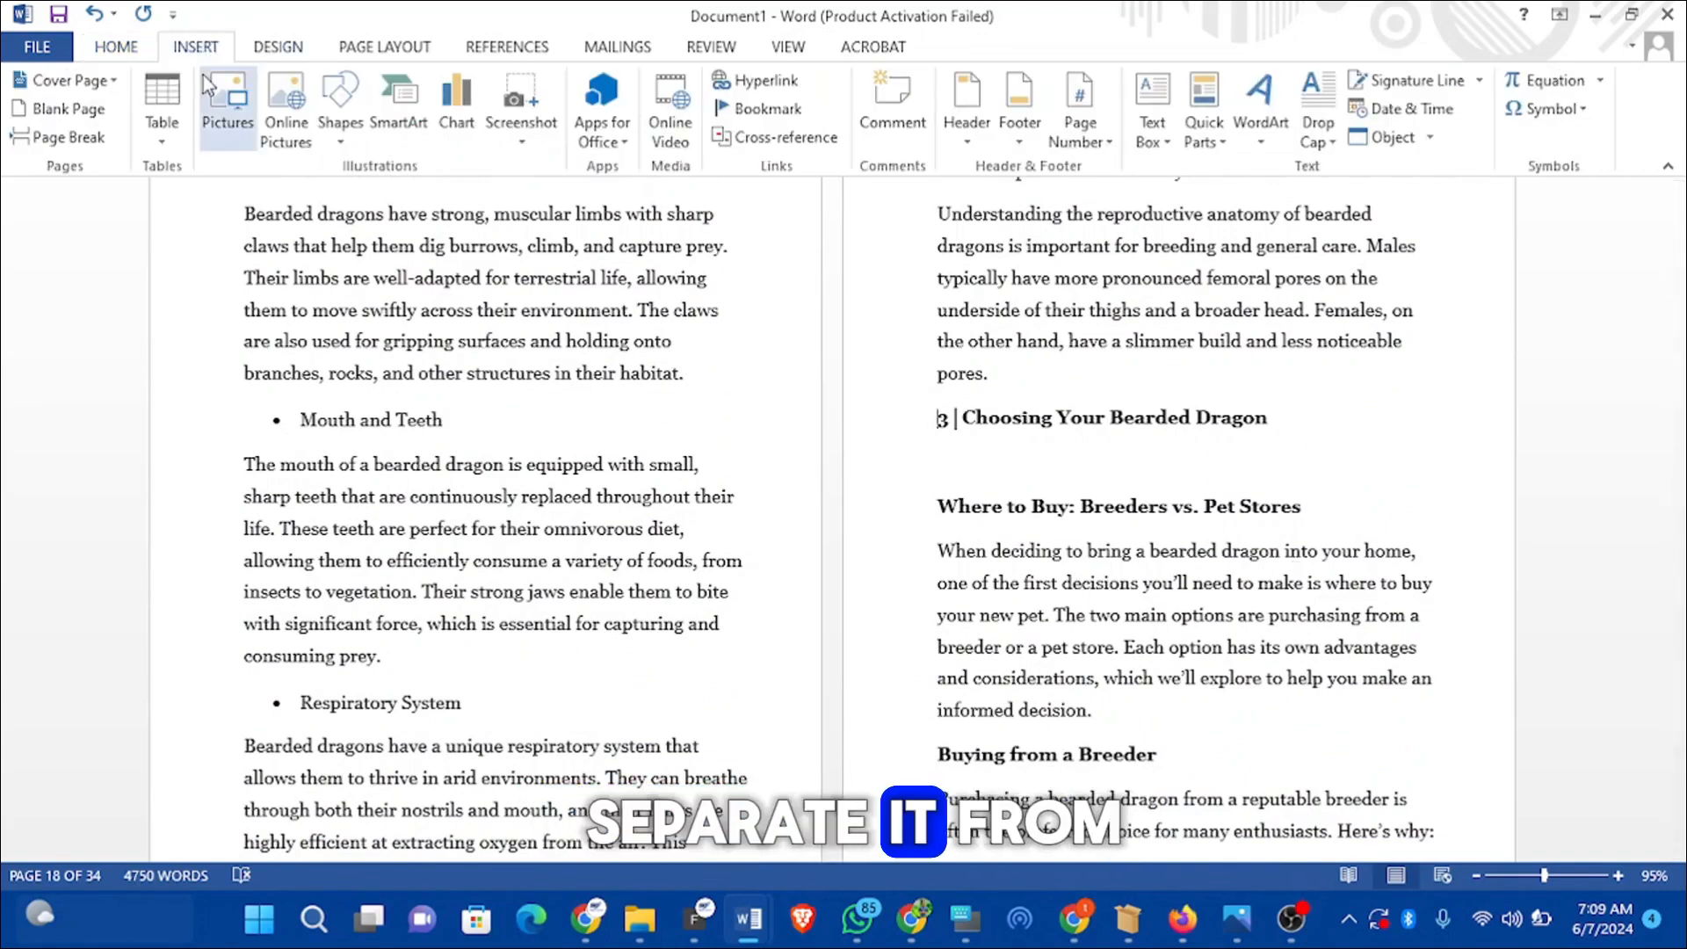
click(92, 138)
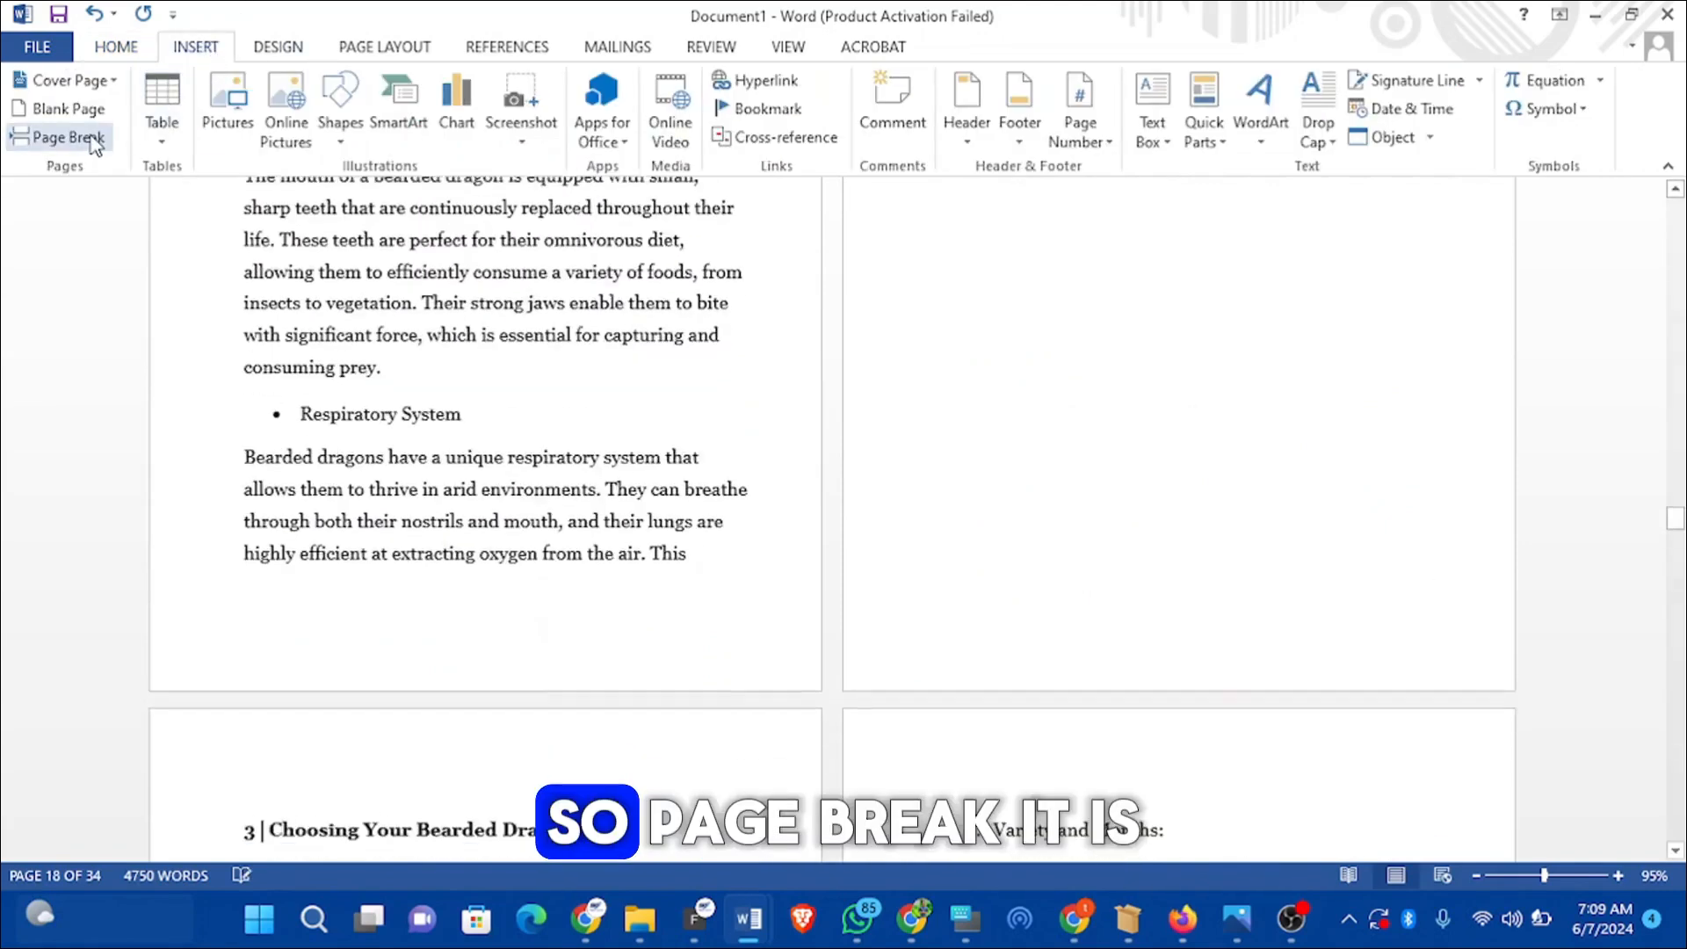
Step: Apply the Heading 2 style to the subheading "Where to Buy: Breeders vs. Pet Stores" in chapter 3
scroll(482, 368, down, 8)
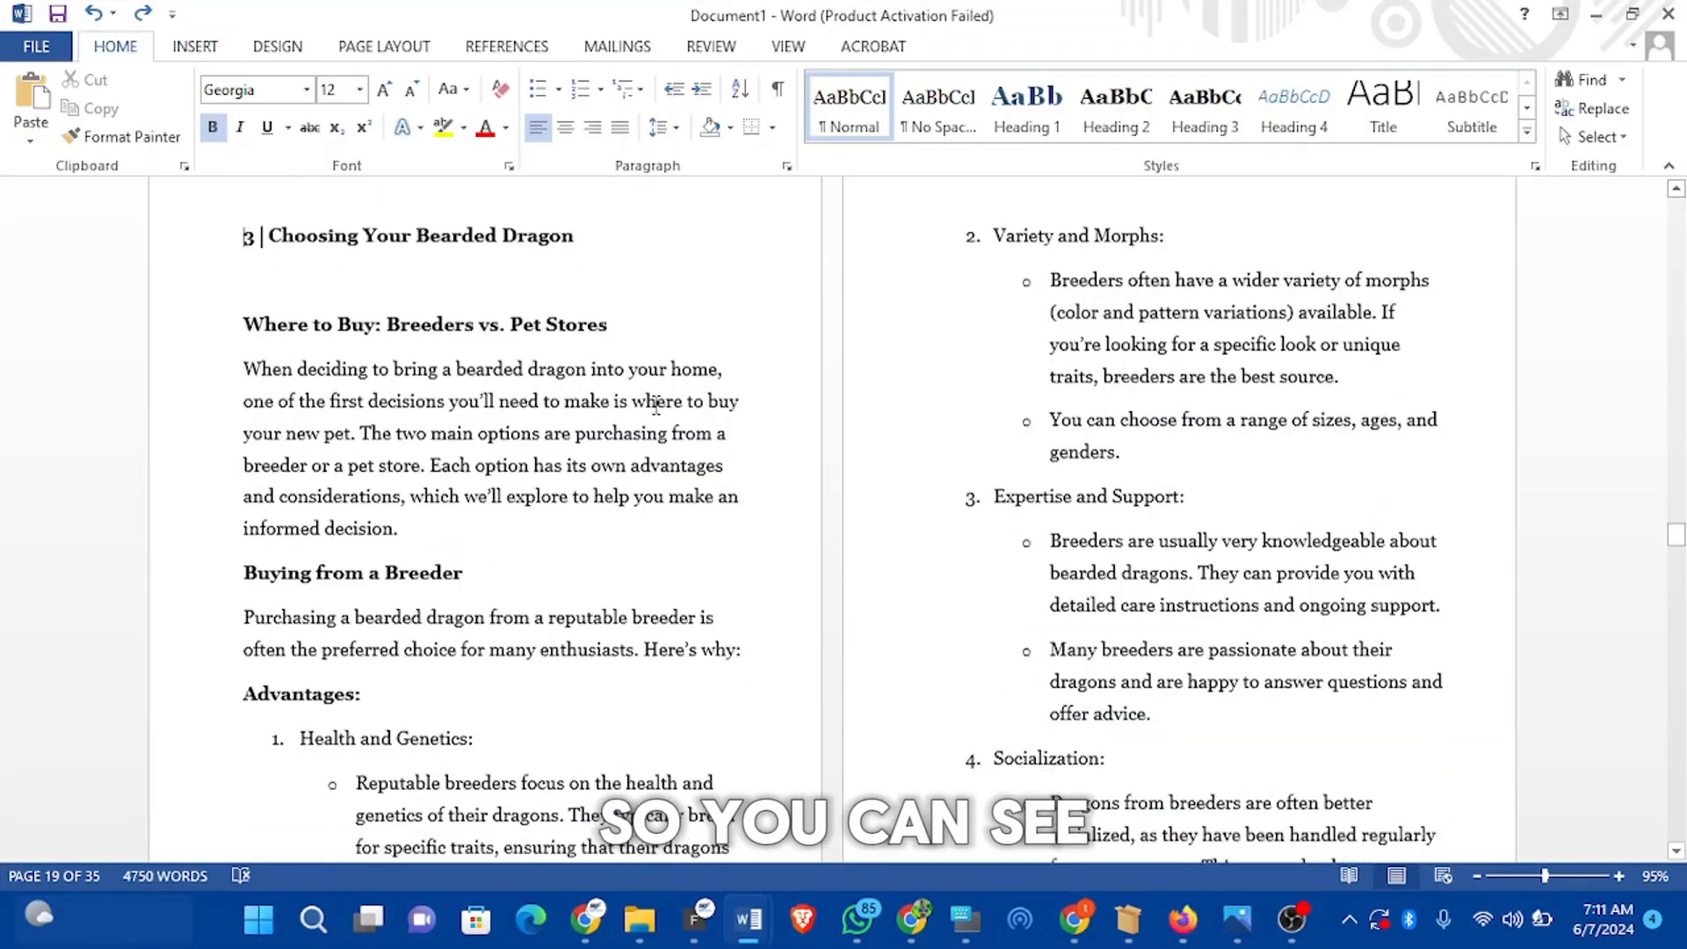
scroll(651, 384, down, 4)
scroll(636, 330, up, 3)
scroll(636, 329, up, 1)
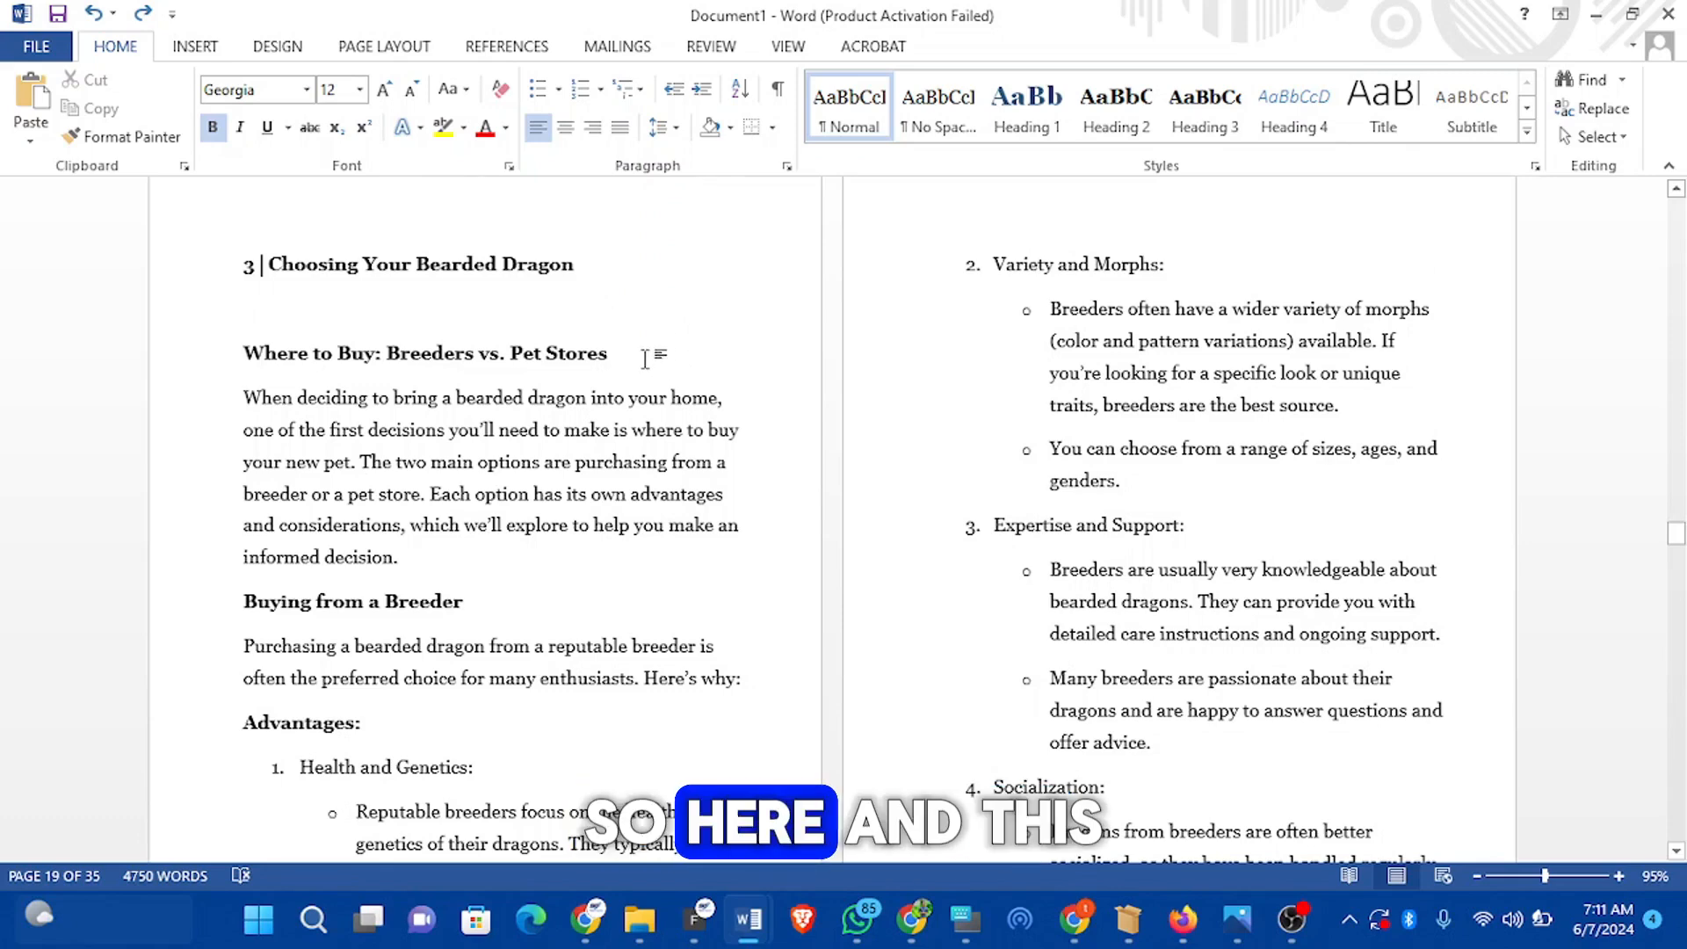
drag(610, 356, 243, 353)
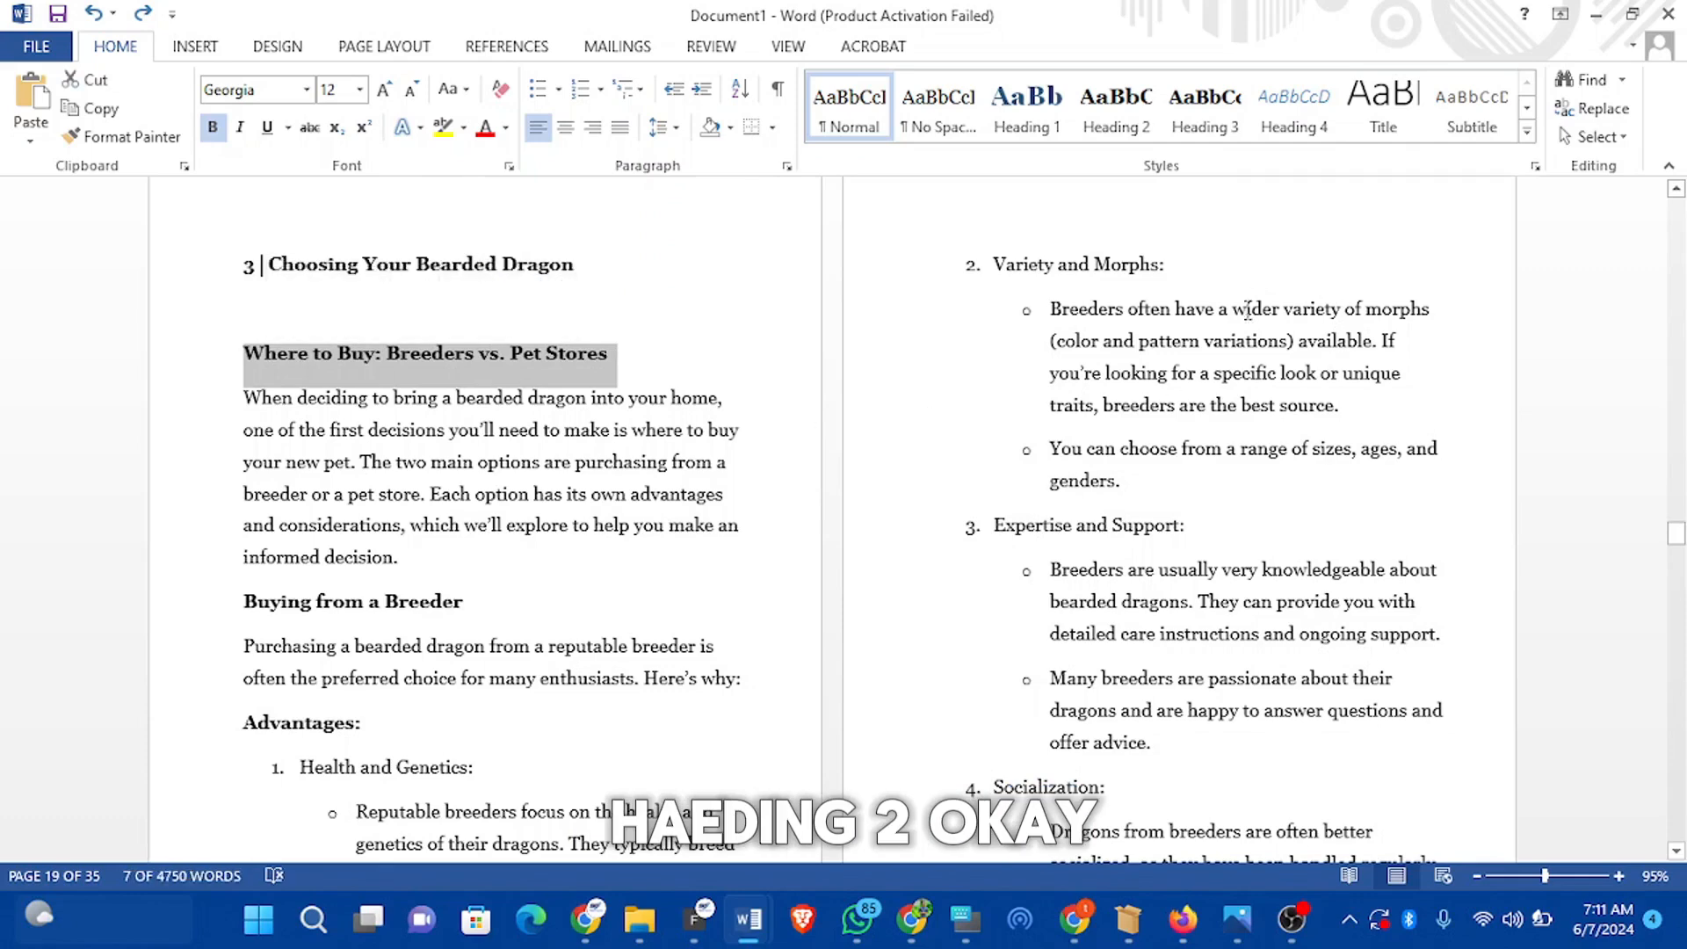
click(1117, 110)
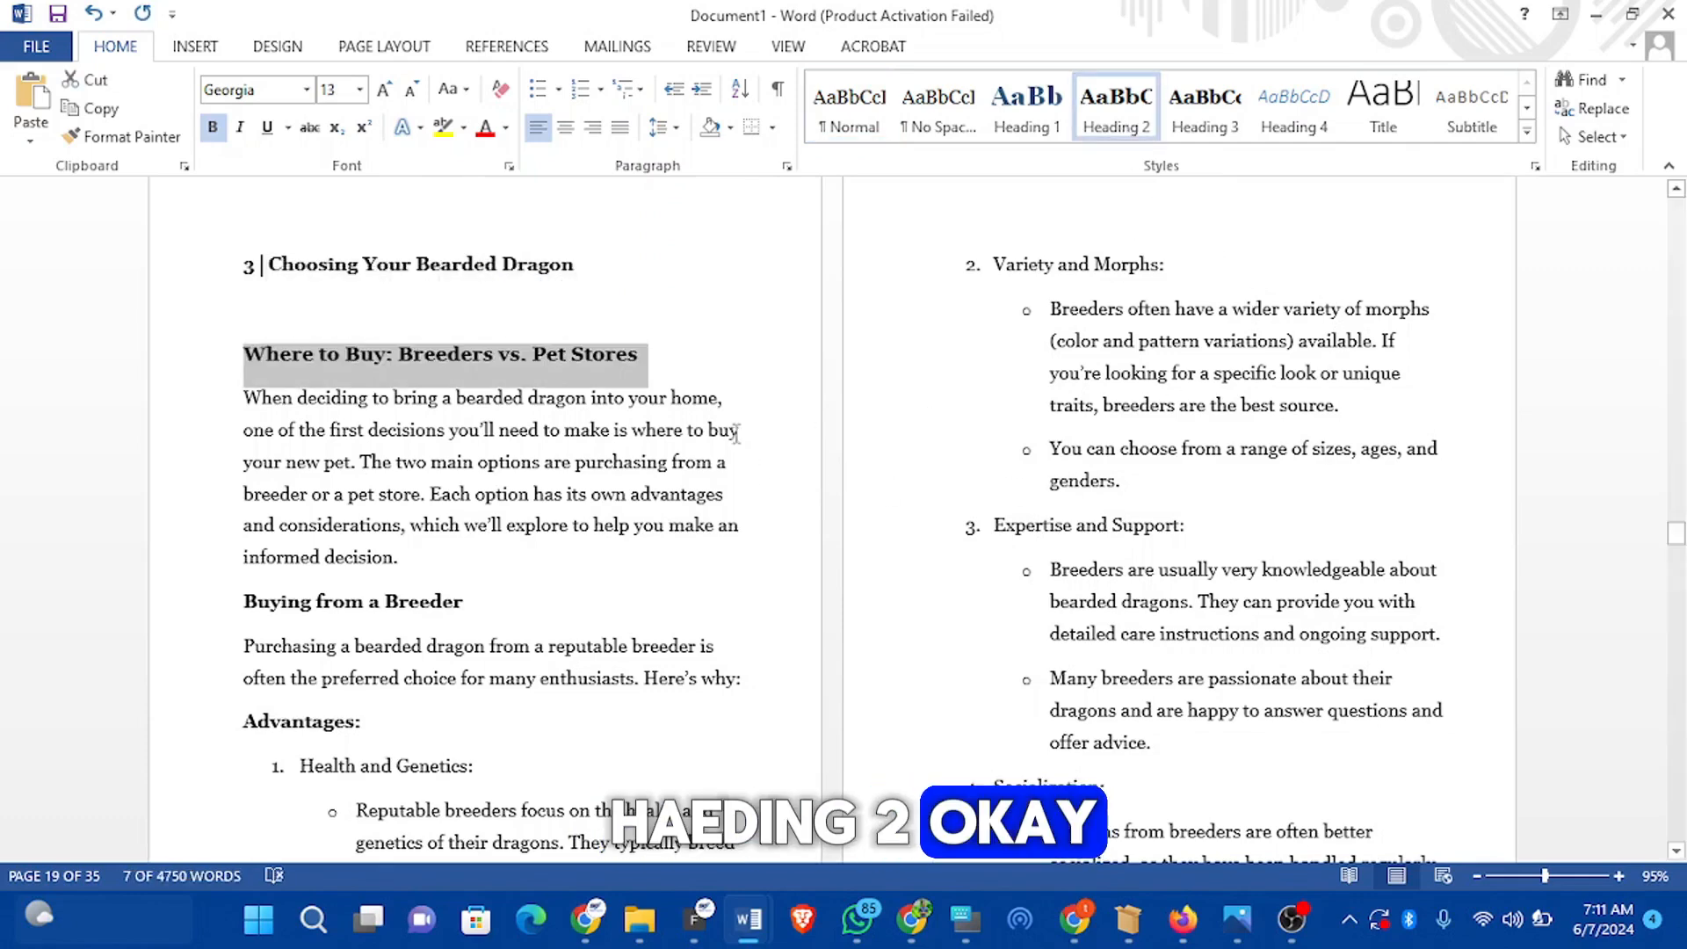
Step: Apply the Heading 3 style to the subheading "Buying from a Breeder" in chapter 3
click(463, 604)
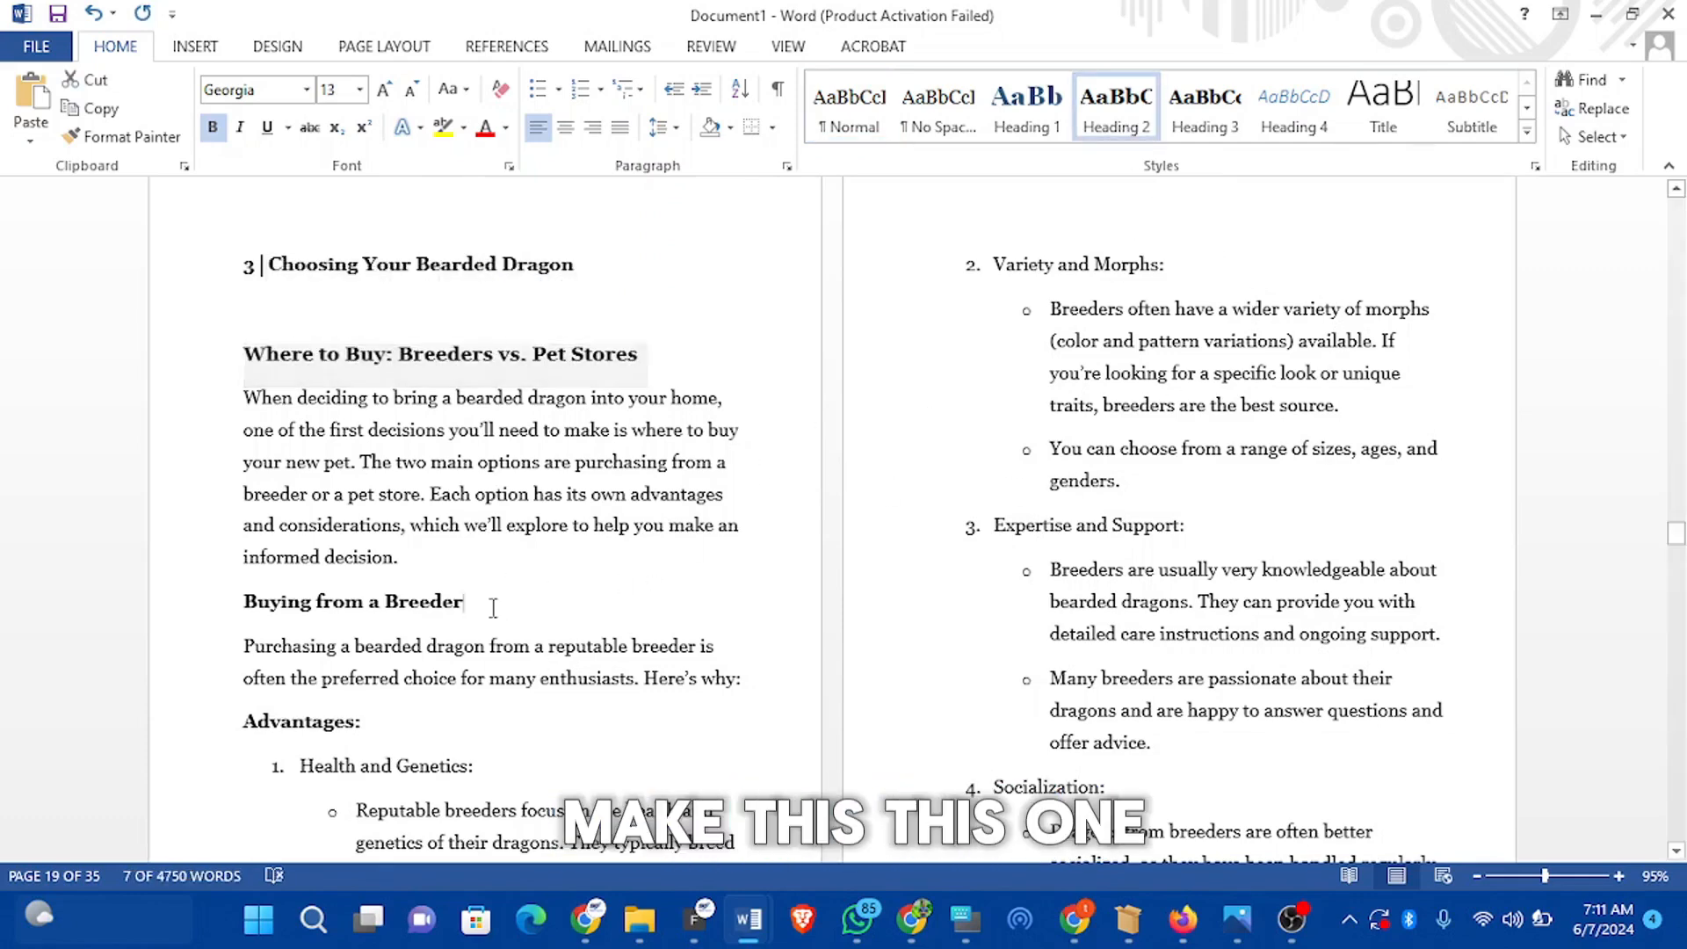
drag(463, 608, 244, 557)
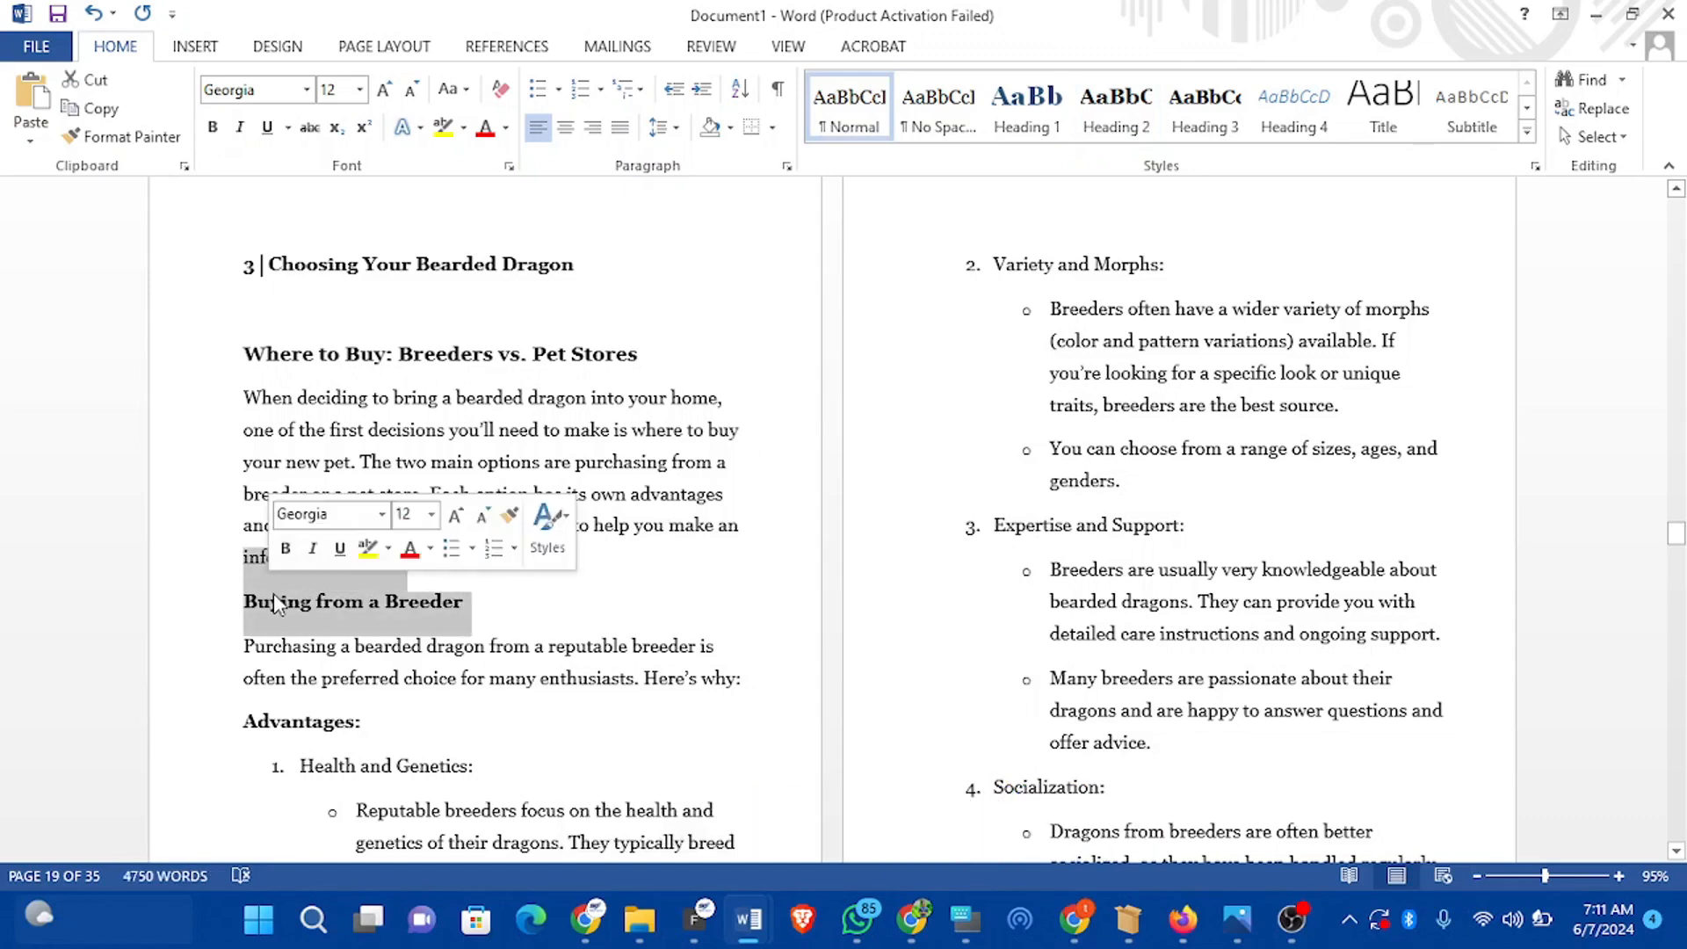
click(460, 603)
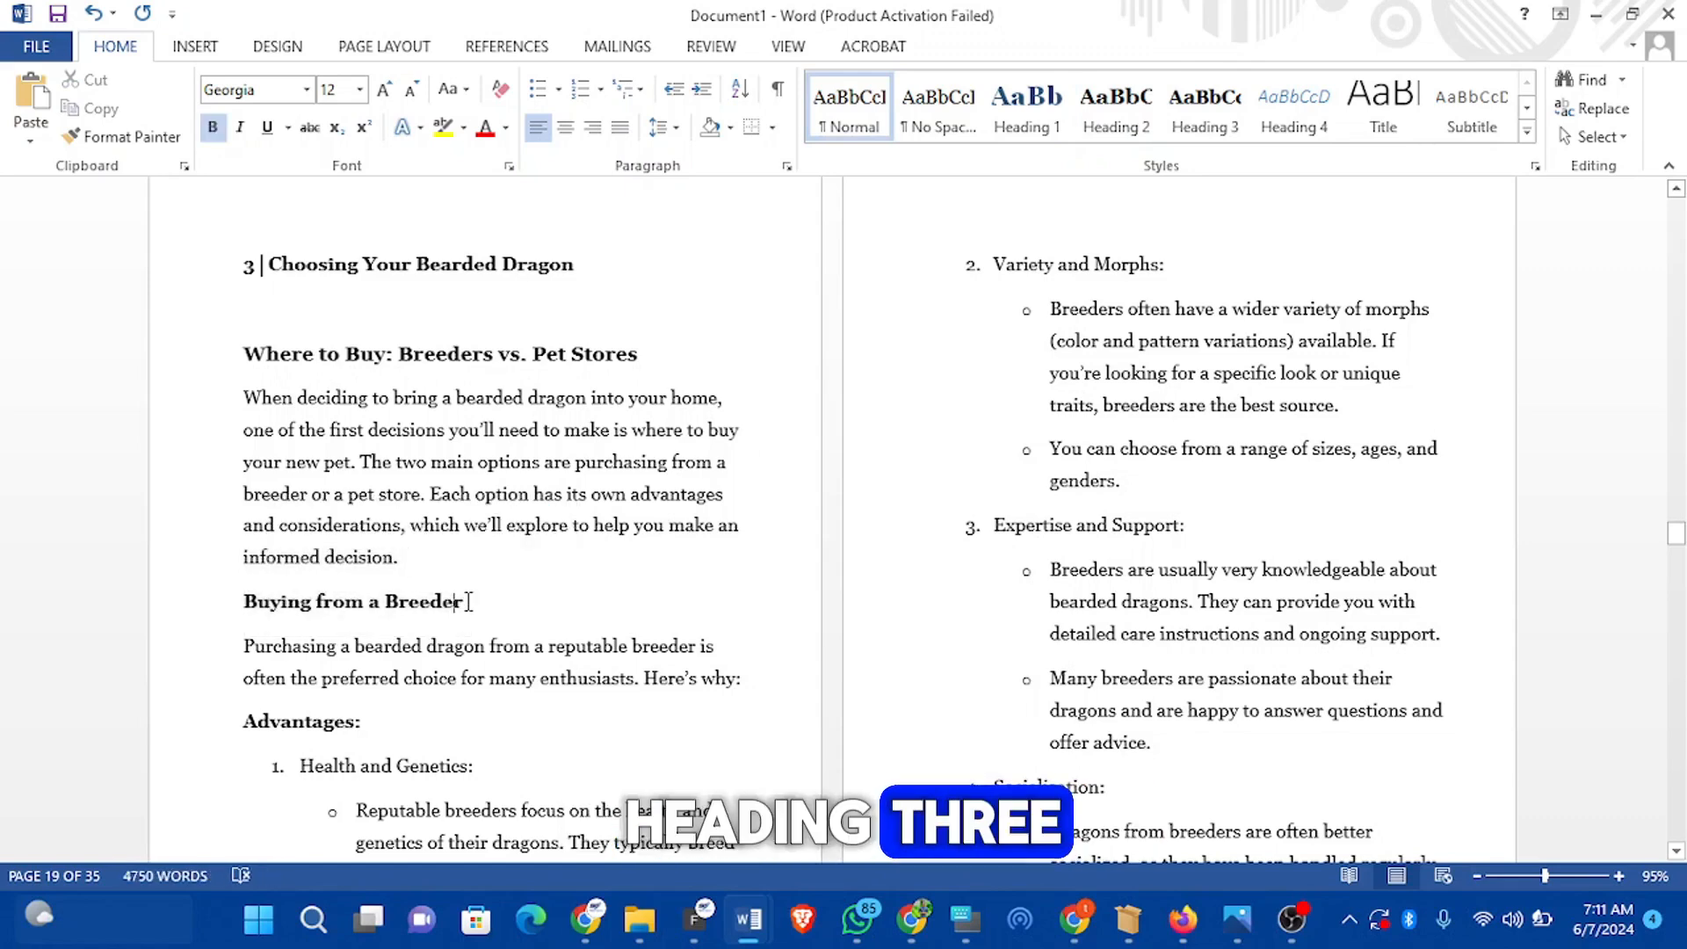
drag(461, 605, 245, 607)
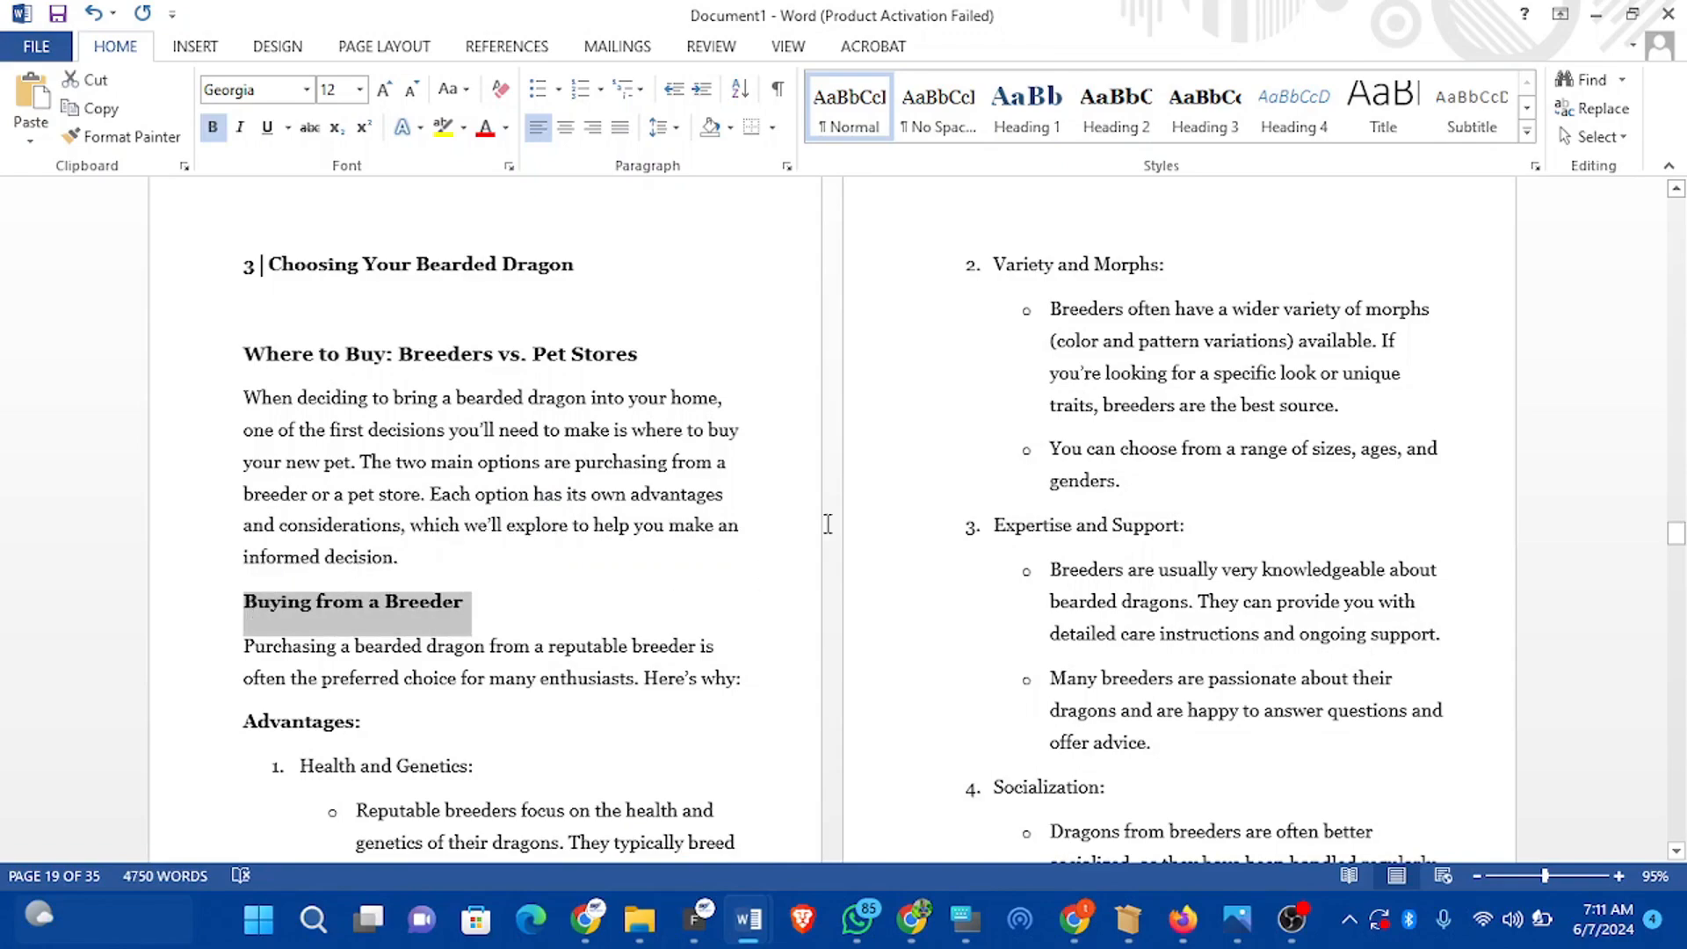
click(1217, 134)
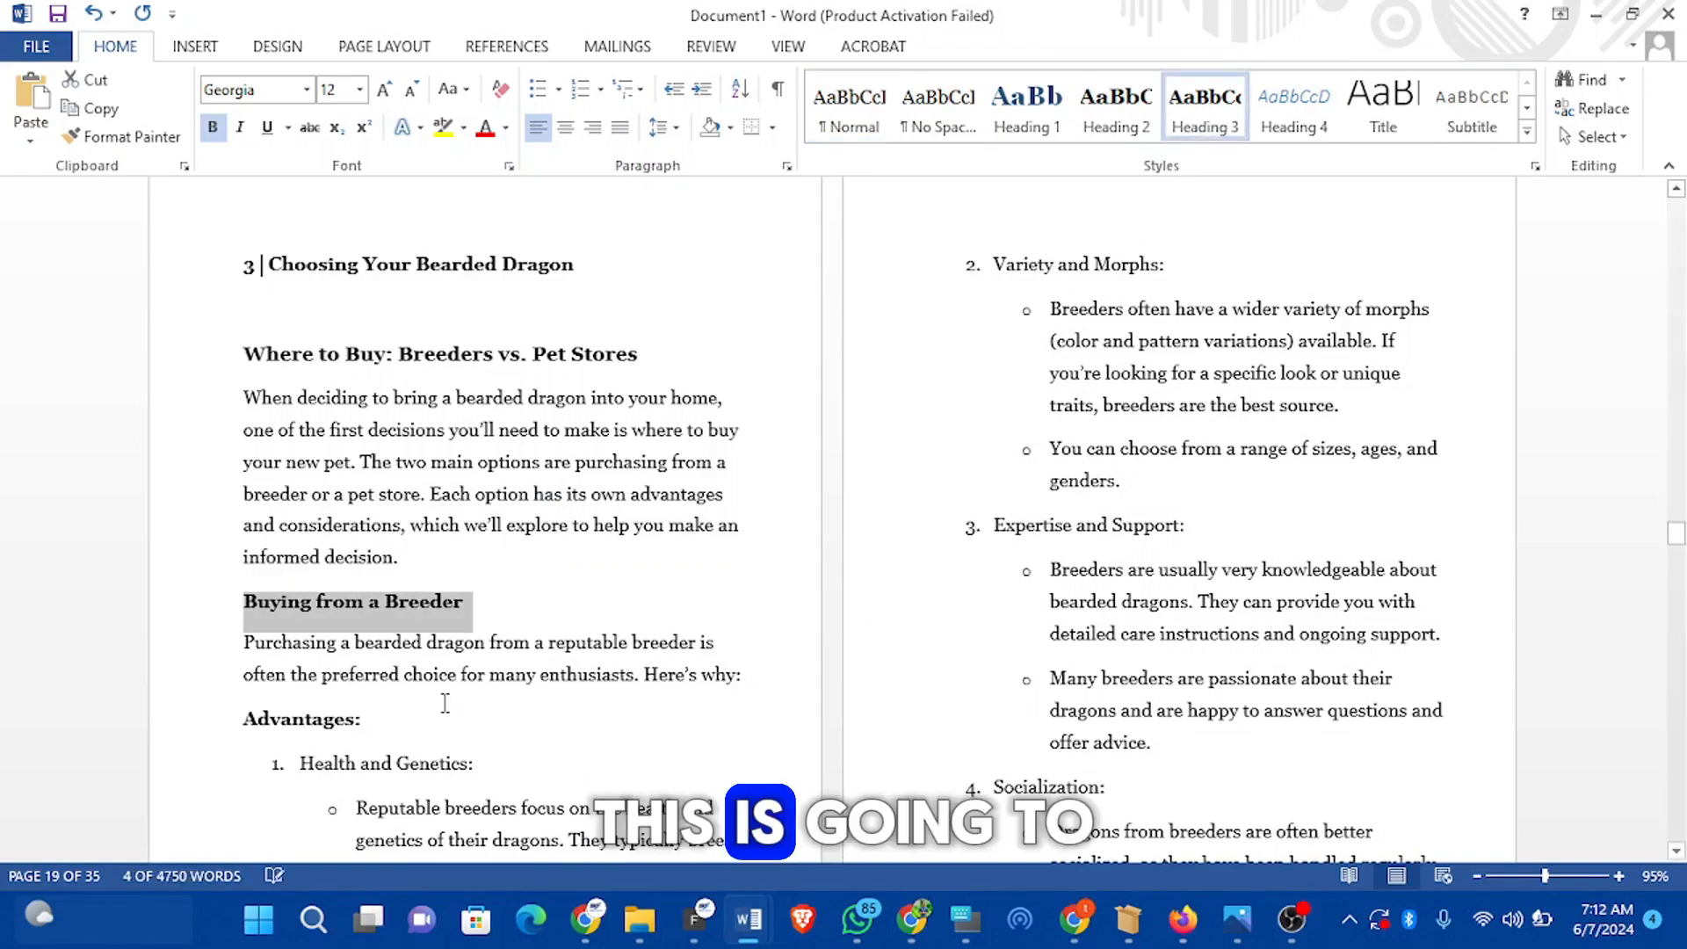
Step: Look through the remaining subheadings of chapter 3 up to the end of the manuscript
scroll(668, 650, down, 20)
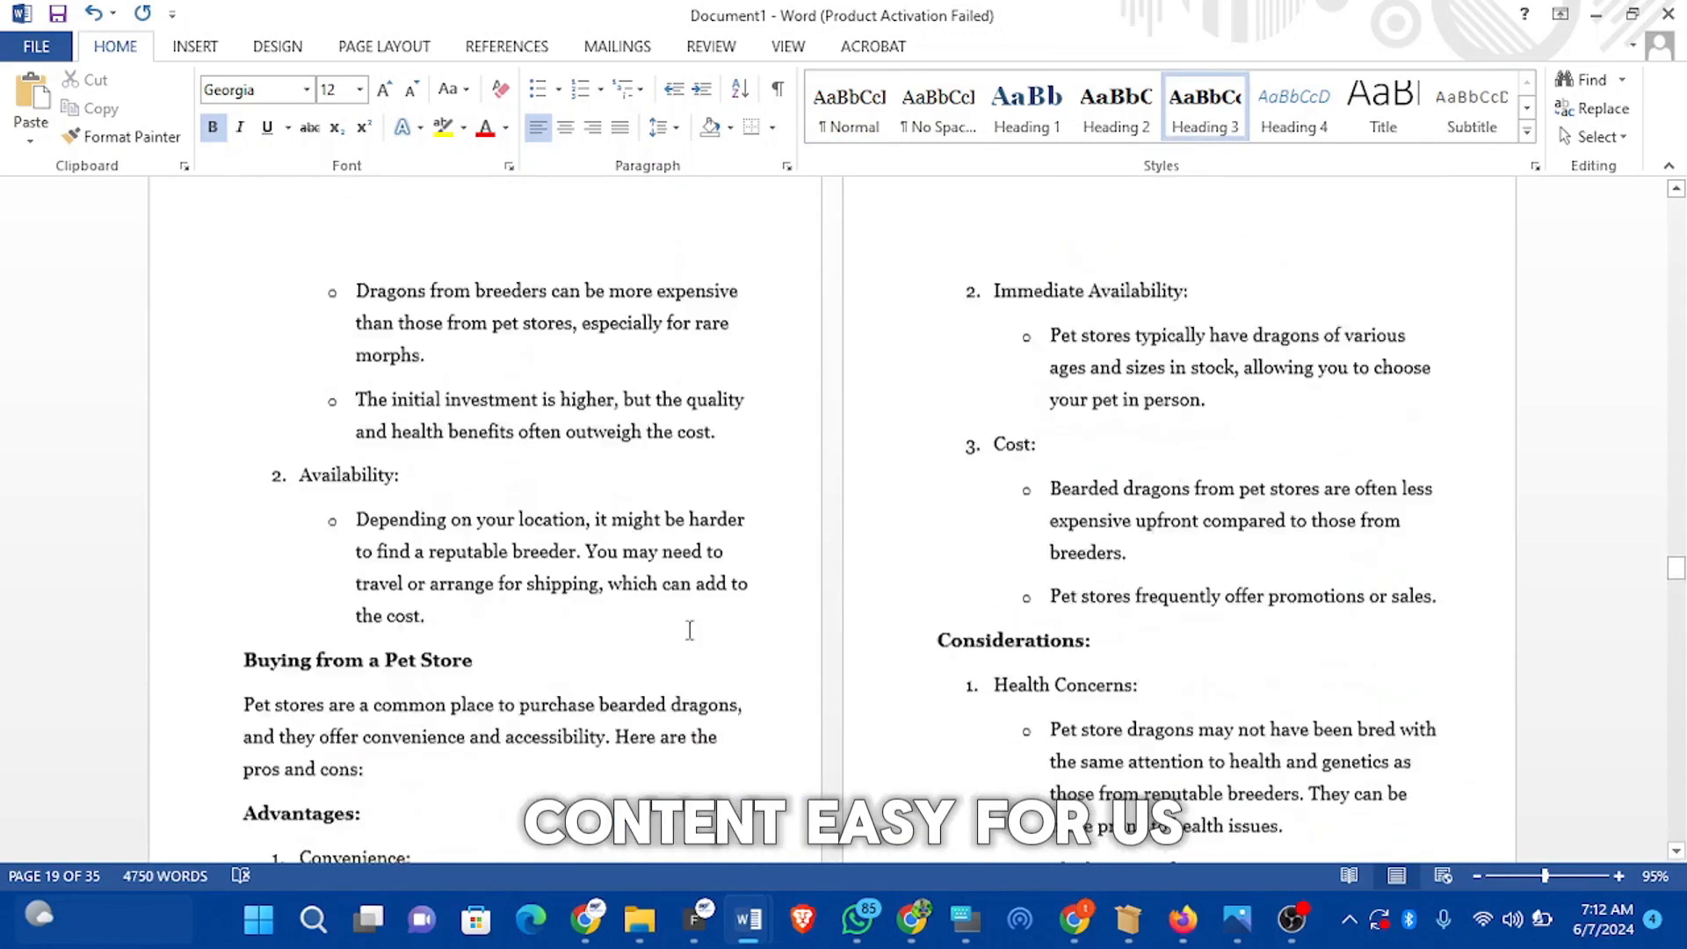
scroll(675, 654, down, 20)
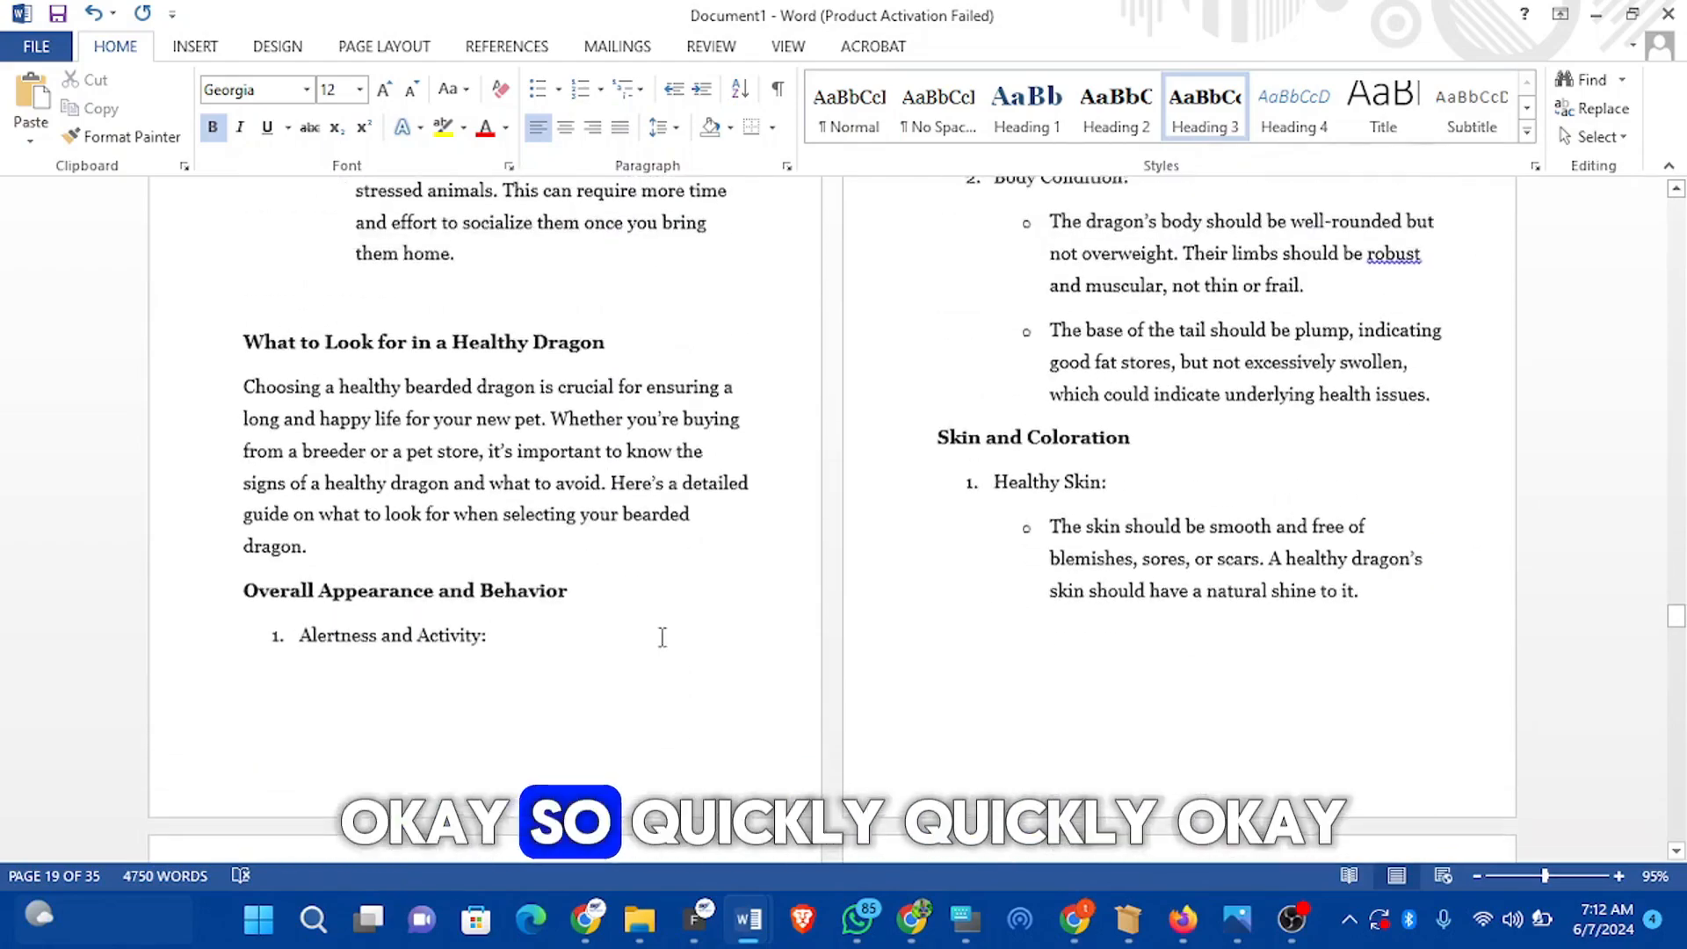
scroll(661, 635, down, 20)
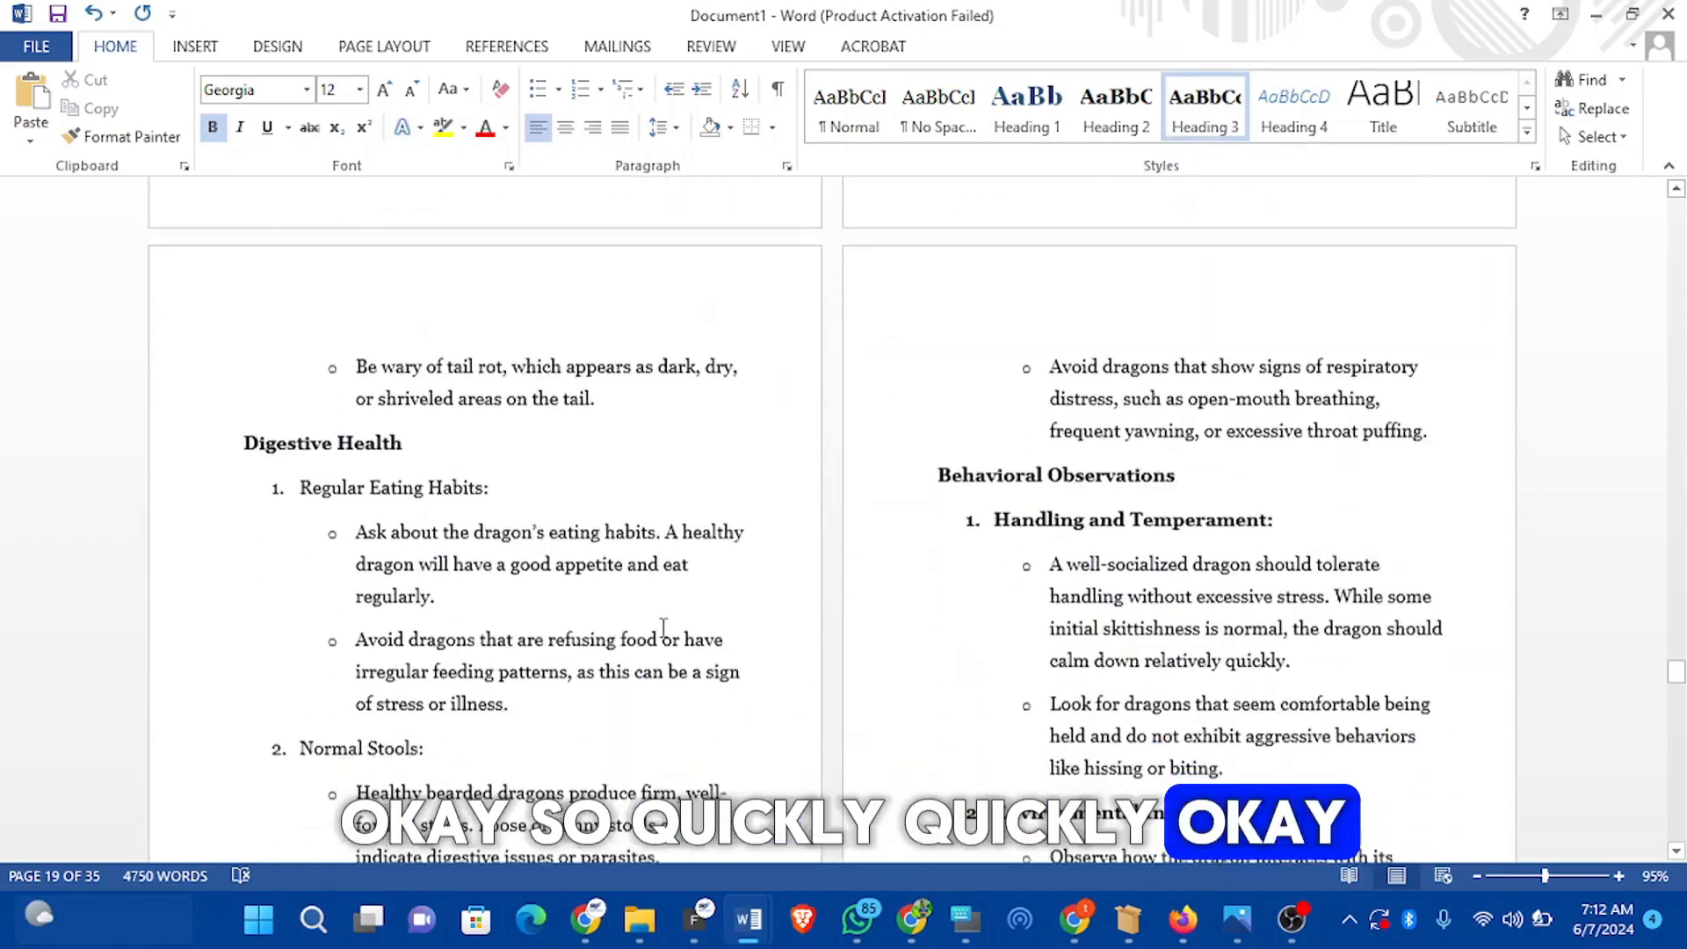
scroll(671, 625, down, 20)
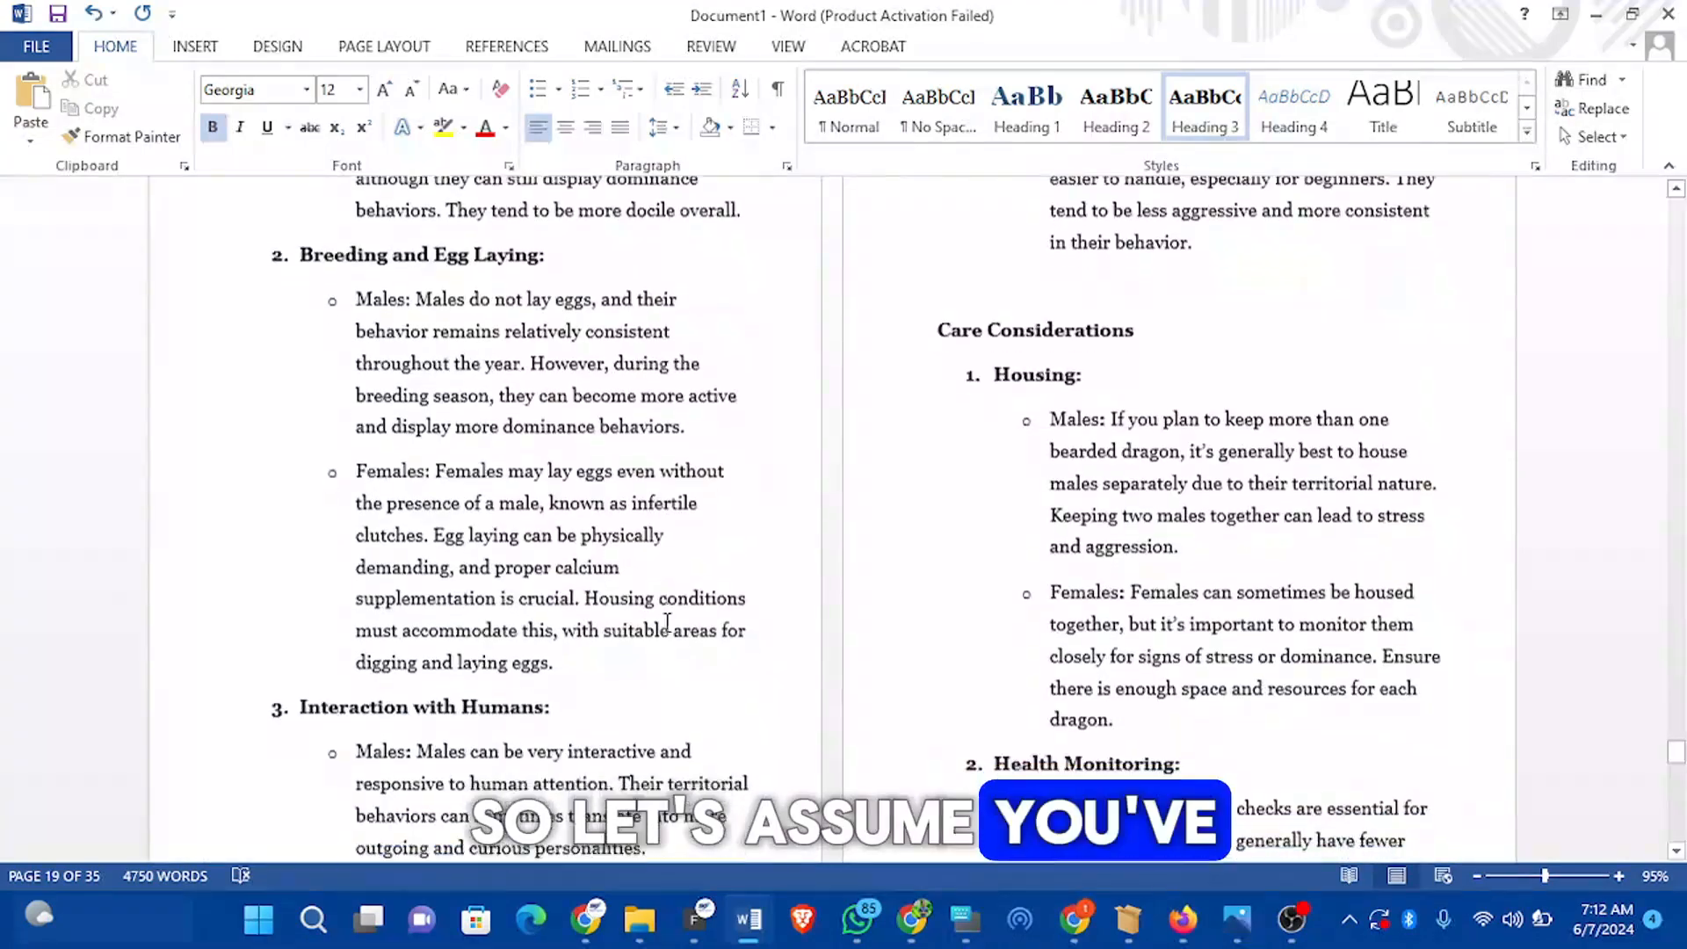
scroll(667, 616, down, 20)
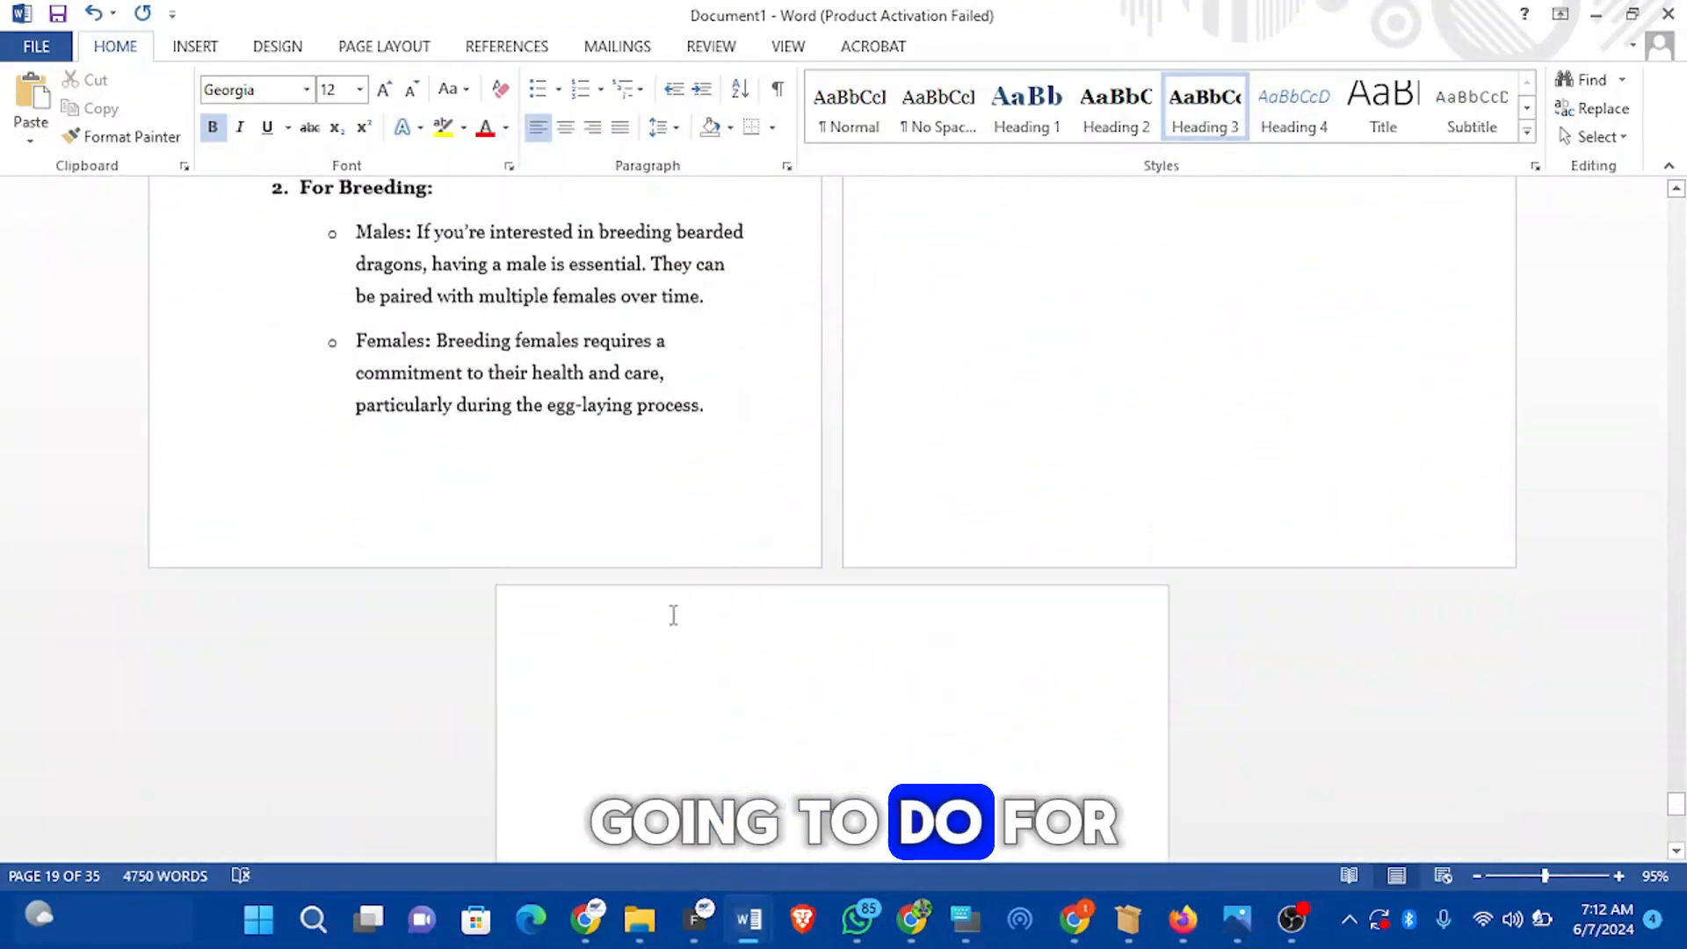
scroll(680, 622, up, 15)
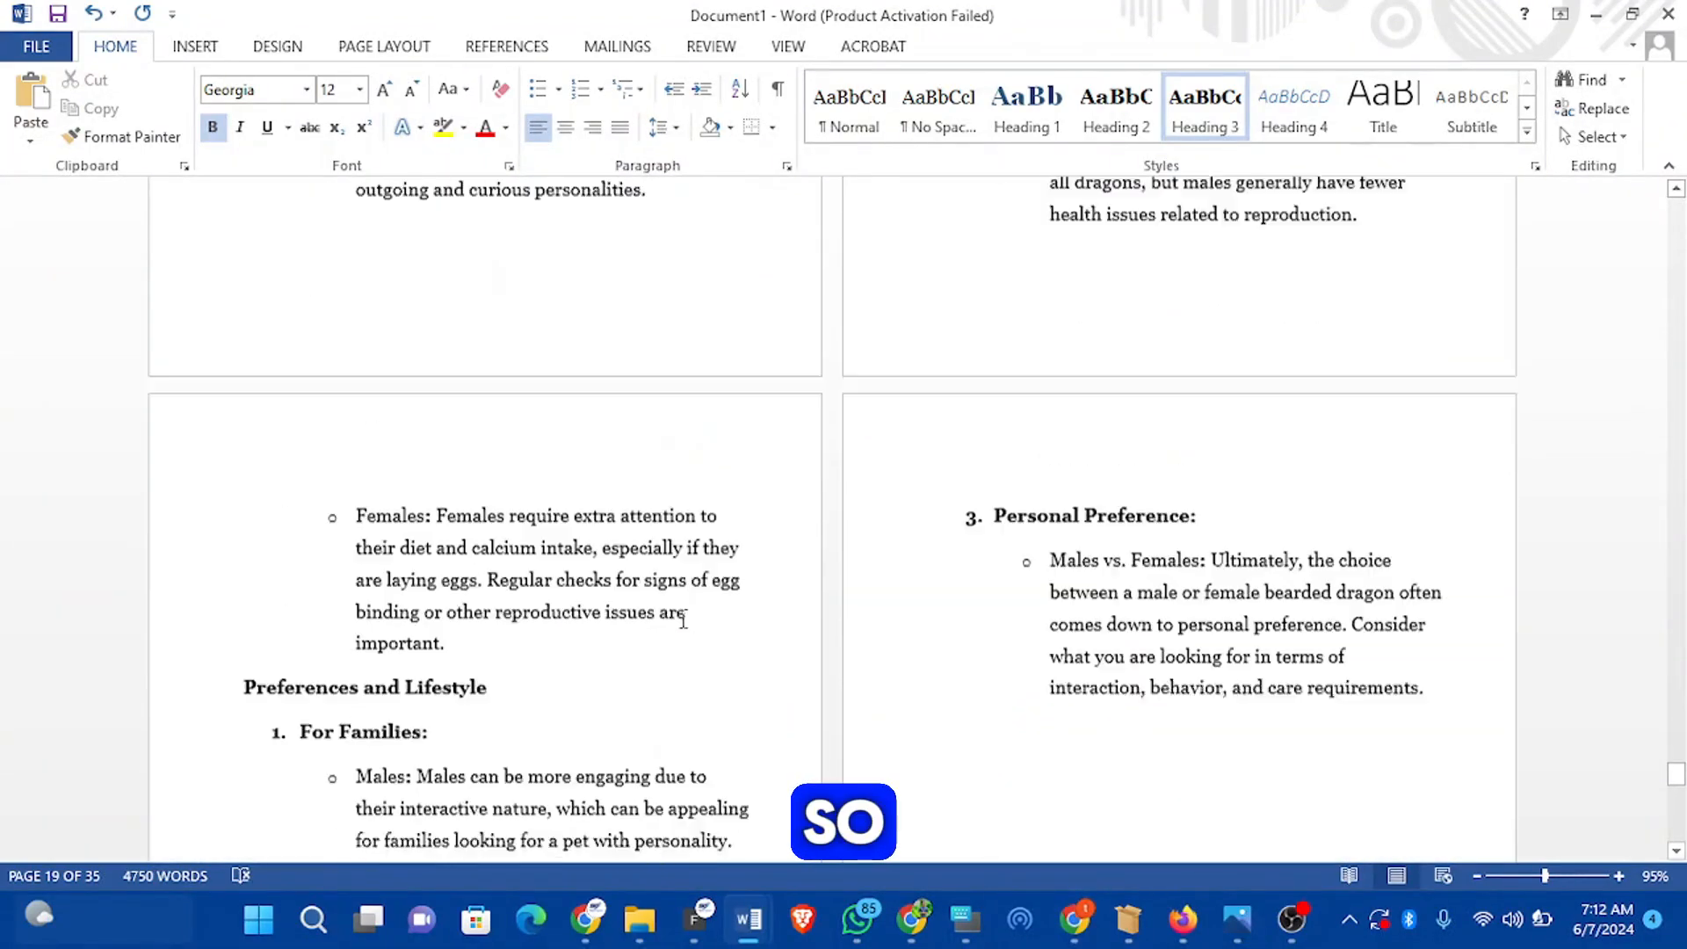
scroll(684, 617, up, 10)
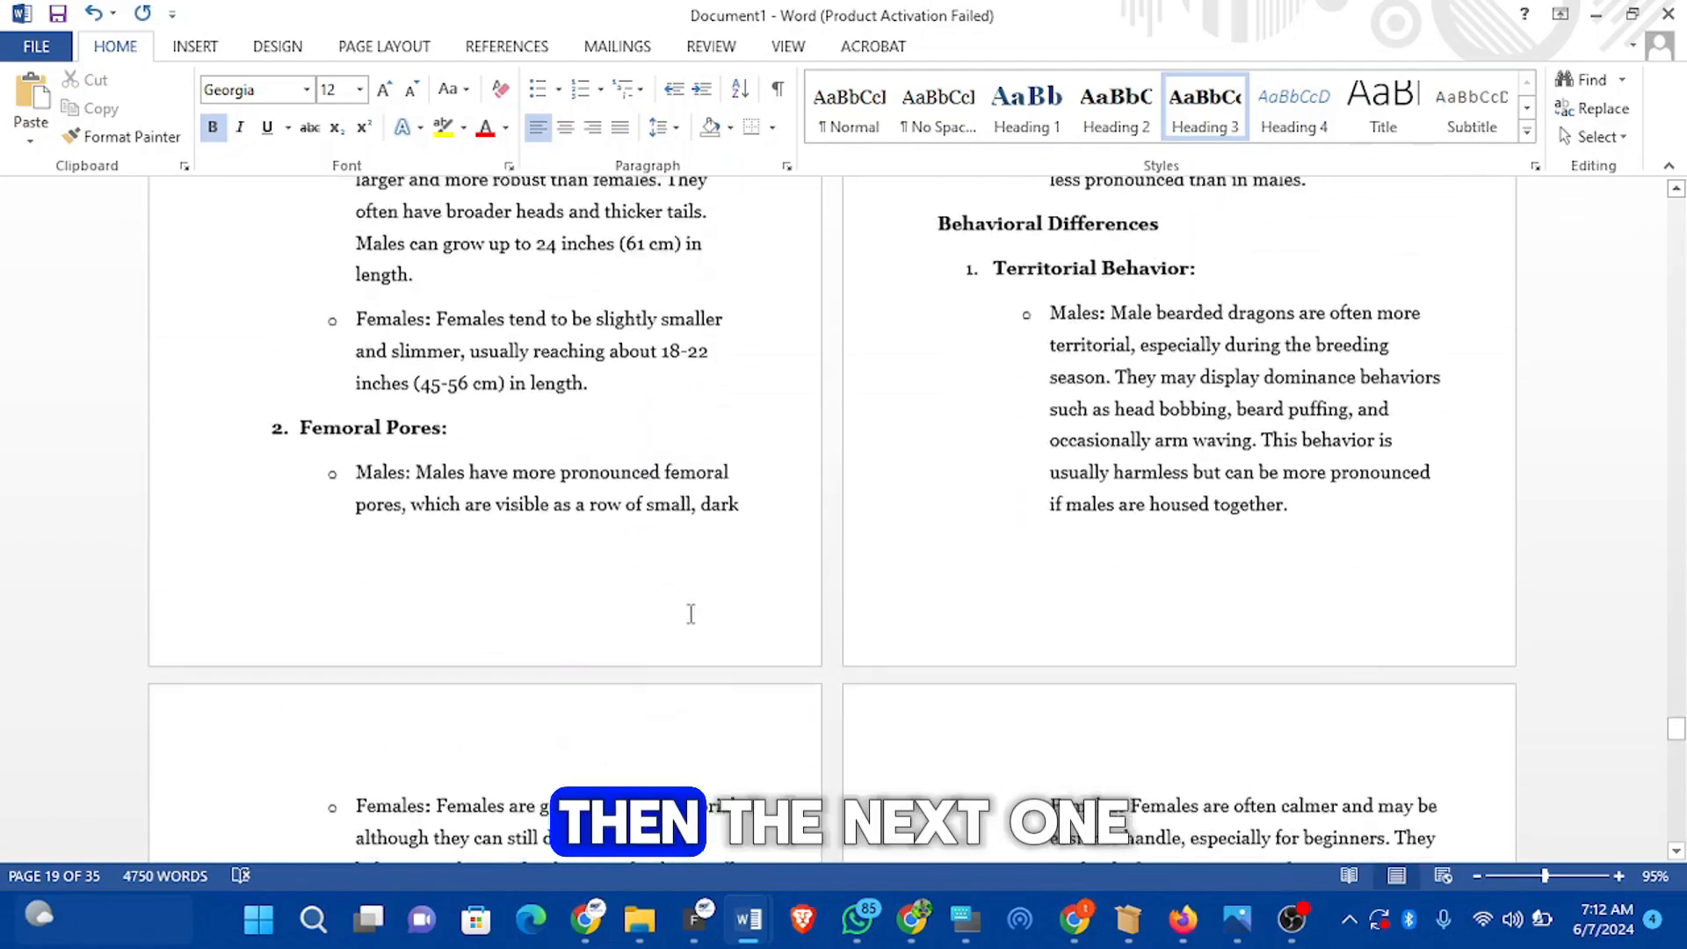
scroll(690, 632, down, 5)
scroll(692, 639, down, 20)
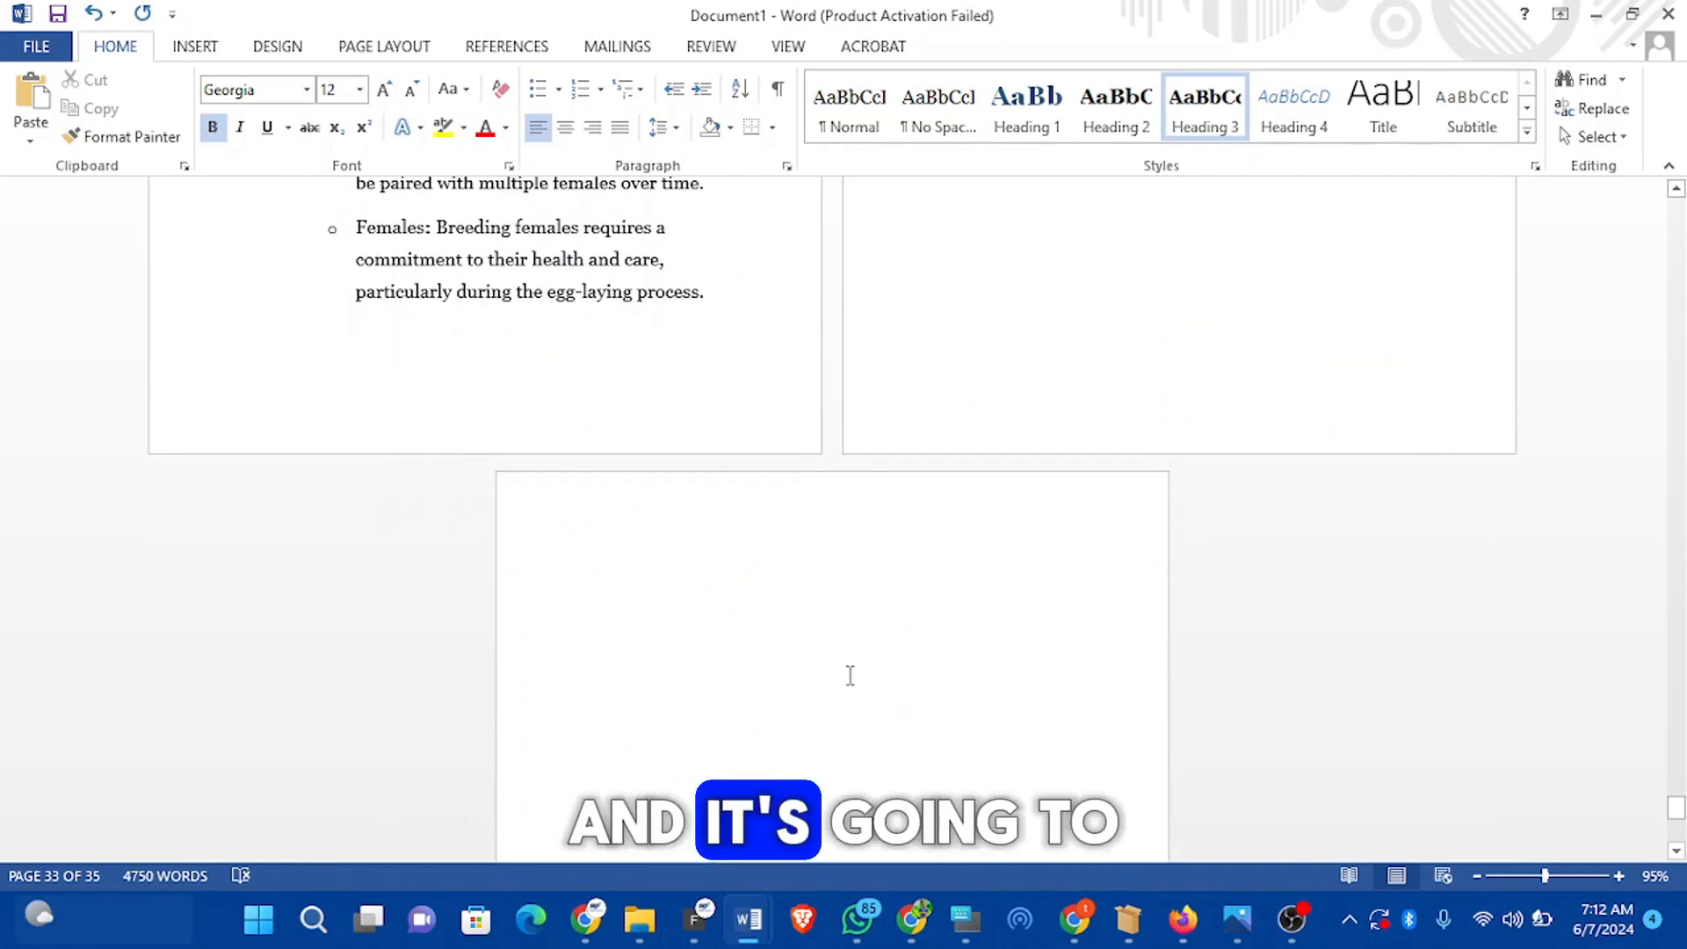
scroll(862, 667, up, 15)
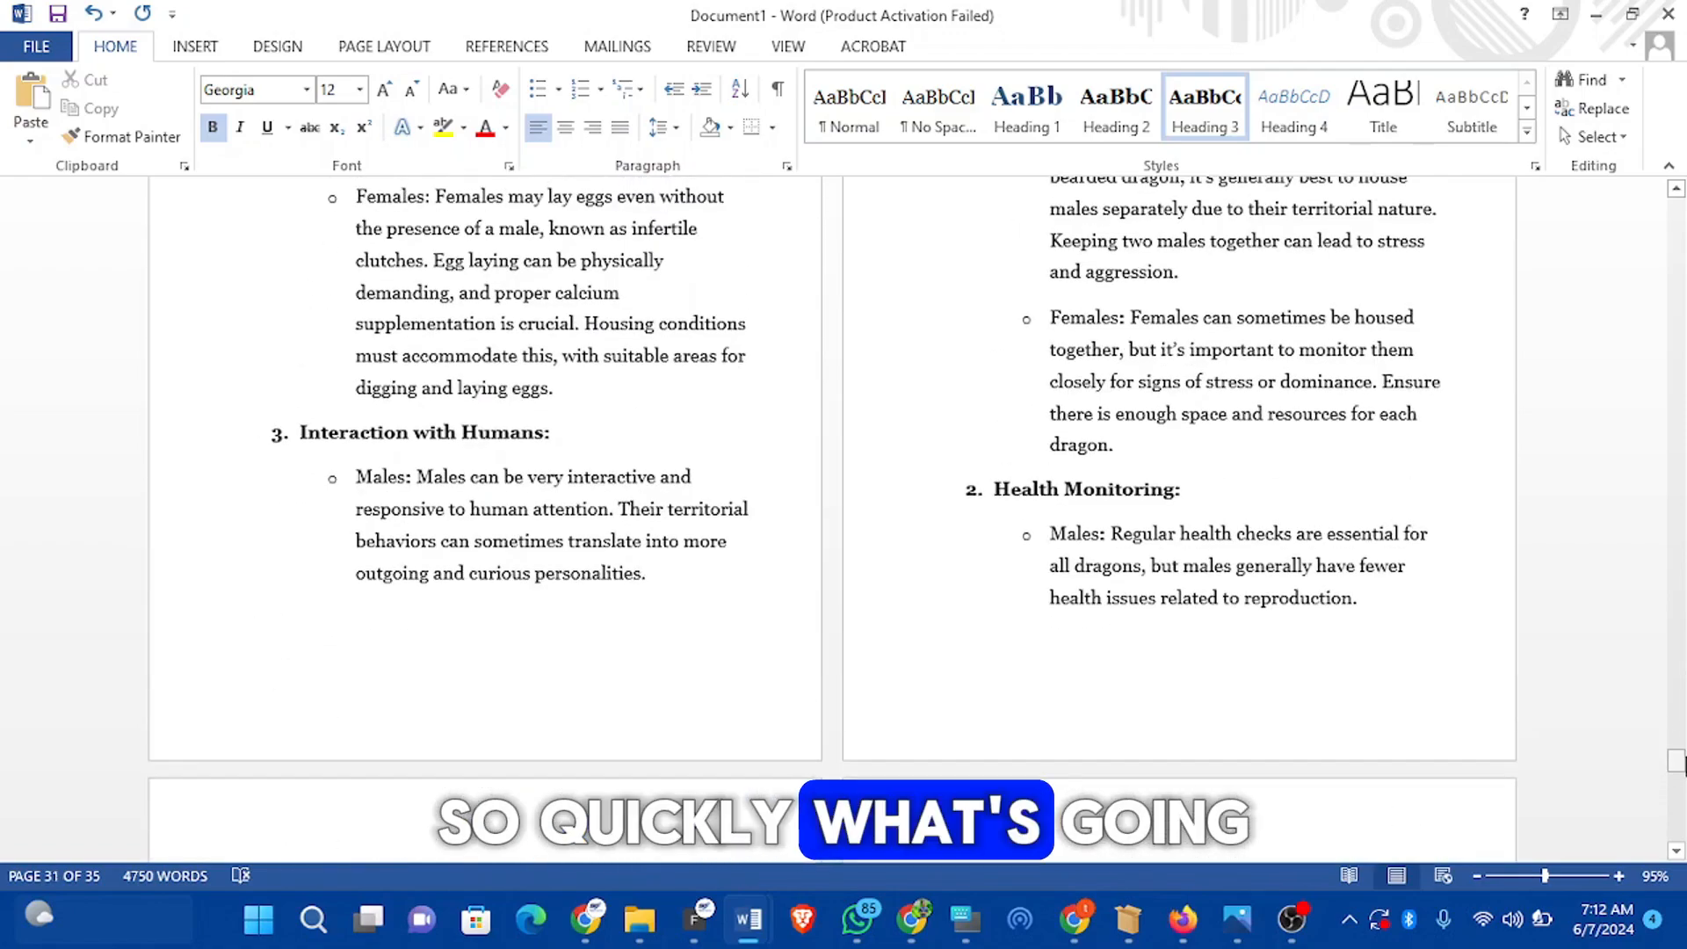
Step: Show the formatting marks to check the introduction and chapter 2 for unnecessary spaces and blank lines, and hide the marks again
drag(1681, 763, 1683, 168)
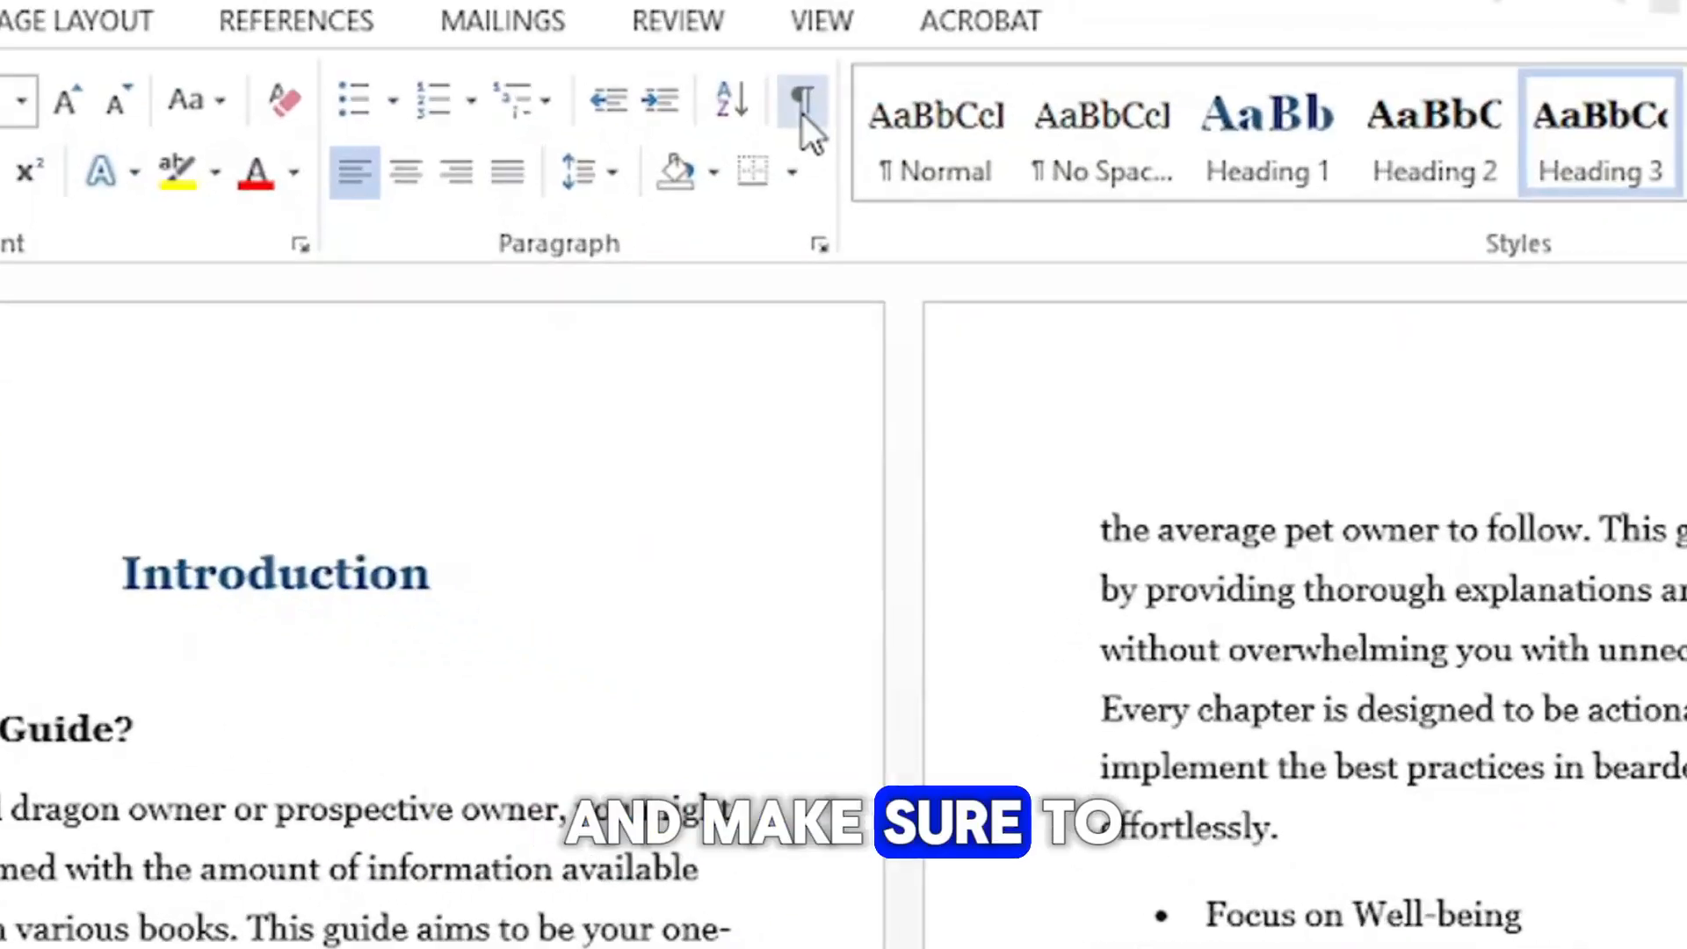
click(778, 89)
scroll(1062, 580, down, 8)
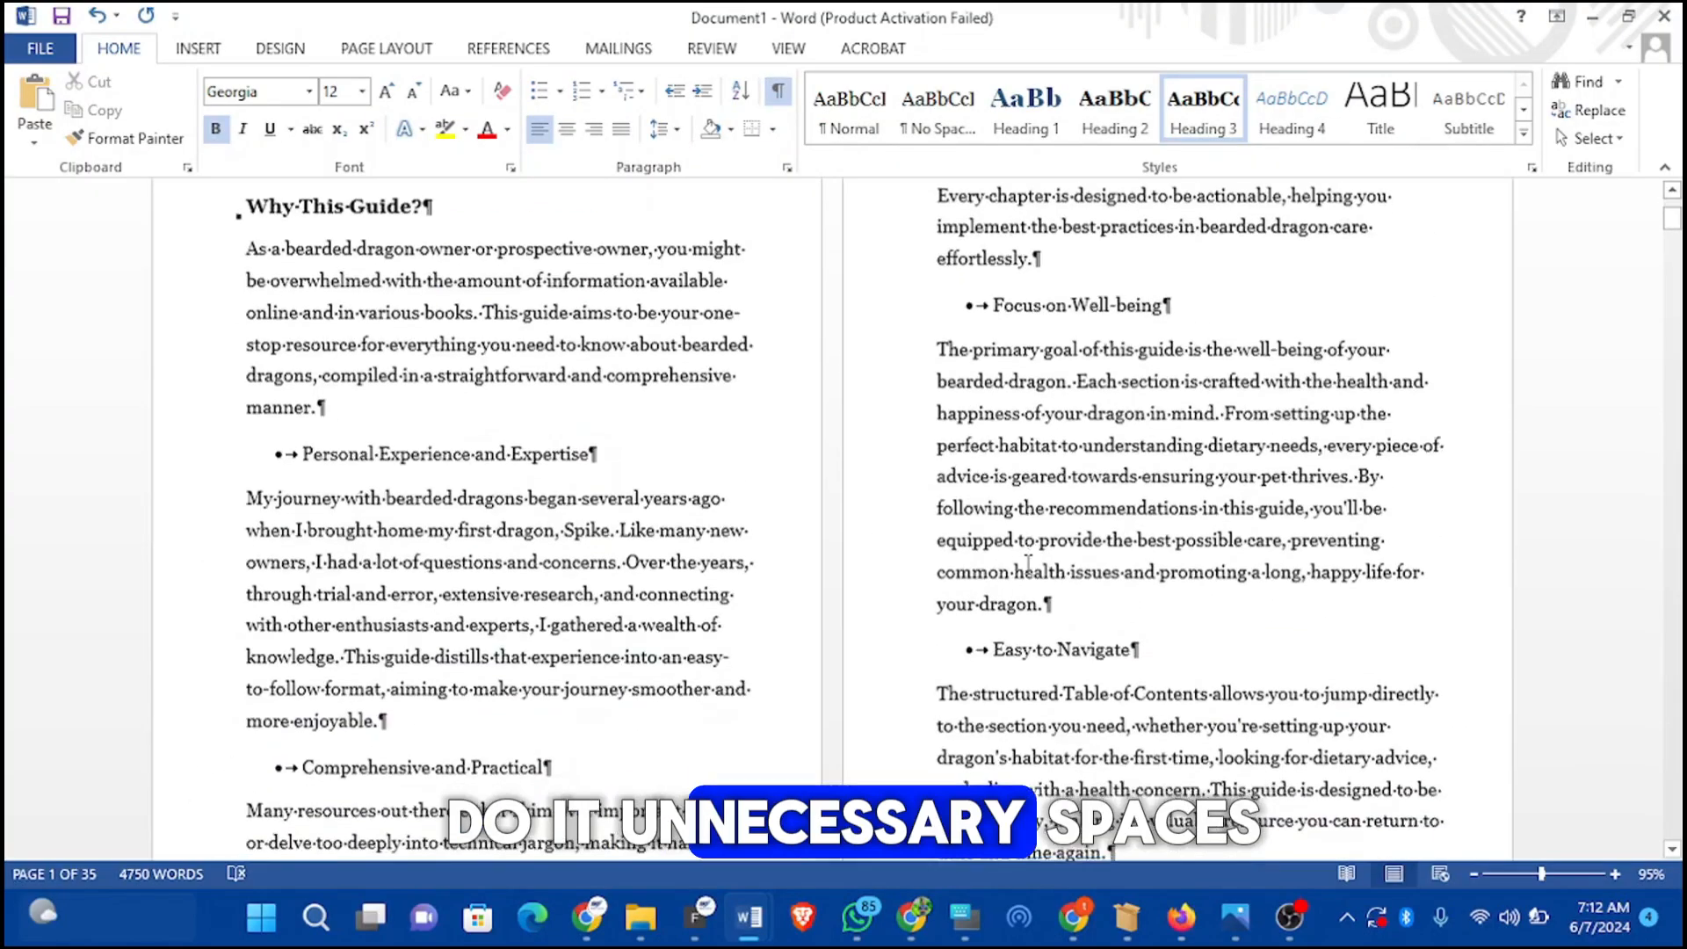
scroll(957, 588, down, 10)
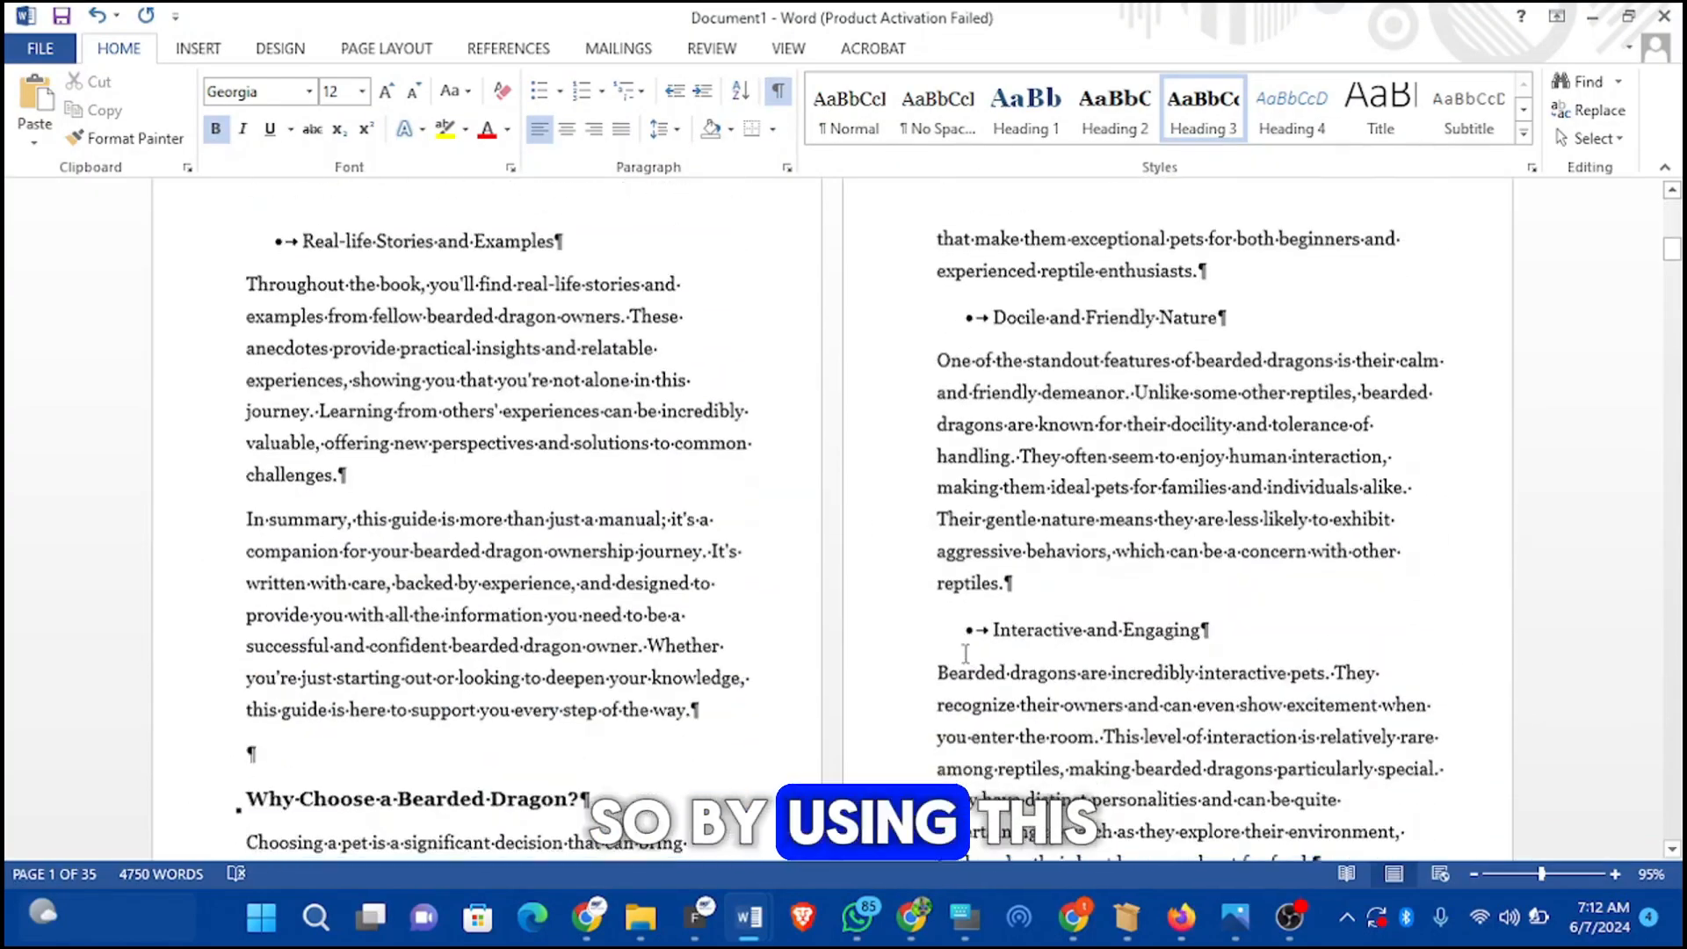
scroll(932, 642, down, 12)
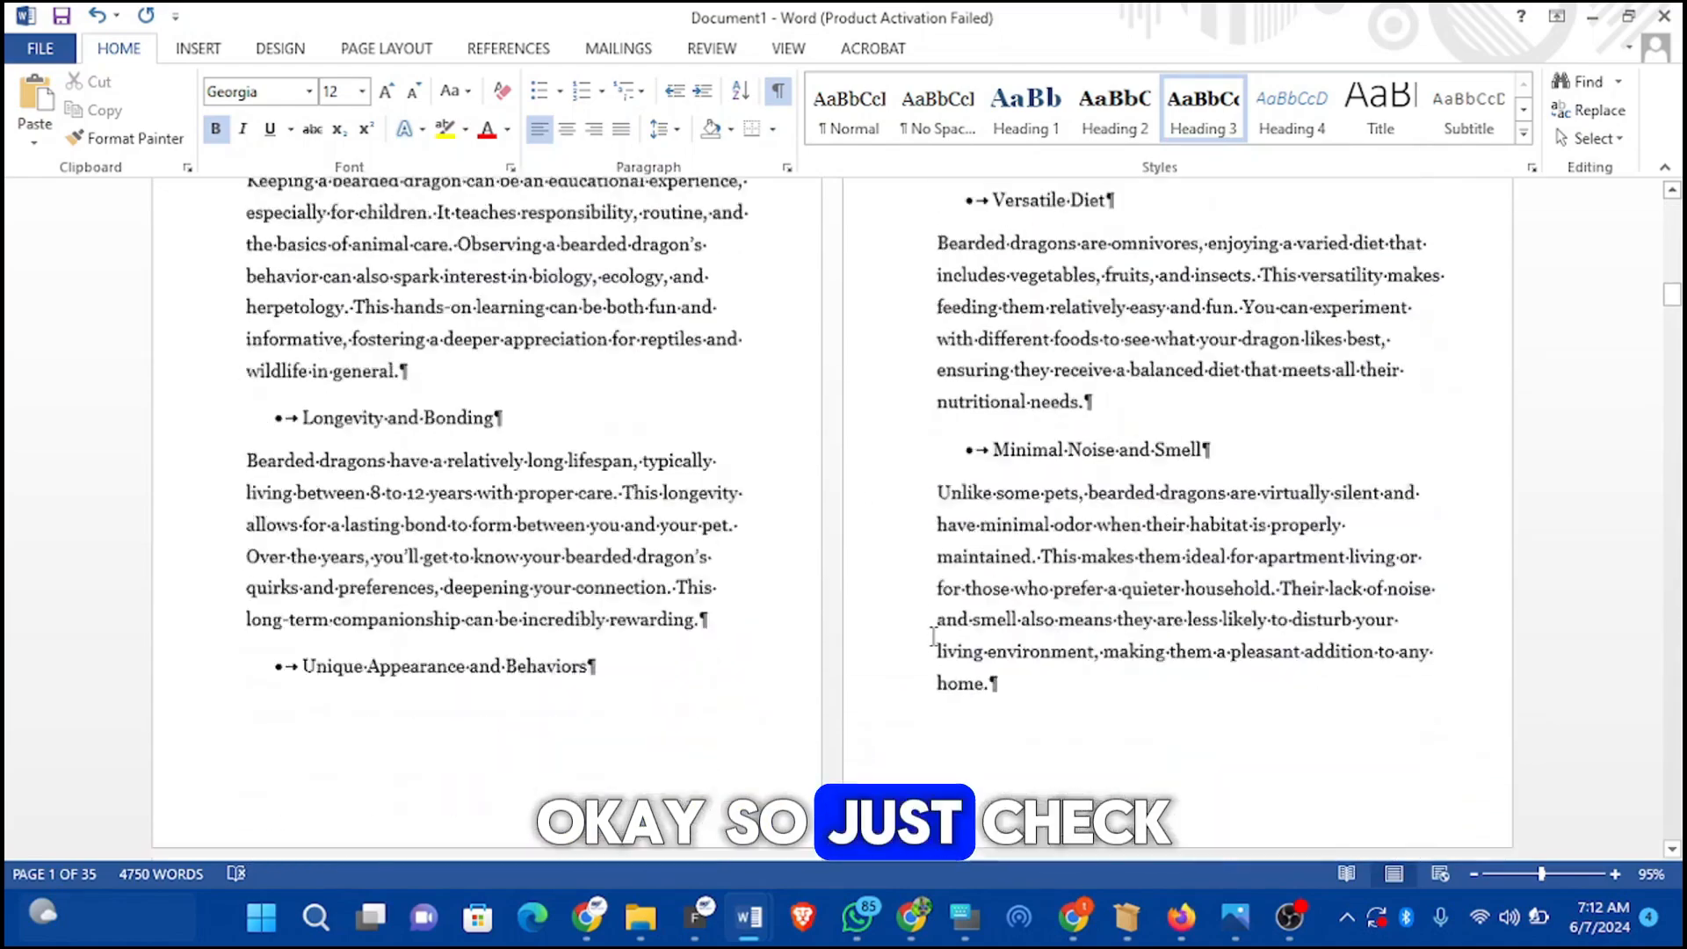
scroll(931, 645, down, 3)
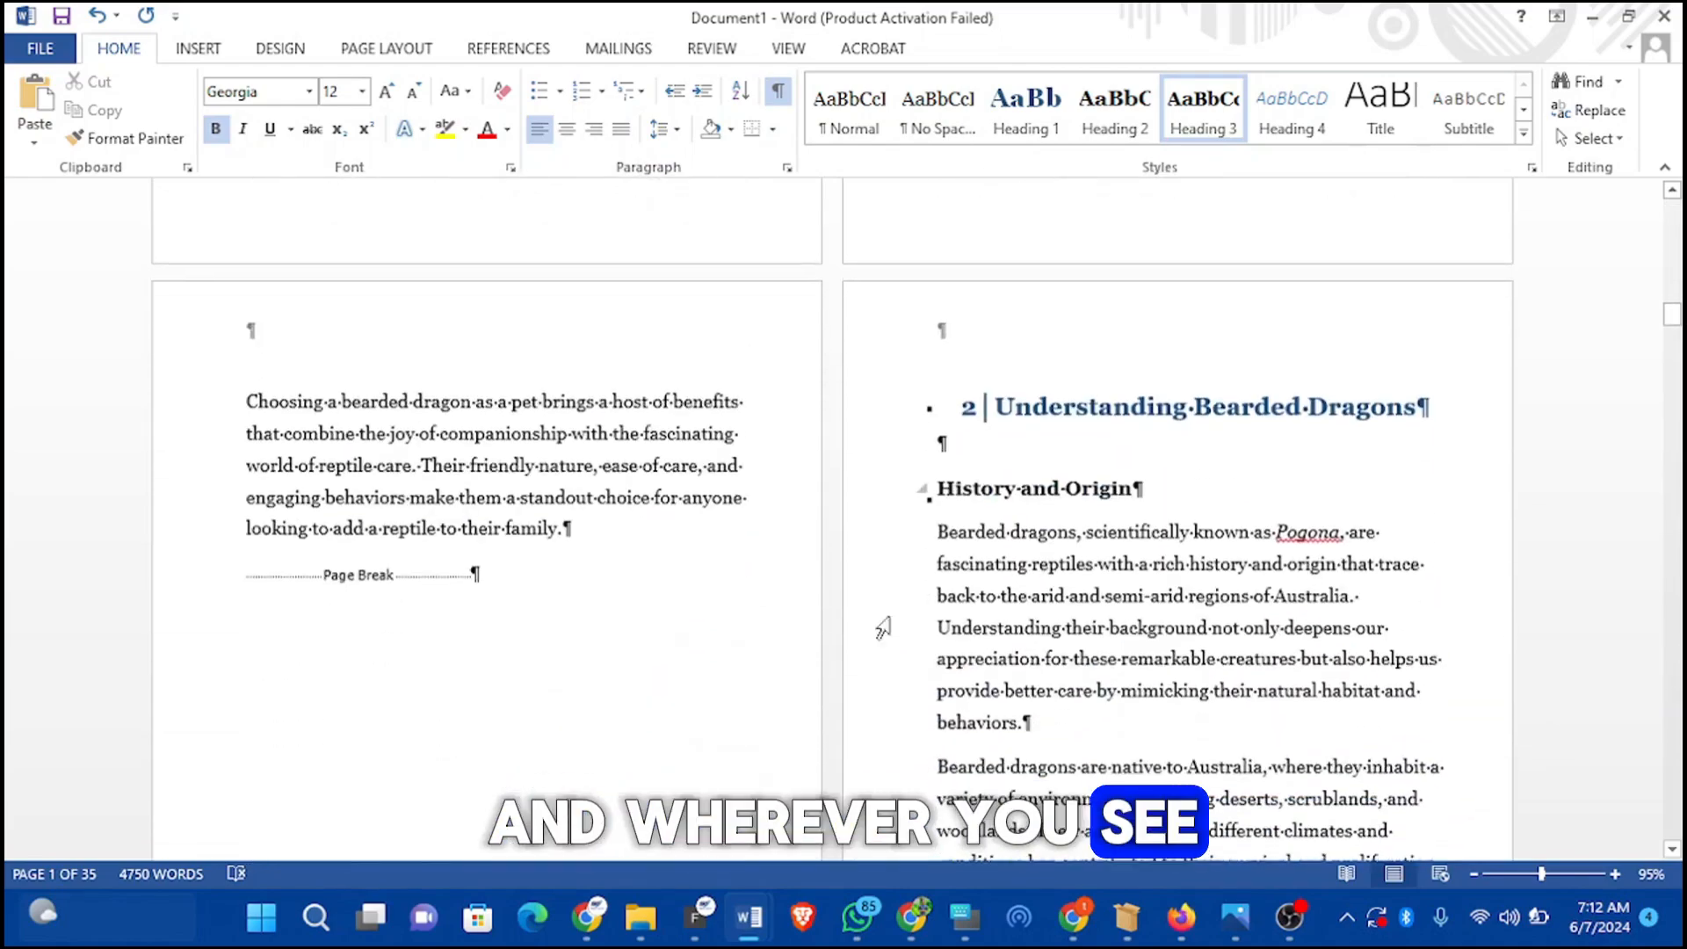
scroll(849, 601, down, 3)
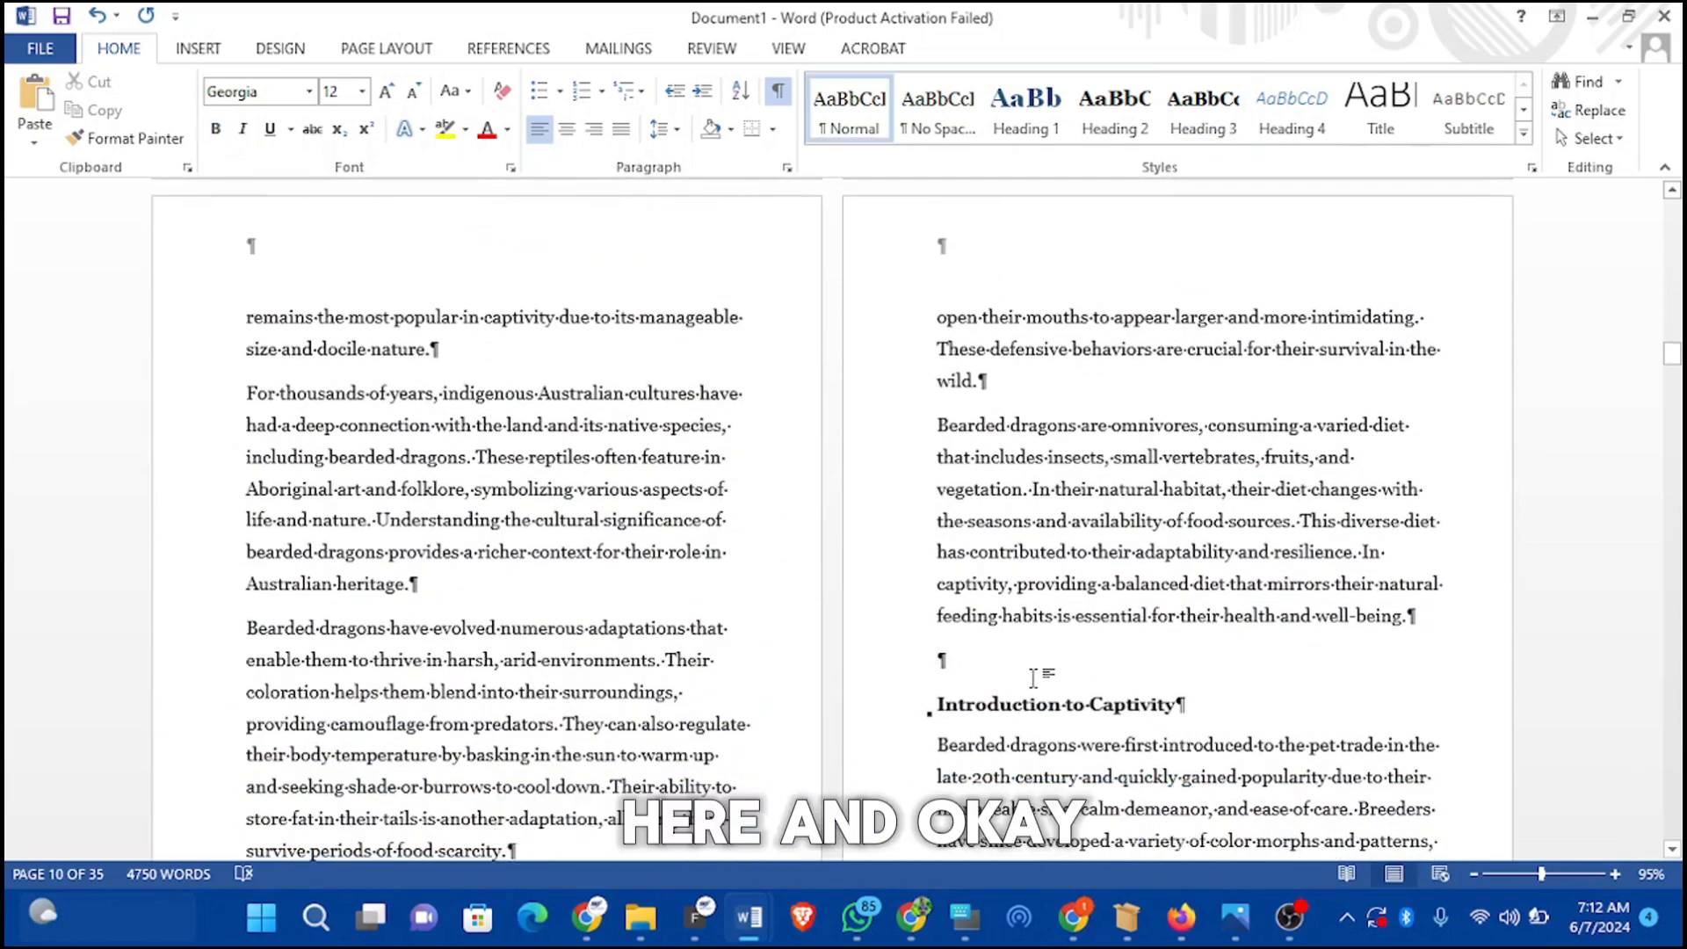
scroll(901, 637, up, 4)
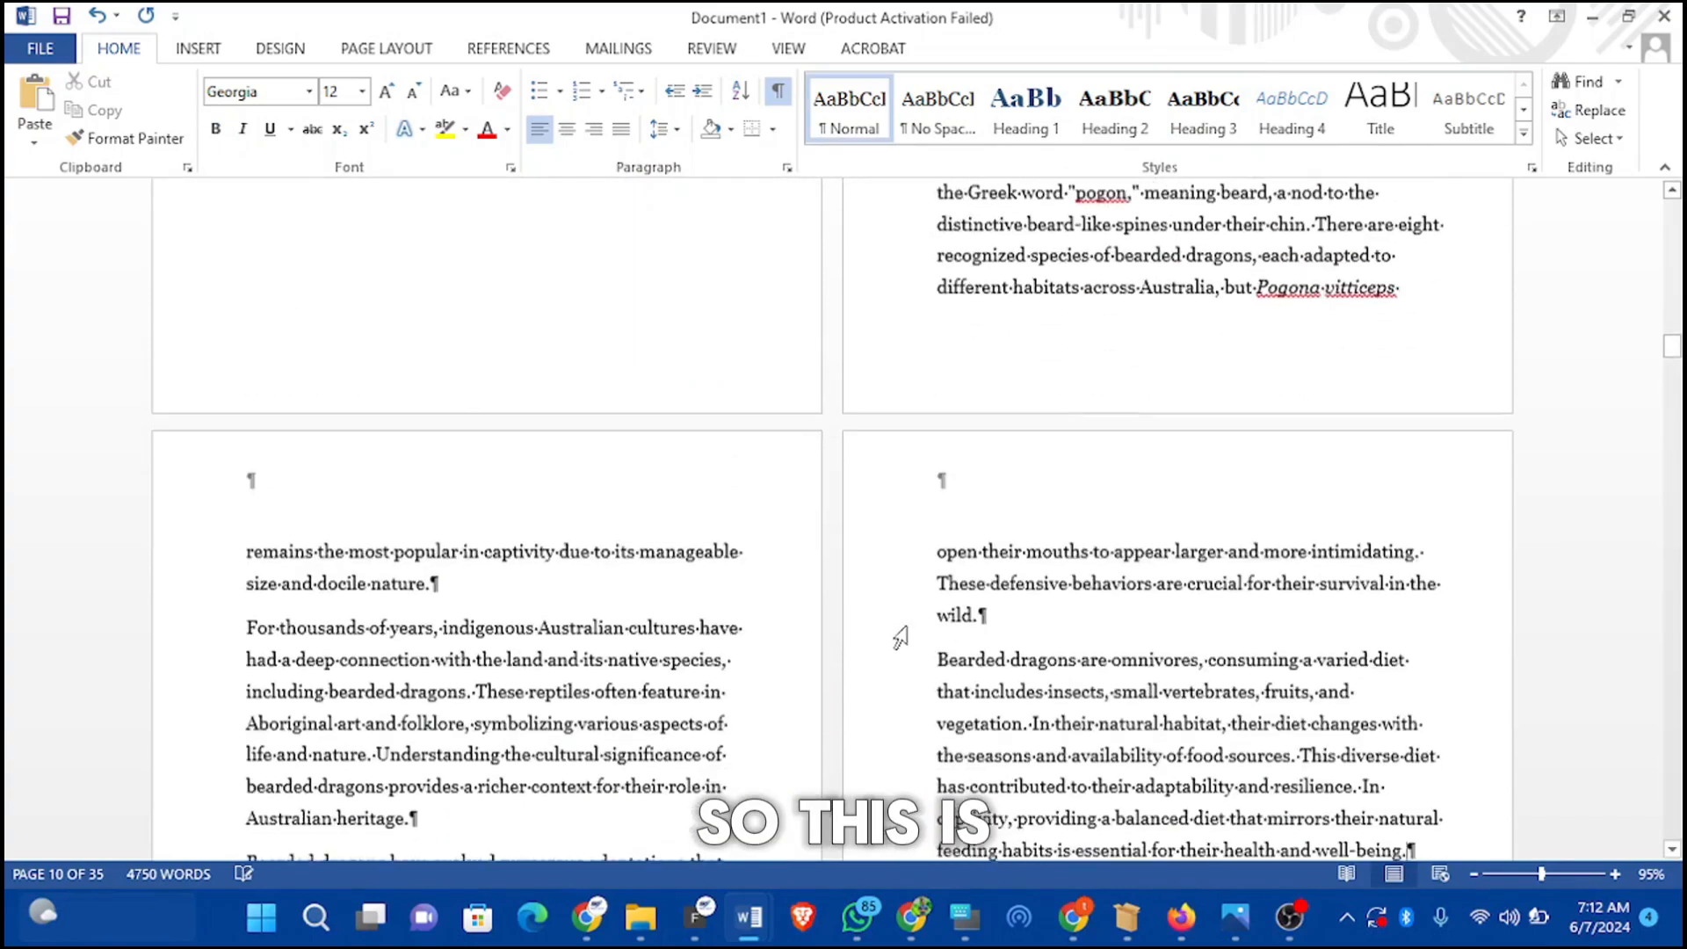
scroll(901, 637, down, 15)
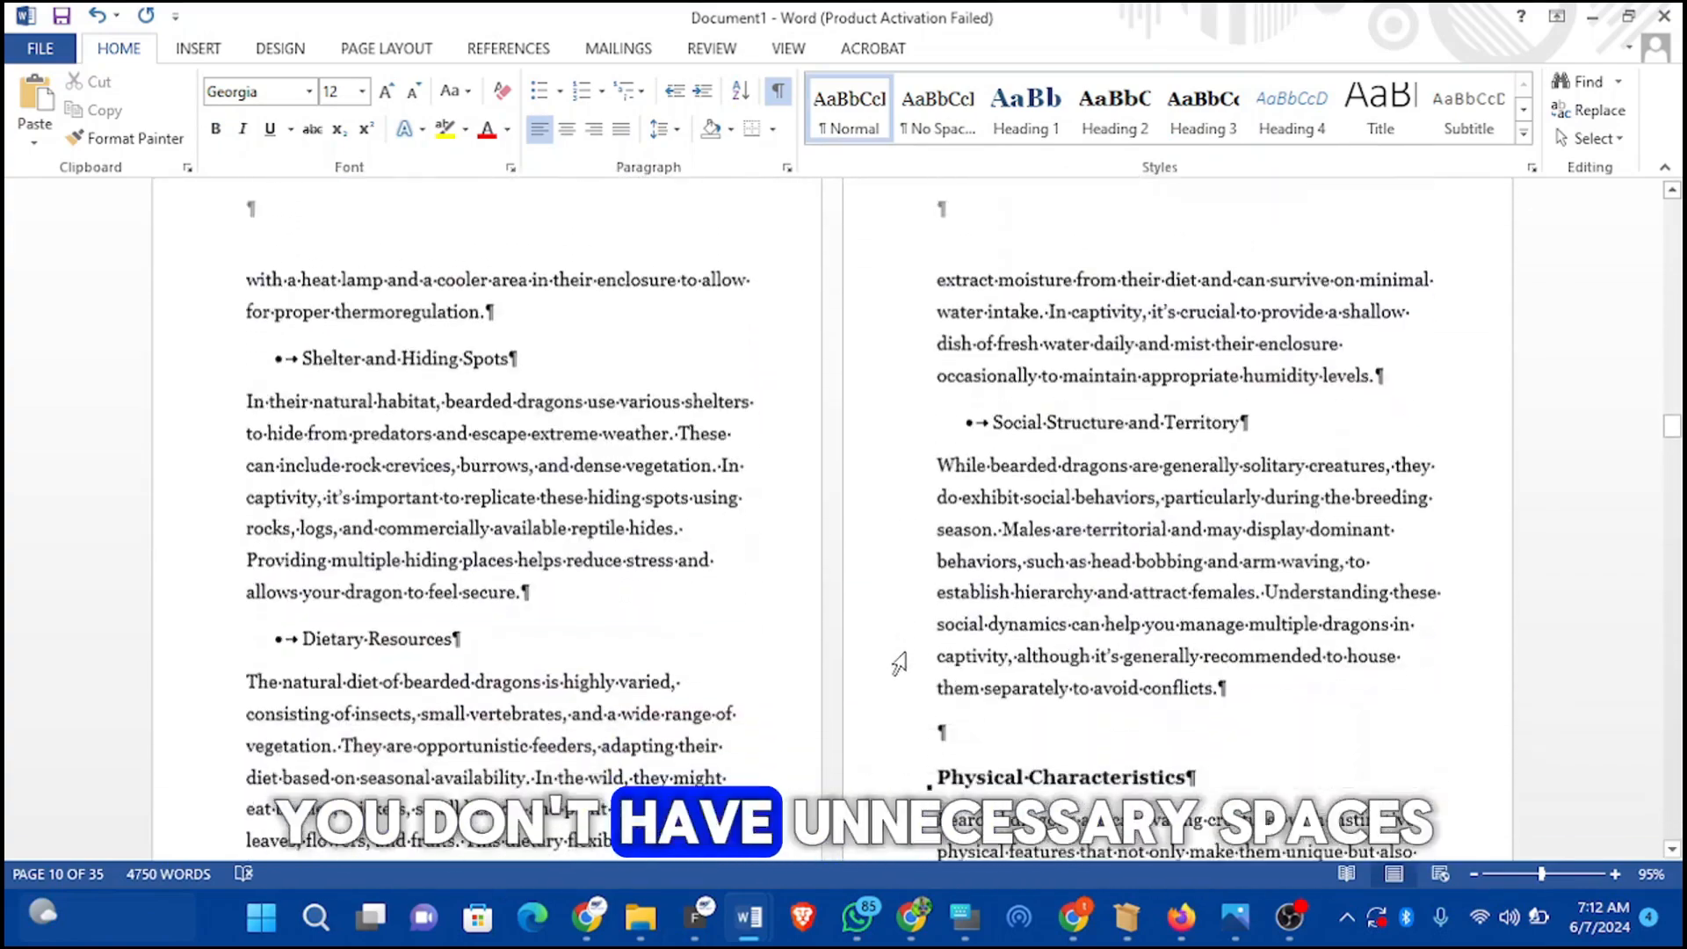
scroll(898, 663, down, 5)
scroll(961, 529, up, 15)
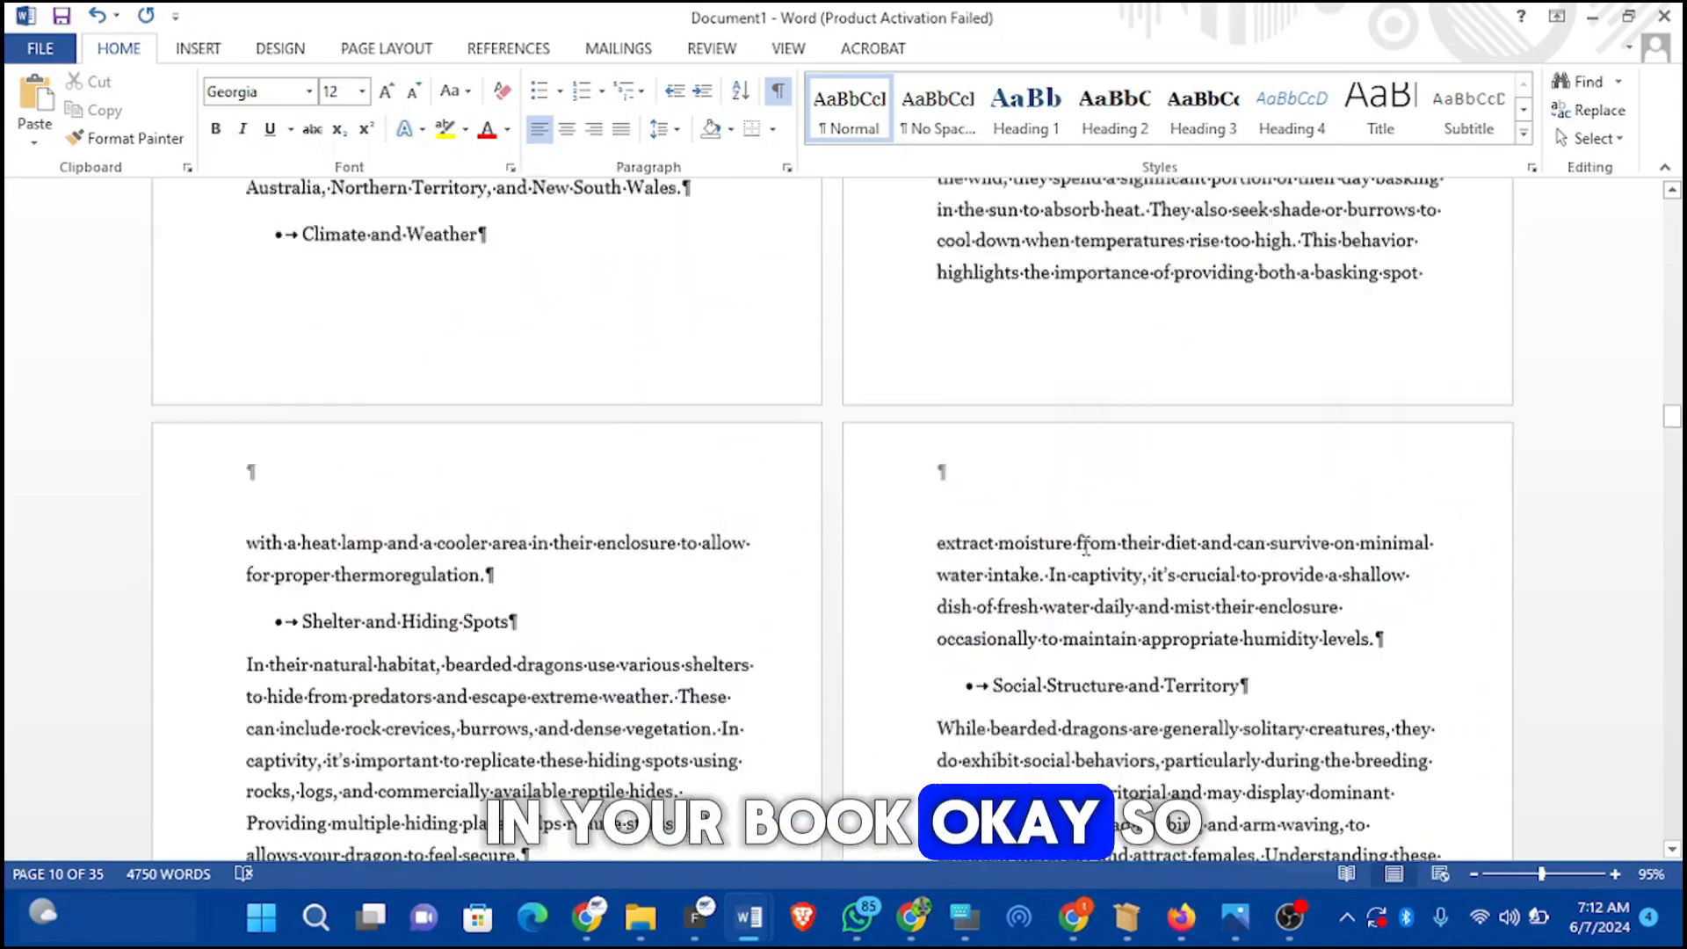
scroll(1189, 580, up, 10)
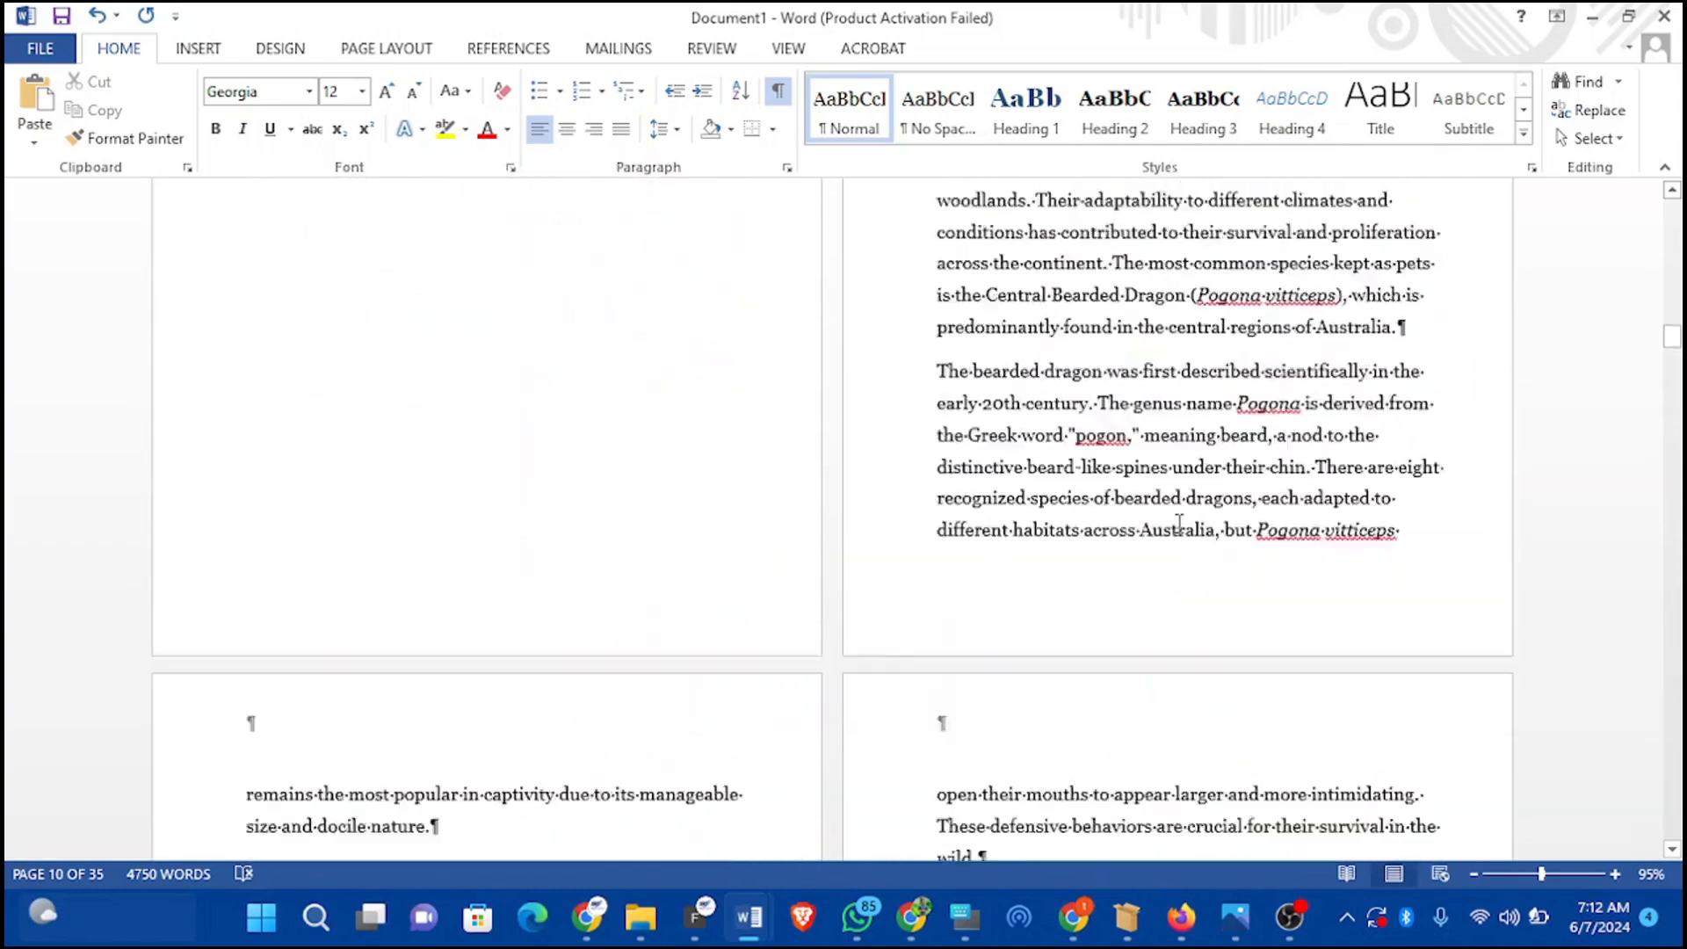
key(ctrl+shift+8)
scroll(581, 505, up, 20)
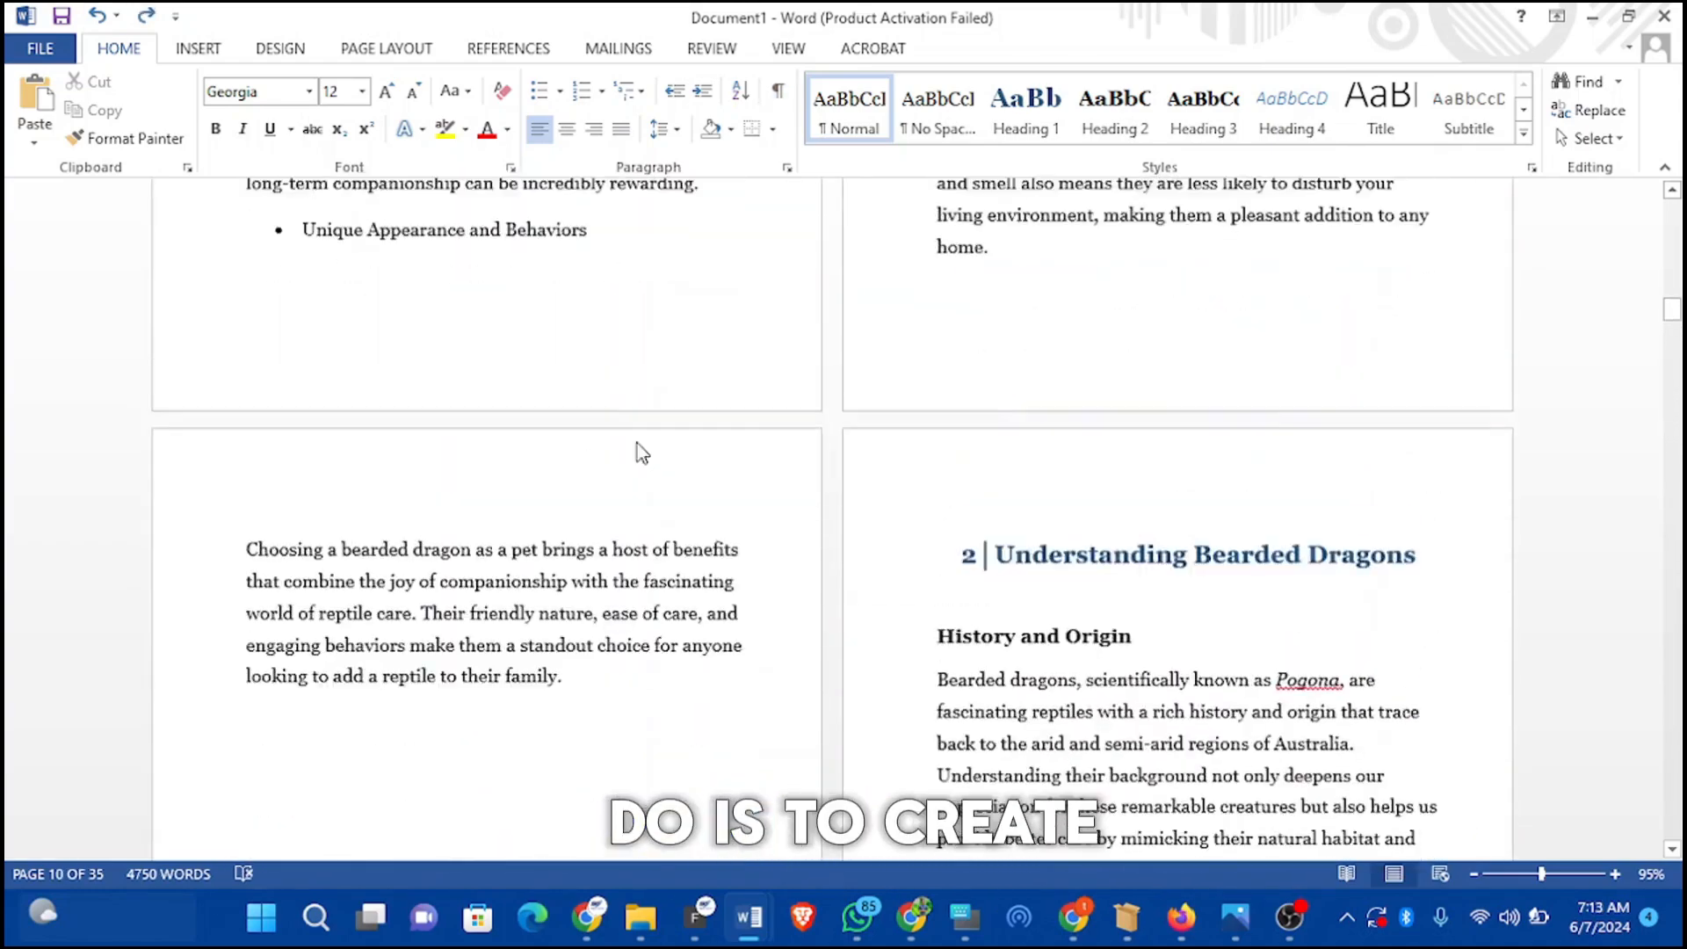
Step: Insert three blank pages before the Introduction heading at the start of the manuscript
scroll(678, 412, up, 20)
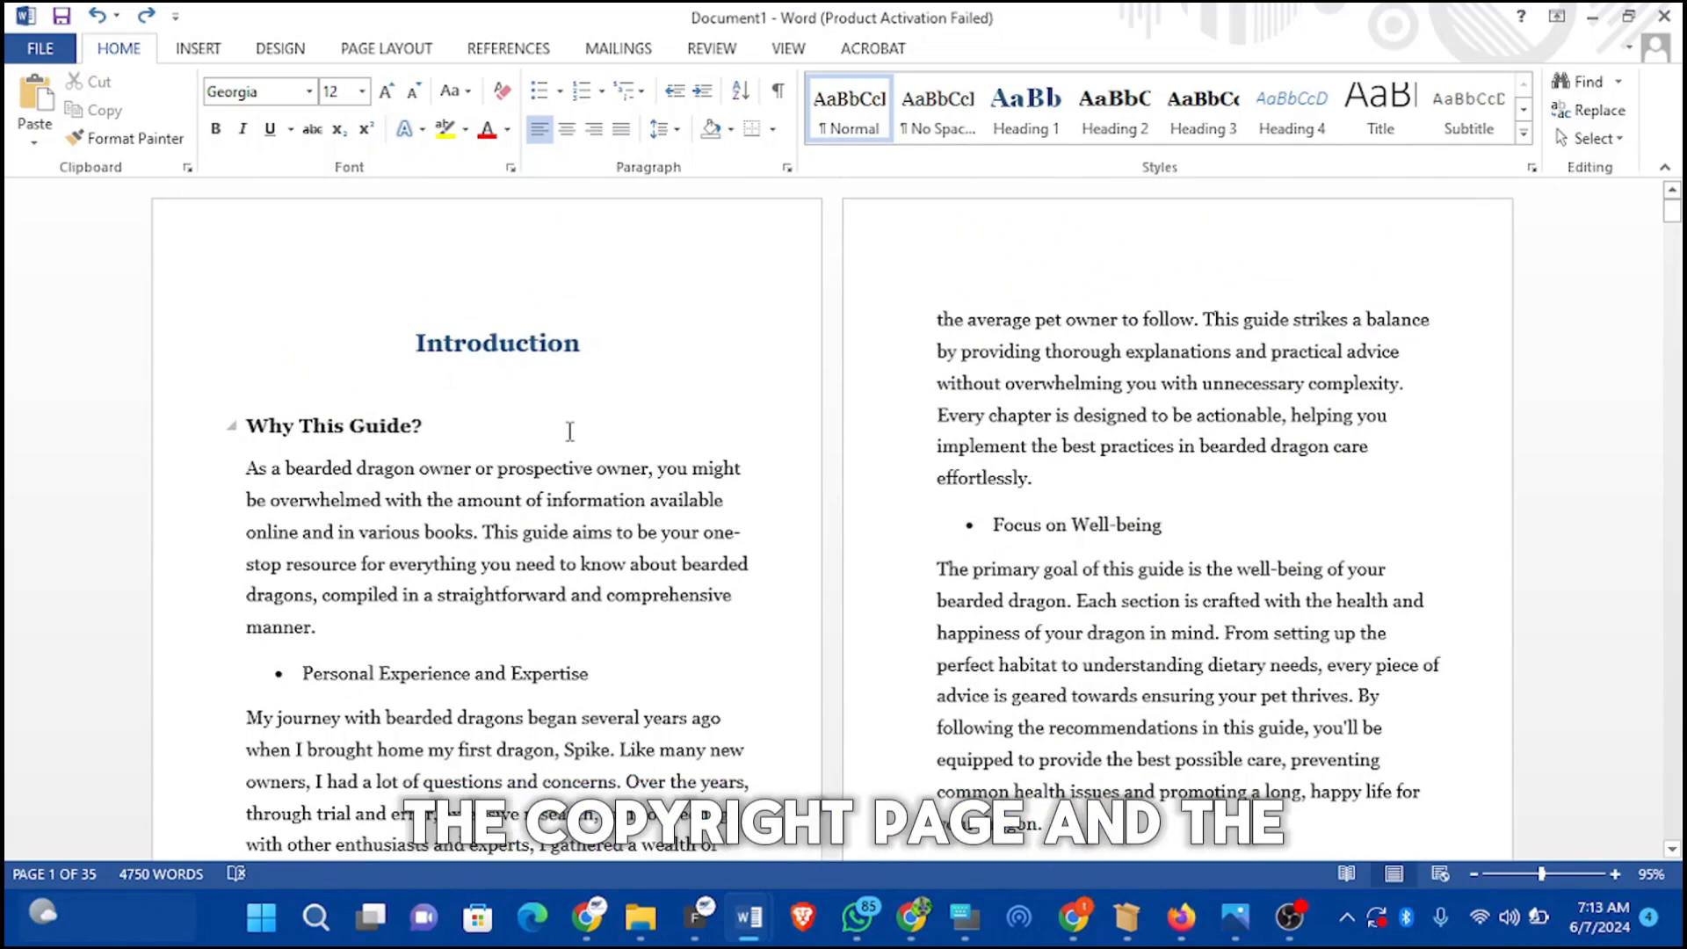
click(416, 343)
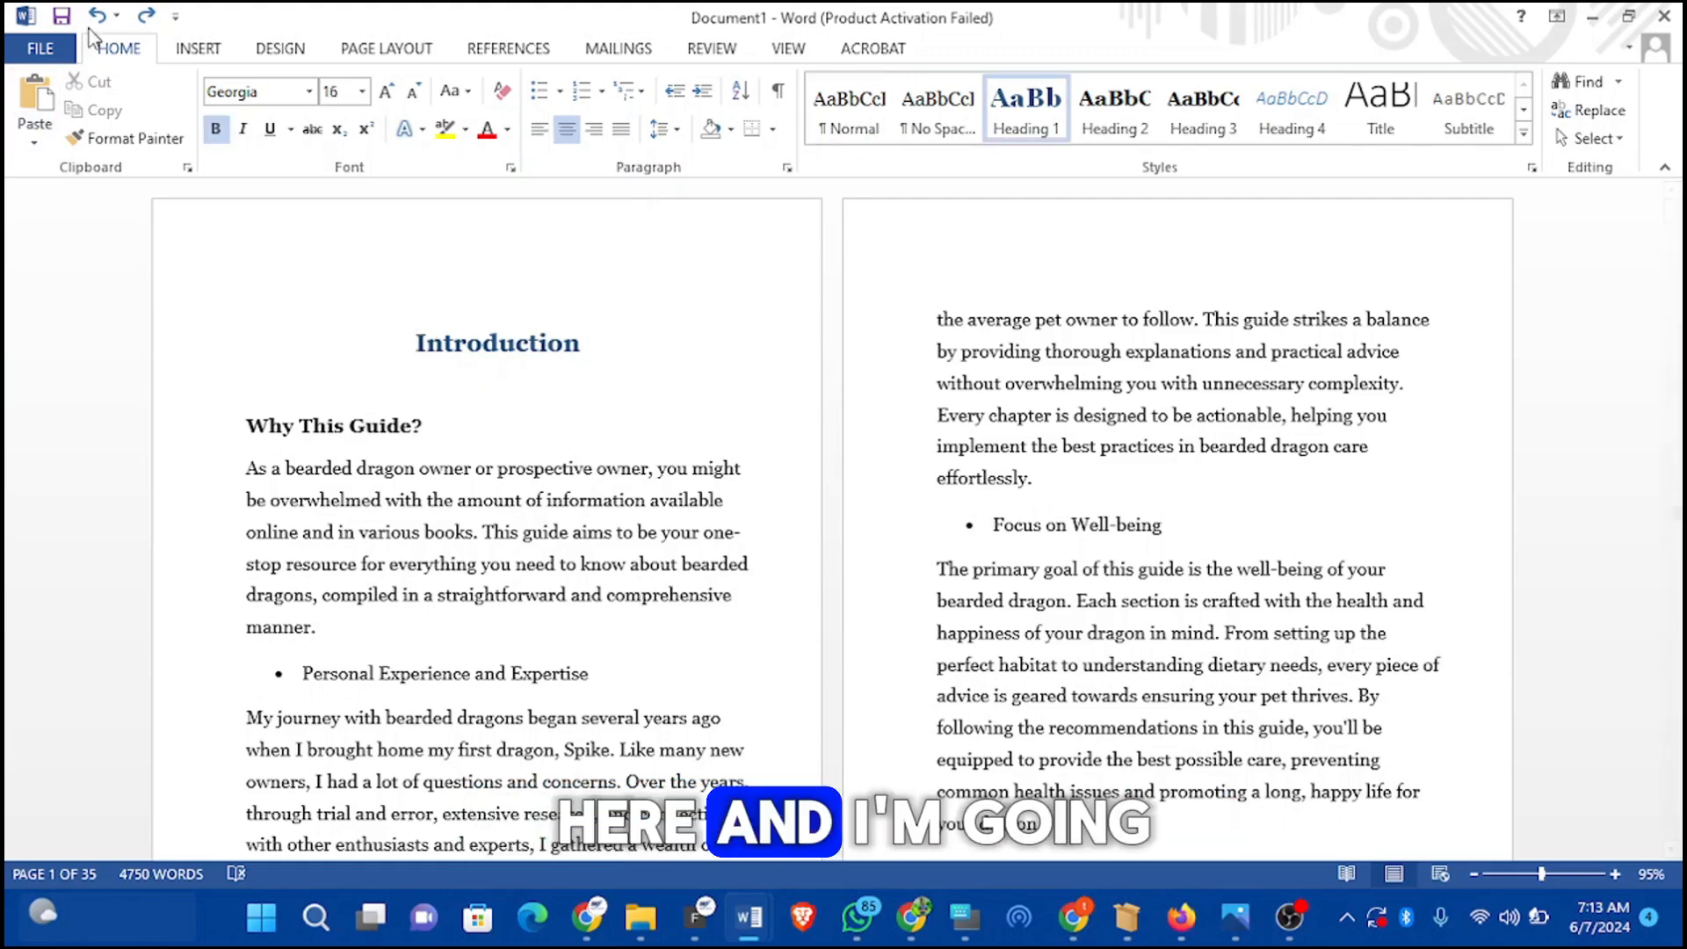
click(198, 48)
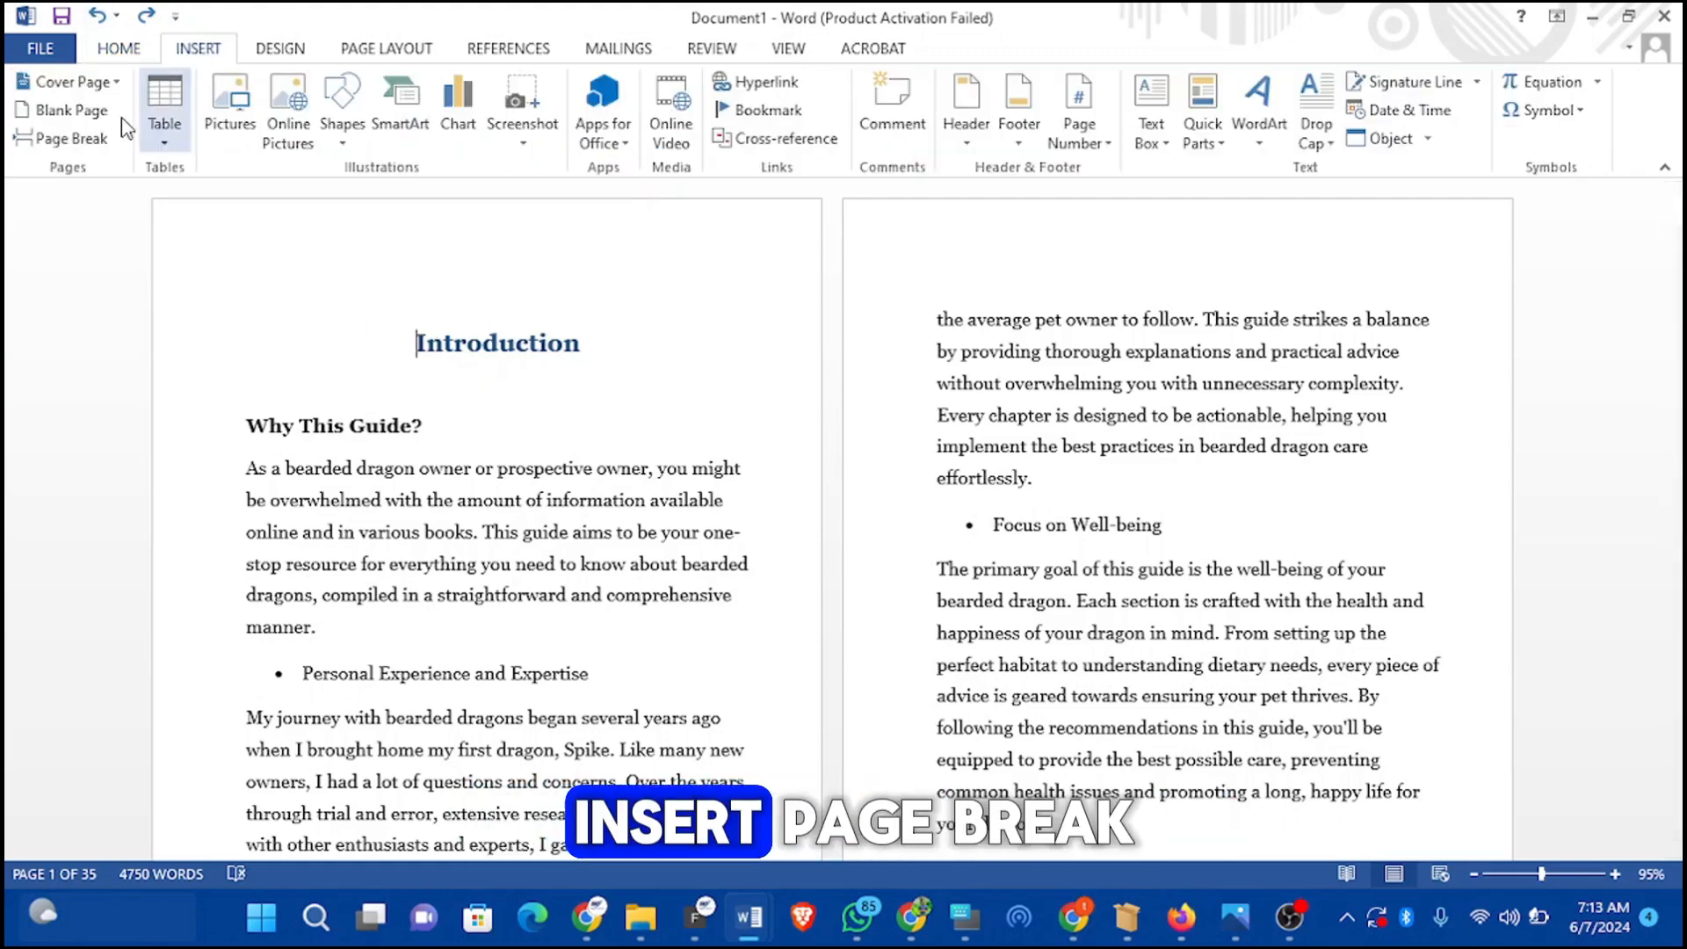
click(80, 138)
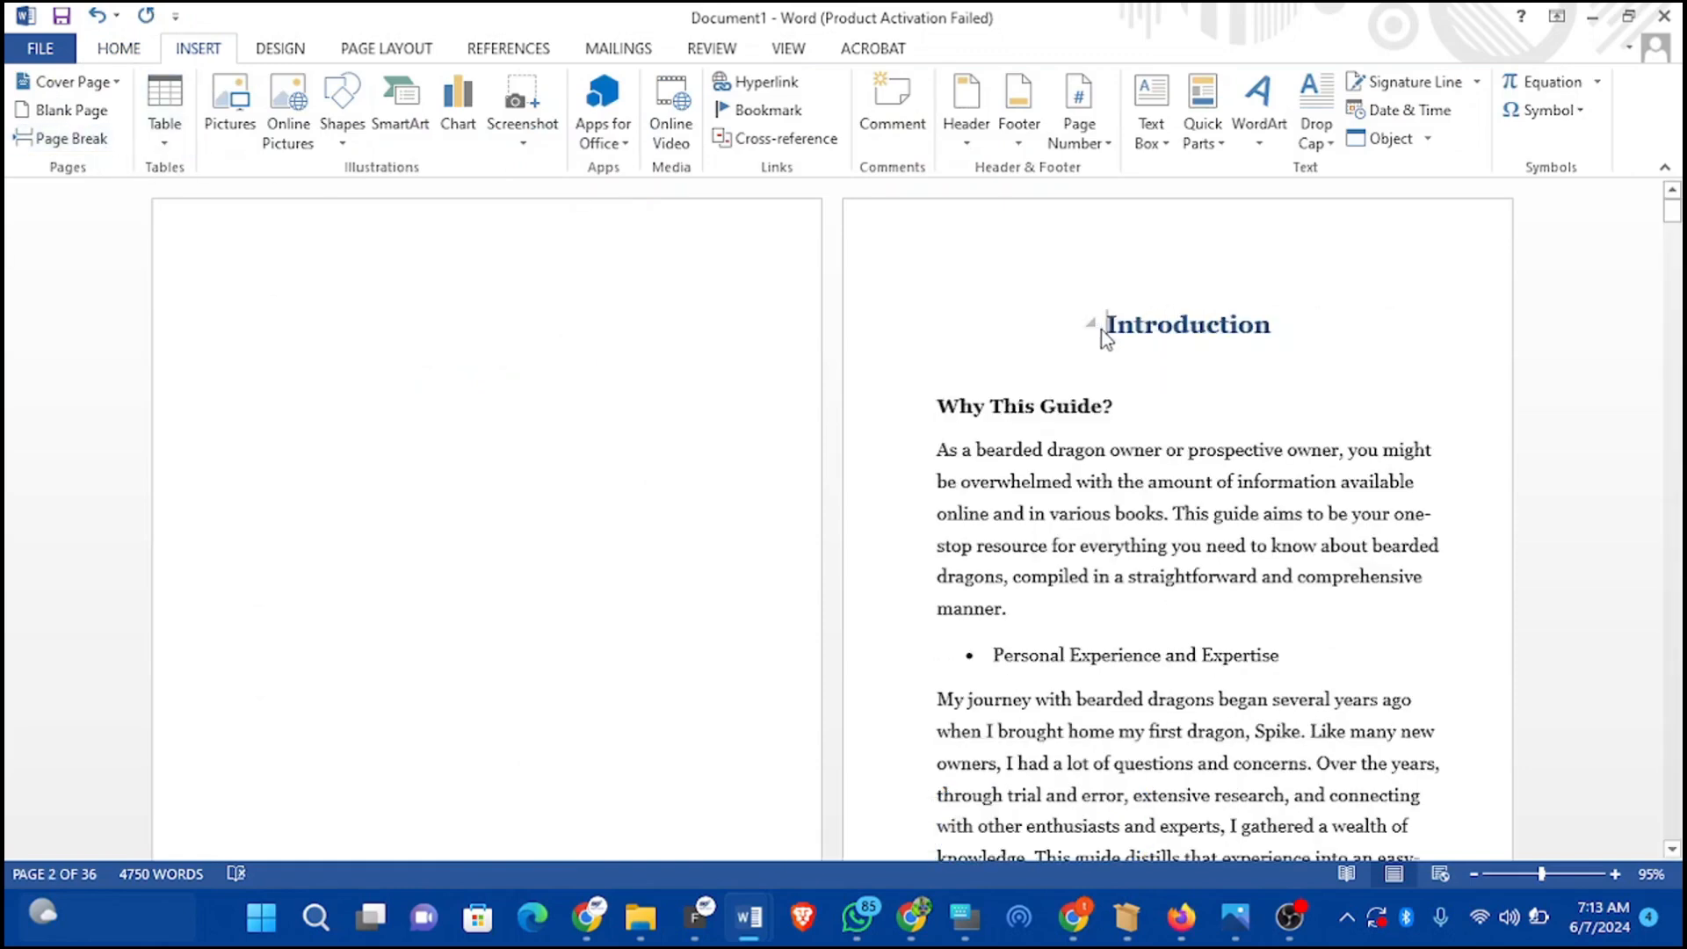
click(96, 16)
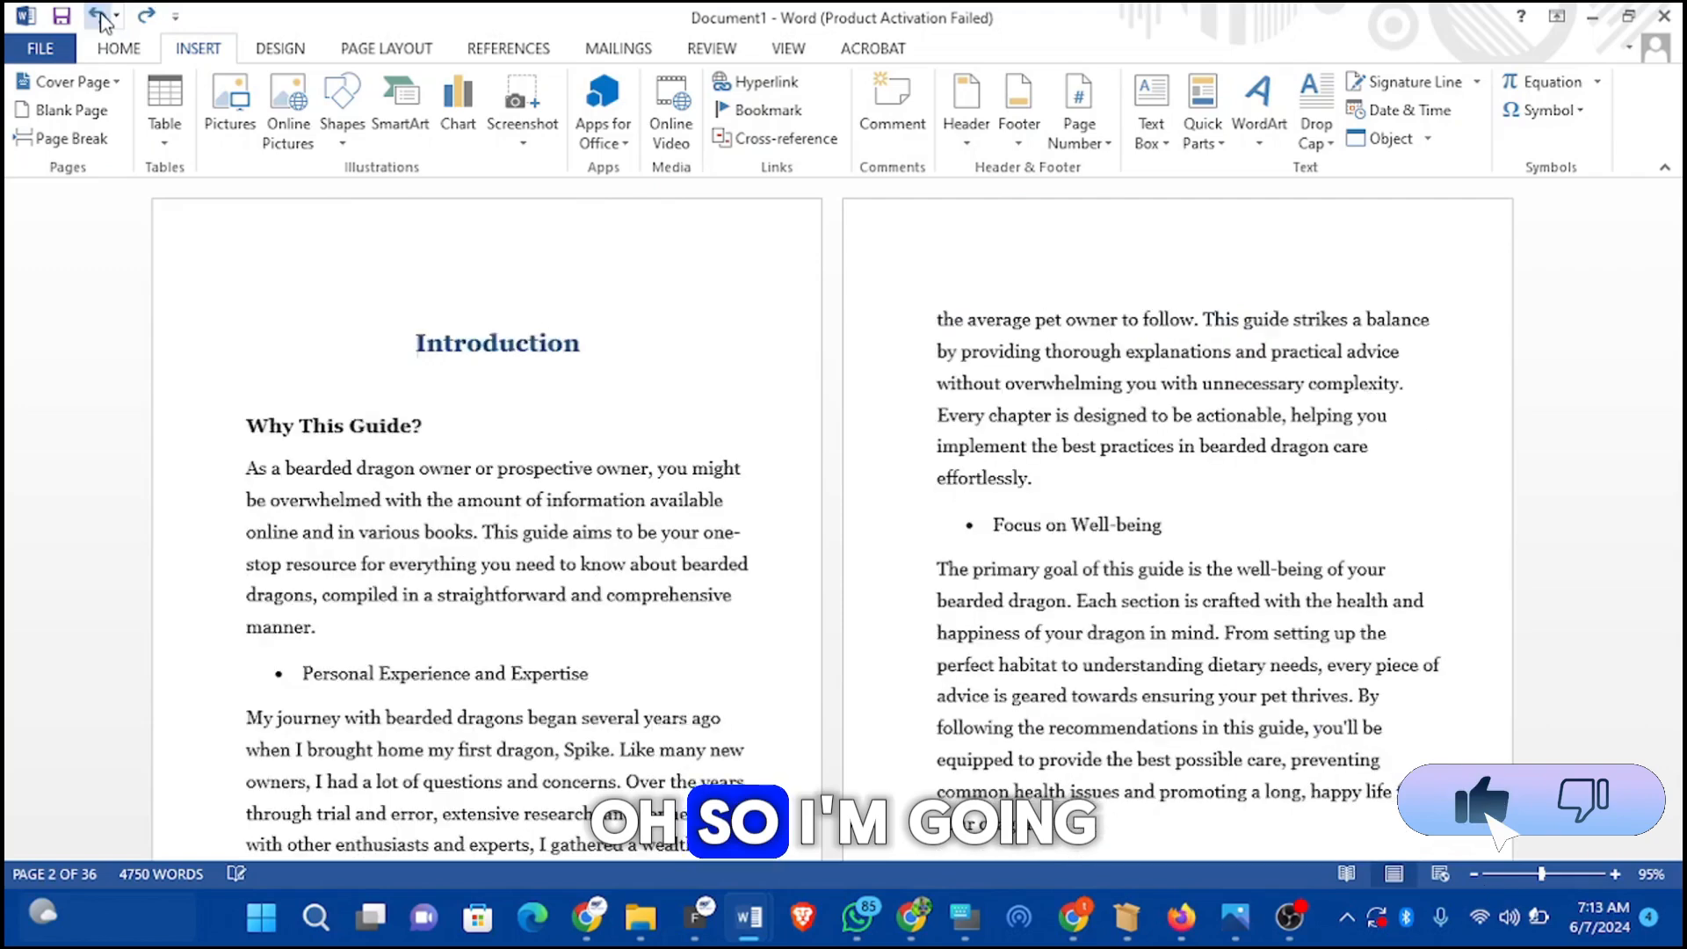
click(67, 116)
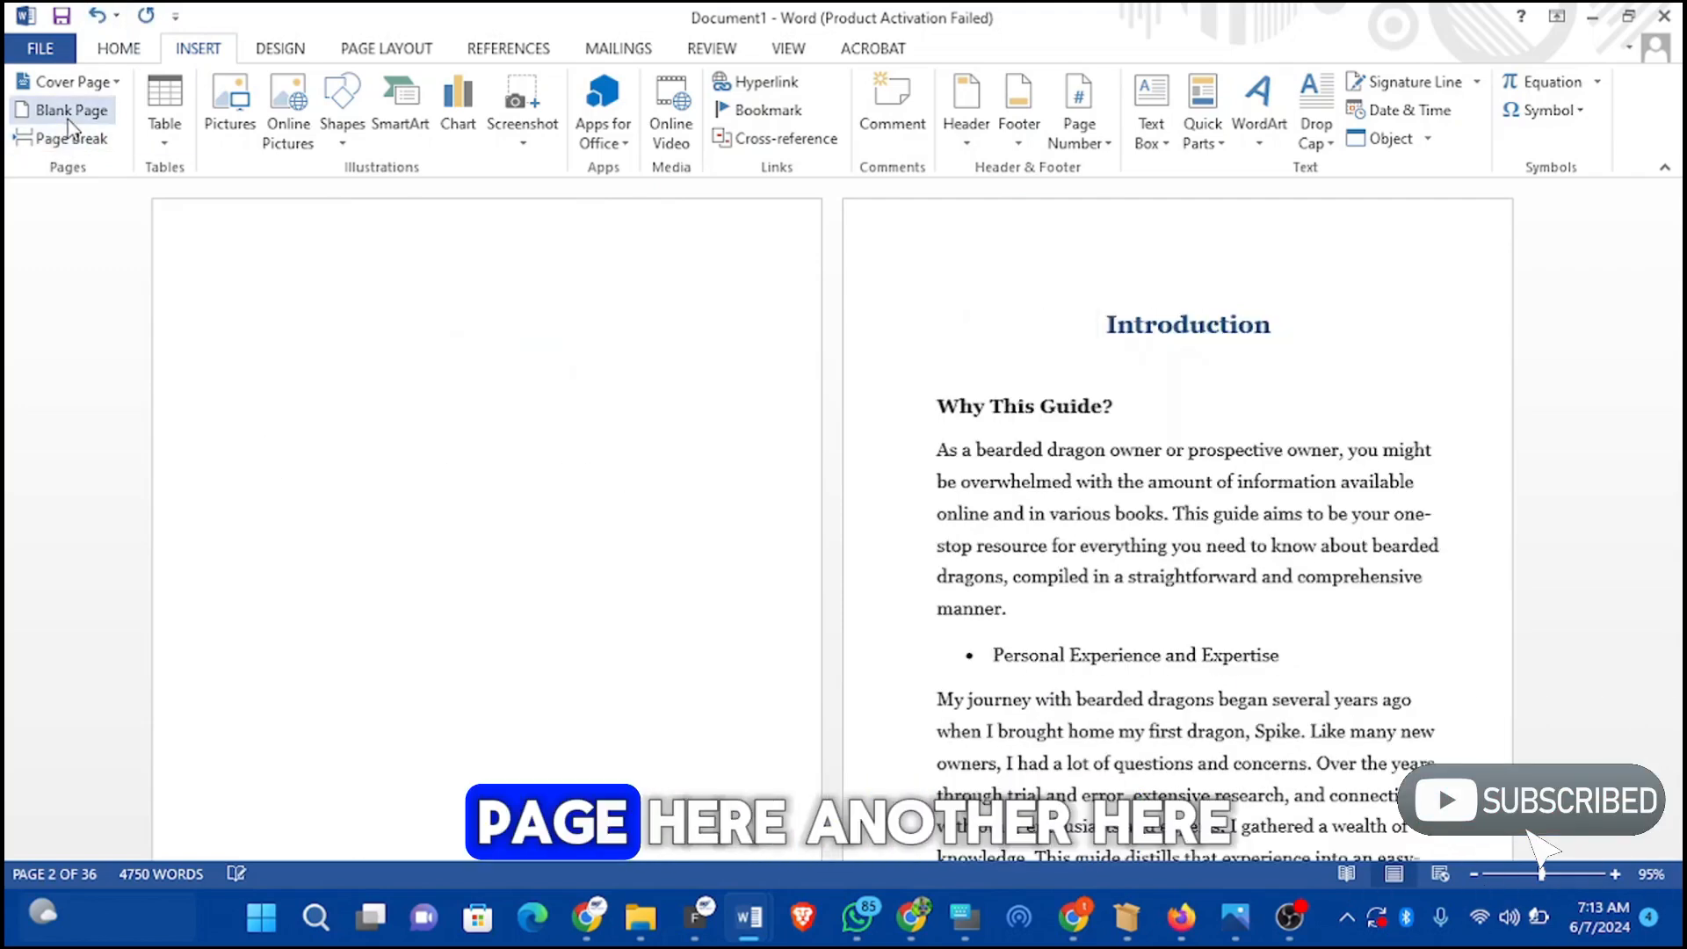
click(69, 114)
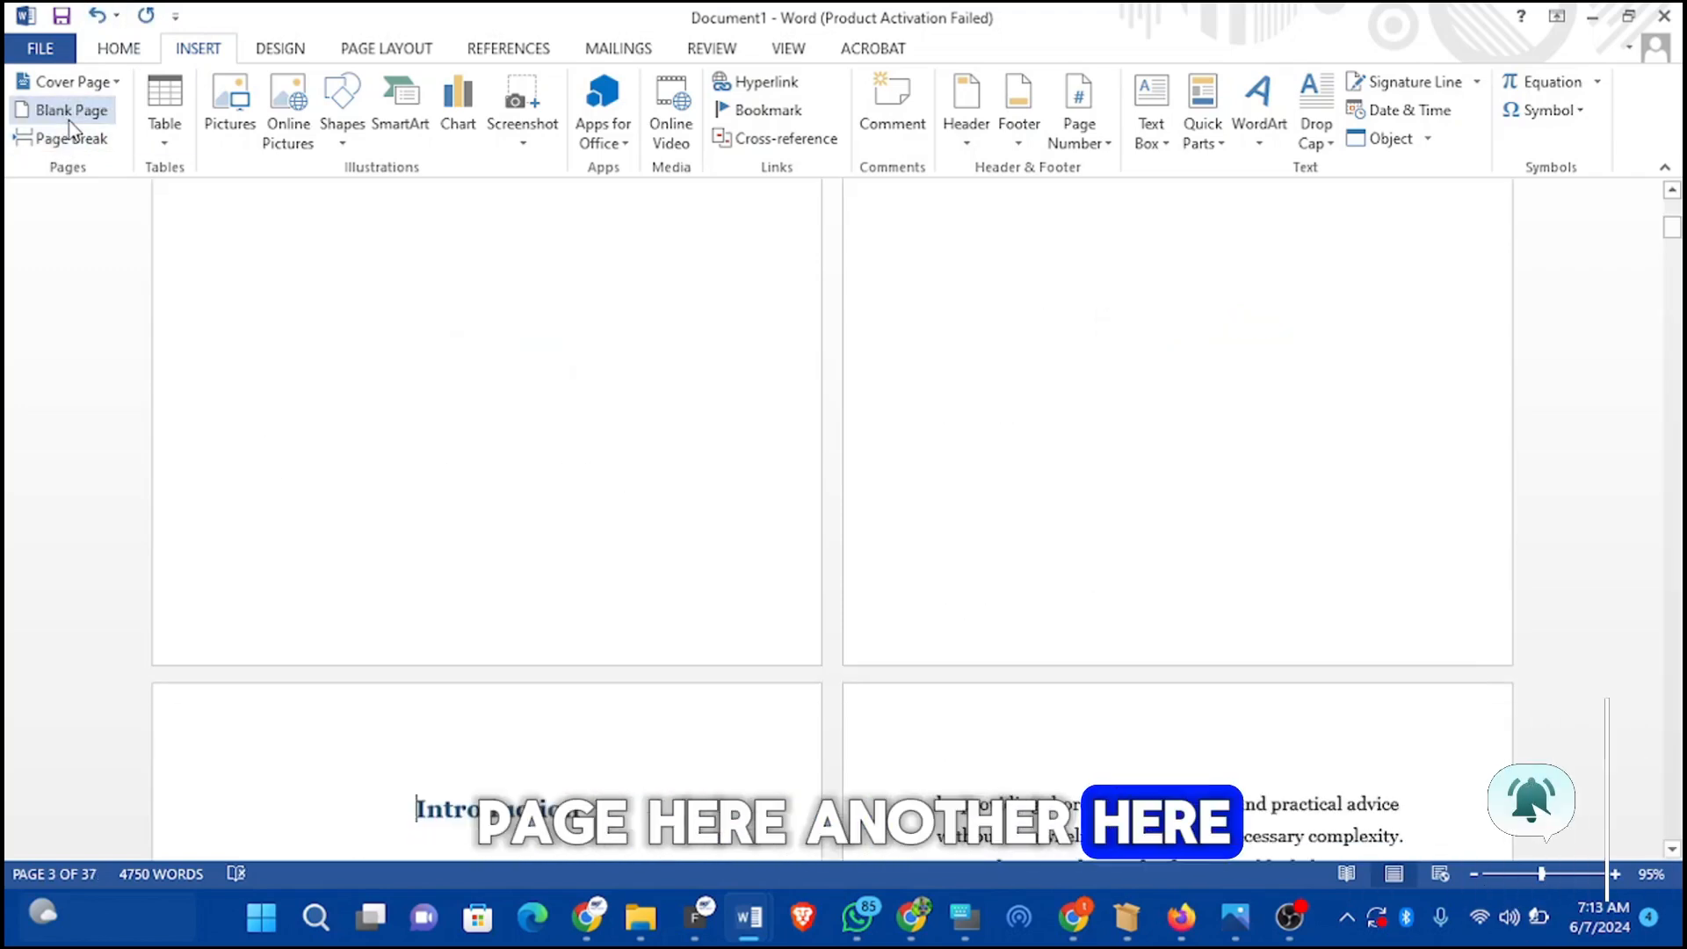
click(69, 116)
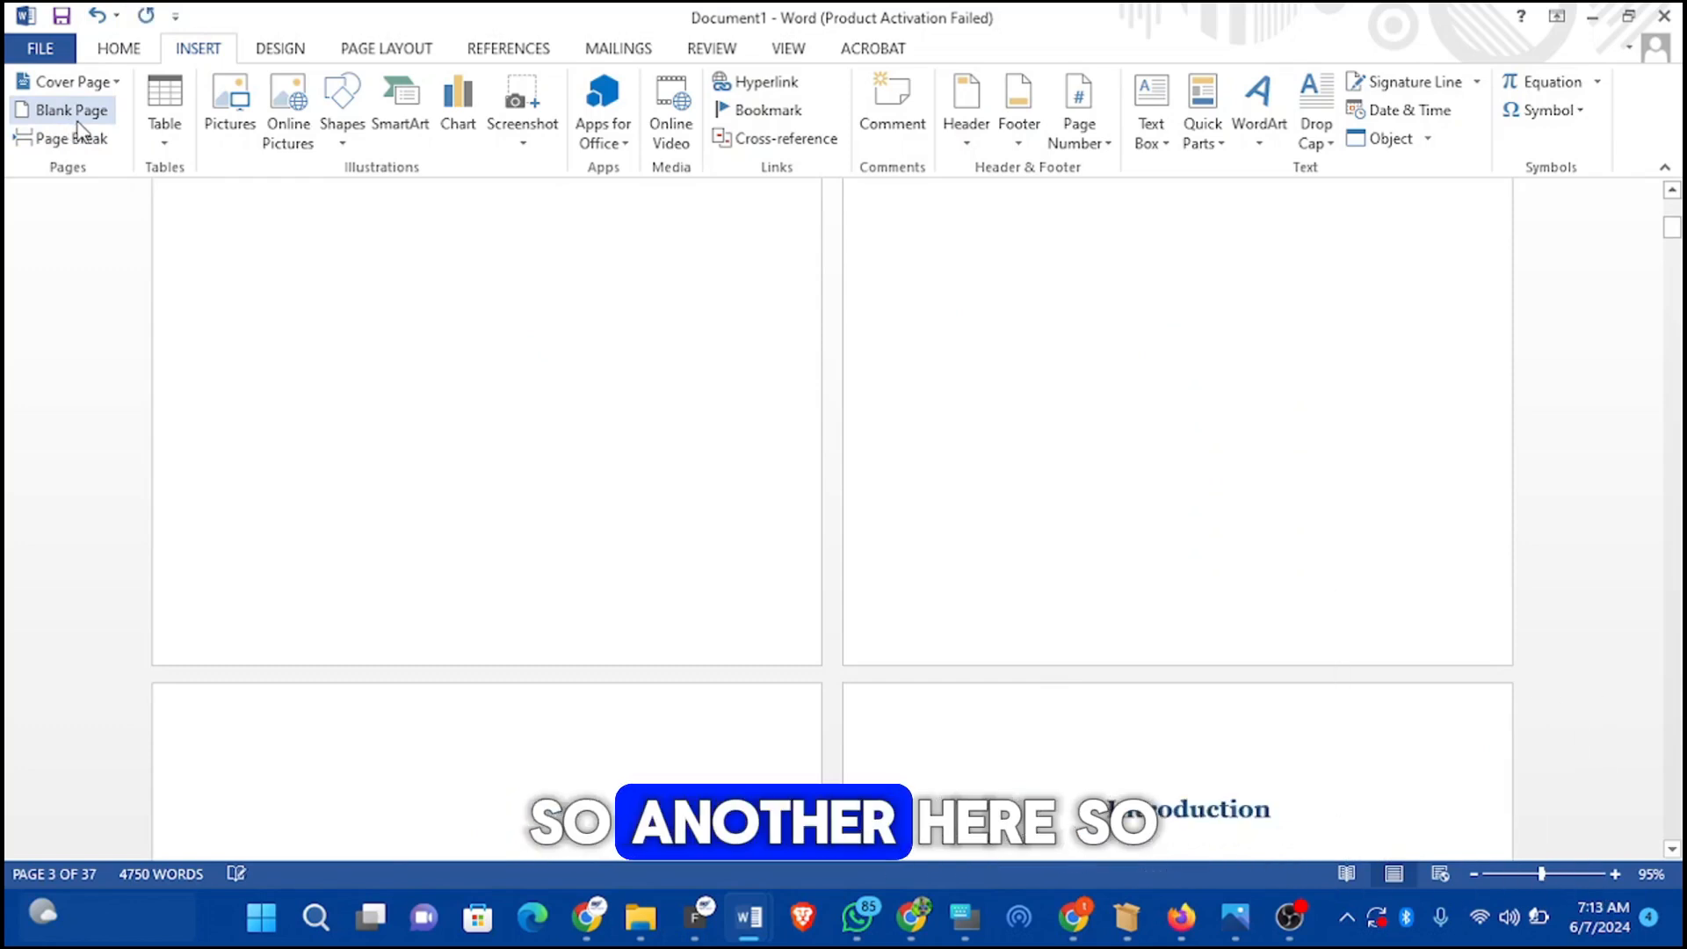
scroll(1198, 779, up, 5)
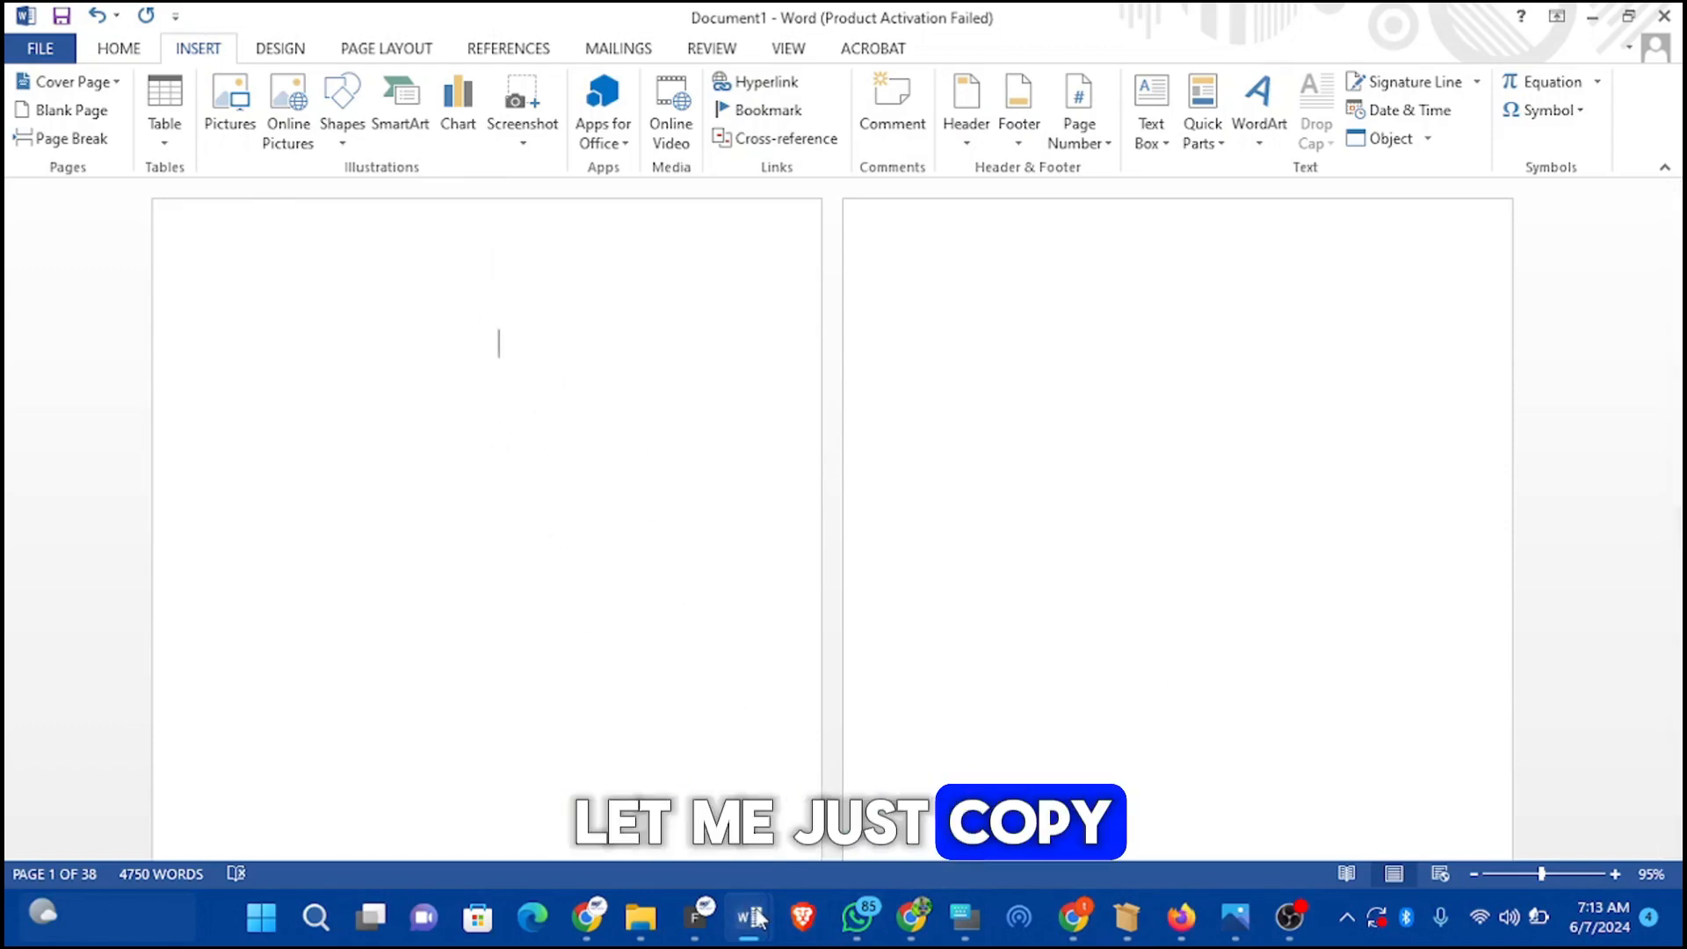
Step: Switch to the Ultimate Guide to Bearded Dragon Care document and copy the book title from its first page
mouse_move(750, 917)
click(749, 816)
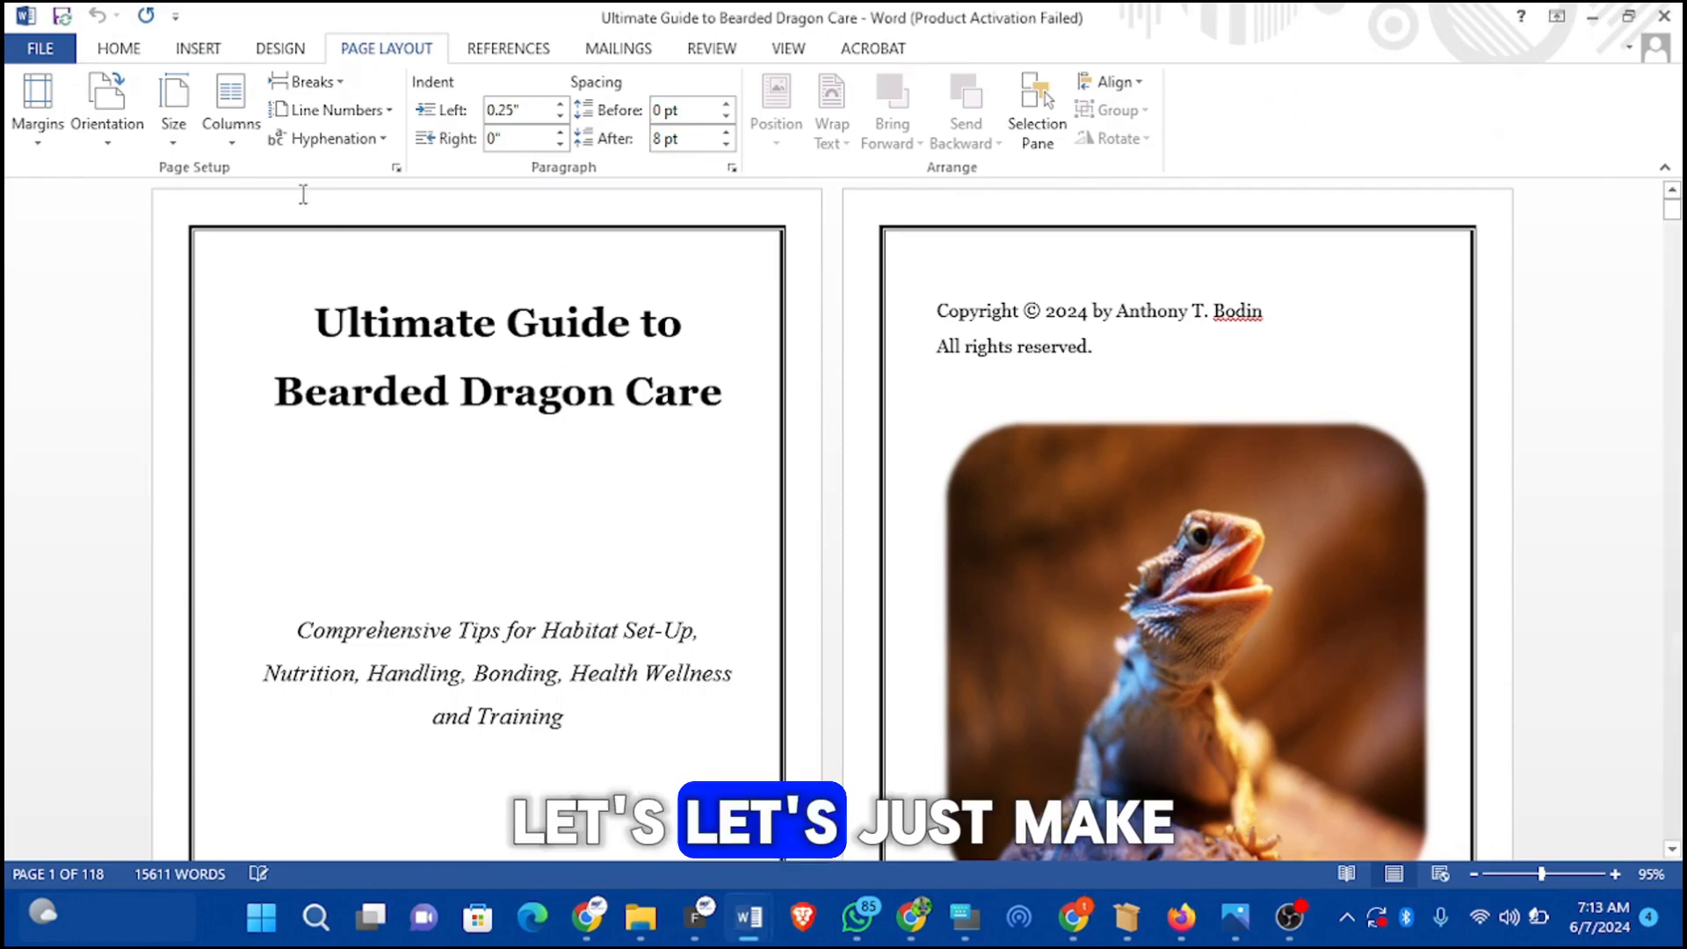
drag(646, 371, 727, 422)
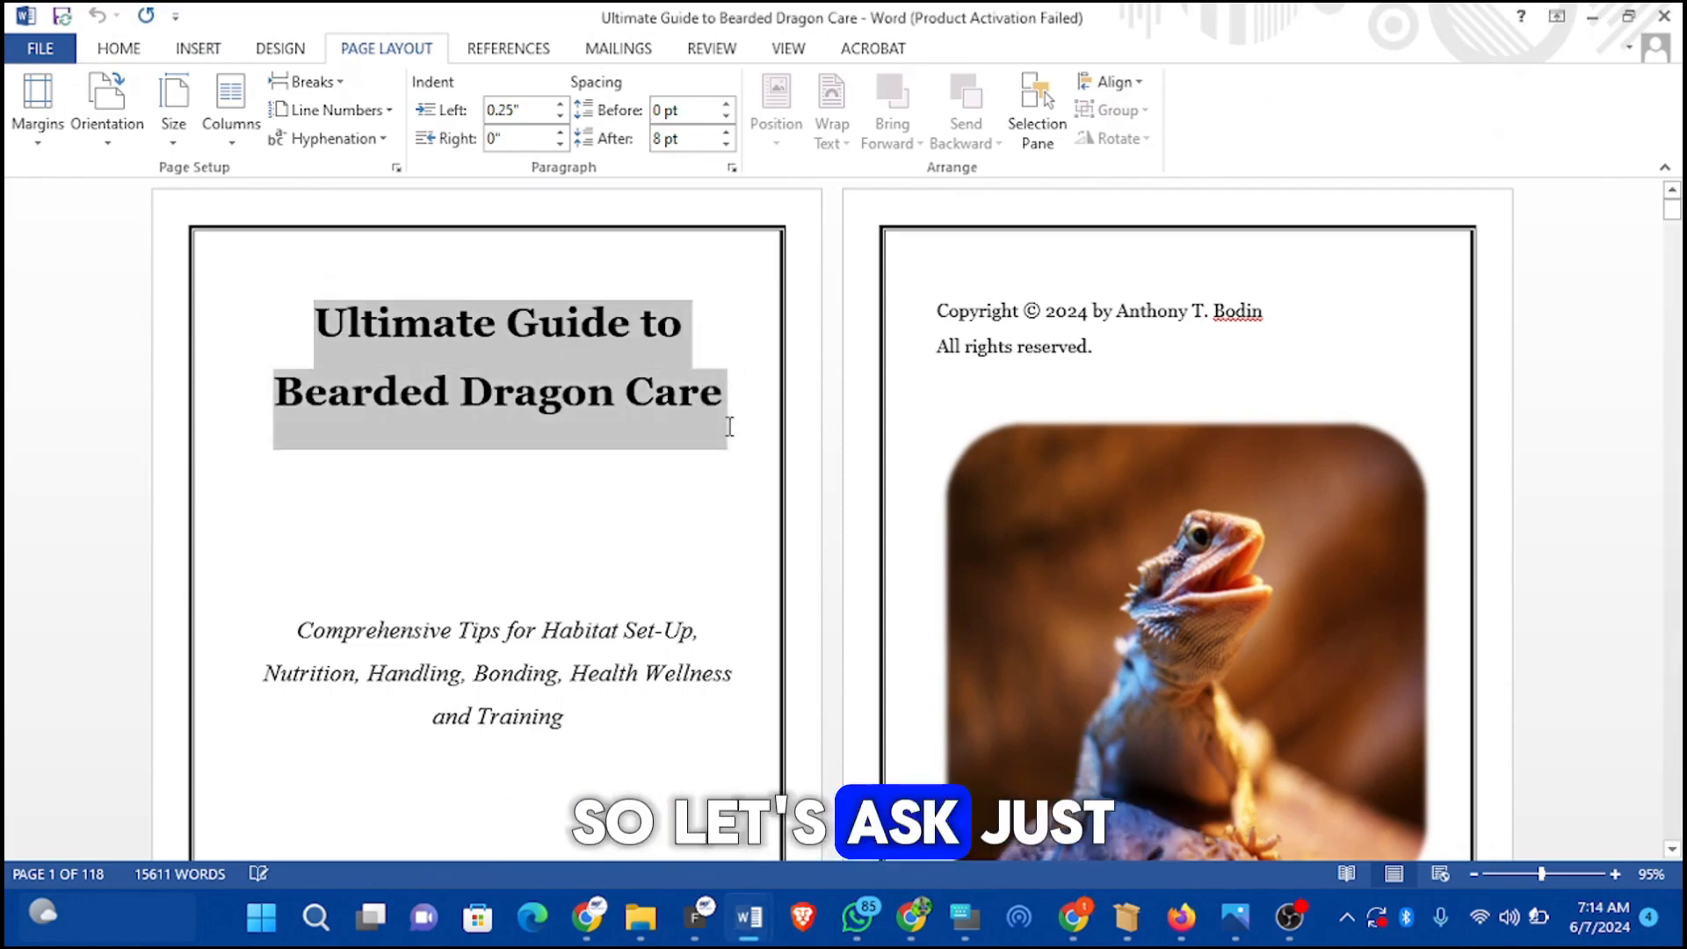
right_click(622, 369)
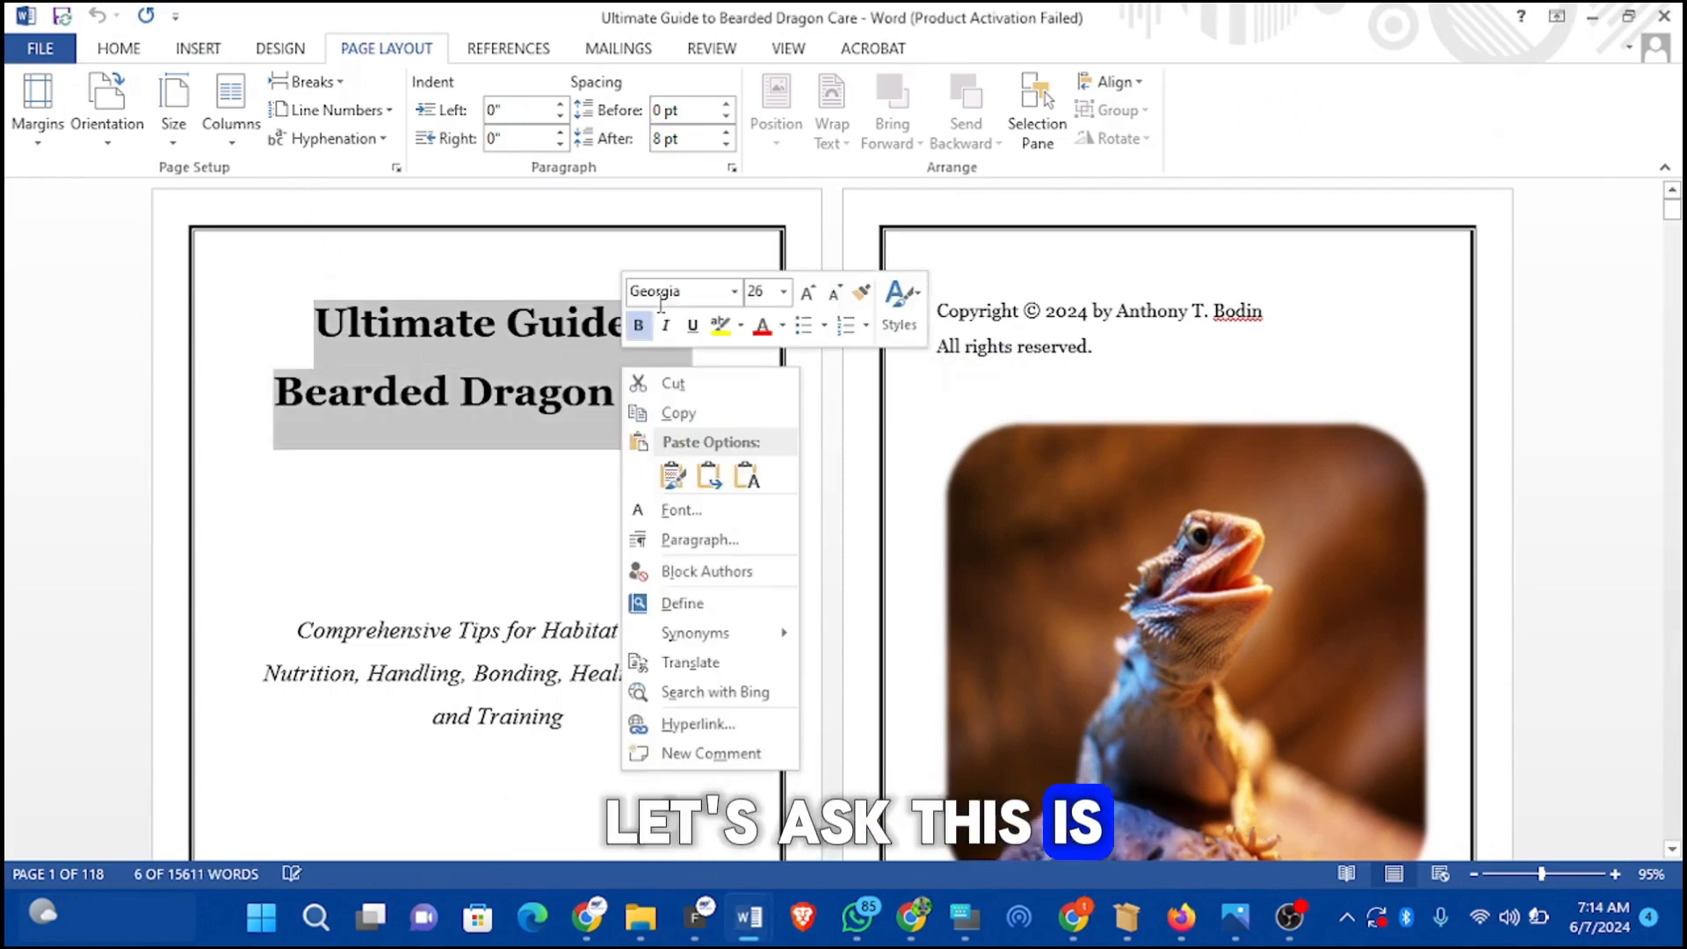
click(715, 409)
Step: Paste the copied title as text only on the first blank page of Document1
mouse_move(749, 917)
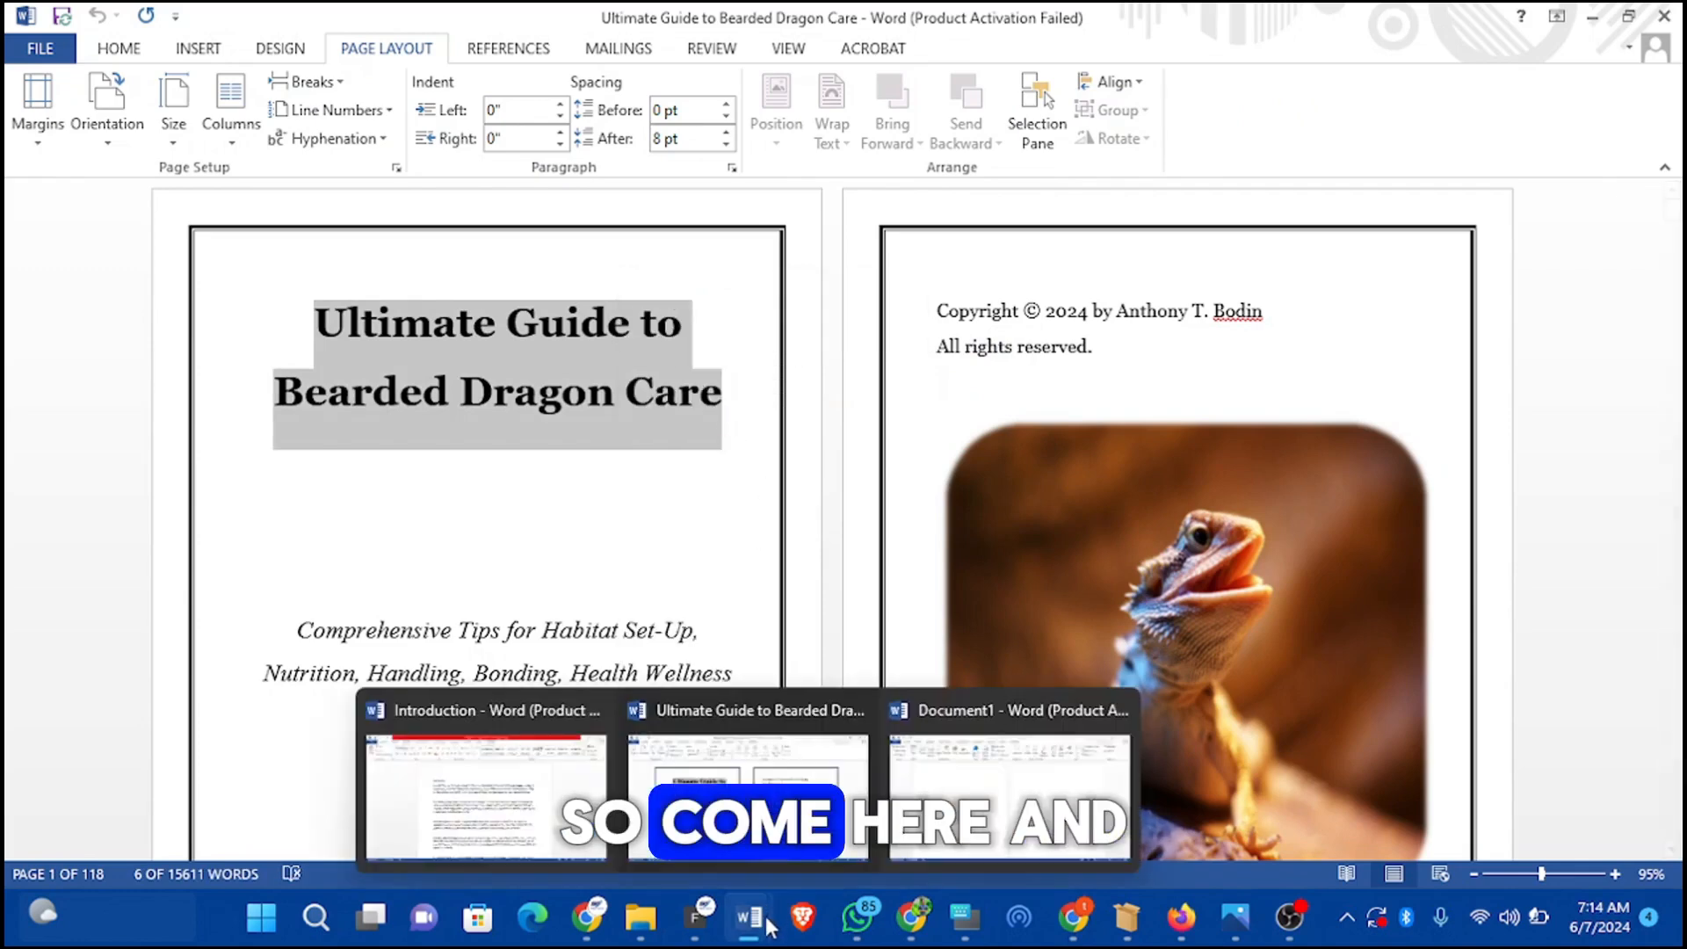
click(1006, 764)
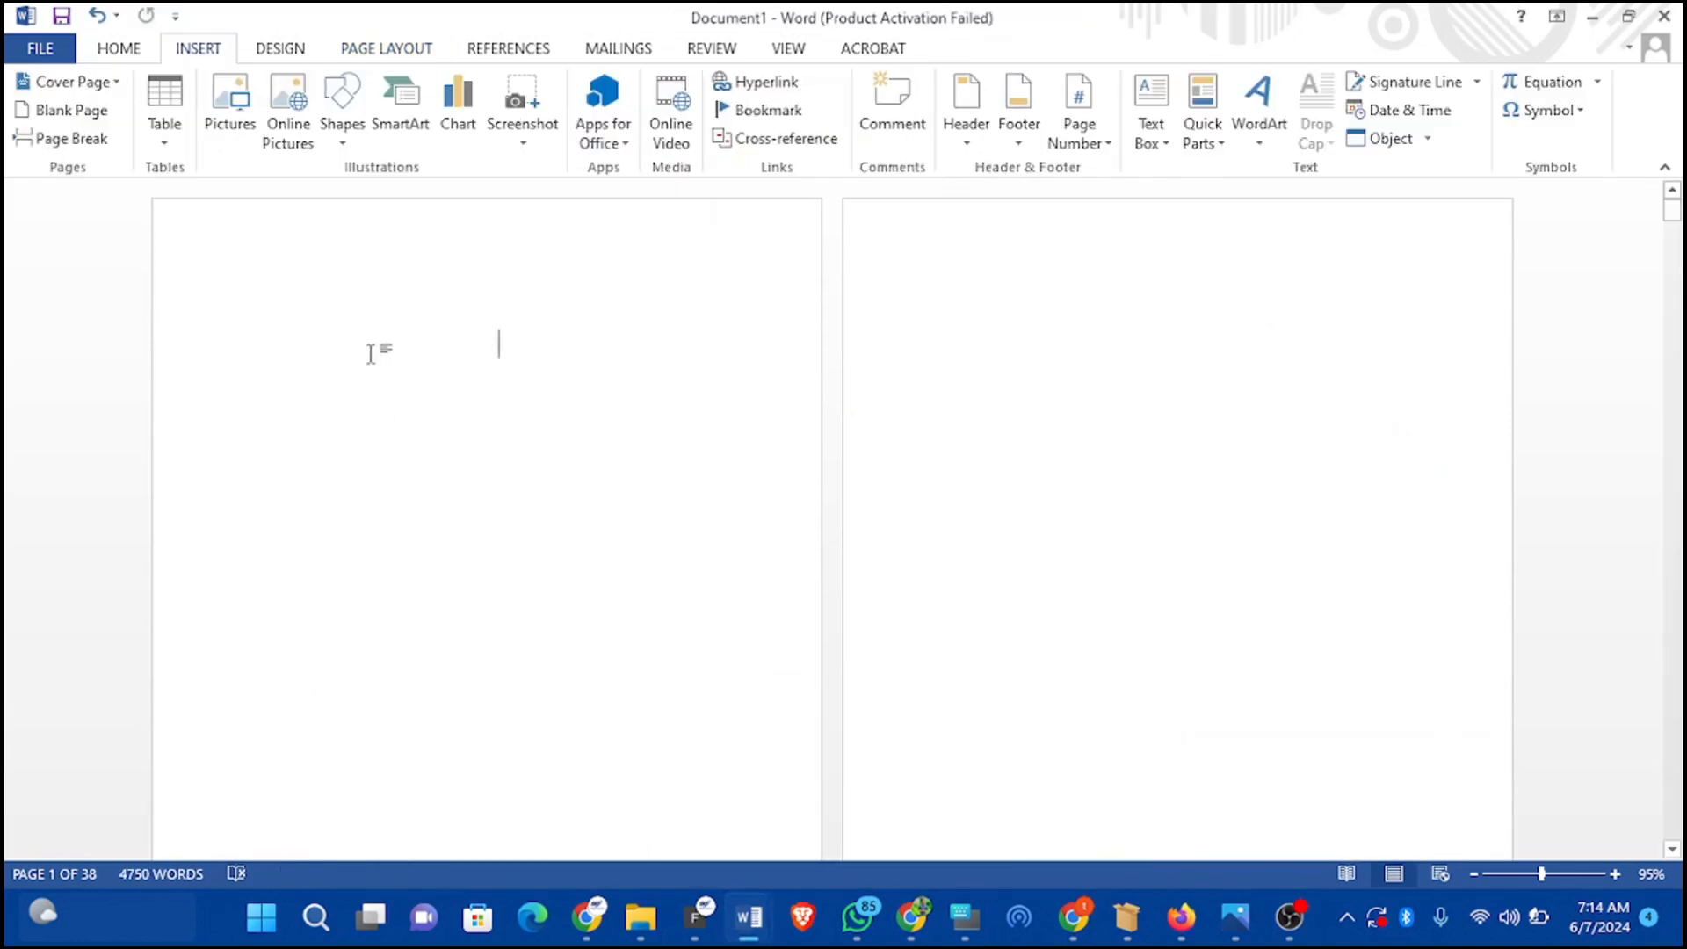
right_click(494, 344)
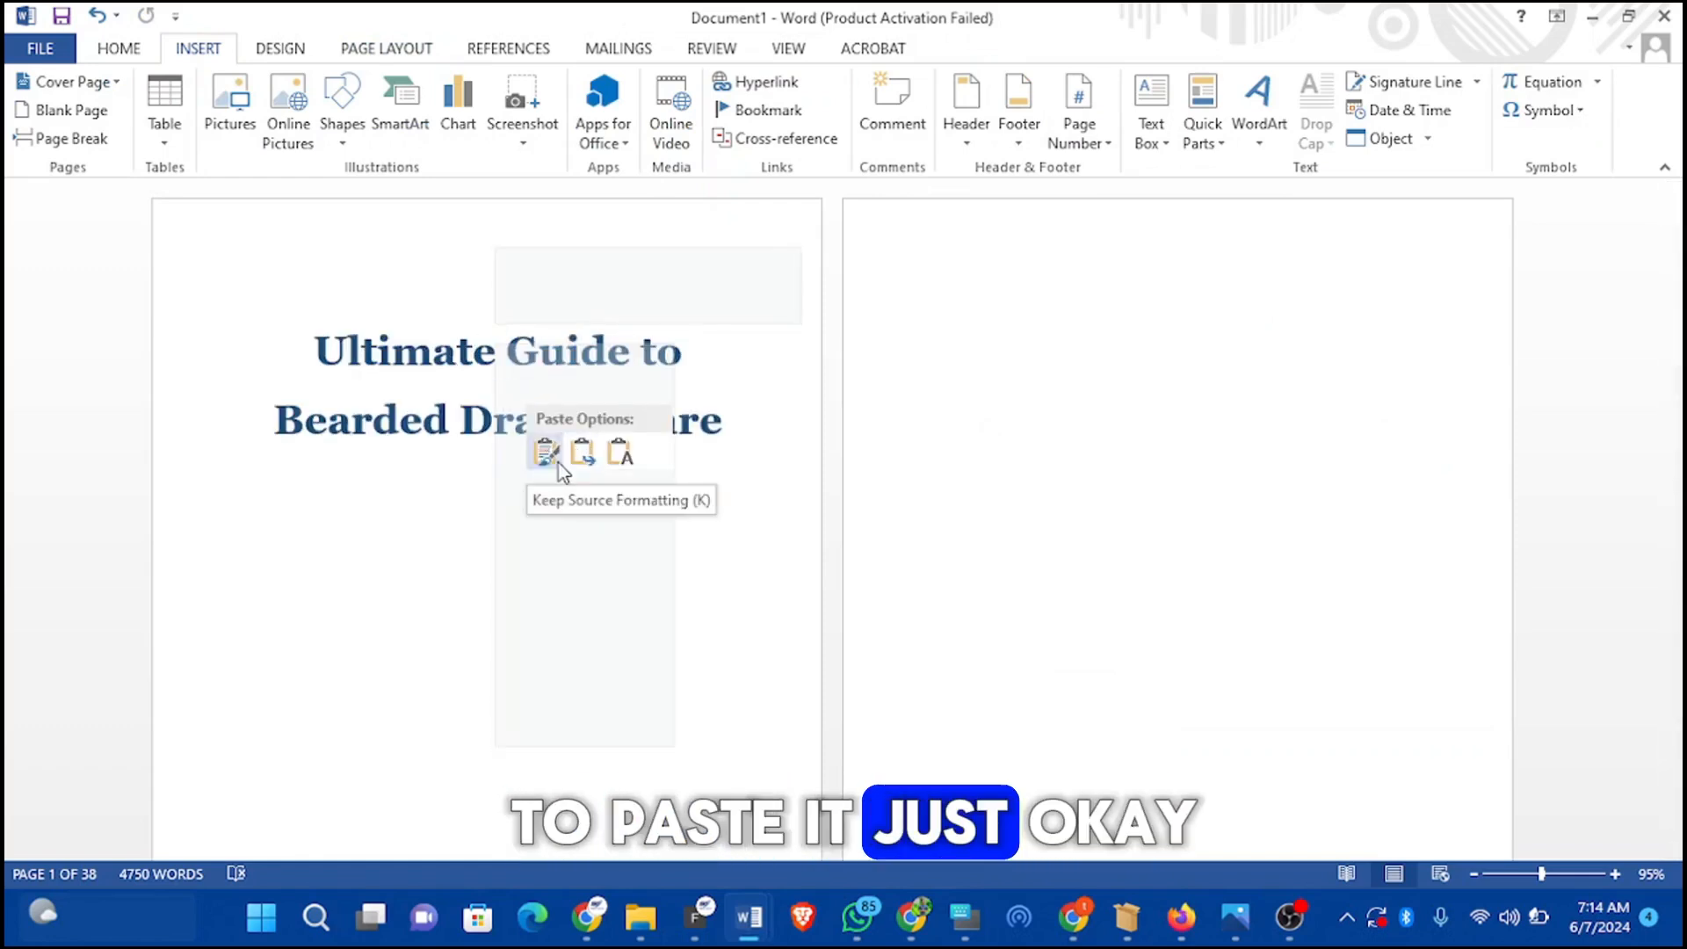
click(620, 455)
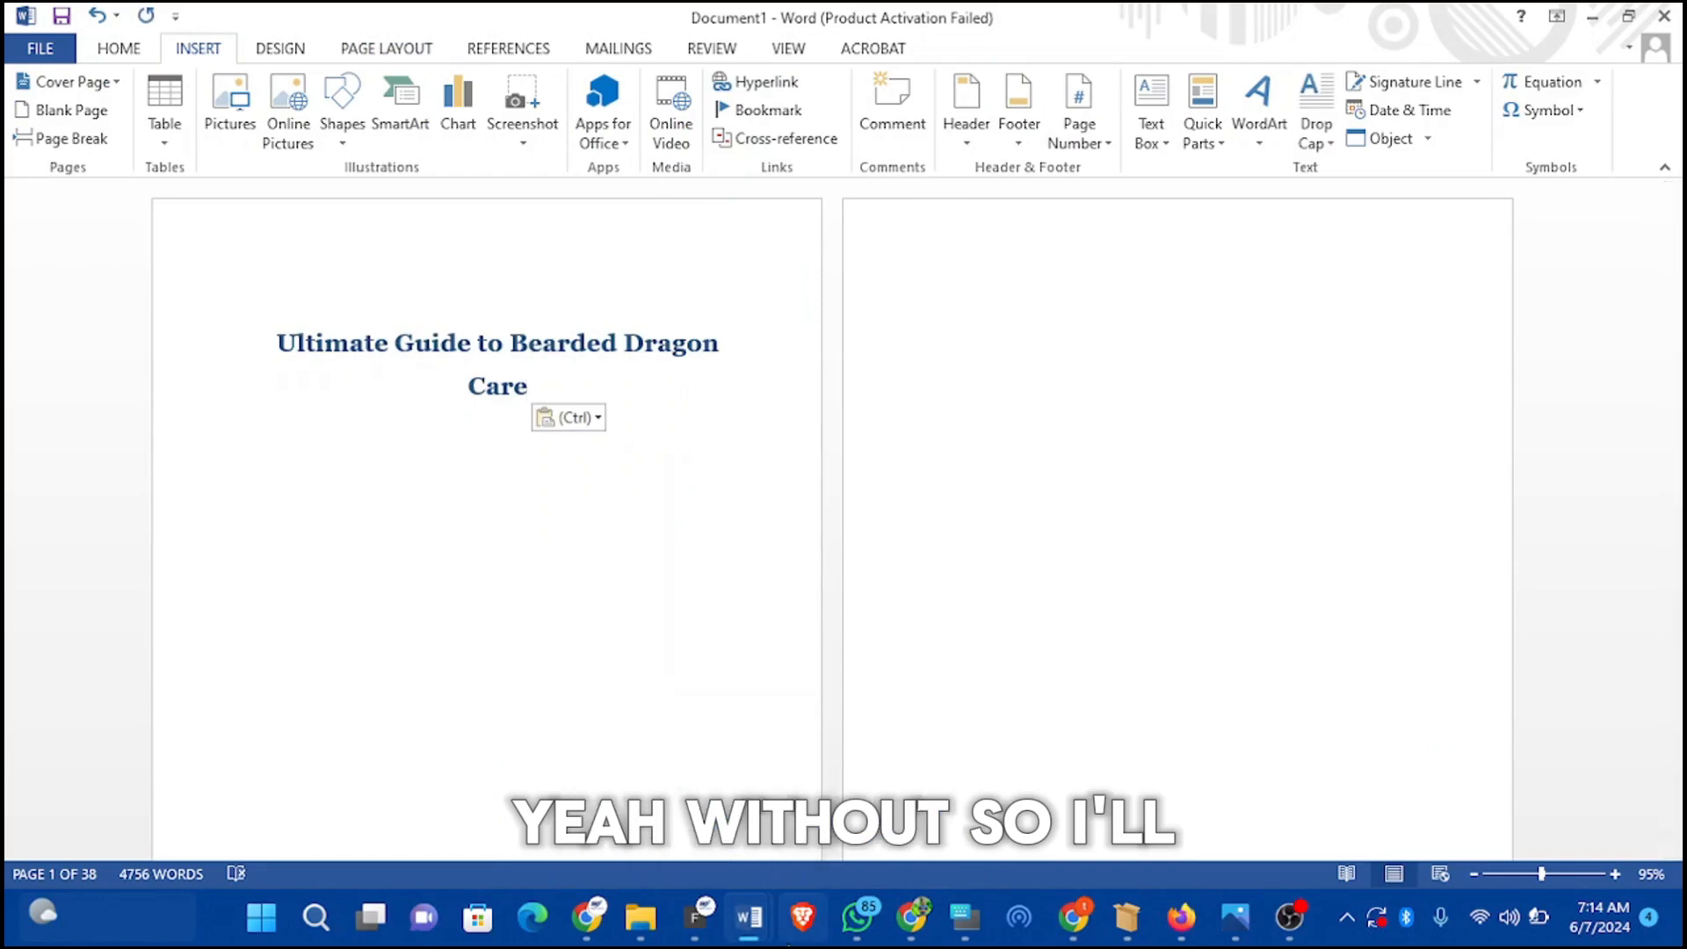
Step: Copy the italic subtitle "Comprehensive Tips for Habitat Set-Up, Nutrition, Handling, Bonding, Health Wellness and Training" from the Ultimate Guide document
mouse_move(763, 918)
click(747, 755)
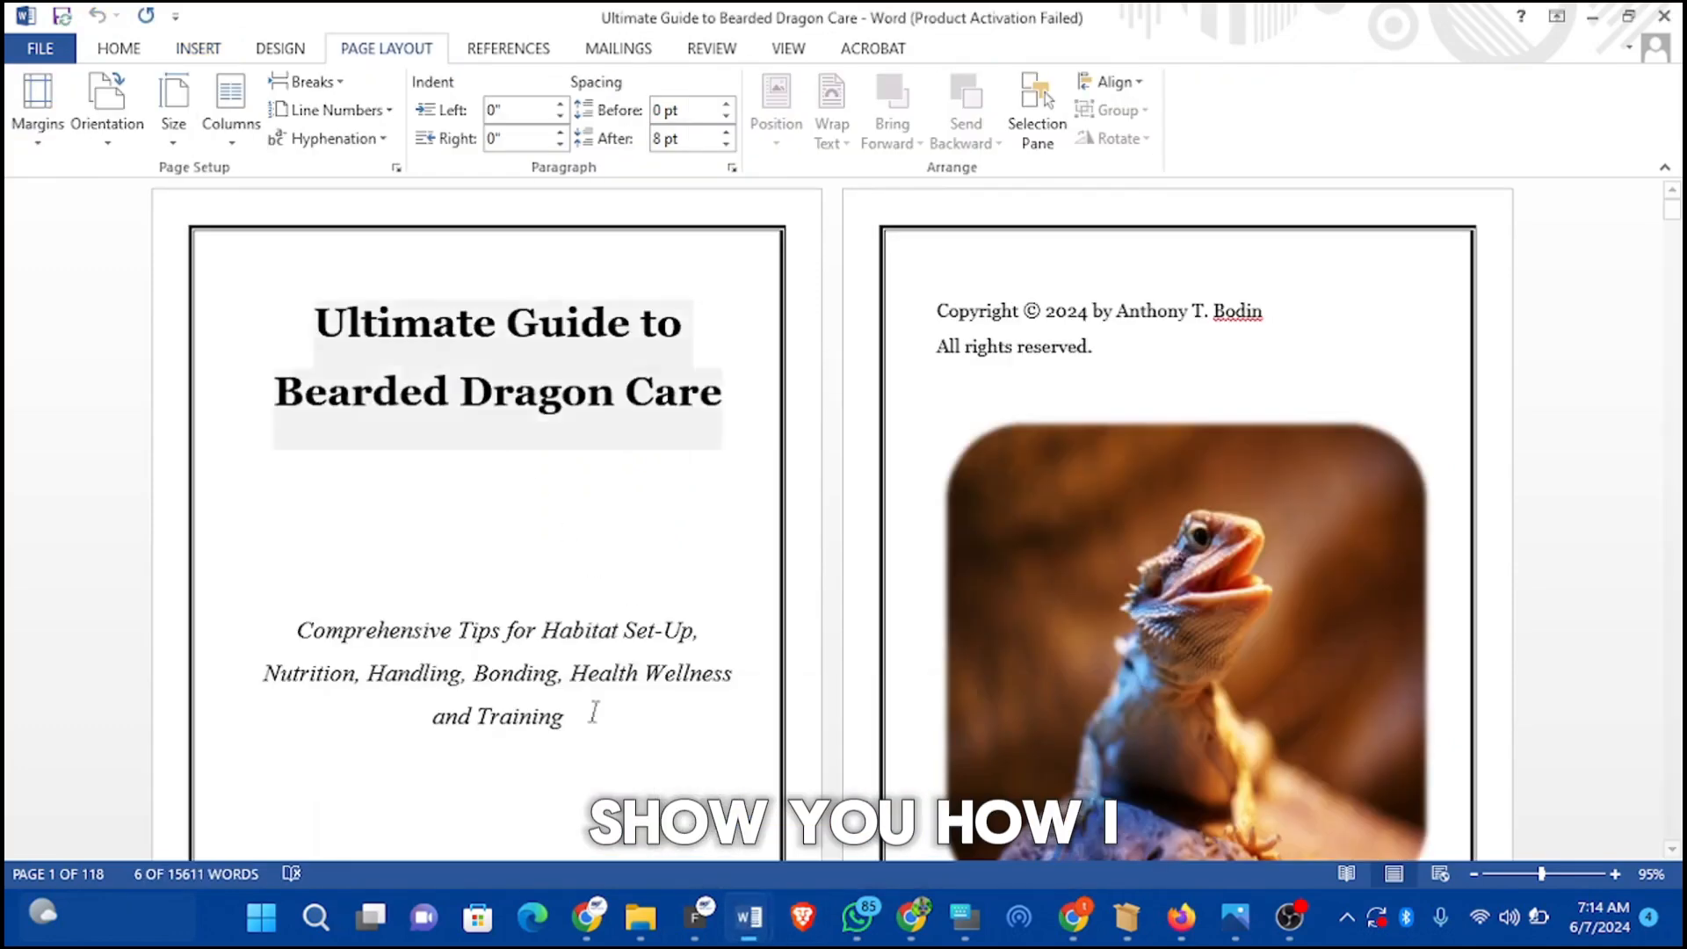
click(297, 634)
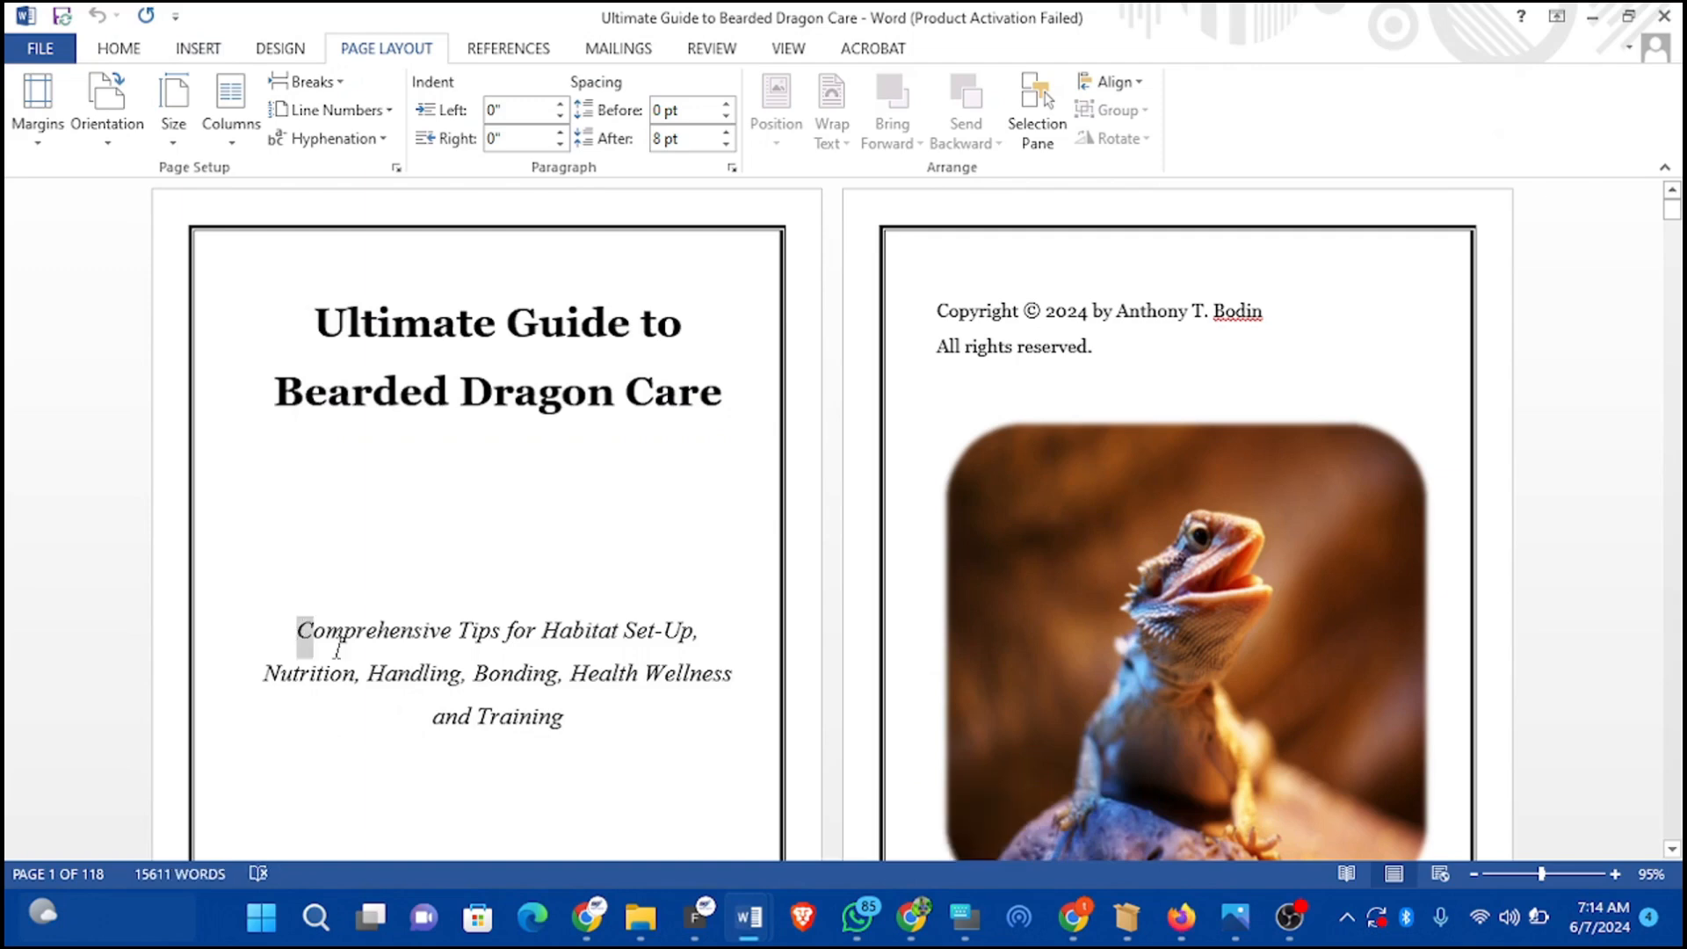
drag(337, 650, 613, 738)
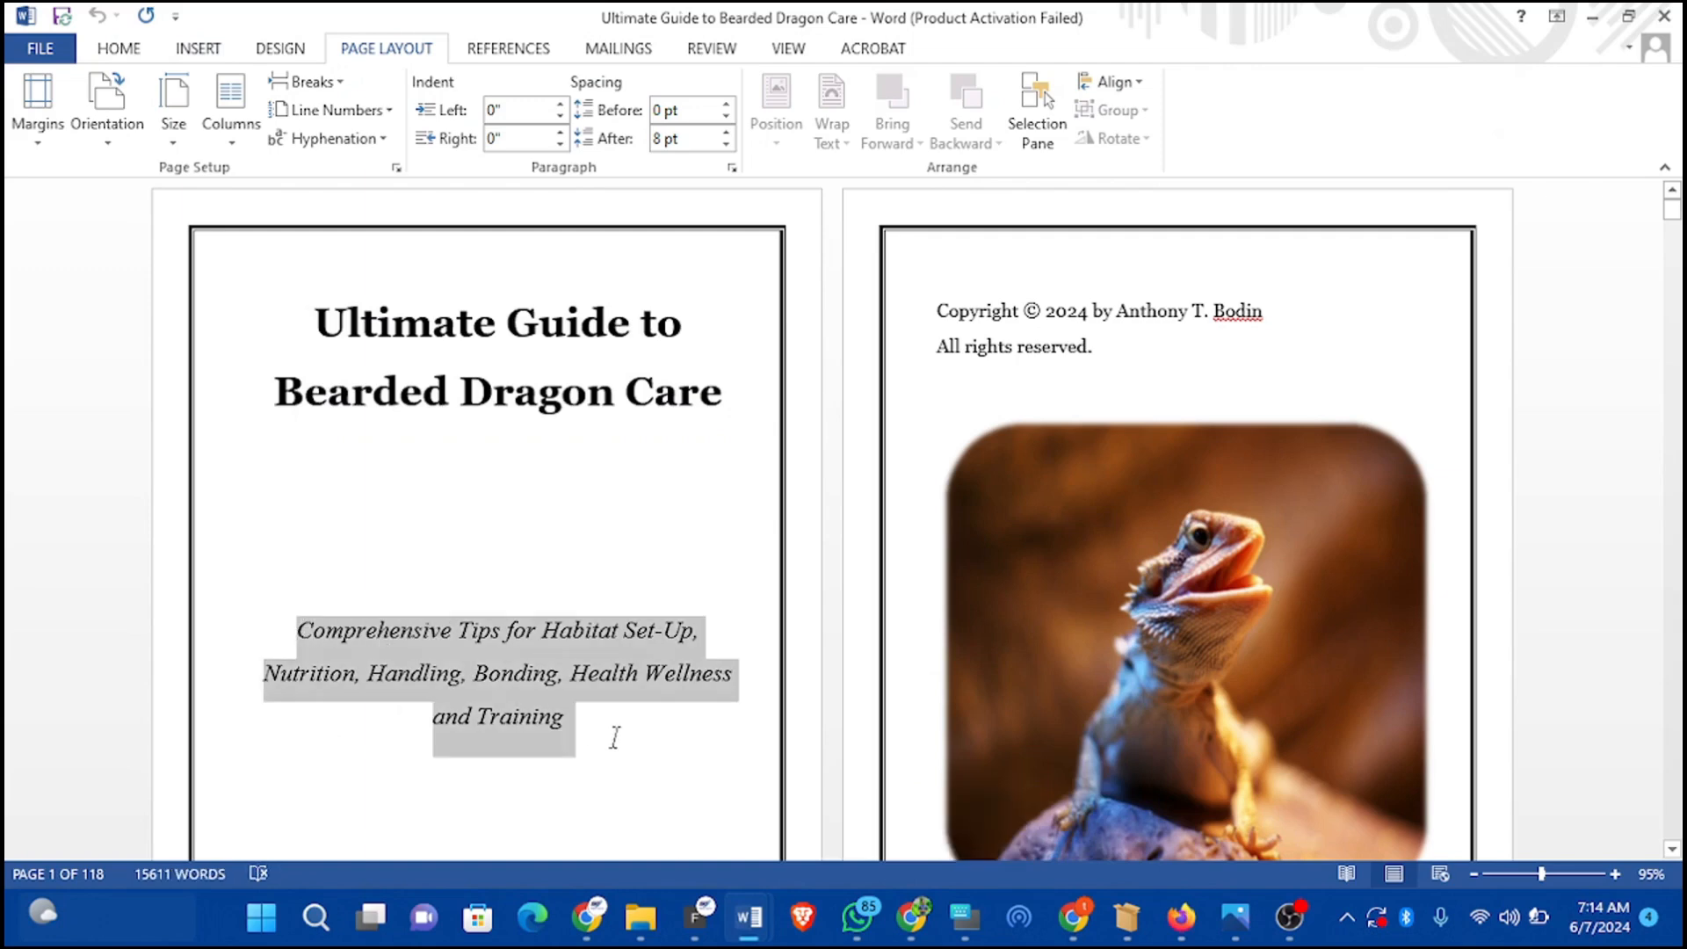
right_click(529, 694)
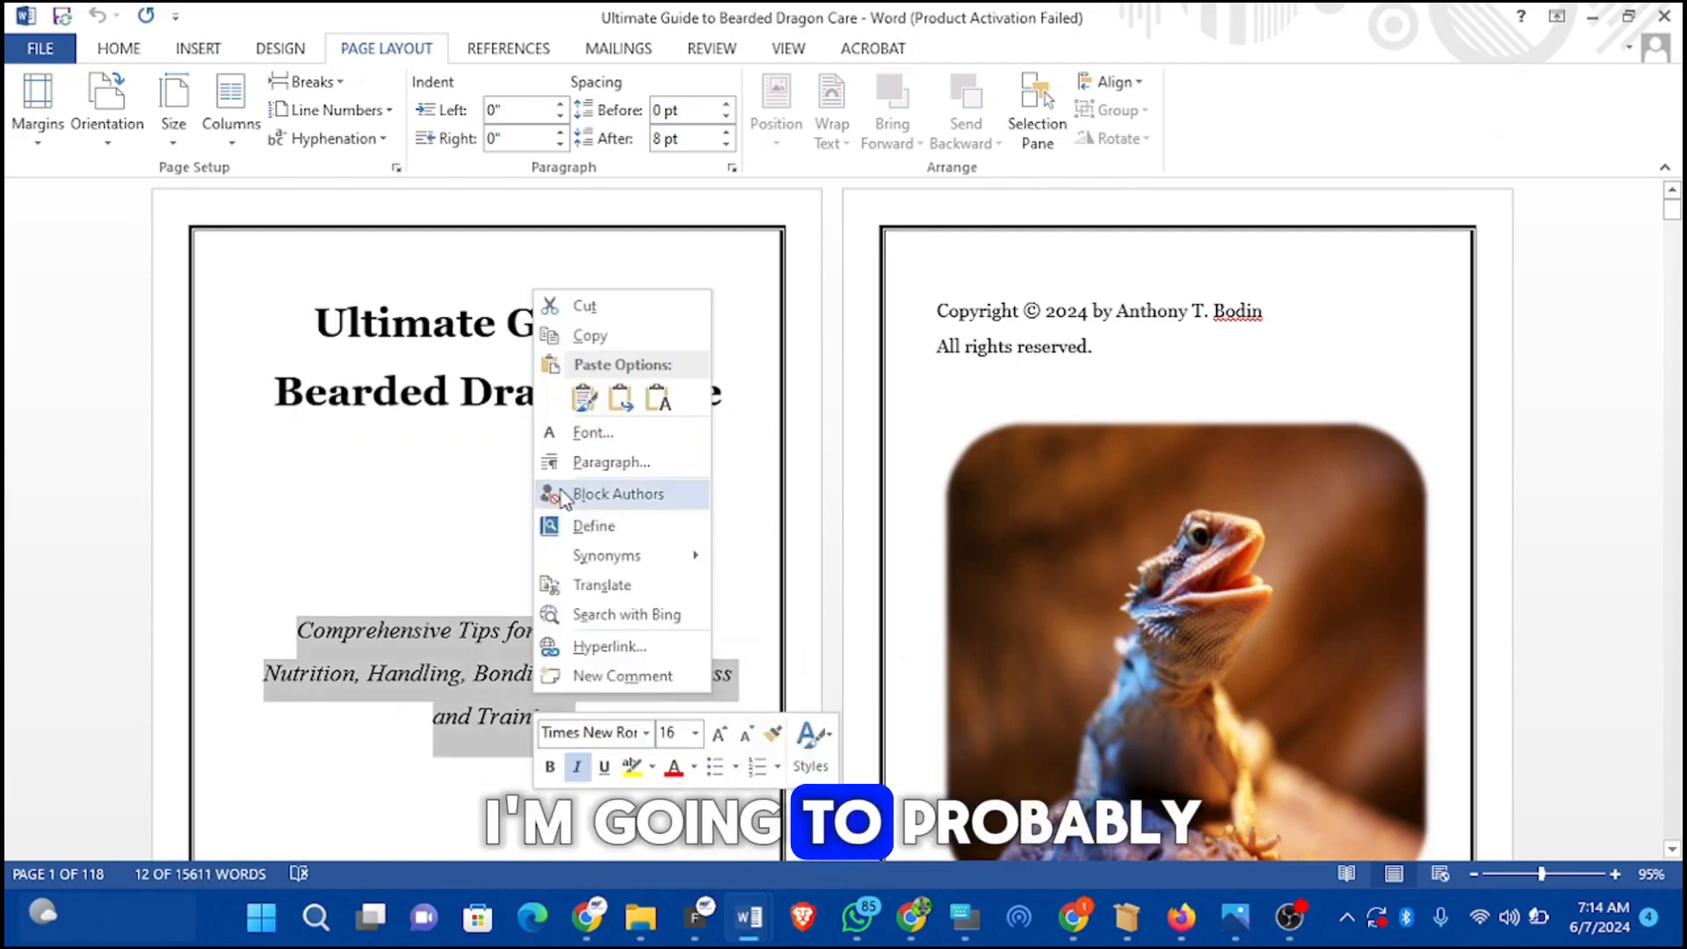
click(600, 341)
key(Right)
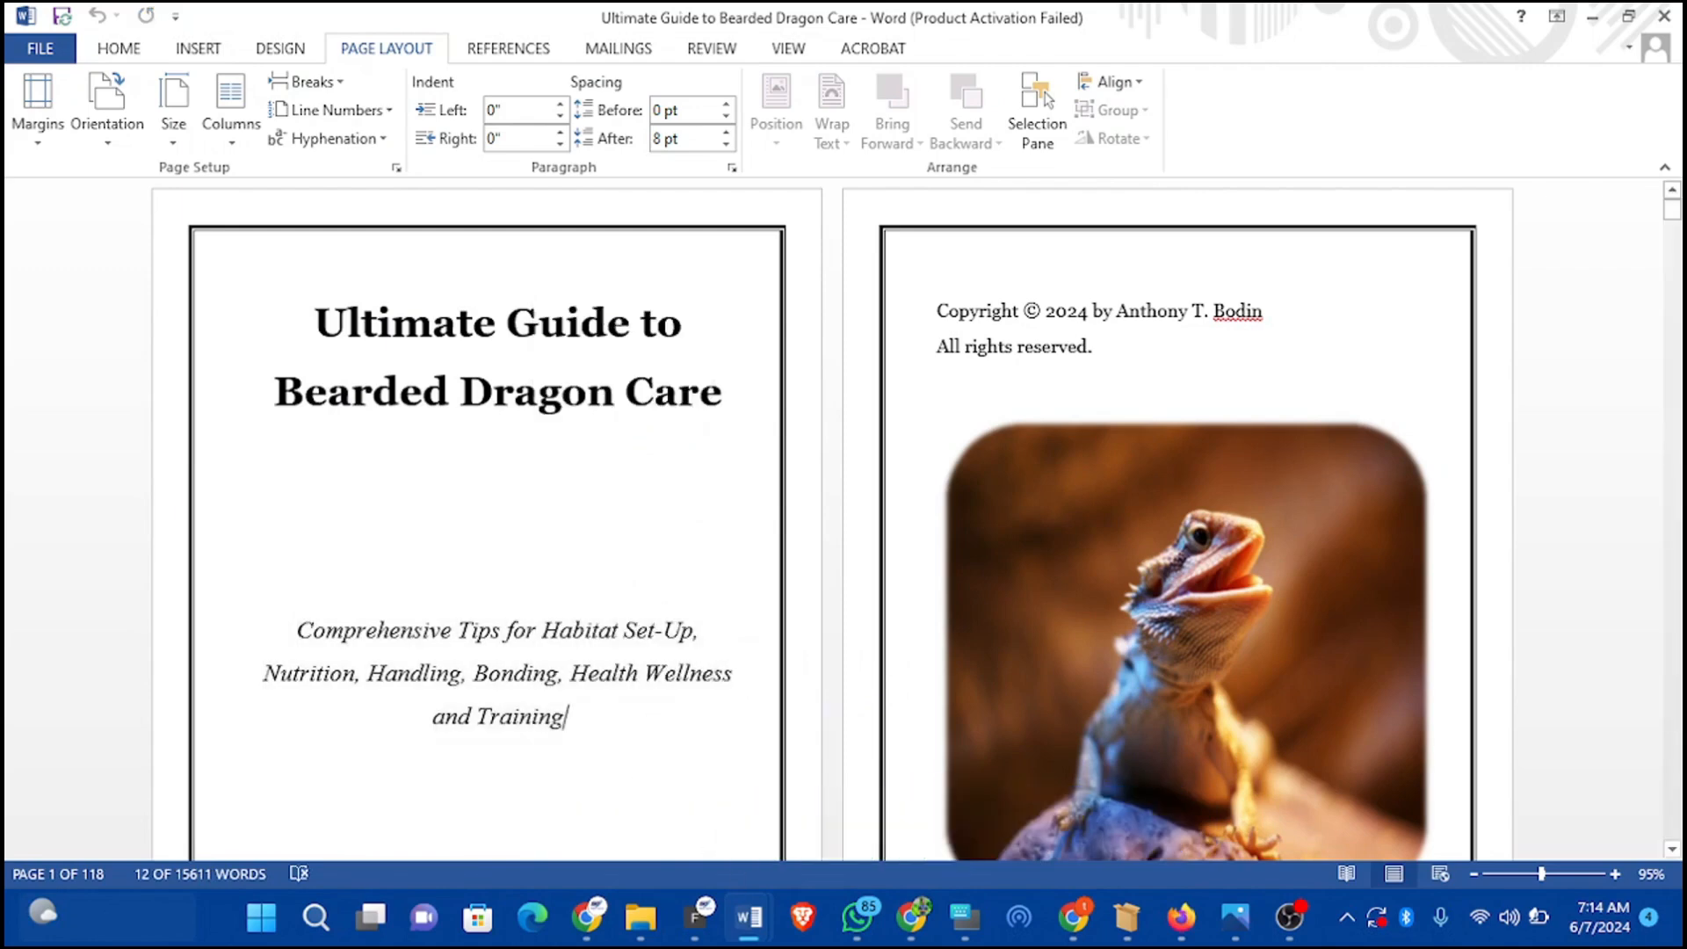
Step: Return to Document1 and paste the copied subtitle after the title with the Merge Formatting option
mouse_move(749, 917)
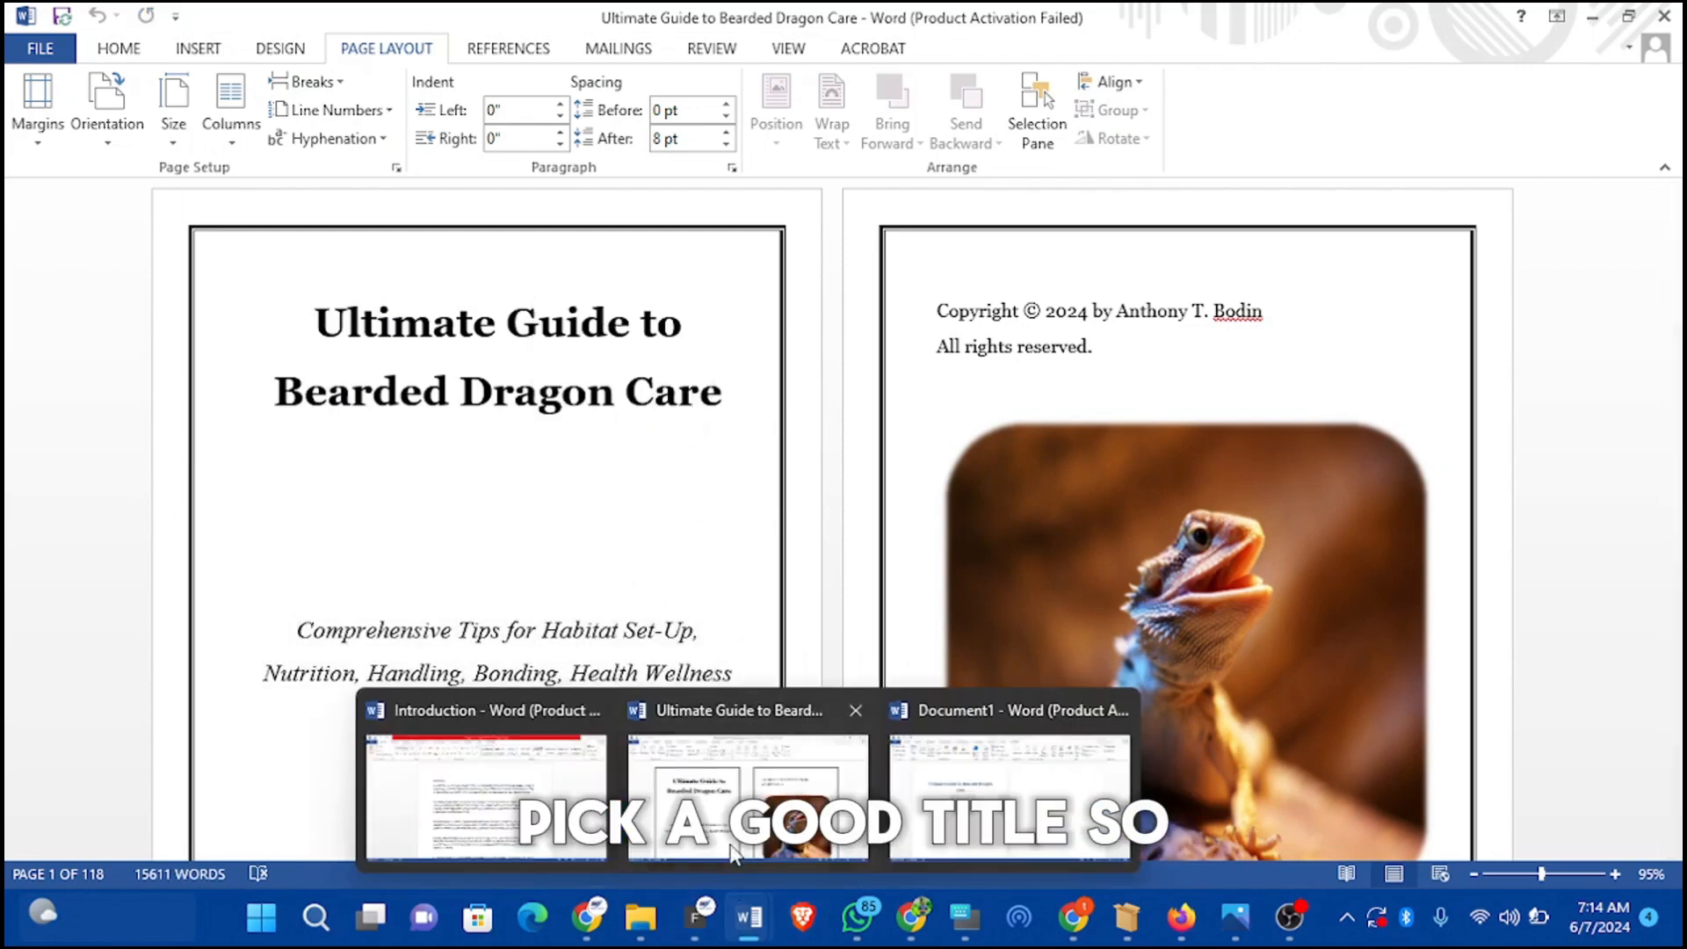
click(1006, 708)
key(Return)
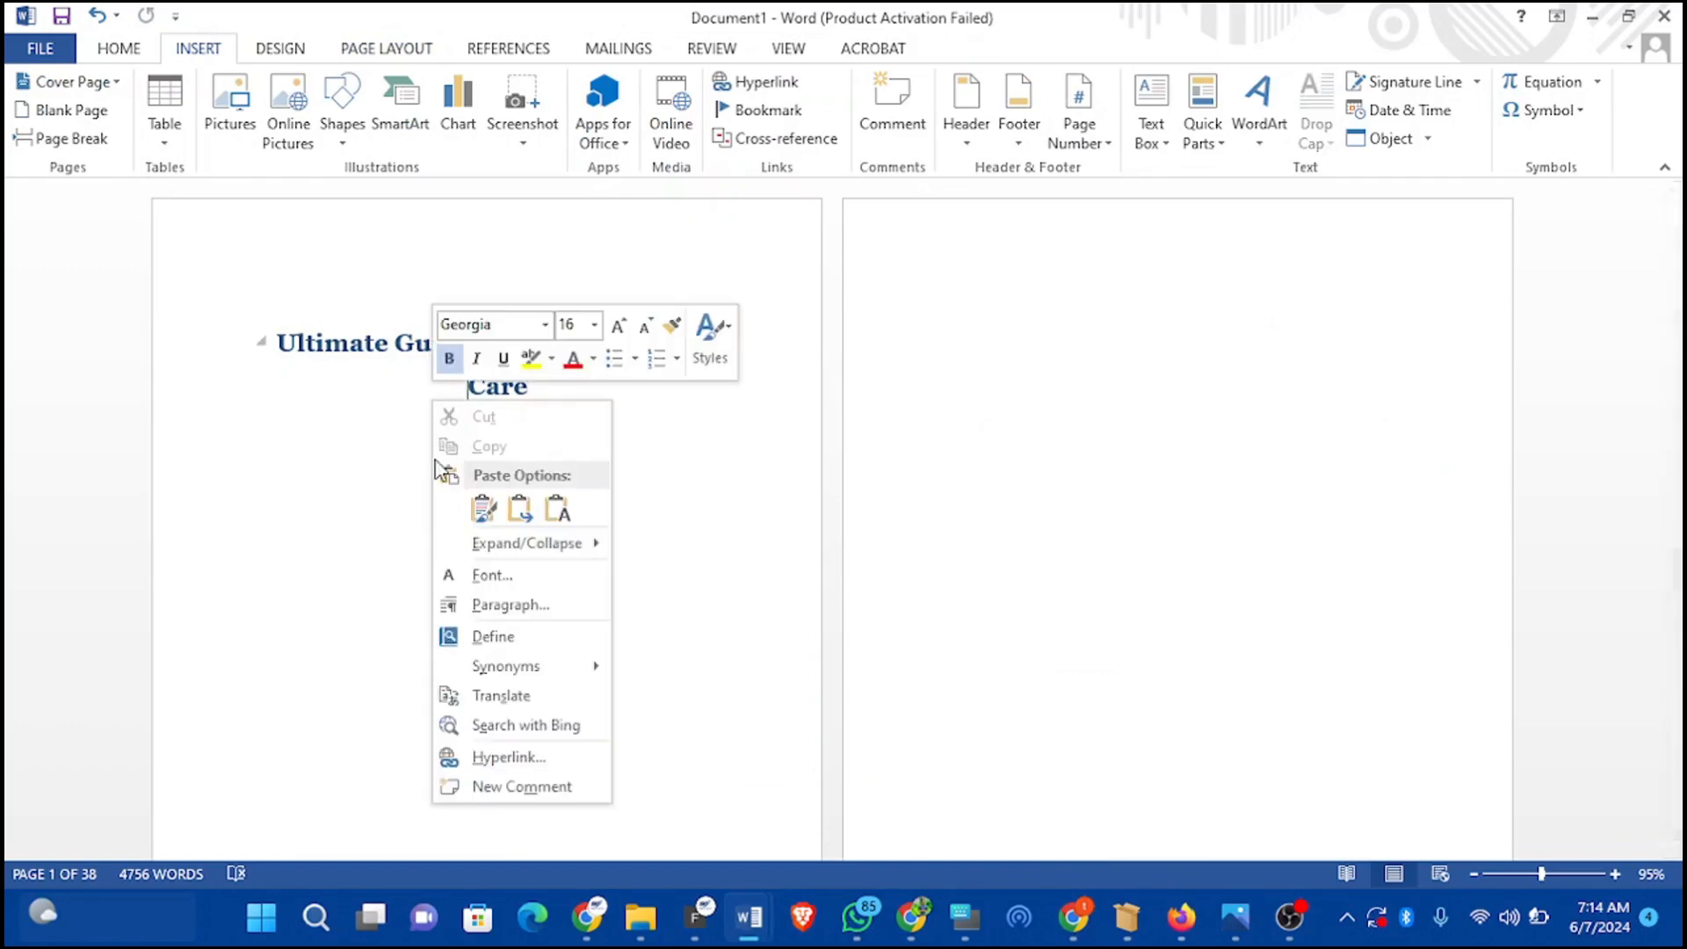
click(349, 479)
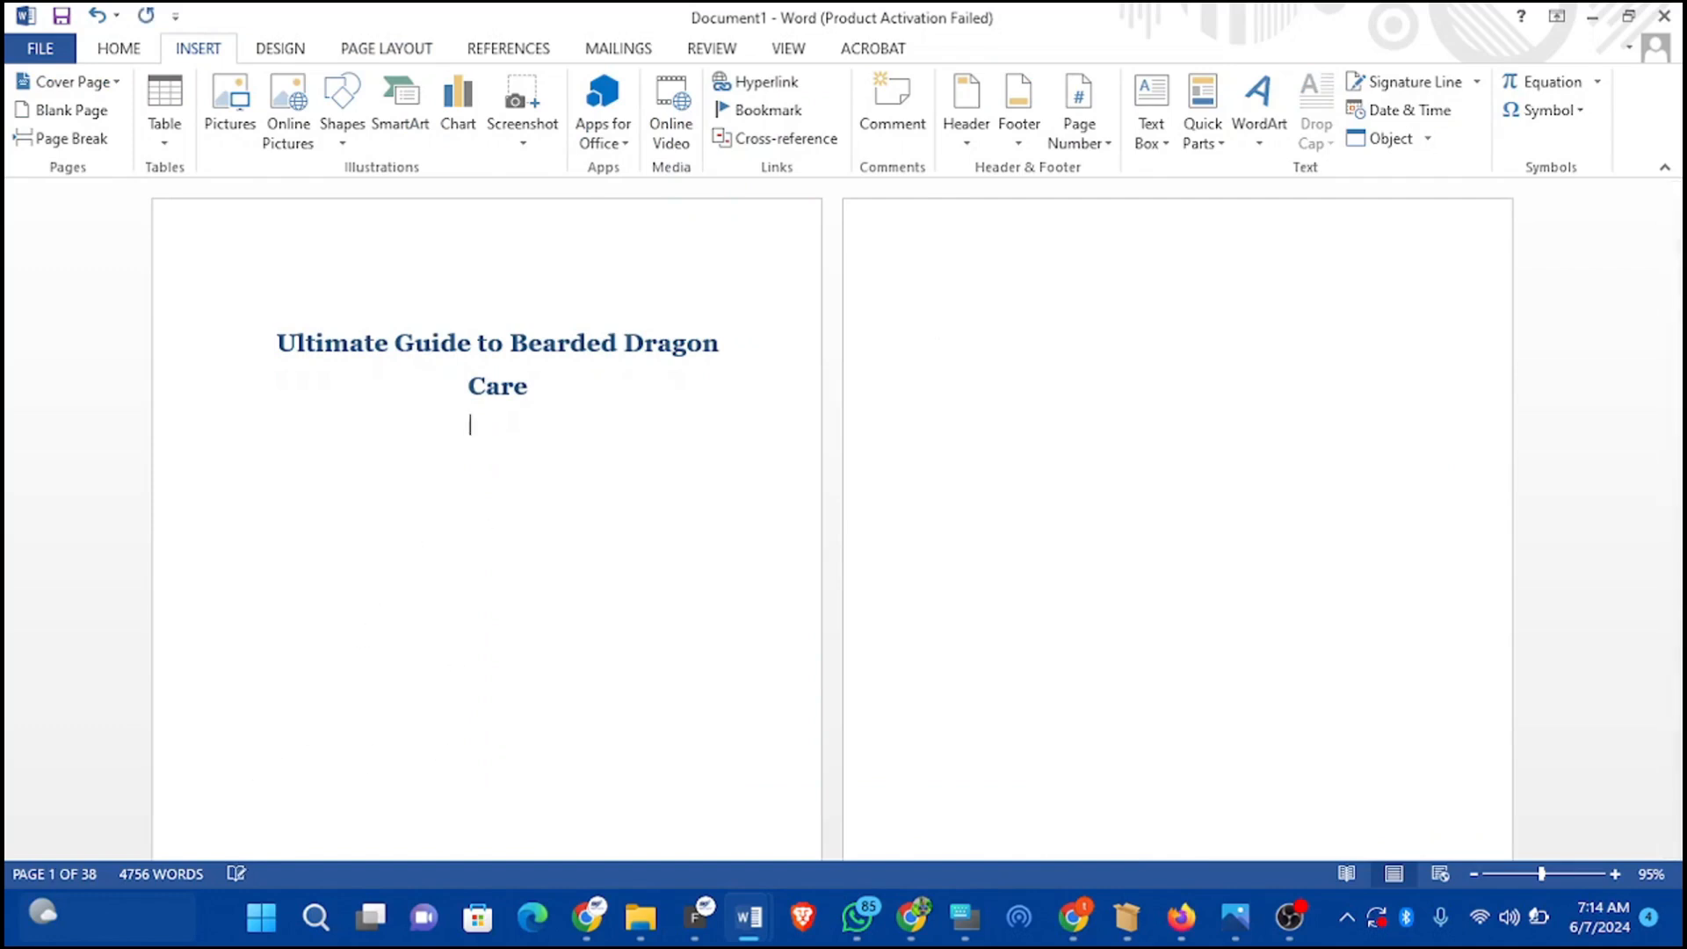
right_click(460, 433)
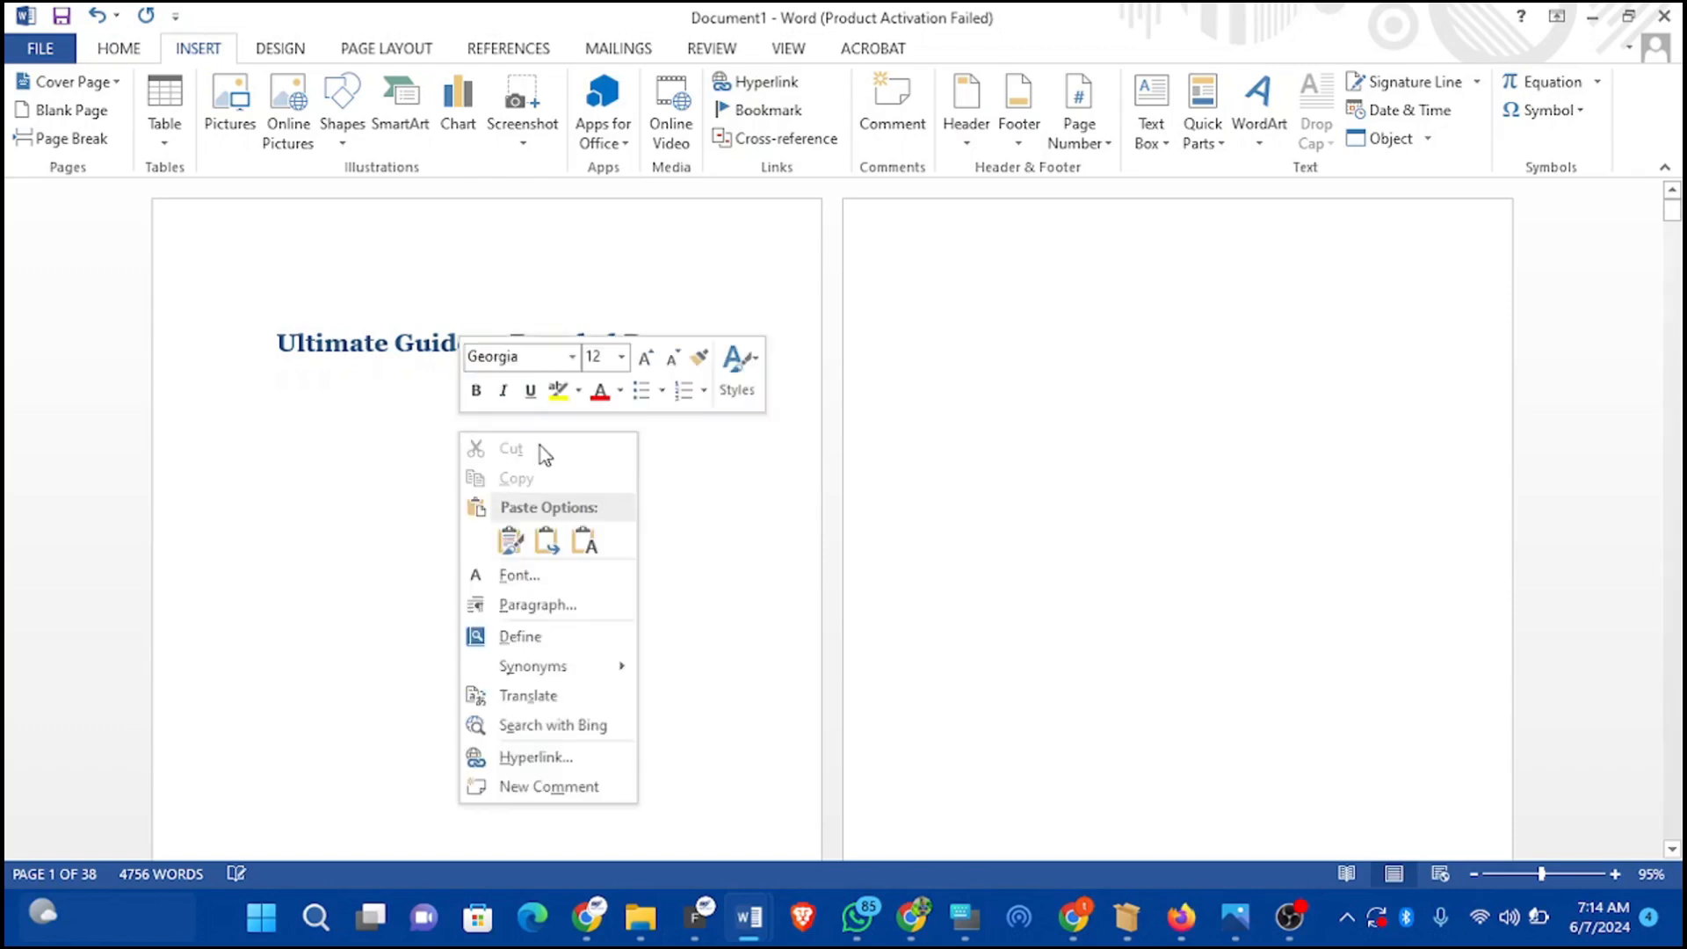
click(545, 541)
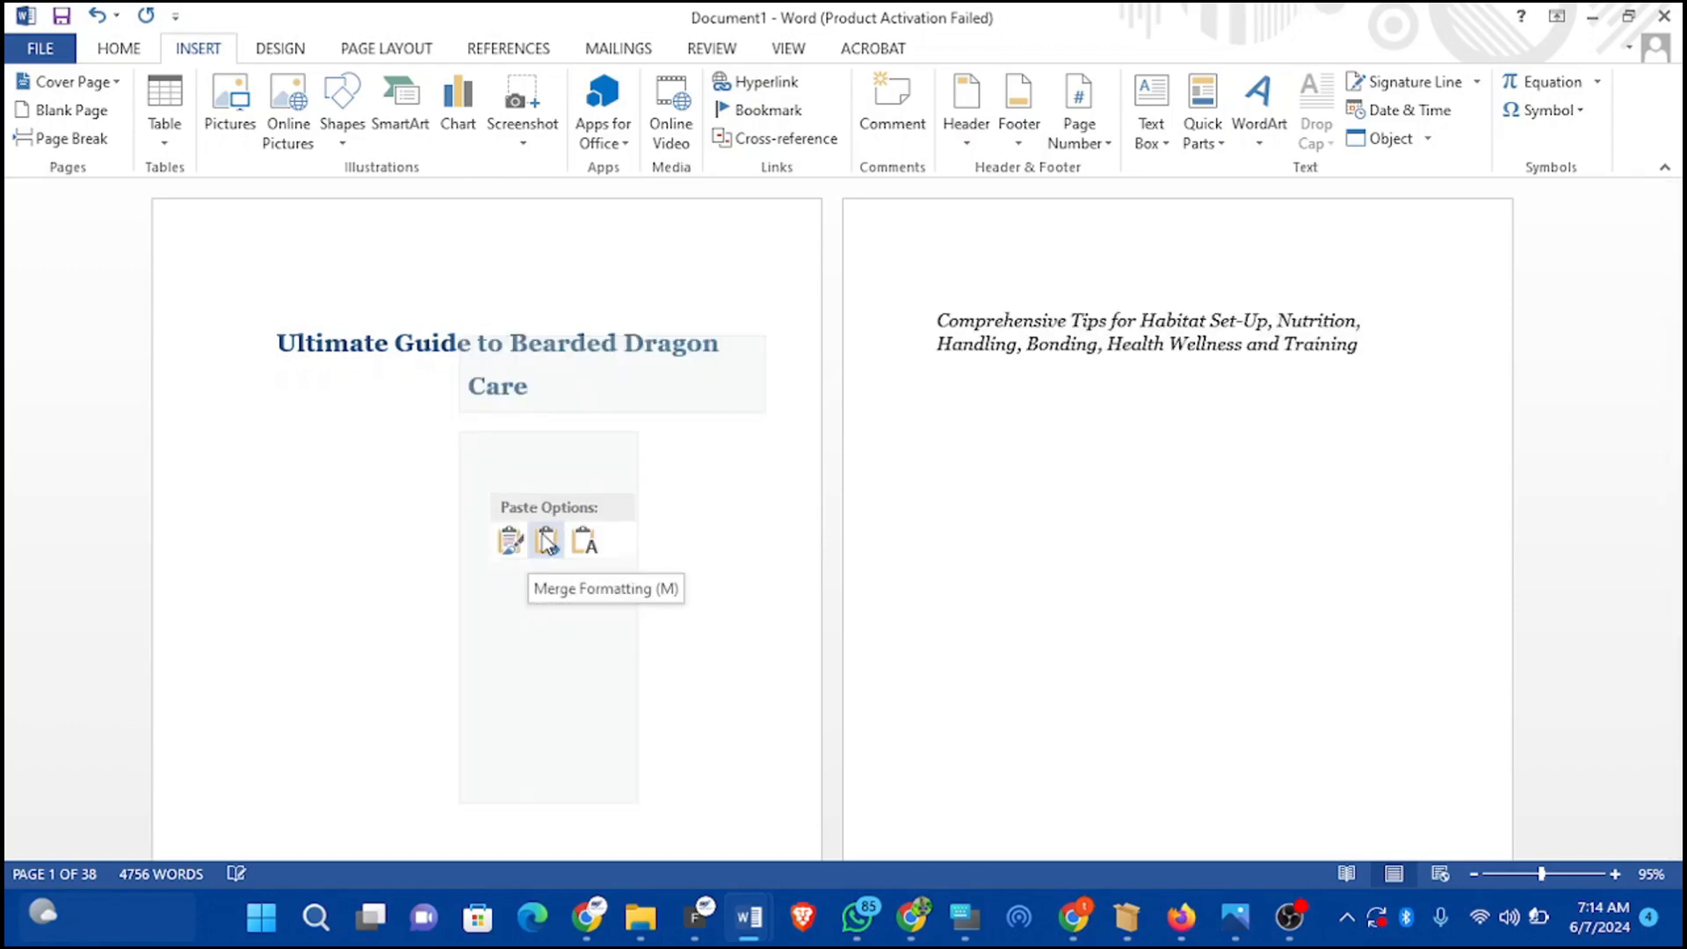
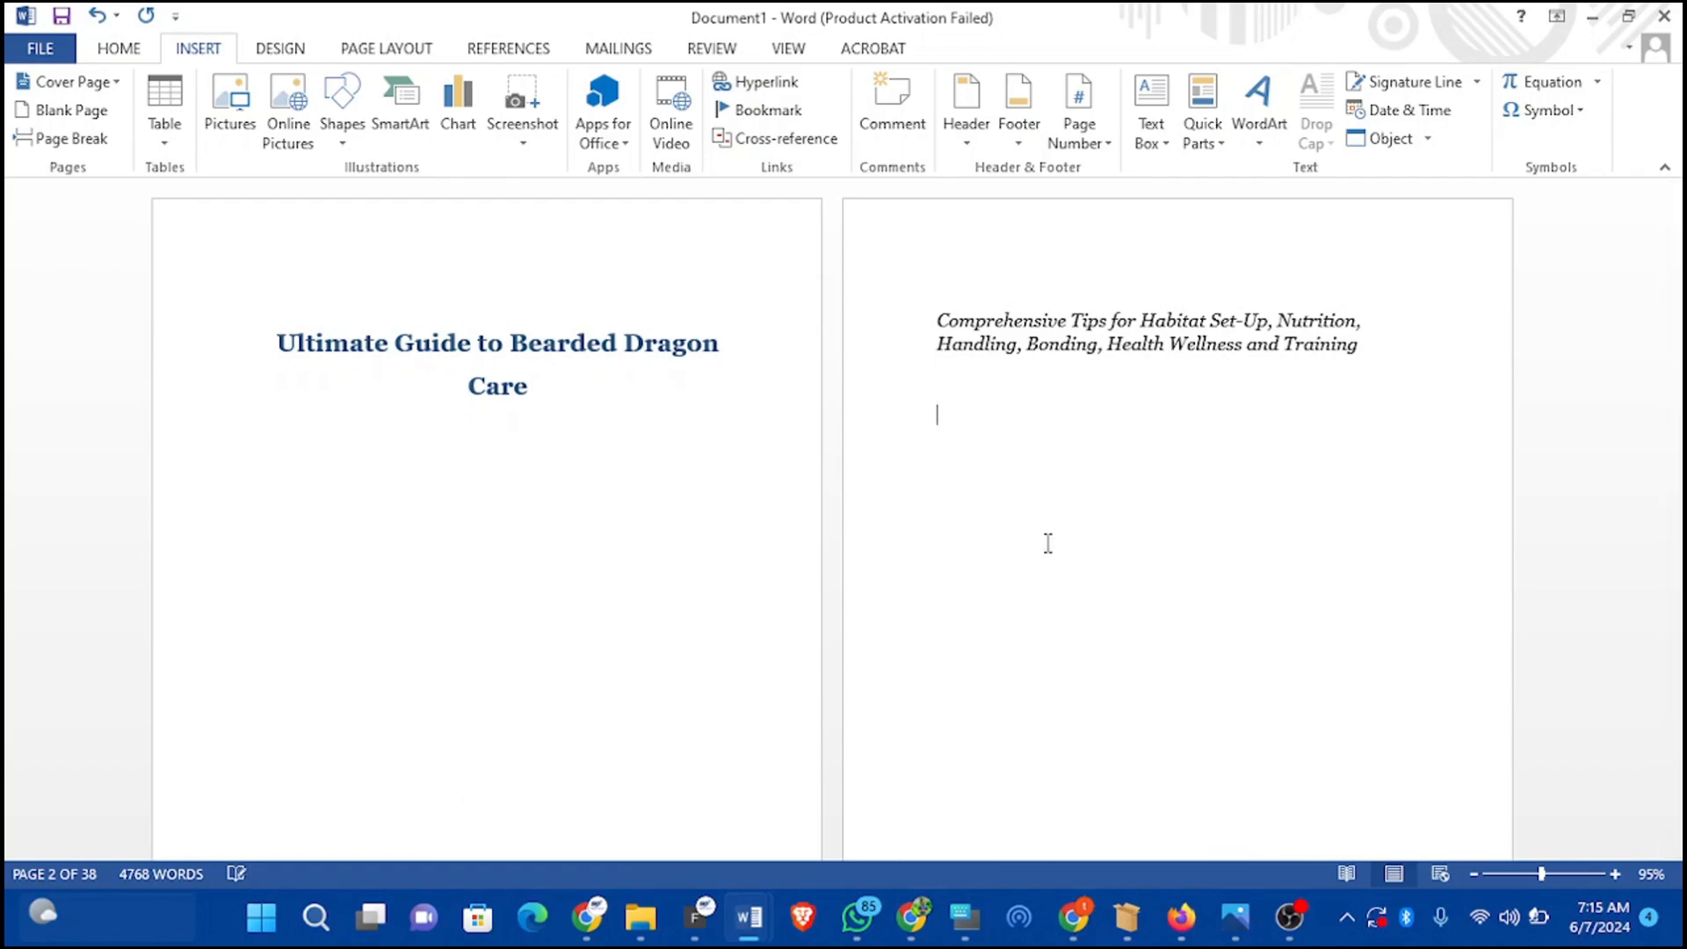
Step: Add the author's name on a new line below the subtitle, leaving blank space between them
key(Return)
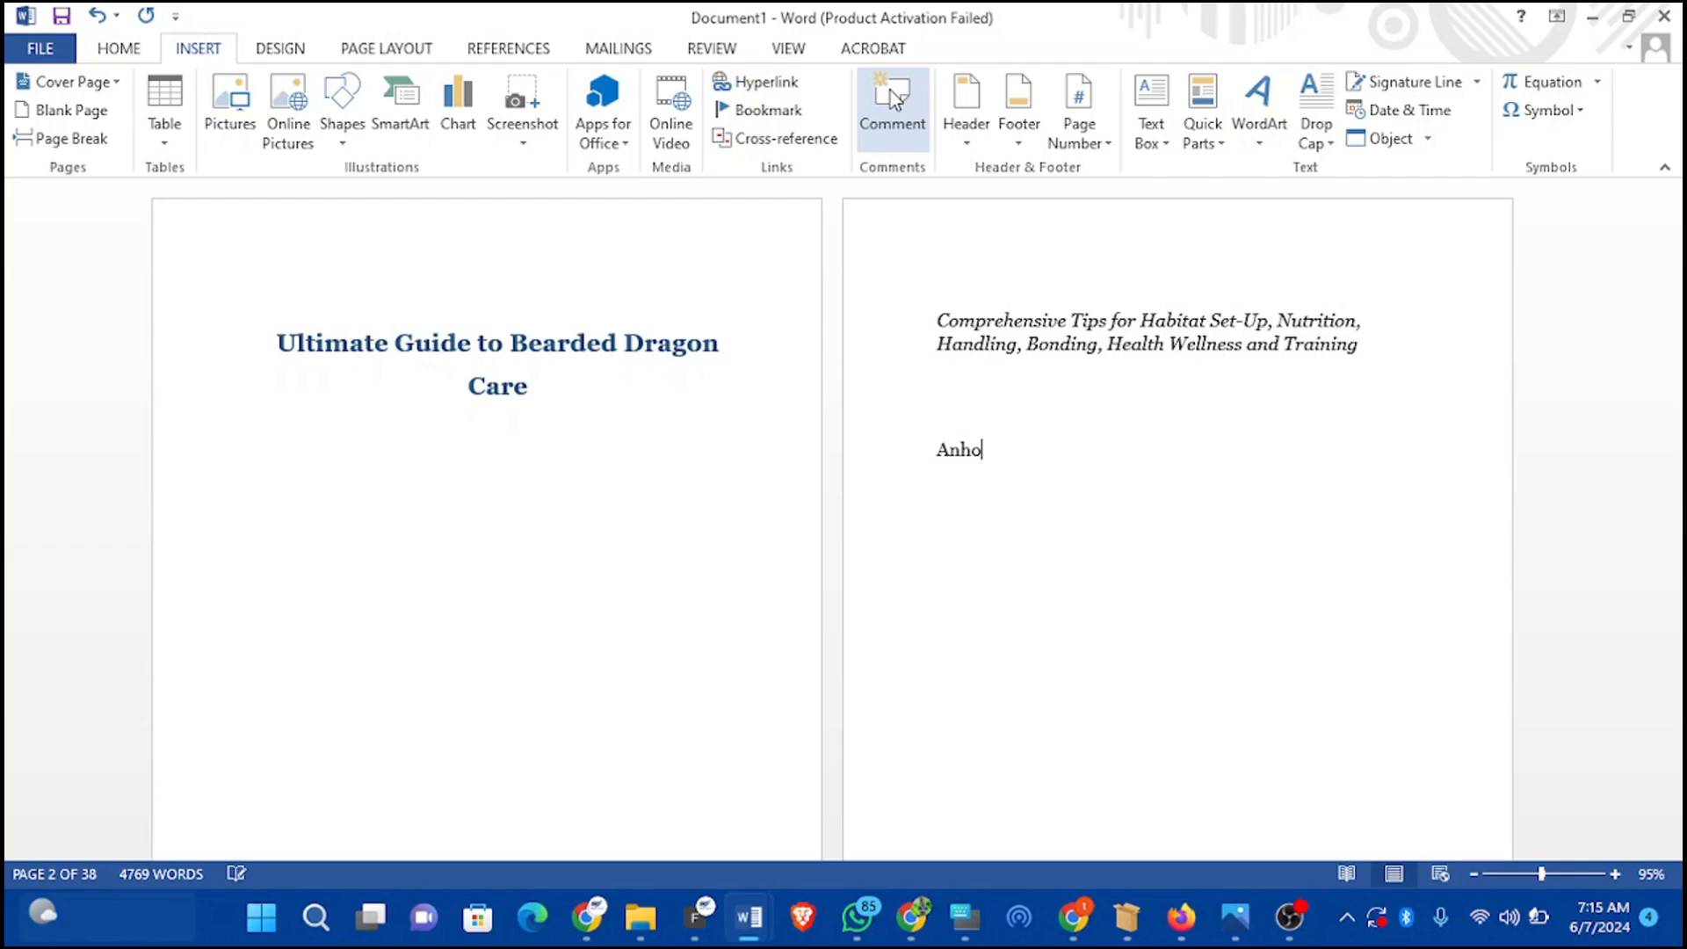
text(Anhony )
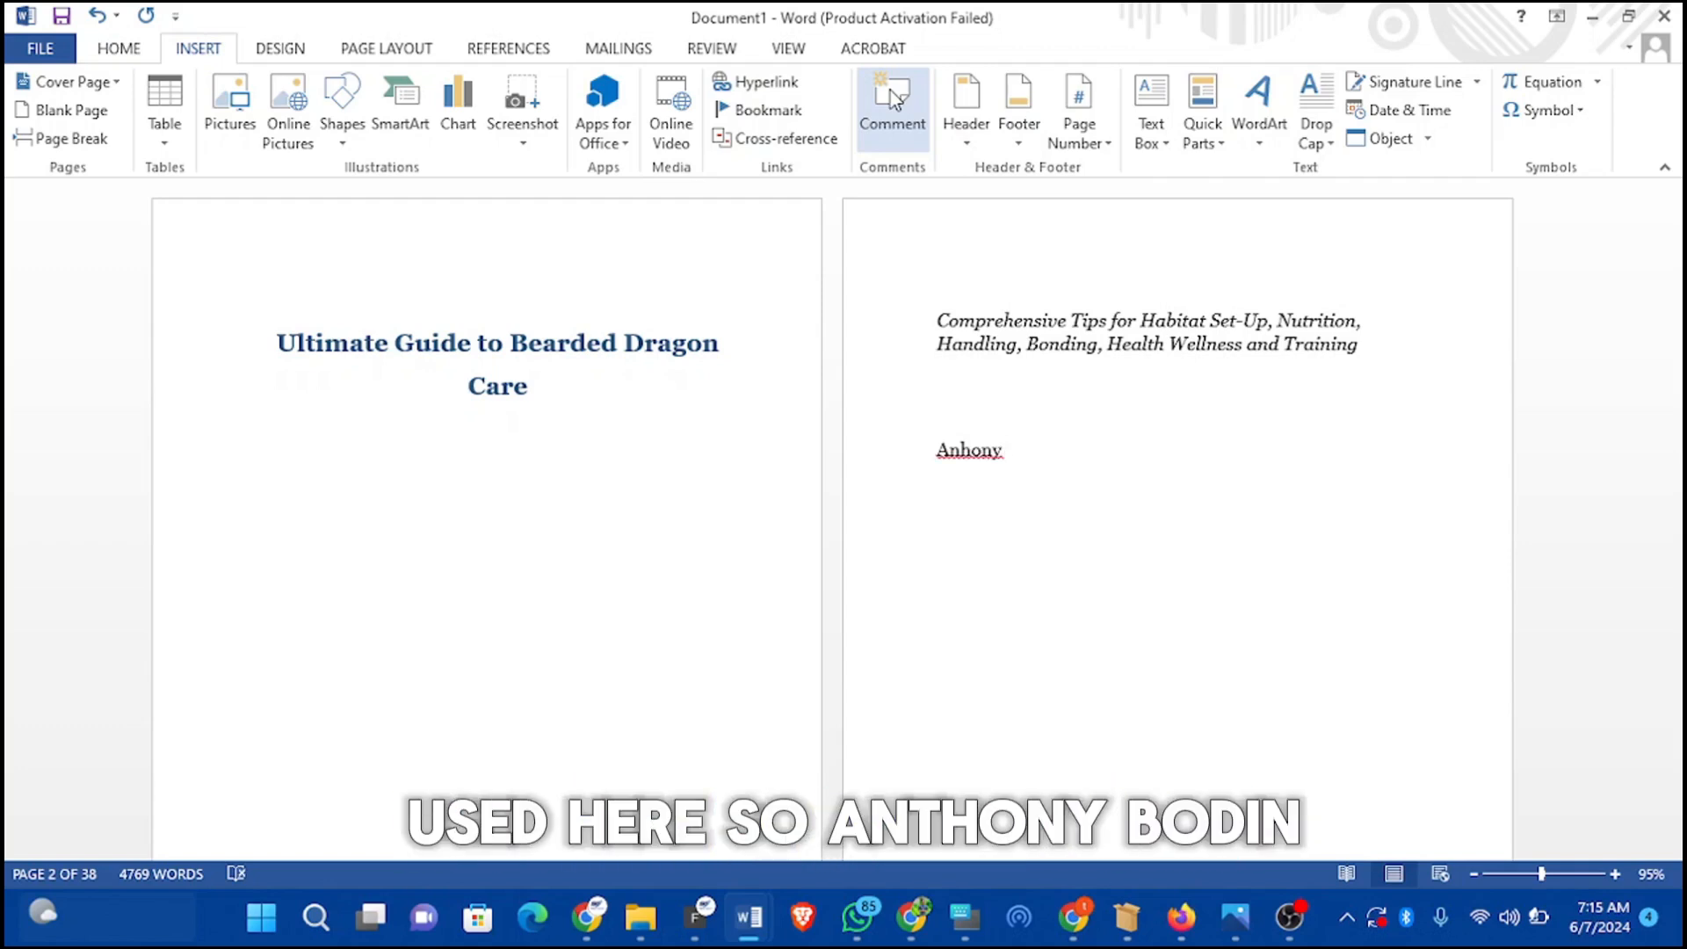
text(Bodin)
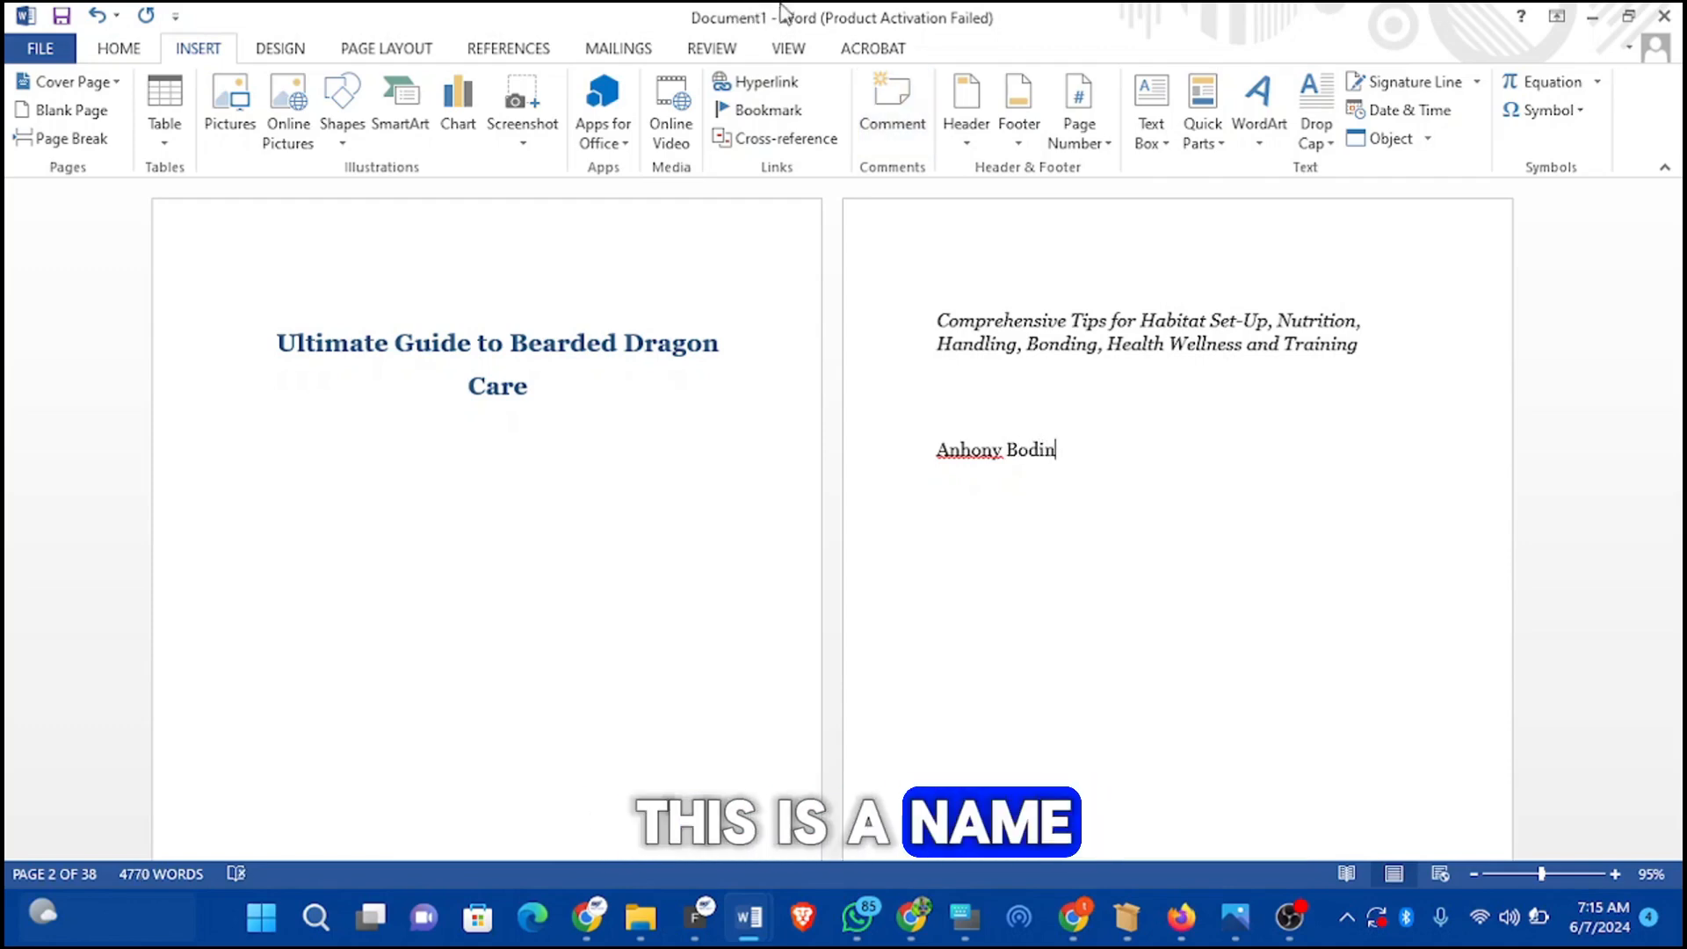
Step: Remove the break before the subtitle to move it and the author's name onto the title page, directly below the title
key(Up)
key(Up)
key(Up)
key(Up)
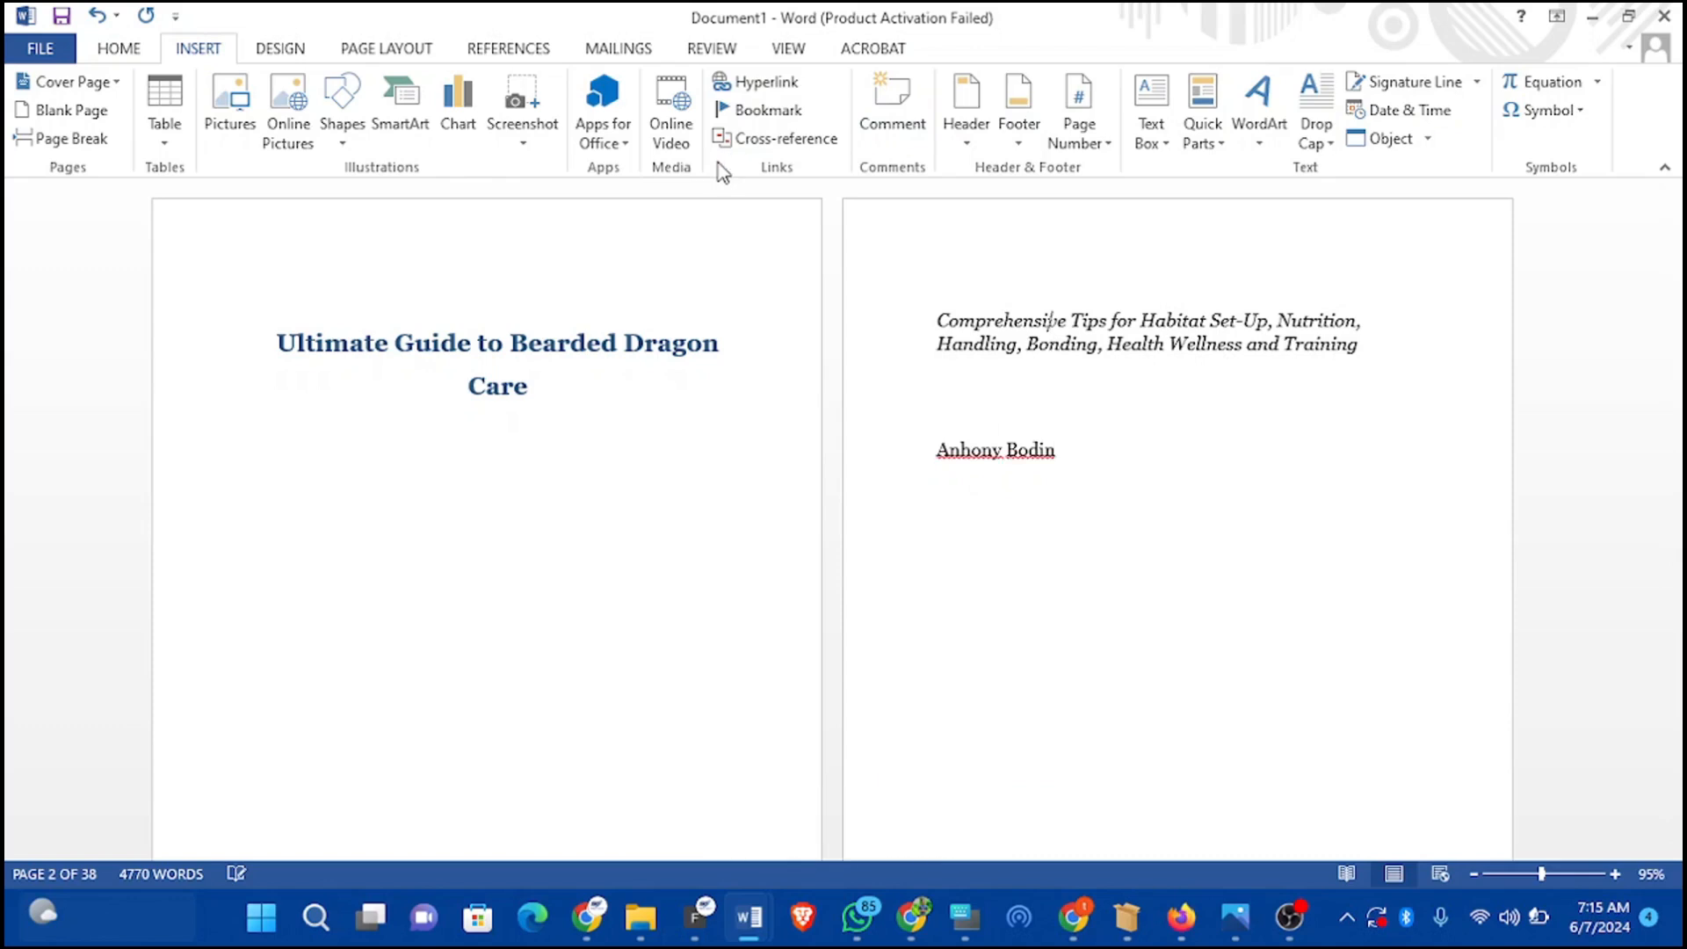
key(Left)
key(Left)
key(Left)
key(Left)
key(Left)
key(Left)
key(Left)
key(Left)
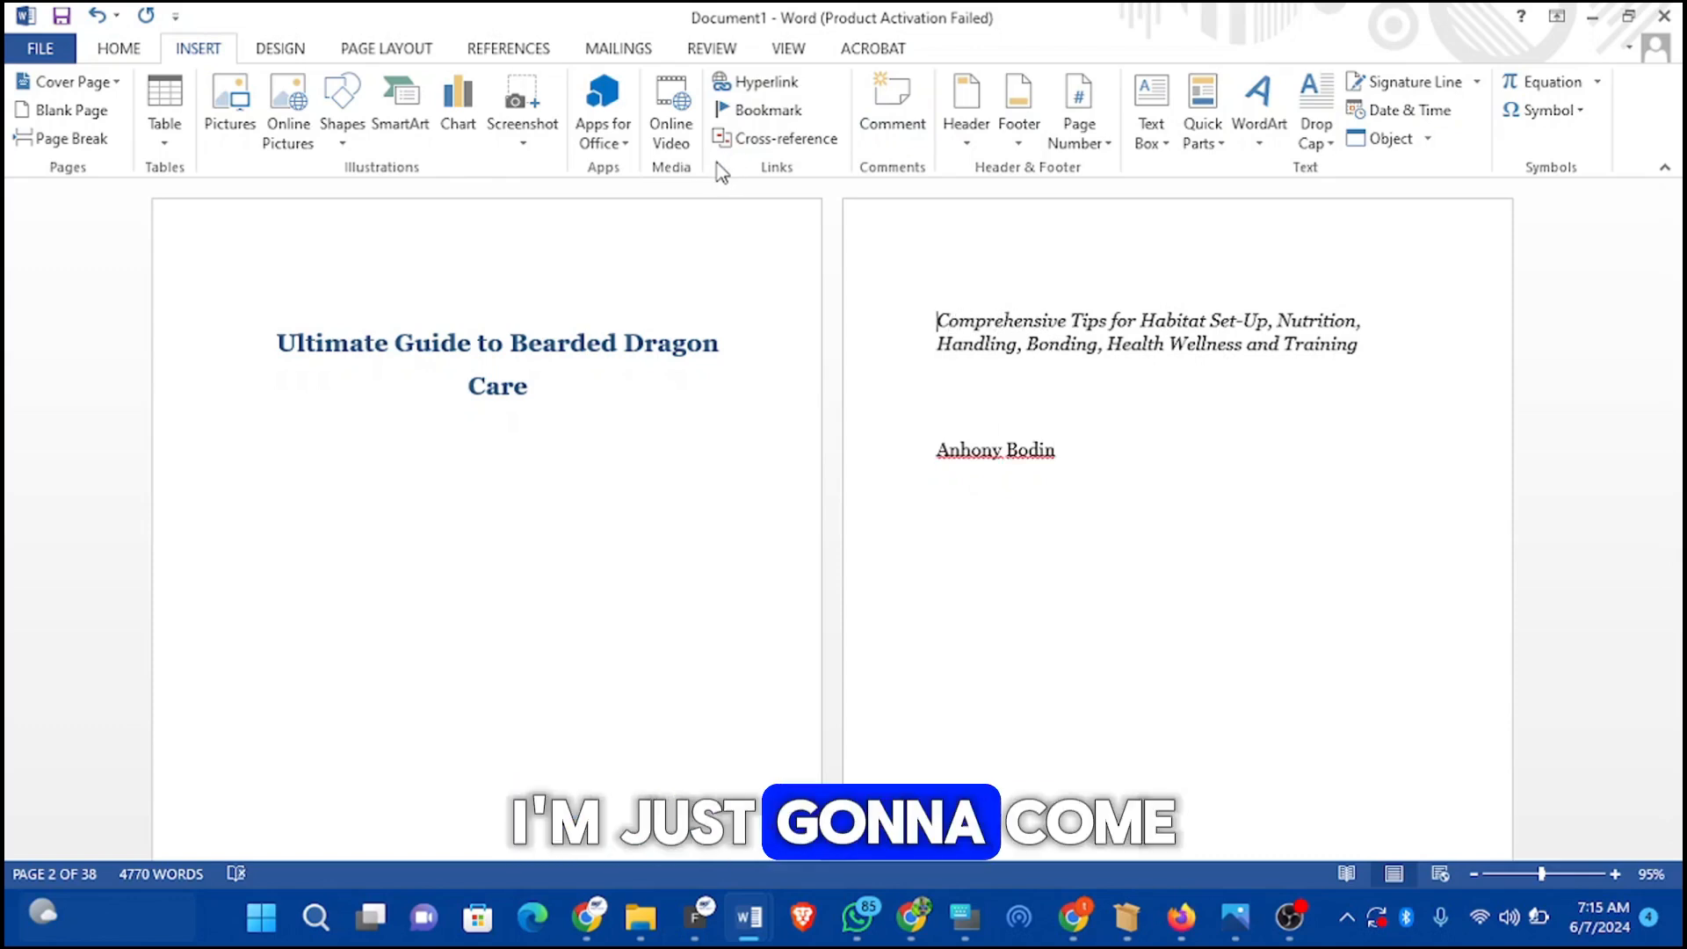
key(BackSpace)
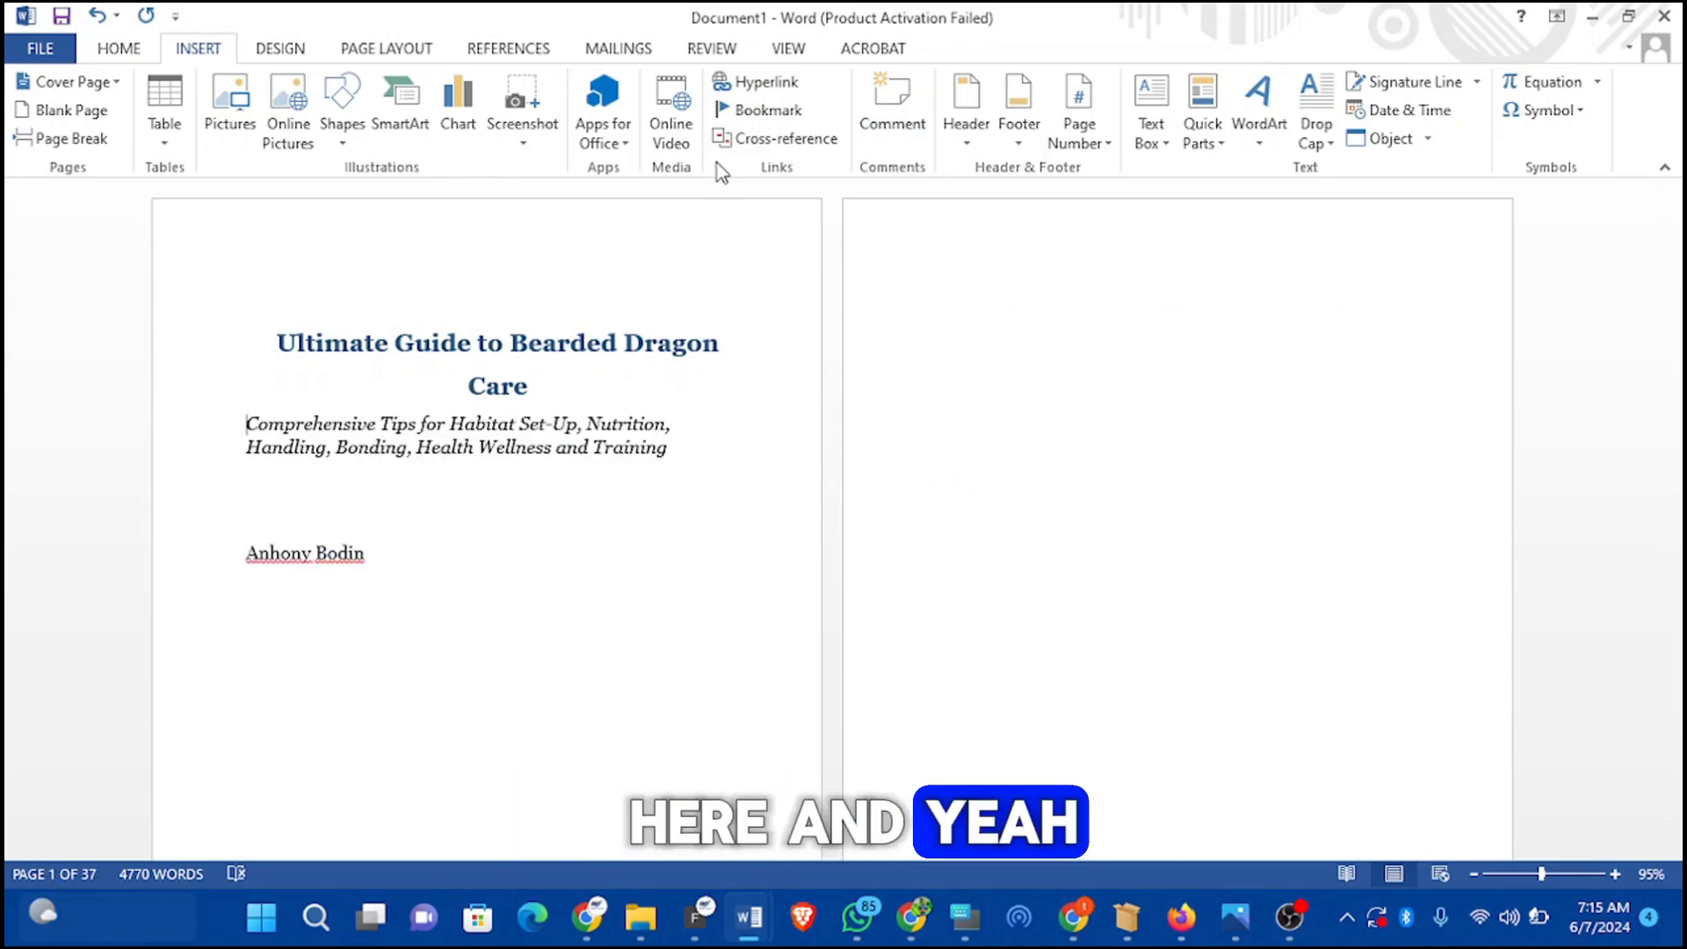
Step: Delete one blank line between the subtitle and the author's name on the title page
key(Down)
key(Down)
key(Down)
key(Down)
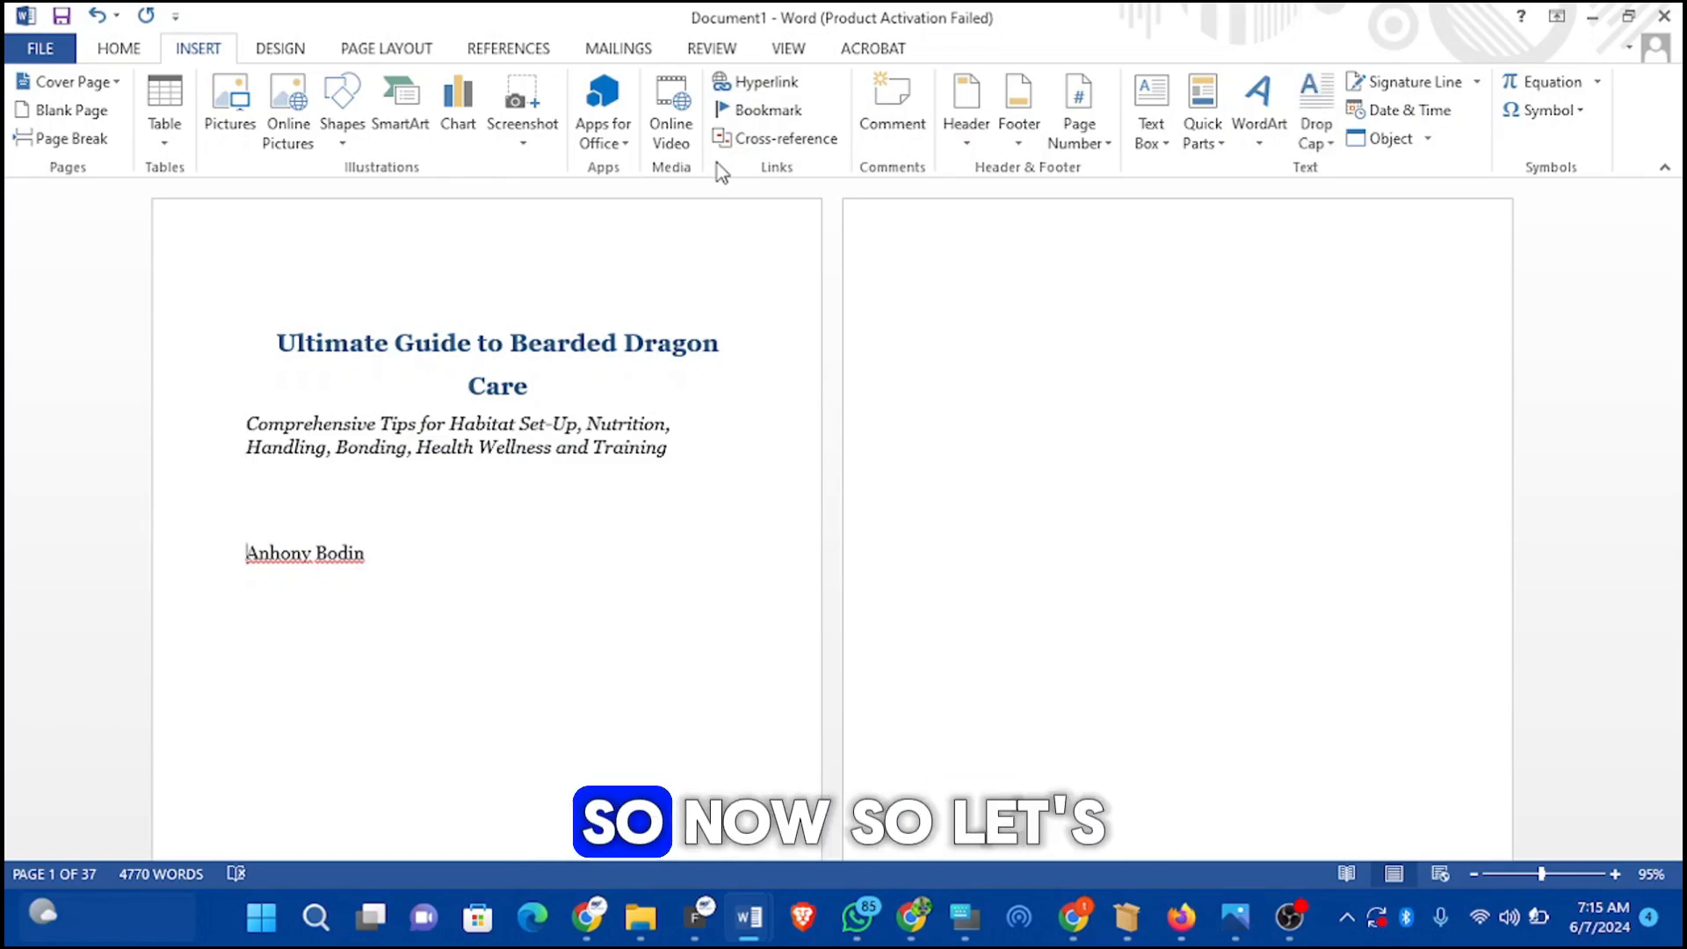
key(Up)
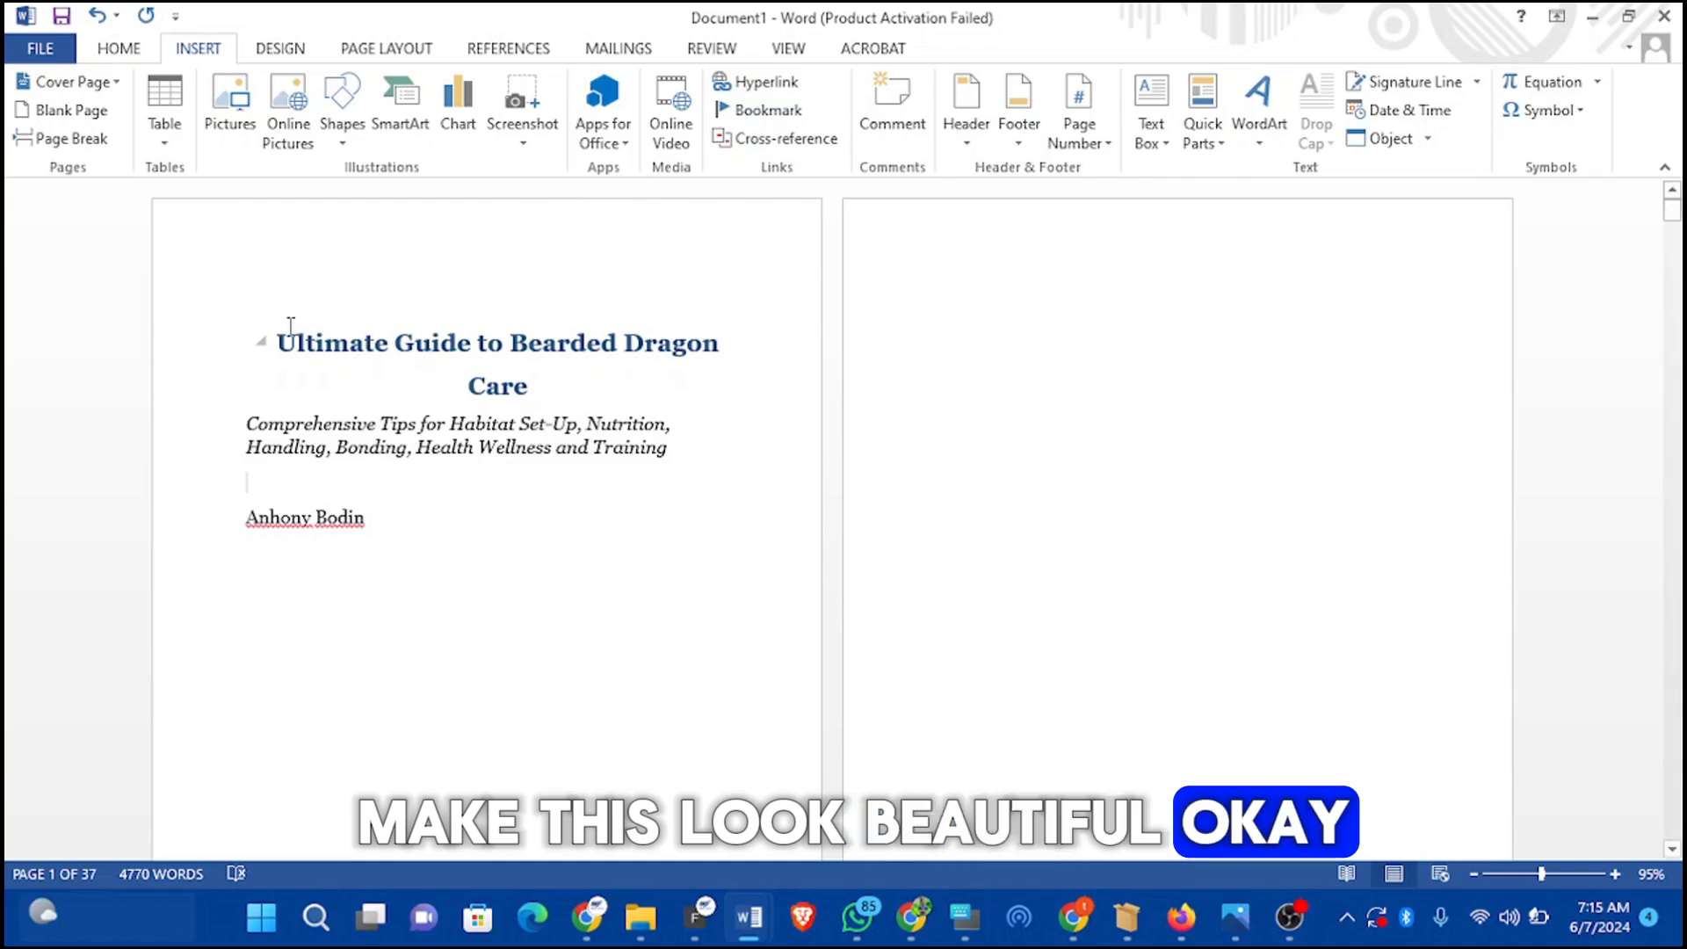
Step: Set the title on the first page to 12 pt without bold and apply the Normal style to it
drag(278, 342, 527, 393)
click(131, 50)
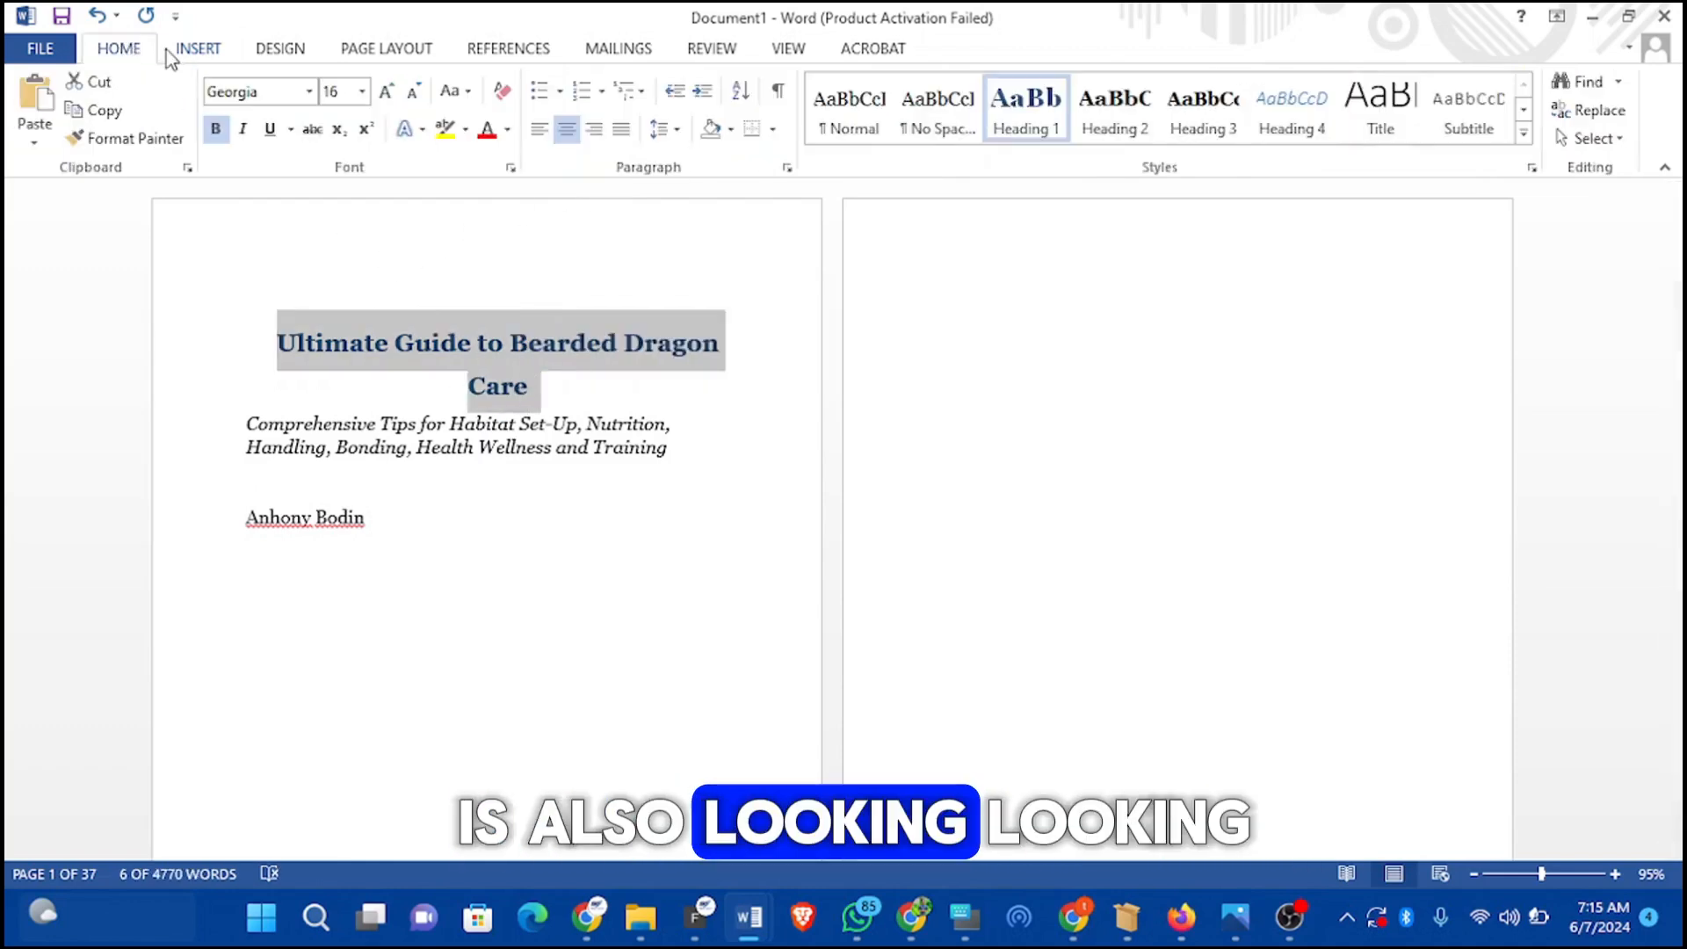
click(360, 93)
click(335, 214)
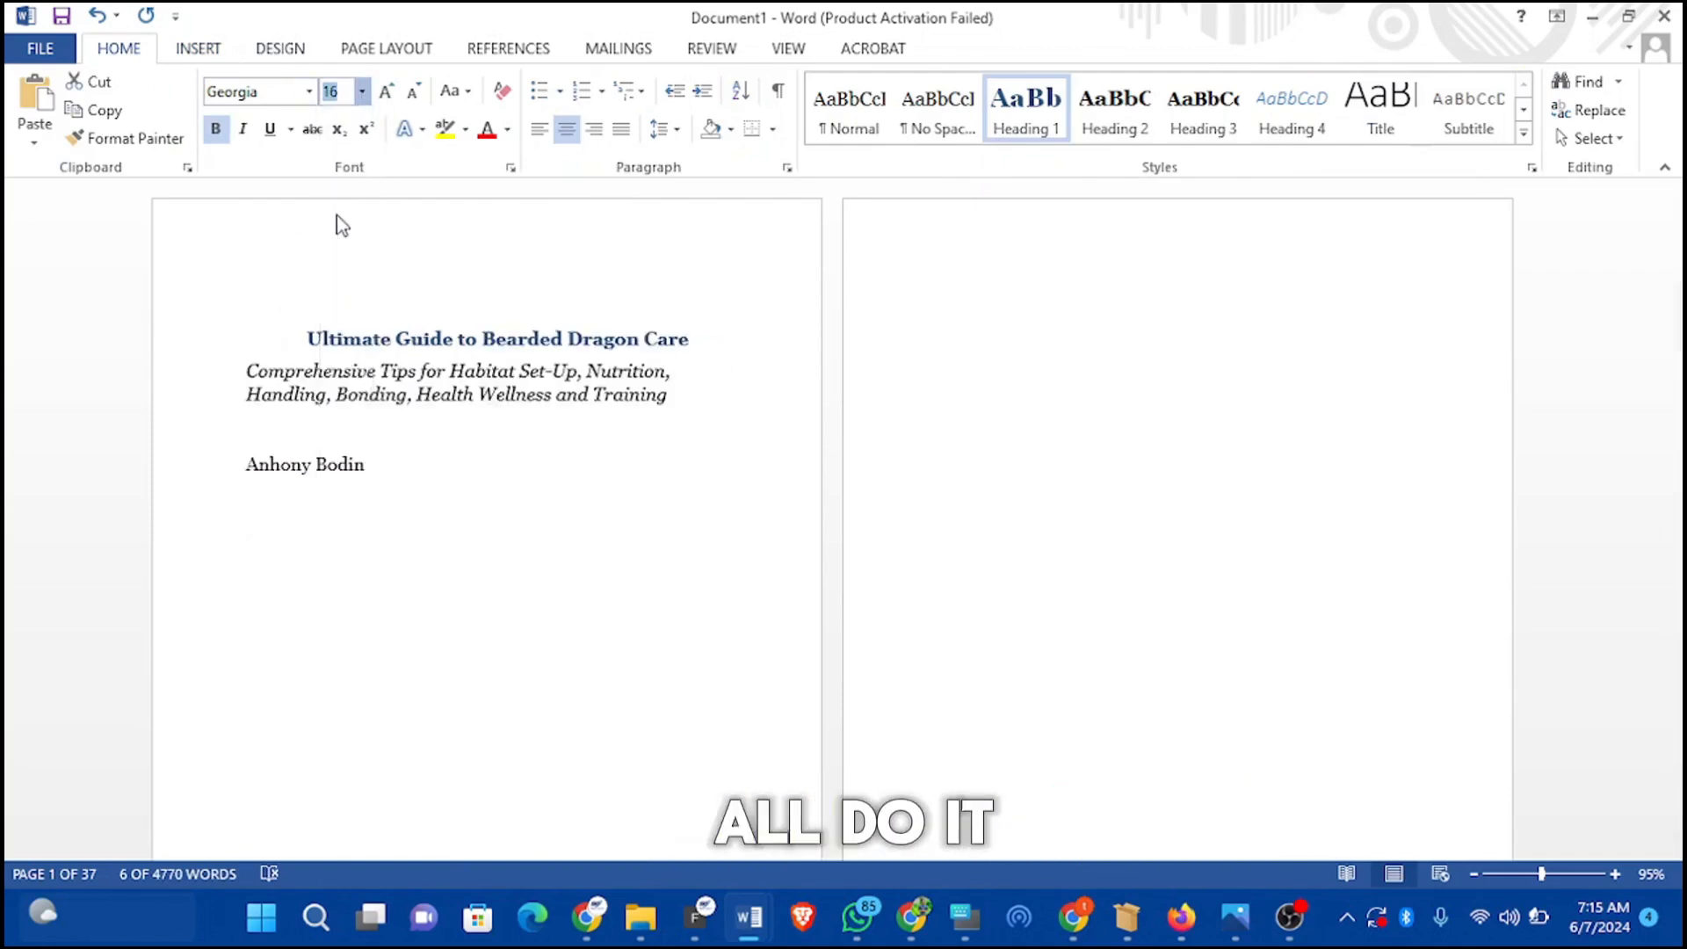
click(215, 129)
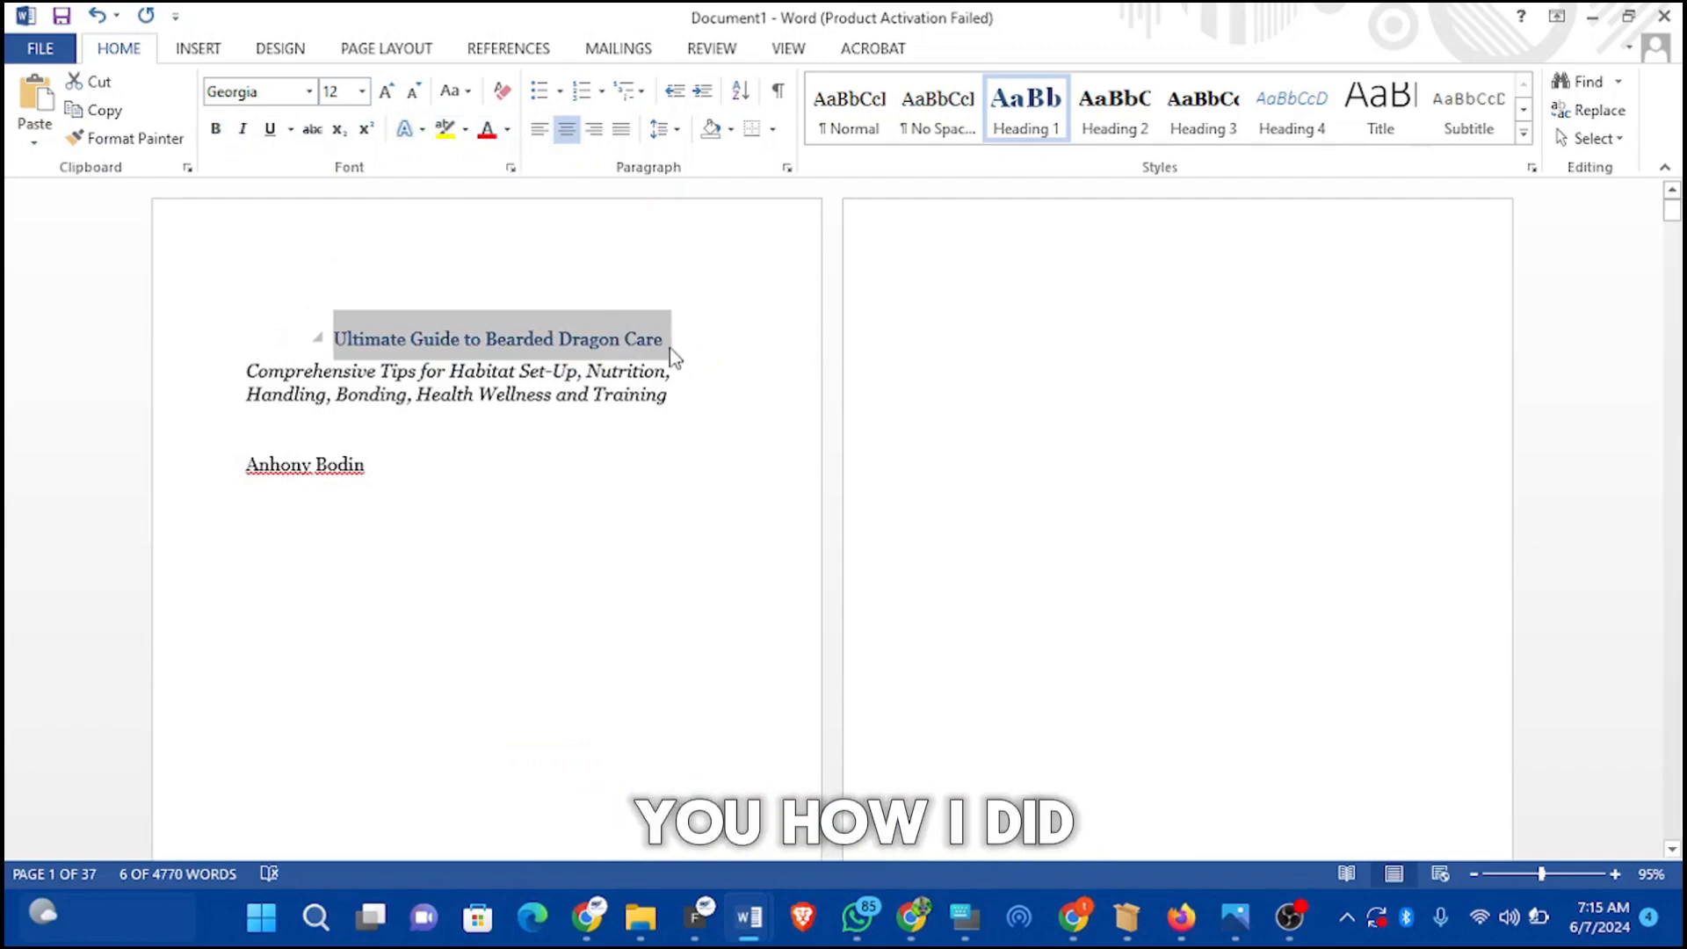
click(841, 140)
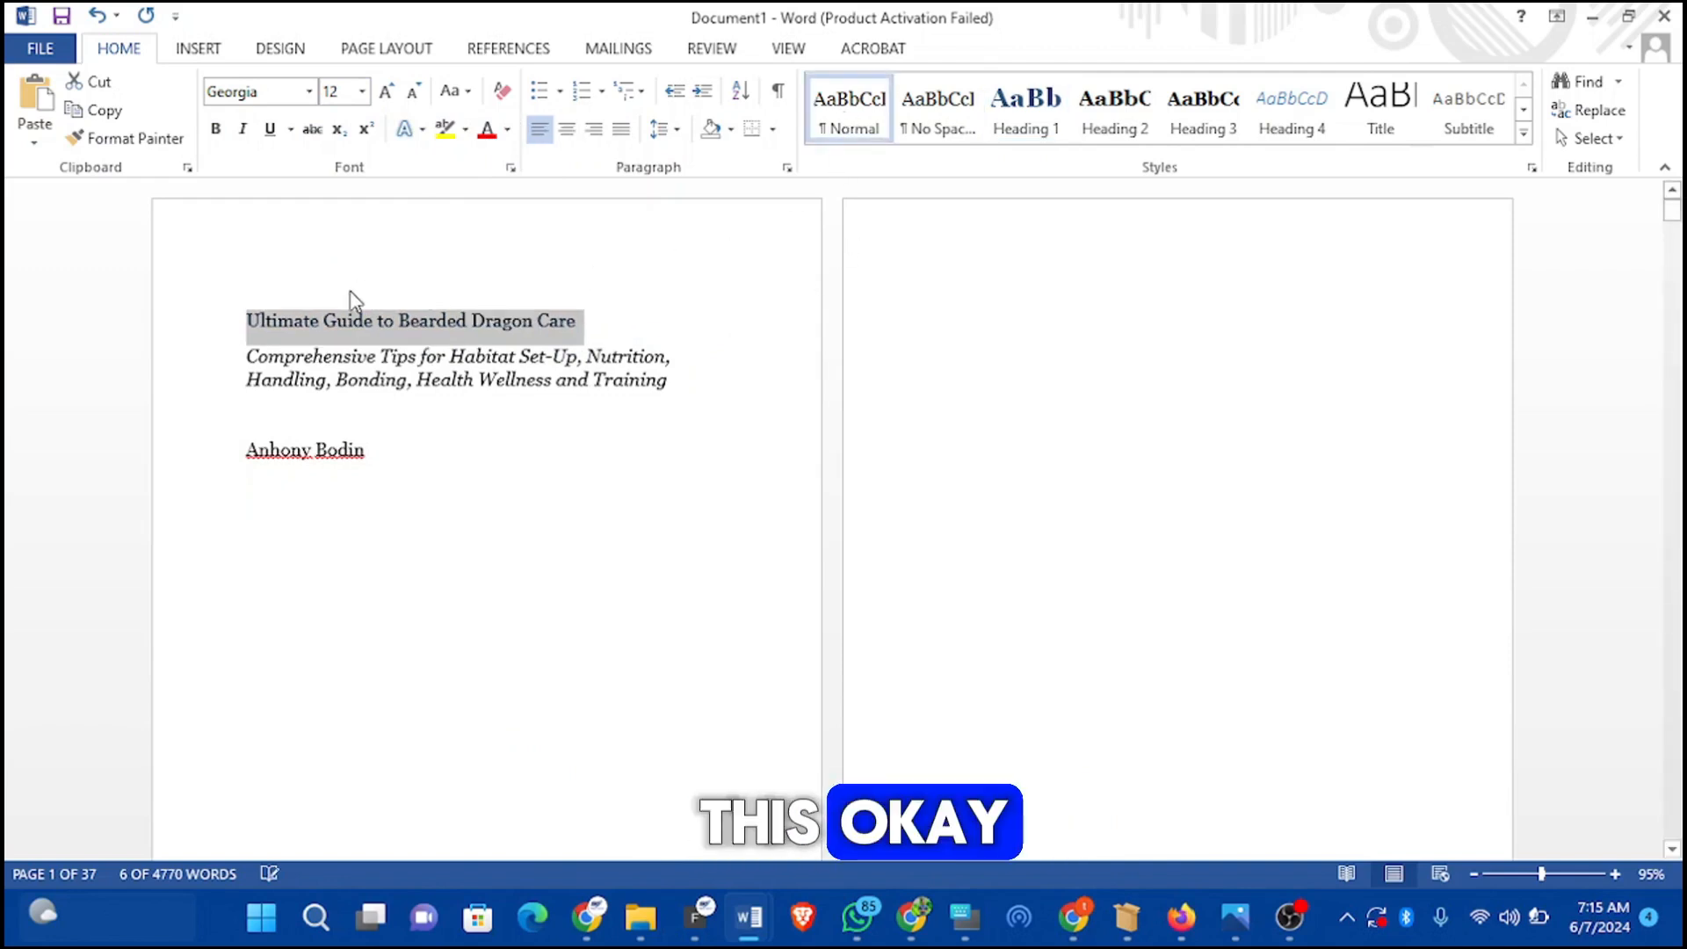
click(245, 316)
drag(244, 316, 381, 463)
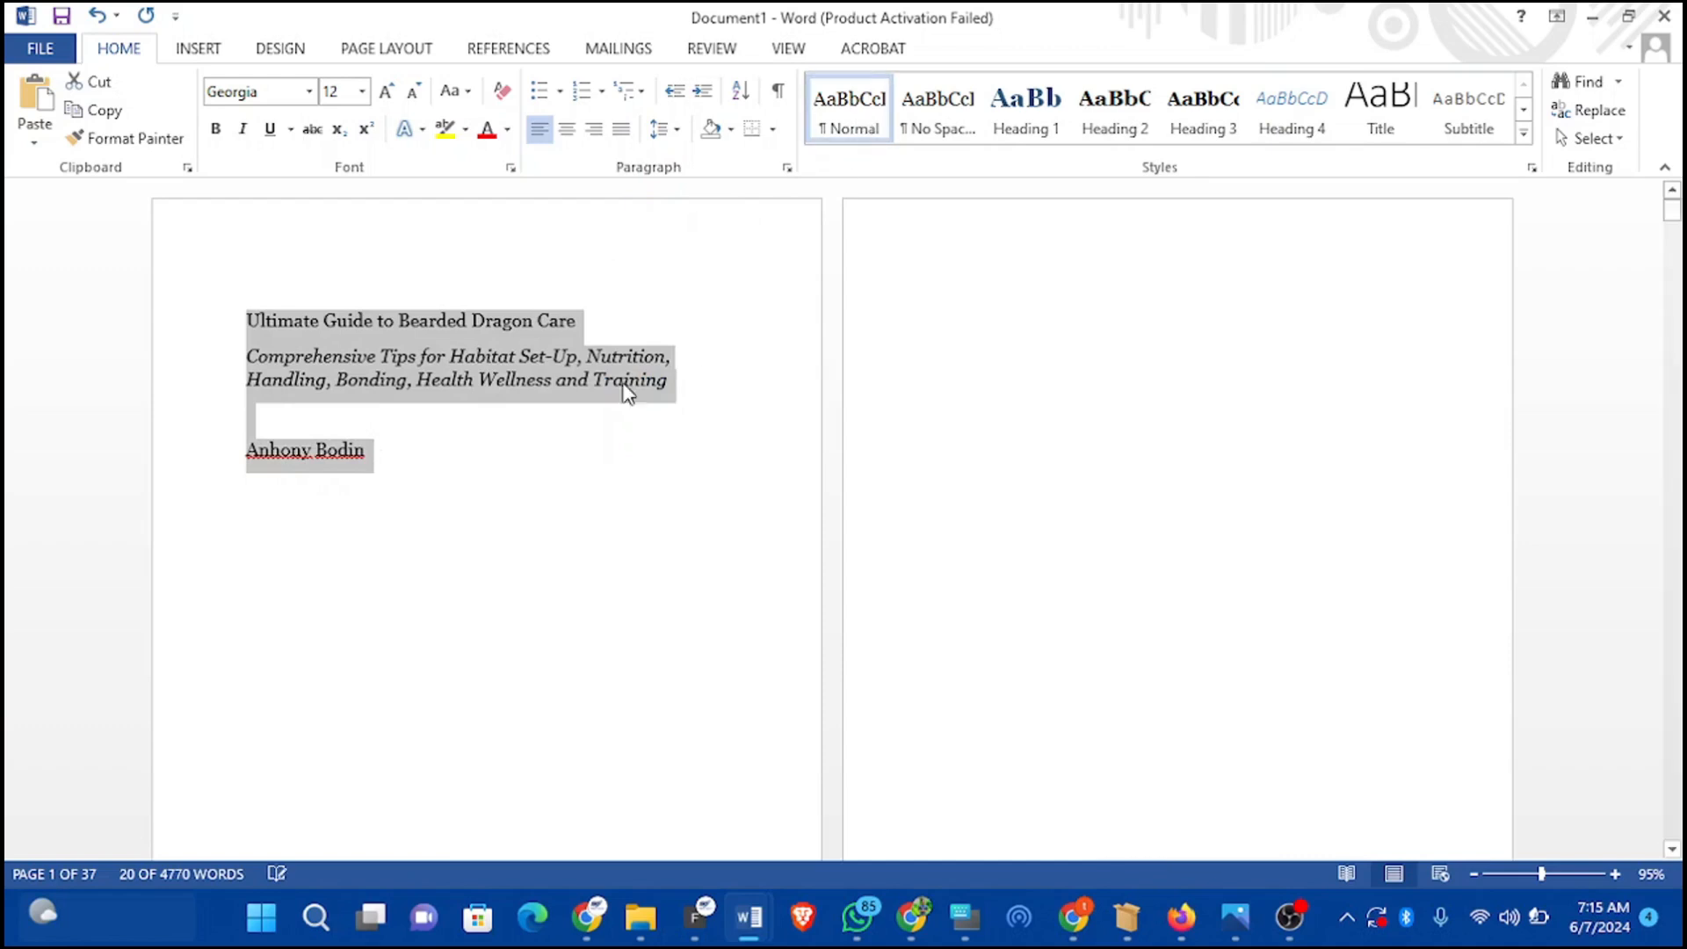
click(556, 430)
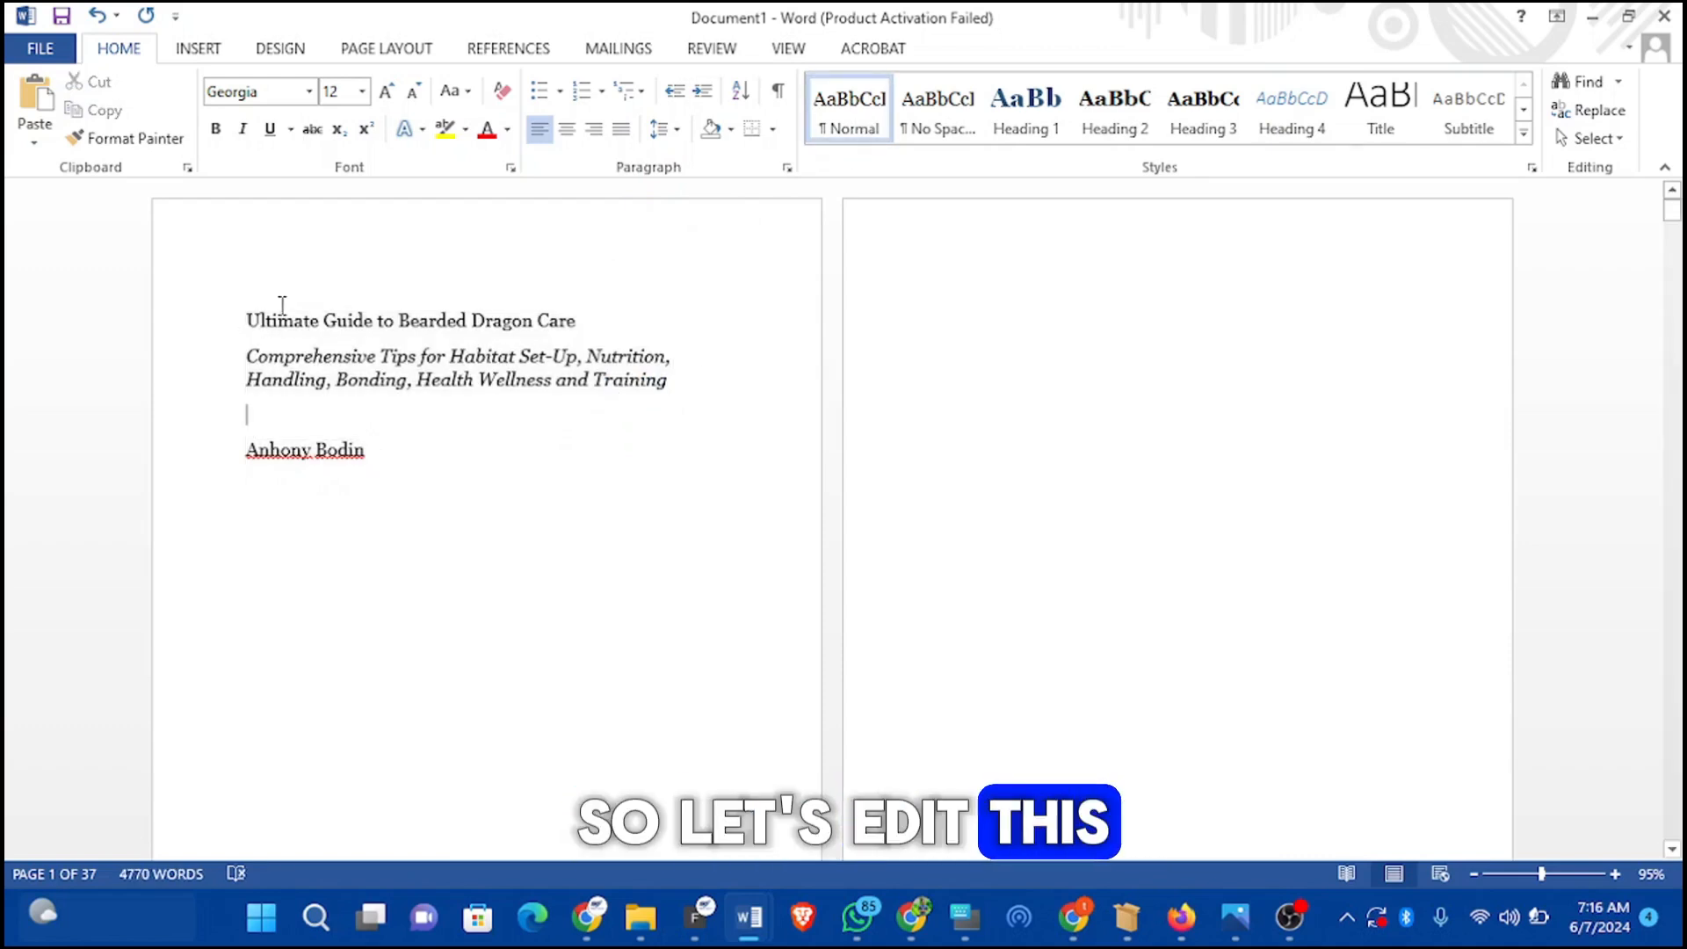
double_click(251, 322)
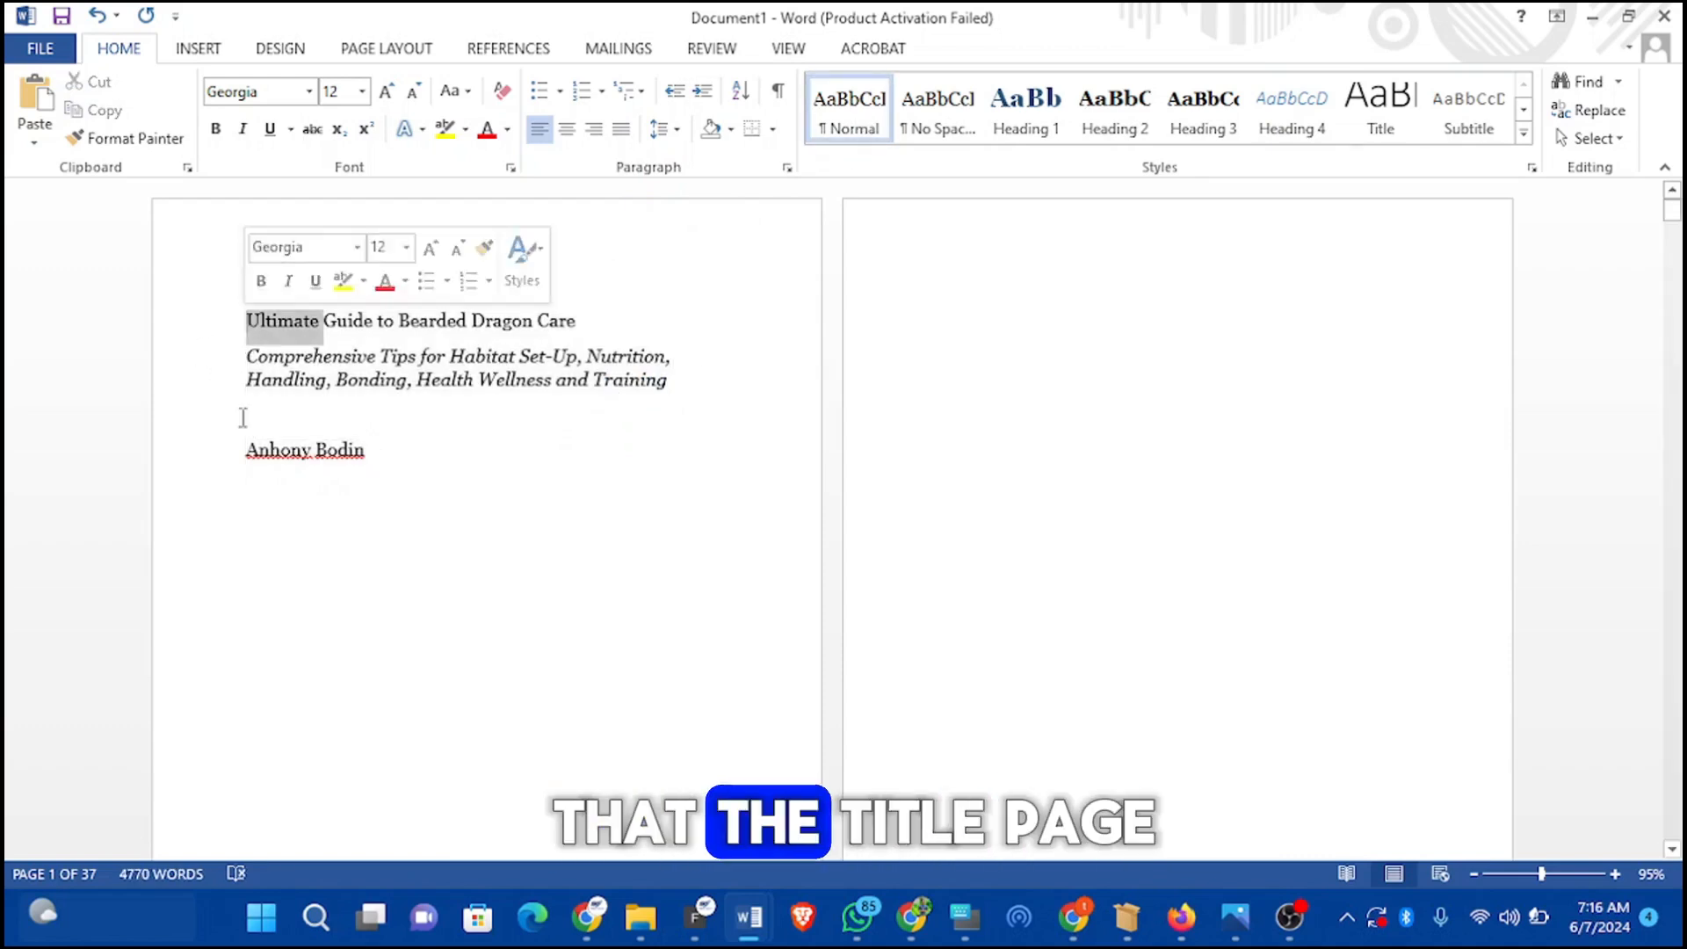
Step: Insert a blank line between the title and the italic subtitle
click(253, 356)
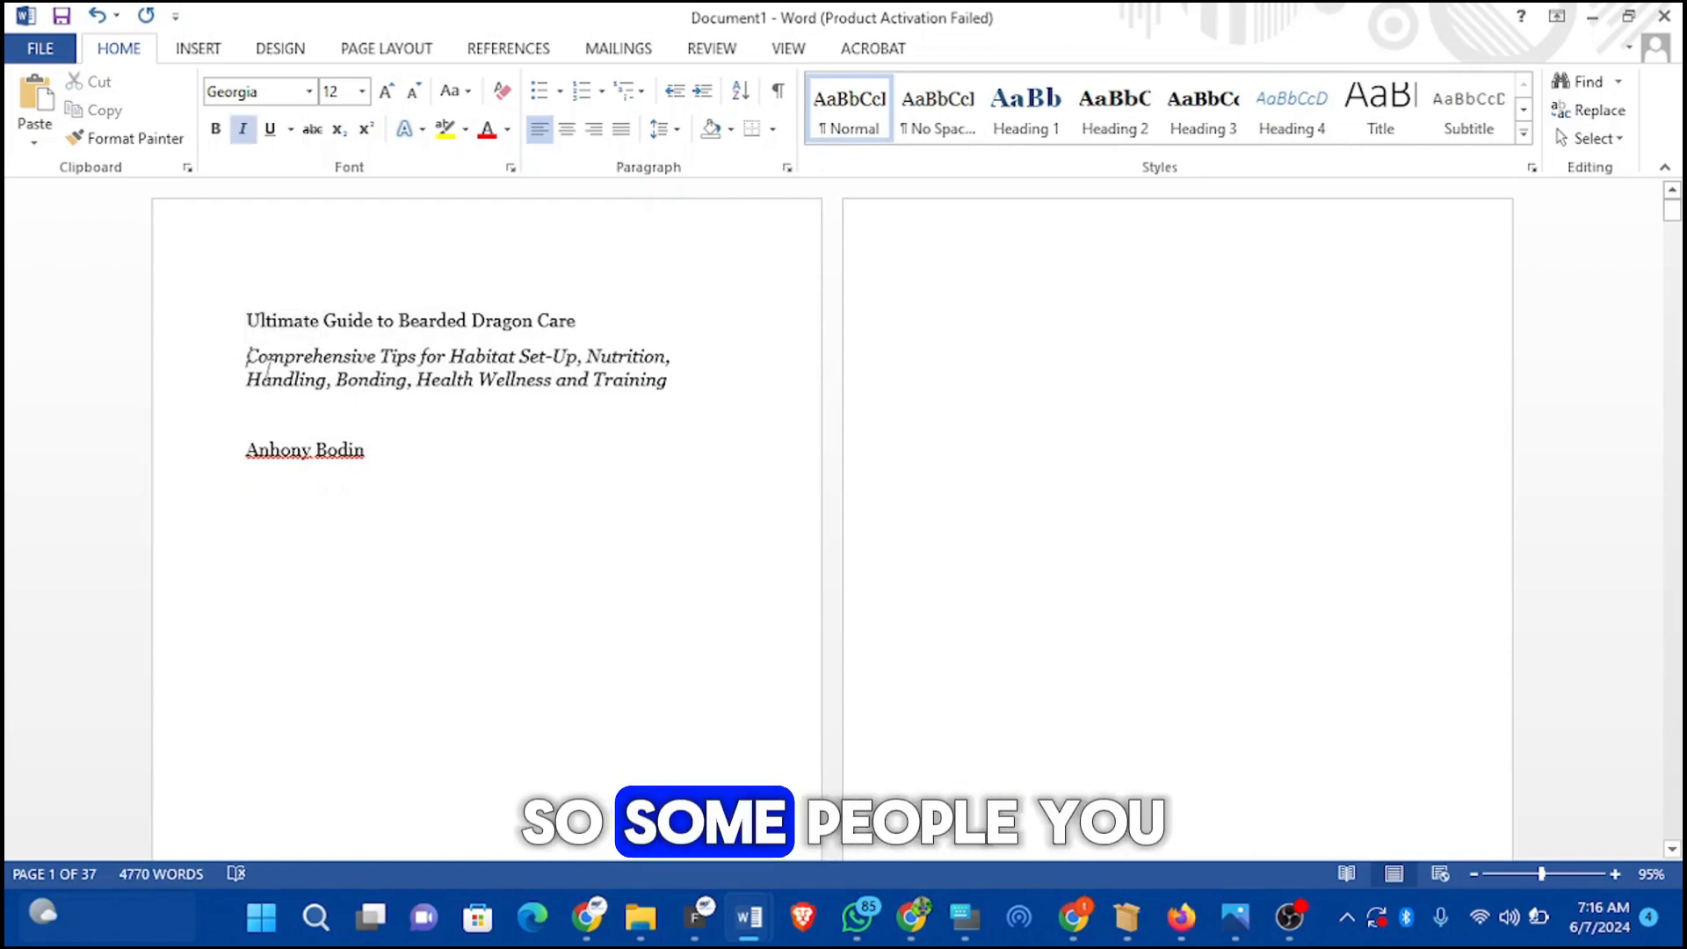
key(Return)
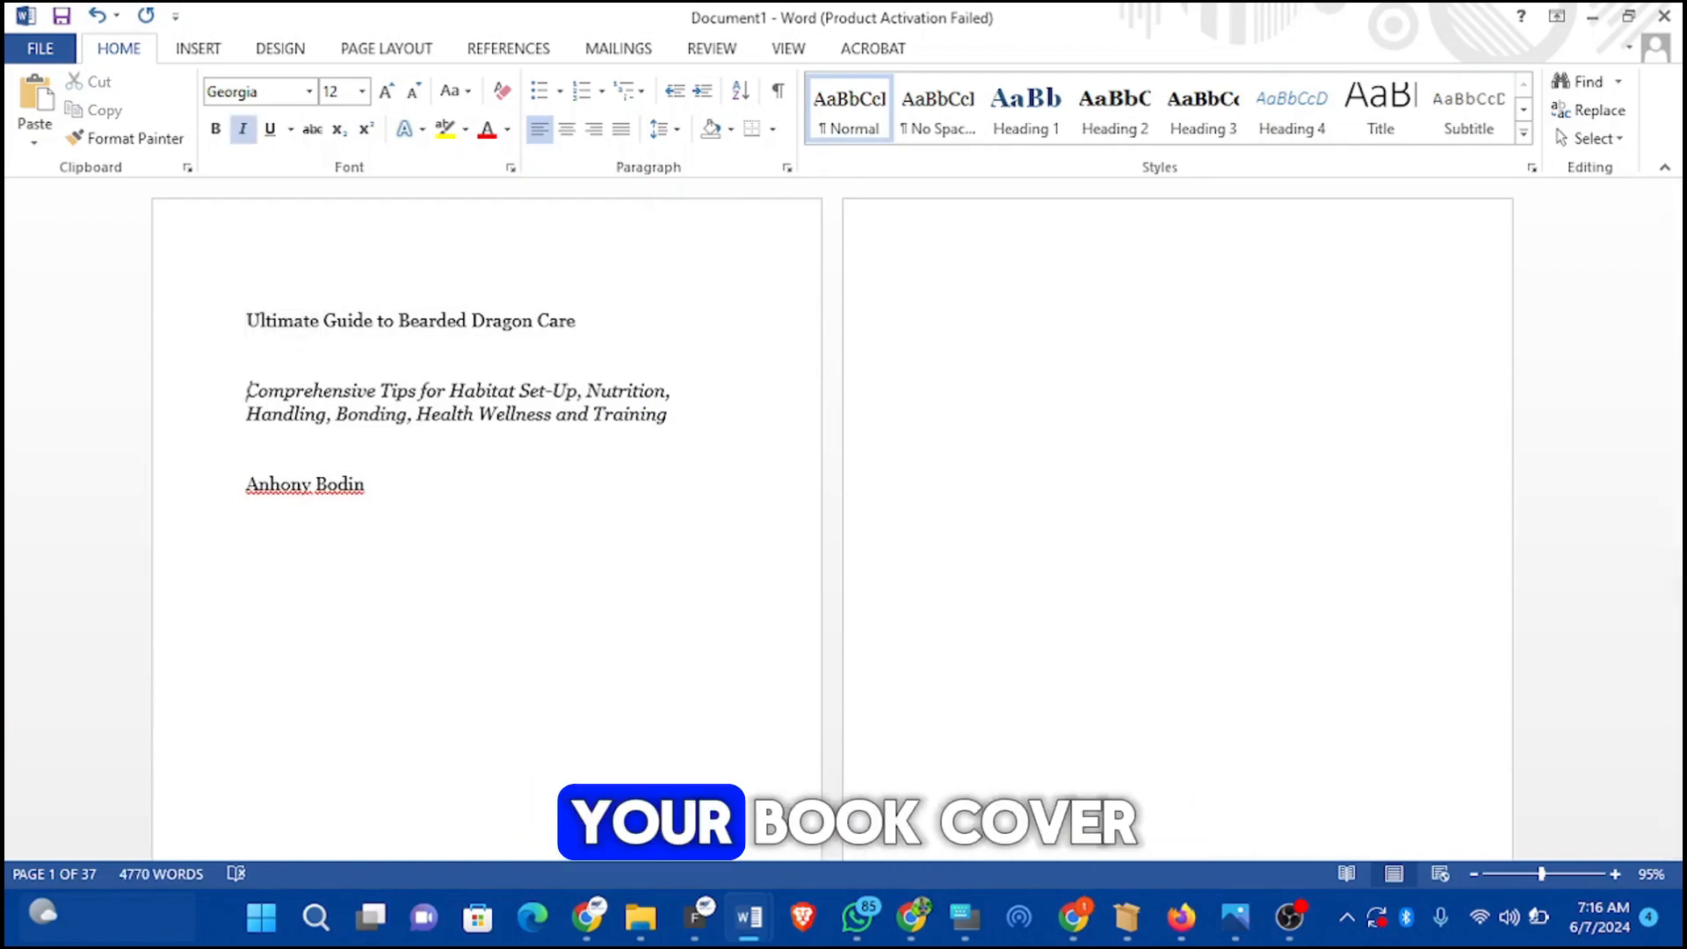
key(Up)
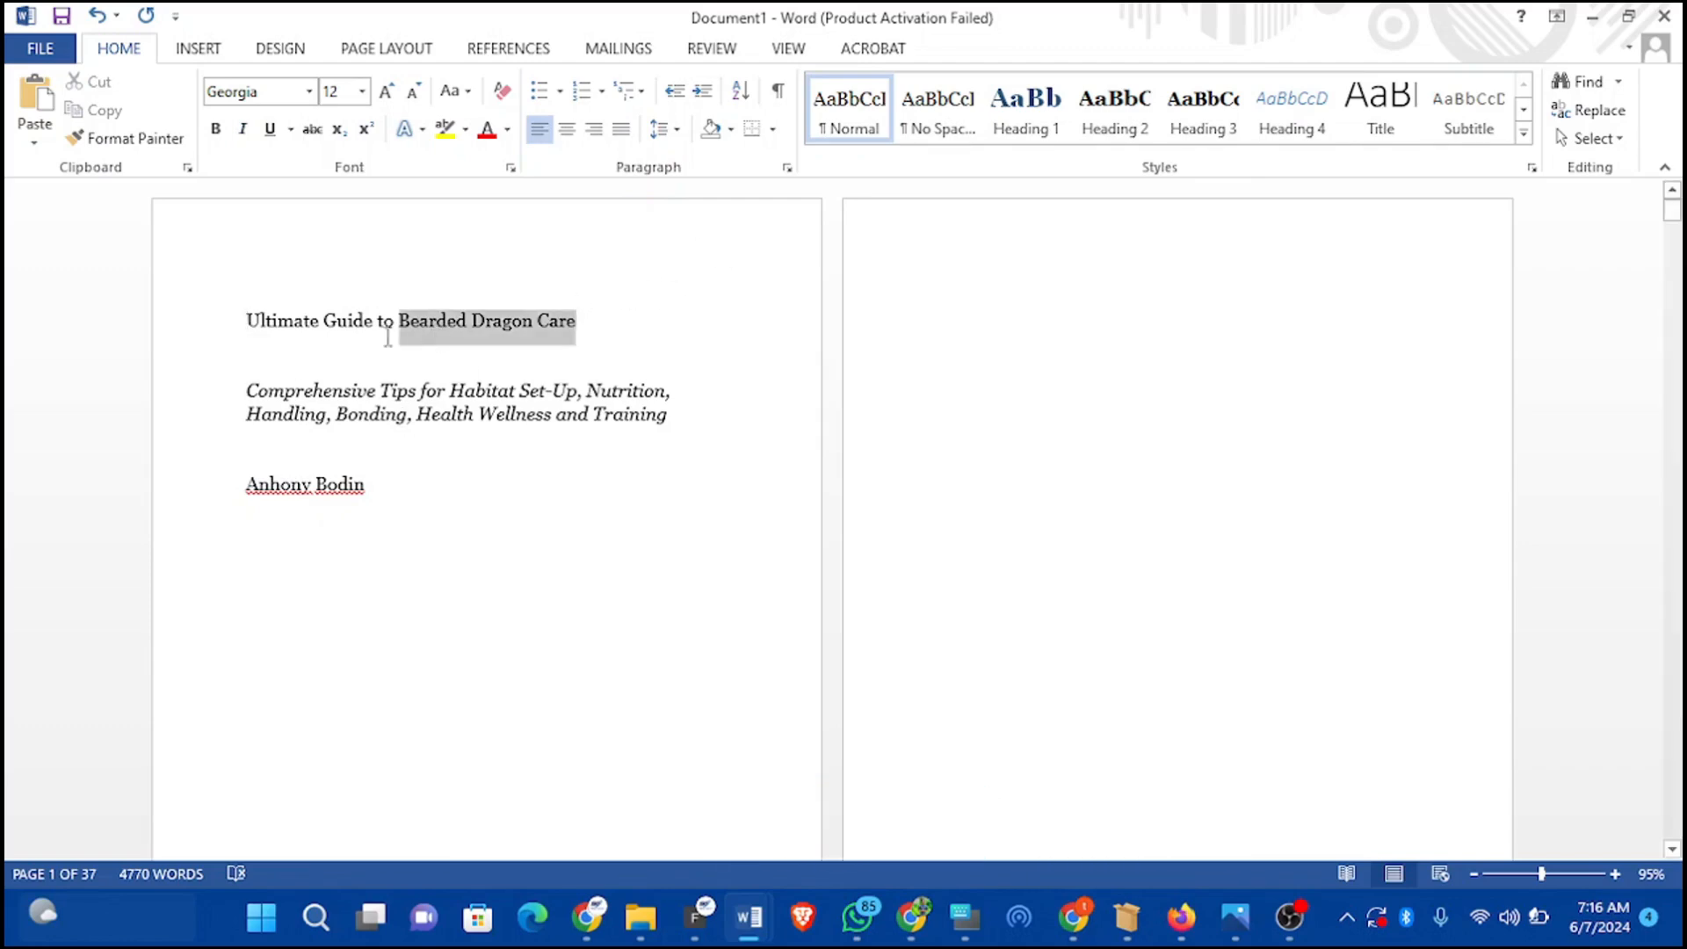
Step: Set the title's font size to 24 and centre it on the page
drag(388, 338, 177, 357)
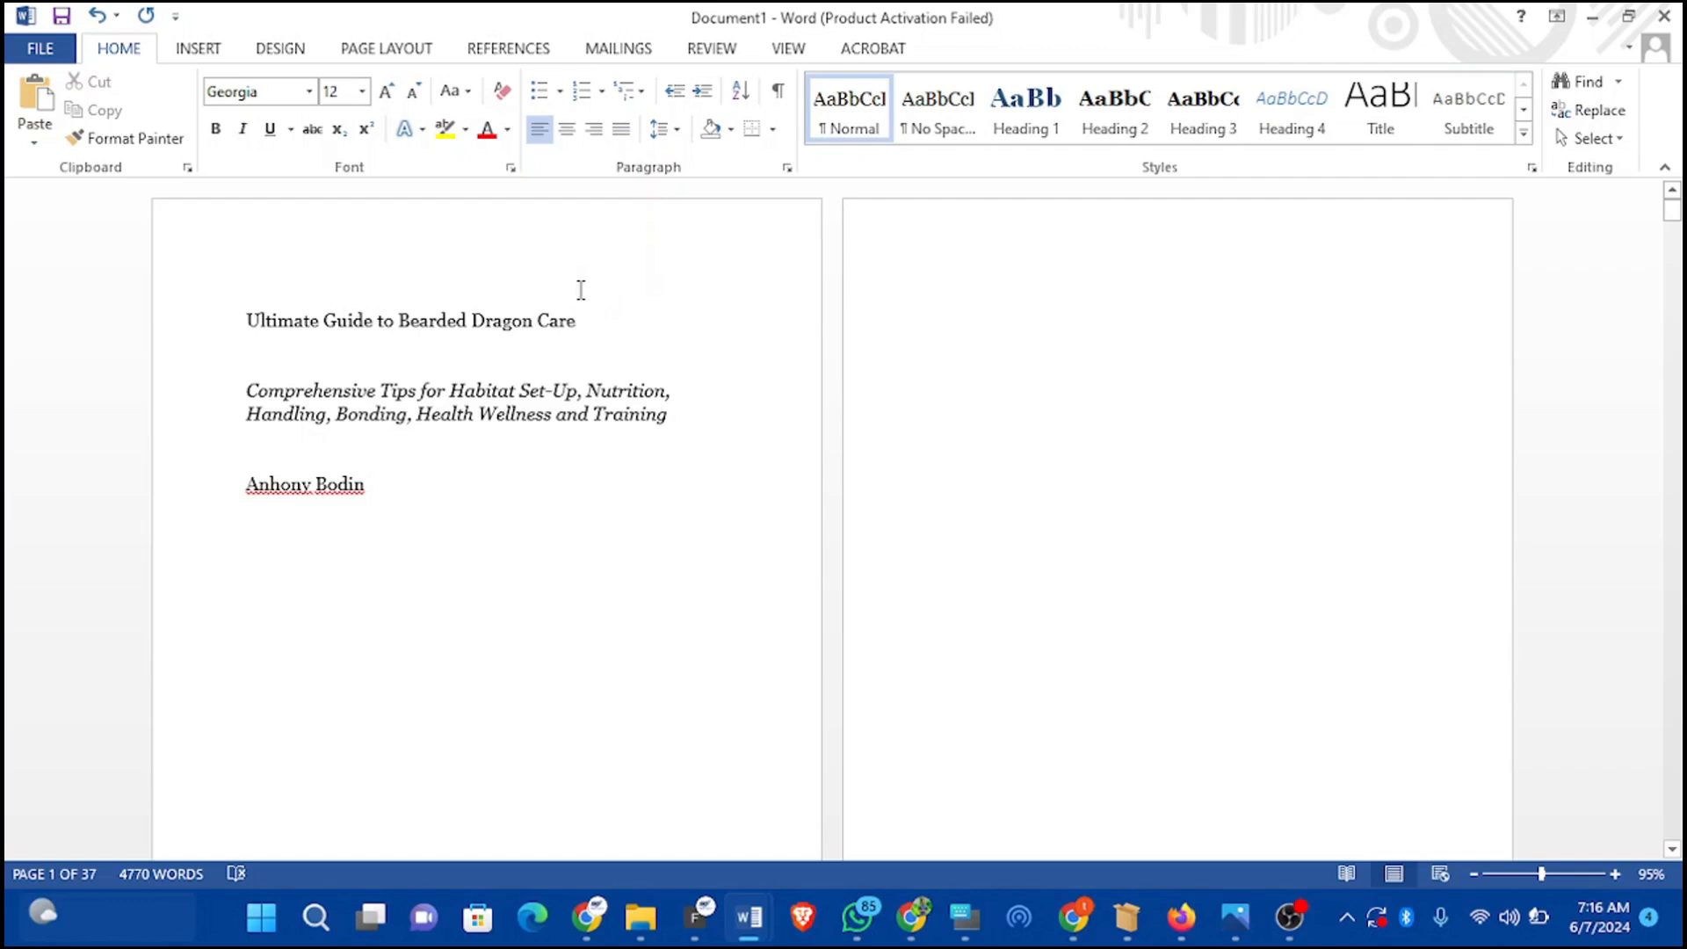
triple_click(255, 307)
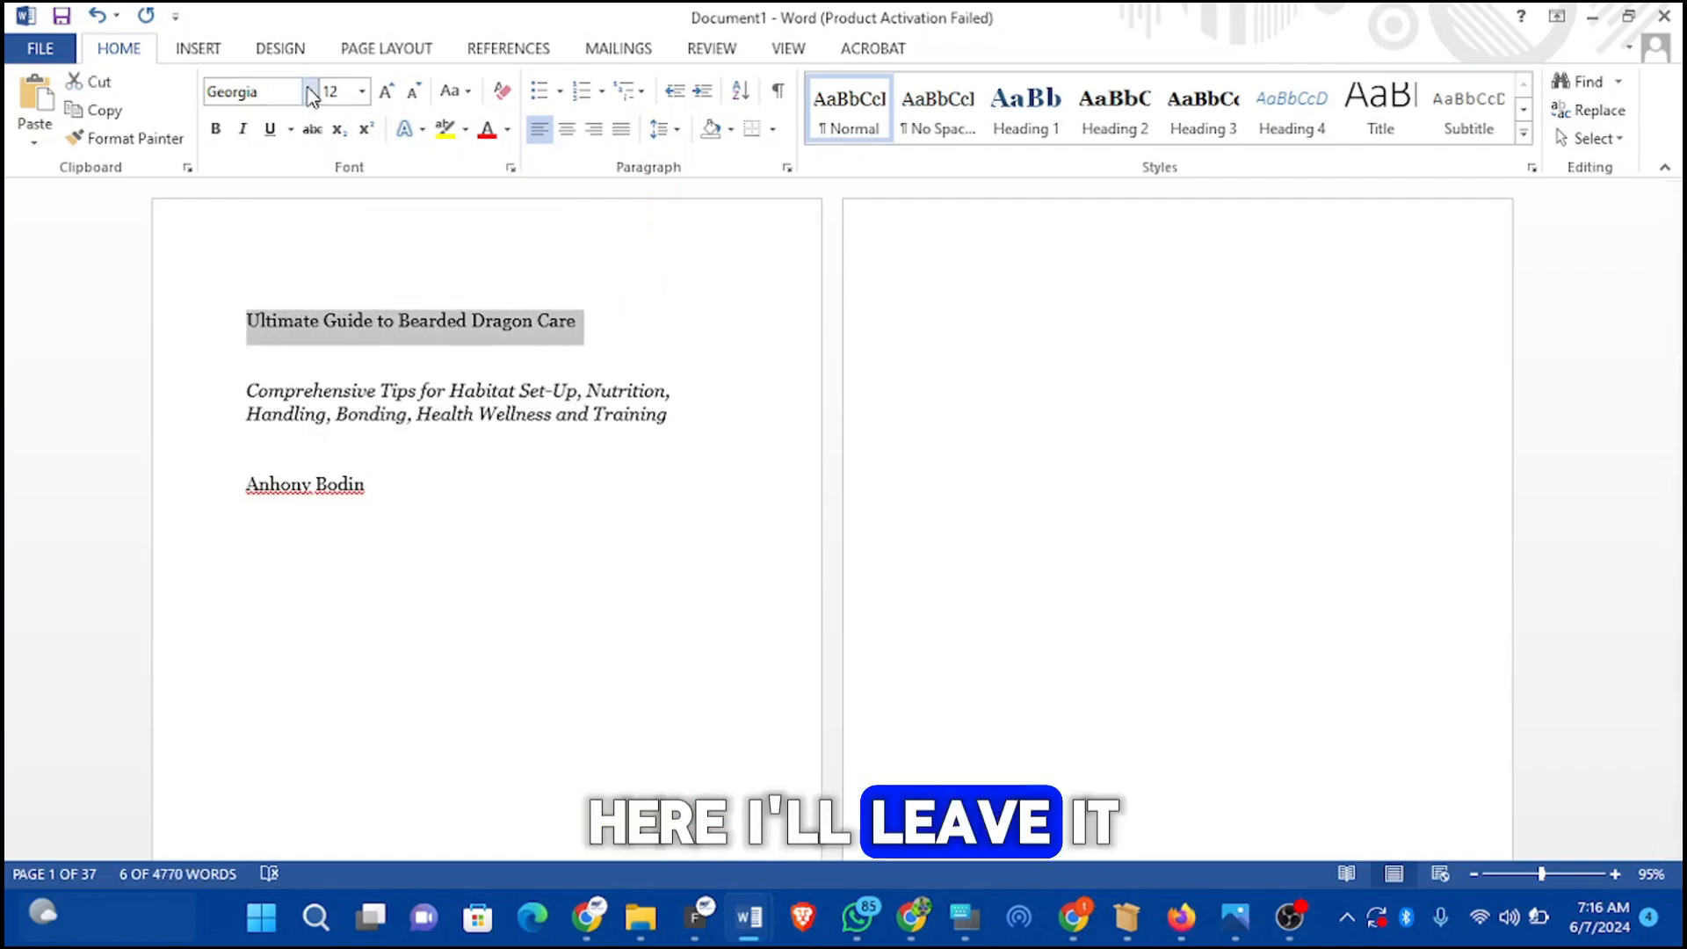
click(361, 92)
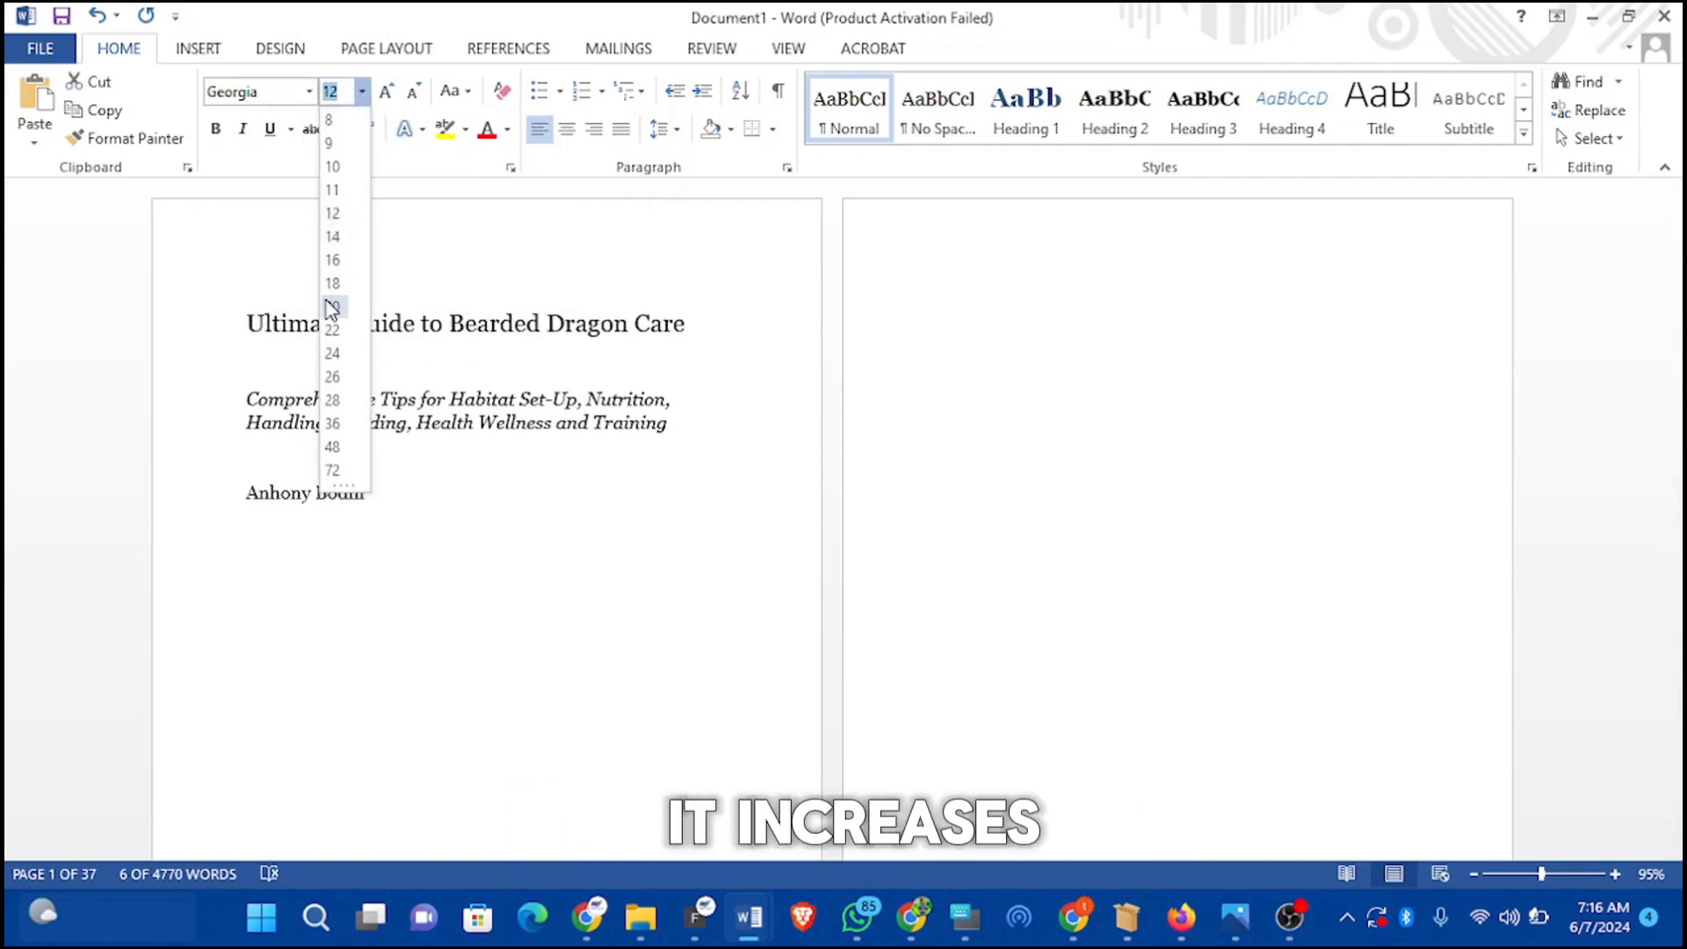
click(334, 354)
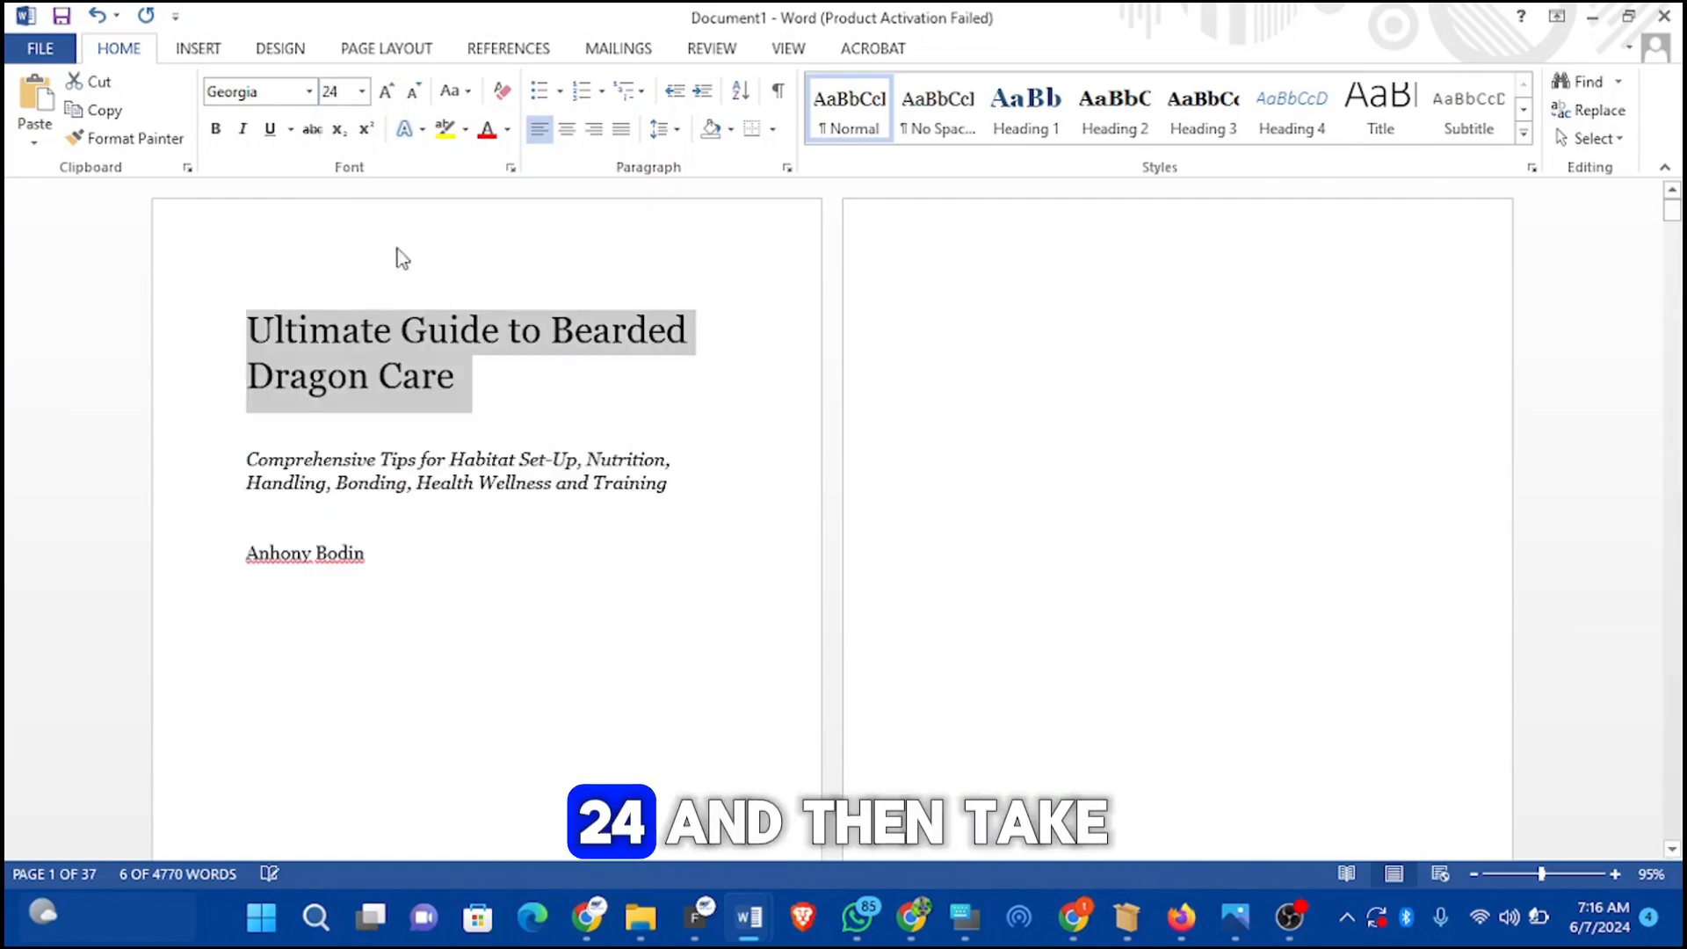
click(567, 129)
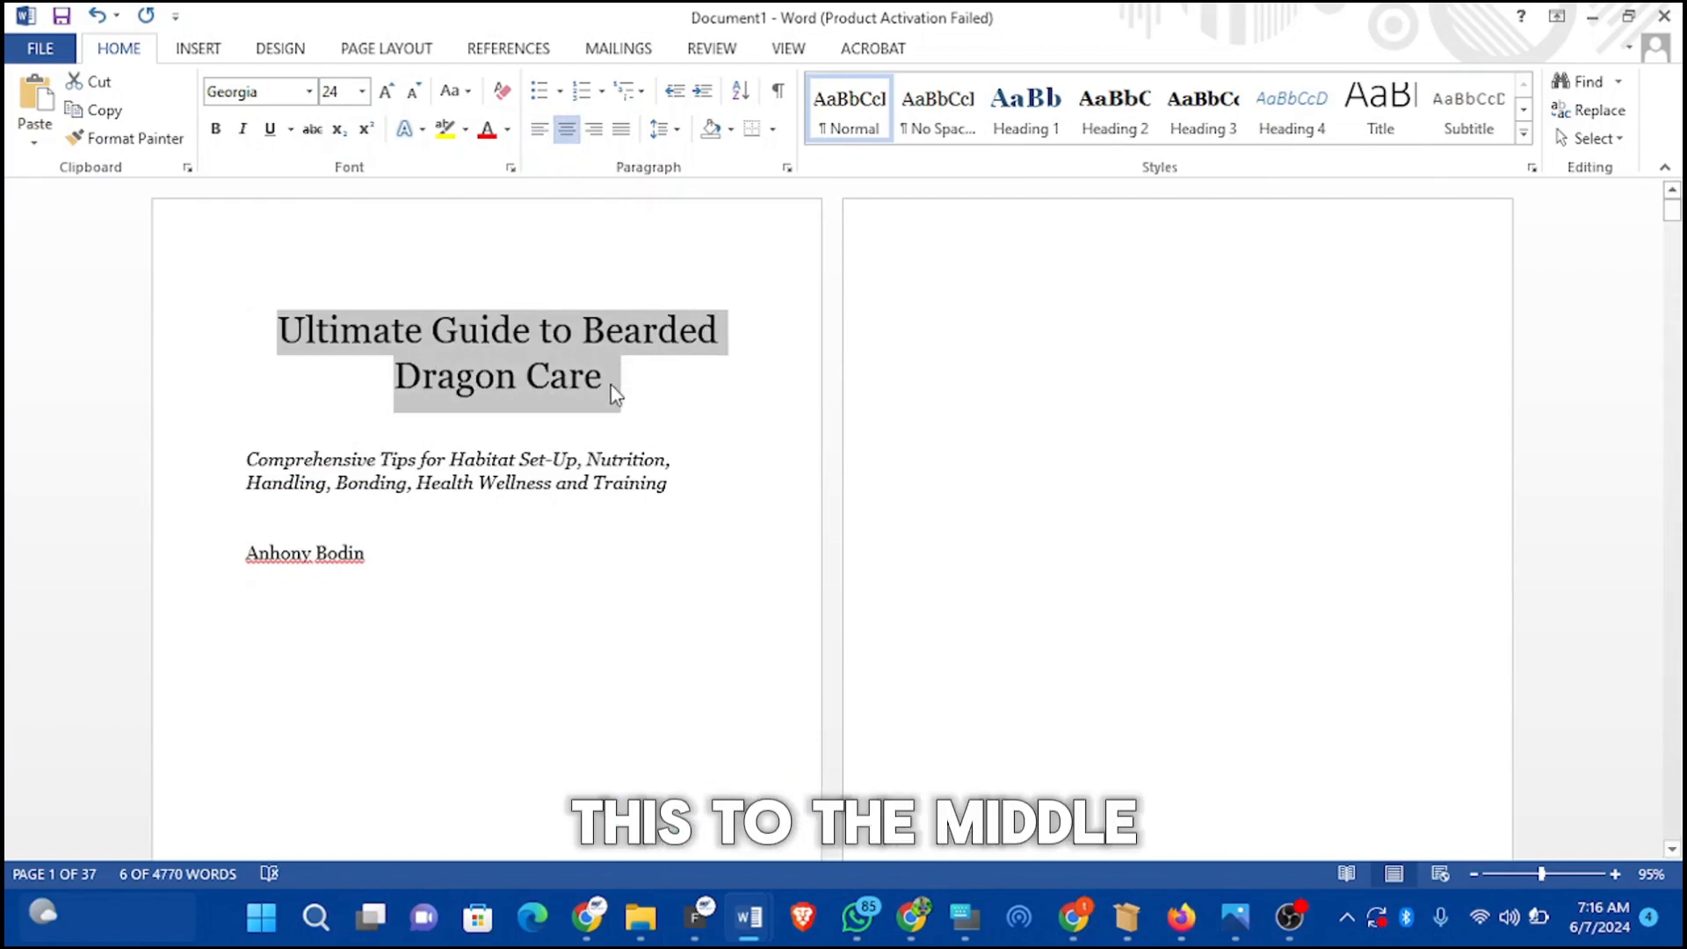
click(632, 367)
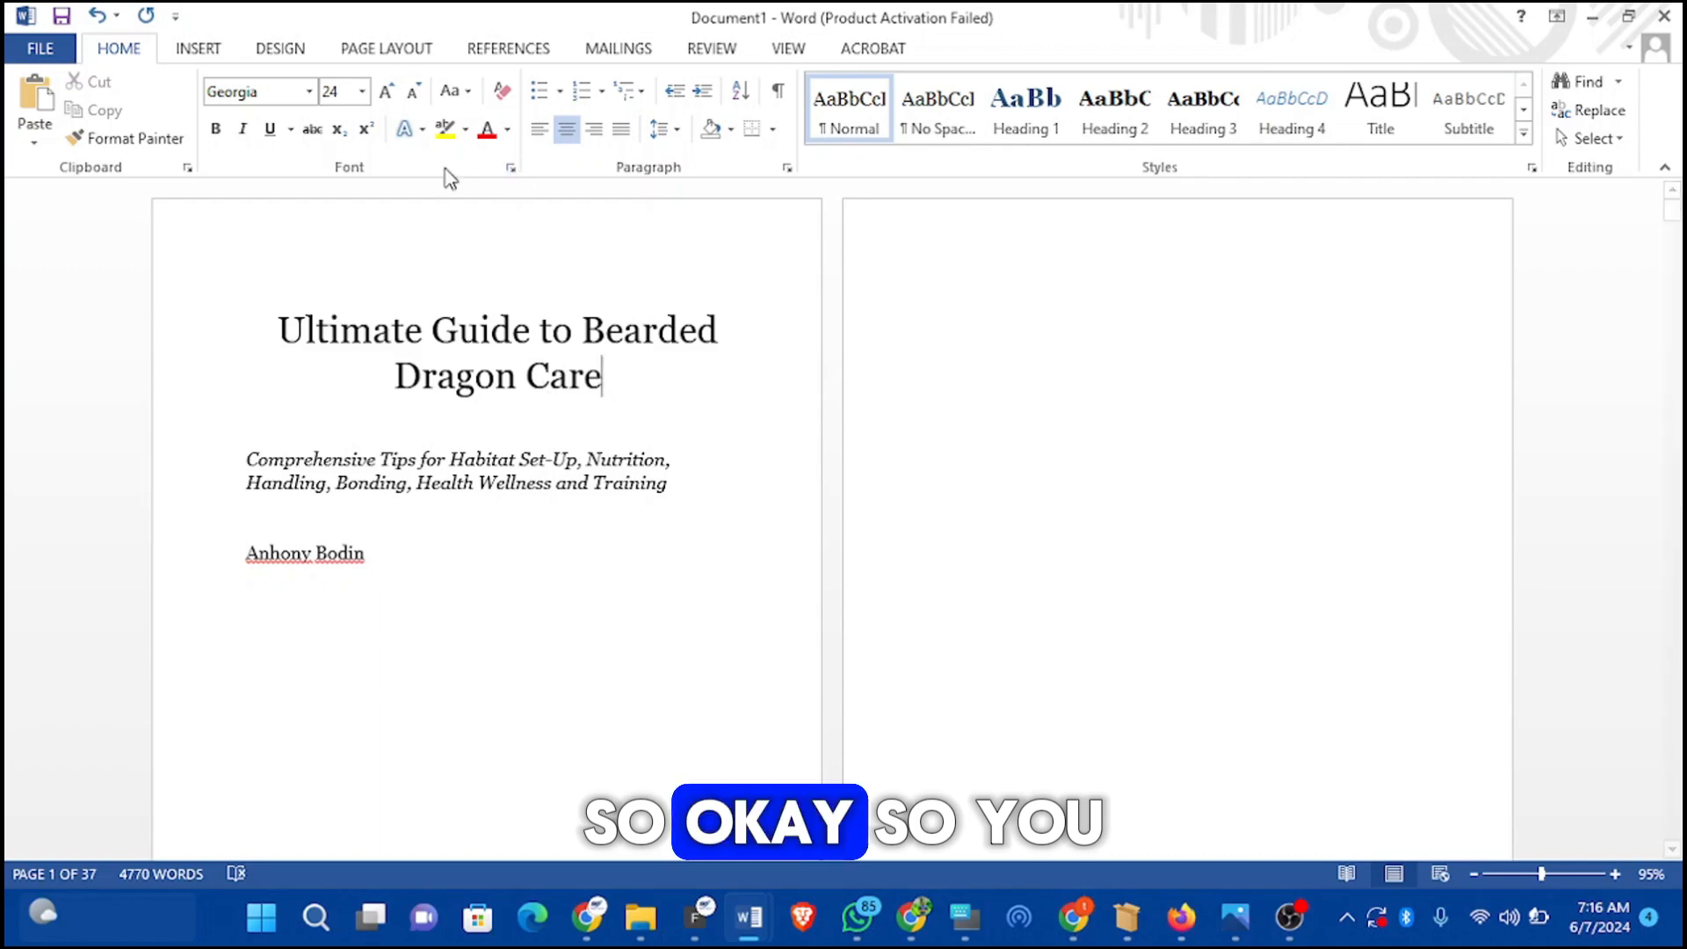
Step: Enlarge the centred title's font size to 26
drag(599, 390, 283, 337)
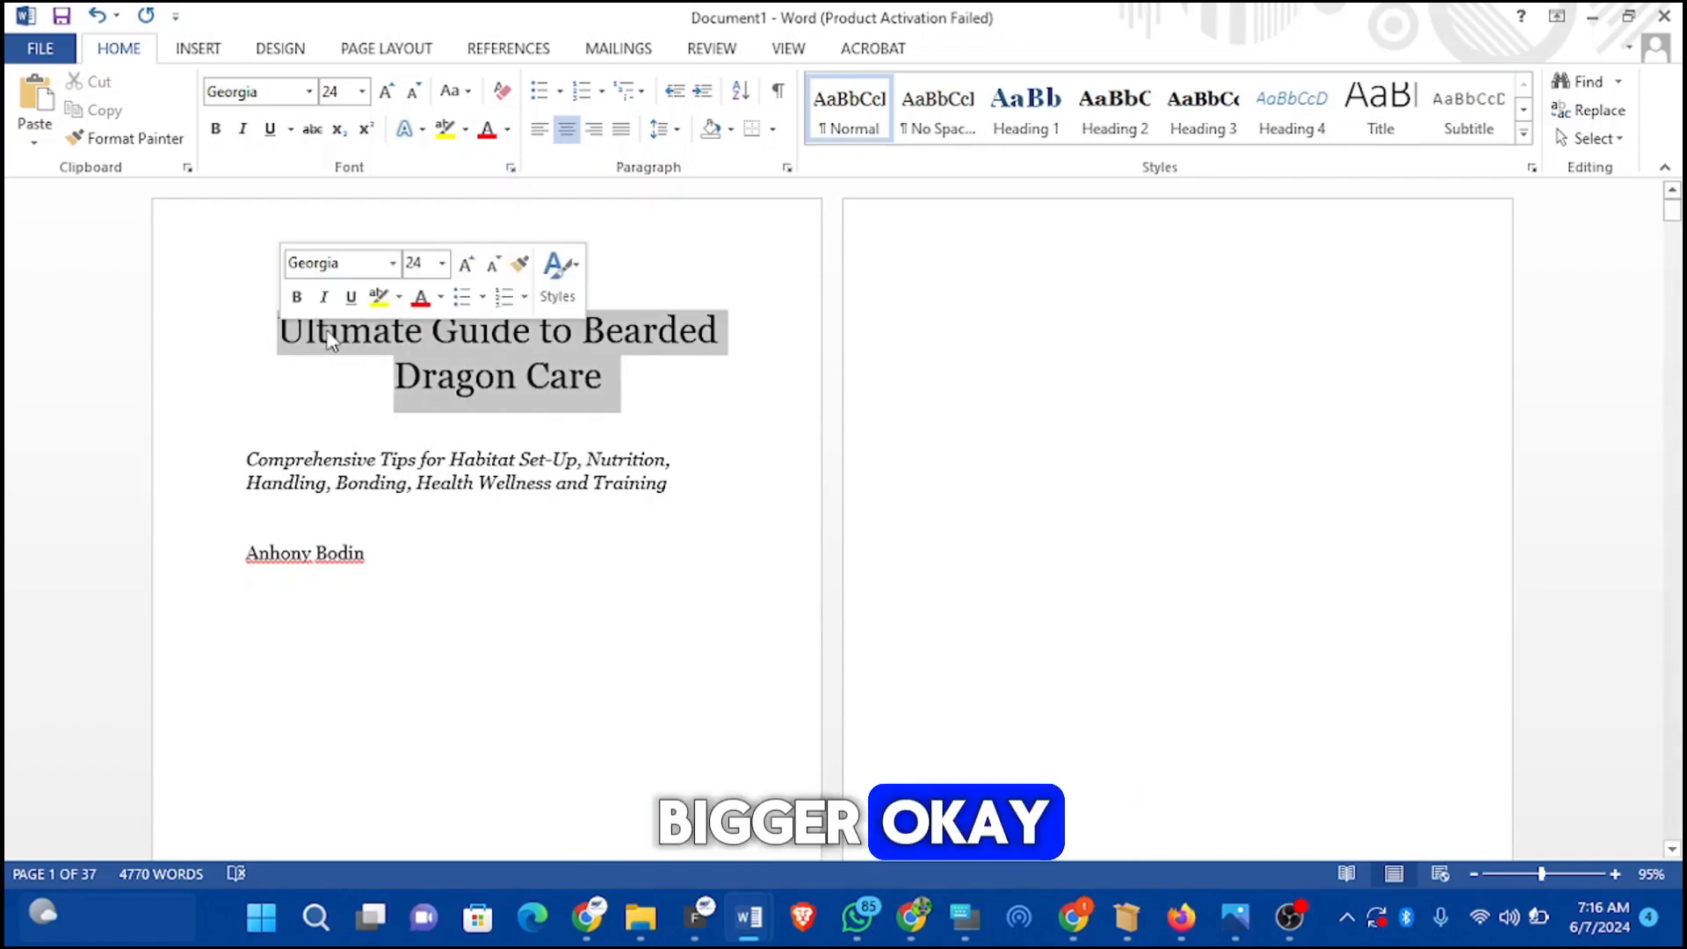
click(361, 91)
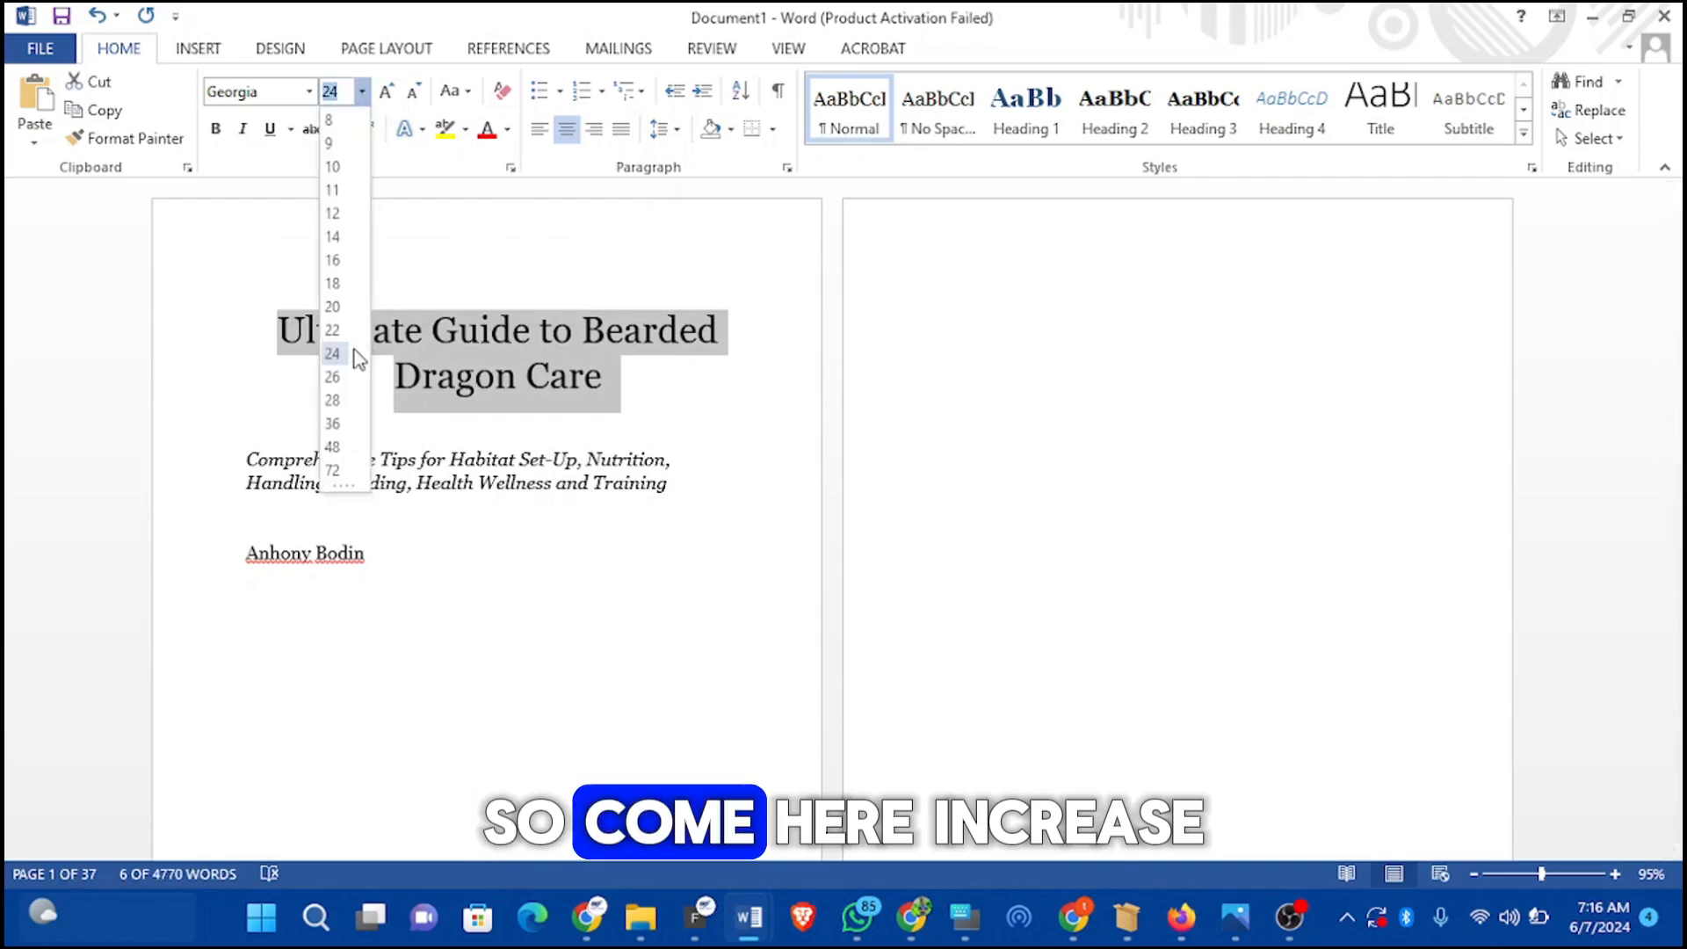
click(338, 378)
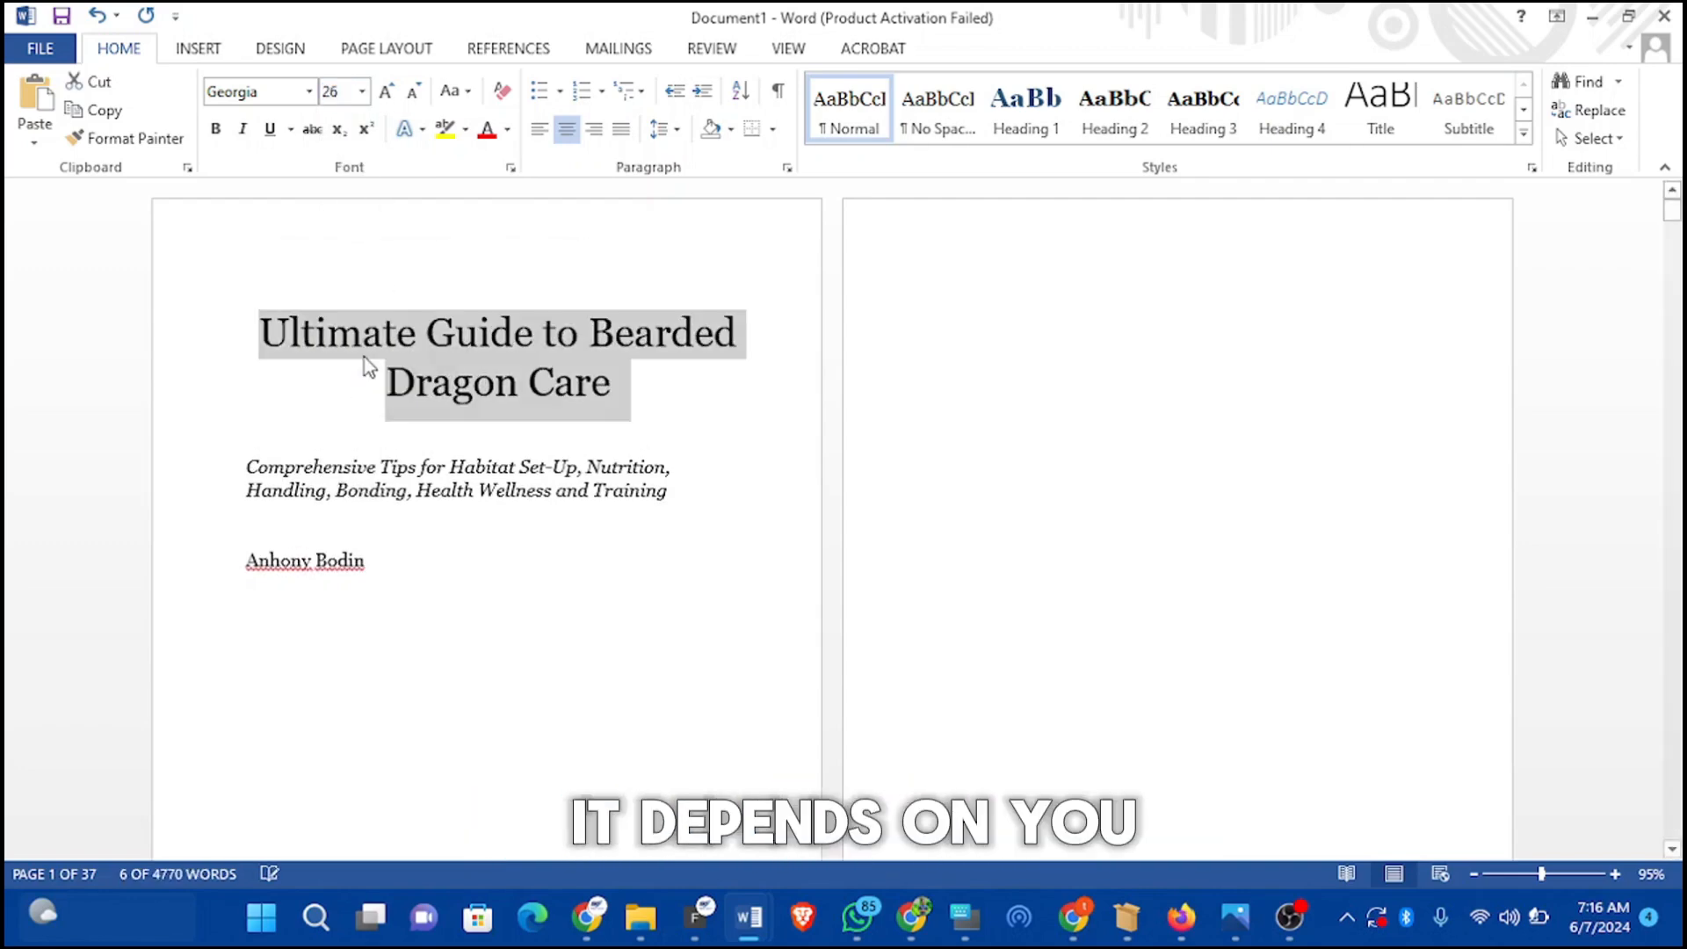
Step: Set the subtitle's font size to 14 and centre it below the title
click(238, 475)
drag(242, 467, 677, 493)
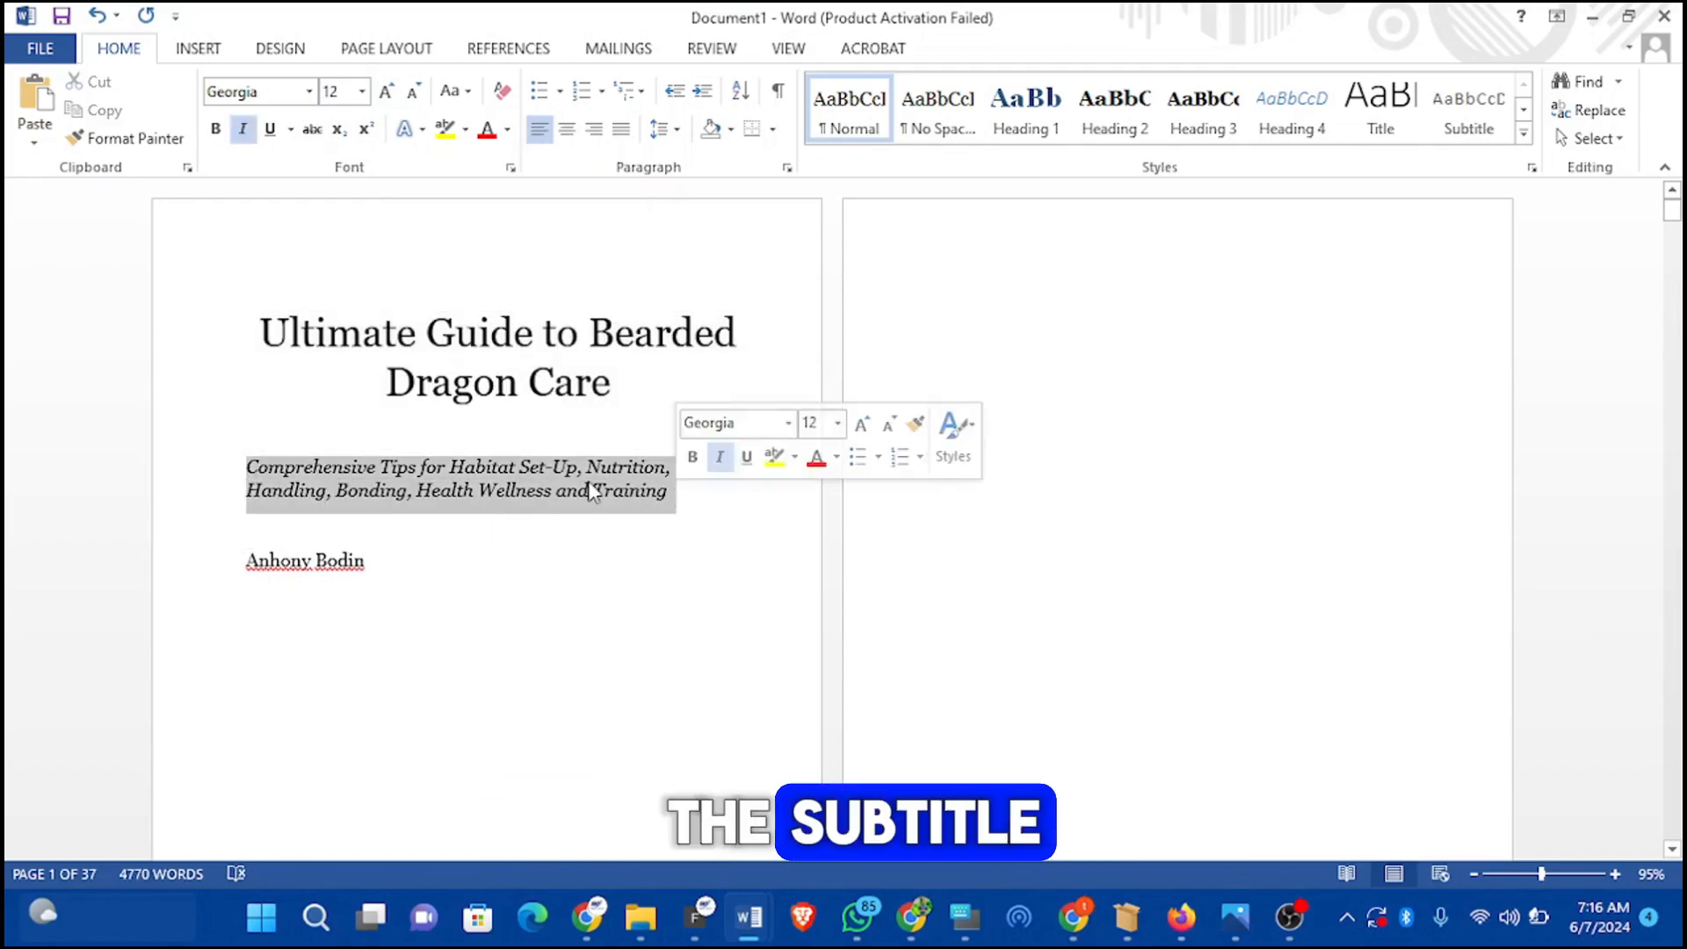
click(362, 93)
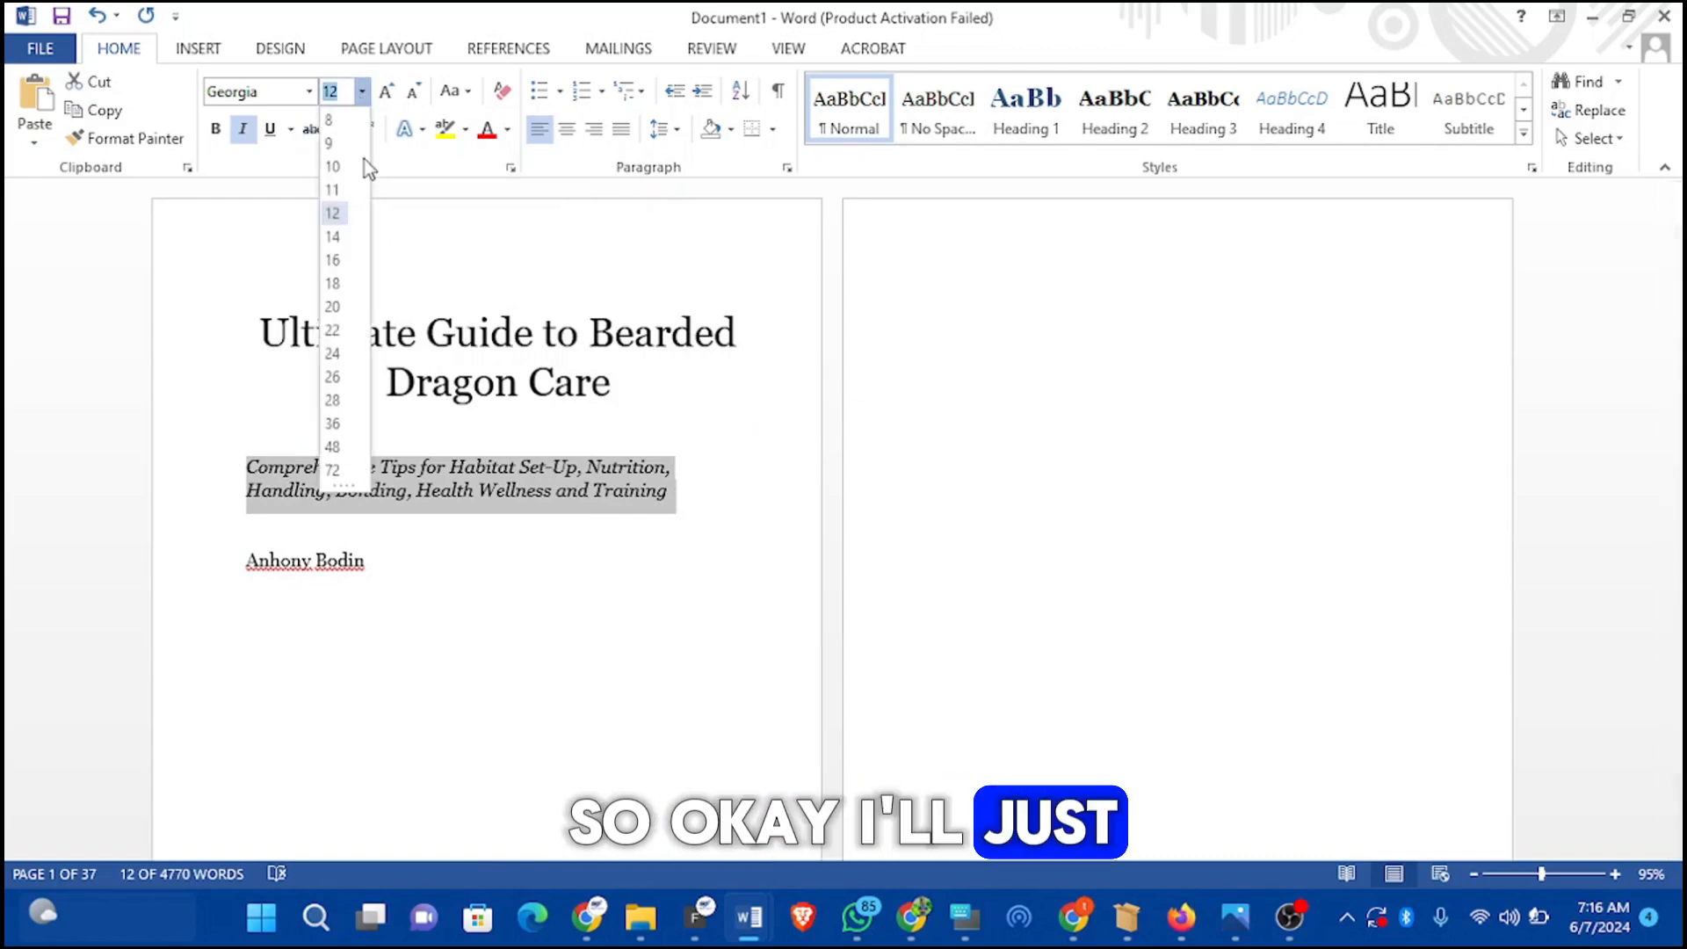
click(332, 237)
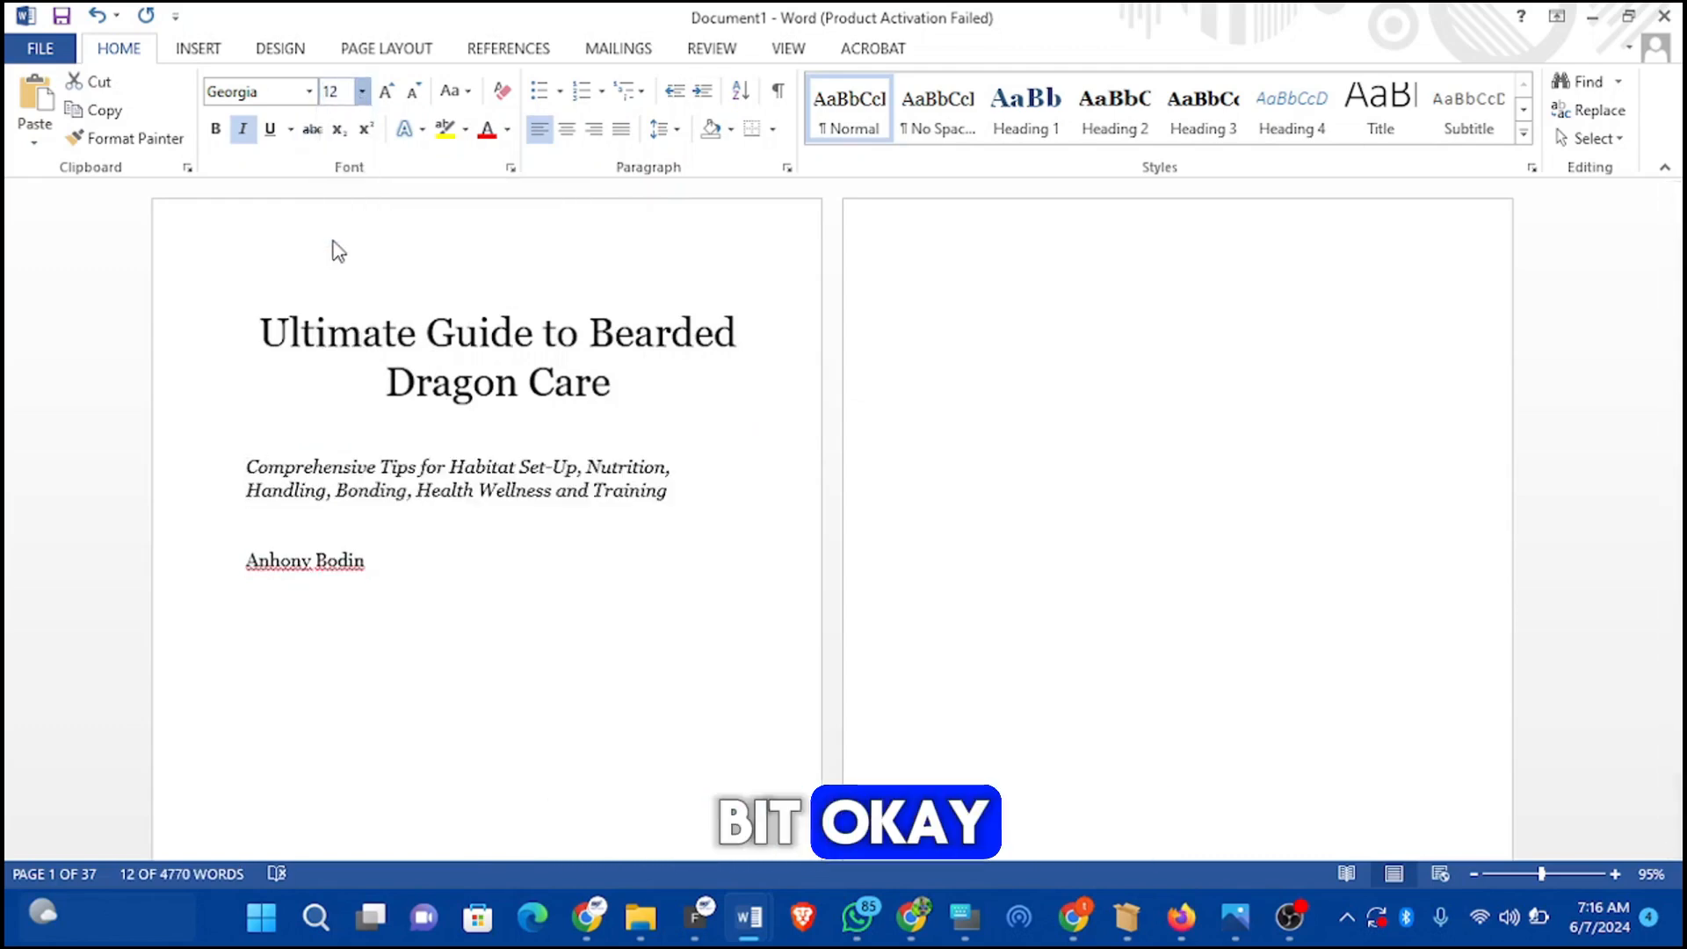
click(567, 130)
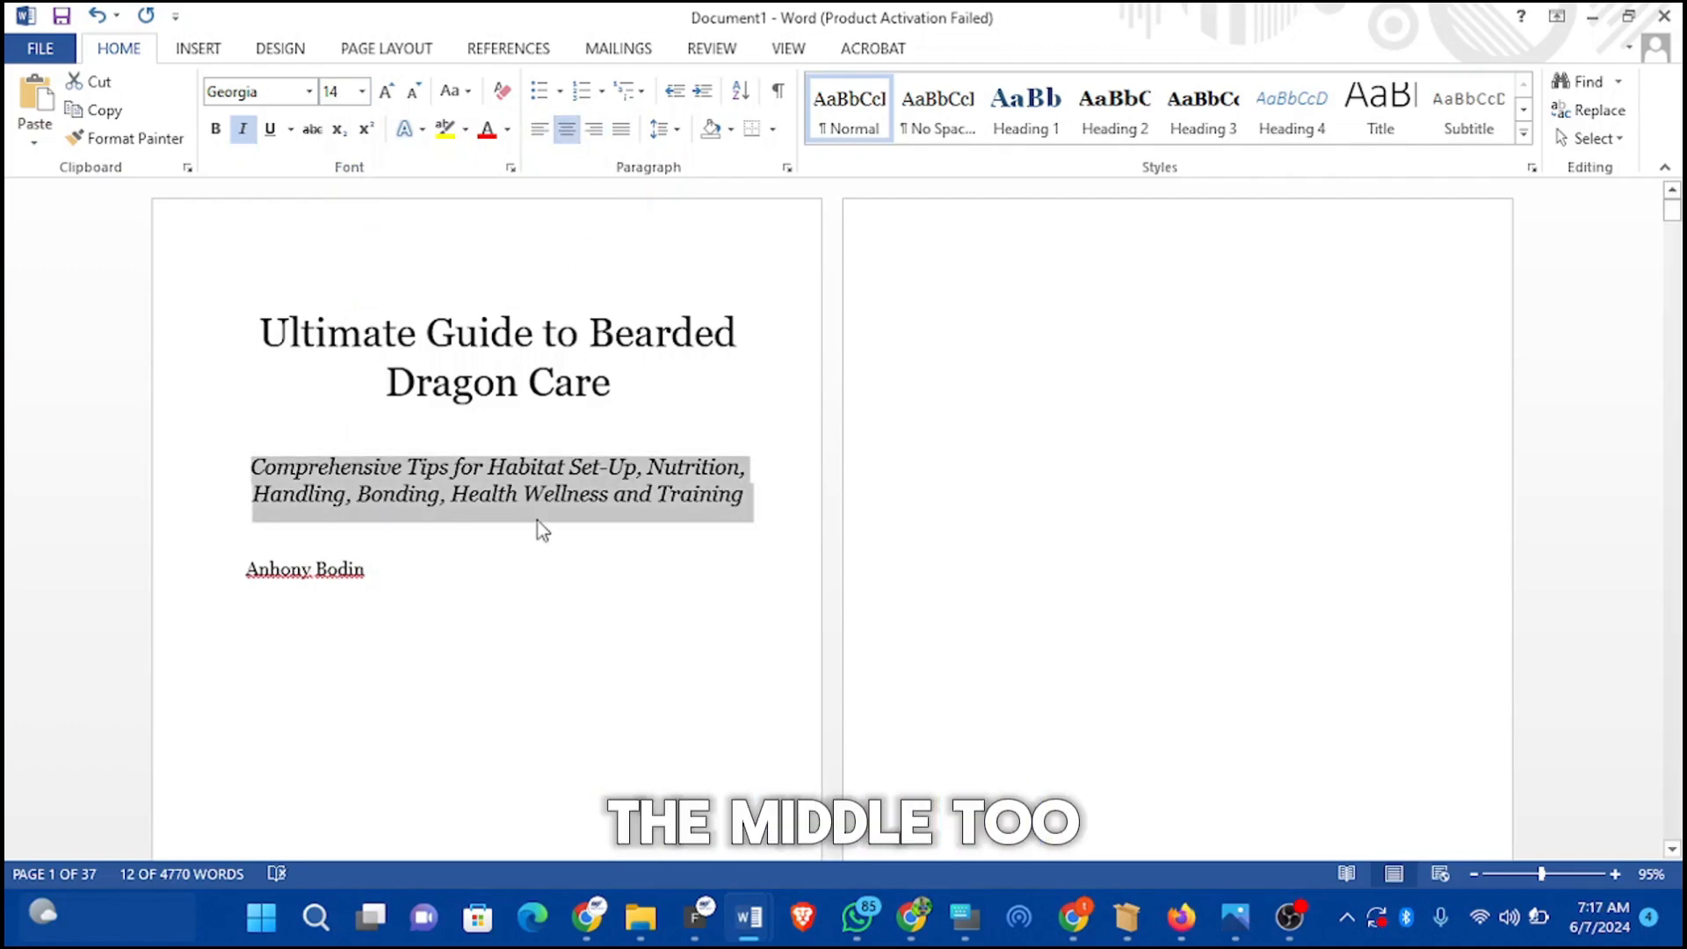
Step: Move the author's name to the lower part of the title page with blank lines and centre it
click(419, 565)
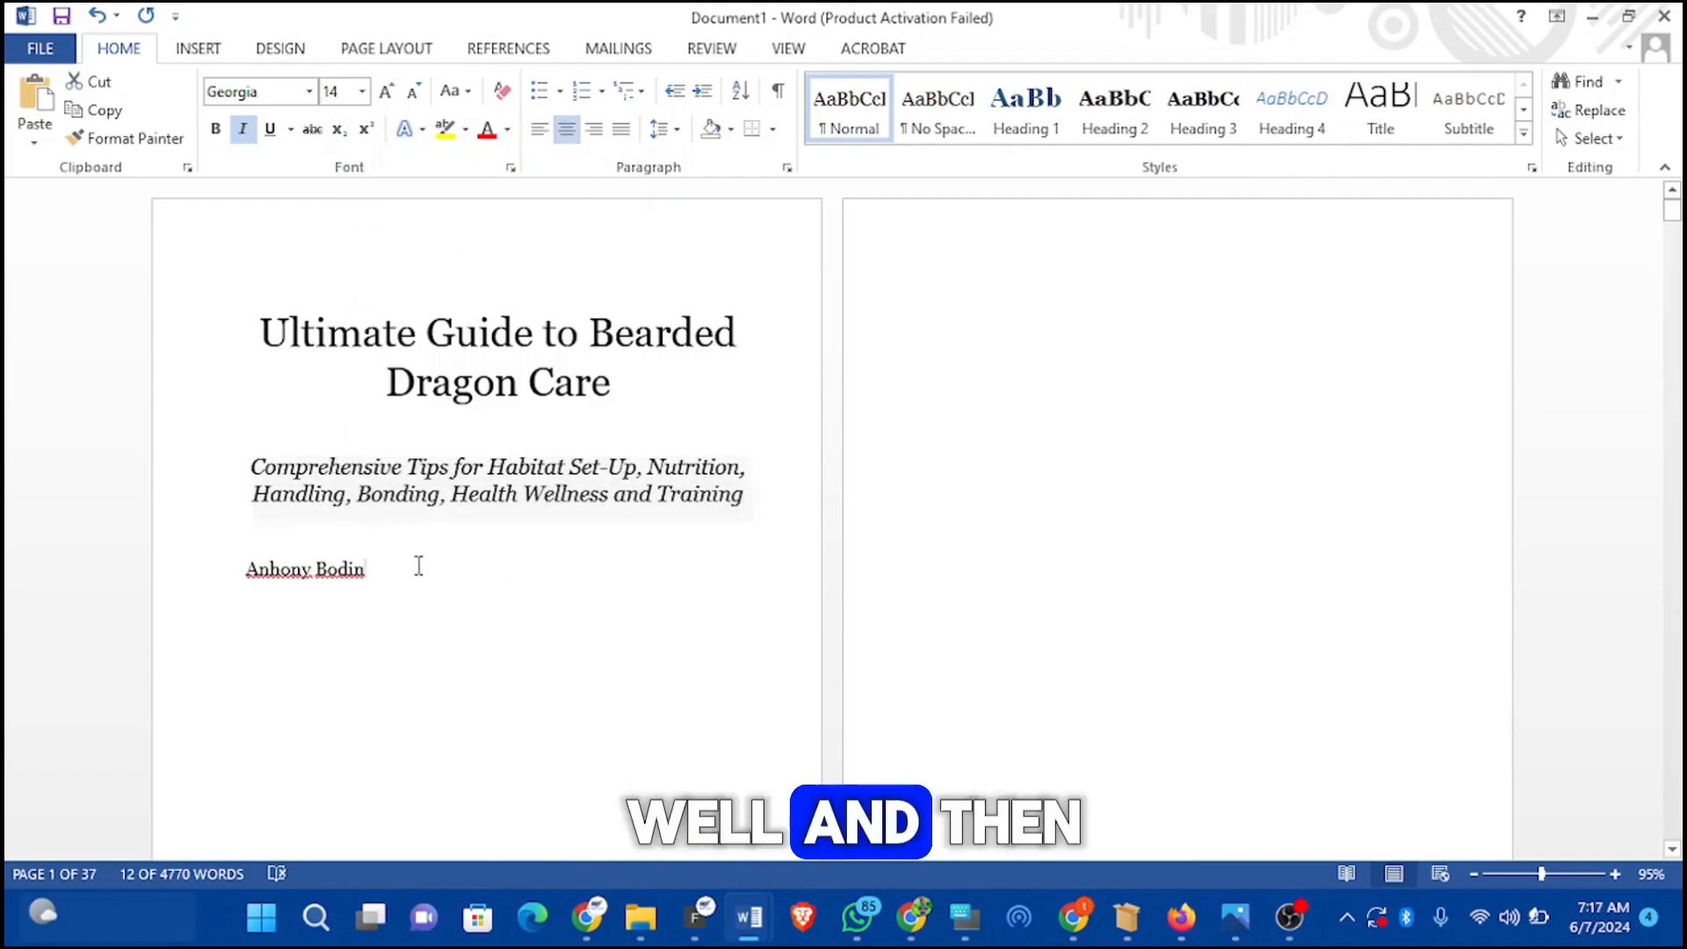
click(419, 565)
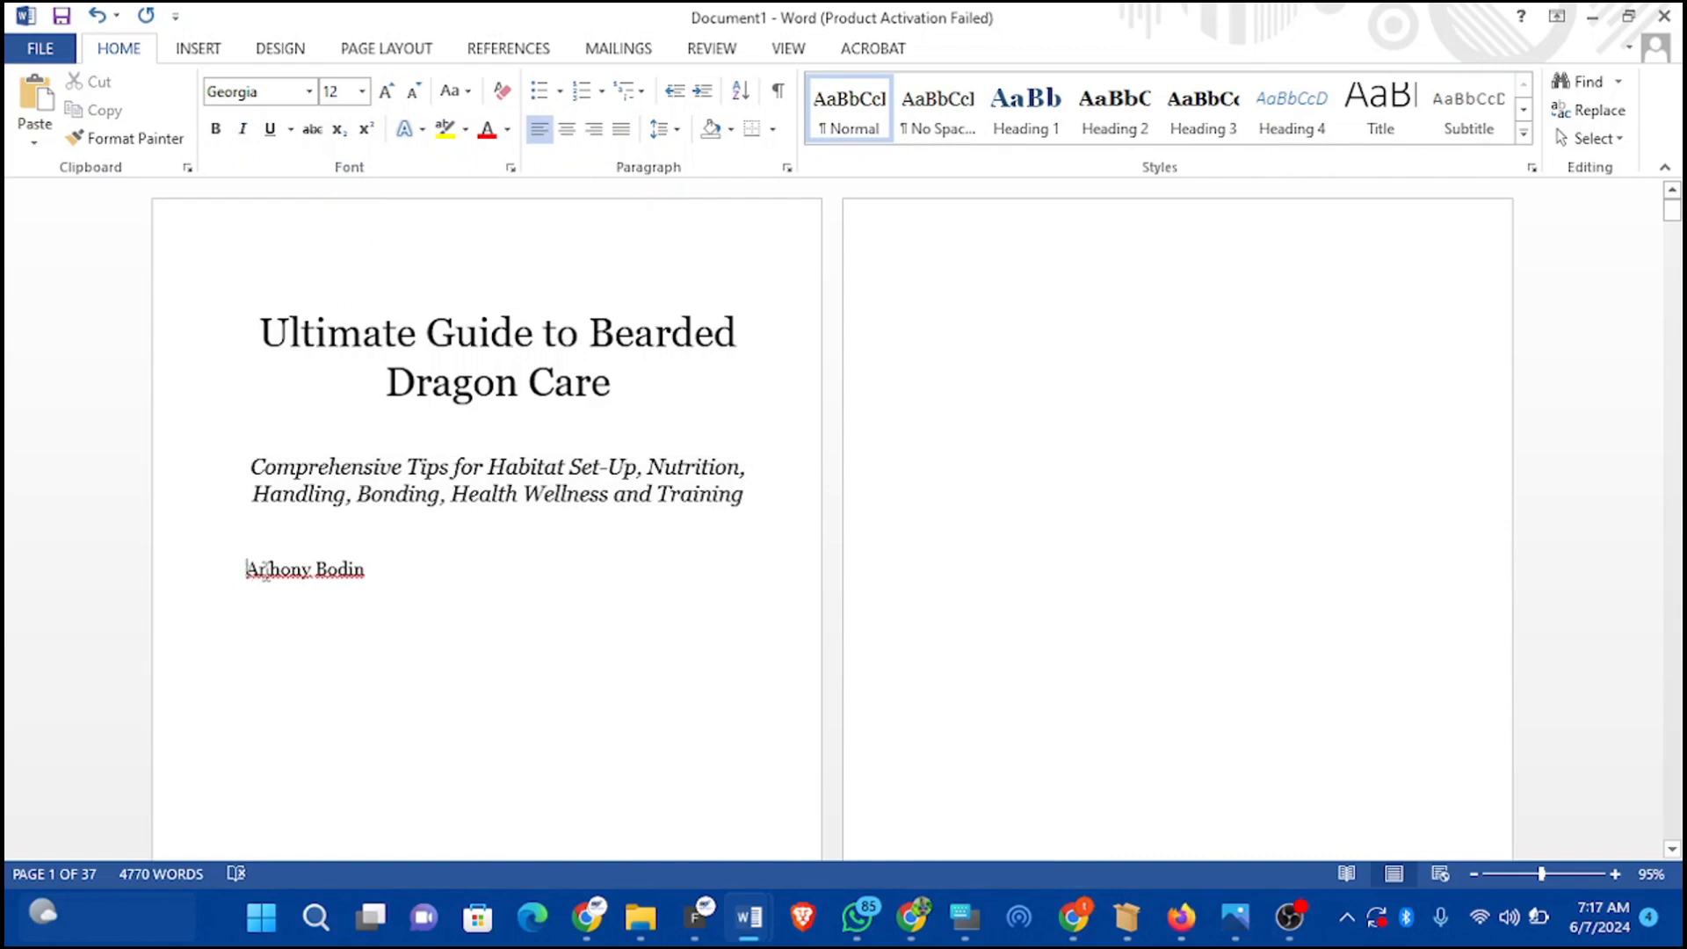
key(Return)
key(Return)
key(Return)
key(Return)
key(Return)
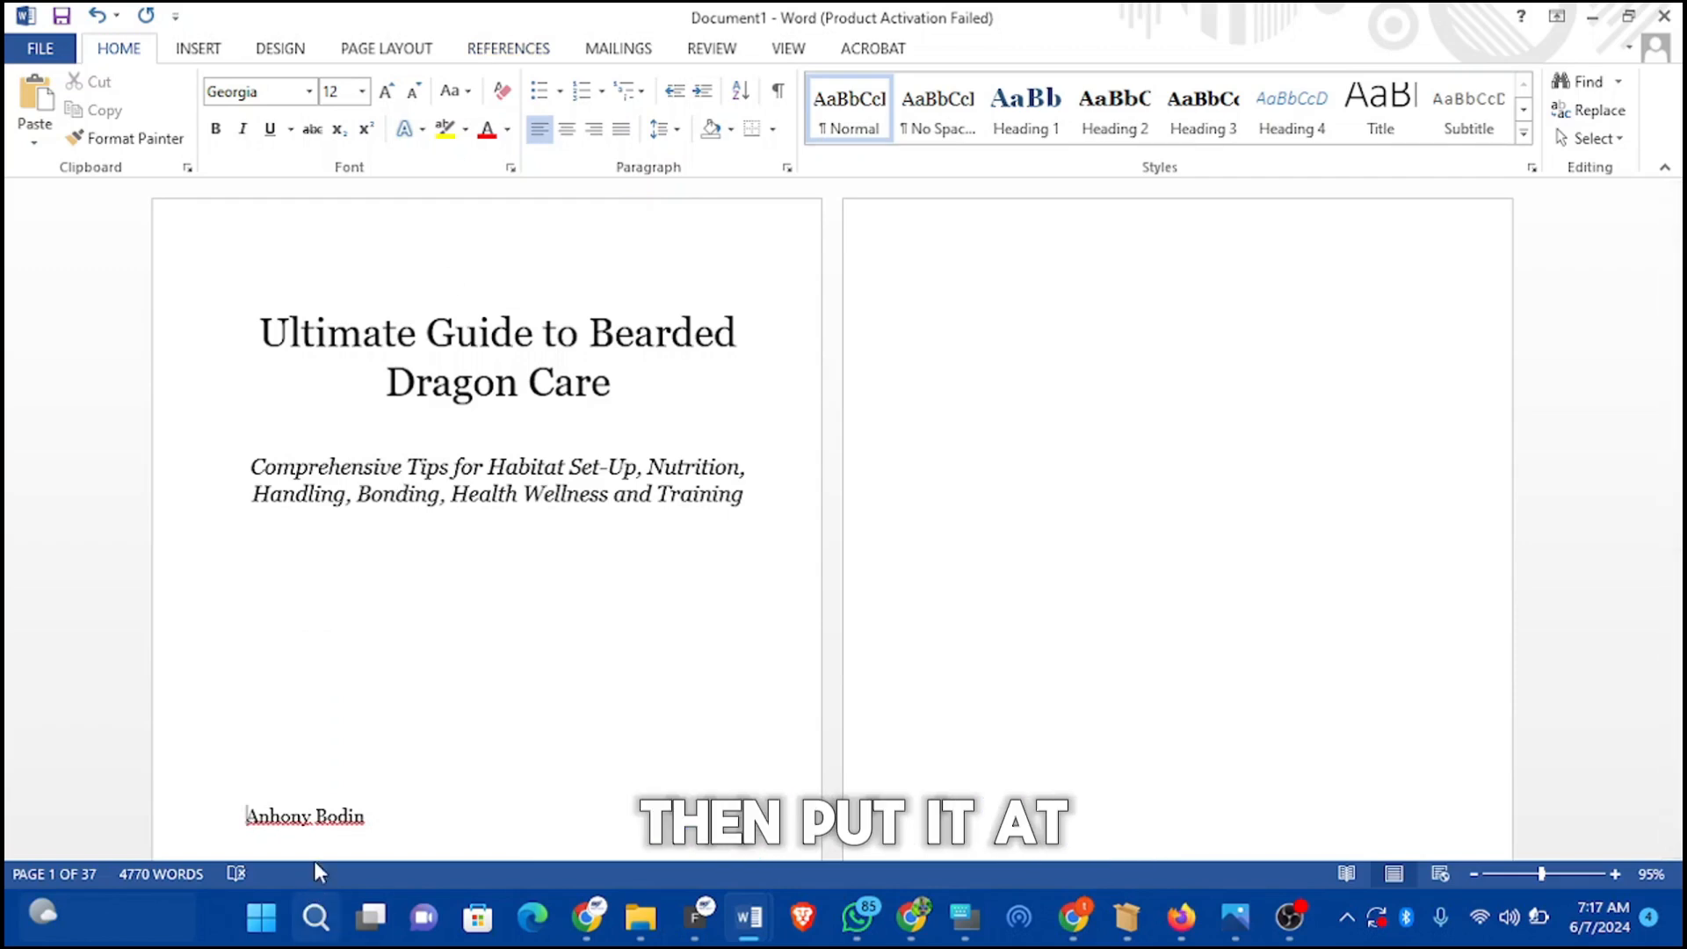
click(567, 132)
scroll(474, 366, down, 3)
scroll(463, 301, up, 3)
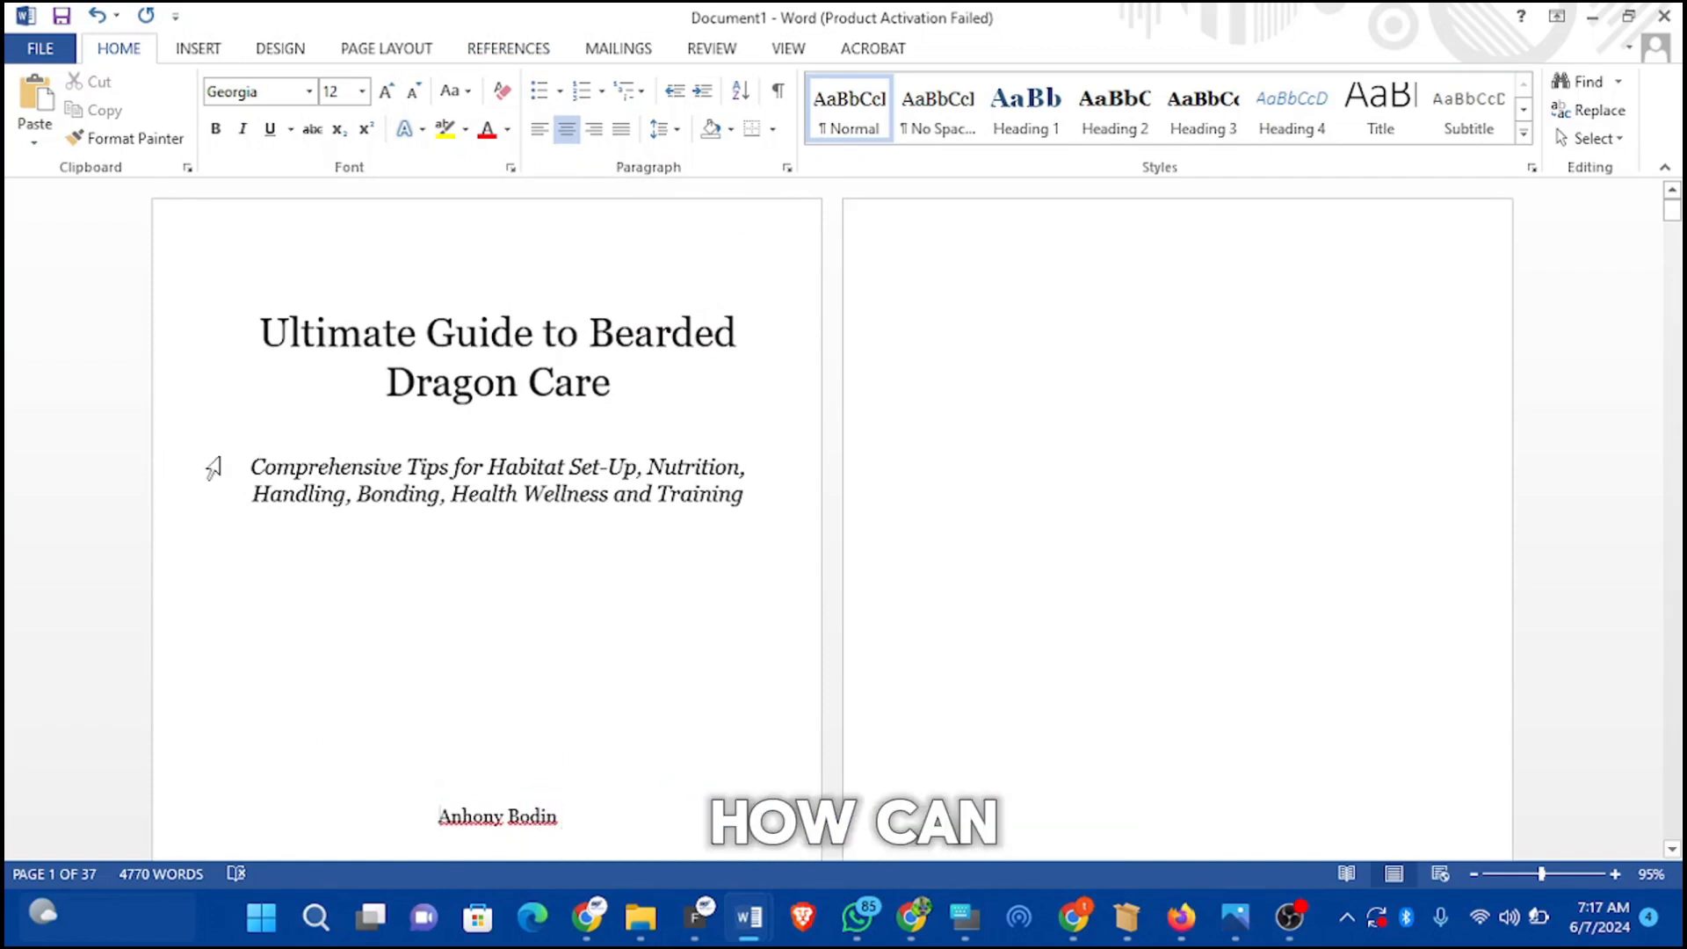
Step: Format the subtitle as 16 pt Times New Roman without italics
drag(234, 452, 745, 506)
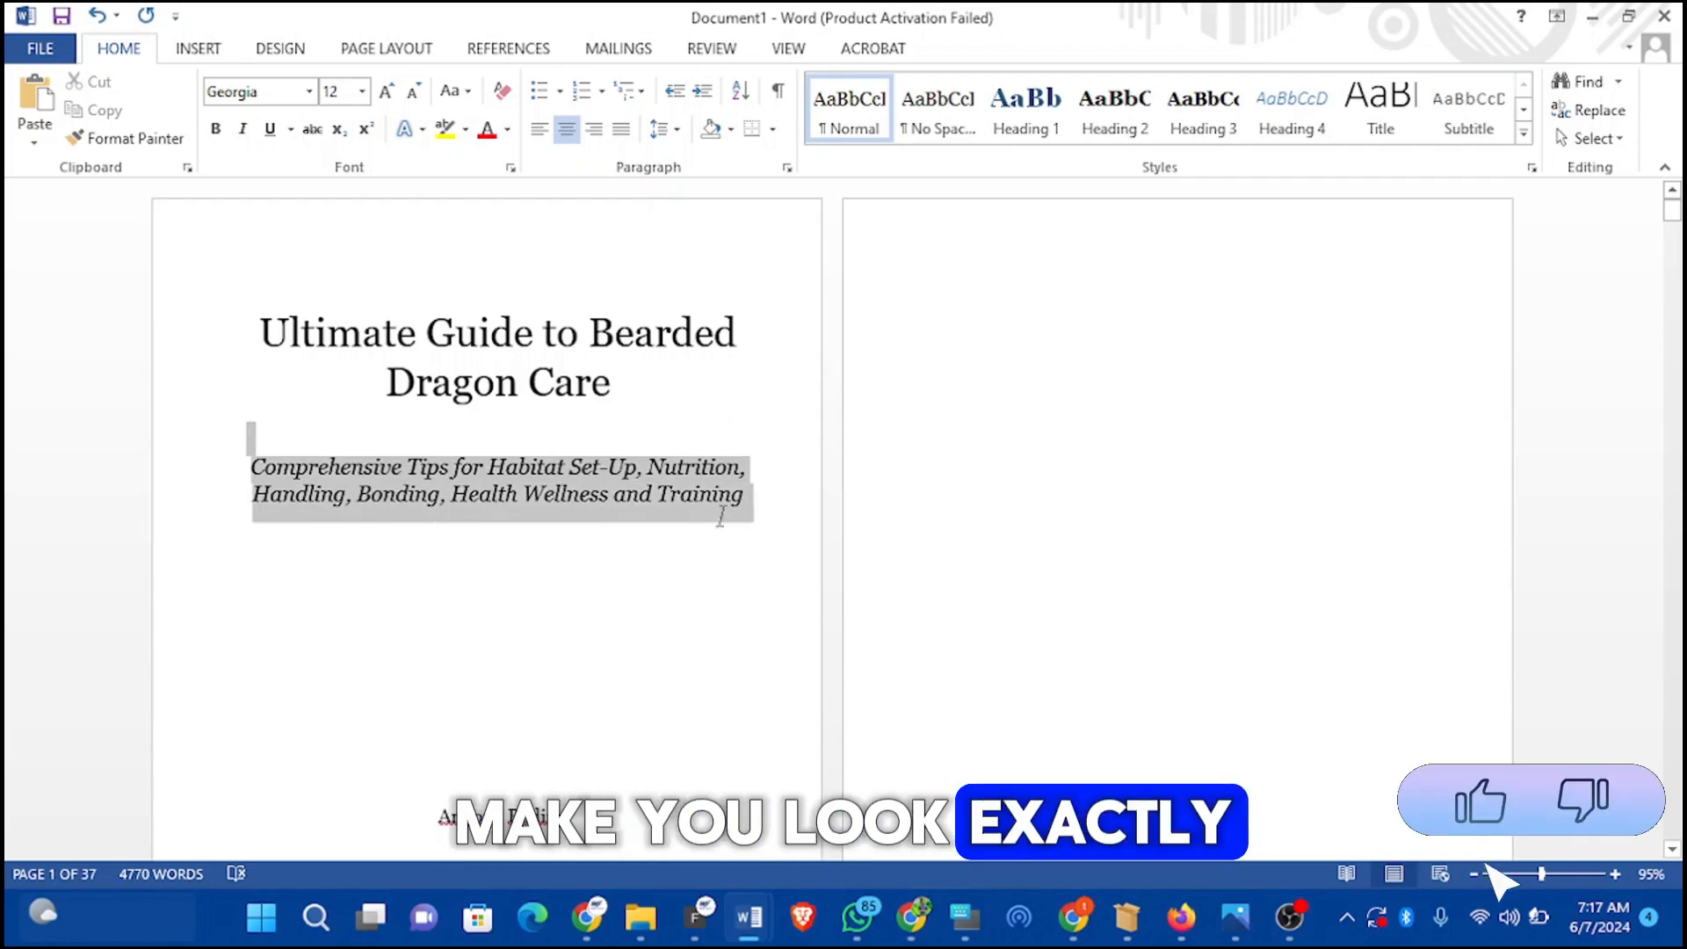
click(310, 91)
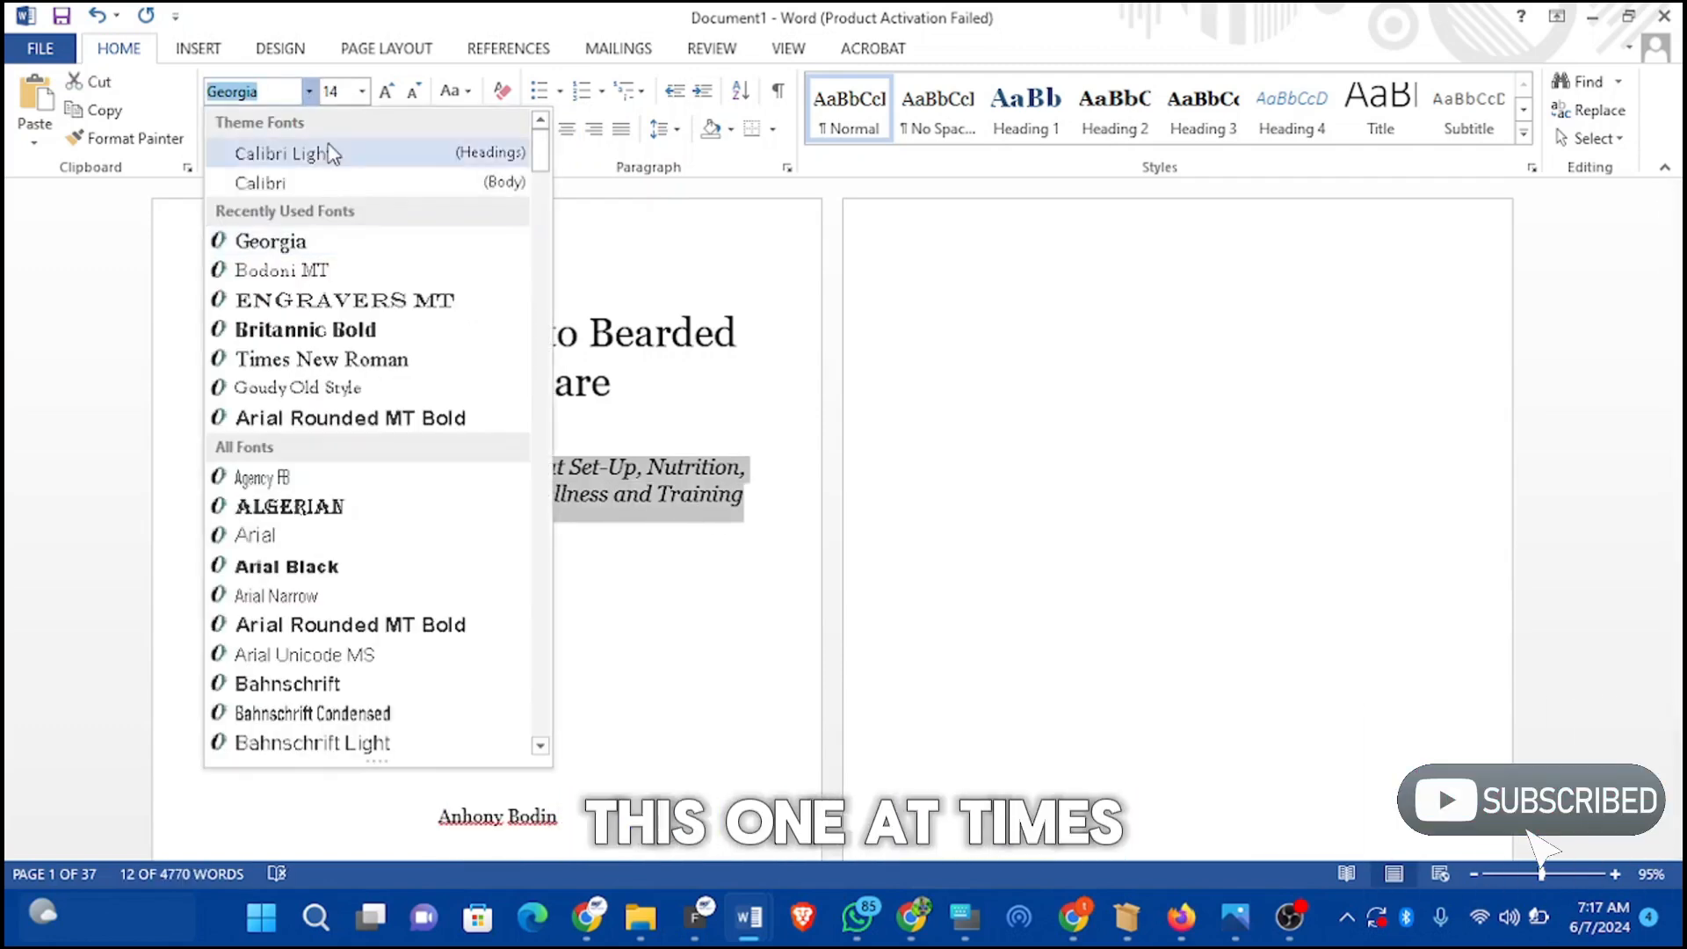
click(364, 361)
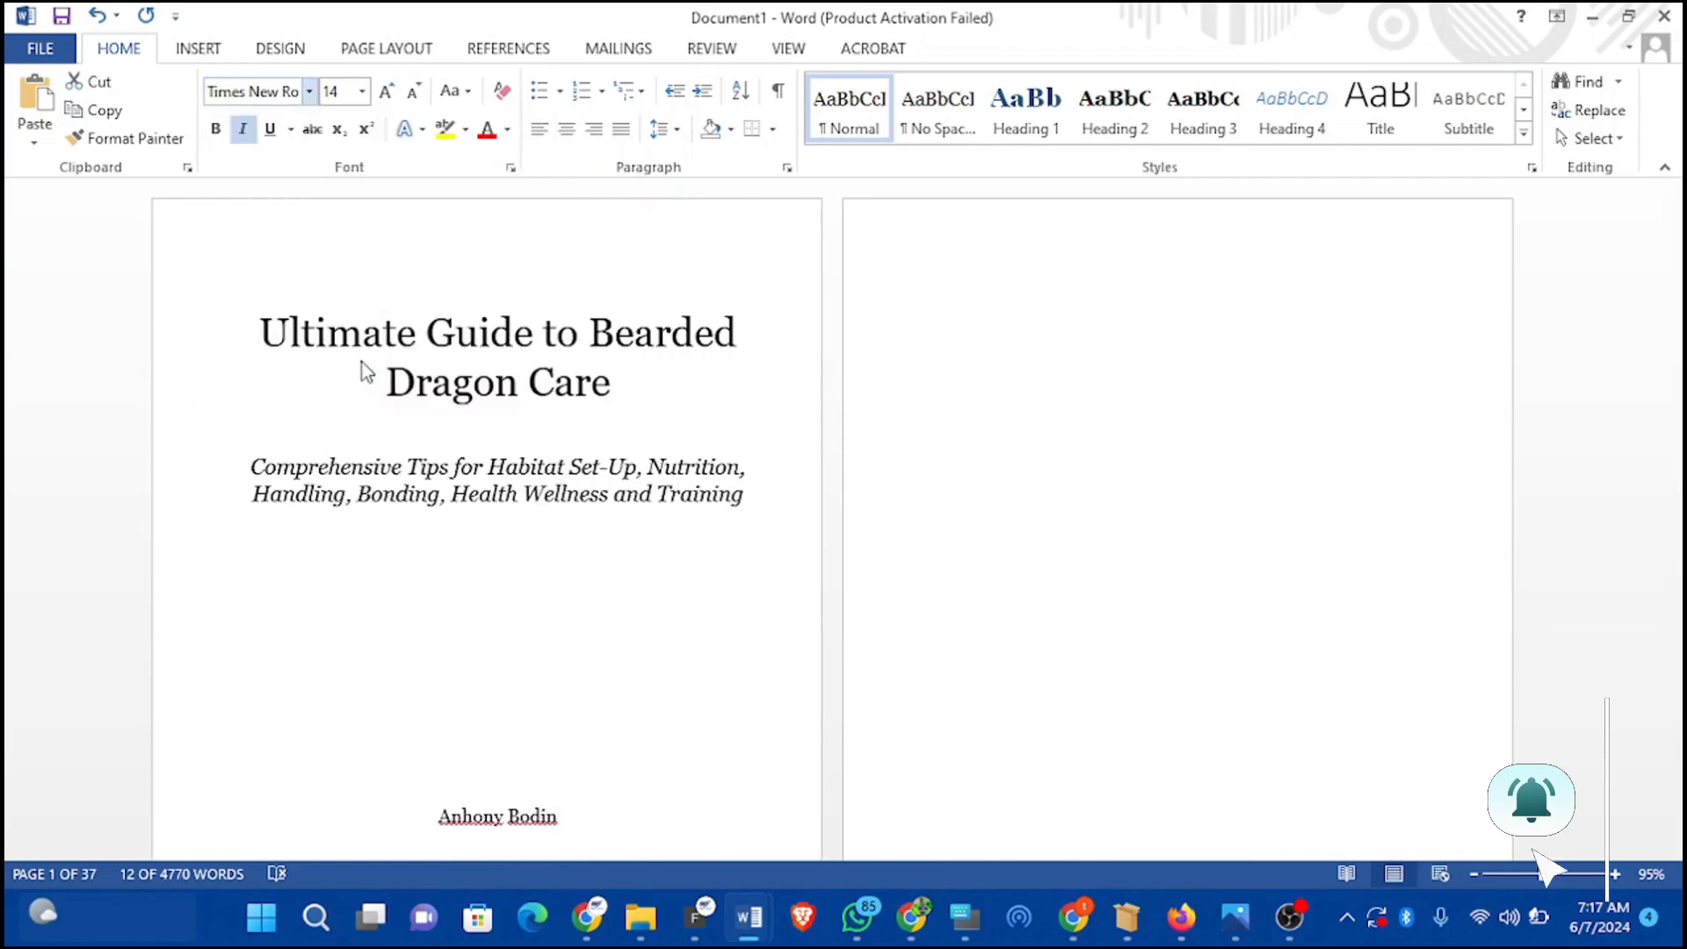
click(244, 130)
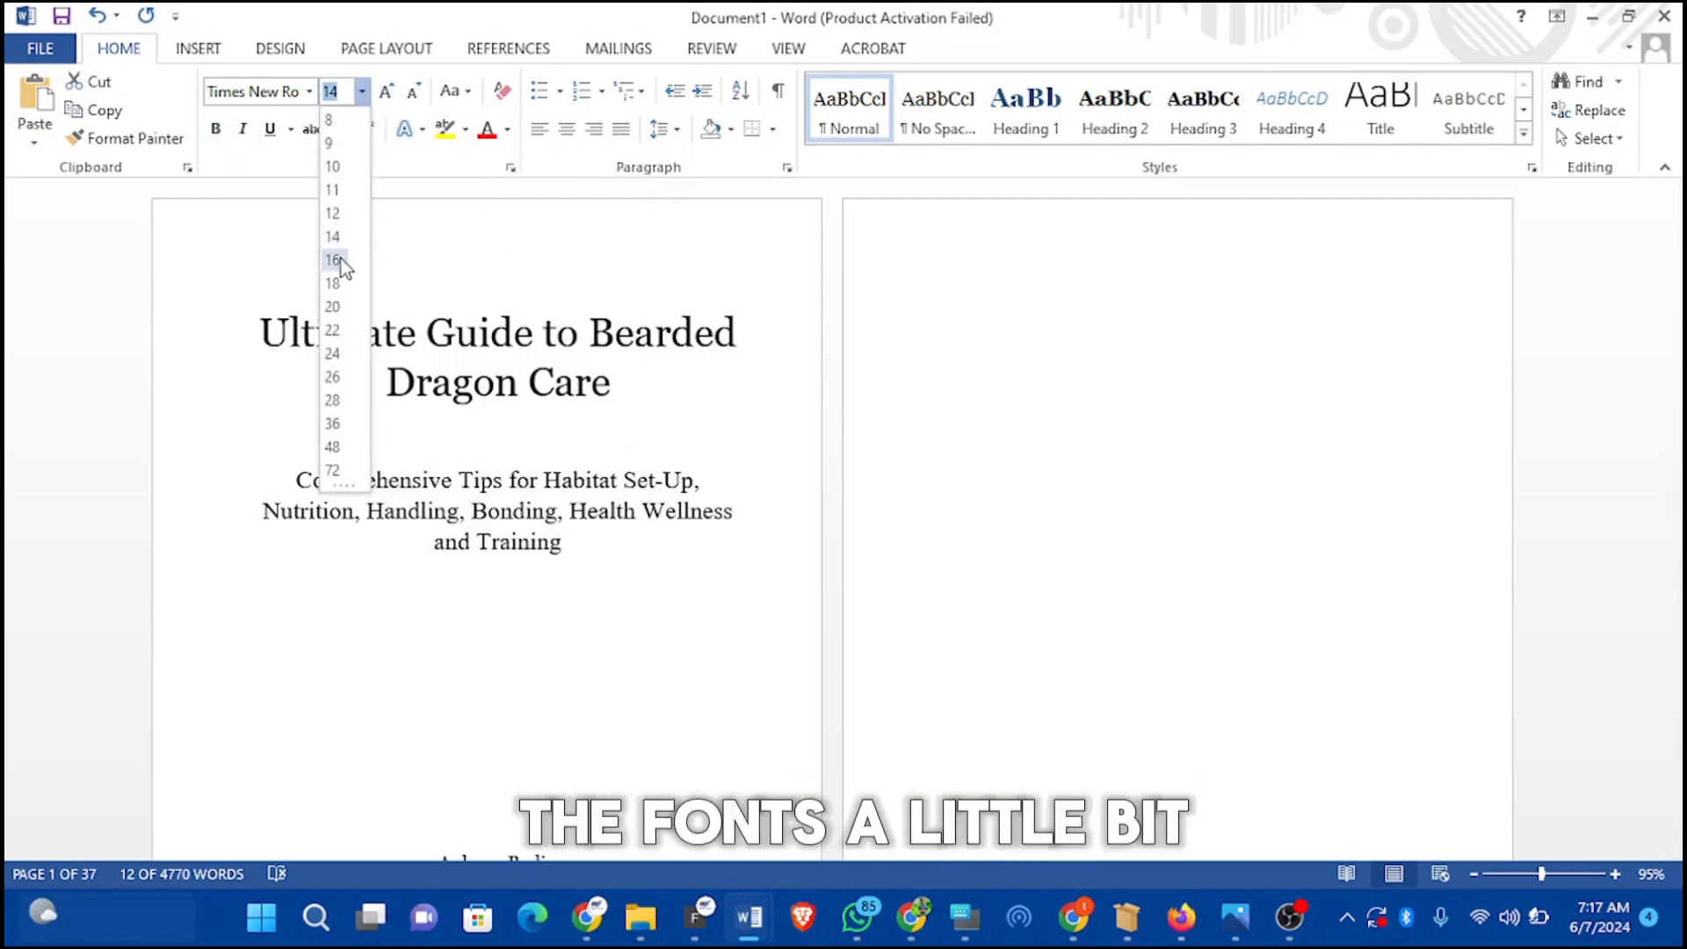
click(334, 260)
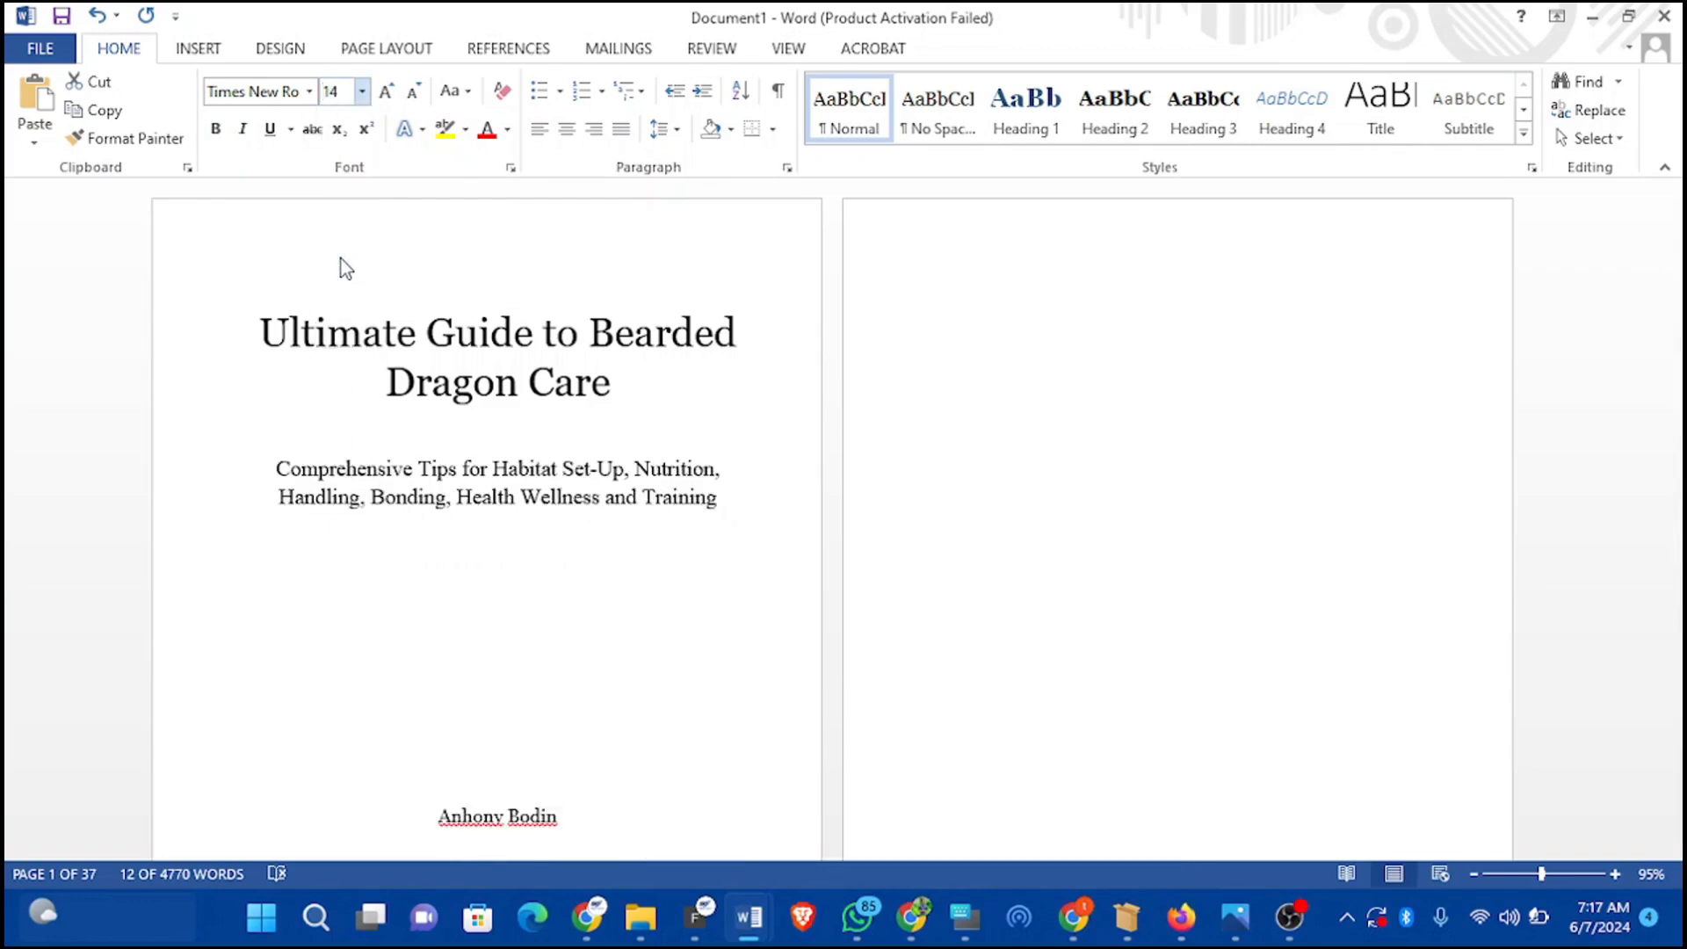
Step: Add three more blank lines between the title and the subtitle
click(569, 572)
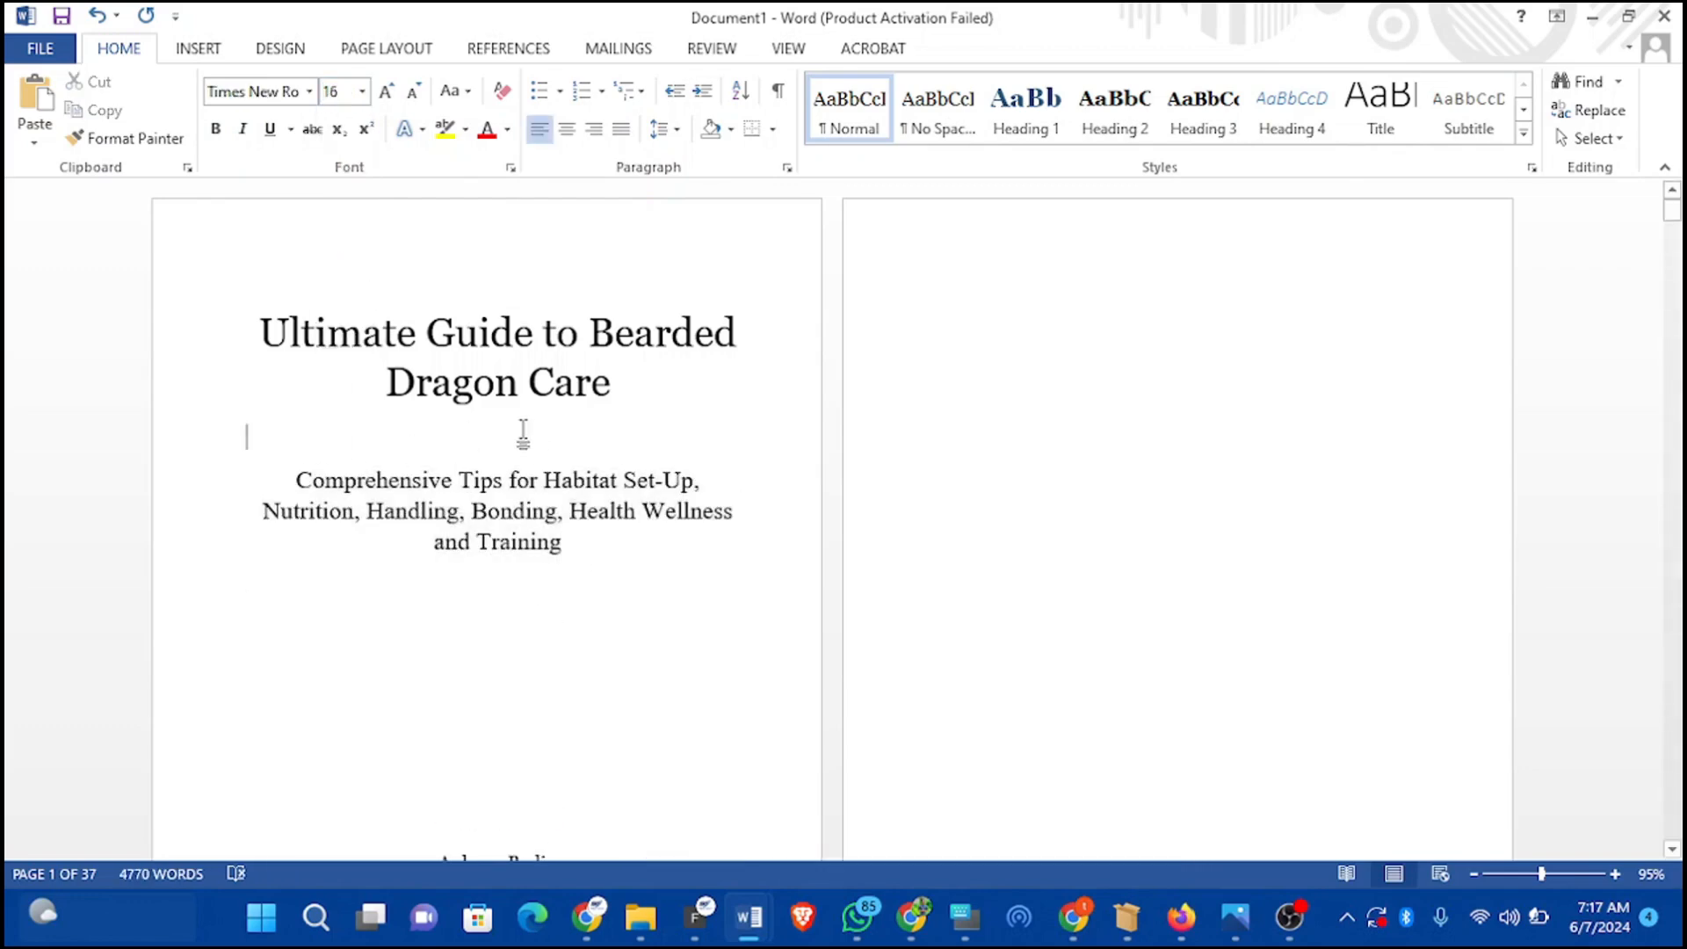
mouse_move(46, 900)
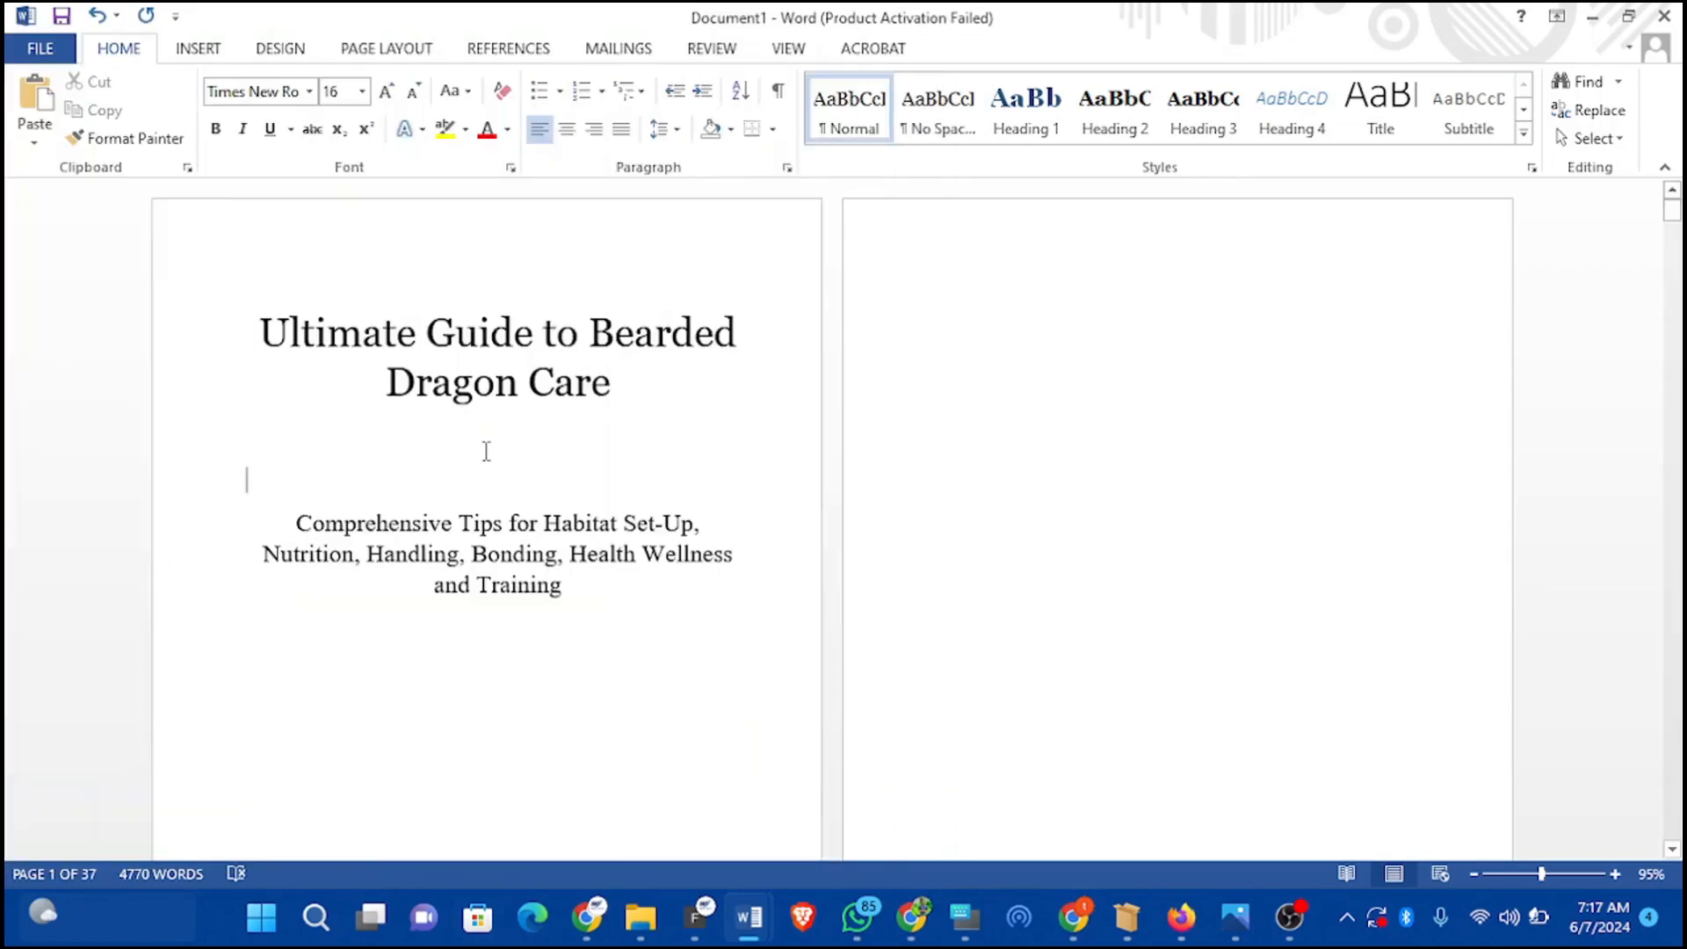
key(Return)
key(Return)
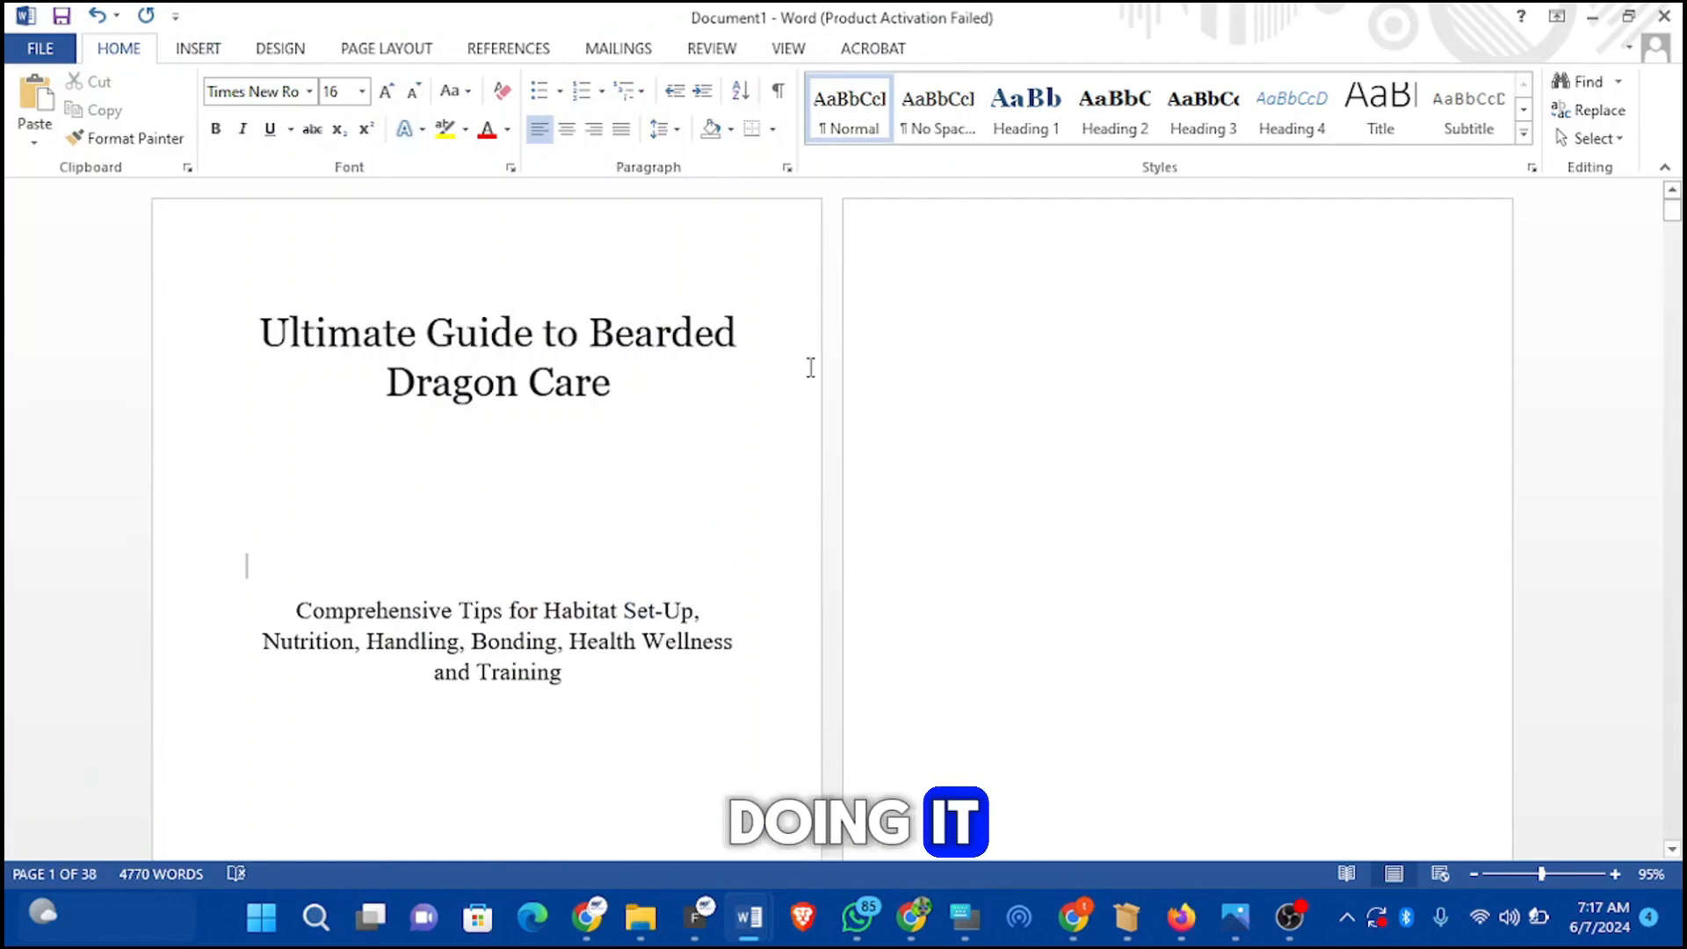
scroll(810, 368, down, 5)
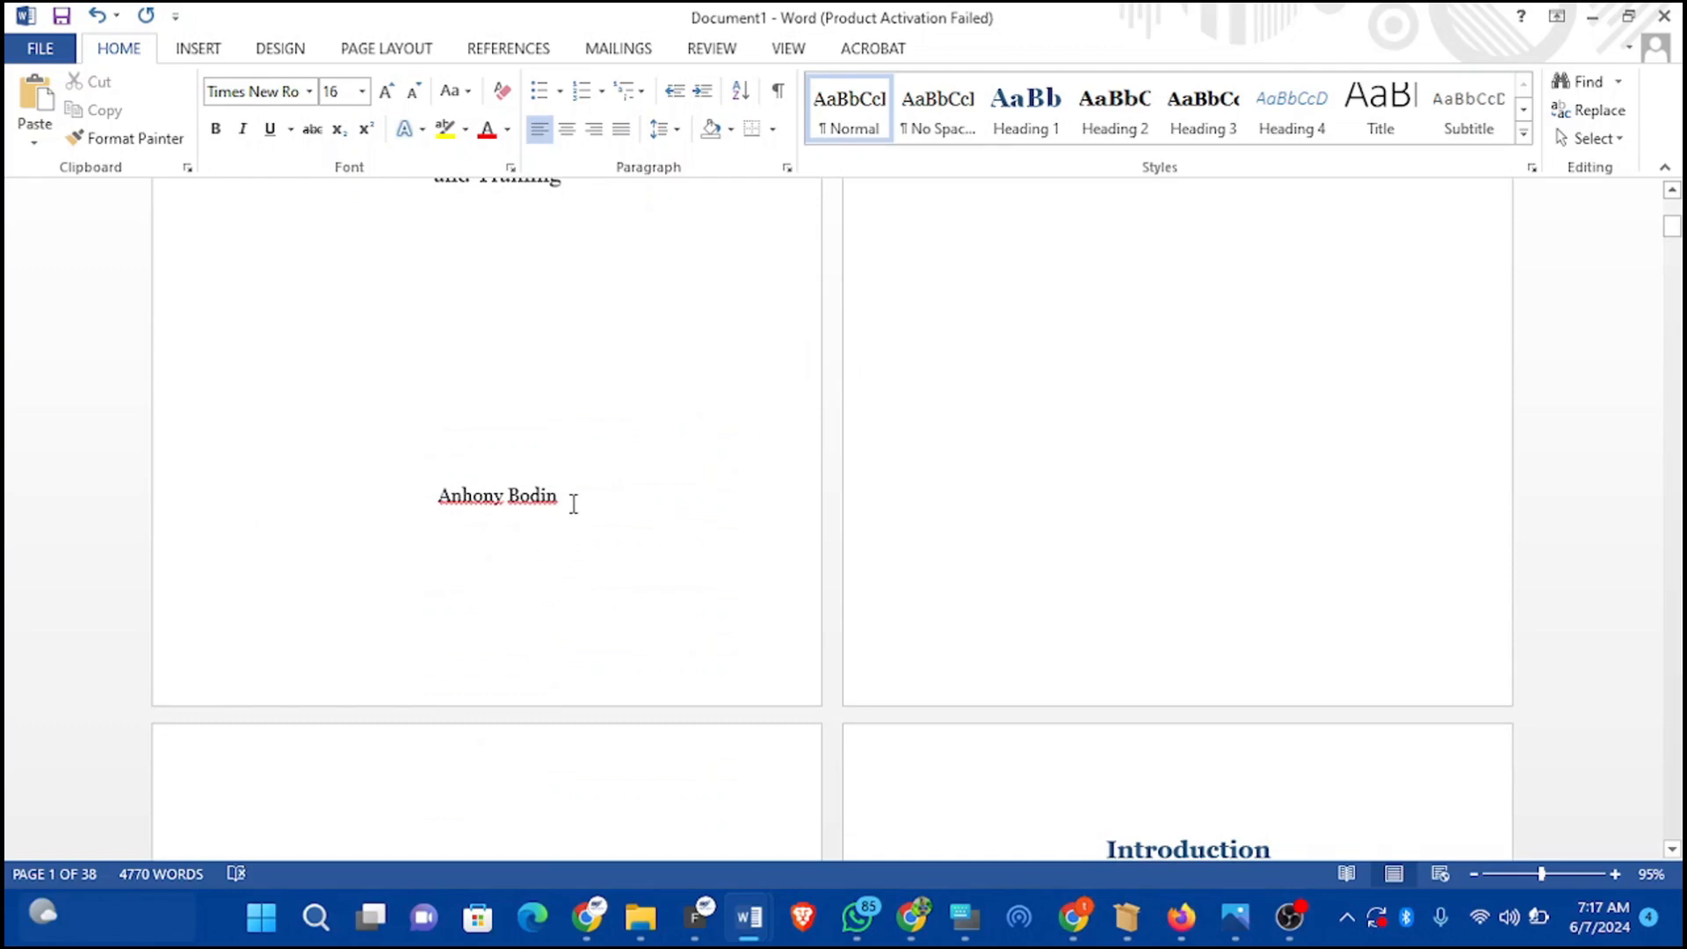
Step: Format the author's name on the title page as centred Georgia text at size 16
drag(573, 503, 373, 489)
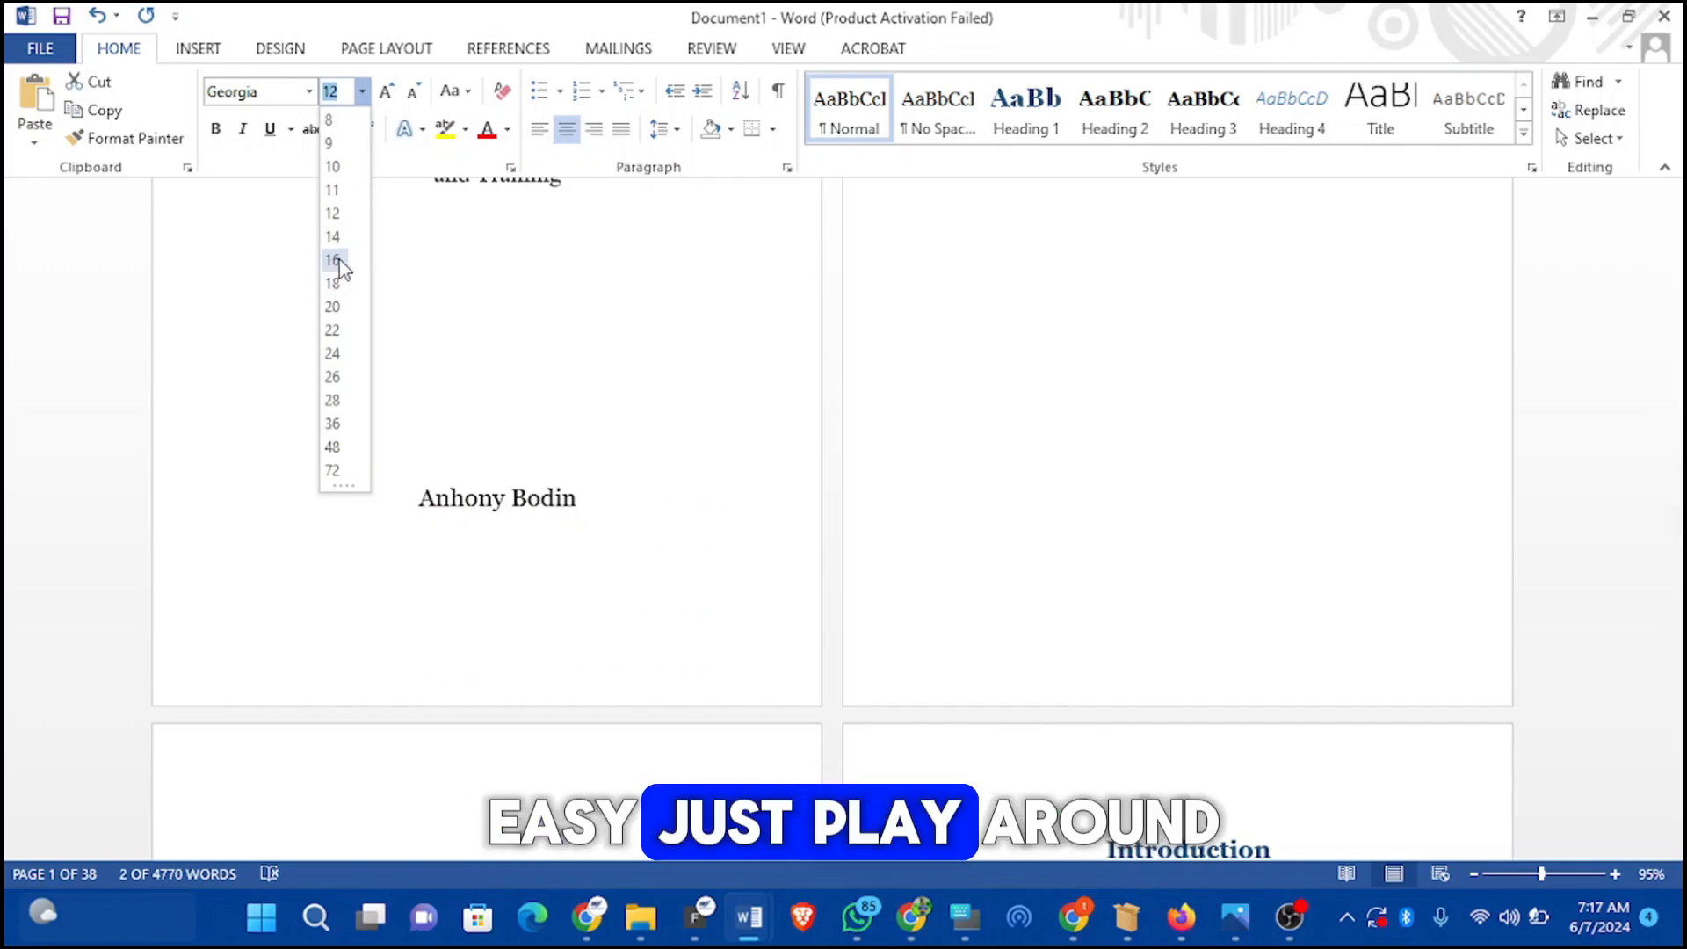
click(334, 260)
scroll(556, 373, up, 6)
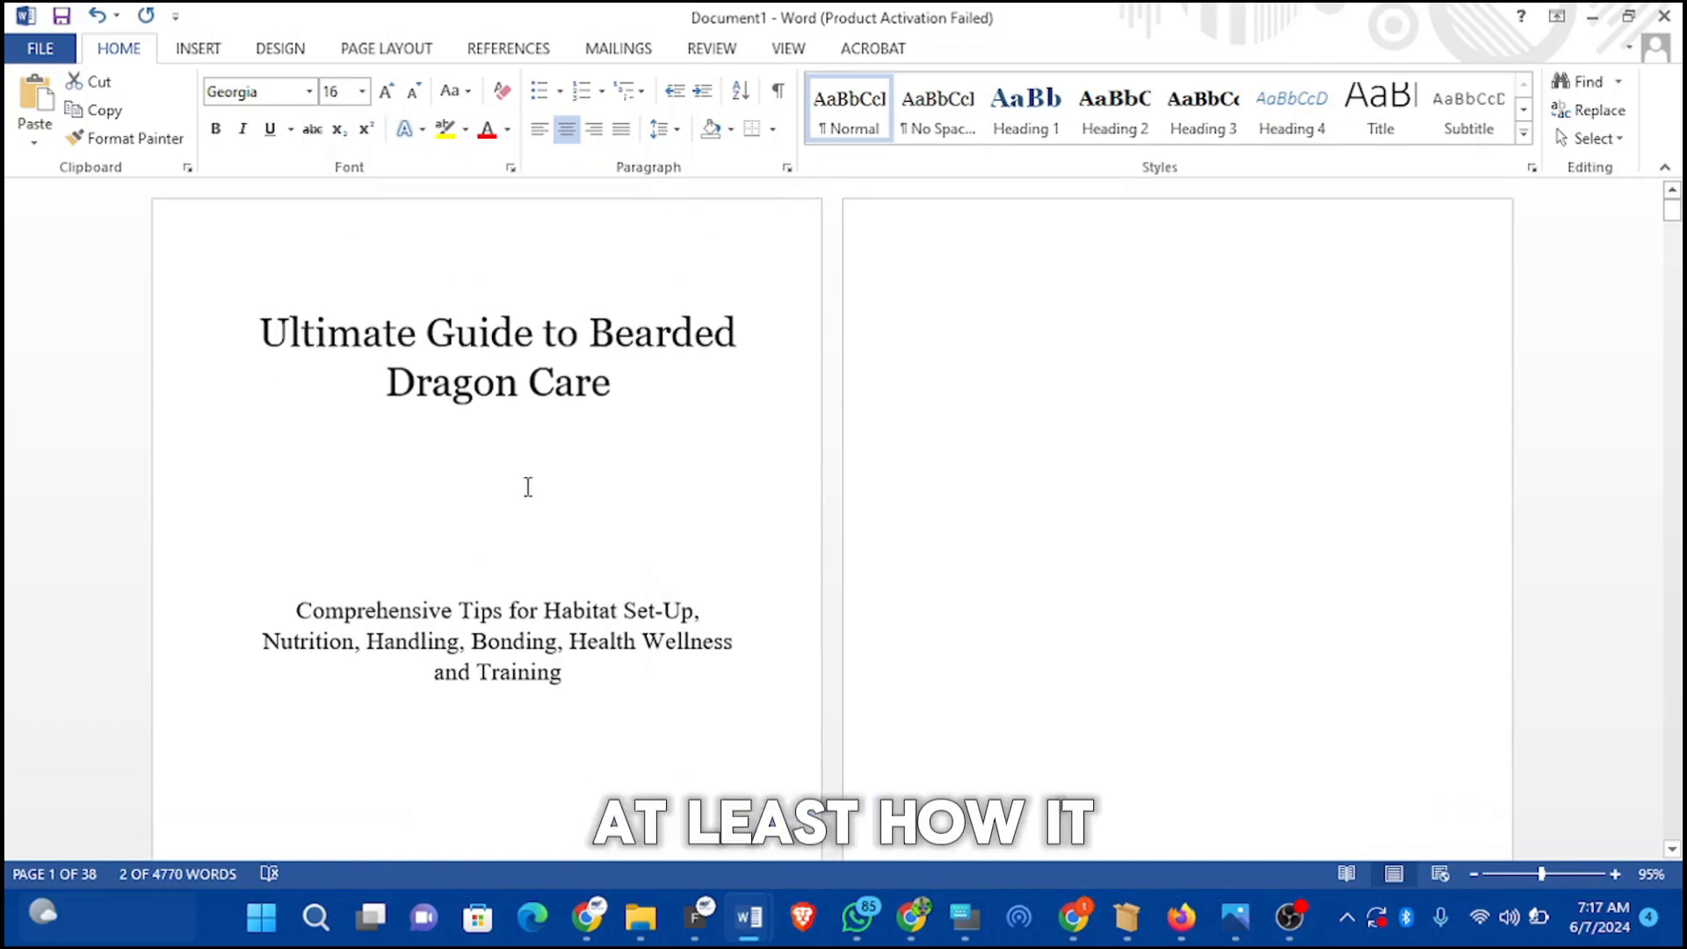
click(560, 721)
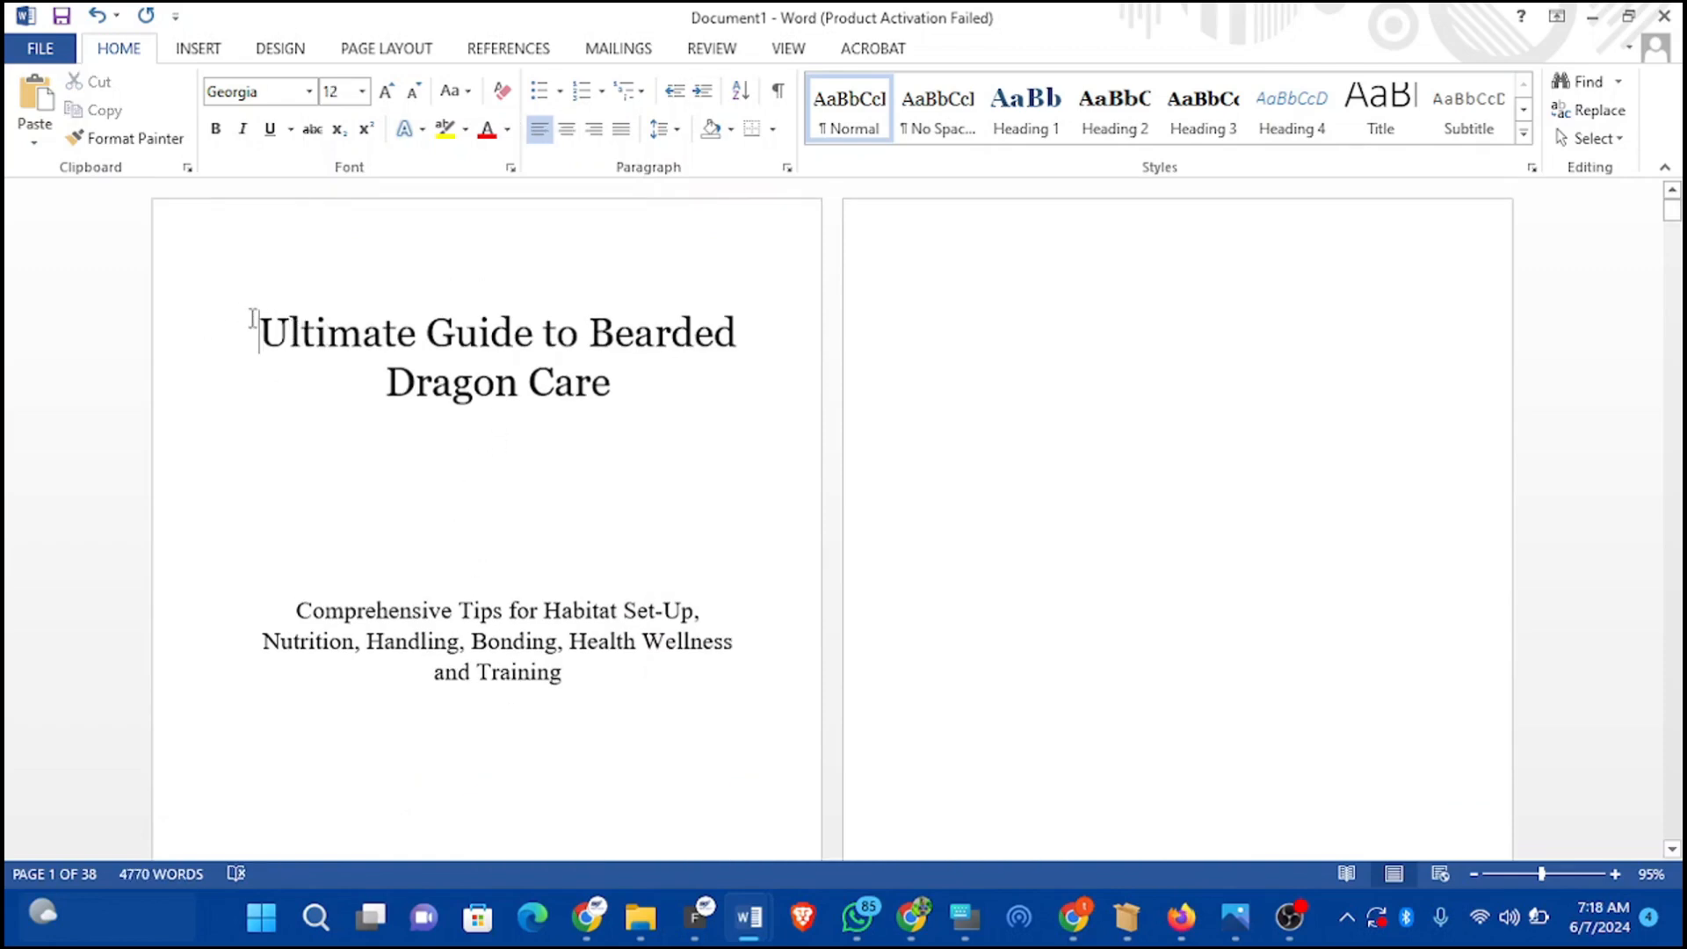
Step: Set the title "Ultimate Guide to Bearded Dragon Care" on the first page to font size 24
drag(253, 318, 604, 380)
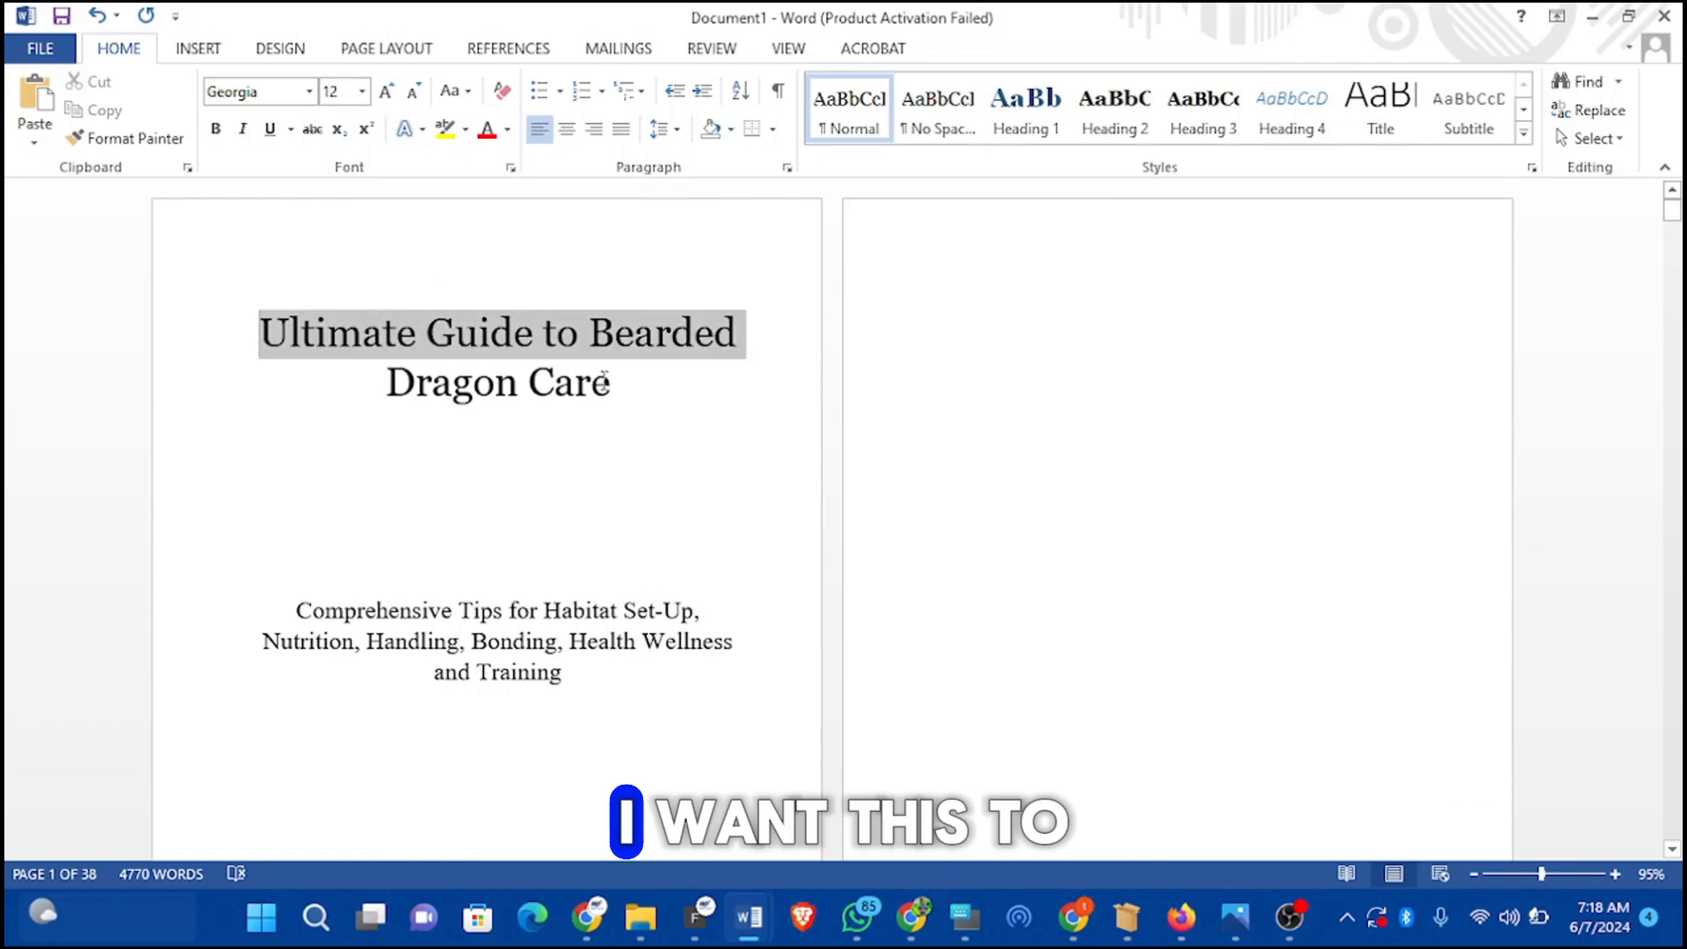
click(361, 92)
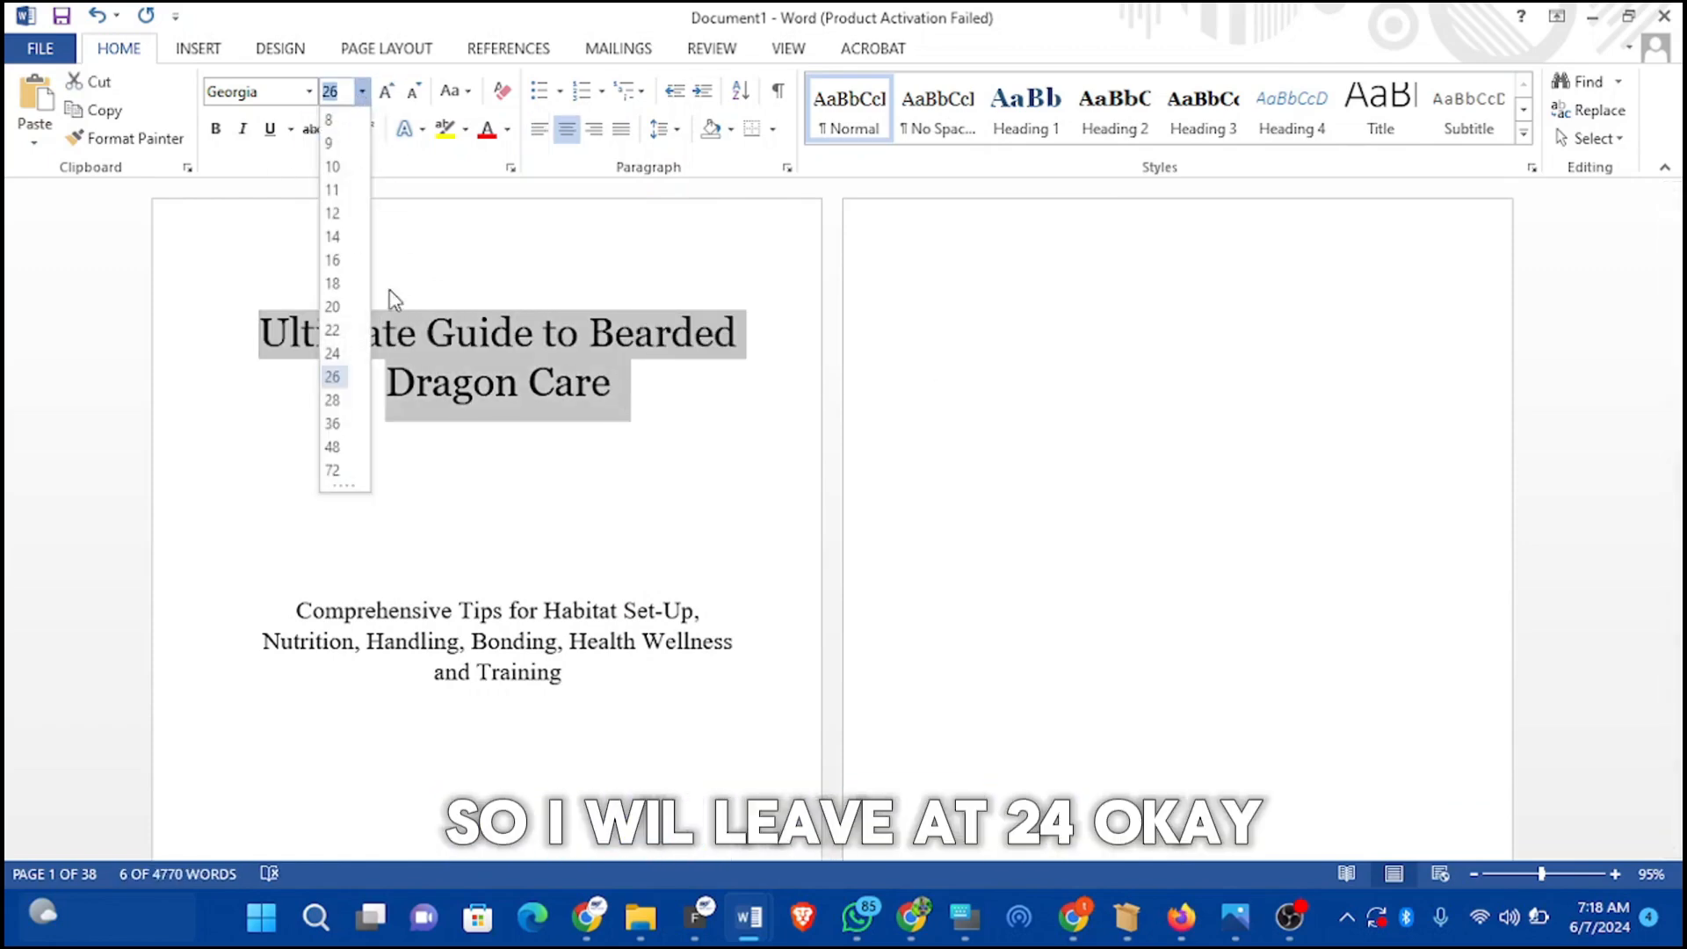
click(334, 353)
click(522, 501)
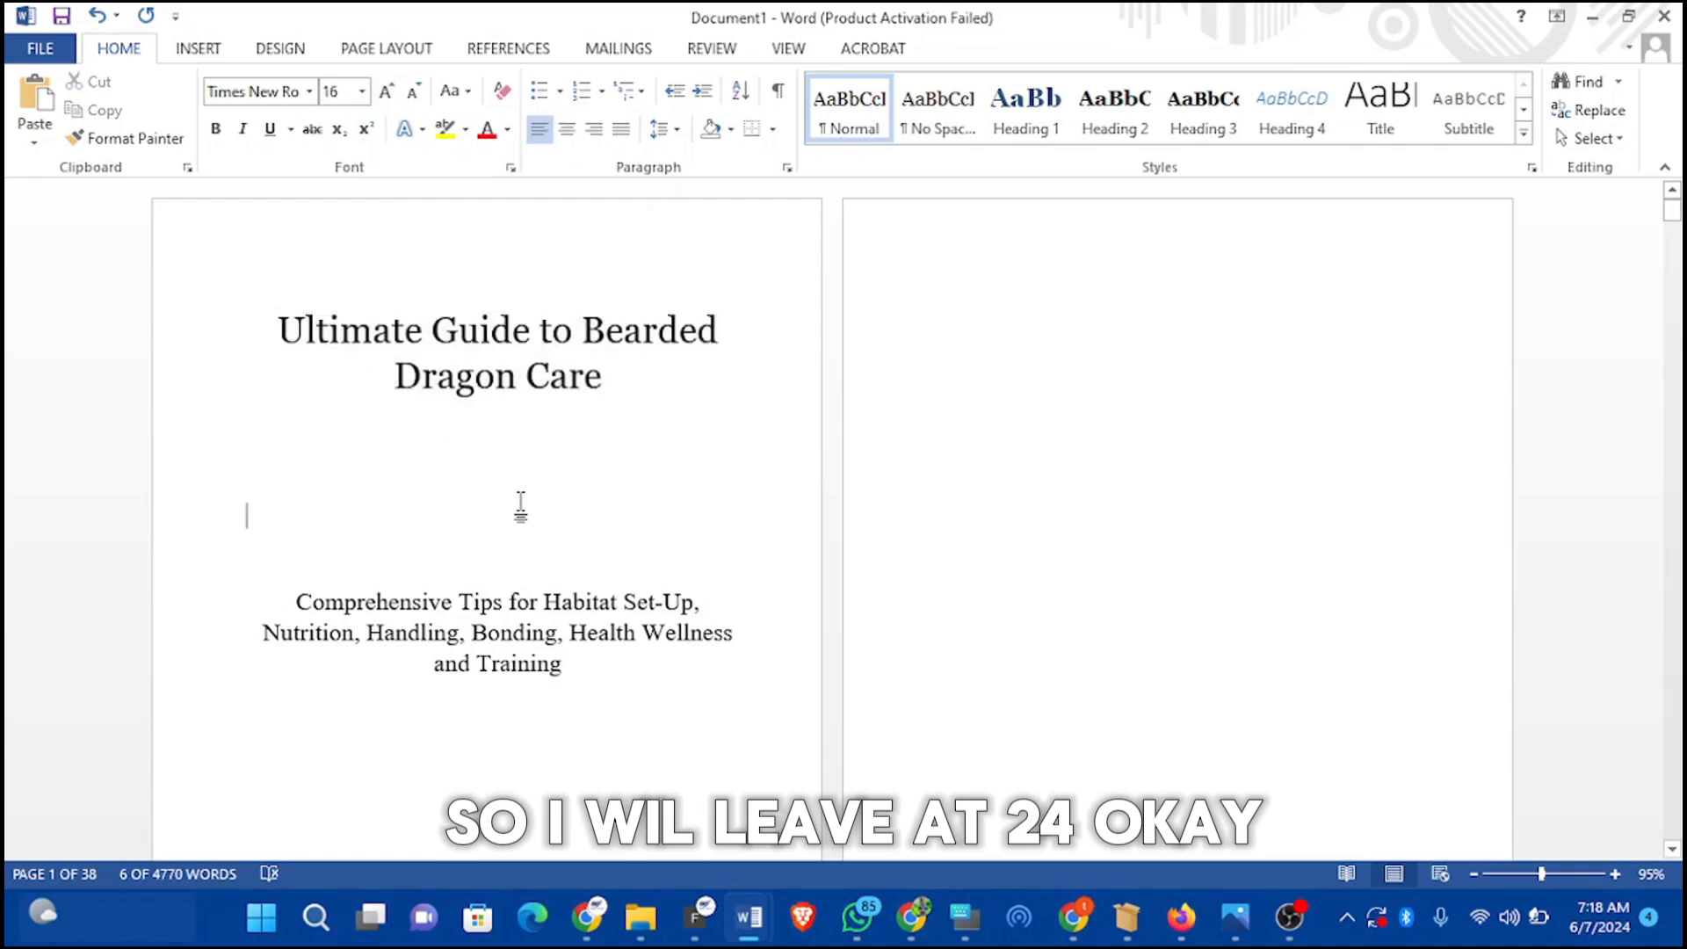
scroll(530, 494, down, 10)
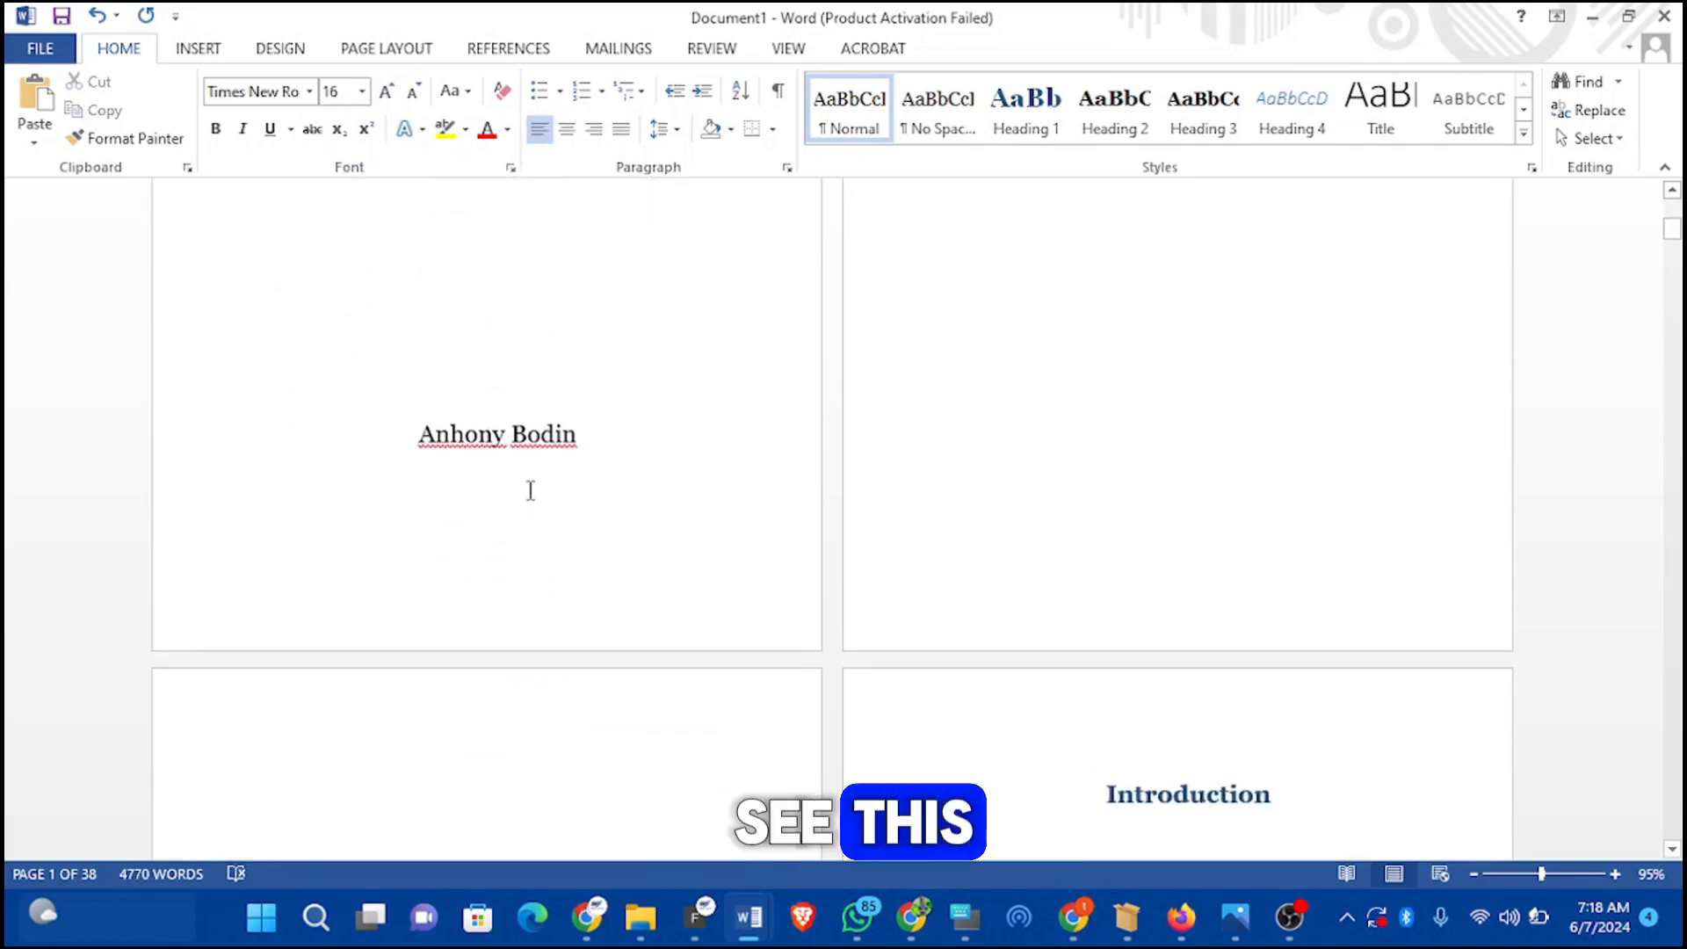
scroll(530, 488, up, 10)
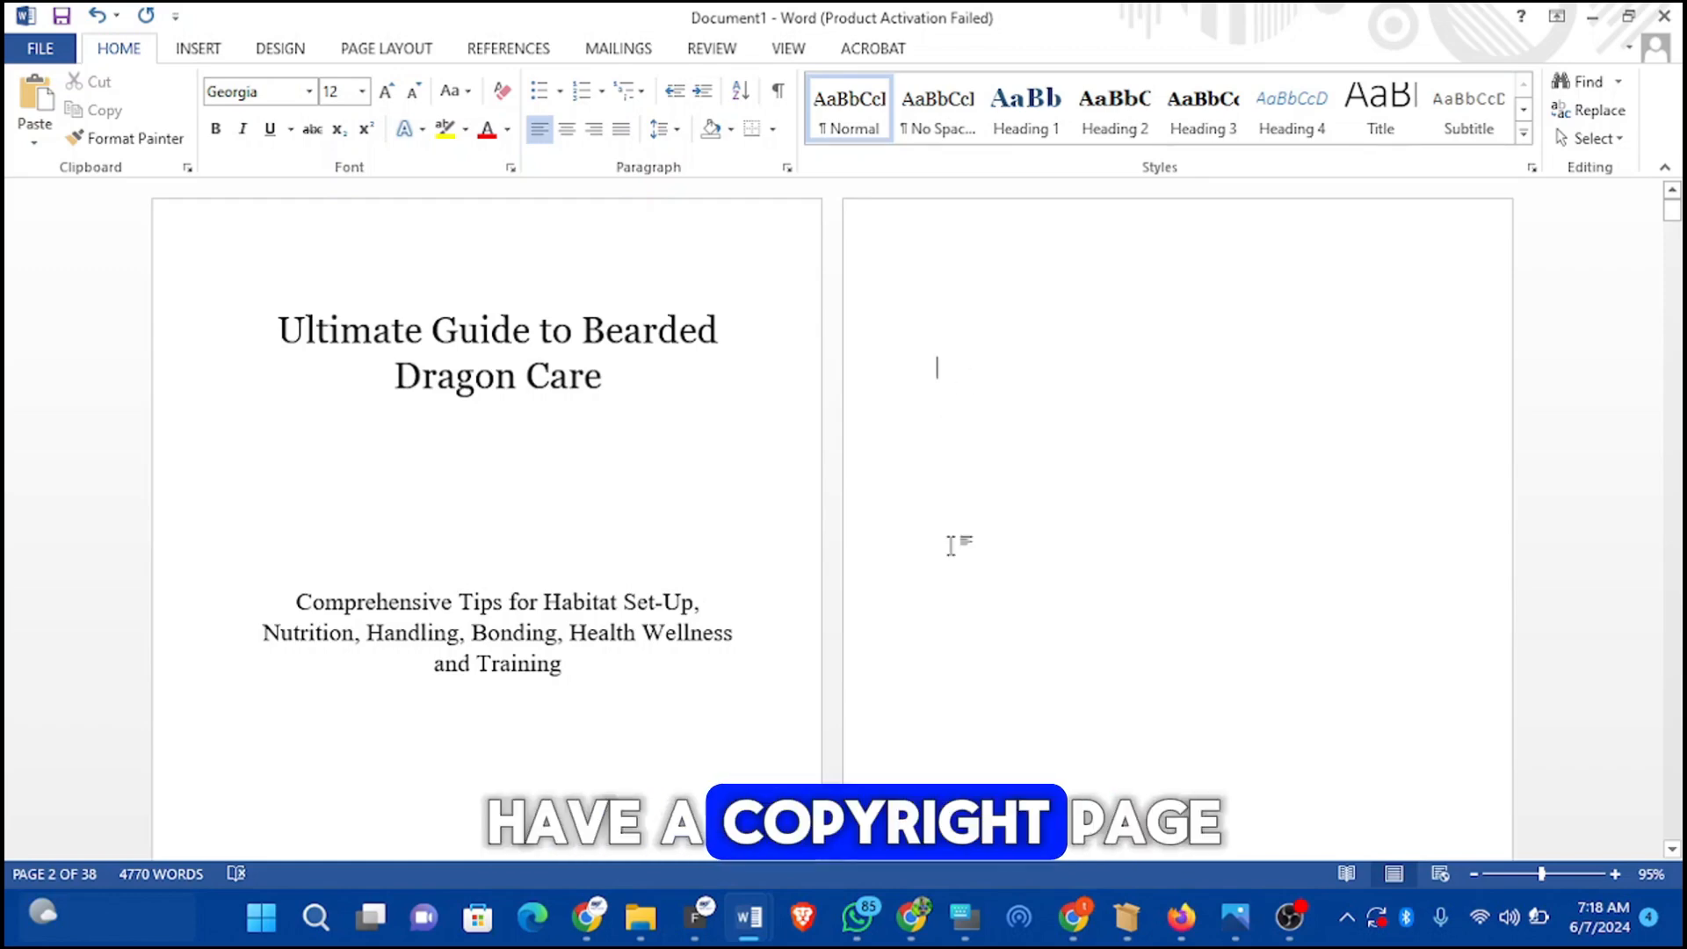
Step: Switch to the finished "Ultimate Guide to Bearded Dragon Care" document and copy its two-line copyright notice from page 2
mouse_move(763, 925)
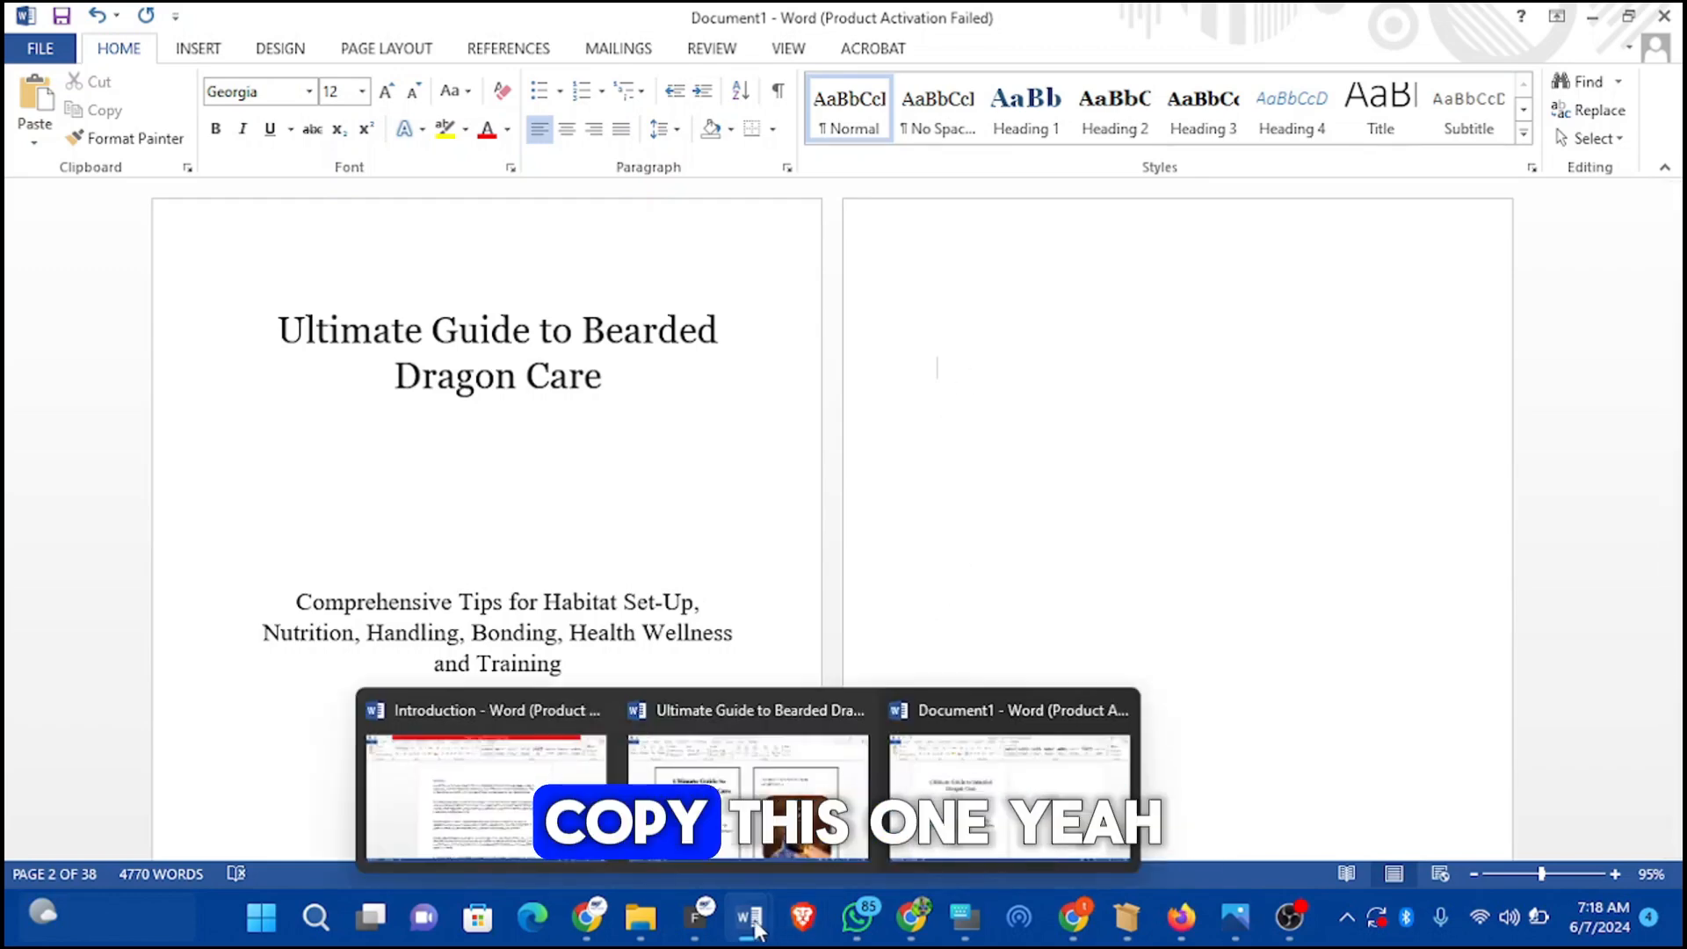
click(735, 774)
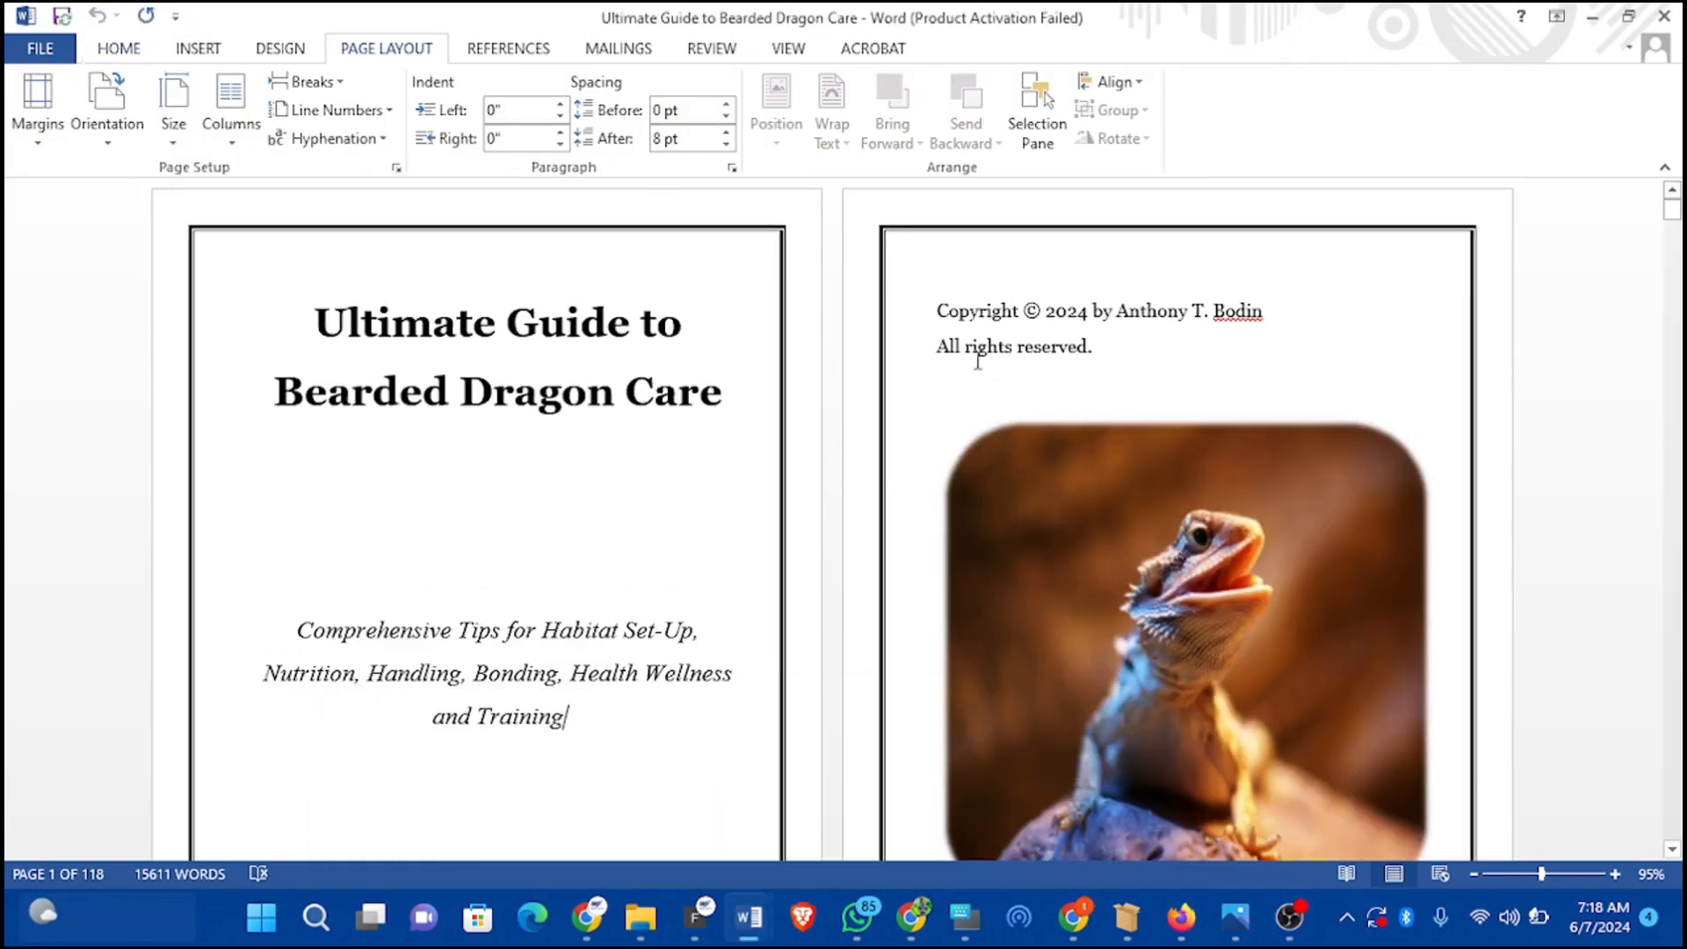
drag(1029, 339, 1087, 357)
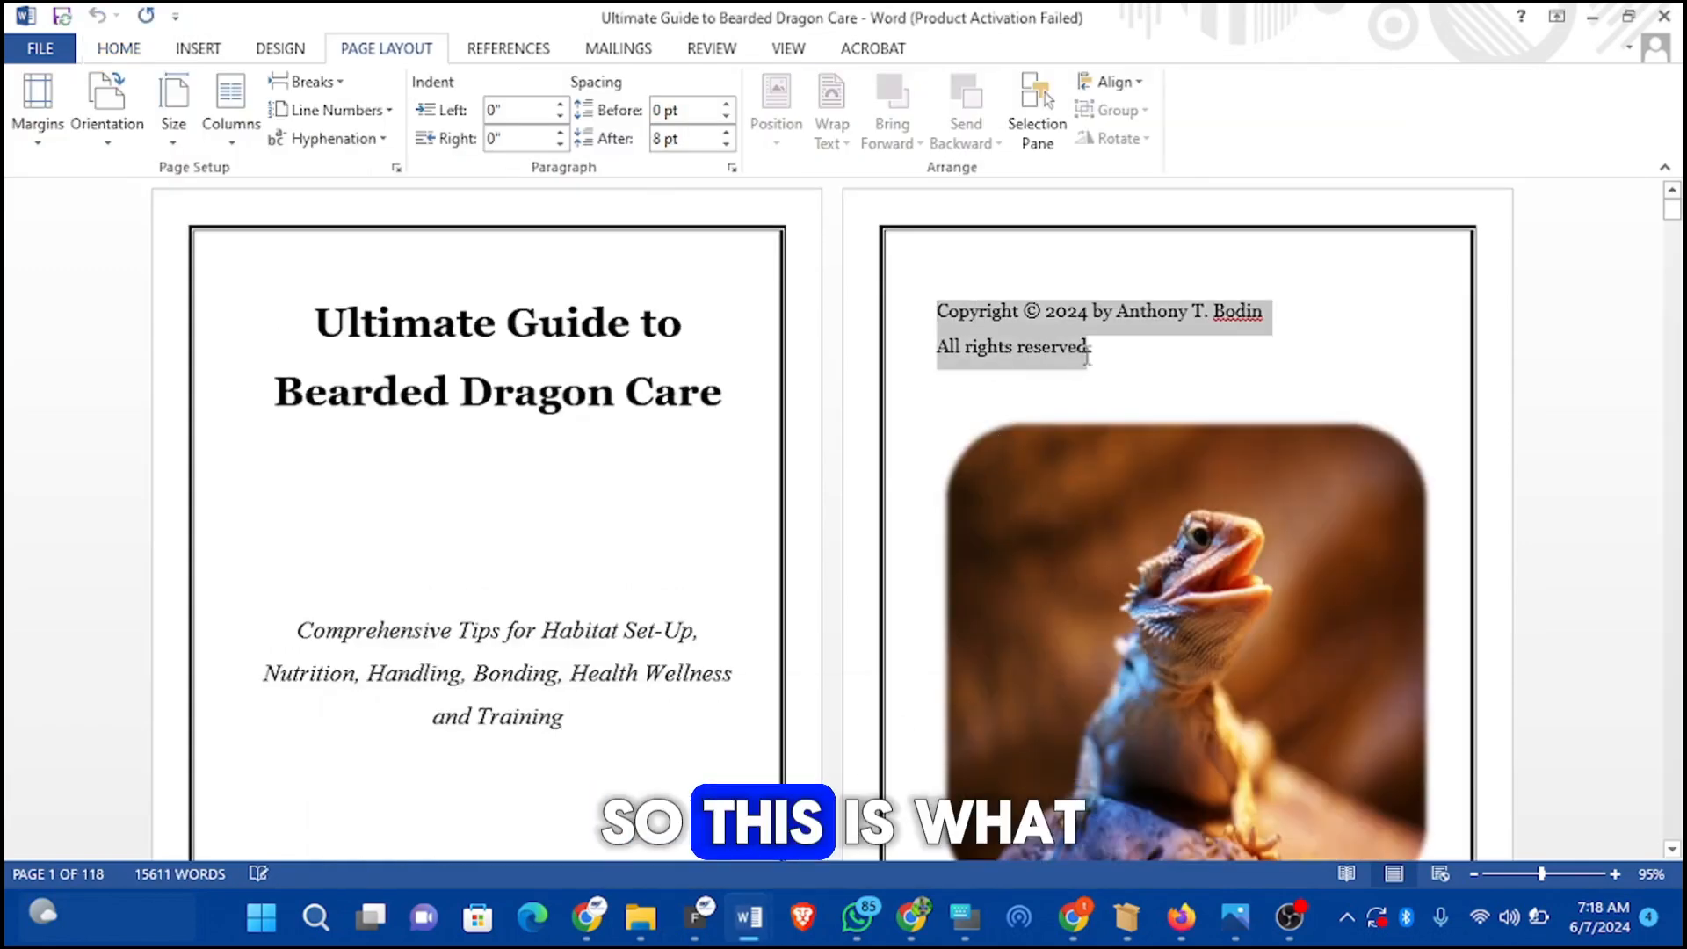
right_click(1106, 352)
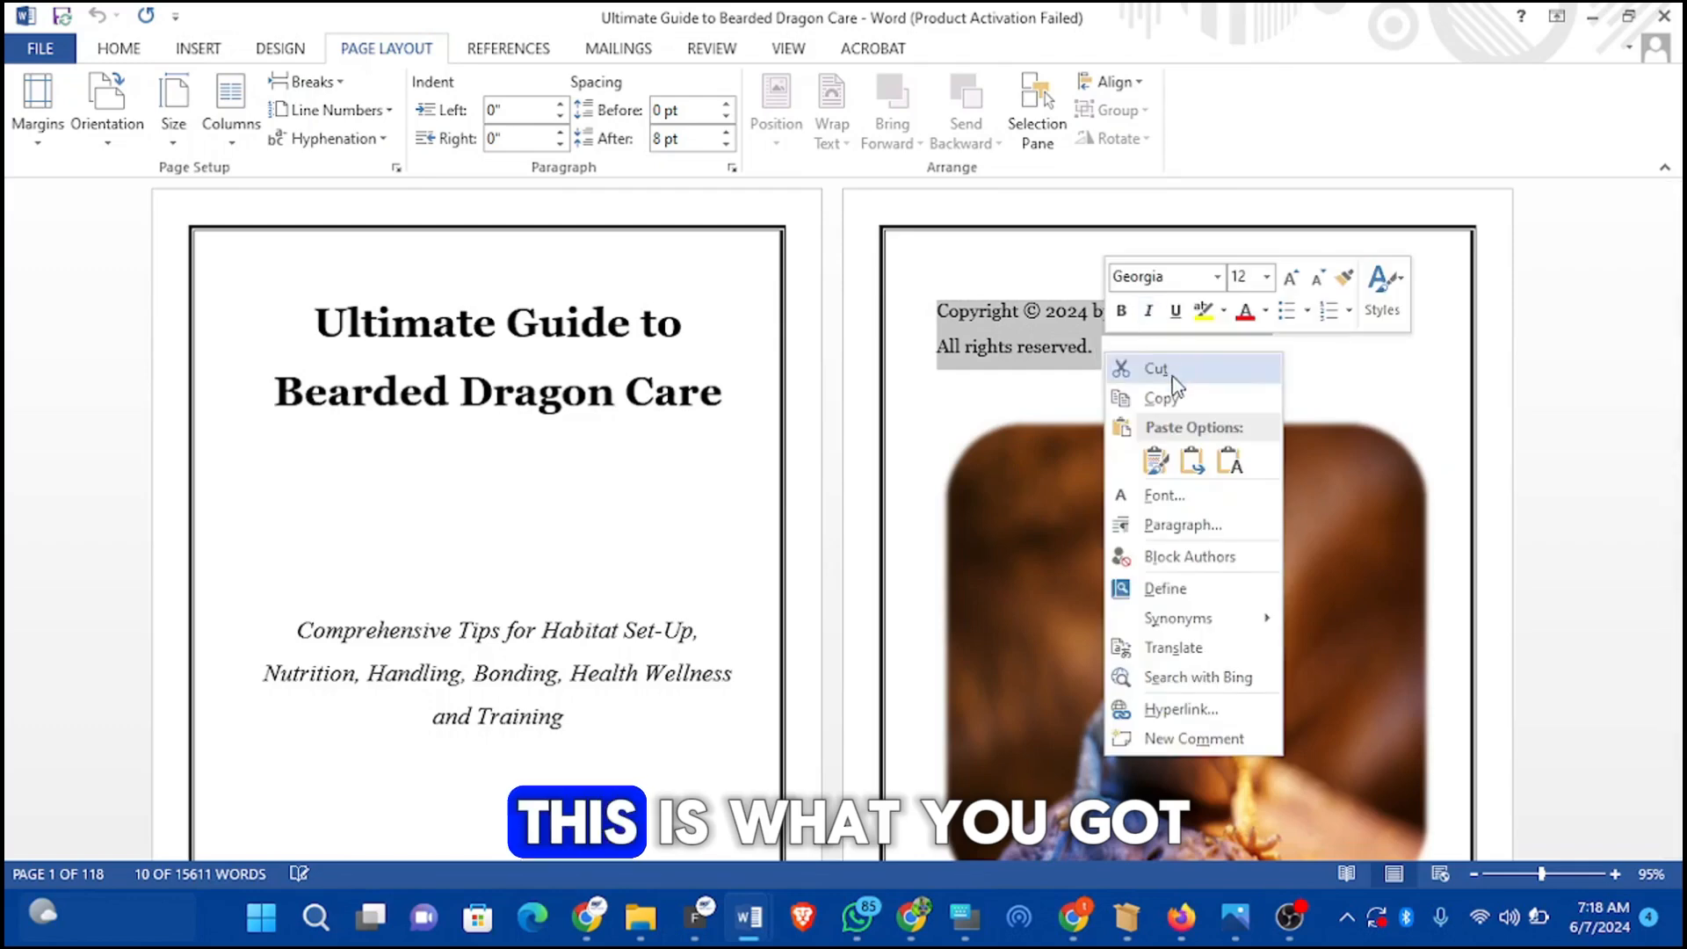
click(1160, 398)
click(1137, 367)
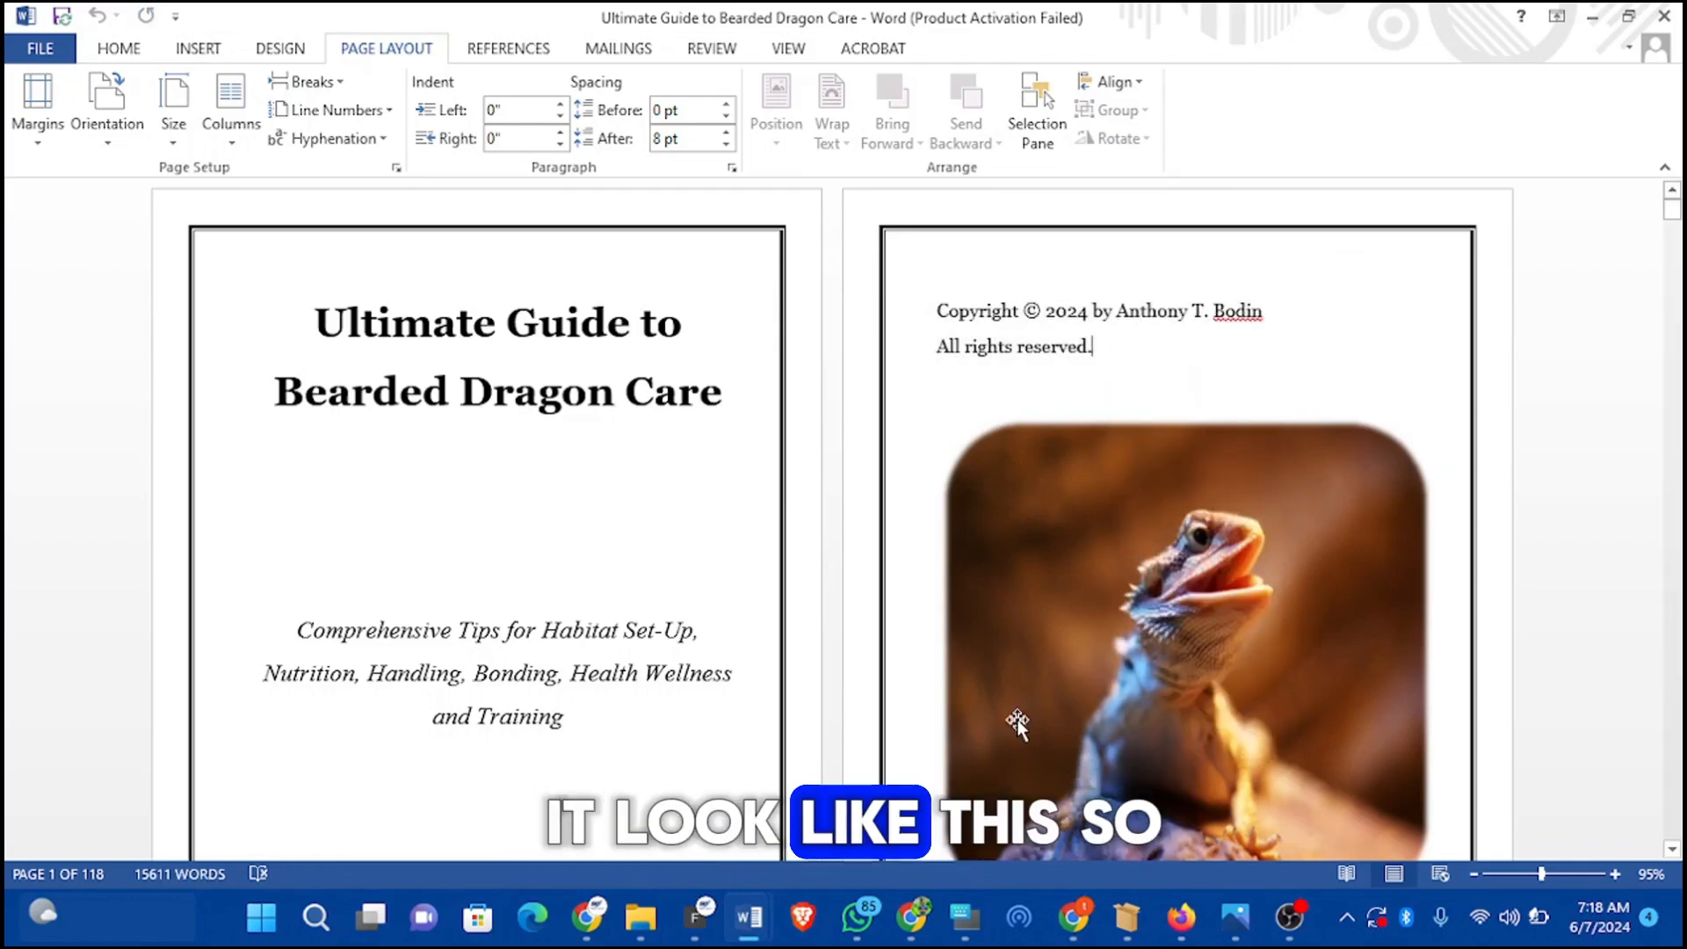
Step: Return to Document1, paste the copyright notice onto the blank second page, and add two line breaks below it
mouse_move(756, 909)
click(1011, 795)
key(ctrl+v)
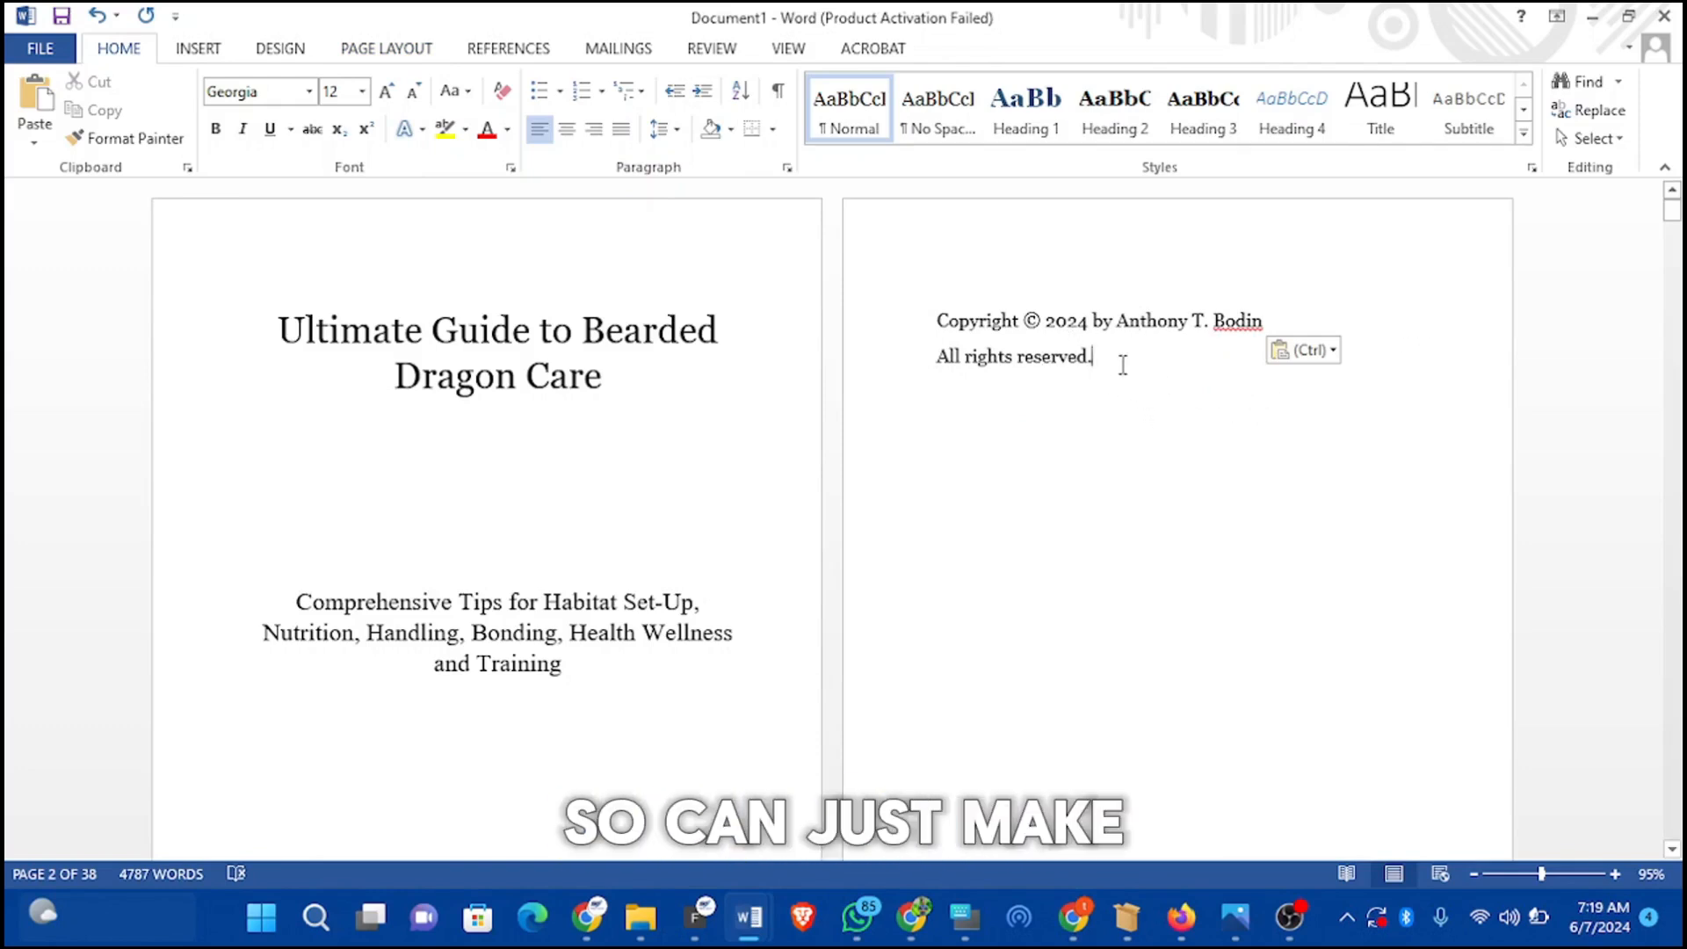
key(Return)
key(Return)
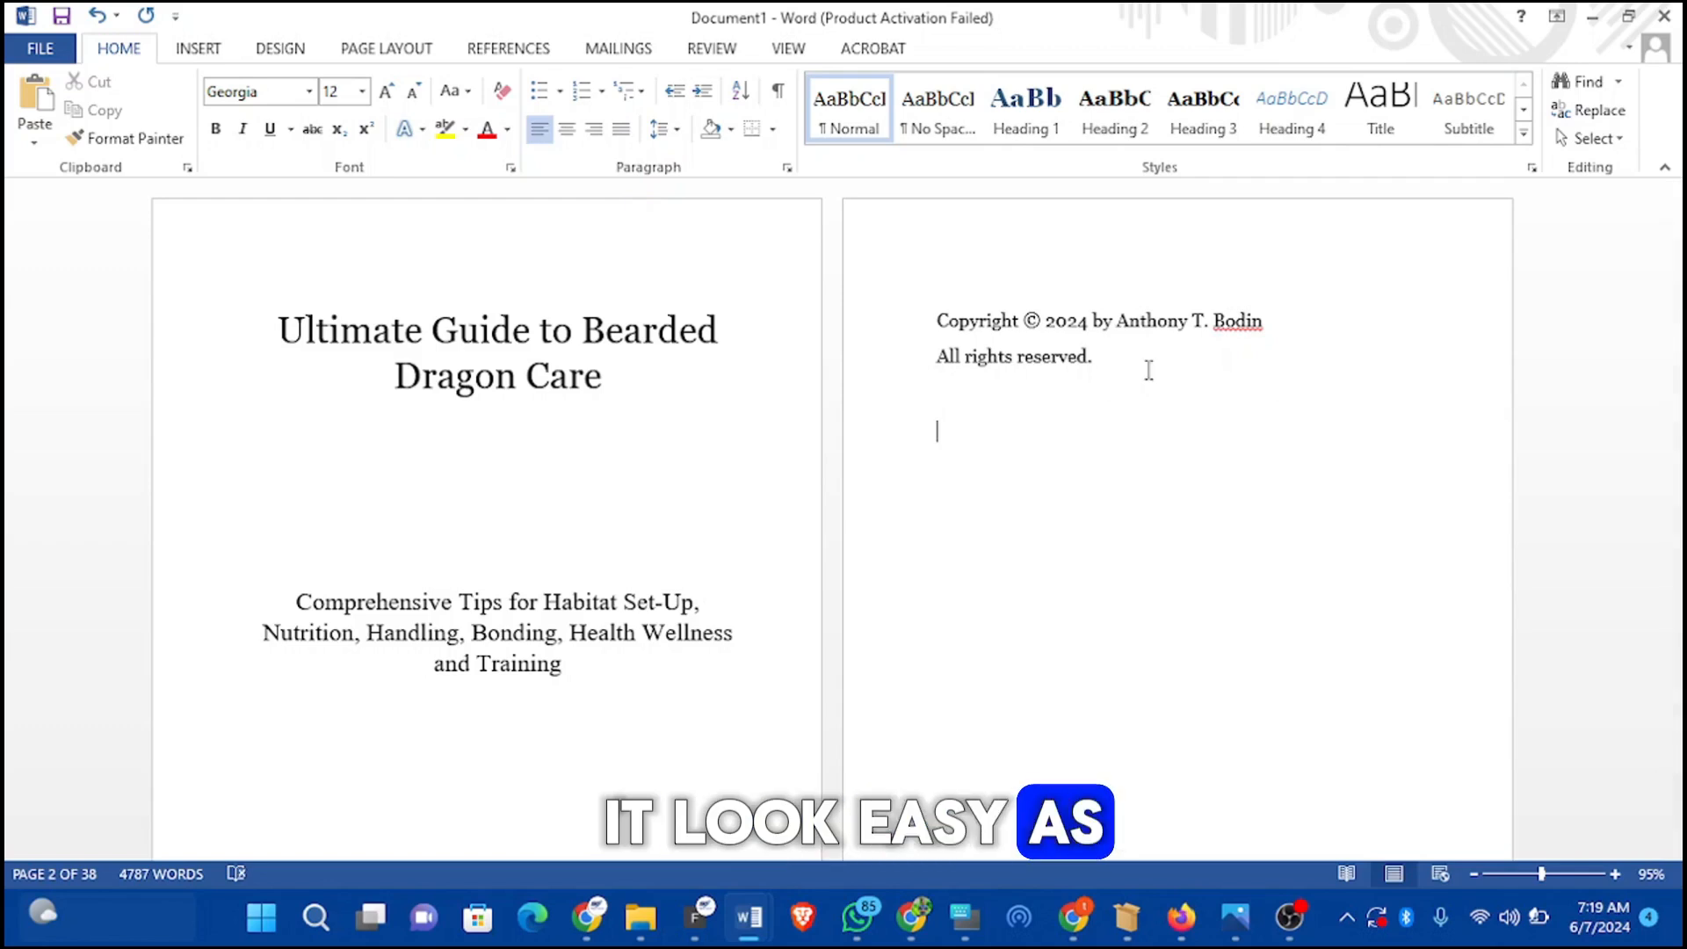
scroll(870, 419, down, 3)
scroll(911, 365, up, 1)
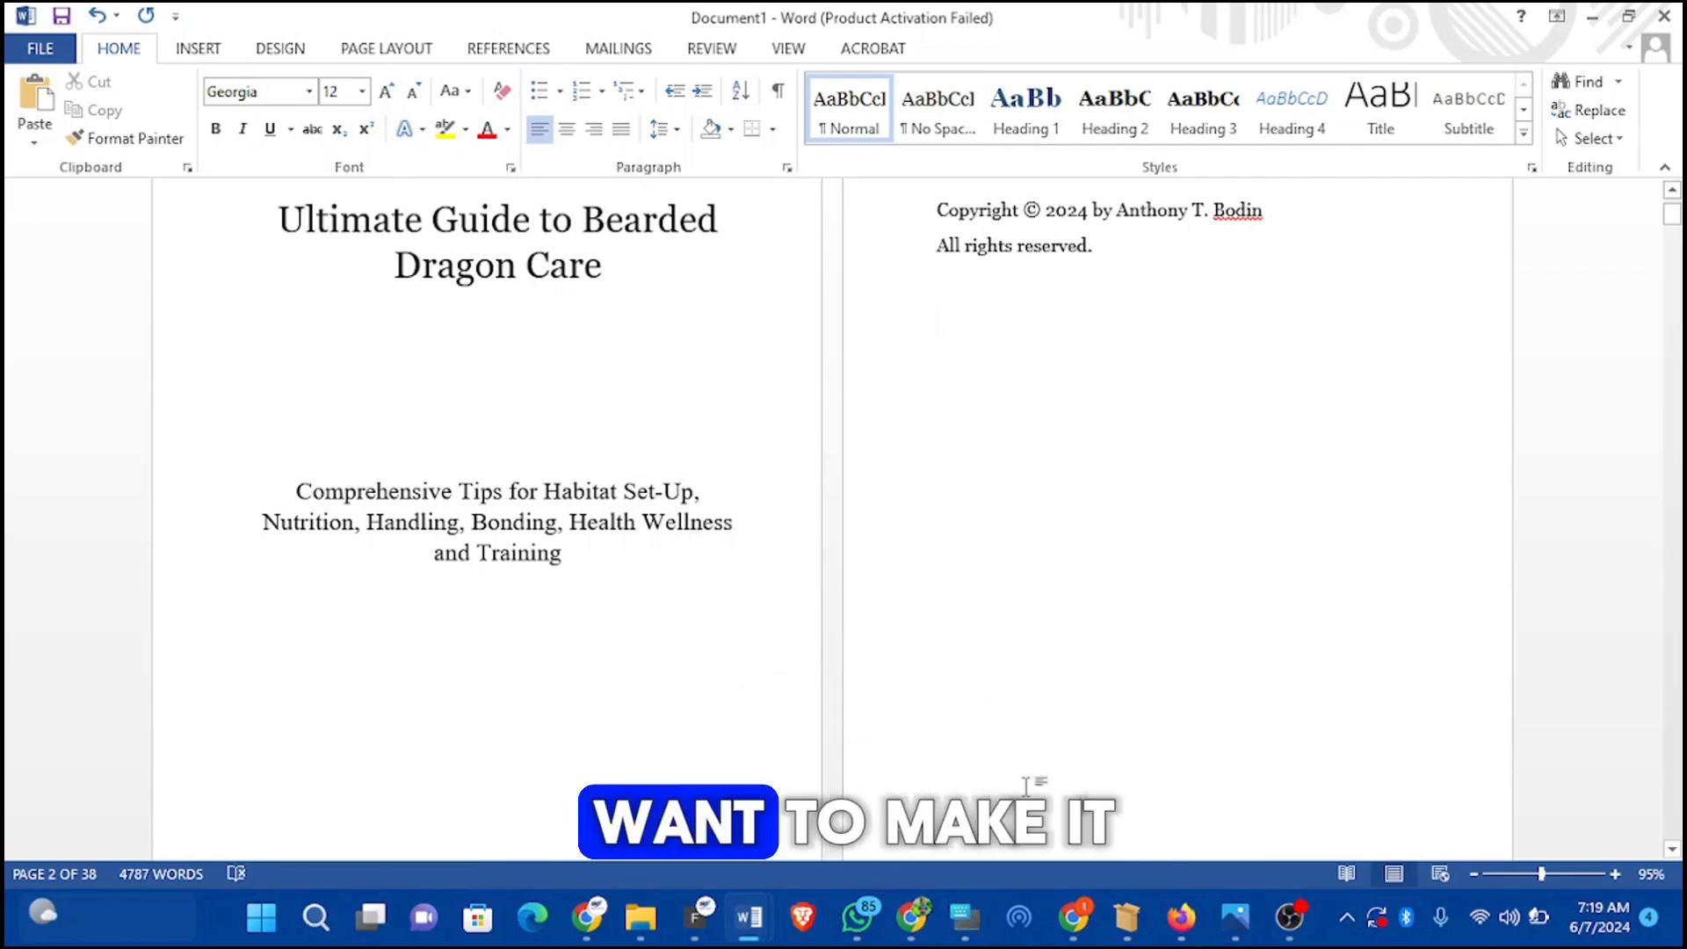
Step: Switch to the finished guide and examine how the picture and caption are laid out on its copyright page
mouse_move(745, 924)
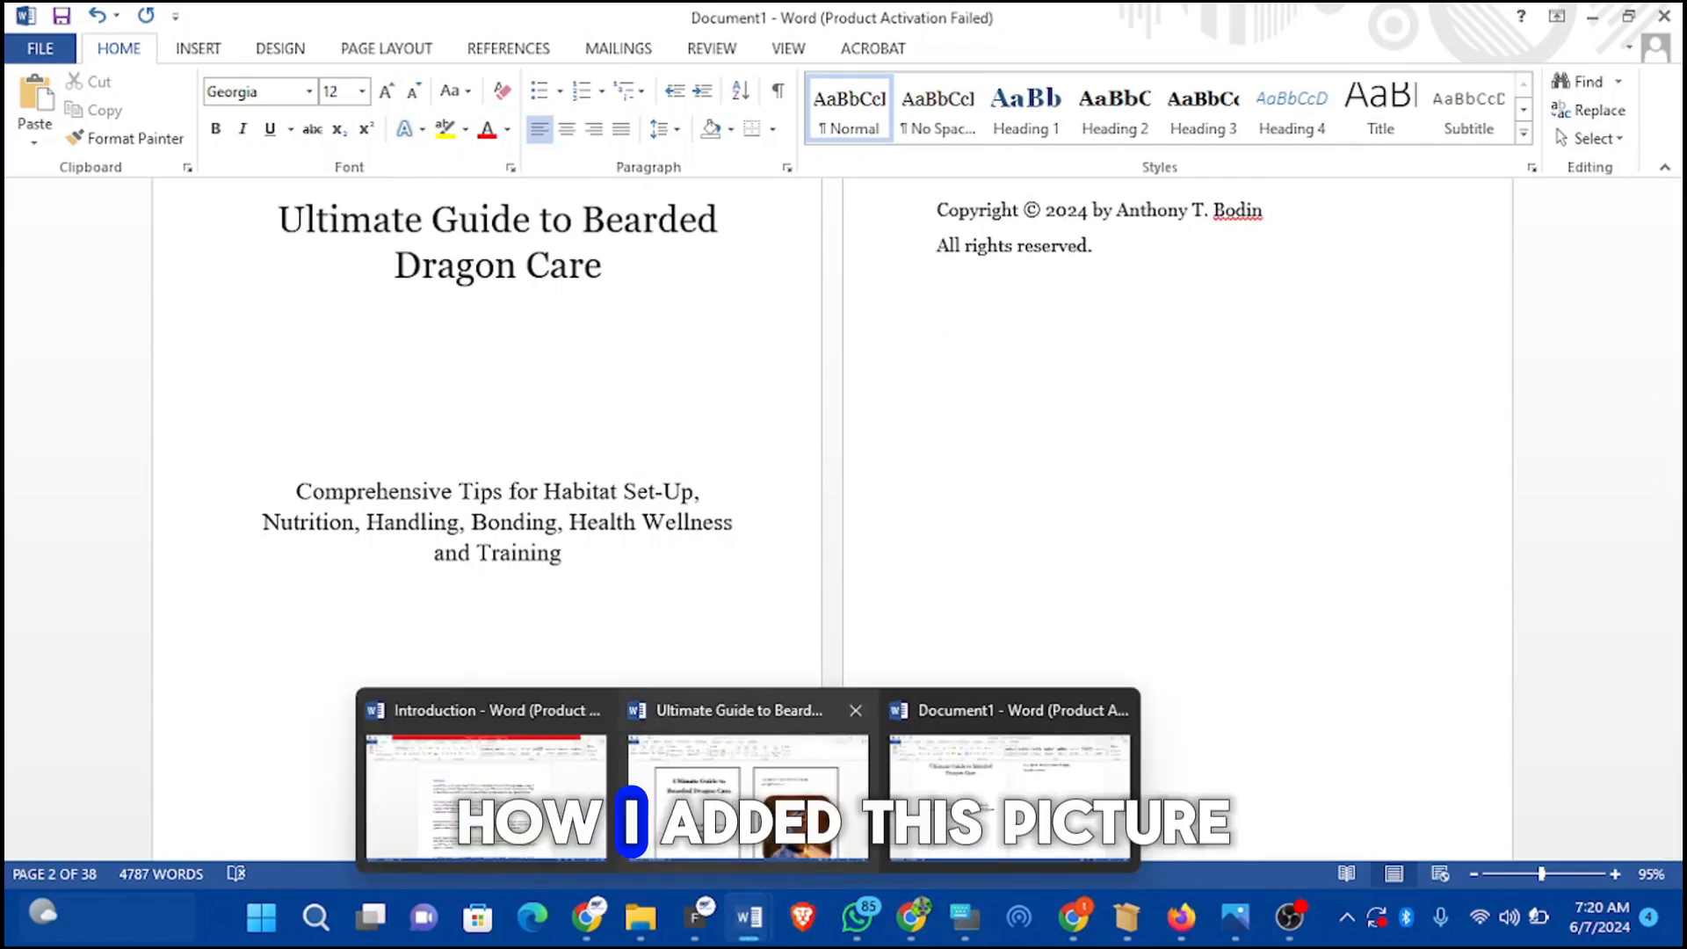
mouse_move(761, 782)
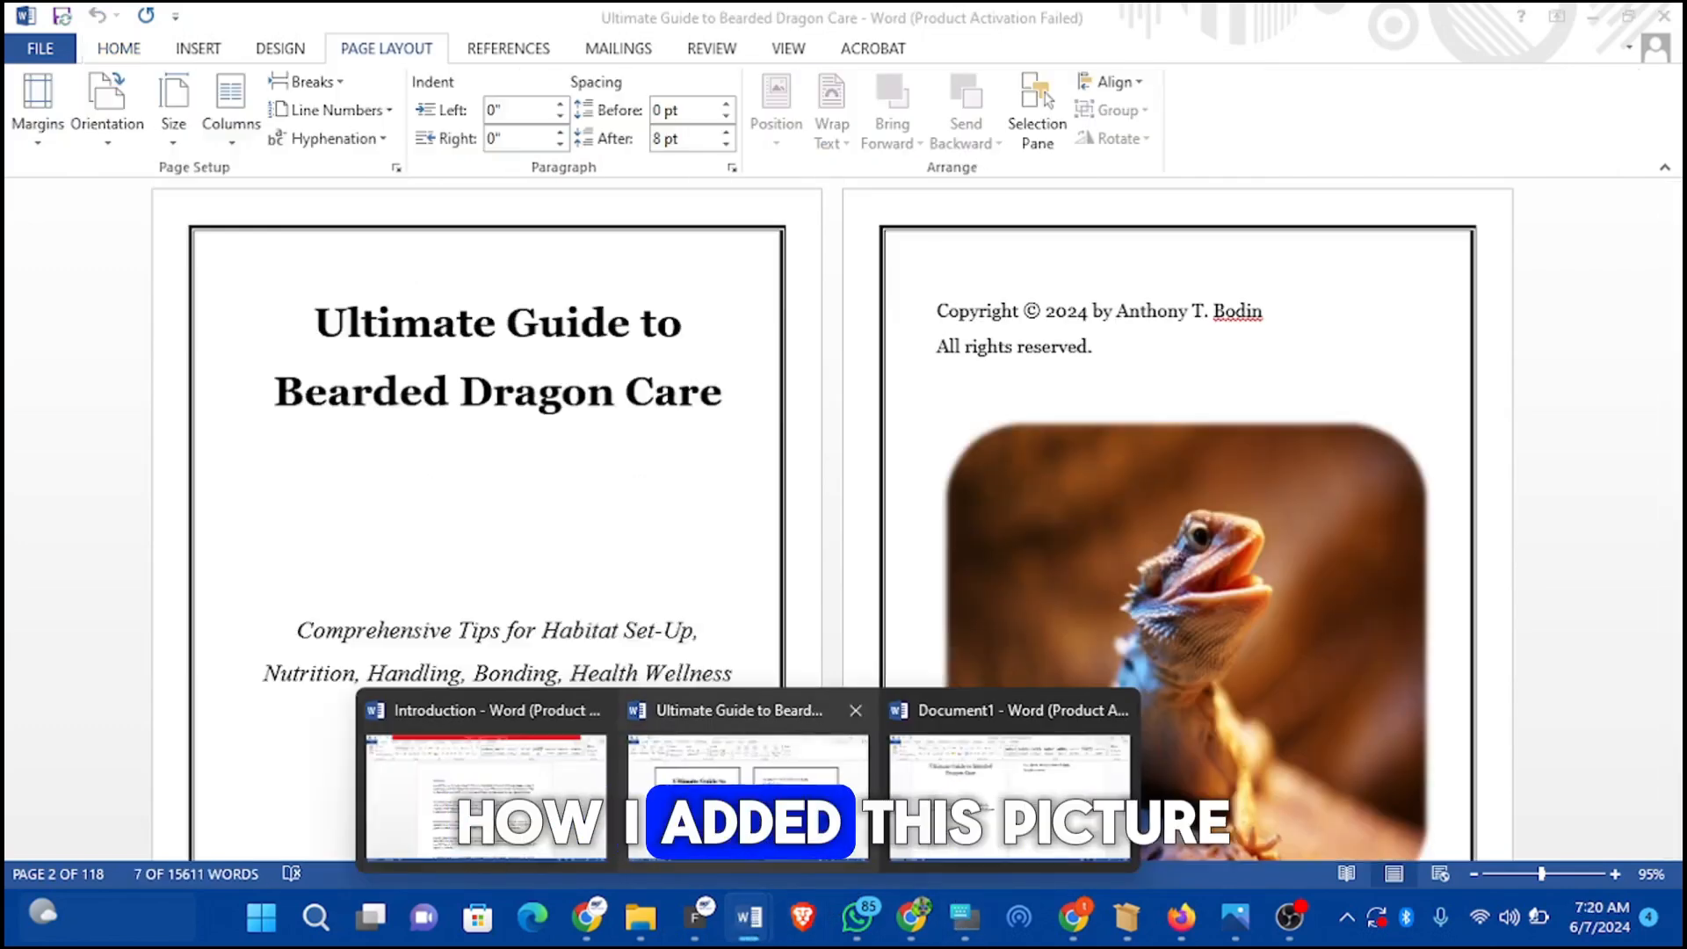
click(761, 782)
scroll(1022, 602, down, 10)
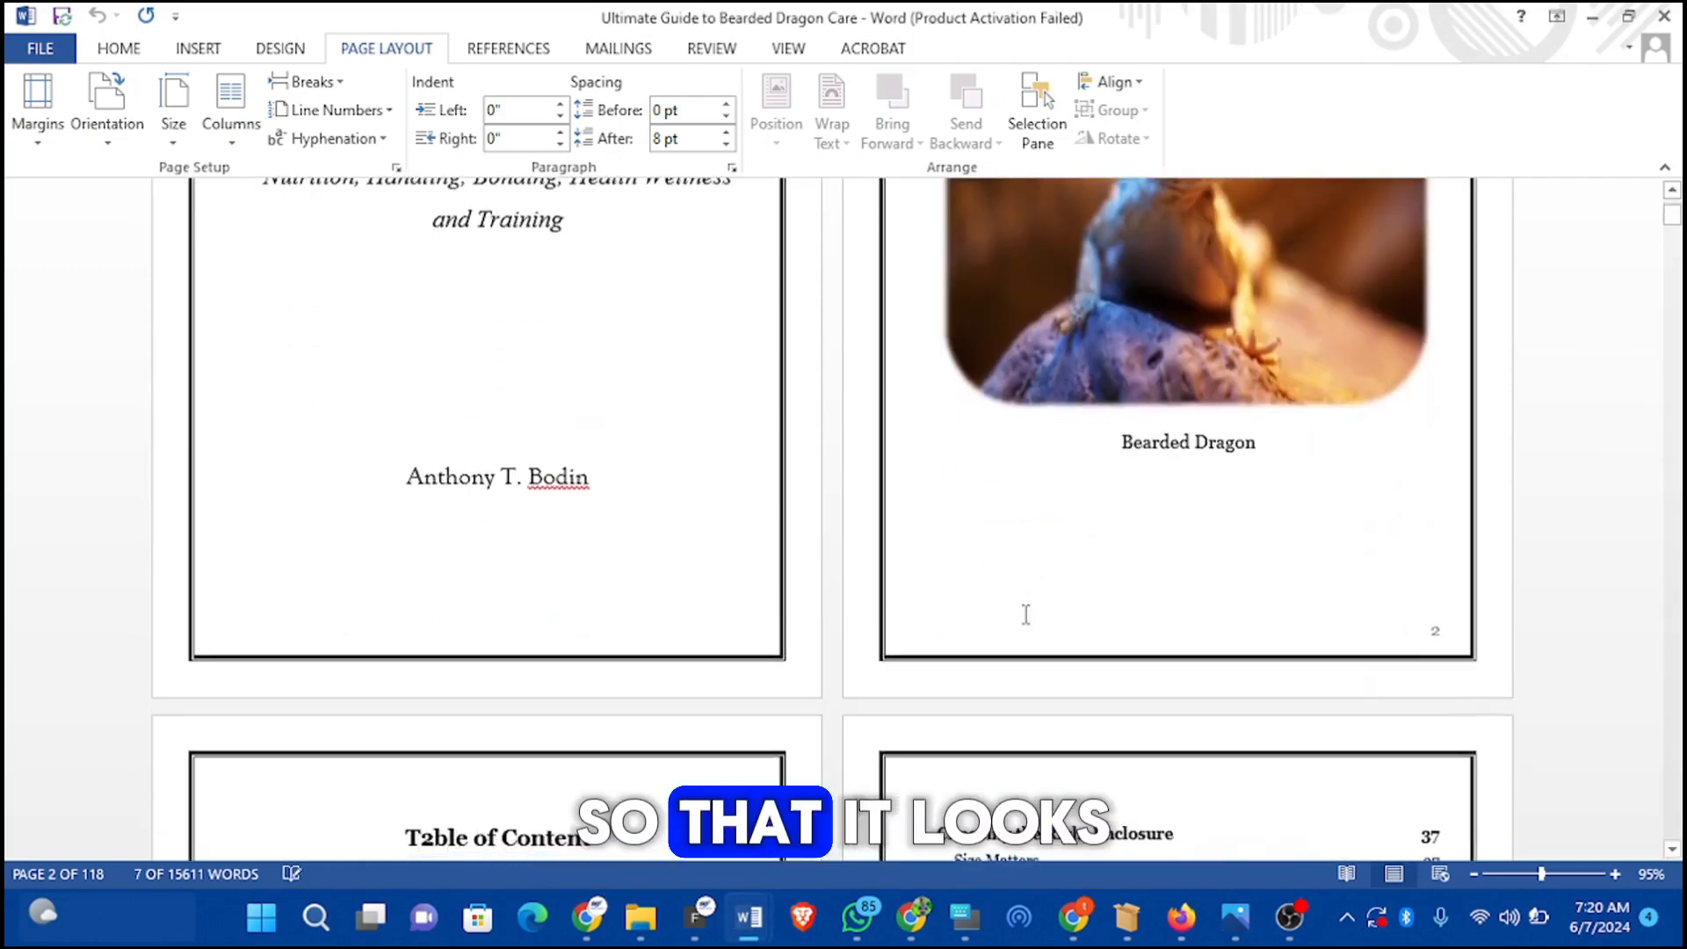
scroll(1027, 610, up, 4)
scroll(1028, 615, up, 5)
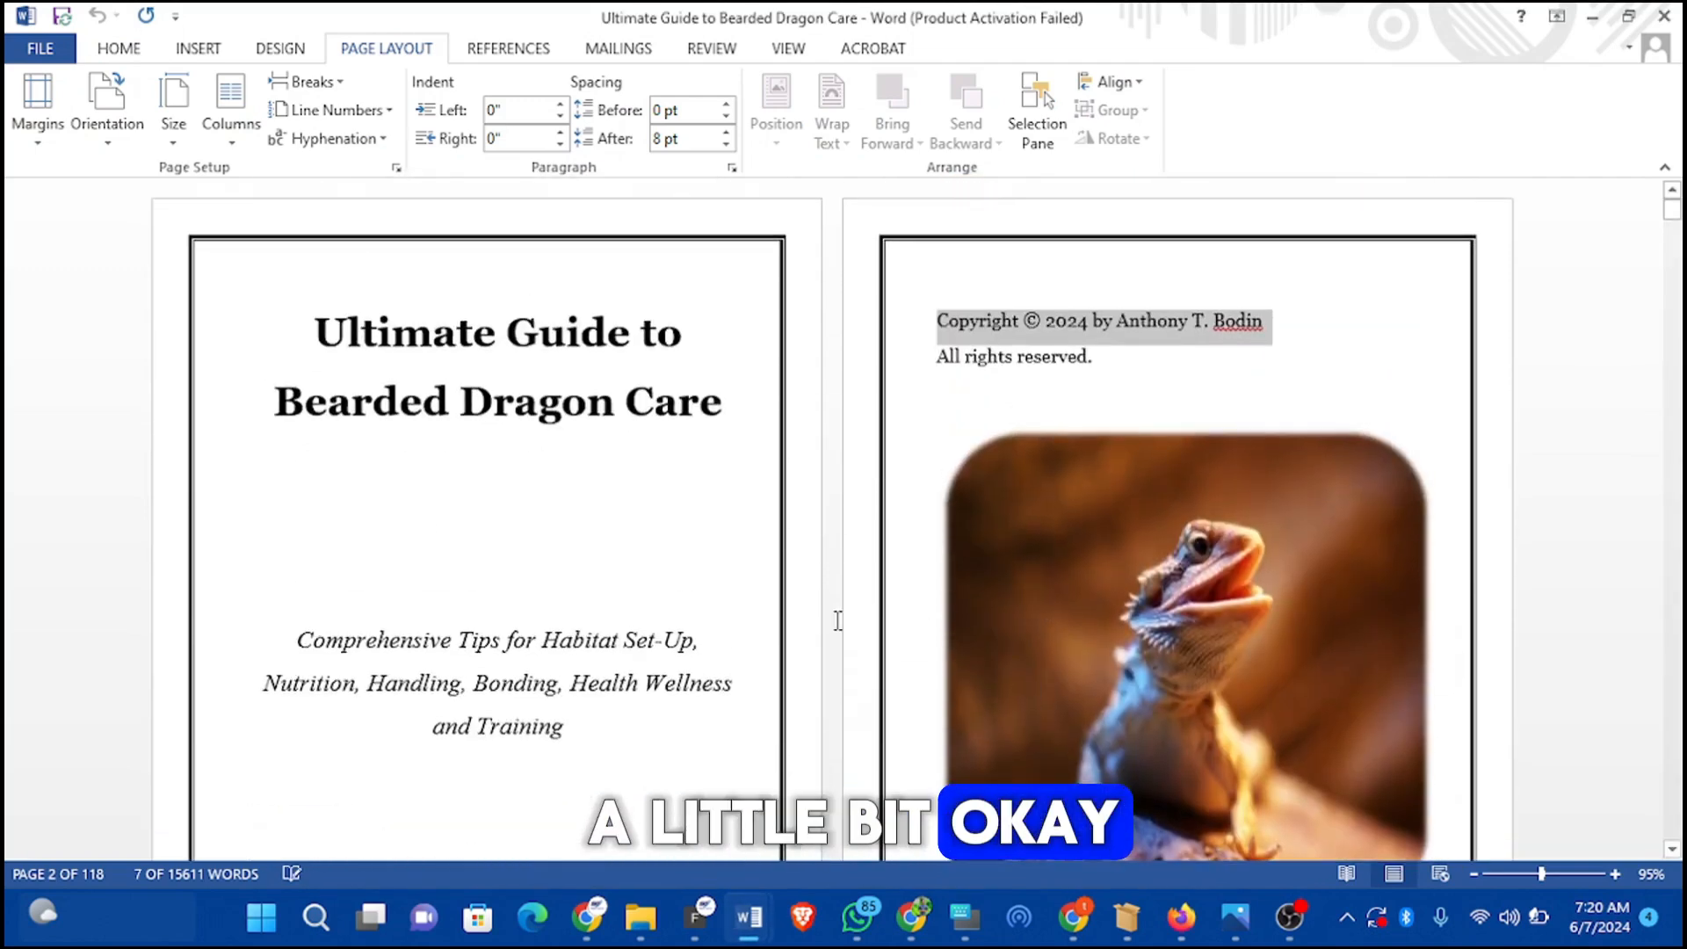
click(970, 399)
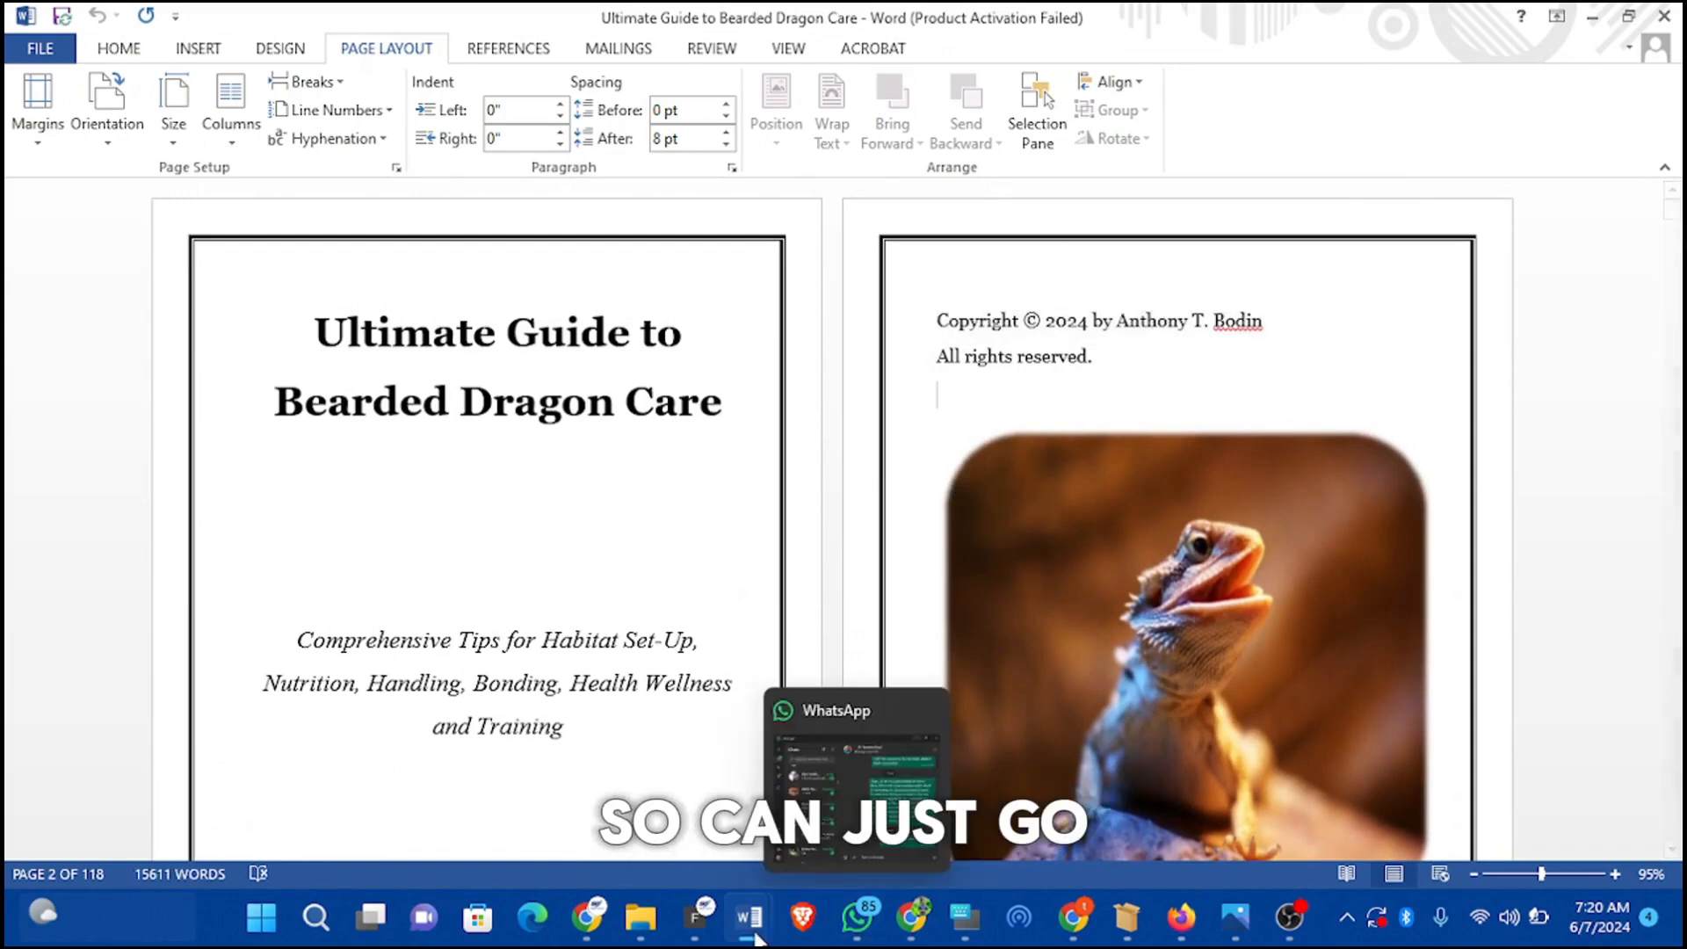
Step: Switch to the browser, look through Pixabay's "bearded dragon" image results, and open the remove.bg upload page
click(587, 917)
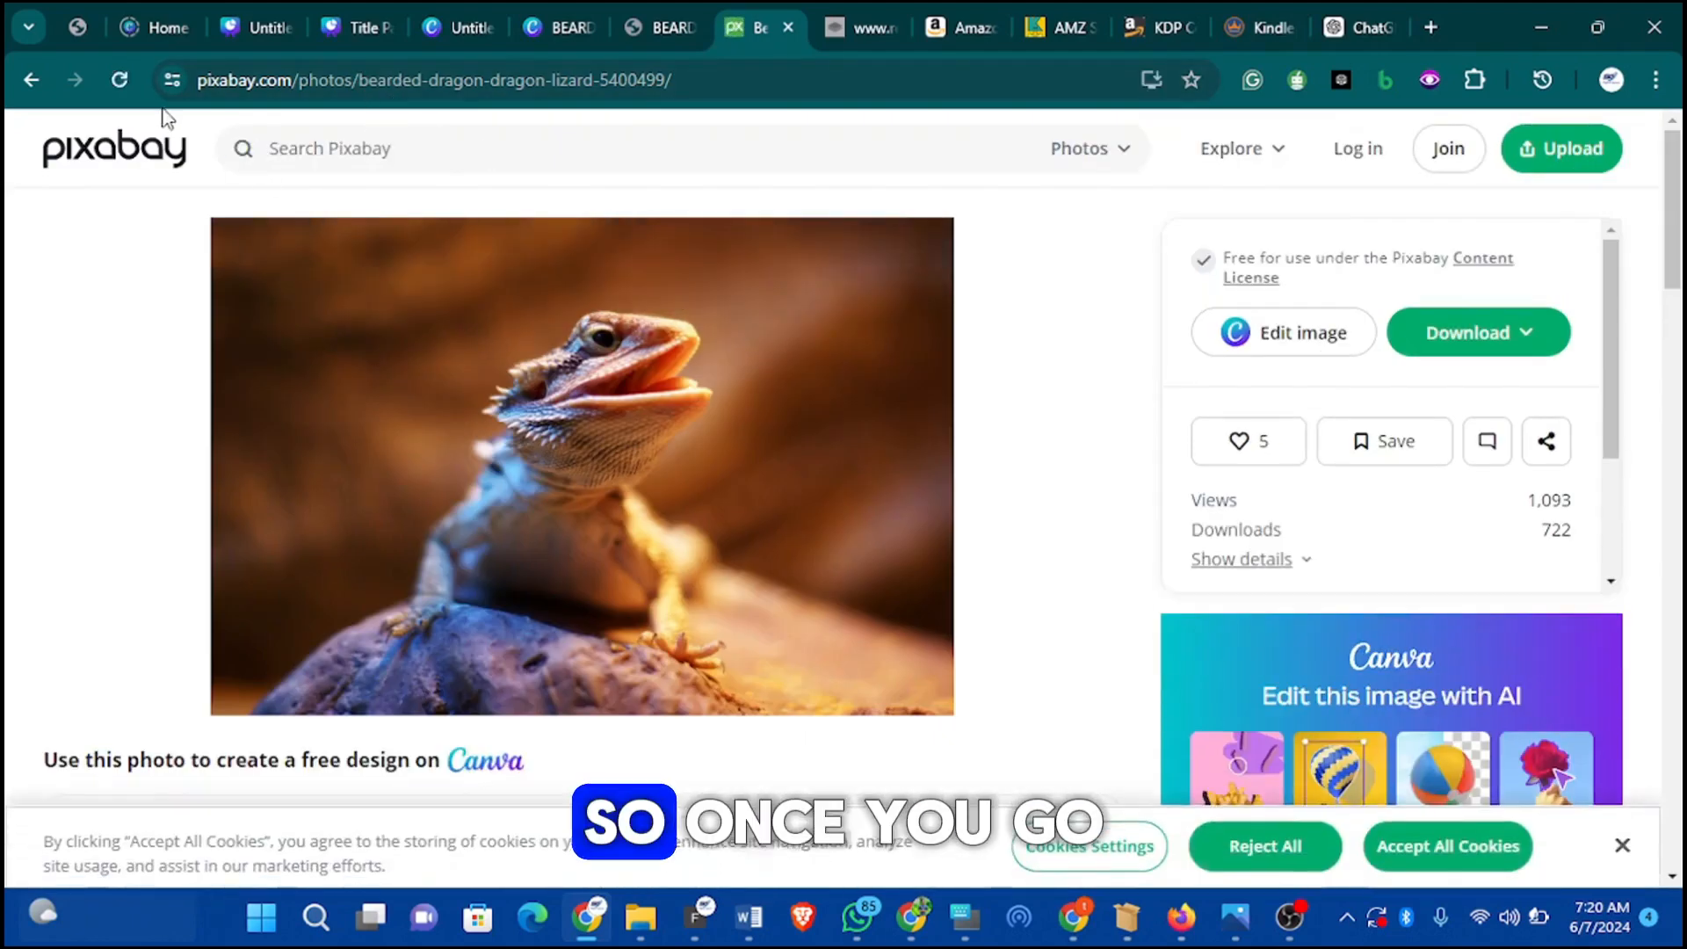
click(35, 77)
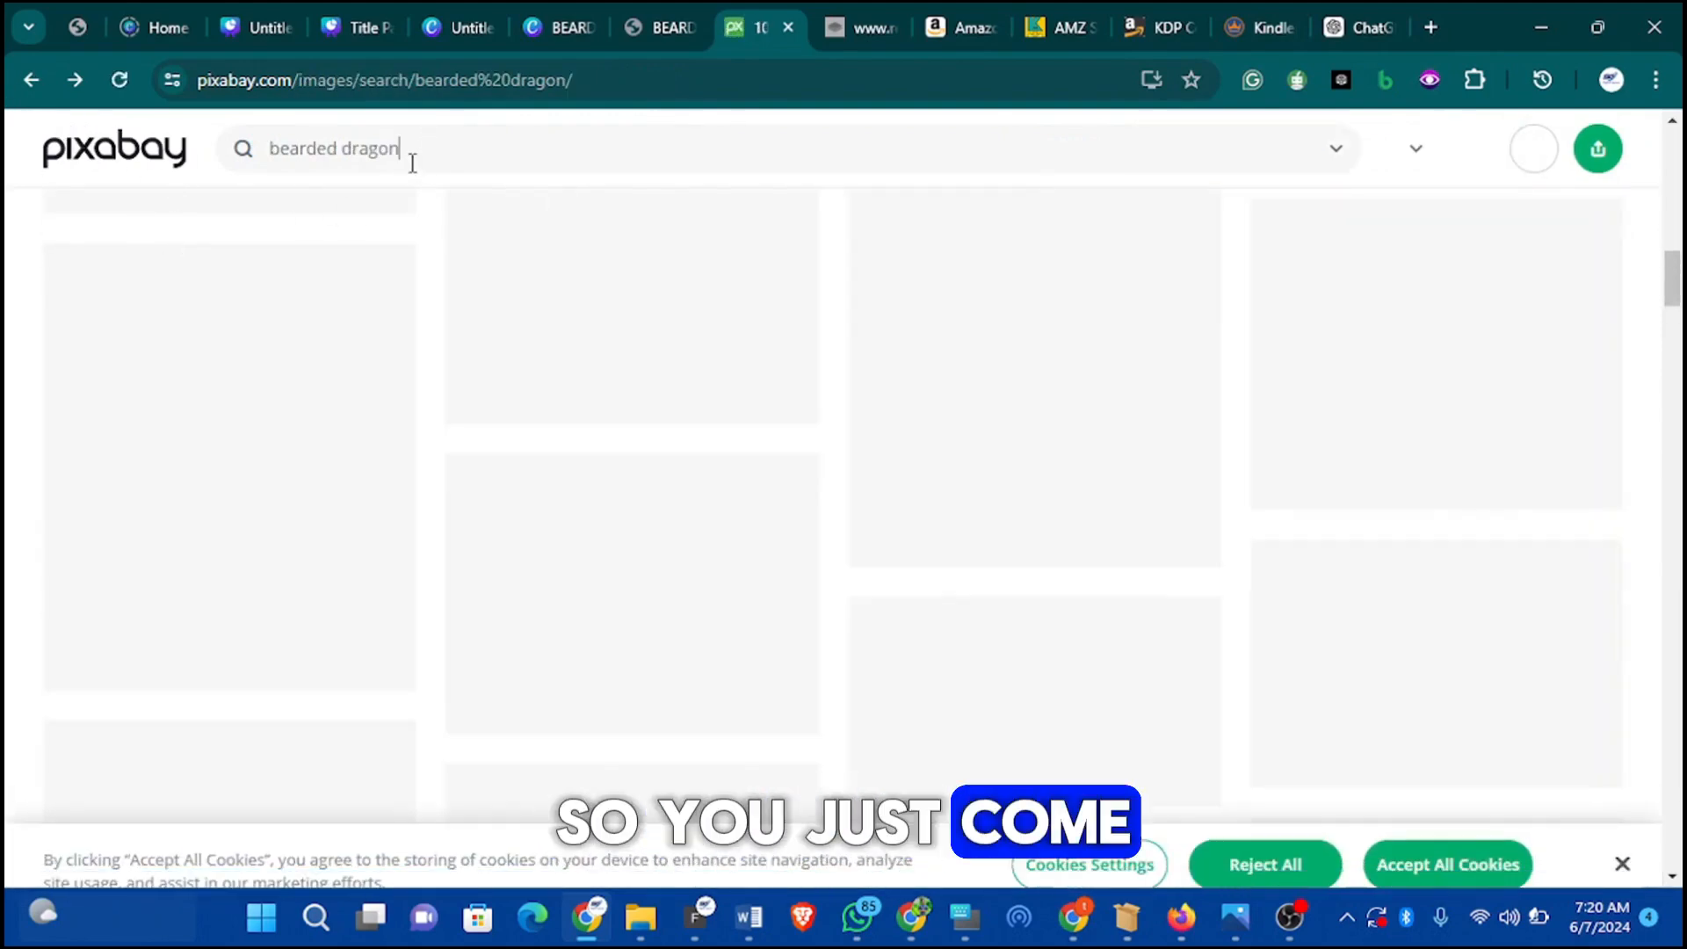
scroll(758, 363, up, 10)
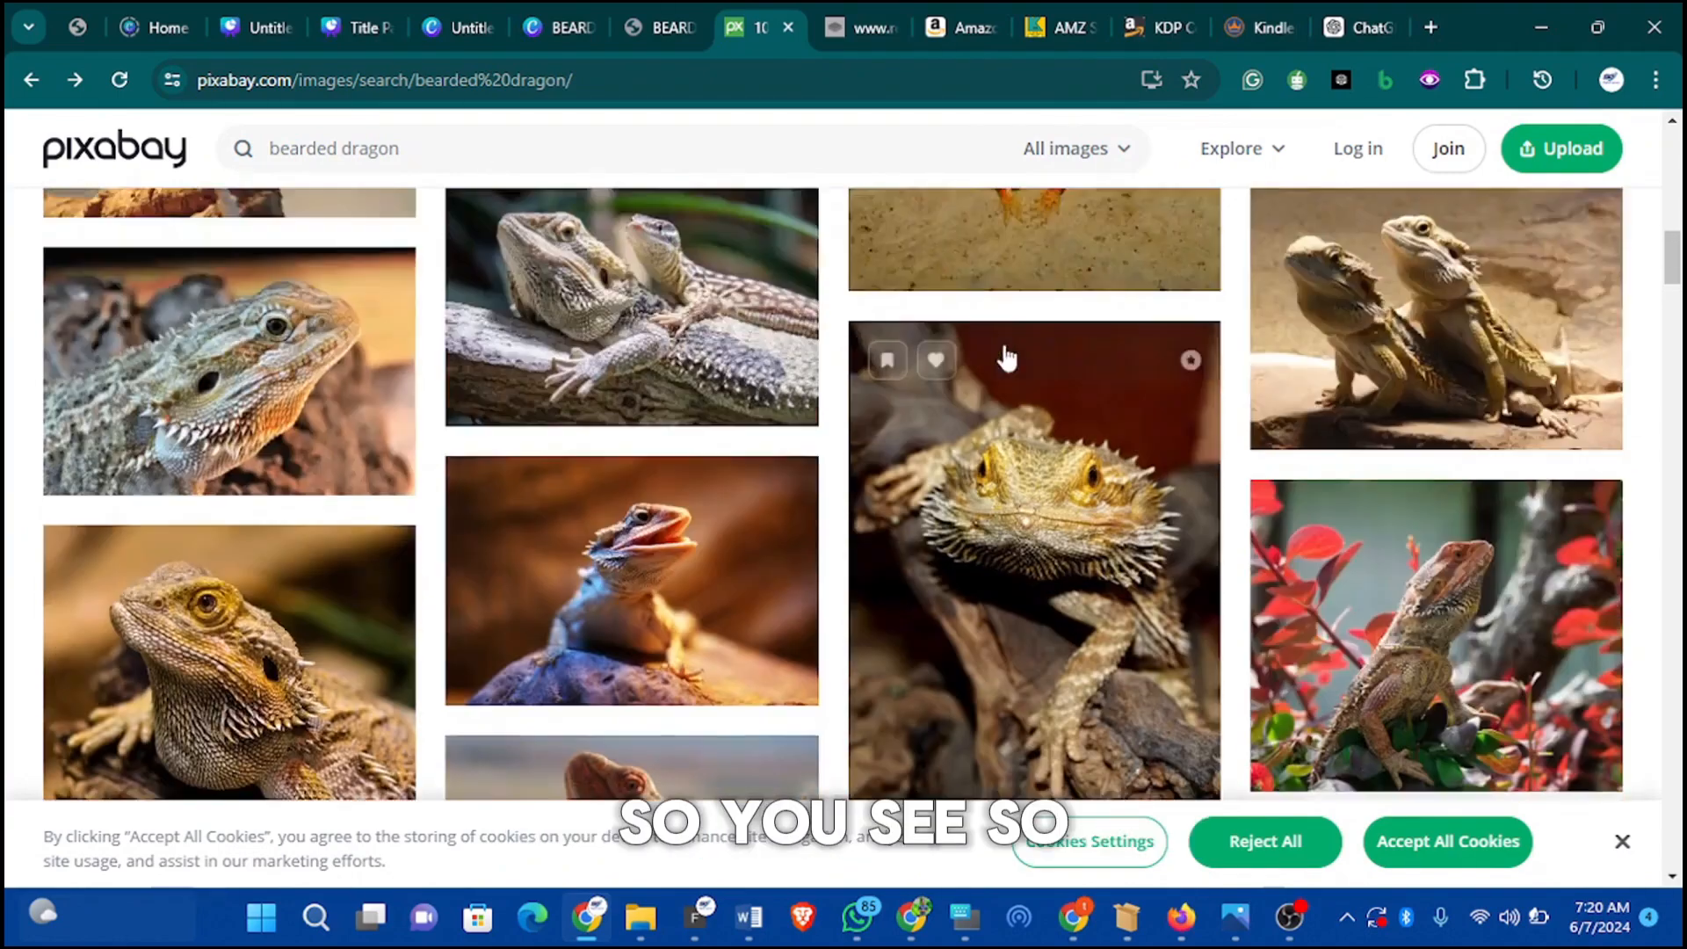
scroll(758, 363, down, 6)
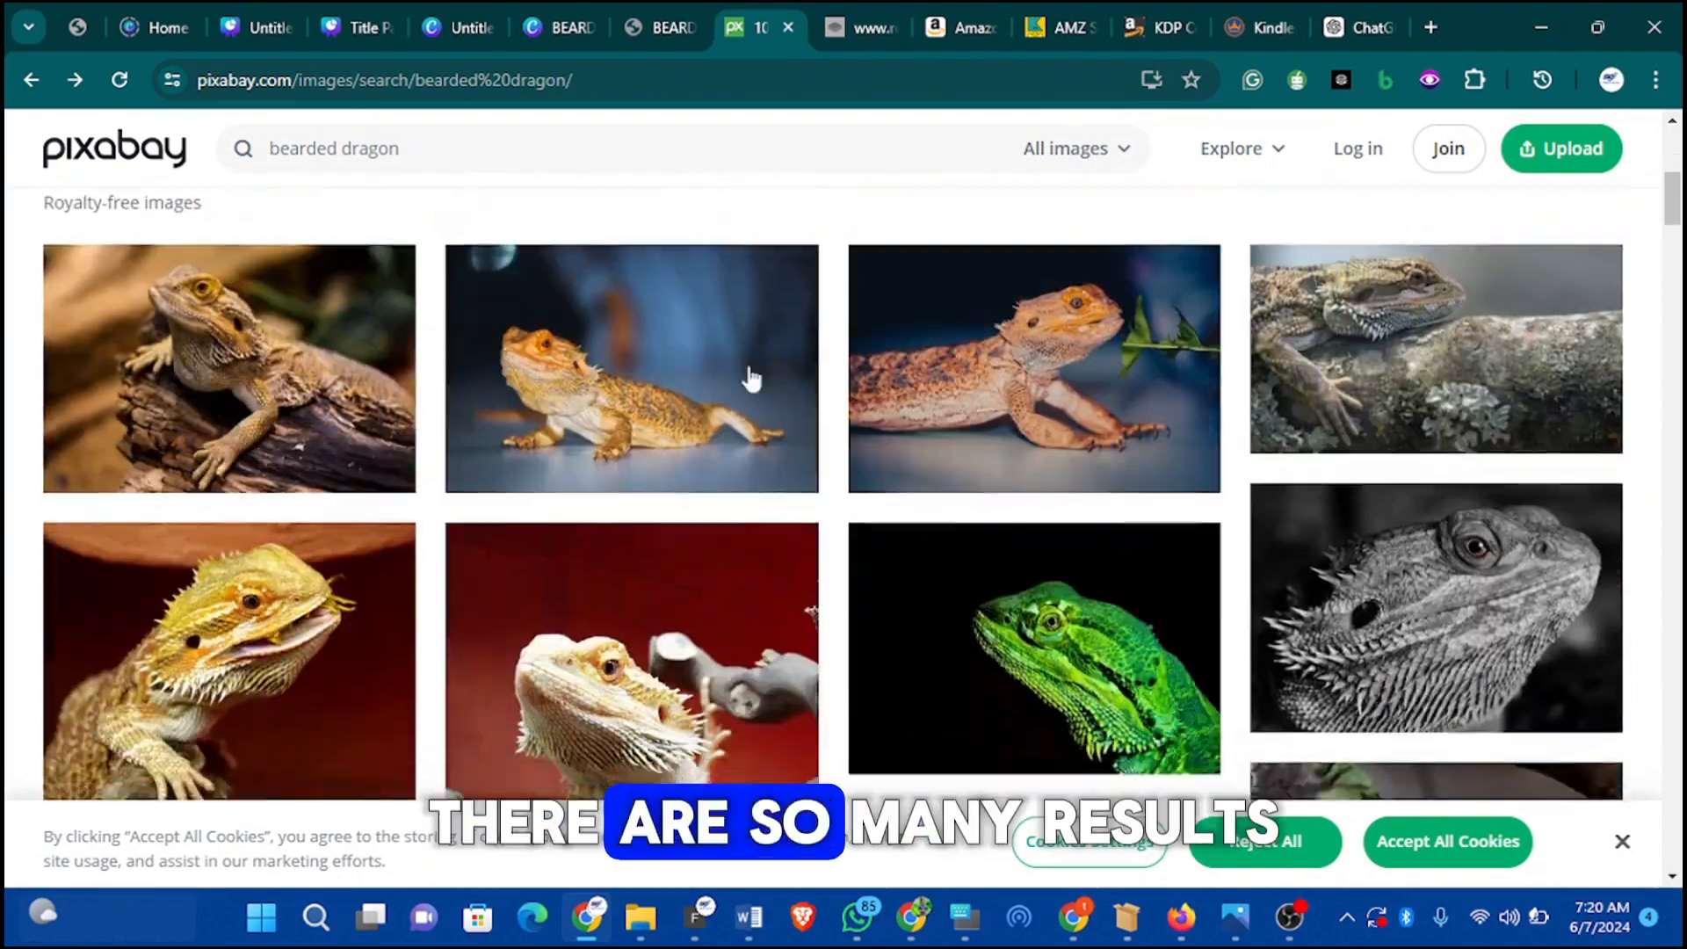
scroll(611, 422, up, 1)
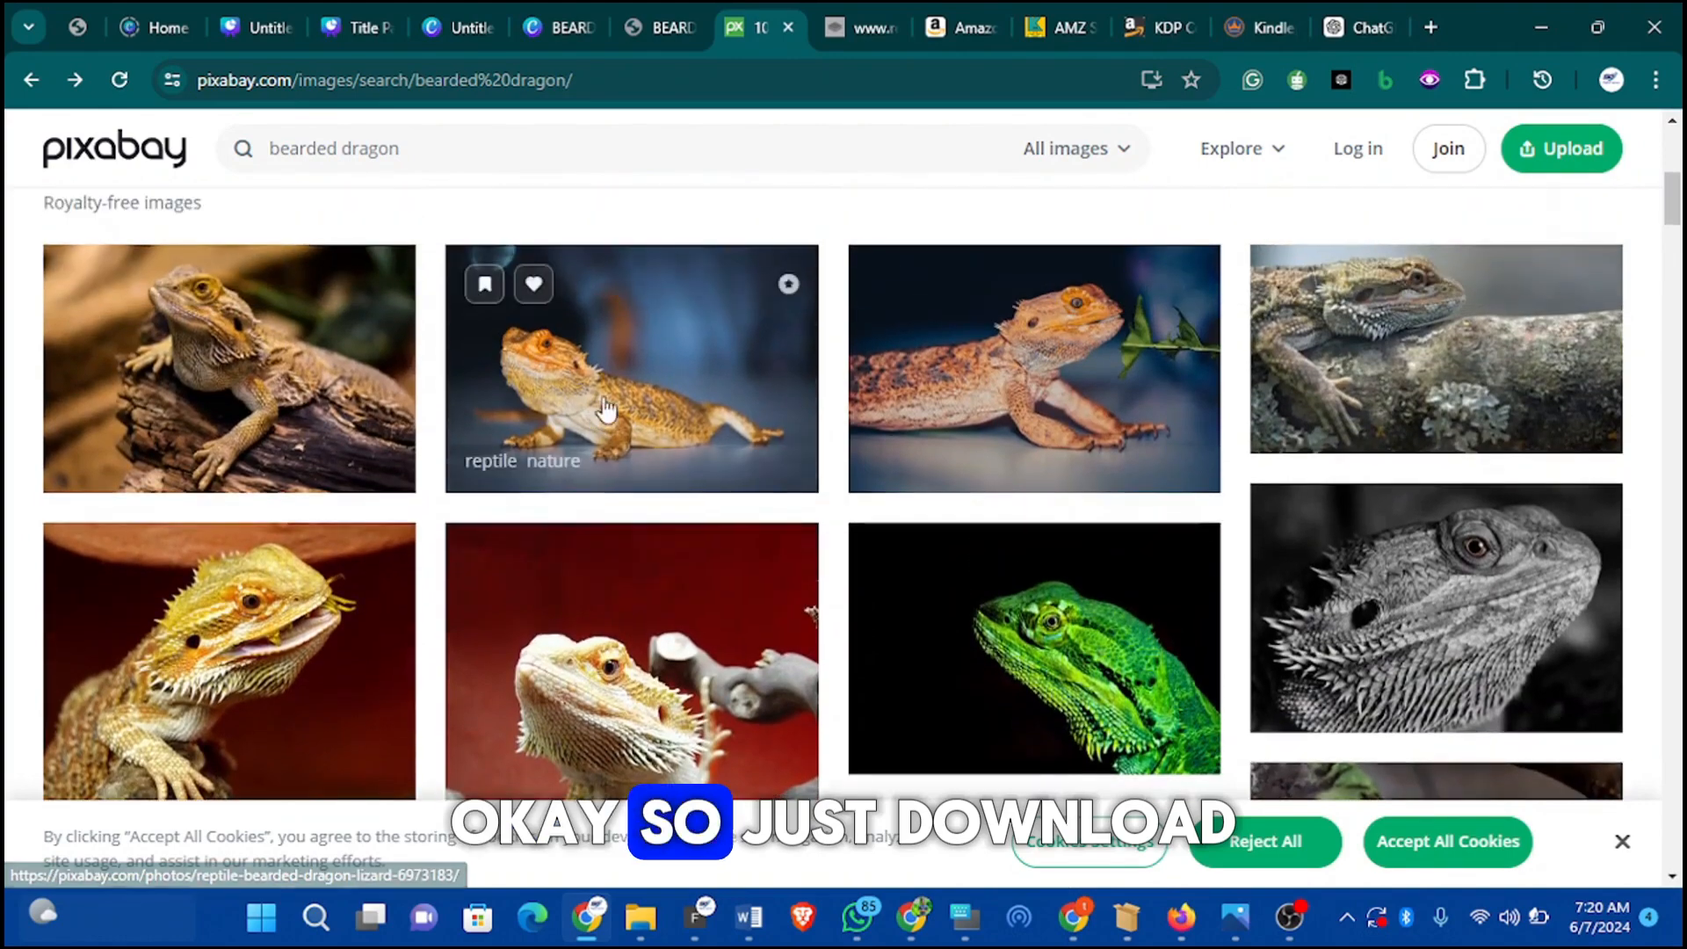
scroll(632, 404, down, 4)
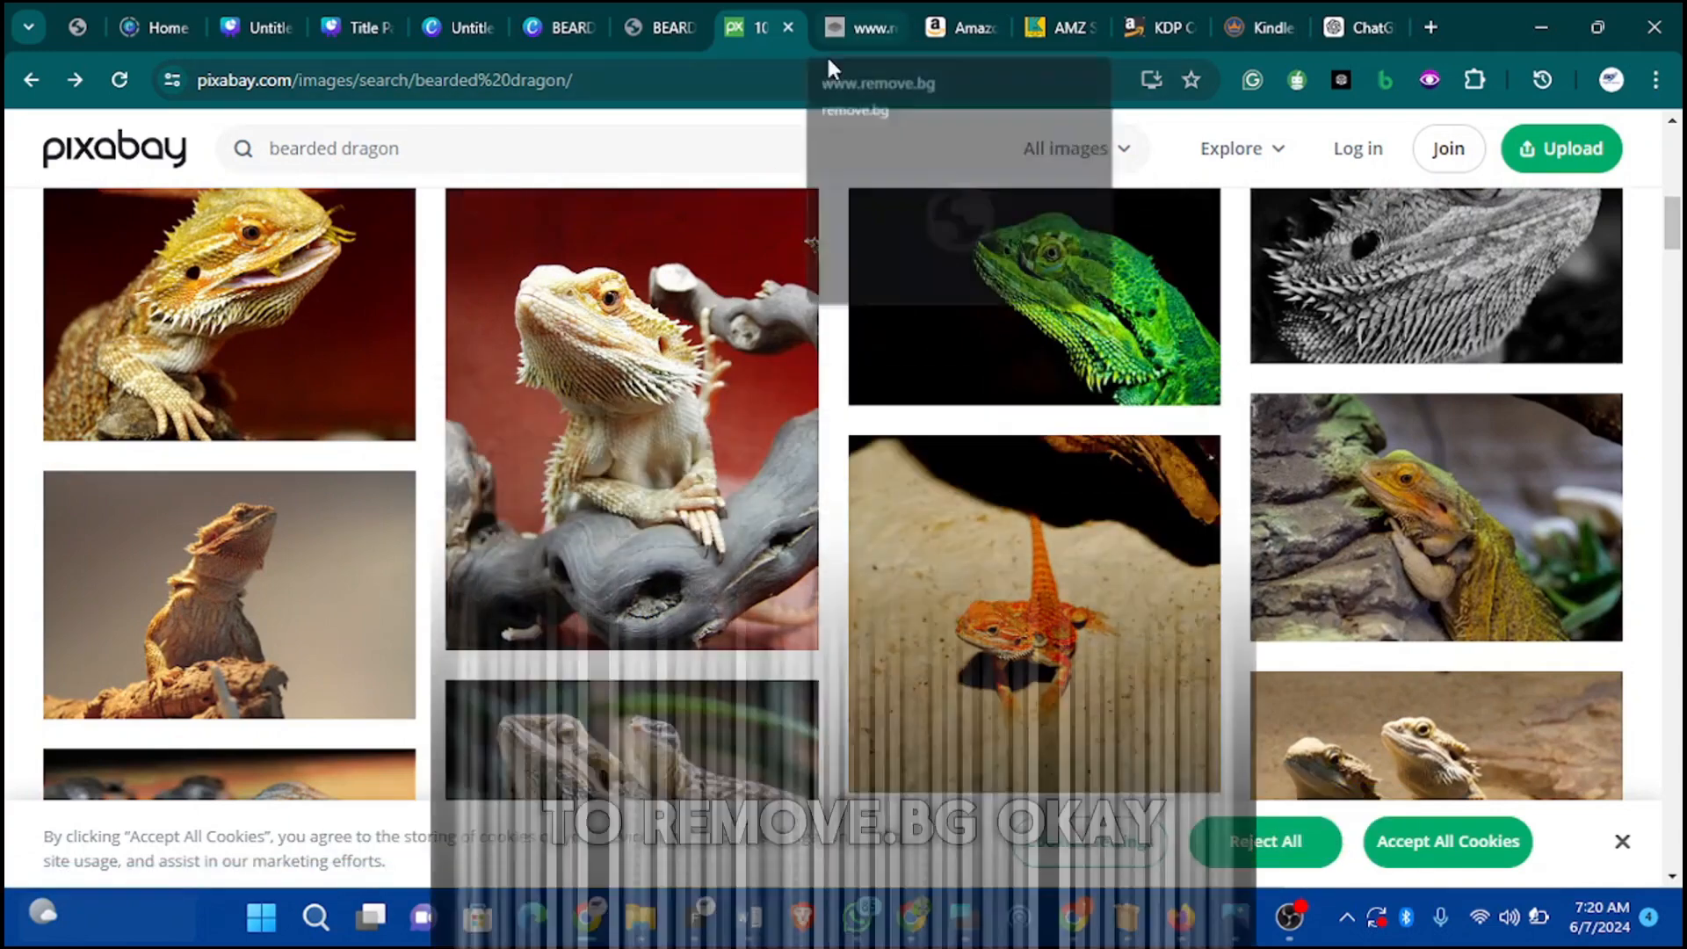
click(861, 28)
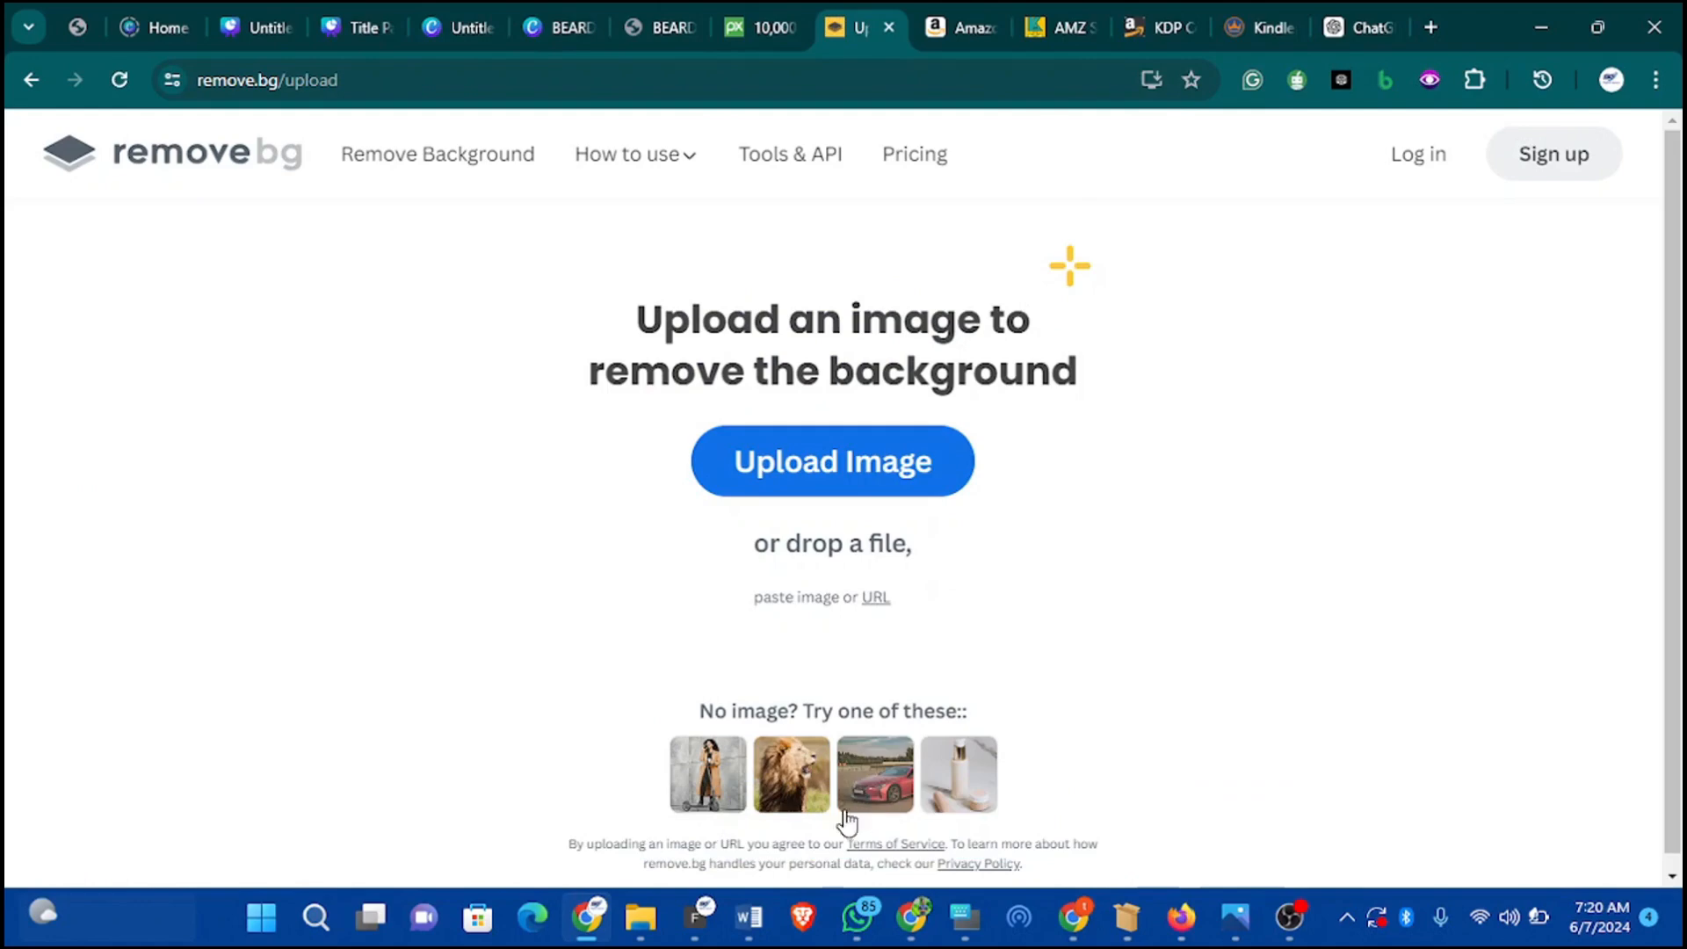
Step: Return to Document1 and draw a large rounded rectangle below the copyright notice on page 2, leaving it selected
mouse_move(749, 917)
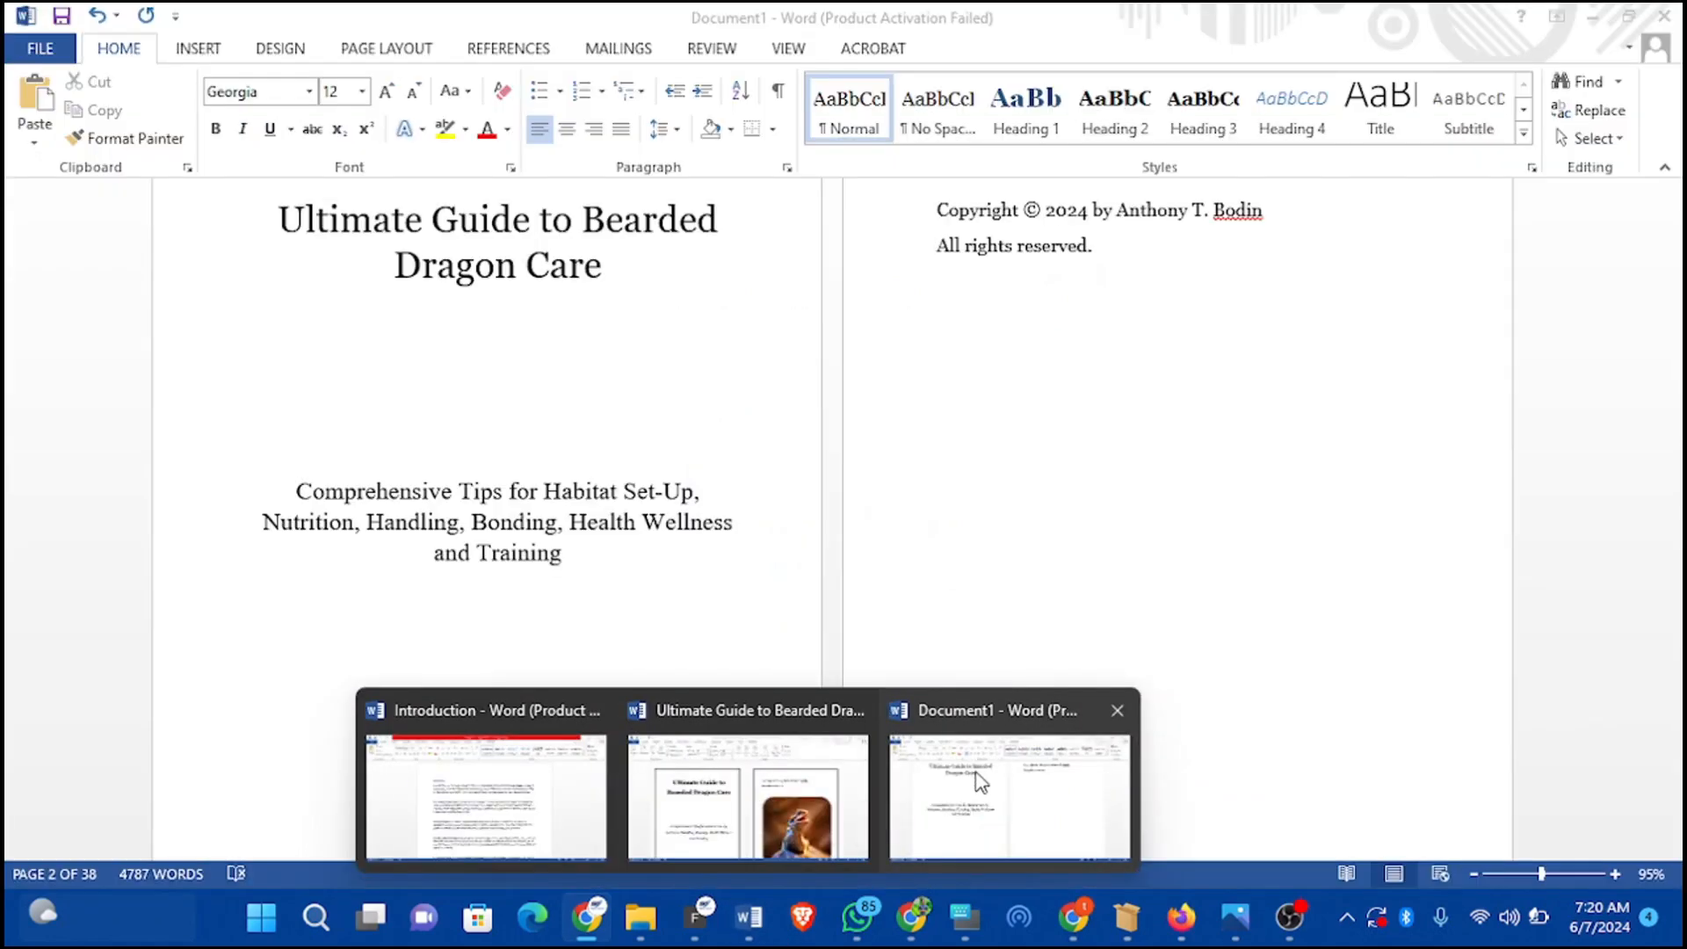
click(976, 781)
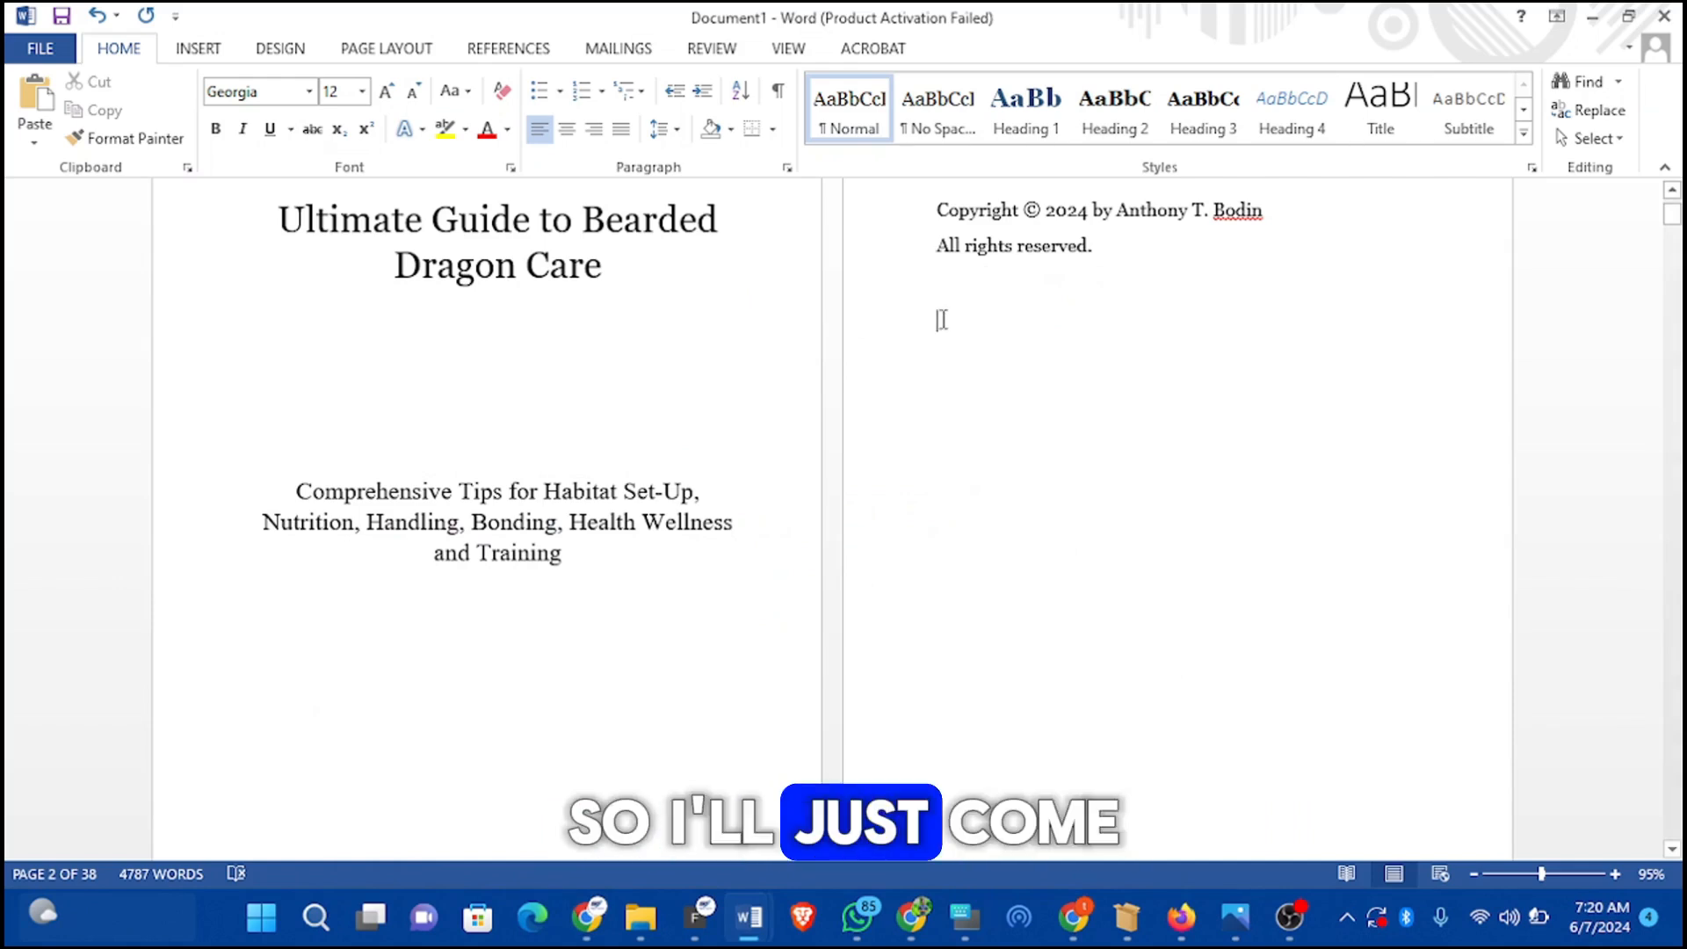
click(207, 48)
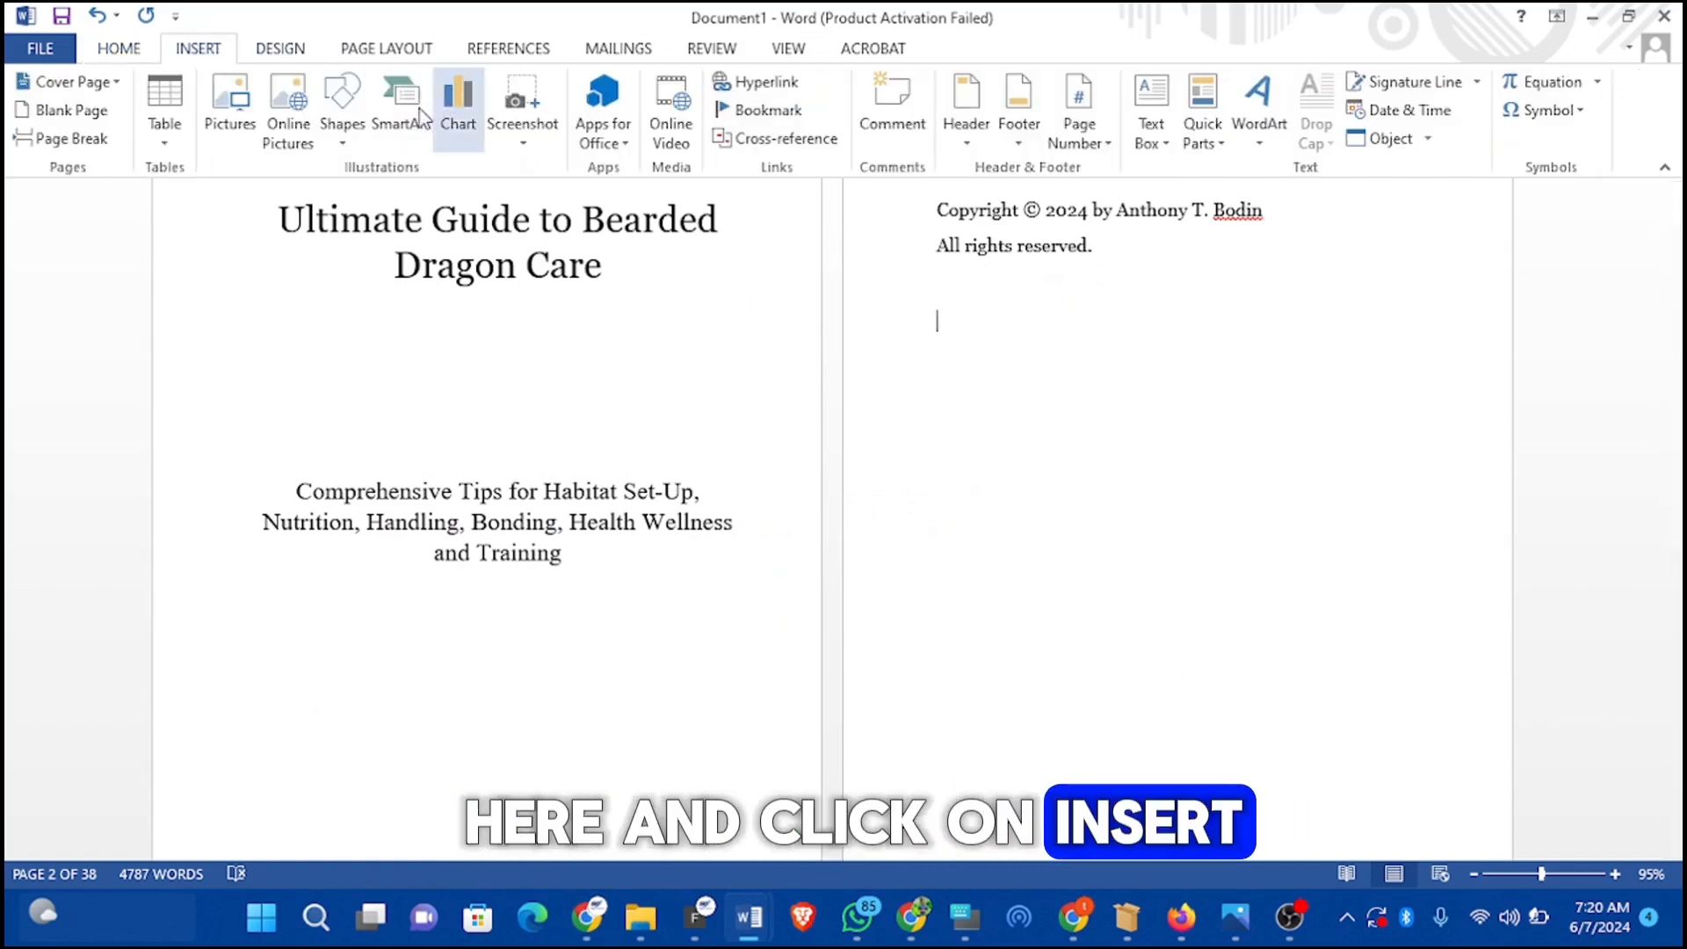
click(338, 124)
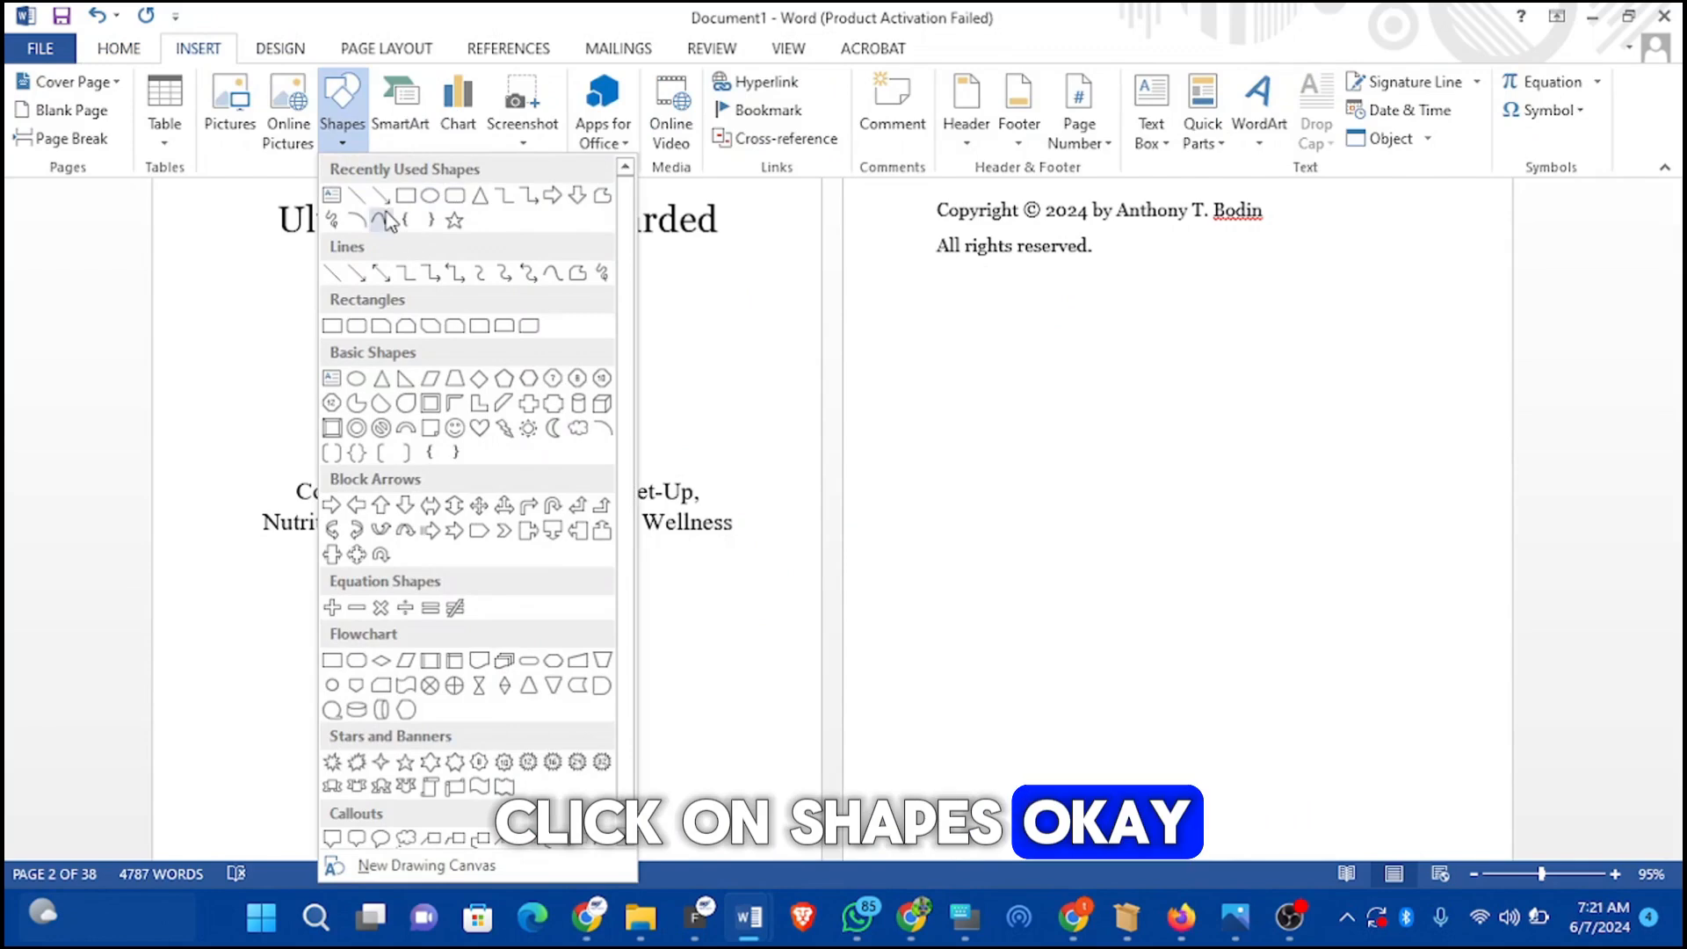
click(442, 197)
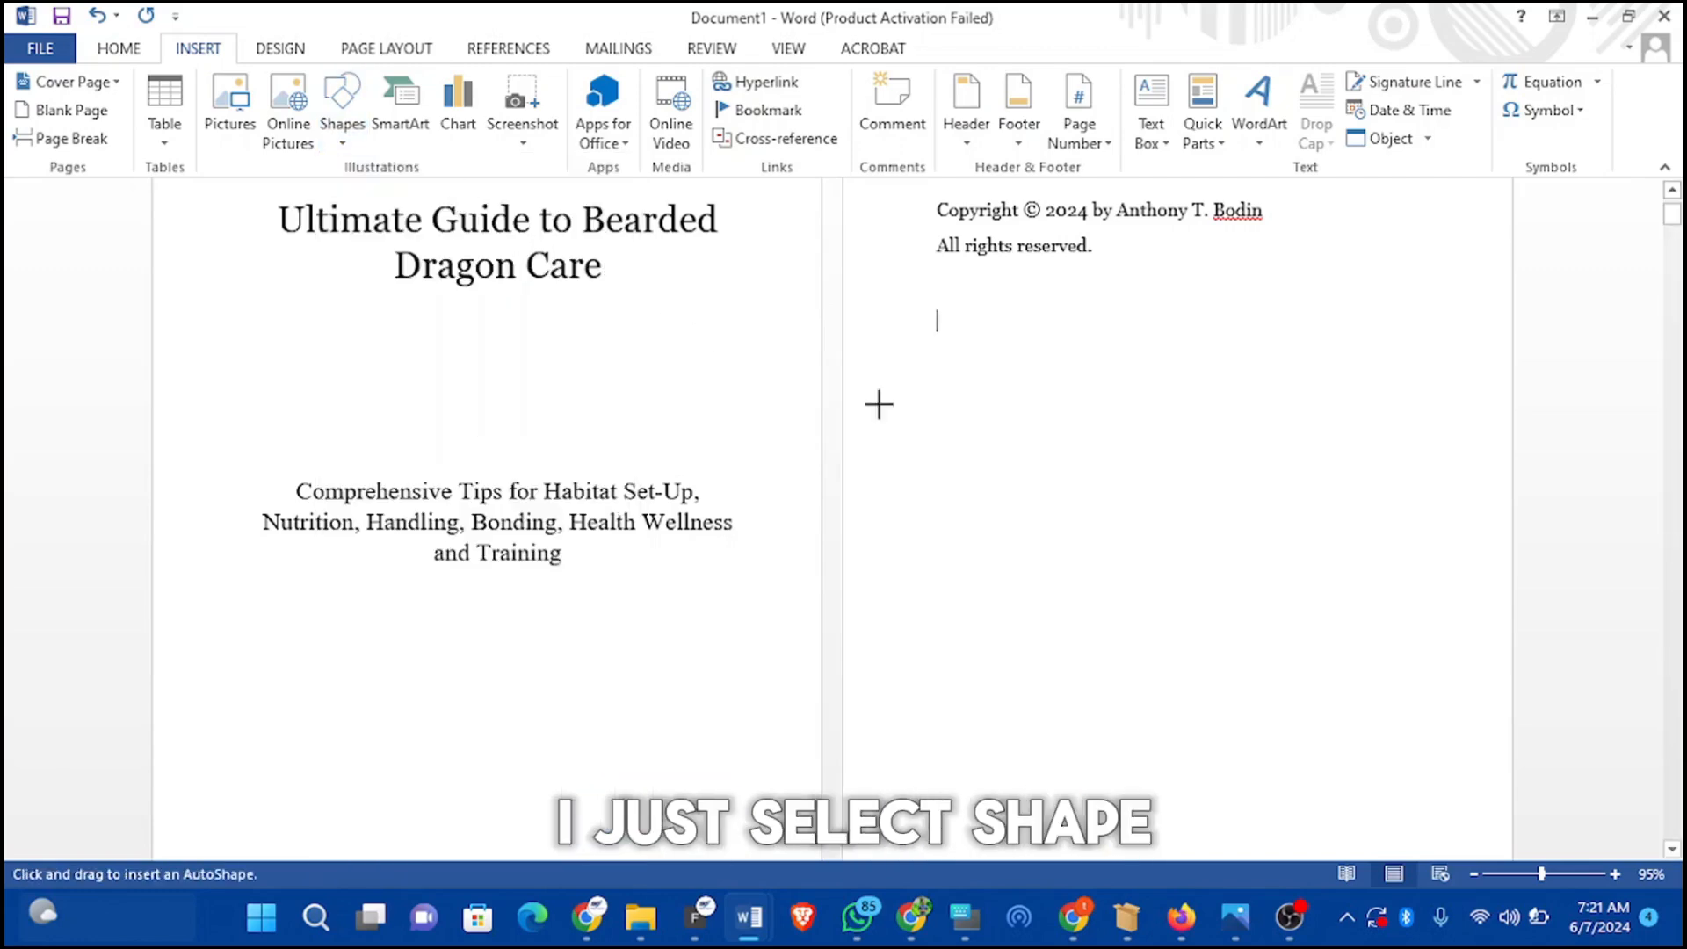
drag(938, 327, 1395, 795)
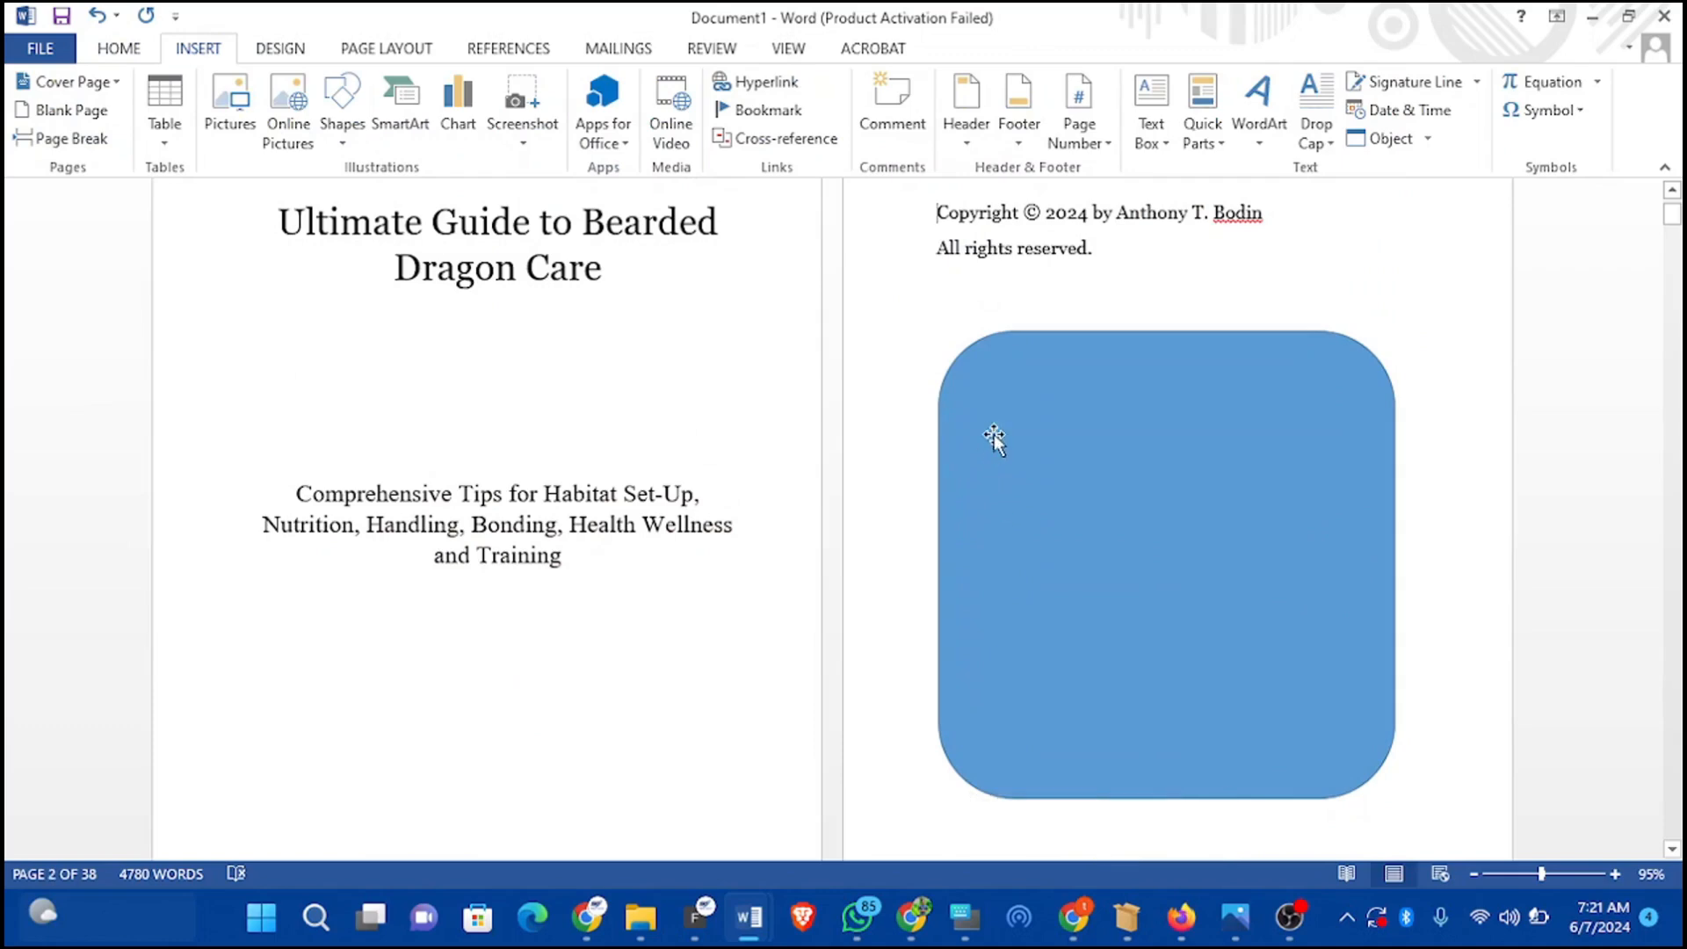
click(1147, 516)
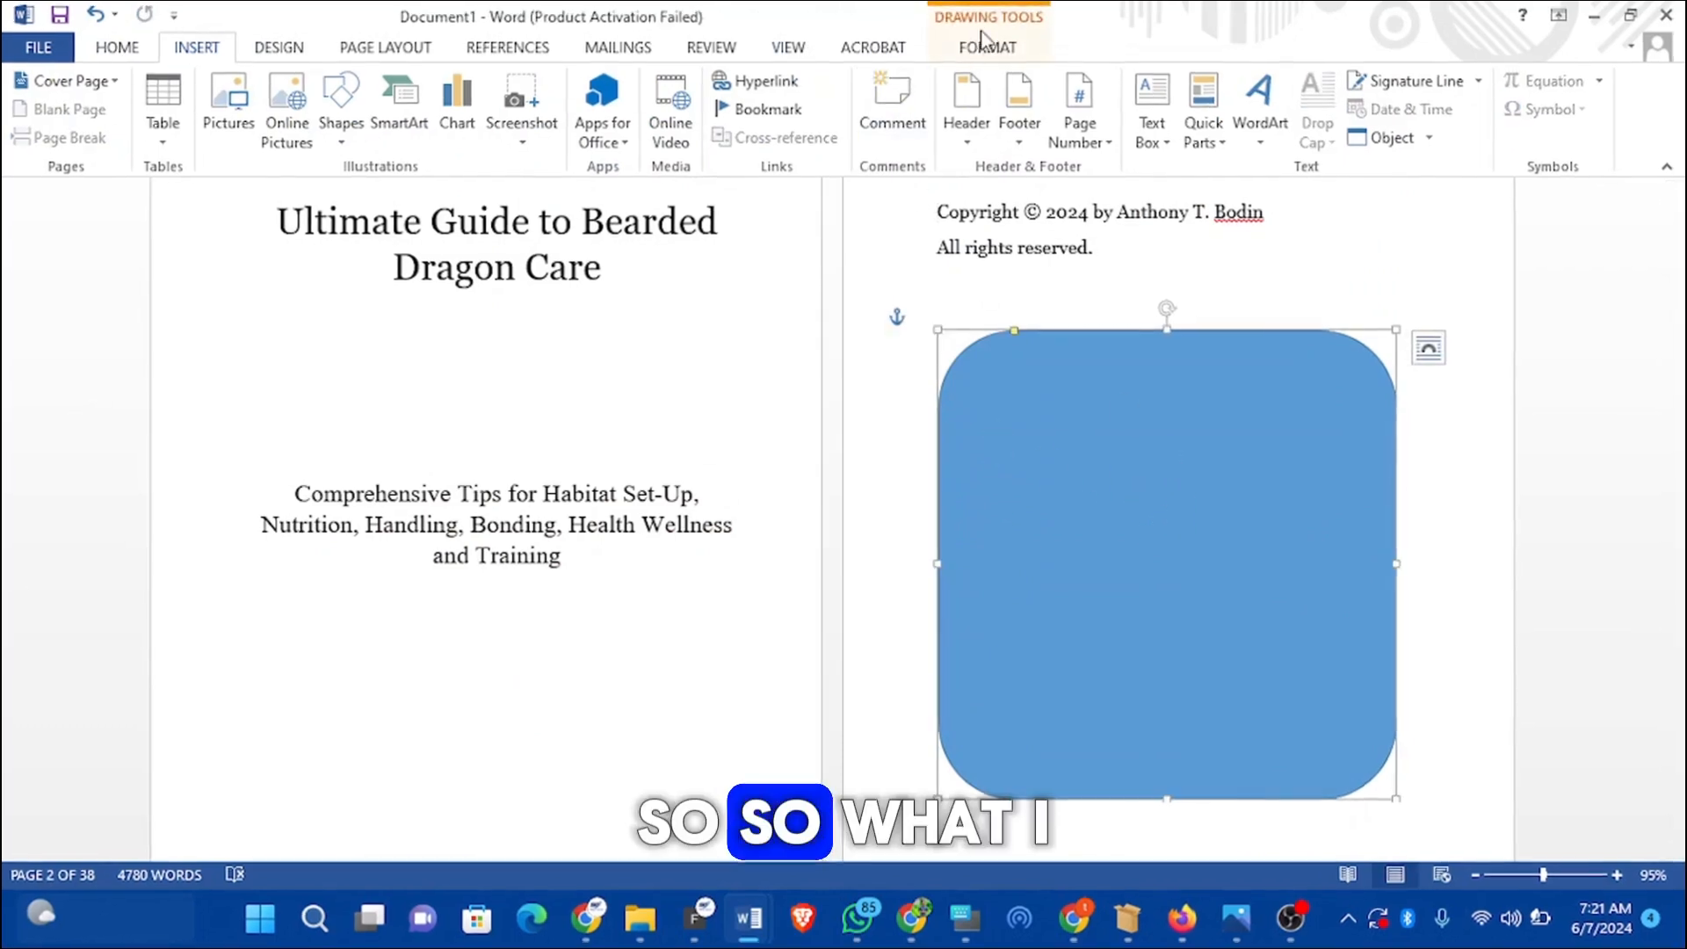
Step: Fill the rounded rectangle on page 2 with the picture bearded-dragon-5400499_1280 from the Downloads folder, then deselect it
click(990, 42)
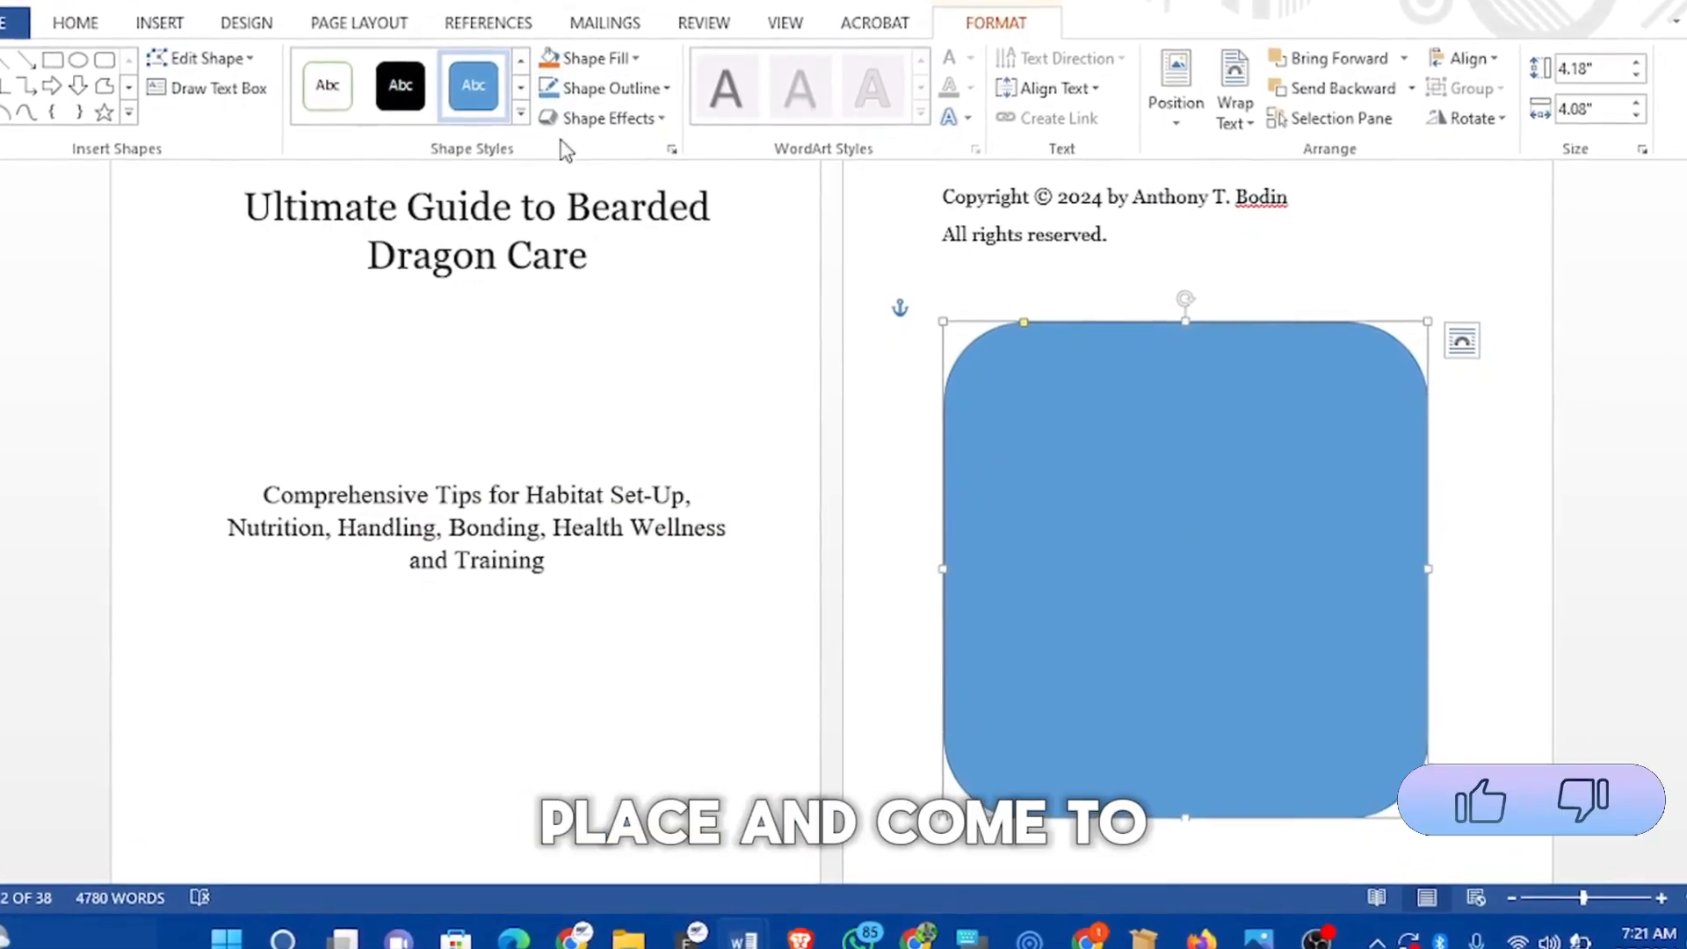
click(588, 60)
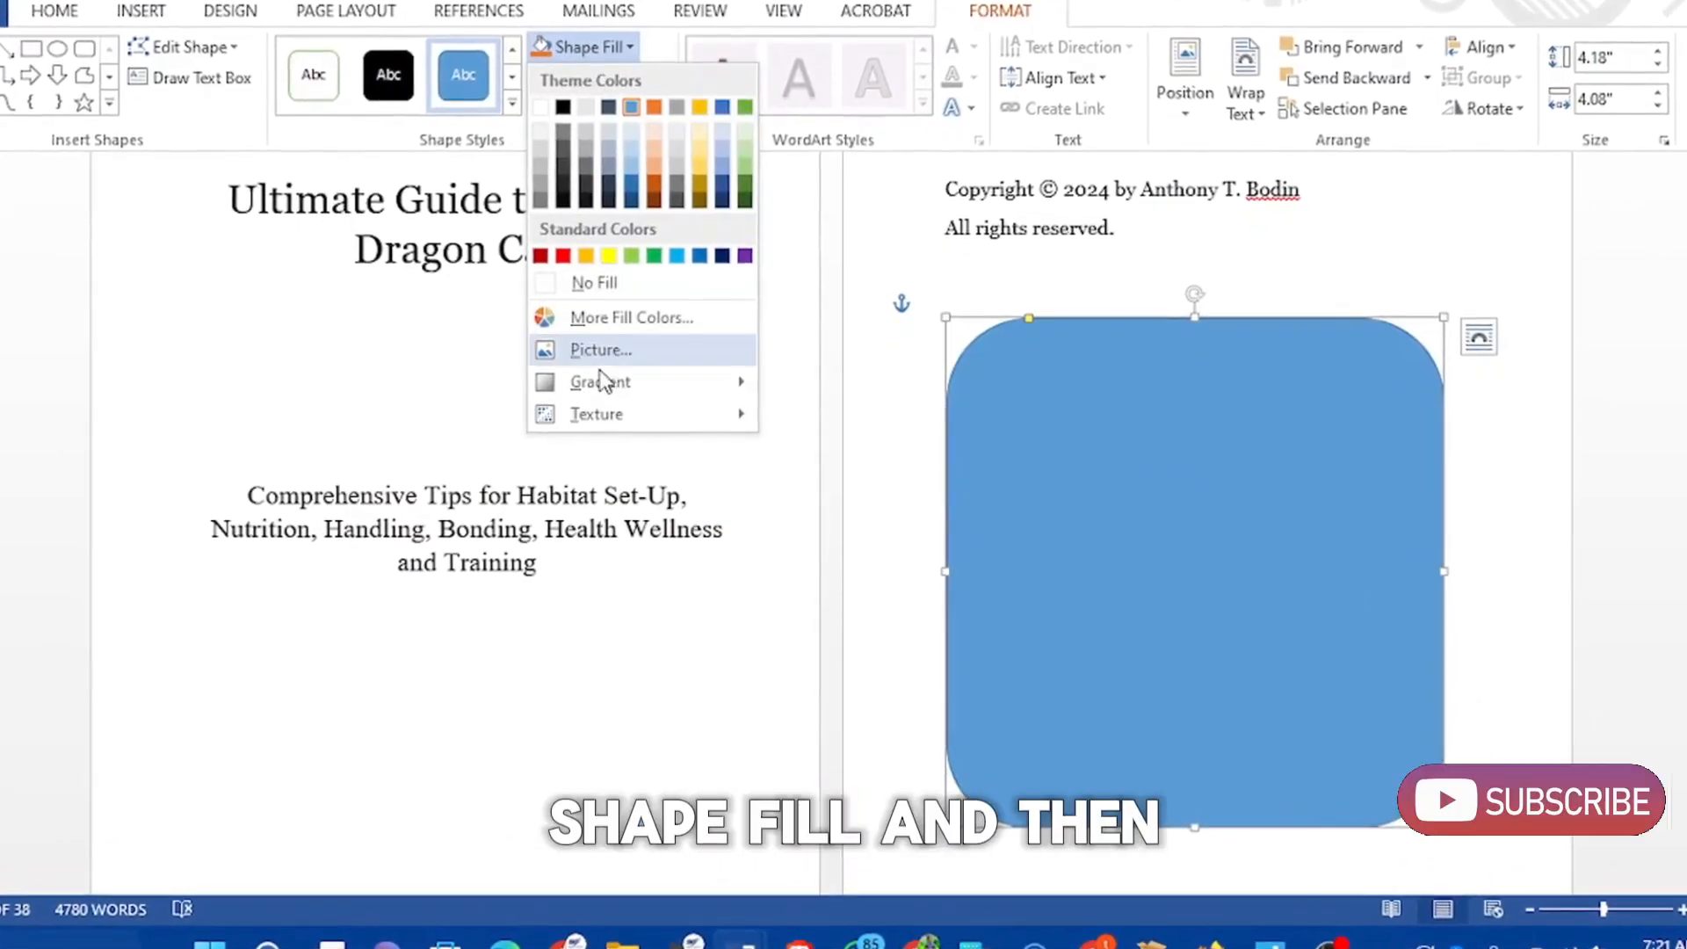
click(615, 348)
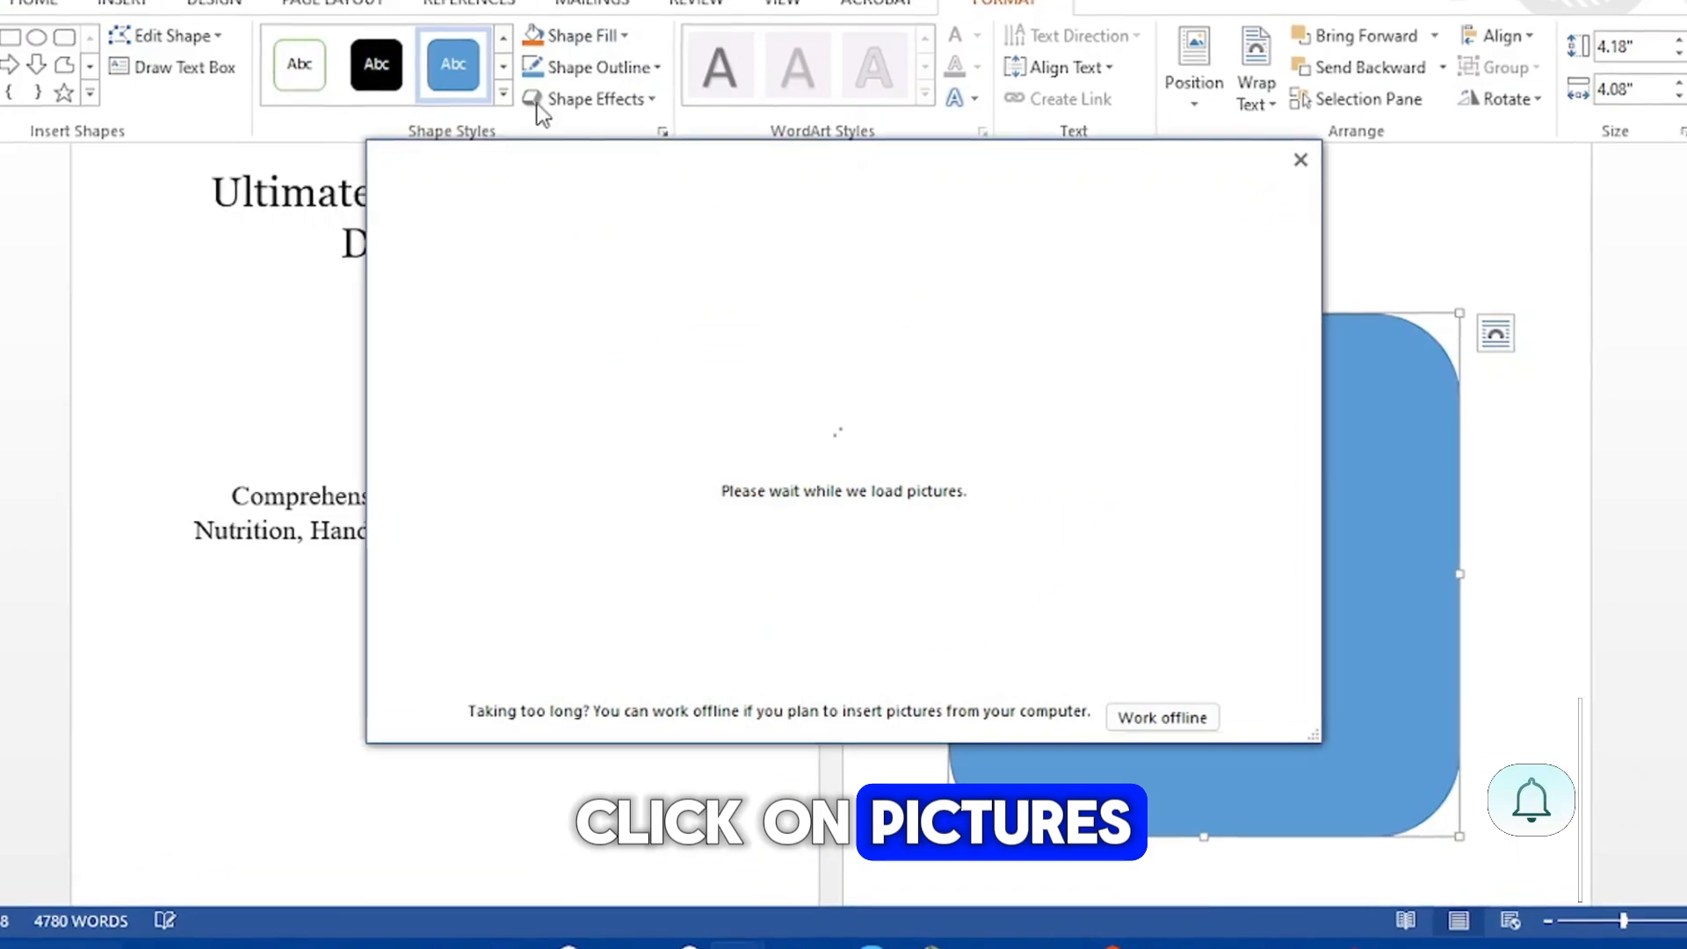
click(1162, 719)
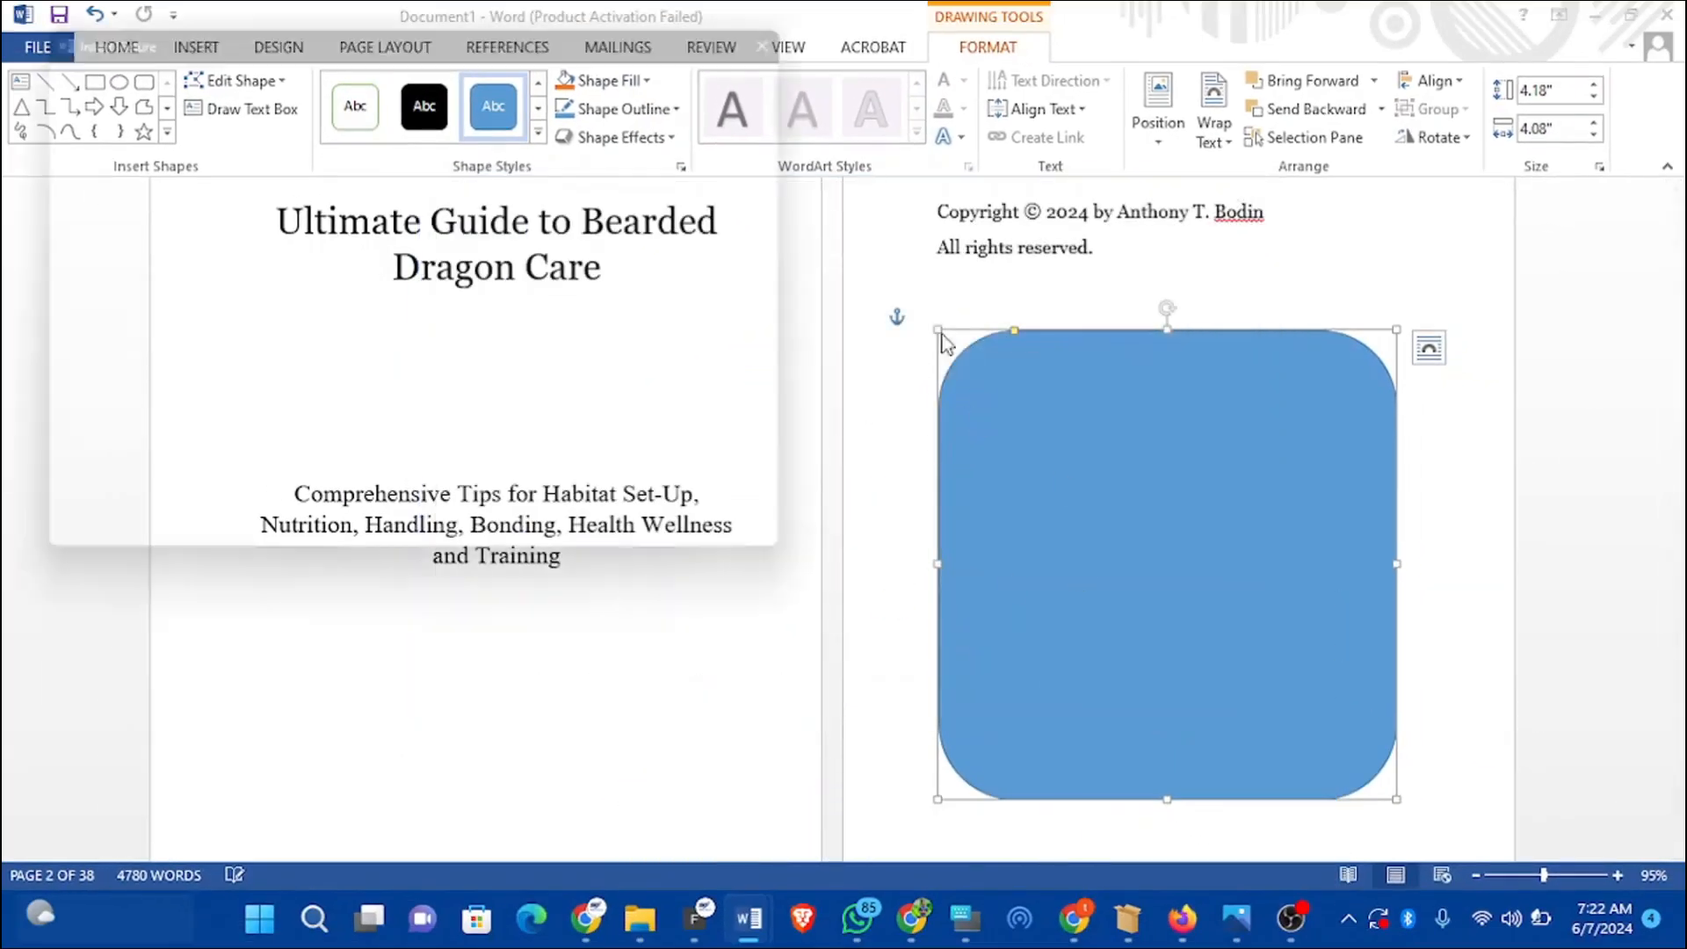
scroll(149, 282, up, 5)
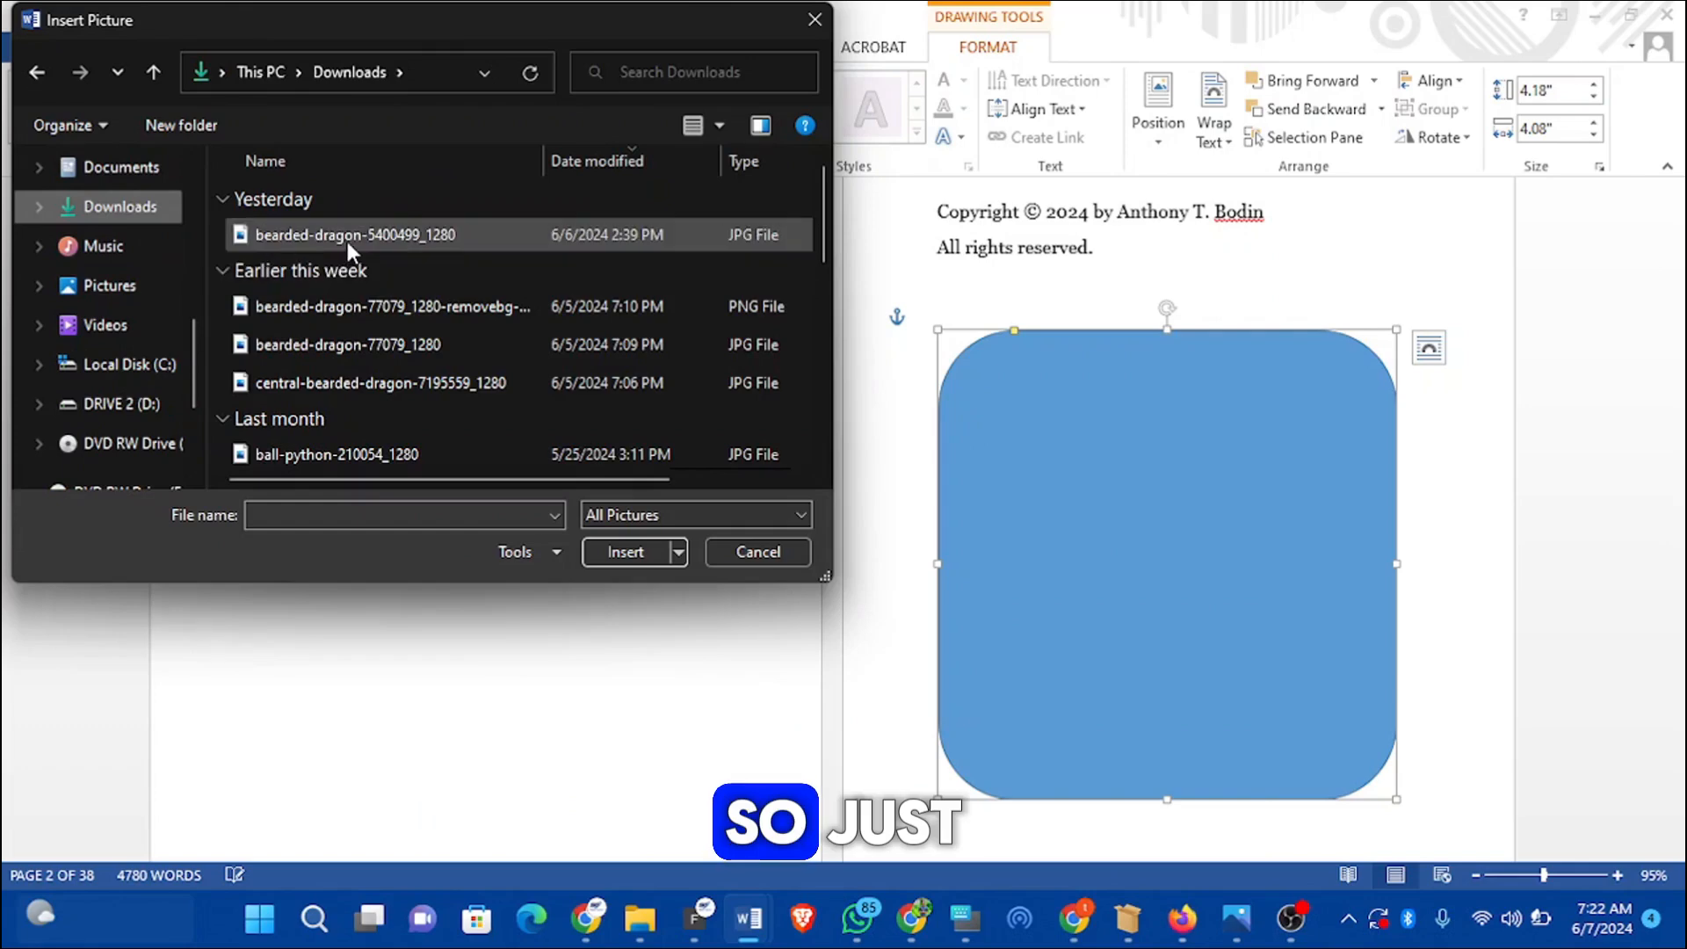
click(342, 239)
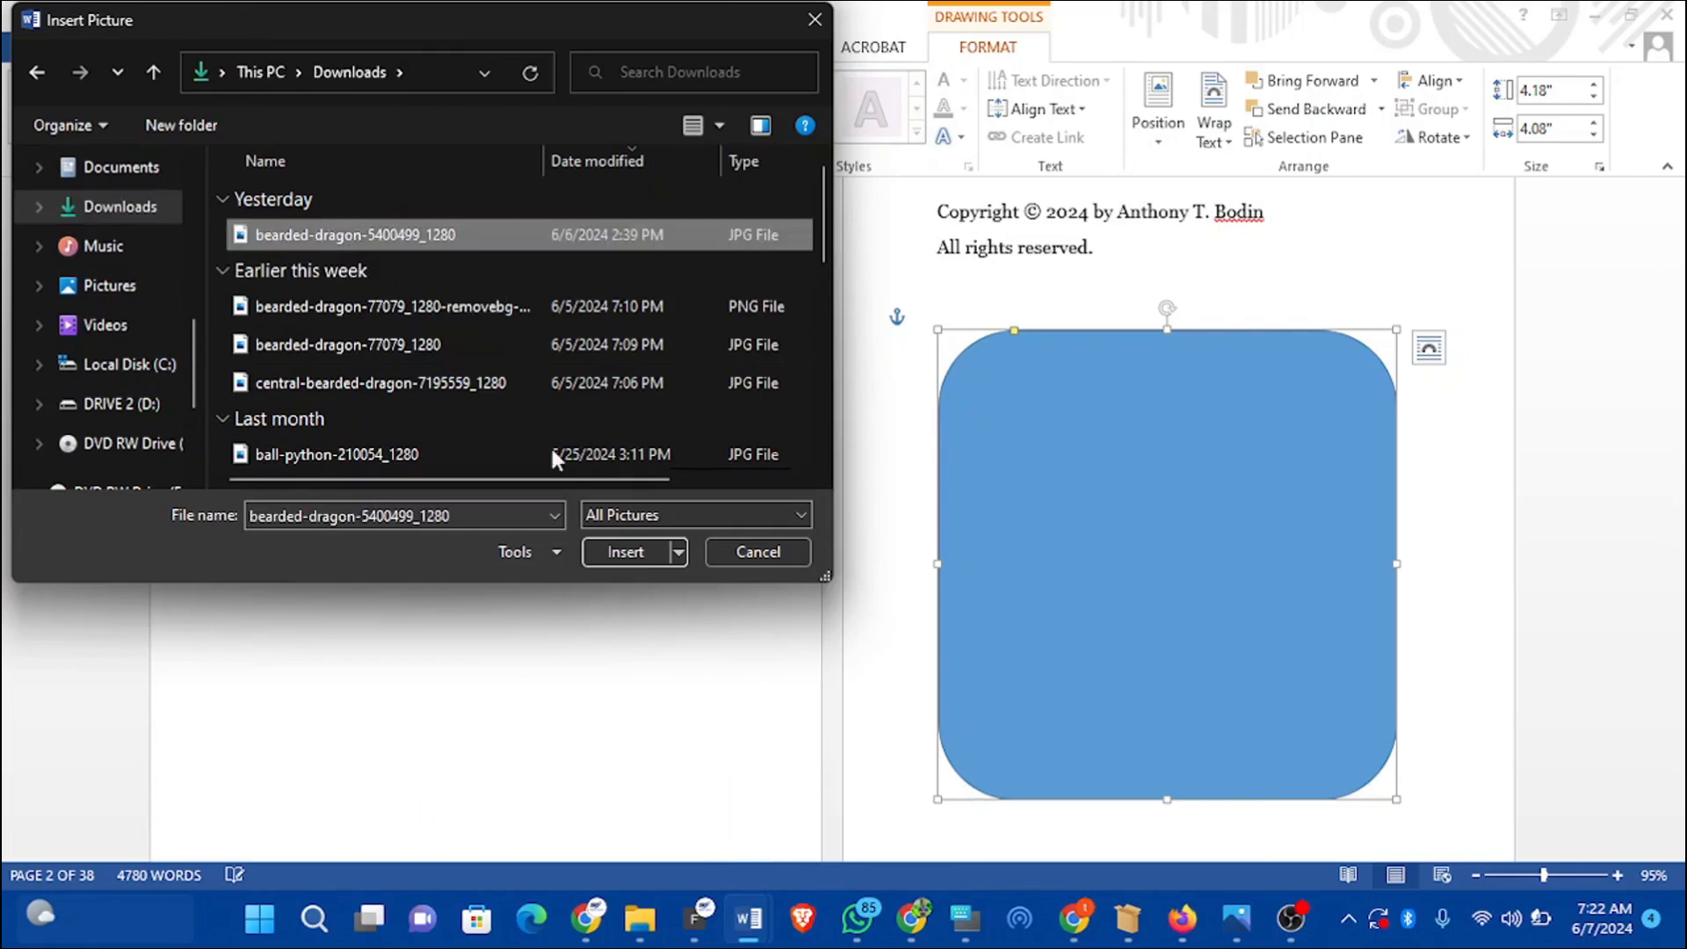
click(617, 554)
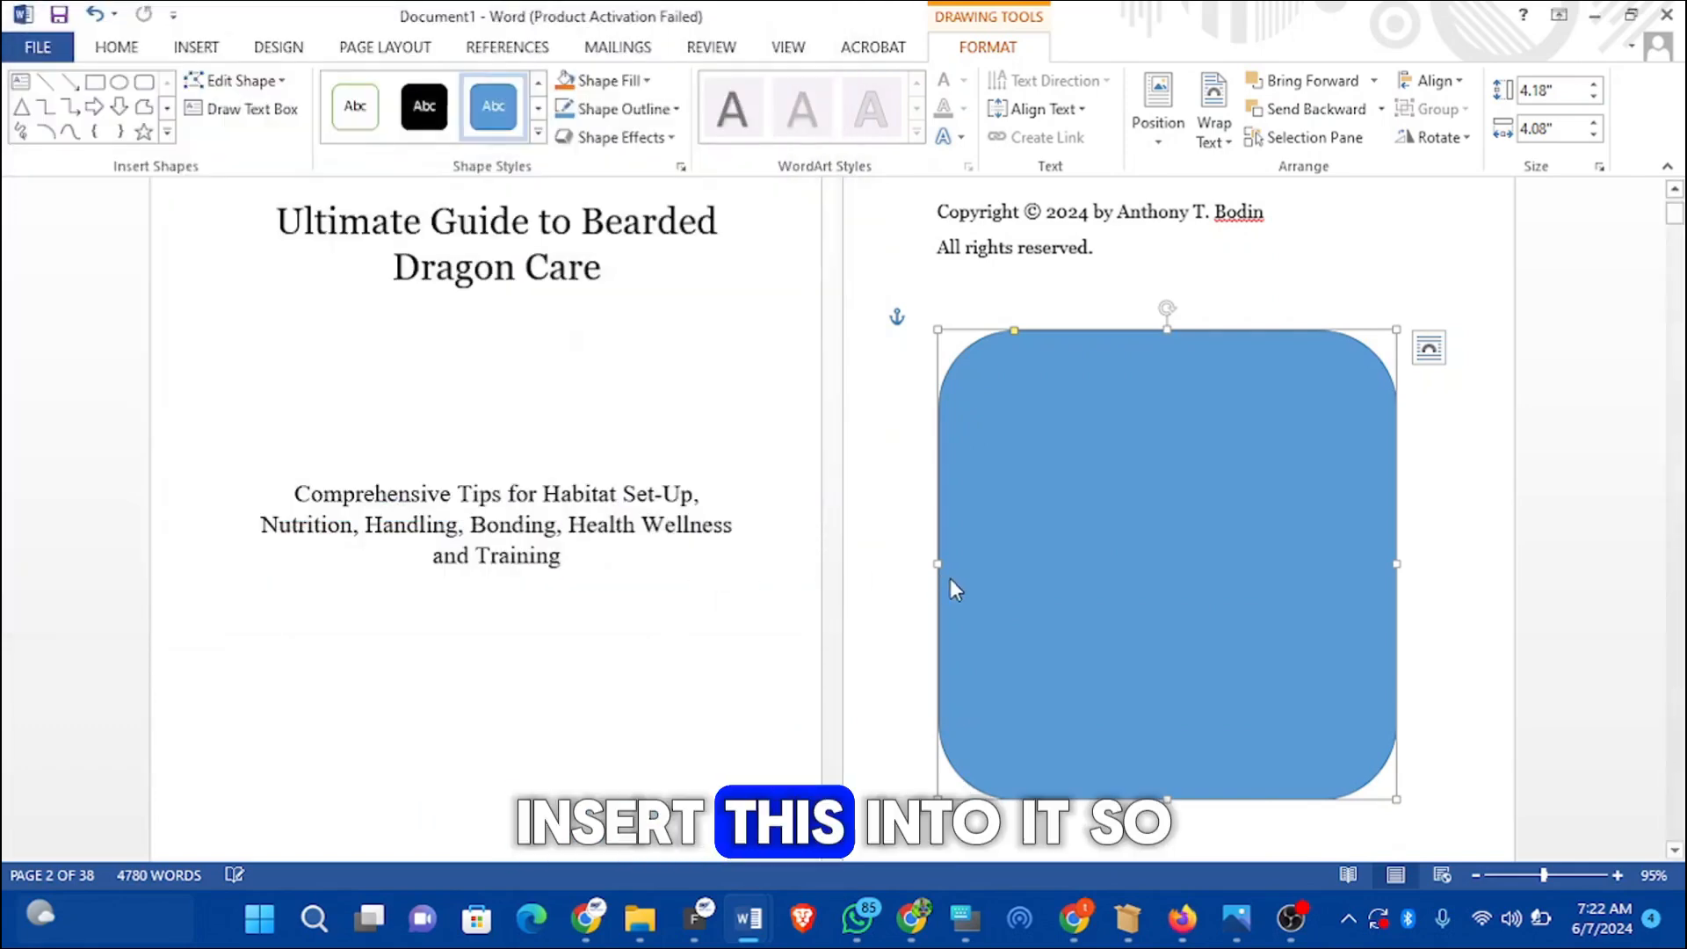
scroll(1187, 562, up, 1)
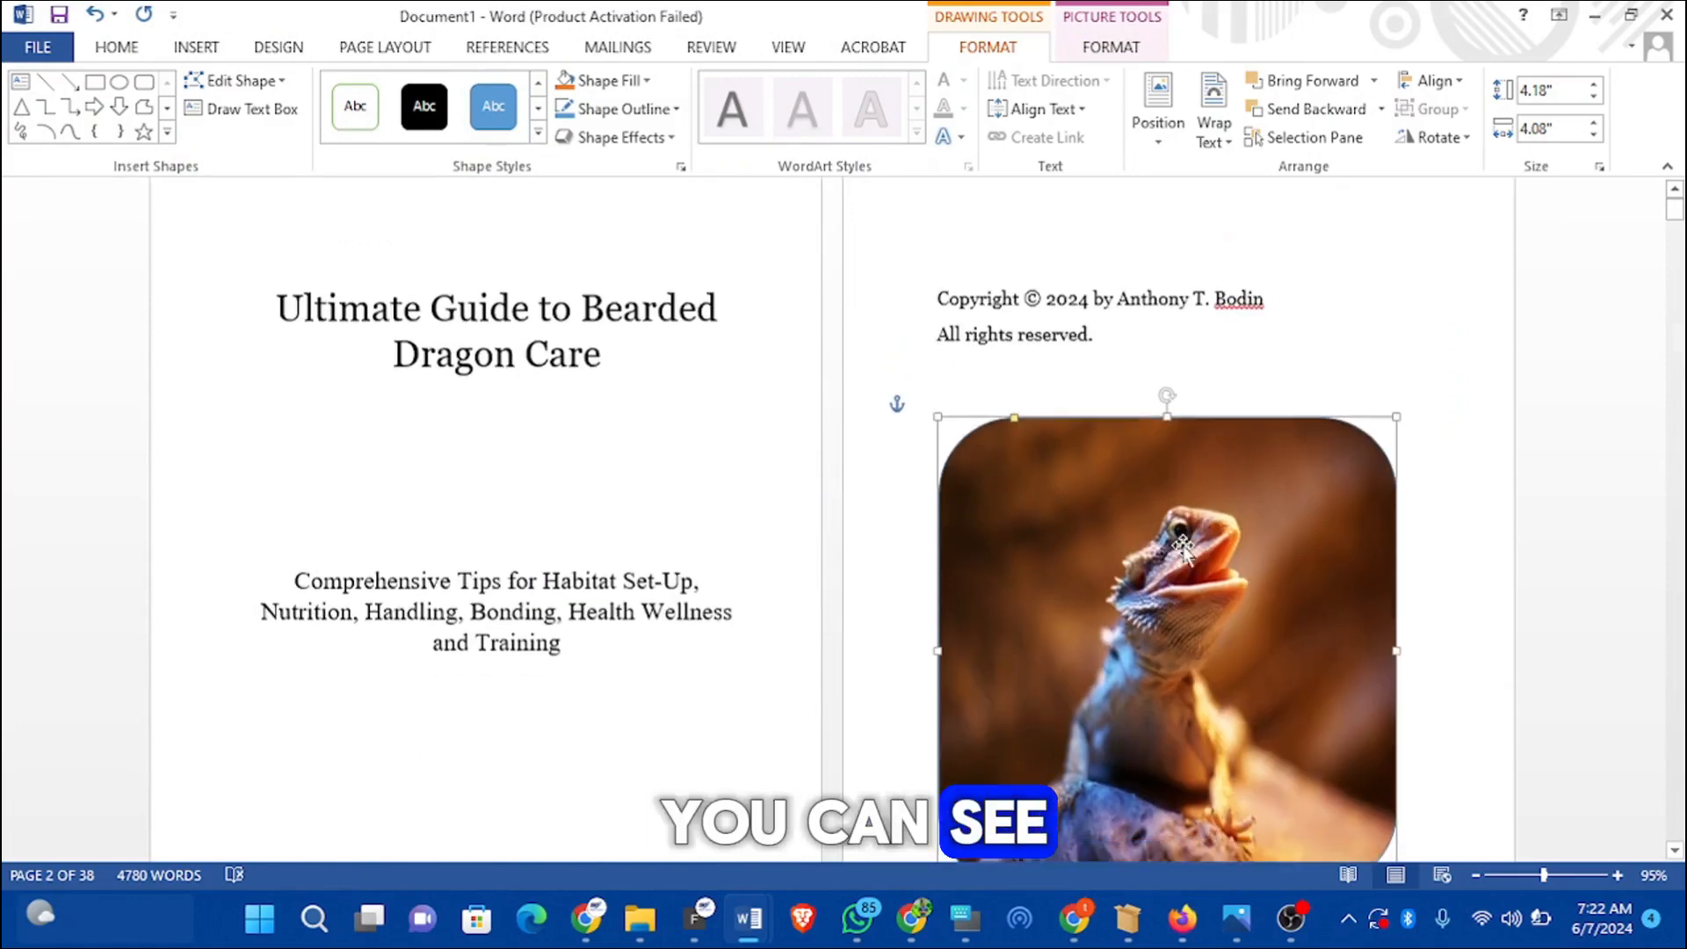
click(1285, 320)
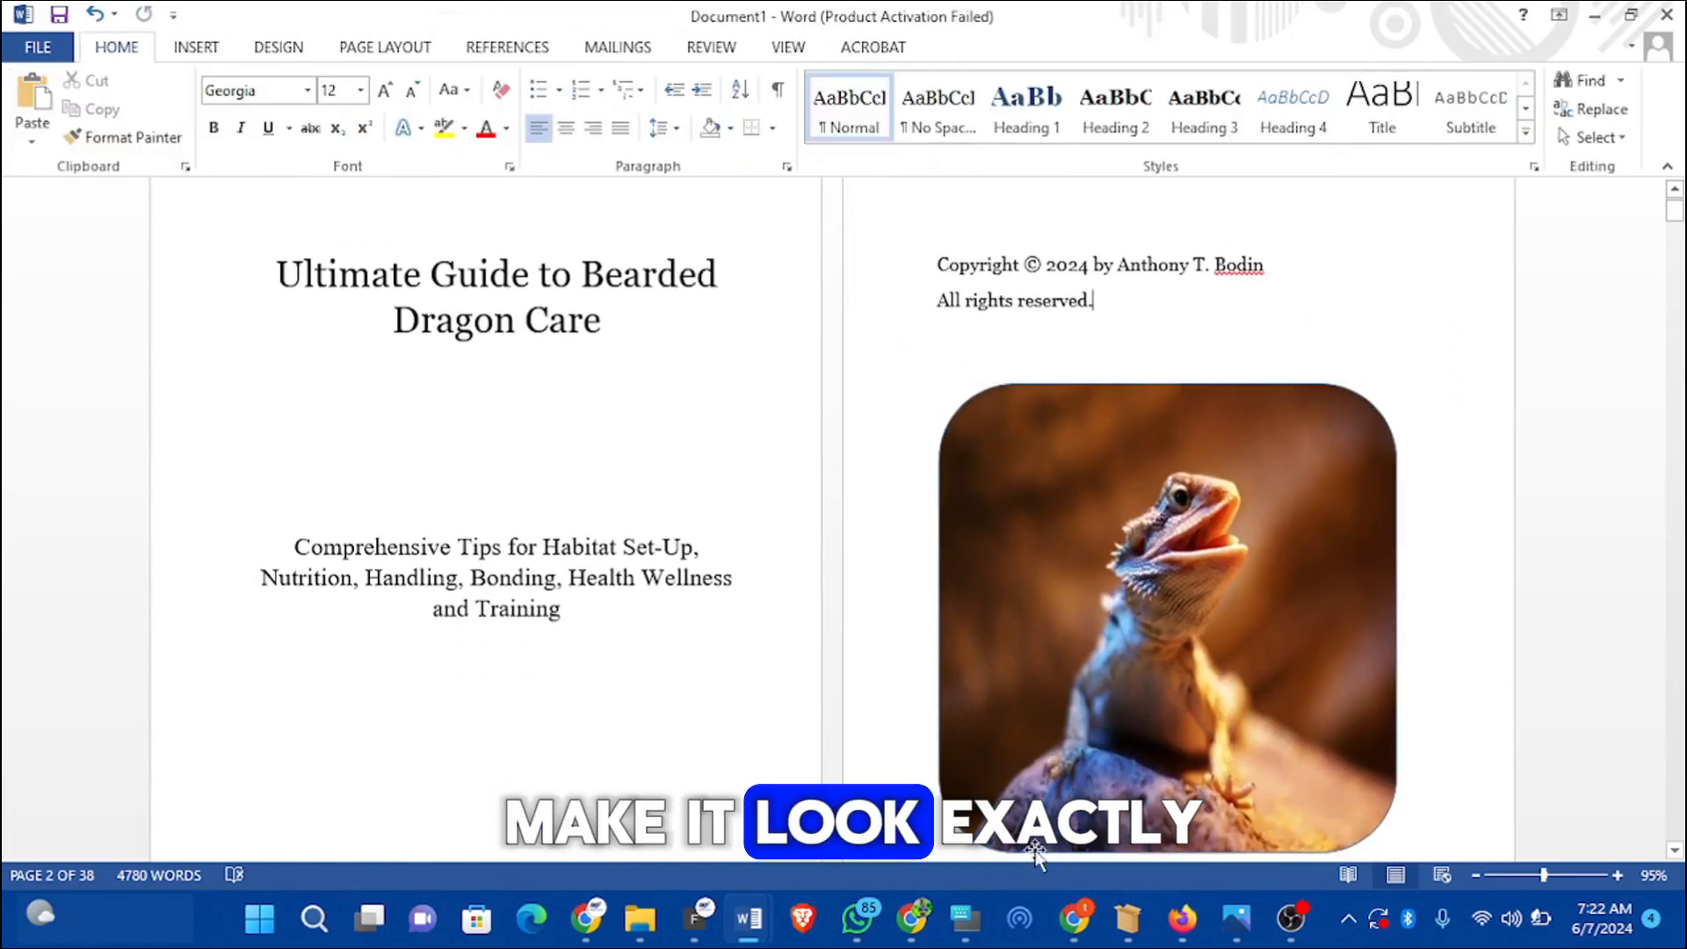
Step: Switch to the finished guide and examine the edges of the picture on its copyright page
mouse_move(747, 923)
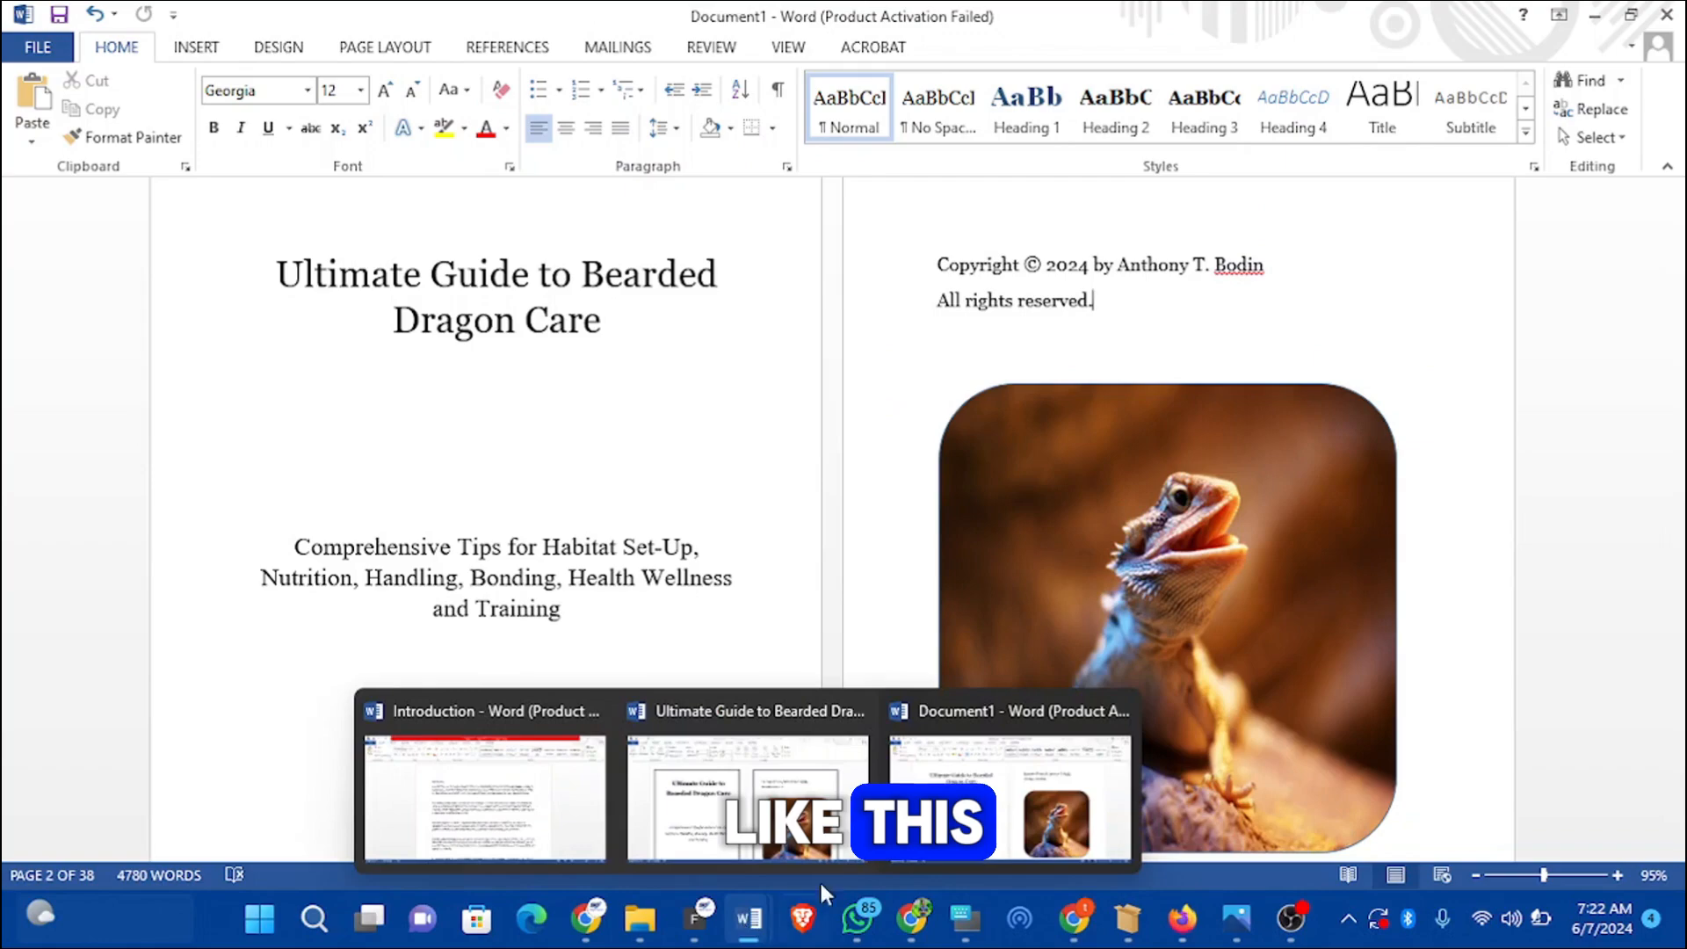
click(747, 800)
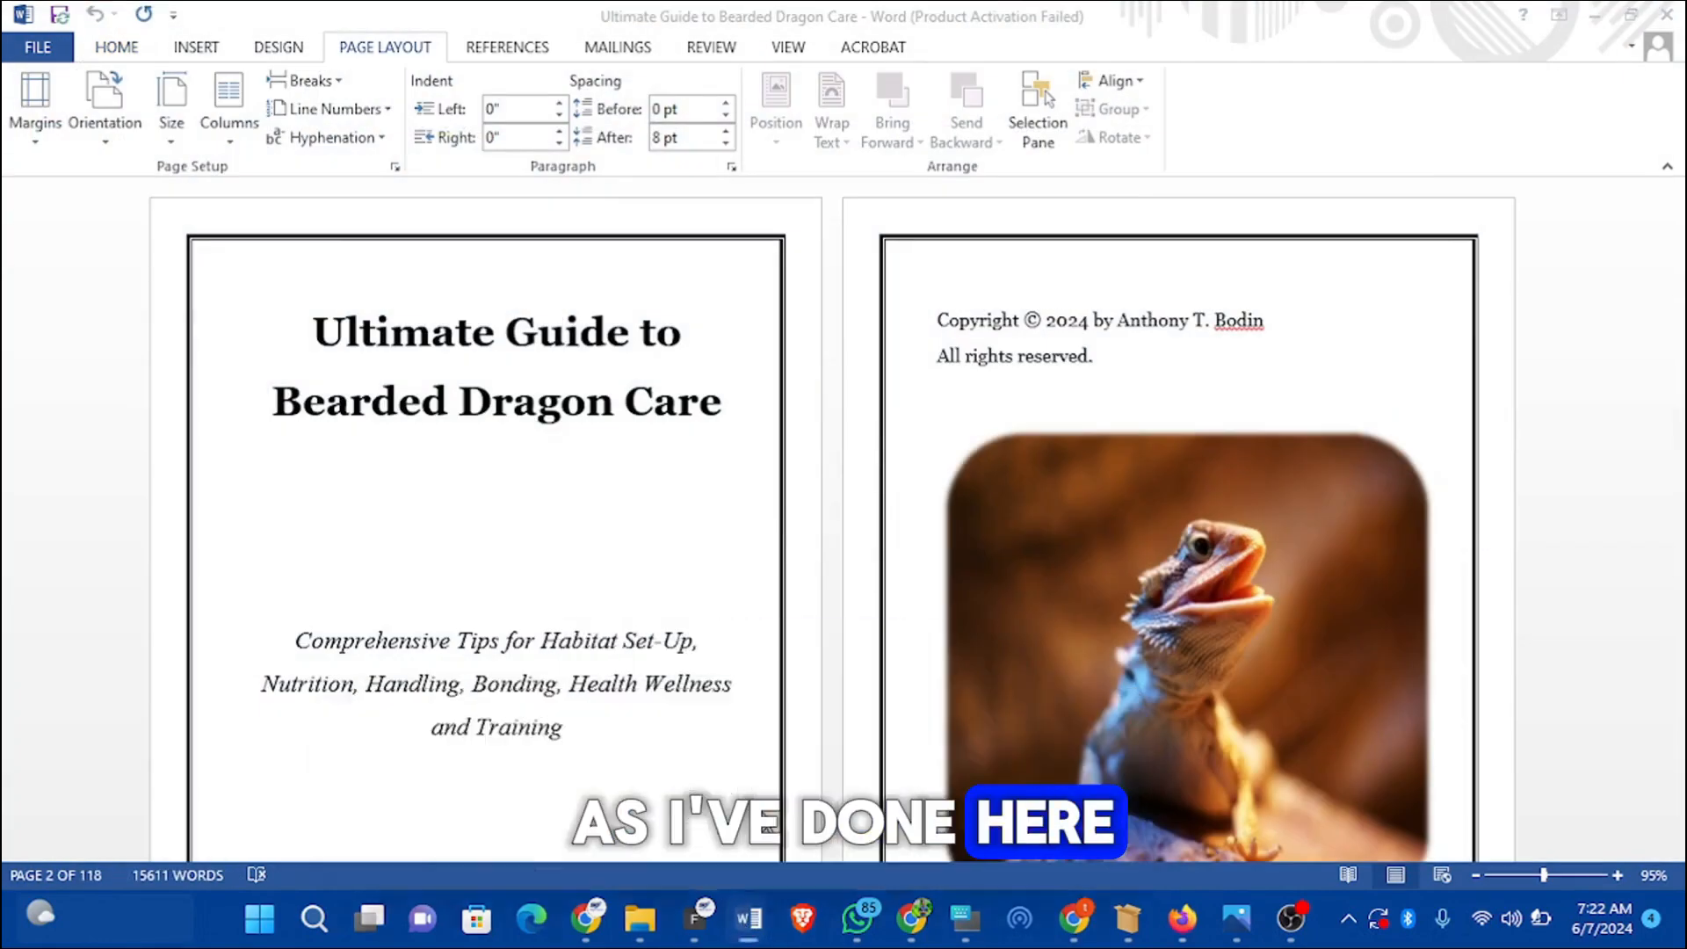
mouse_move(747, 919)
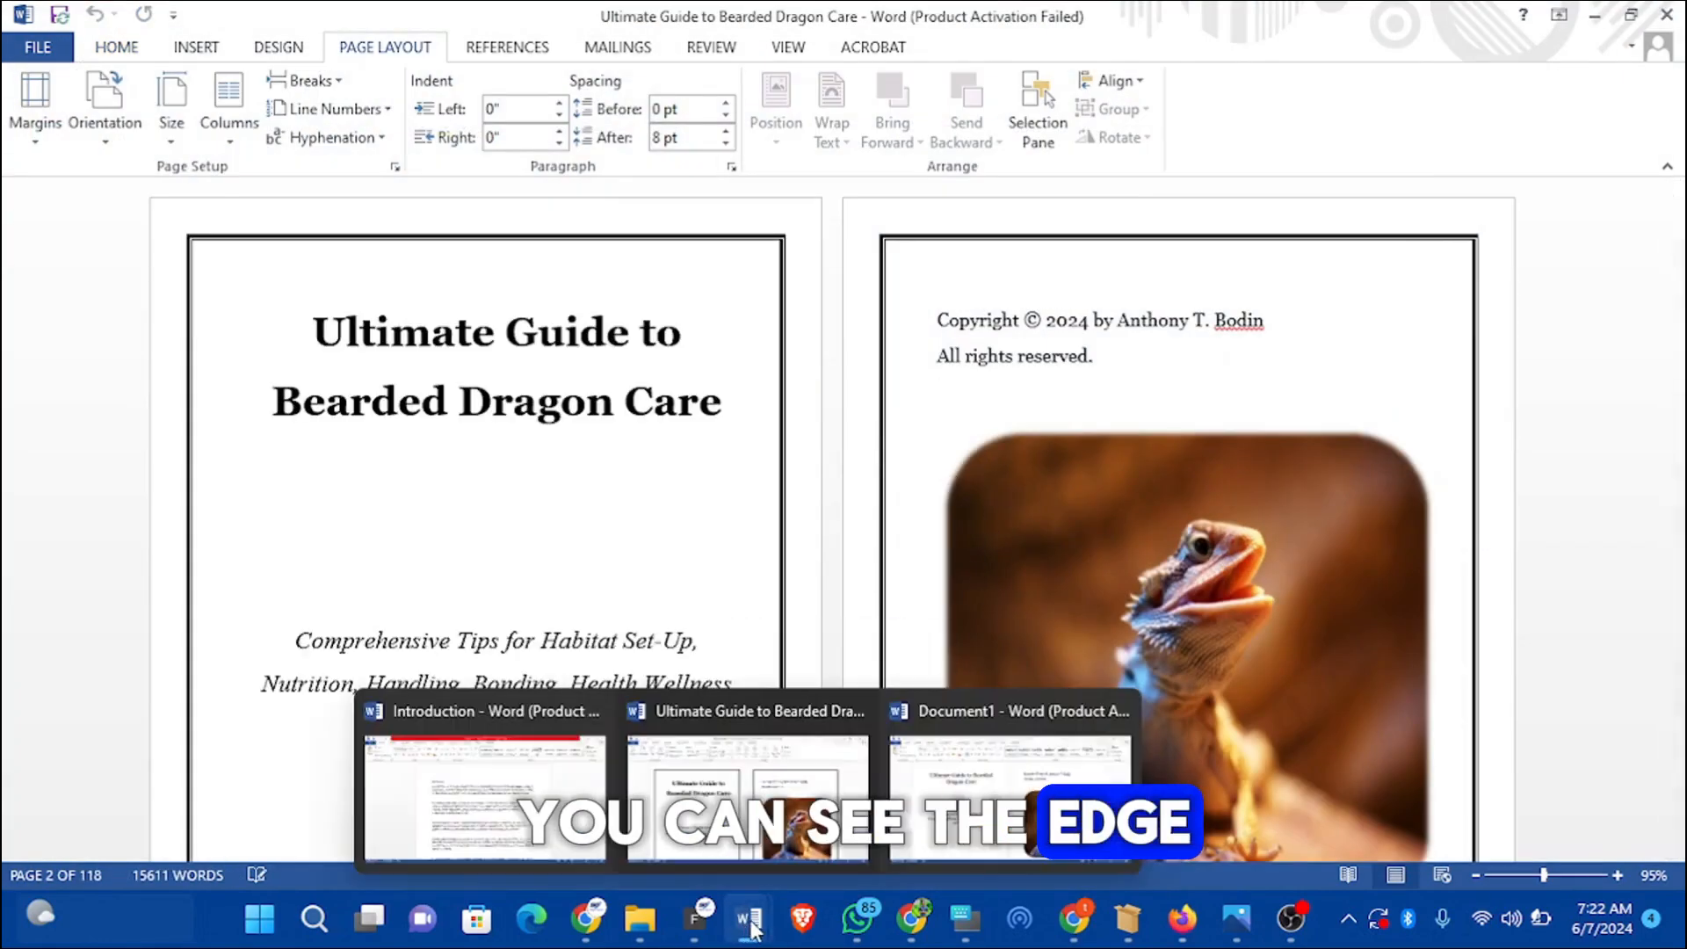
Step: Return to Document1 and apply 5 Point soft edges to the picture-filled rounded rectangle on page 2
click(974, 866)
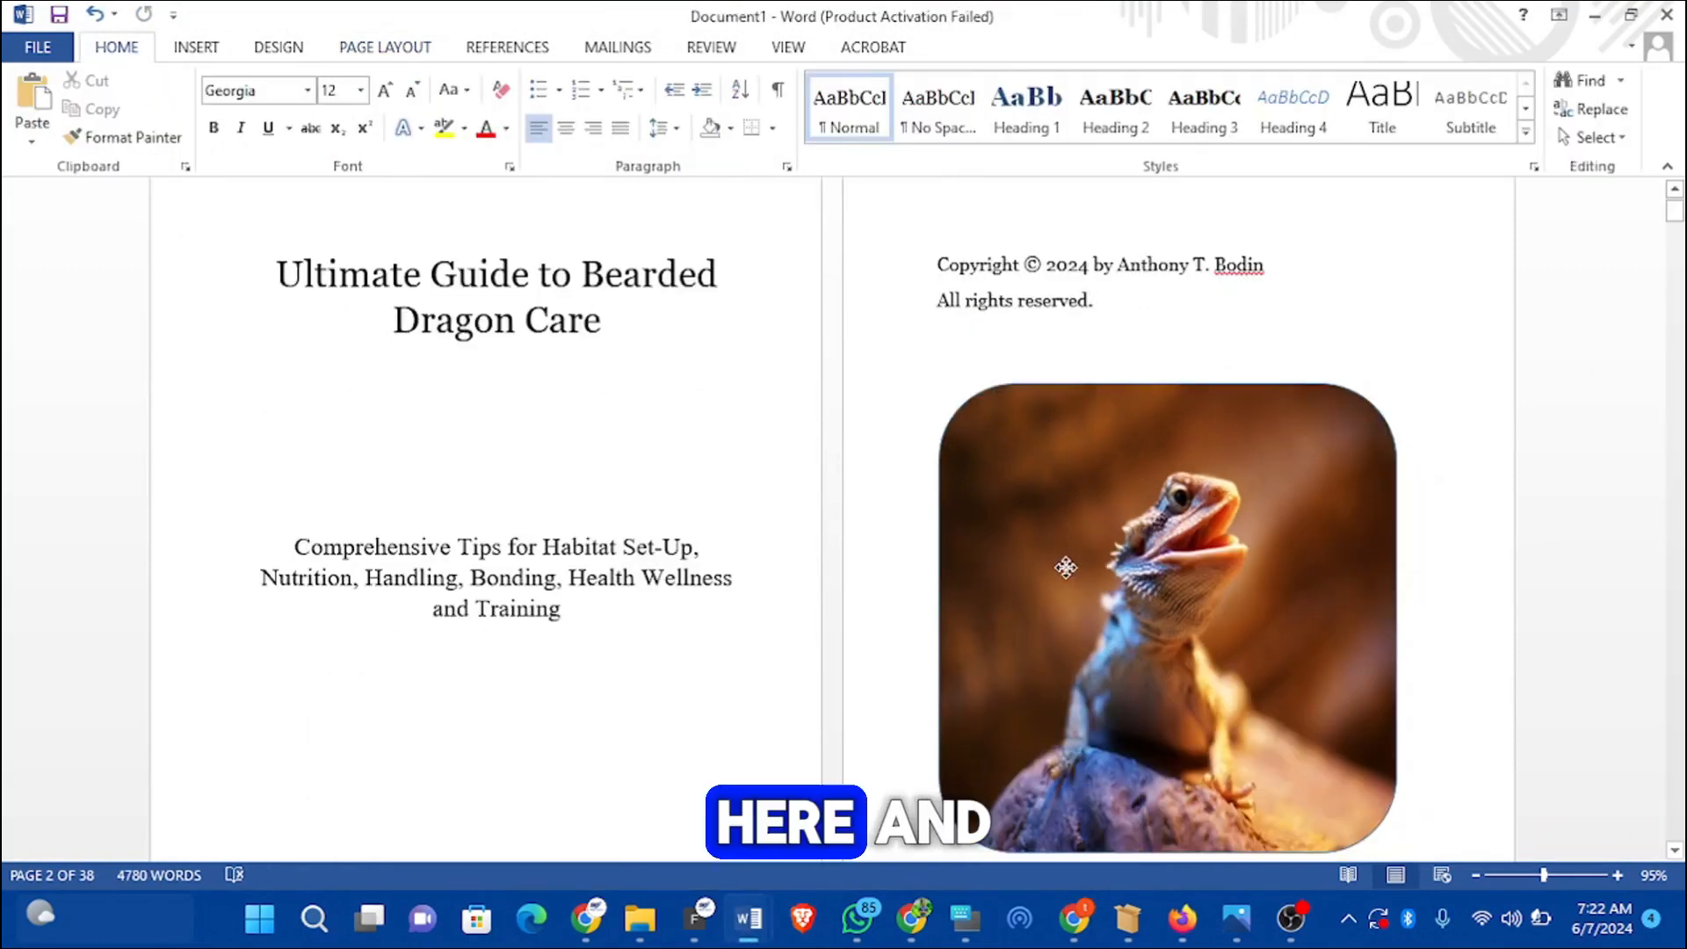
click(1091, 468)
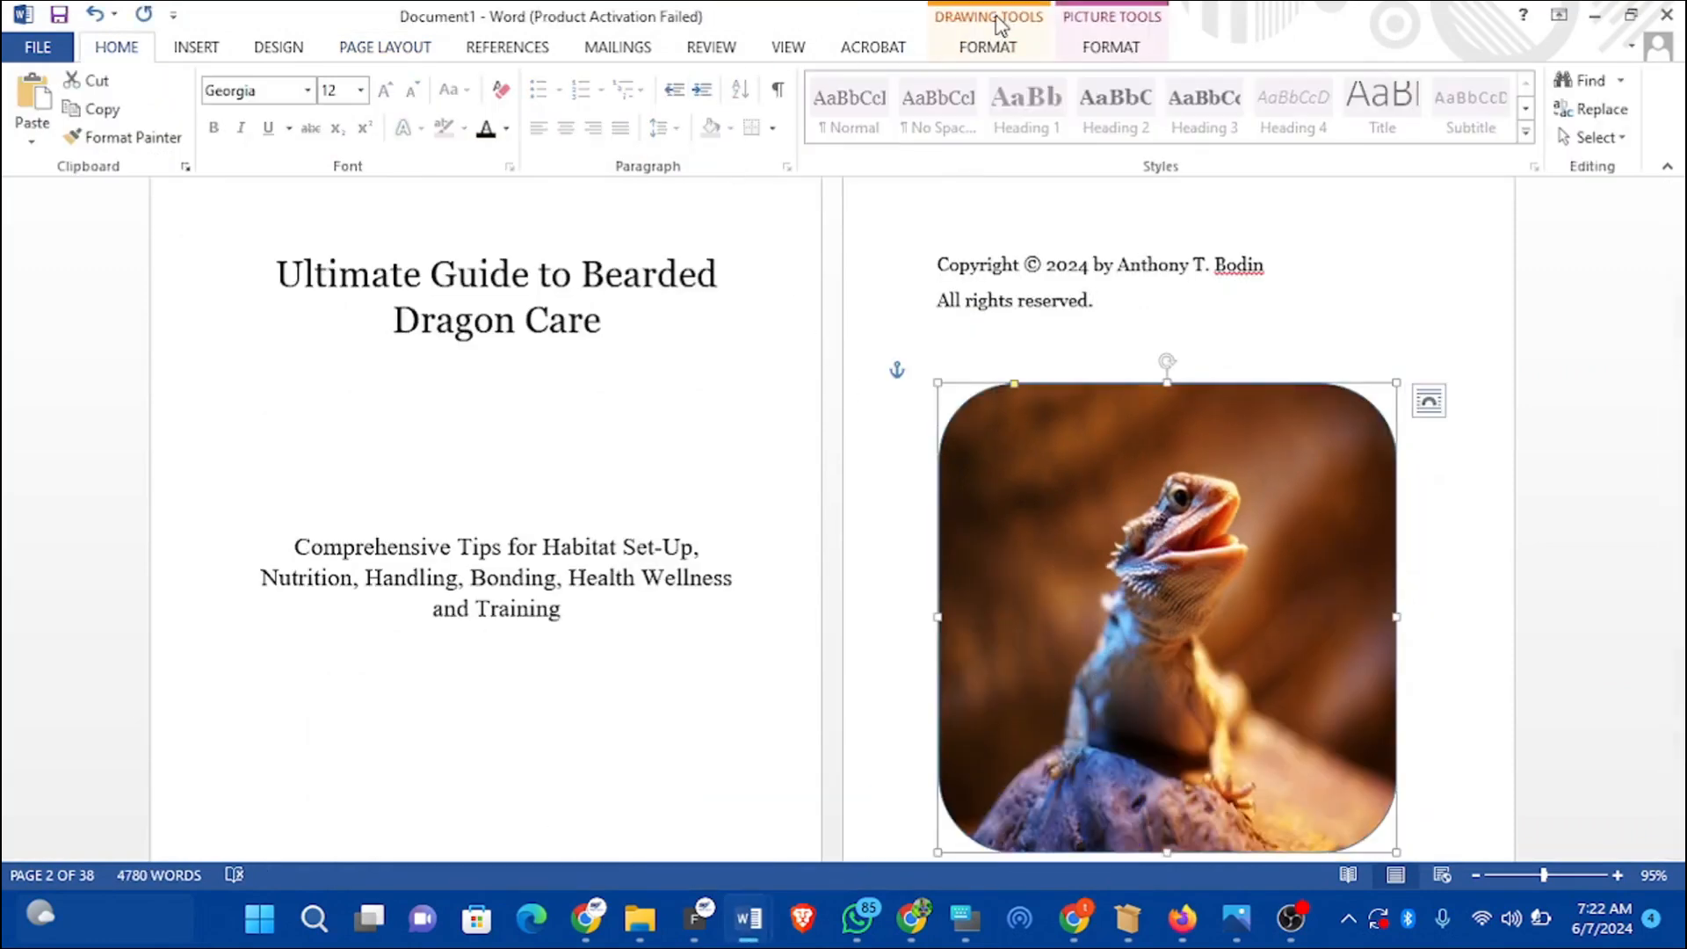
click(988, 47)
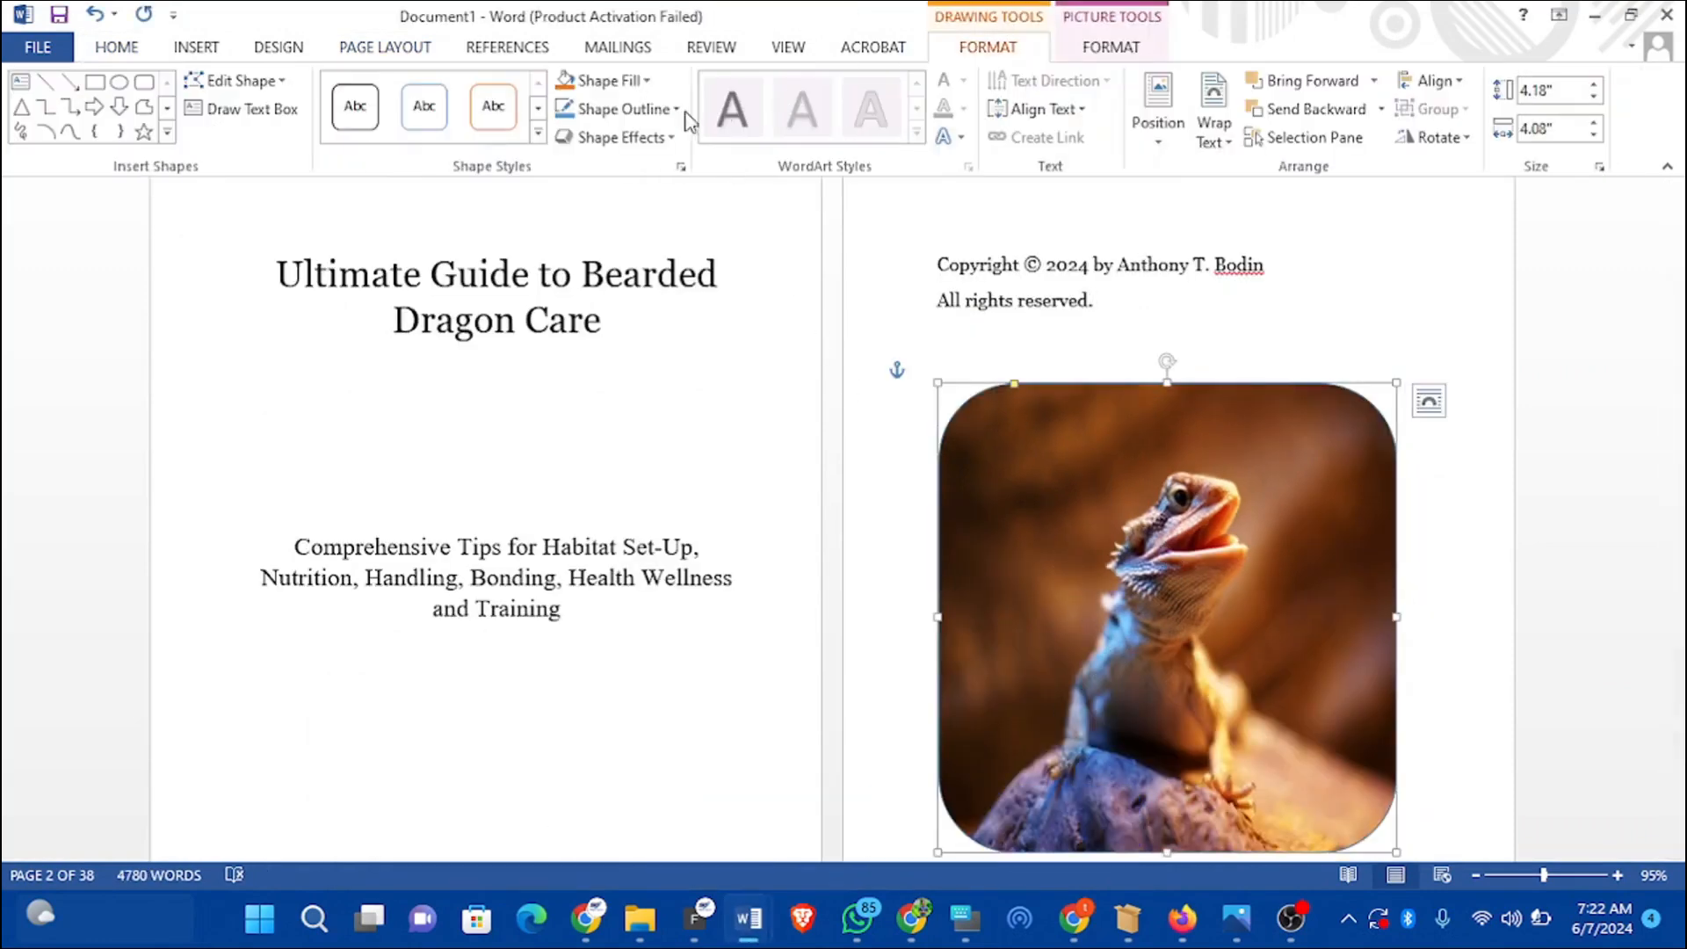
click(611, 110)
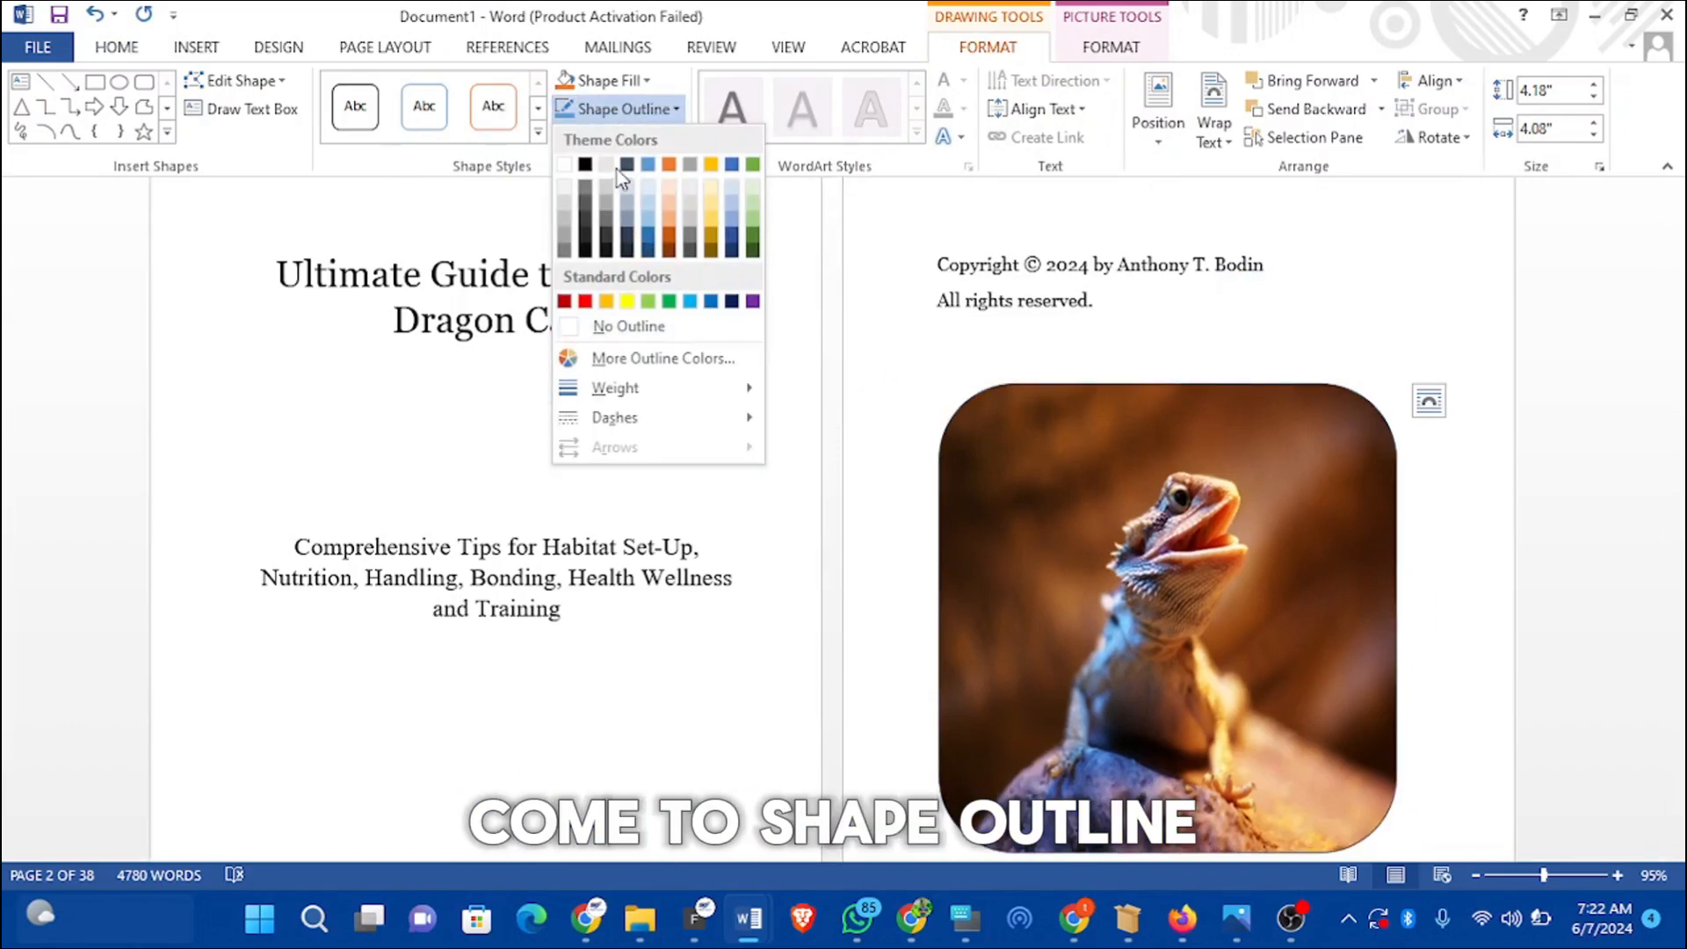
click(951, 433)
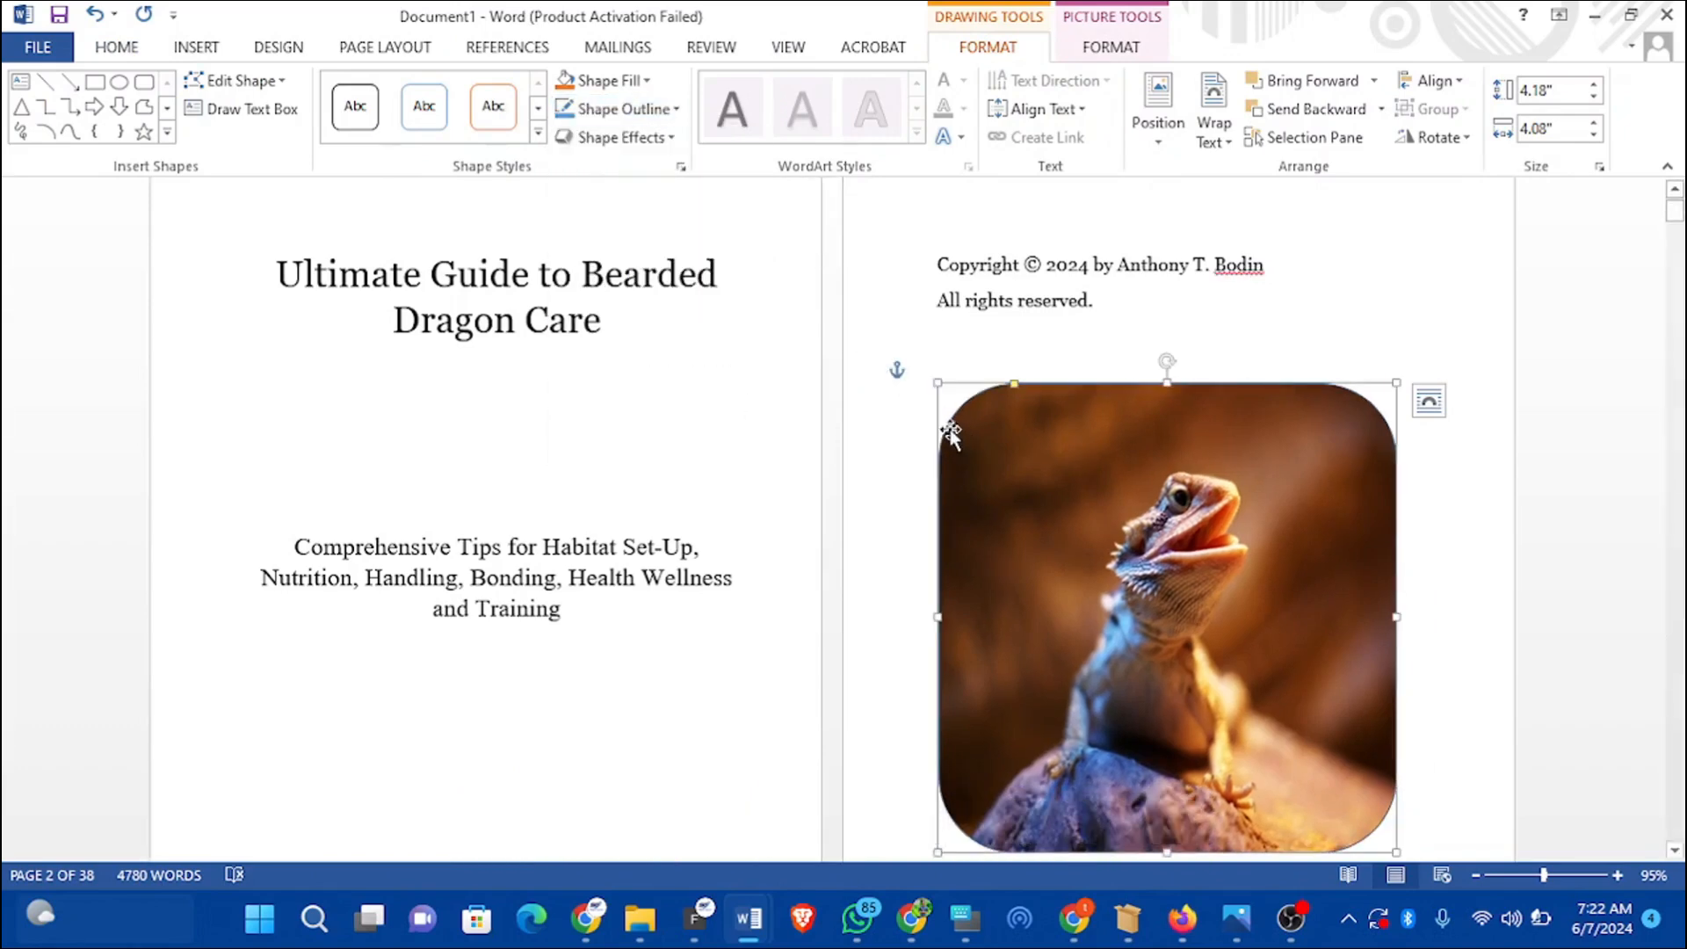
click(587, 141)
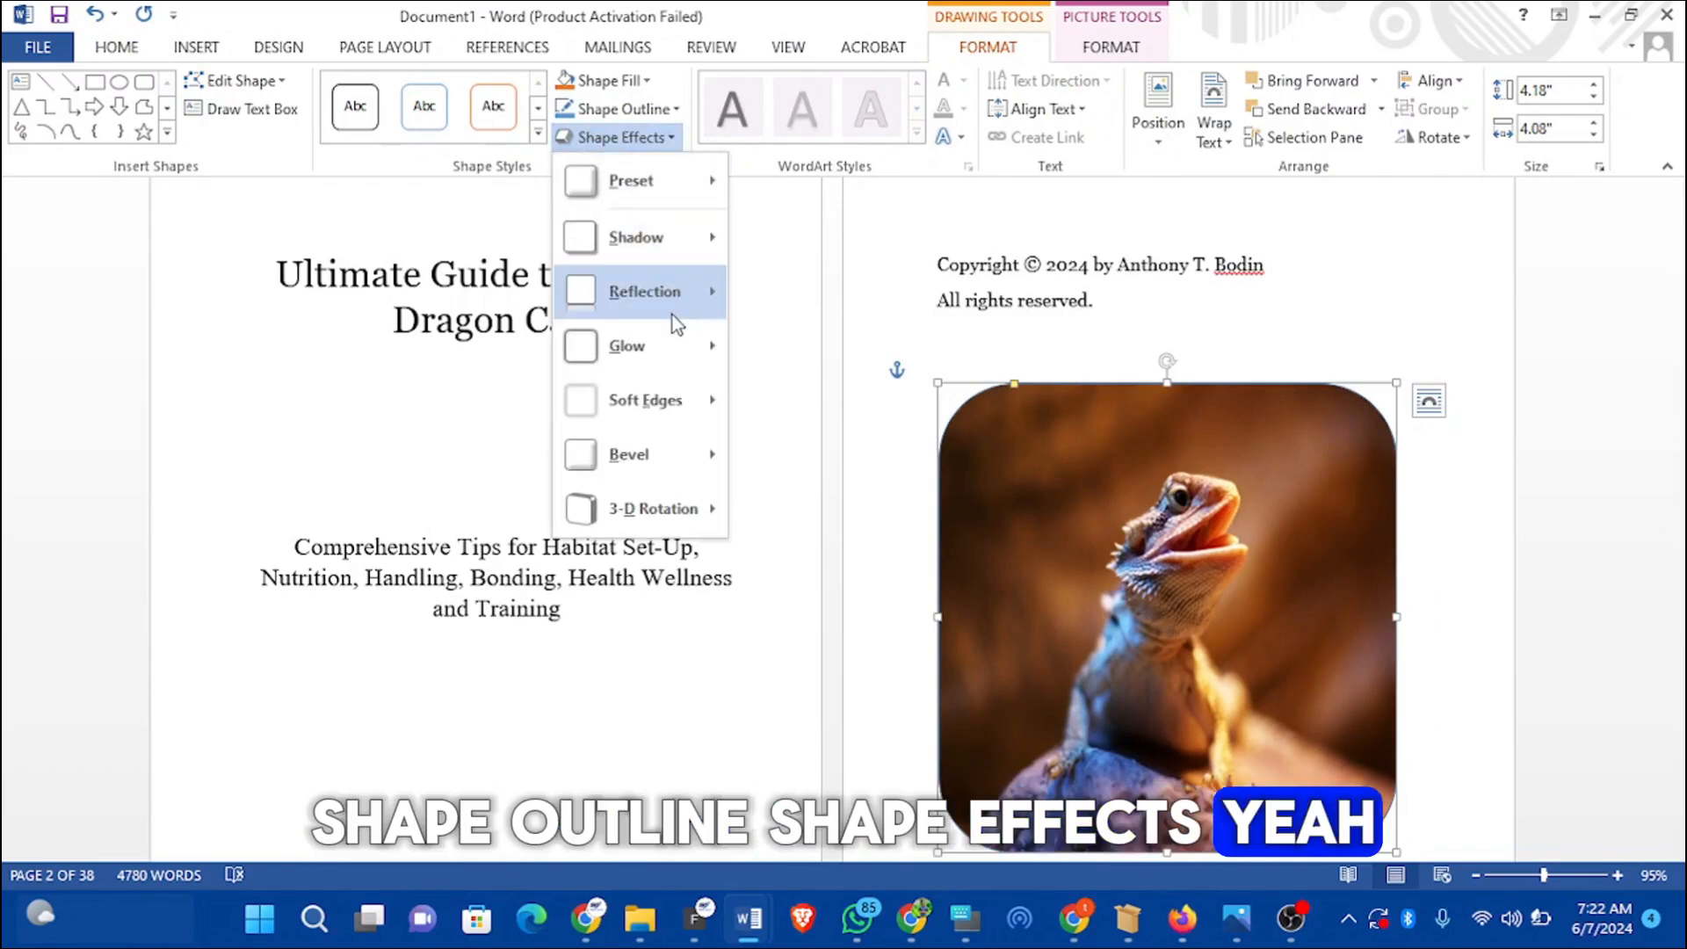
mouse_move(673, 368)
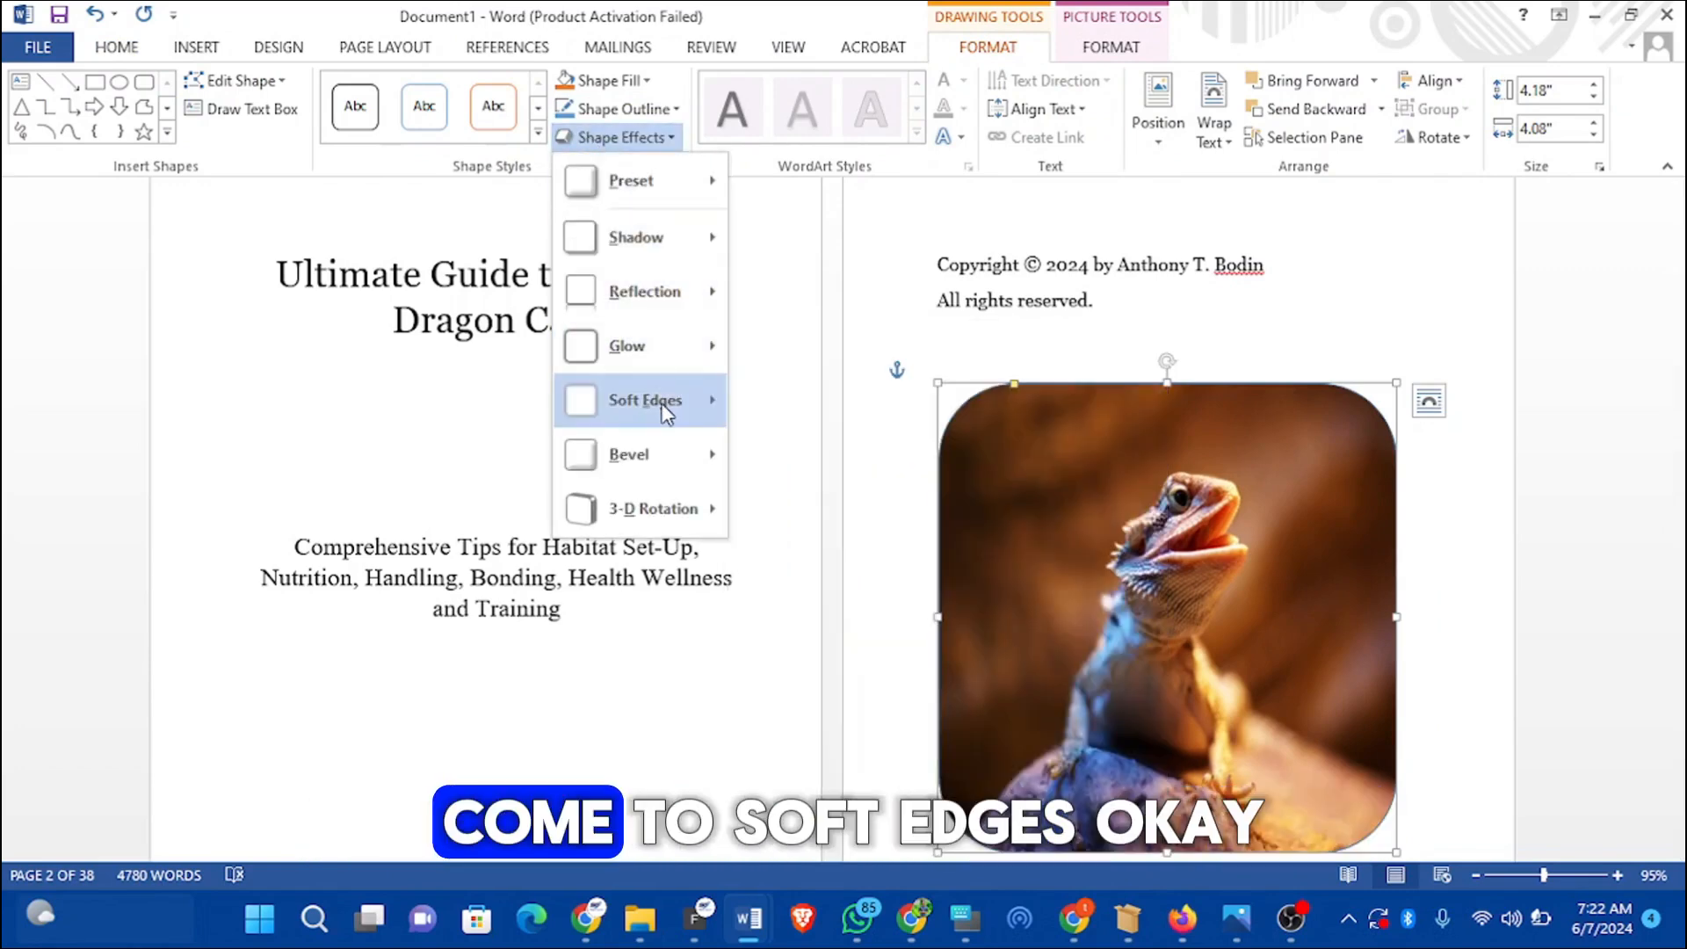
mouse_move(690, 402)
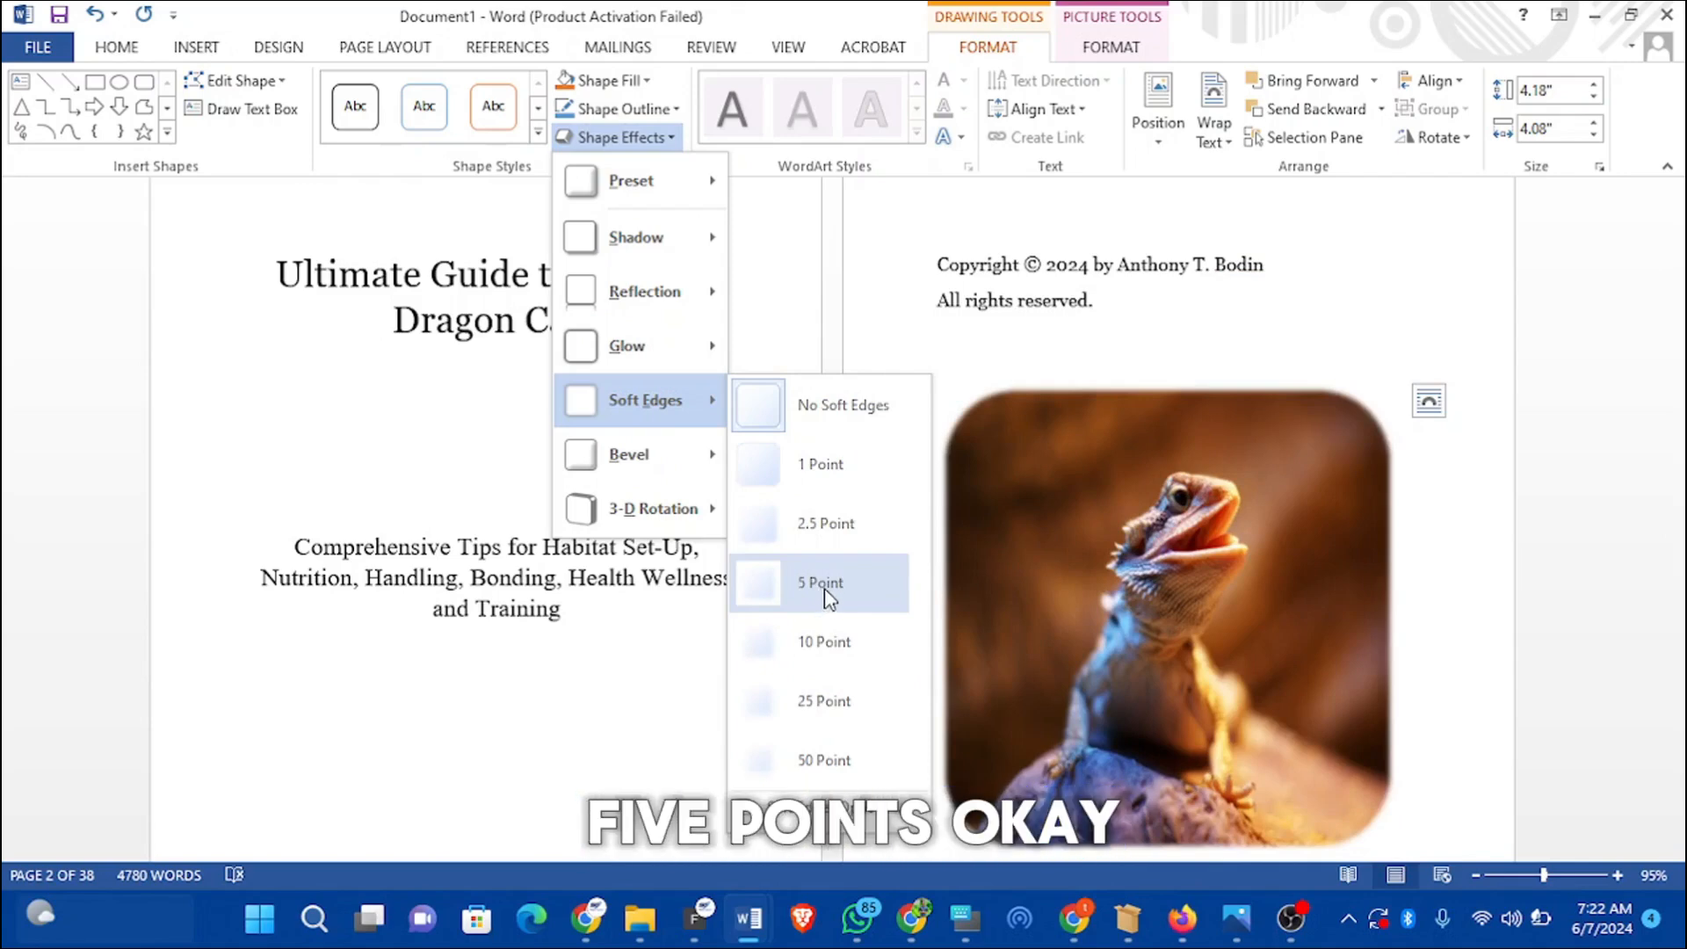
click(849, 599)
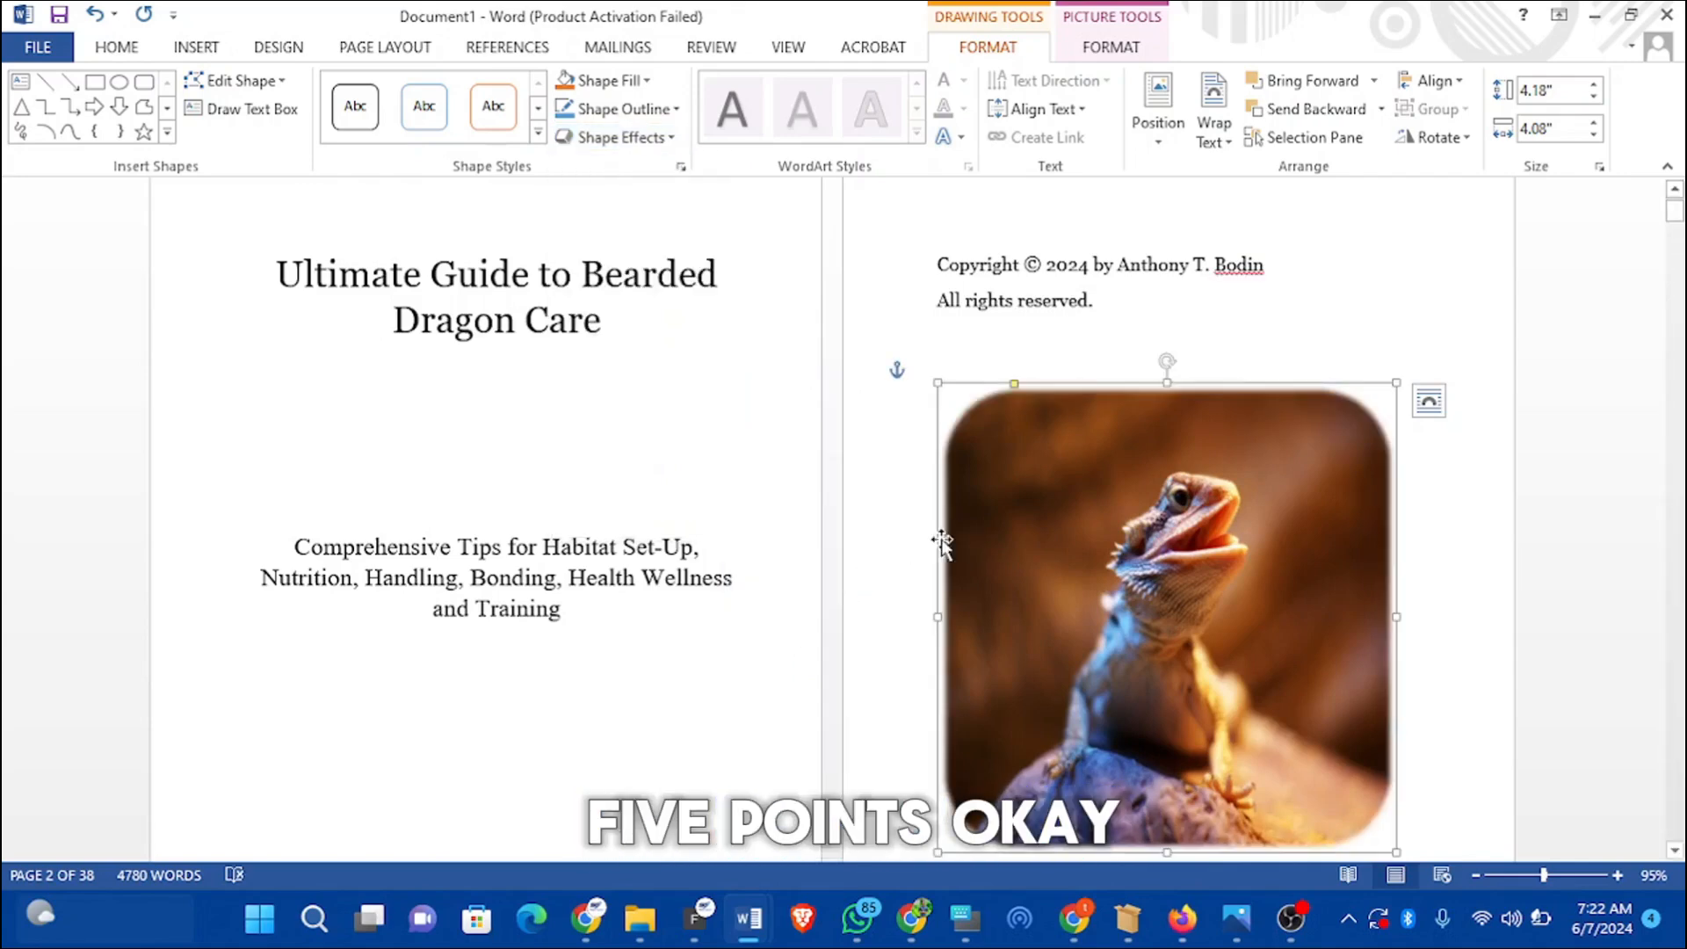
click(1112, 294)
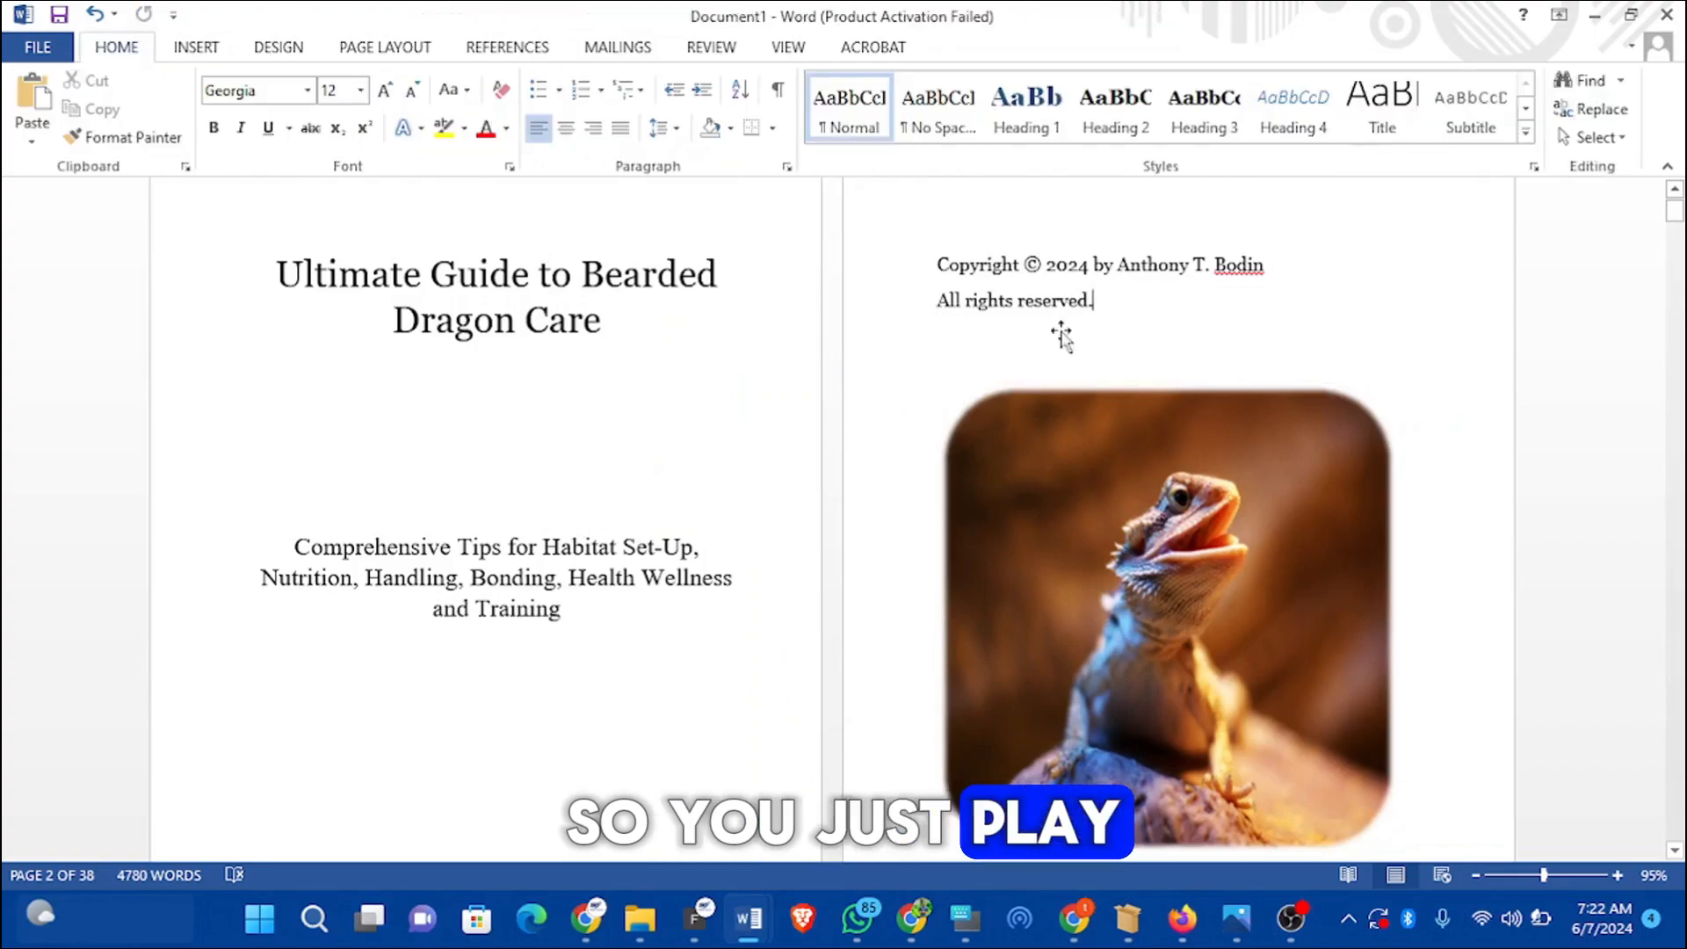
Step: Look over the opening pages of Document1, then switch to the finished guide and examine its page border
scroll(1015, 317, down, 8)
scroll(1019, 318, up, 2)
scroll(1024, 316, up, 3)
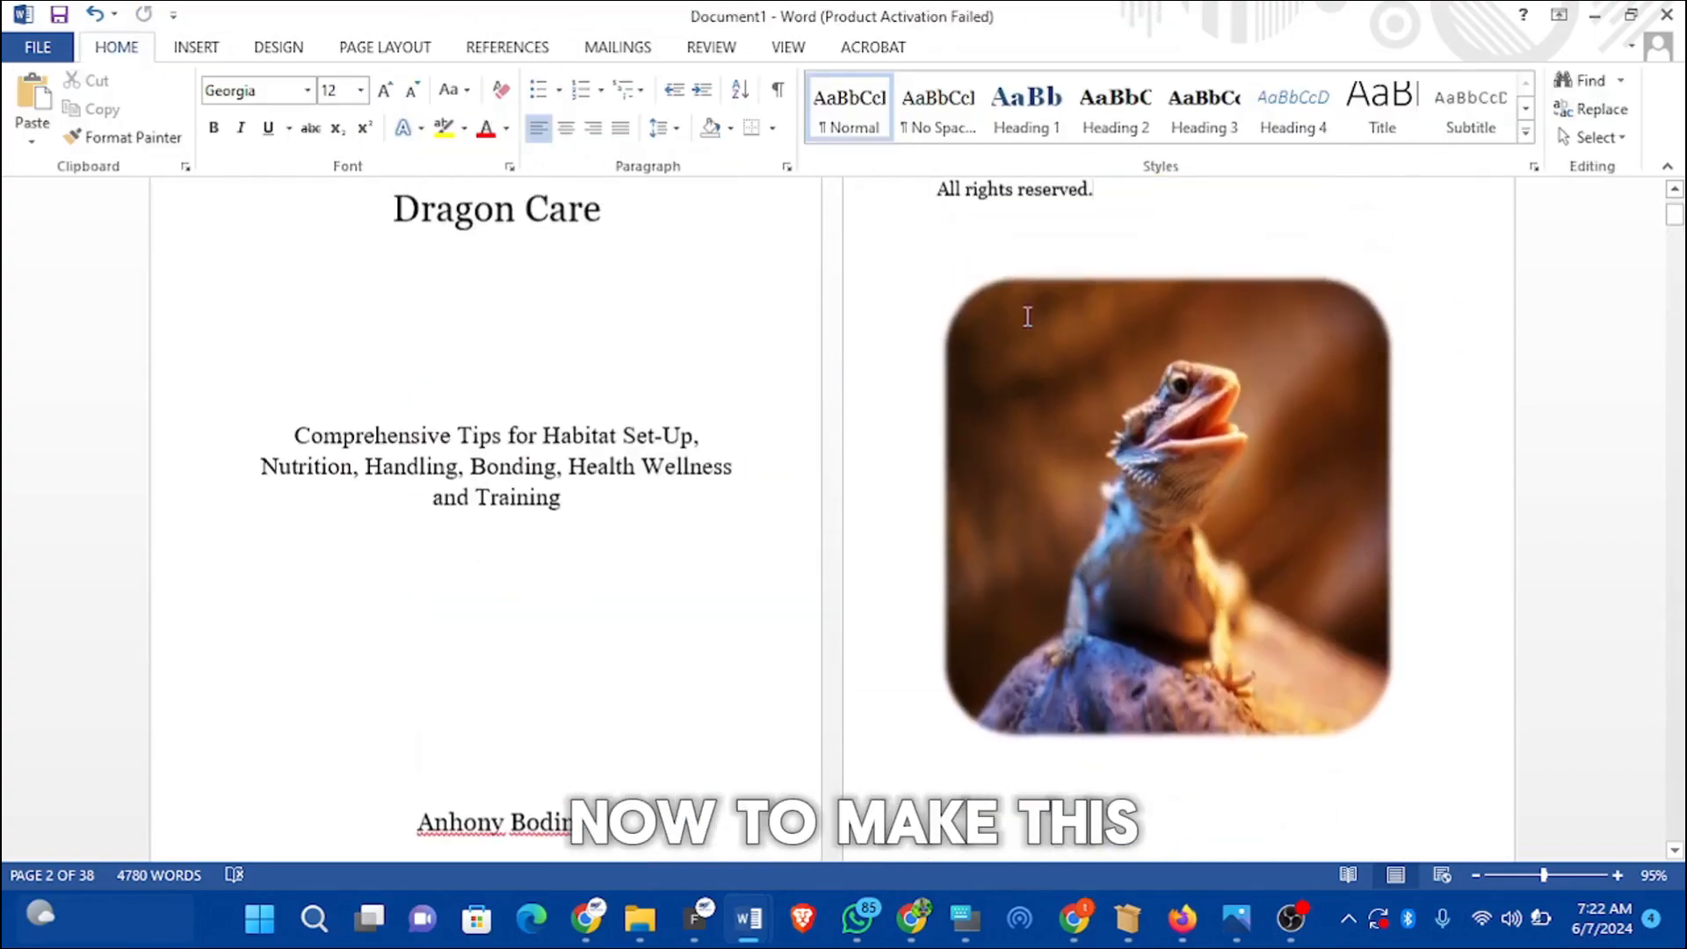
scroll(984, 264, down, 8)
scroll(992, 244, down, 2)
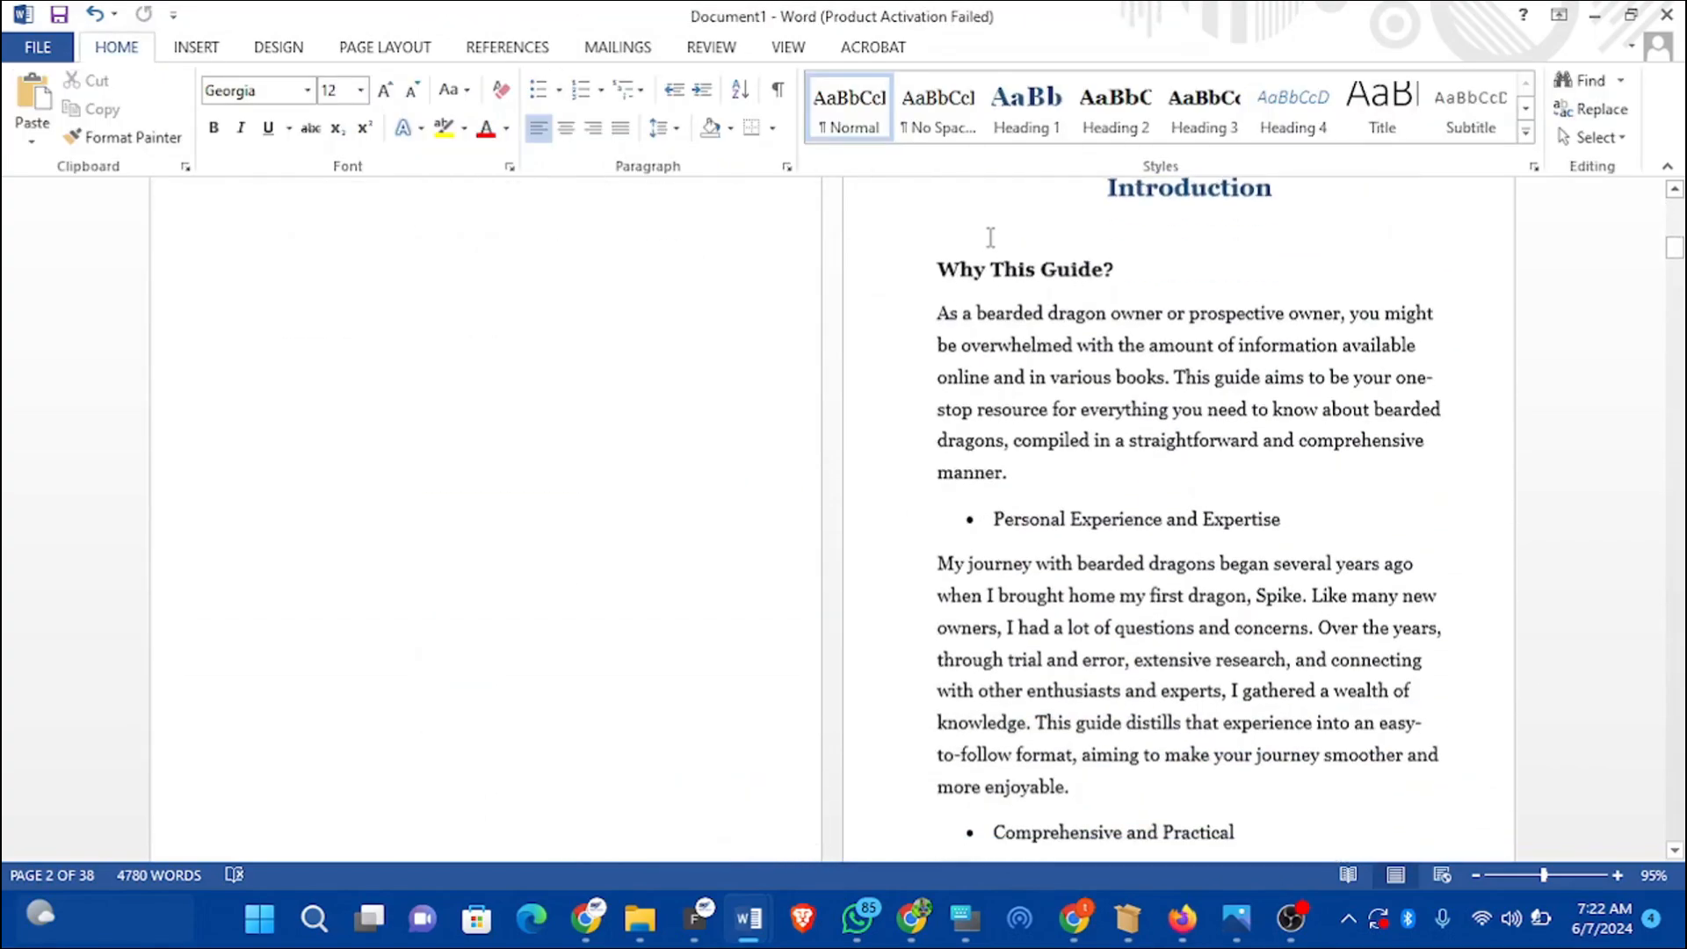
scroll(989, 237, up, 10)
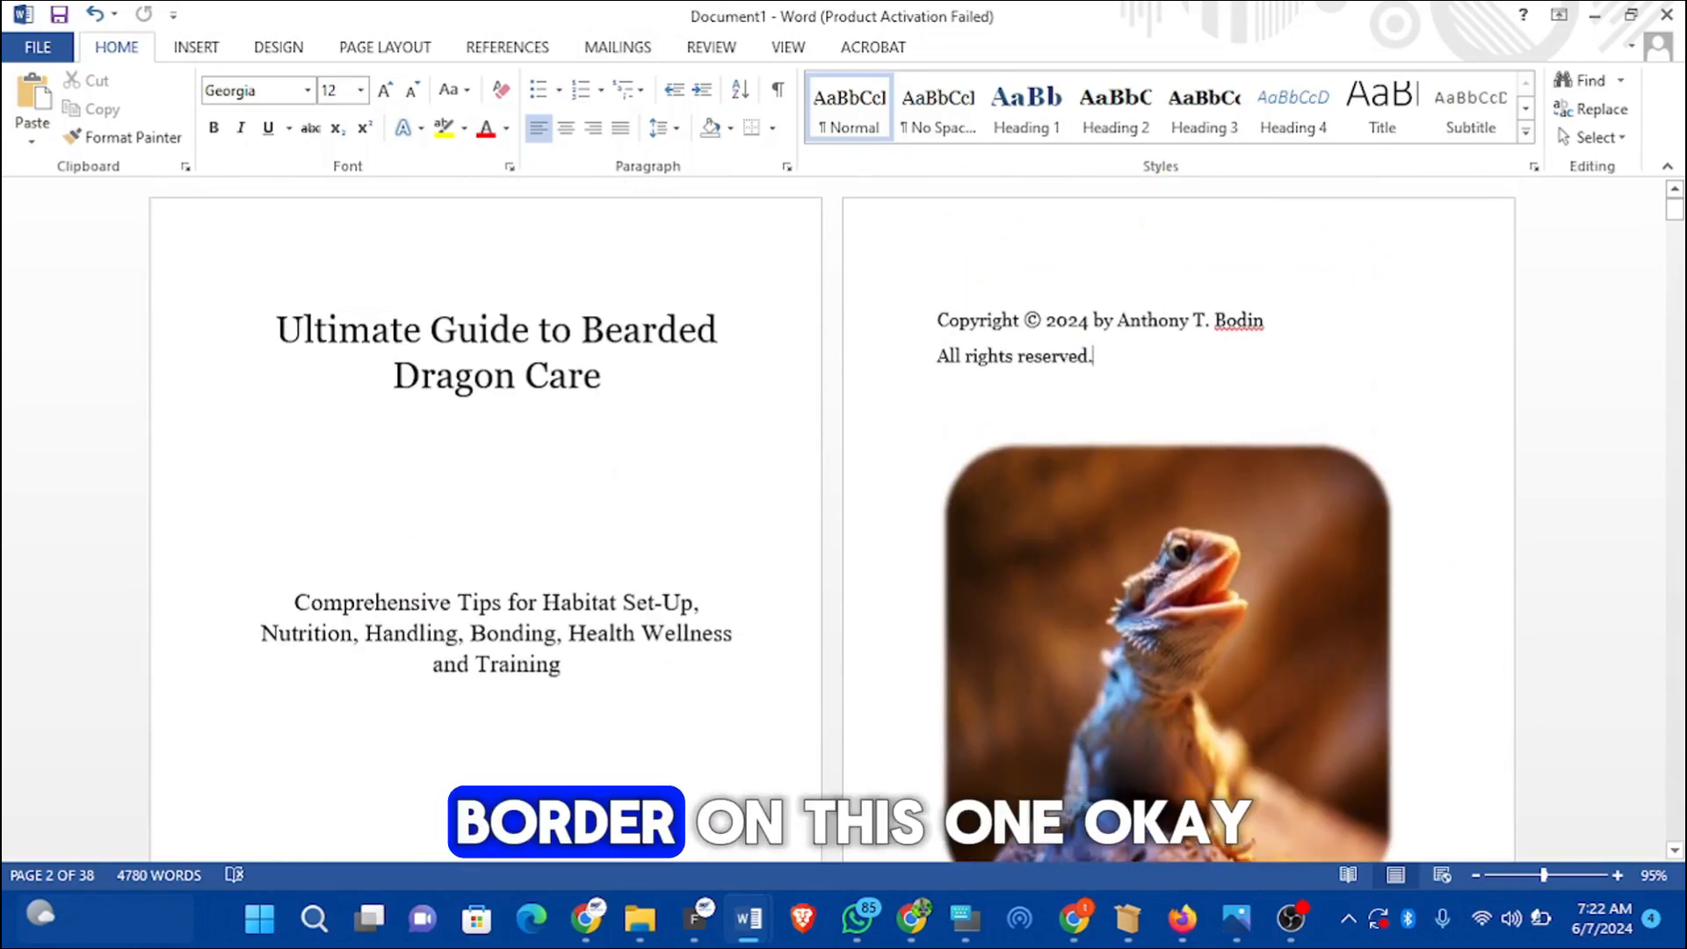
mouse_move(741, 918)
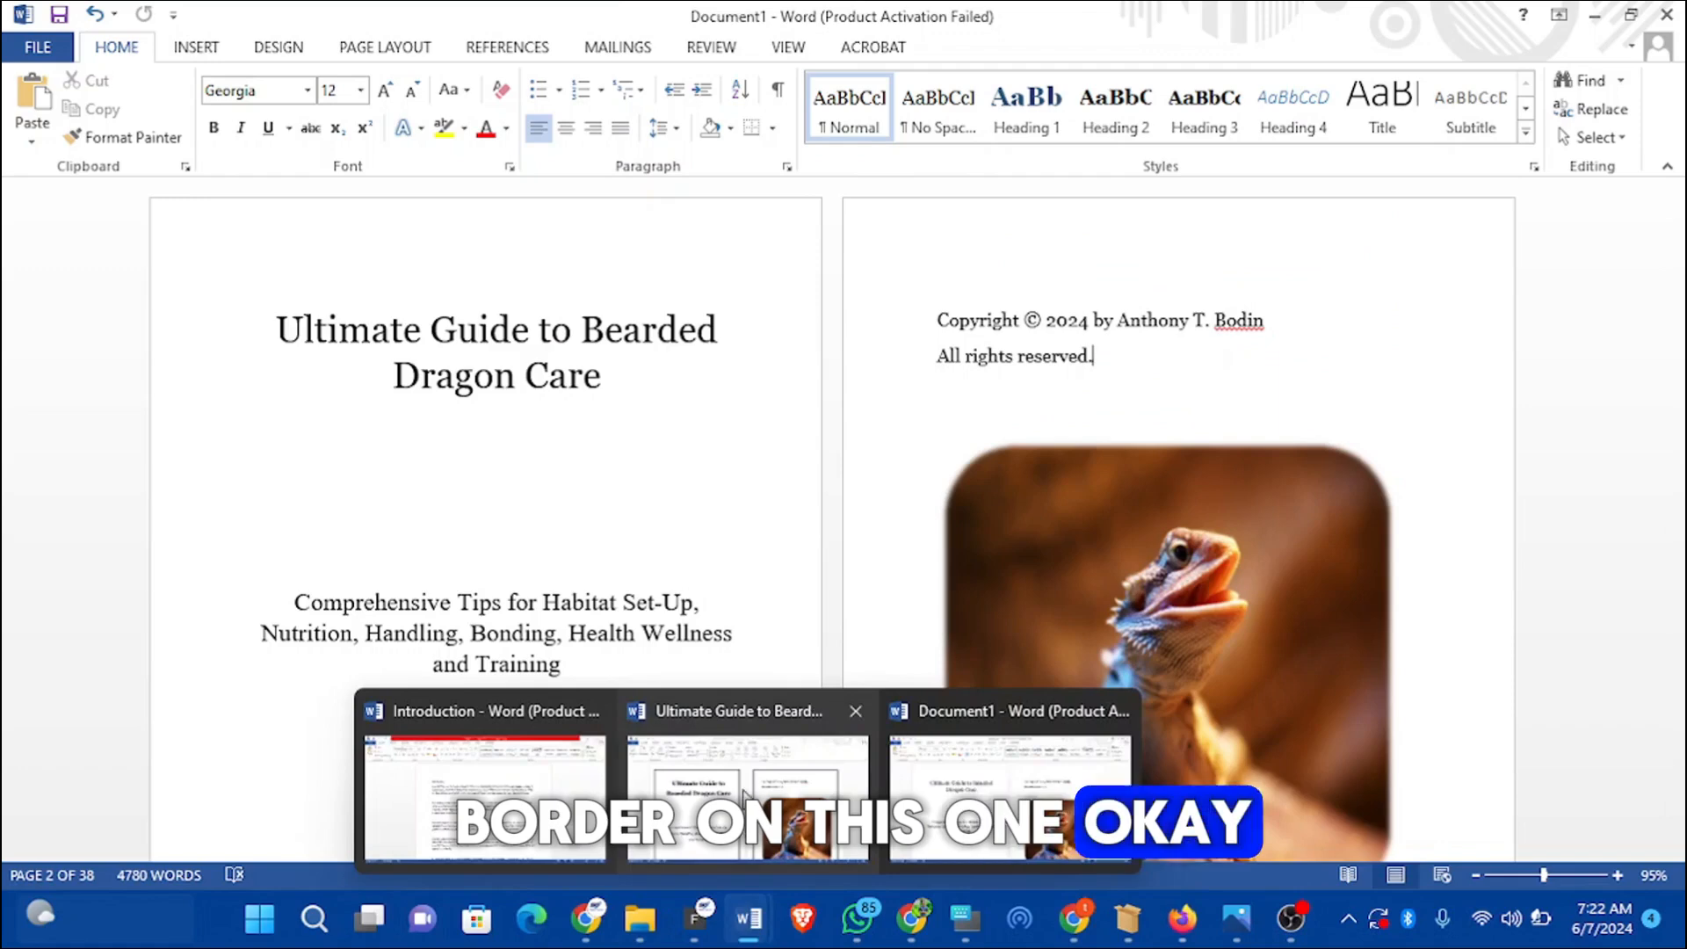
click(700, 796)
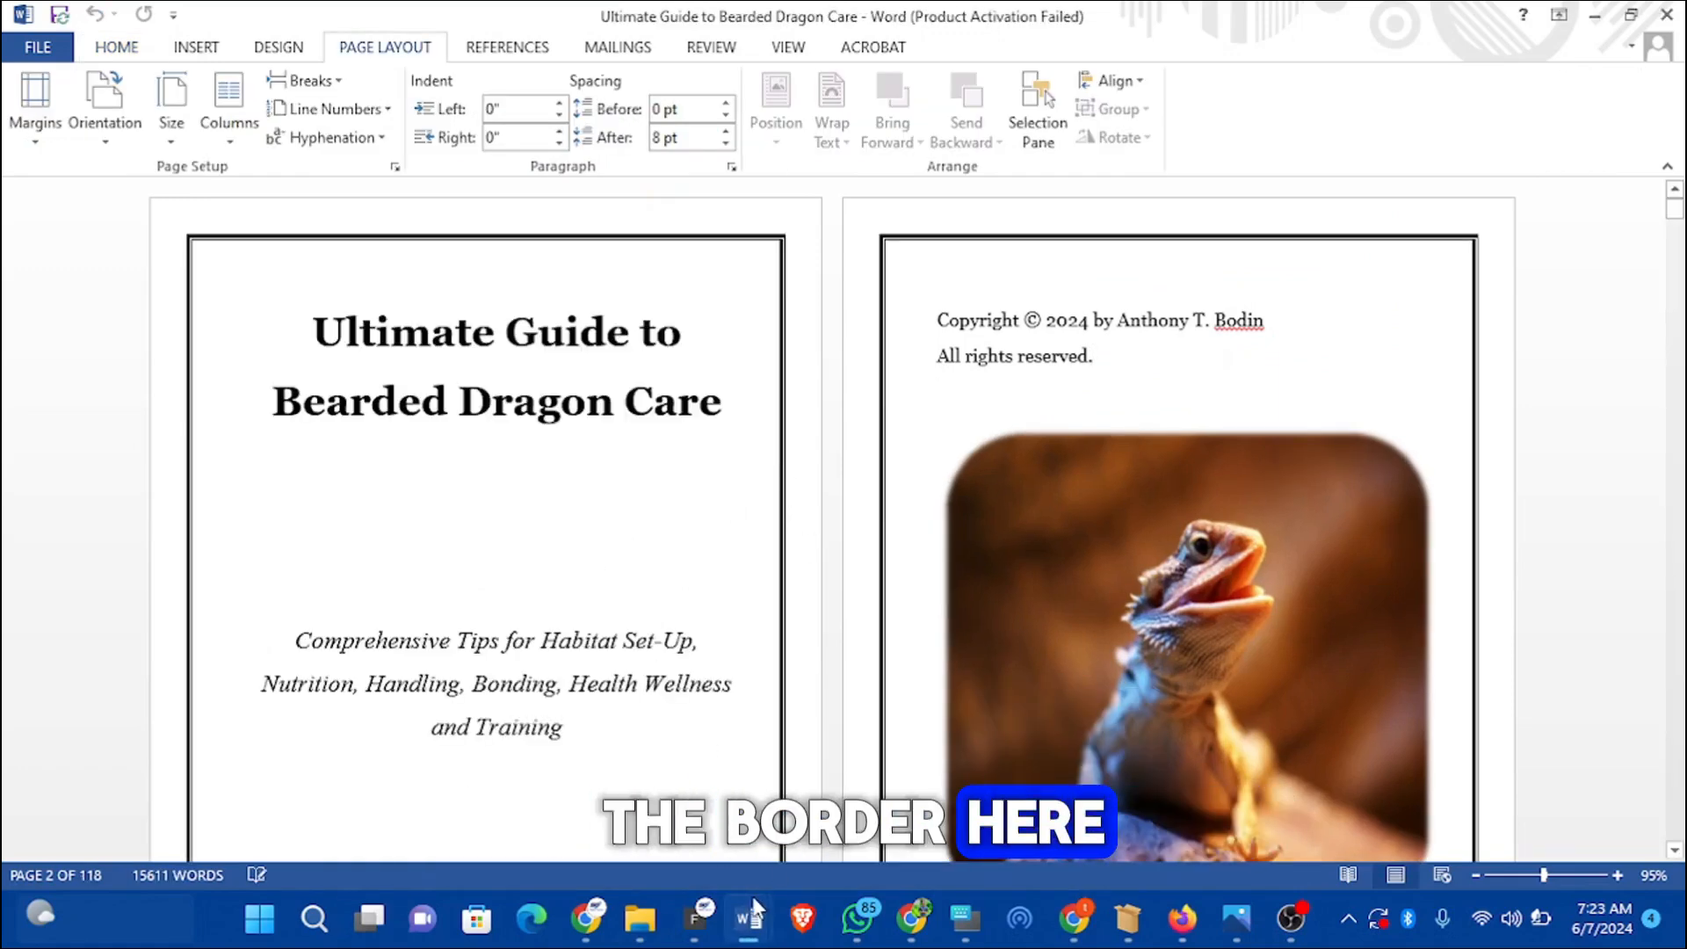
mouse_move(776, 934)
Step: Return to Document1 and apply a 3-D page border in the 3 pt triple-line style to the whole document
click(962, 788)
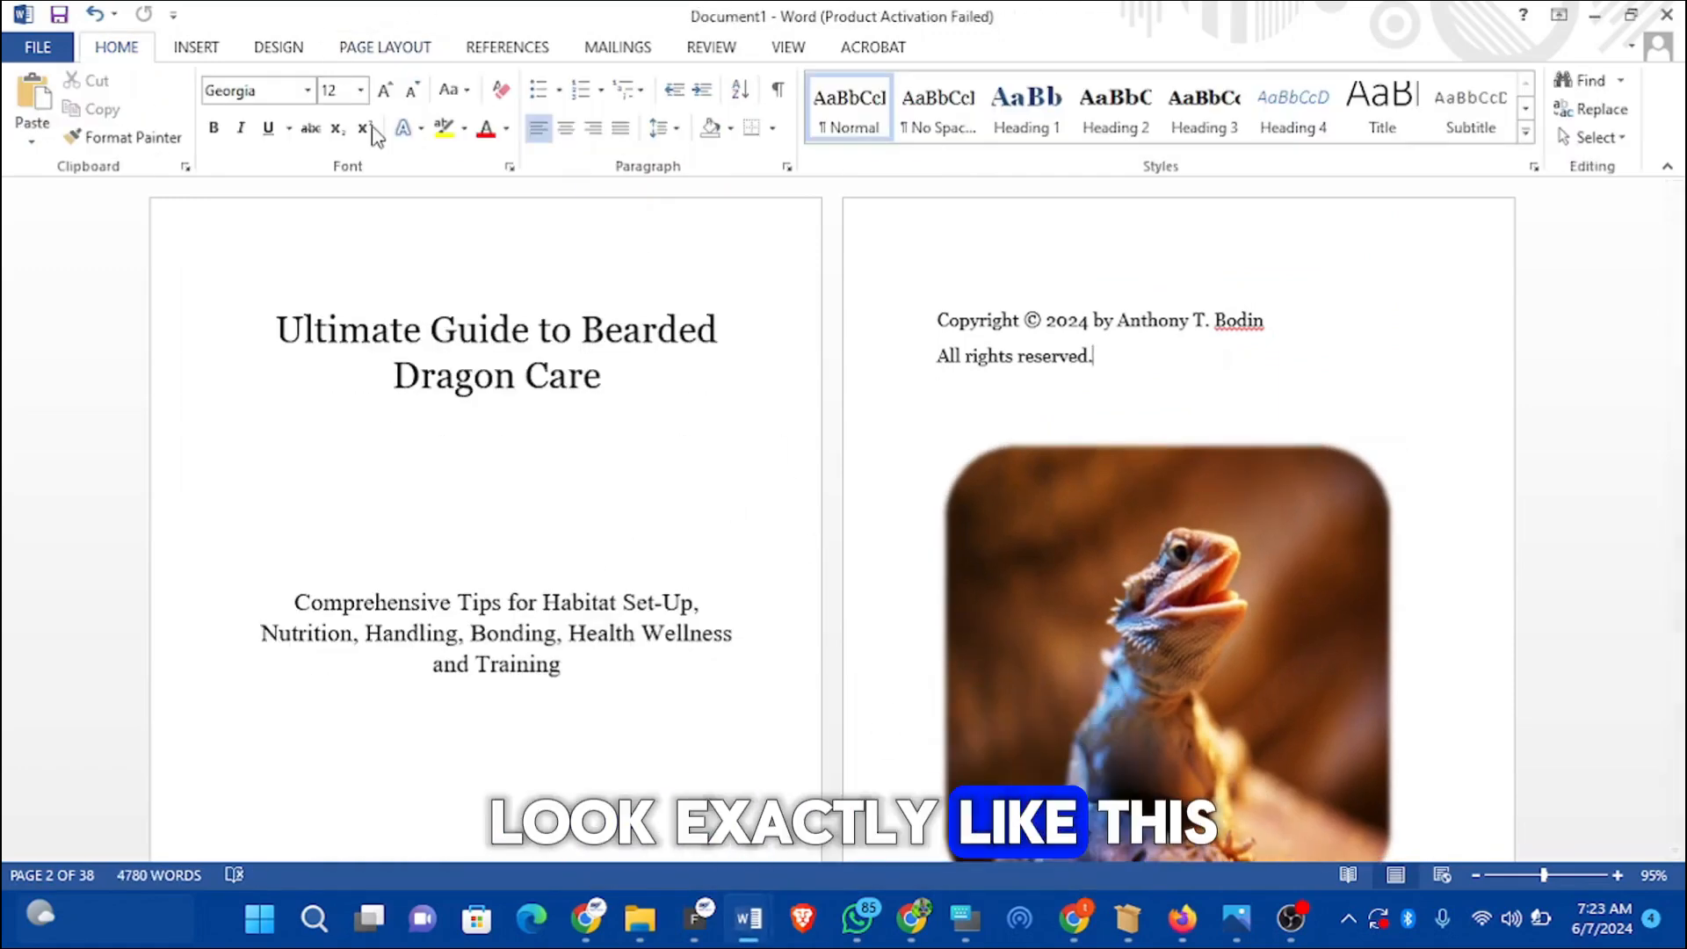
click(196, 47)
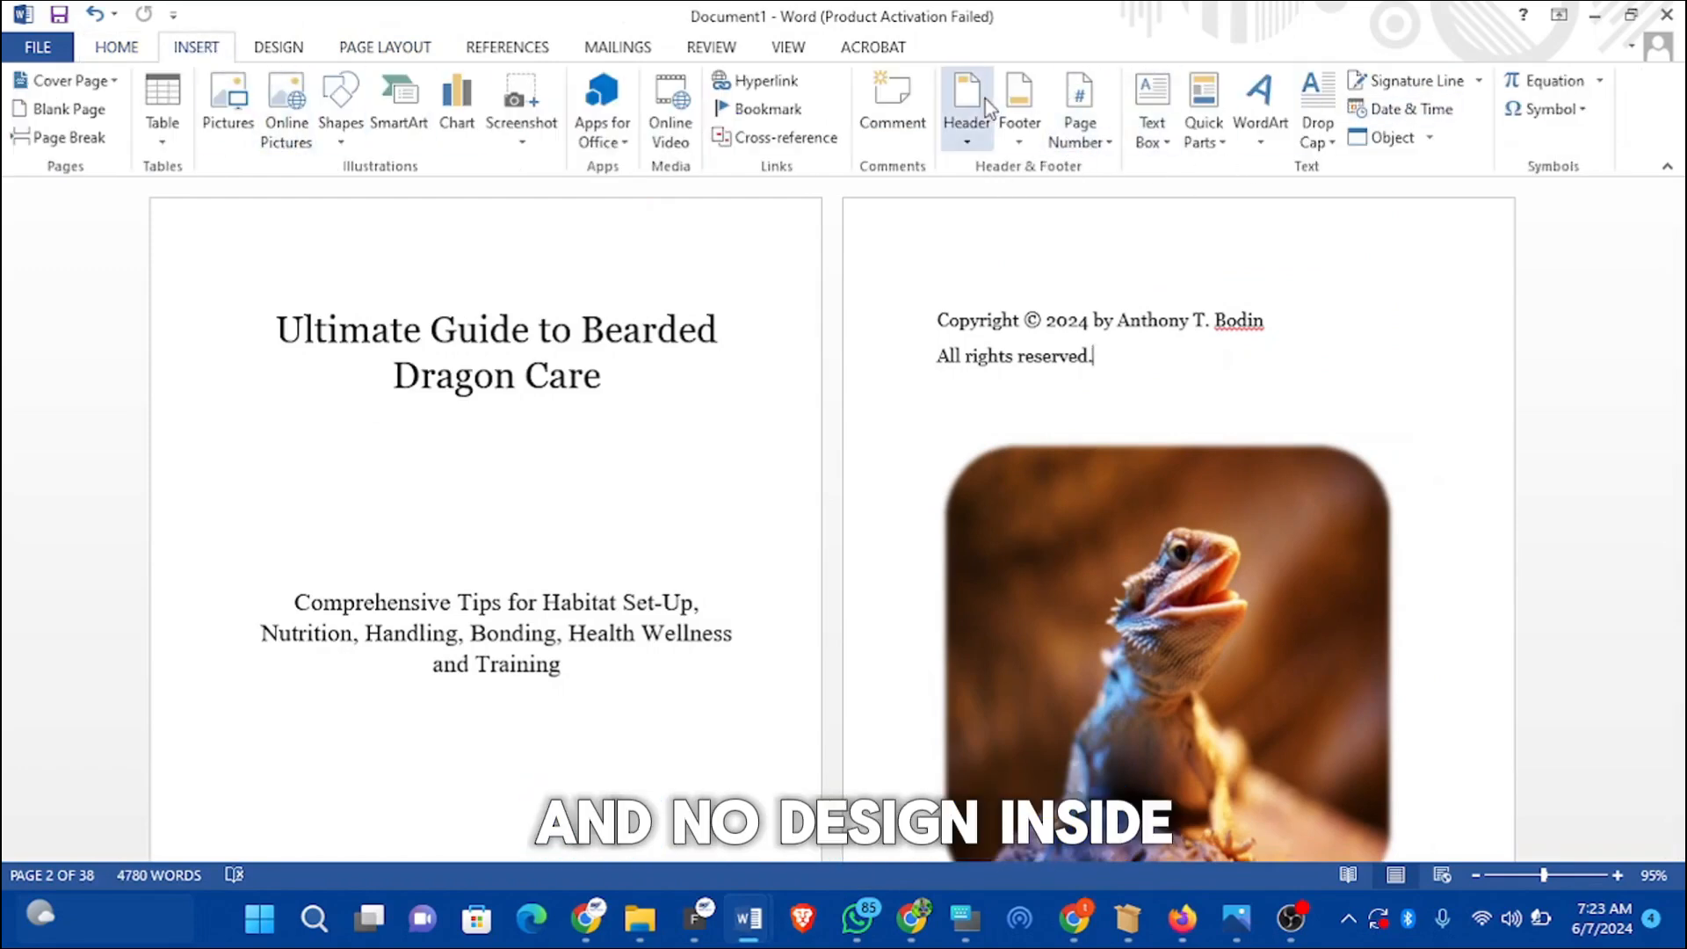
click(278, 48)
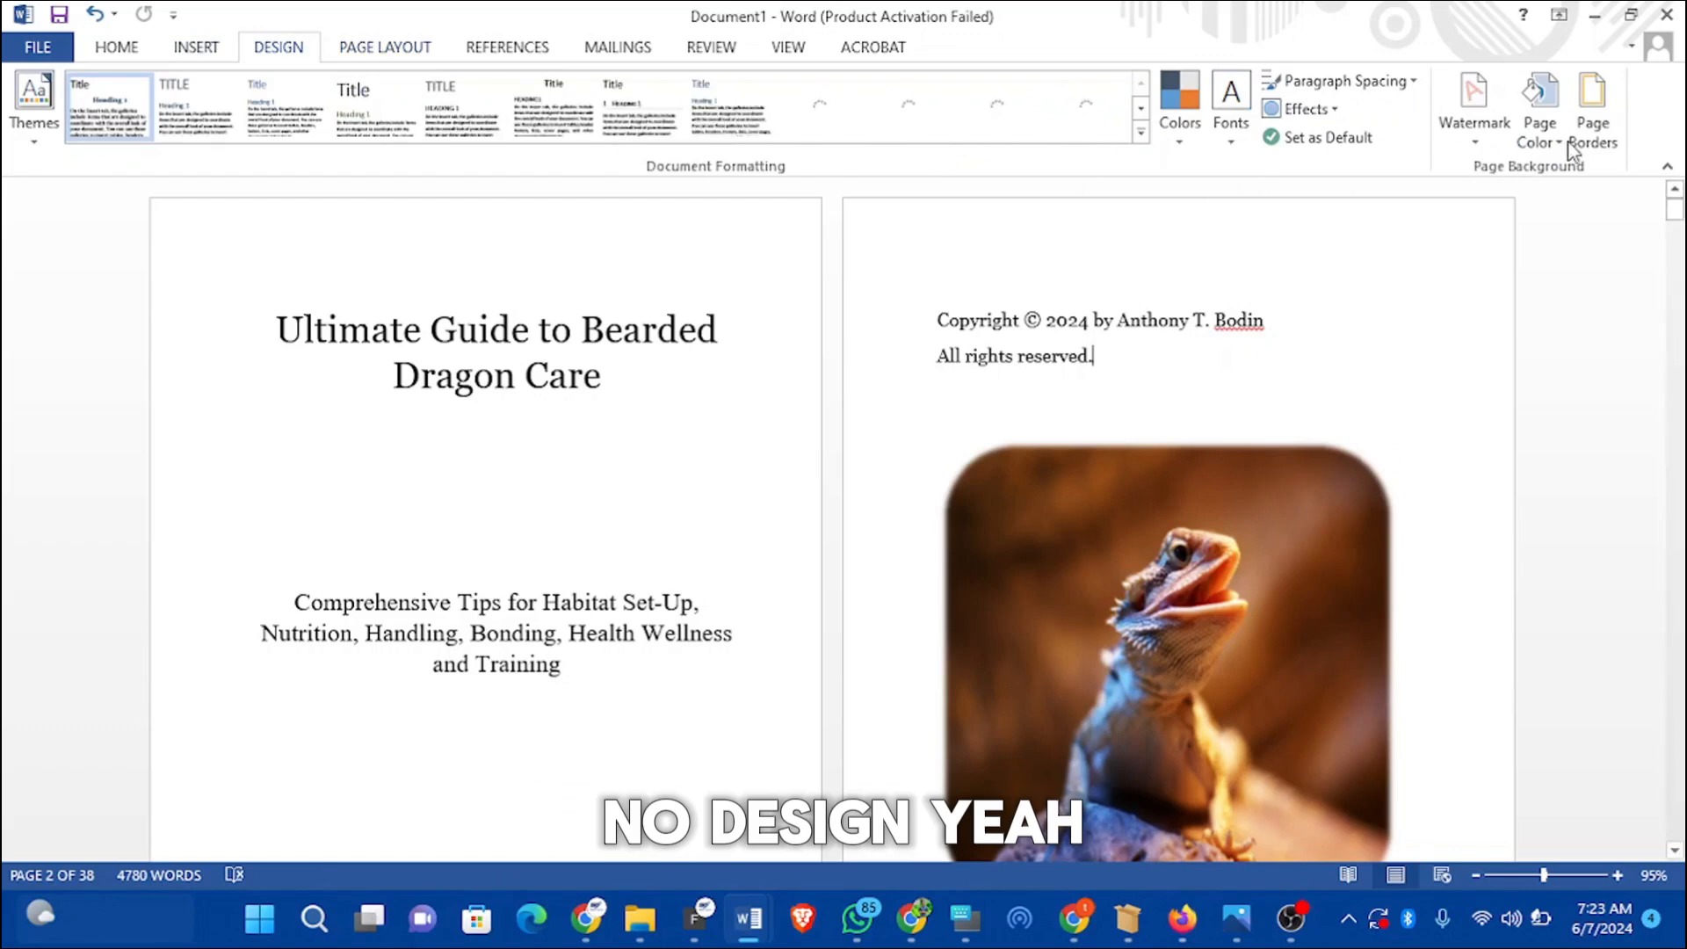
click(1592, 141)
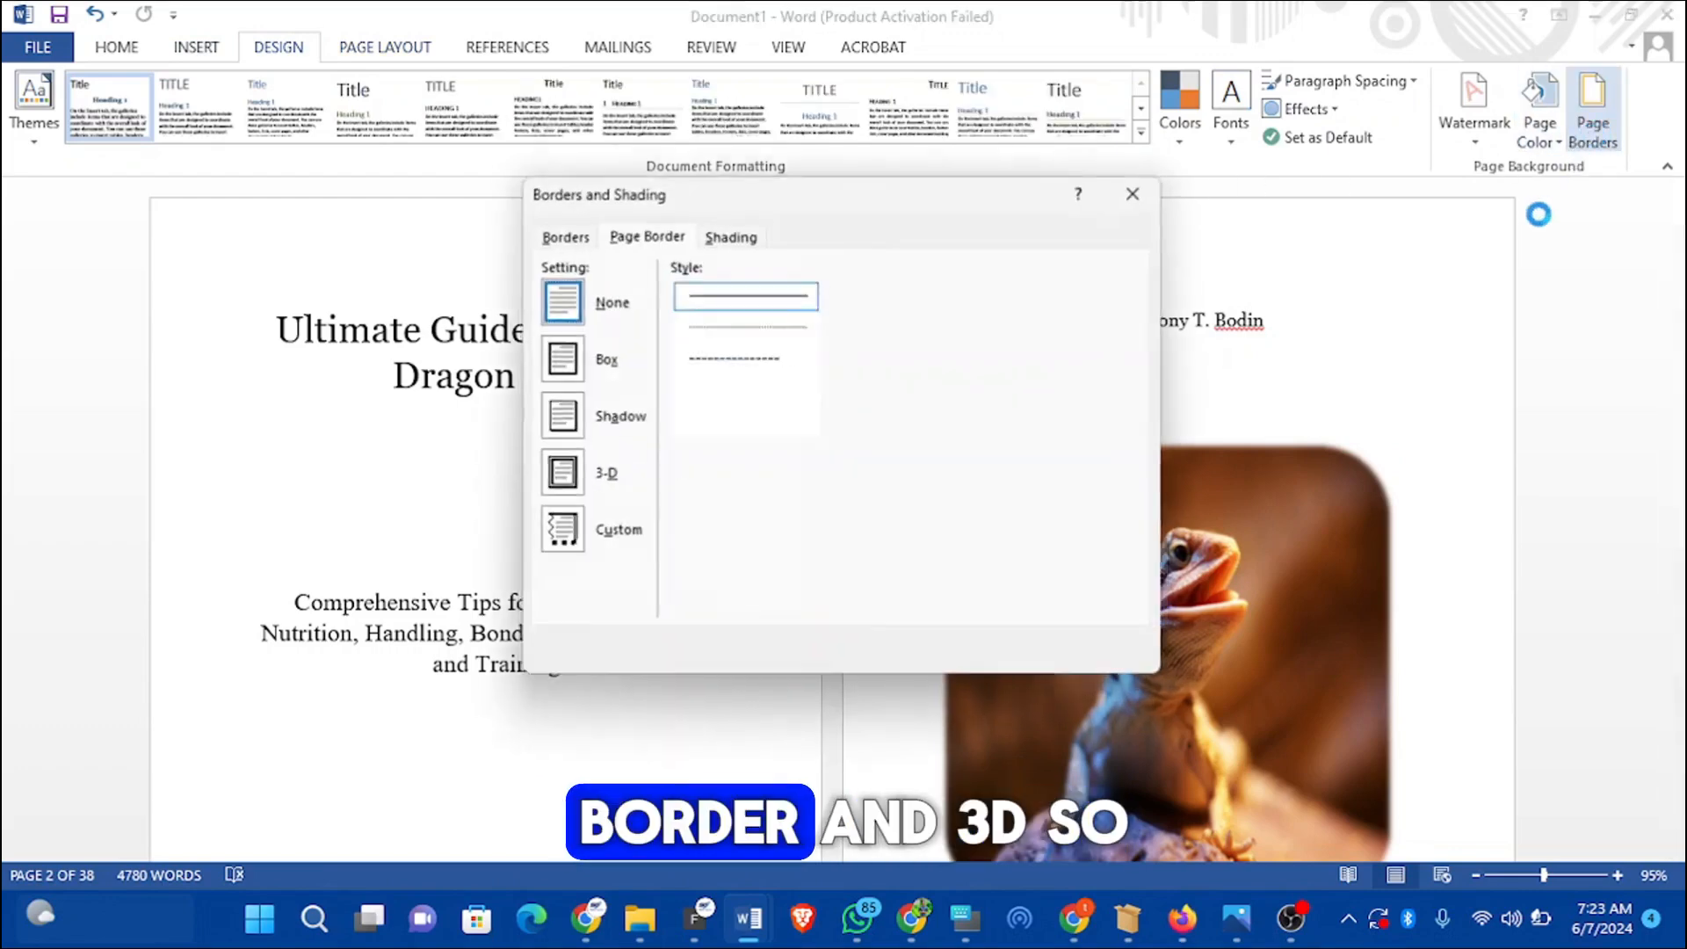
click(578, 475)
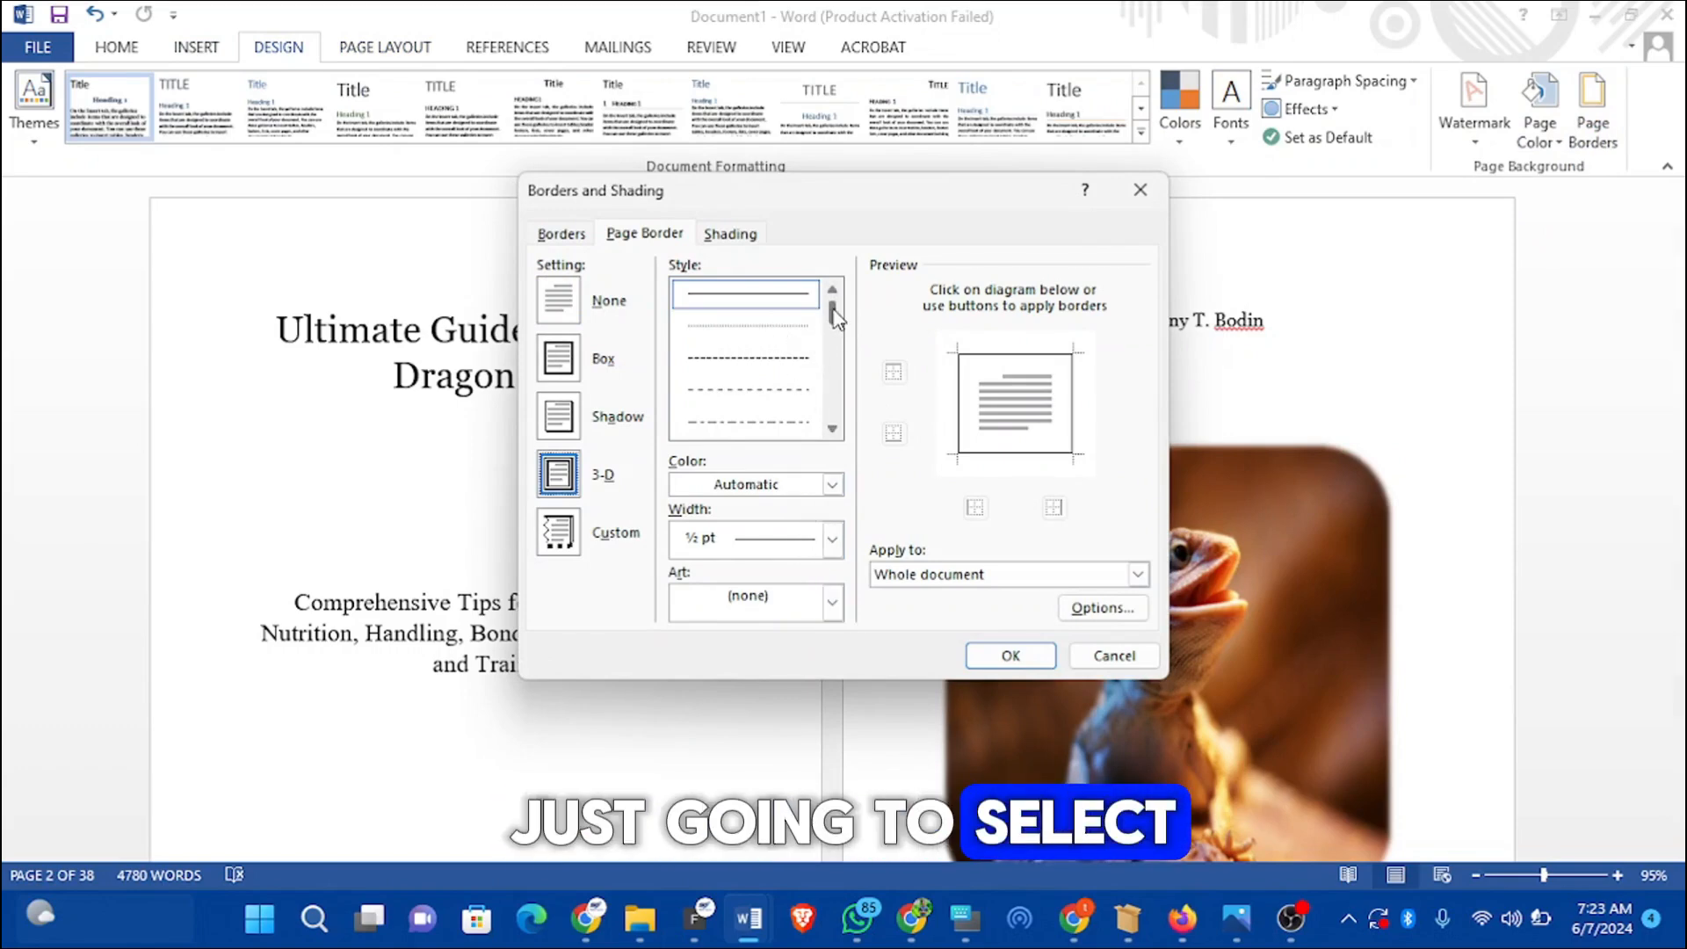
drag(835, 317, 835, 362)
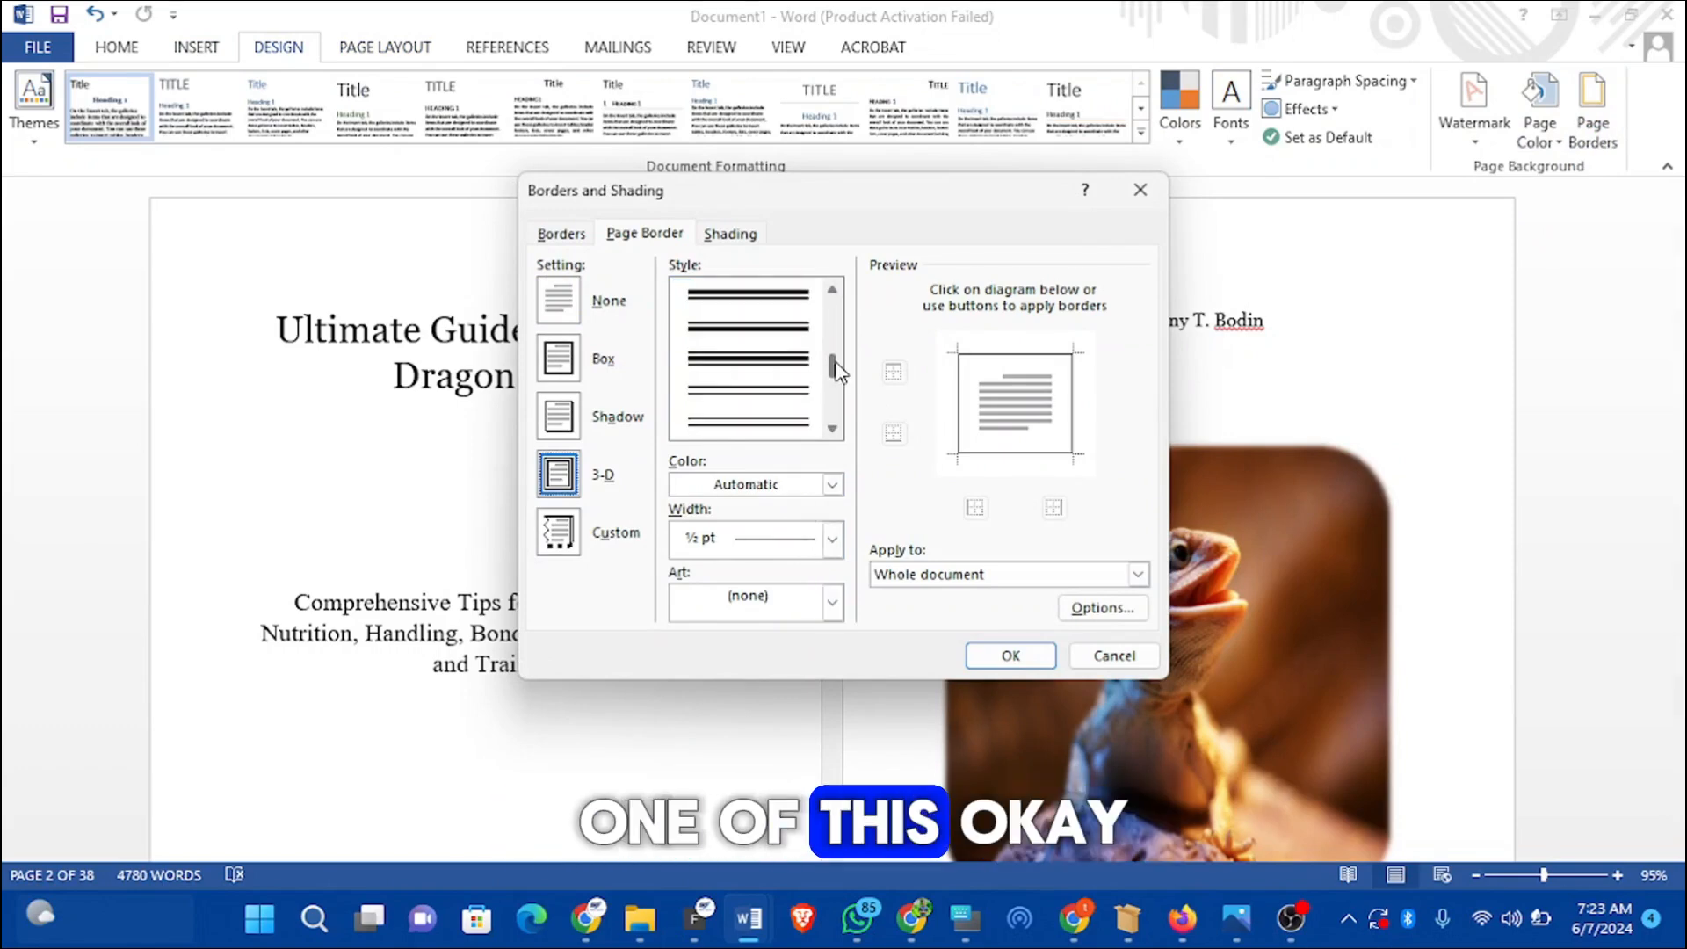
click(780, 363)
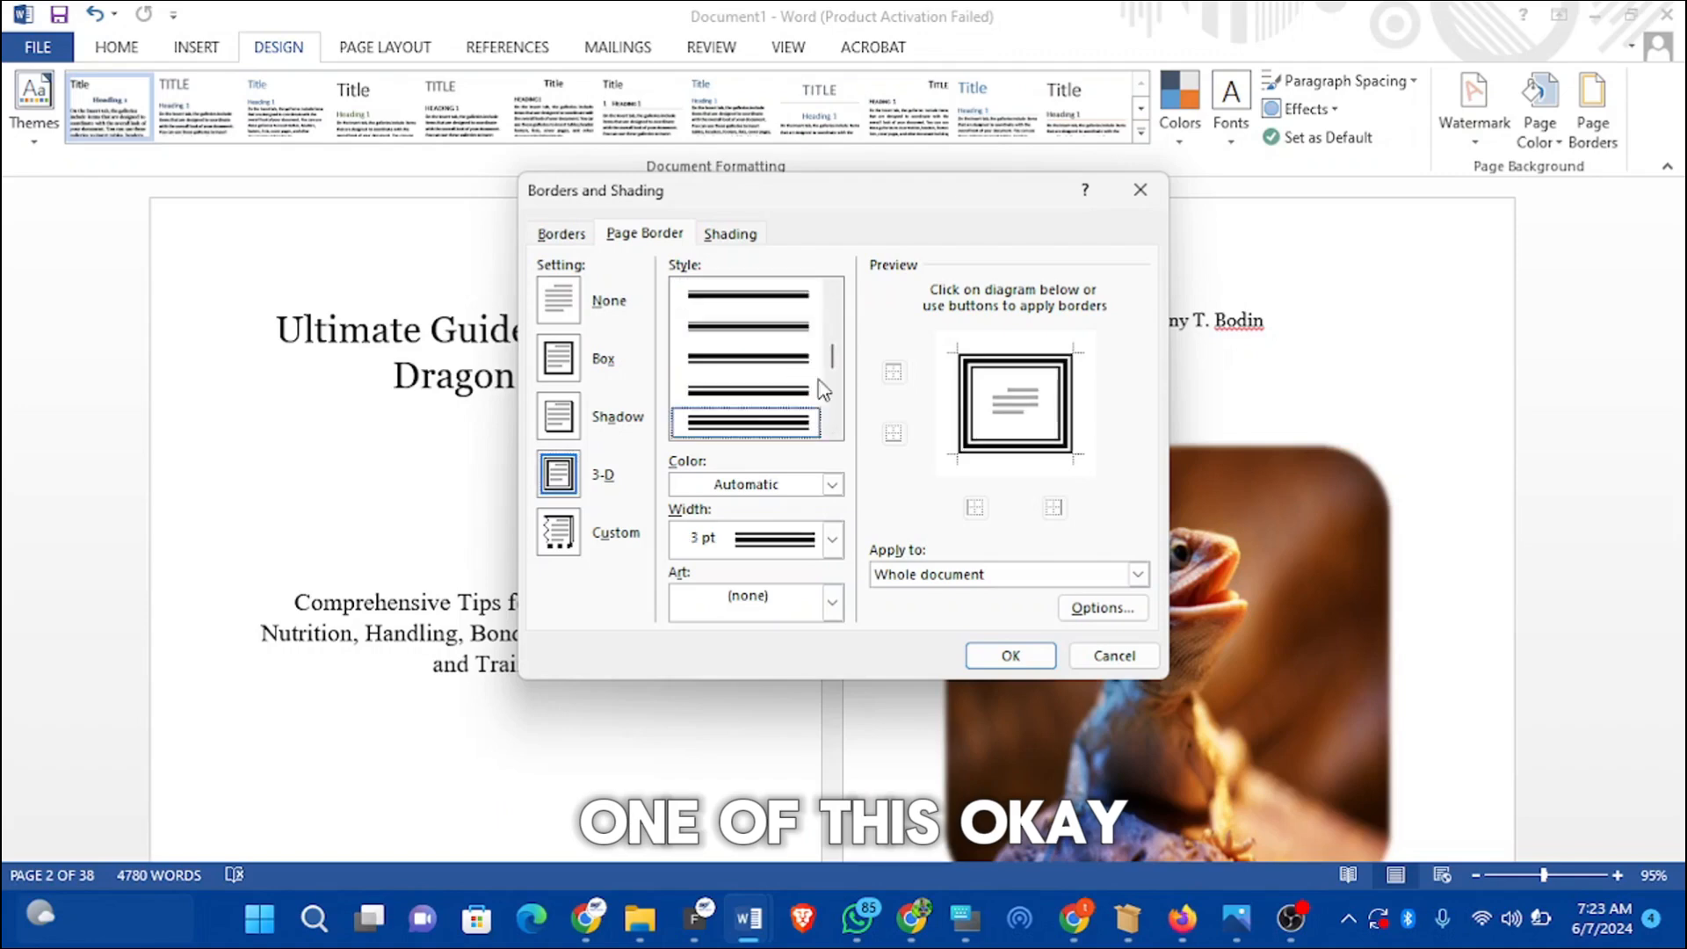
click(1010, 657)
scroll(673, 593, down, 3)
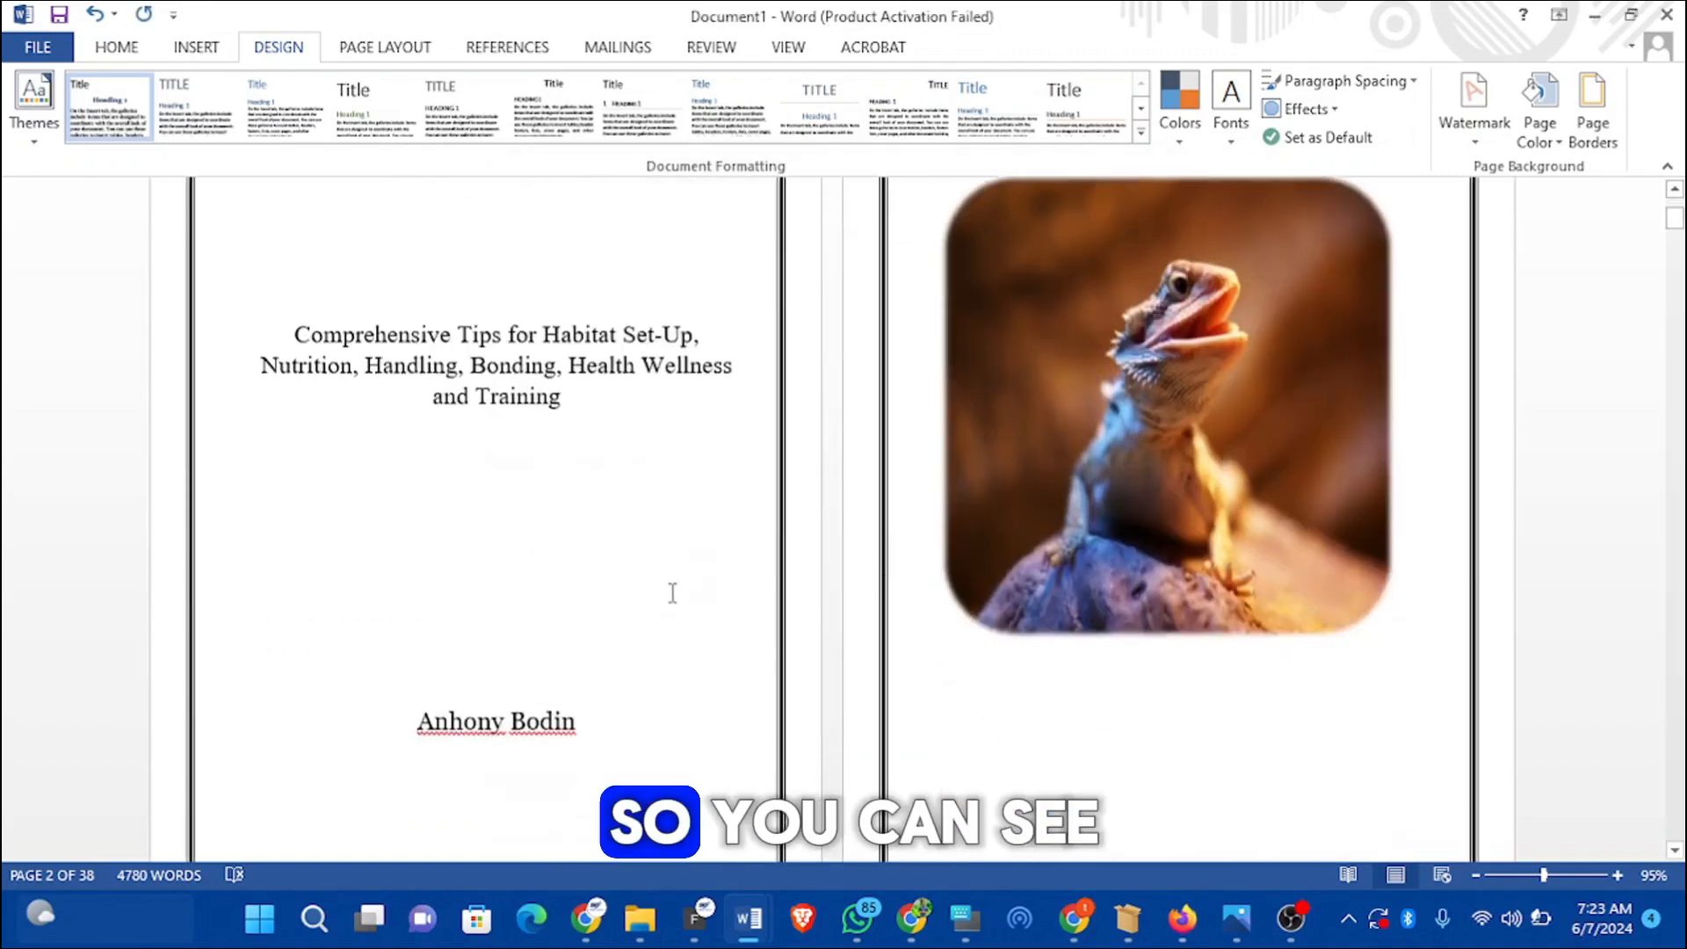
Step: Look over the page border on the title and copyright pages of Document1
scroll(673, 593, down, 5)
scroll(696, 629, up, 5)
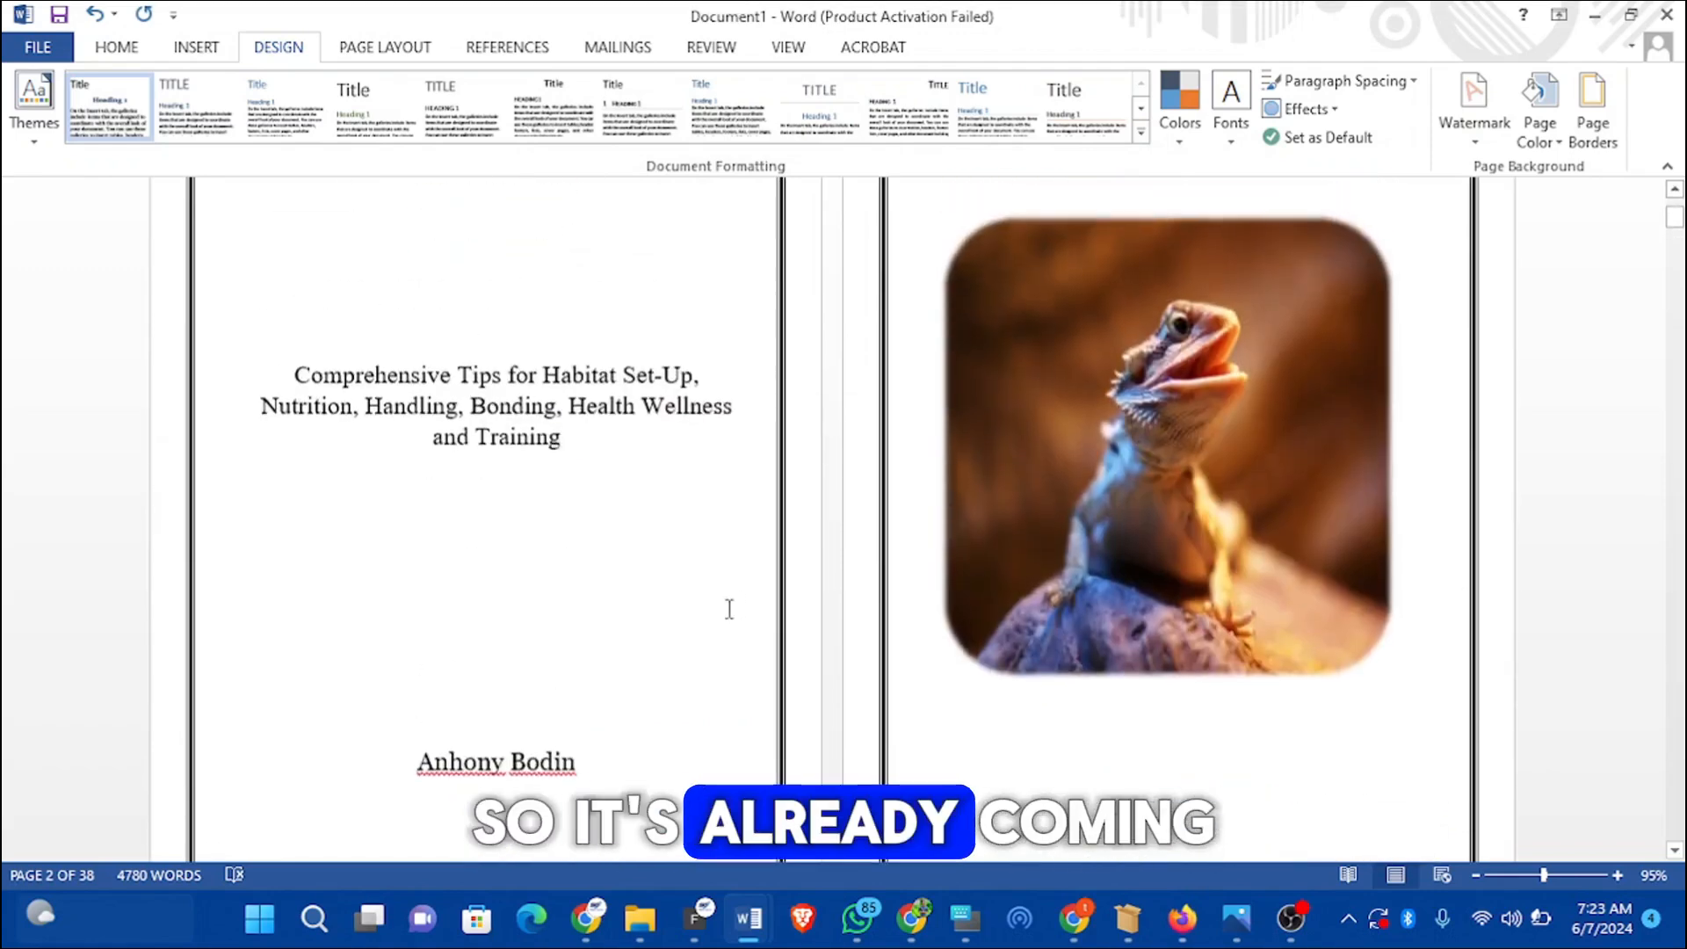
scroll(729, 609, up, 2)
scroll(745, 621, down, 1)
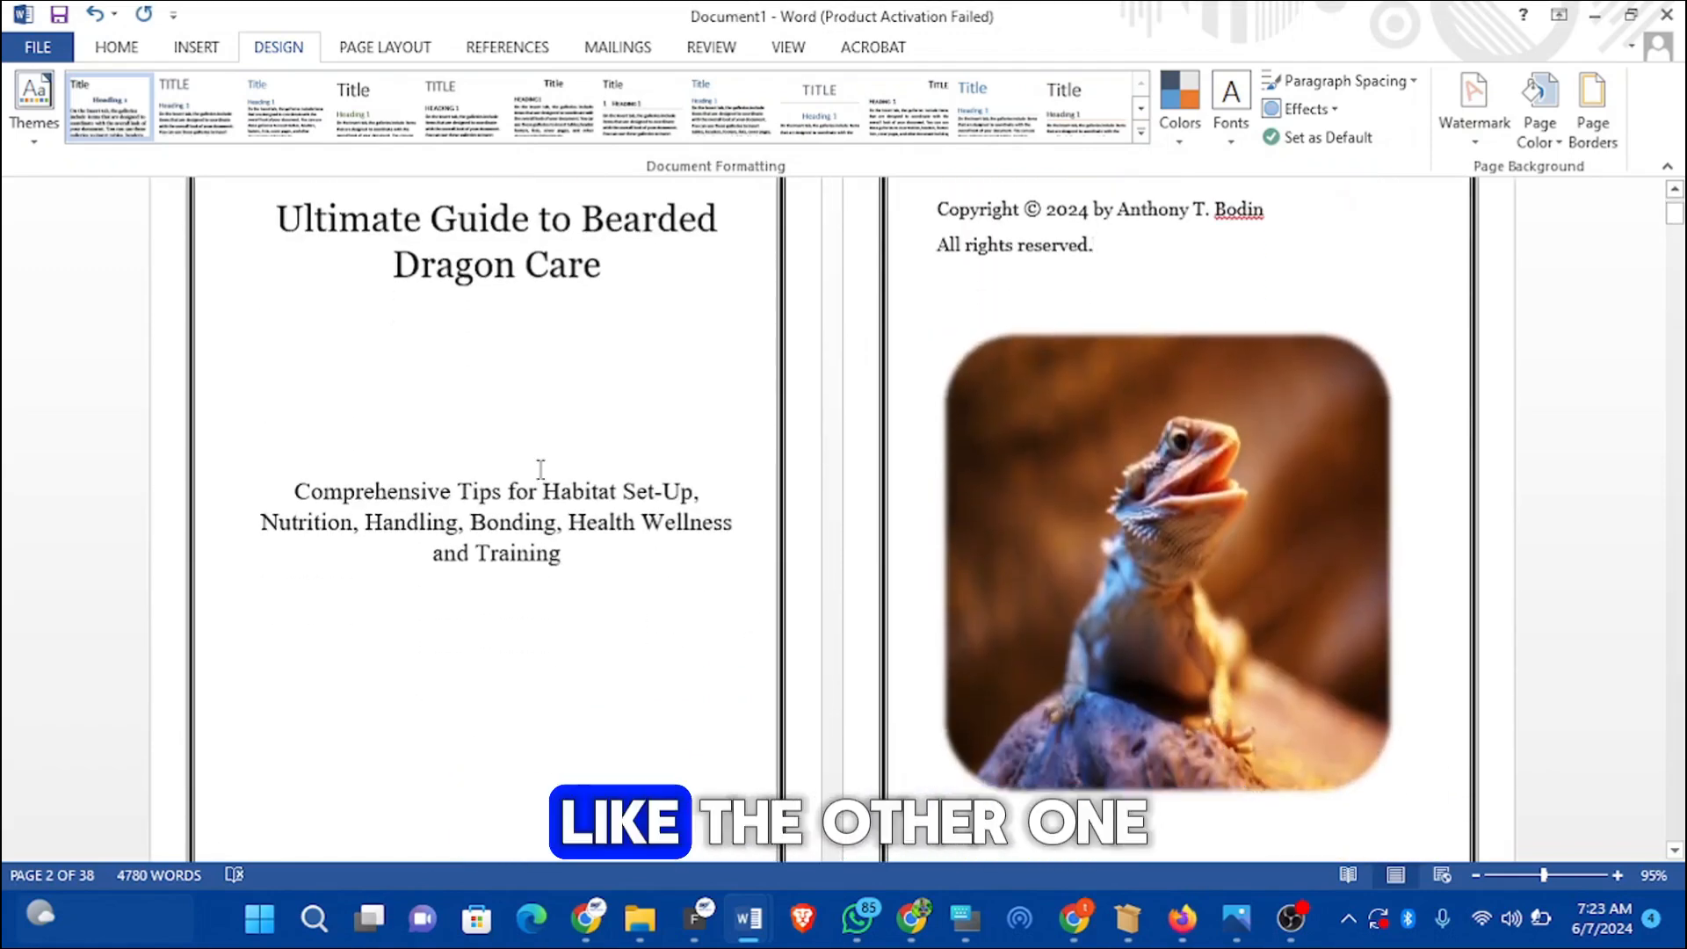
scroll(541, 468, up, 2)
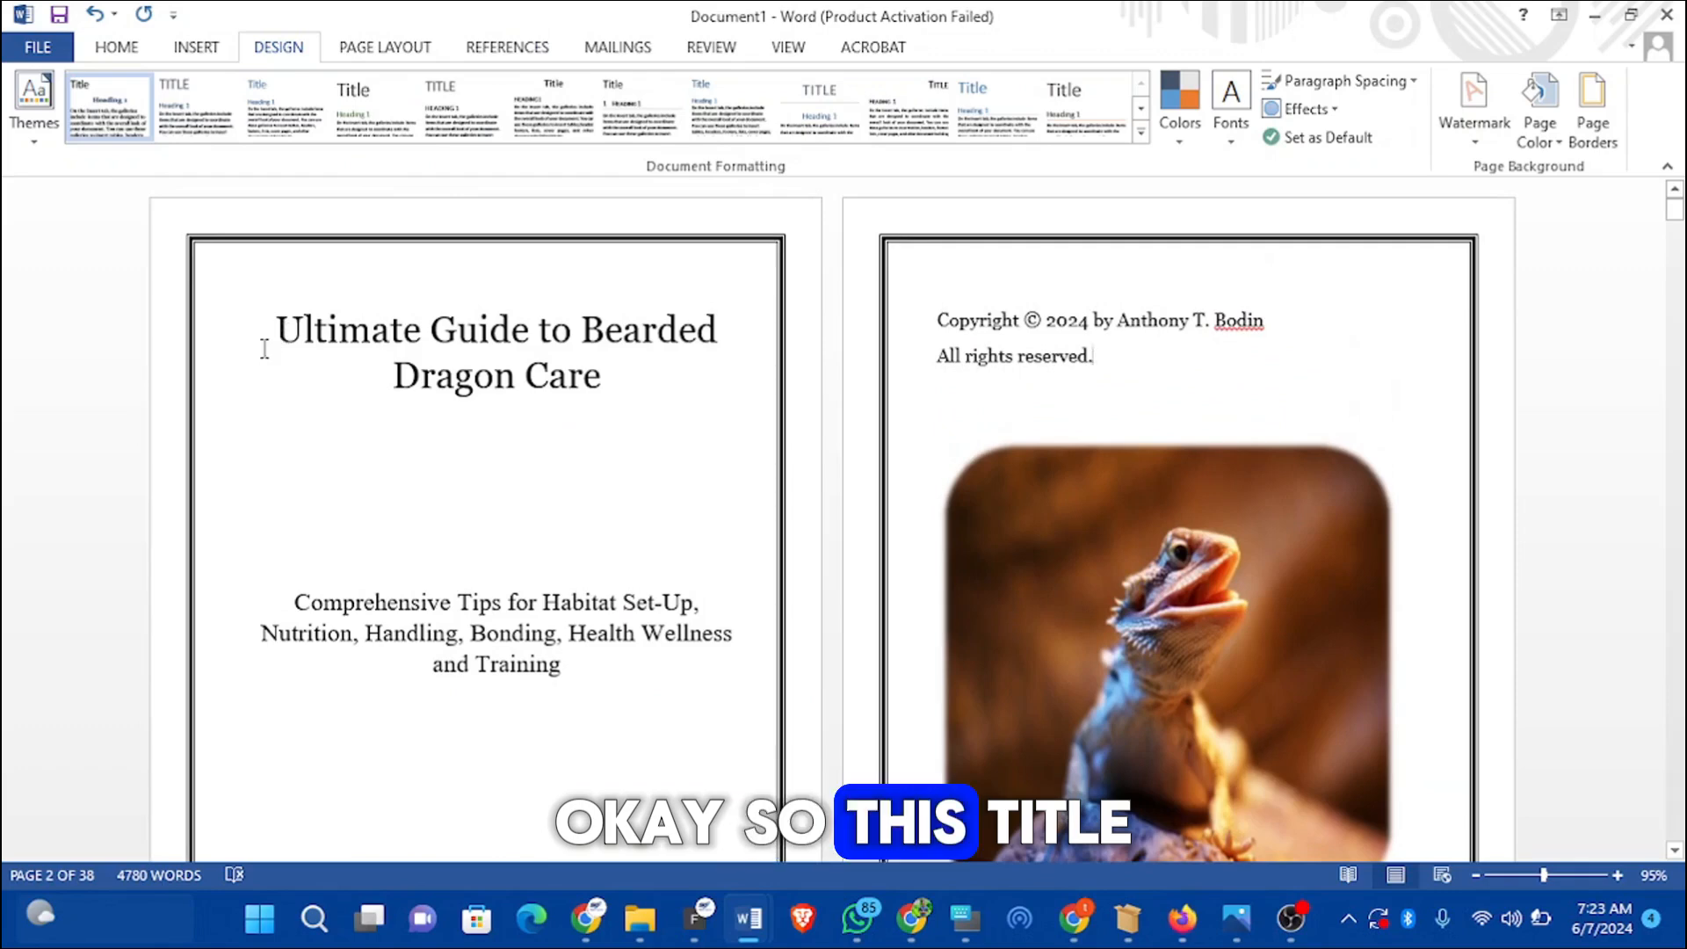
Step: Make the book title "Ultimate Guide to Bearded Dragon Care" on page 1 bold
drag(275, 329, 580, 383)
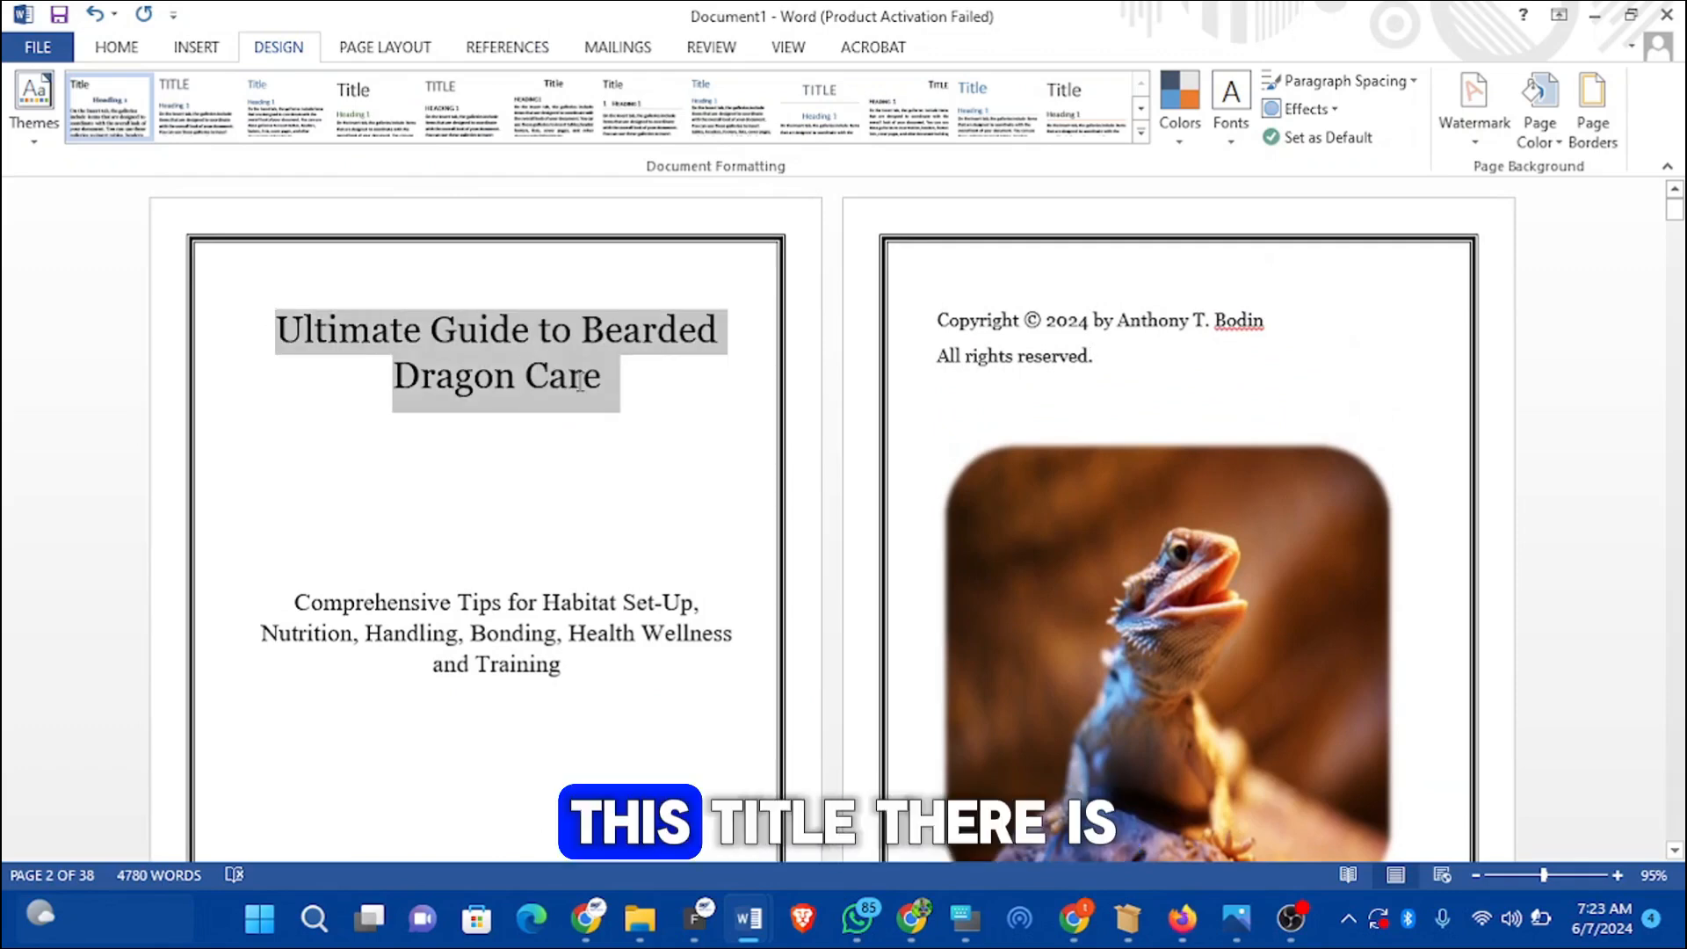
click(114, 48)
mouse_move(772, 933)
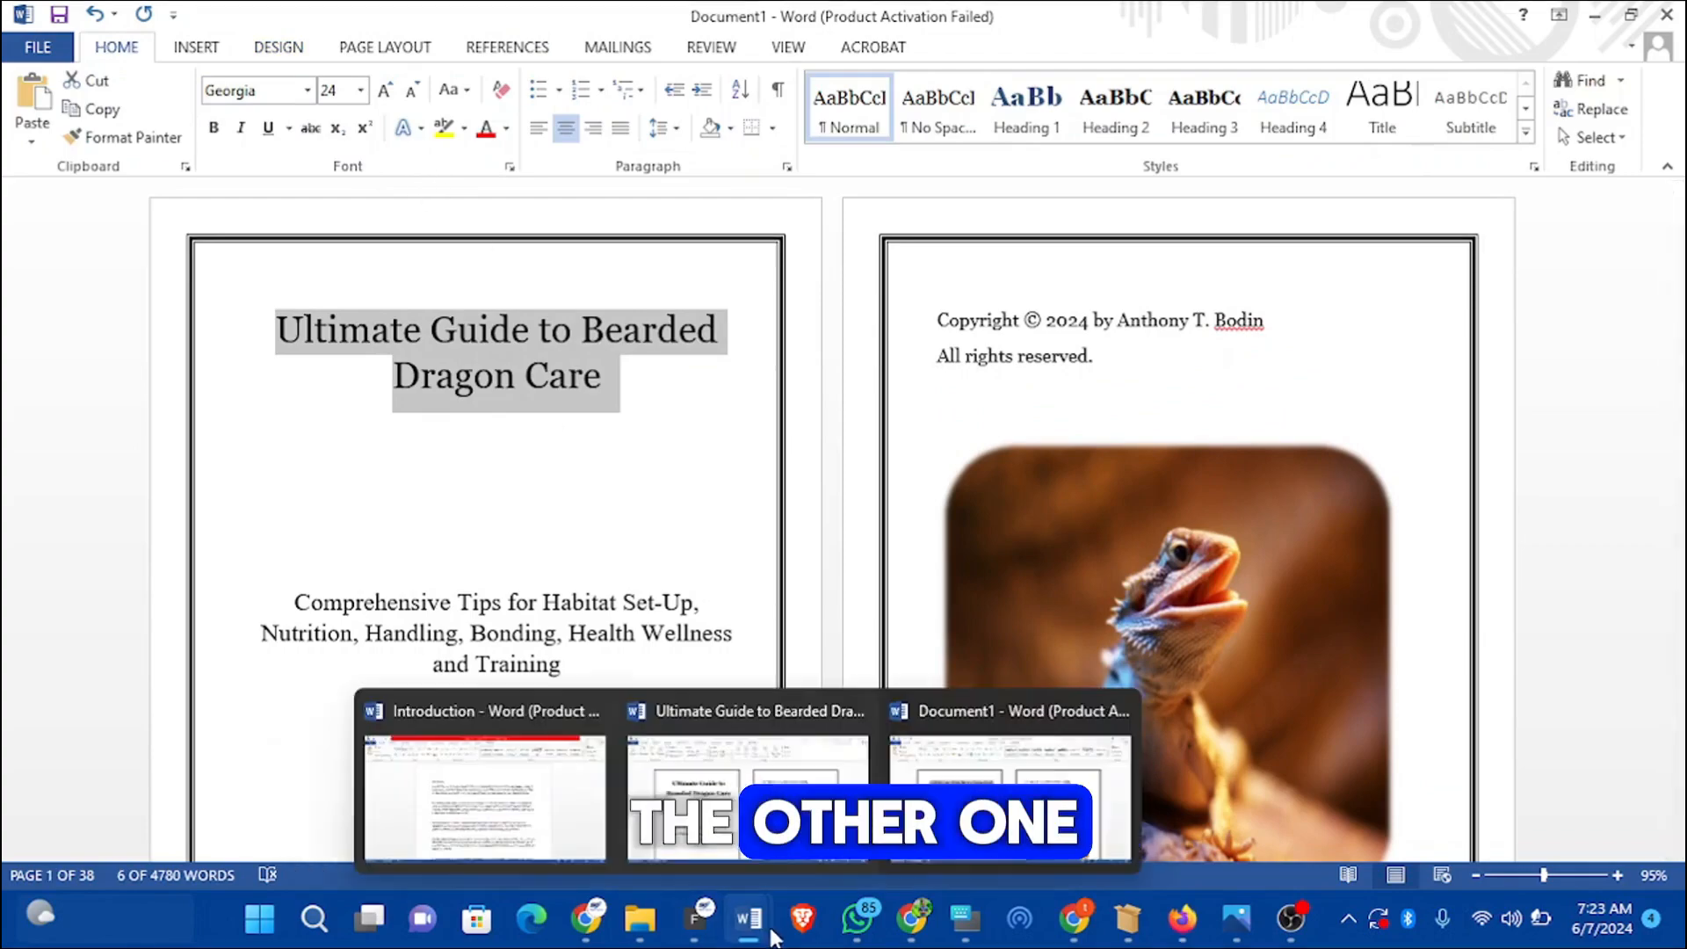
mouse_move(631, 726)
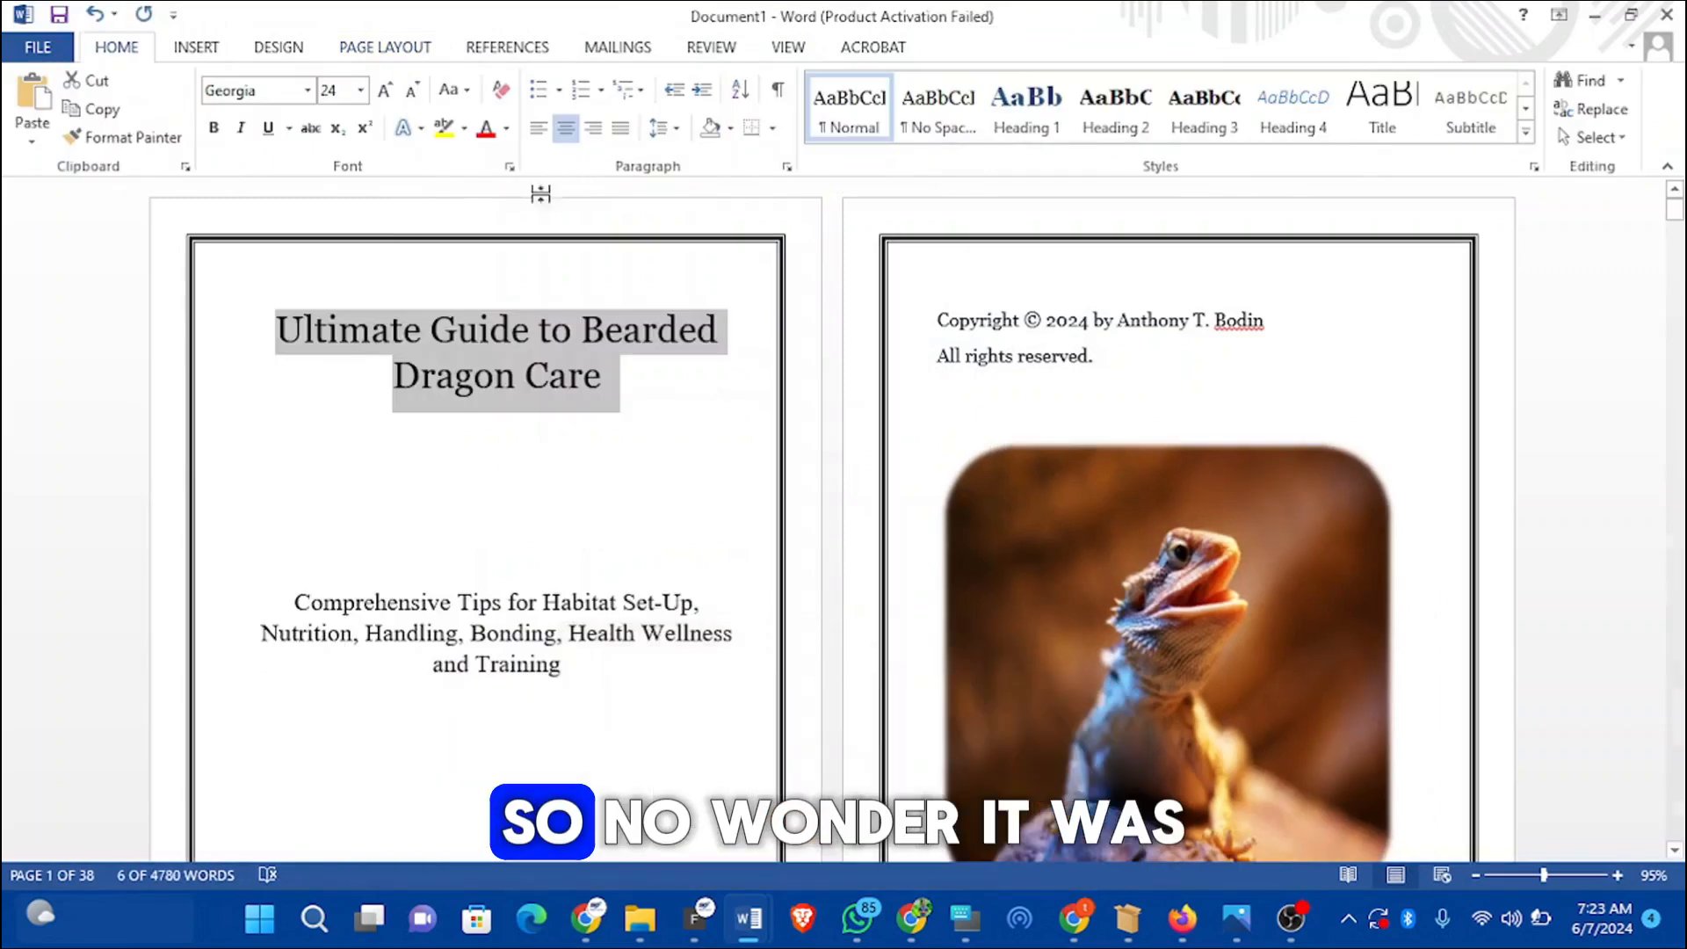
click(212, 129)
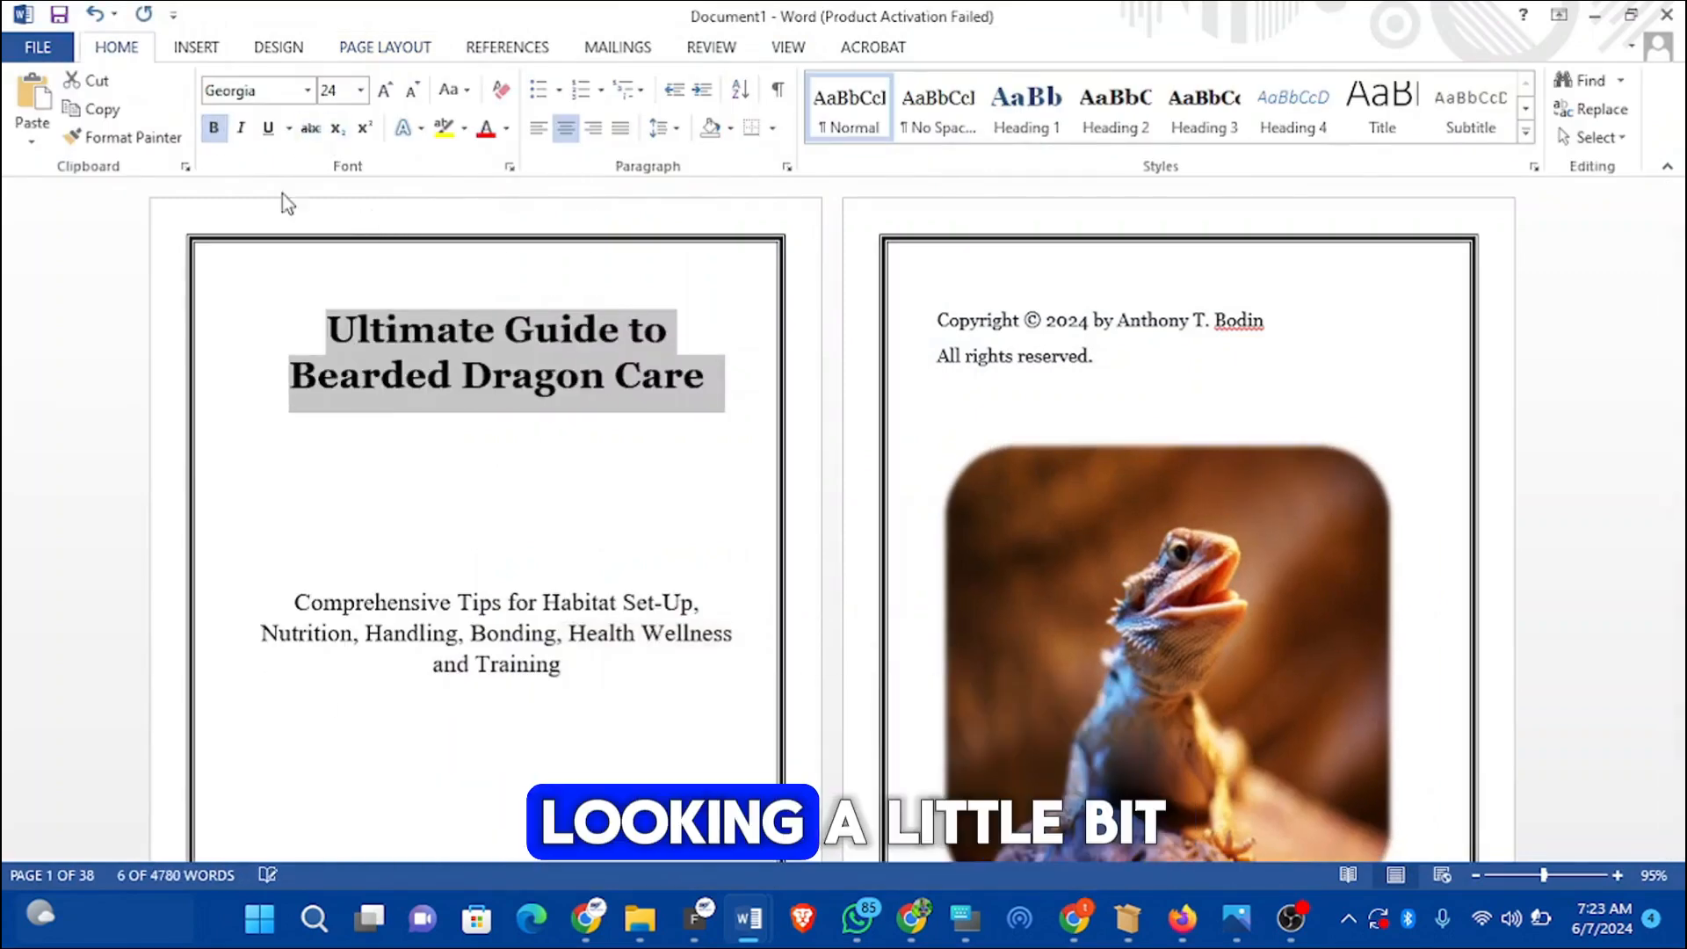
click(360, 90)
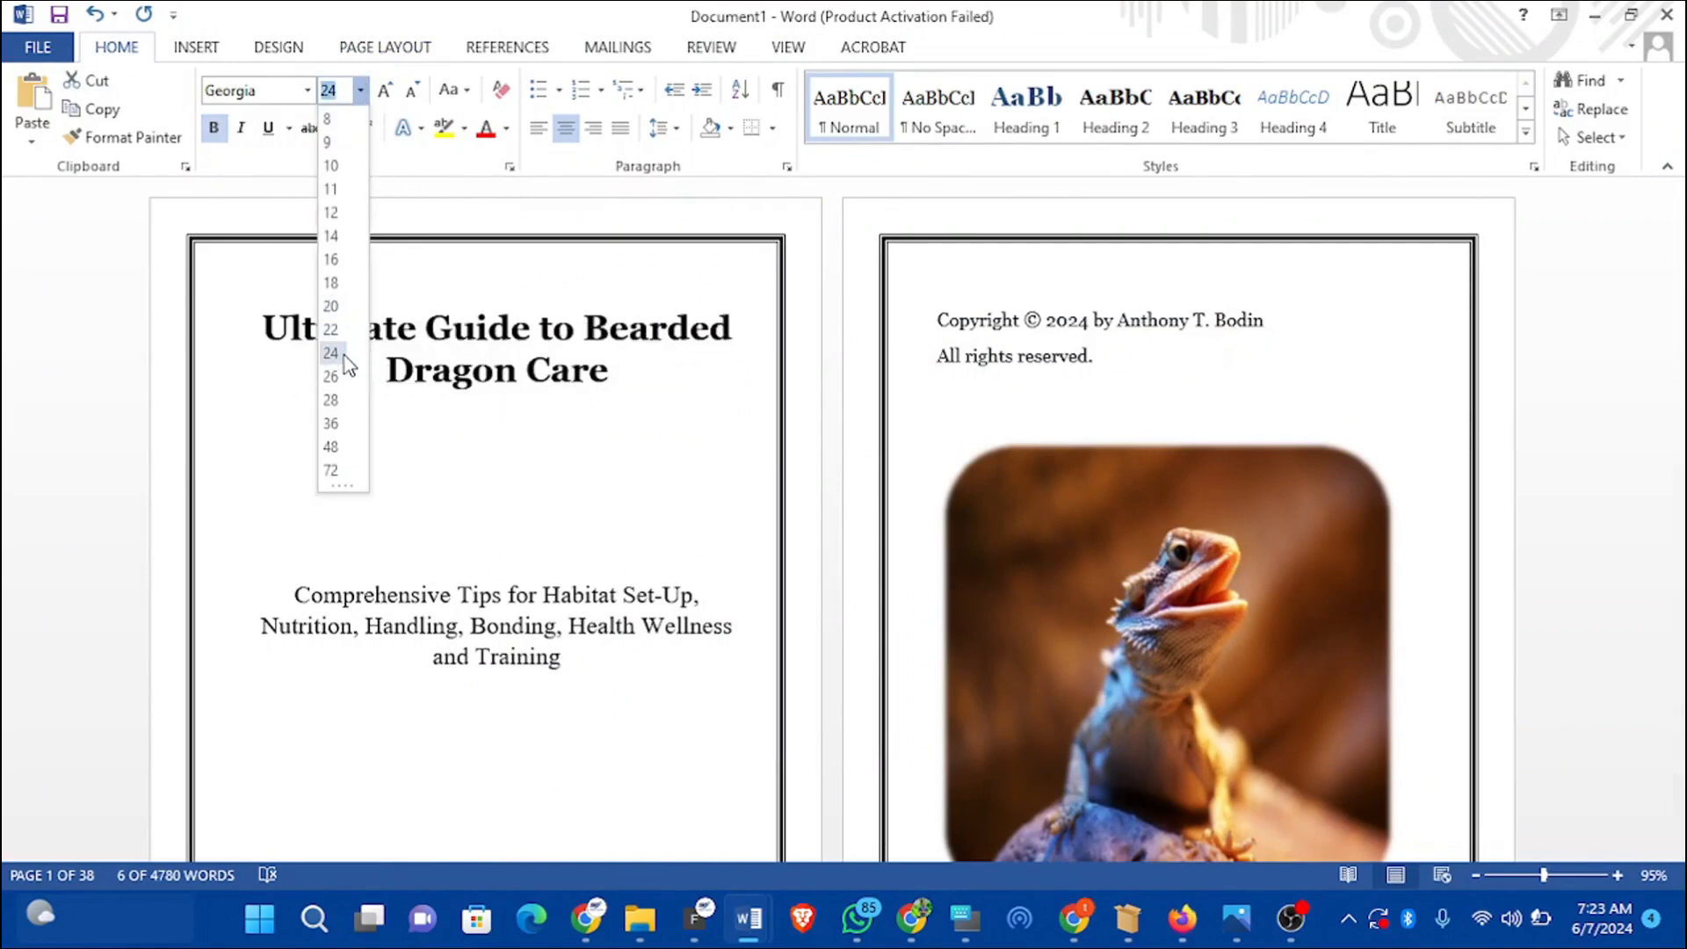
click(583, 489)
Step: Tighten the title page by deleting a blank line below the title and another between the subtitle and the author's name
click(633, 509)
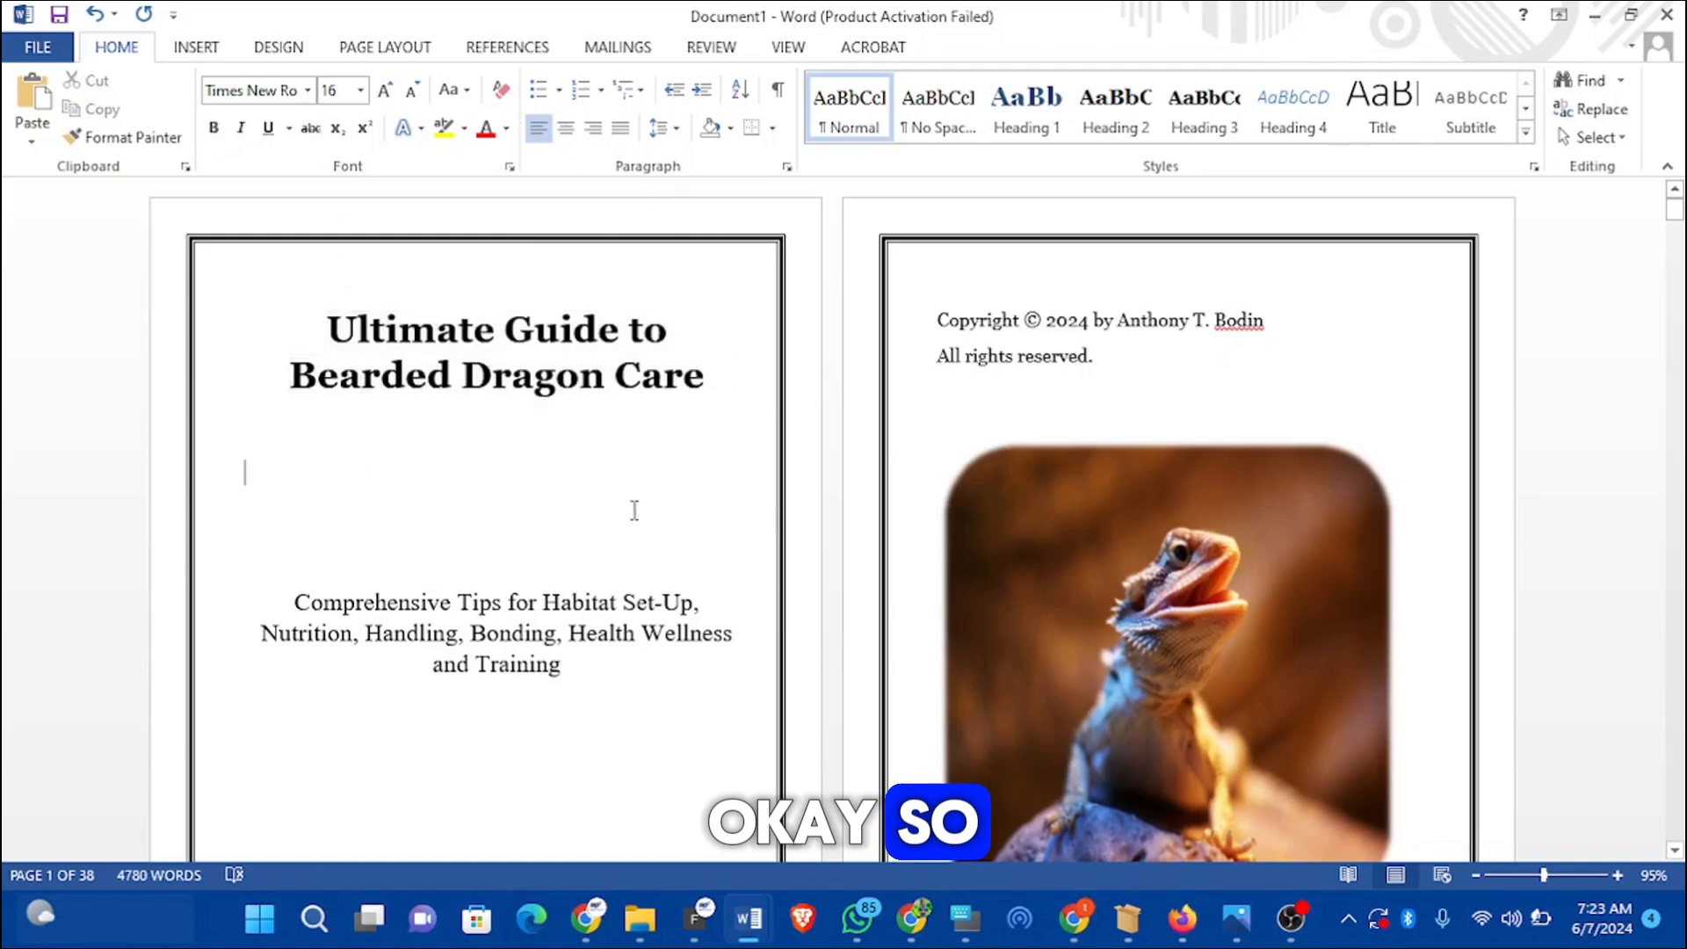
scroll(486, 515, down, 1)
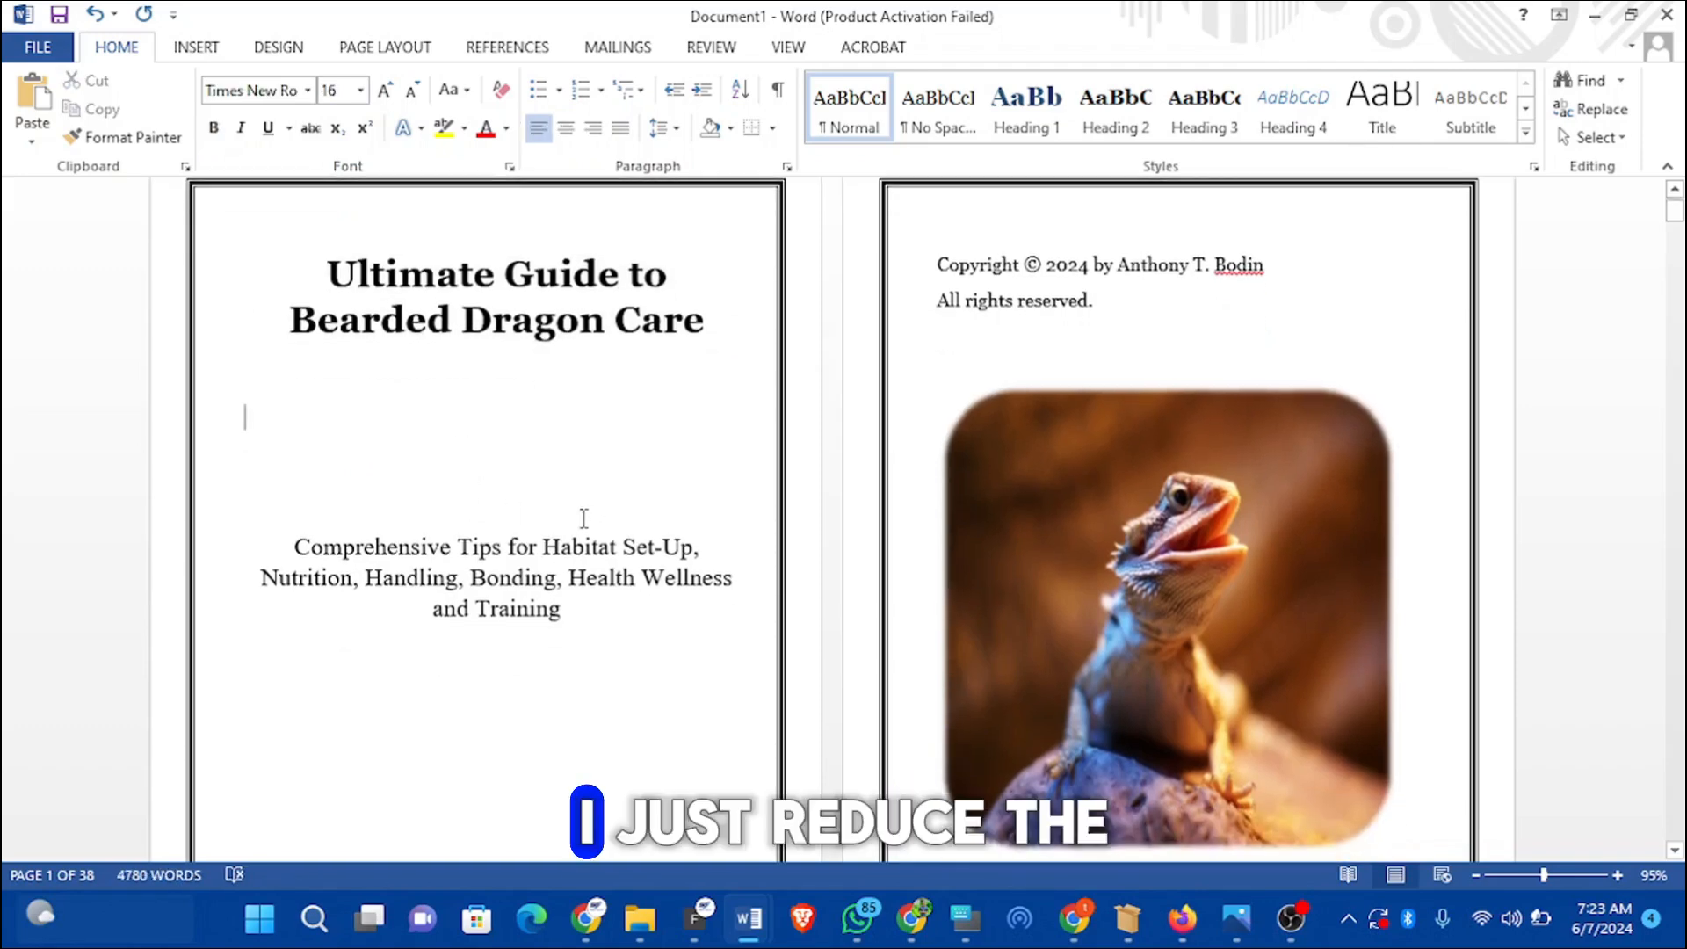
key(BackSpace)
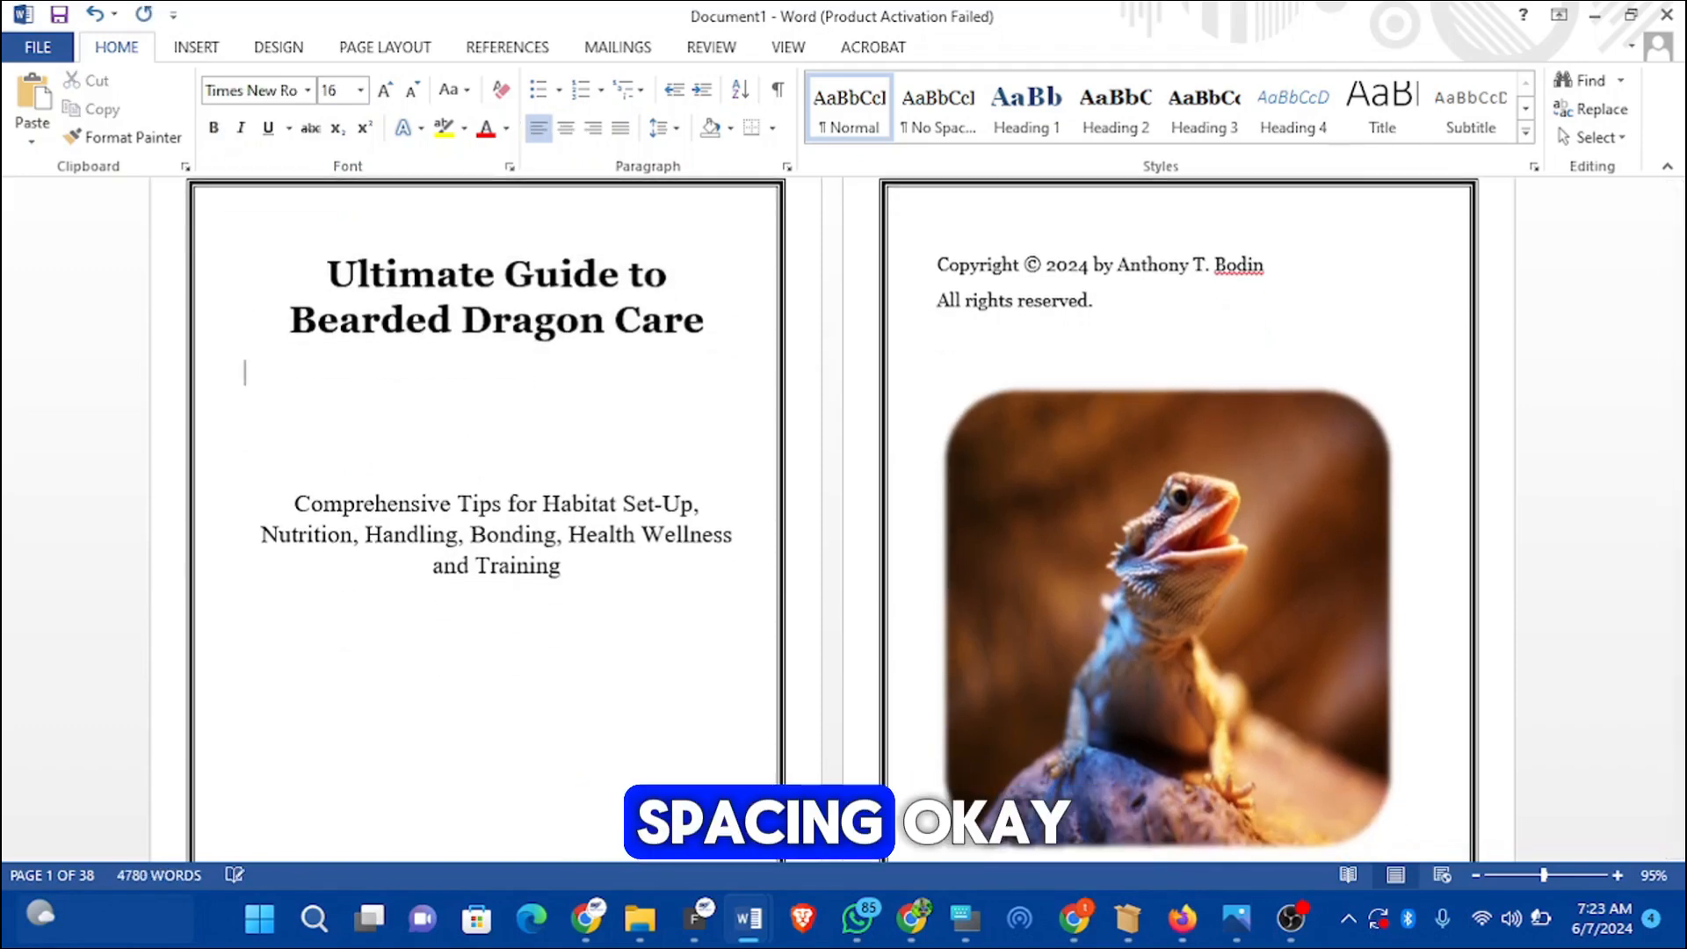
scroll(705, 532, down, 1)
scroll(706, 532, down, 4)
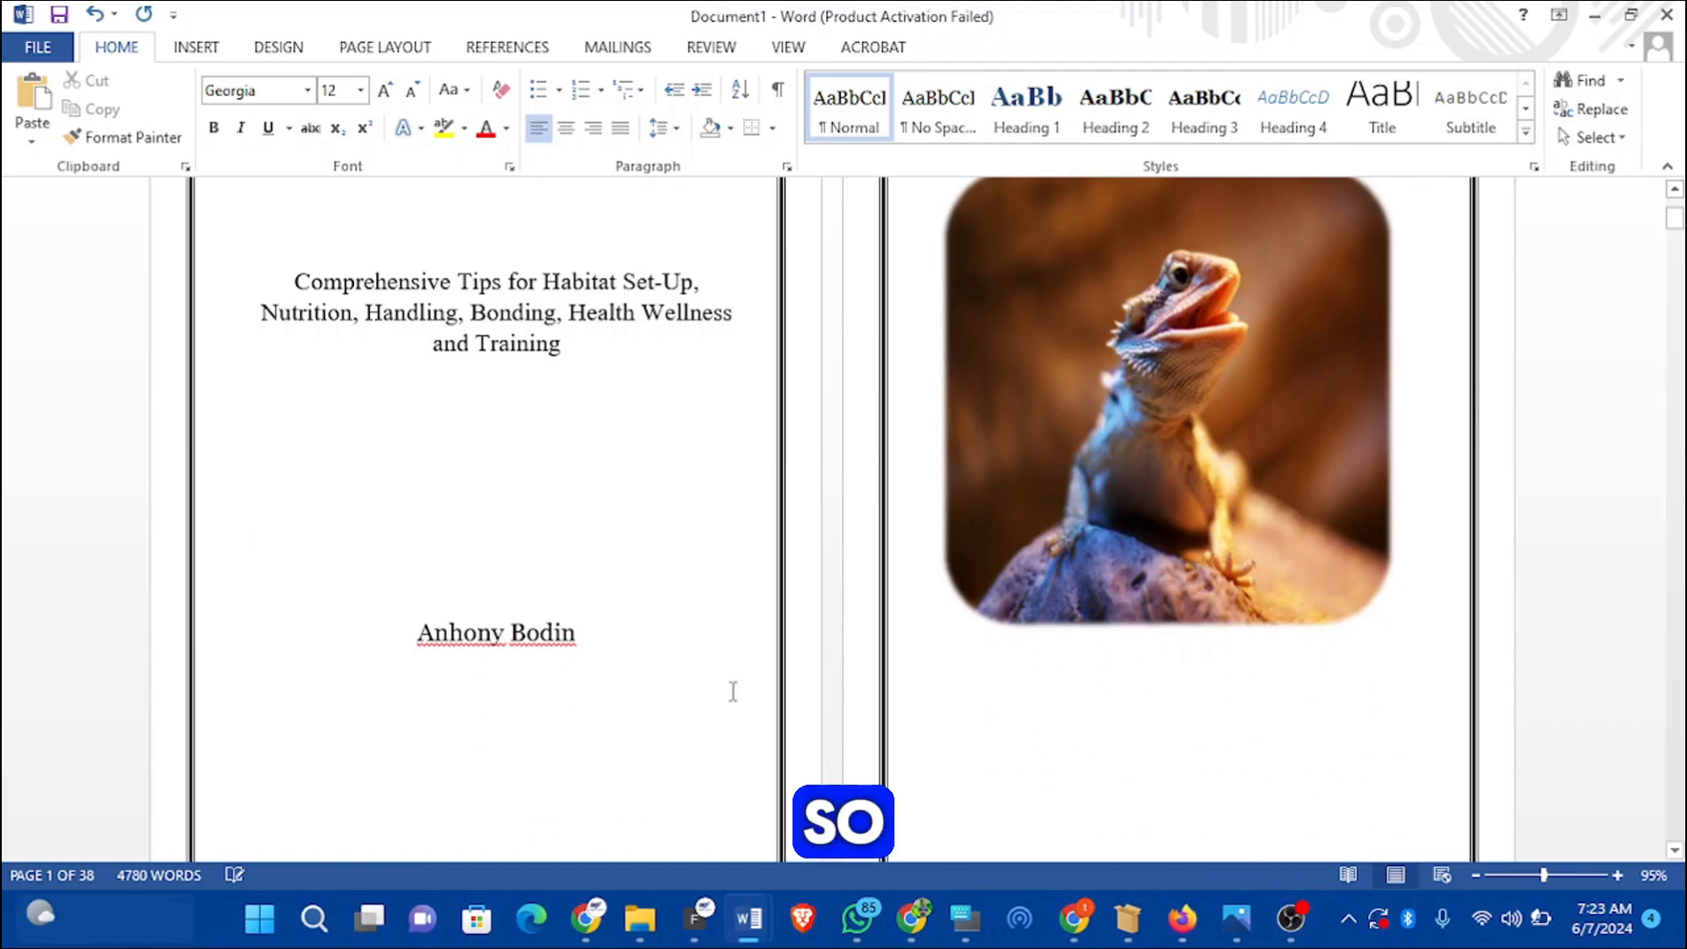
scroll(781, 593, up, 5)
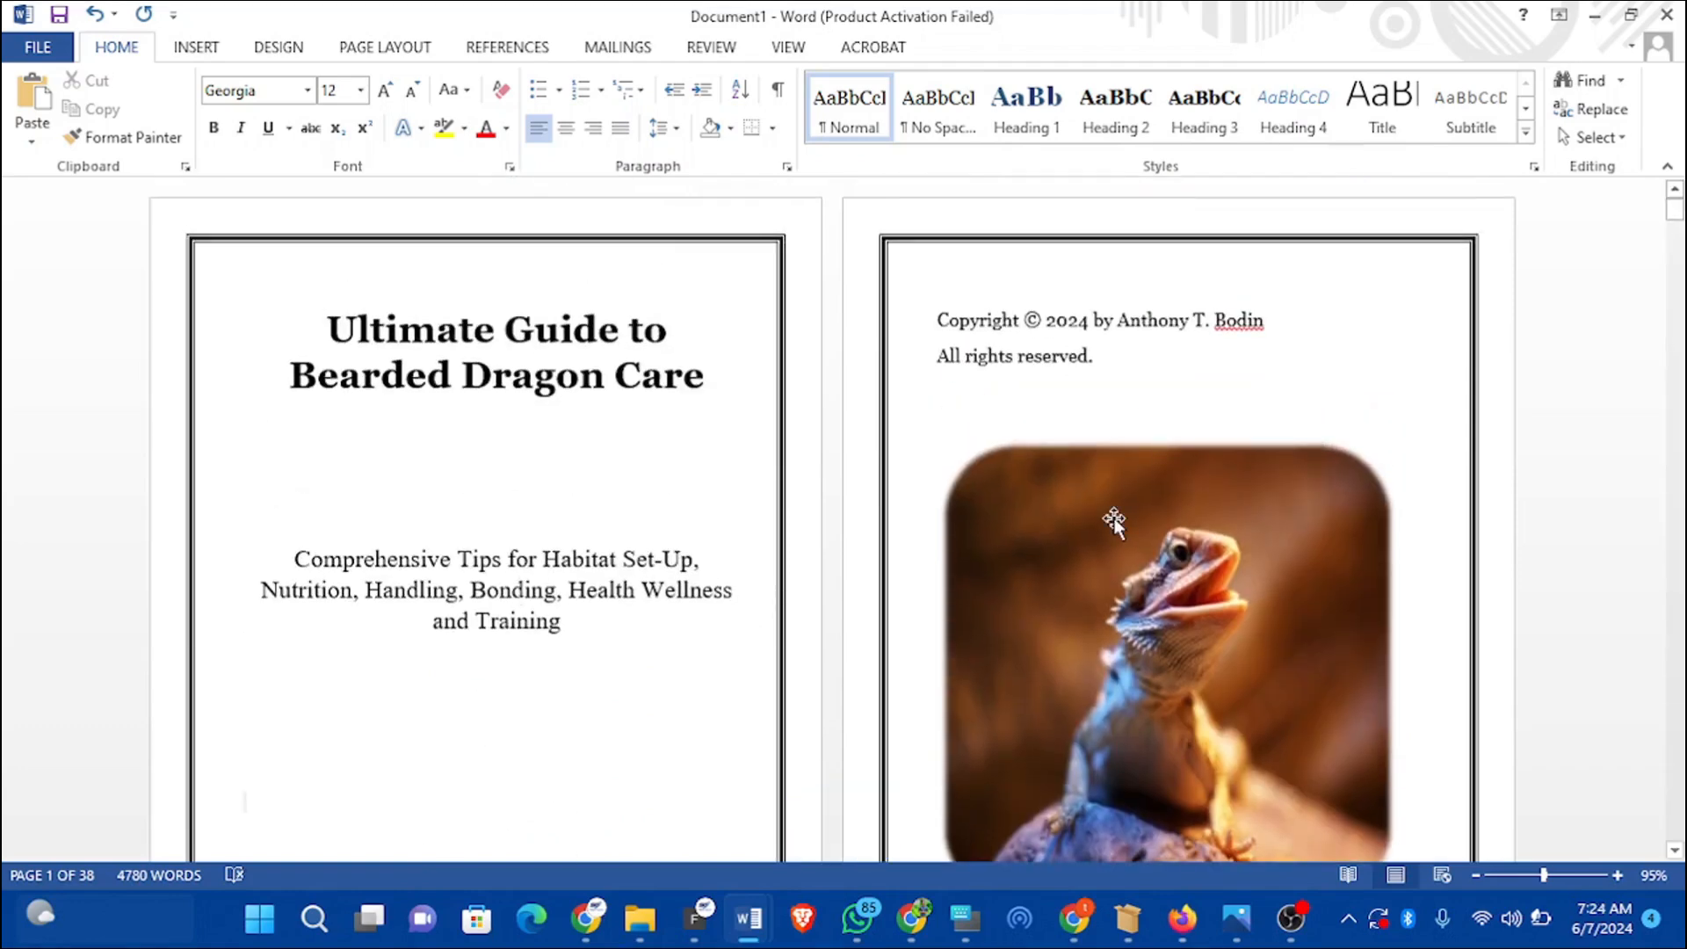
Step: Add the title "Table of Content" on the blank page 3 in Normal style, bold, centred and 16 pt
scroll(1435, 516, down, 12)
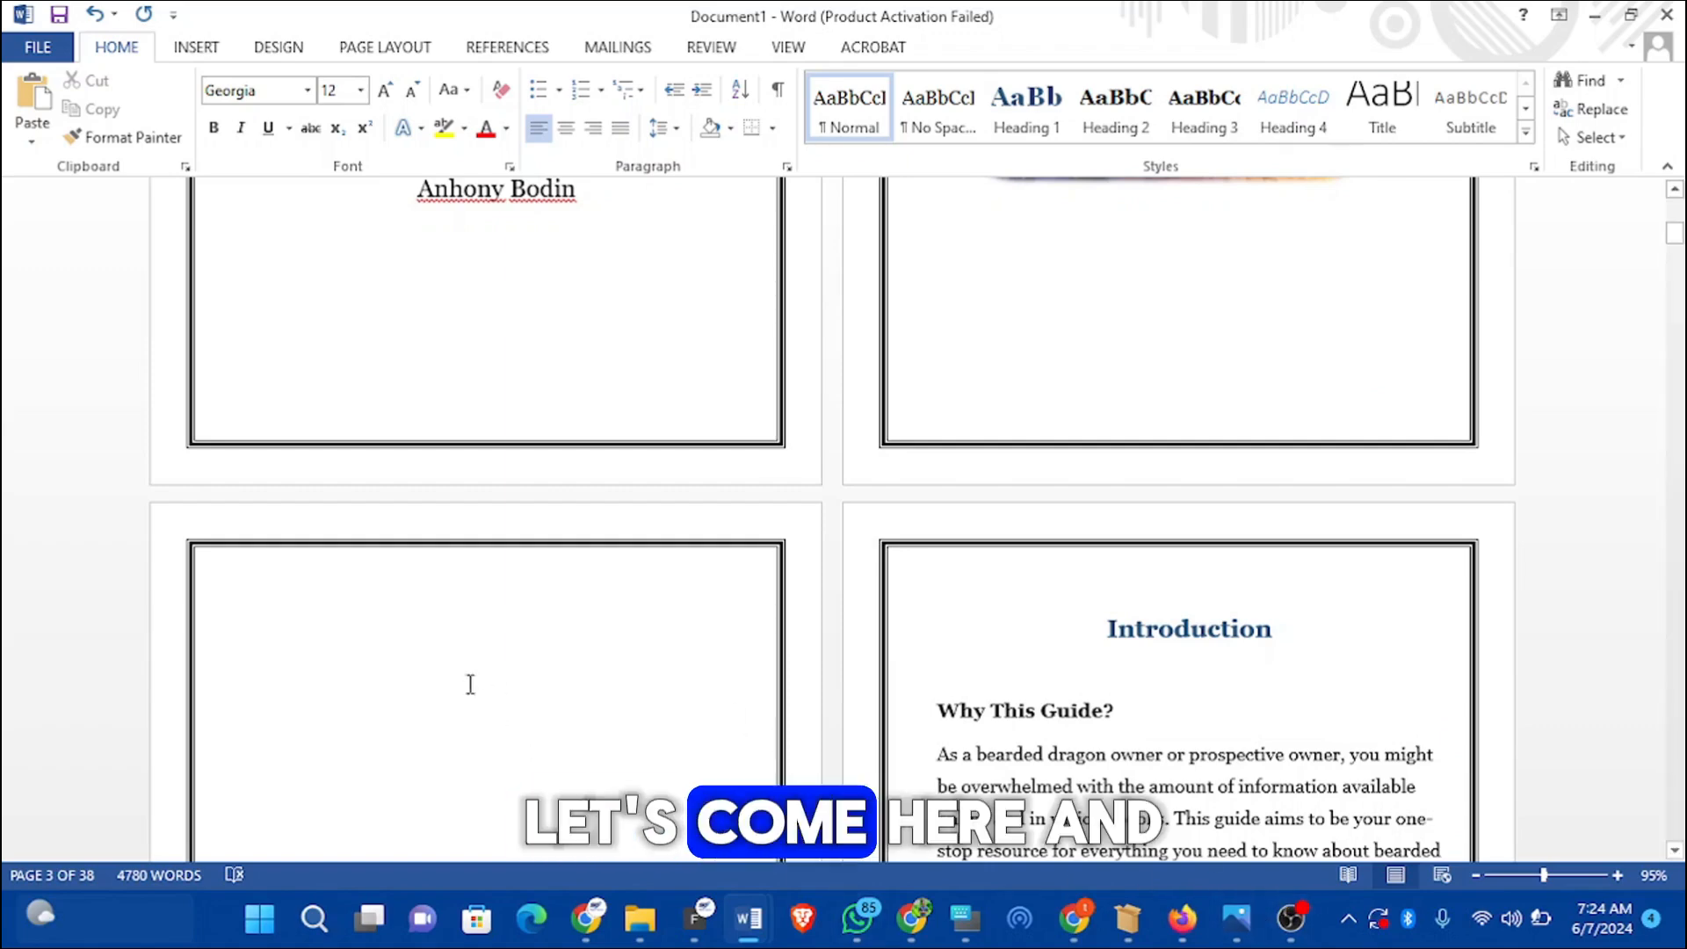
text(Table of Content)
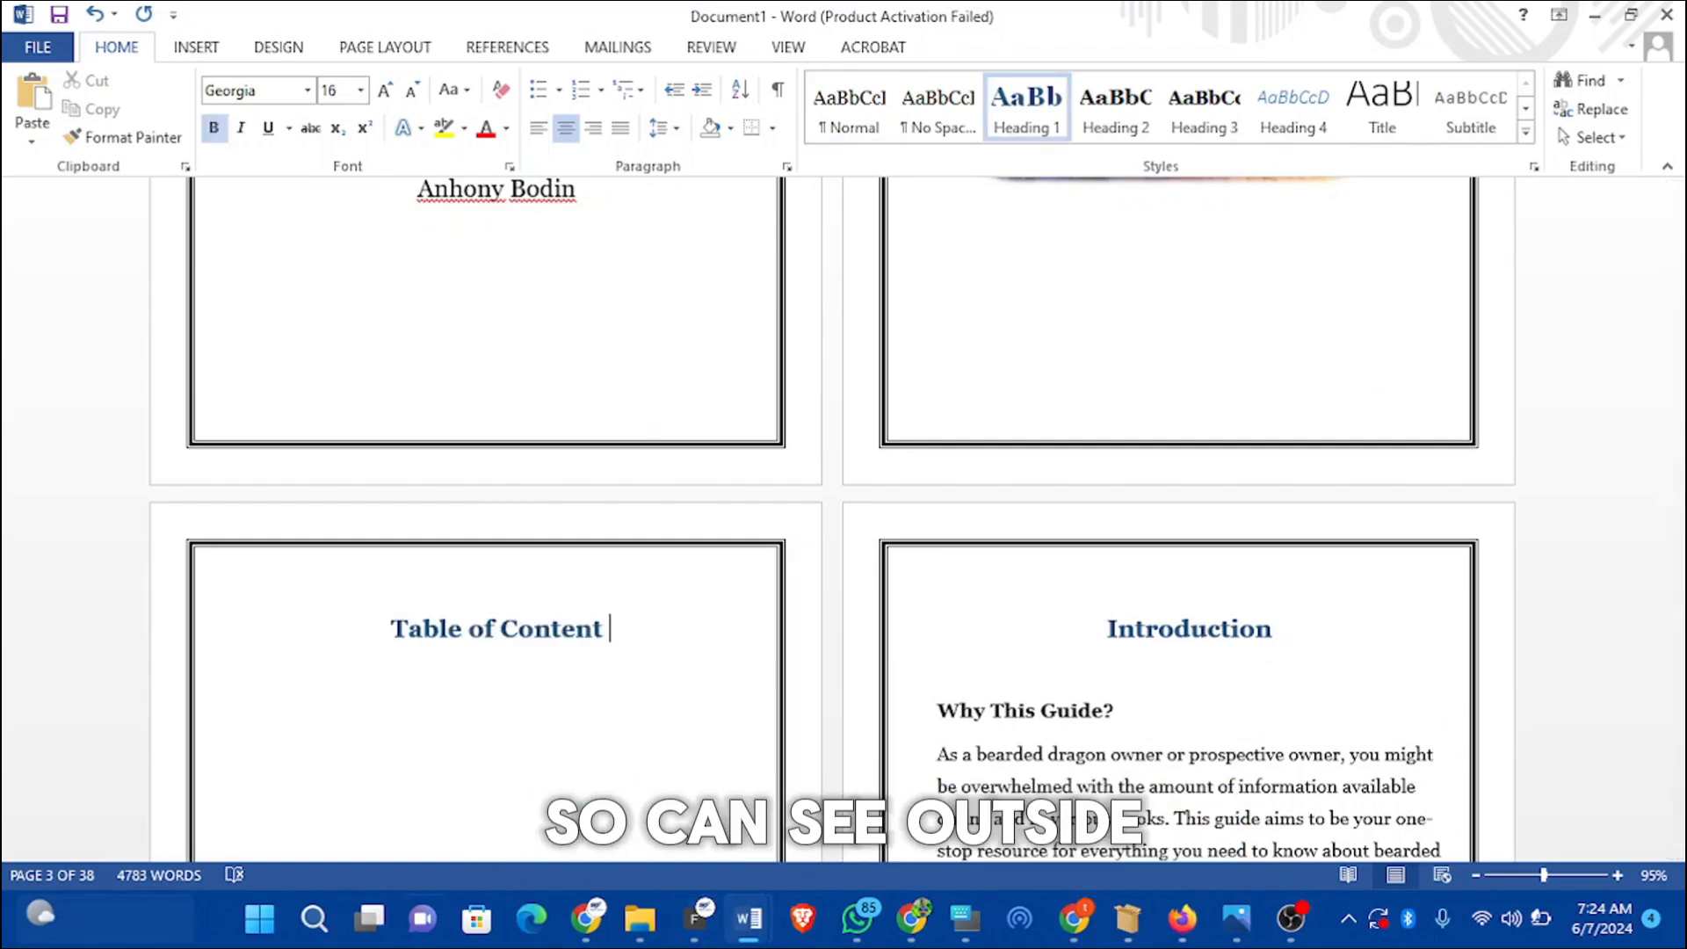
drag(605, 628, 399, 639)
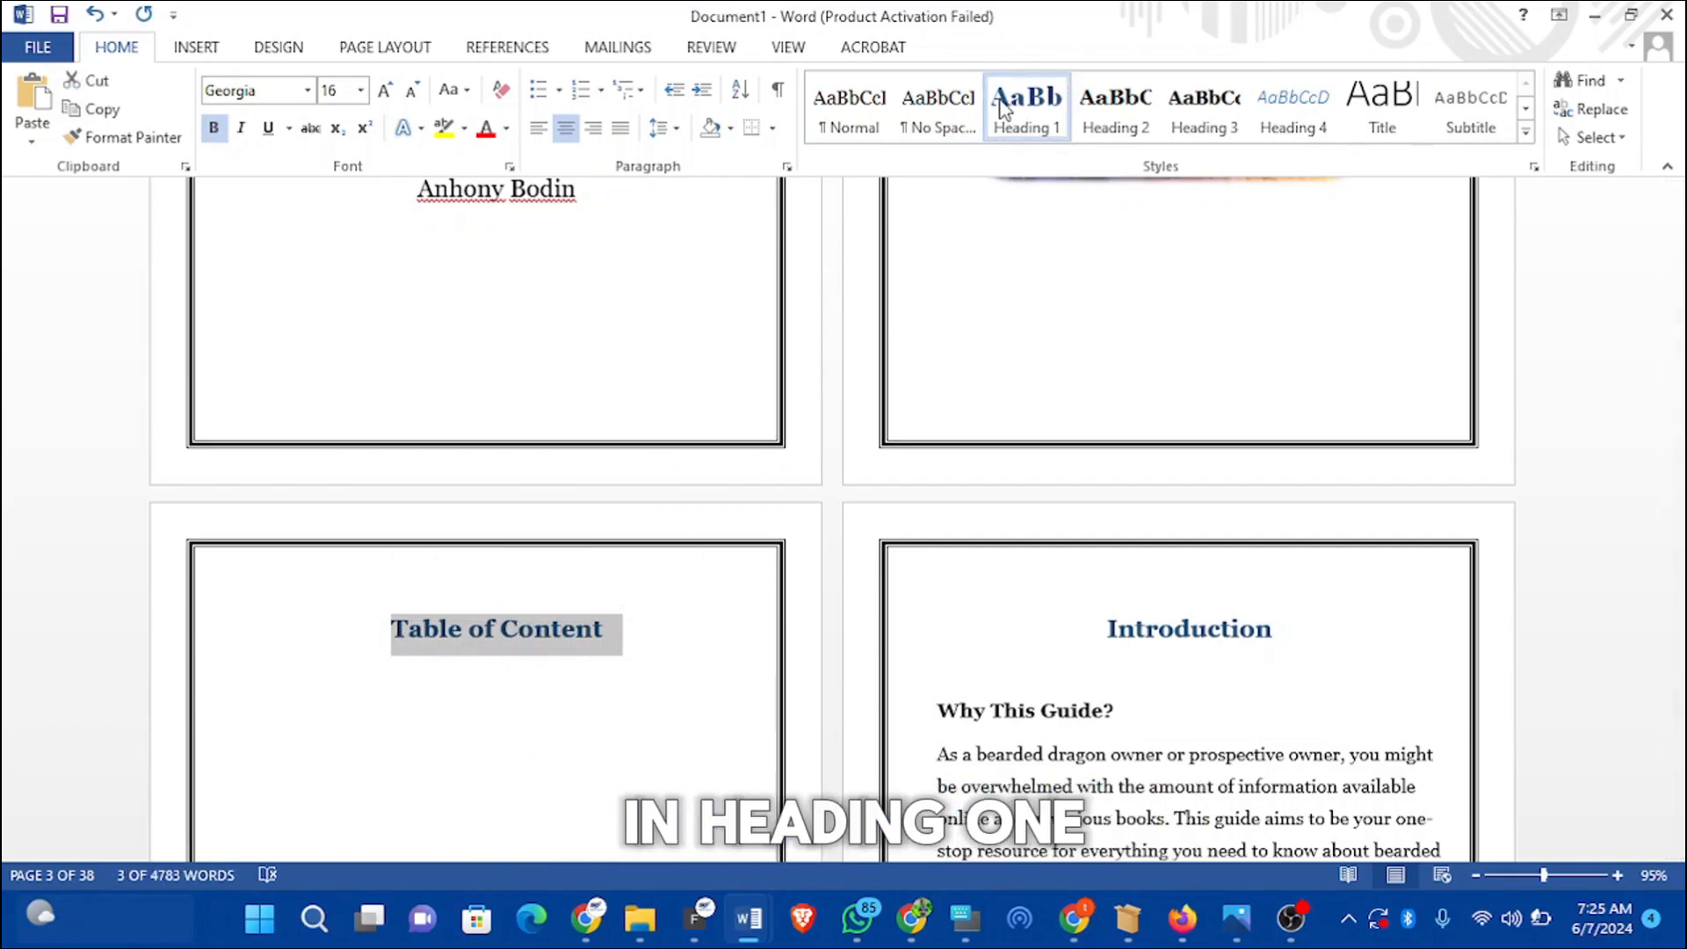
click(851, 116)
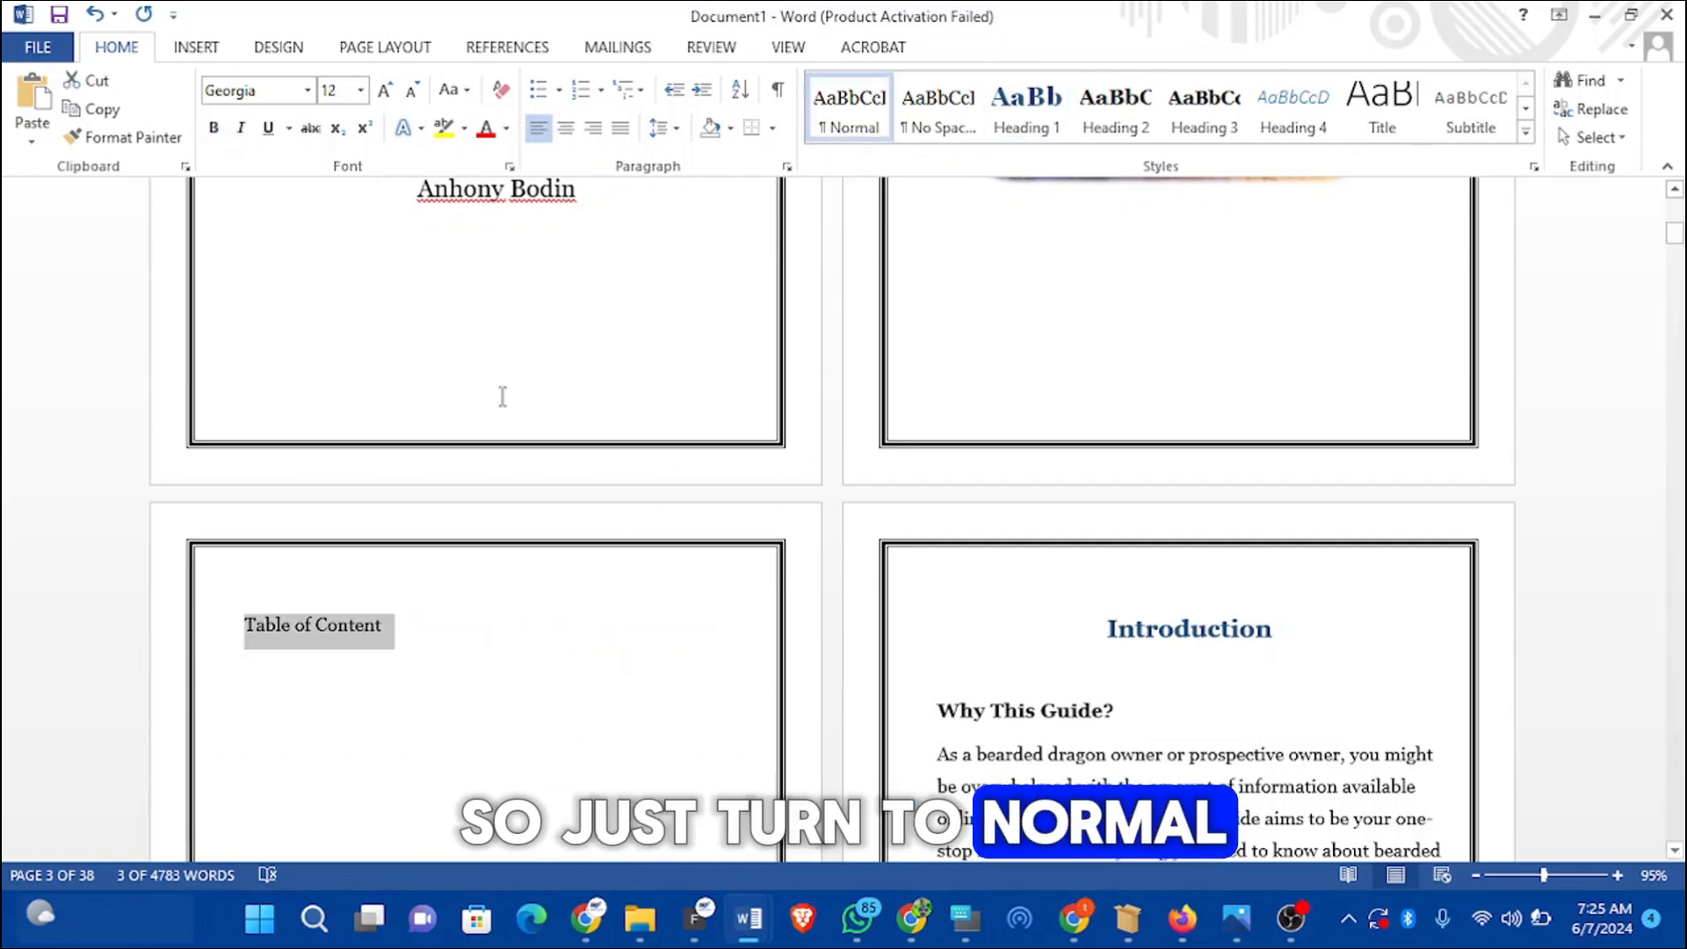
click(213, 129)
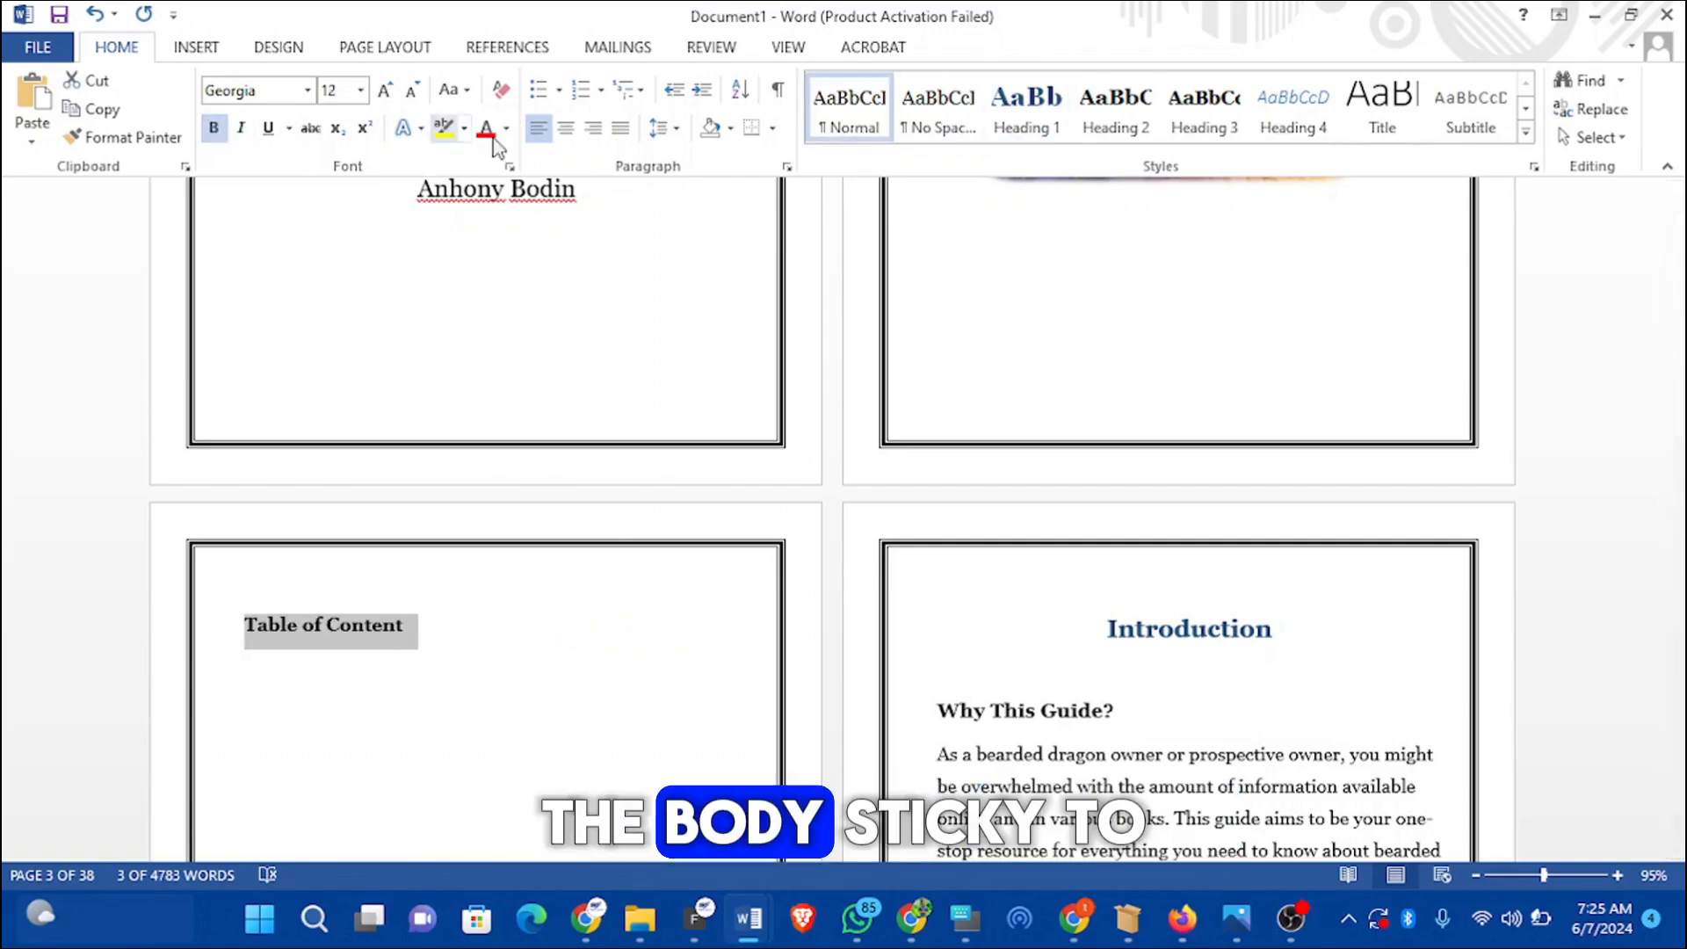
key(ctrl+e)
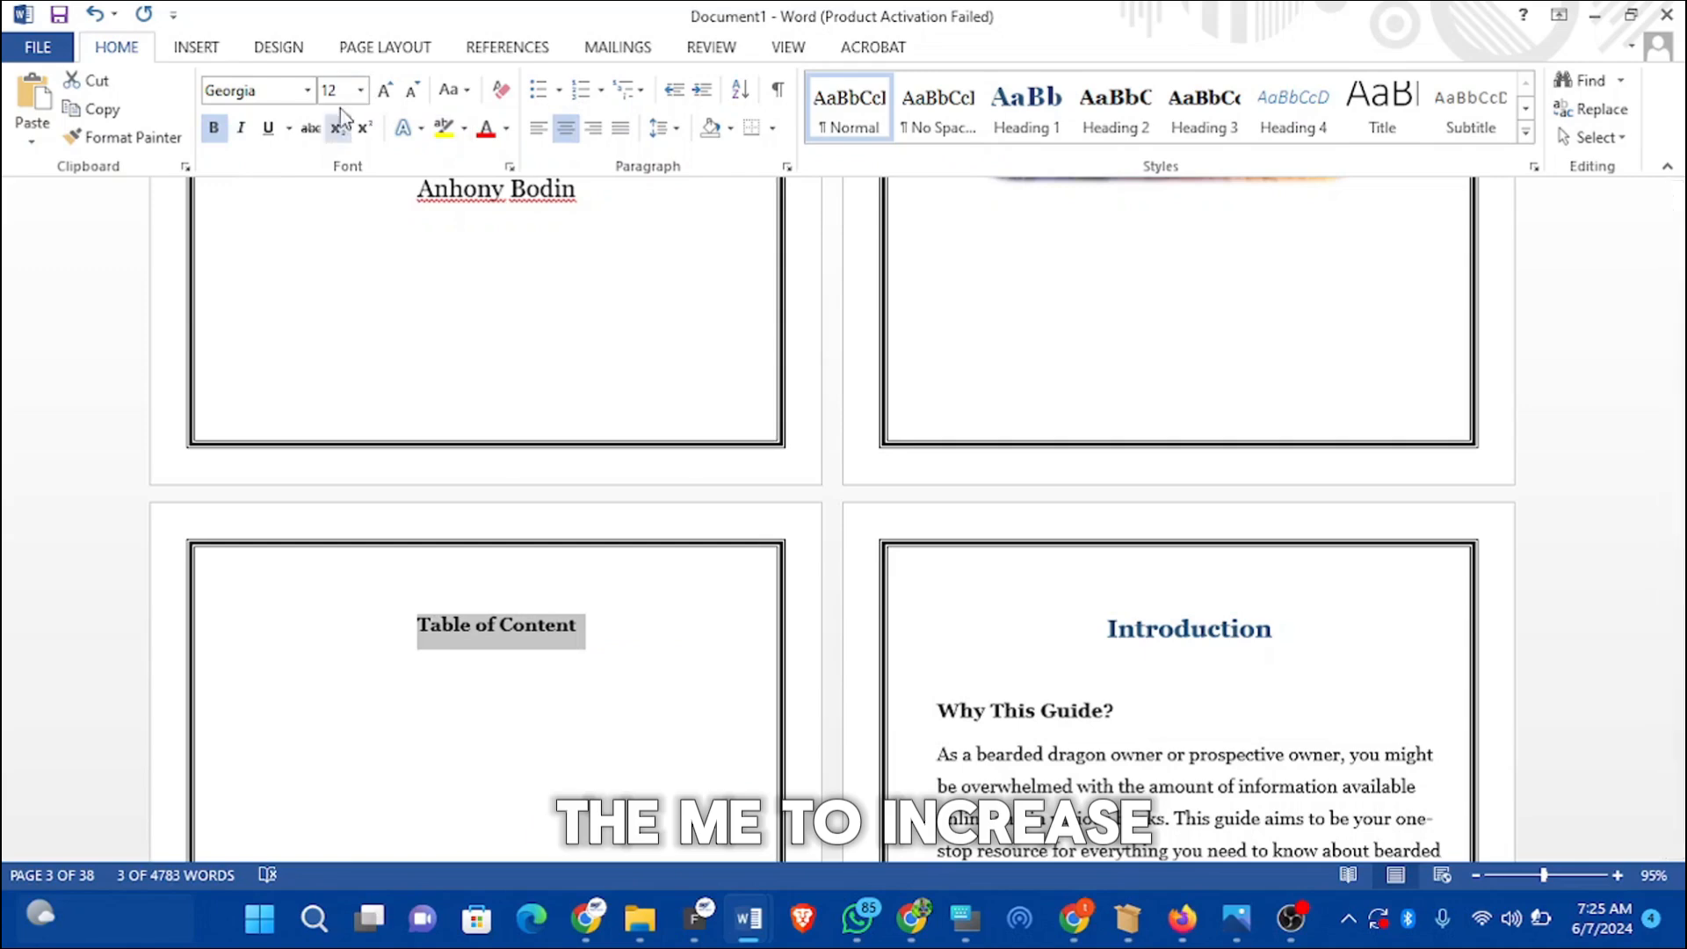
click(362, 90)
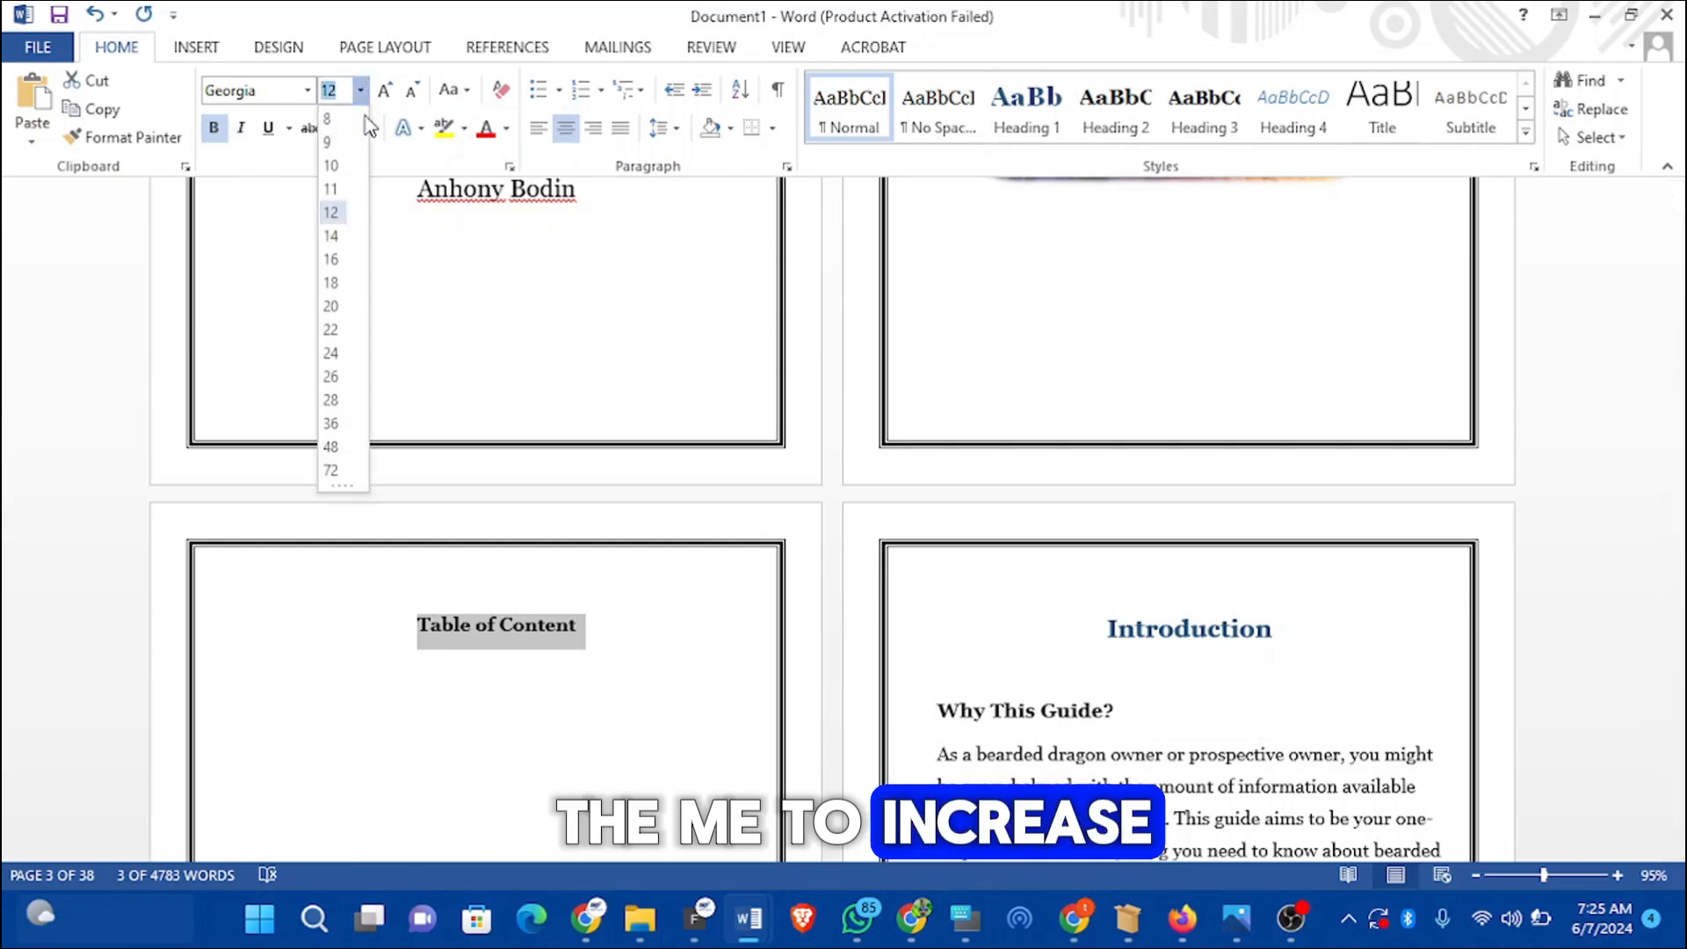
click(332, 259)
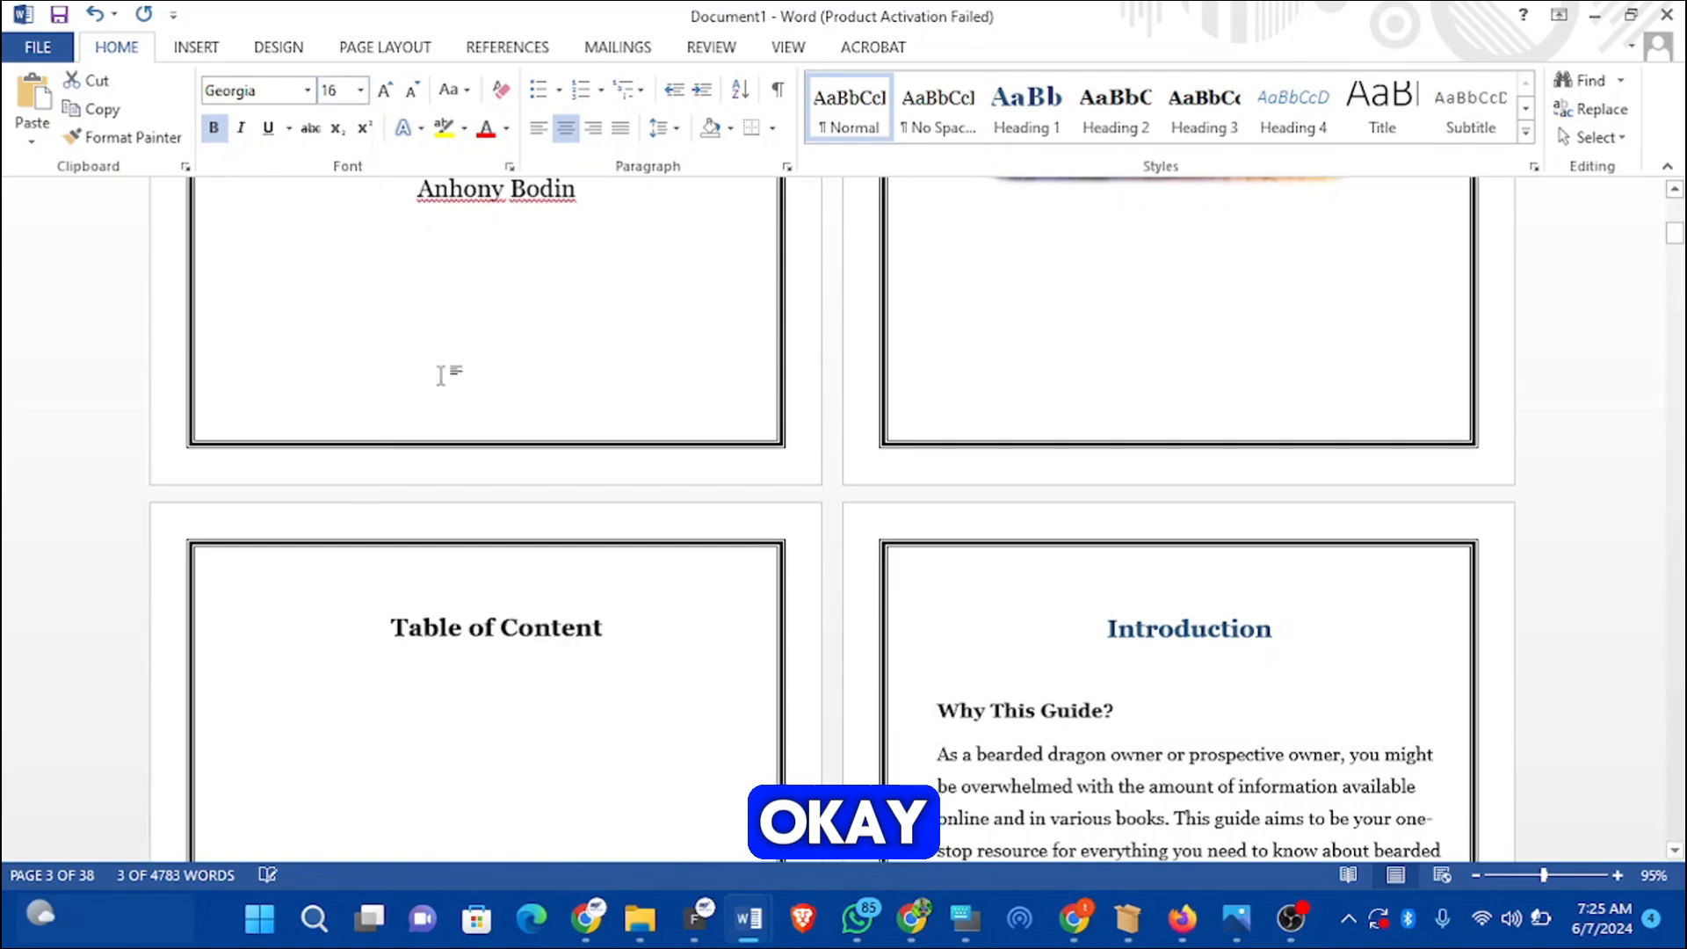
click(541, 612)
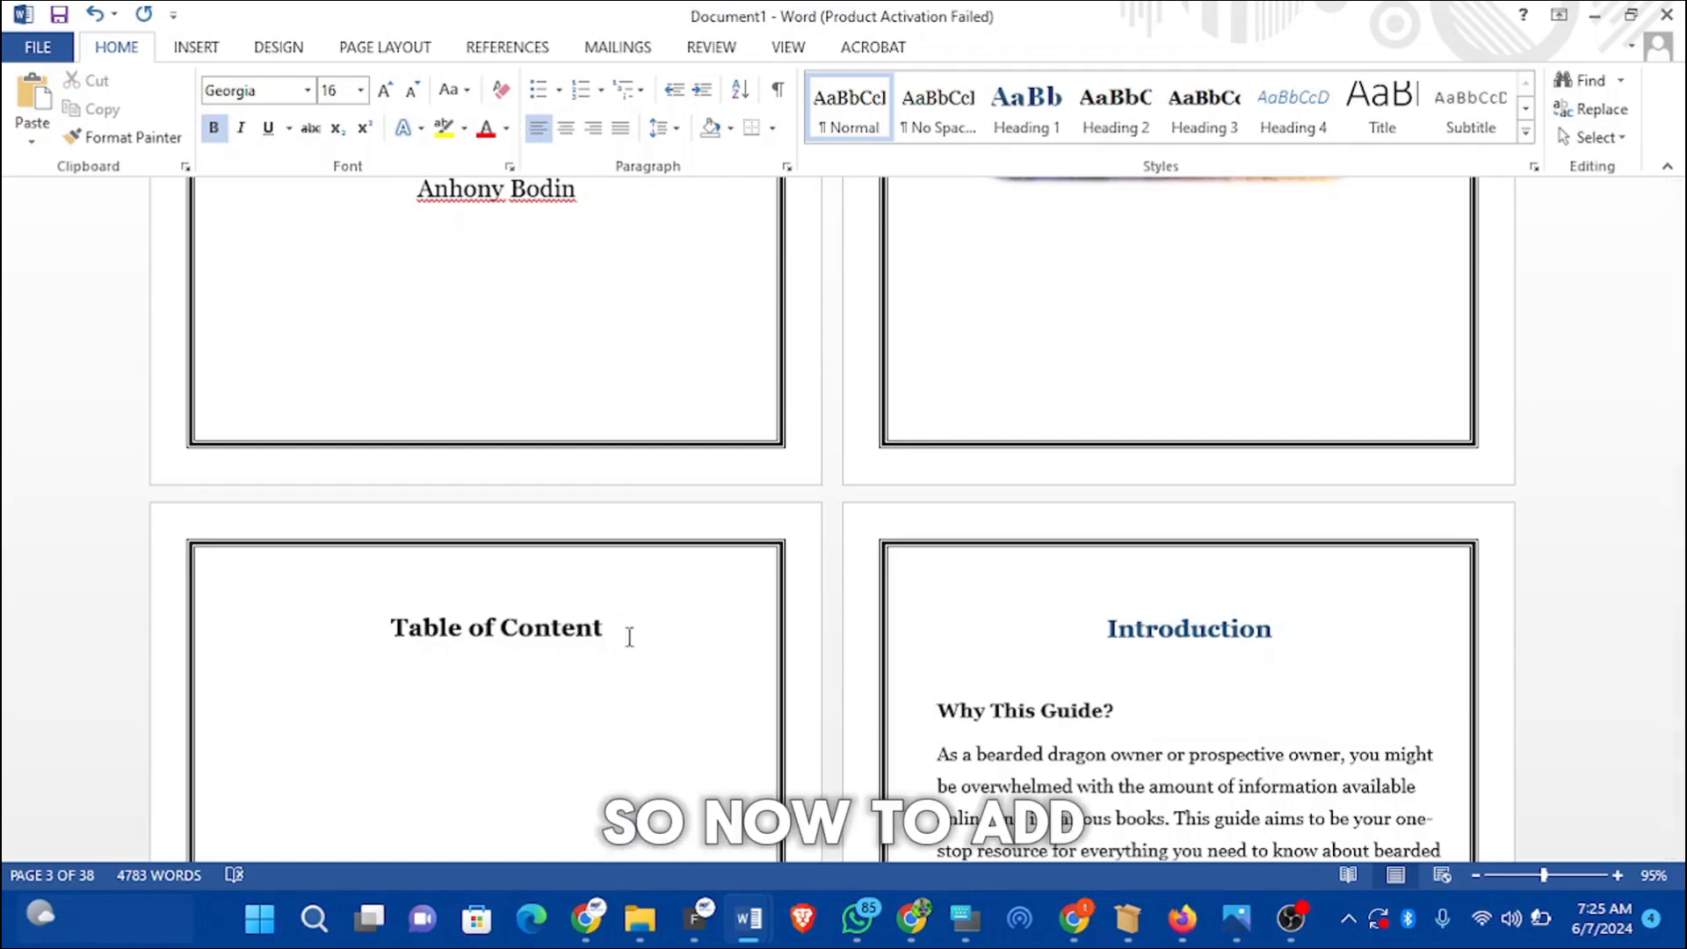
Step: Add an empty line below the "Table of Content" title and place the cursor directly under the title
click(522, 675)
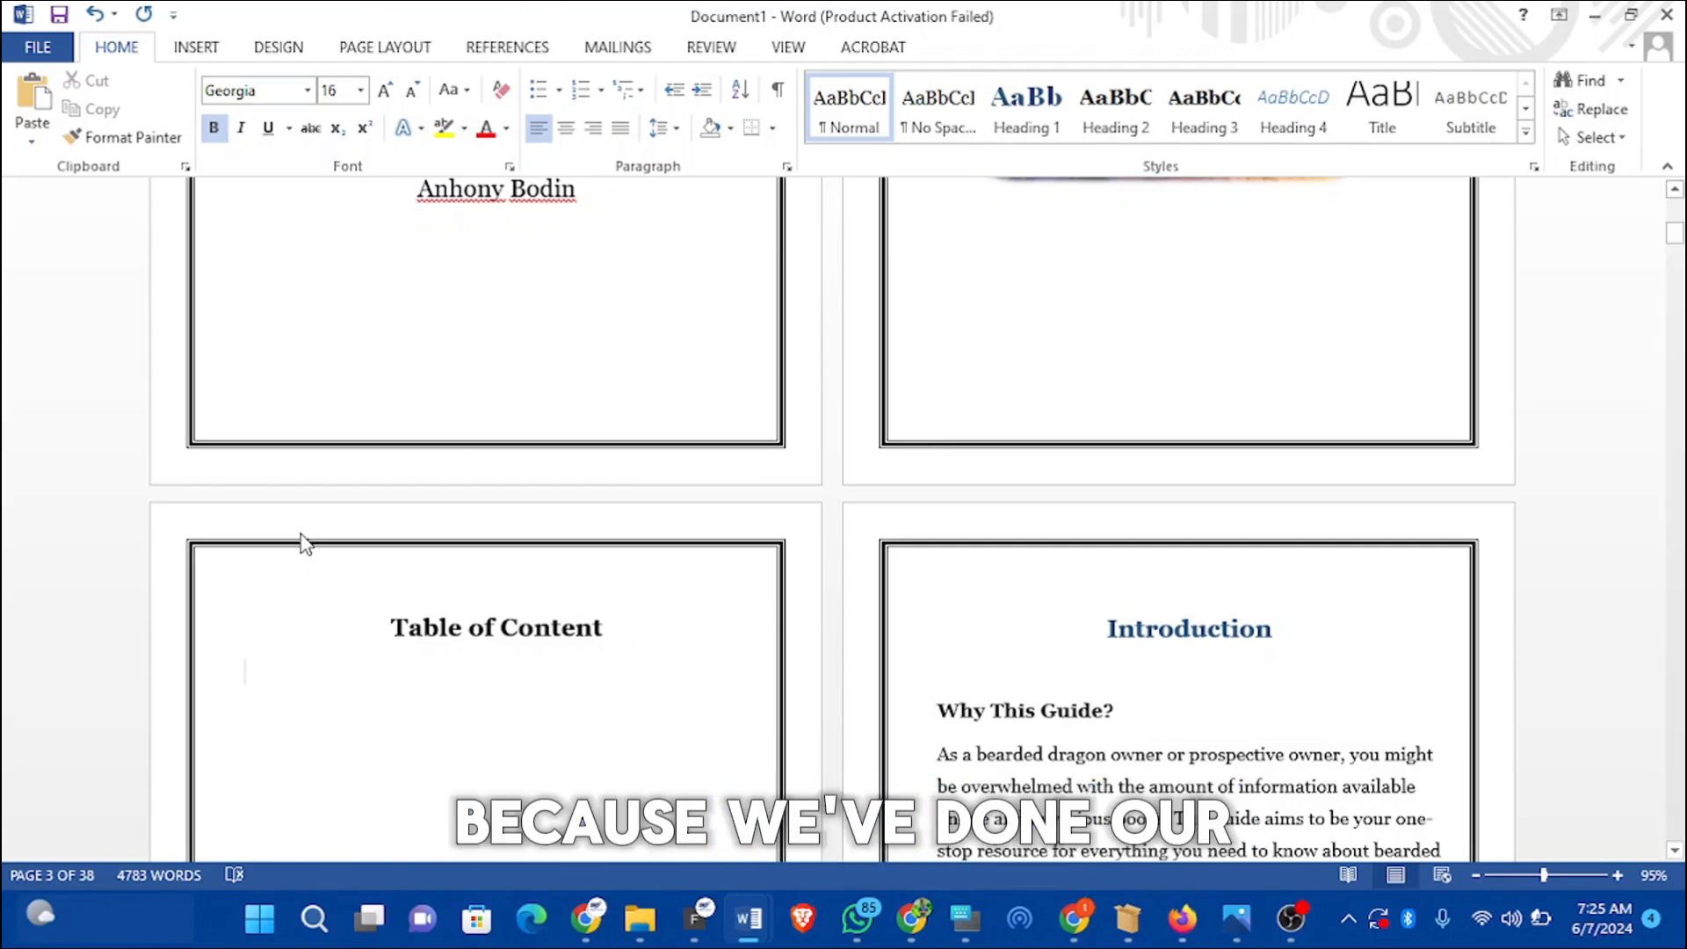
key(Return)
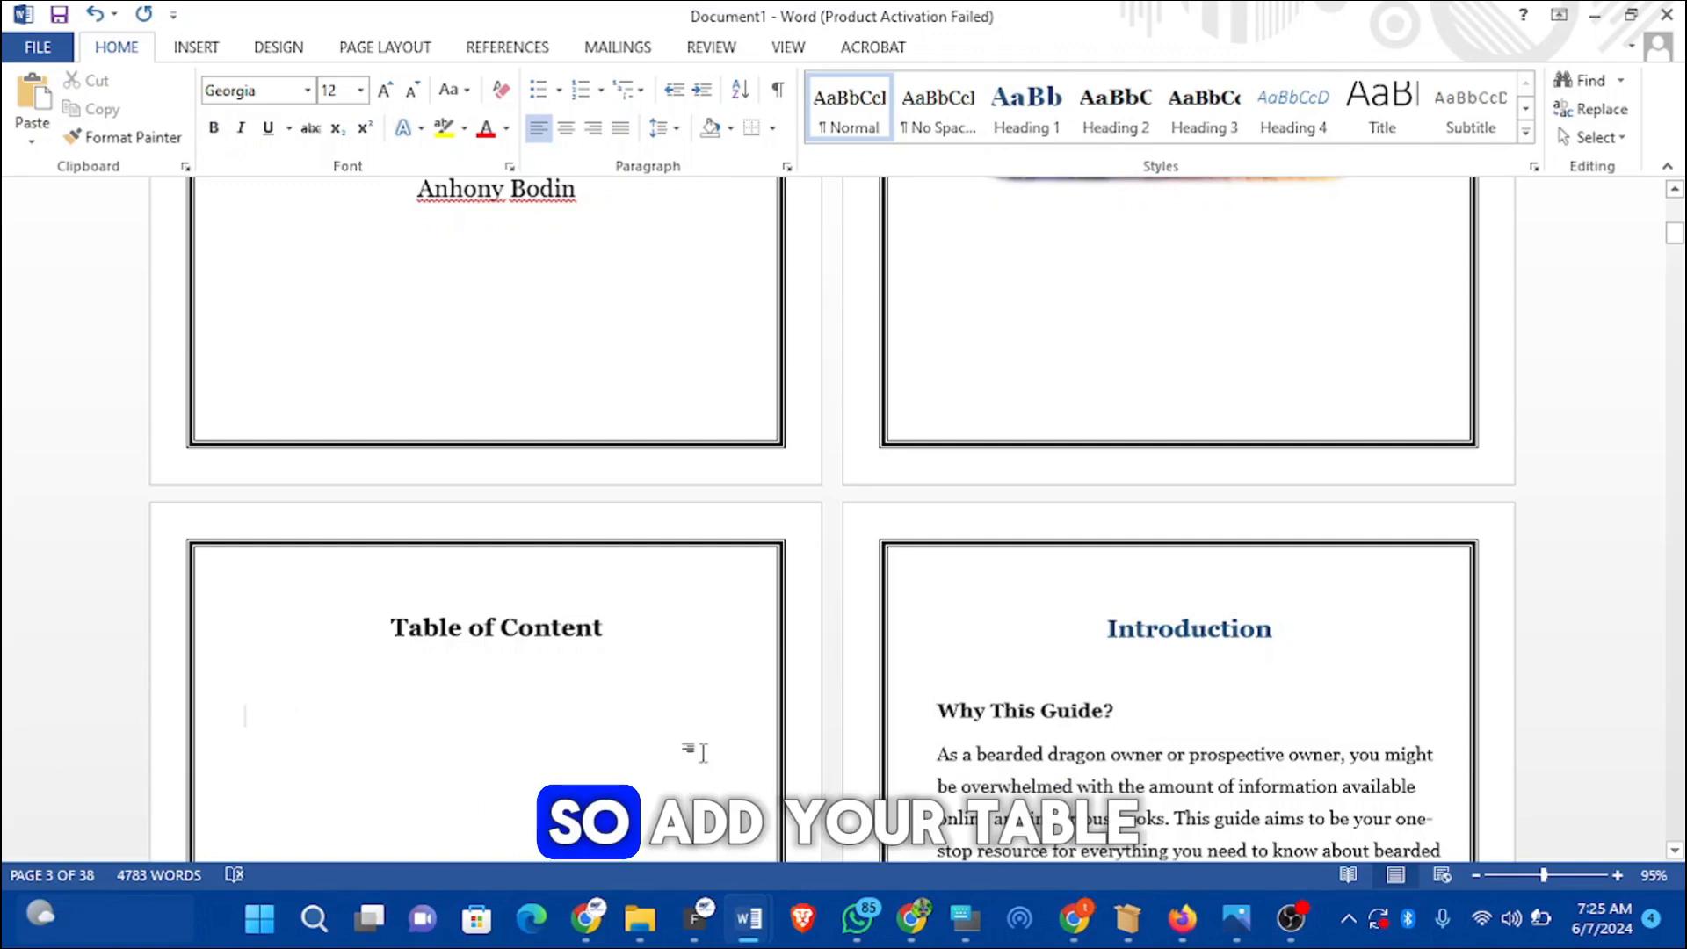
key(Up)
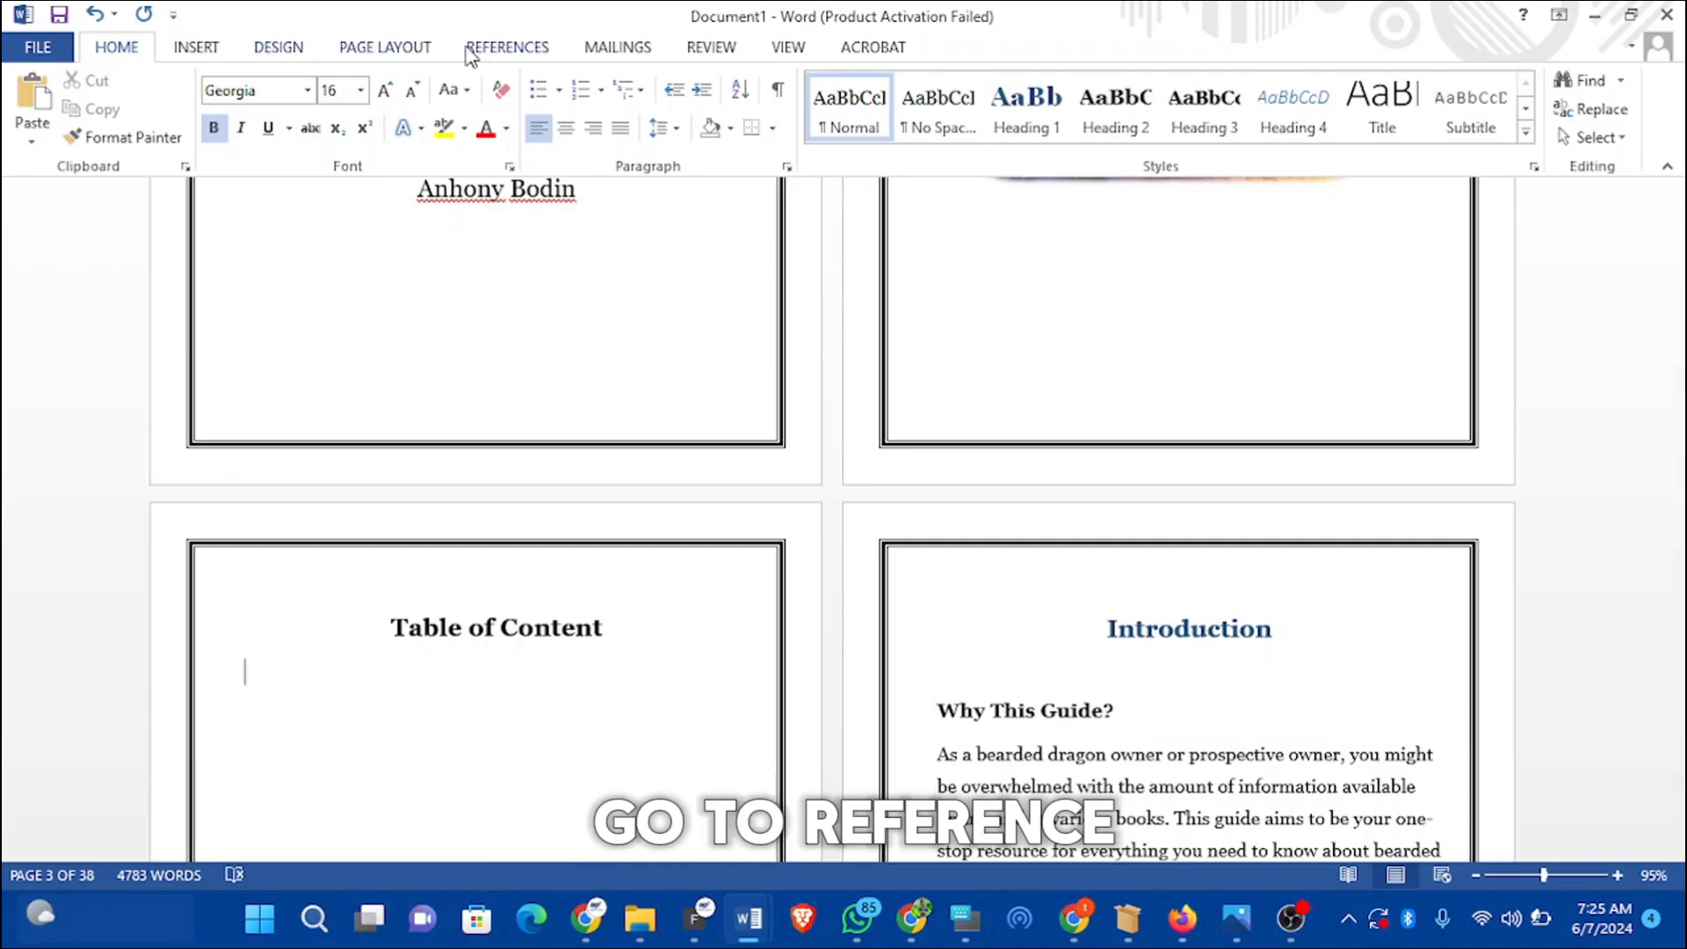
click(515, 53)
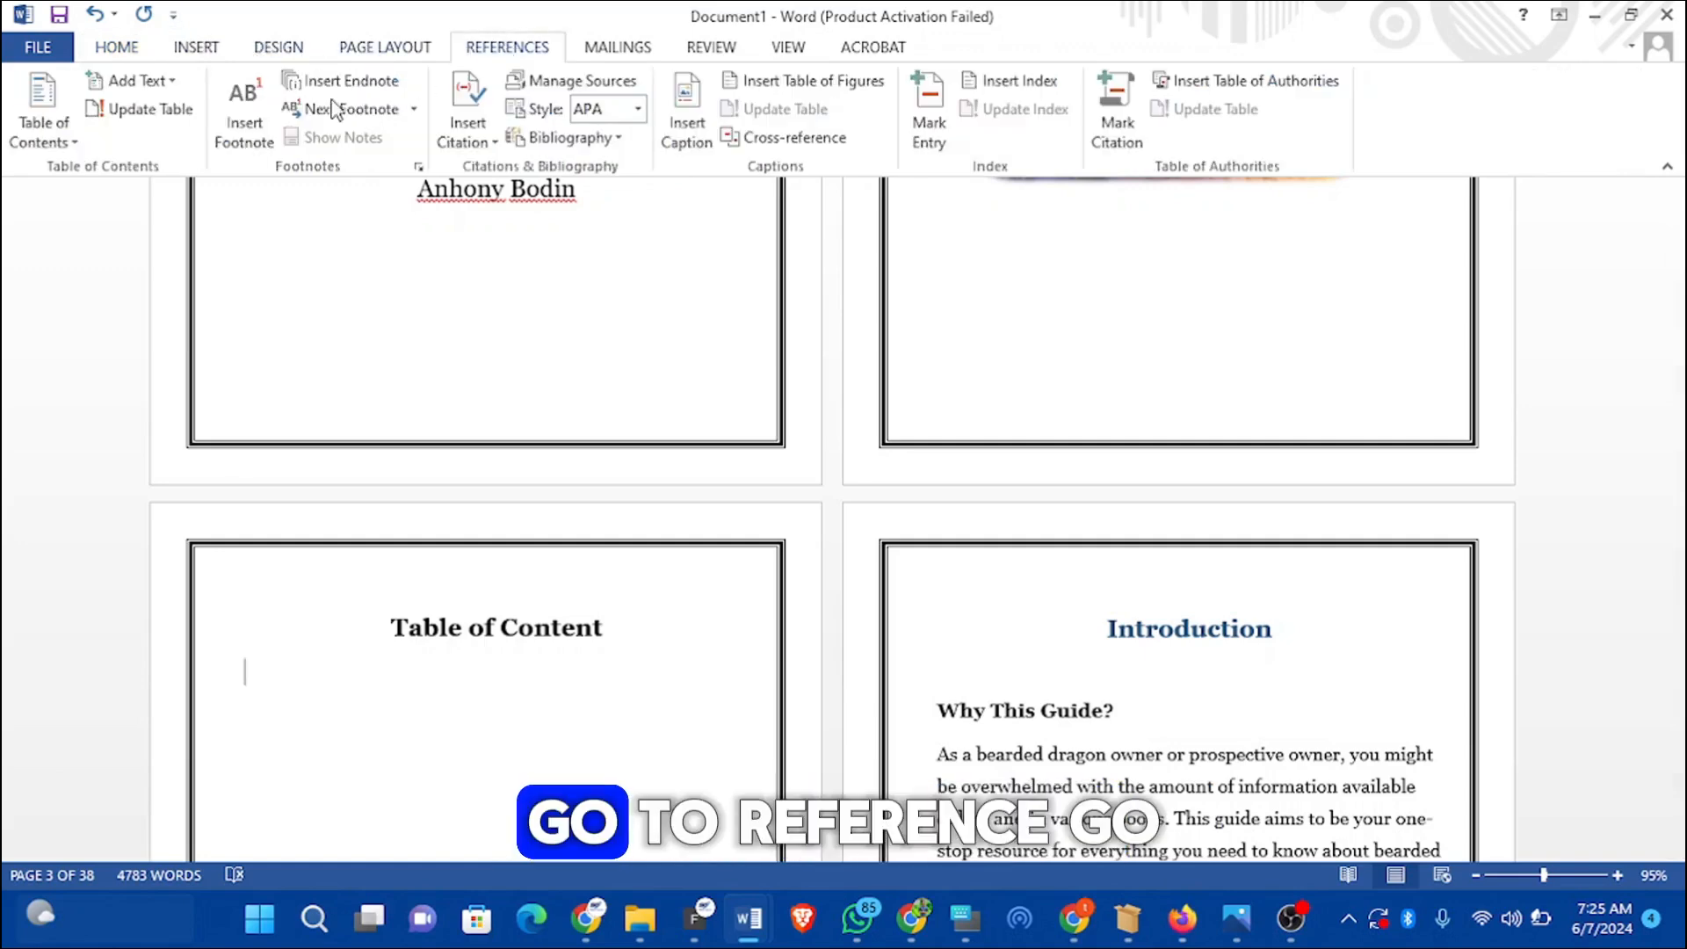
click(58, 130)
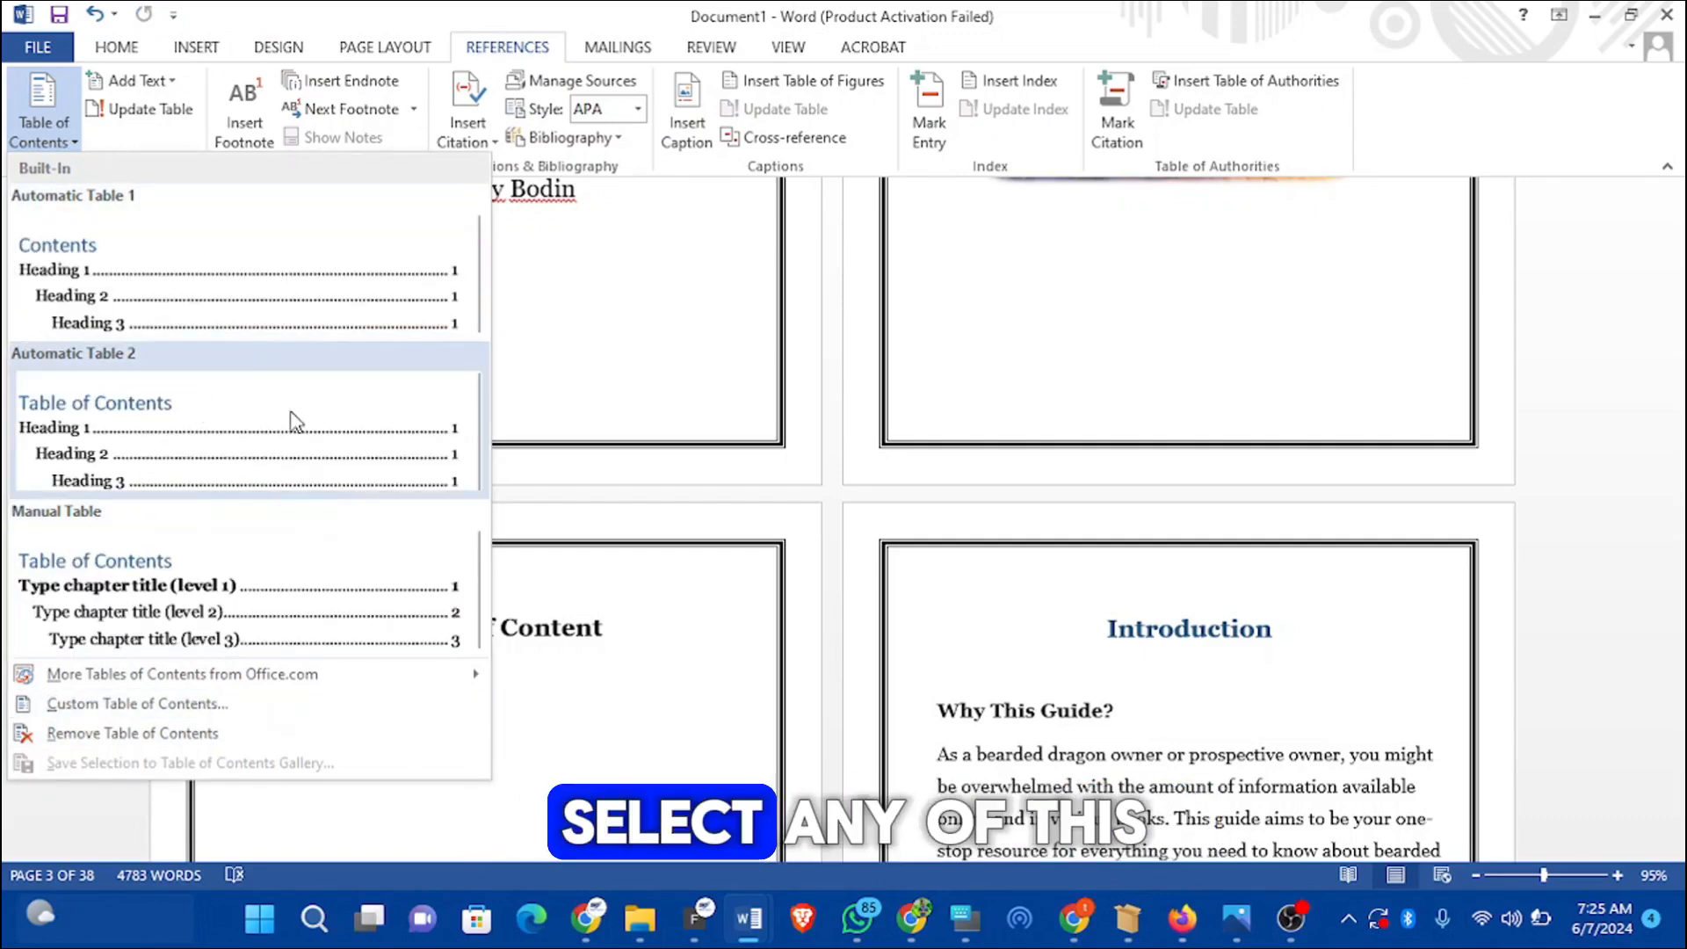
click(131, 704)
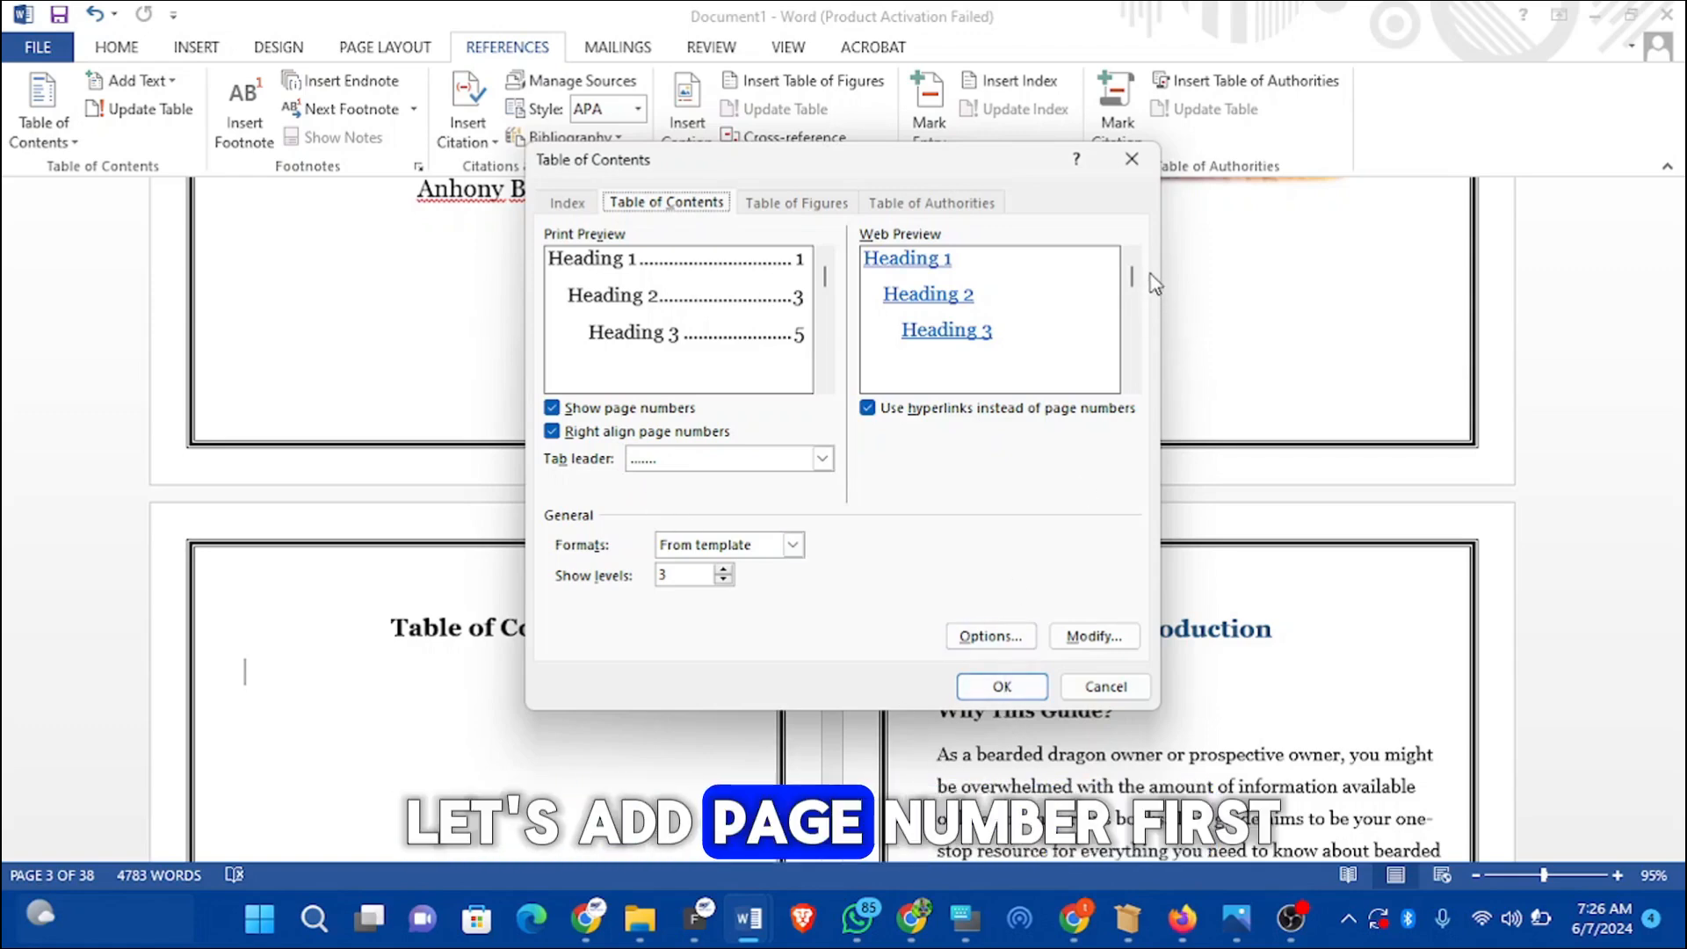
click(1148, 164)
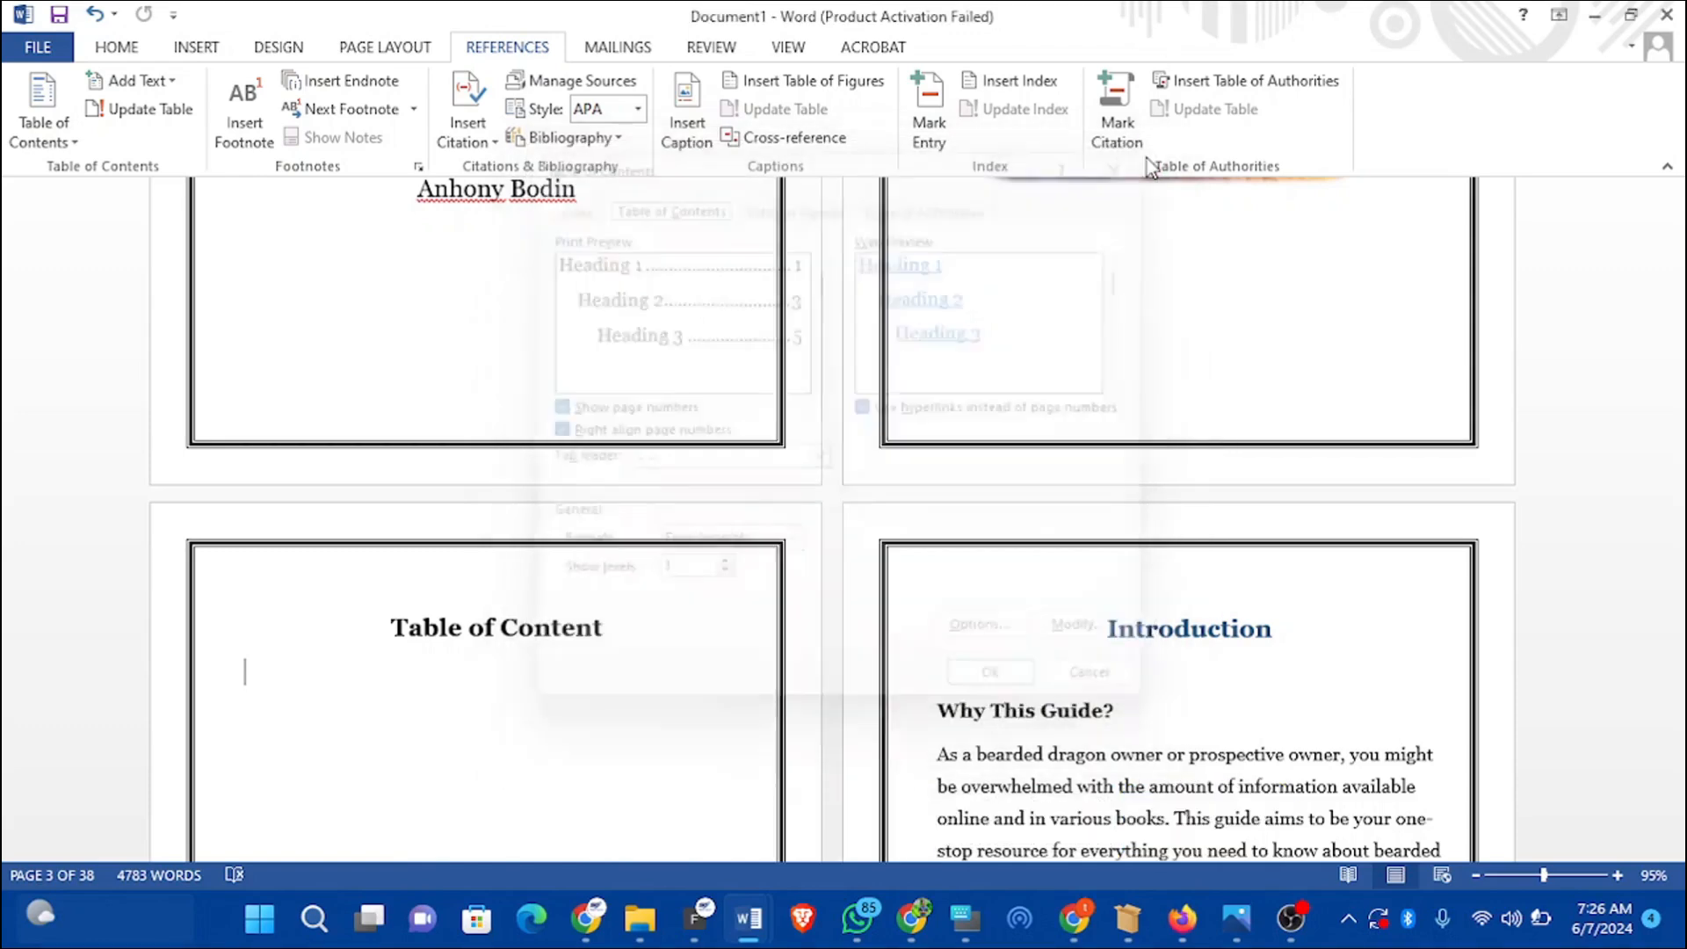
Step: Insert page numbers at the bottom of the pages in the Plain Number 3 design
scroll(550, 334, up, 4)
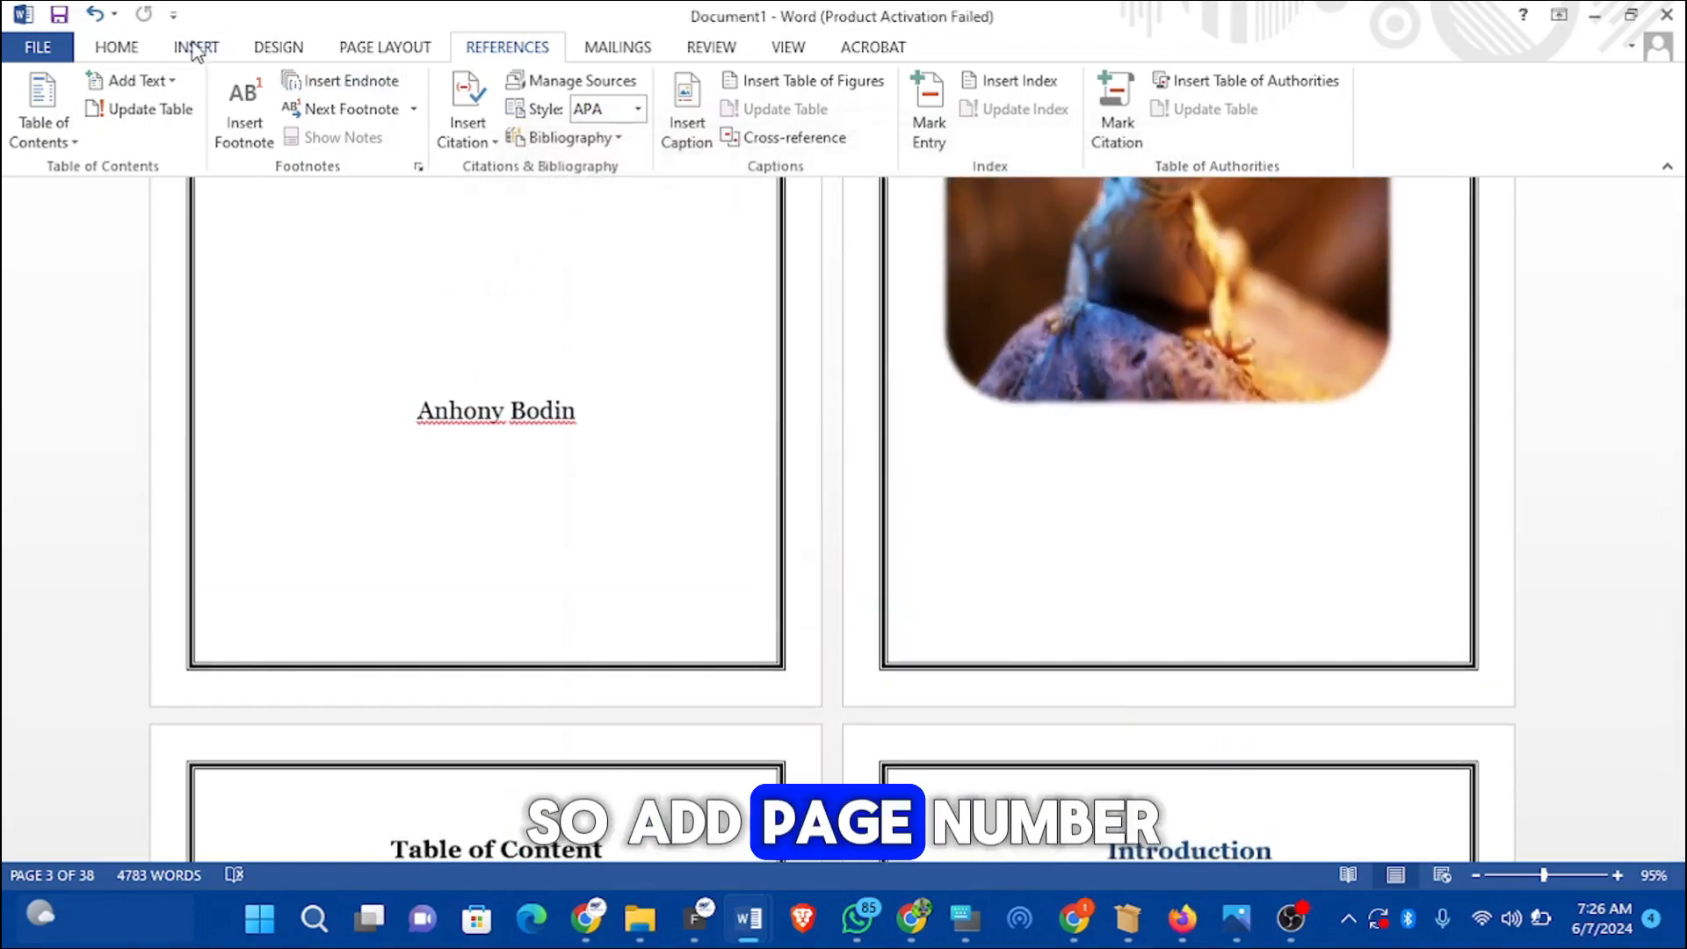
click(195, 48)
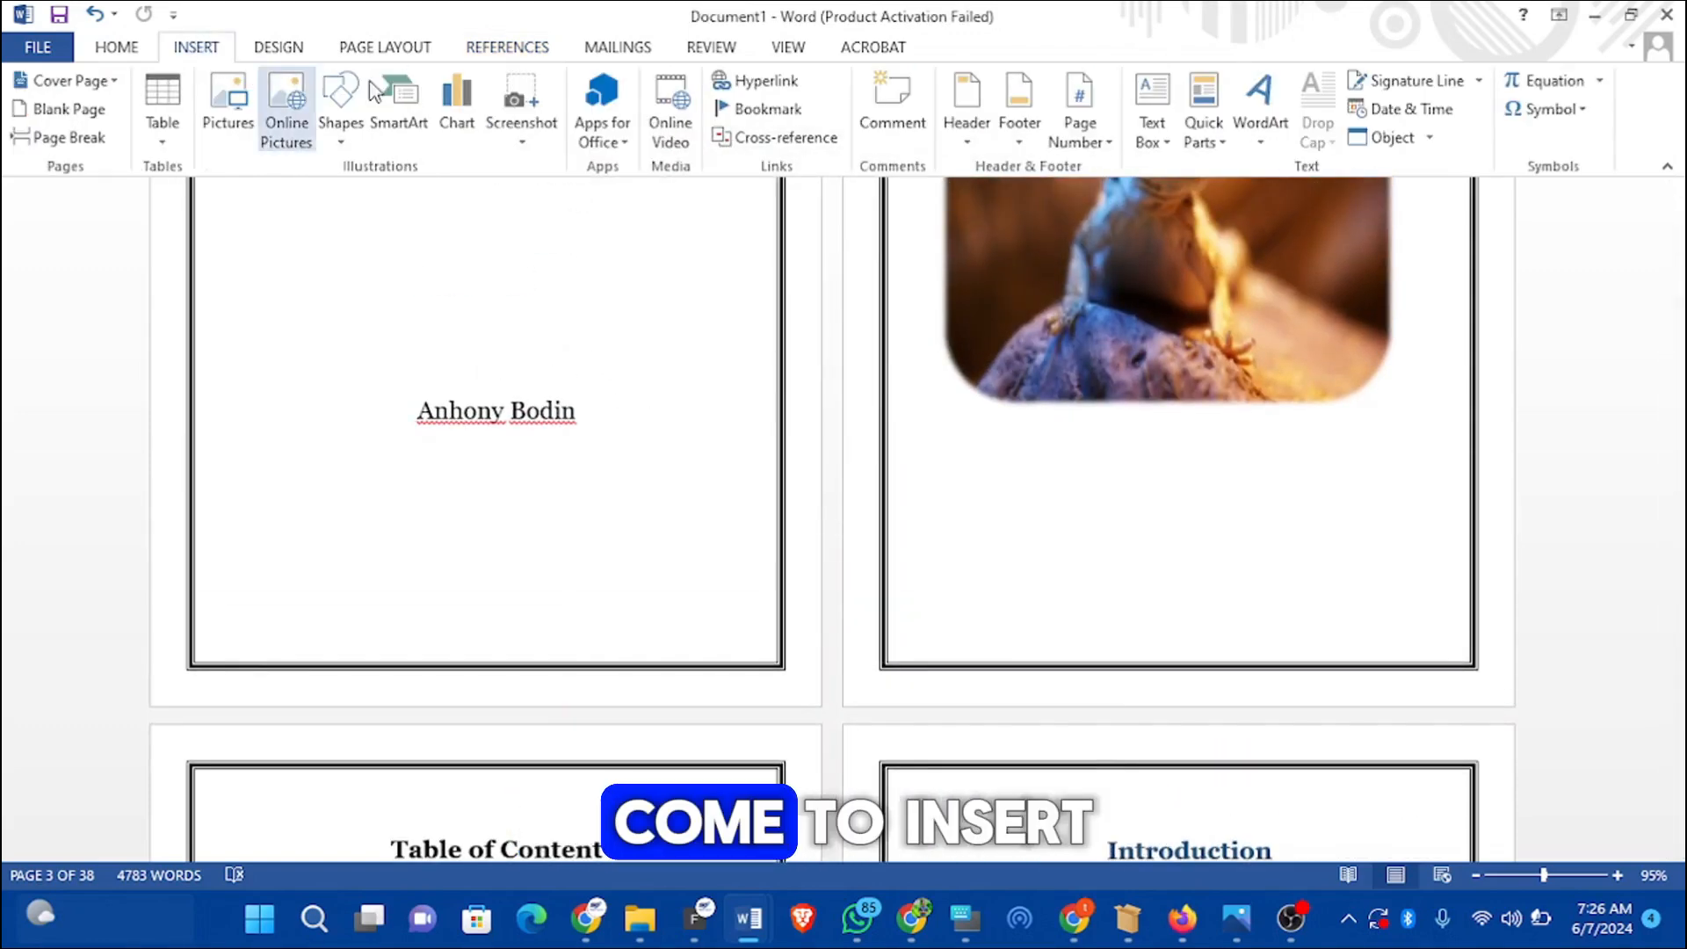
click(1076, 125)
mouse_move(1142, 204)
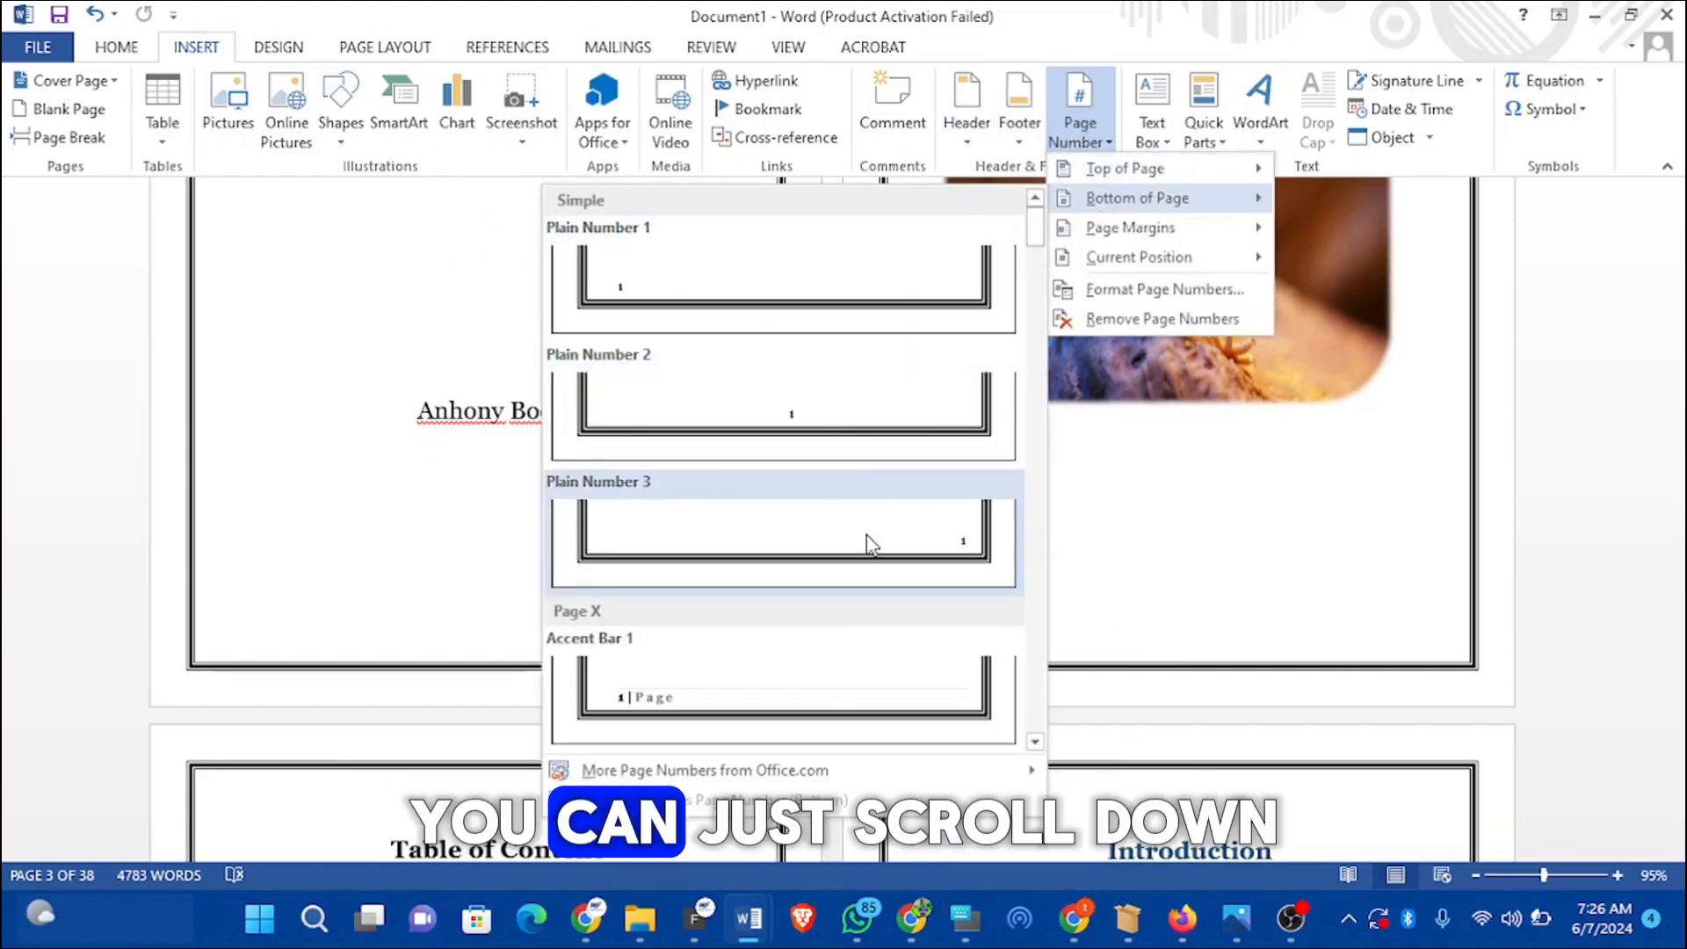
scroll(867, 546, down, 6)
scroll(863, 498, down, 8)
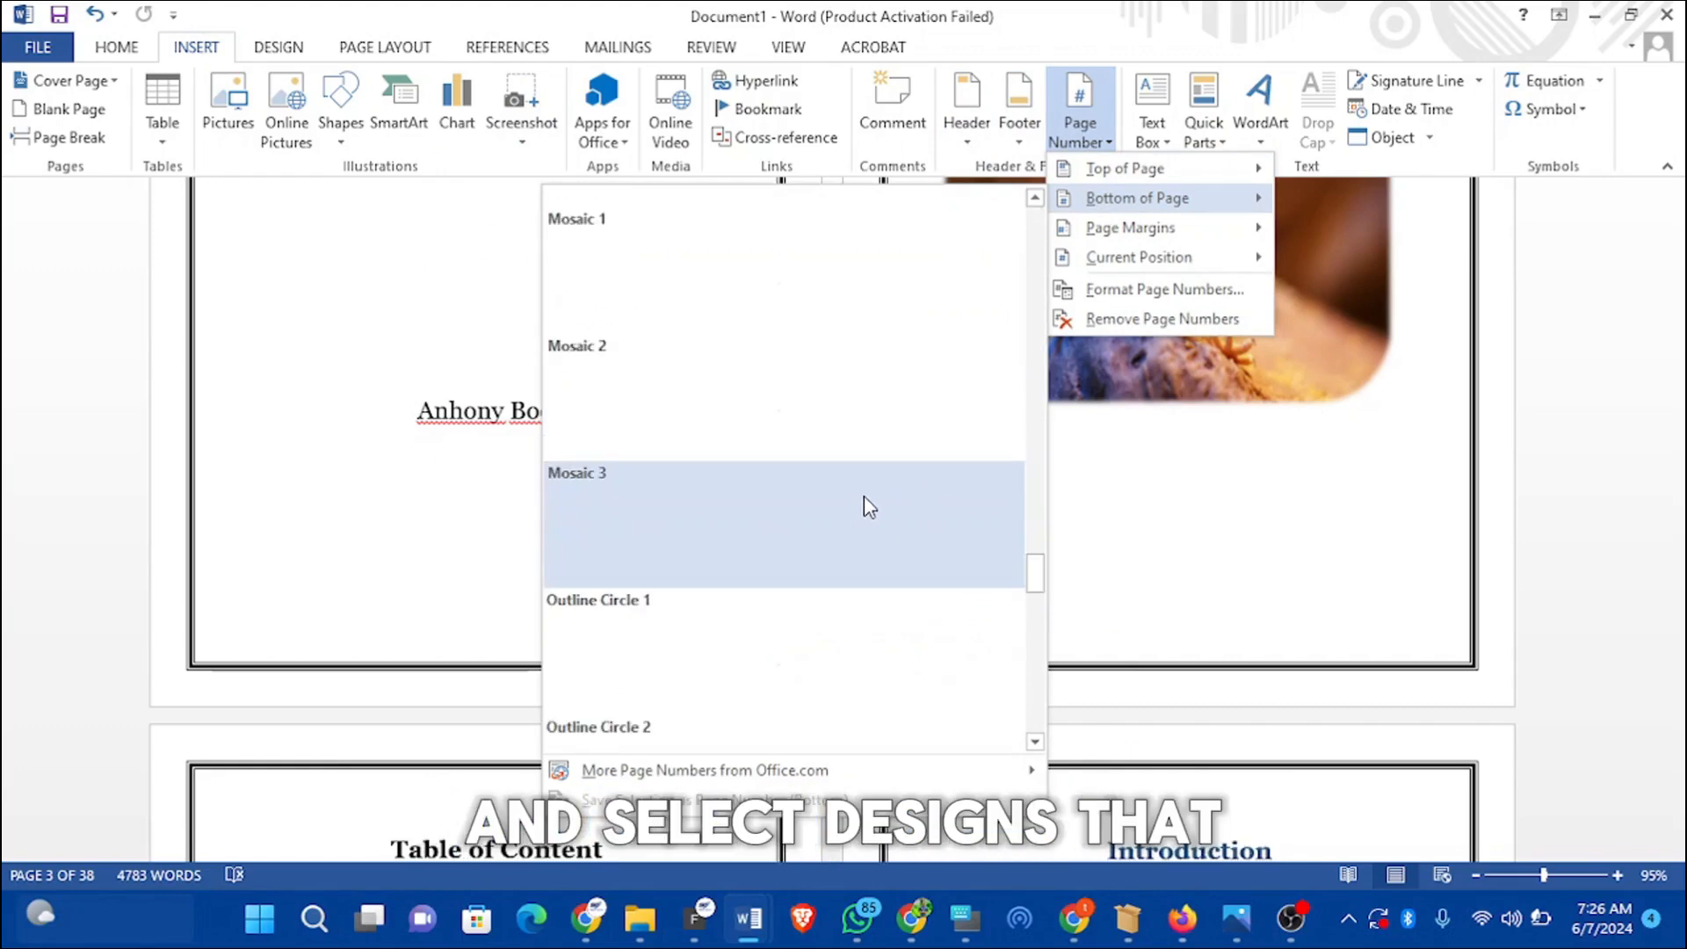
scroll(835, 488, up, 15)
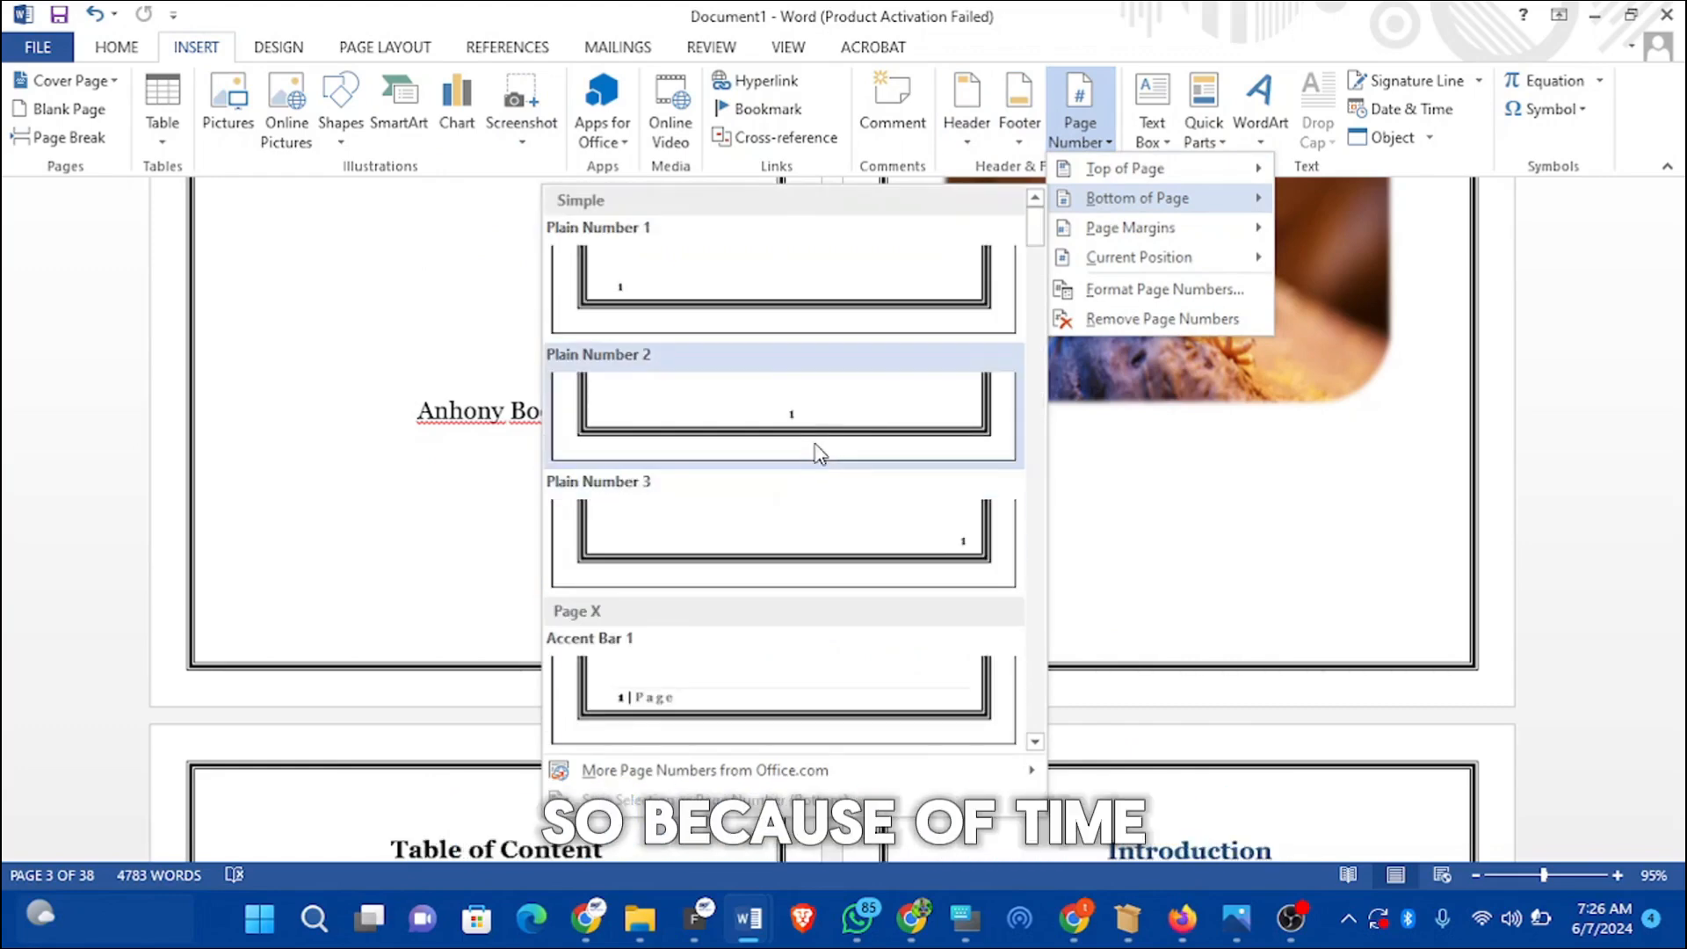
click(922, 536)
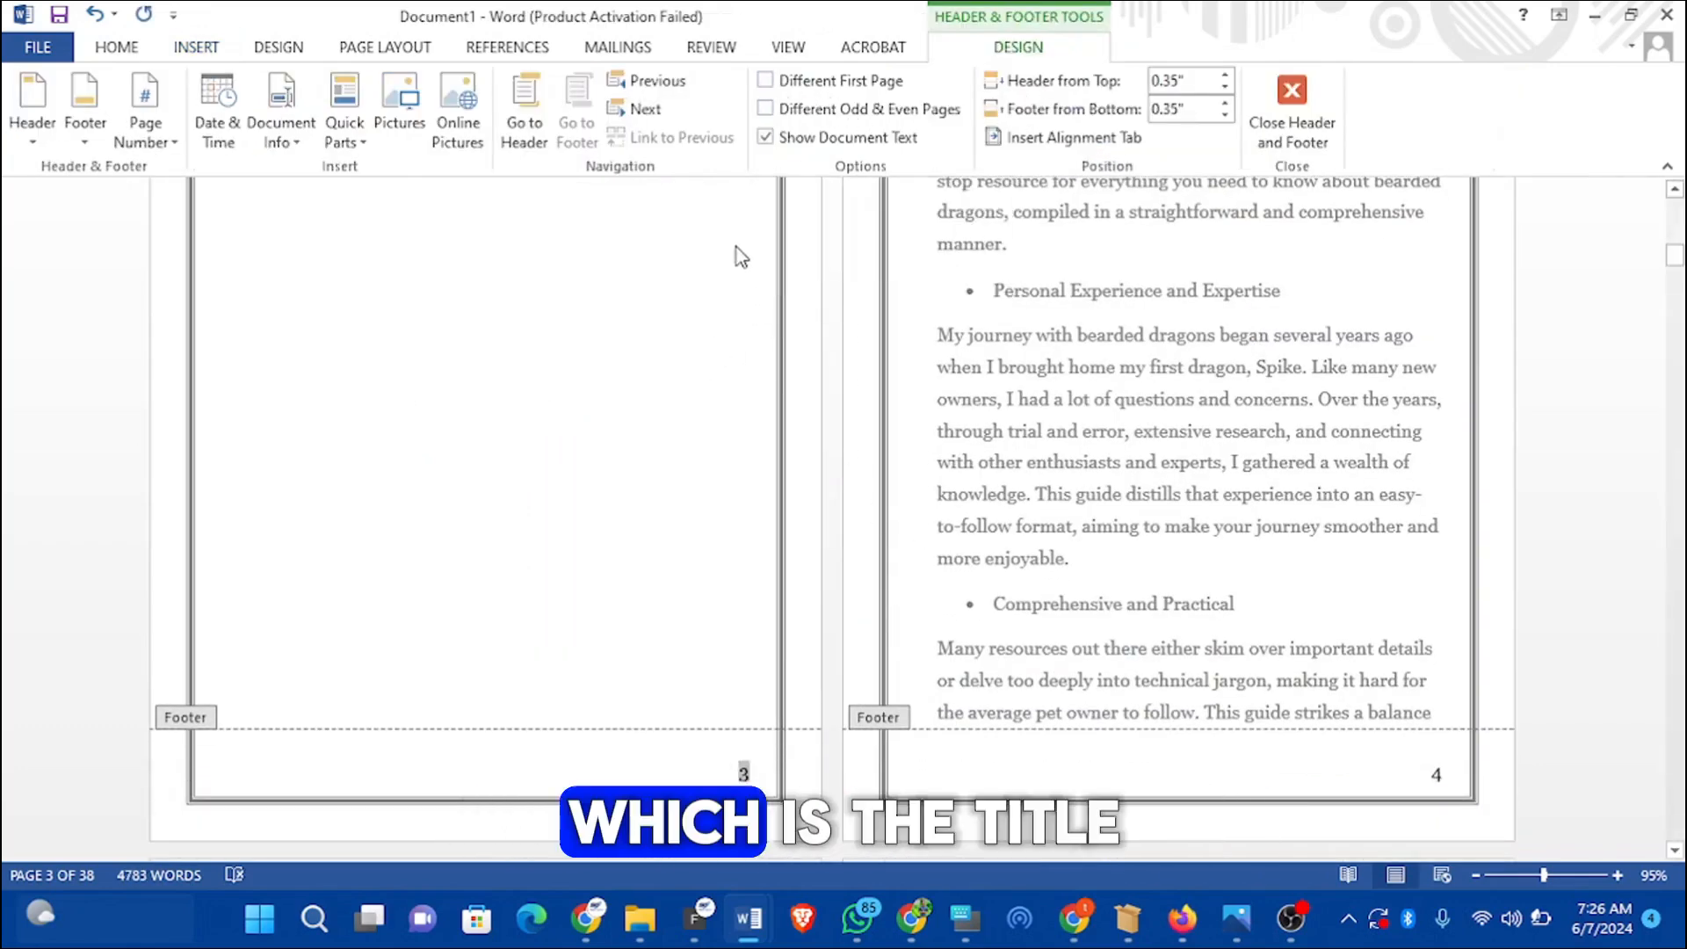
Step: Set a different first page for the footer to leave the title page unnumbered, and return to the body text
scroll(715, 294, up, 10)
scroll(720, 286, up, 6)
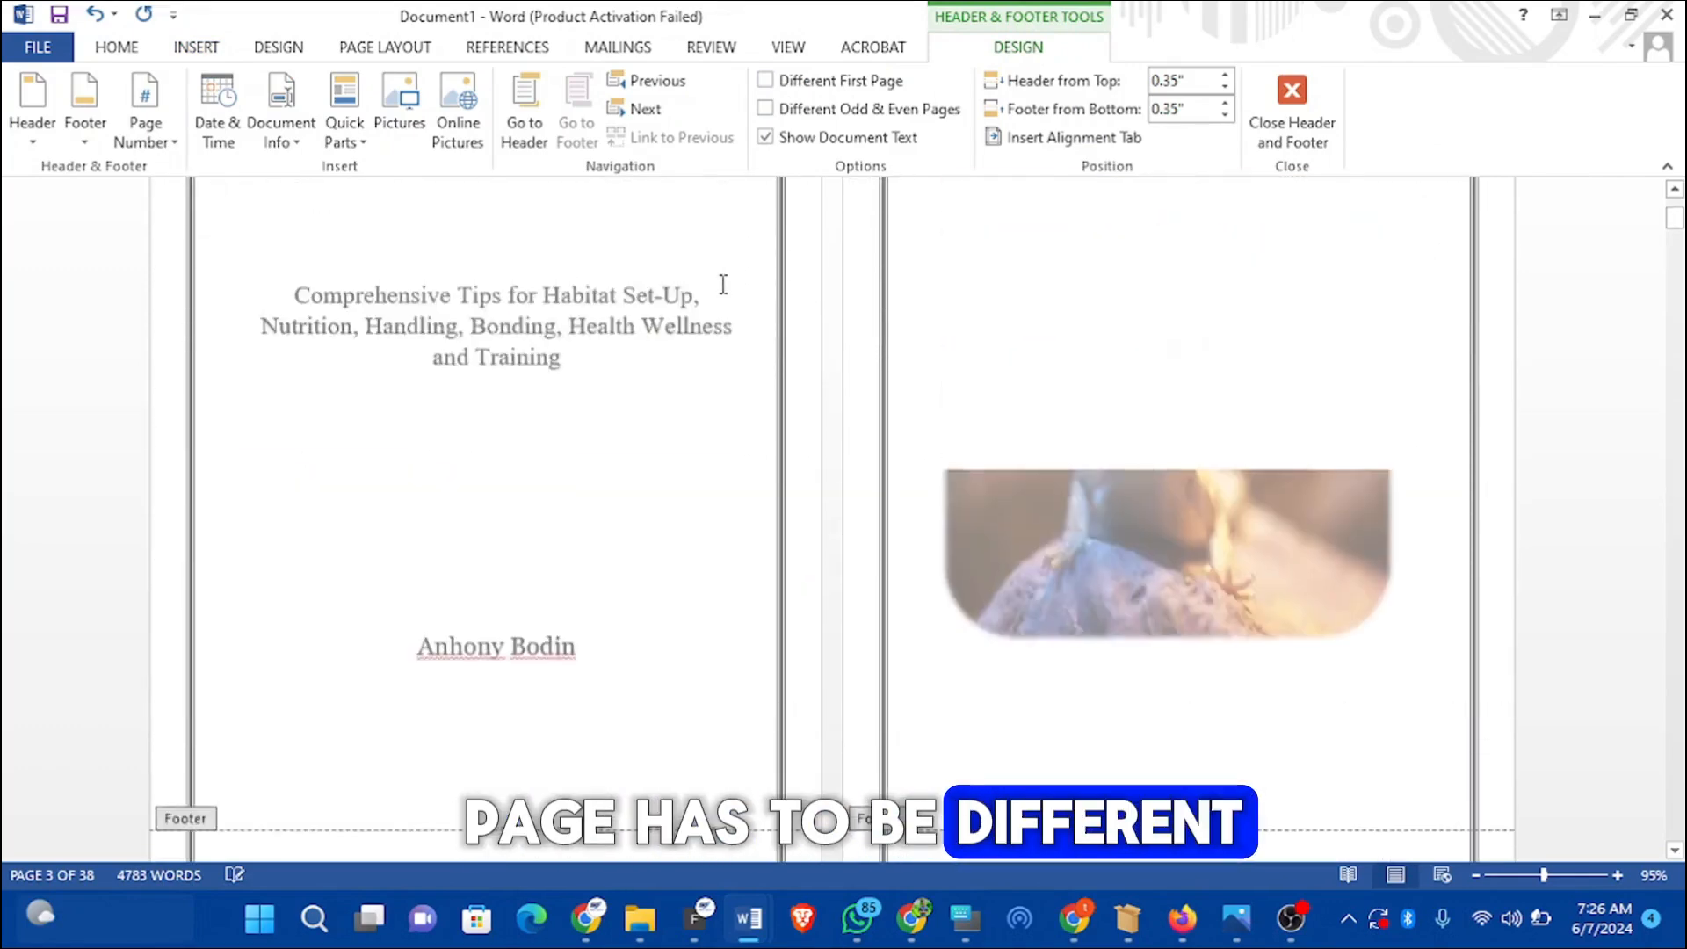
scroll(686, 366, down, 2)
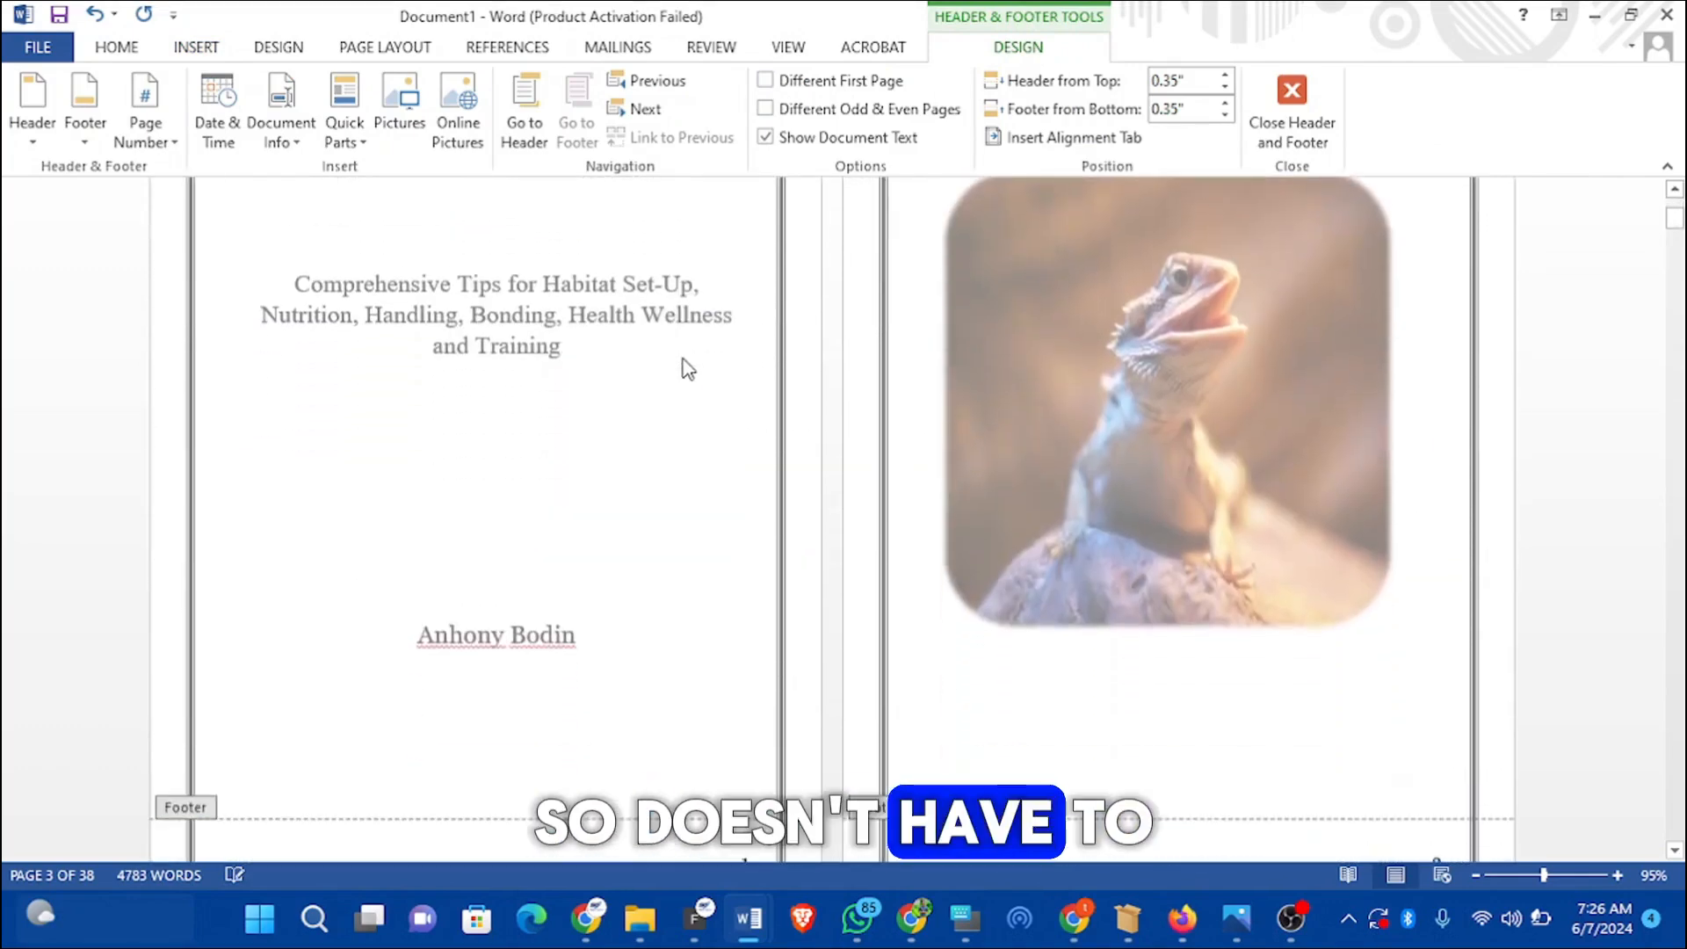
scroll(646, 496, down, 1)
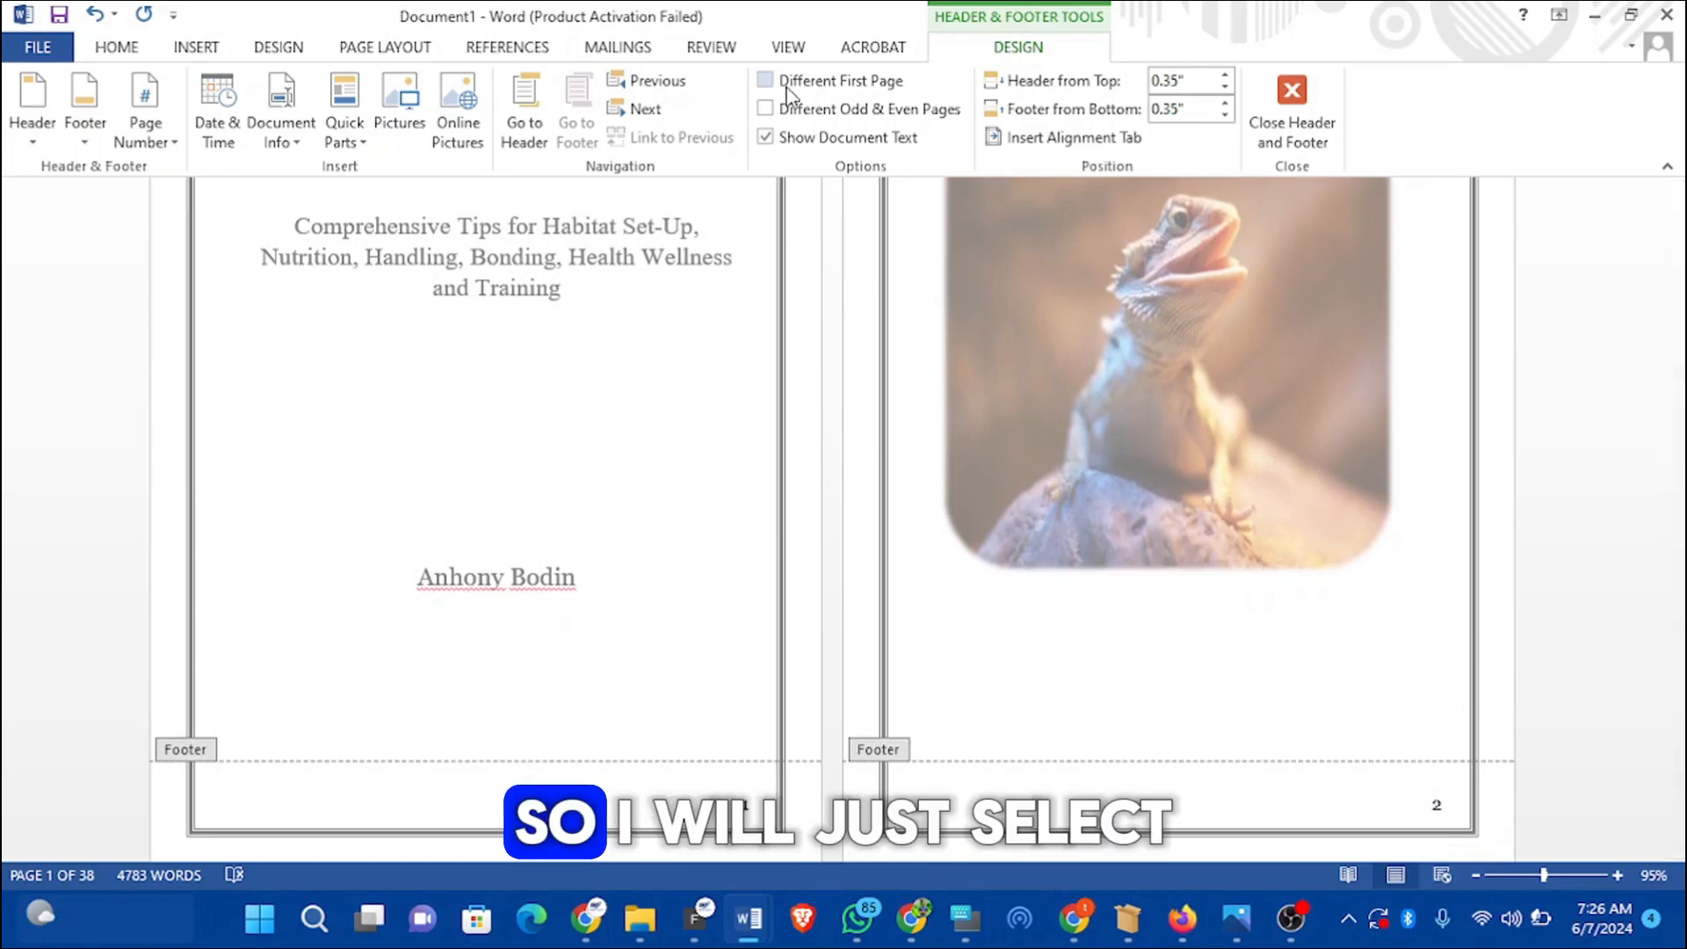
click(844, 83)
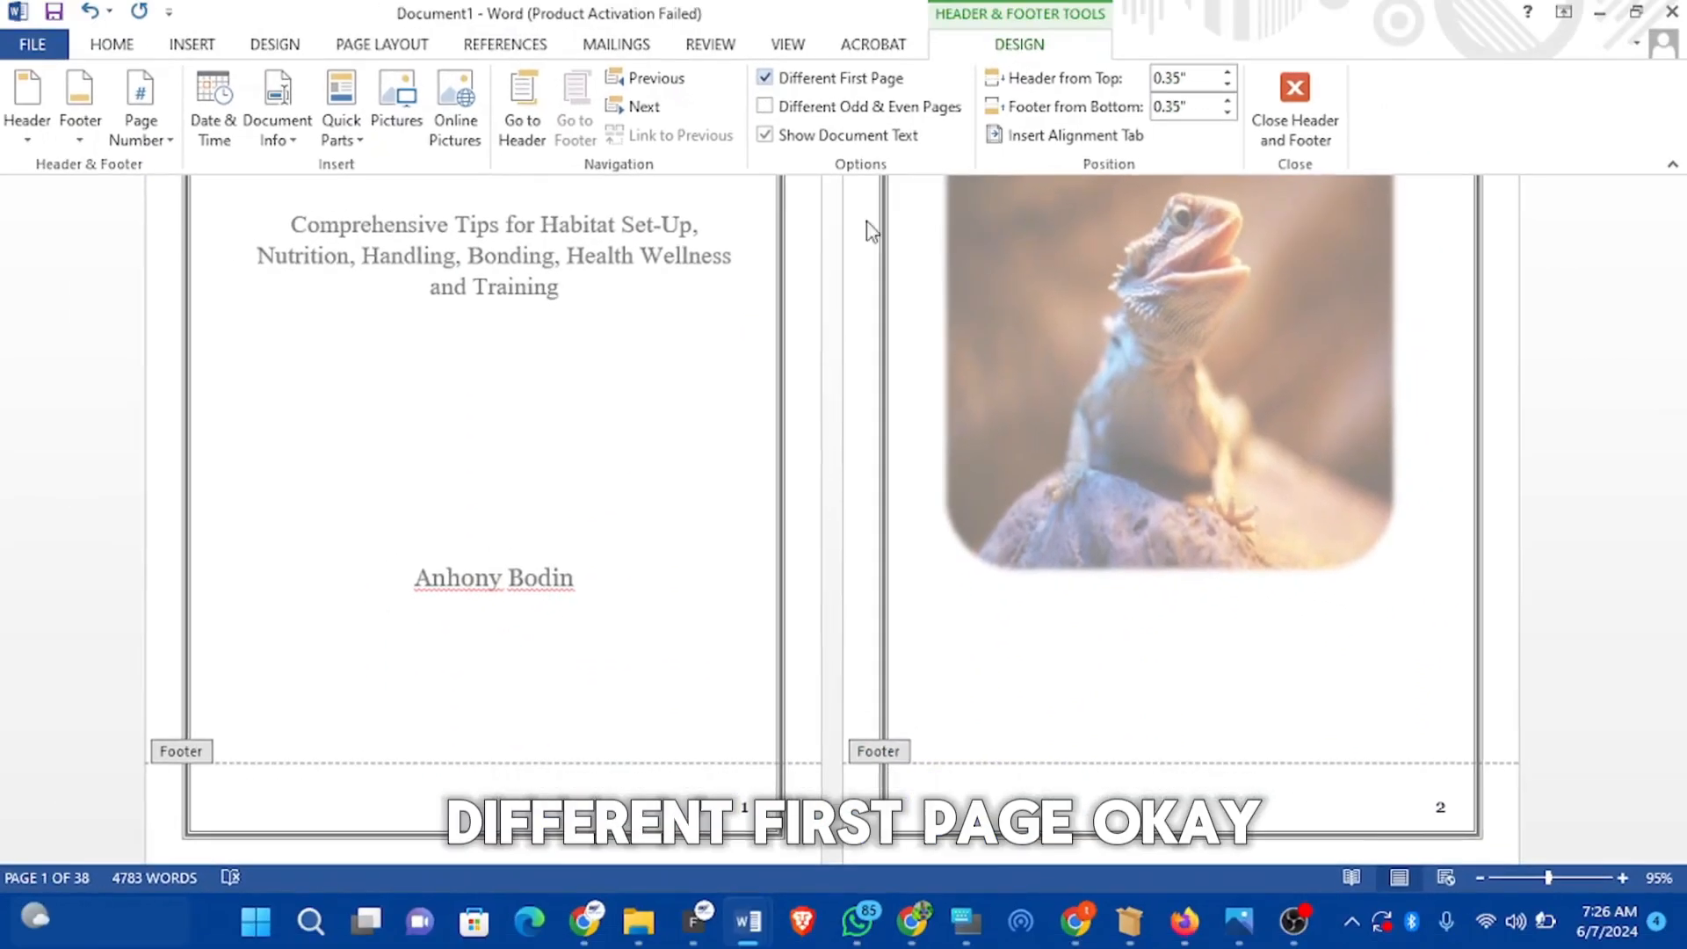
scroll(859, 432, down, 5)
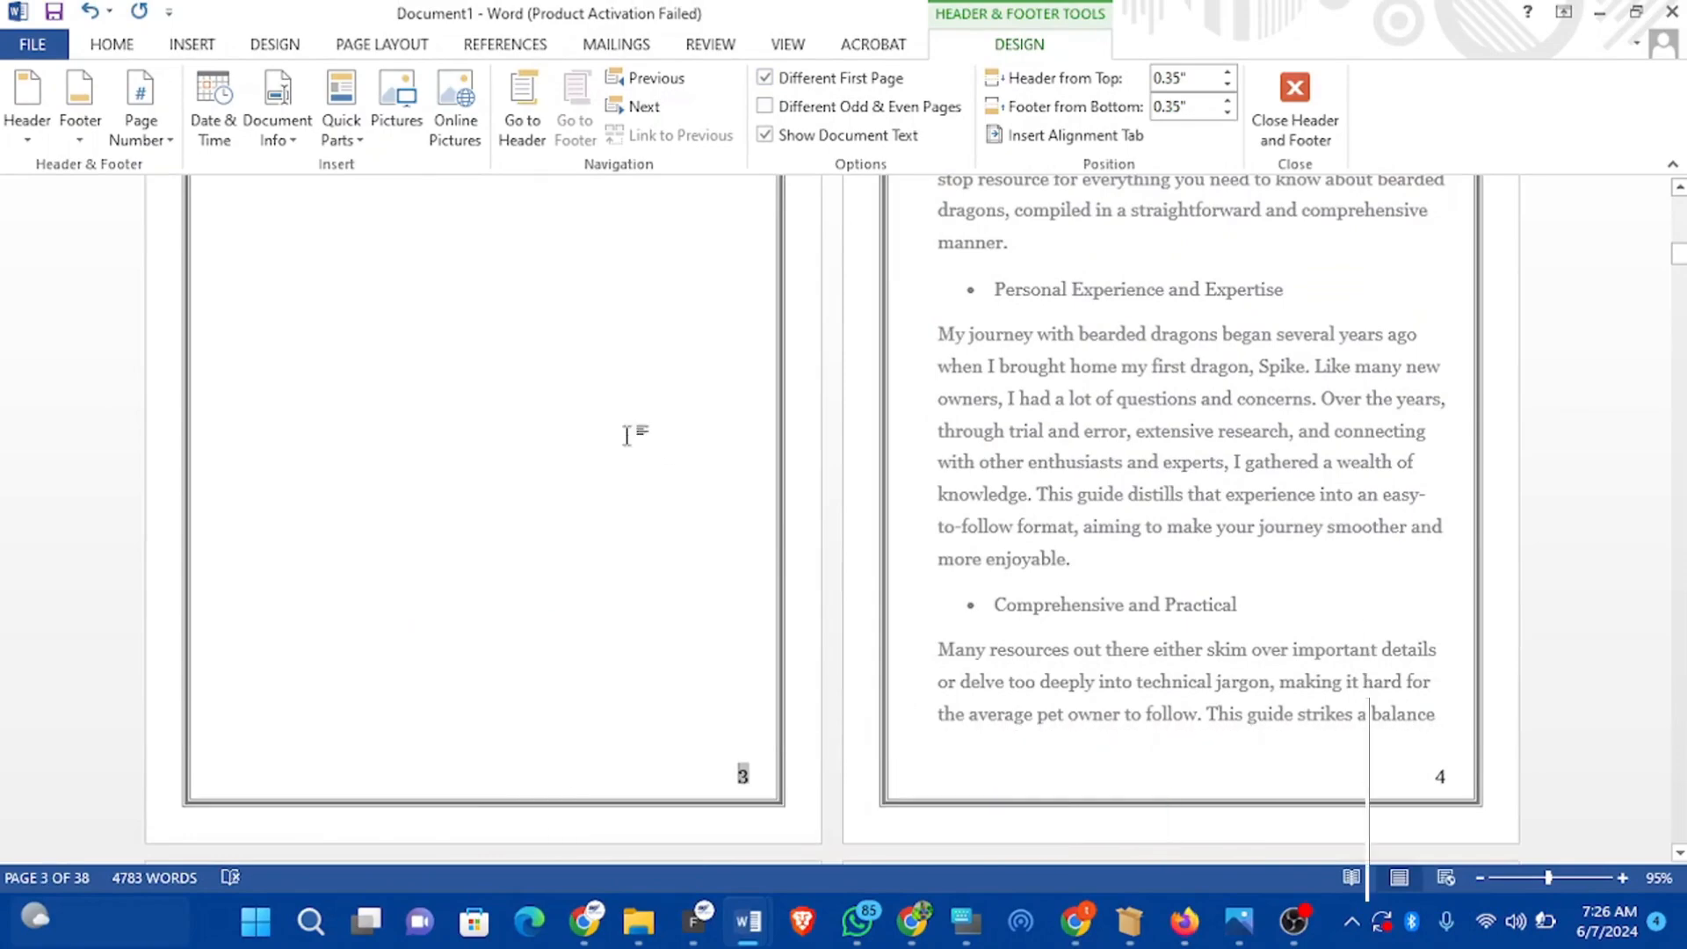
double_click(633, 436)
scroll(730, 455, up, 7)
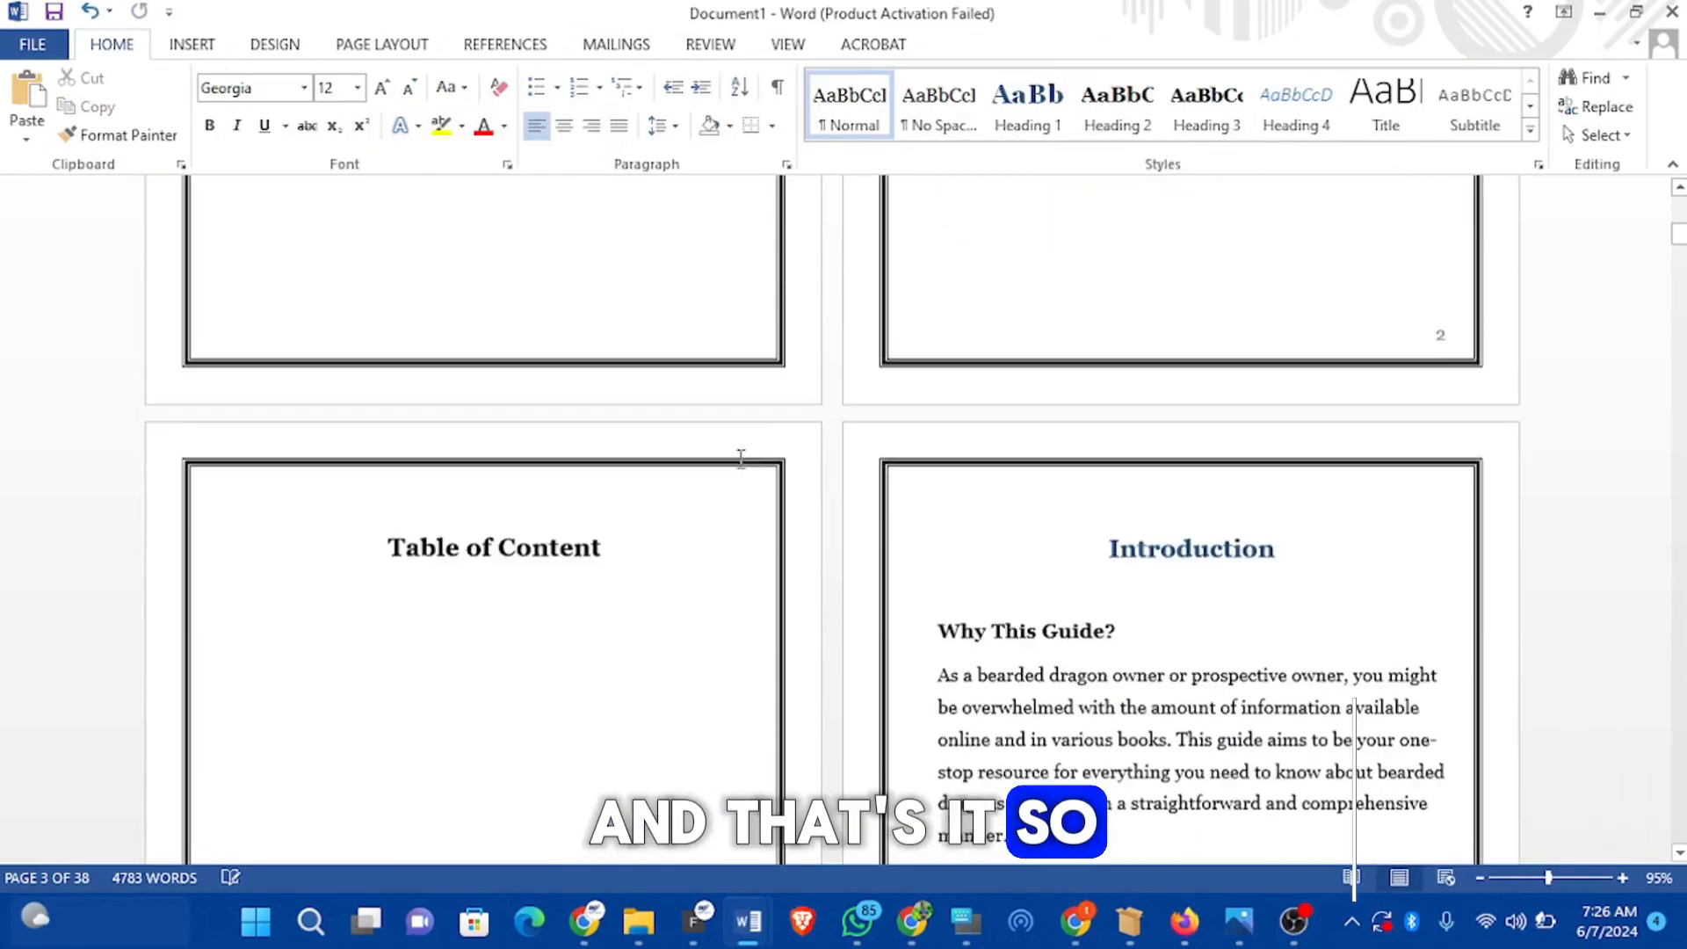
Step: Delete the page break below the "Table of Content" title on page 3
scroll(747, 466, down, 11)
scroll(776, 485, down, 6)
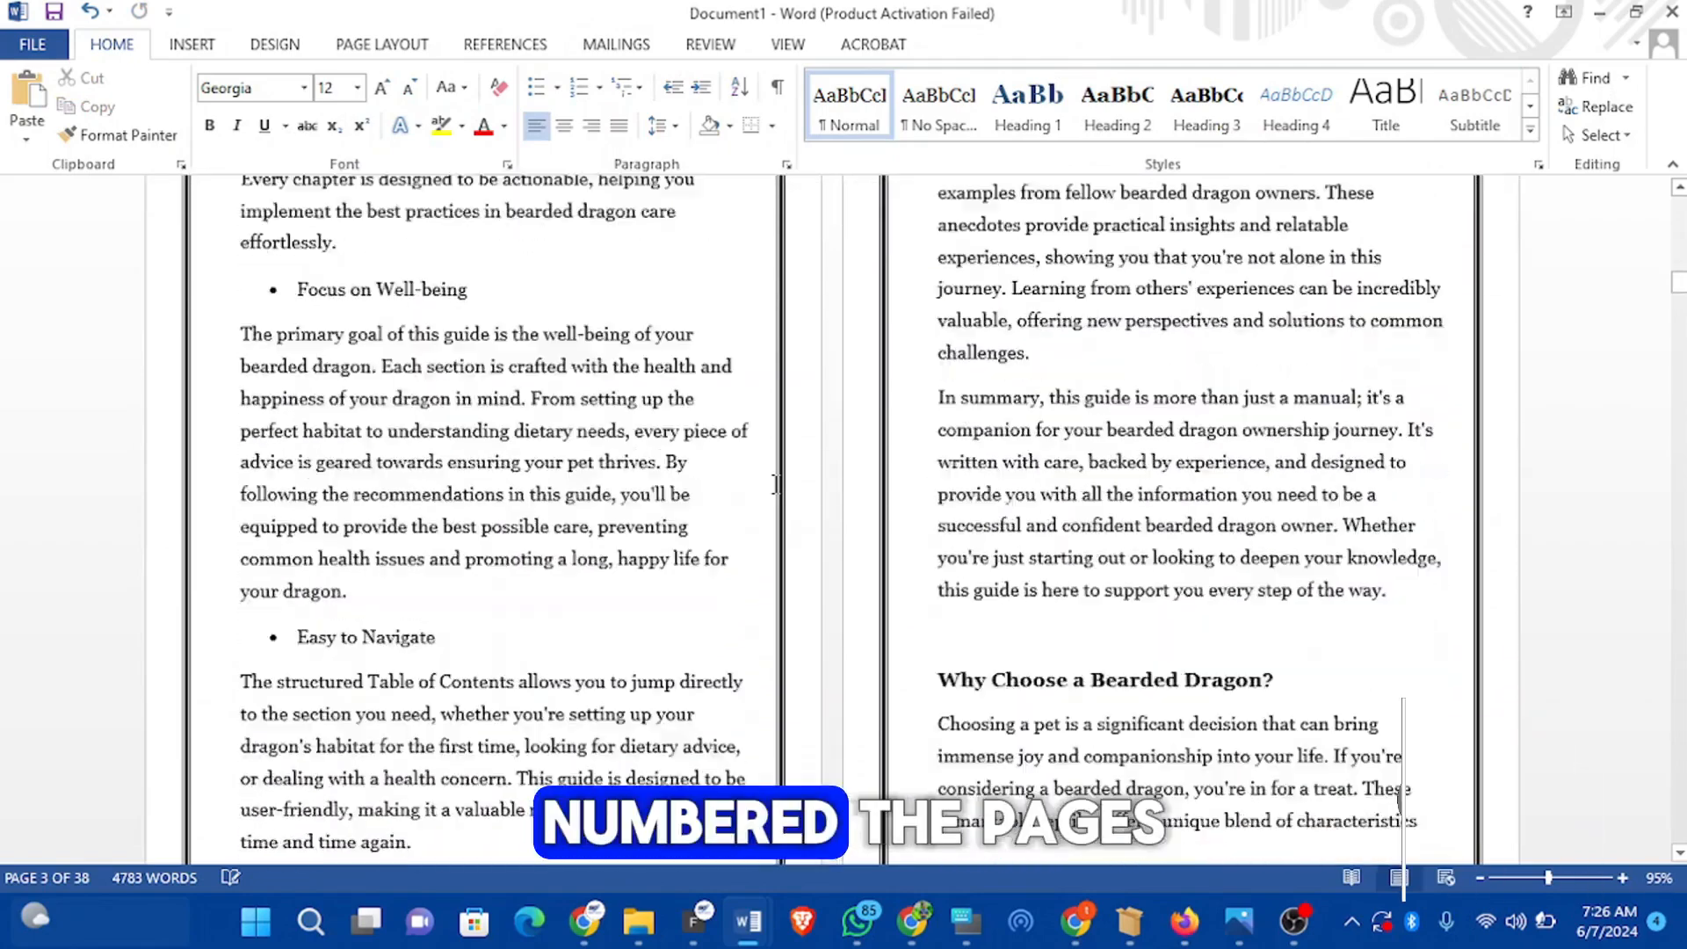
scroll(747, 483, up, 7)
scroll(659, 466, up, 7)
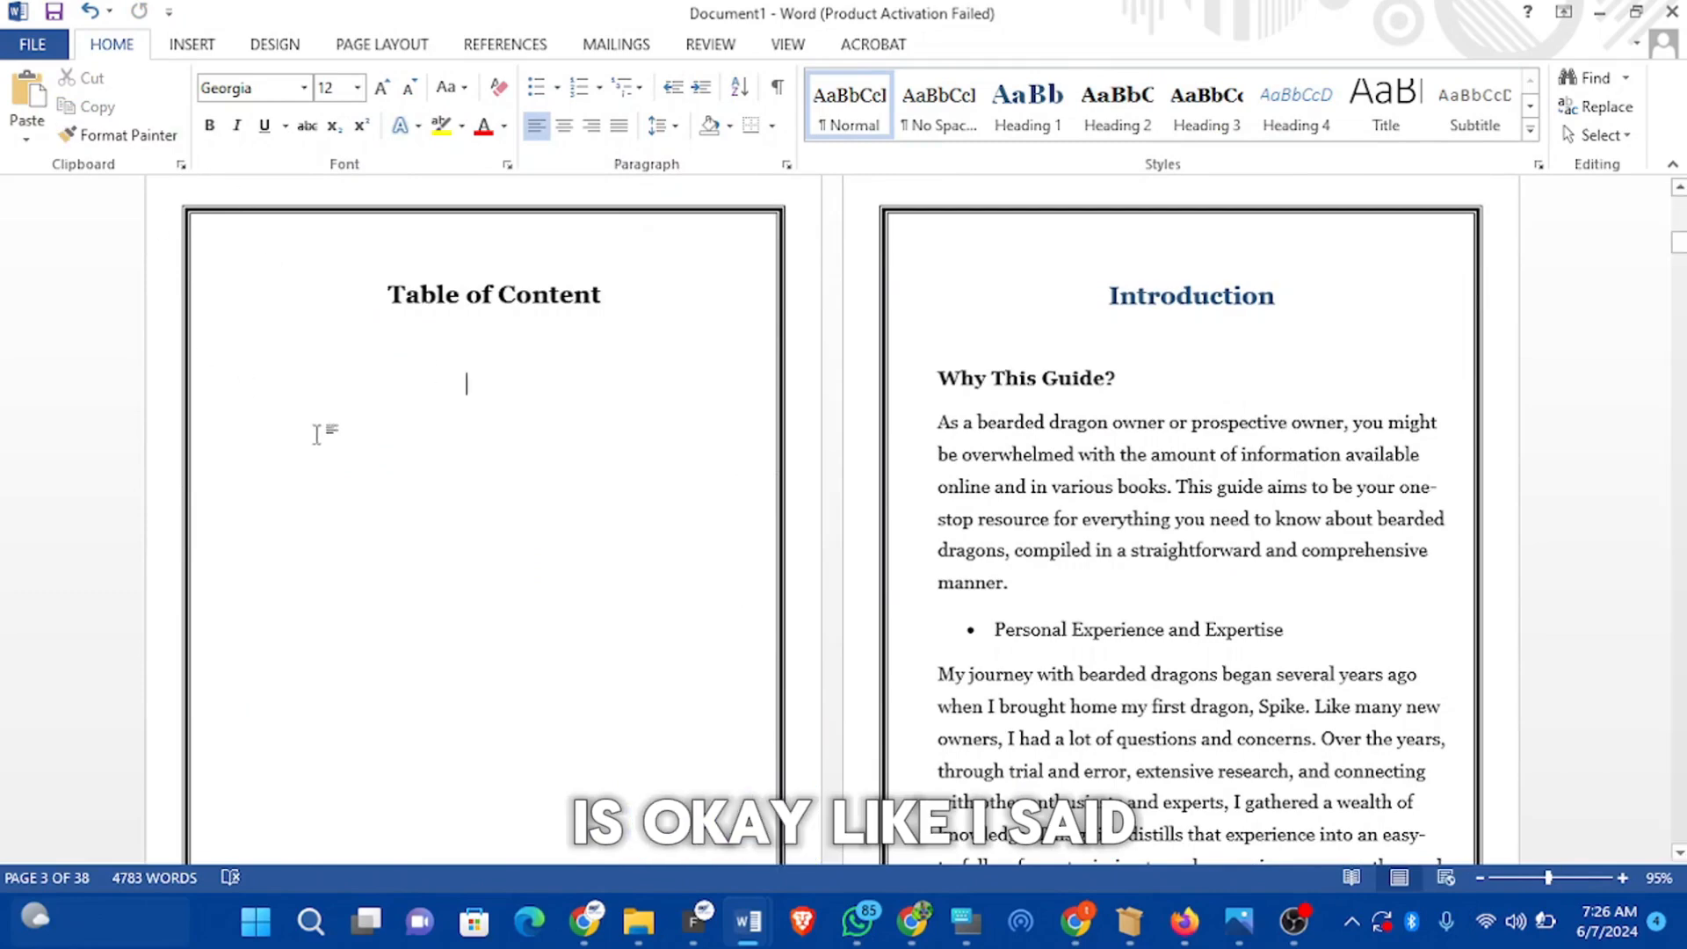
key(Delete)
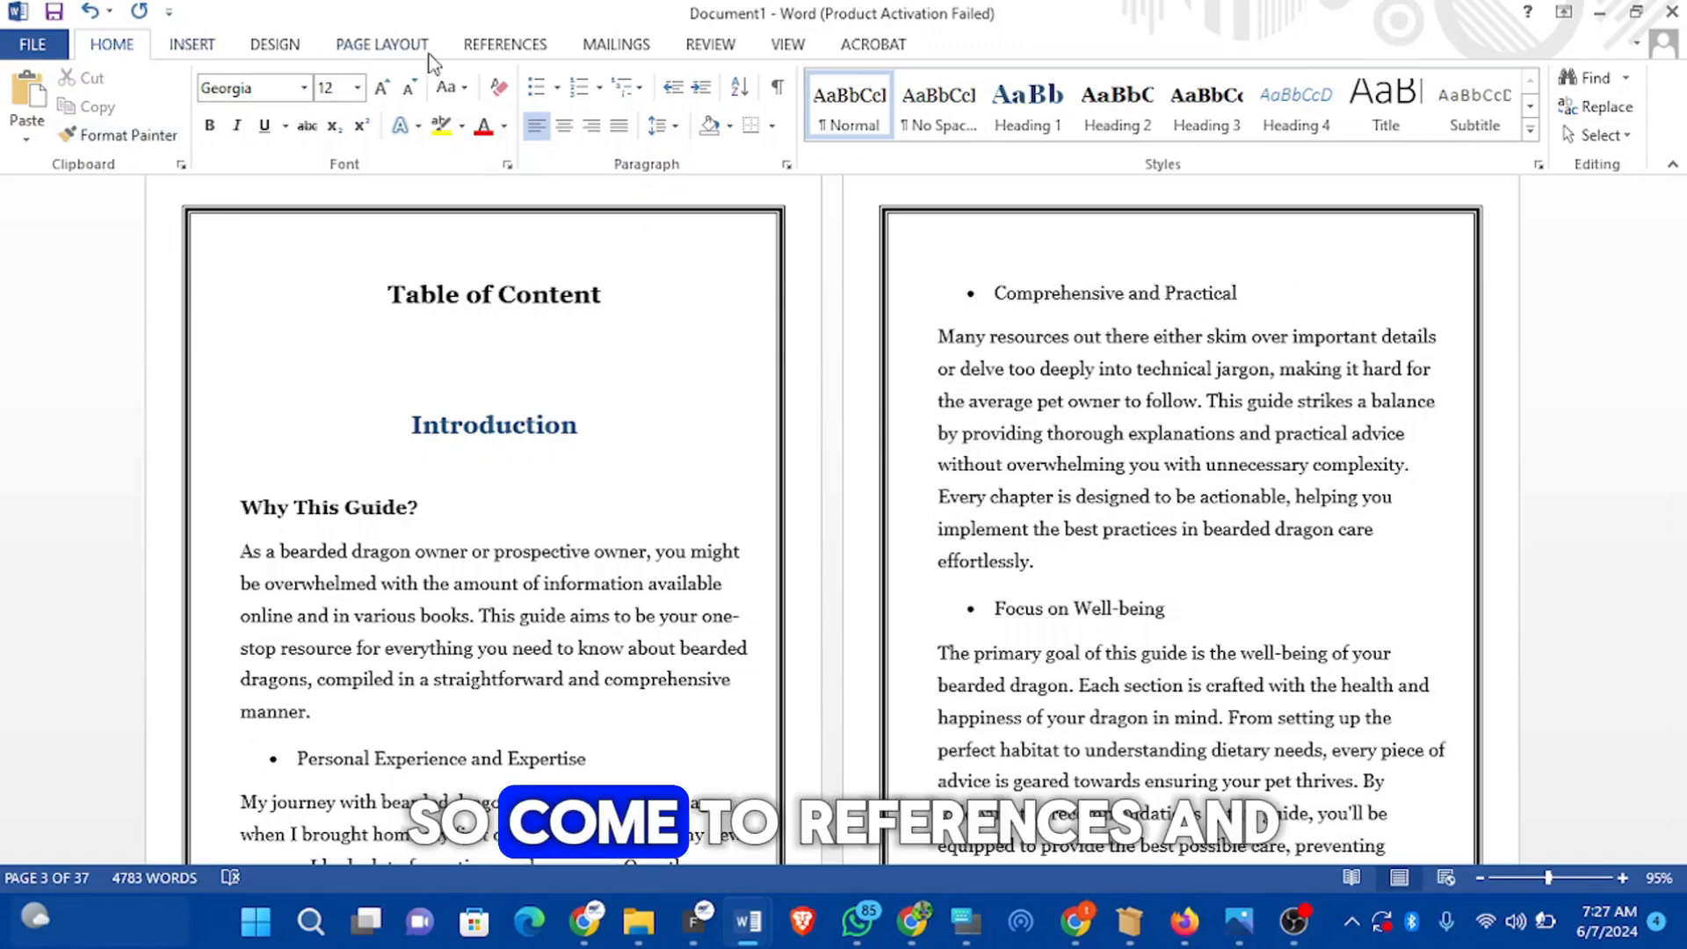
Step: Insert a custom table of contents with right-aligned page numbers, no tab leader, hyperlinks off, From template format and 3 levels
click(505, 44)
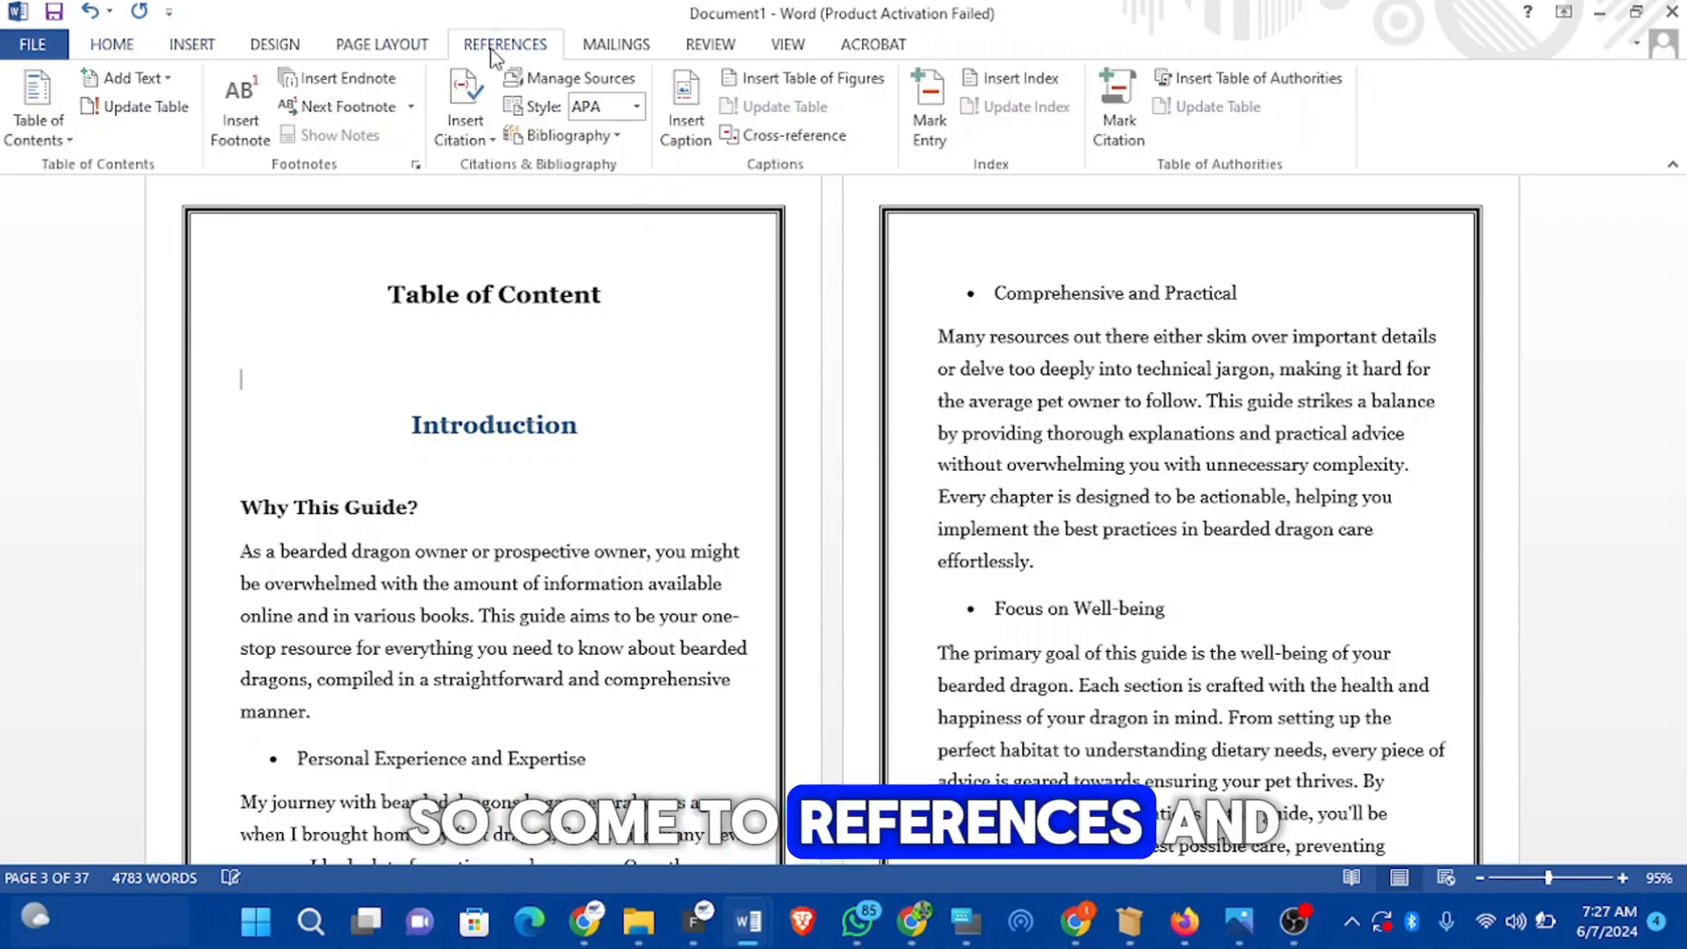
click(39, 132)
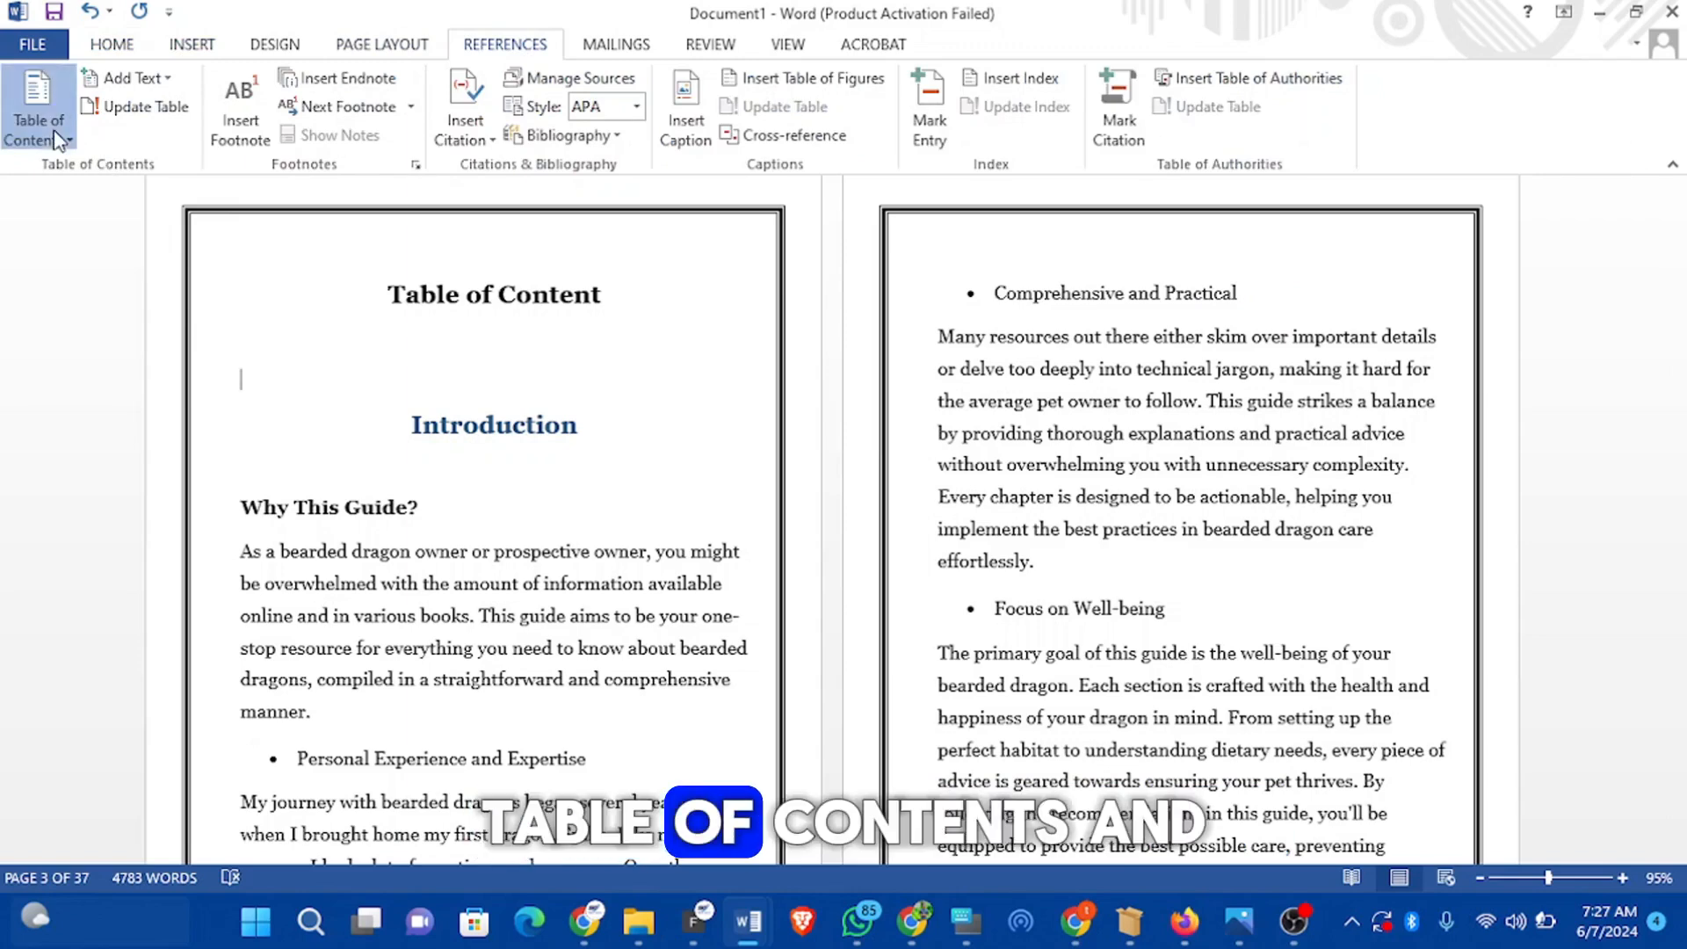
click(74, 707)
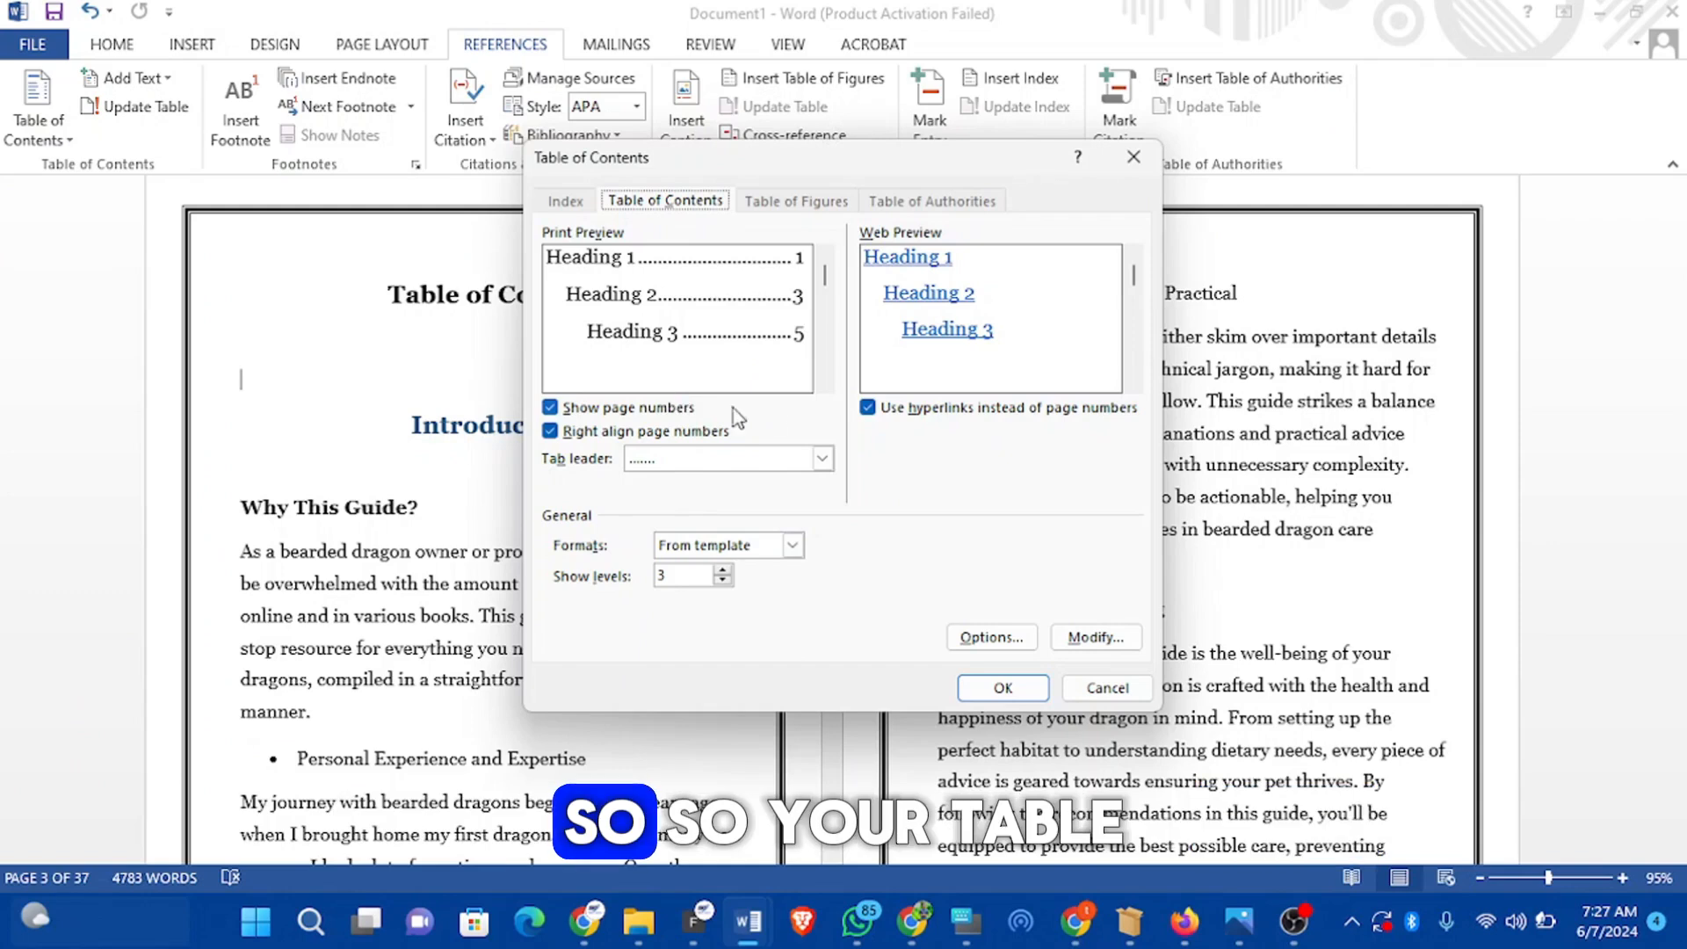
click(868, 407)
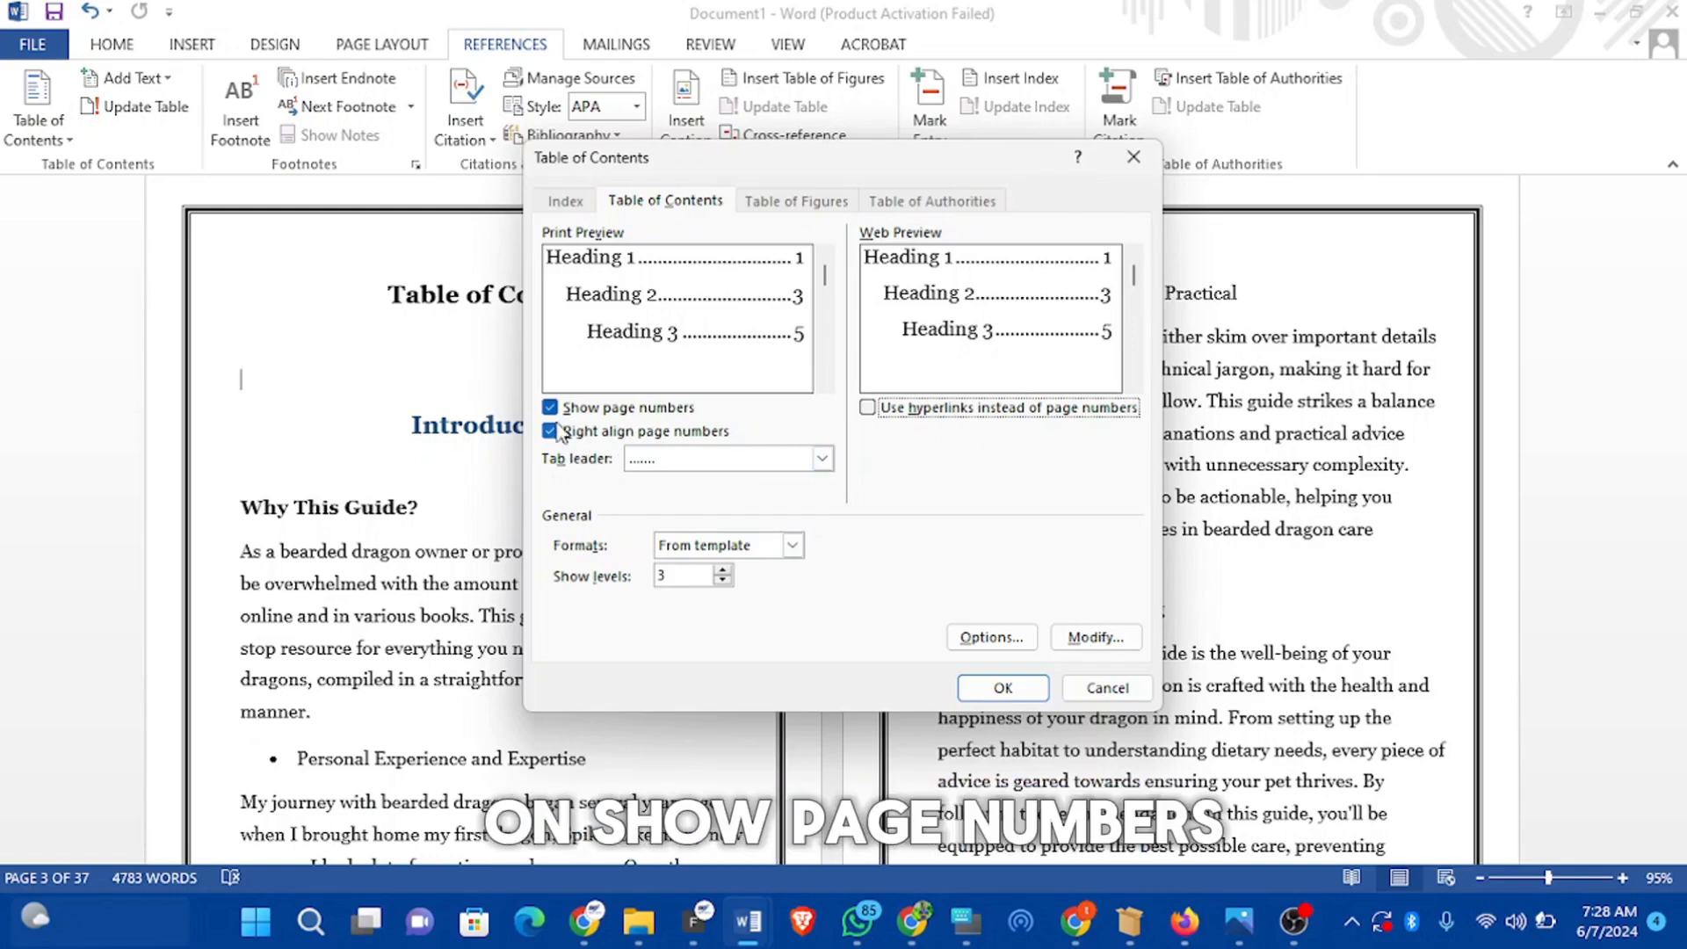
click(824, 459)
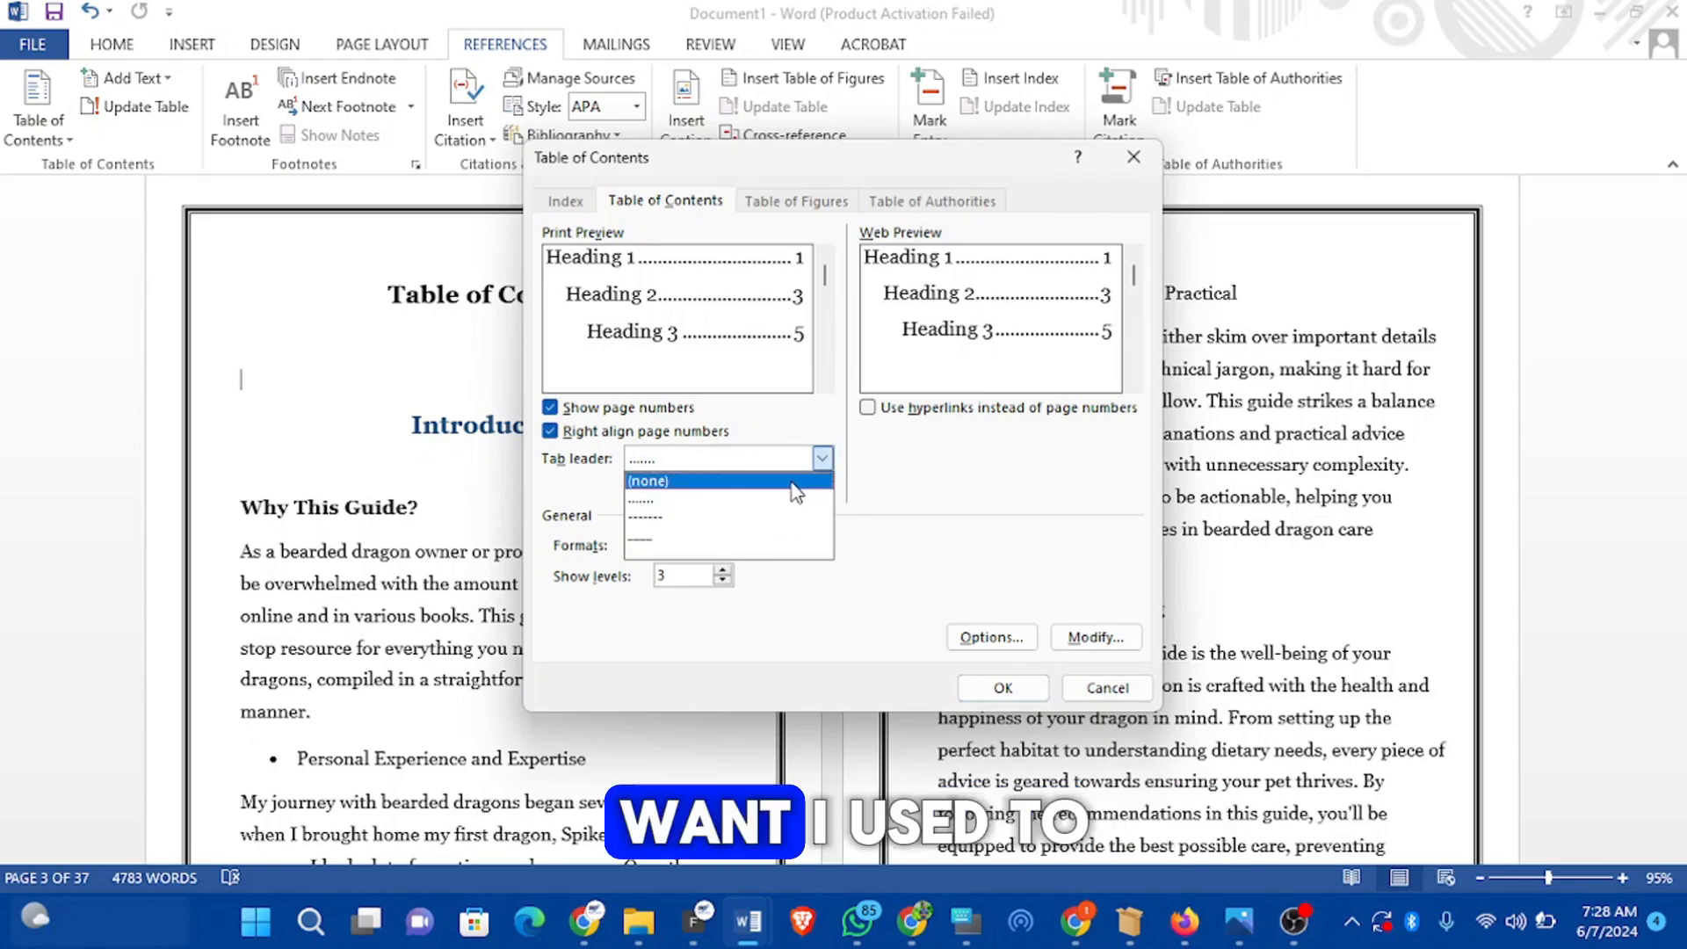
click(792, 482)
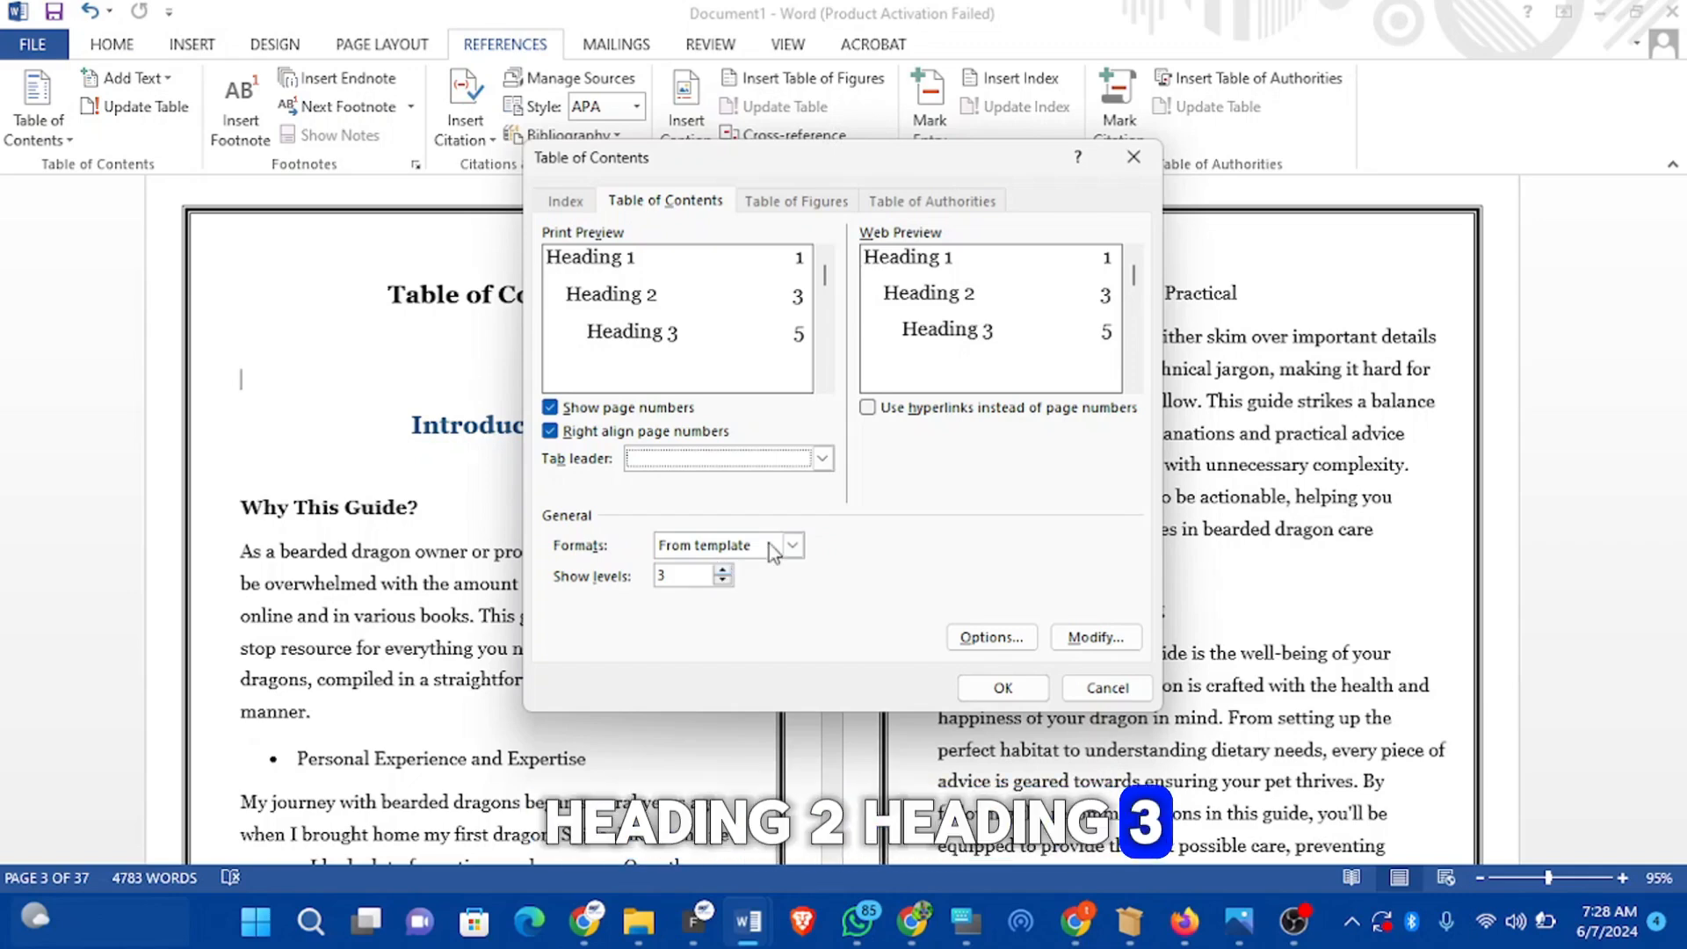
click(1003, 688)
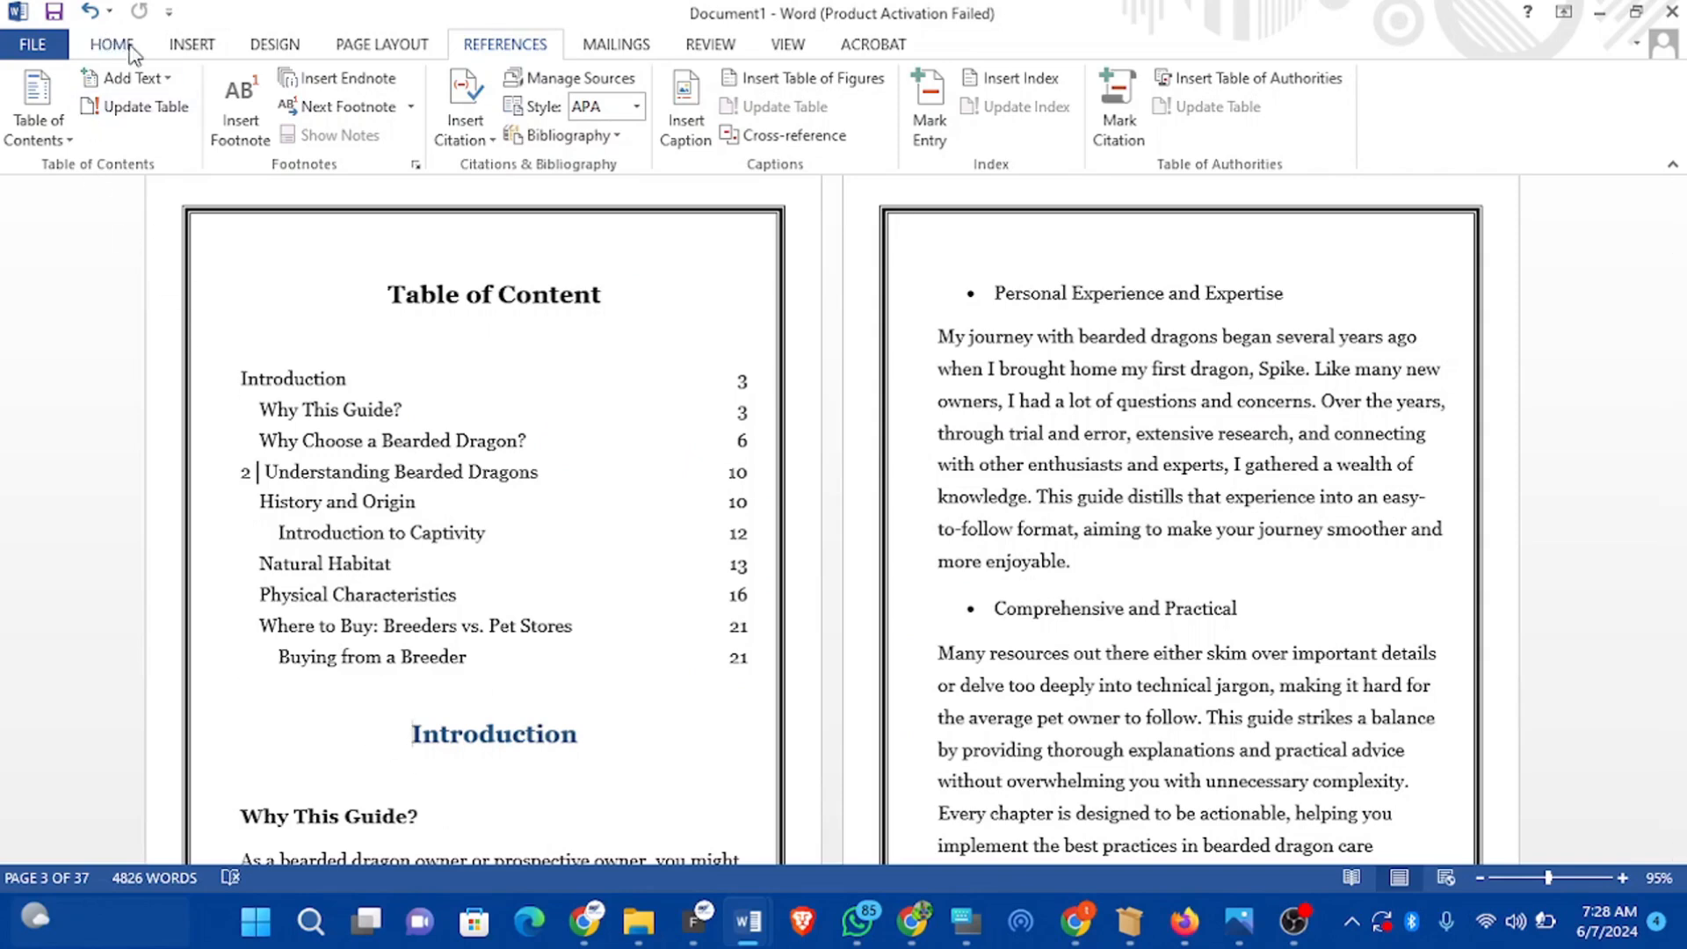
Step: Insert a page break between the table of contents and the Introduction heading
click(202, 47)
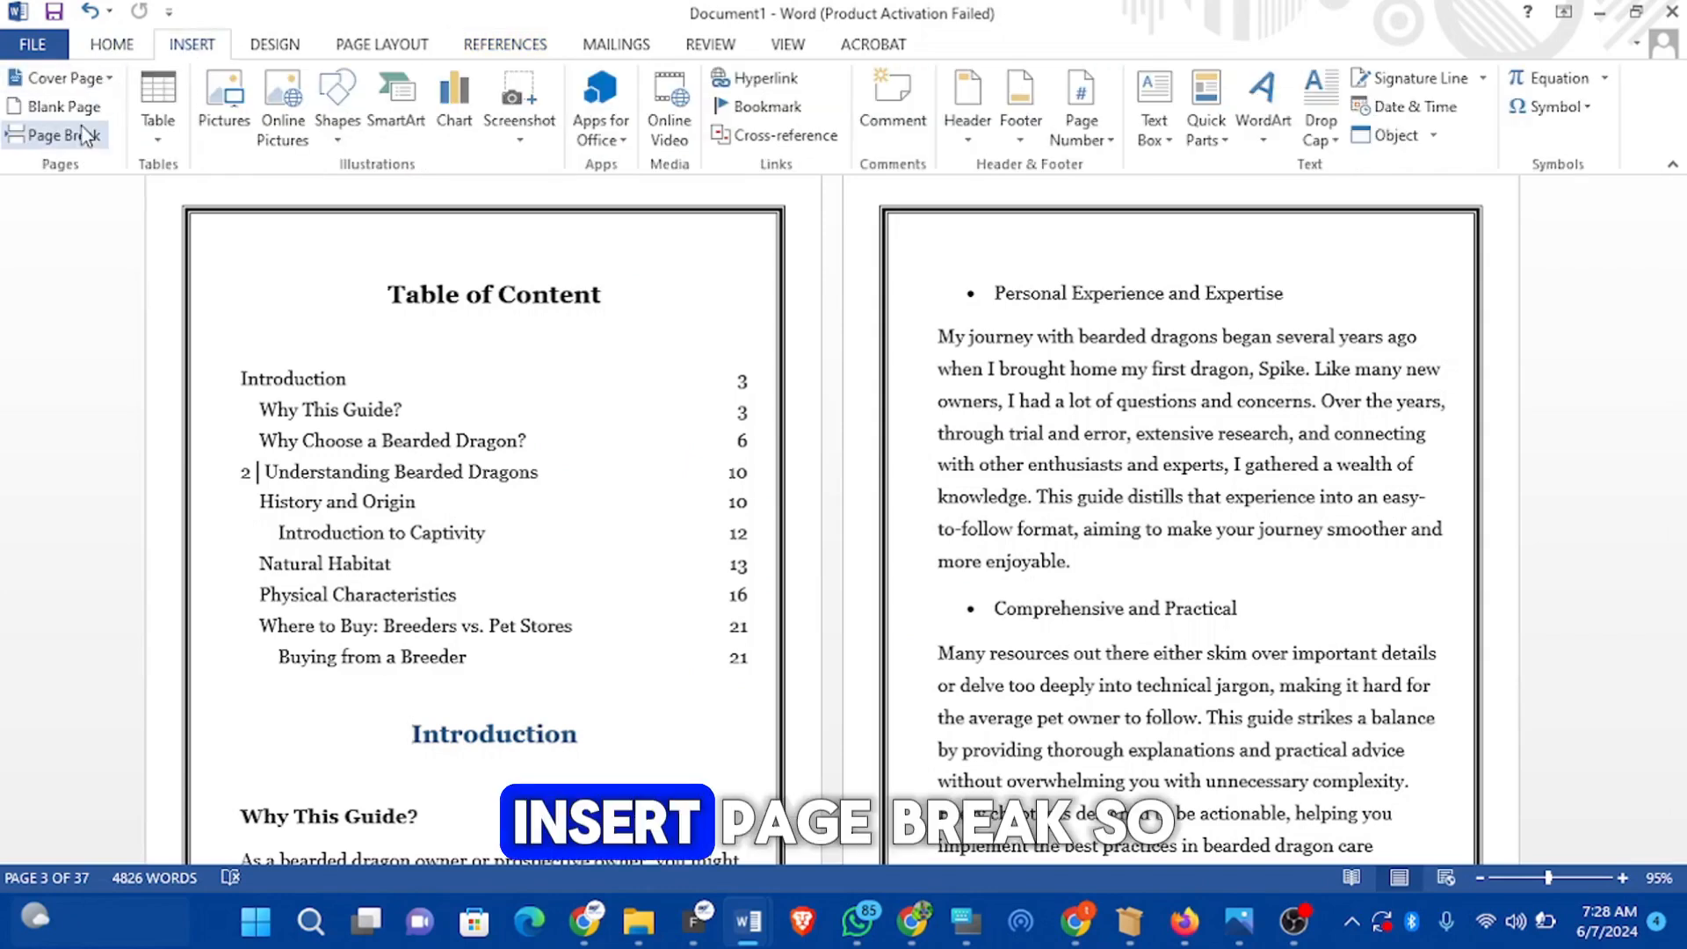
click(54, 135)
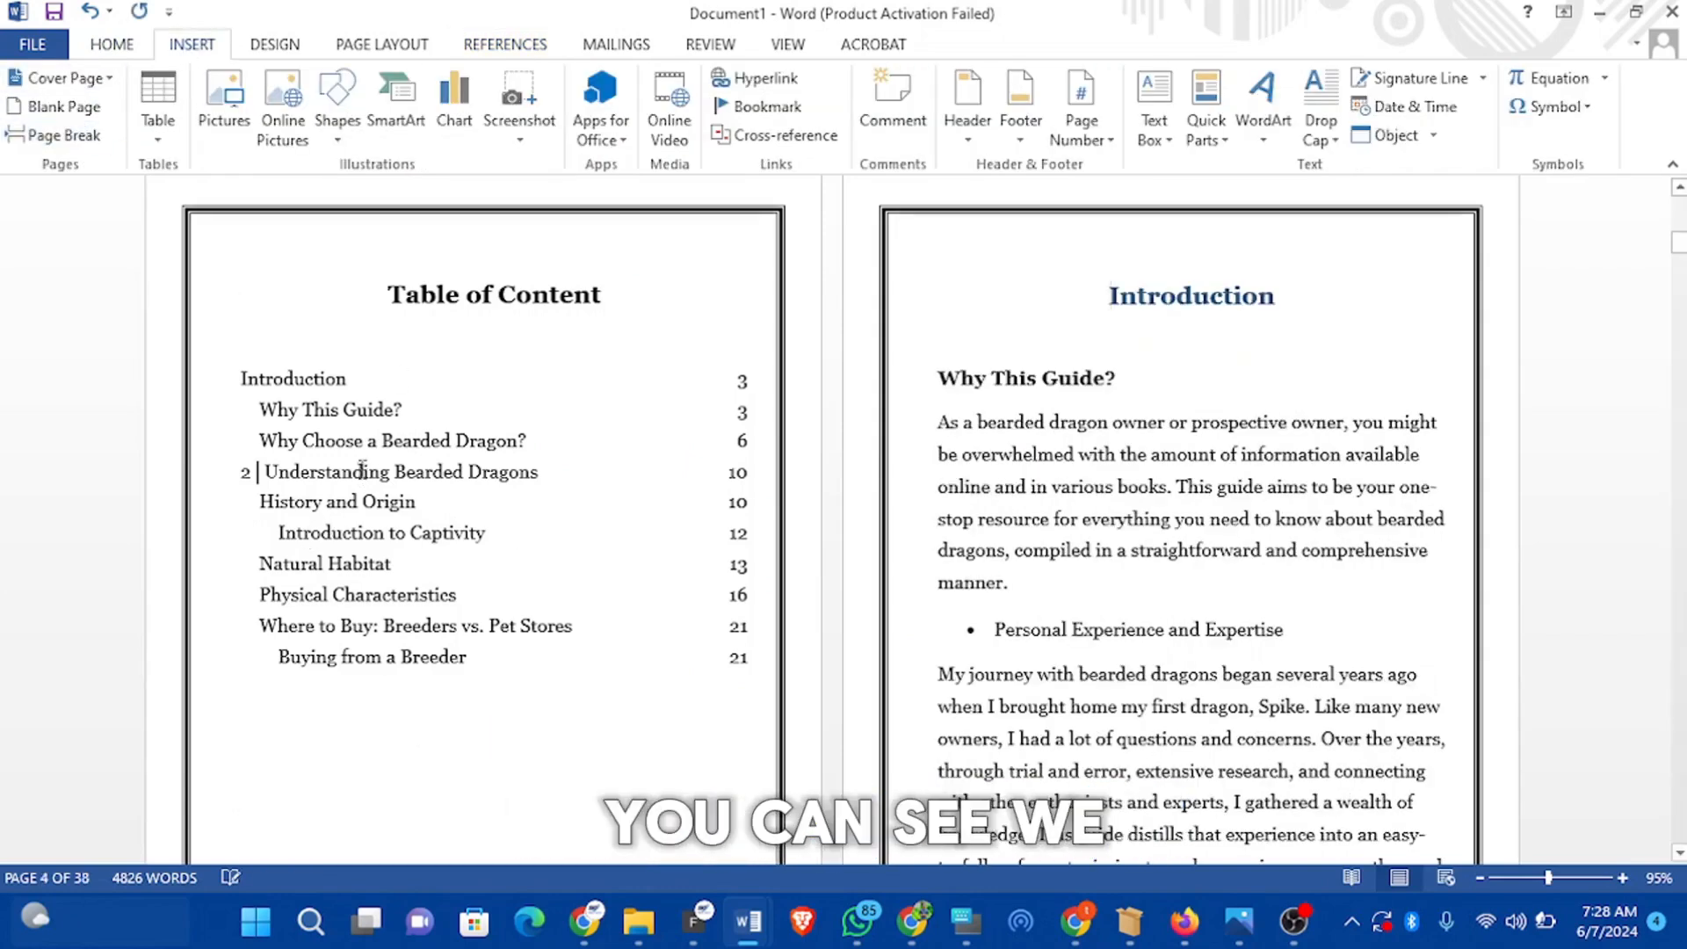
scroll(337, 527, up, 3)
scroll(351, 475, down, 2)
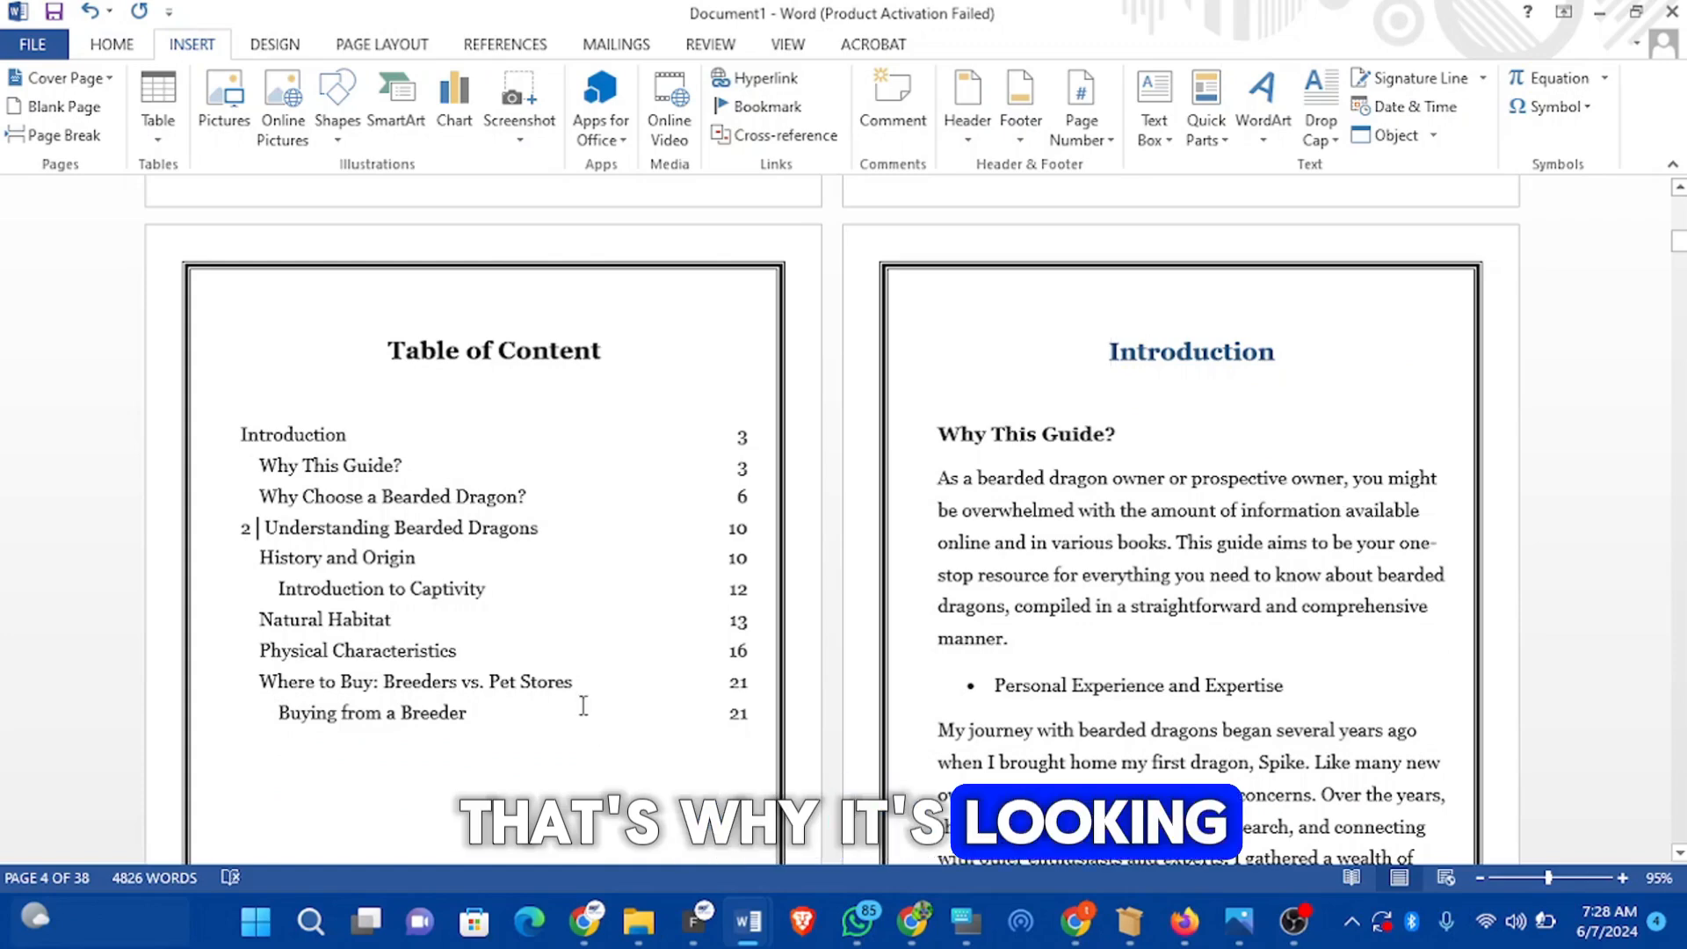
Step: Examine the table of contents formatting in the finished Ultimate Guide to Bearded Dragon Care document and return to Document1
mouse_move(749, 927)
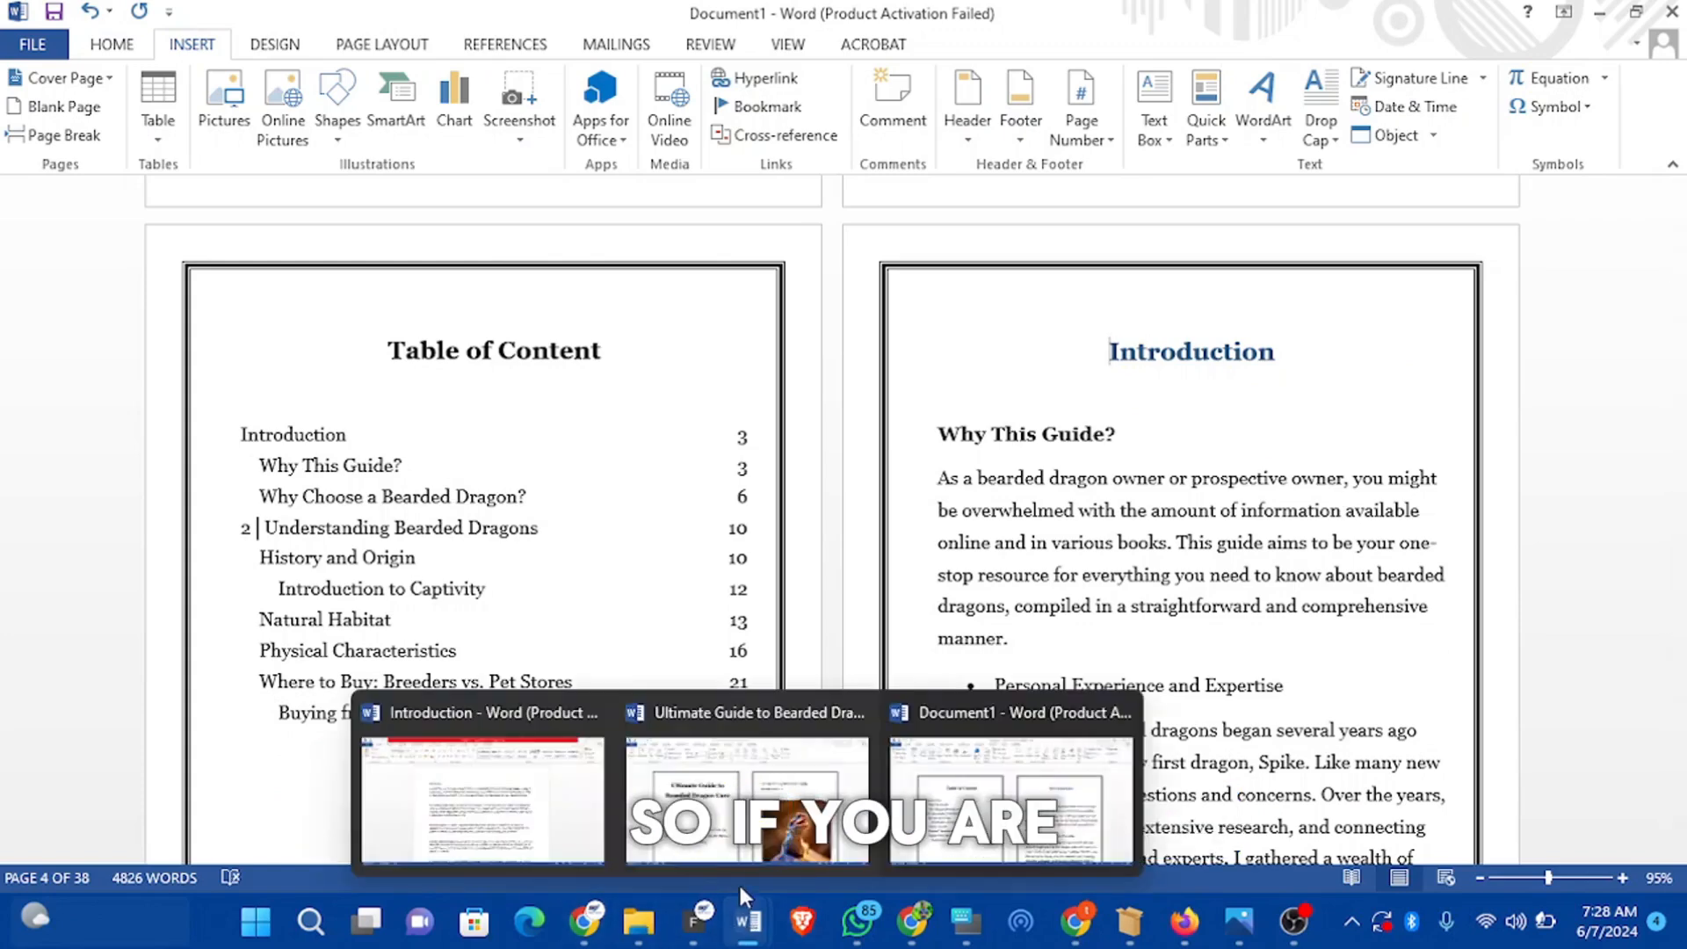
click(725, 764)
scroll(716, 763, down, 10)
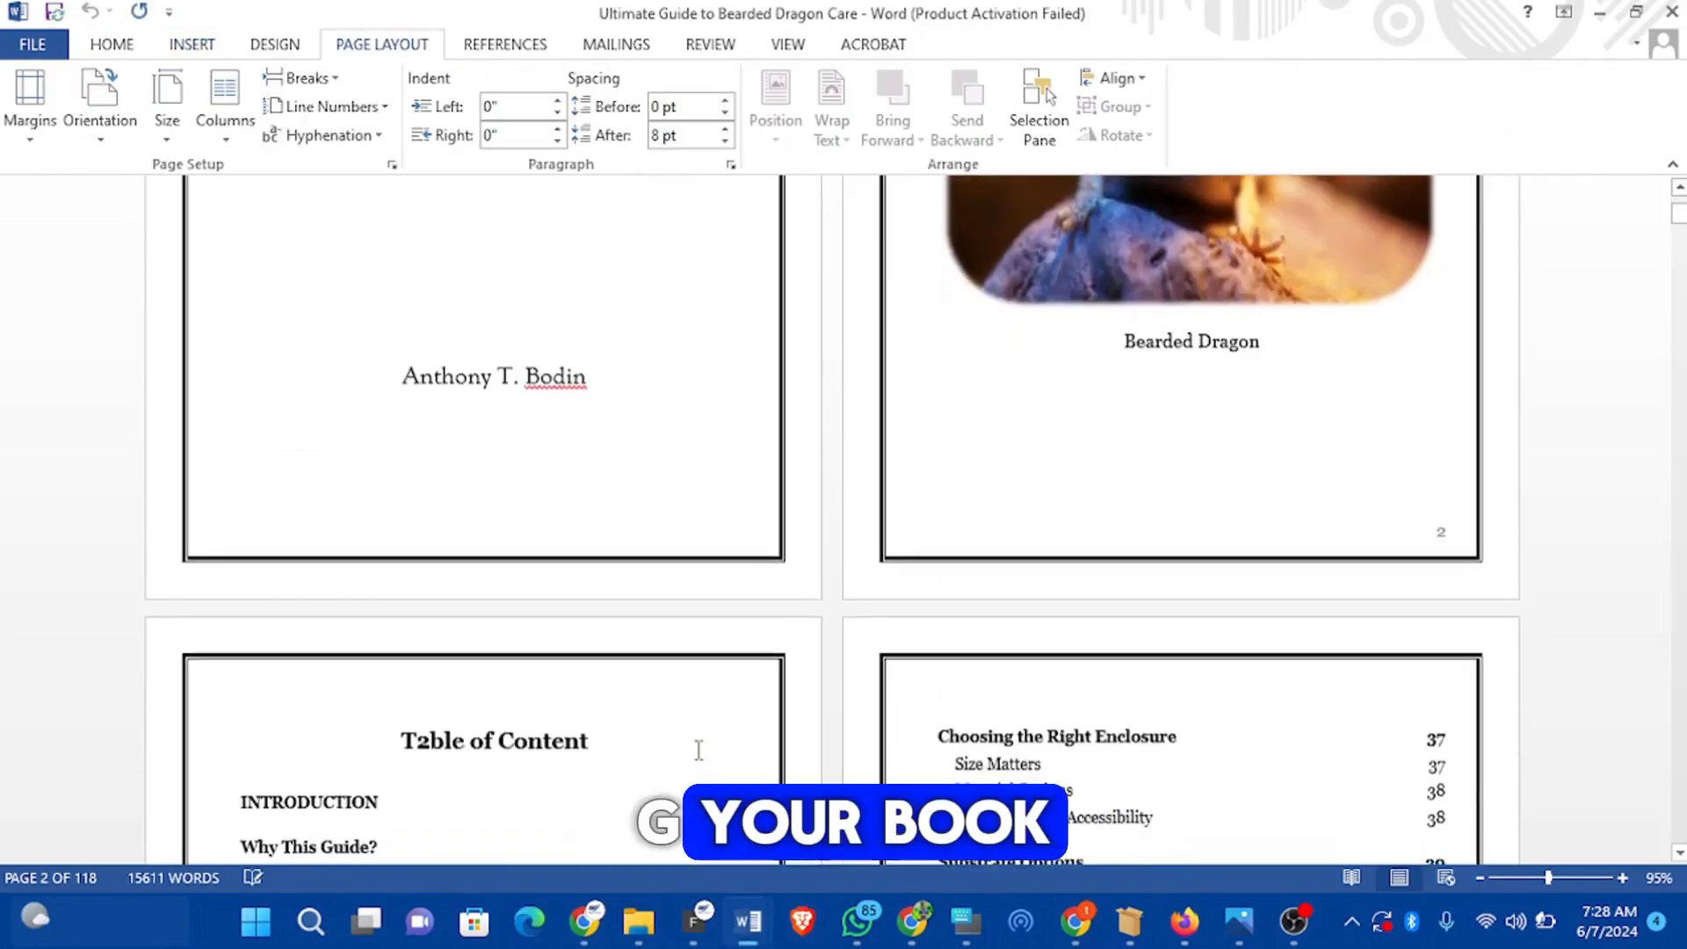
scroll(703, 646, up, 1)
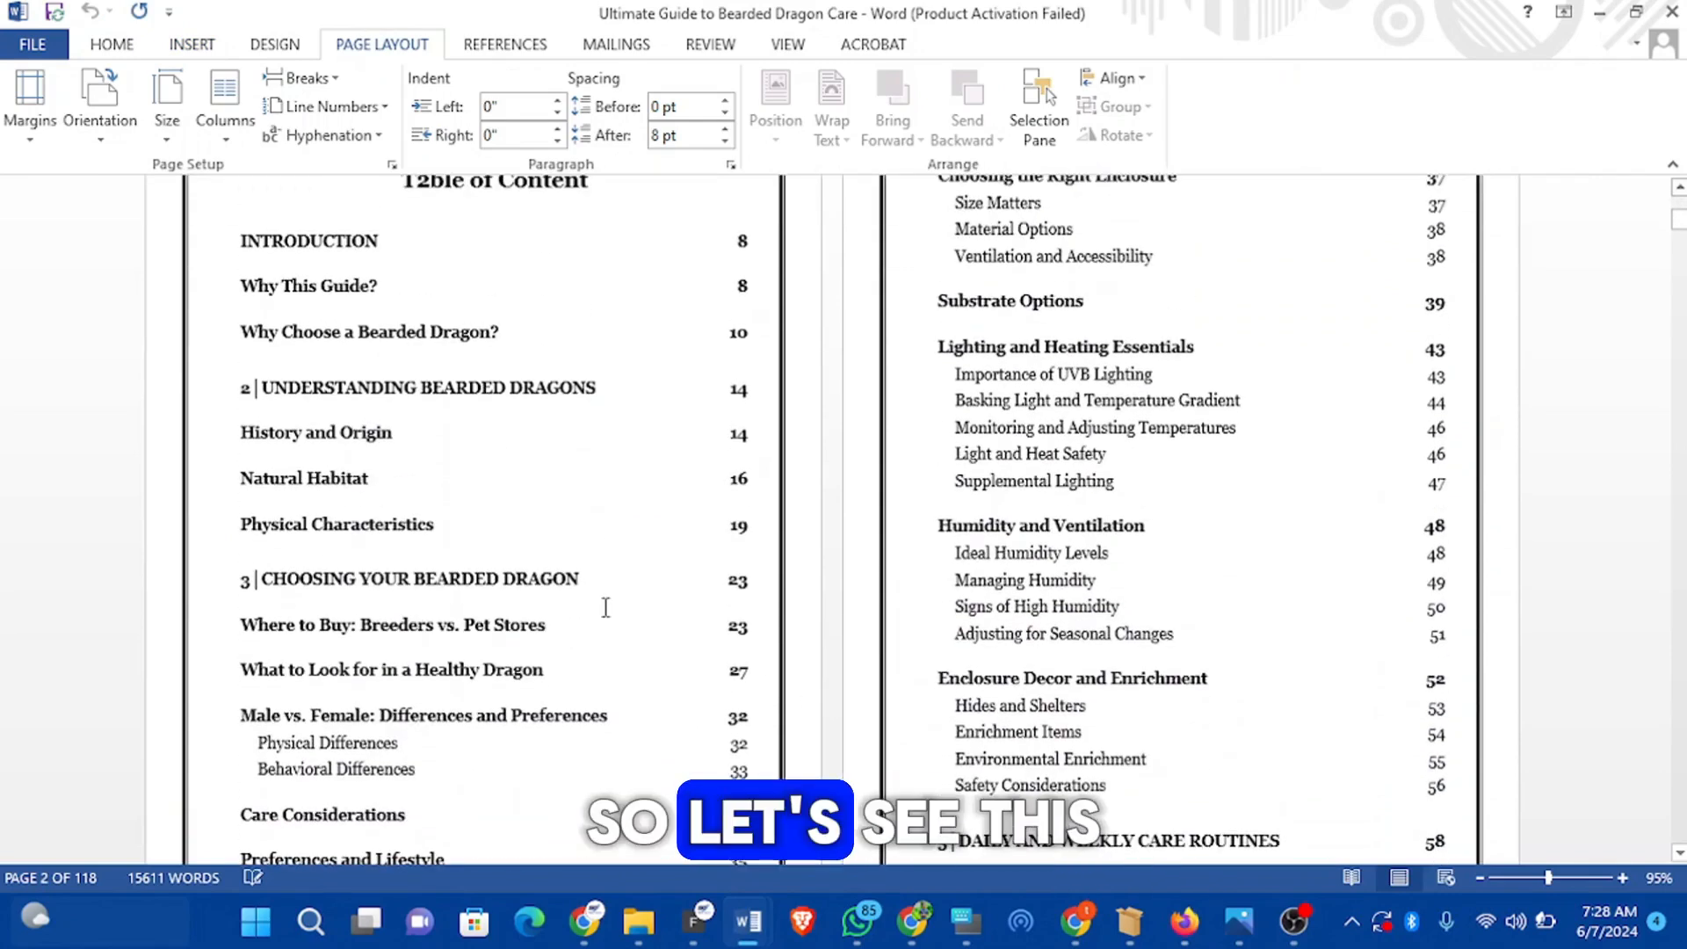
click(1104, 483)
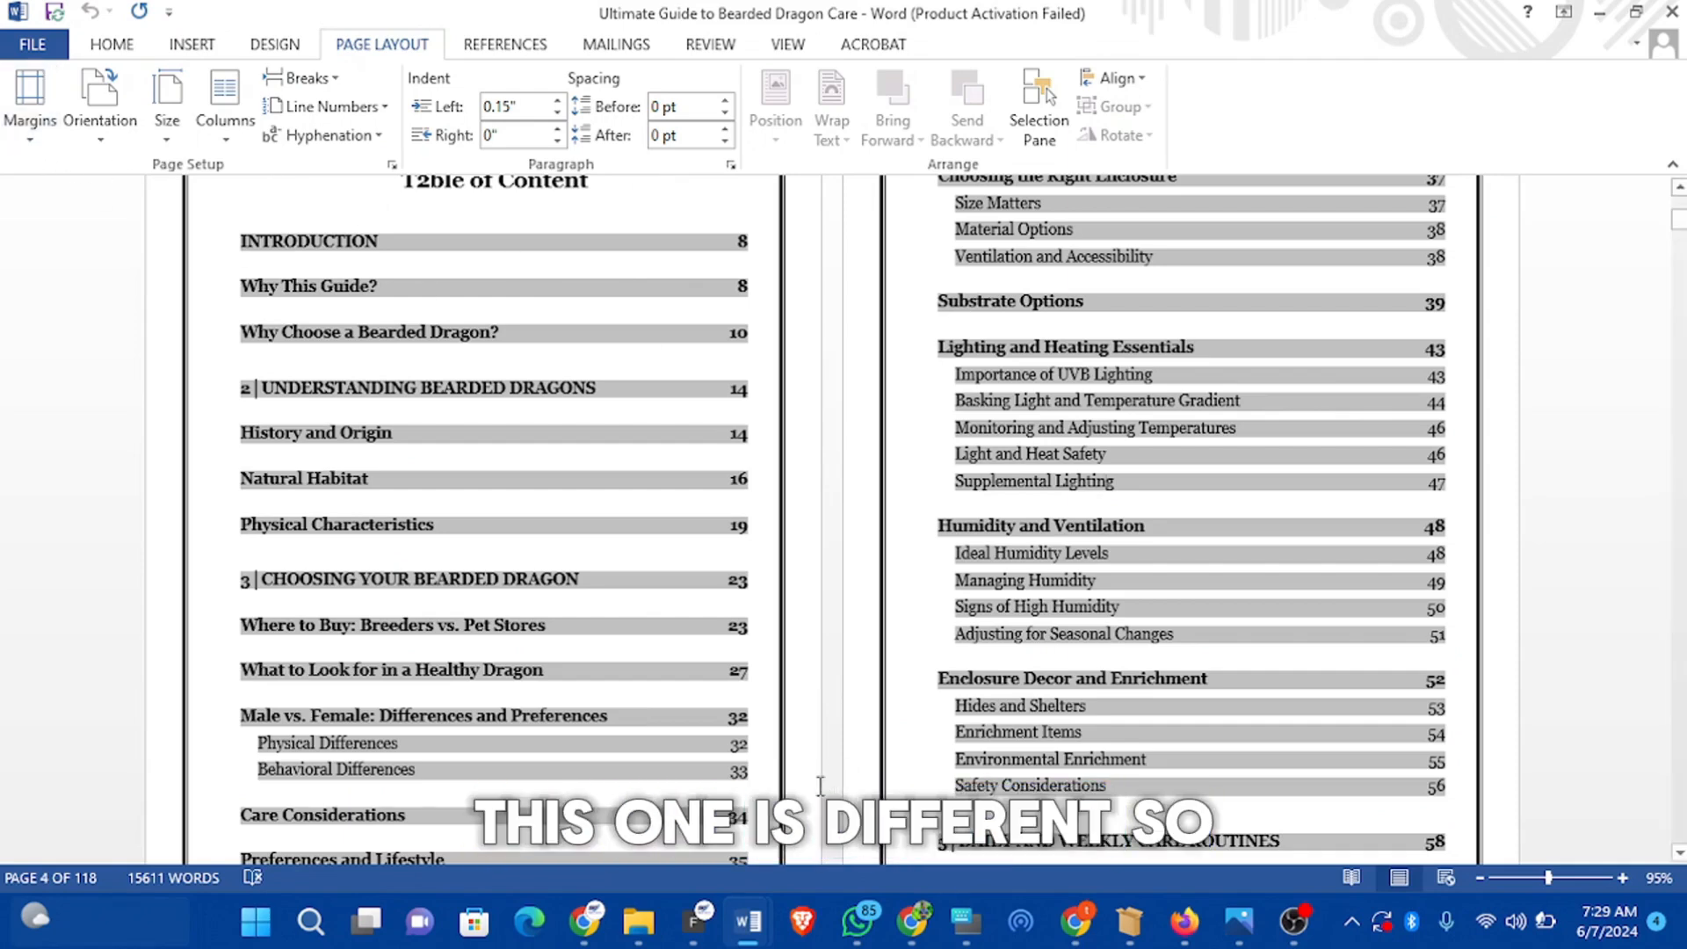
mouse_move(758, 919)
click(958, 764)
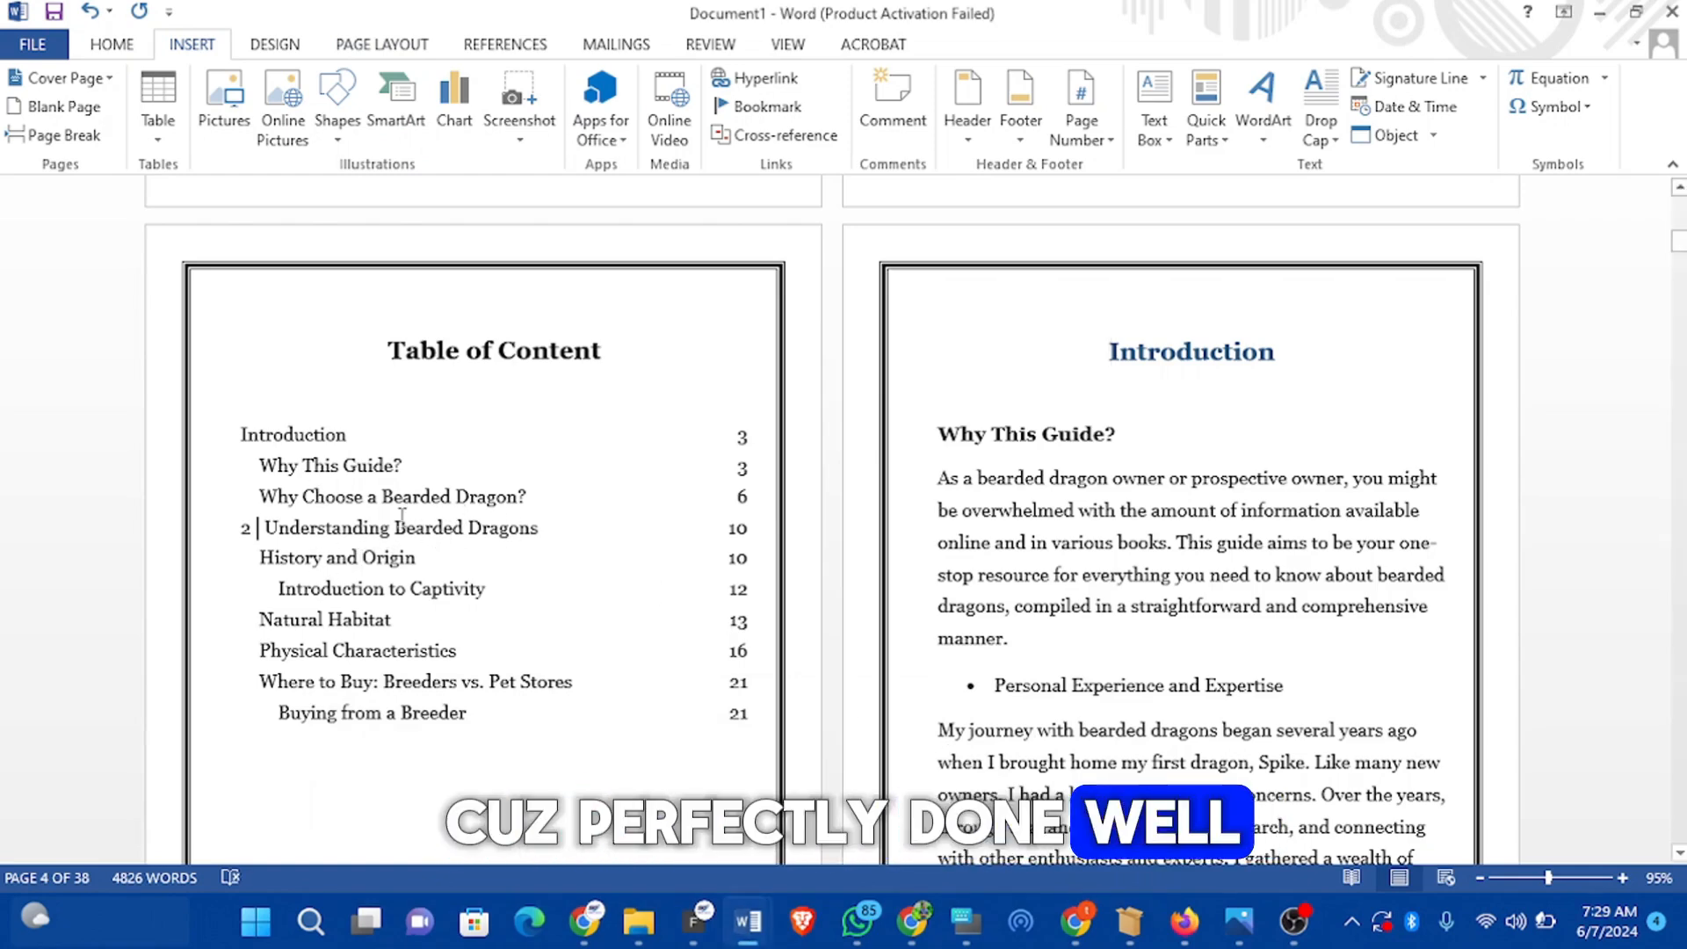
Step: Replace the table of contents with a custom one in the Classic format, keeping 3 levels and right-aligned page numbers
click(234, 441)
right_click(269, 450)
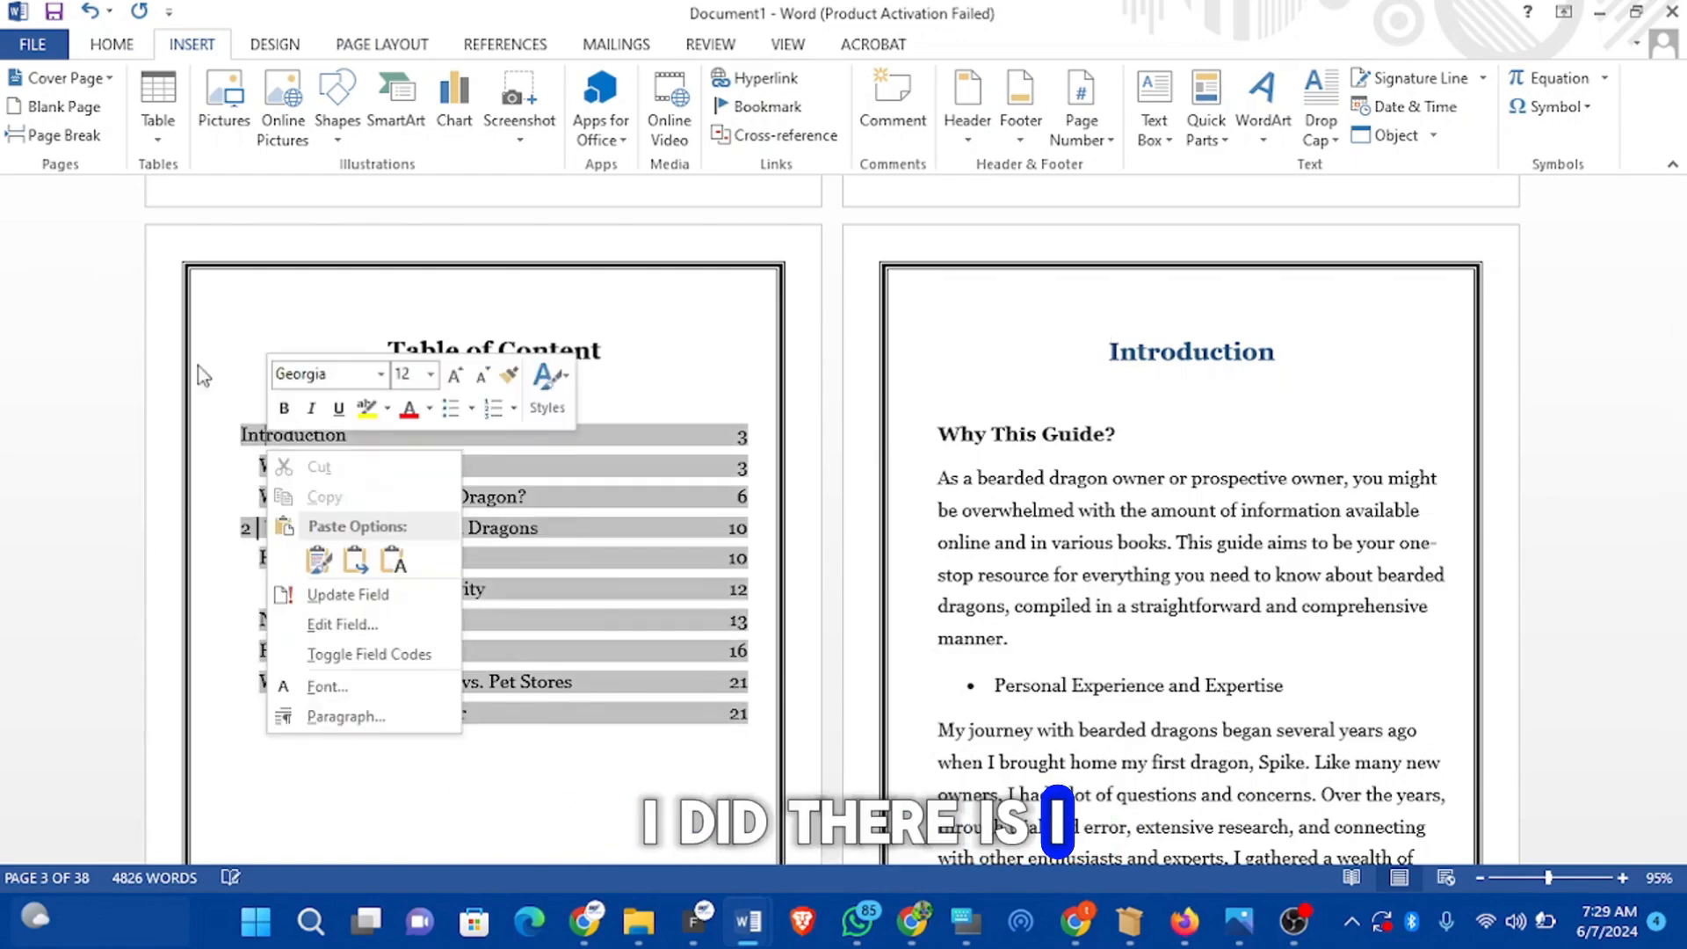
click(475, 54)
click(505, 43)
click(37, 109)
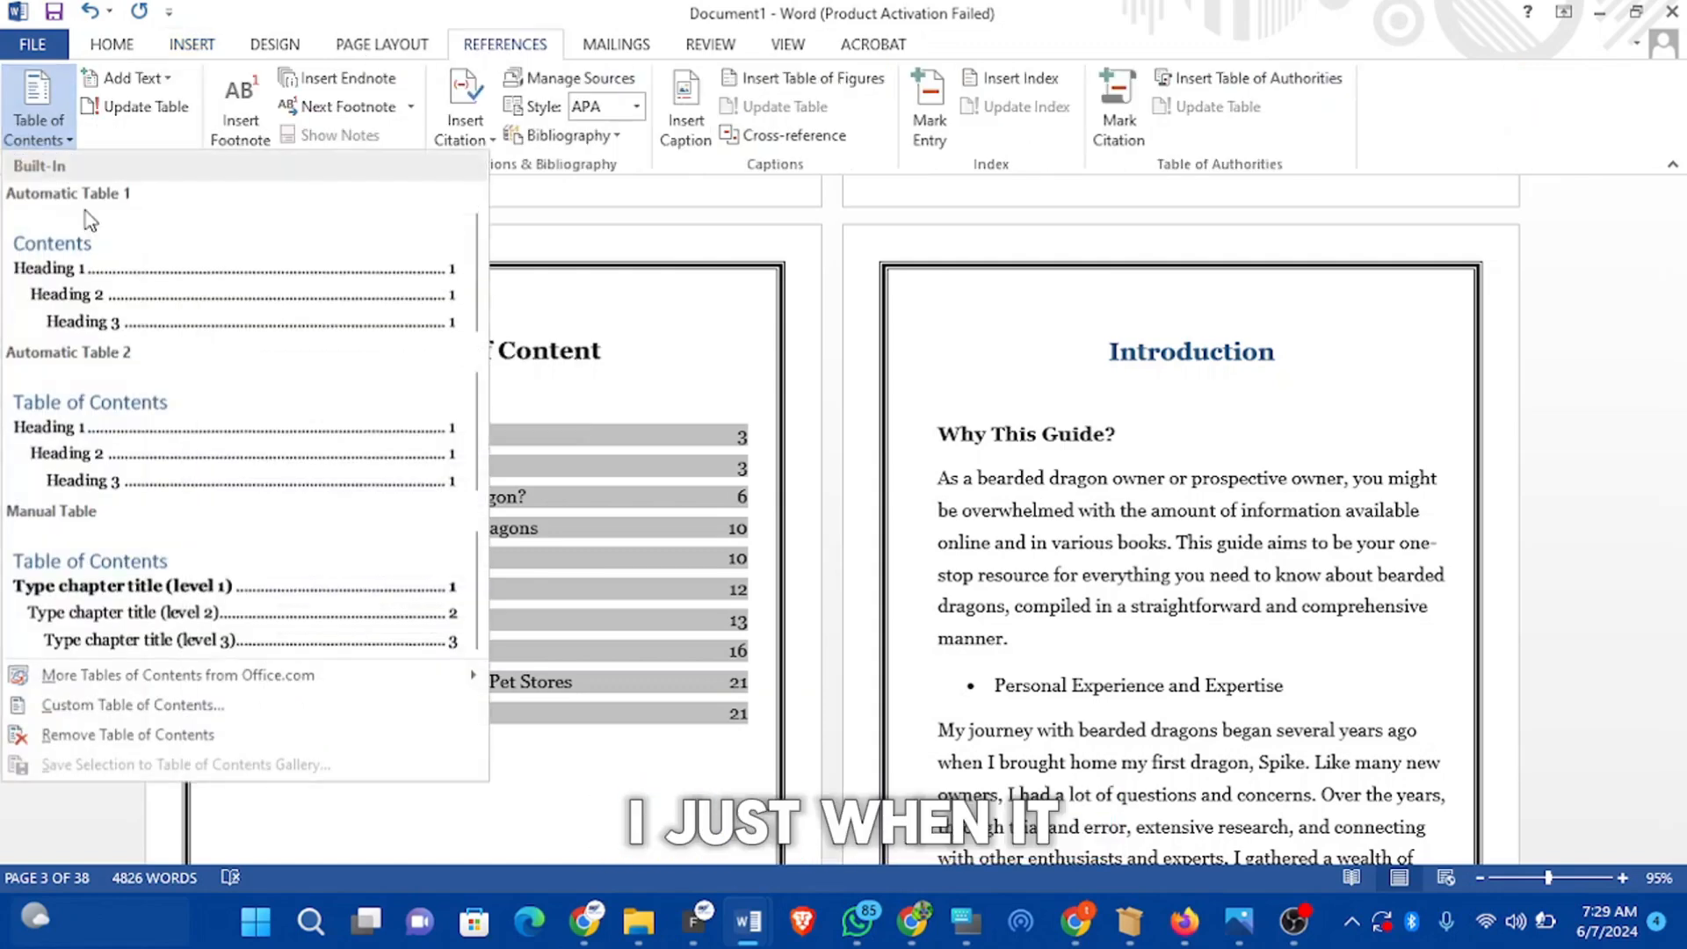
click(123, 706)
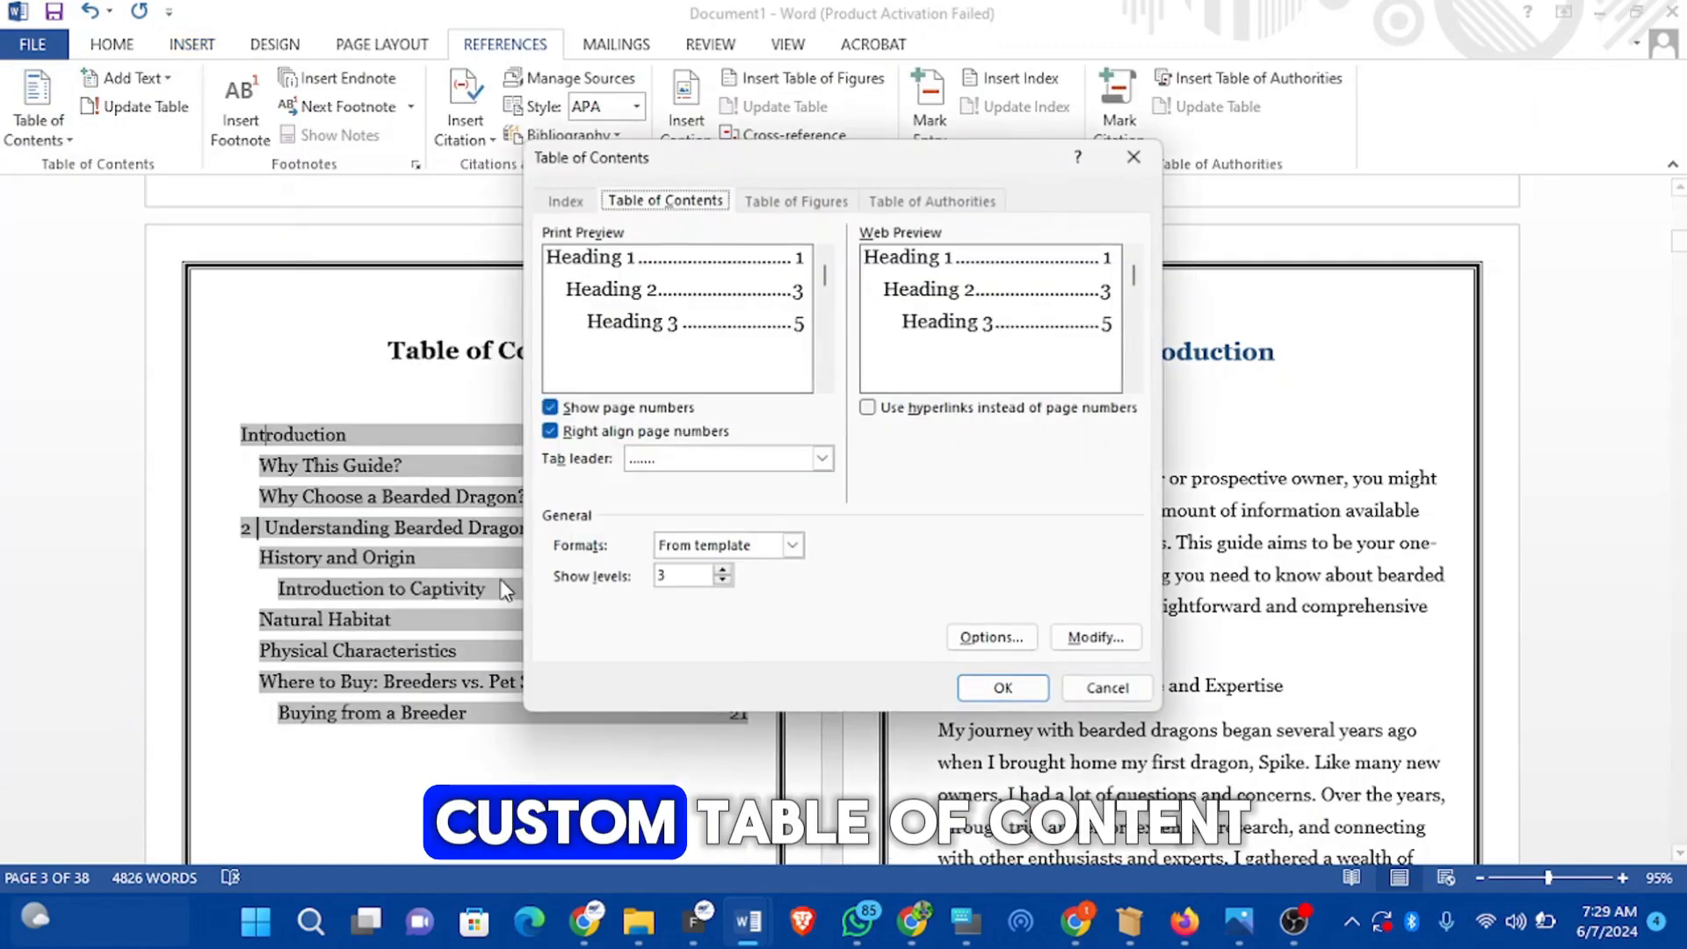
click(792, 545)
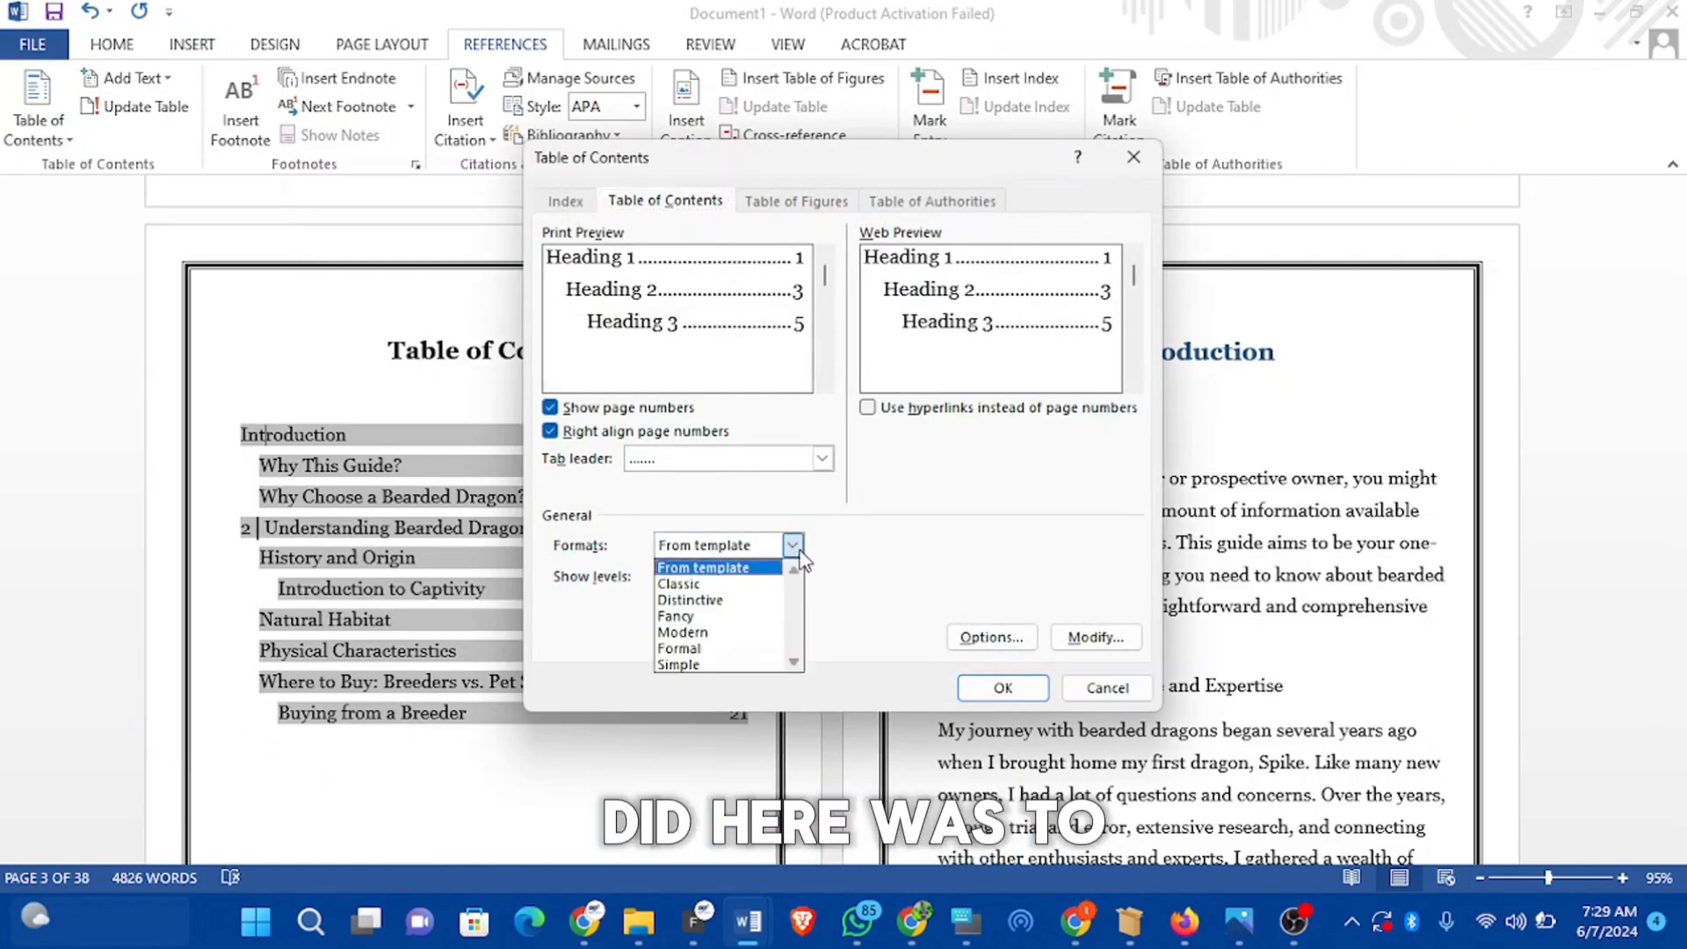
click(772, 589)
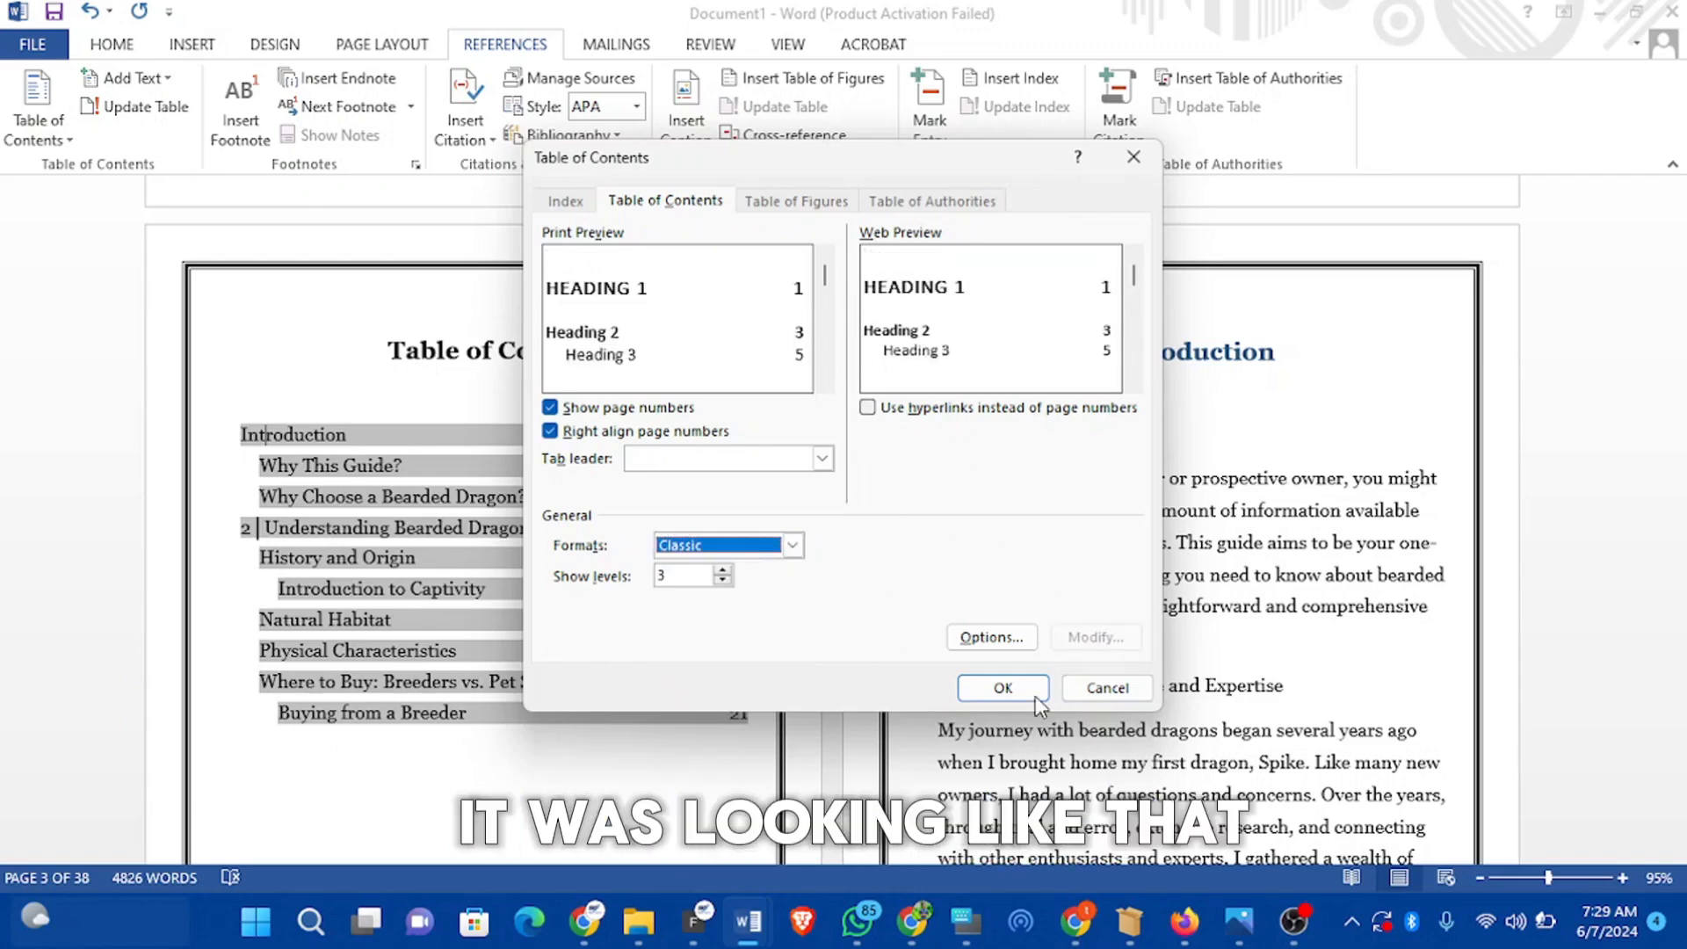
click(1003, 688)
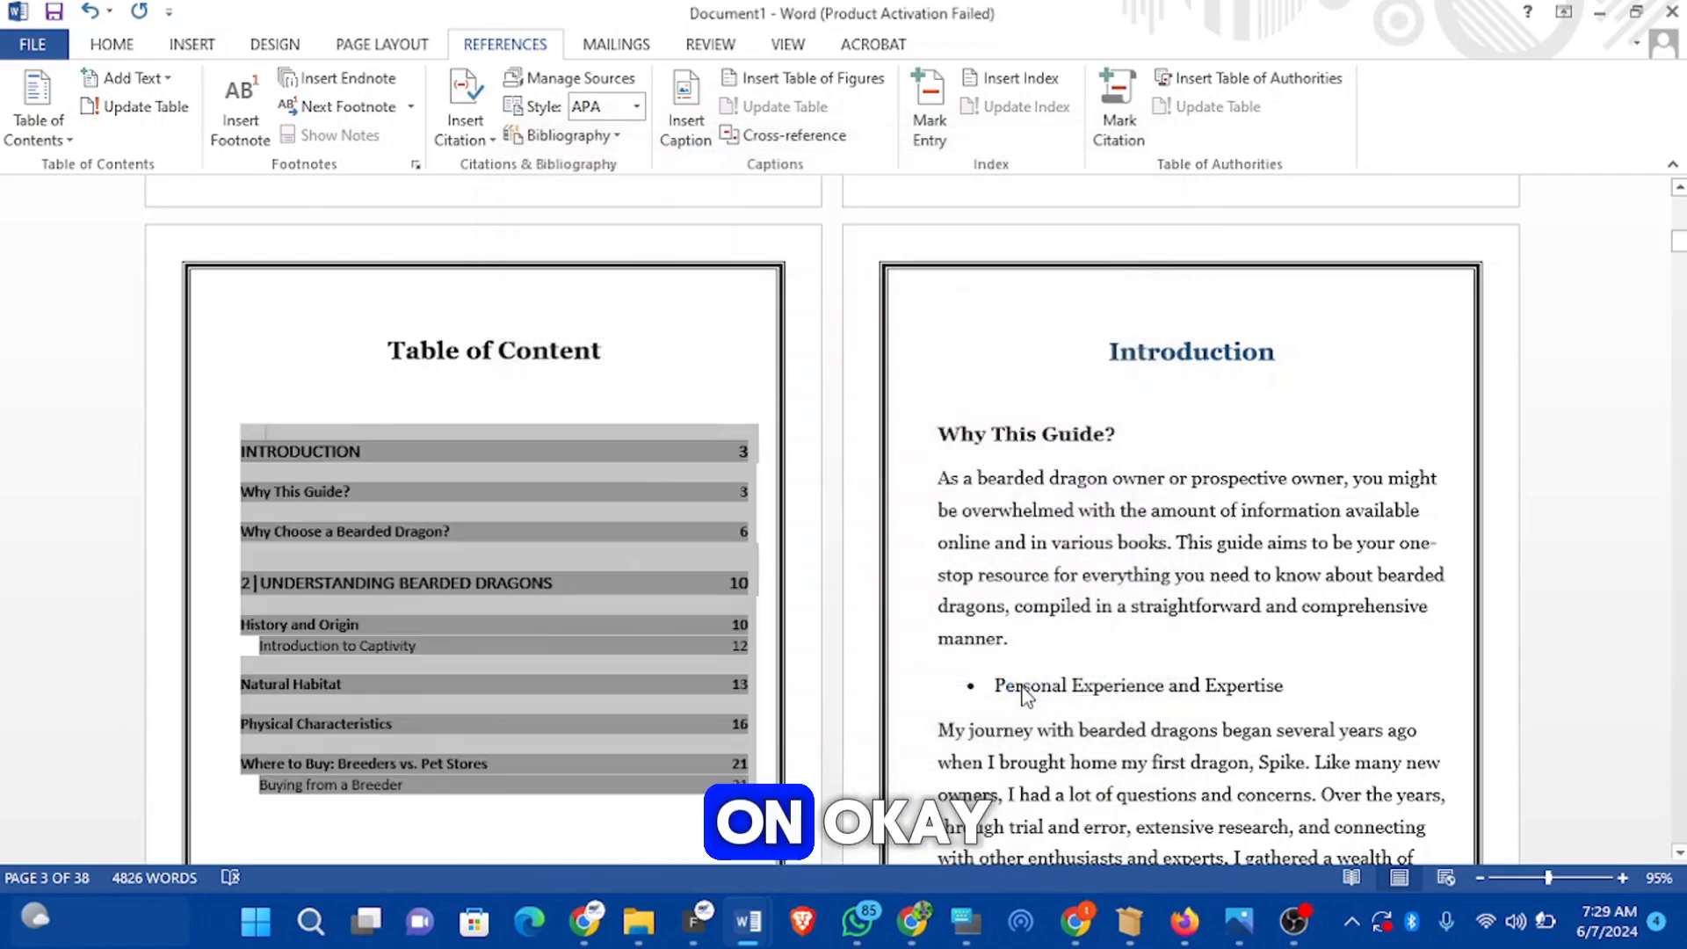
click(800, 524)
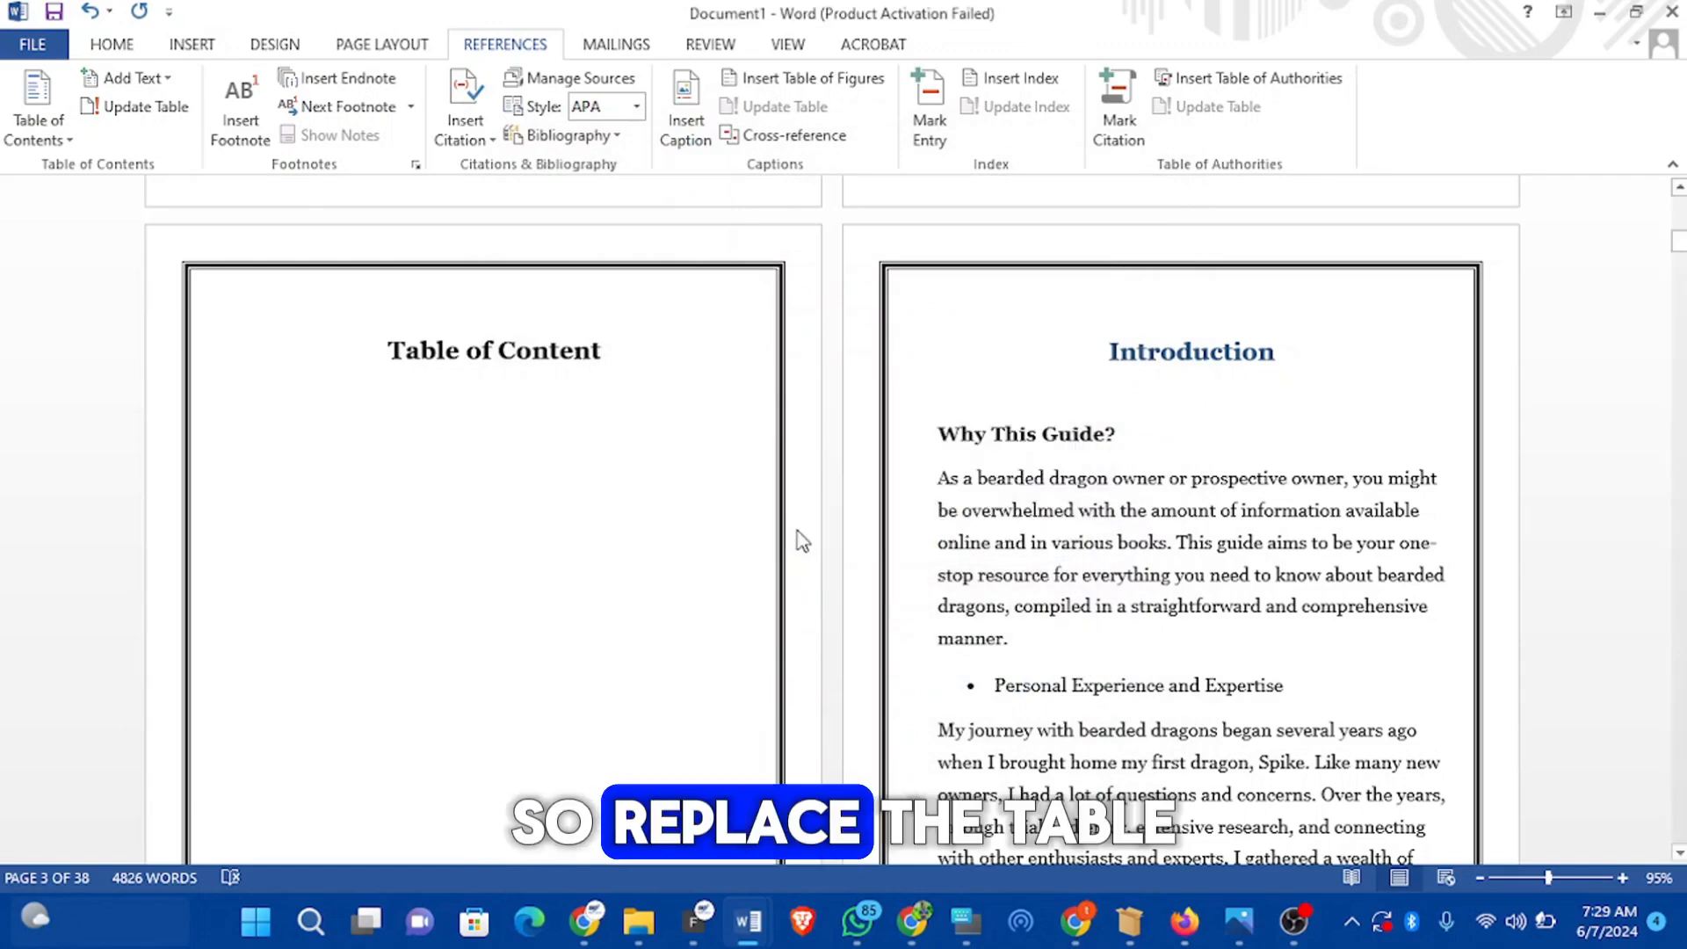
click(470, 839)
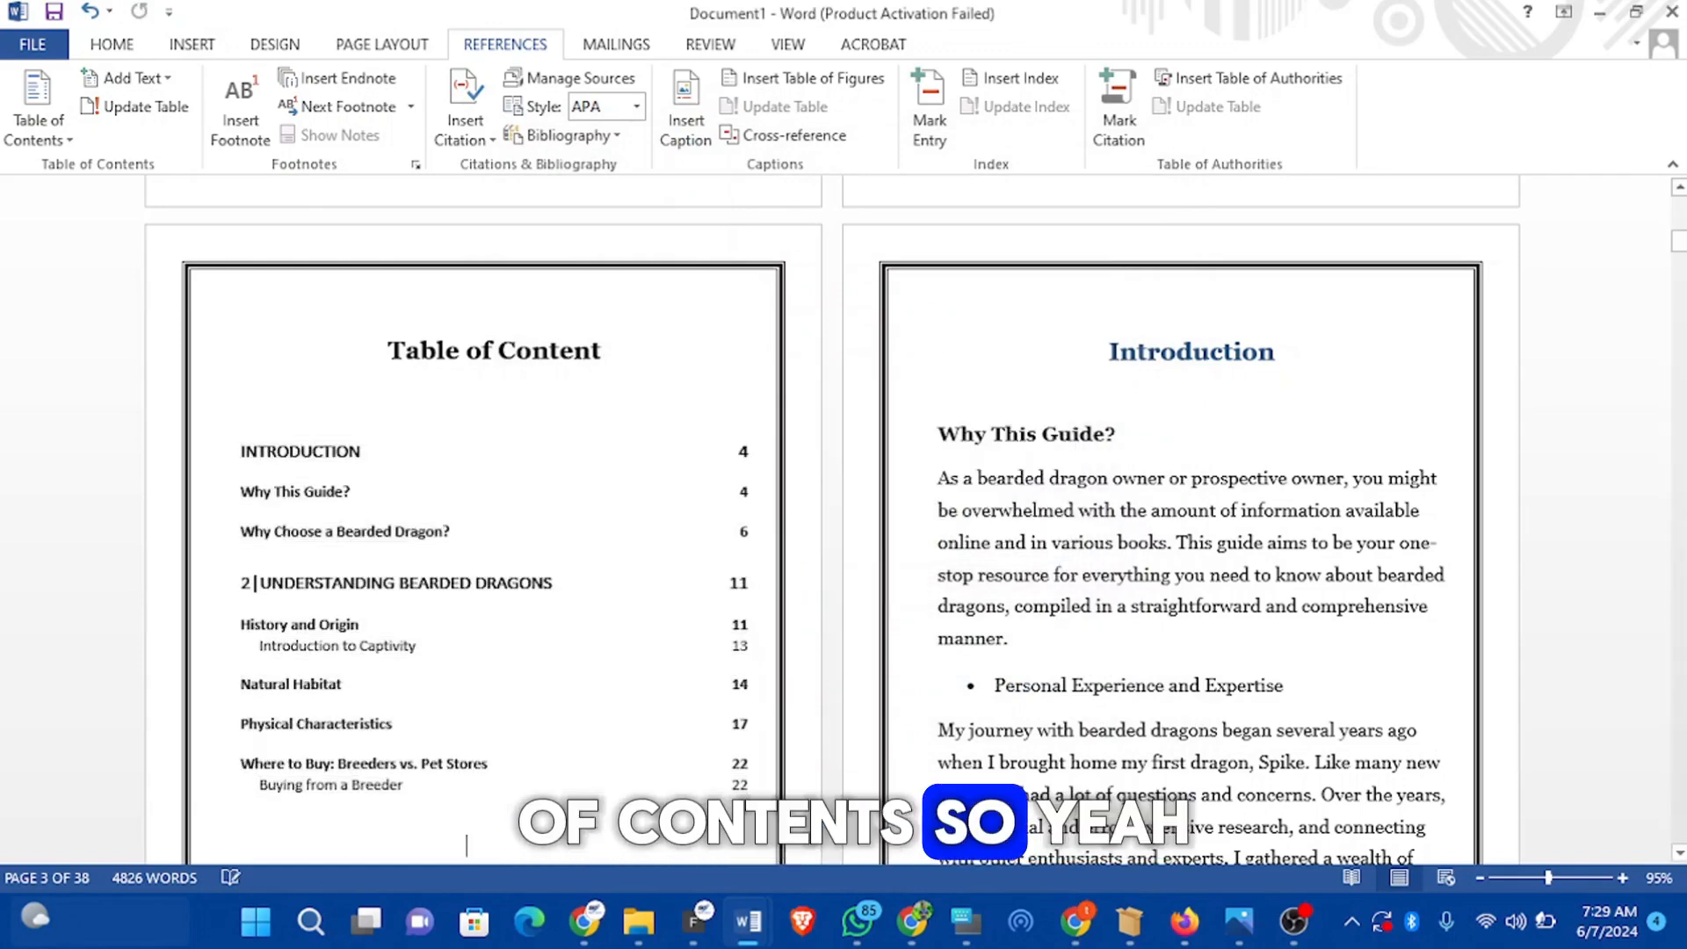
Step: Format all table of contents entries in Georgia at 11 pt
drag(241, 451, 736, 785)
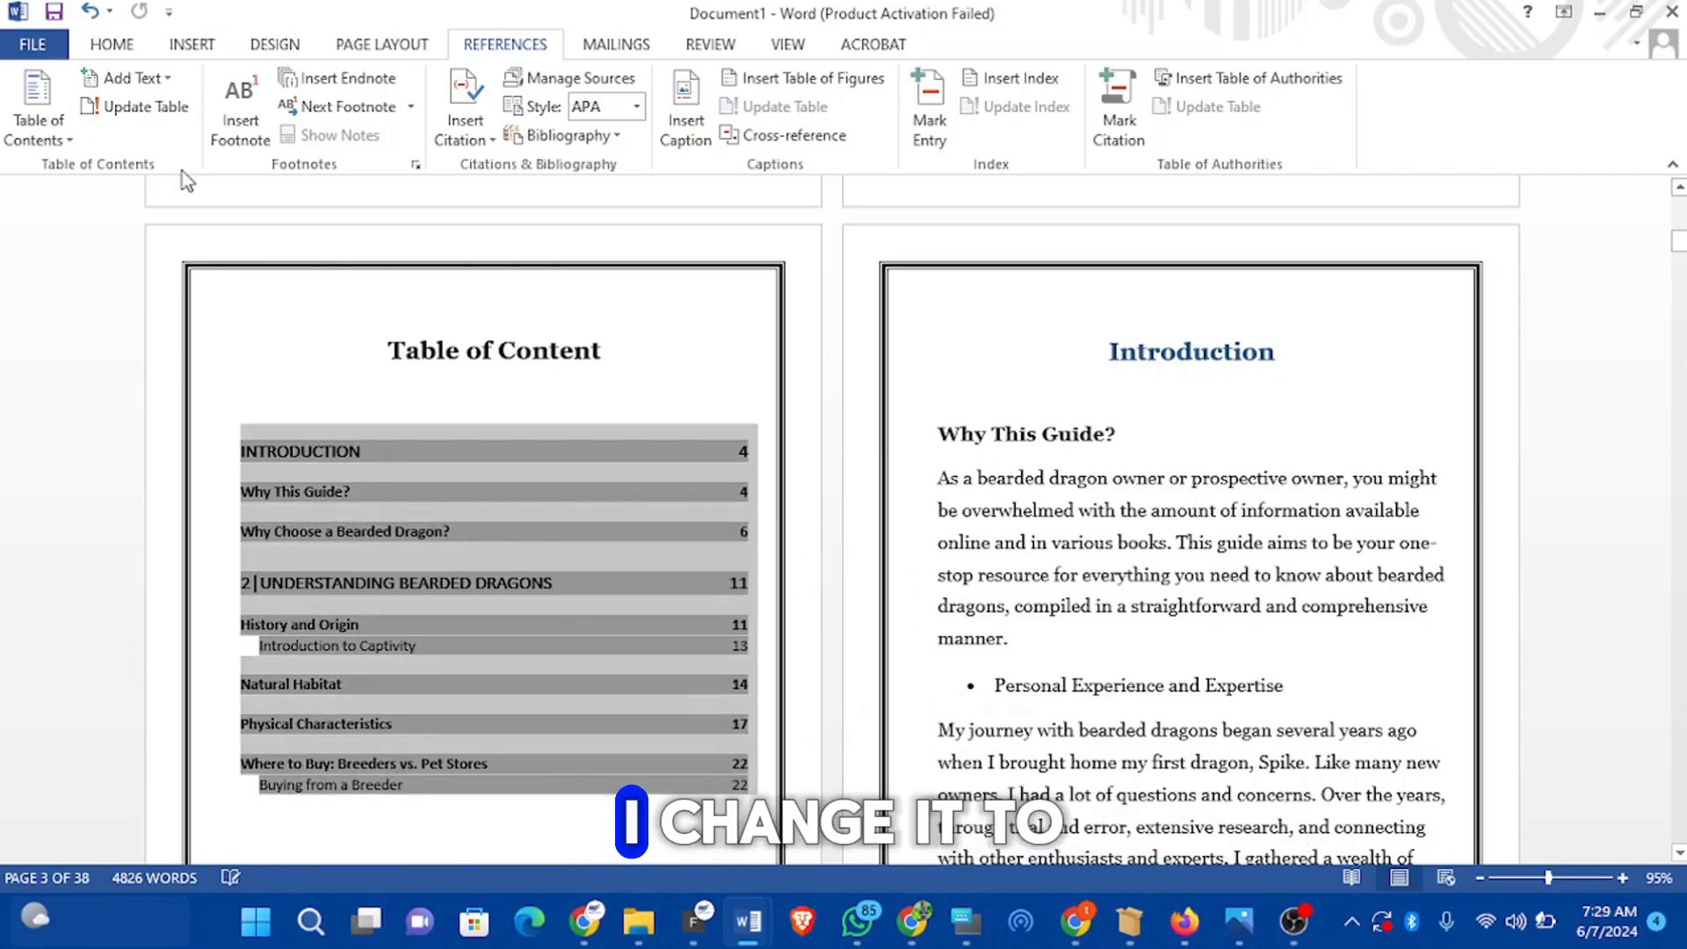
click(117, 45)
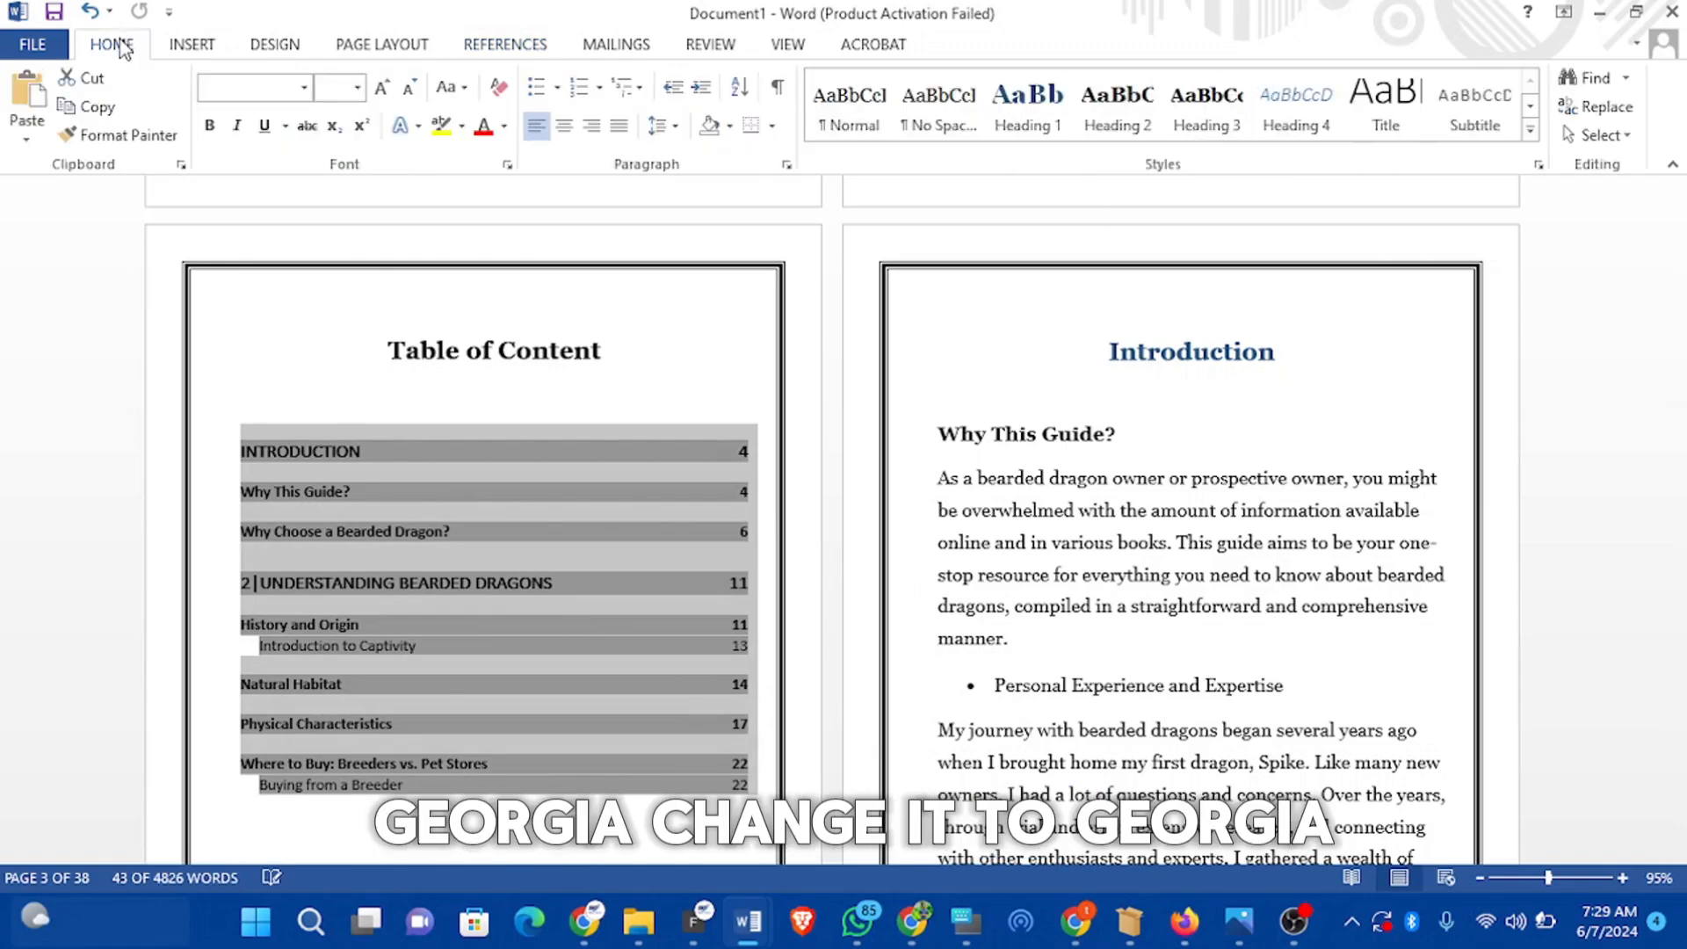
click(304, 89)
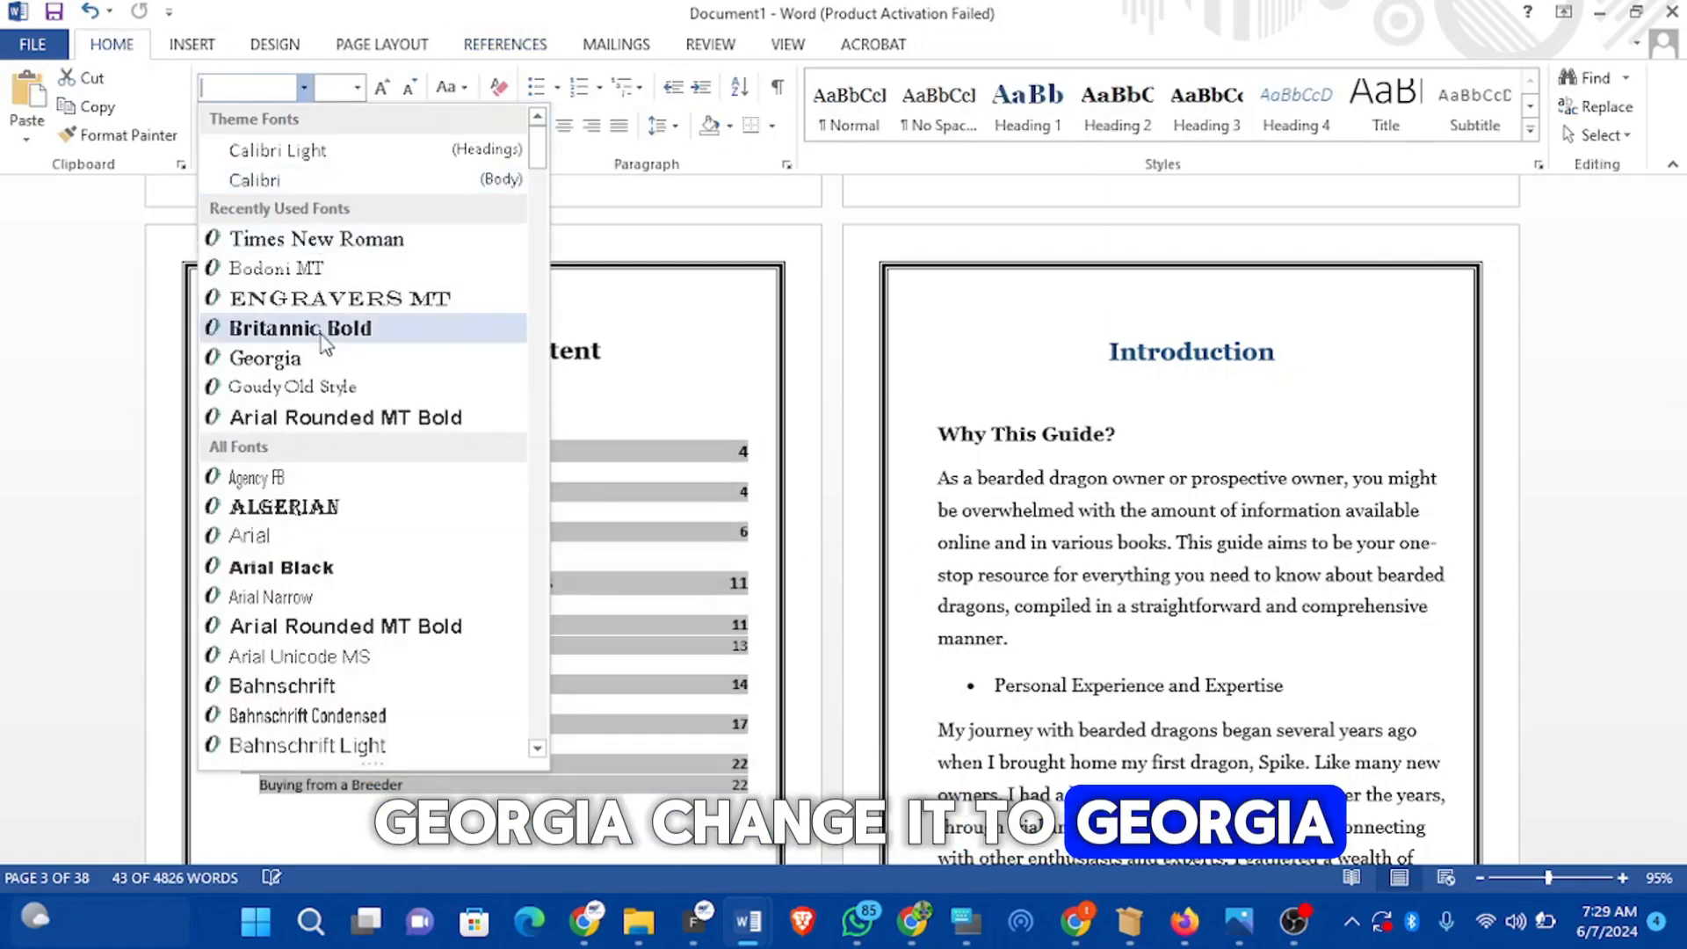
click(281, 358)
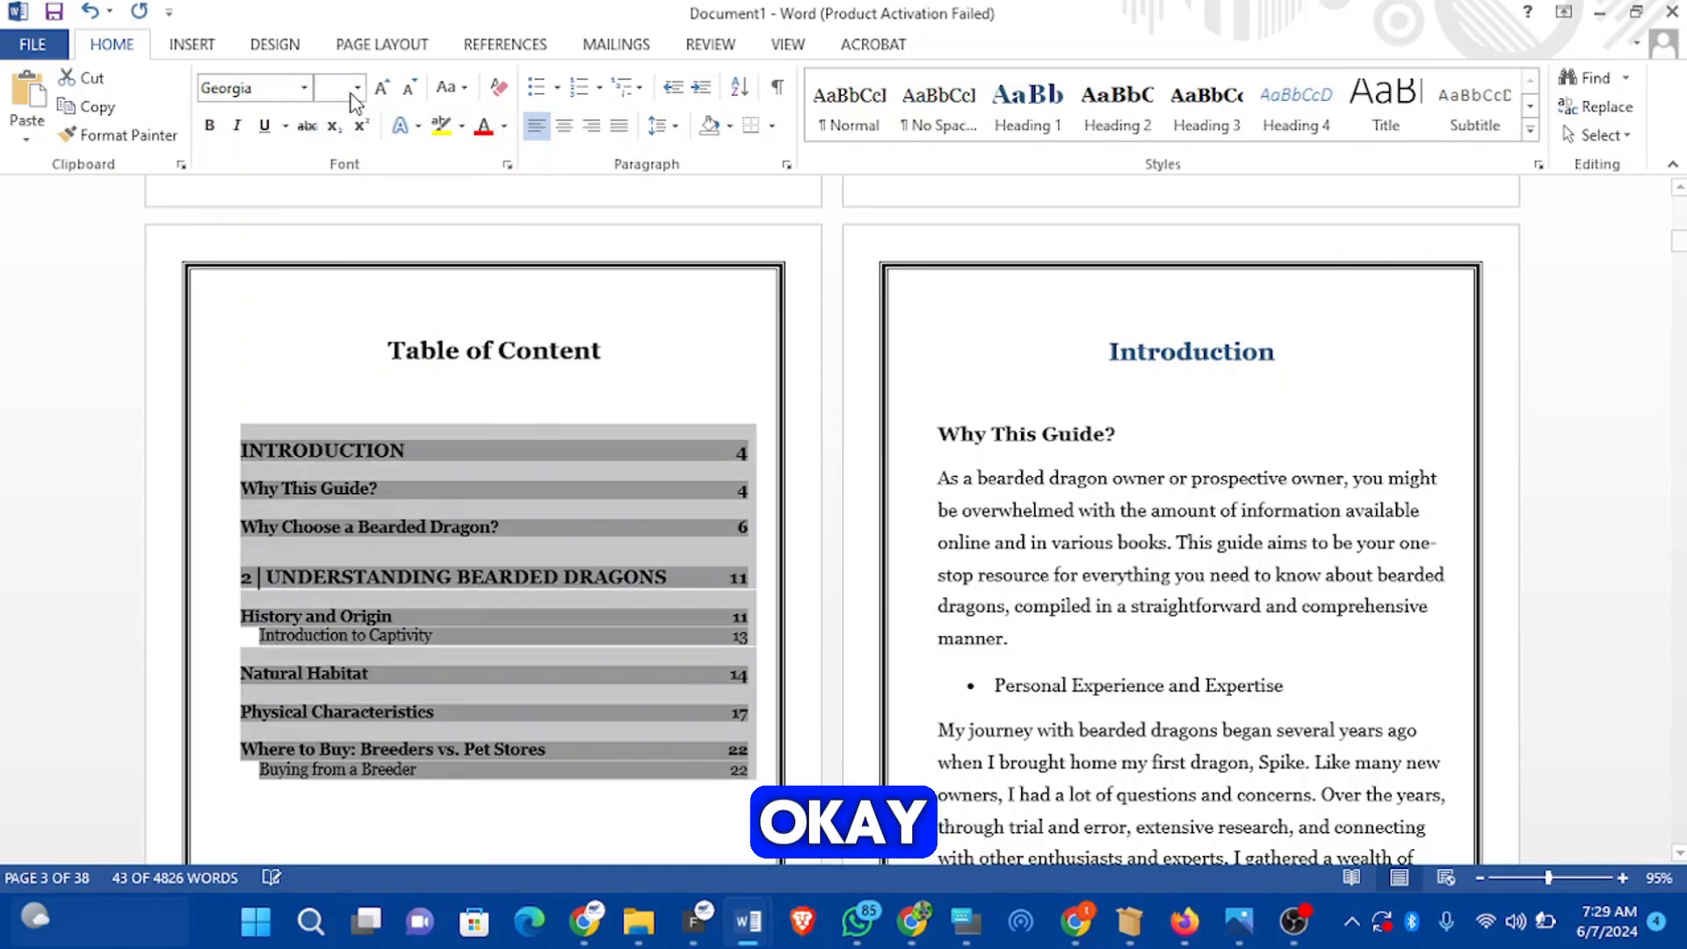
click(359, 88)
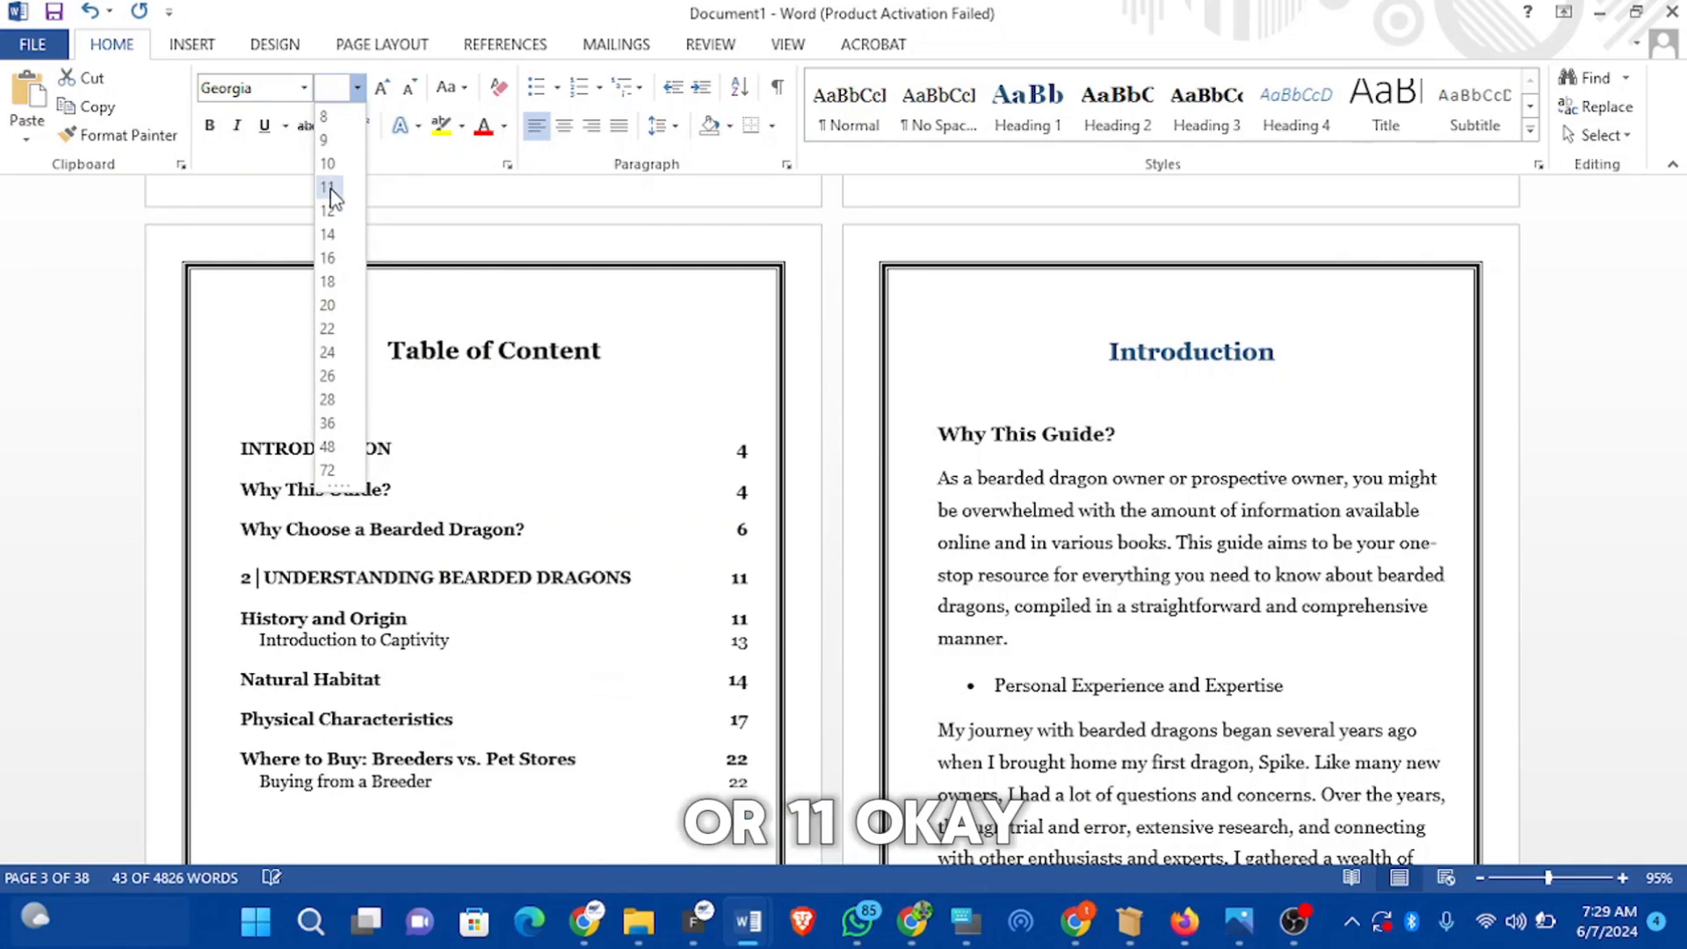
click(330, 187)
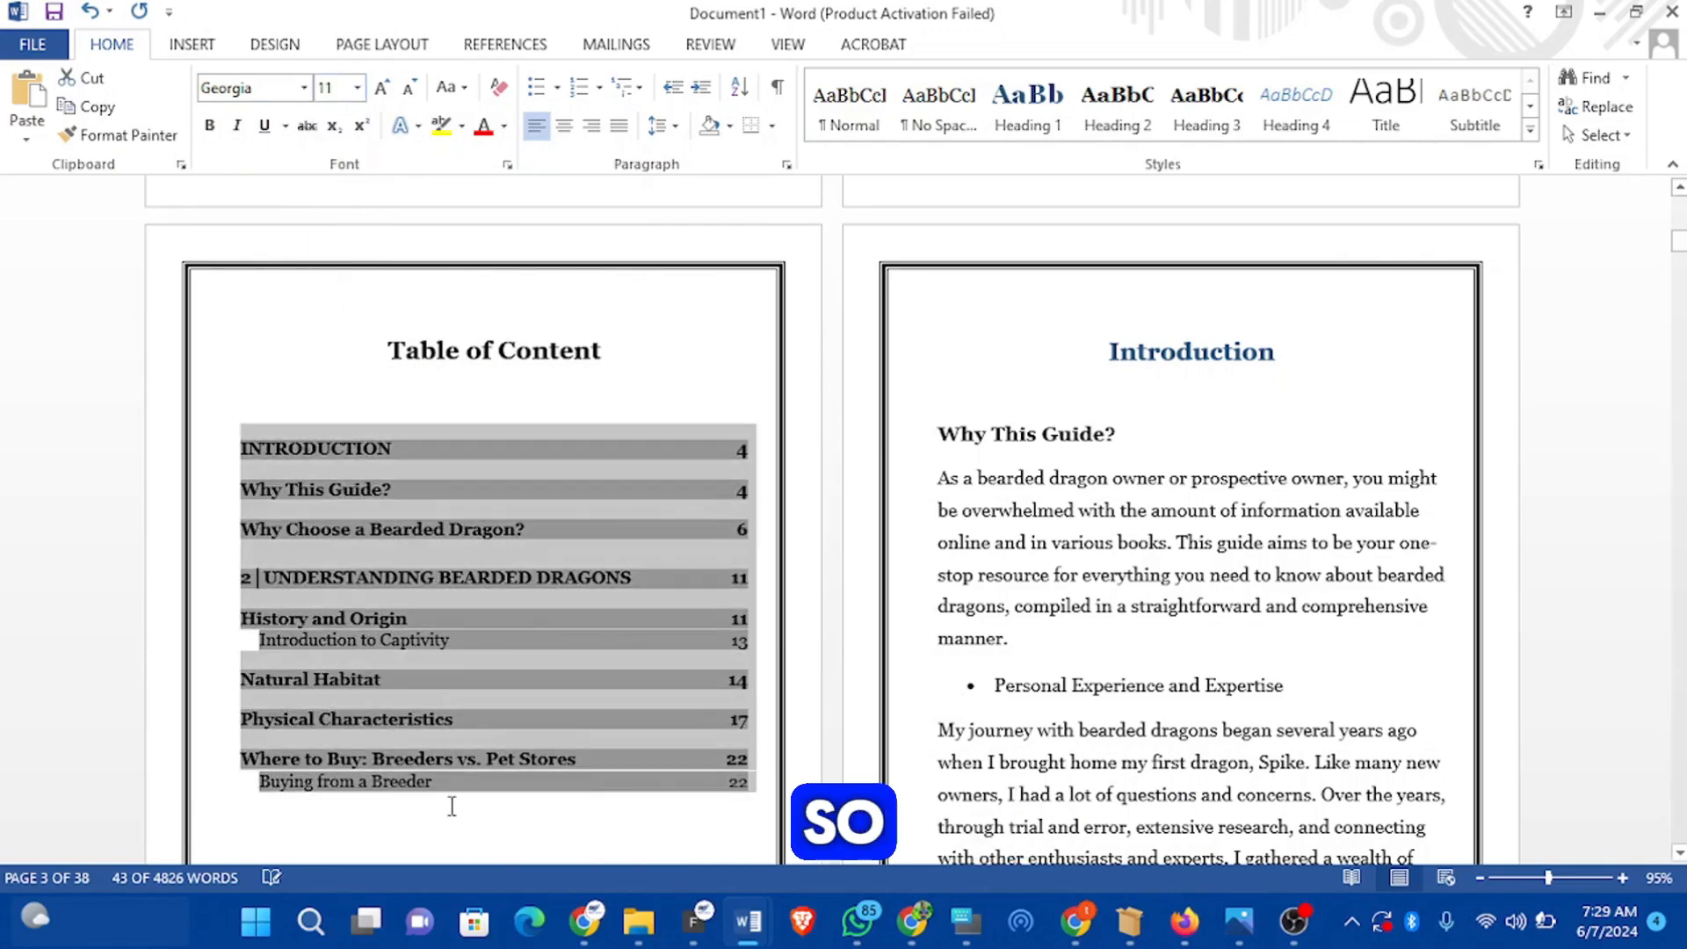
click(453, 806)
scroll(458, 634, down, 3)
scroll(482, 531, up, 1)
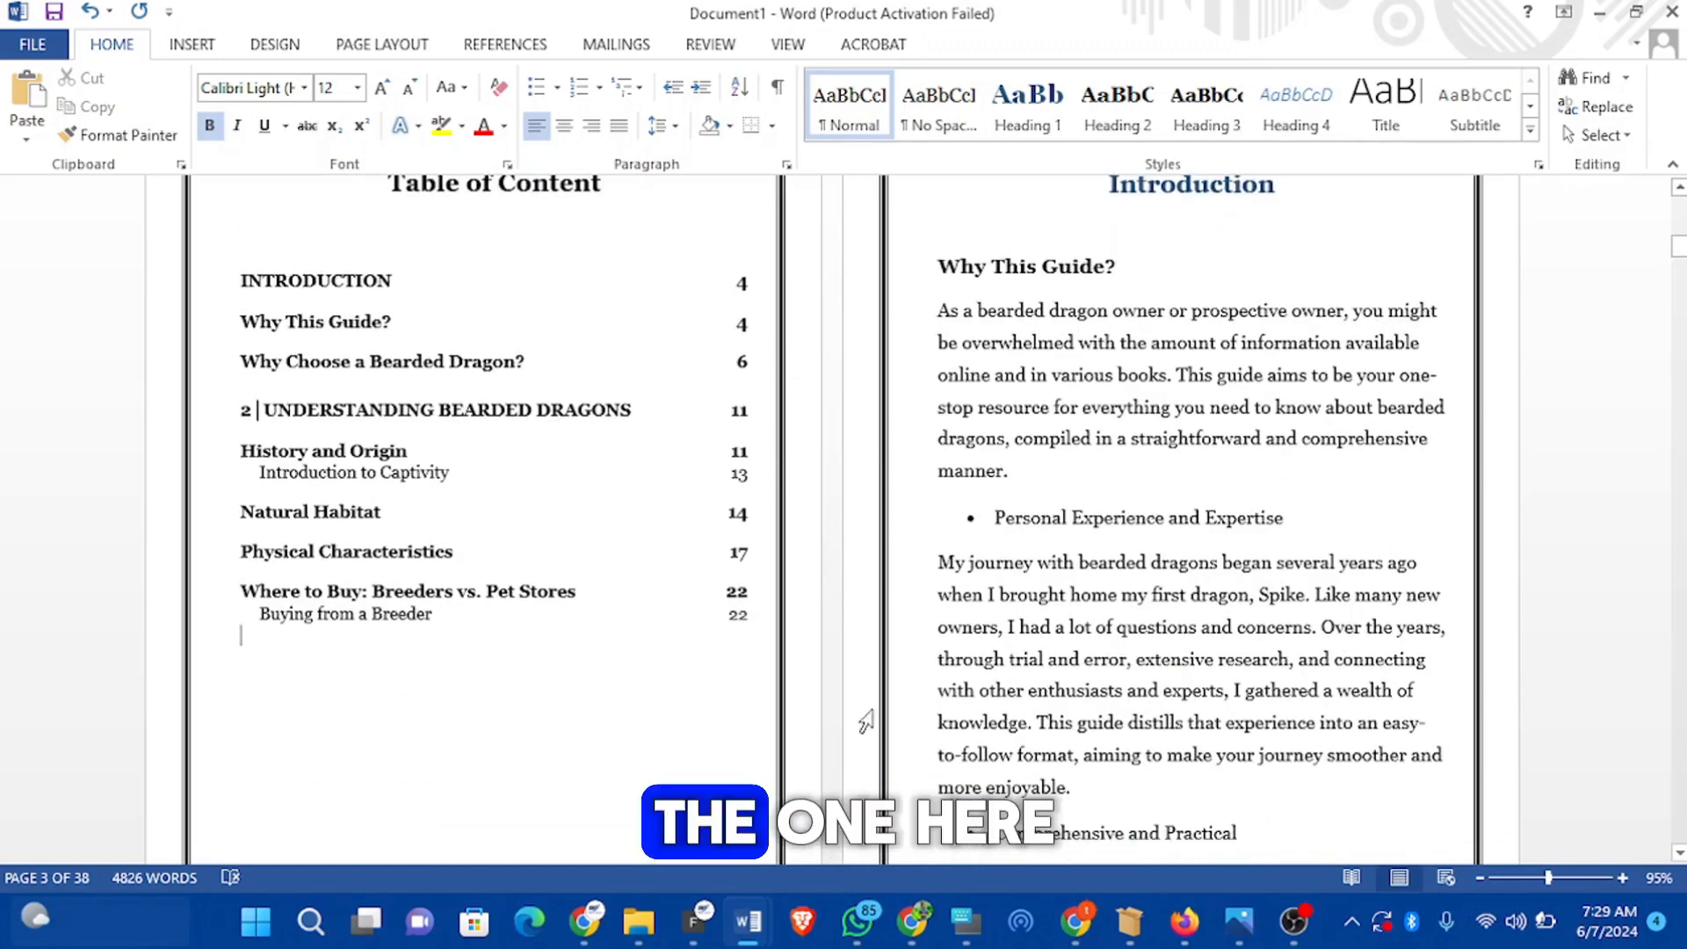
Step: Compare with the first table of contents pages in the finished Ultimate Guide to Bearded Dragon Care document and return to Document1
mouse_move(754, 921)
click(751, 805)
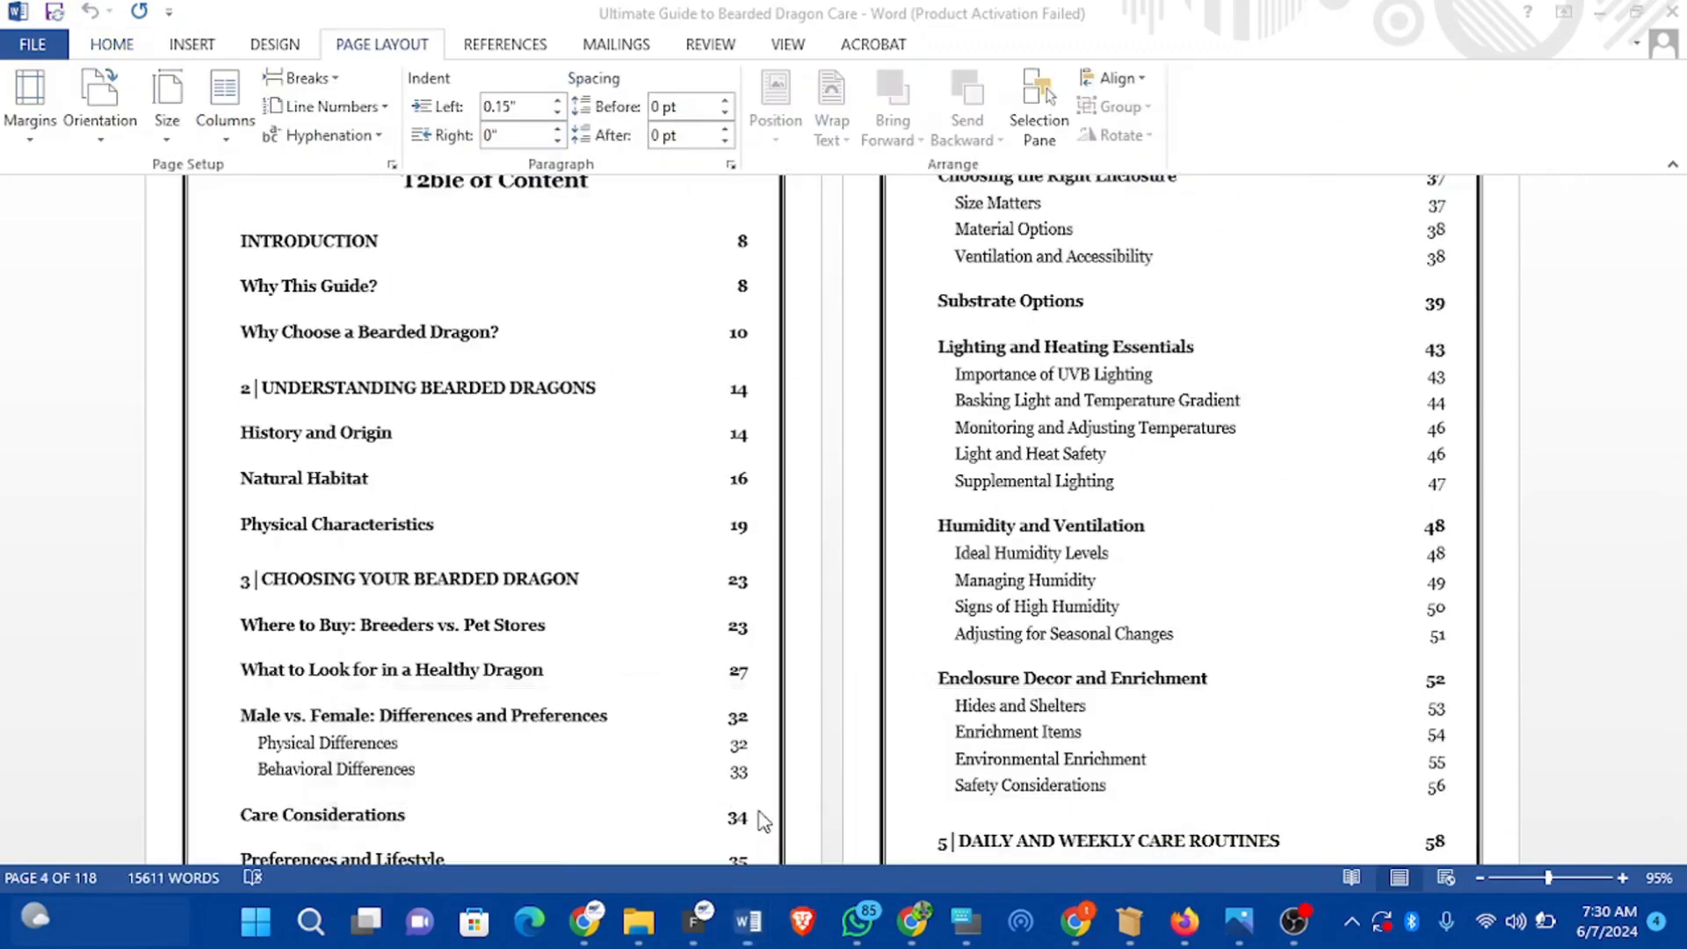
click(585, 584)
scroll(604, 545, down, 3)
scroll(615, 554, down, 3)
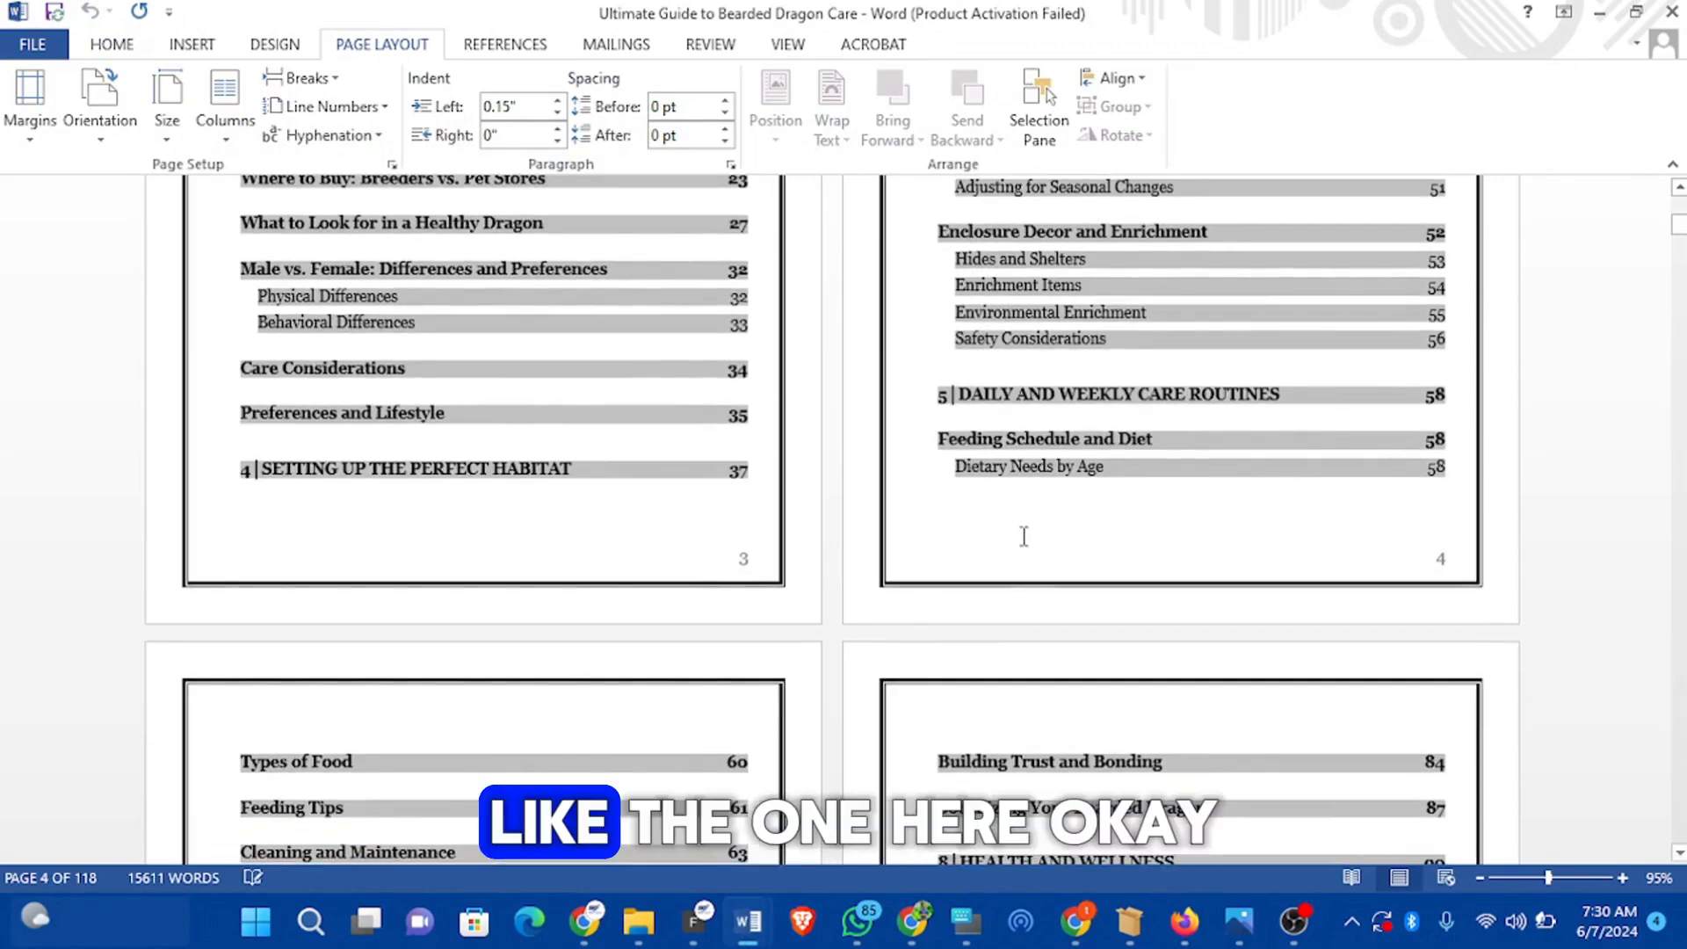
click(975, 379)
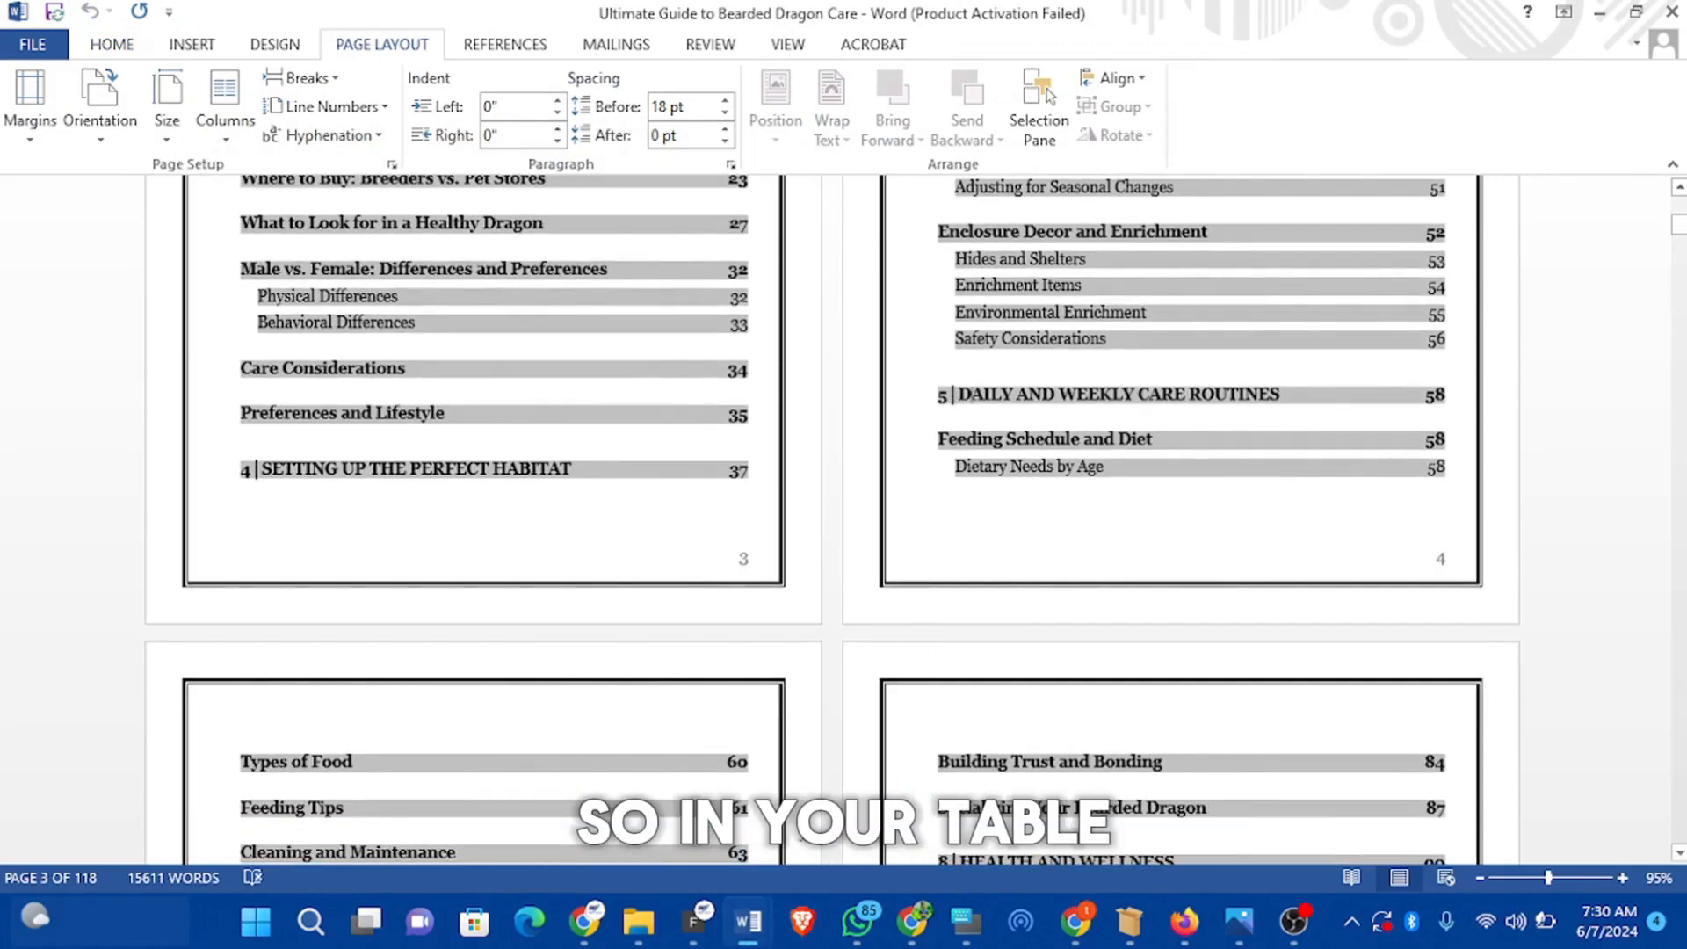
mouse_move(755, 938)
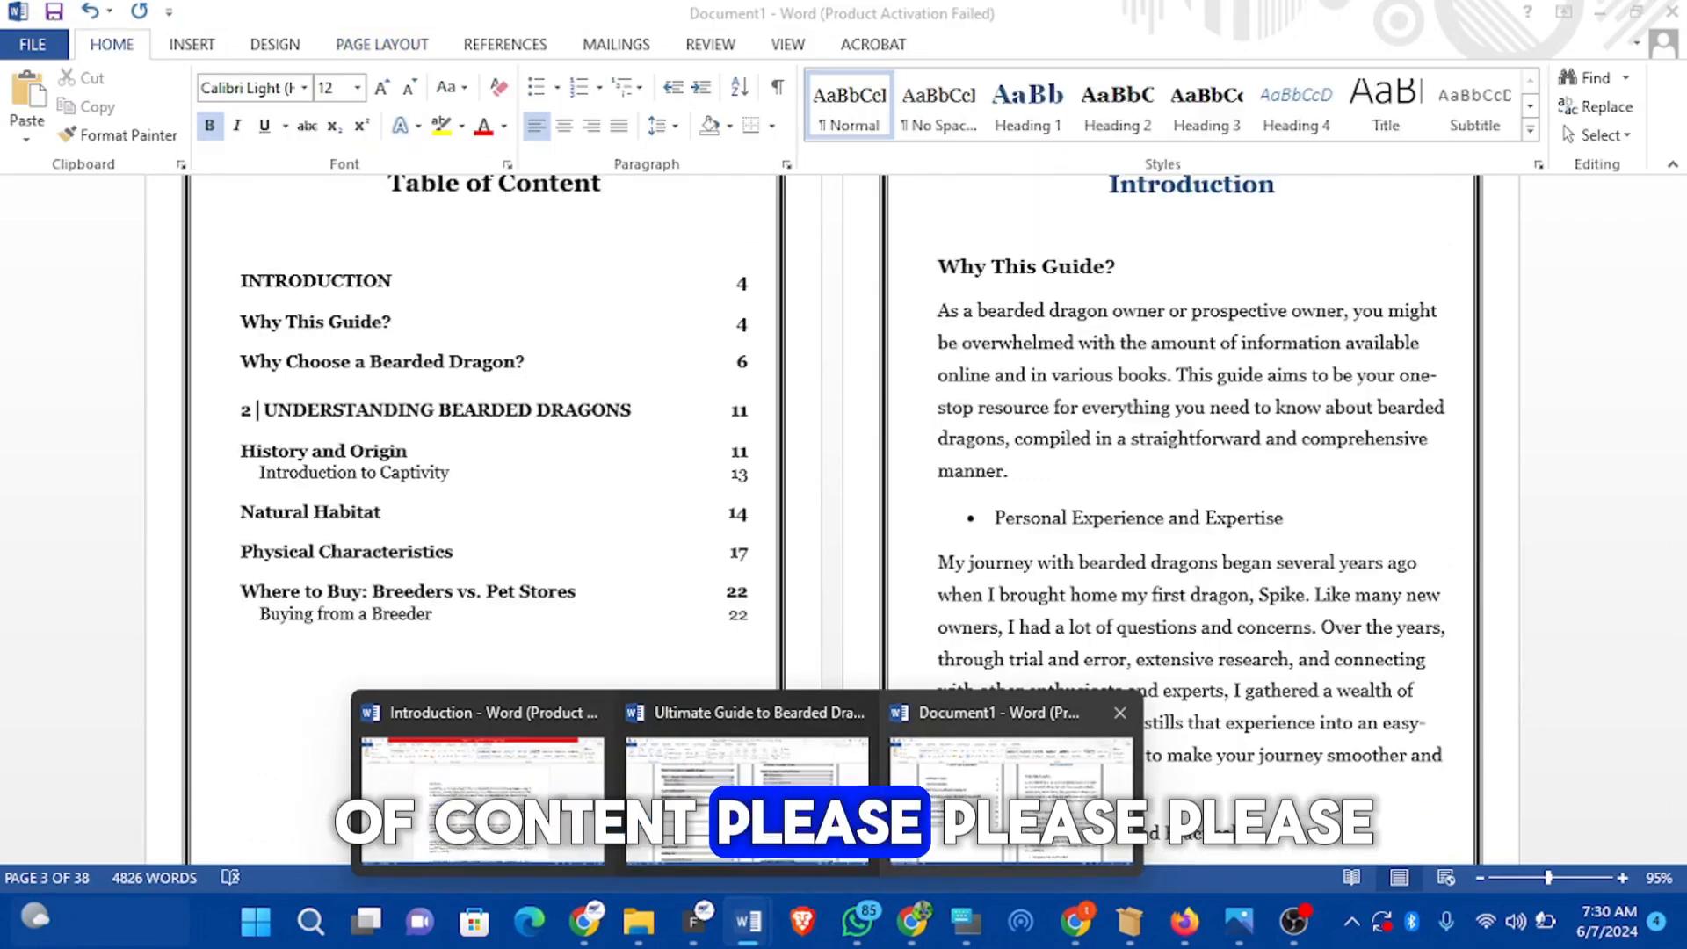
click(1011, 791)
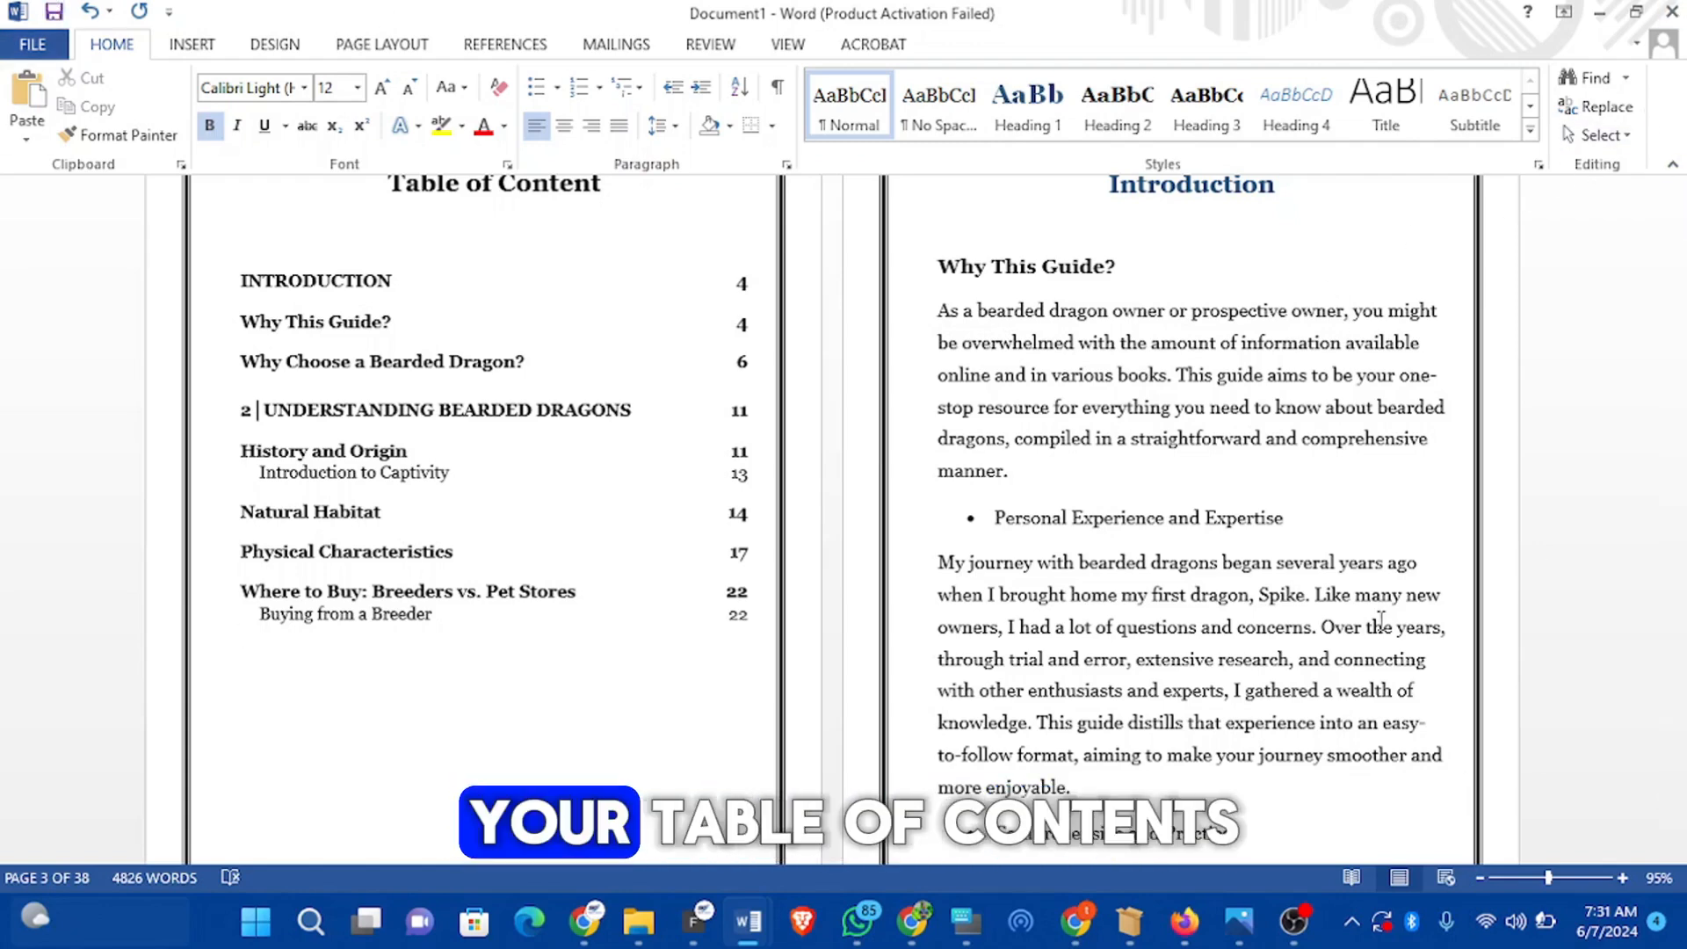
Step: Review the full multi-page table of contents in the finished Ultimate Guide to Bearded Dragon Care document, through Conclusion, and return to Document1
mouse_move(751, 939)
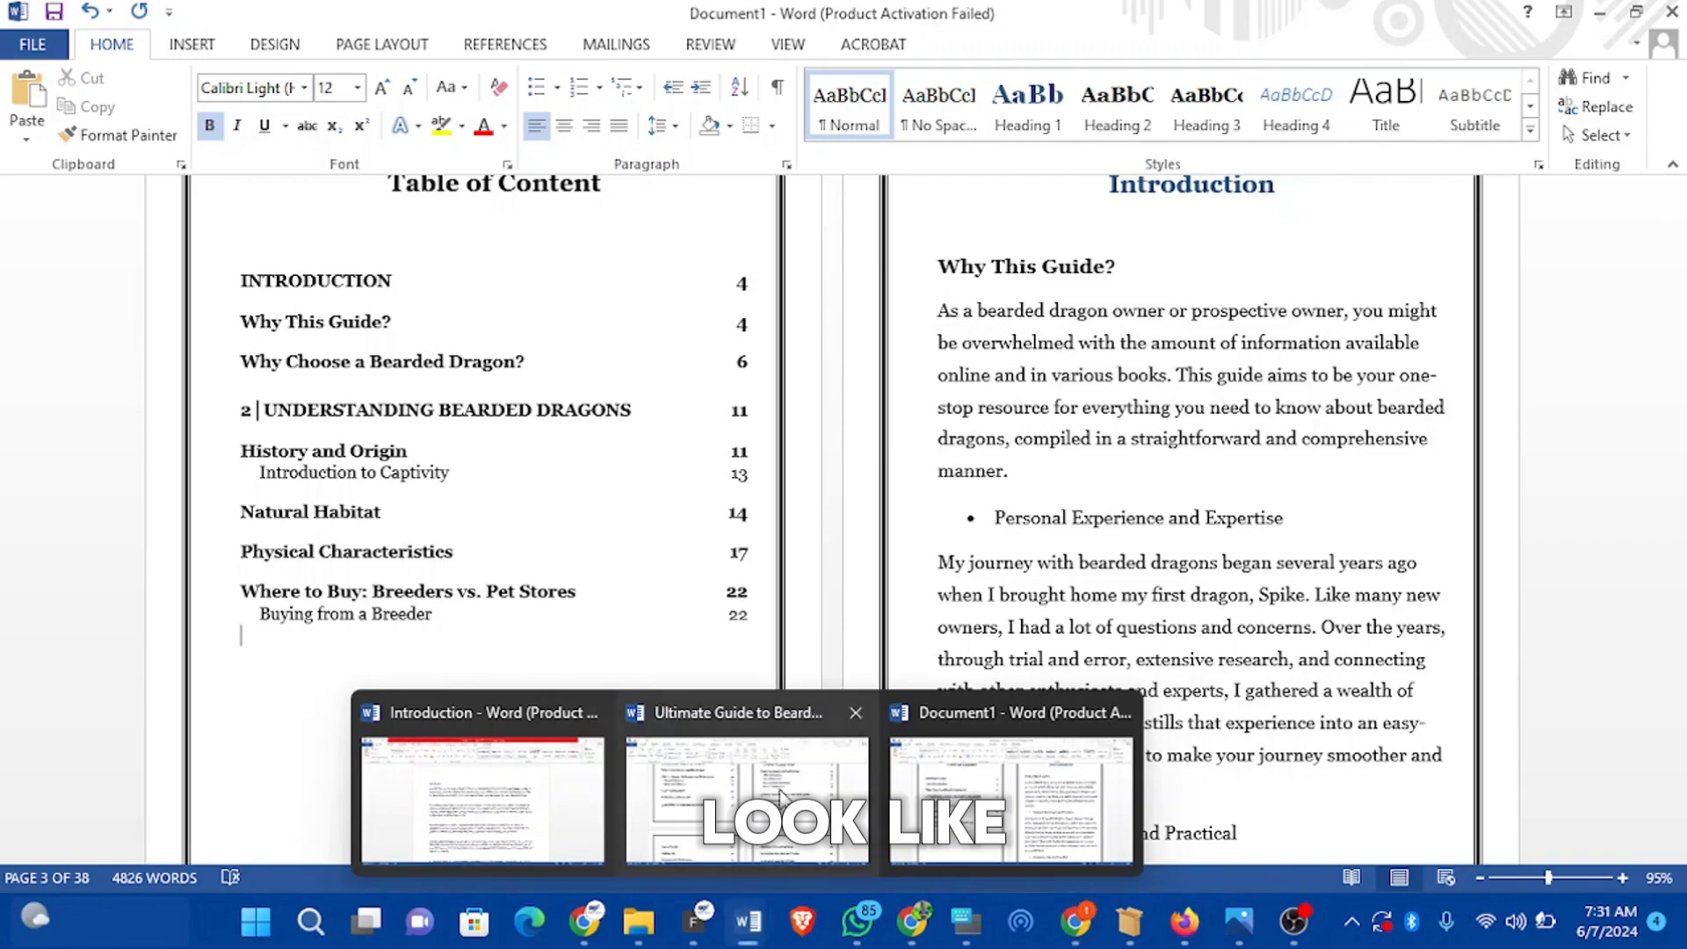
click(780, 796)
scroll(859, 727, down, 15)
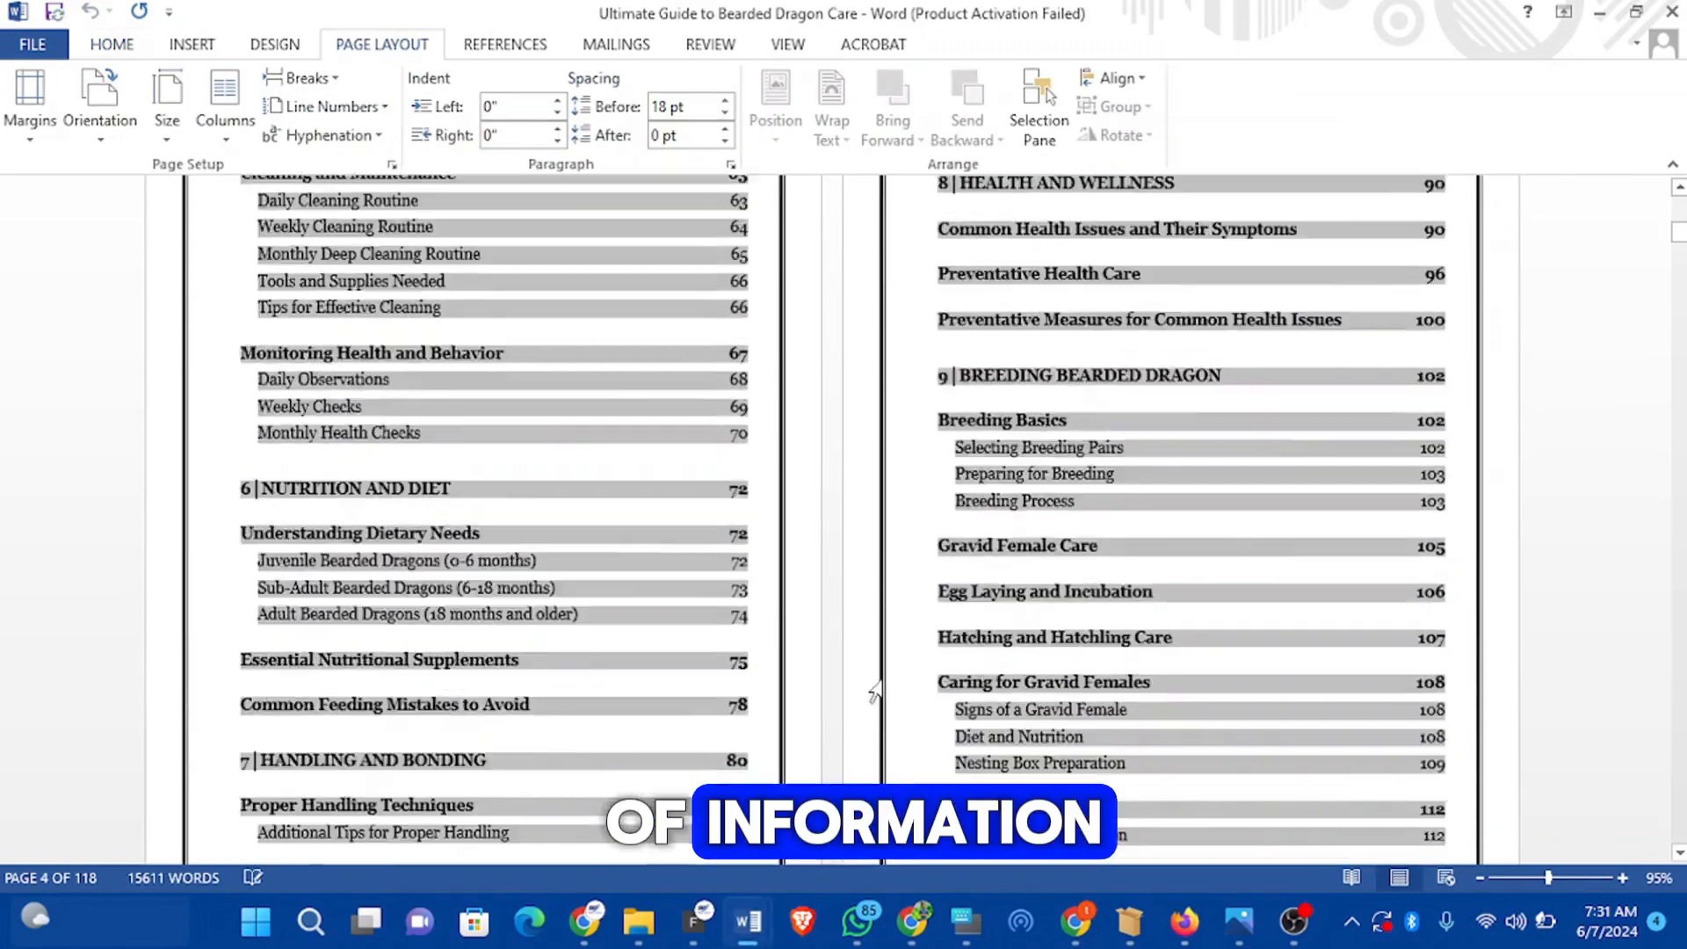
scroll(876, 694, down, 10)
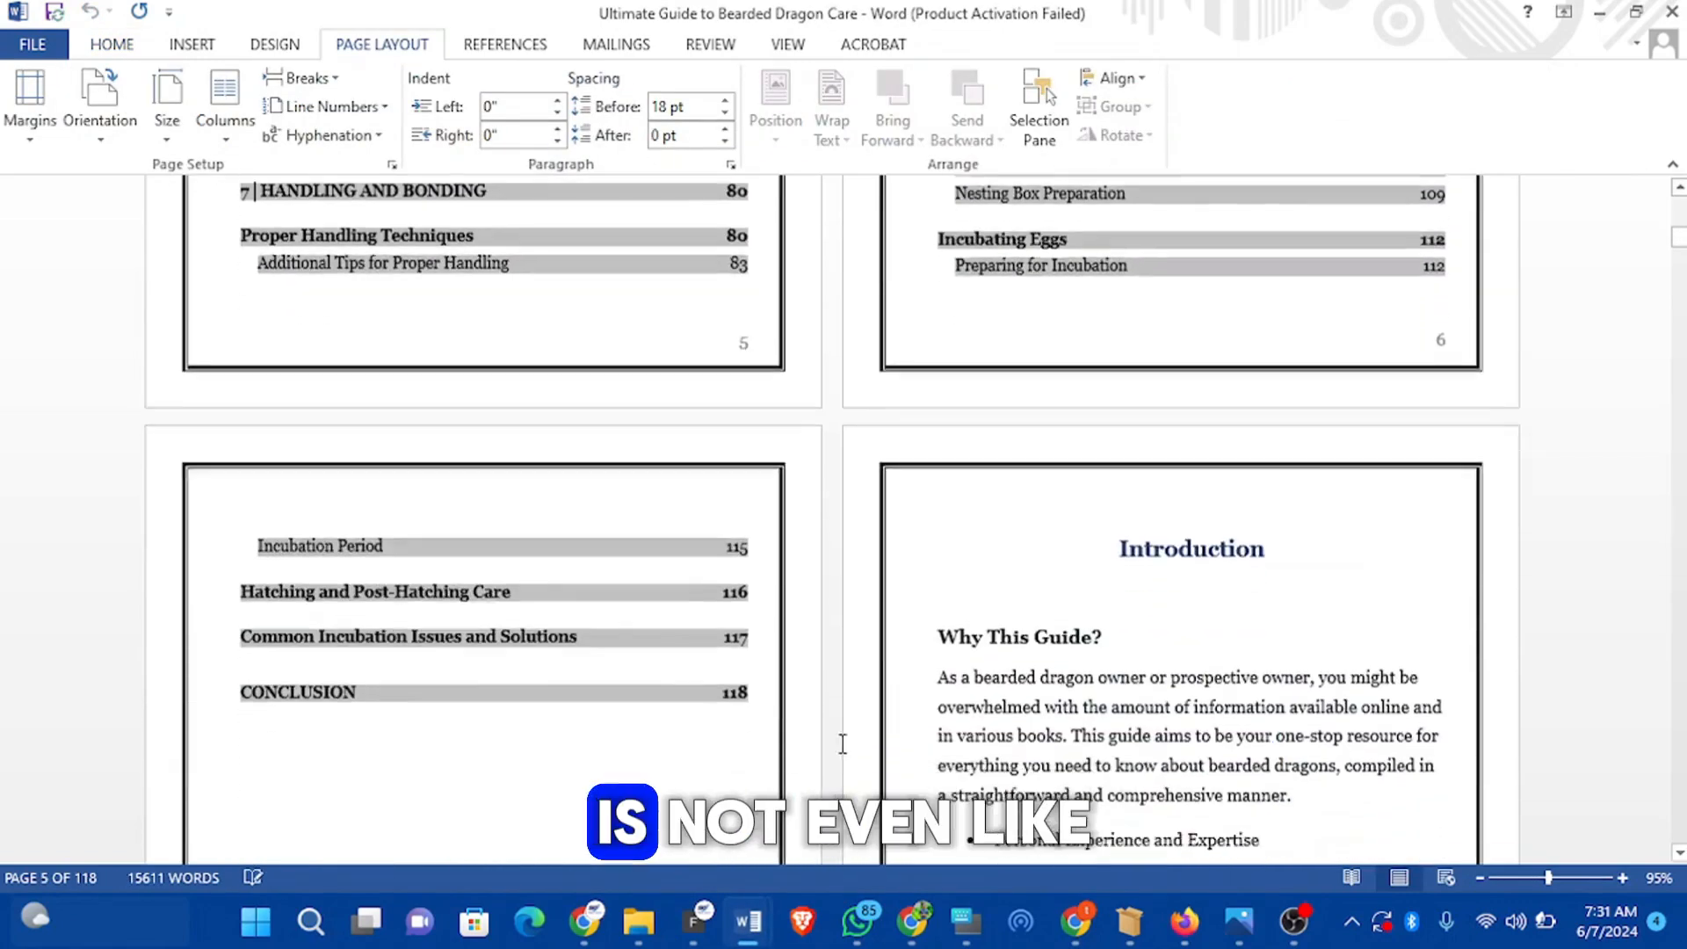
scroll(605, 740, down, 3)
click(564, 670)
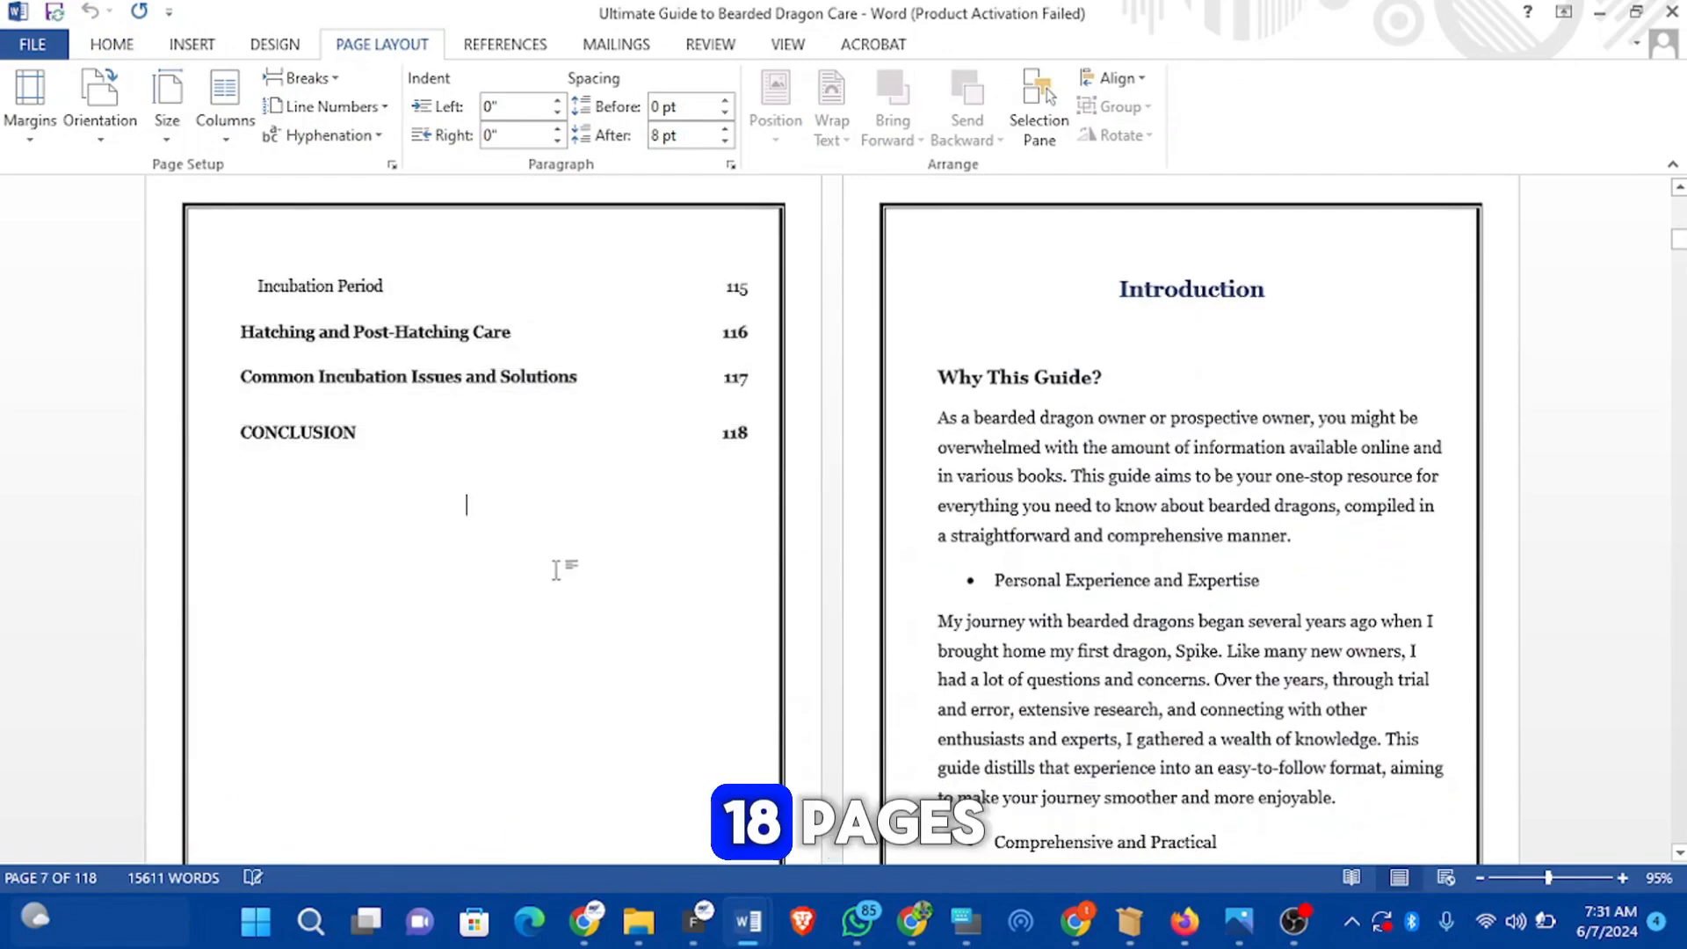
scroll(790, 573, up, 16)
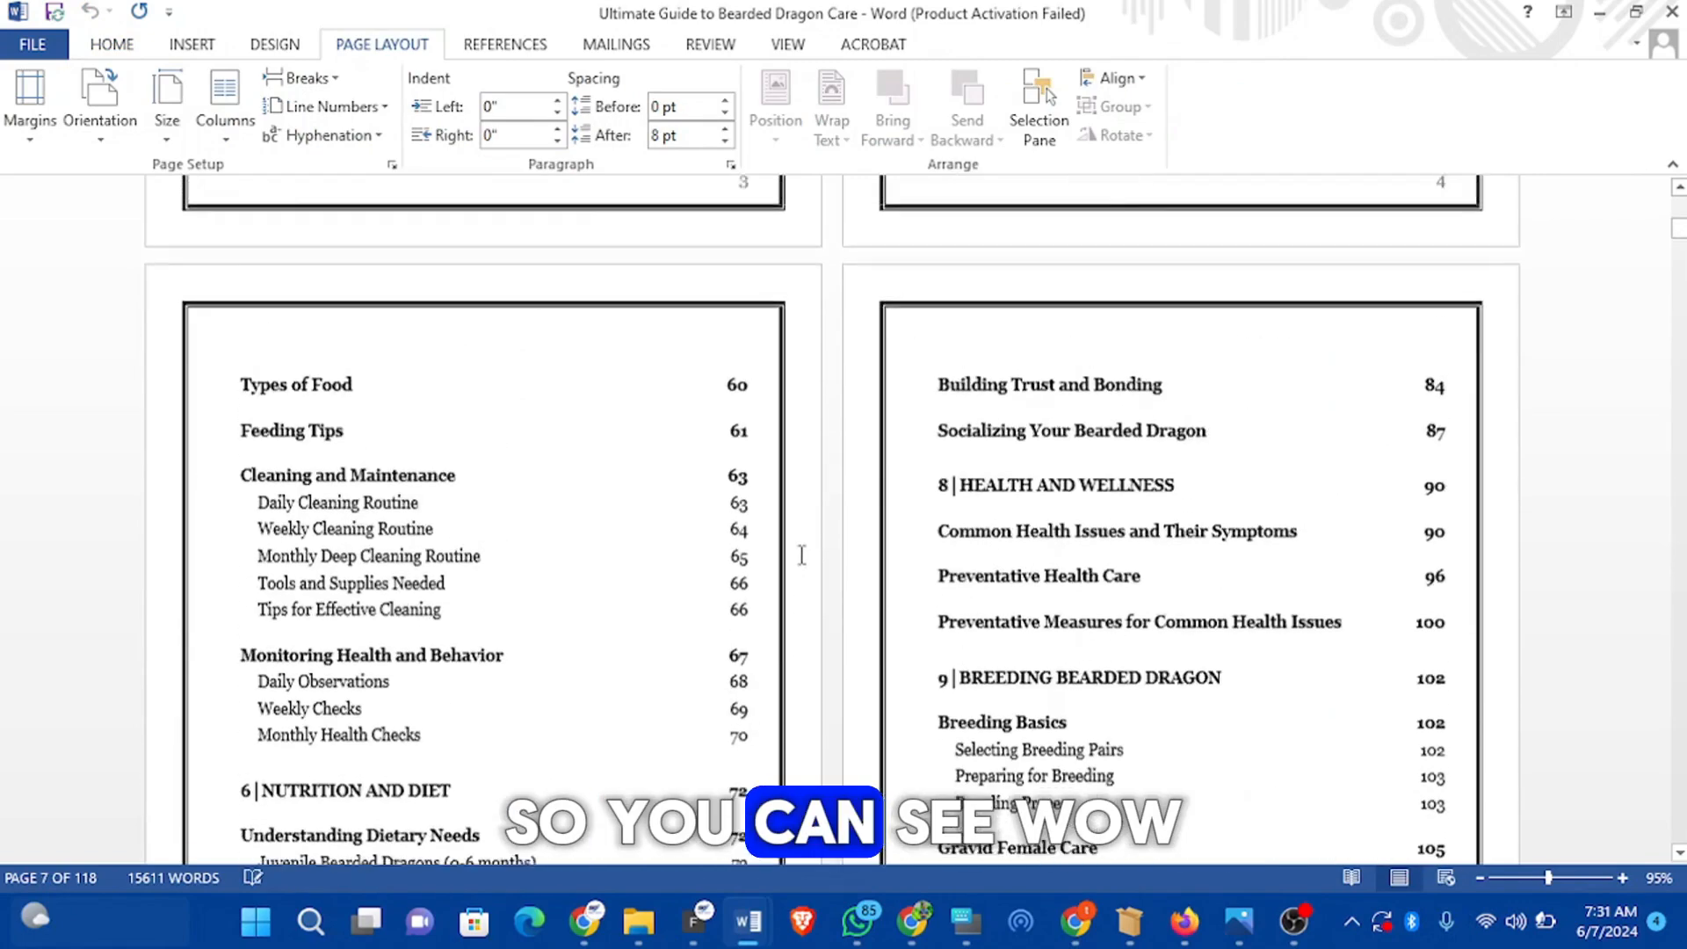
scroll(801, 580, up, 3)
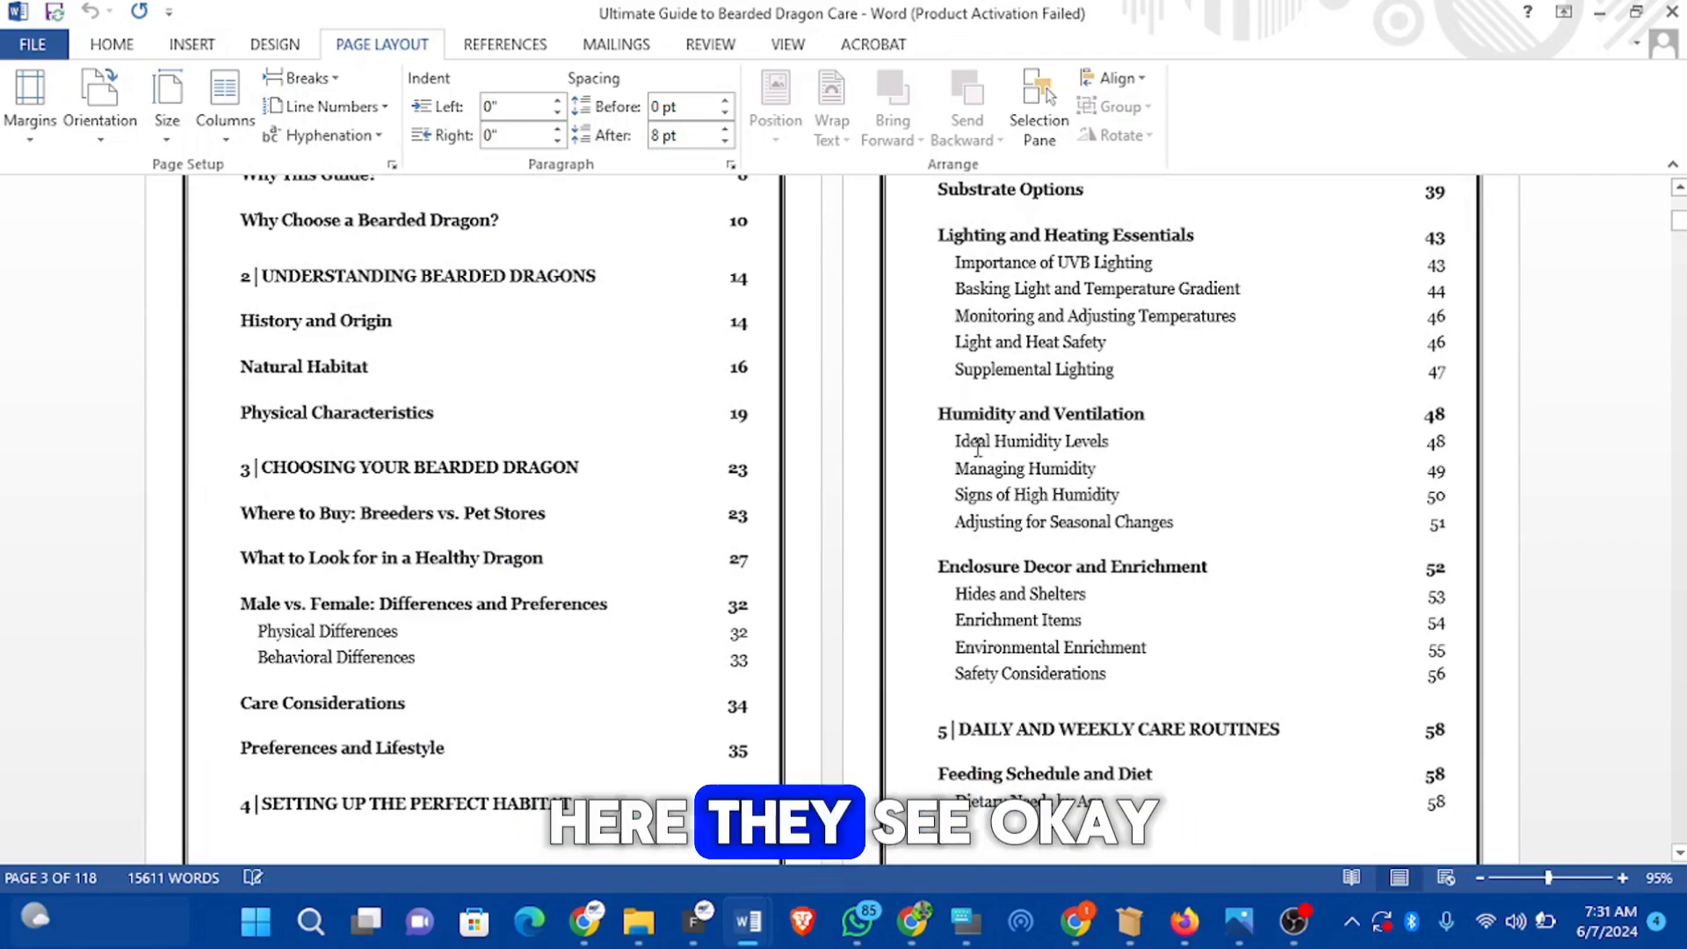
scroll(980, 428, up, 2)
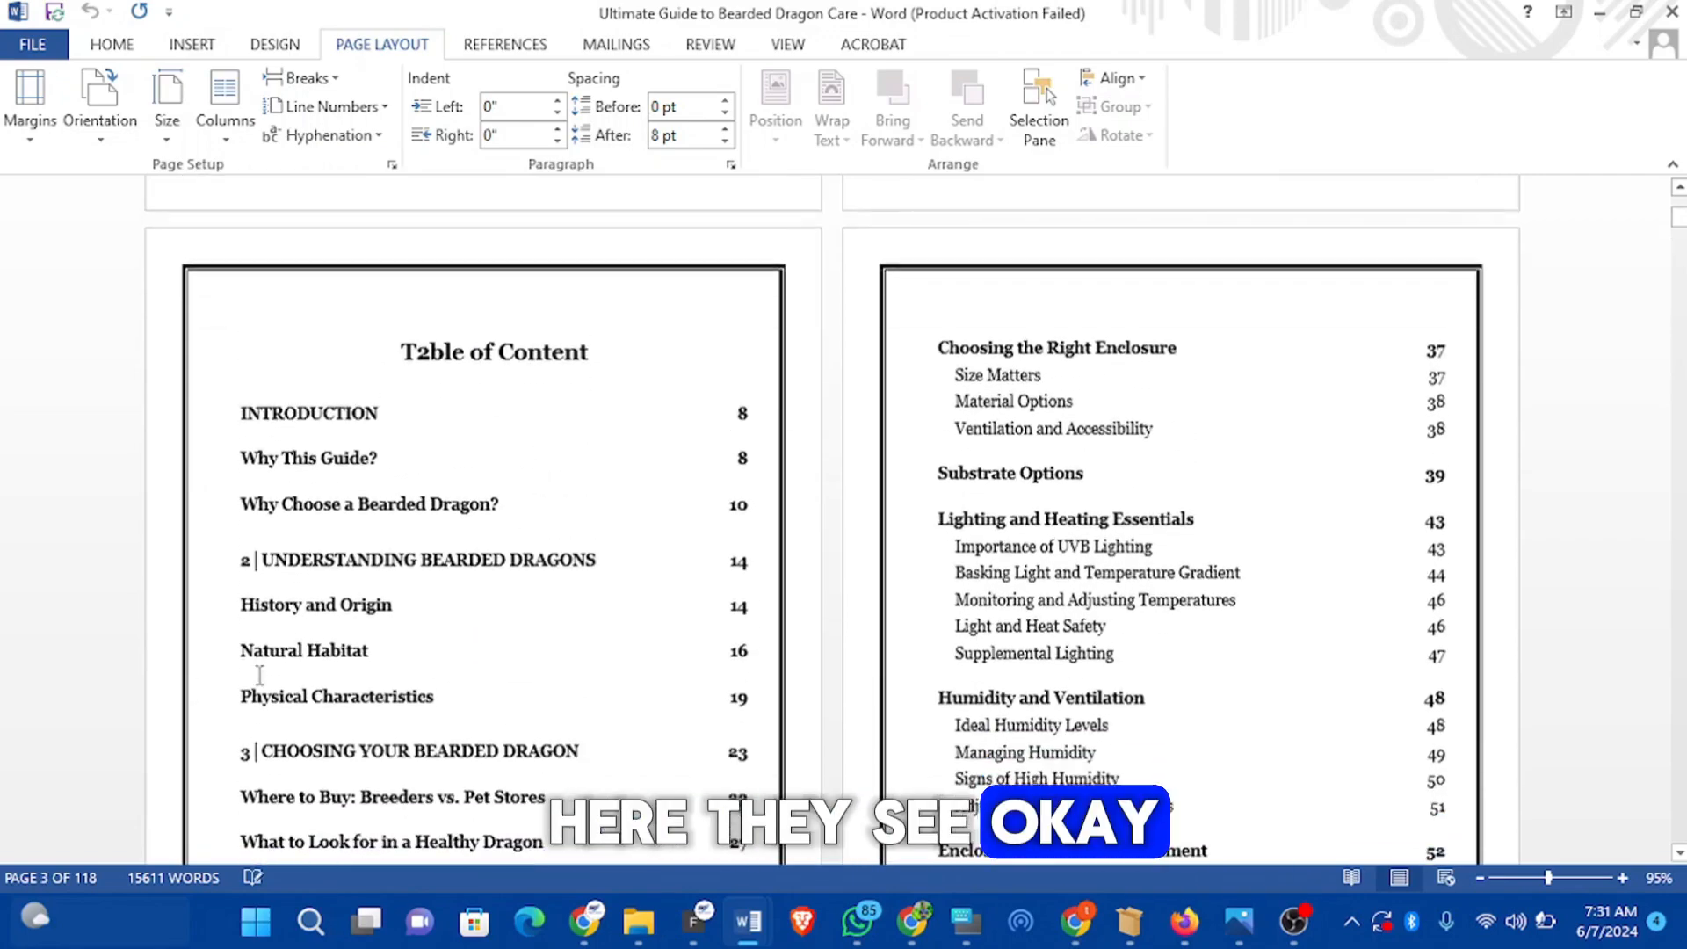
scroll(274, 672, down, 3)
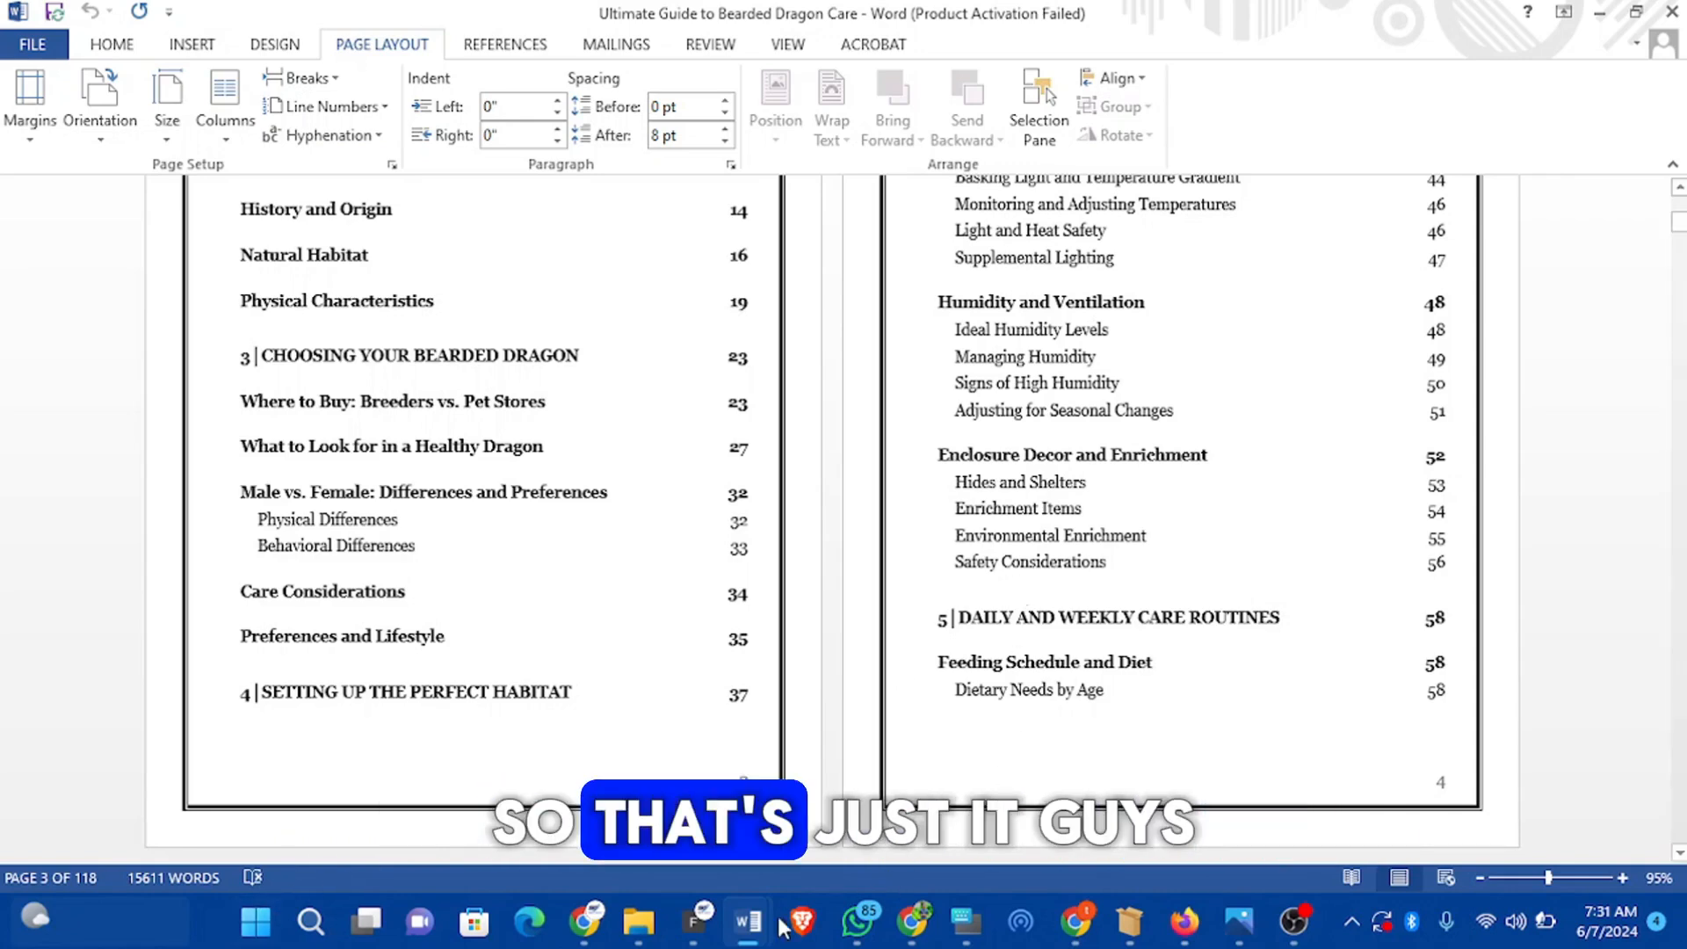
mouse_move(758, 942)
click(1020, 817)
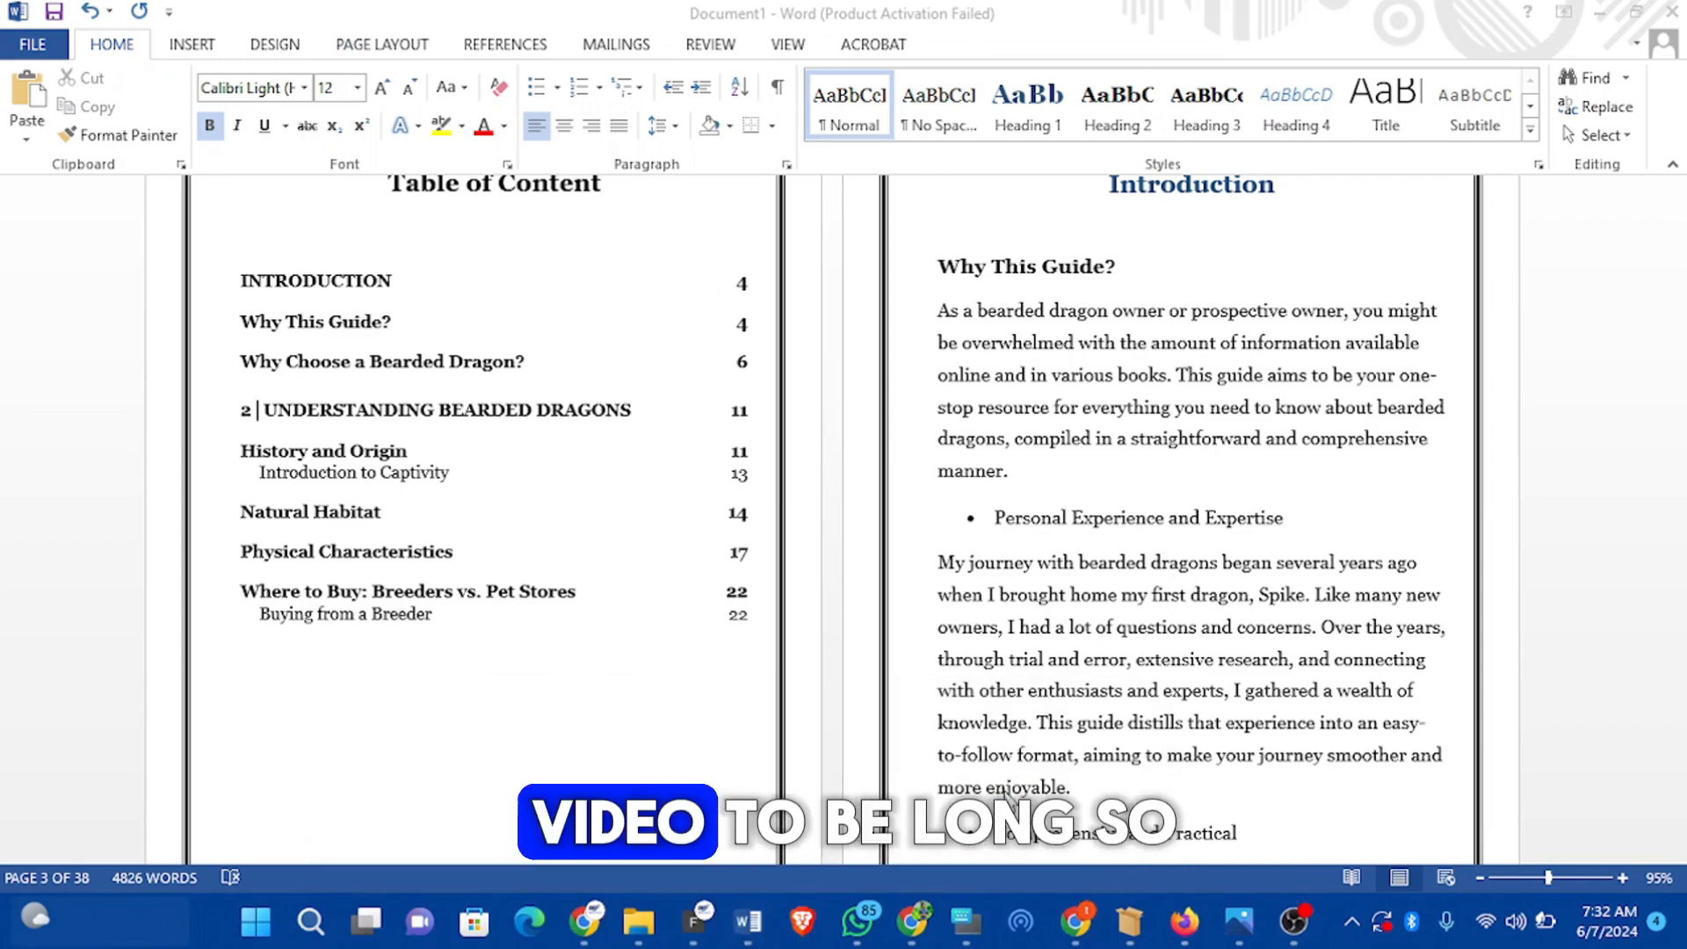
Step: Review the formatted Document1 pages, including the title page, copyright page, table of contents and Introduction chapter
scroll(1024, 540, down, 2)
scroll(1092, 481, up, 1)
scroll(1092, 481, up, 15)
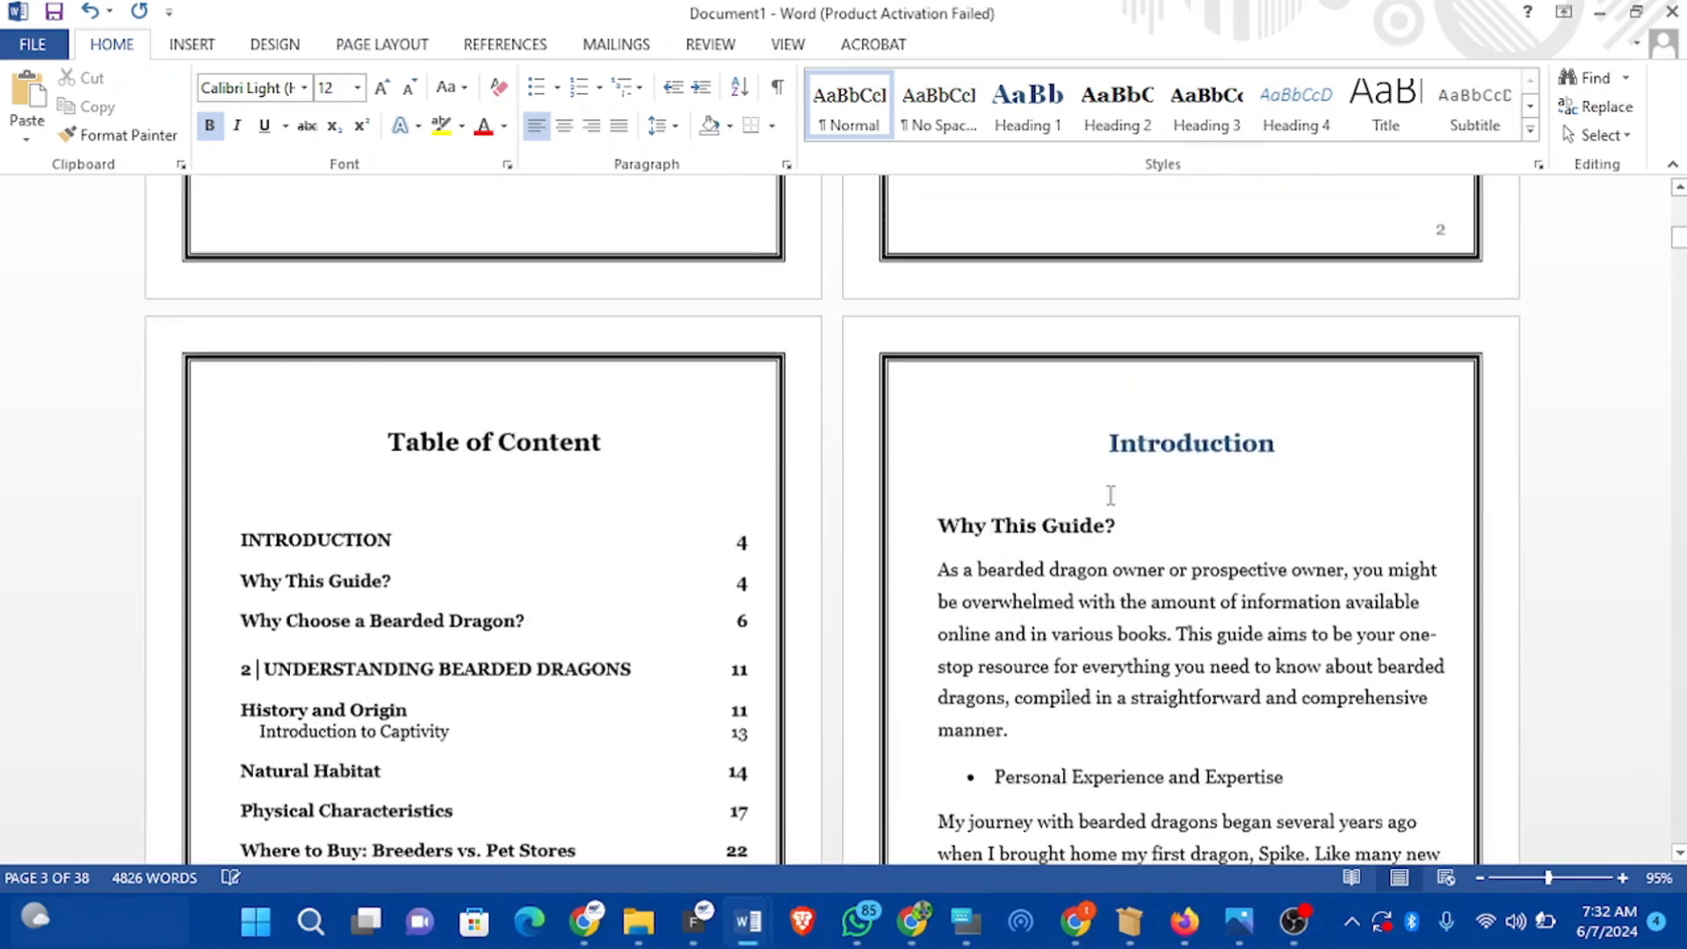
scroll(1107, 510, down, 15)
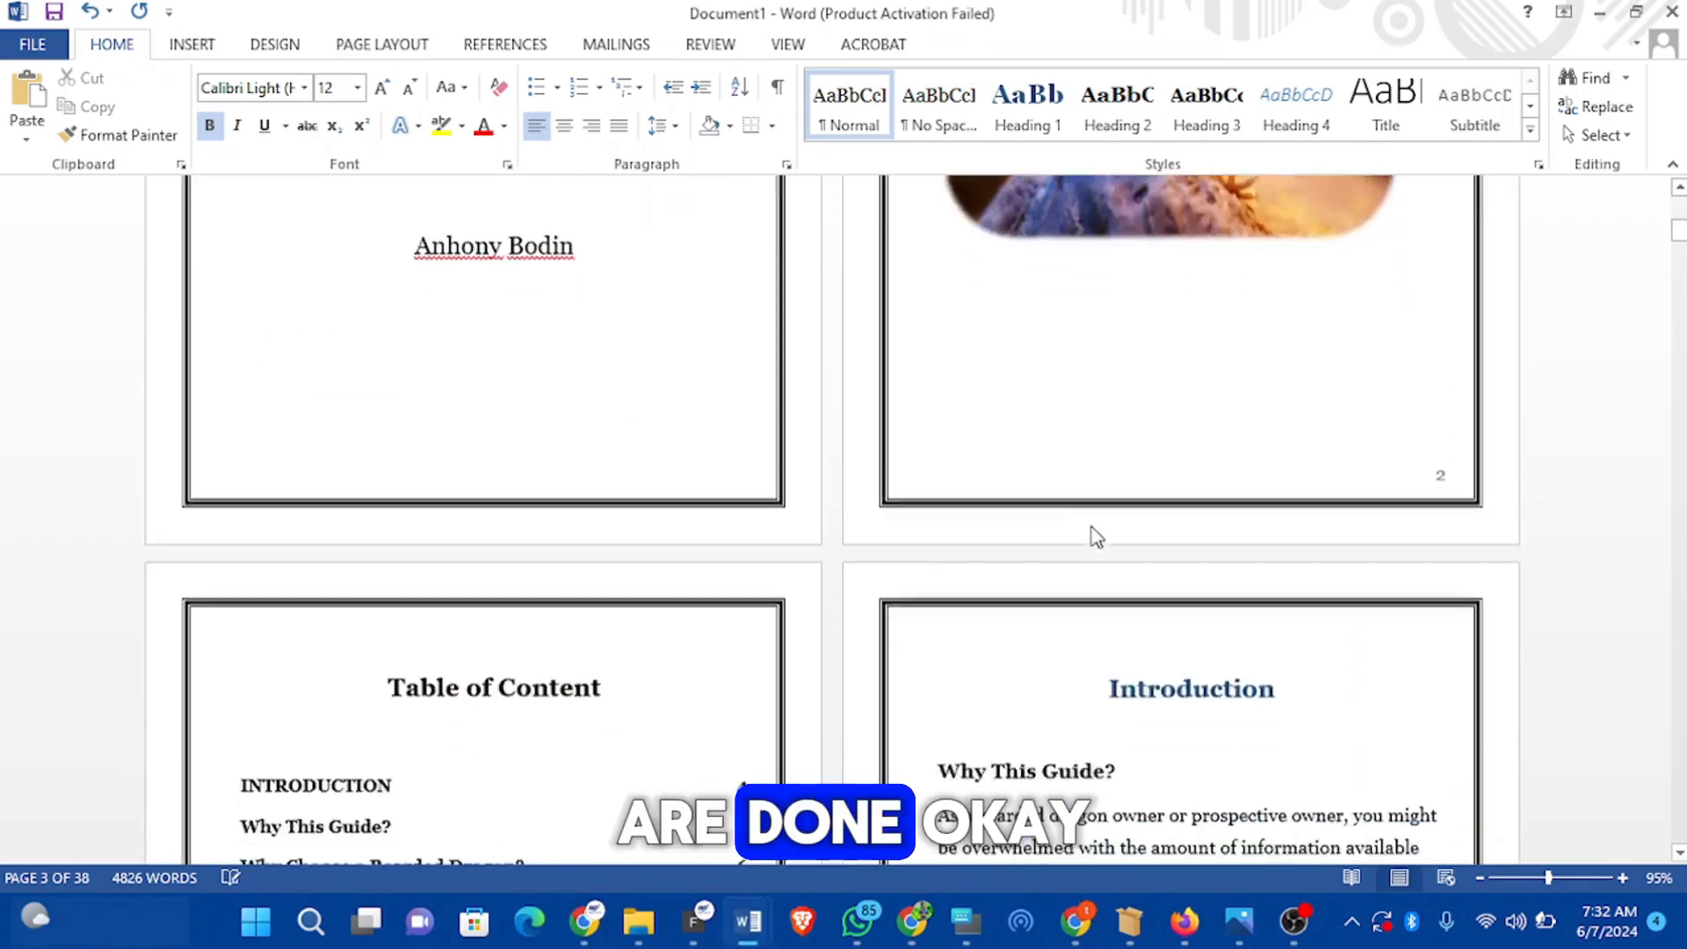
scroll(1123, 495, down, 6)
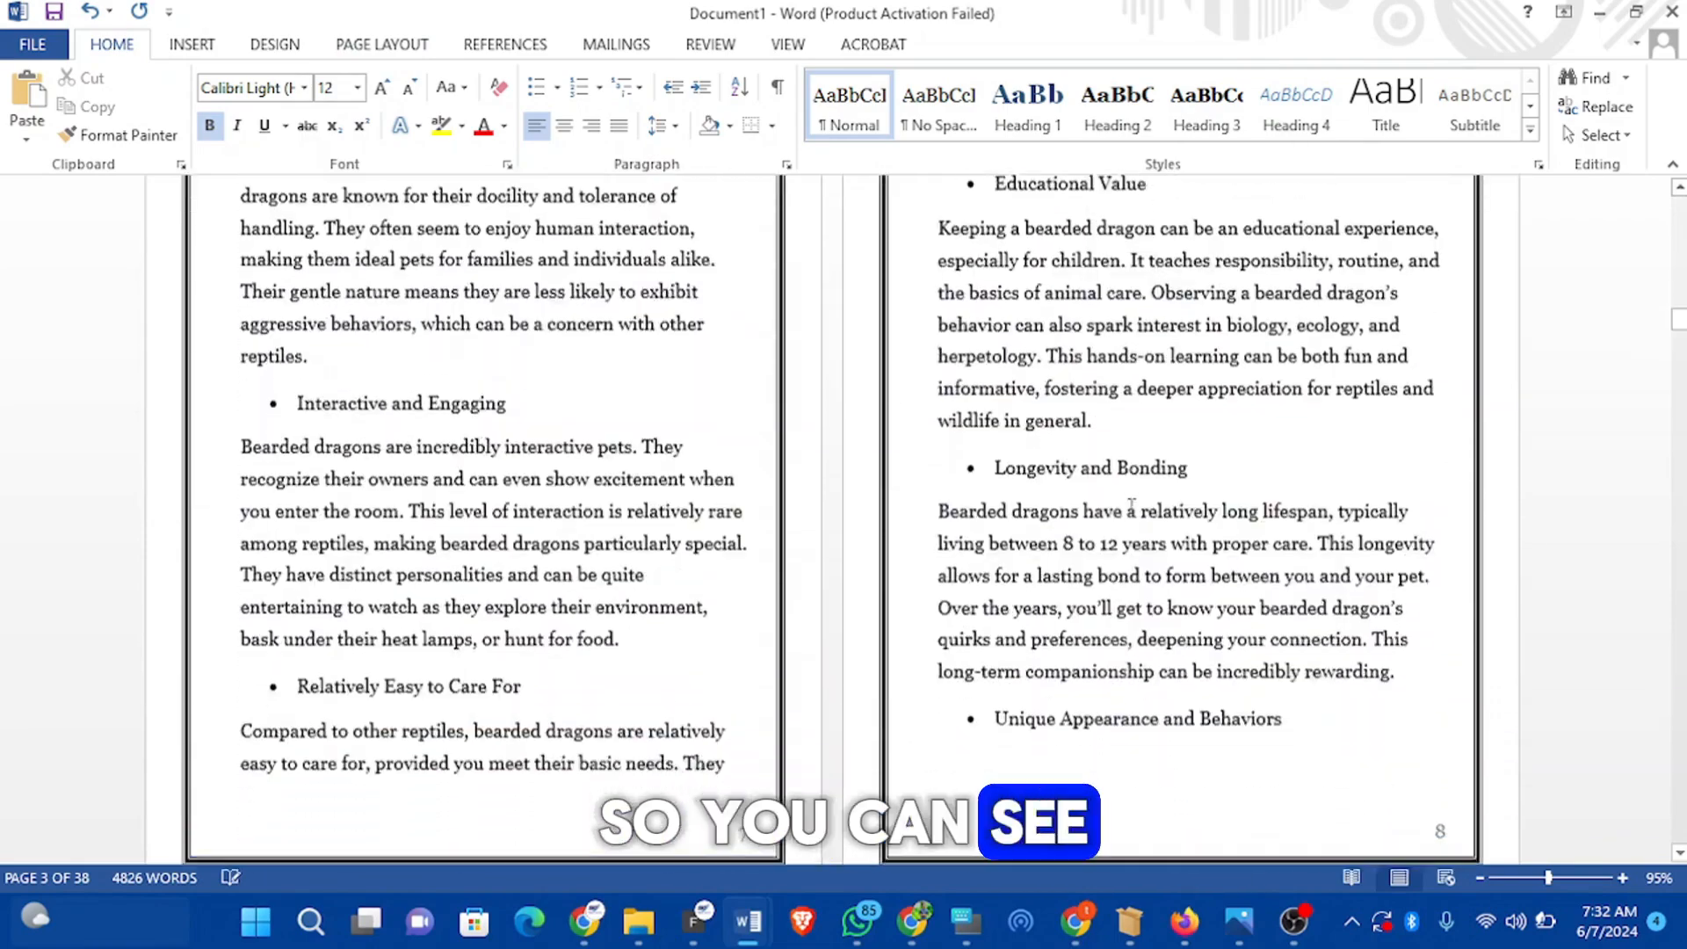
scroll(962, 478, up, 20)
scroll(959, 478, up, 4)
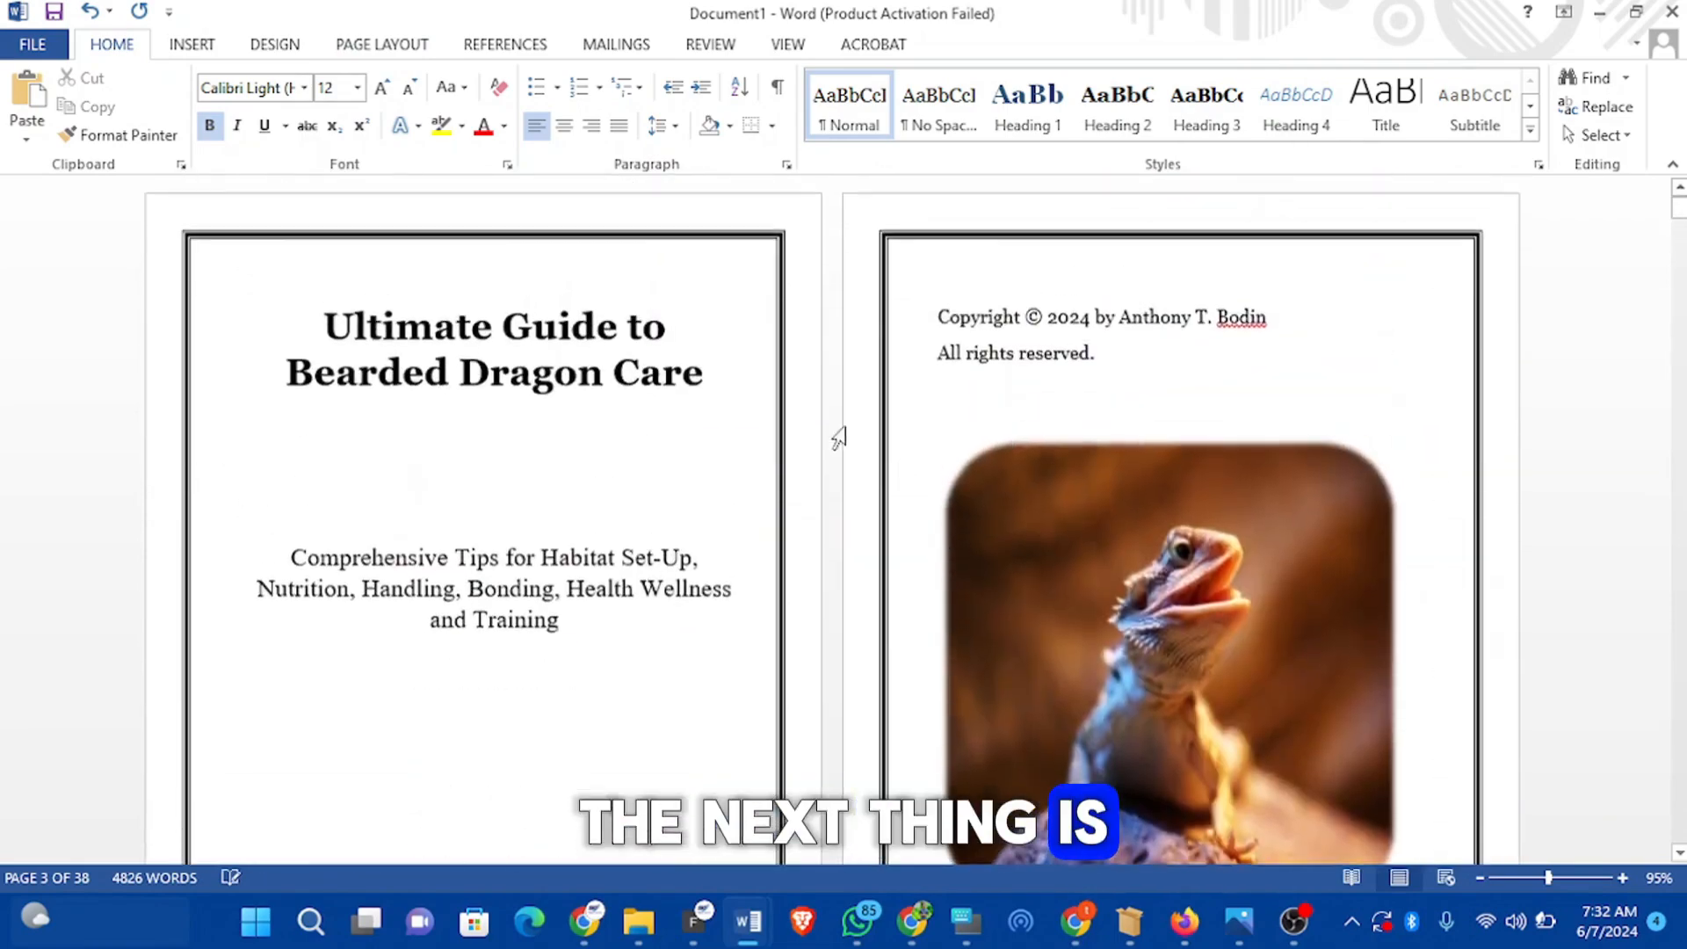
scroll(703, 457, down, 3)
scroll(667, 452, down, 8)
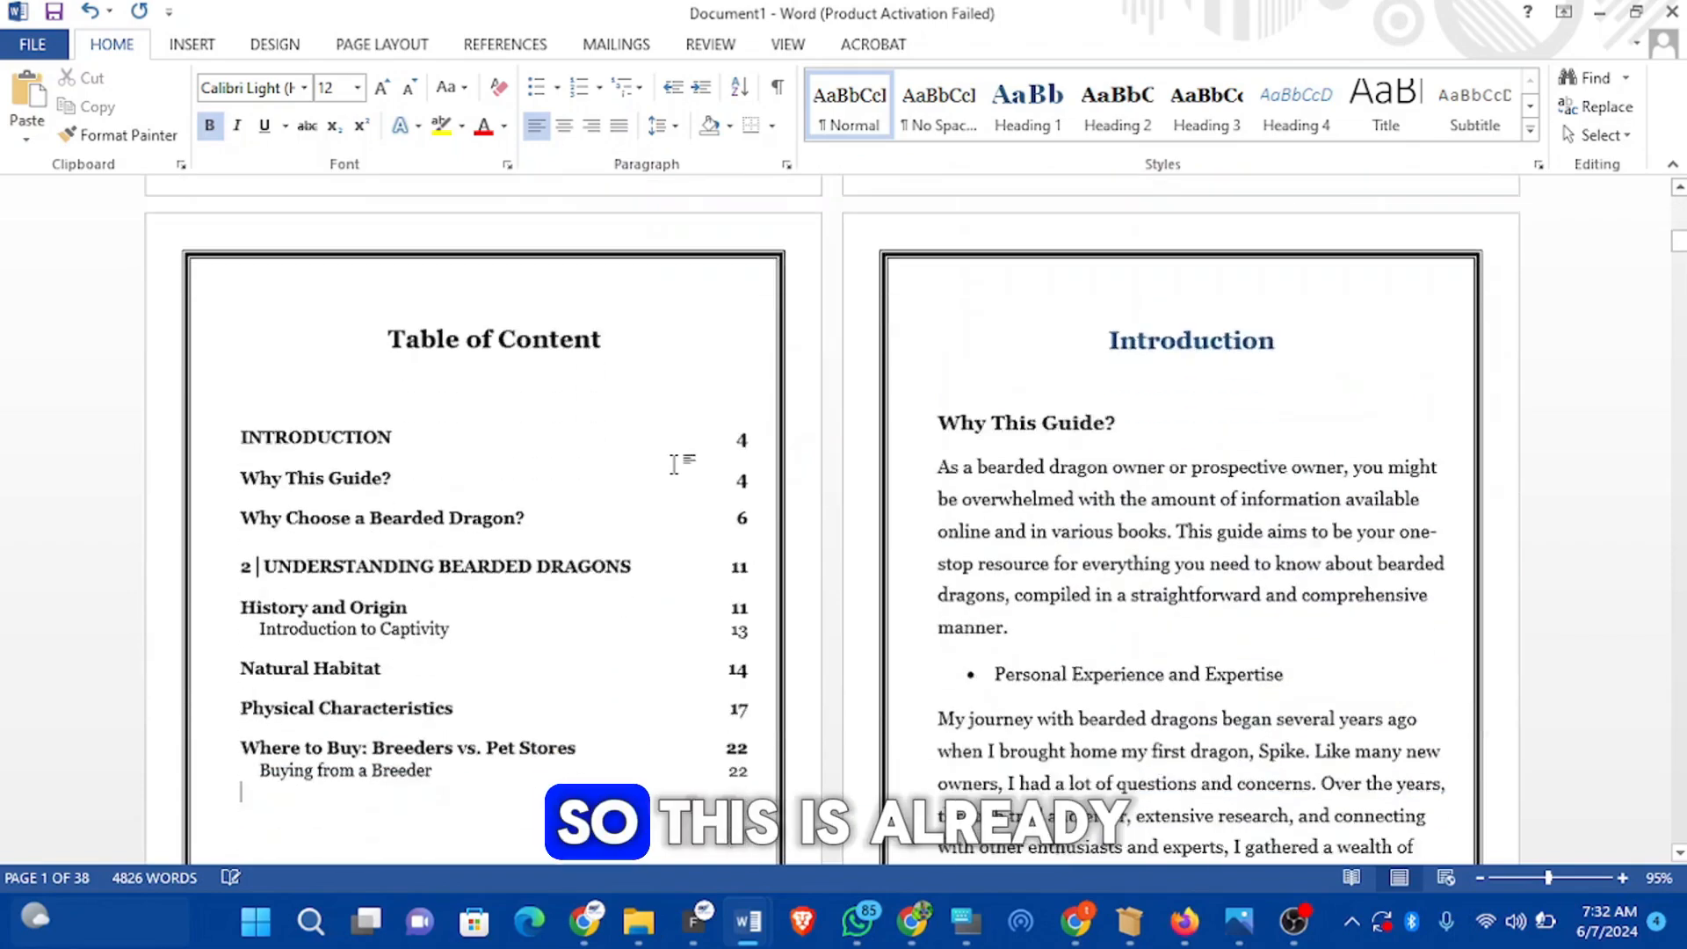
scroll(735, 425, up, 8)
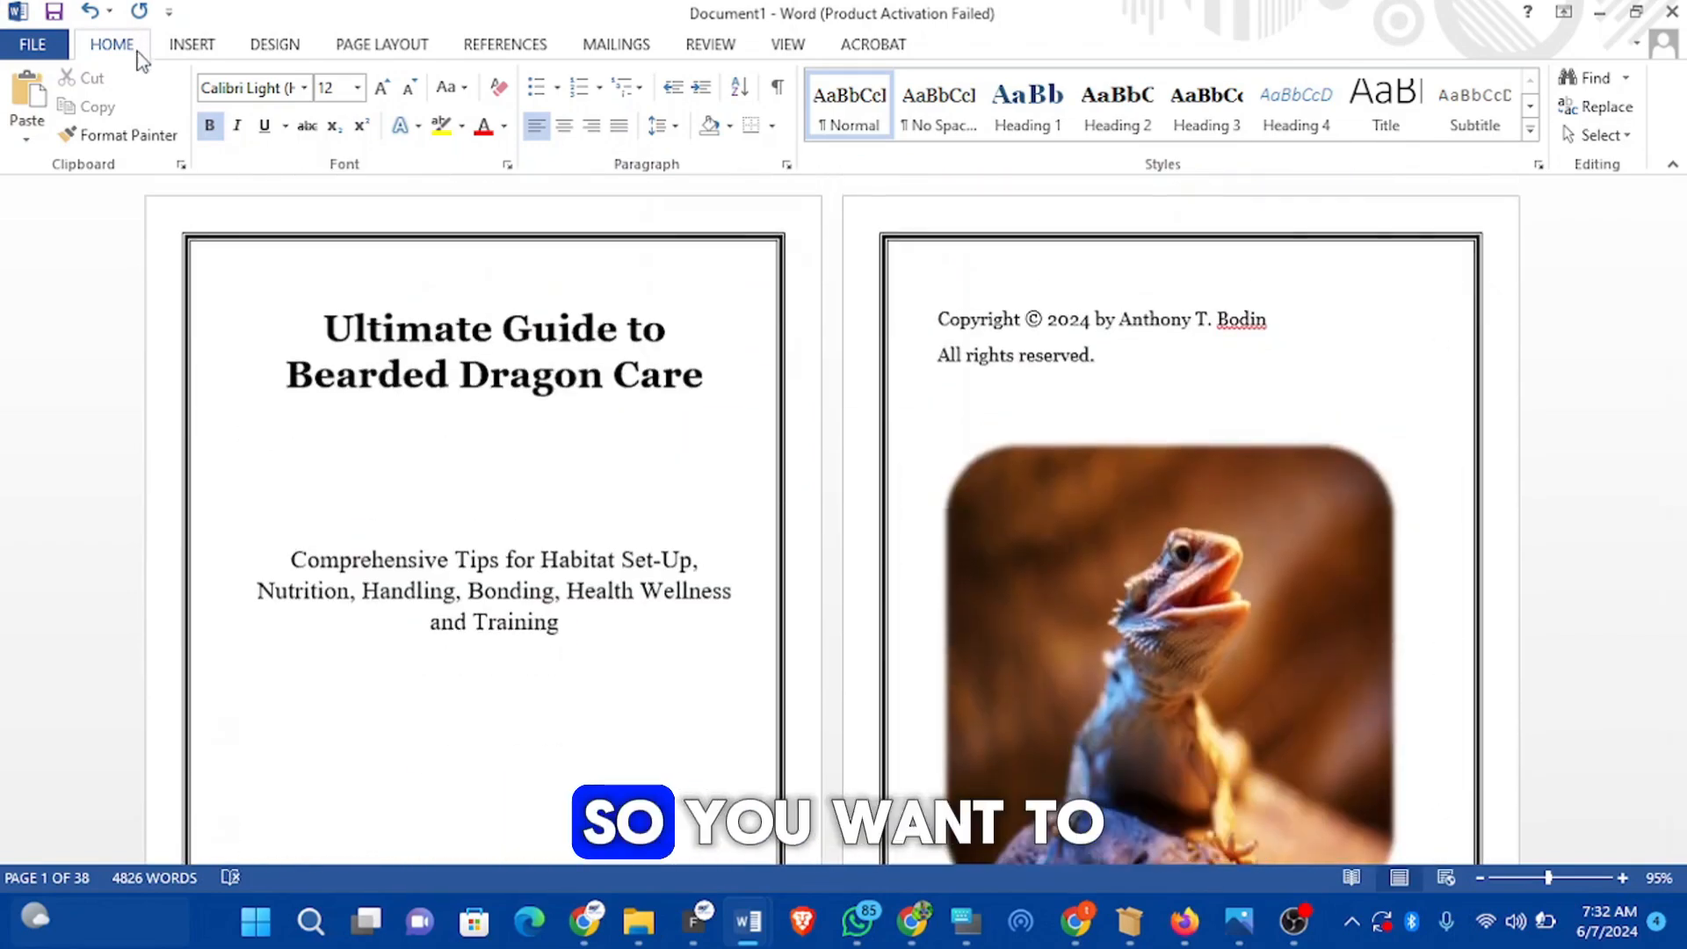
Step: Examine the file types offered, including PDF, when saving a copy to the Documents folder, and return to the document without saving
click(32, 39)
key(Escape)
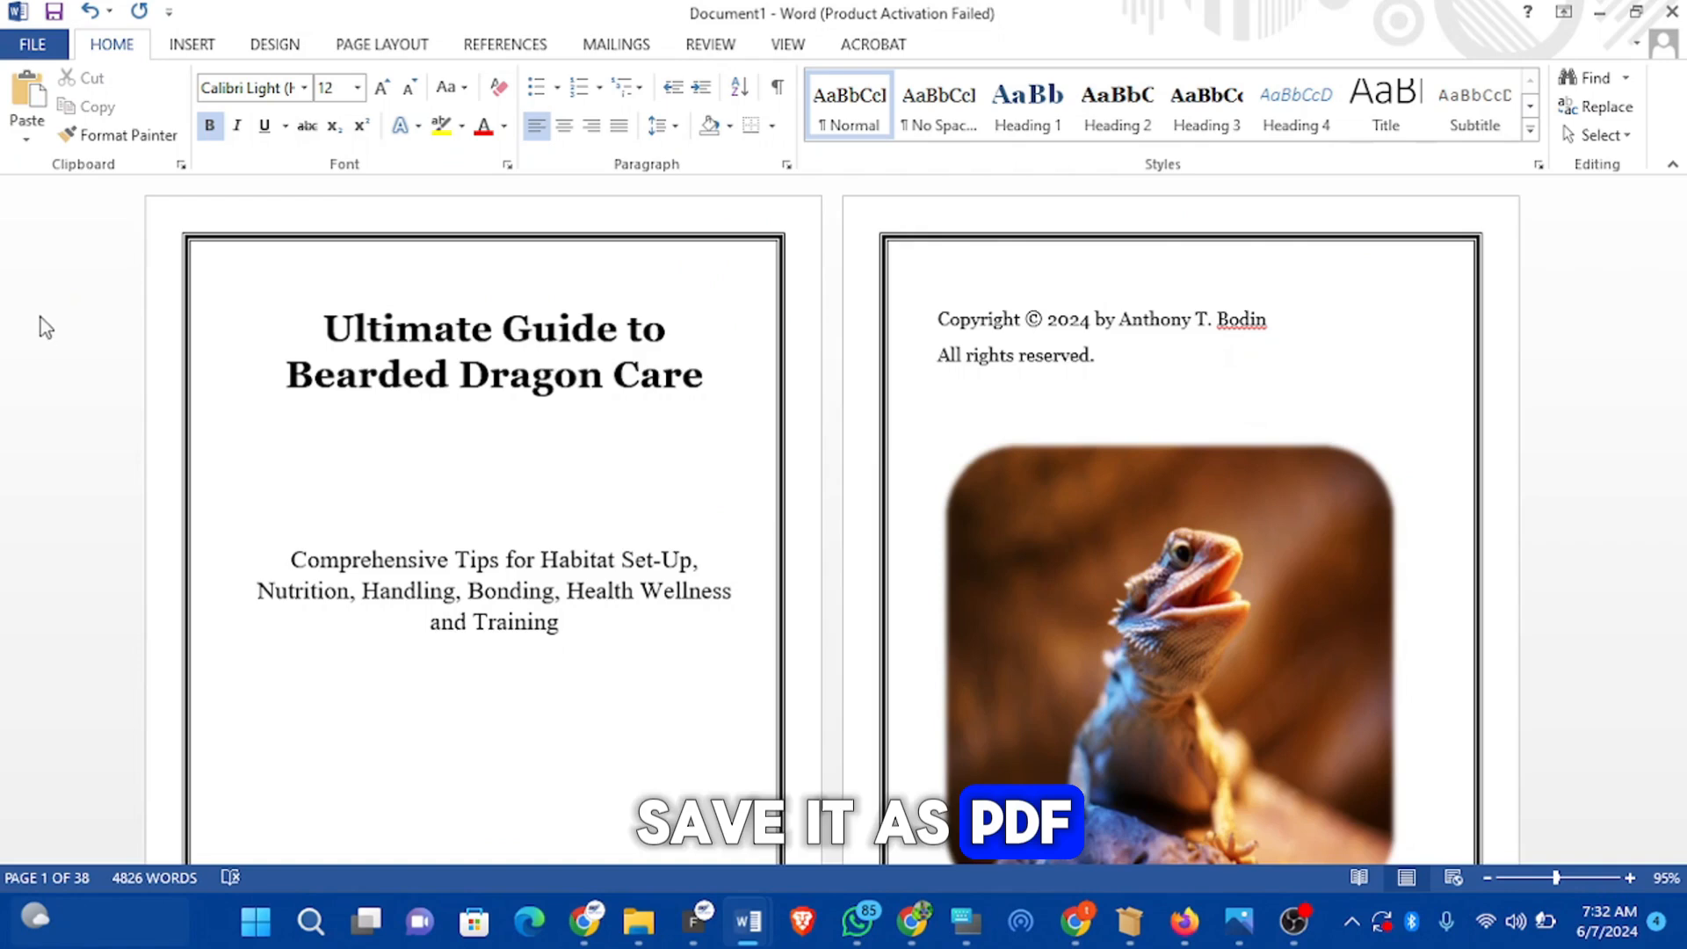
click(26, 51)
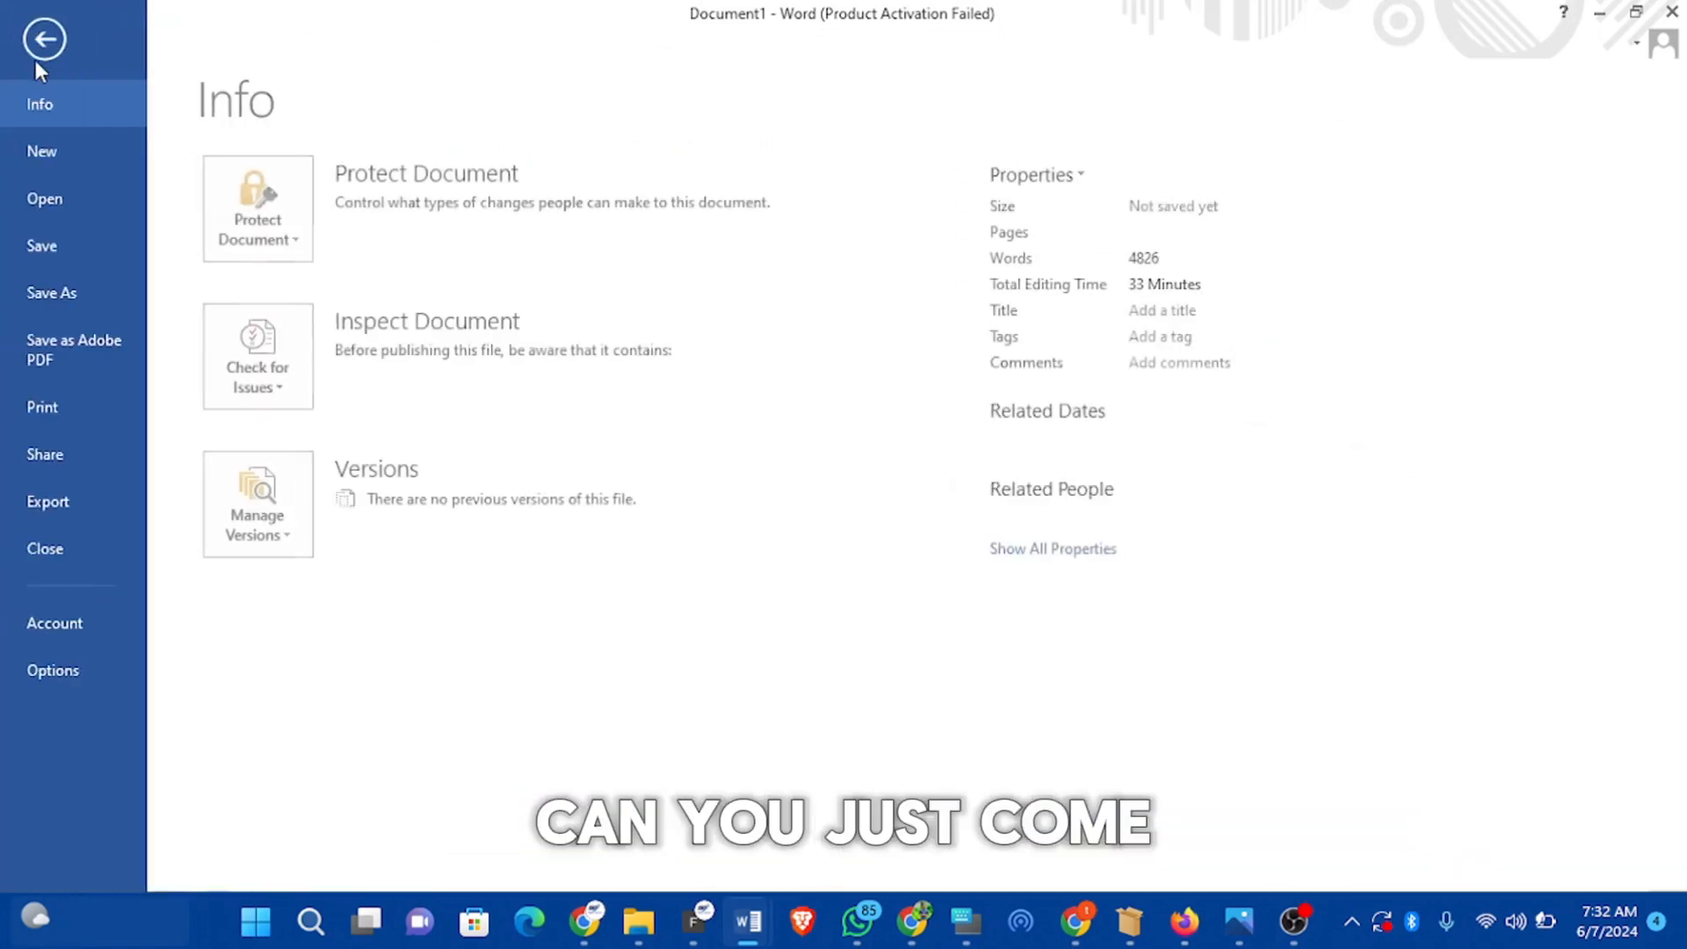
click(54, 293)
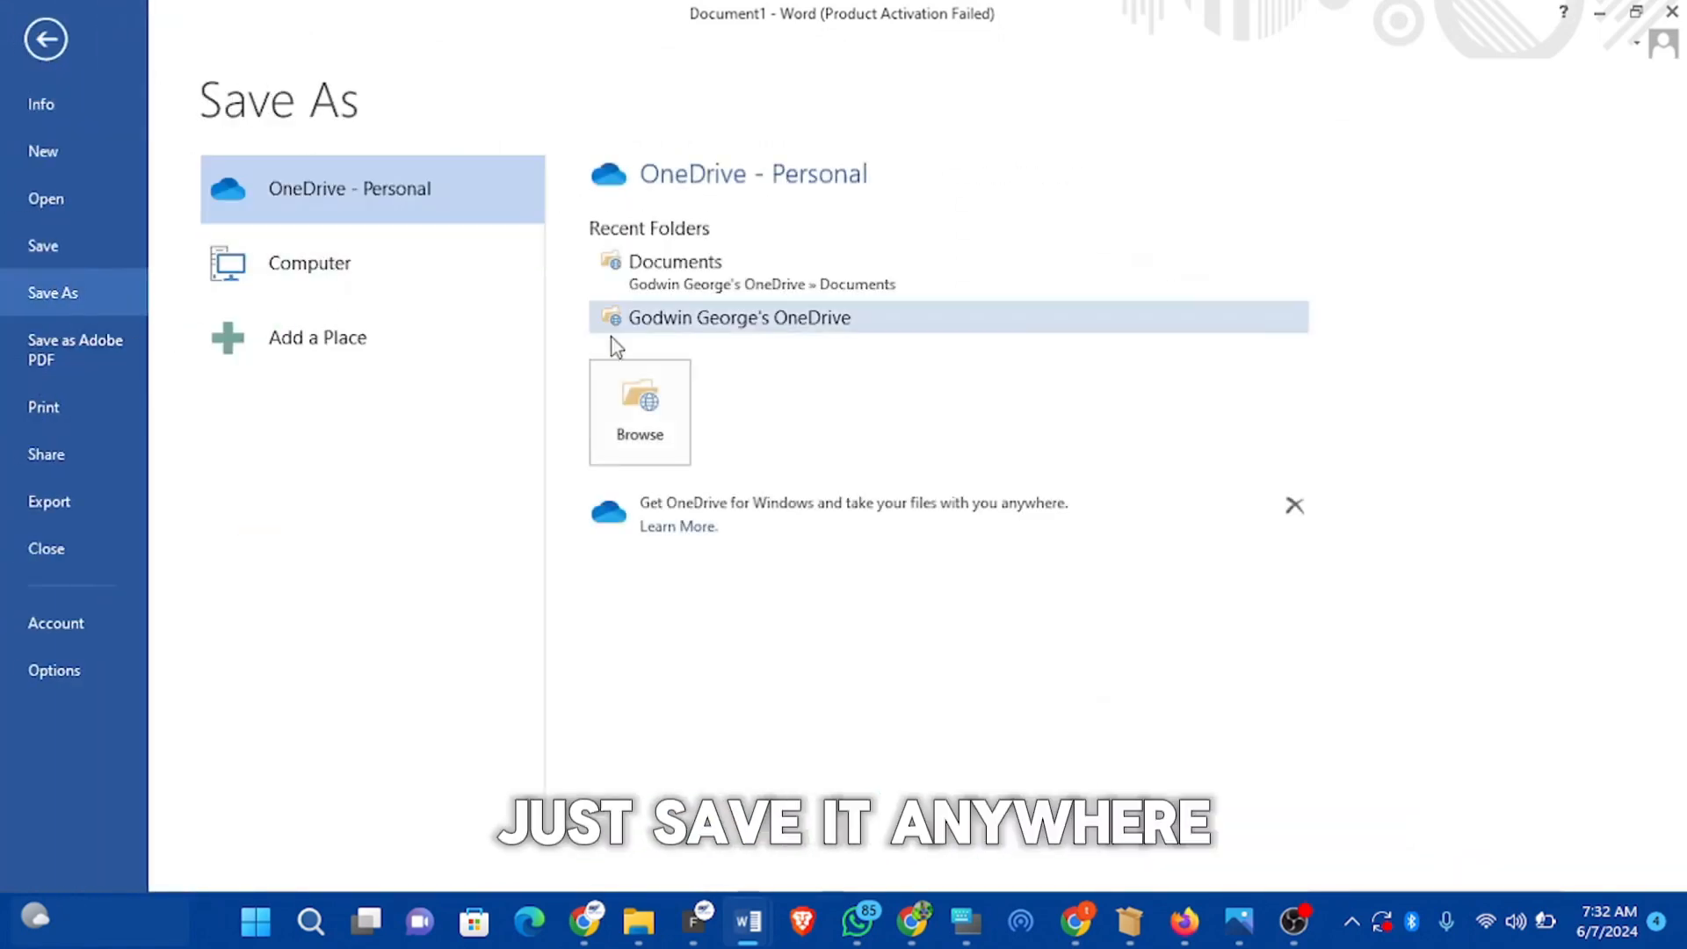
click(648, 279)
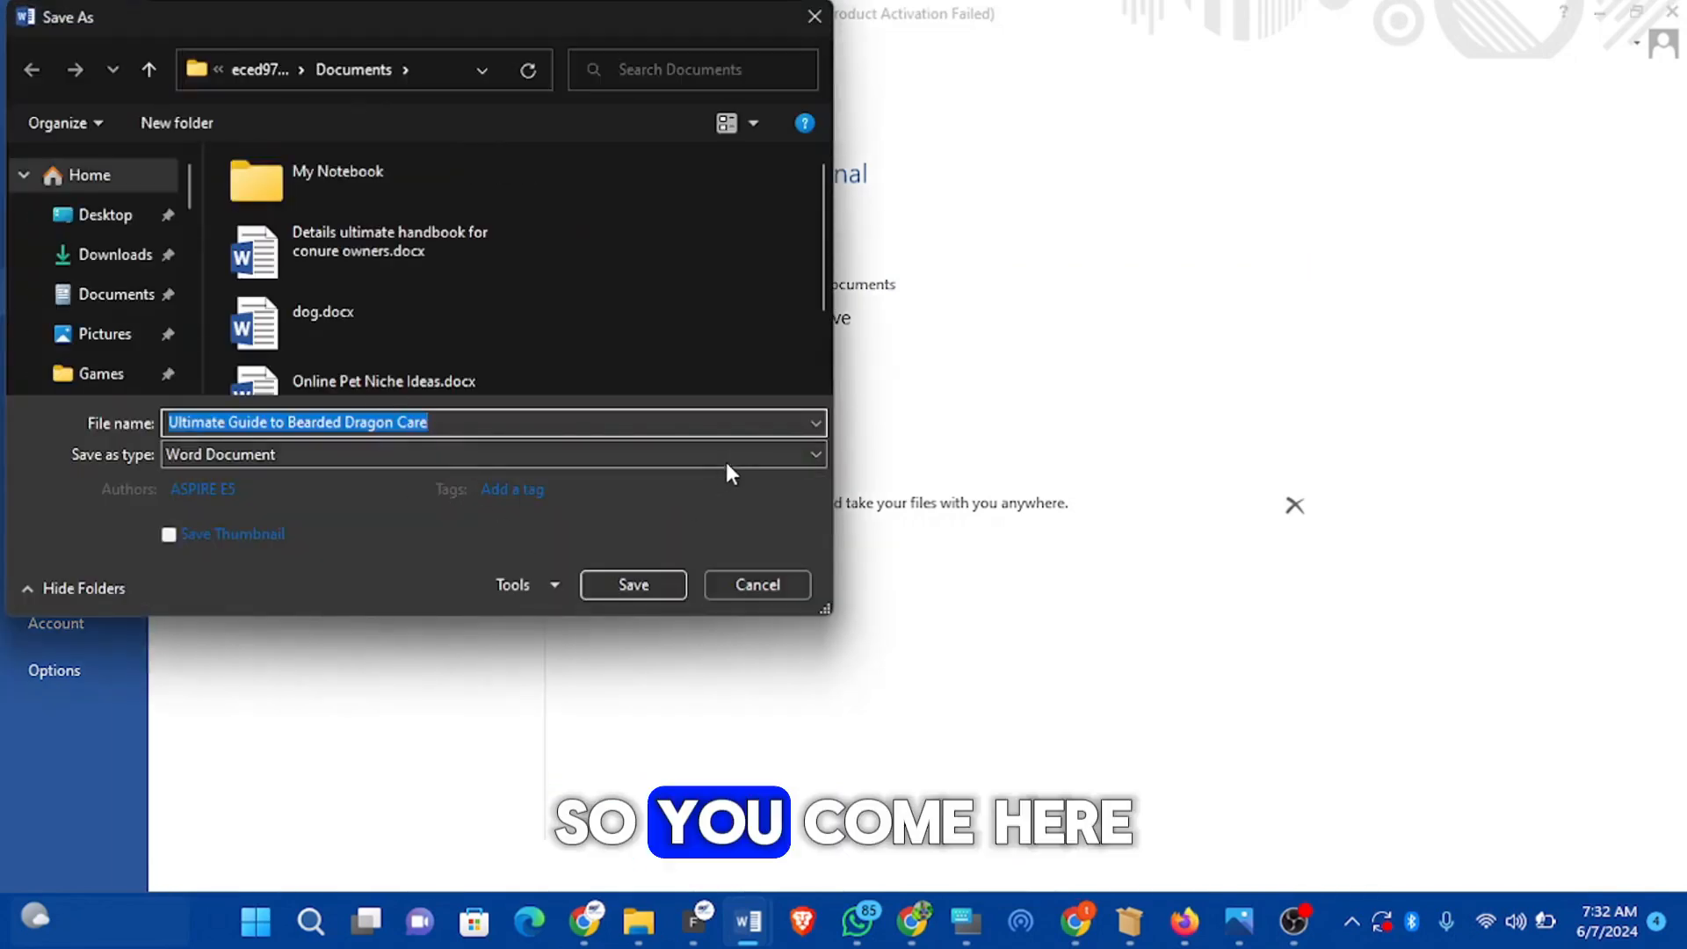
click(741, 454)
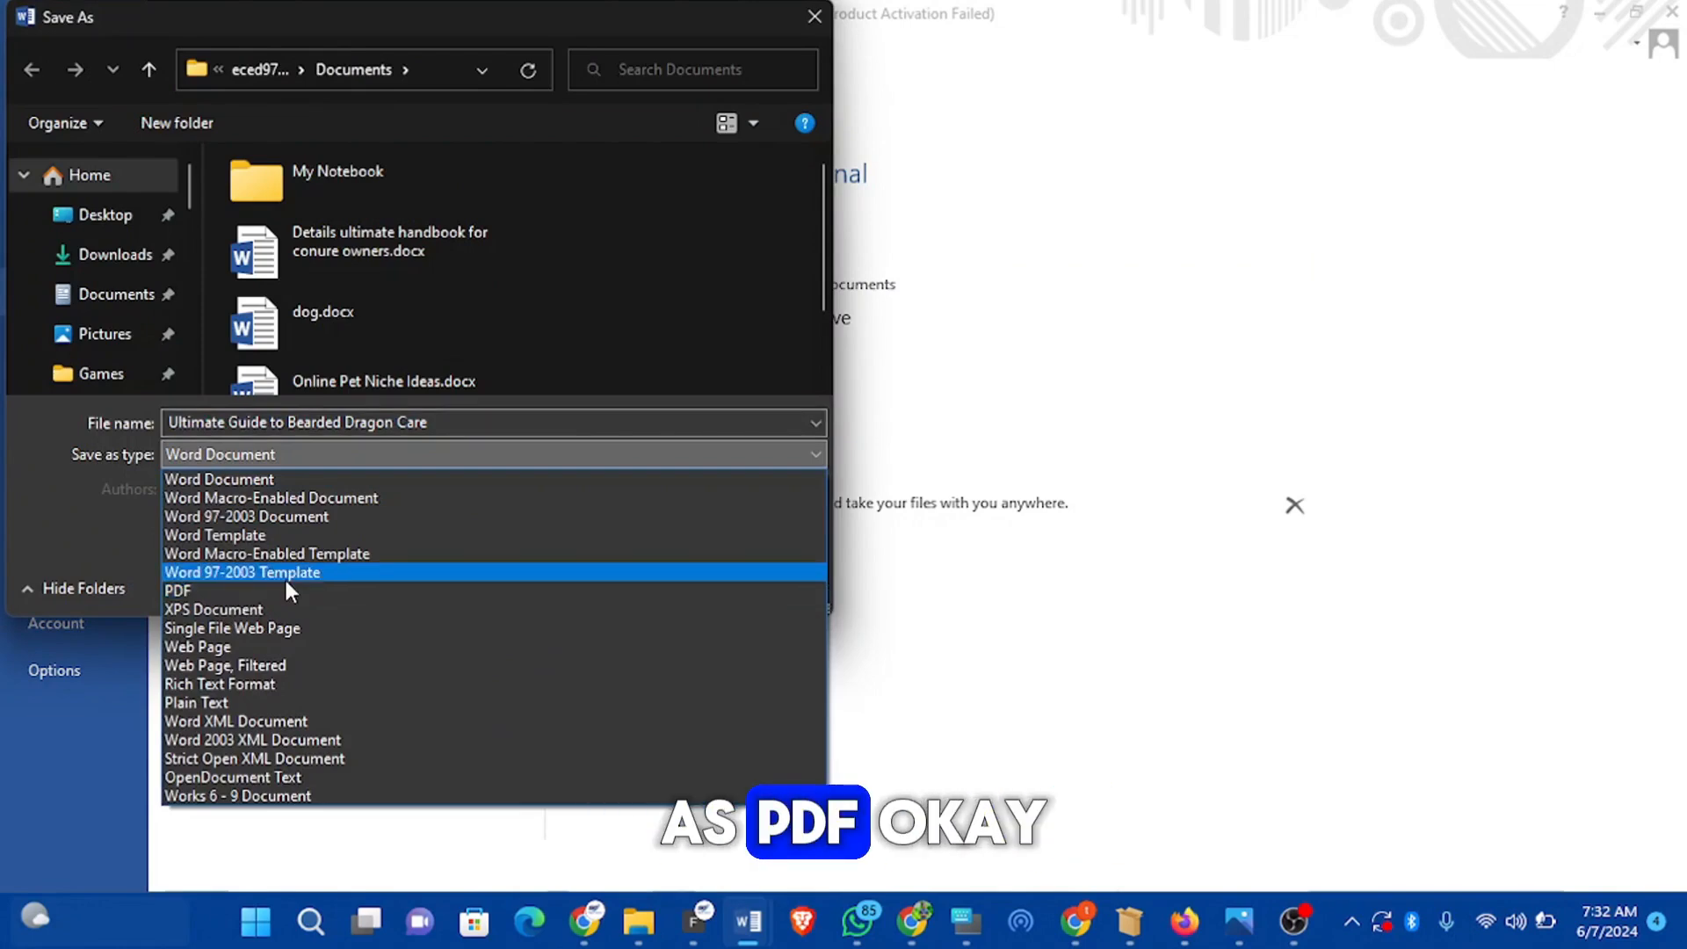
click(816, 19)
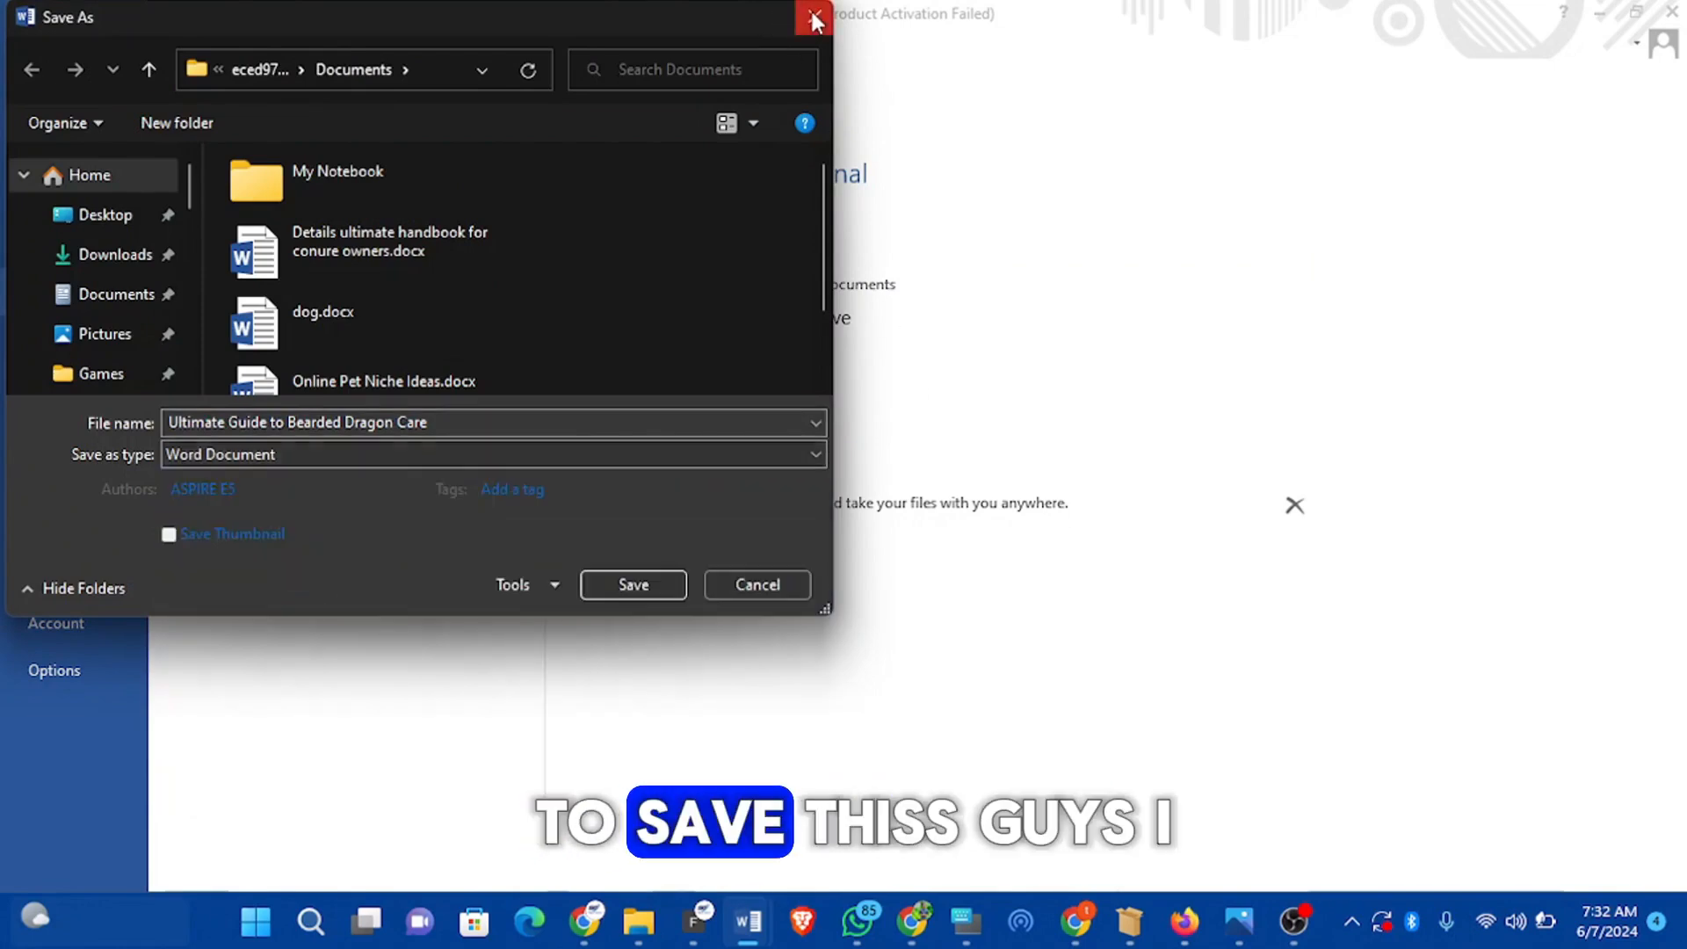
click(817, 16)
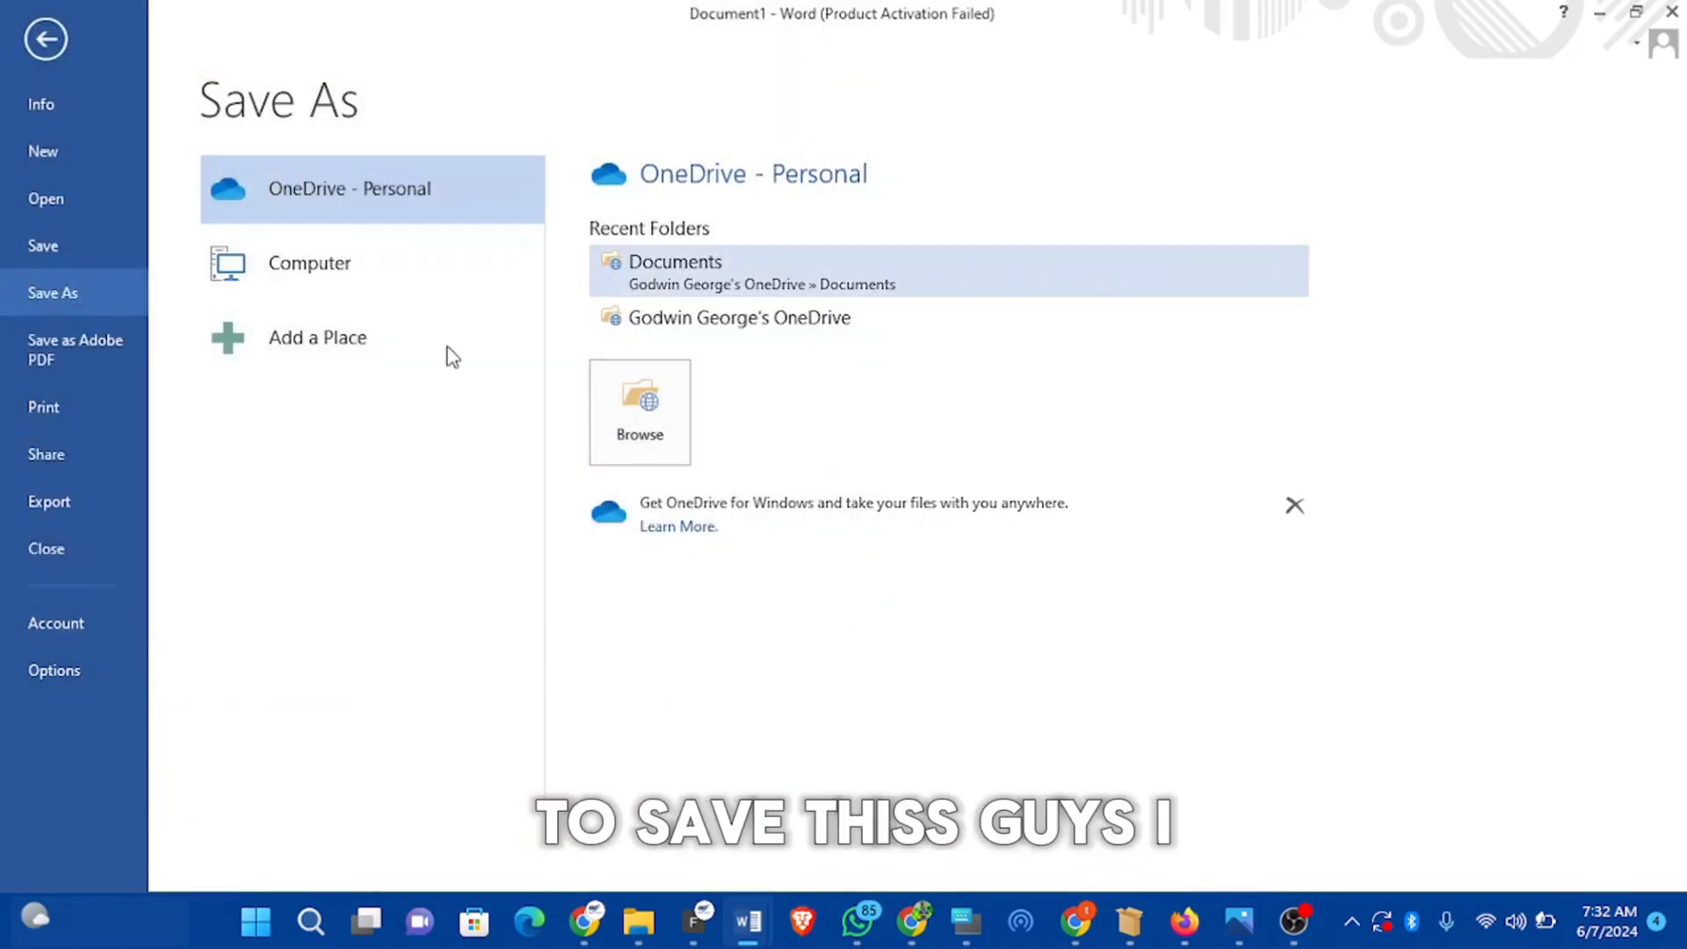
click(43, 36)
scroll(515, 472, down, 15)
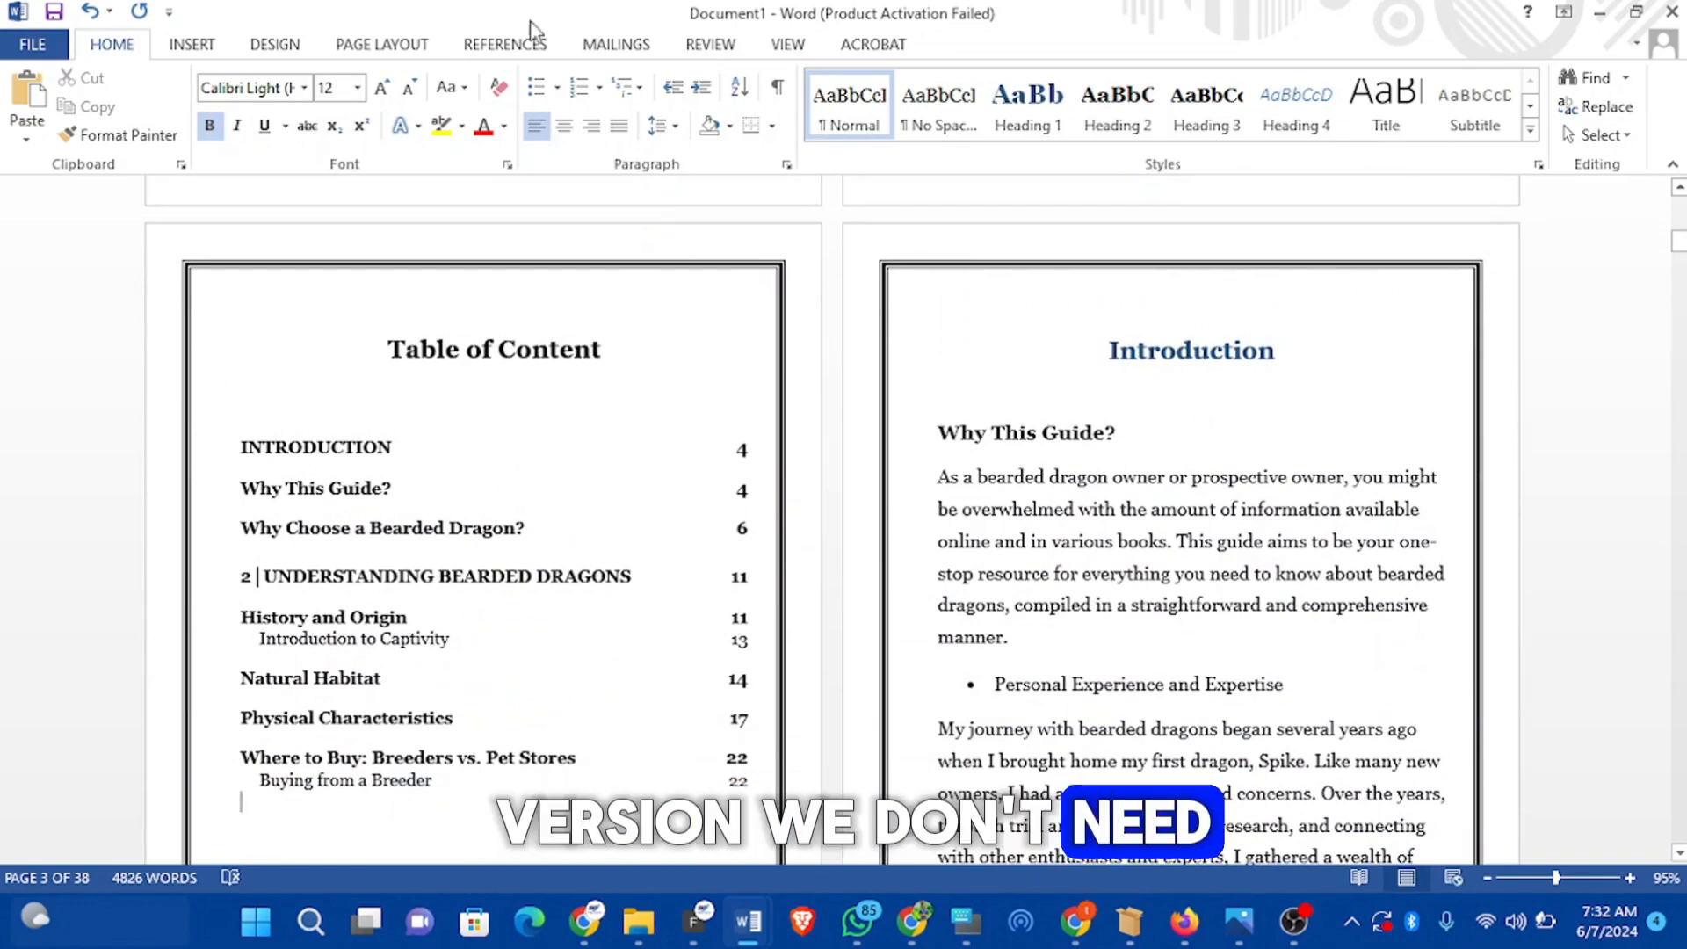
Step: Remove the page numbers from the whole document for the e-book version
click(220, 45)
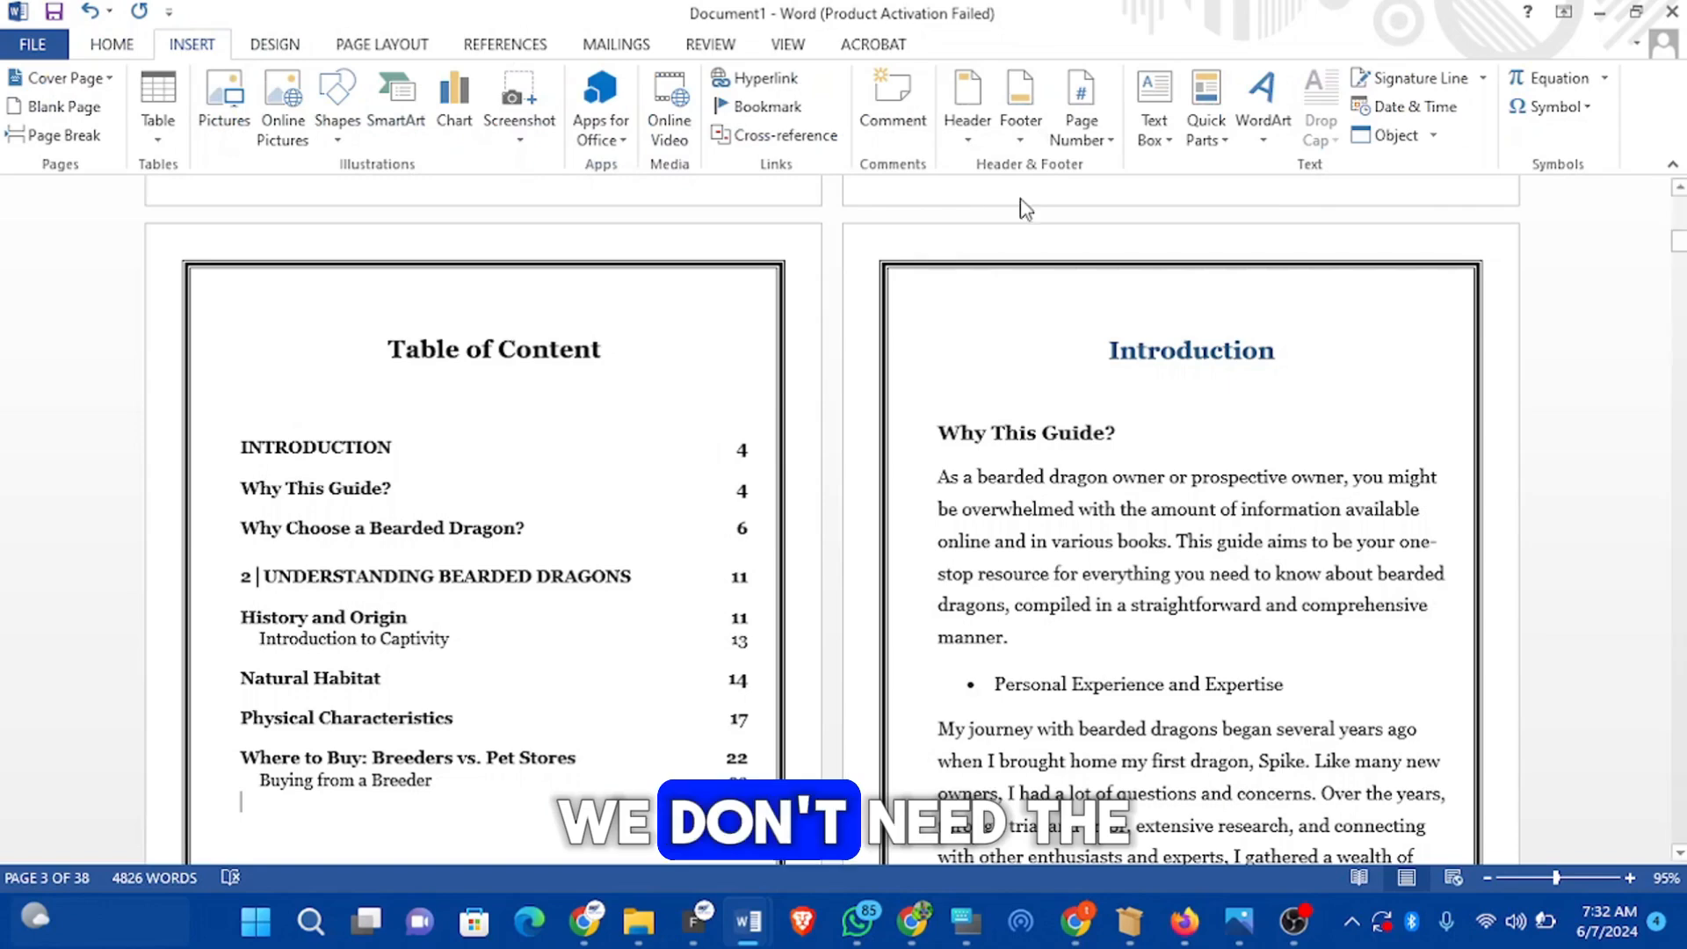
click(1082, 114)
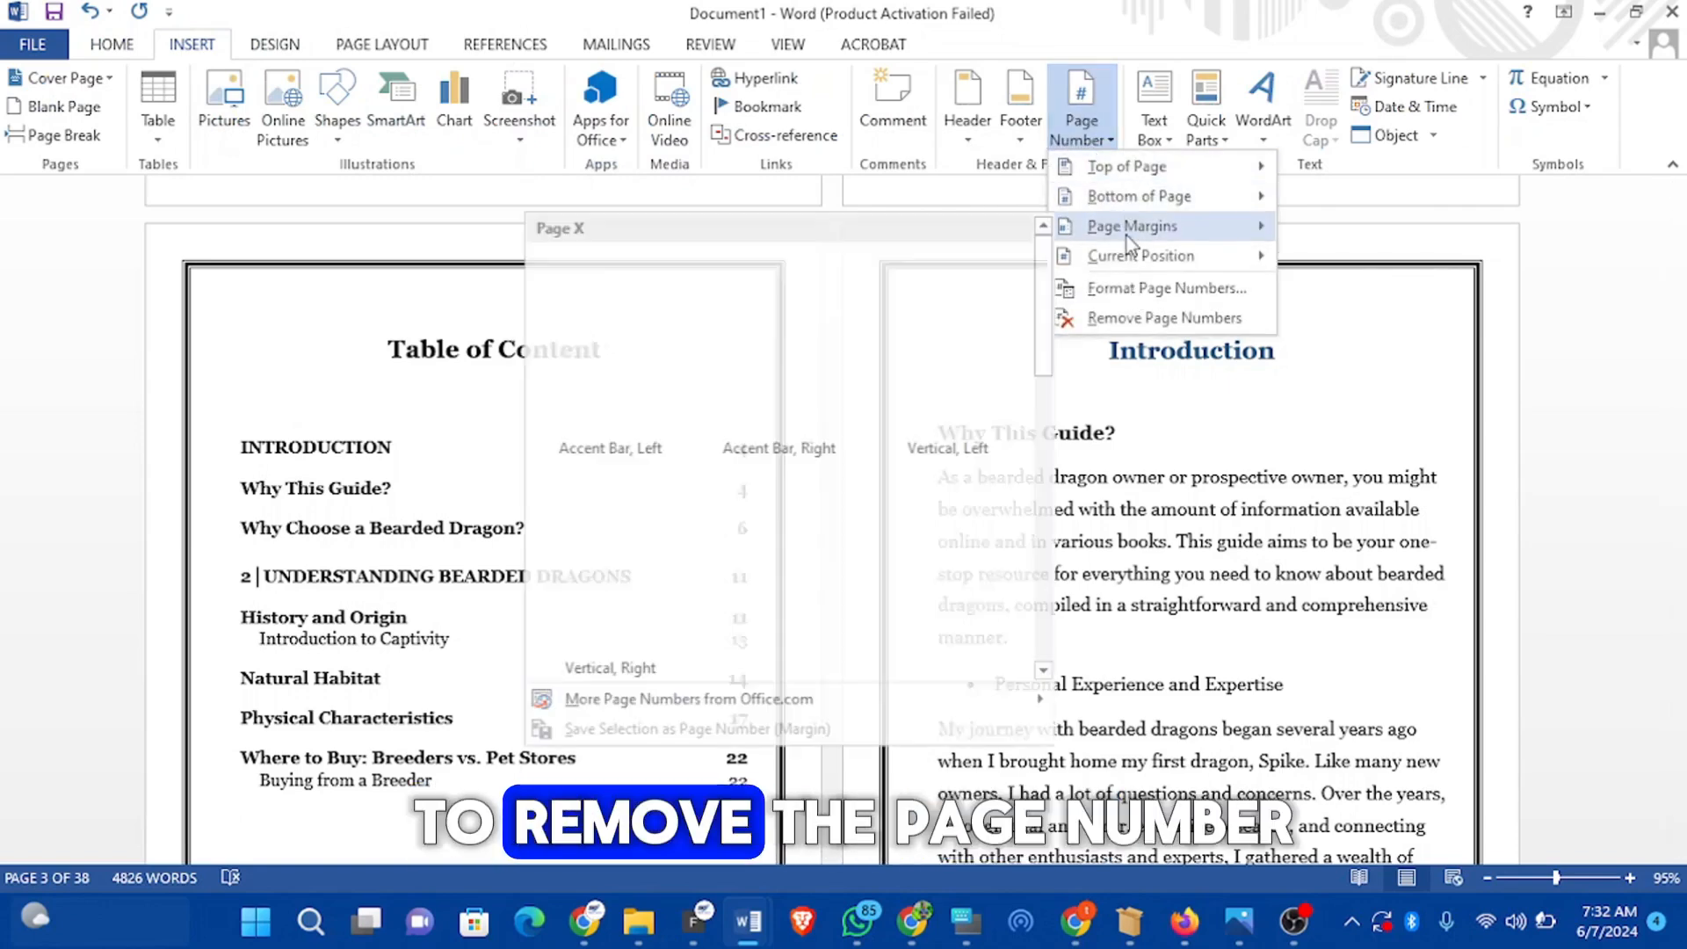
click(1125, 318)
scroll(1013, 361, down, 5)
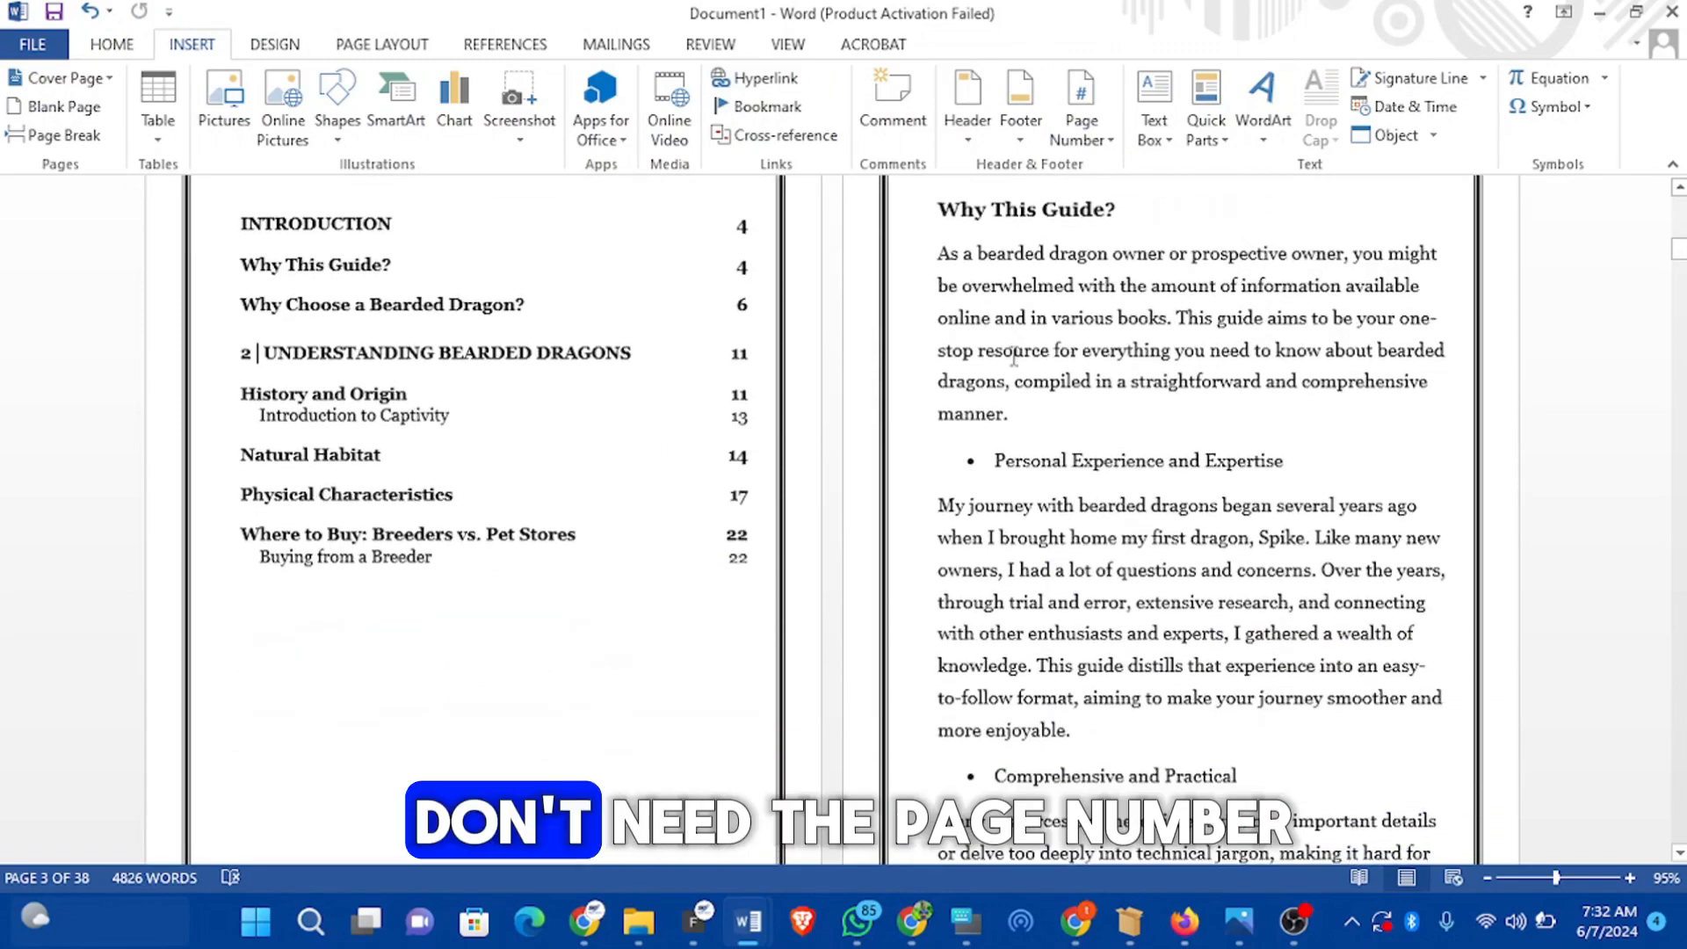
scroll(987, 361, up, 3)
scroll(987, 361, up, 1)
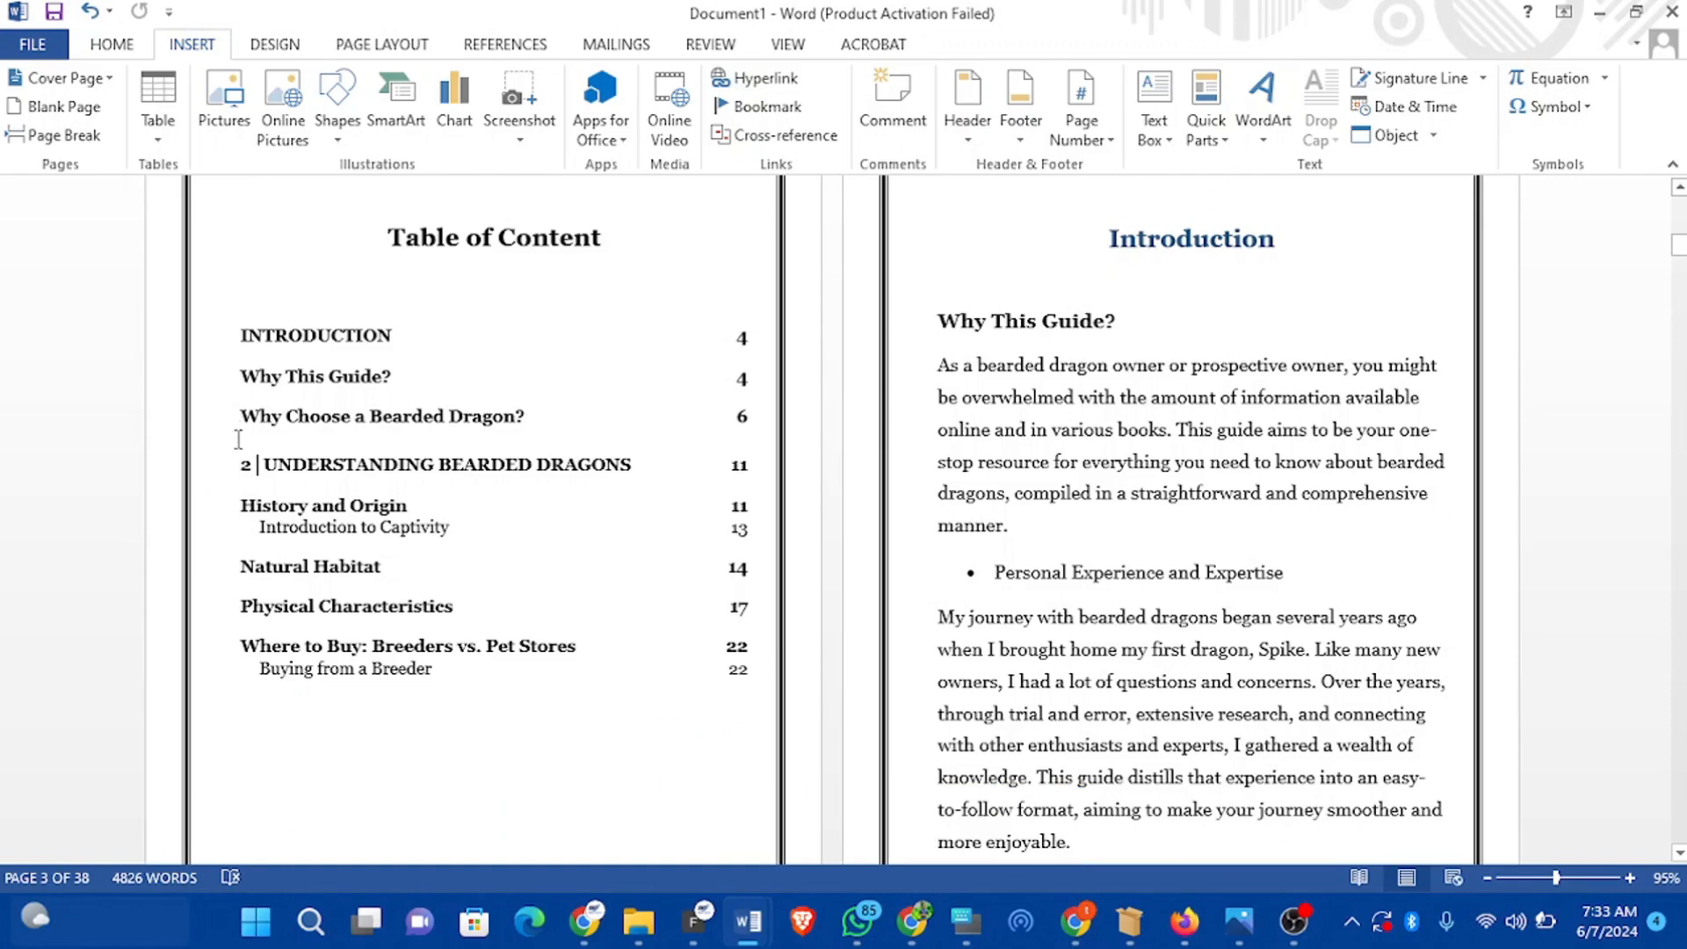
Step: Configure a custom table of contents for the selected entries with hyperlinks instead of page numbers and page number display turned off
drag(240, 330, 736, 685)
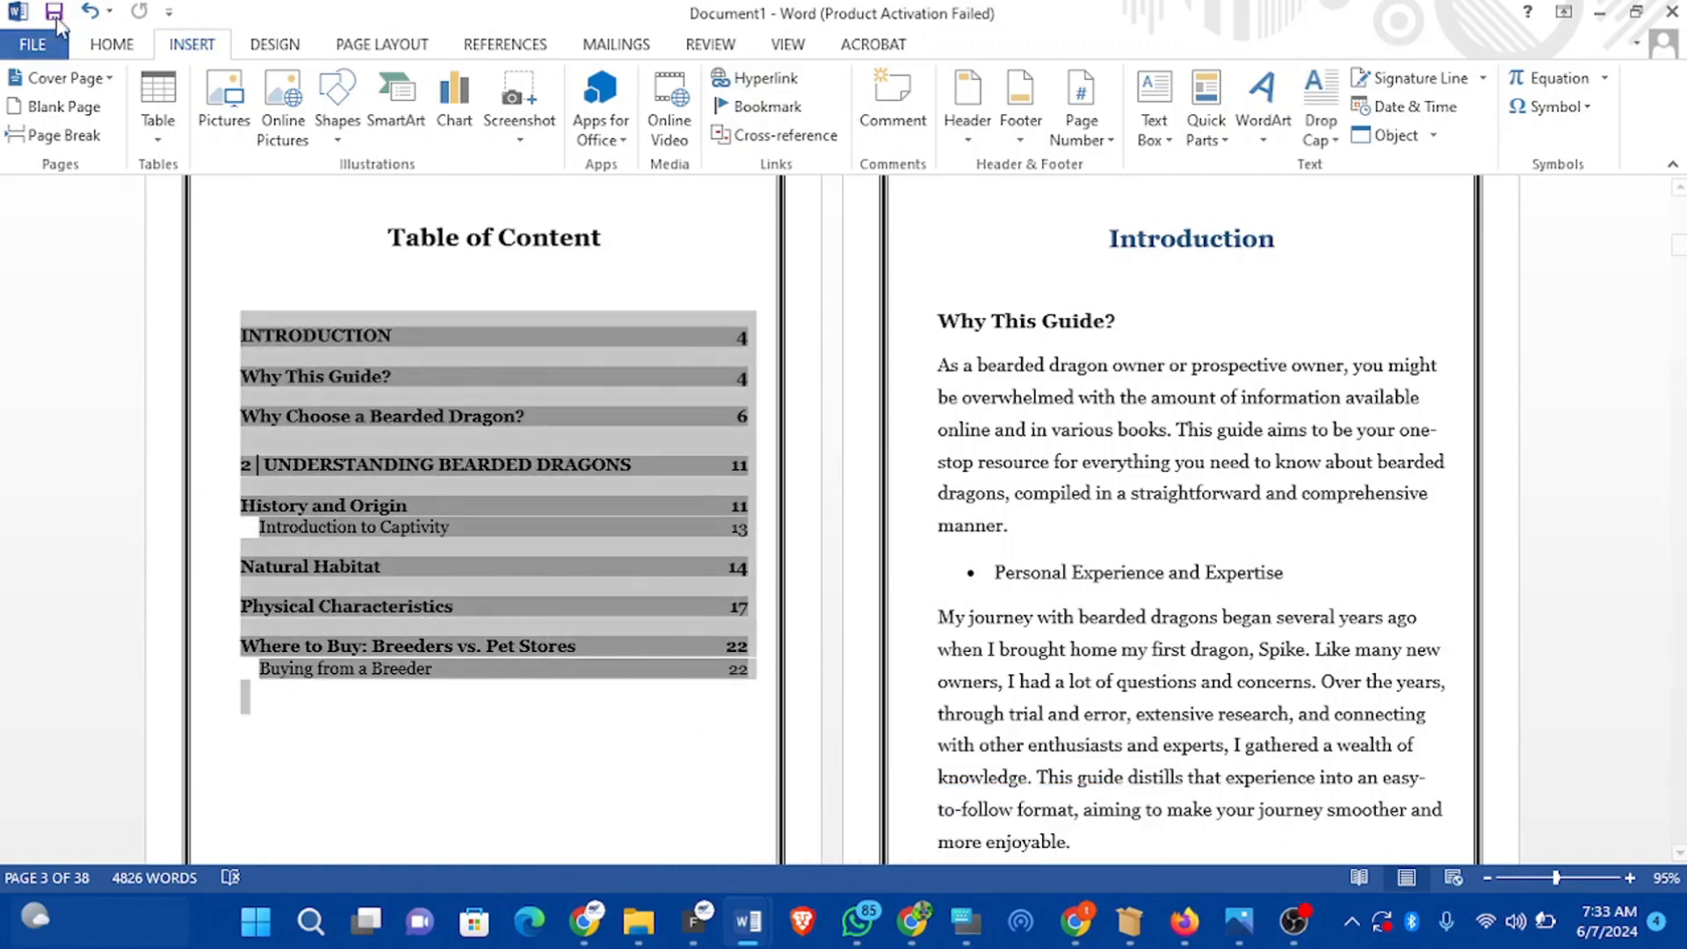
click(114, 45)
click(210, 48)
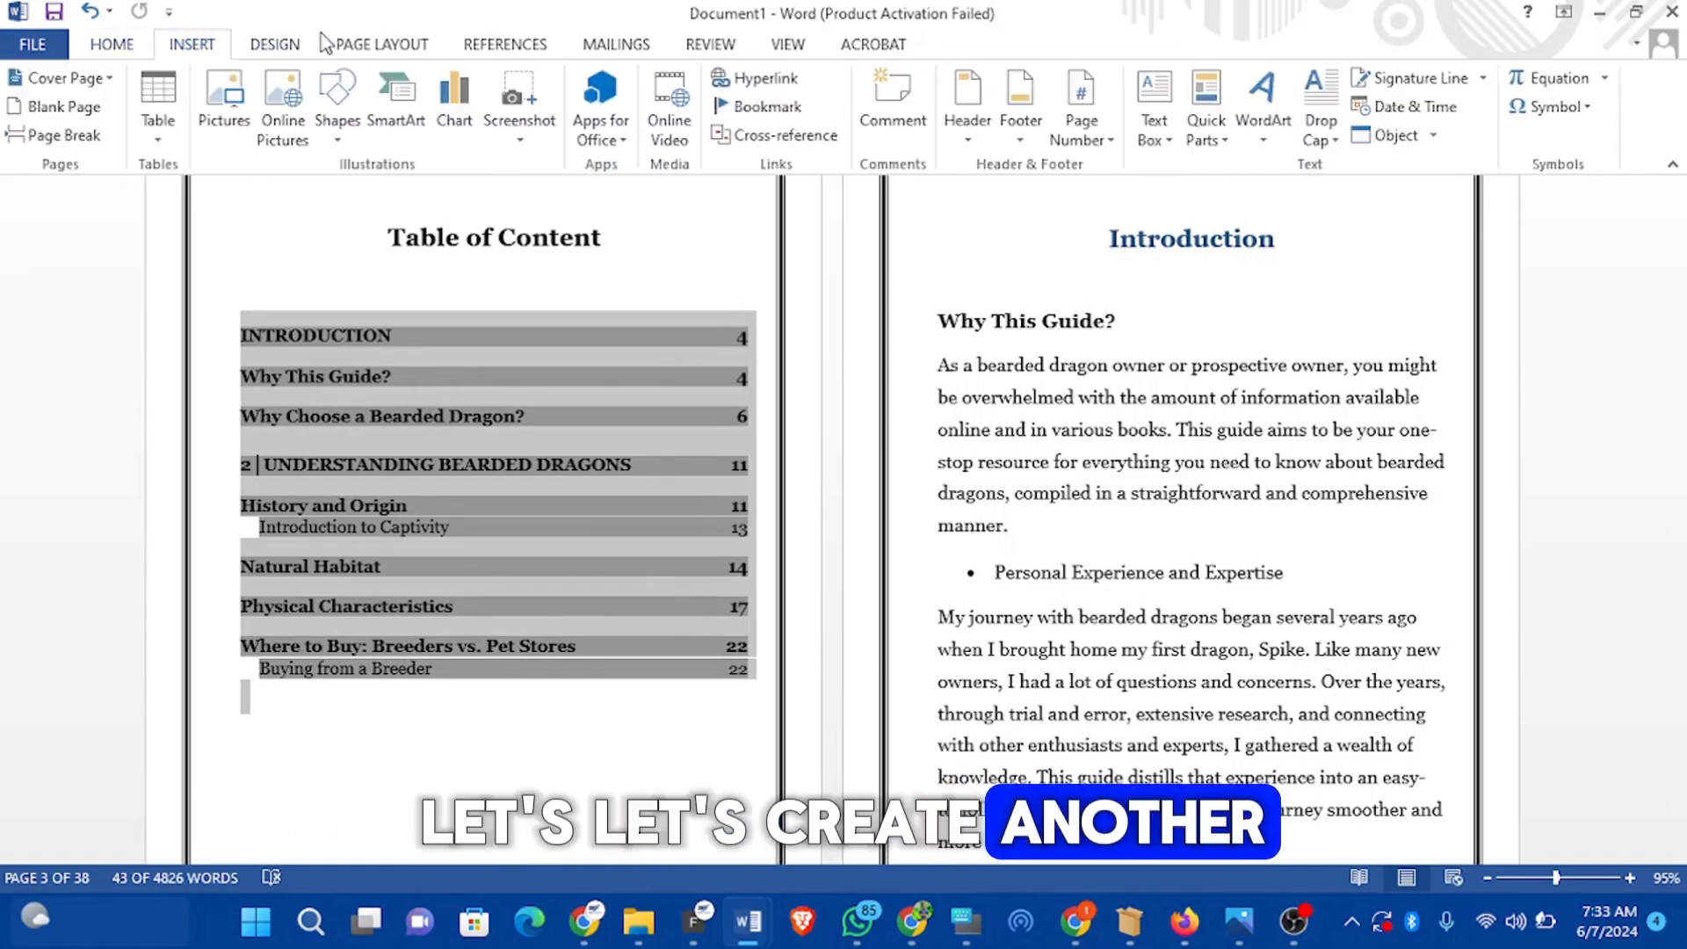
click(477, 49)
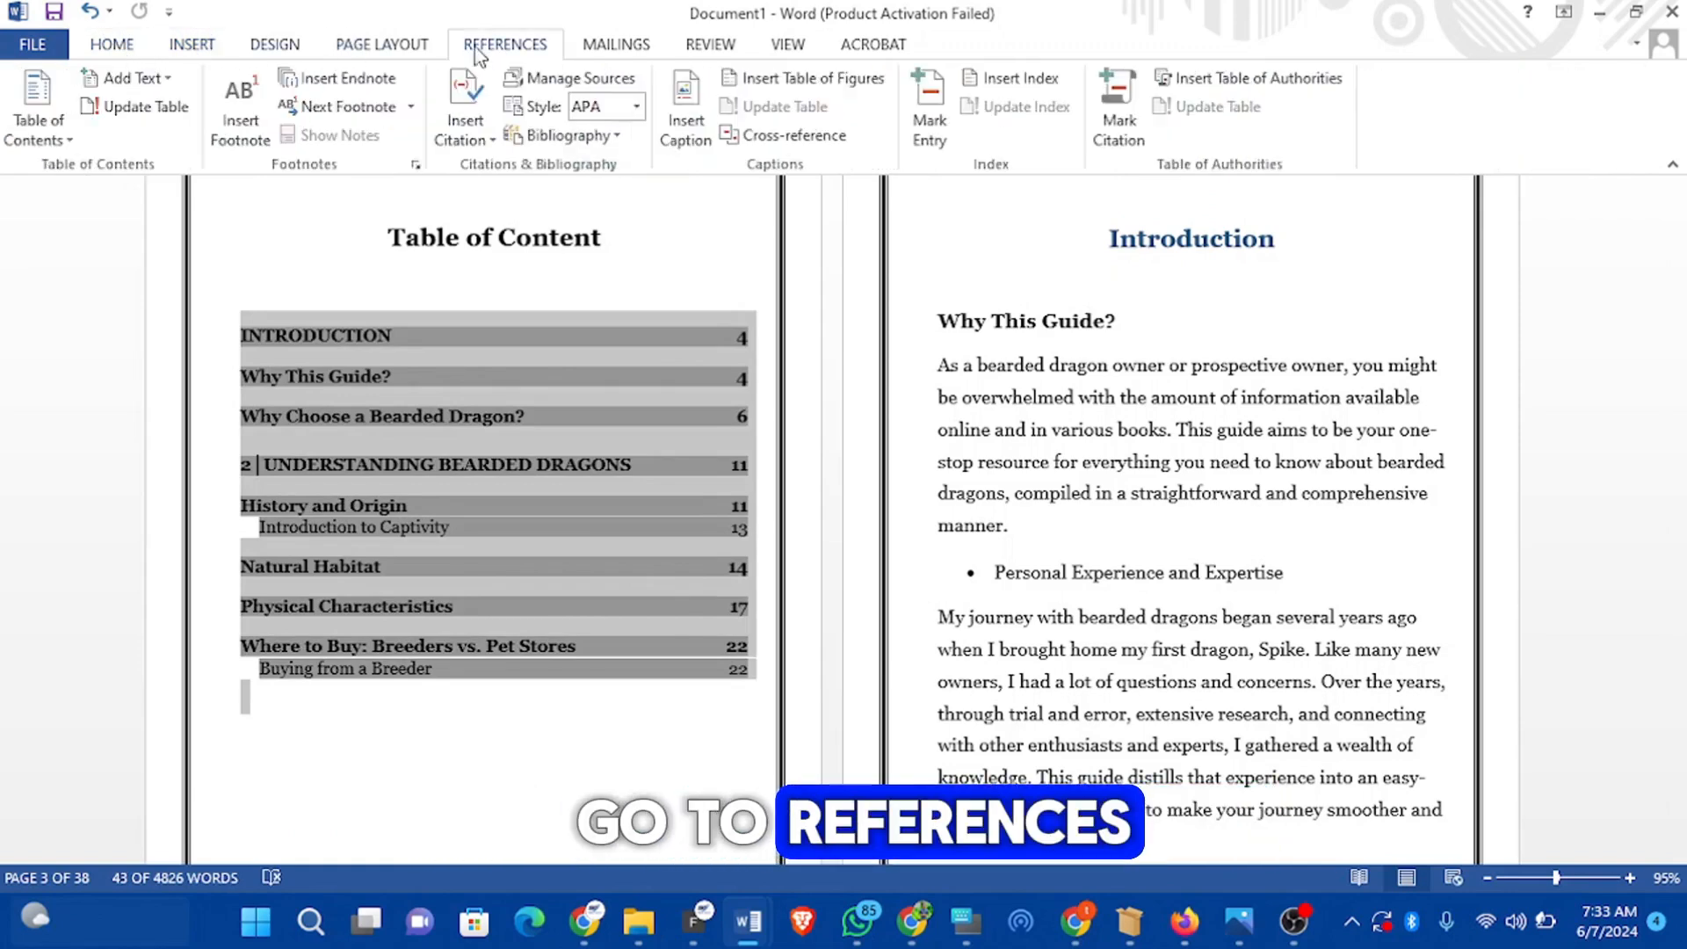
click(37, 114)
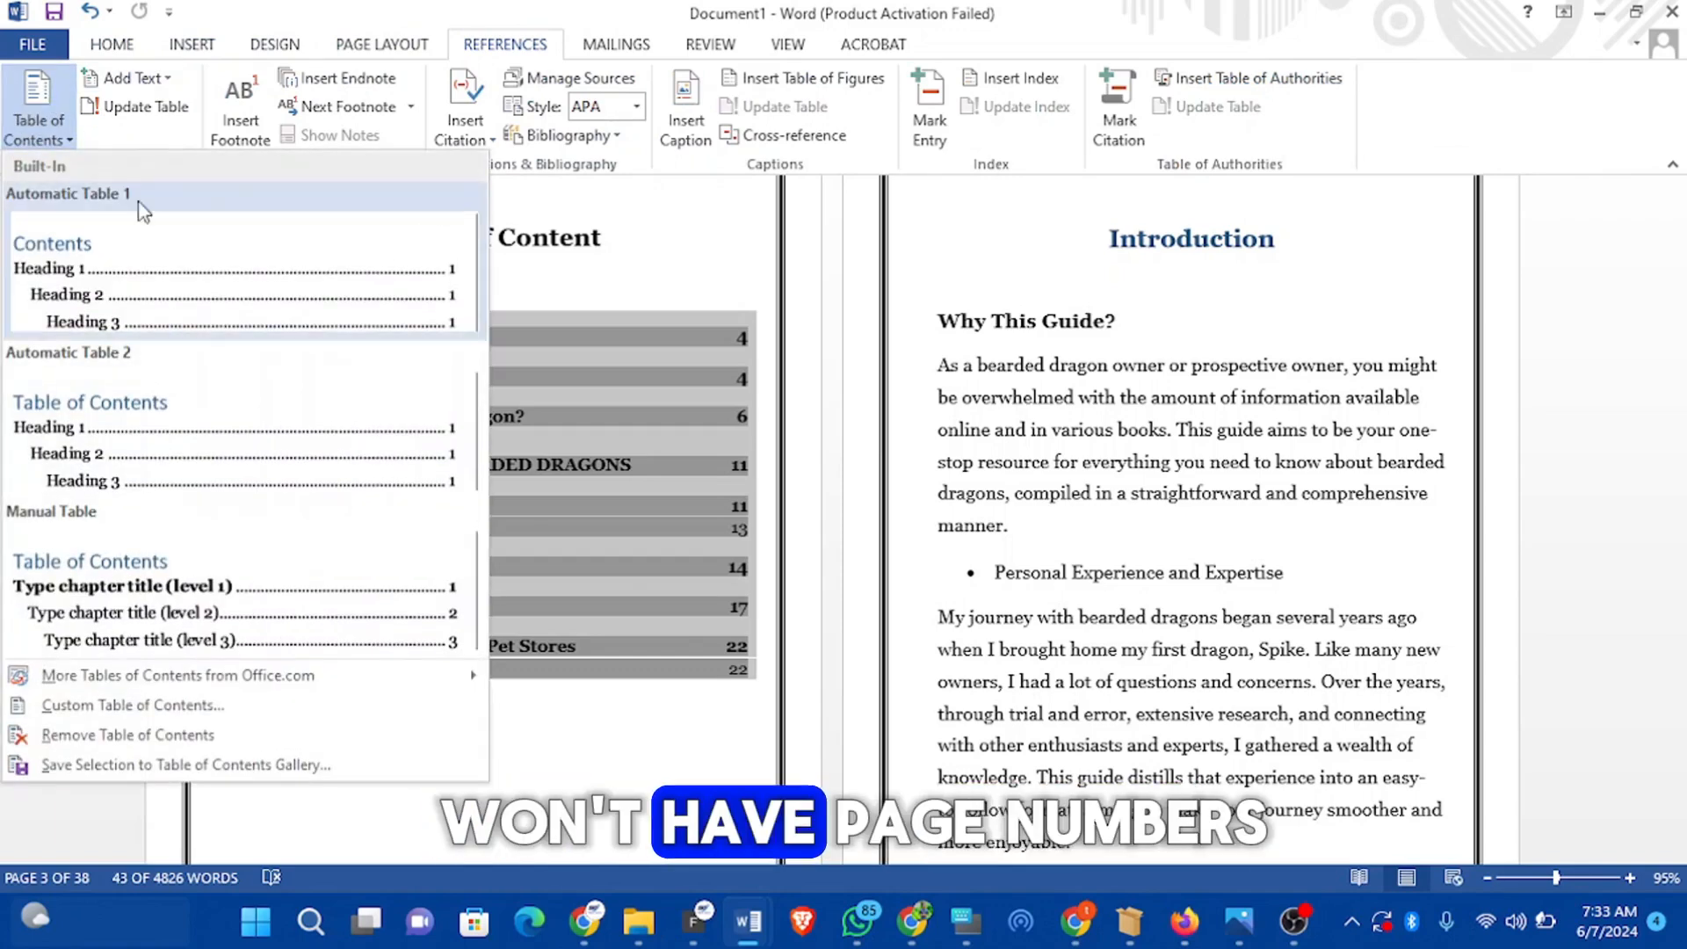
click(174, 713)
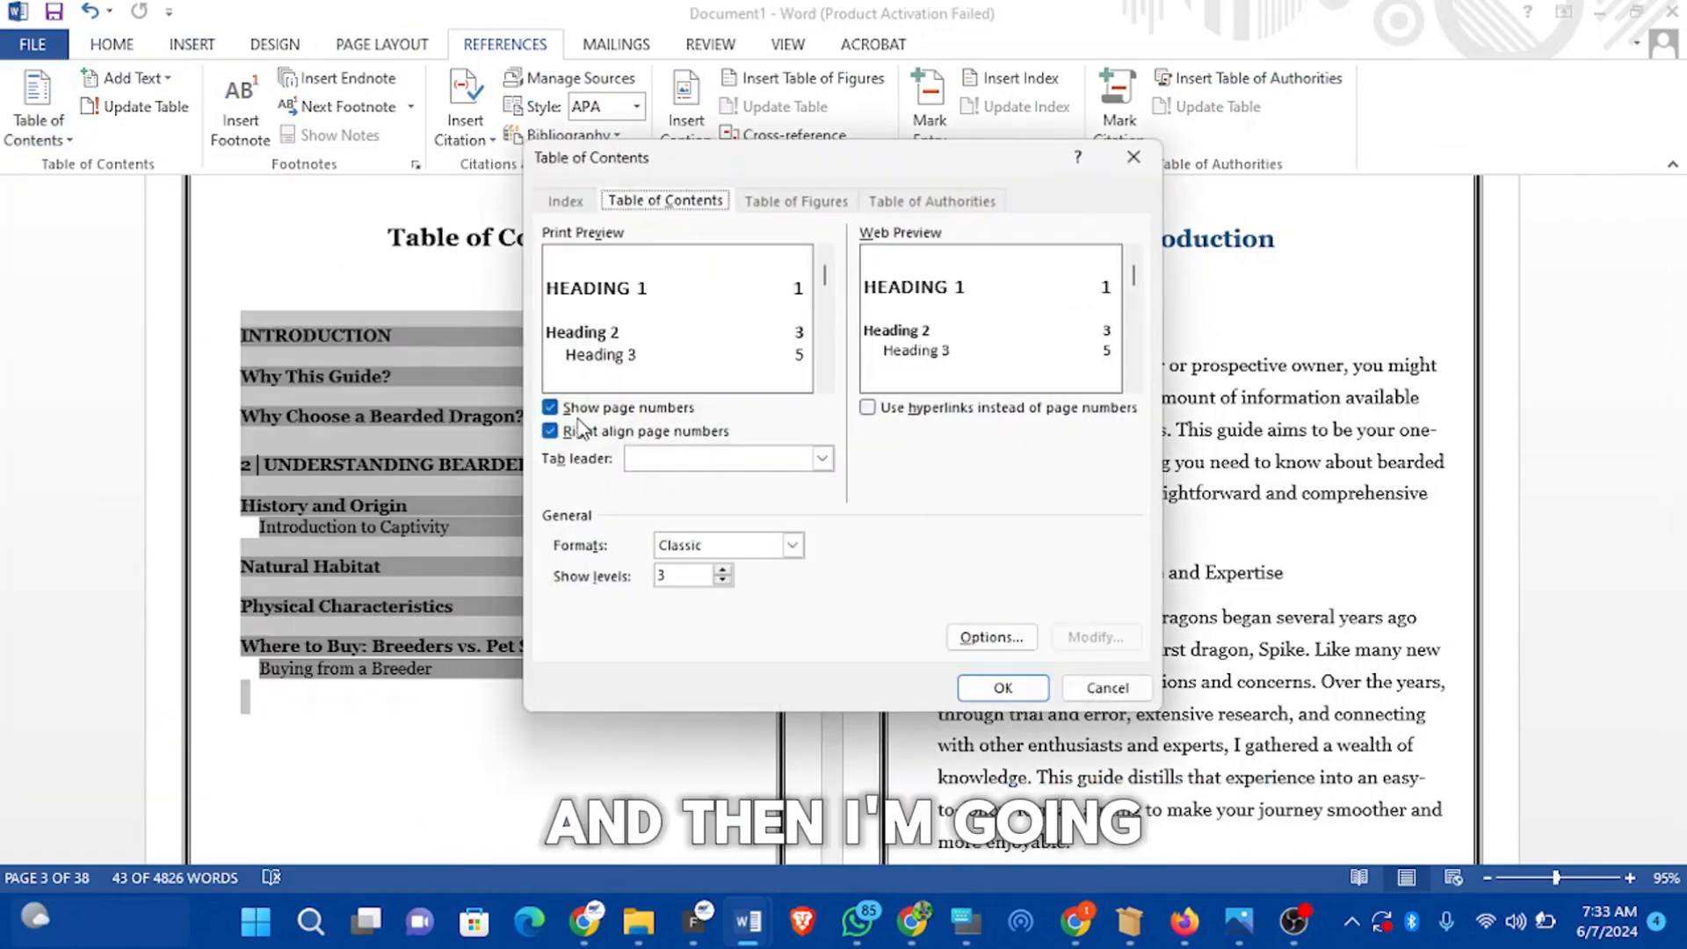
click(868, 408)
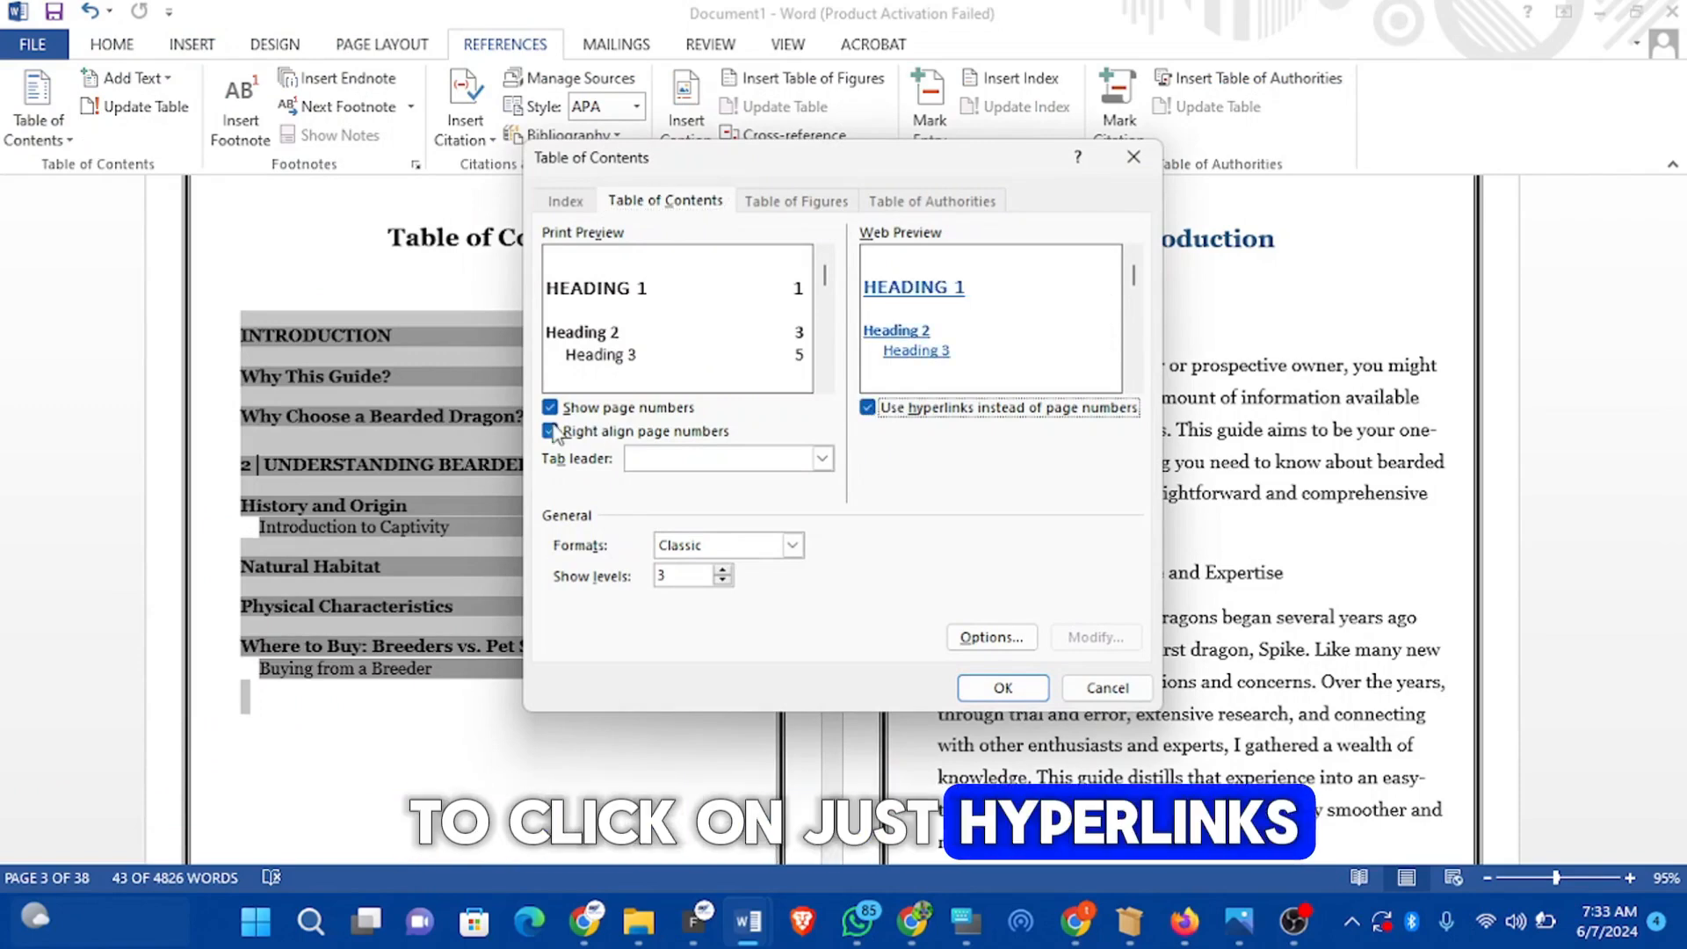
click(551, 406)
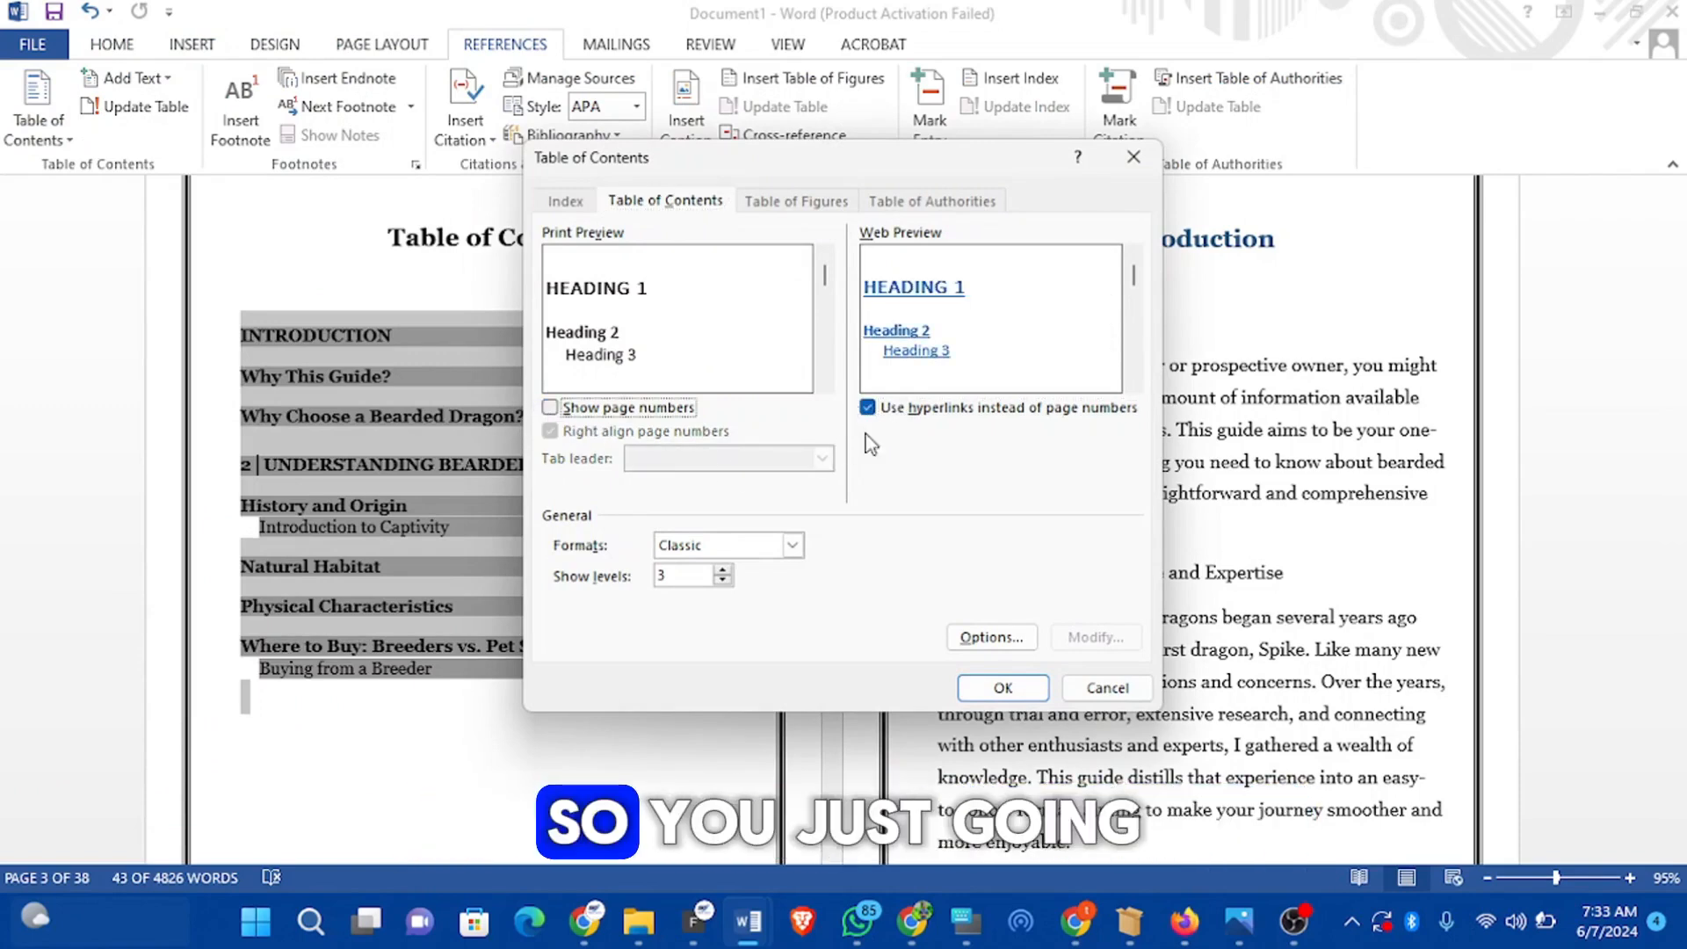
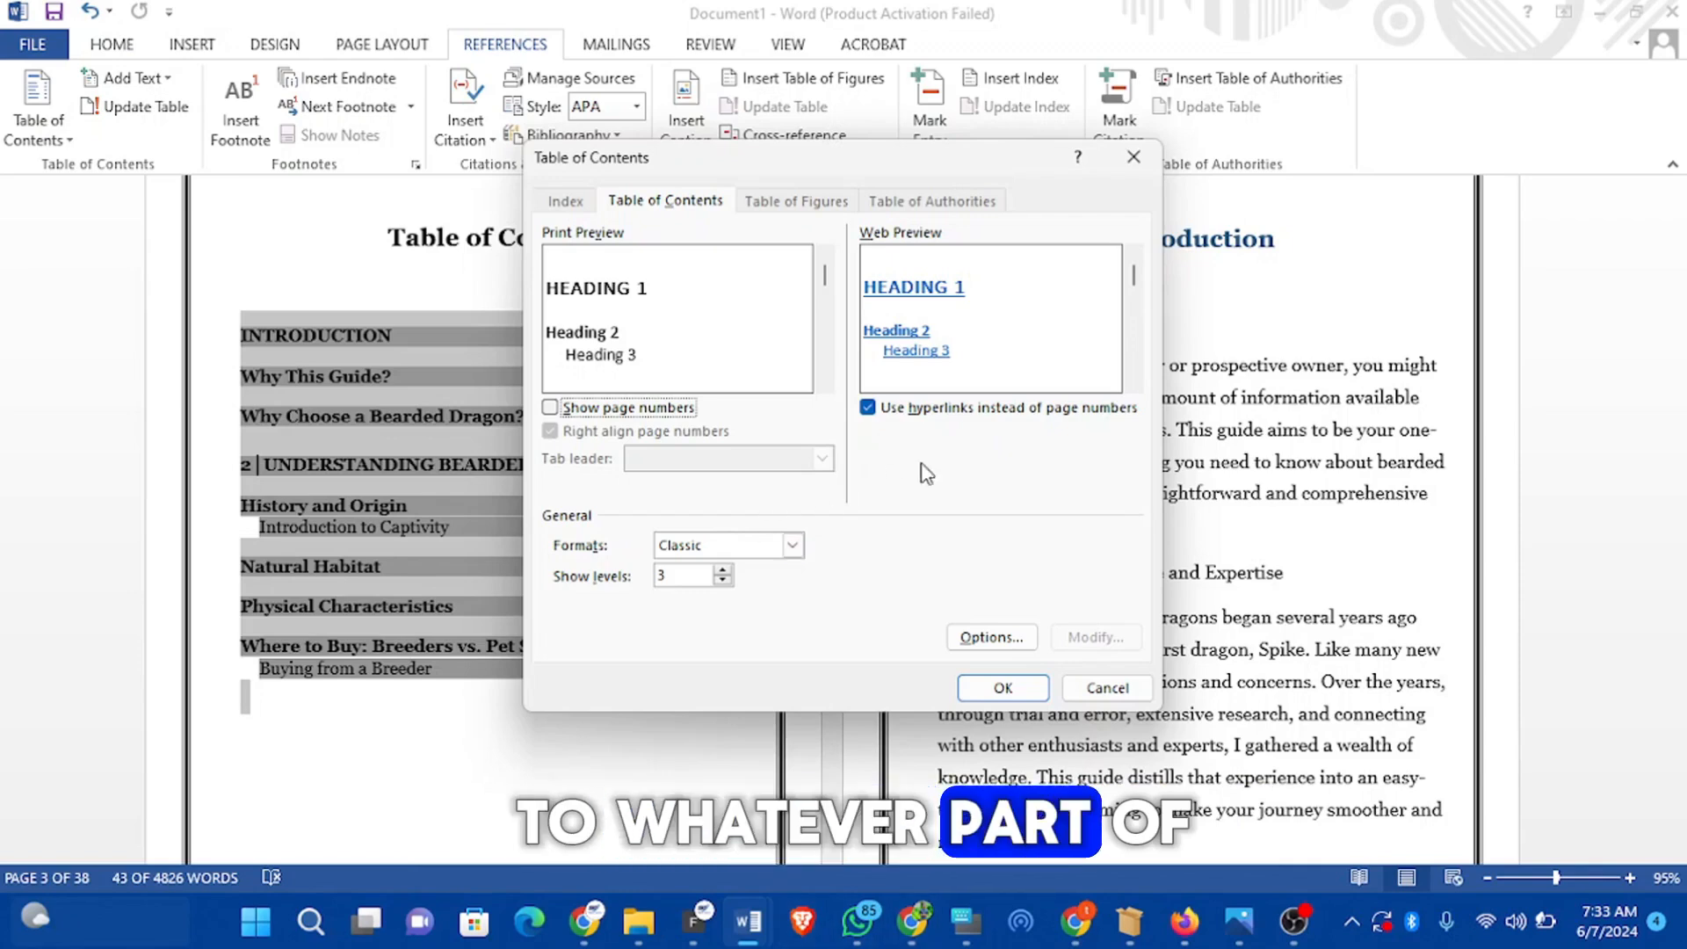
Step: Set the custom table's format to From template and replace the existing table of contents with it
click(793, 545)
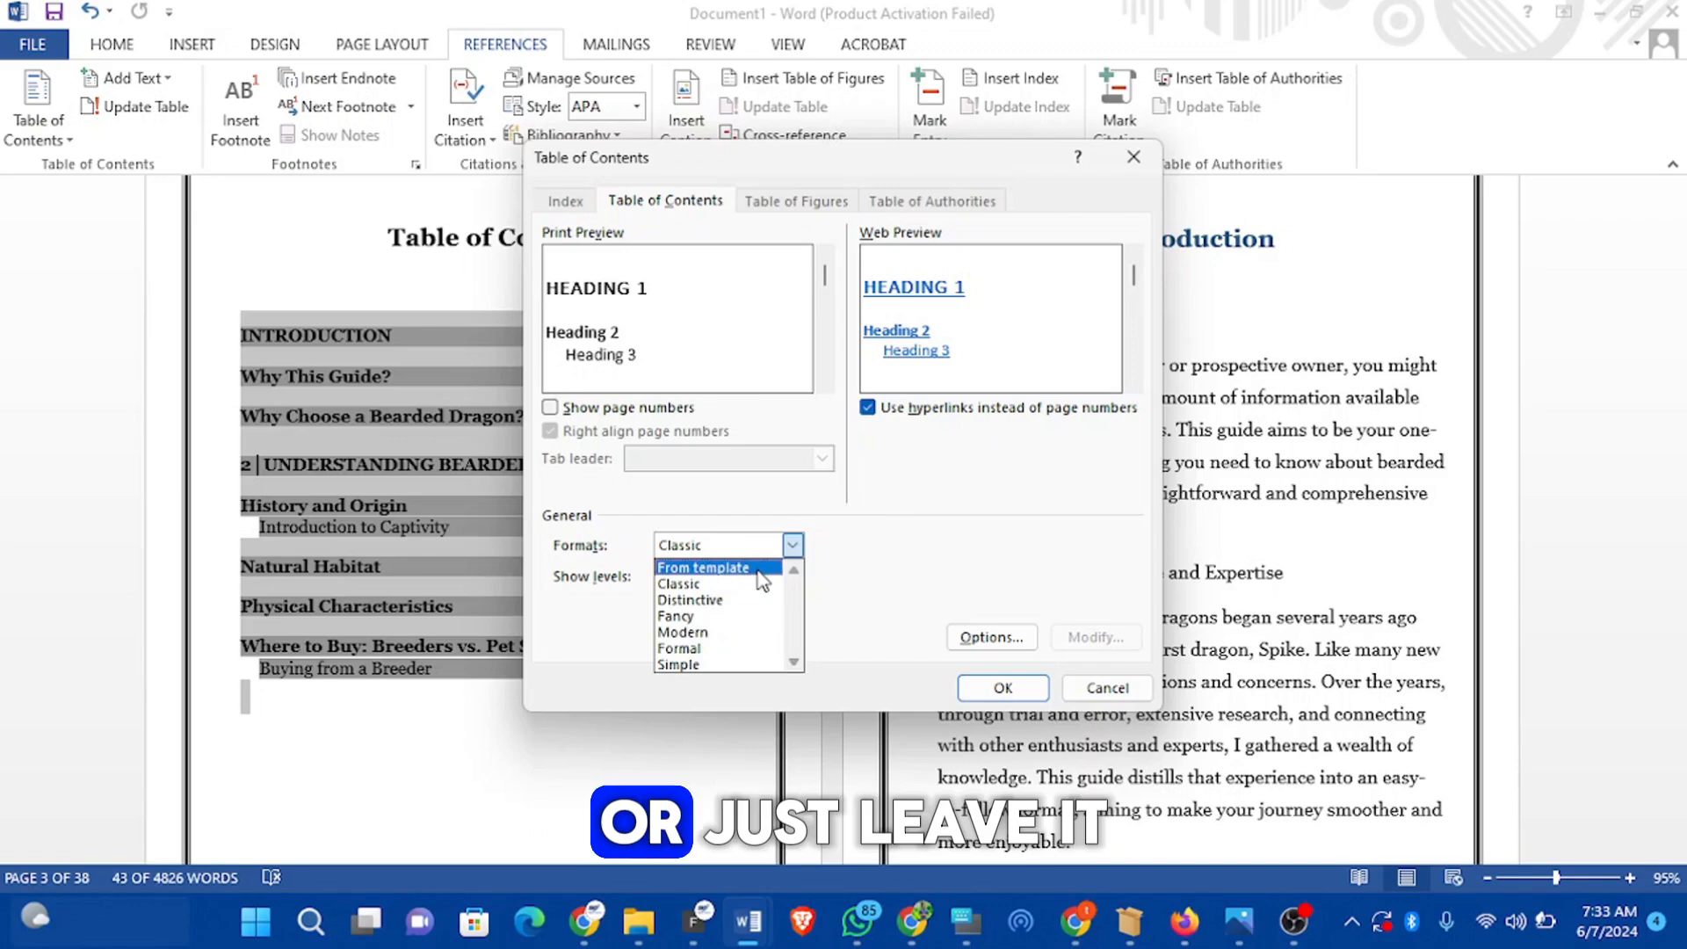
click(794, 560)
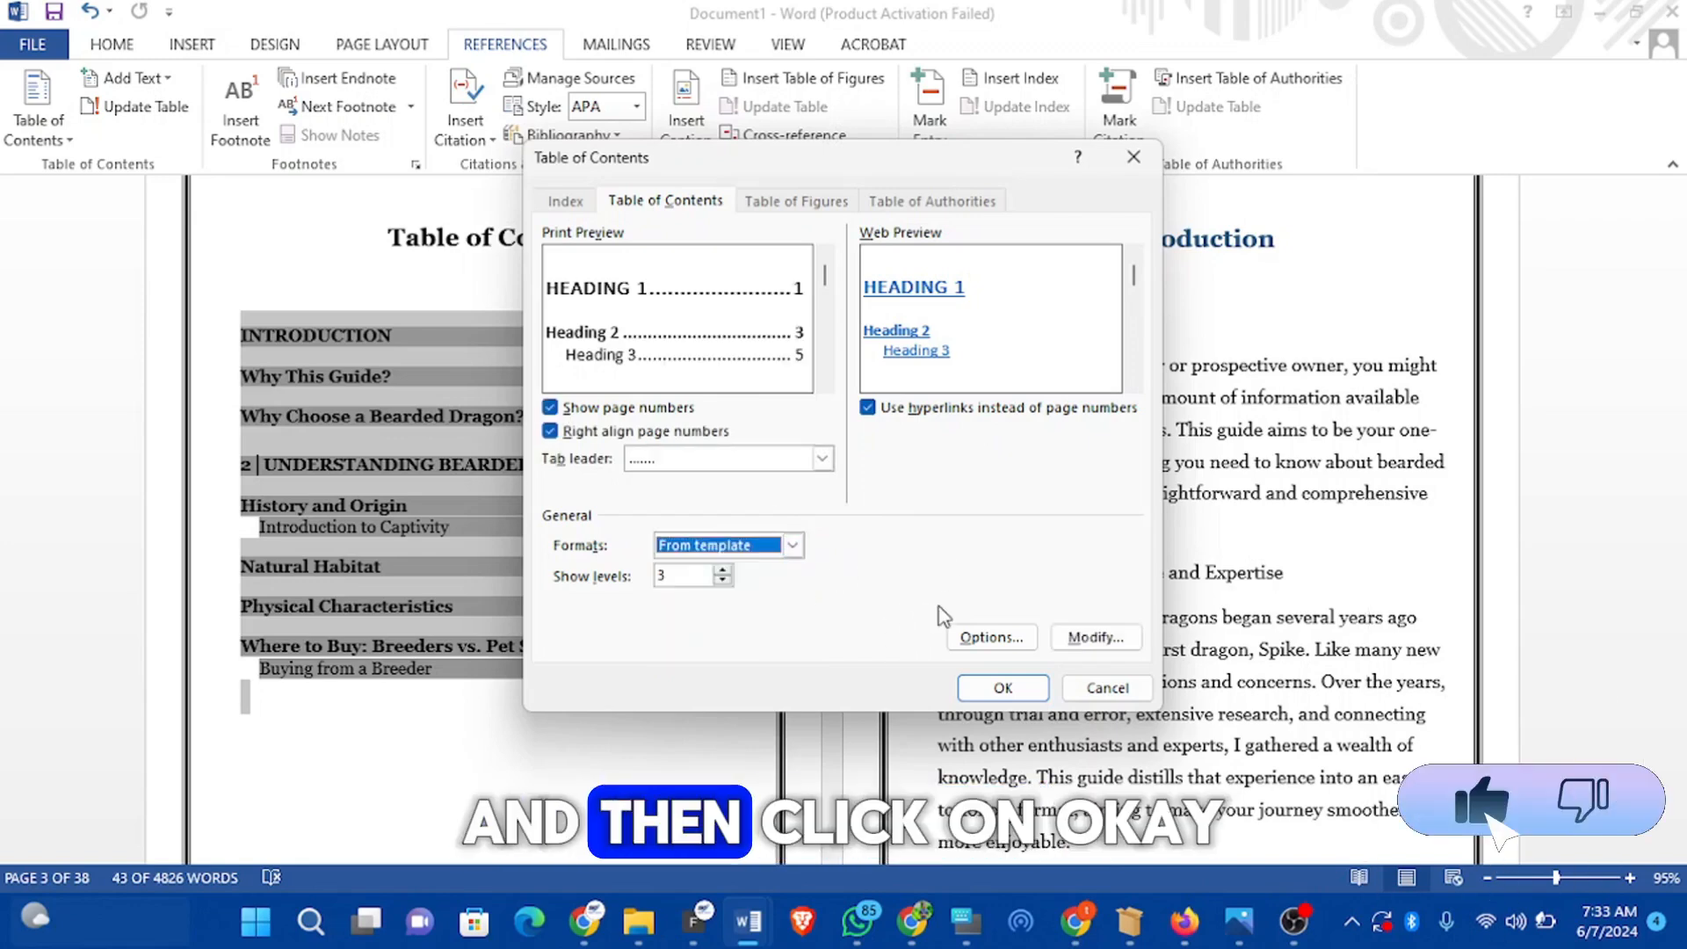
click(999, 691)
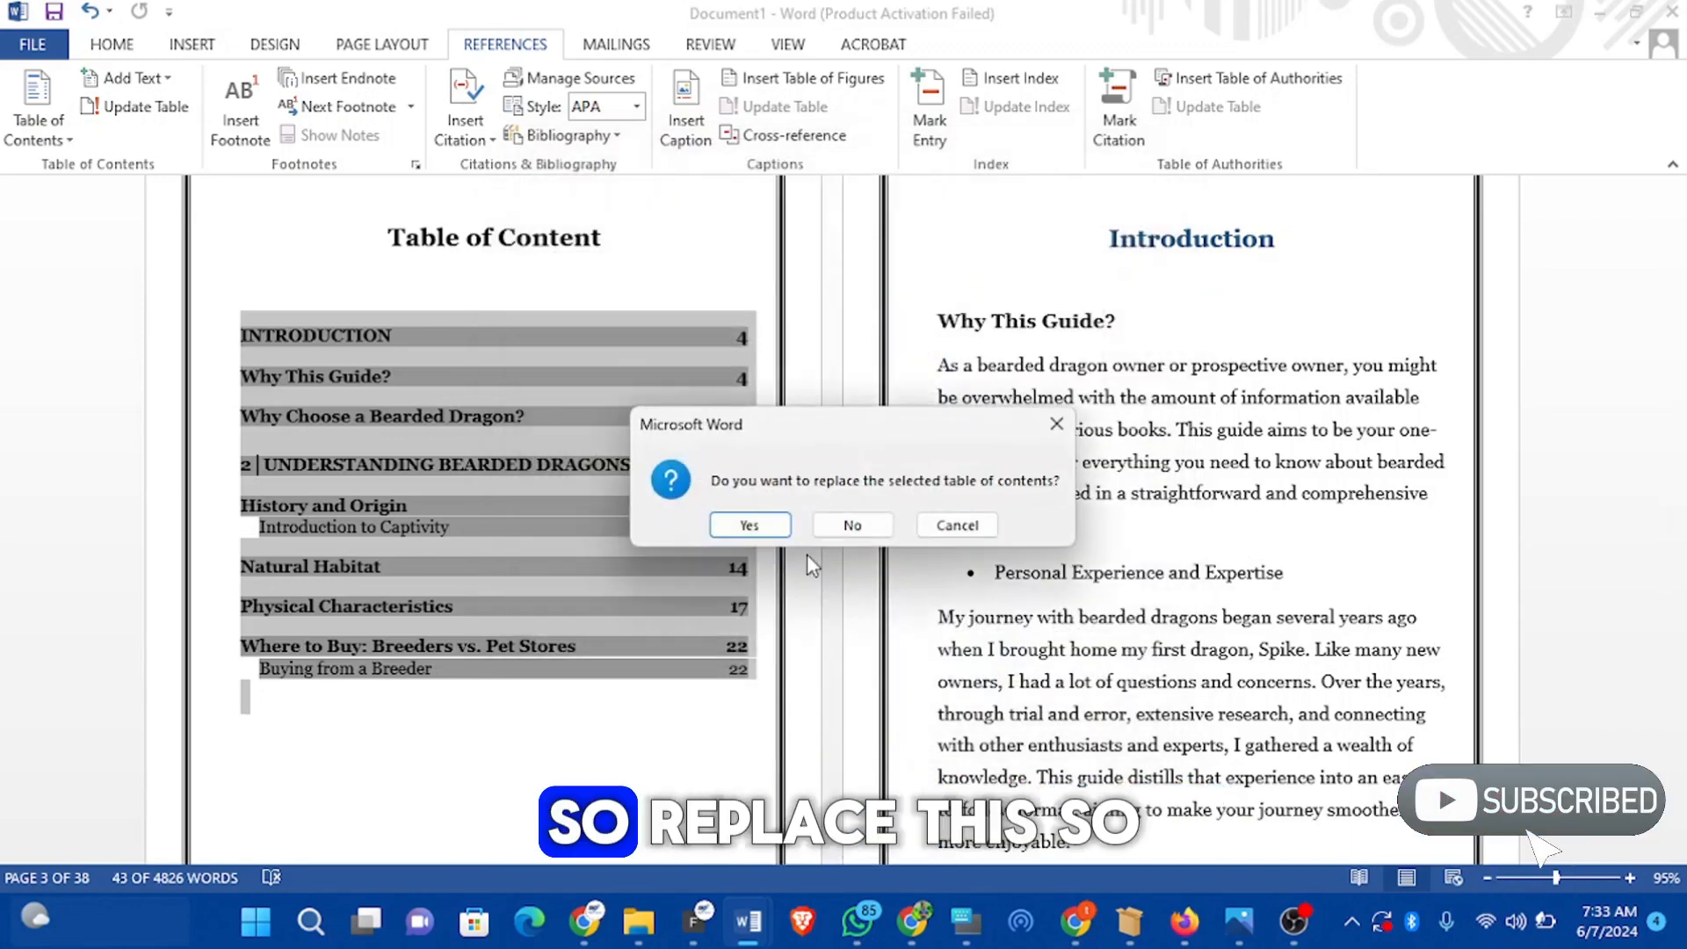
click(750, 525)
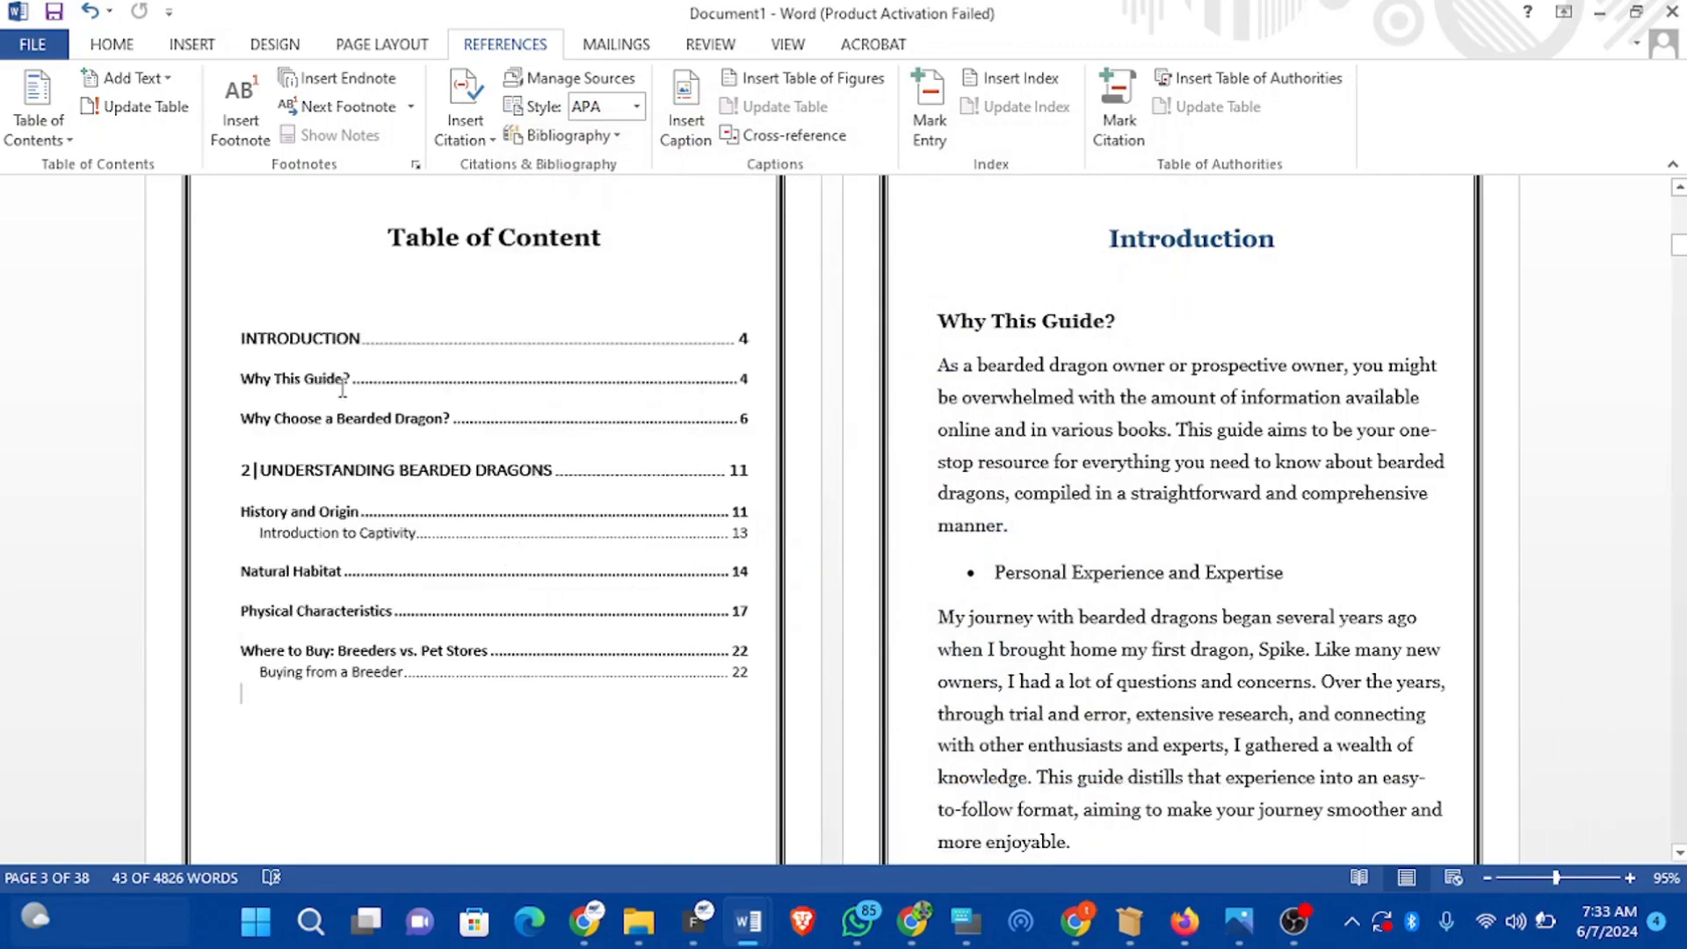
Step: Replace the table of contents with a custom one in Classic format, with page numbers hidden
drag(239, 333, 578, 687)
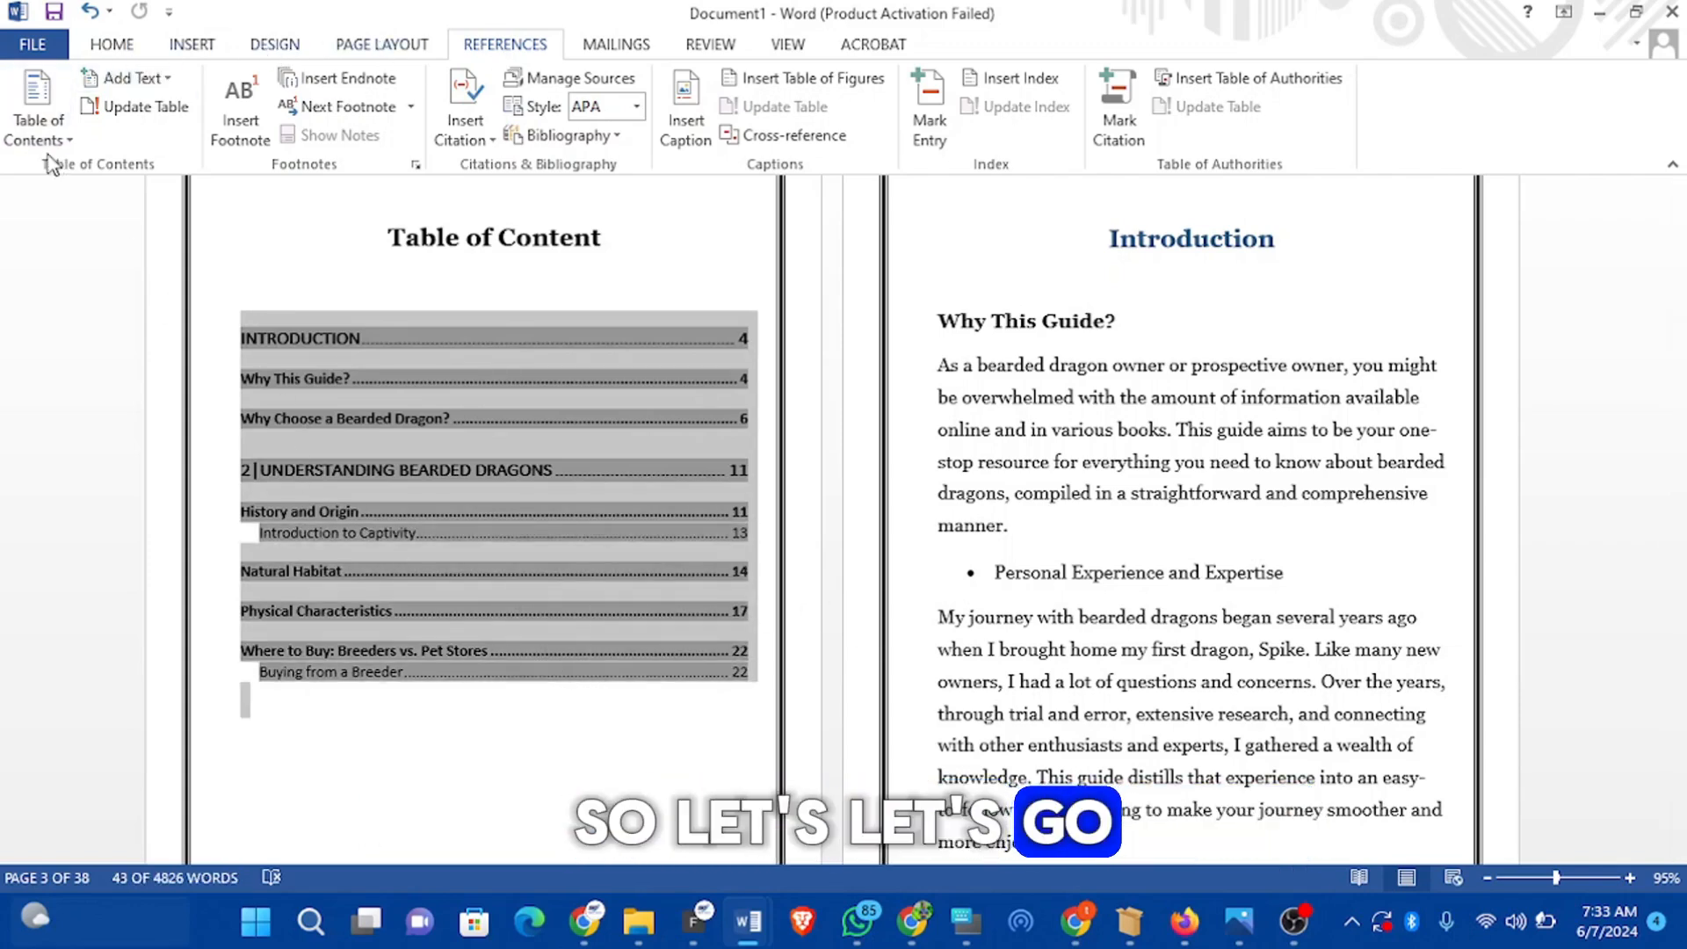
click(37, 127)
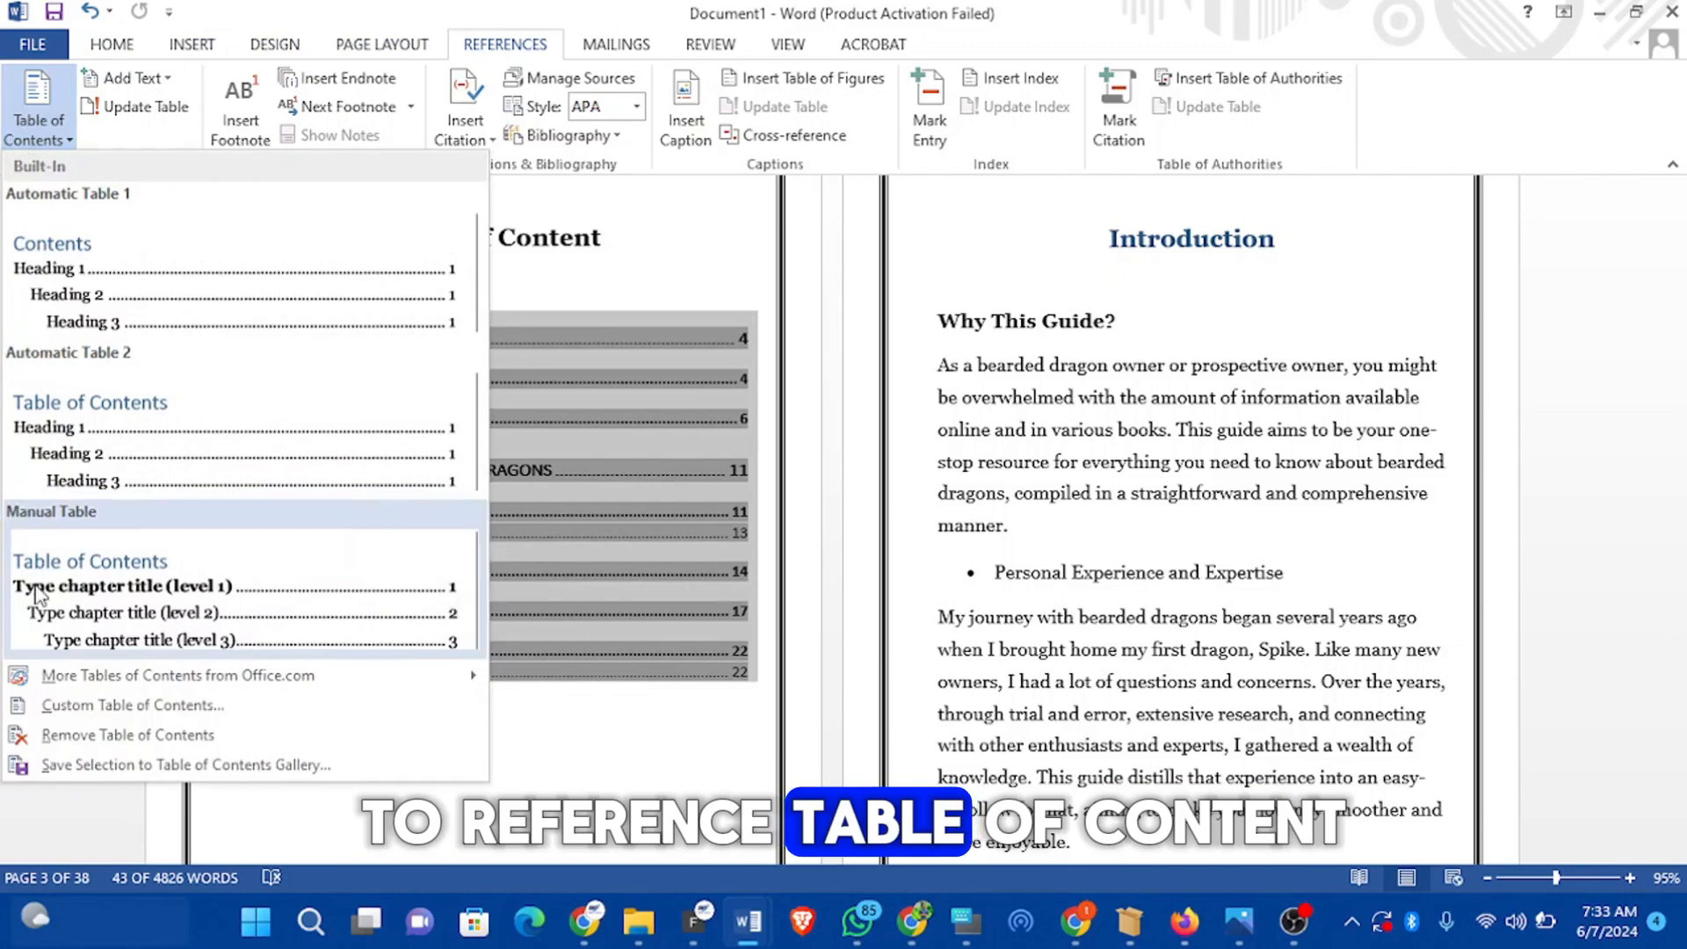
click(70, 708)
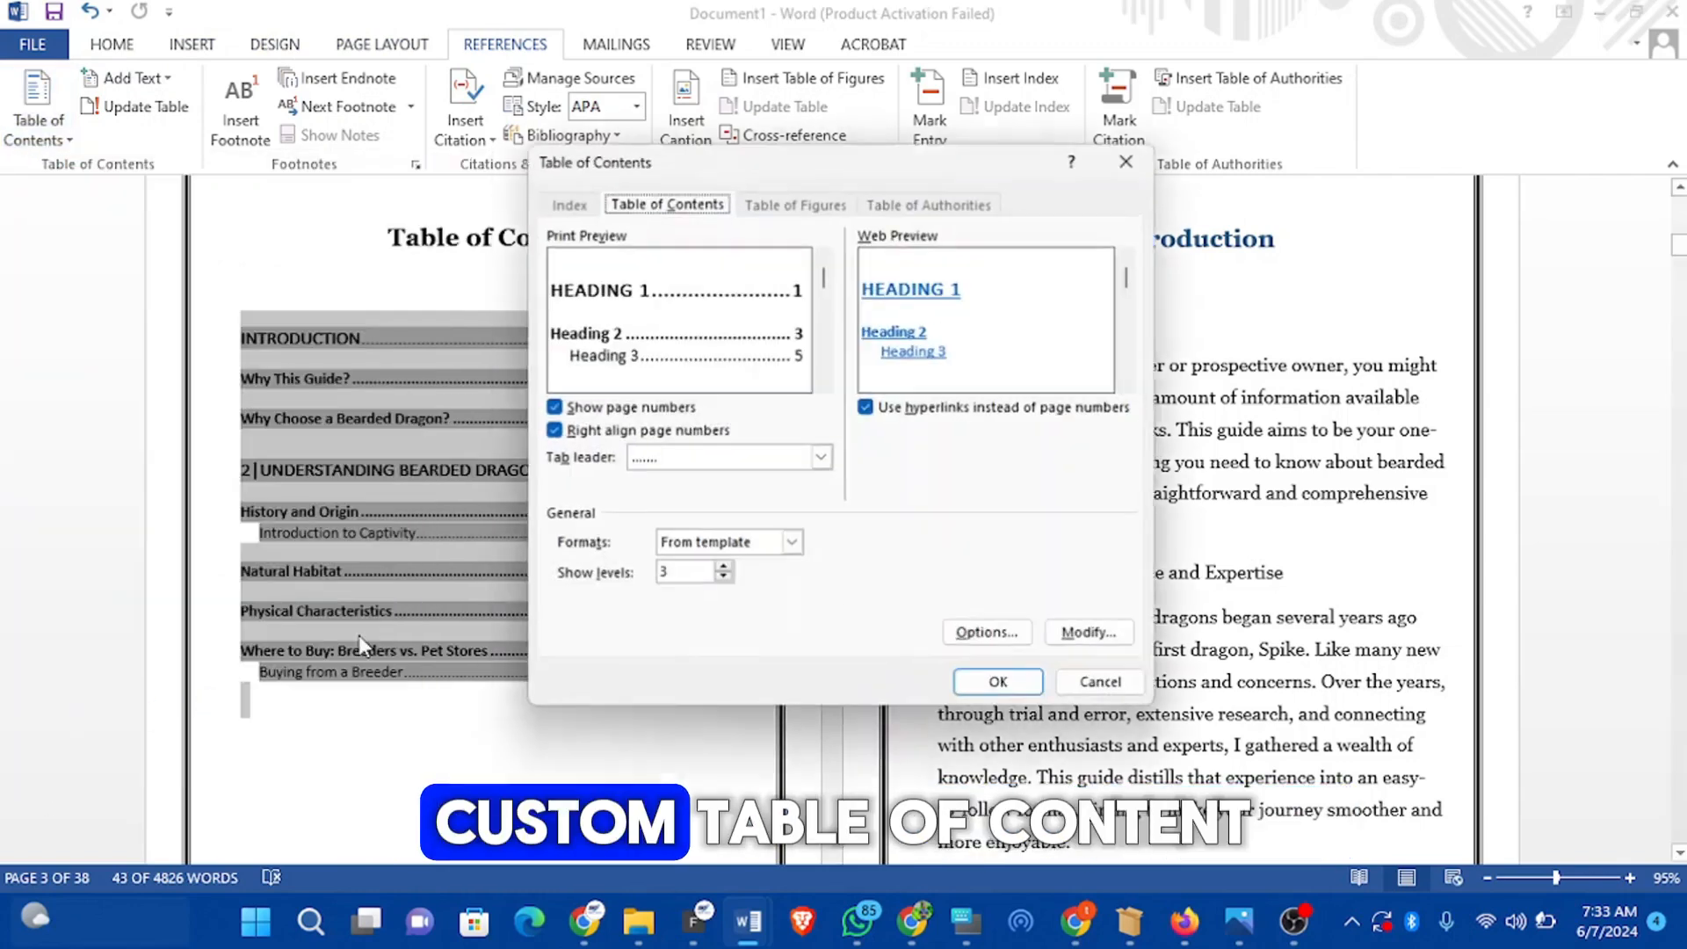
click(552, 432)
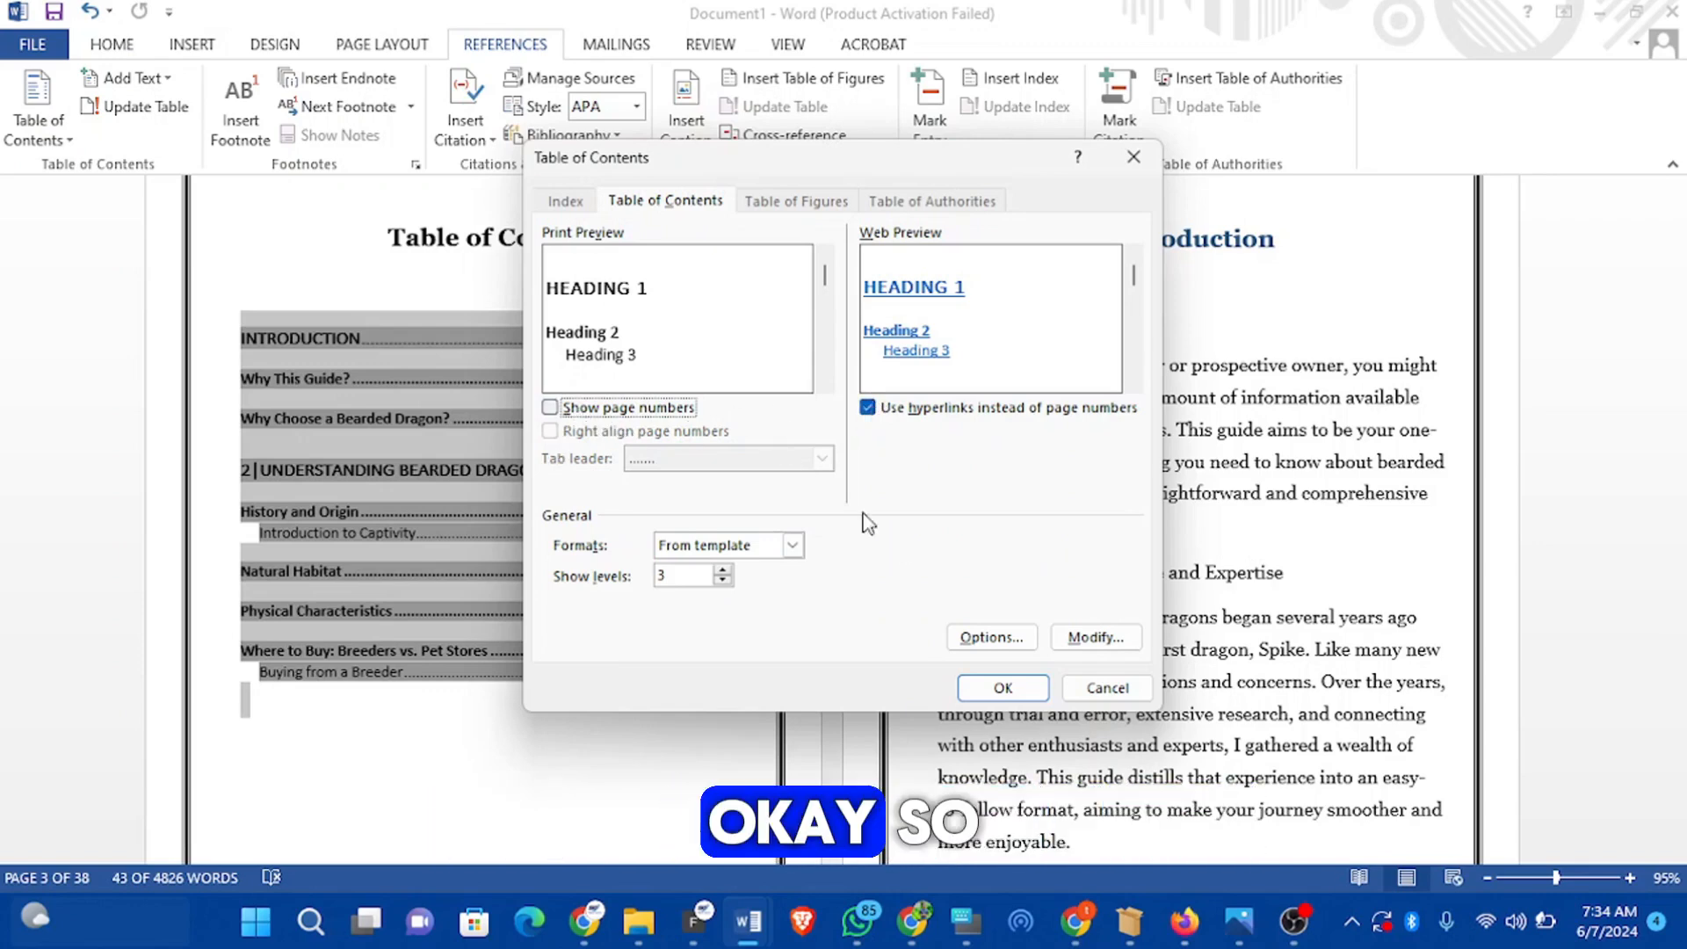
click(795, 545)
click(756, 579)
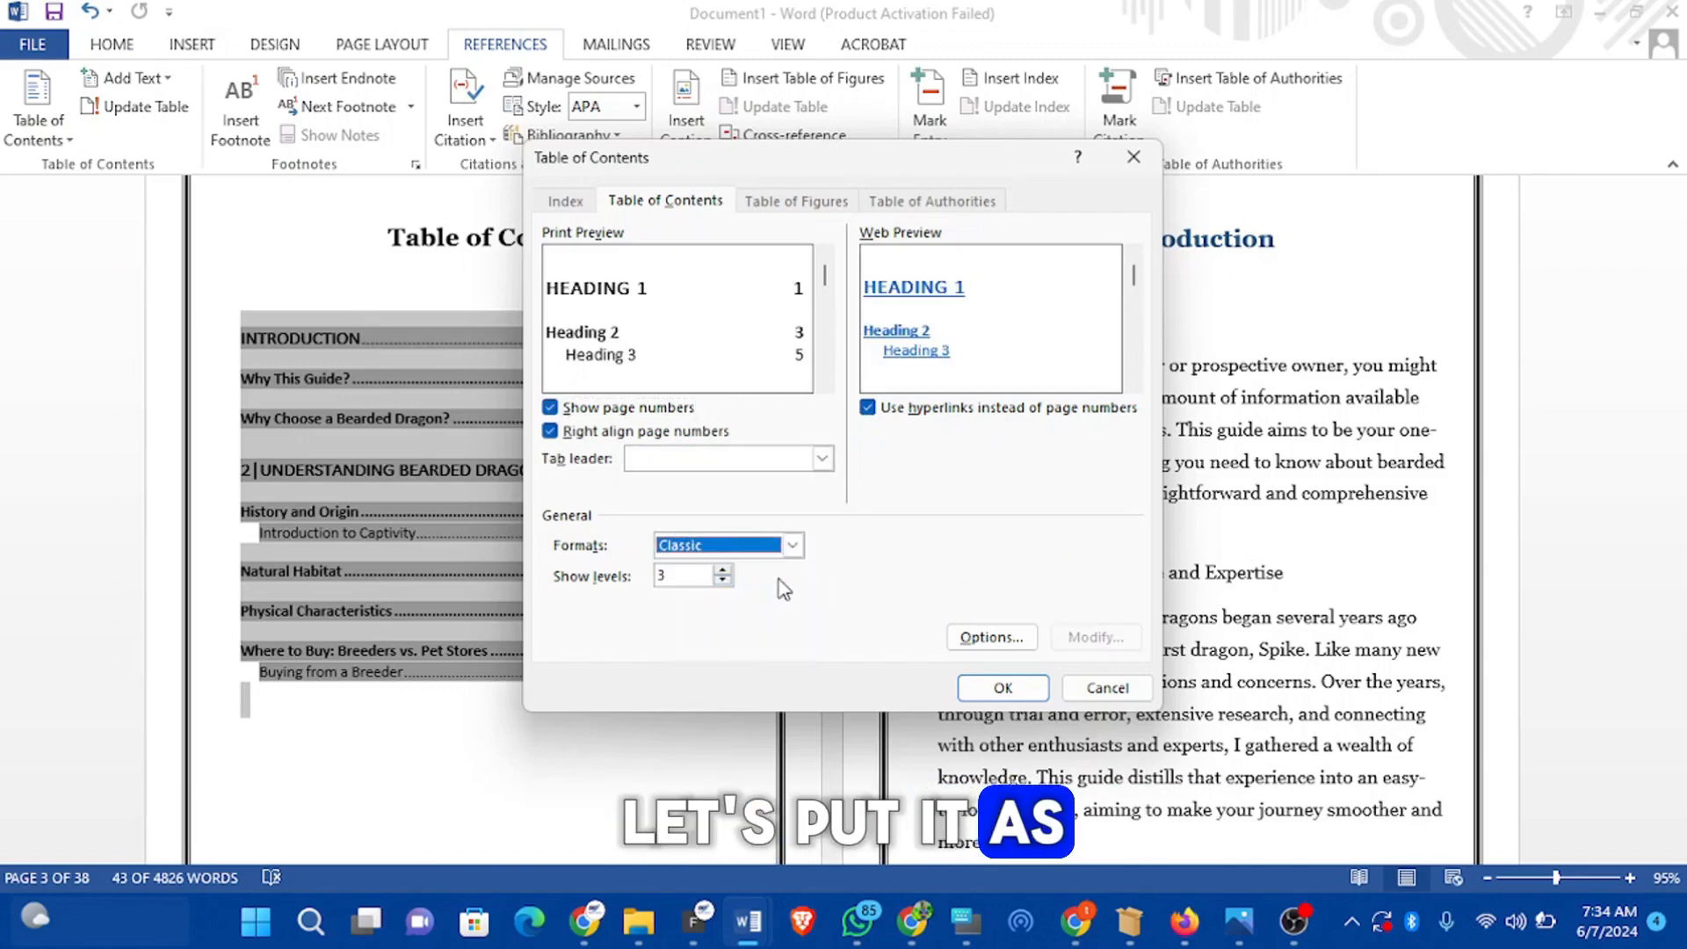
click(550, 406)
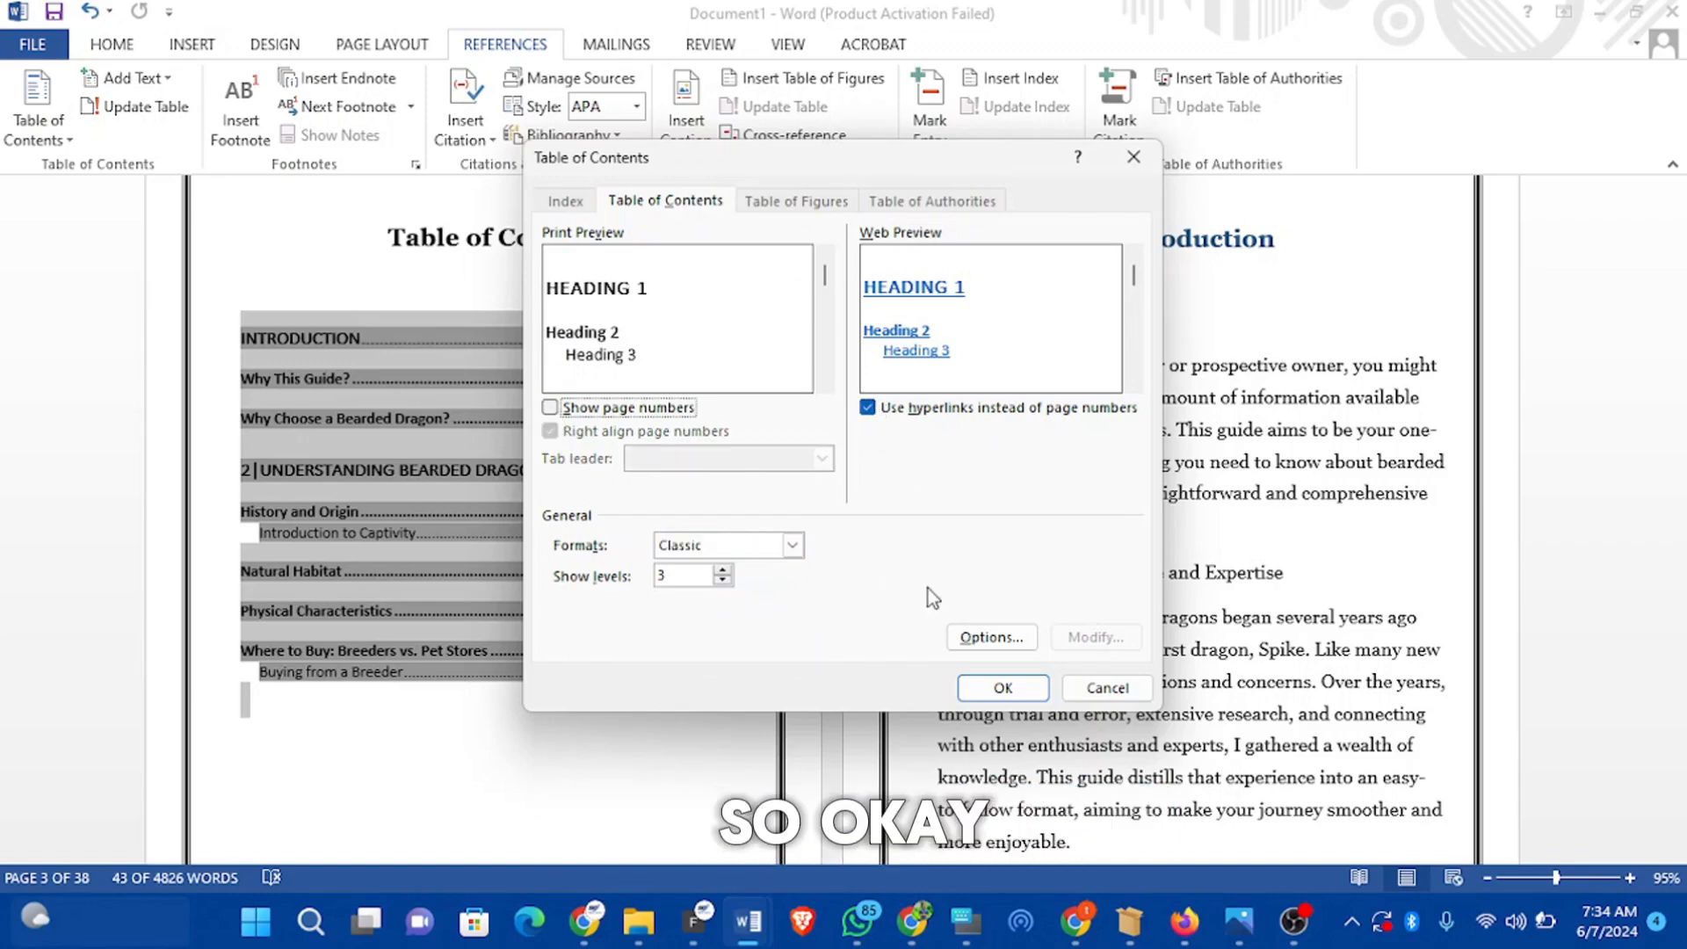
click(1003, 688)
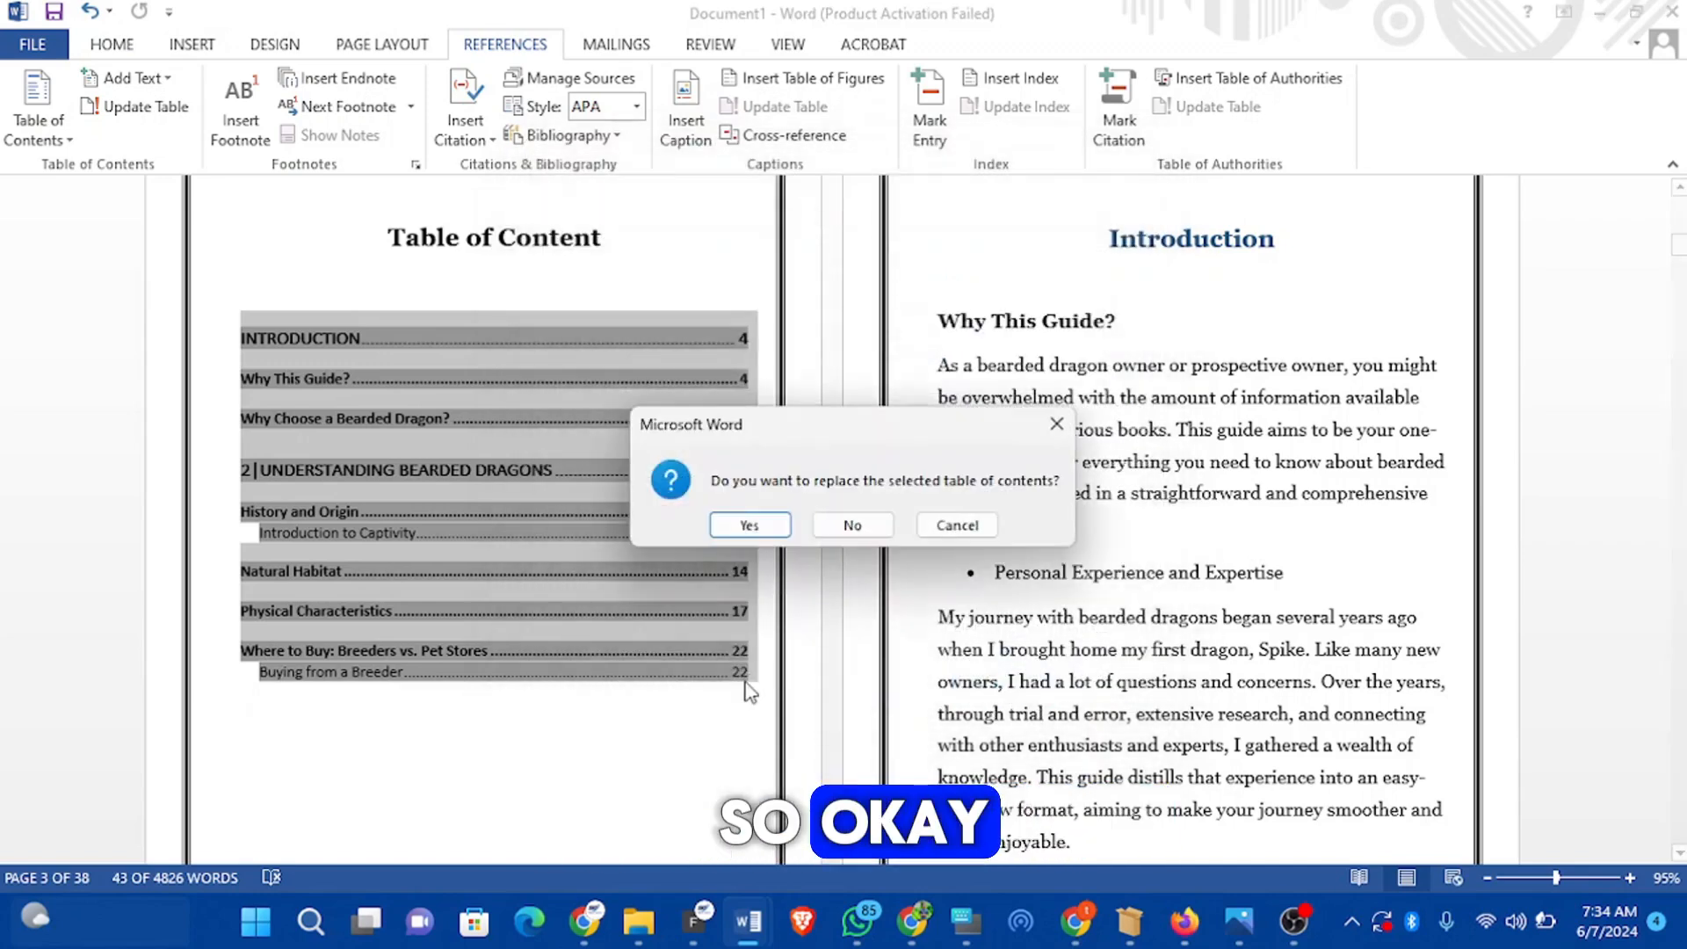
click(749, 524)
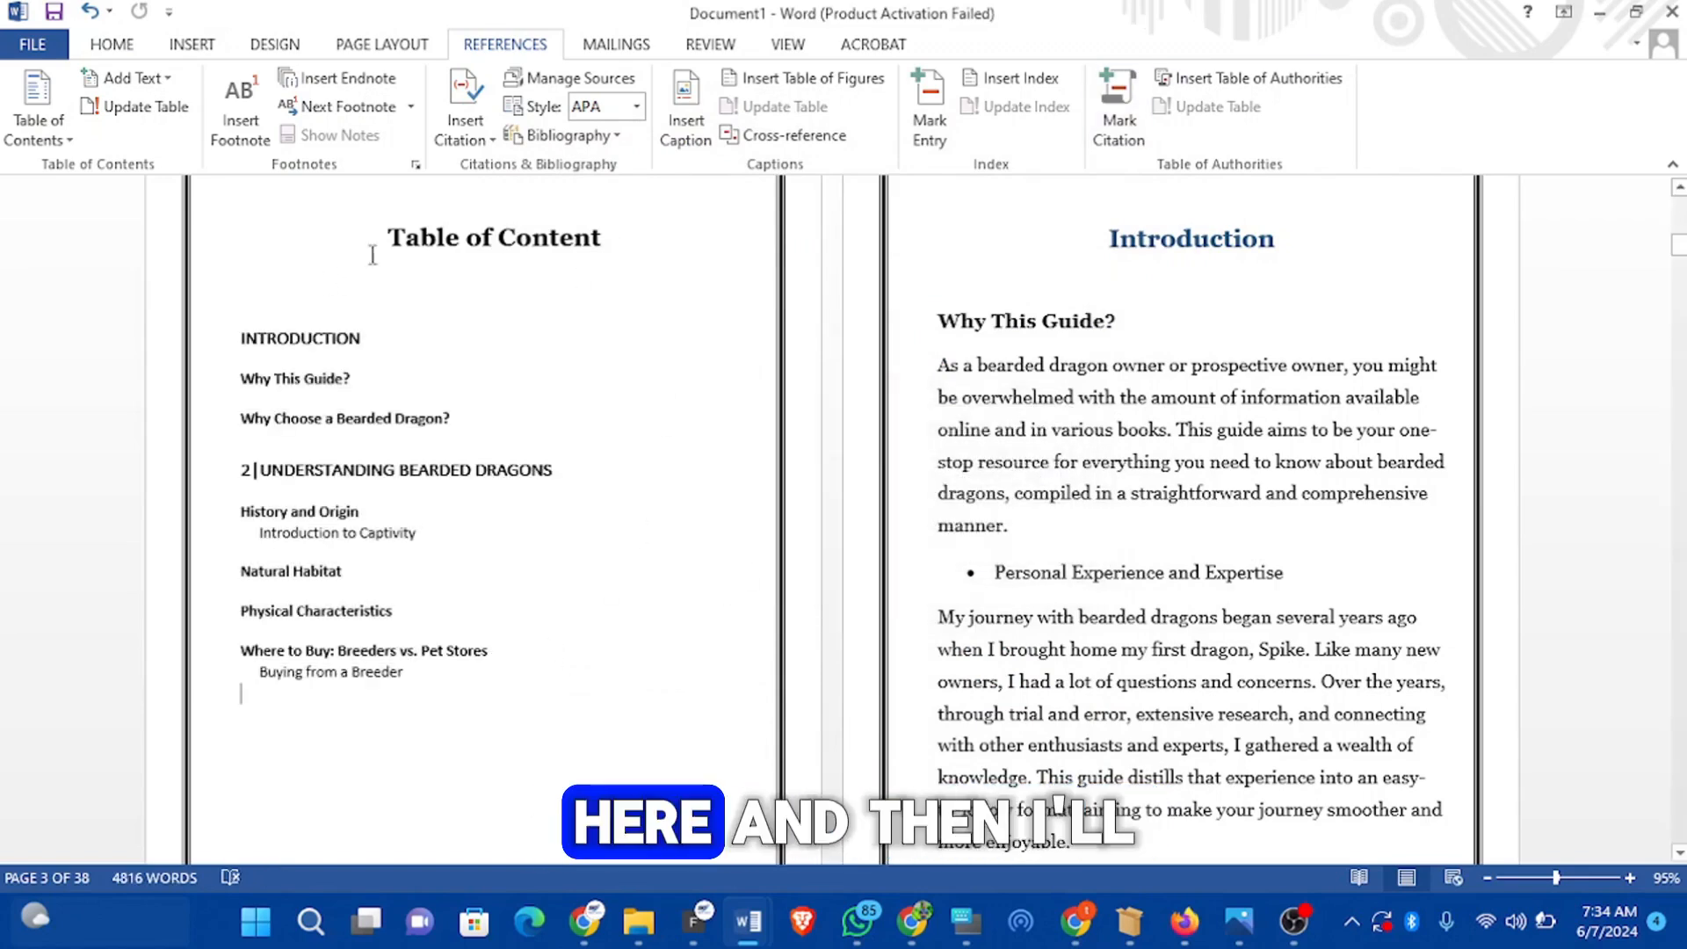
Step: Set all table of contents entries to the Georgia font at size 11
drag(242, 322, 425, 703)
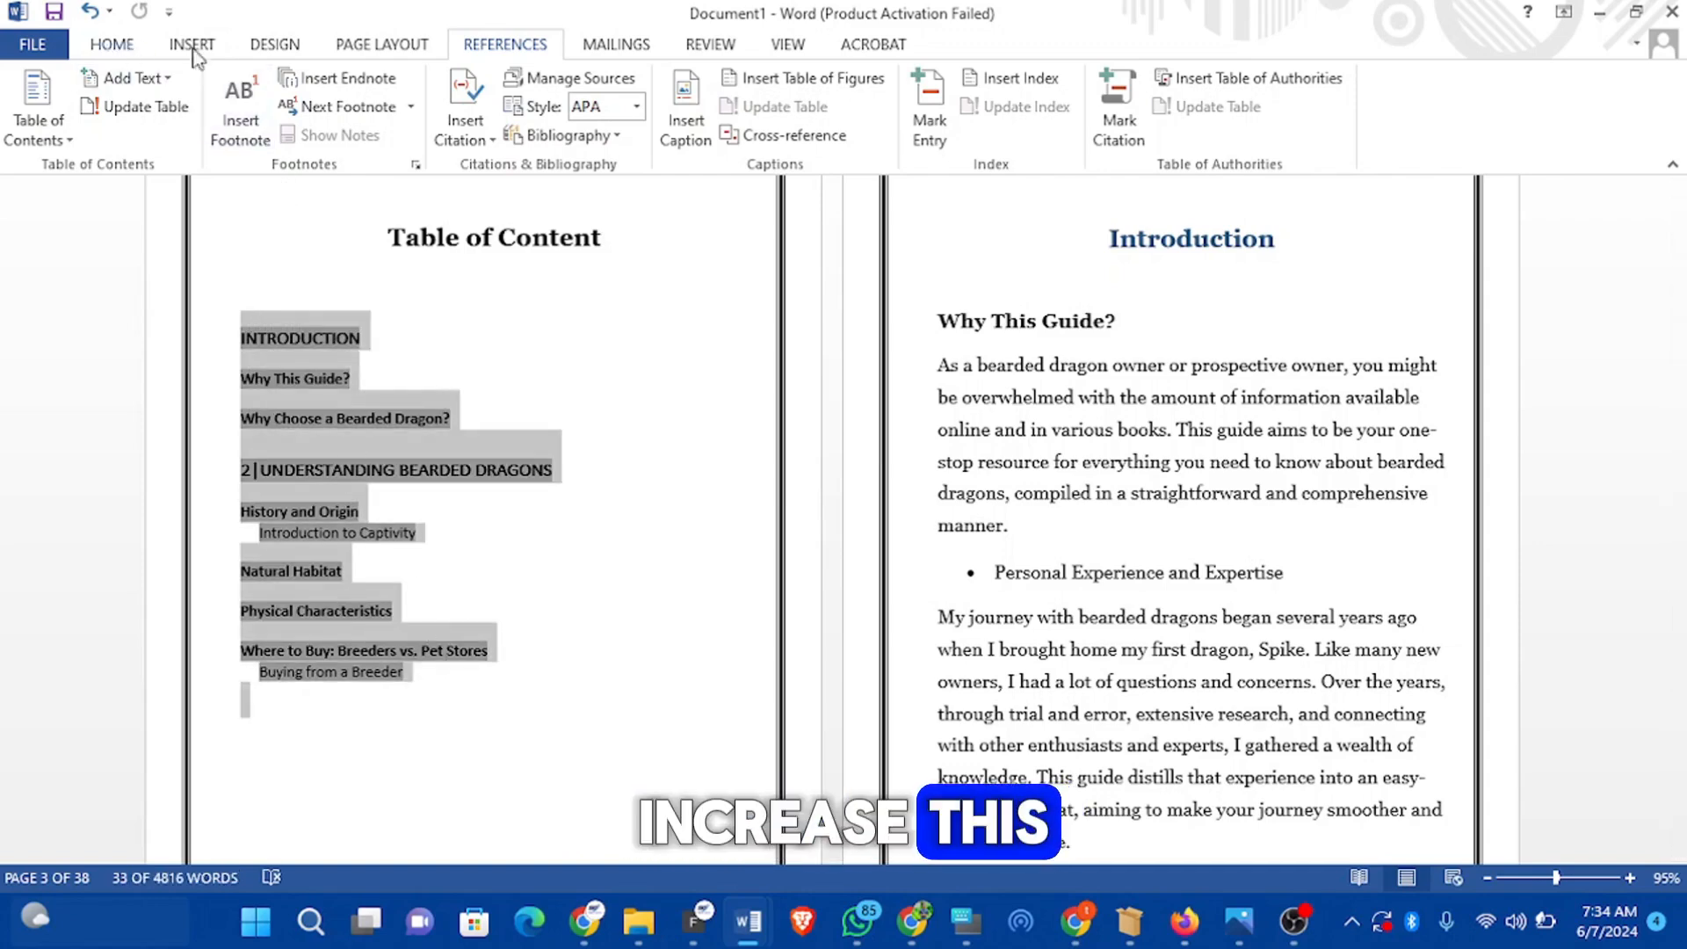
click(118, 46)
click(304, 88)
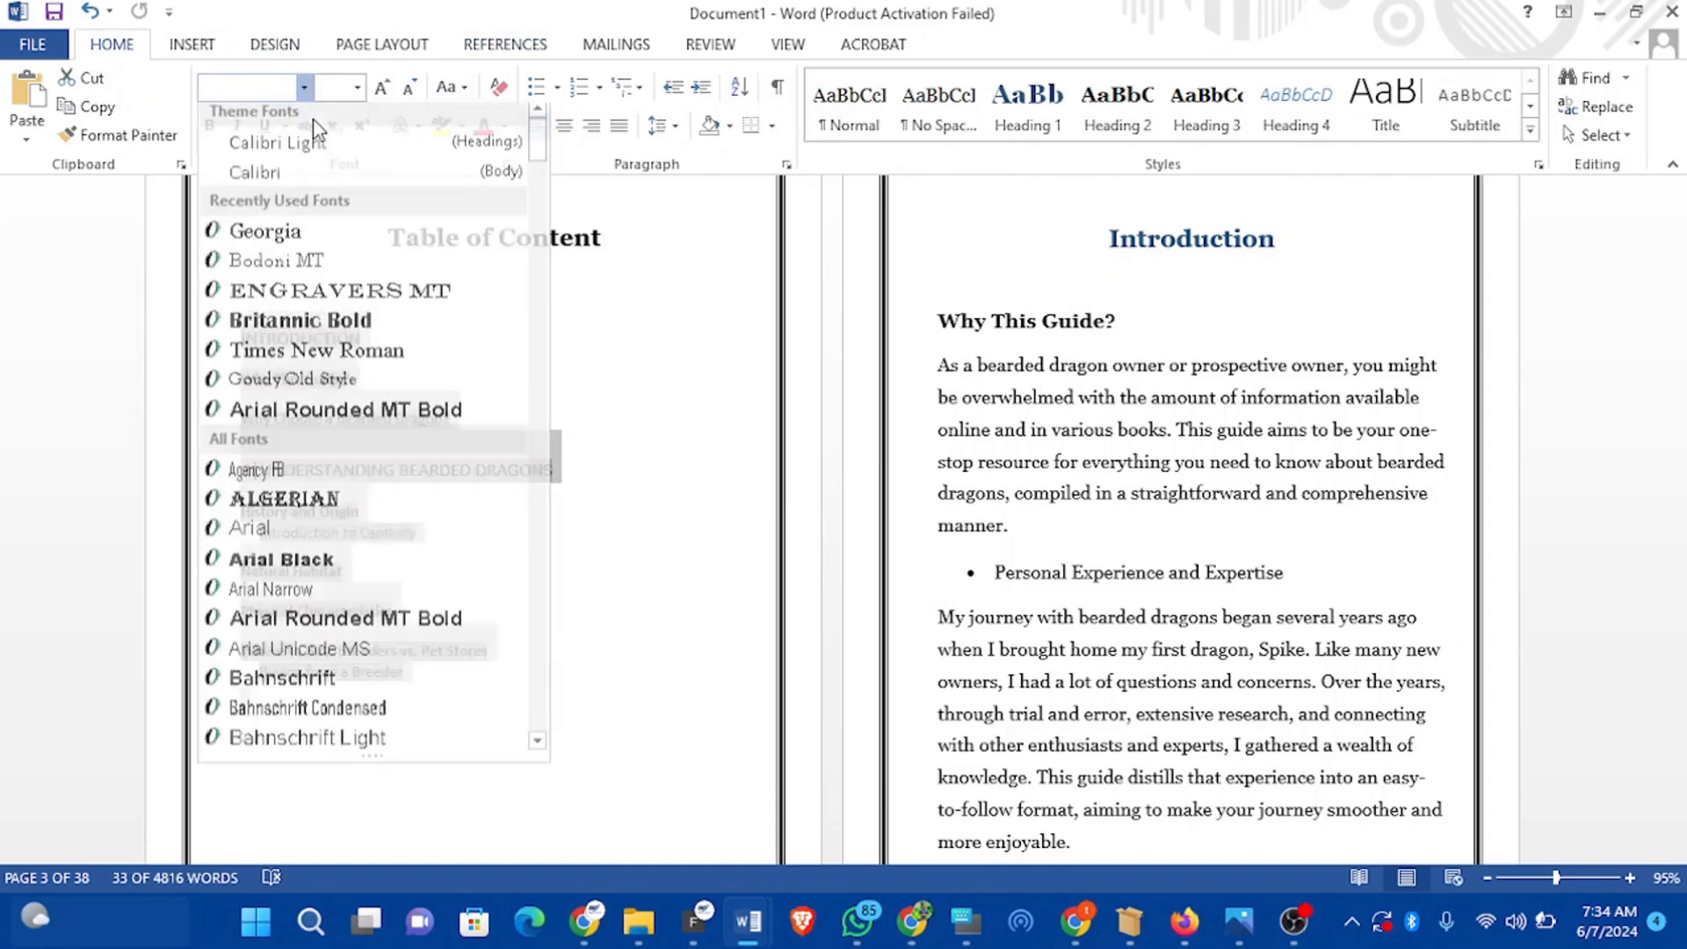
click(315, 239)
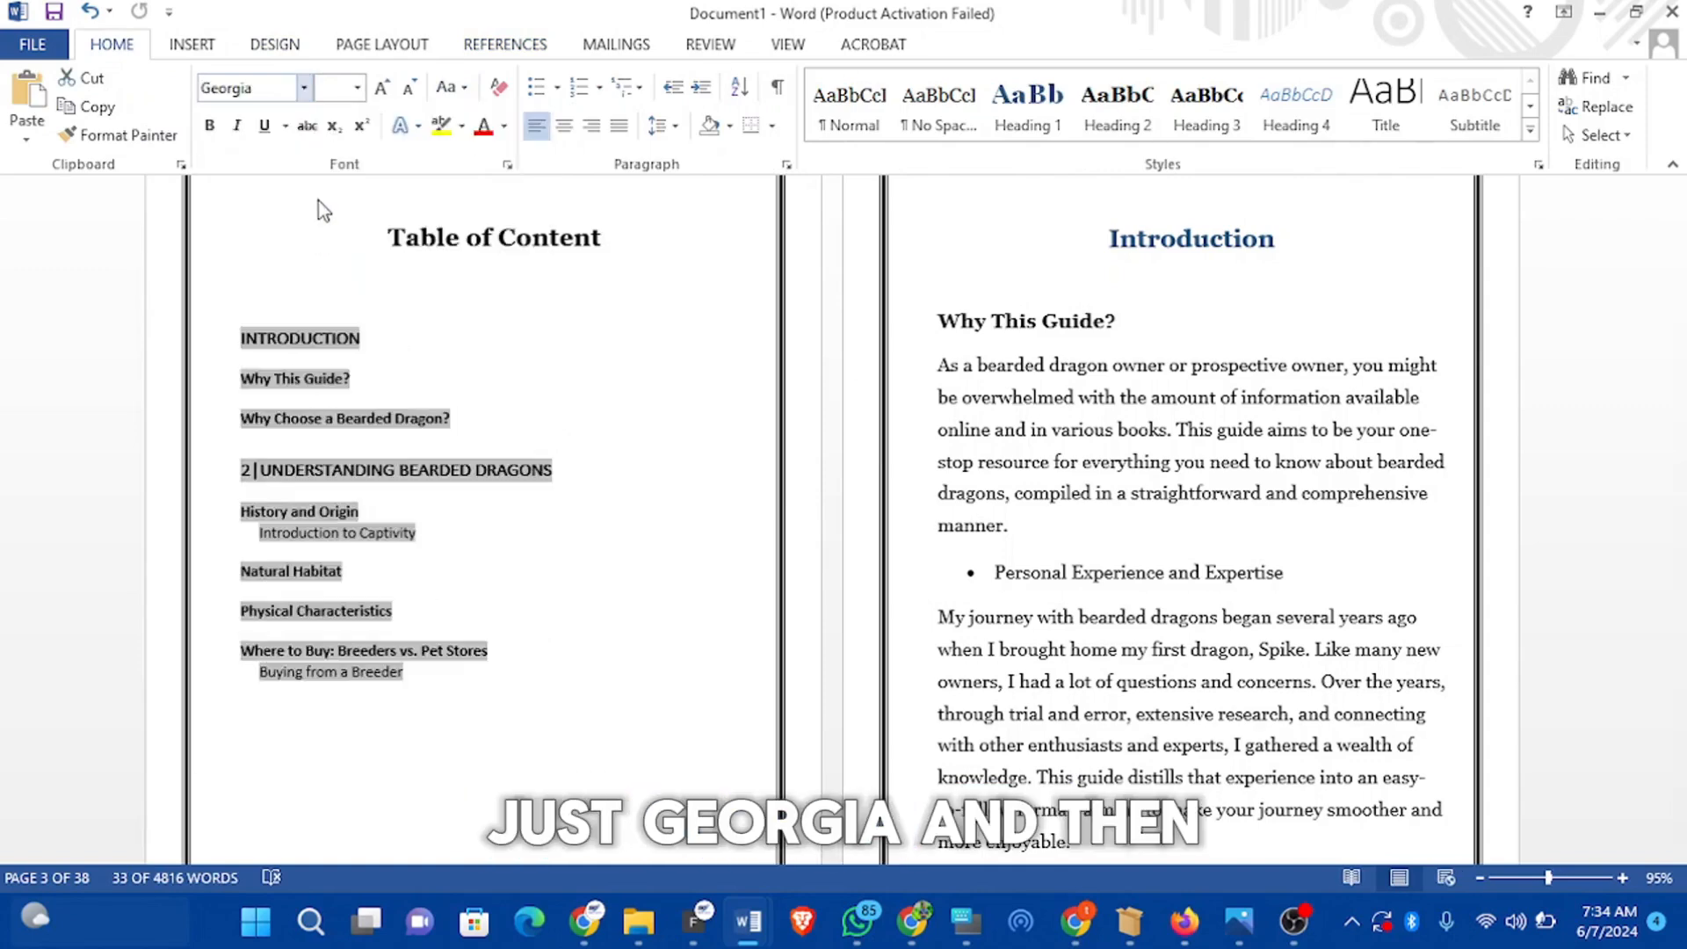
click(357, 87)
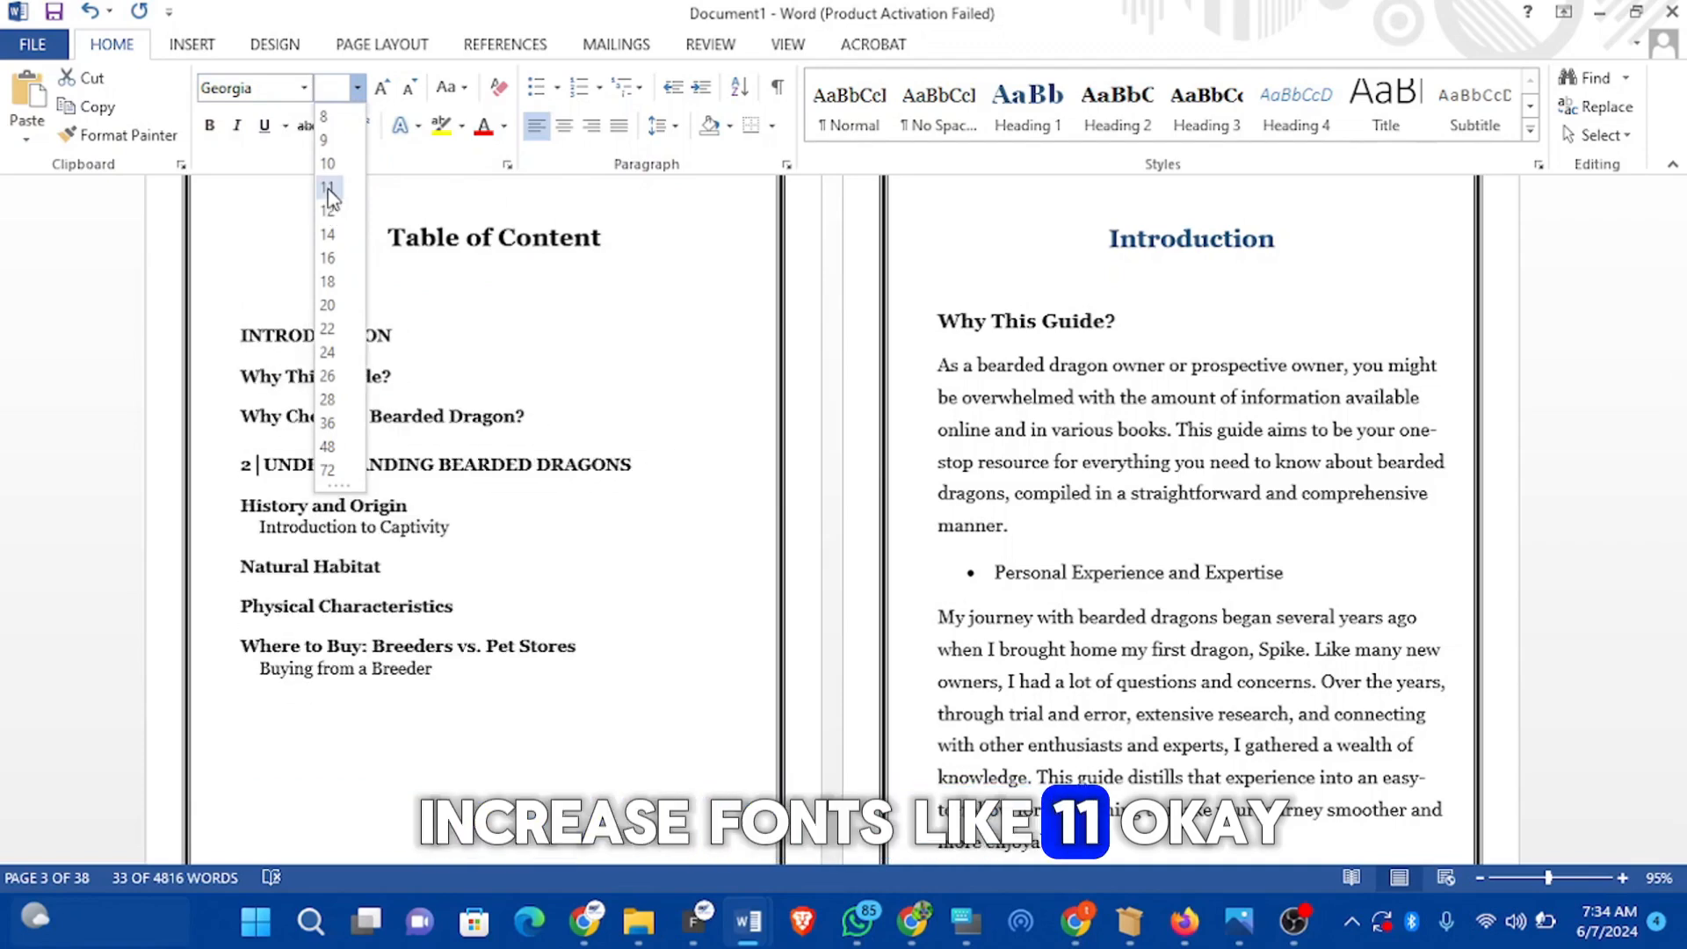
click(328, 188)
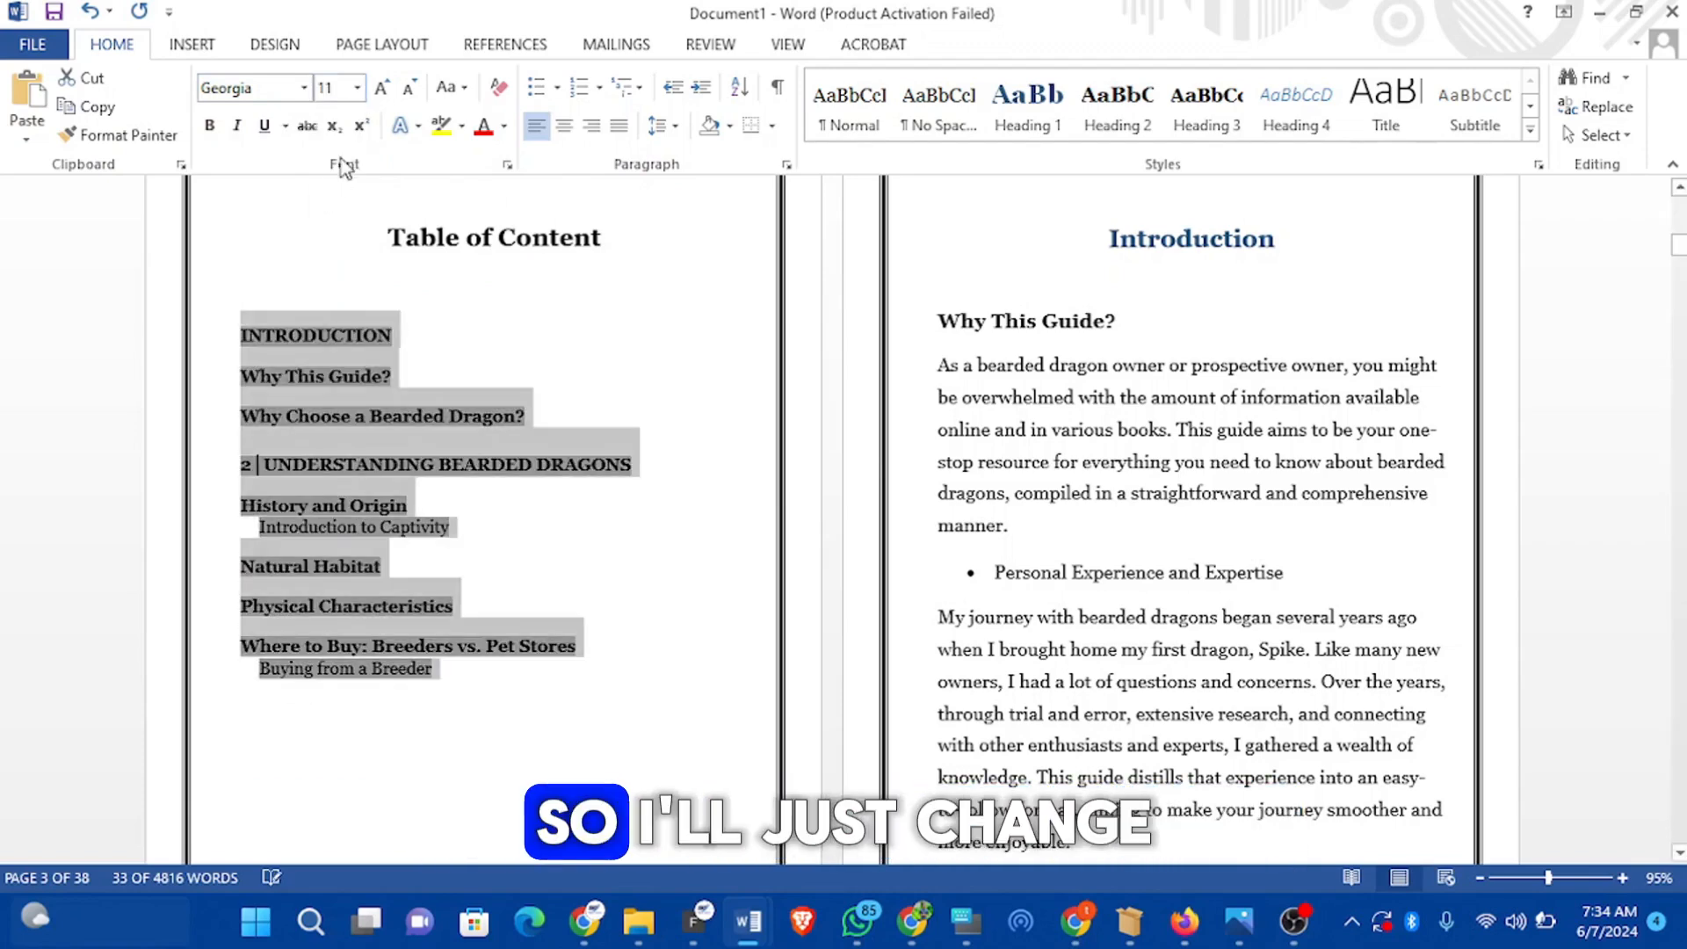
Step: Colour all the table of contents entries blue and check the surrounding pages back to the title page
click(503, 126)
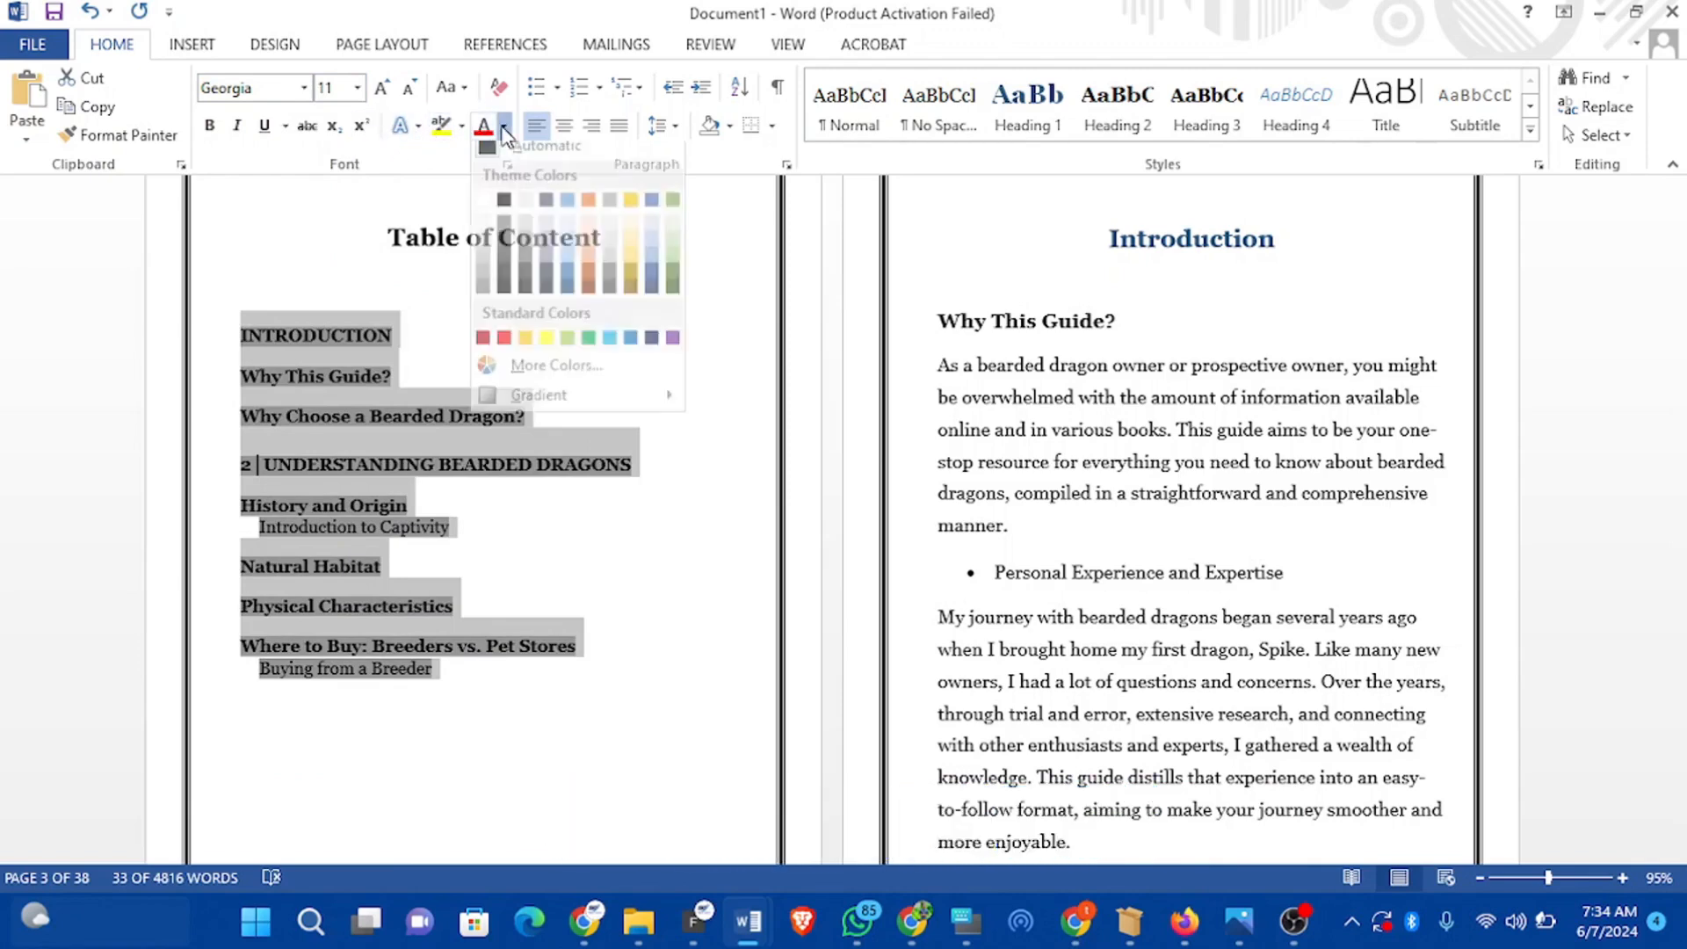
click(570, 286)
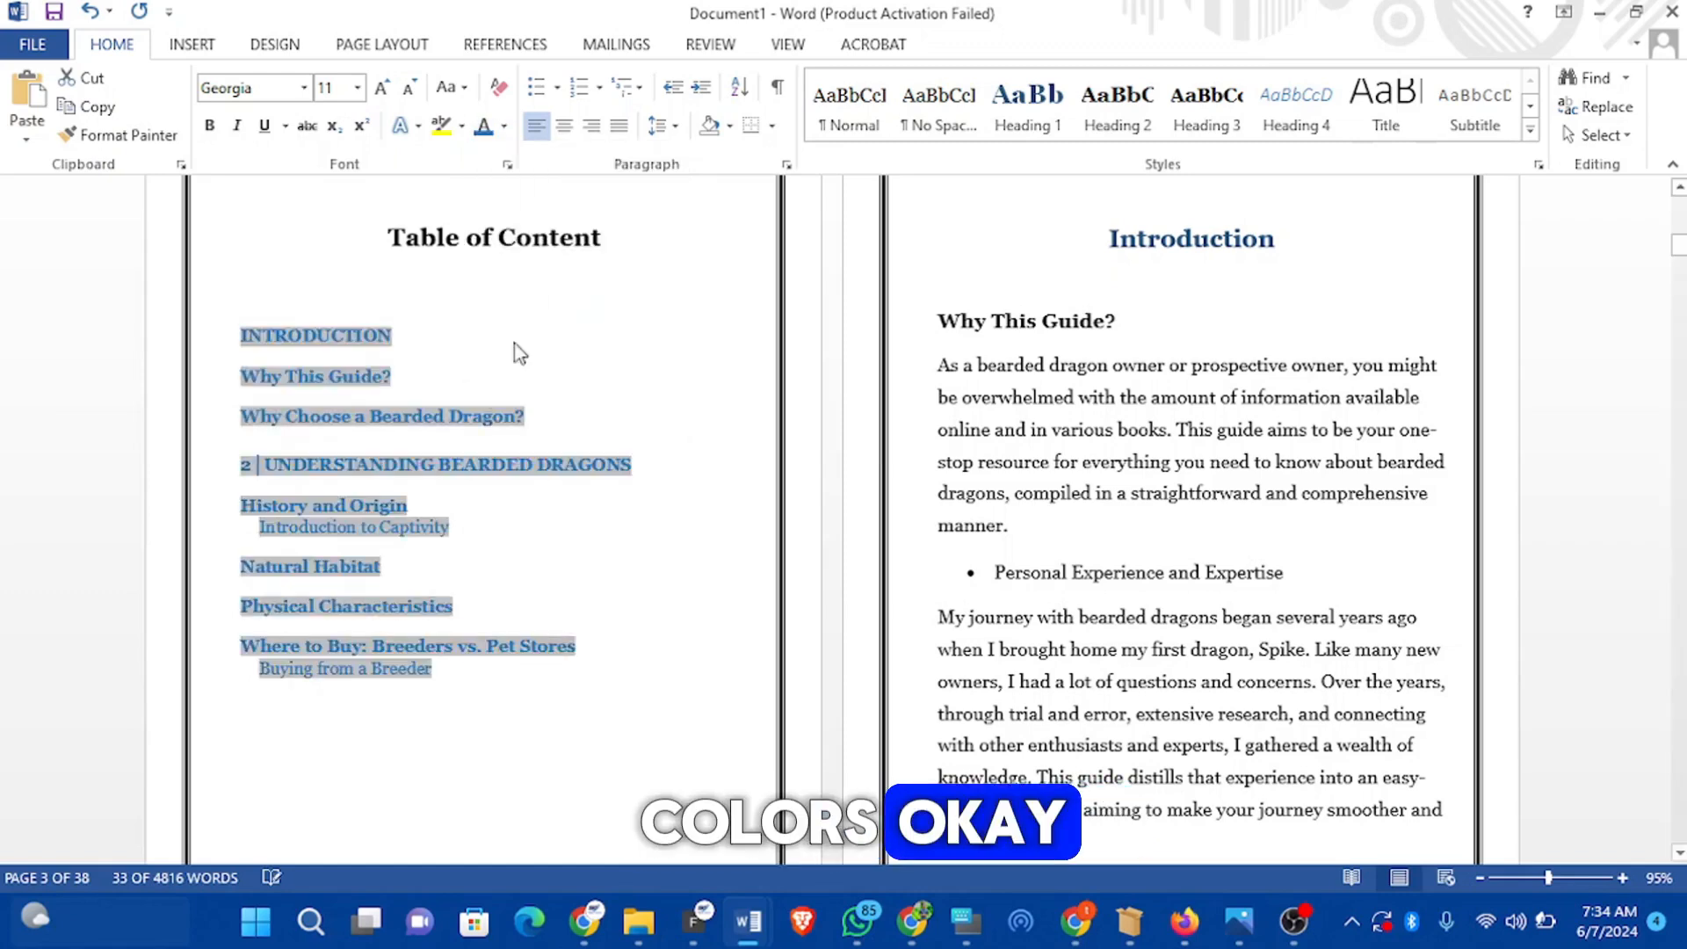
click(467, 729)
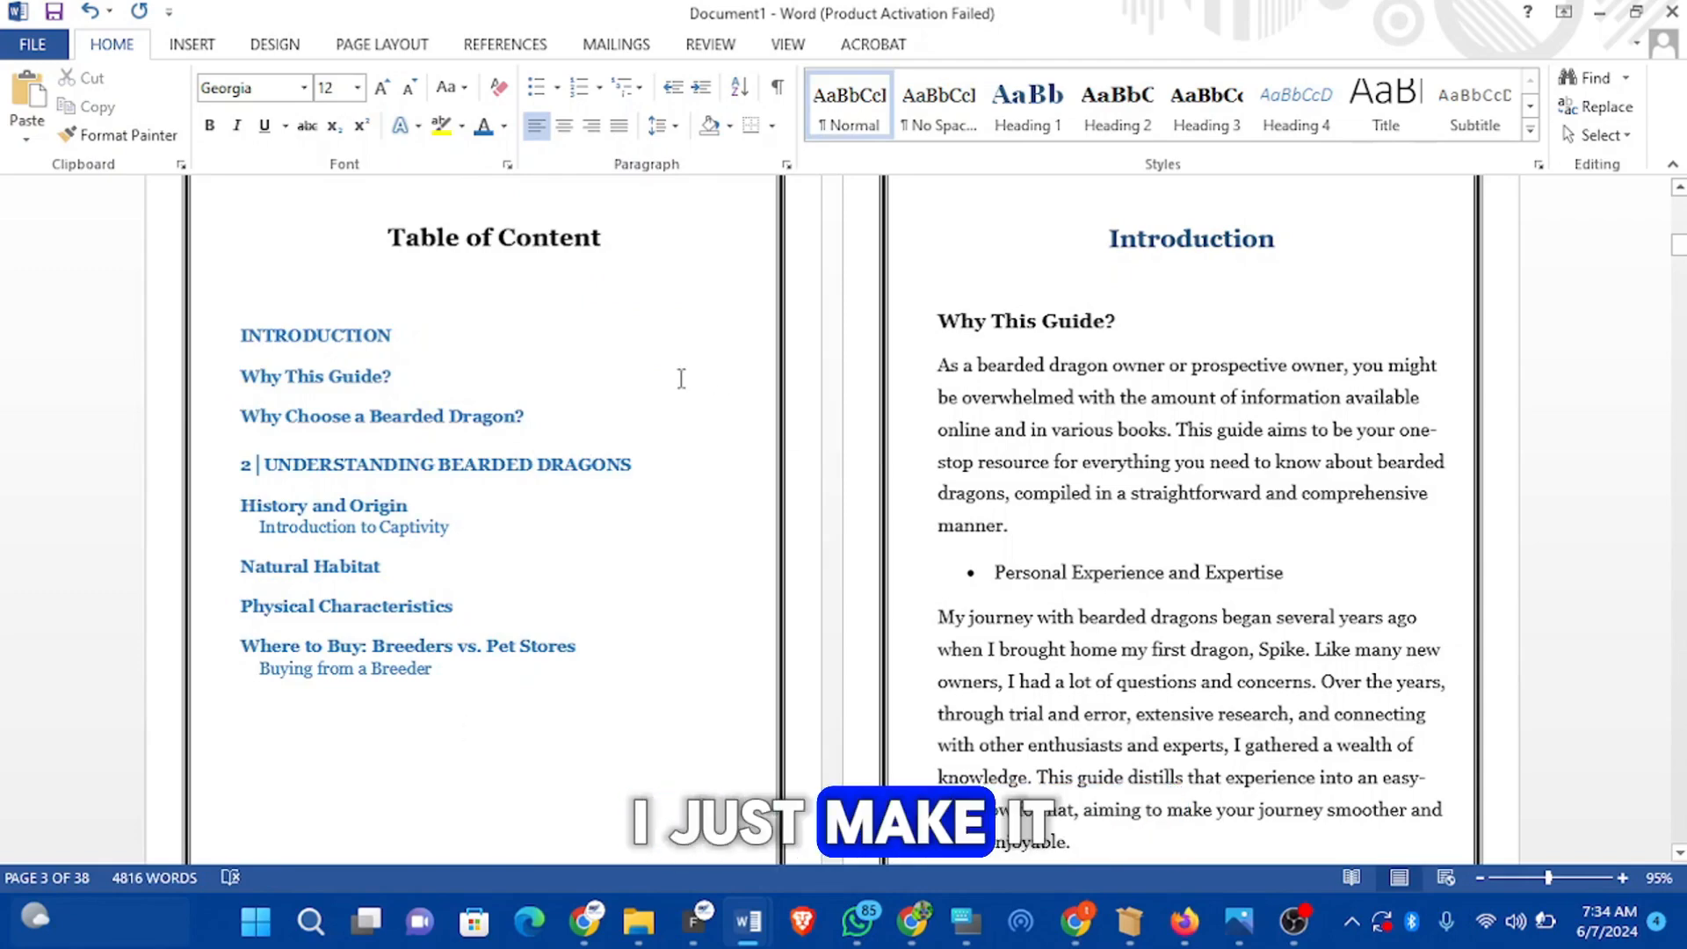
scroll(1110, 419, down, 15)
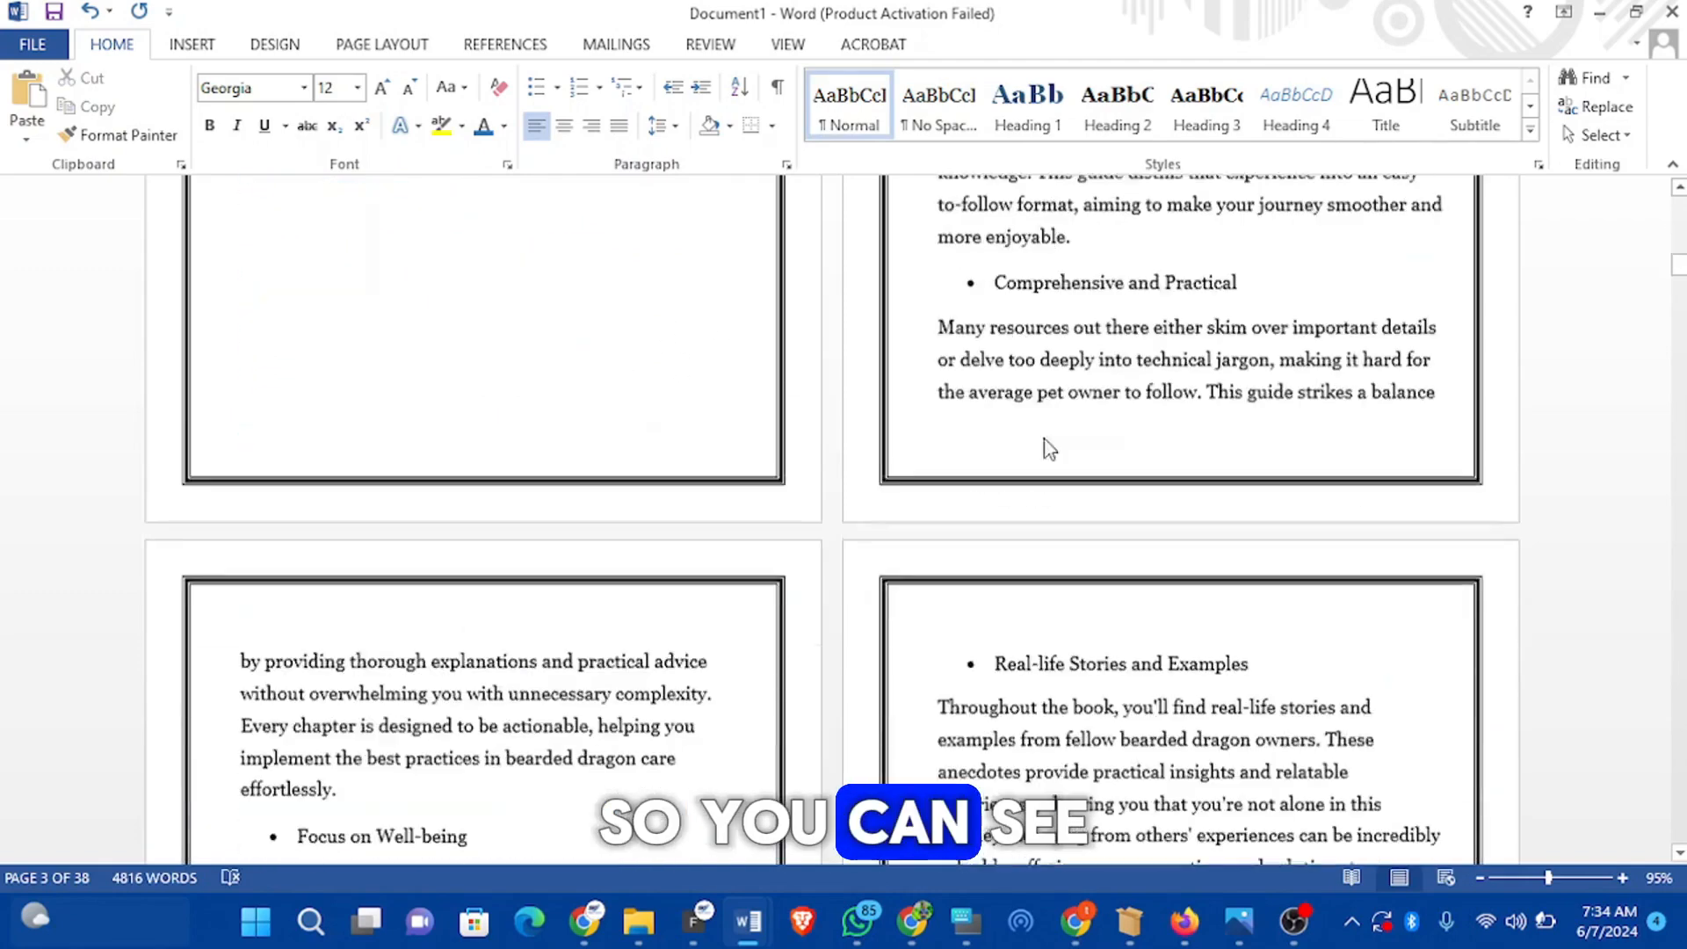
scroll(1047, 415, up, 15)
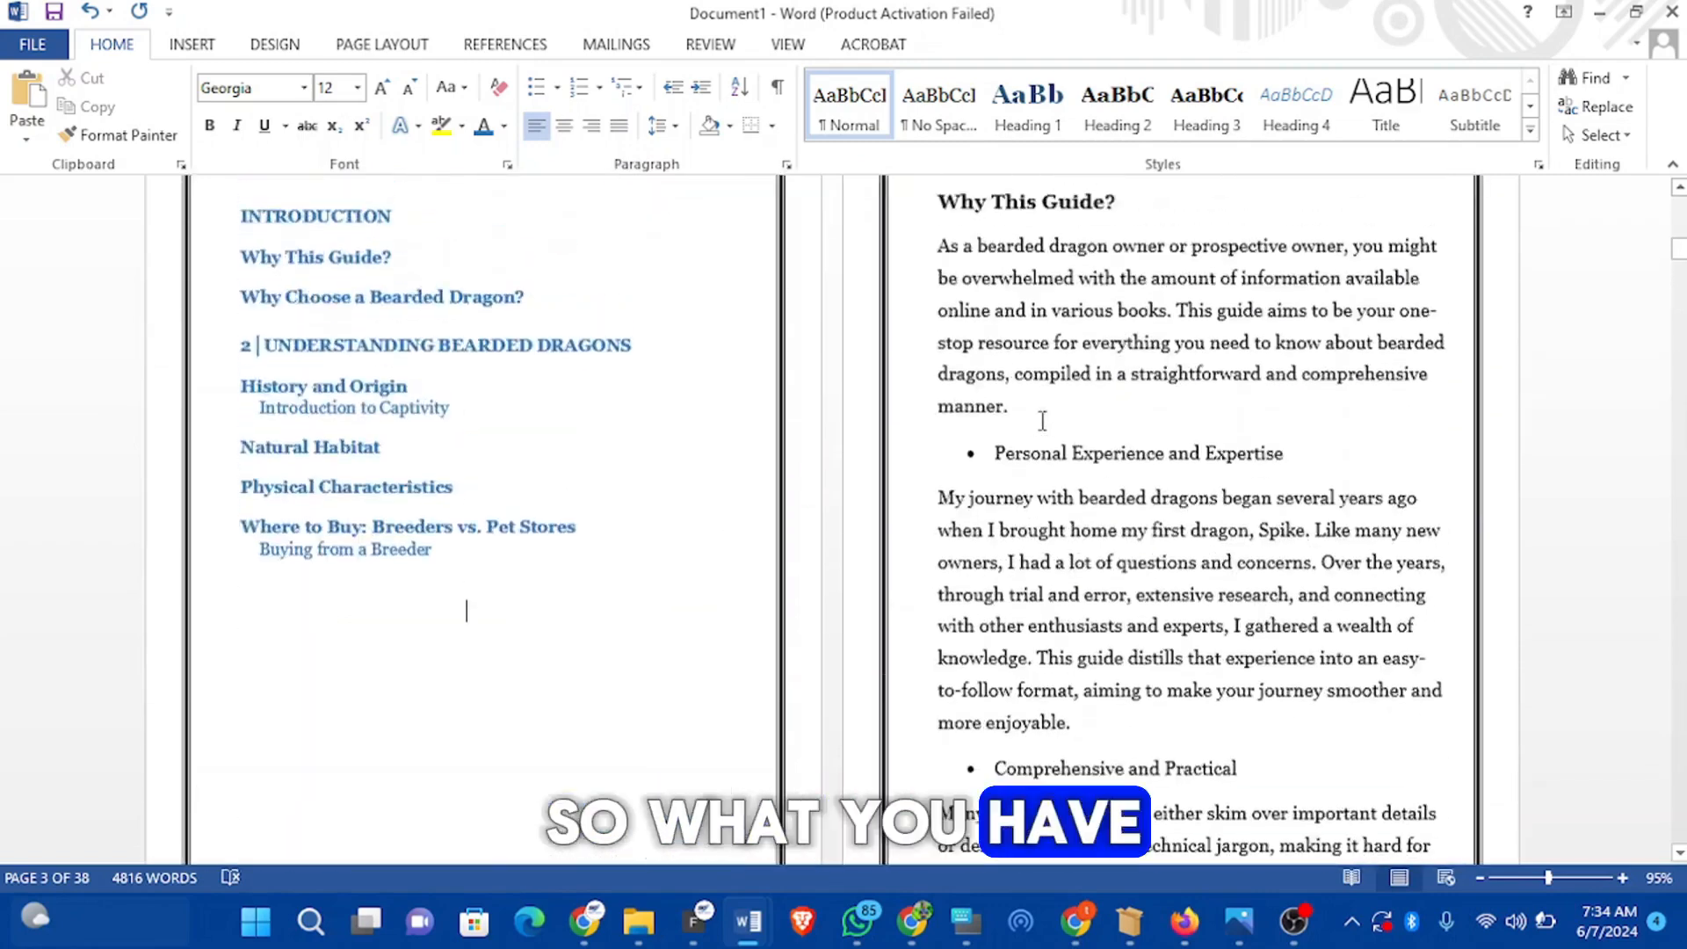
scroll(915, 443, up, 8)
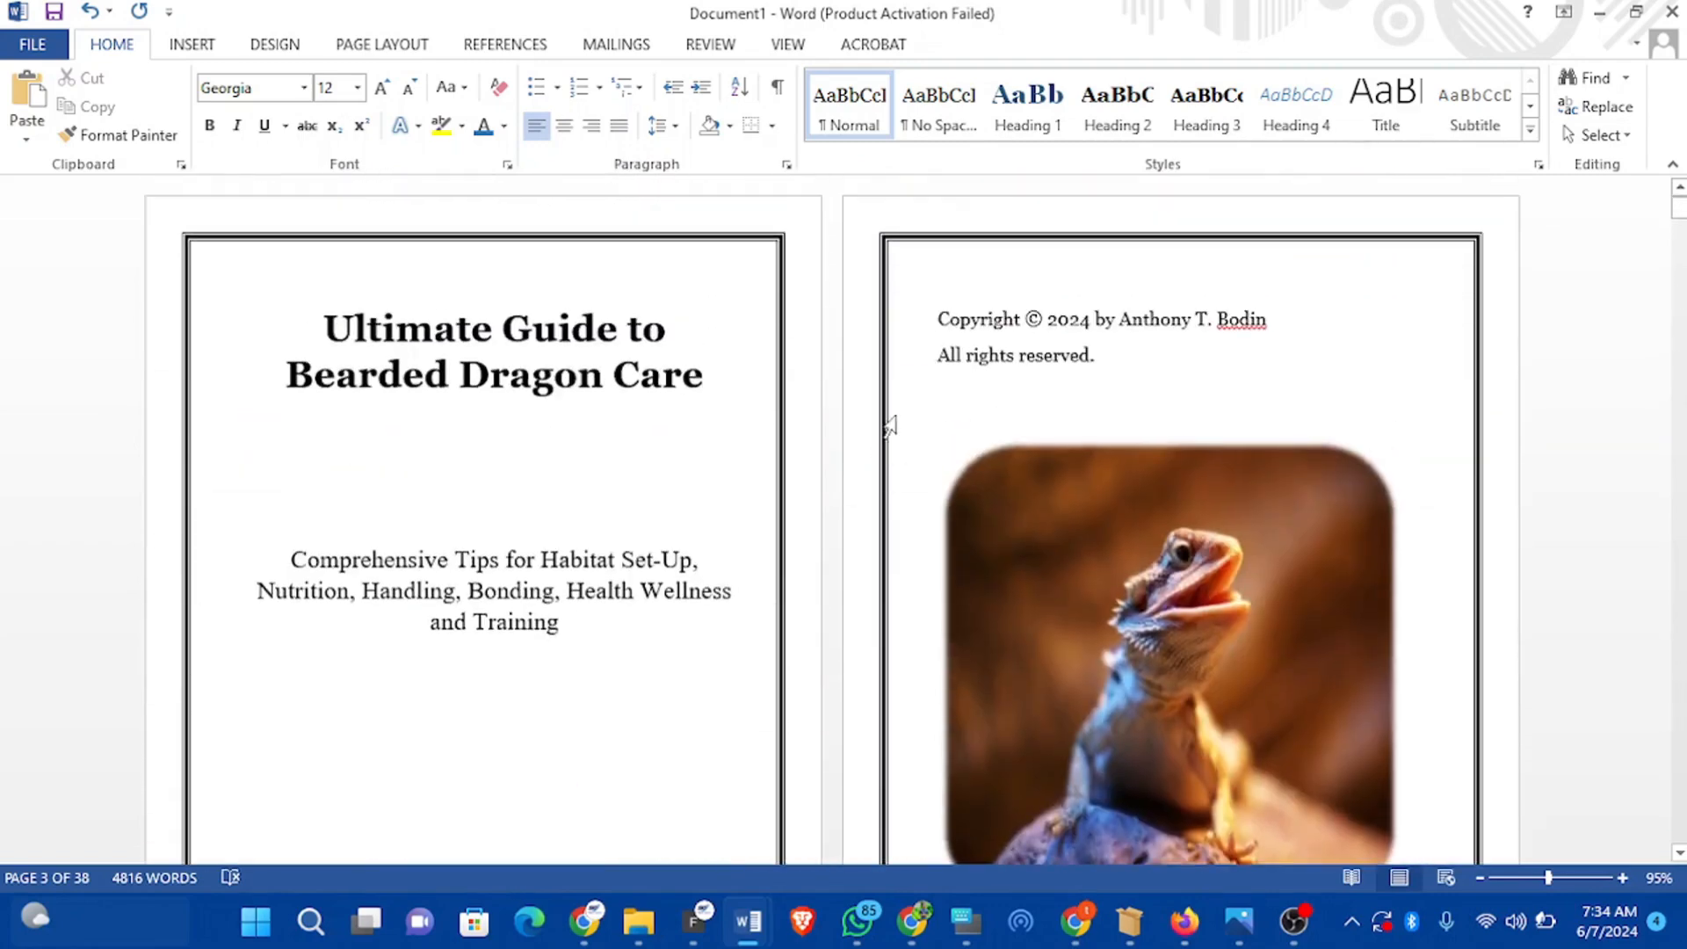
Step: Save the book as a Word document named Ultimate Guide to Bearded Dragon Care kf in the OneDrive Documents folder
click(52, 50)
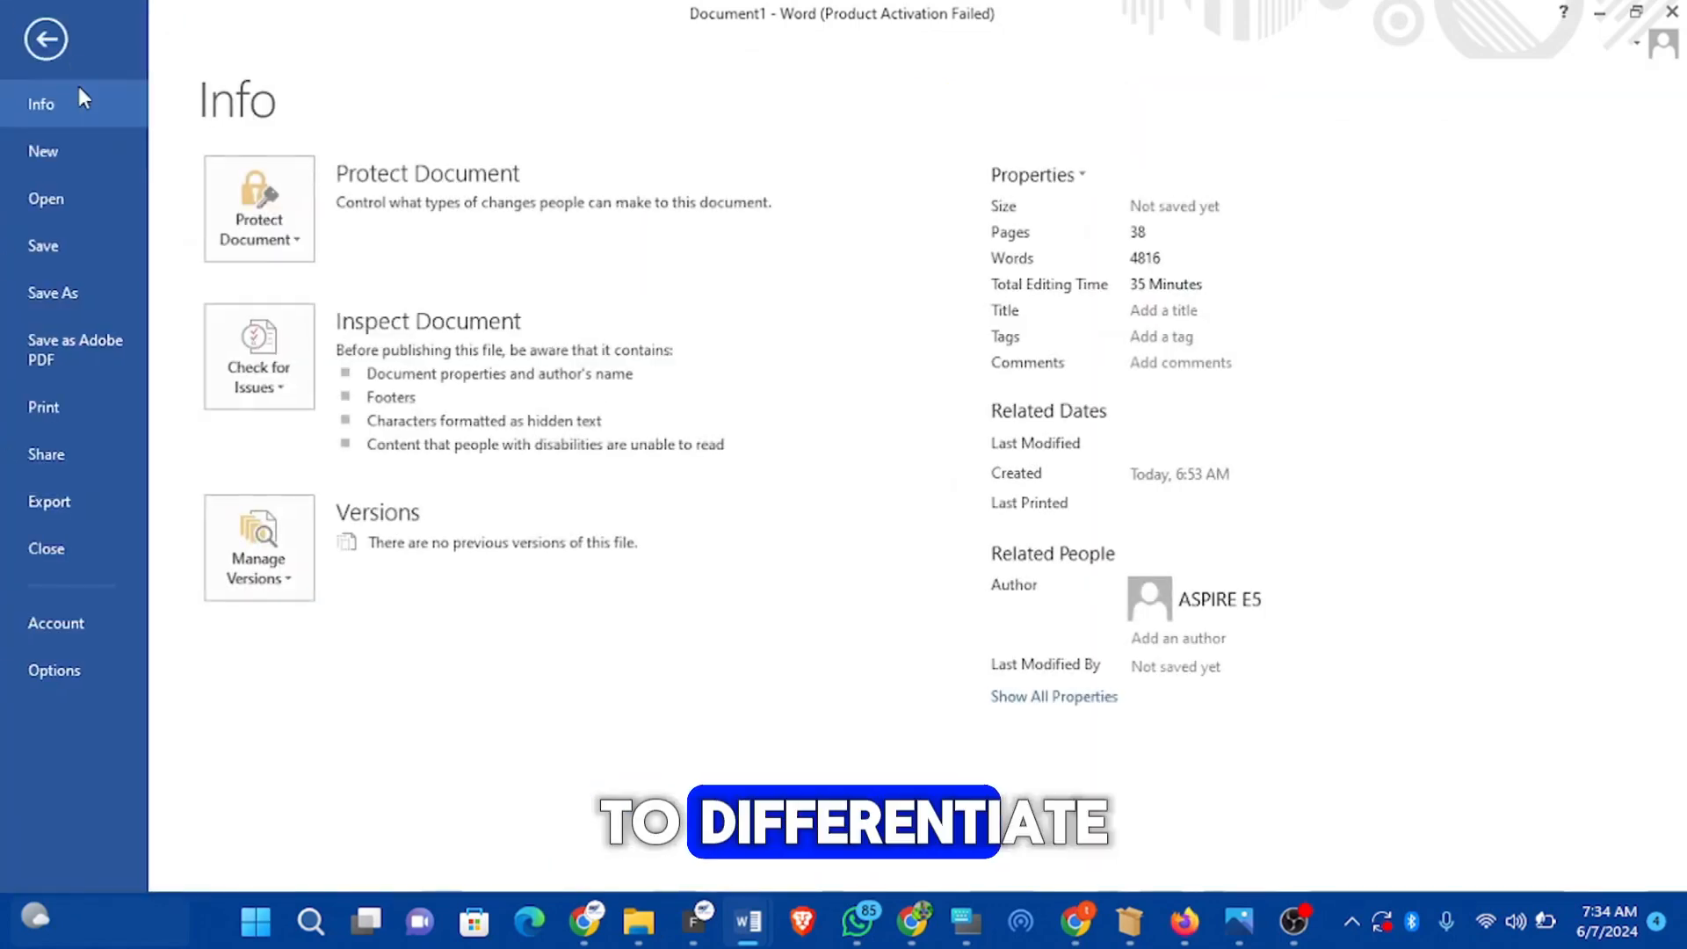
click(62, 290)
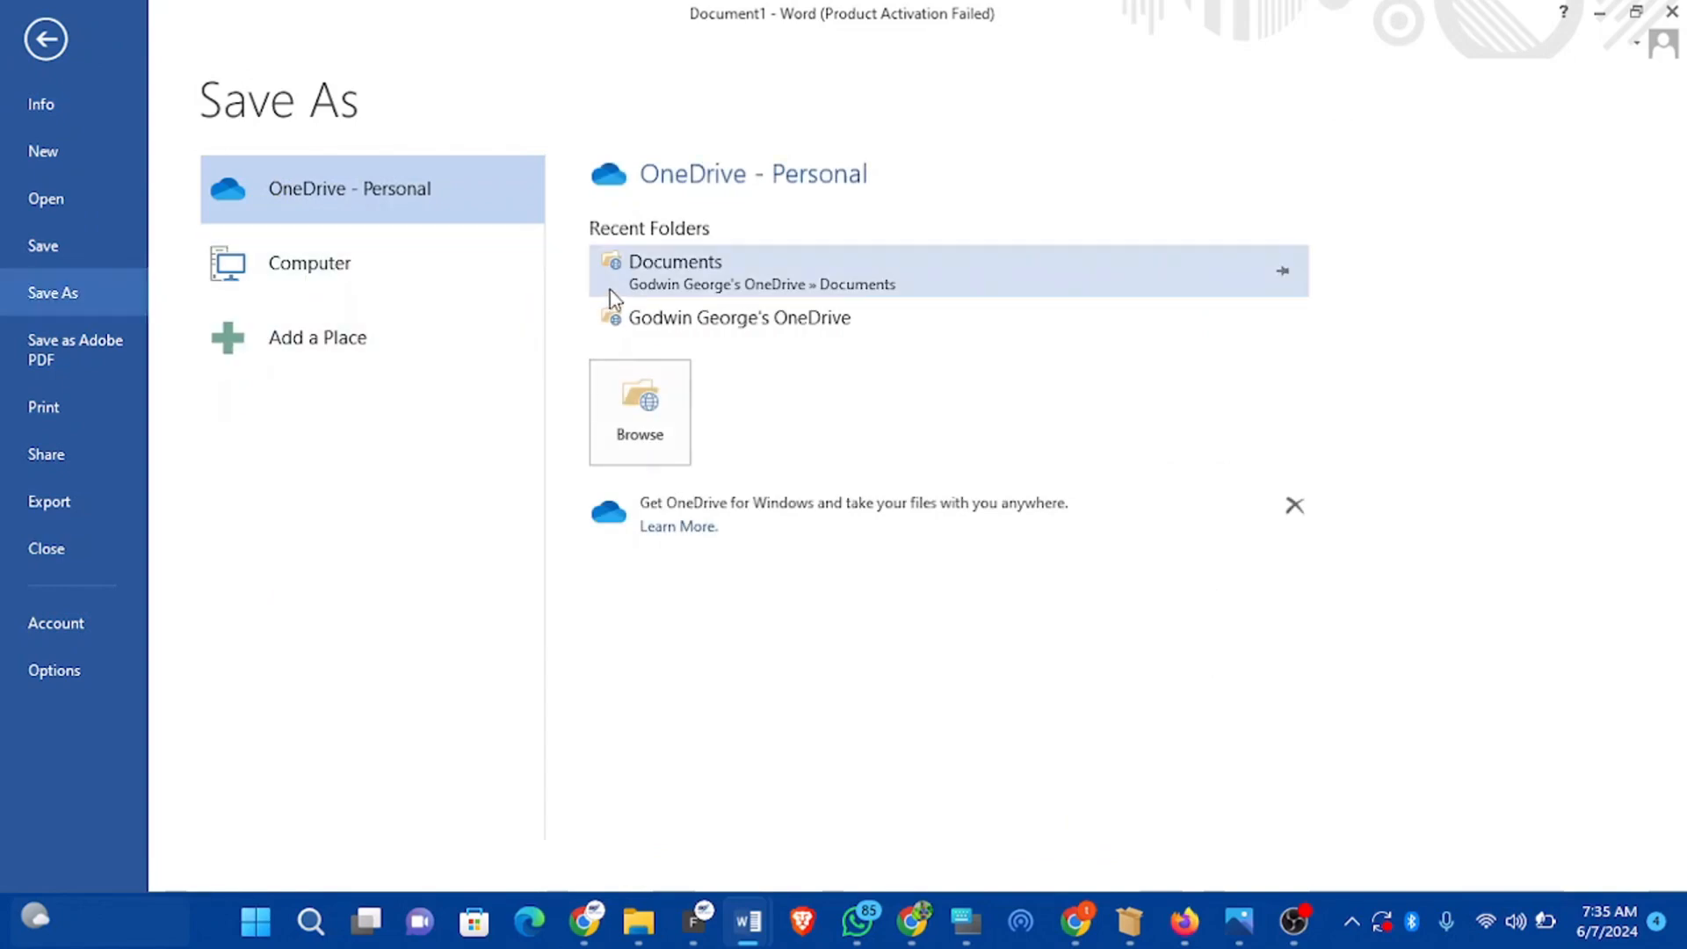
click(634, 299)
click(643, 317)
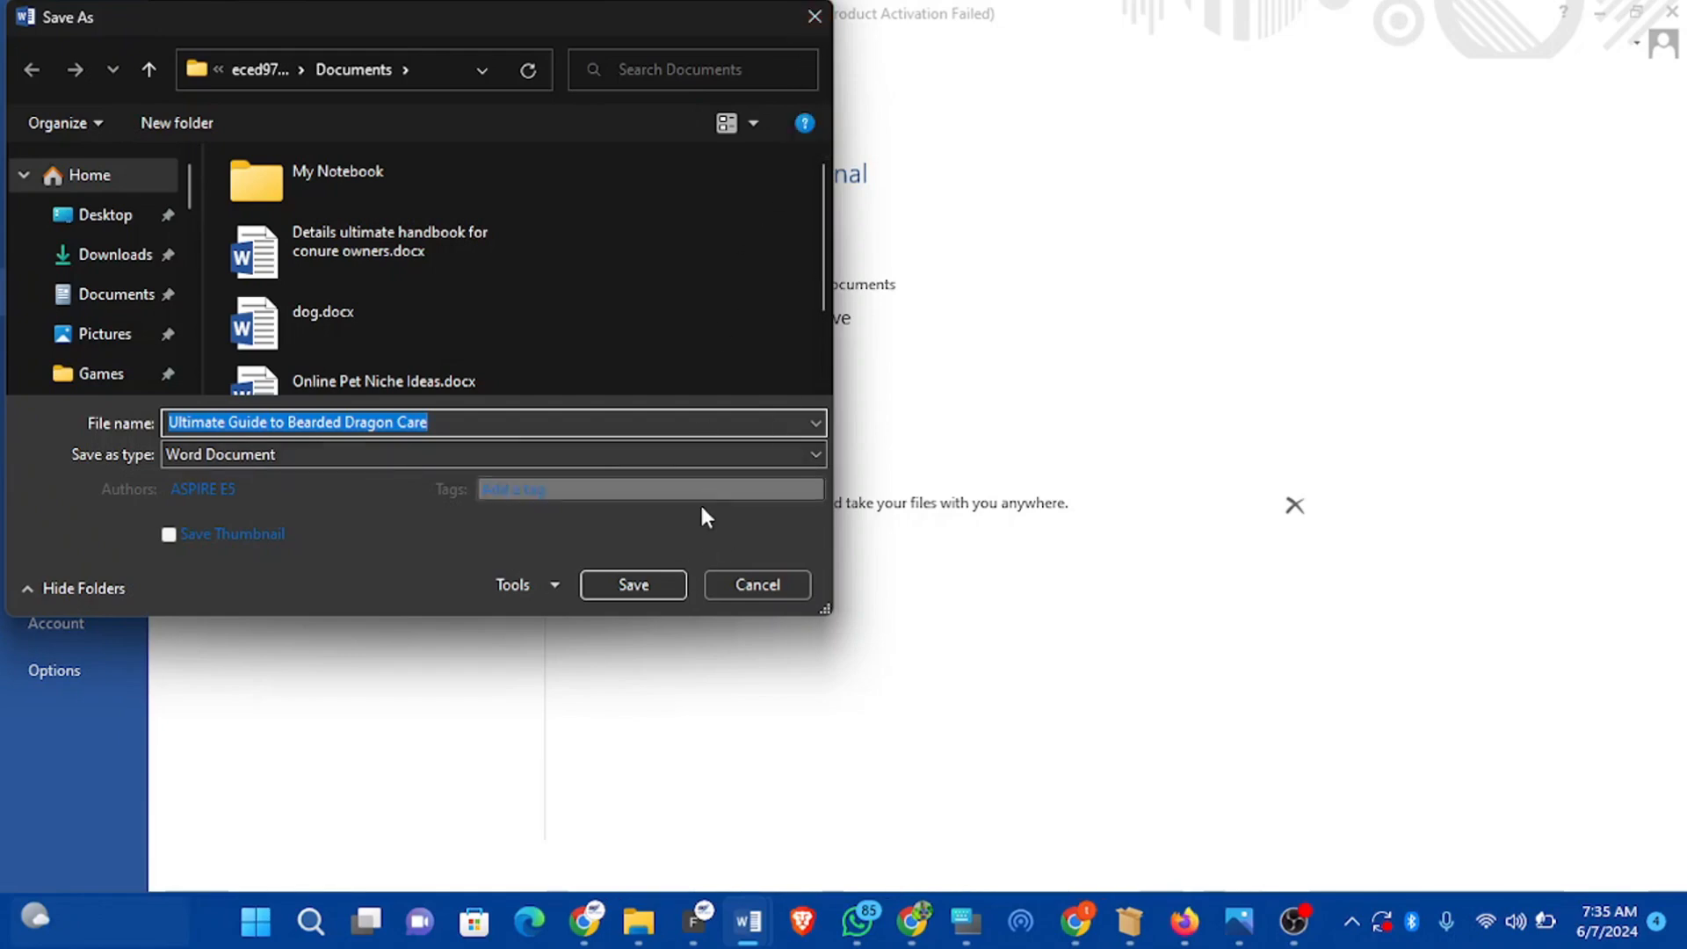
click(540, 424)
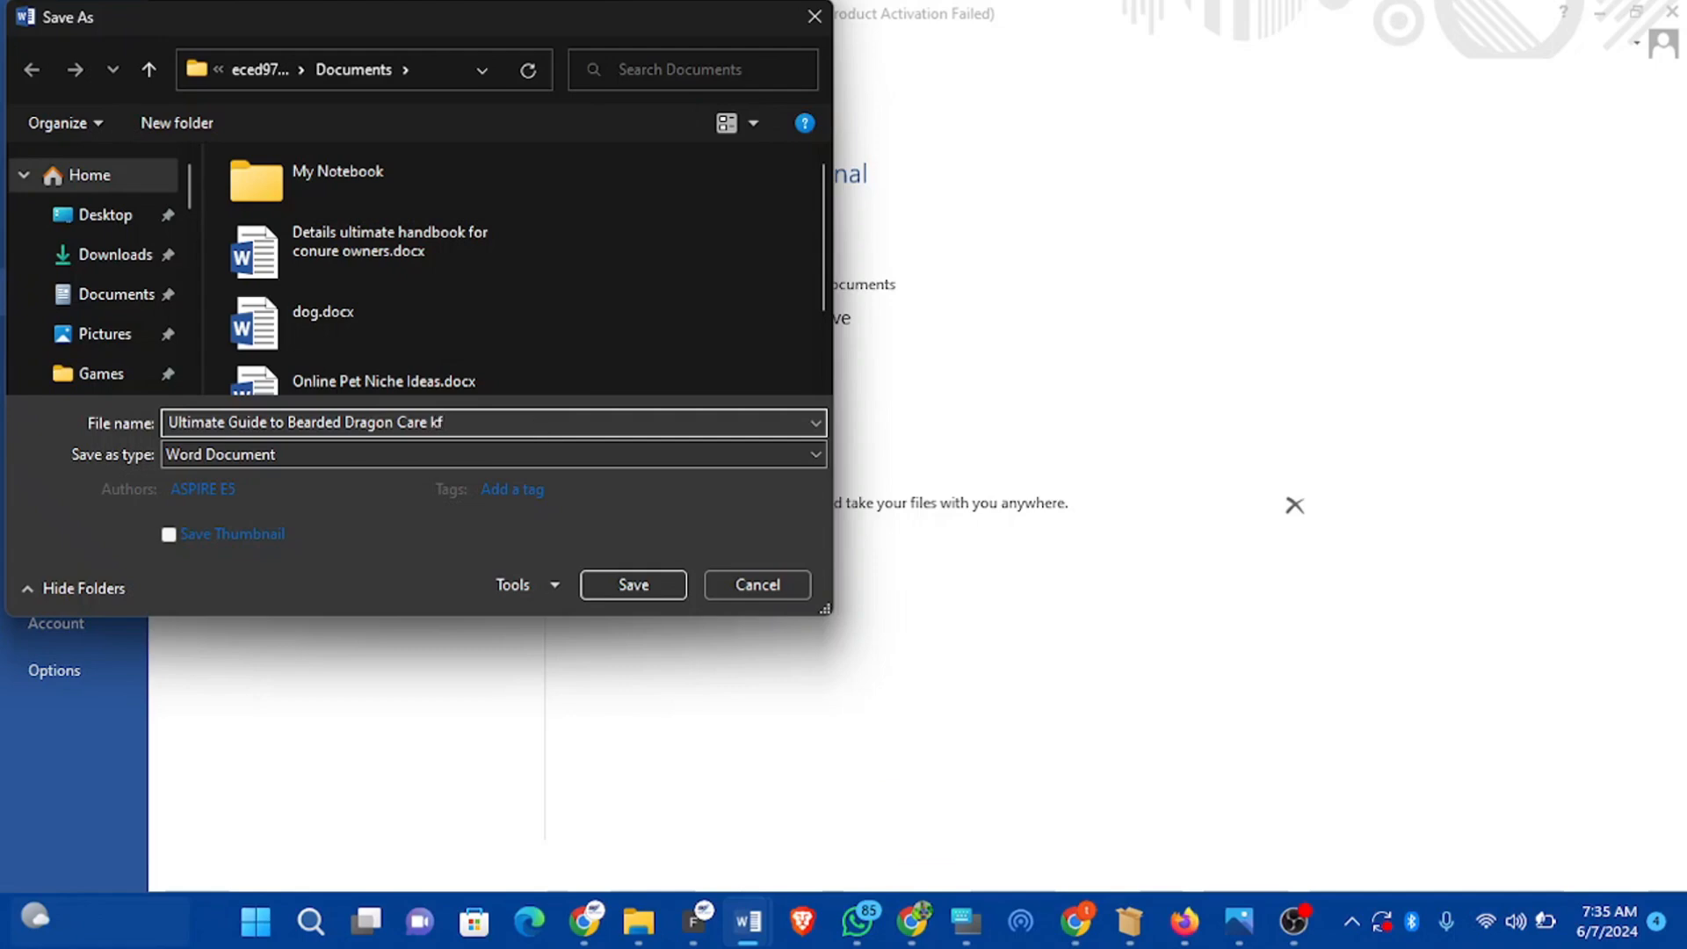
click(613, 587)
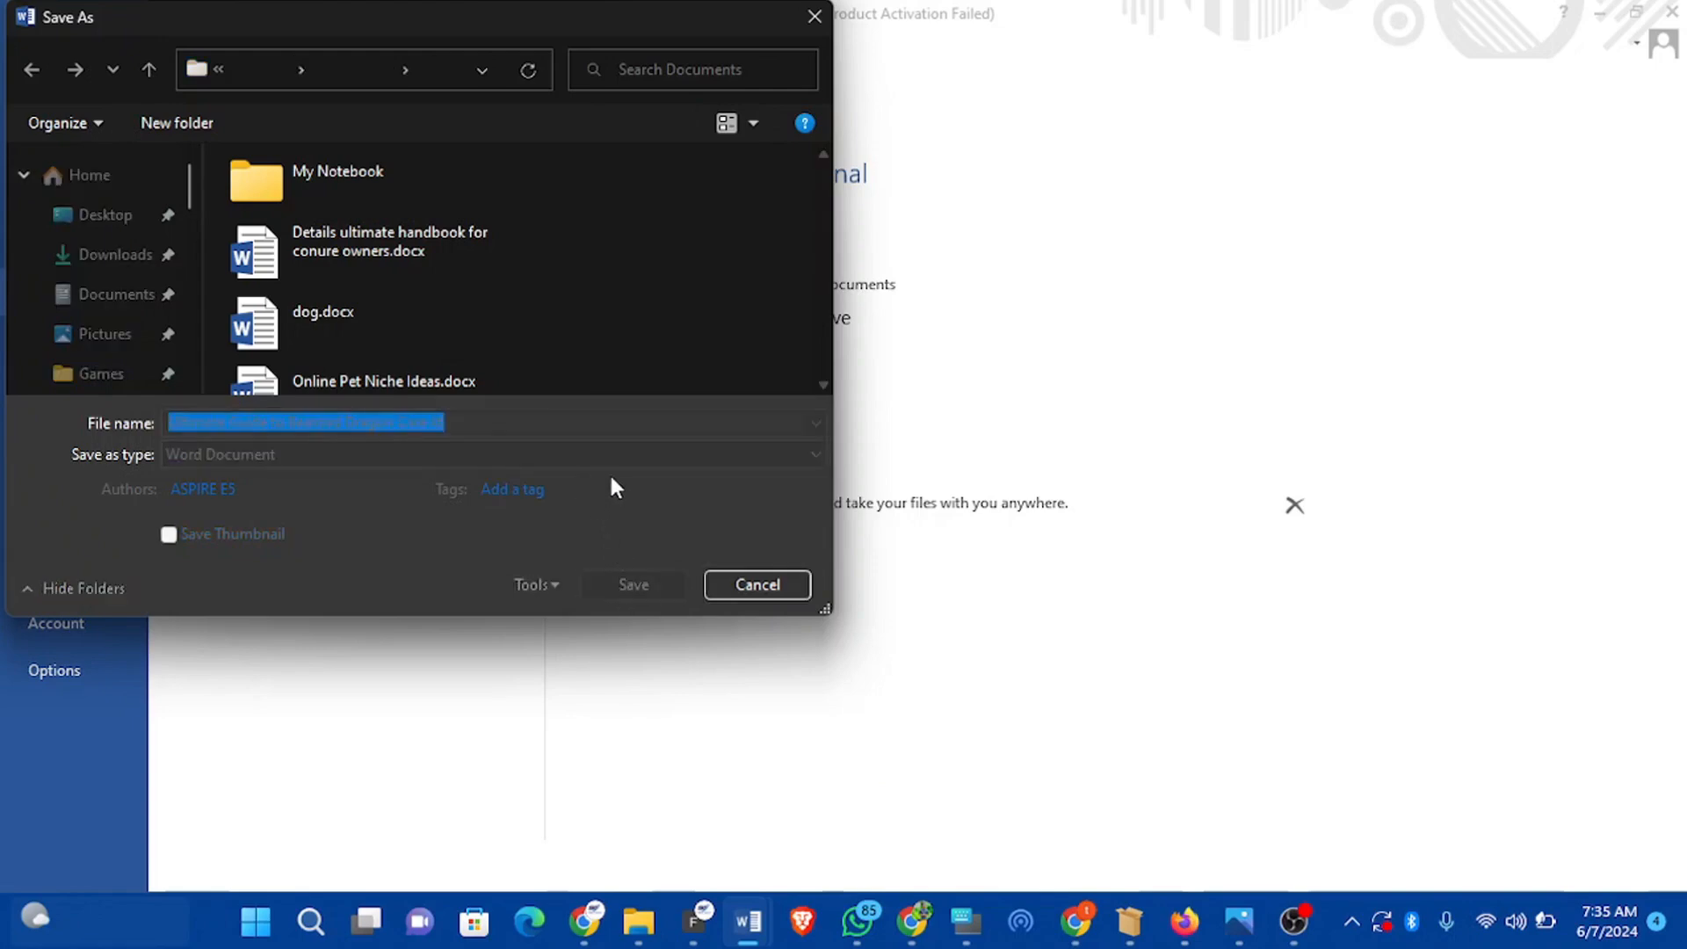
click(710, 583)
key(Escape)
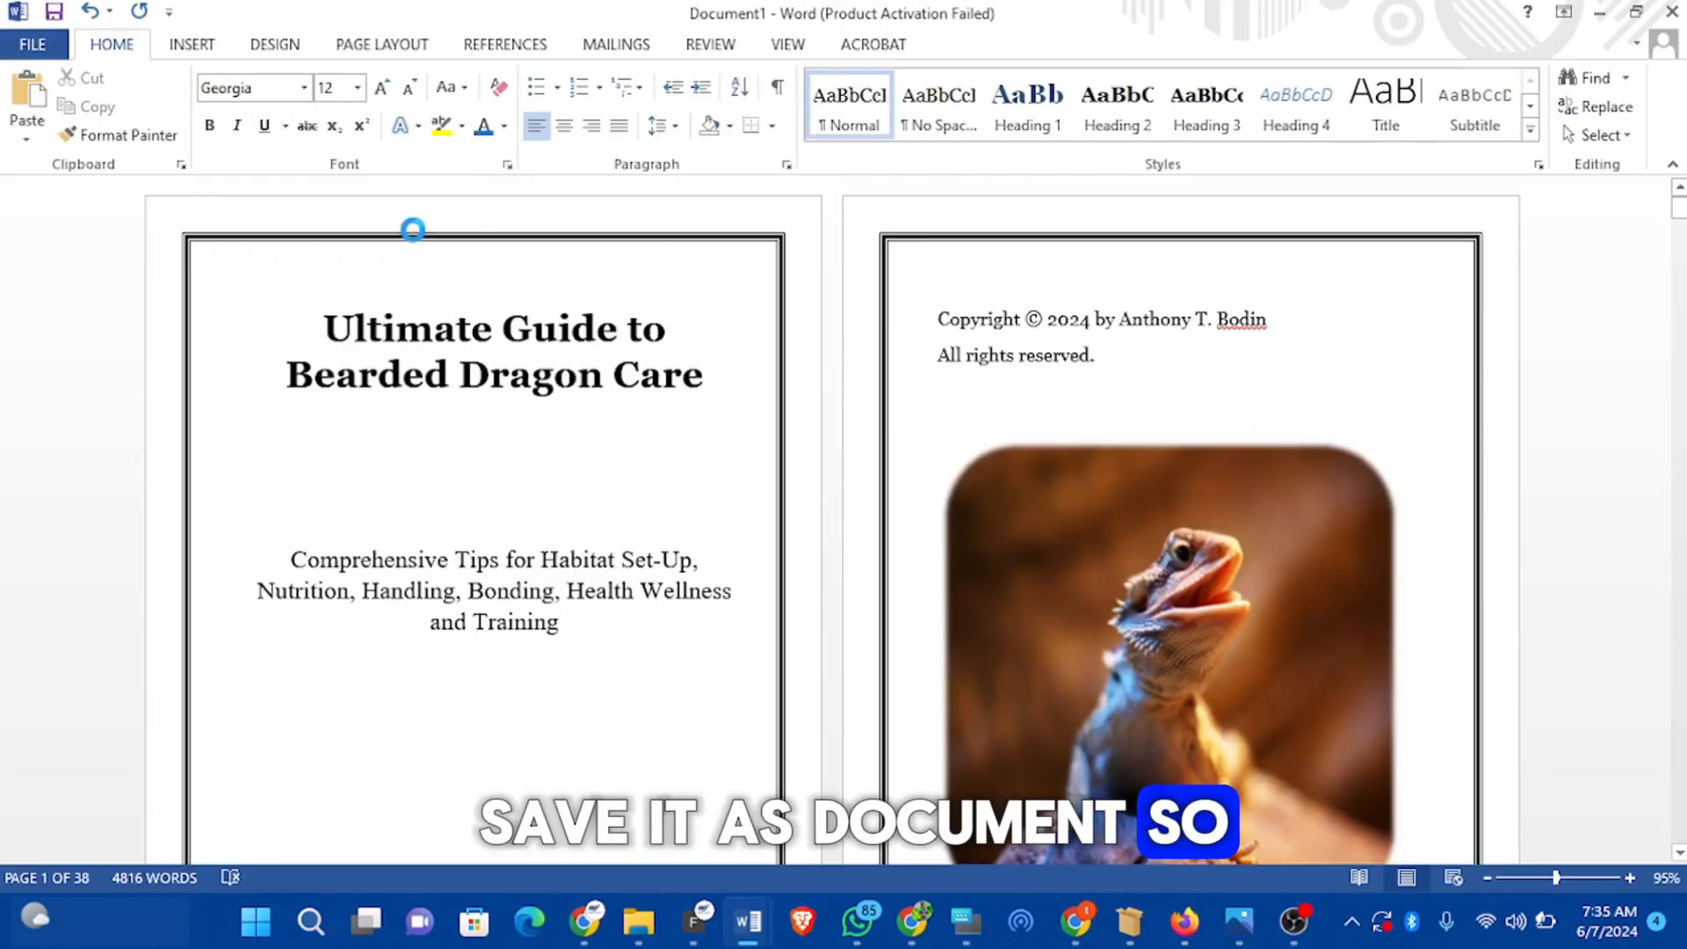
Step: Save a PDF copy of the book as Ultimate Guide to Bearded Dragon Care kf in the computer's local Documents folder
click(58, 51)
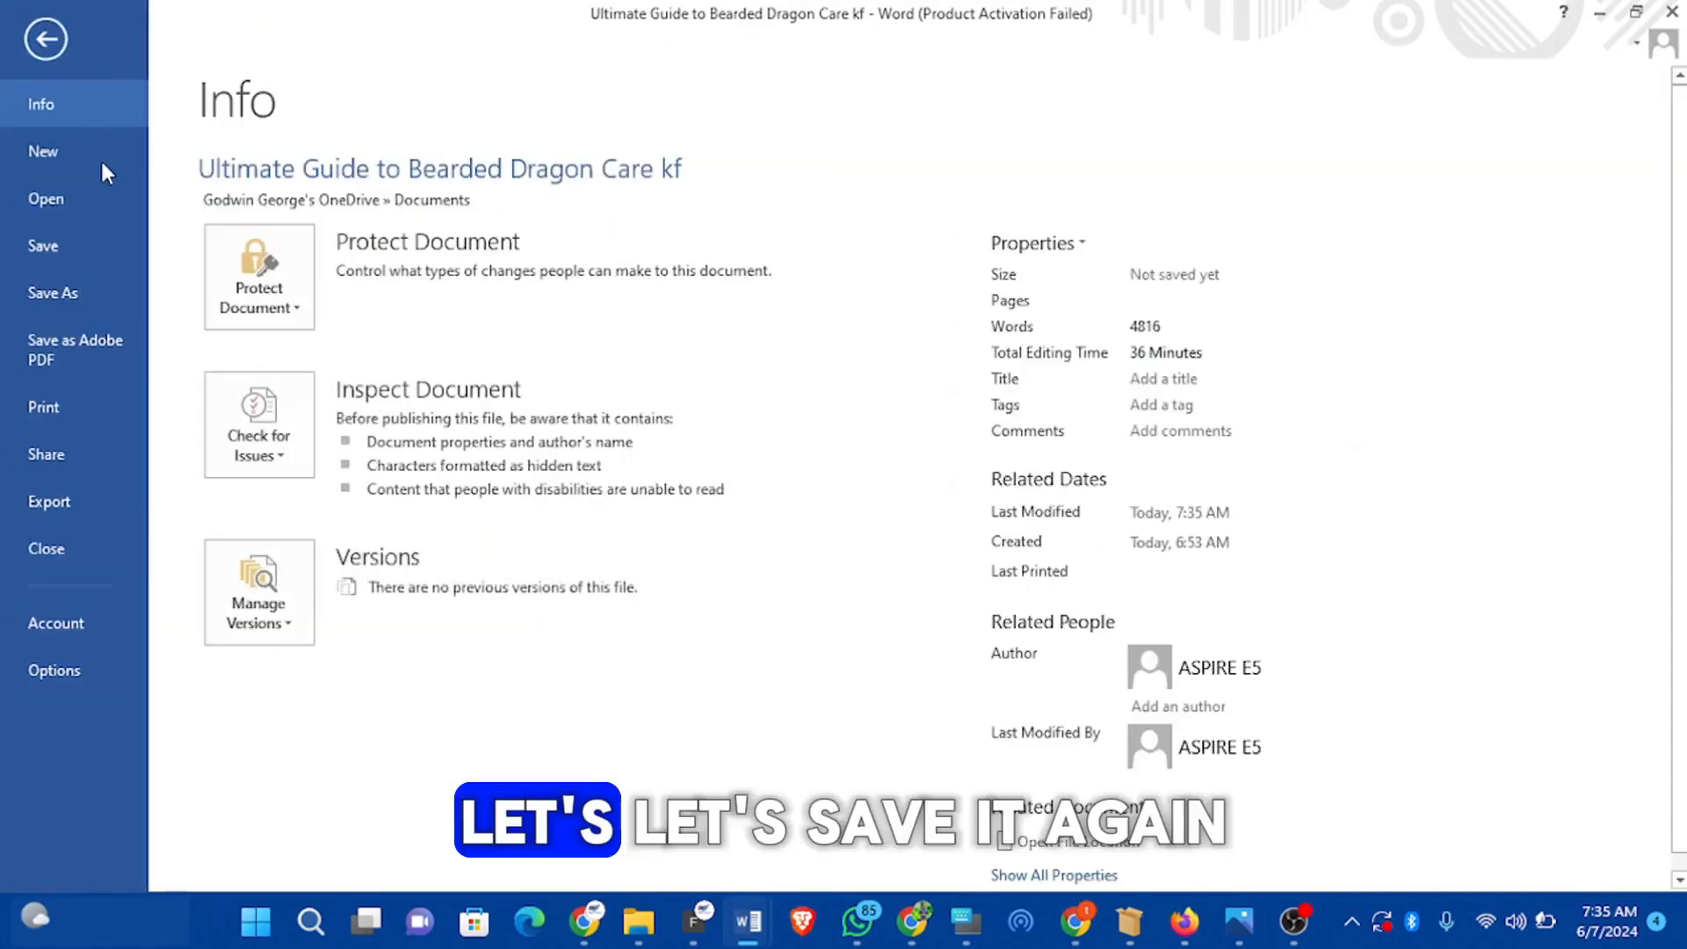
click(77, 293)
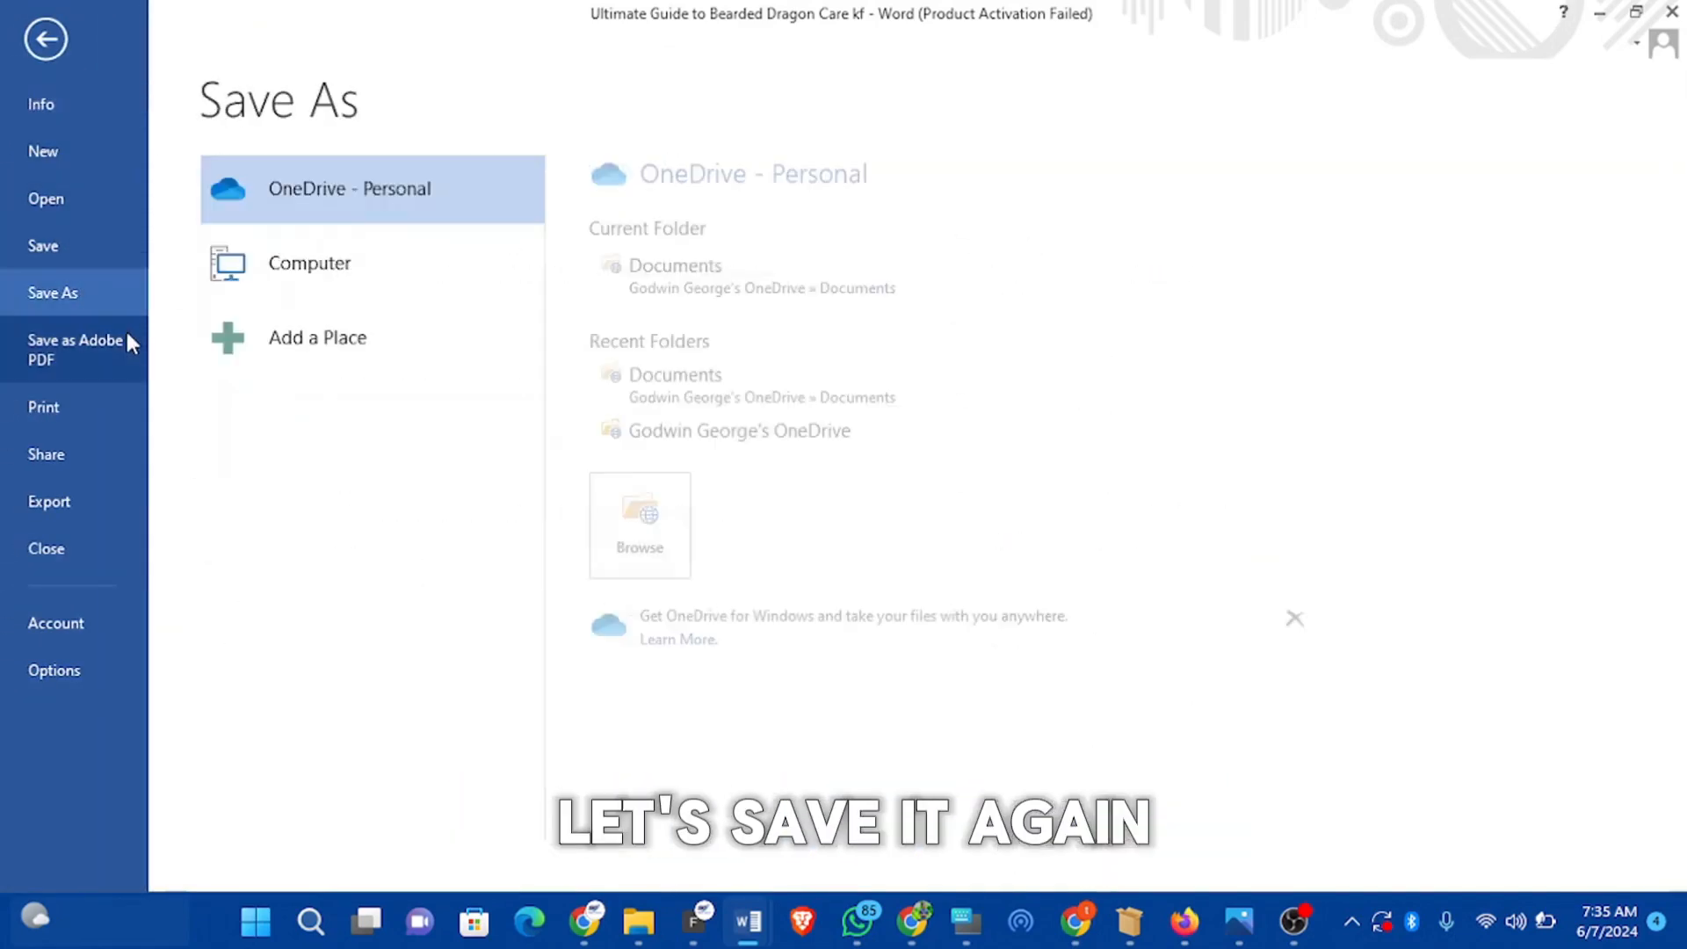
click(771, 302)
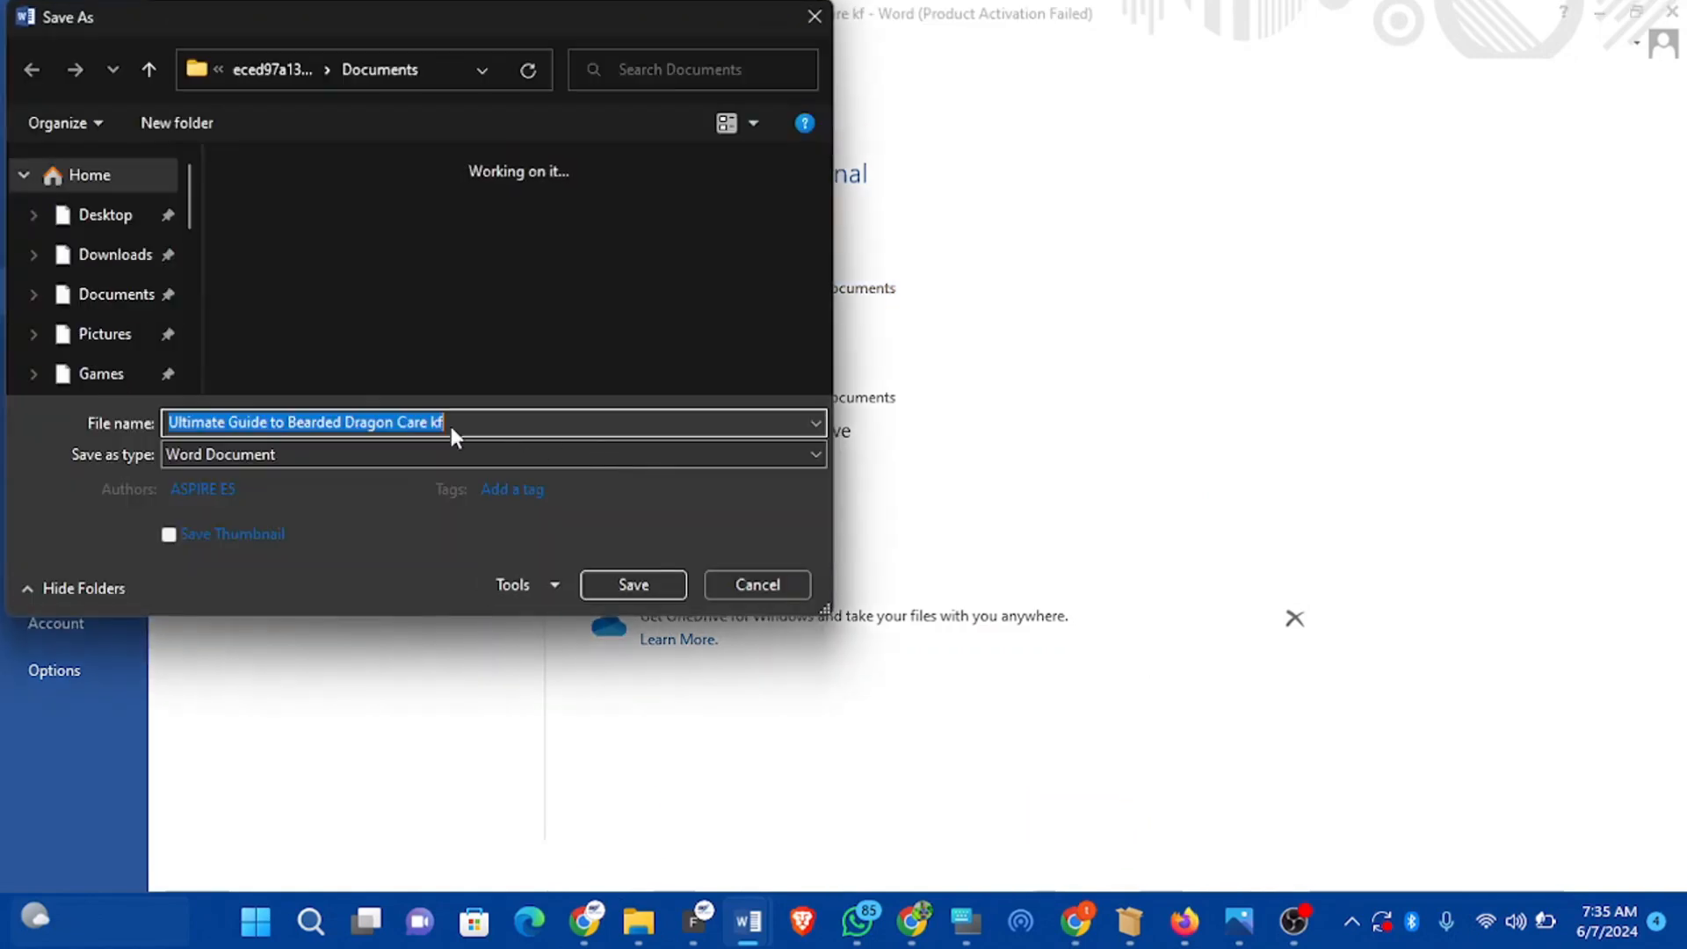
click(477, 454)
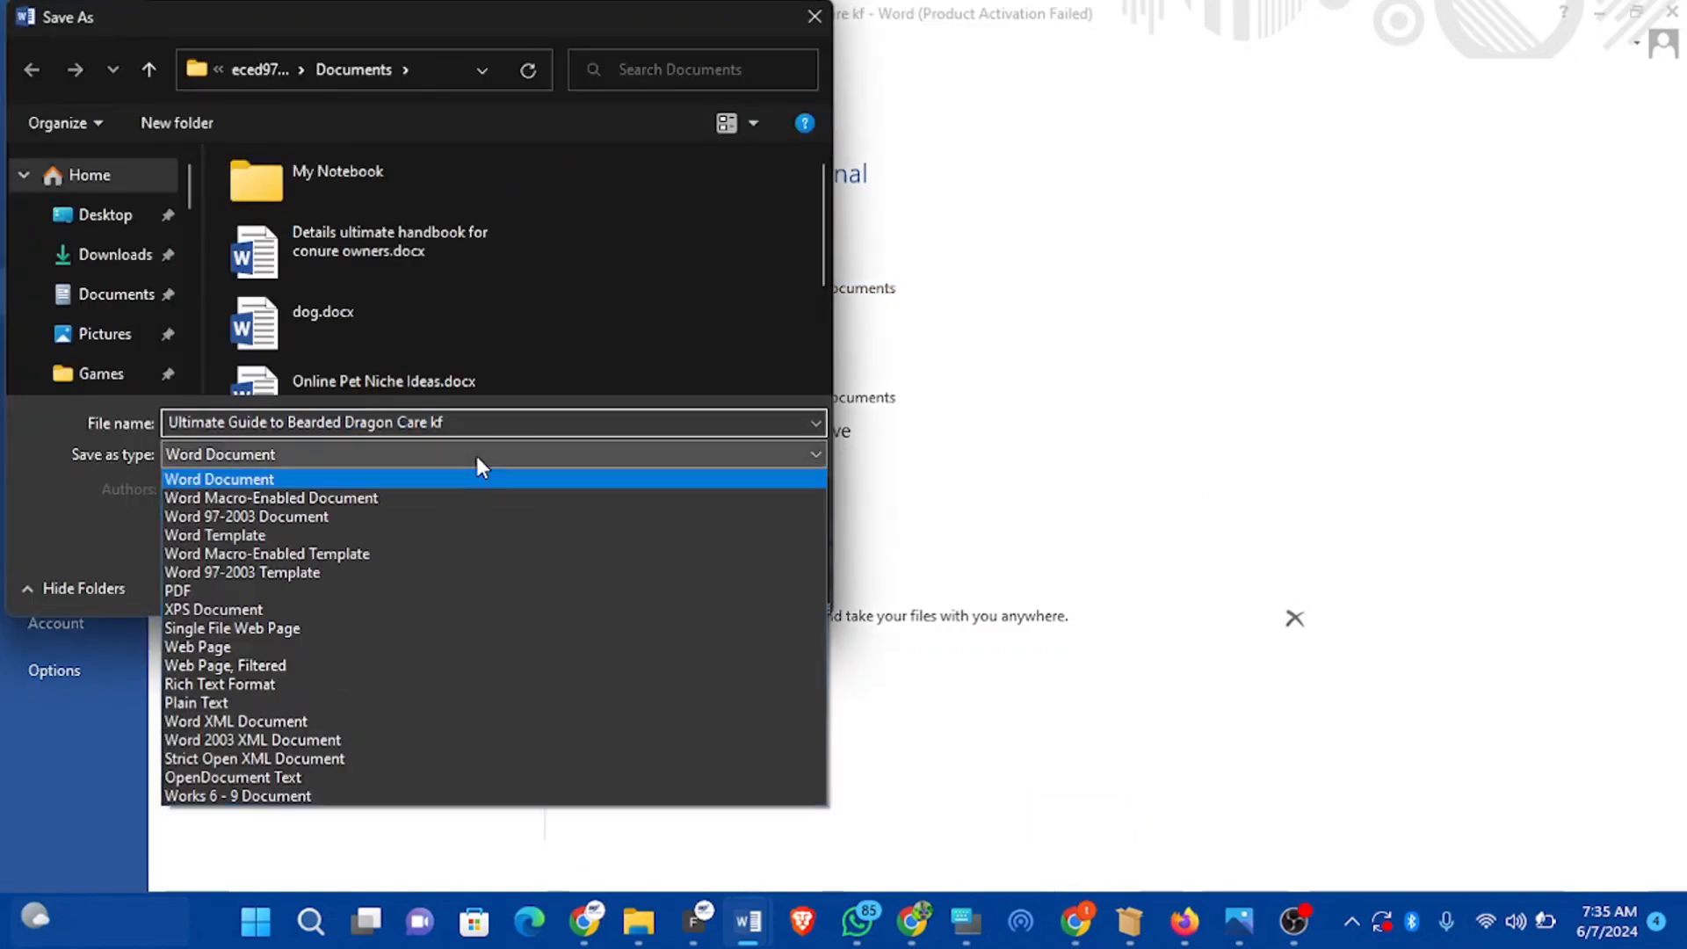
click(378, 588)
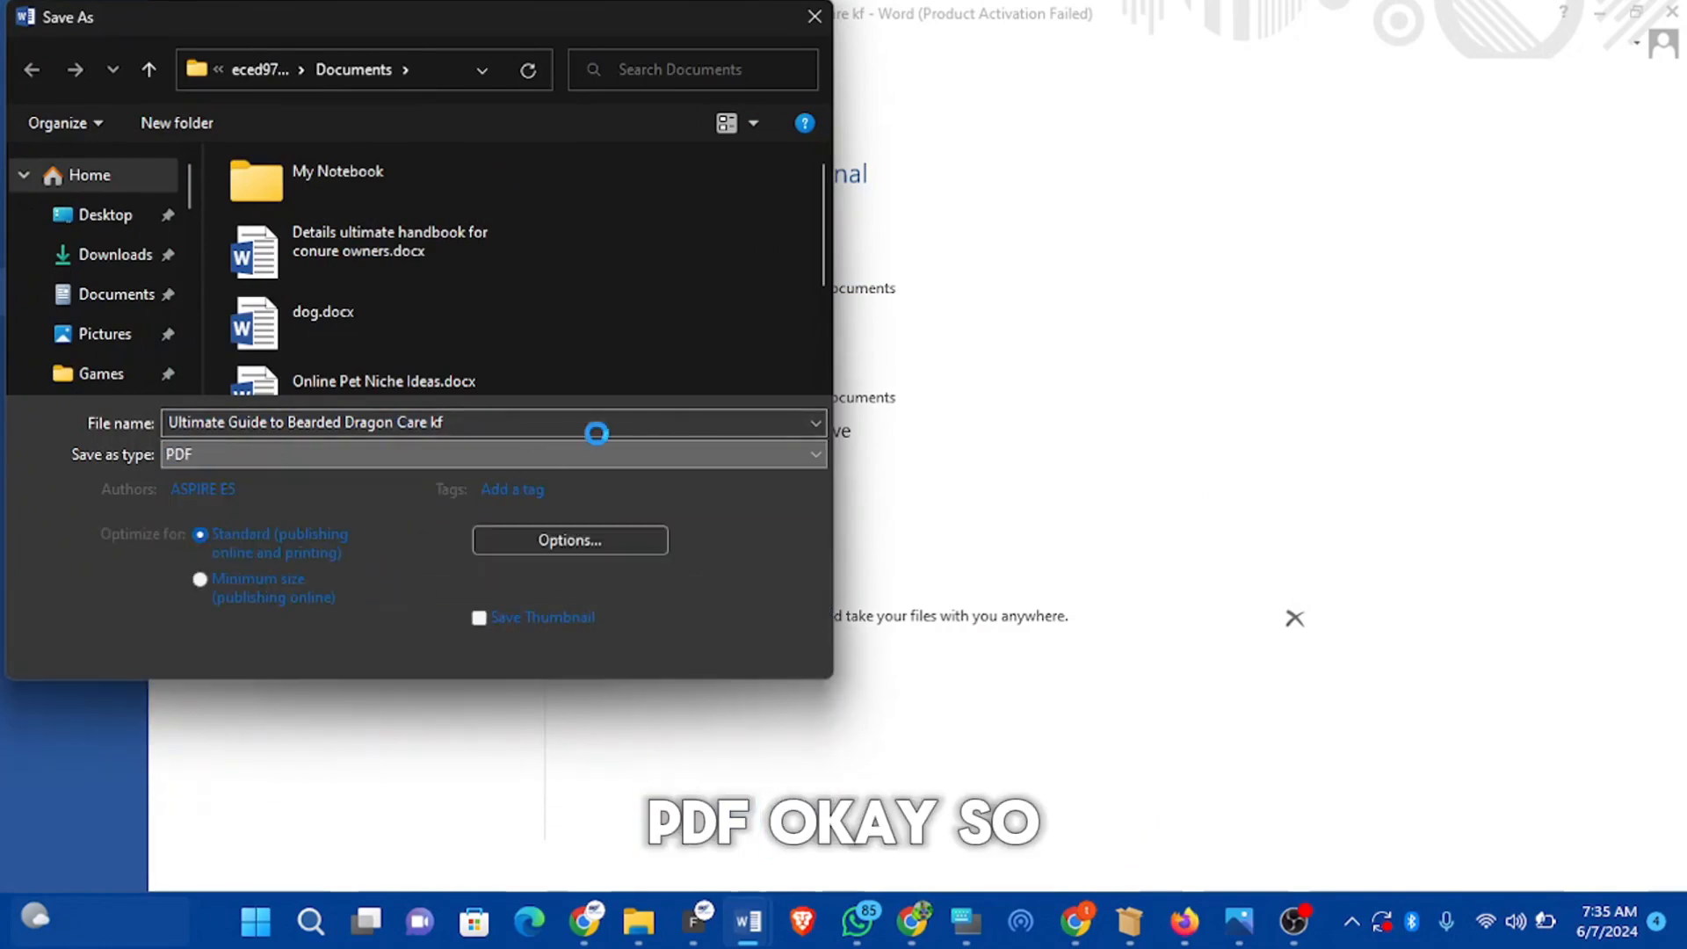
click(118, 293)
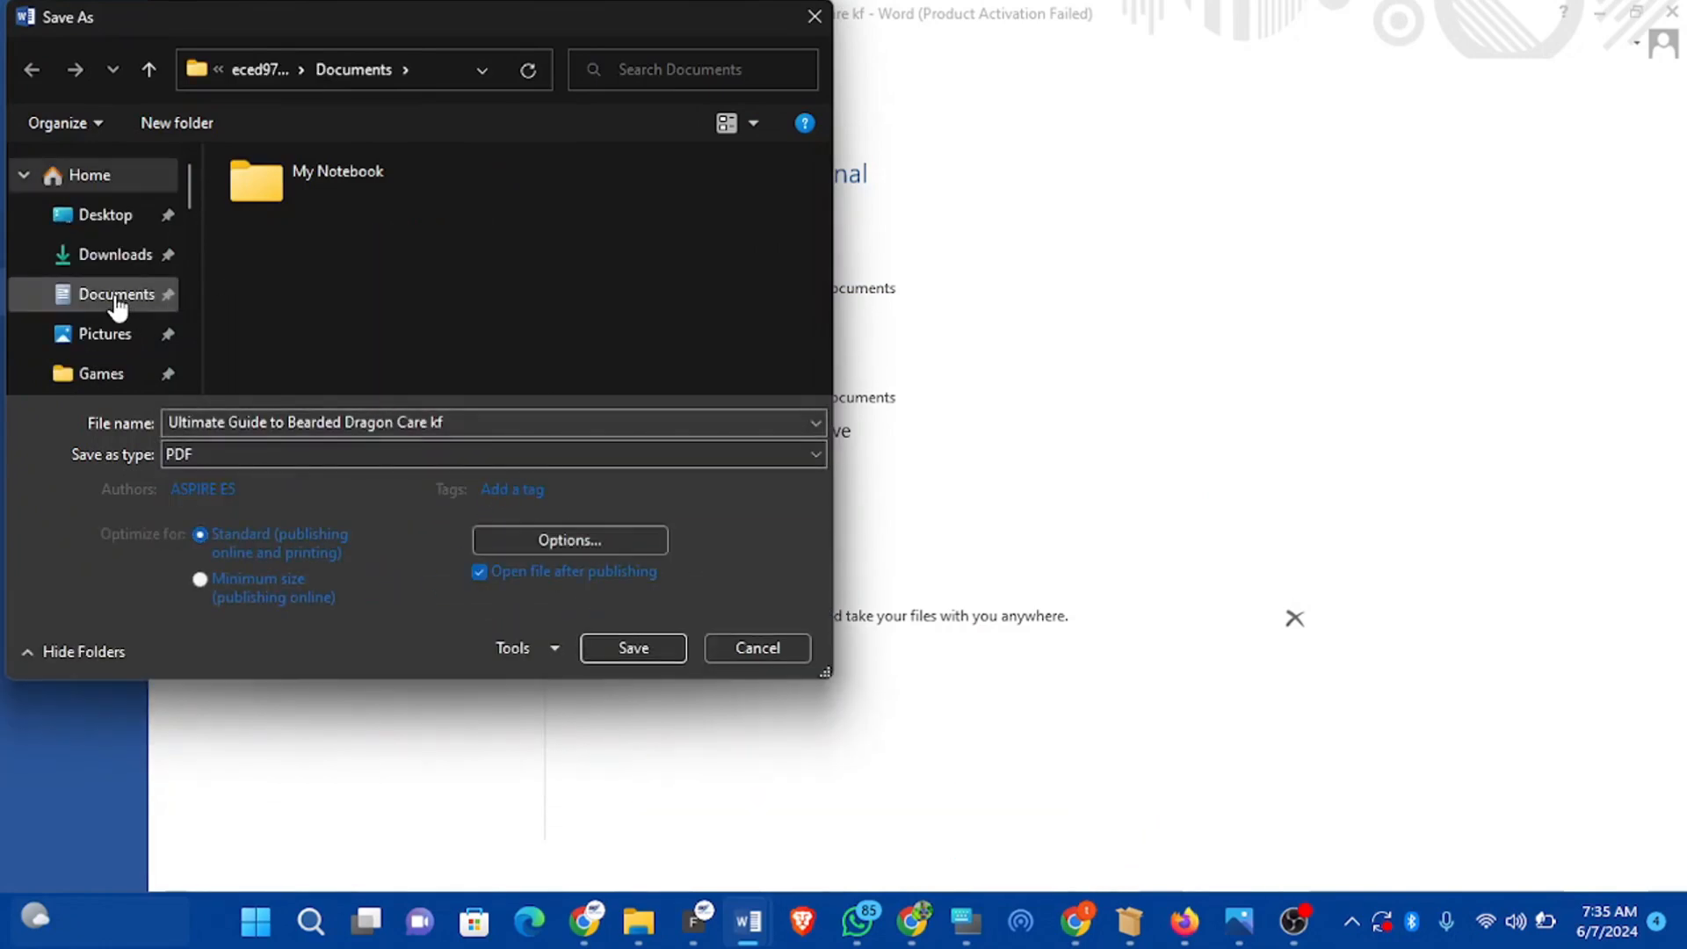
click(123, 300)
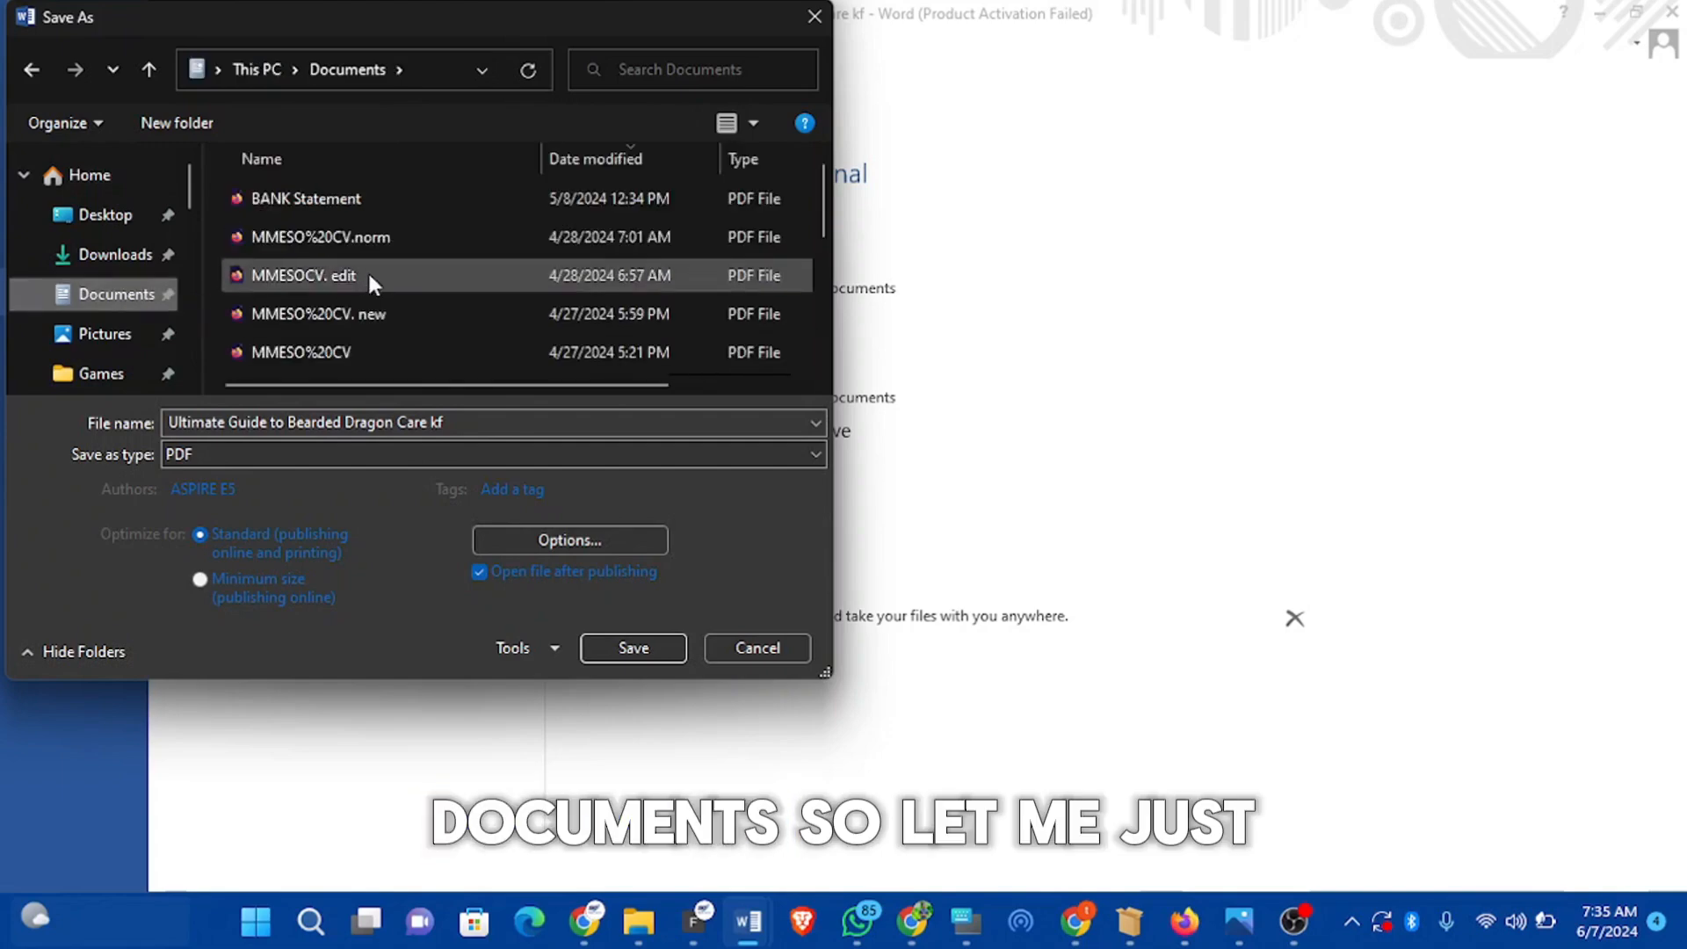
click(633, 650)
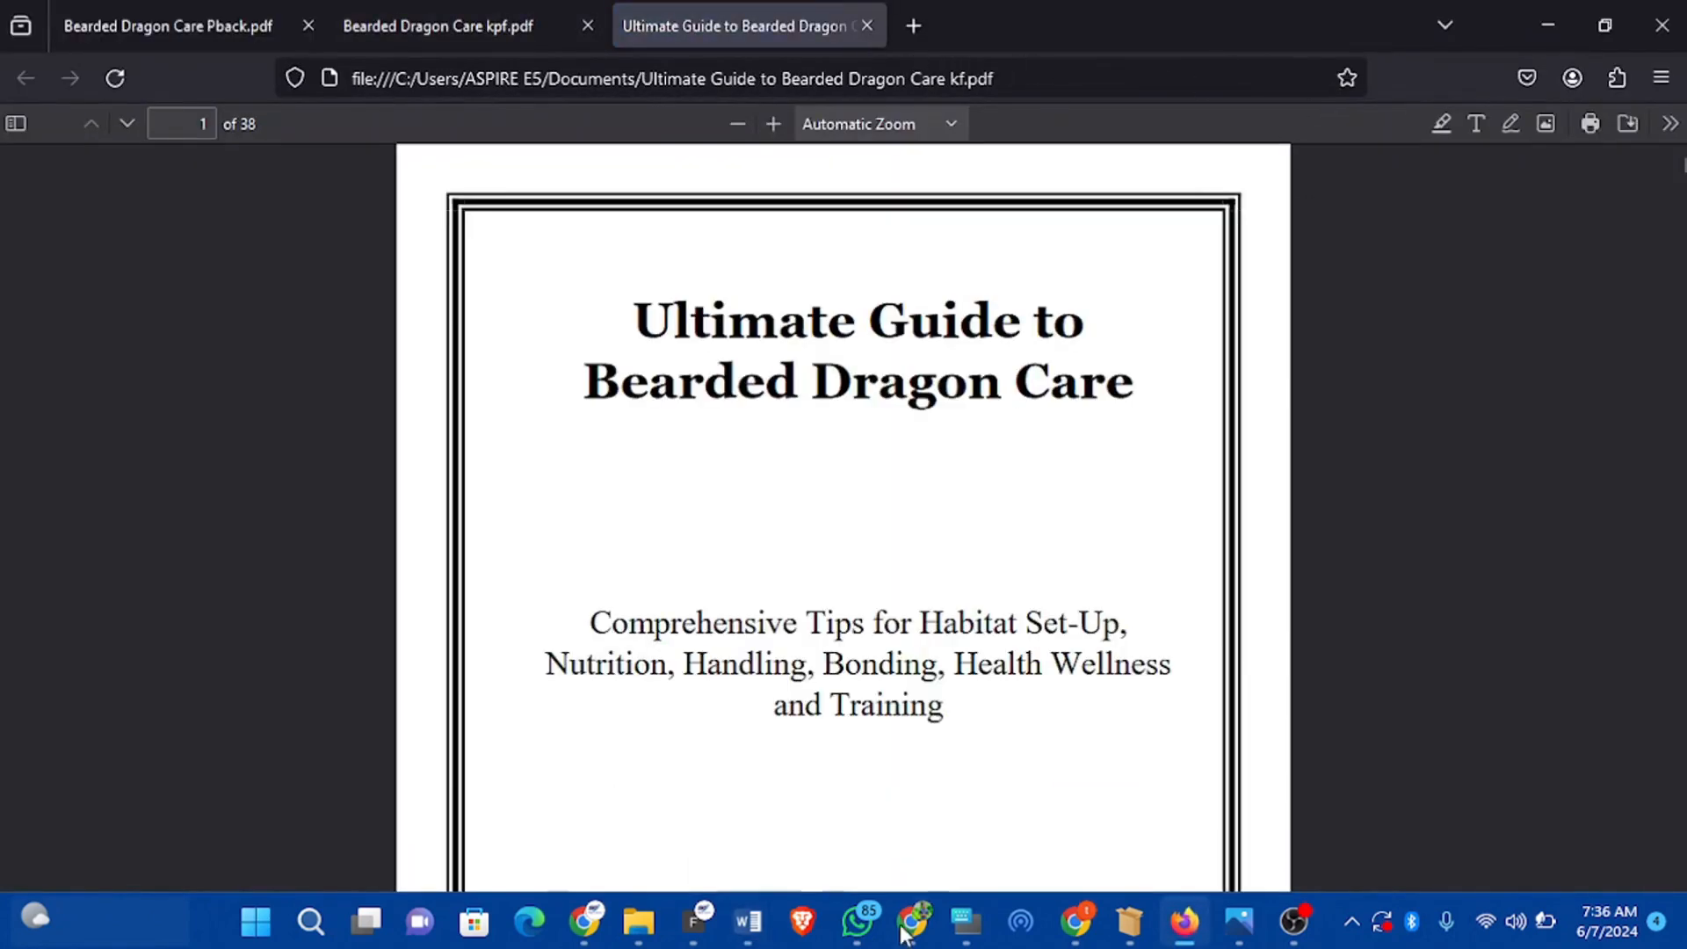
Step: Leave the published PDF, minimise Word and open a new tab in Chrome
mouse_move(761, 934)
click(1010, 795)
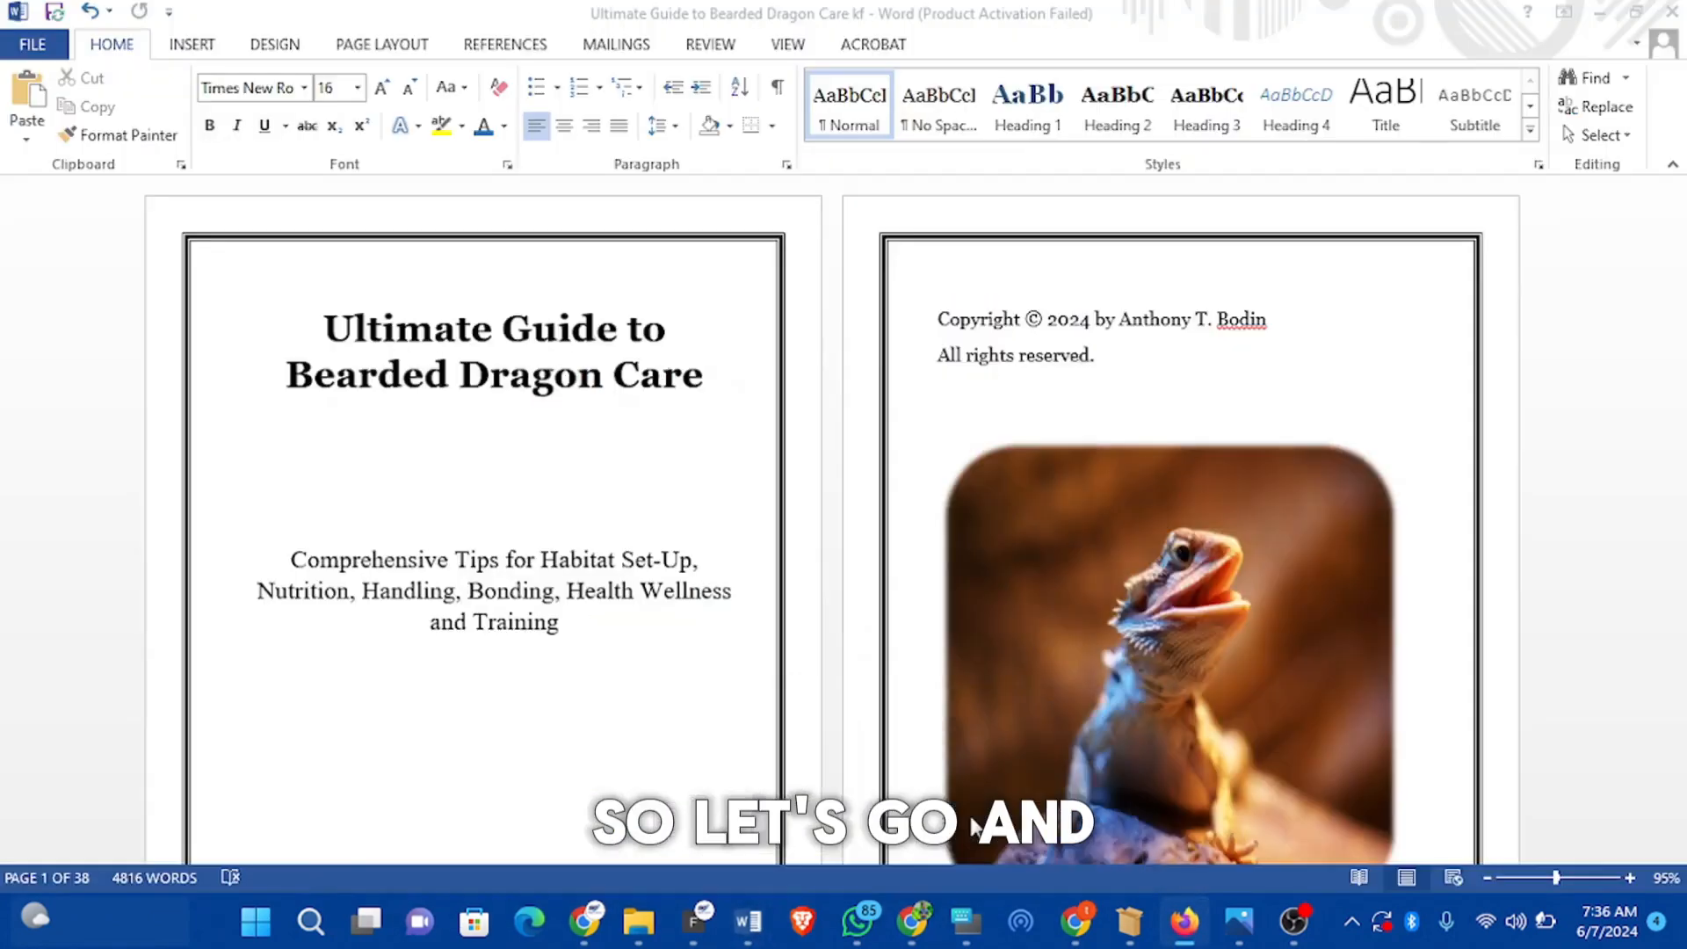
click(1601, 14)
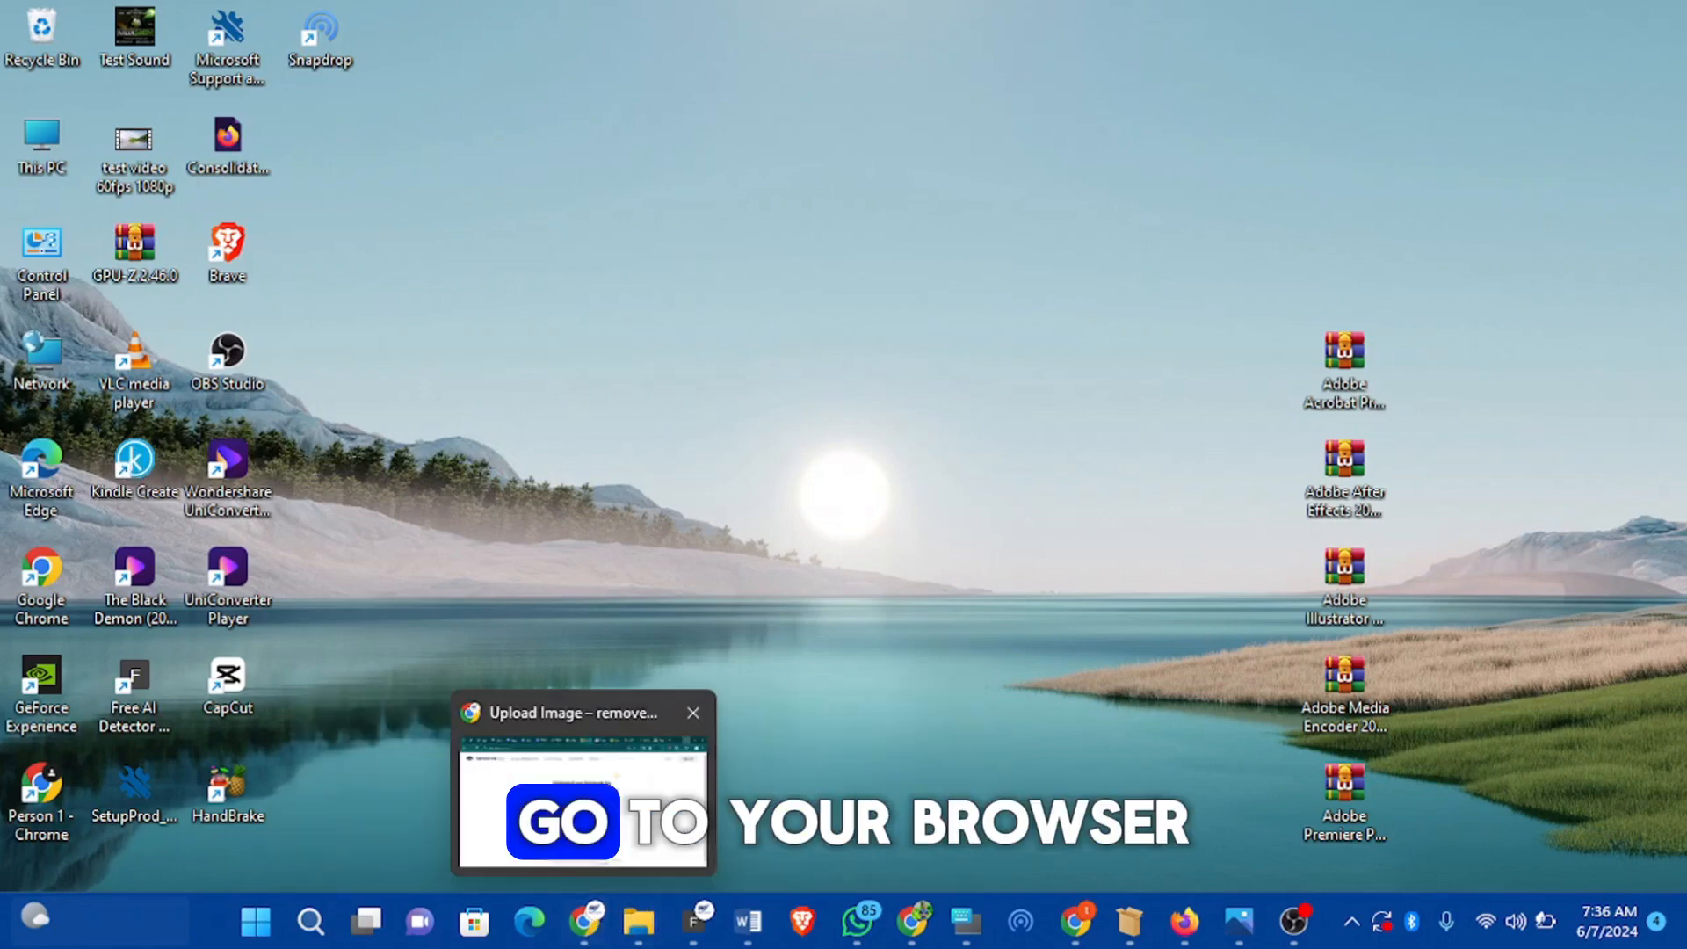
click(603, 742)
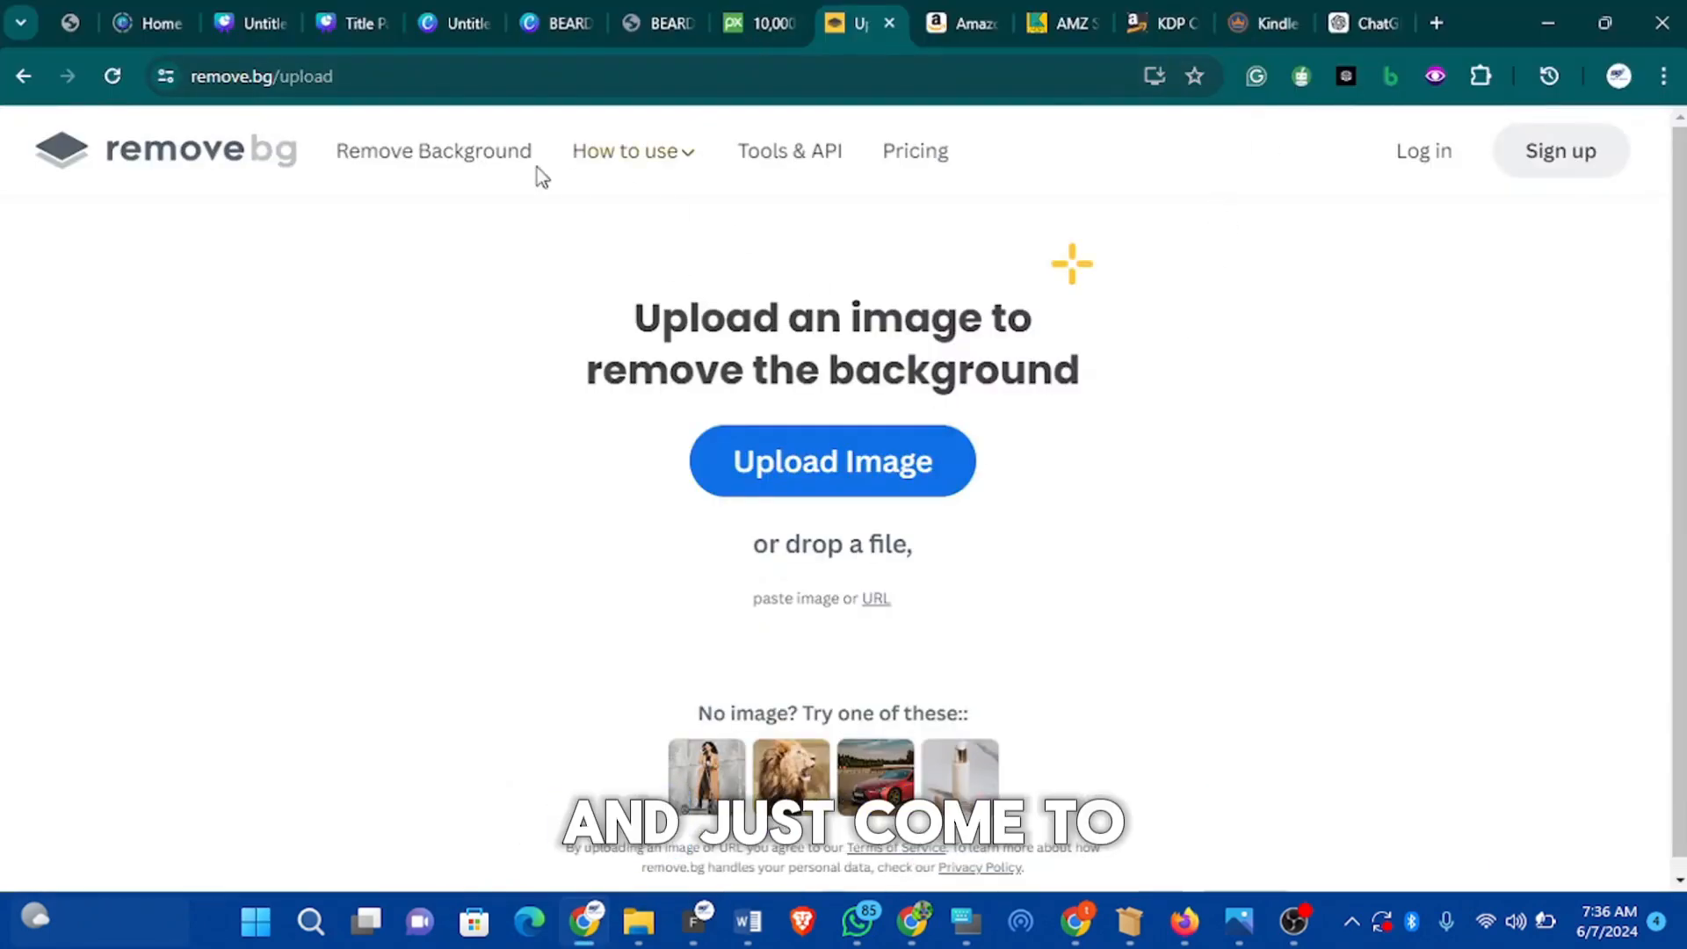
click(1442, 19)
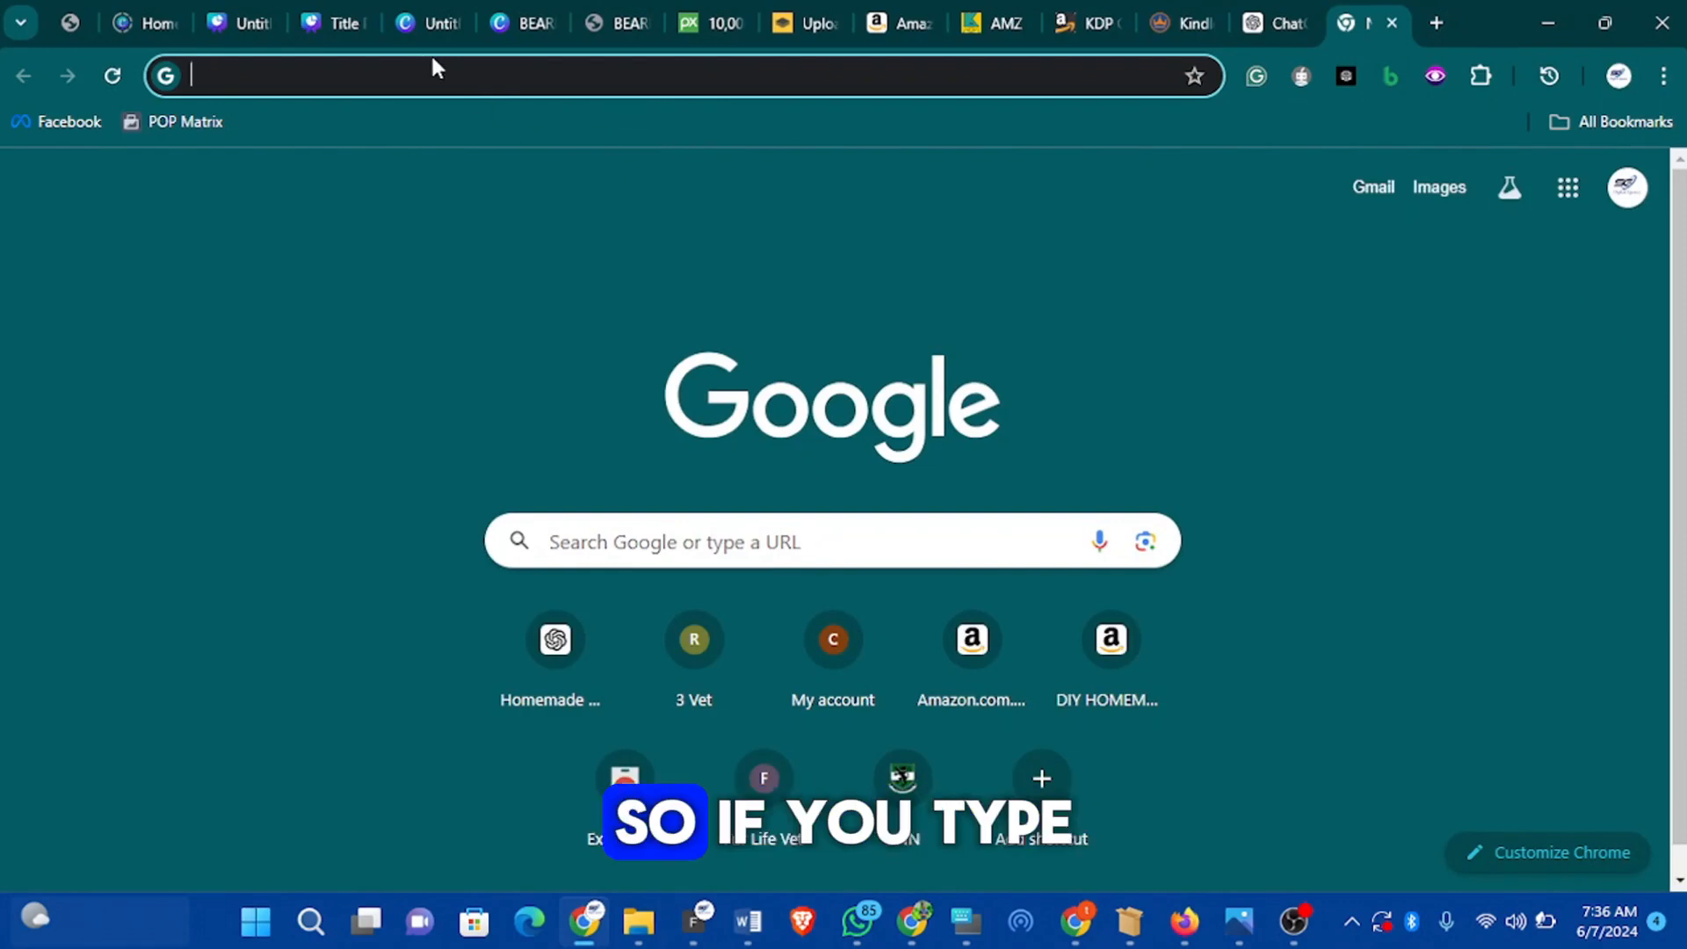
Step: Search Google for kindle create for pc and view the download section of Amazon's Getting Started with Kindle Create page
text(k)
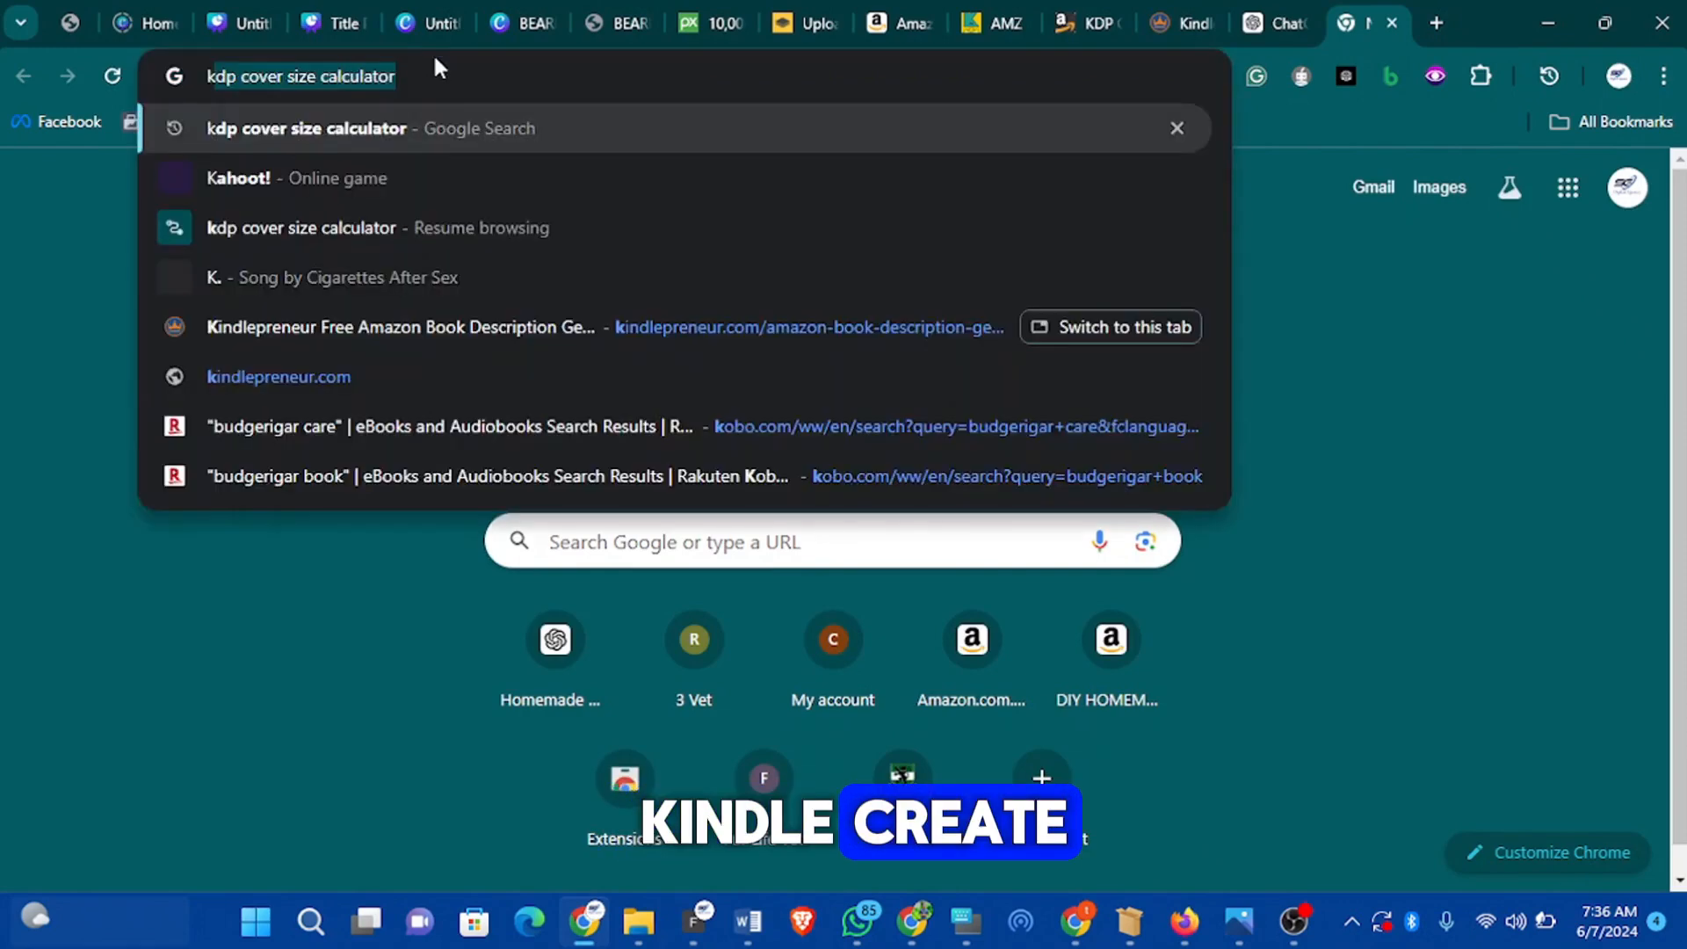
text(in)
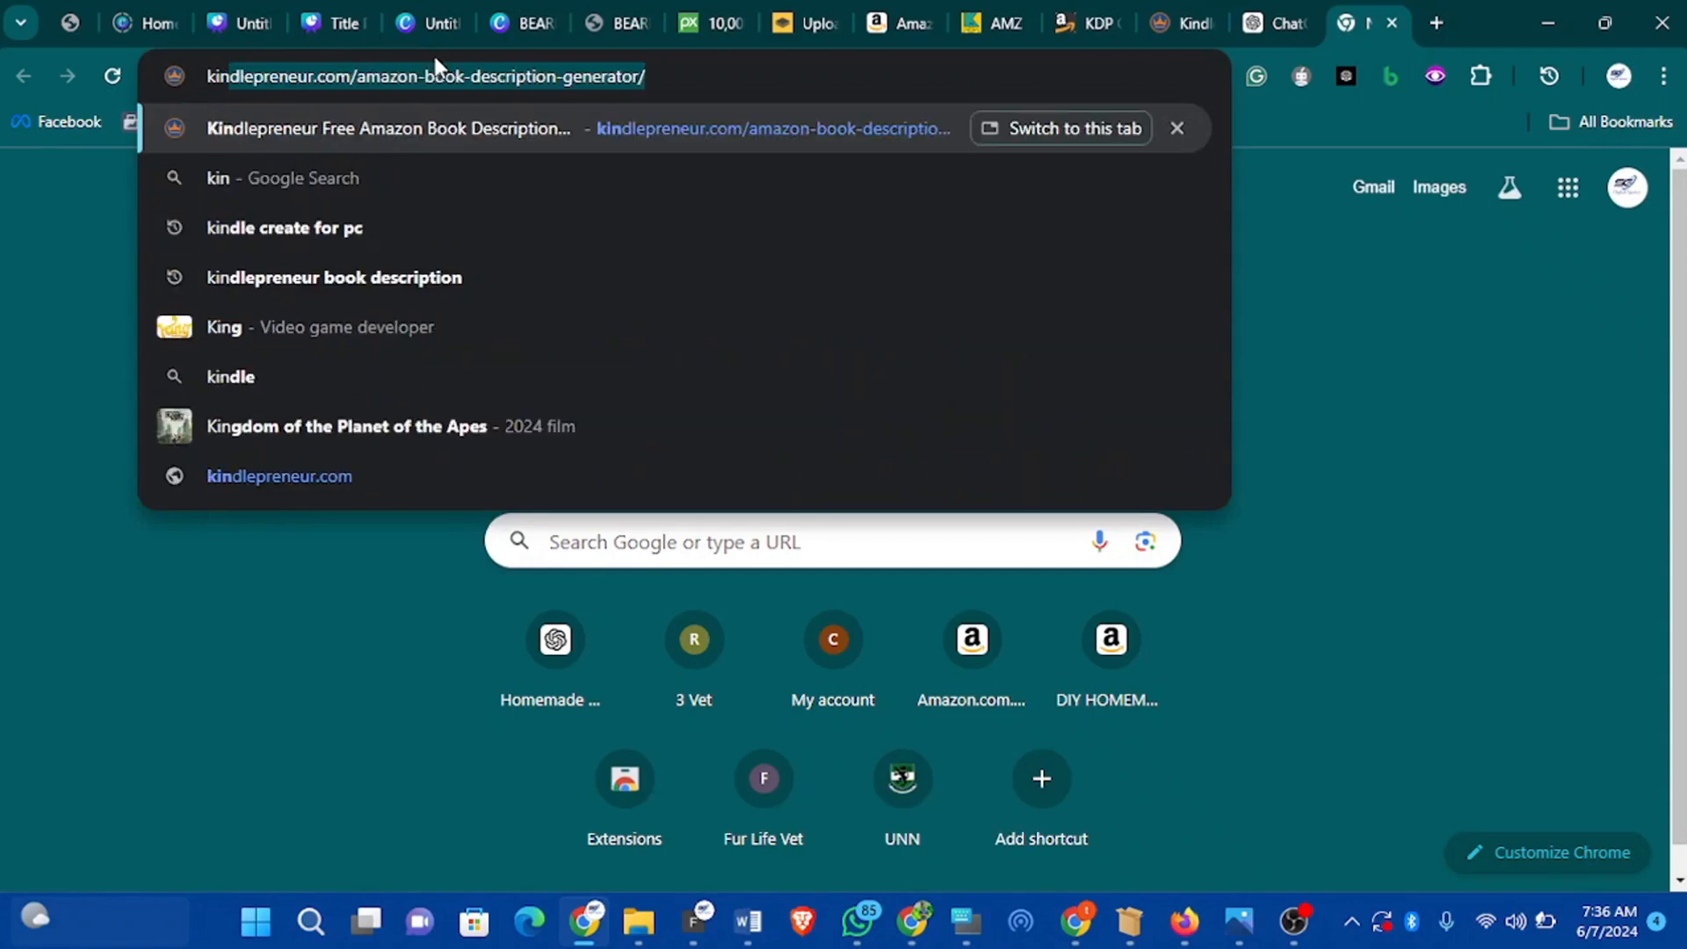
text(dle)
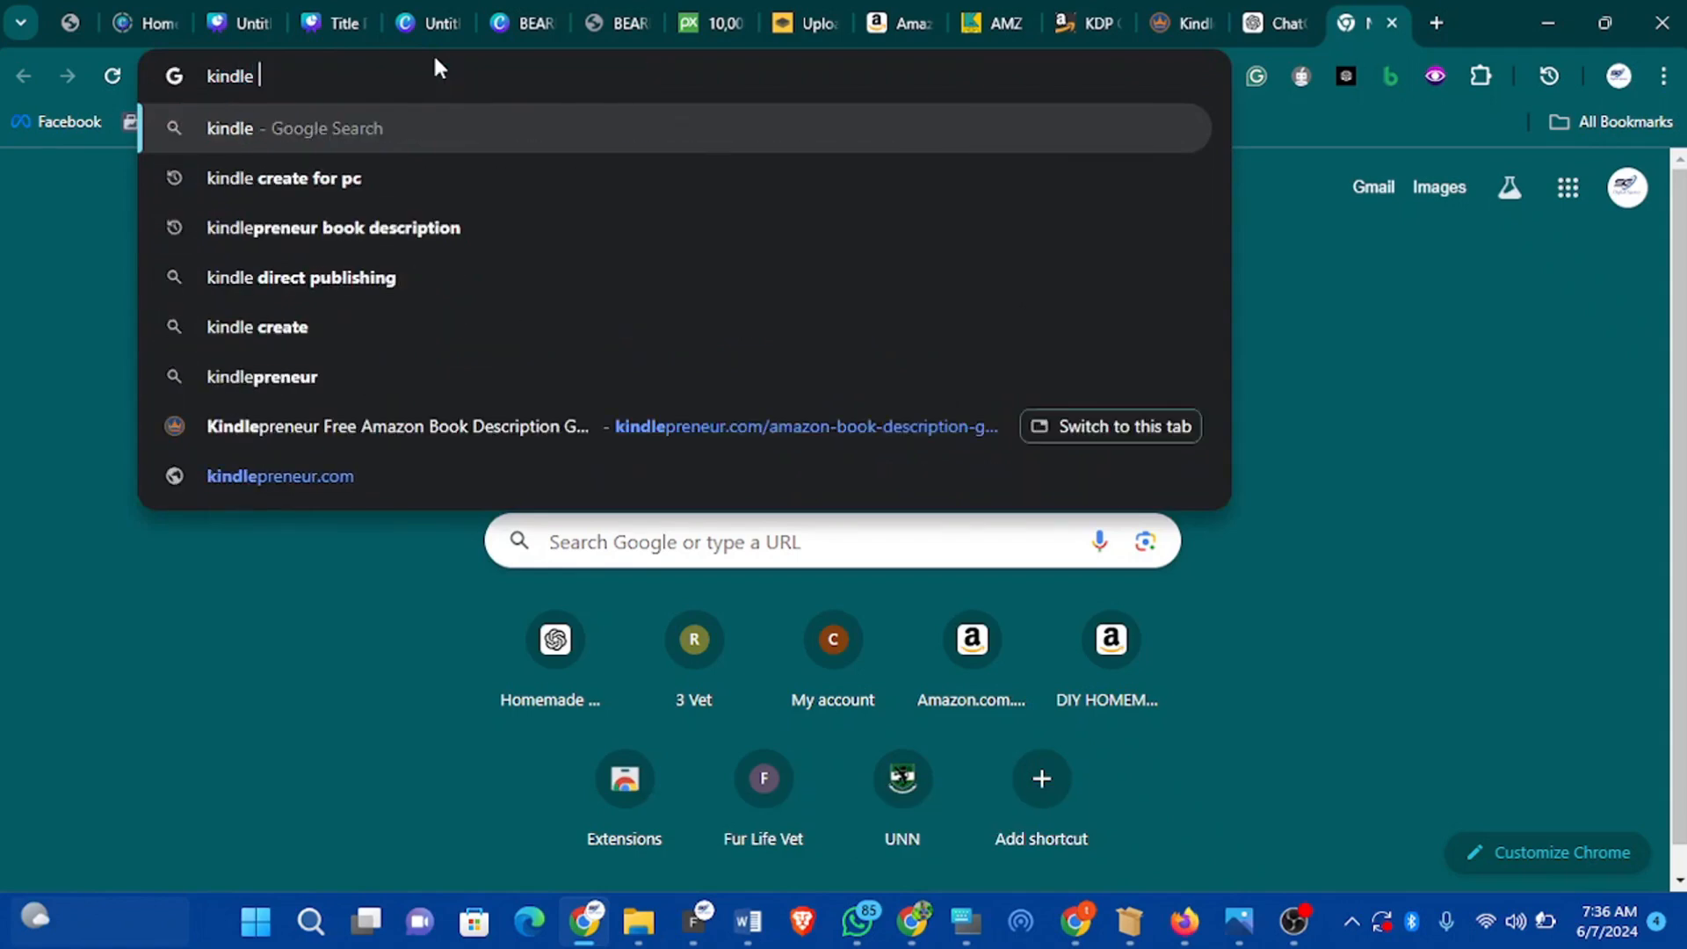
click(389, 174)
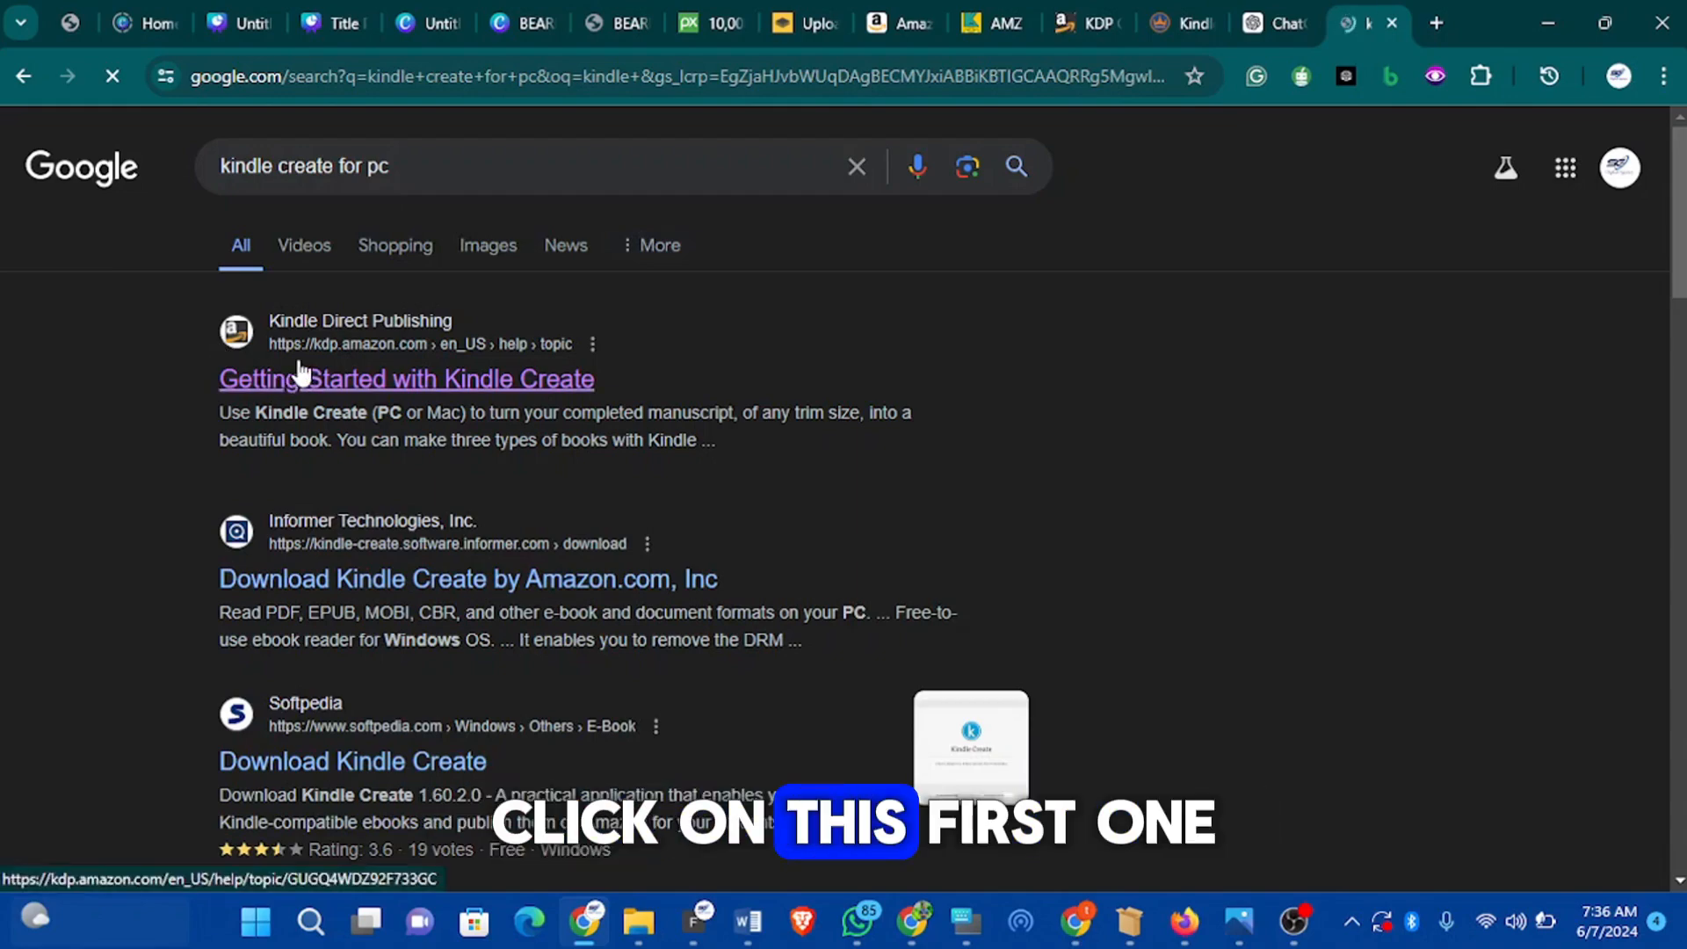
click(433, 373)
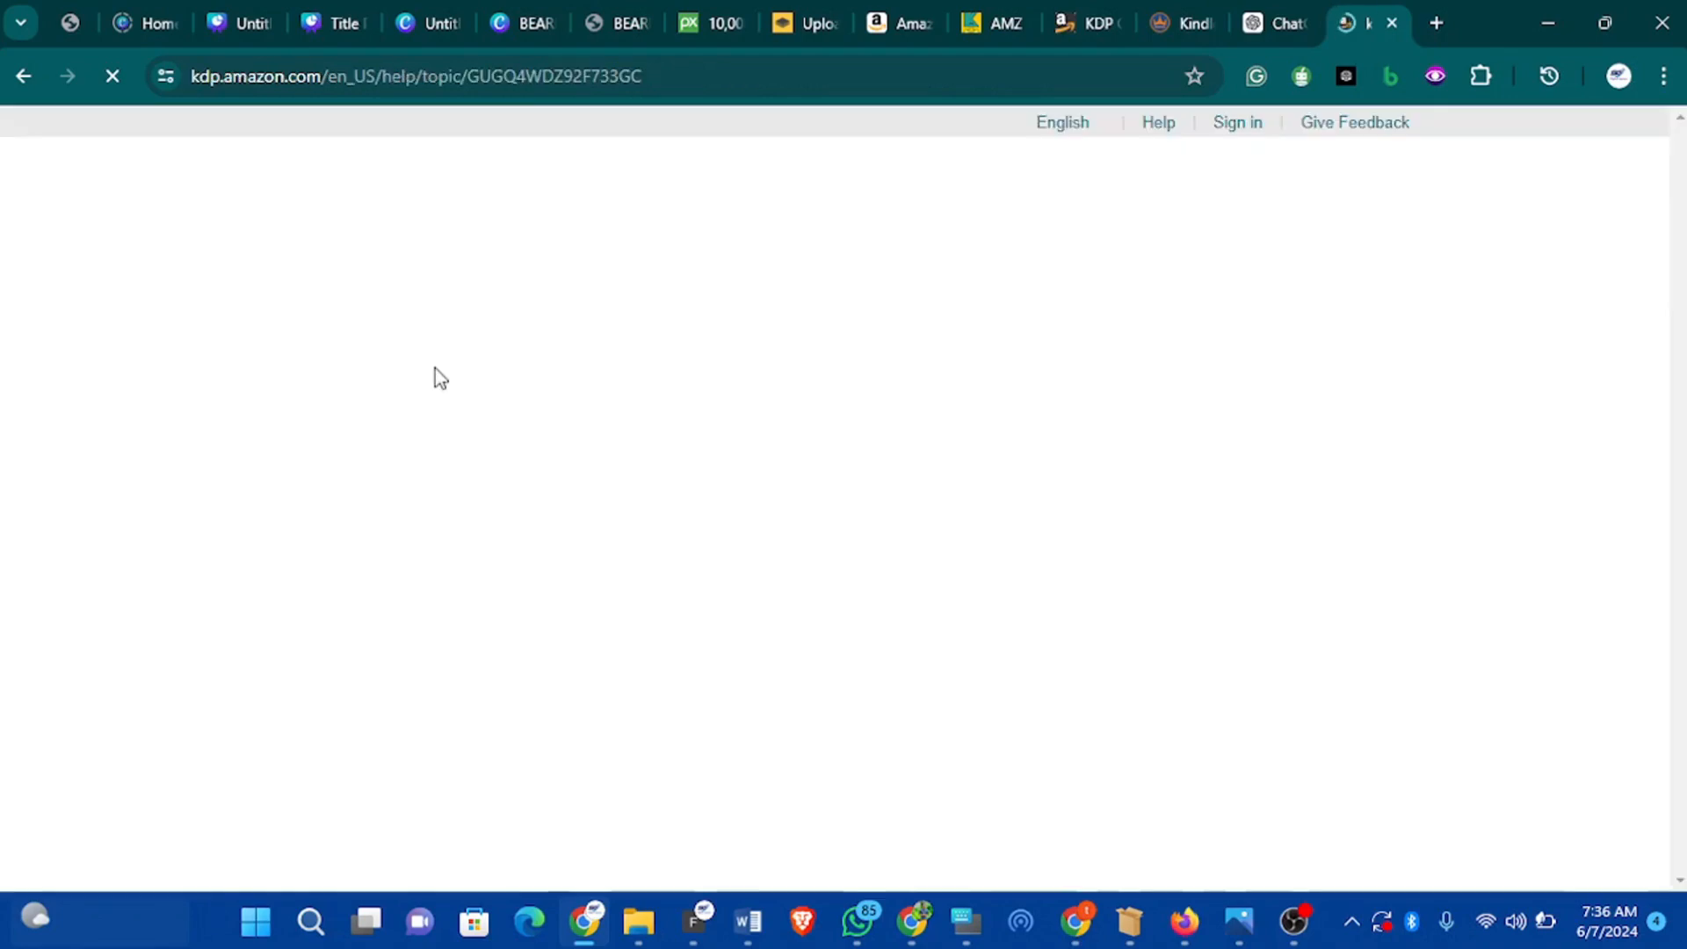
scroll(664, 528, down, 8)
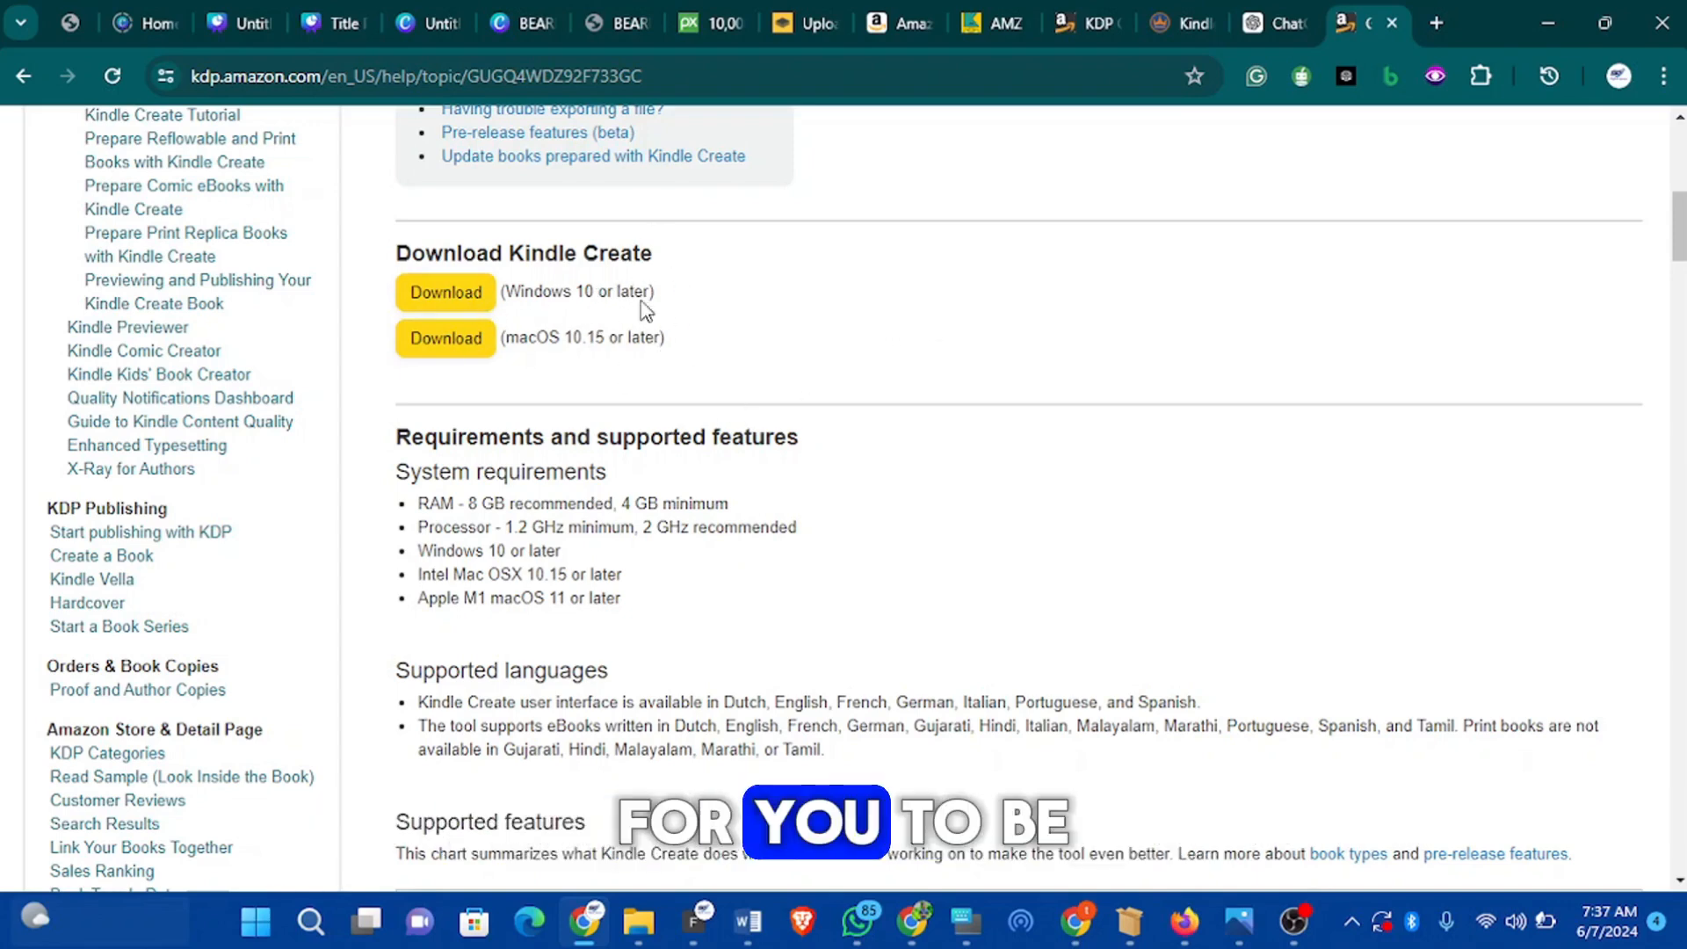
Step: Switch to Kindle Create and start a new Print Replica project, continuing to the choice of PDF file
click(1550, 23)
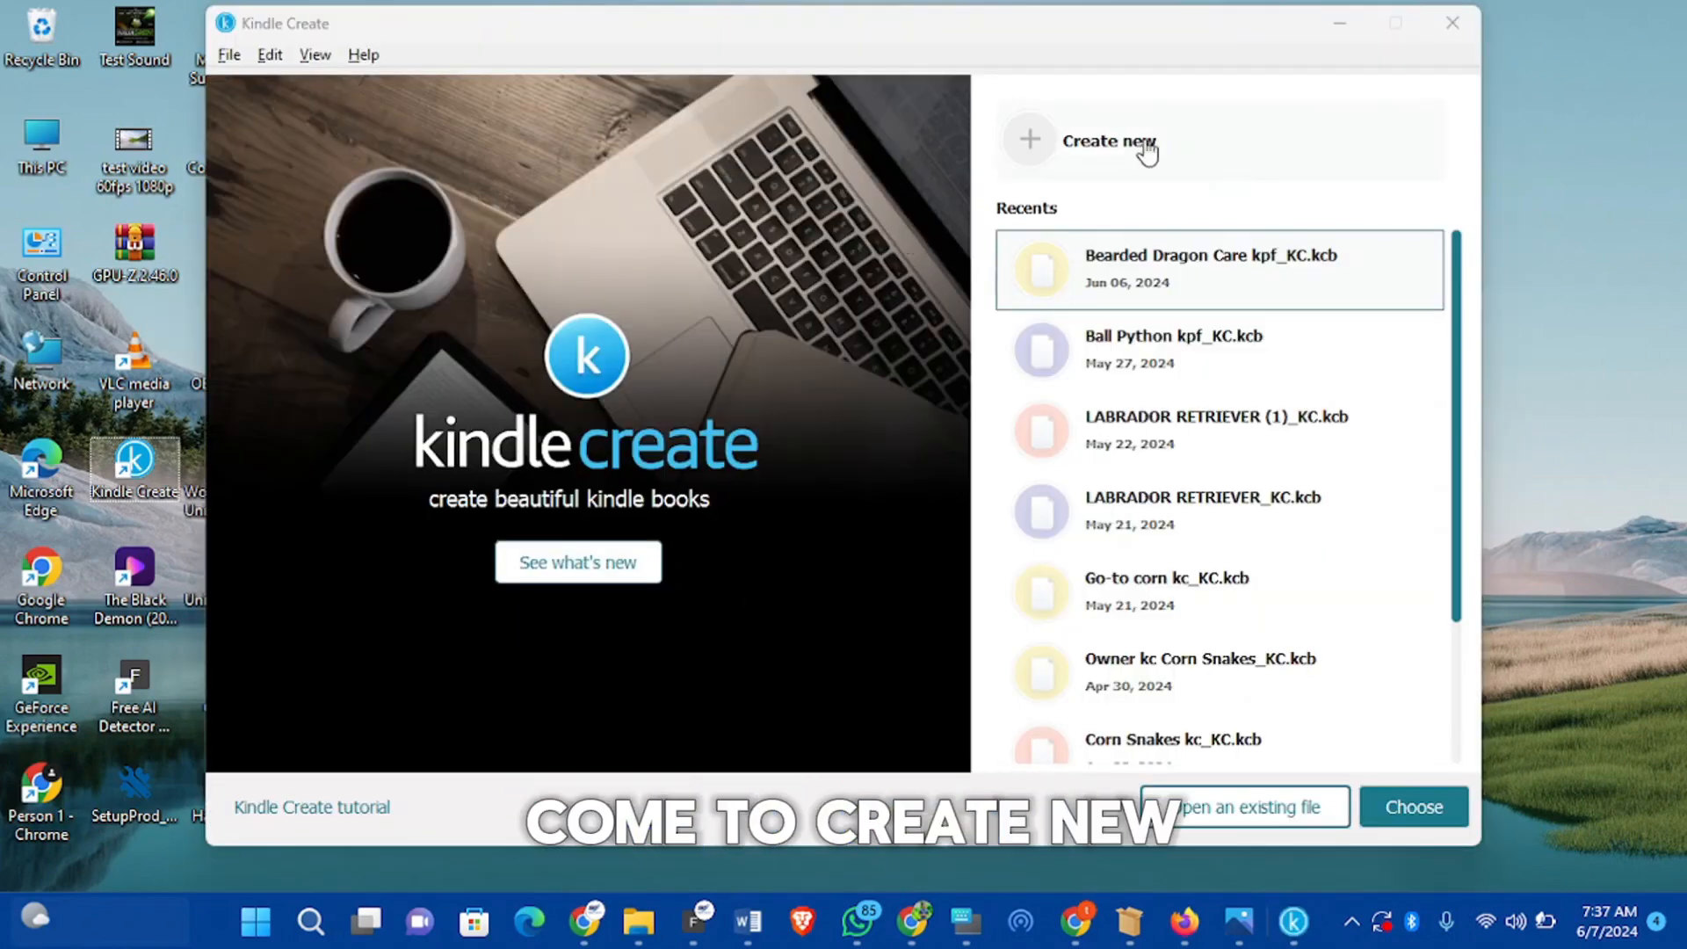
click(1146, 152)
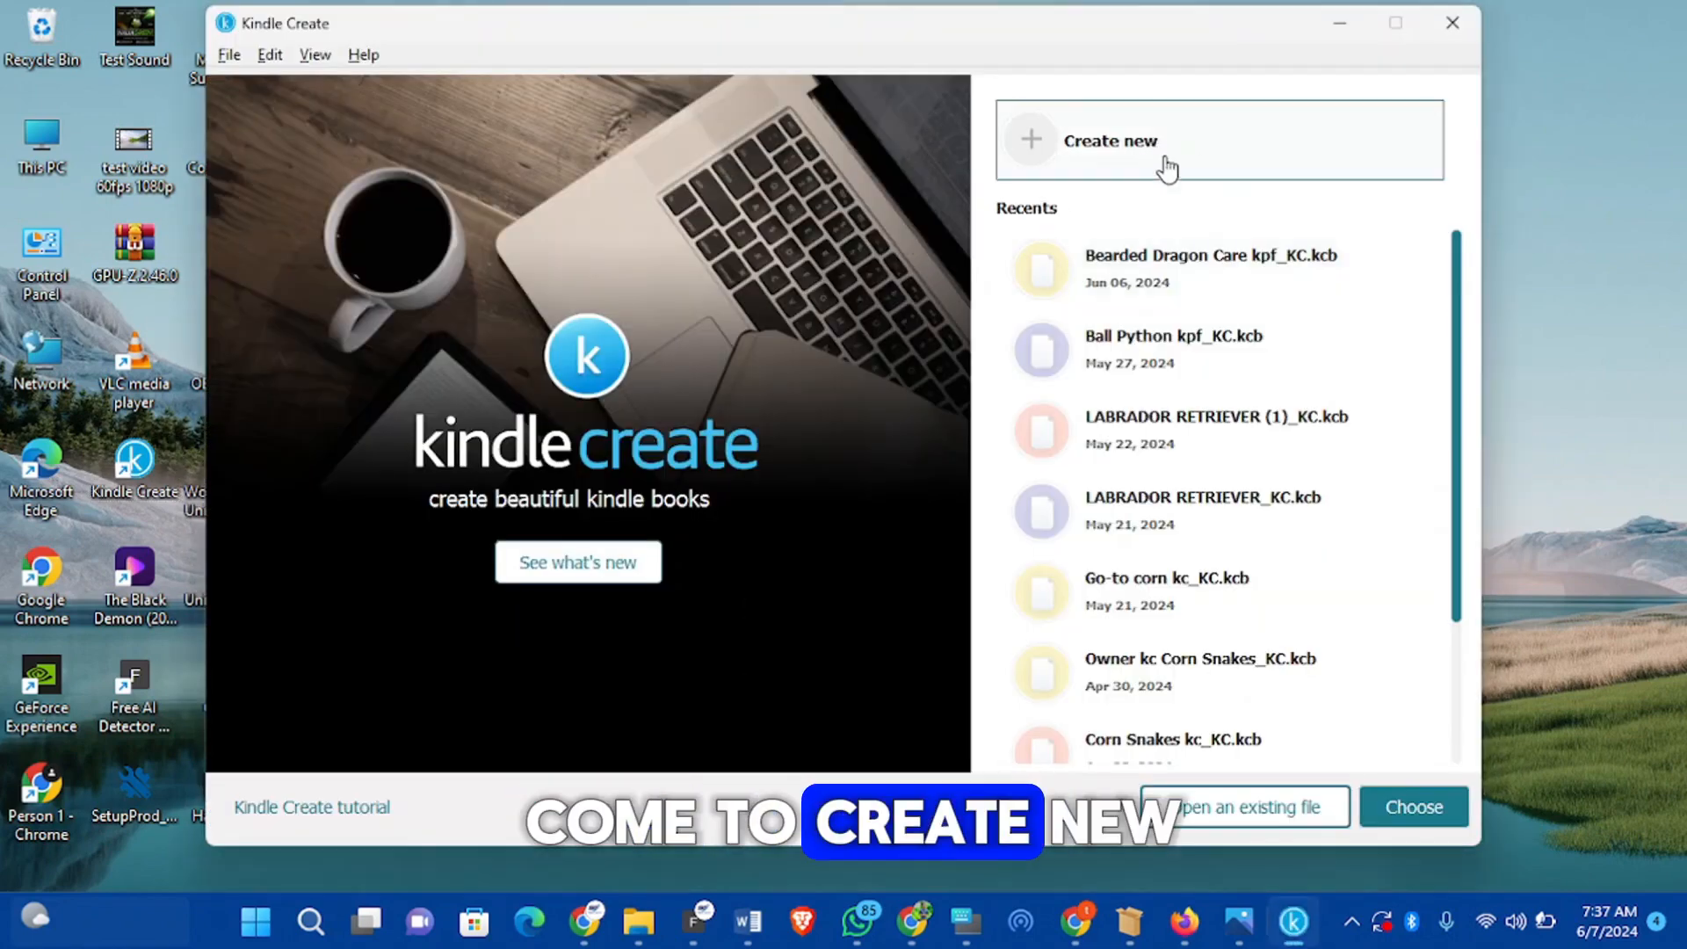
click(1409, 816)
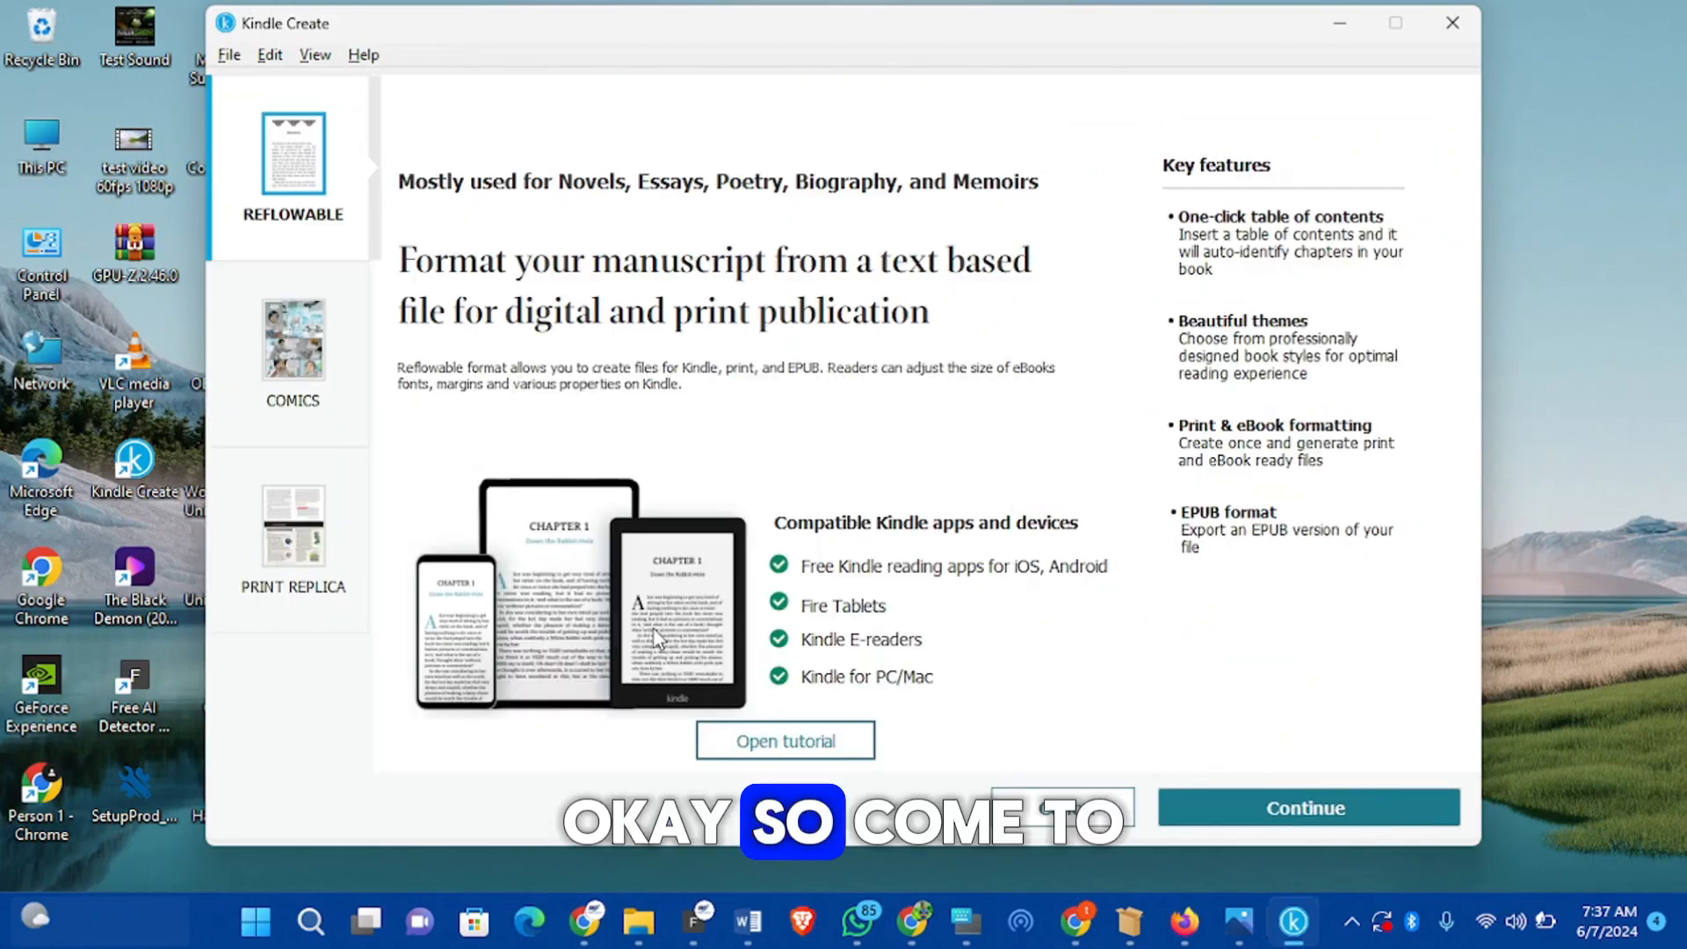
click(321, 550)
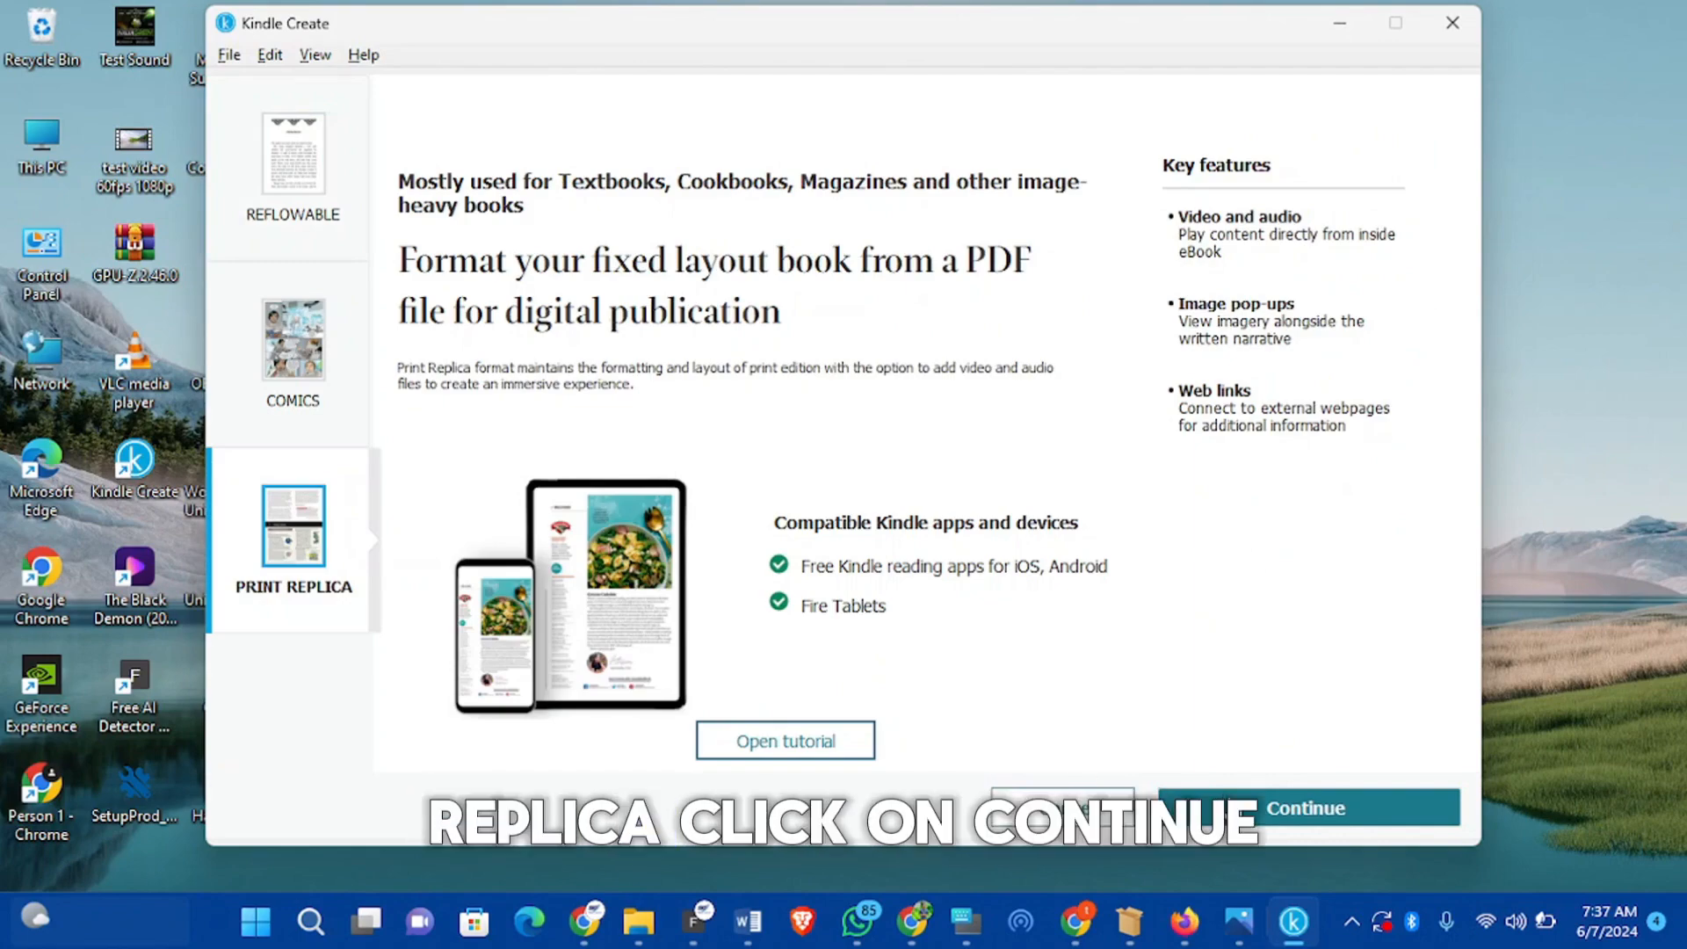
click(1309, 808)
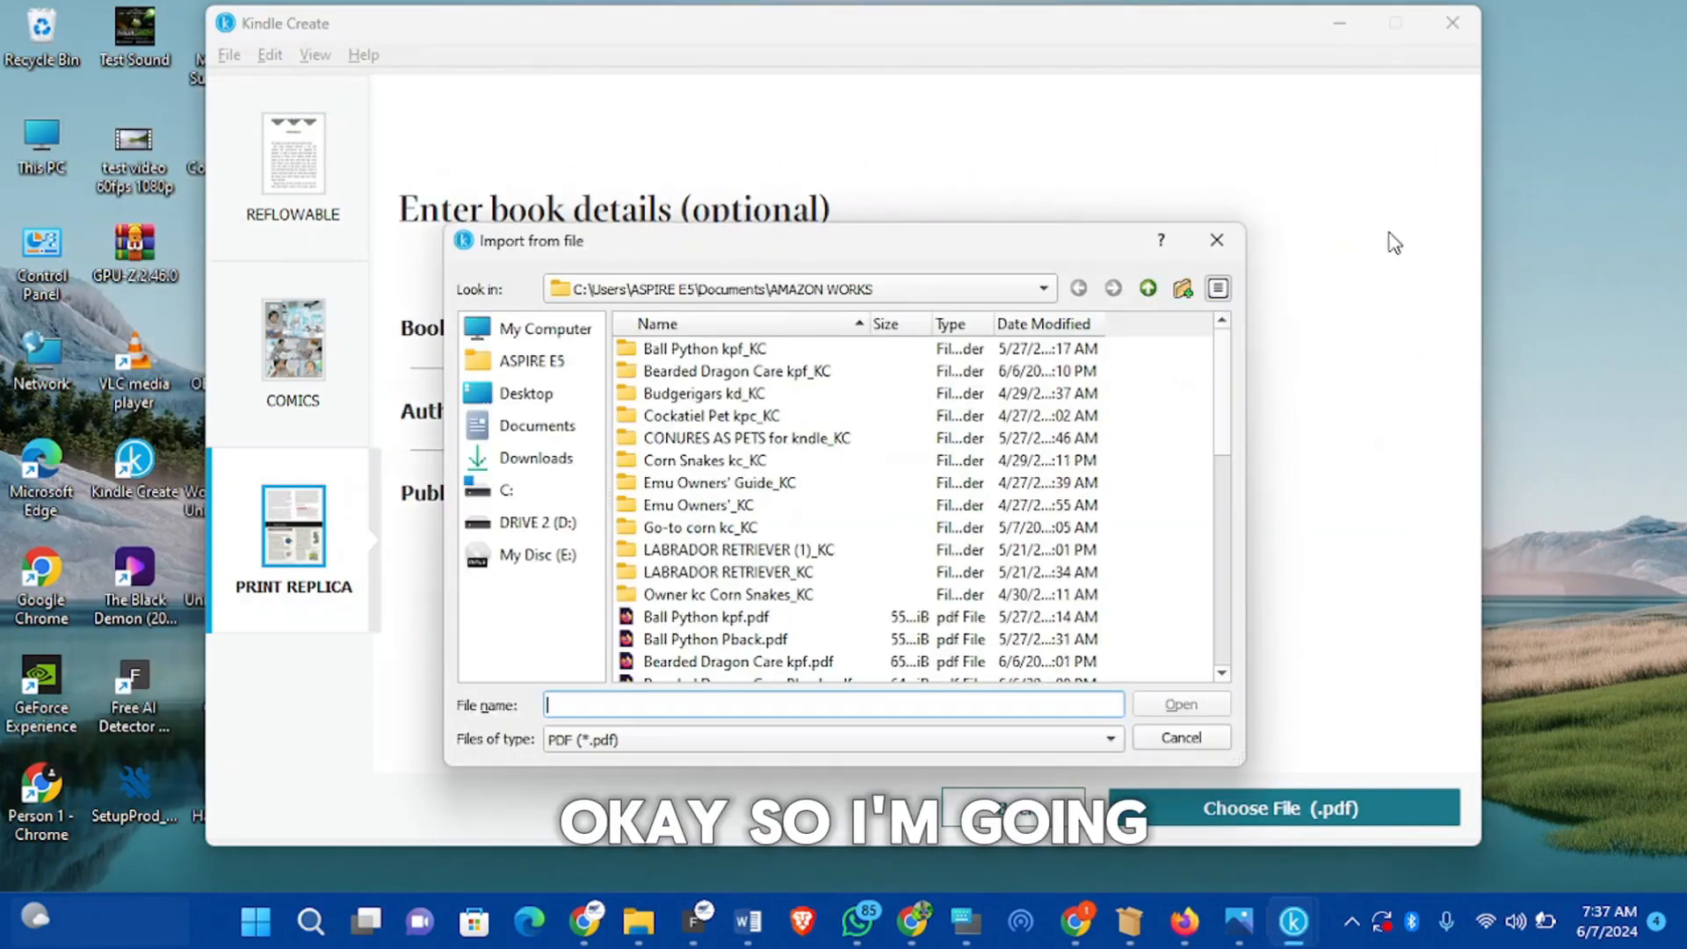
Step: Import Ultimate Guide to Bearded Dragon Care kf.pdf from the Documents folder into the project and look over its first pages
scroll(681, 444, down, 8)
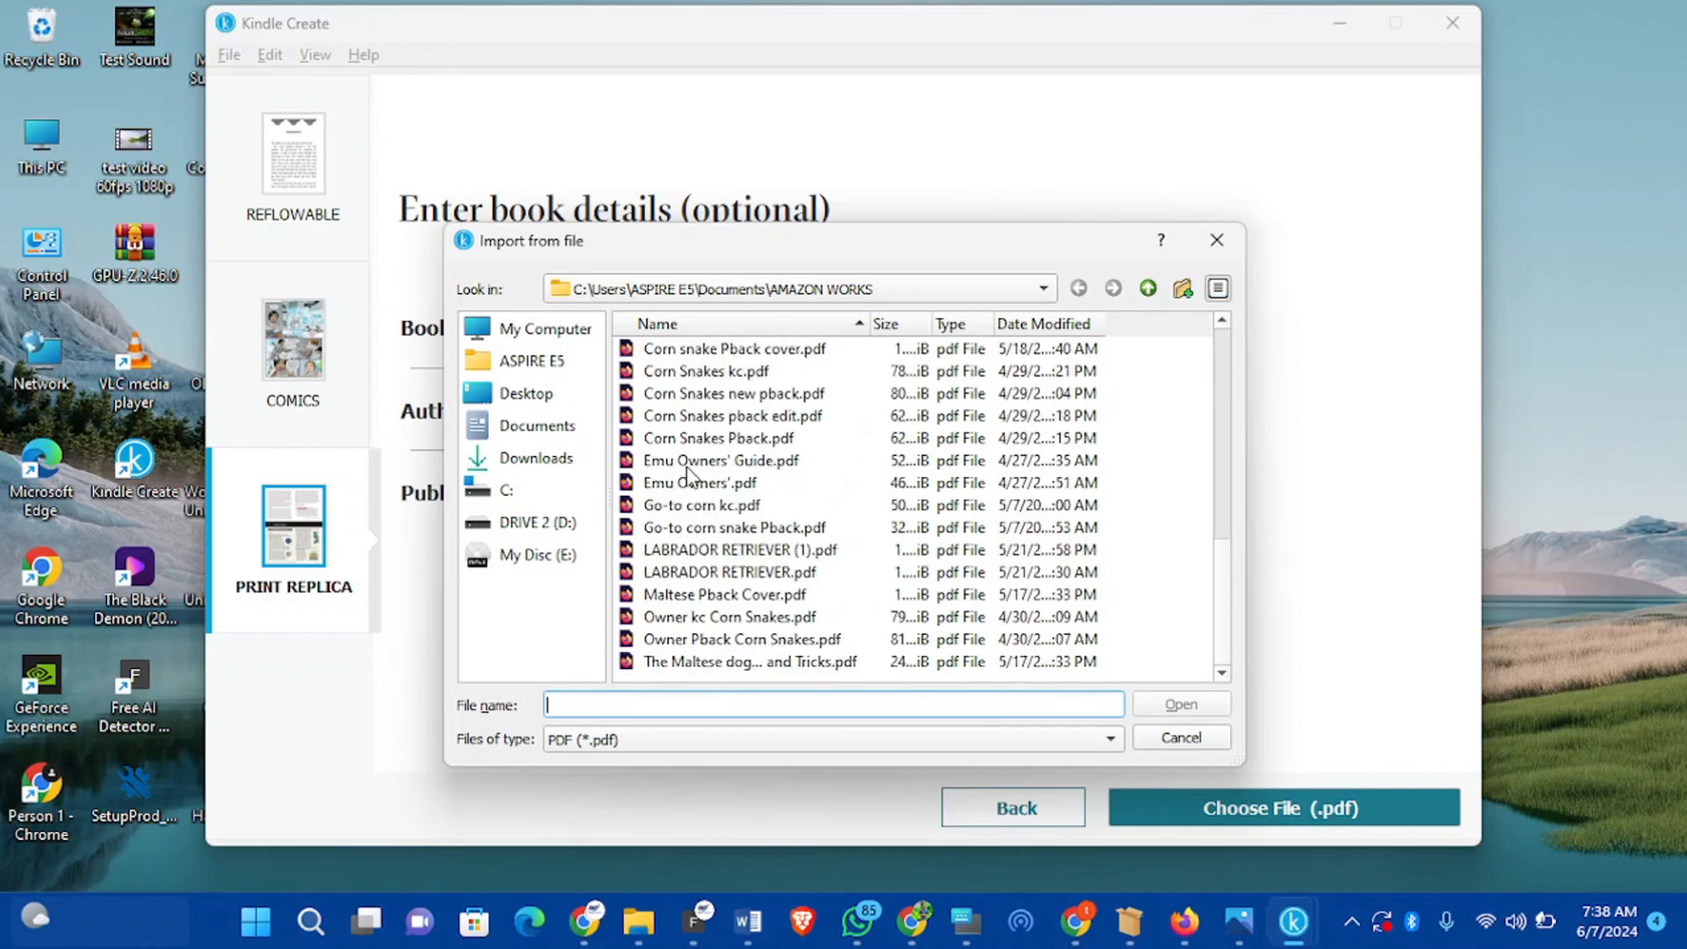
scroll(690, 577, up, 5)
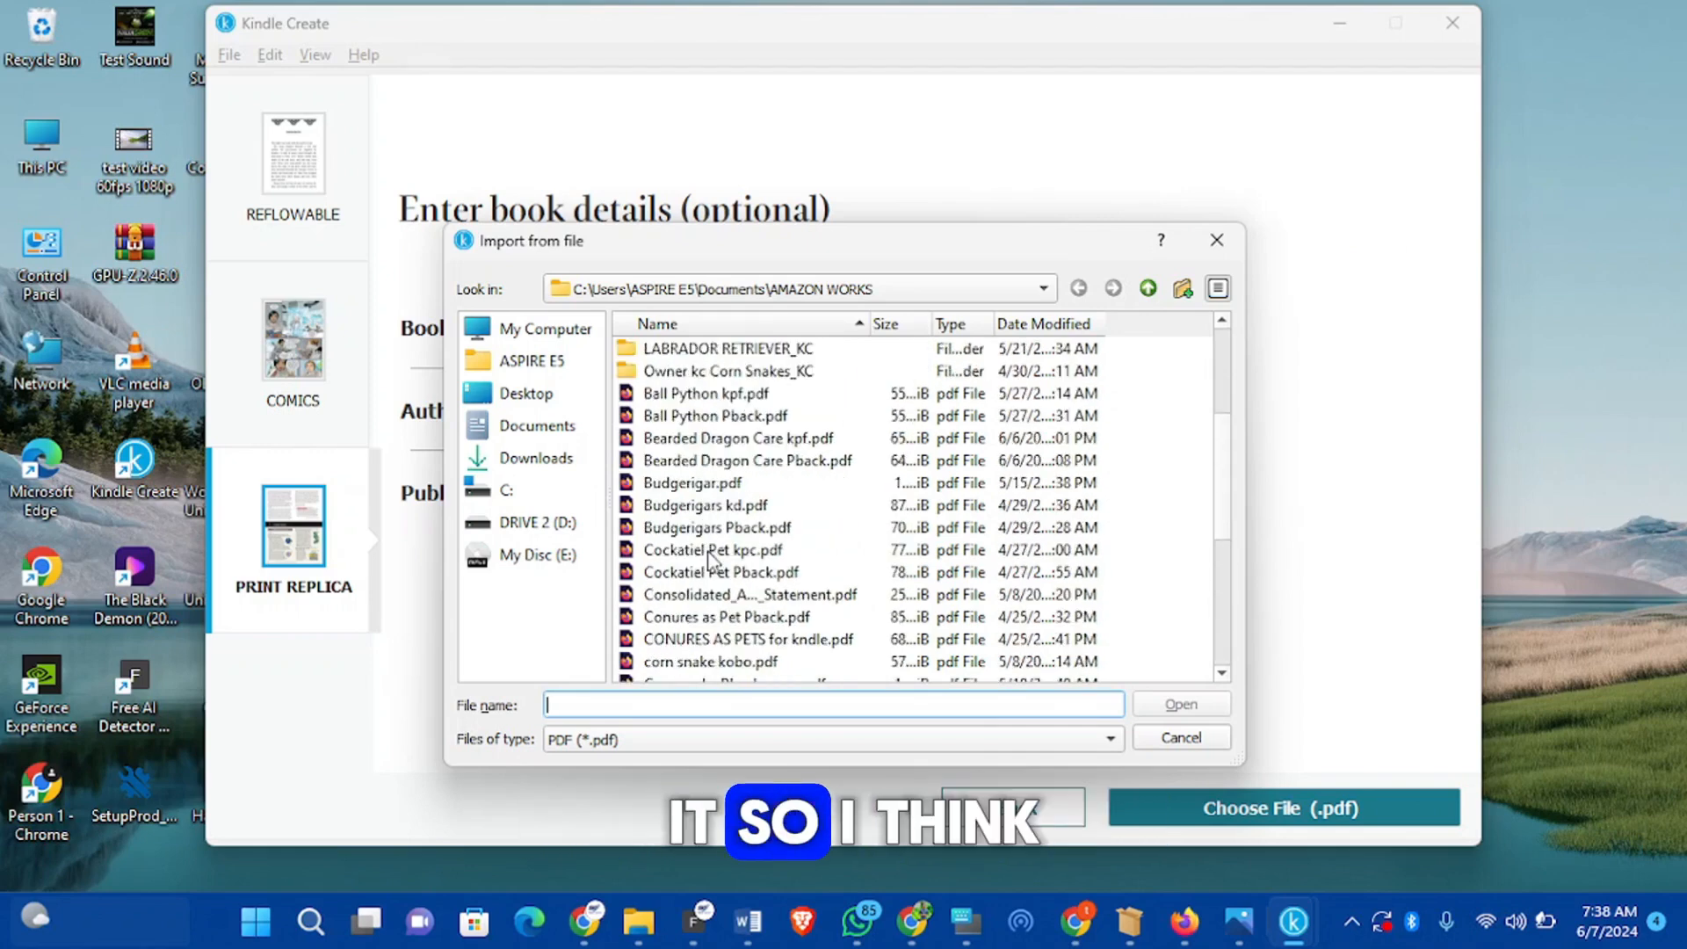
scroll(709, 559, down, 2)
scroll(708, 559, down, 2)
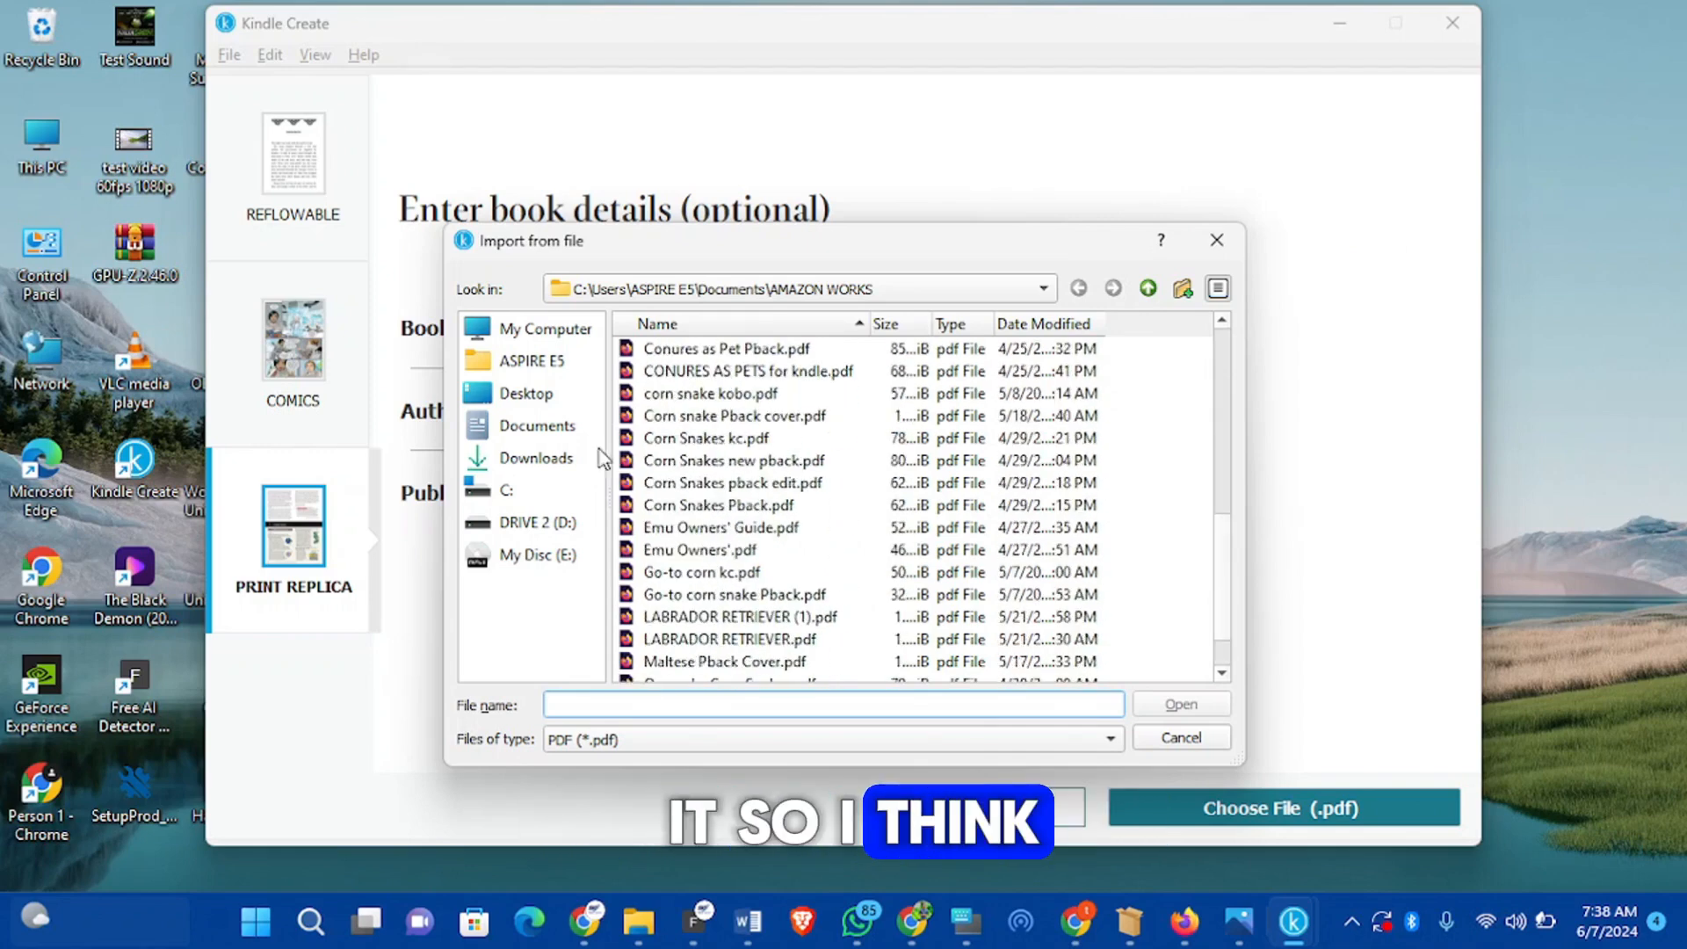
click(545, 428)
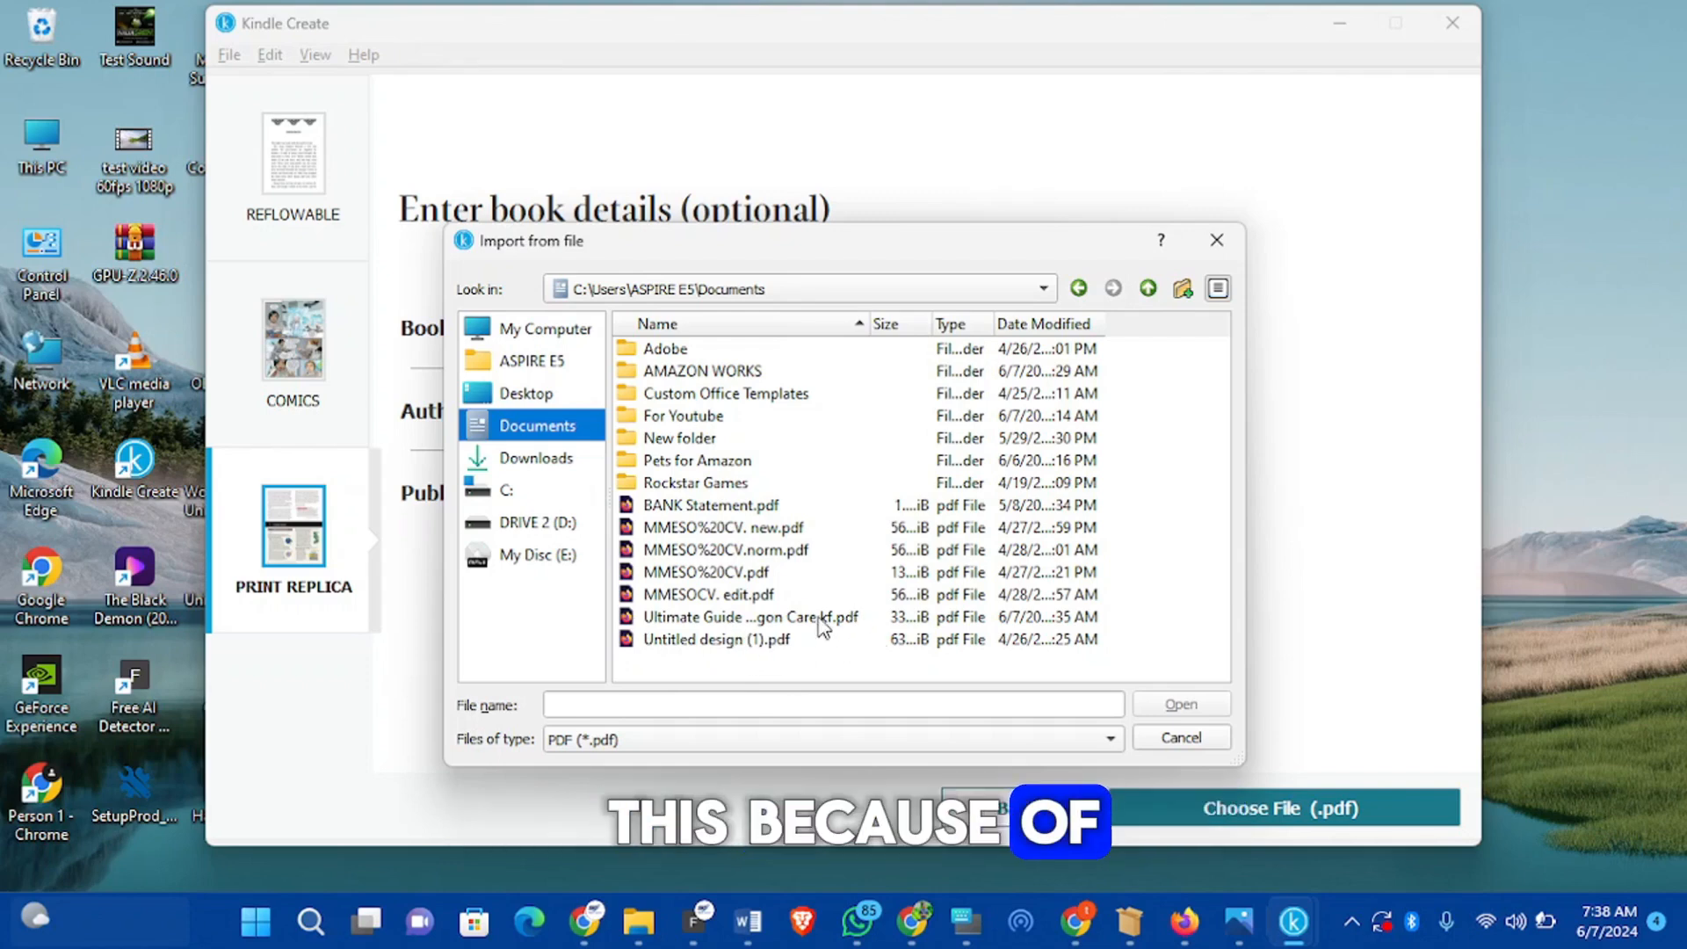
click(760, 620)
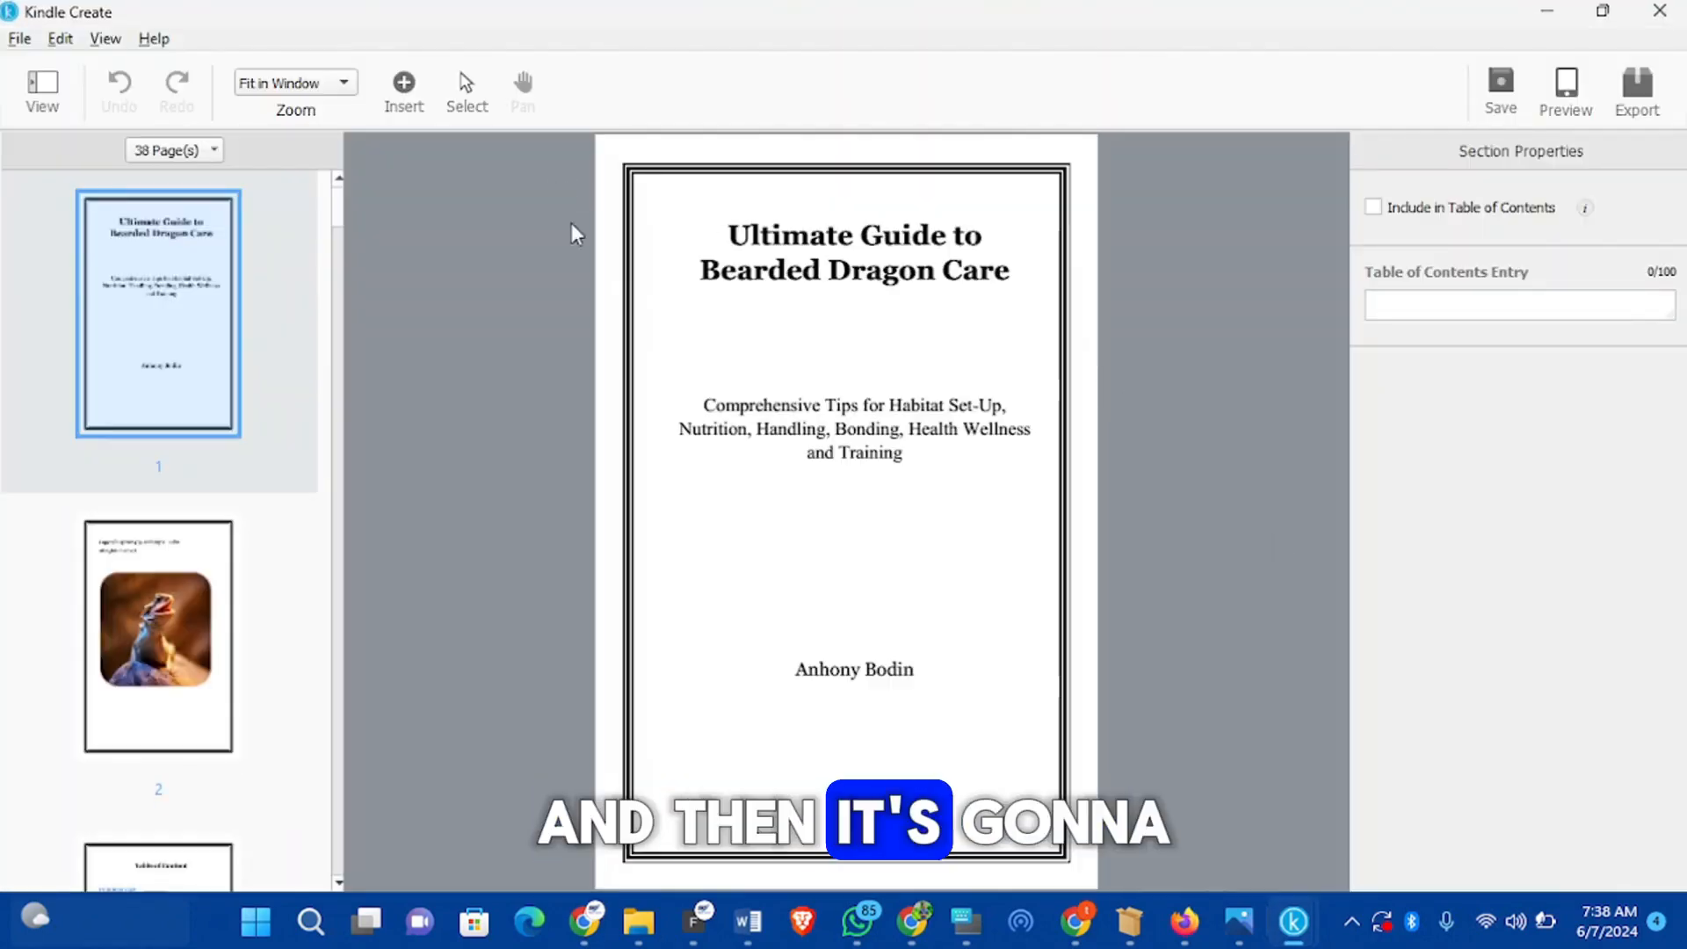
scroll(870, 320, down, 5)
scroll(870, 318, up, 5)
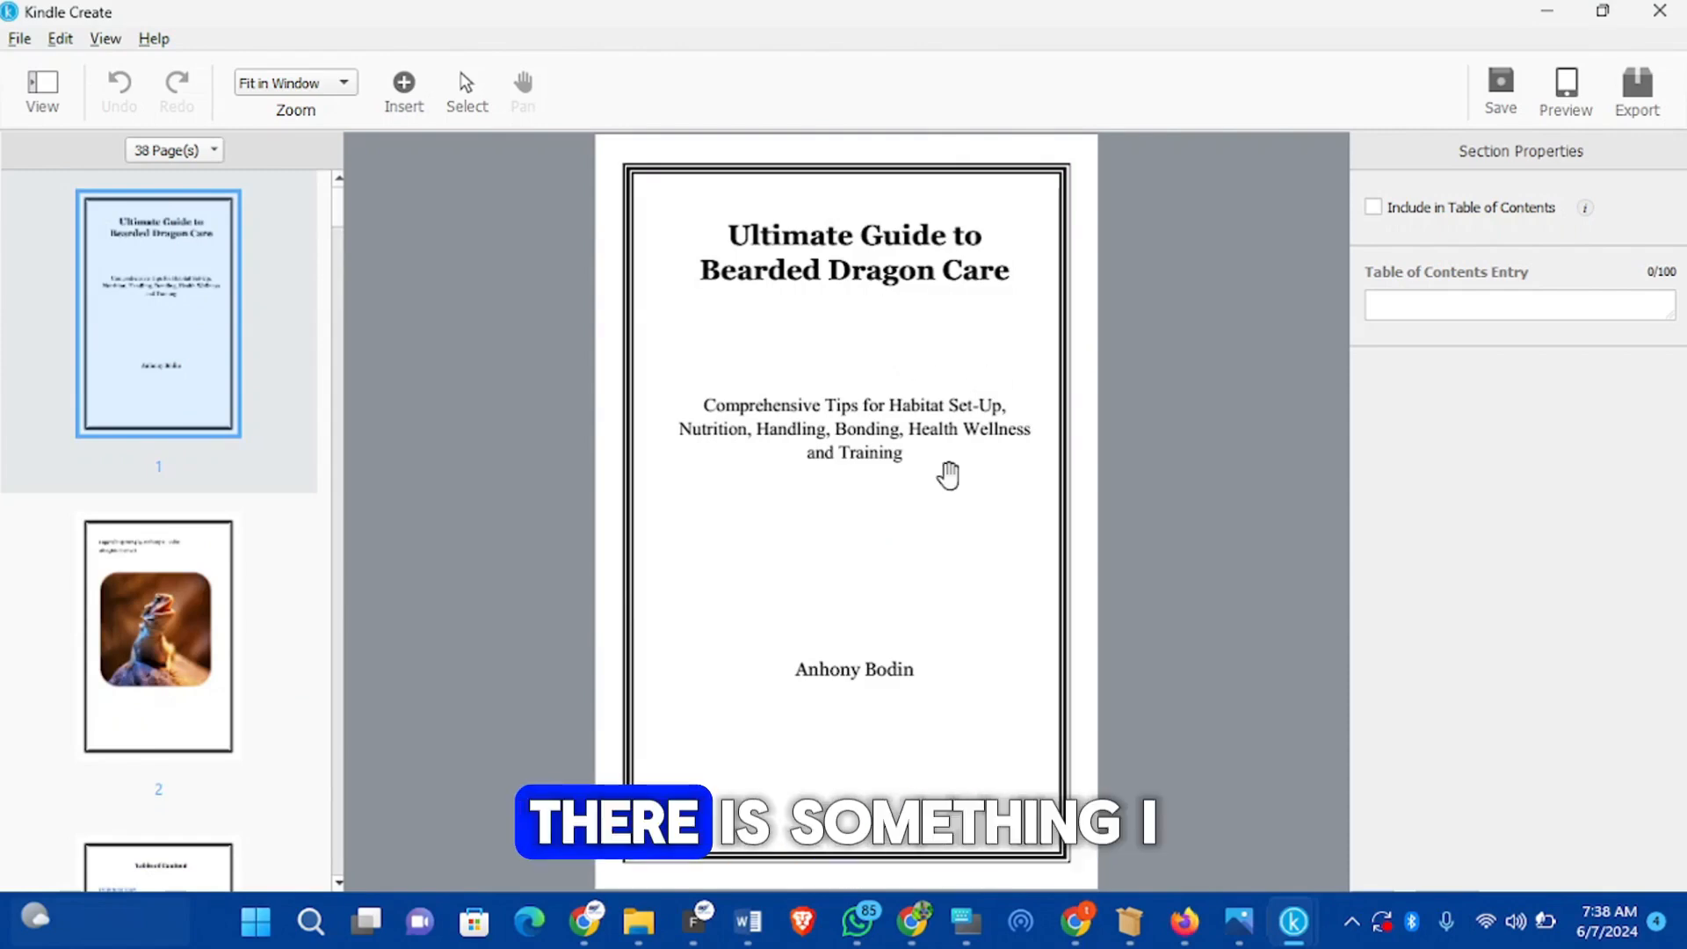
Step: Switch to the Ultimate Guide to Bearded Dragon Care kf document in Word, apply a light green page color and check it across the pages
mouse_move(753, 930)
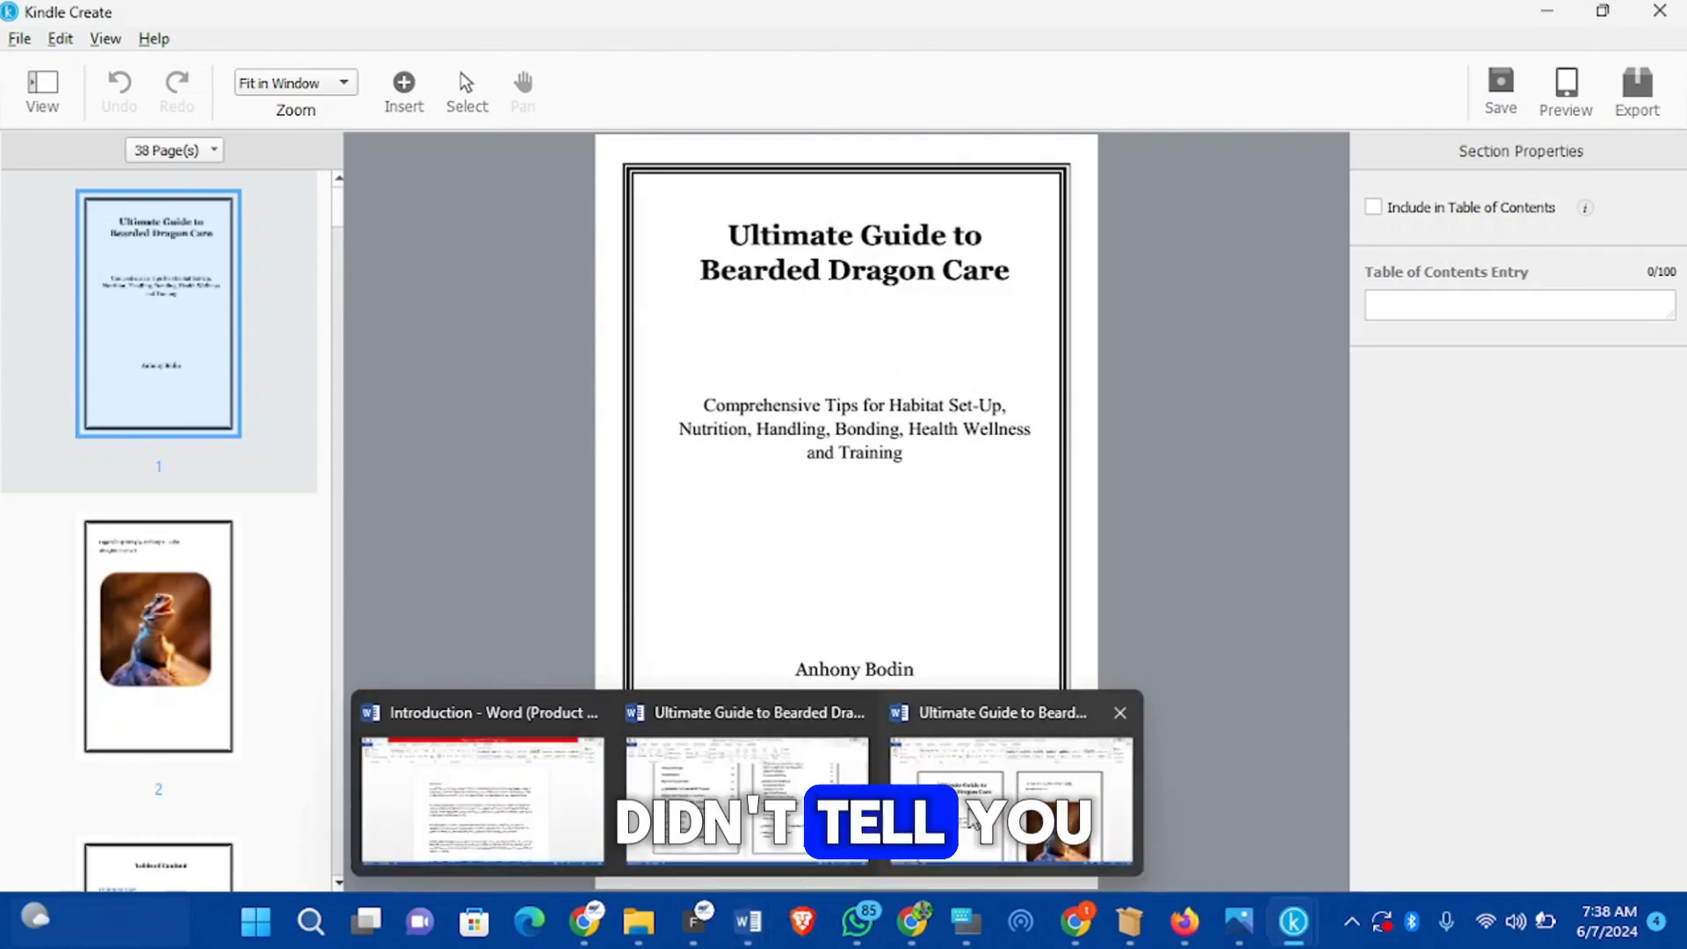
click(1013, 742)
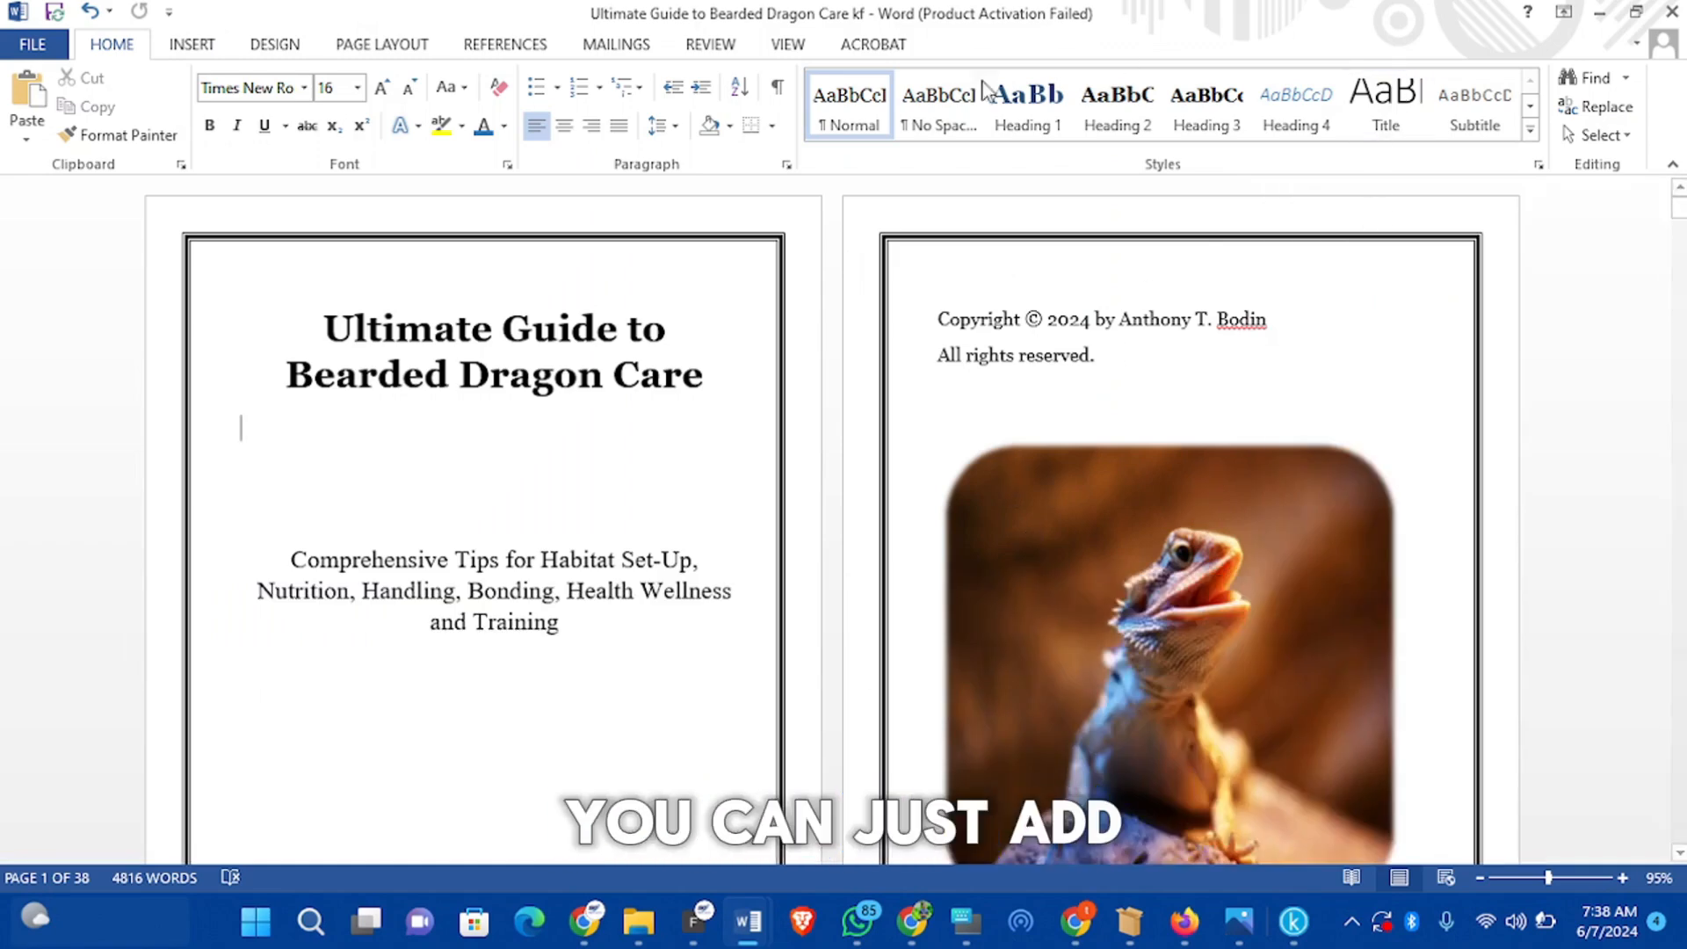
click(281, 49)
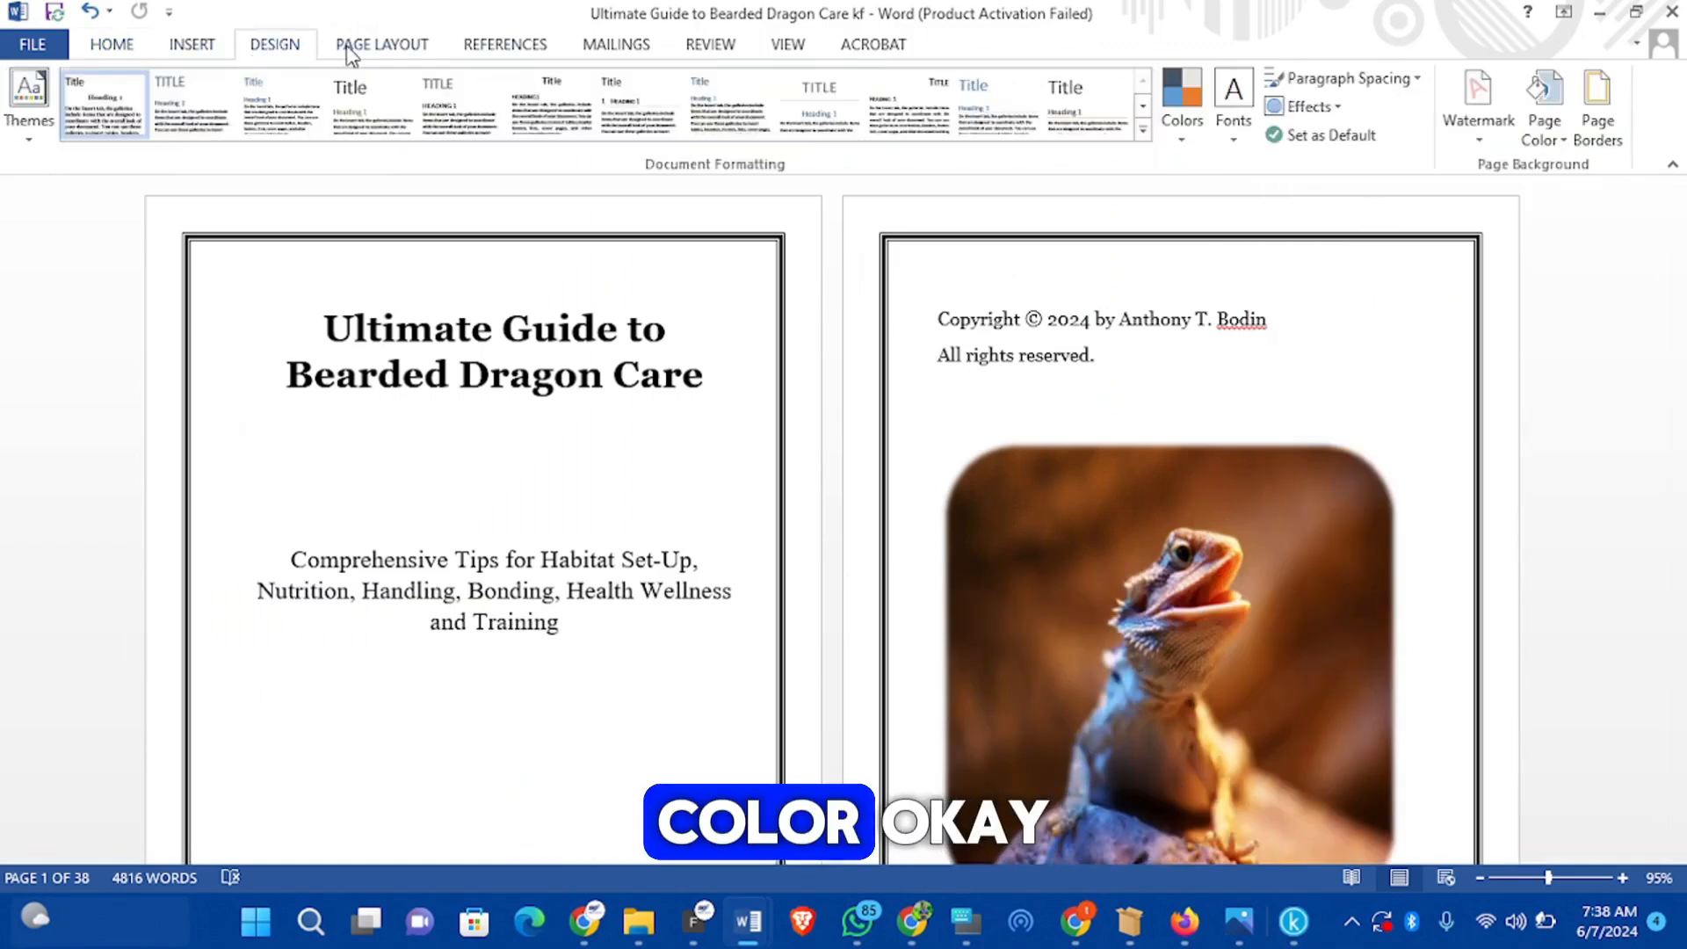
click(1544, 141)
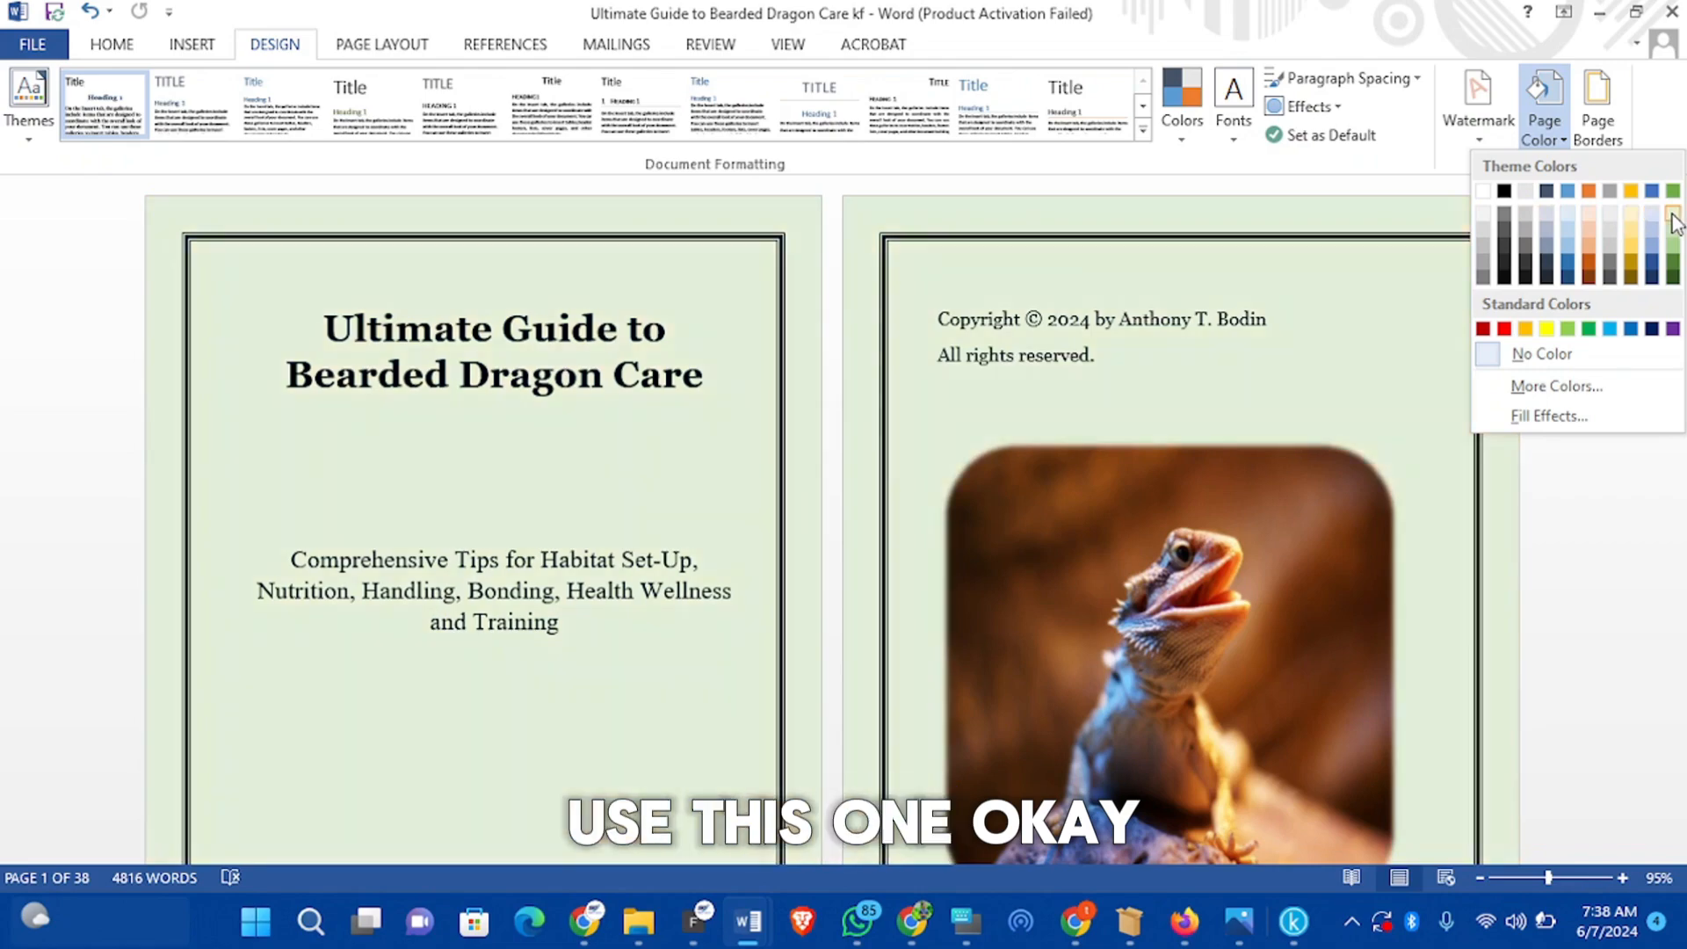
click(1672, 219)
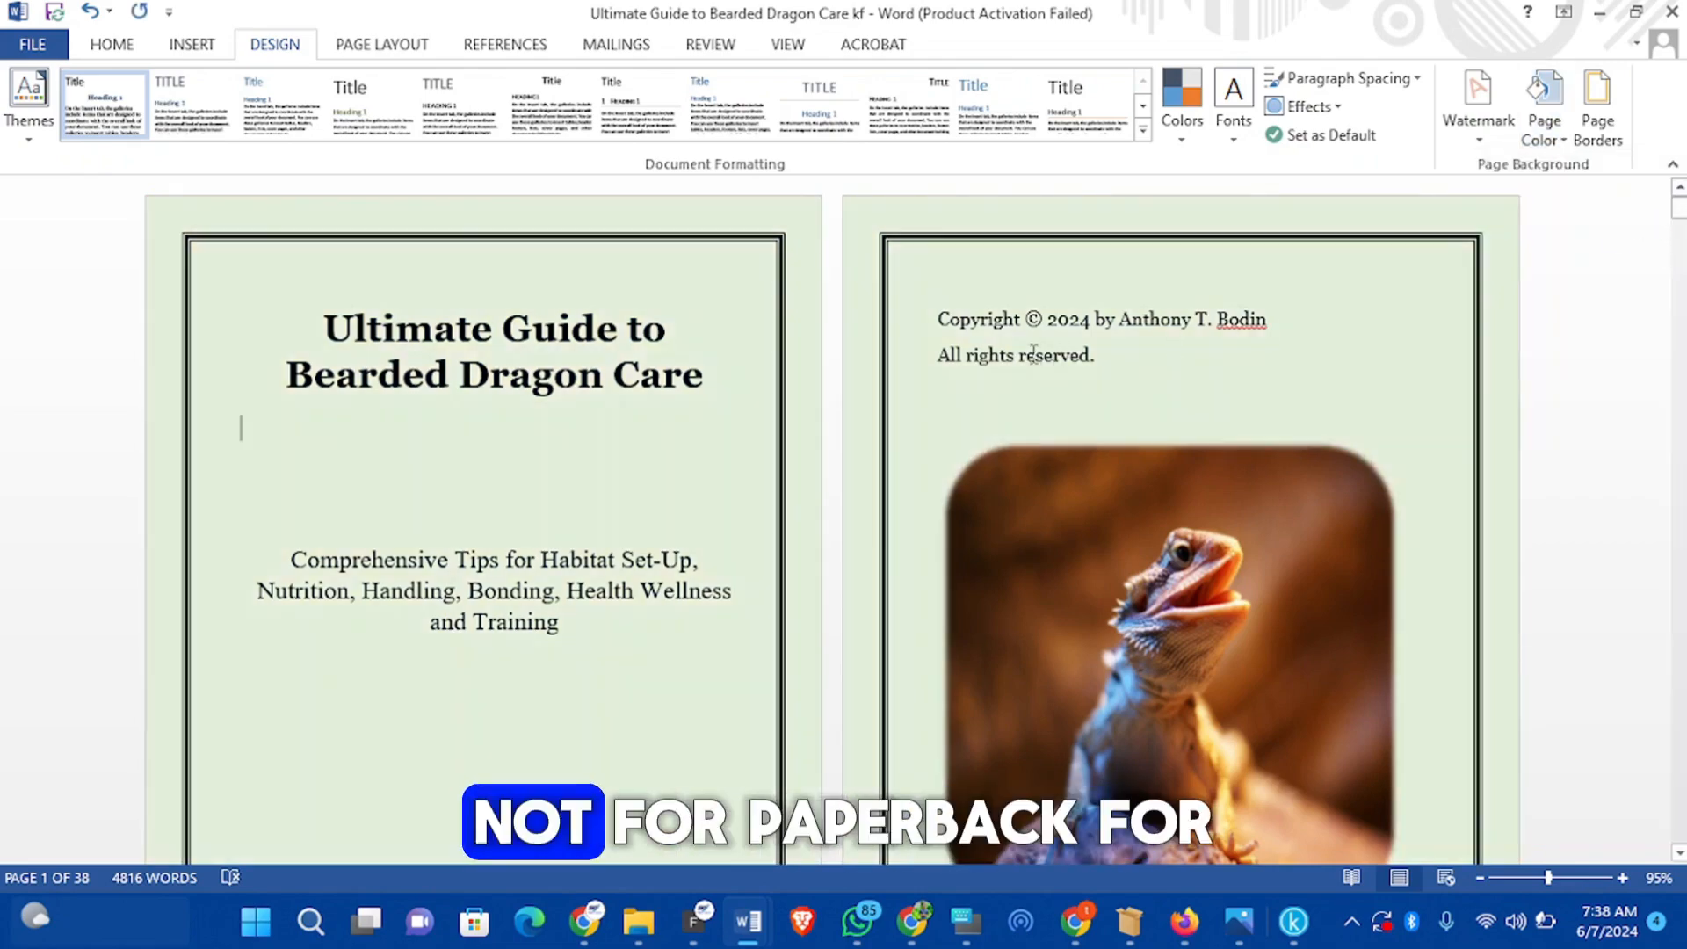
scroll(1034, 350, down, 15)
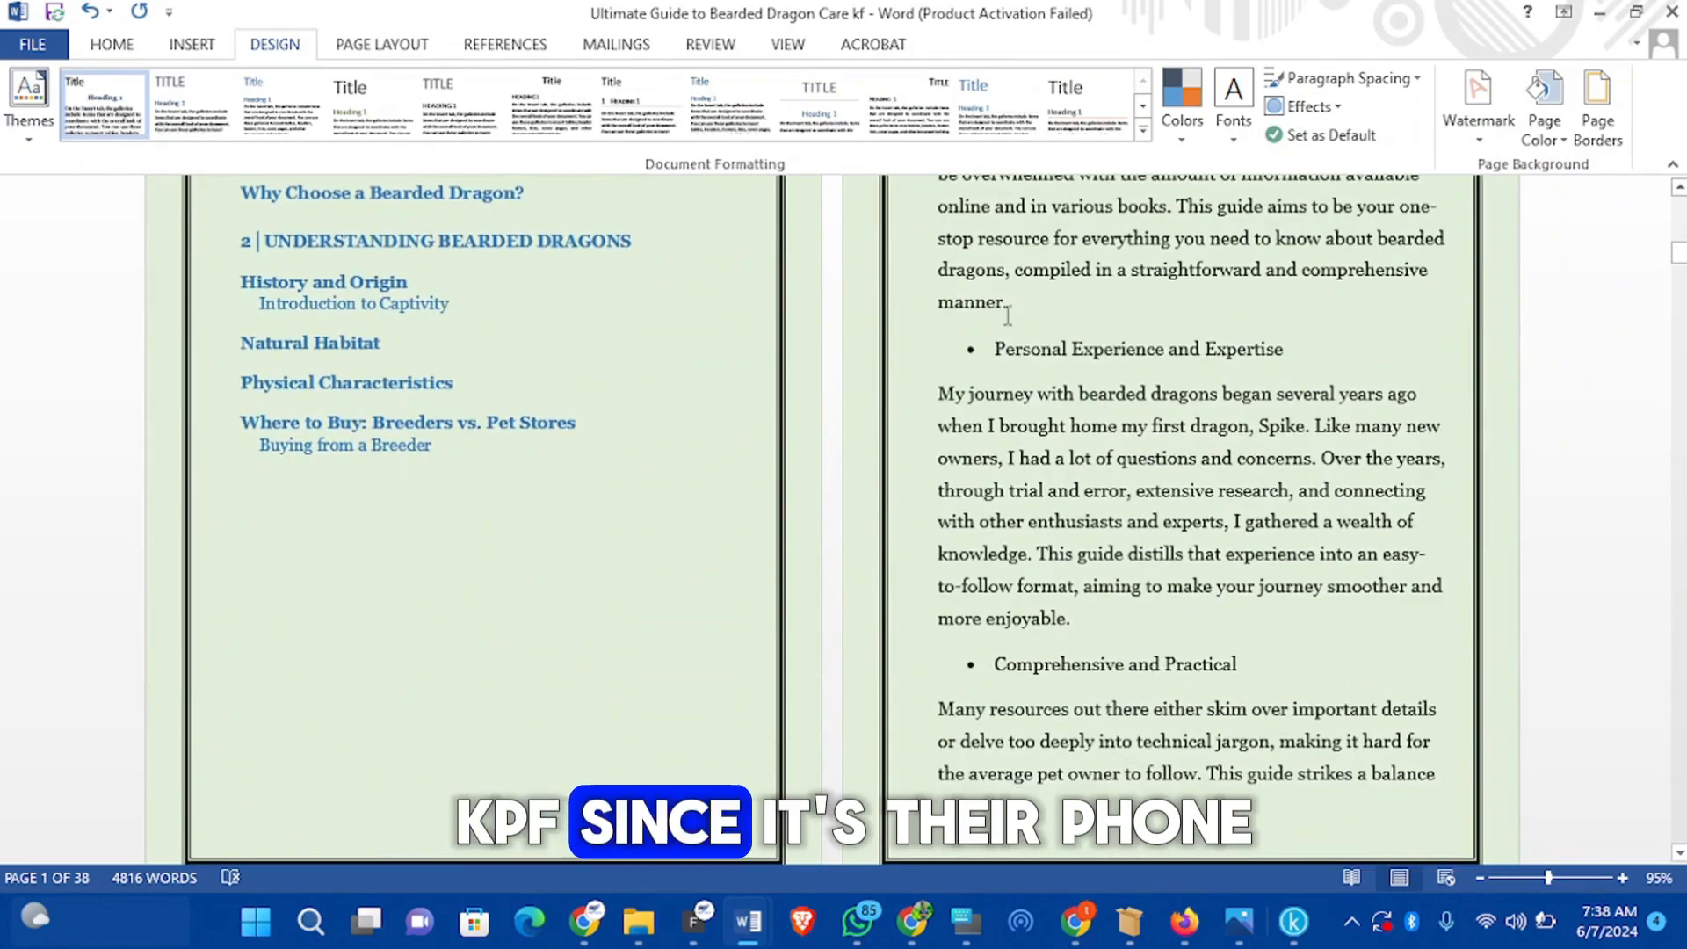
scroll(1005, 332, down, 15)
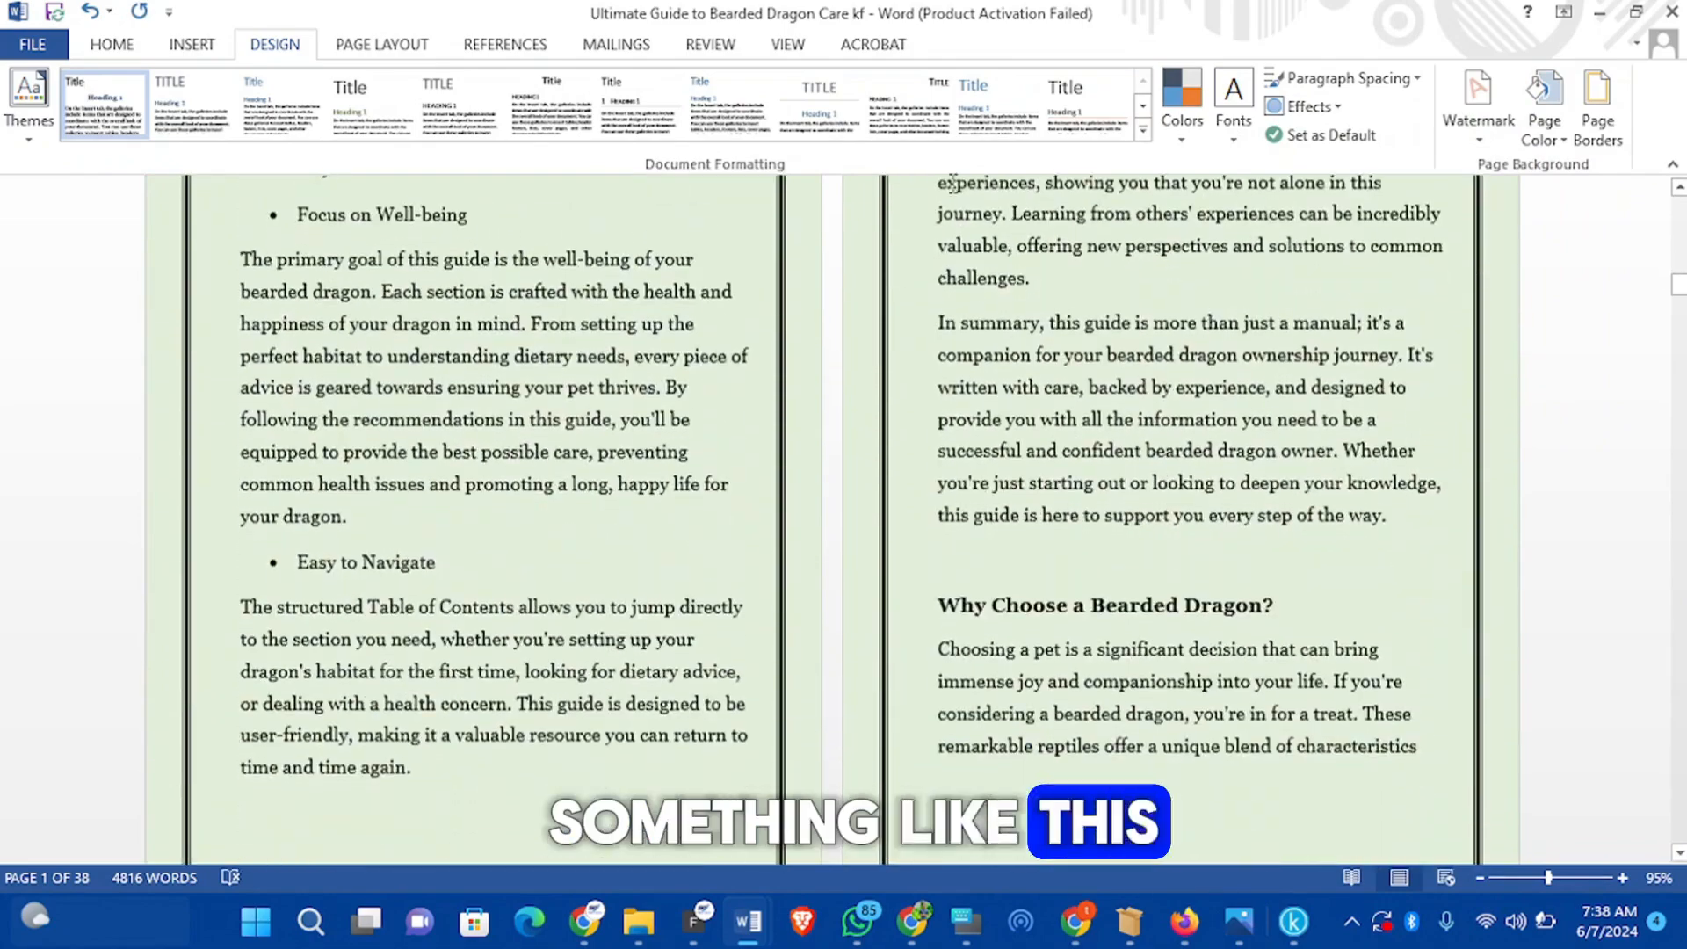
scroll(988, 224, down, 5)
scroll(1002, 233, up, 12)
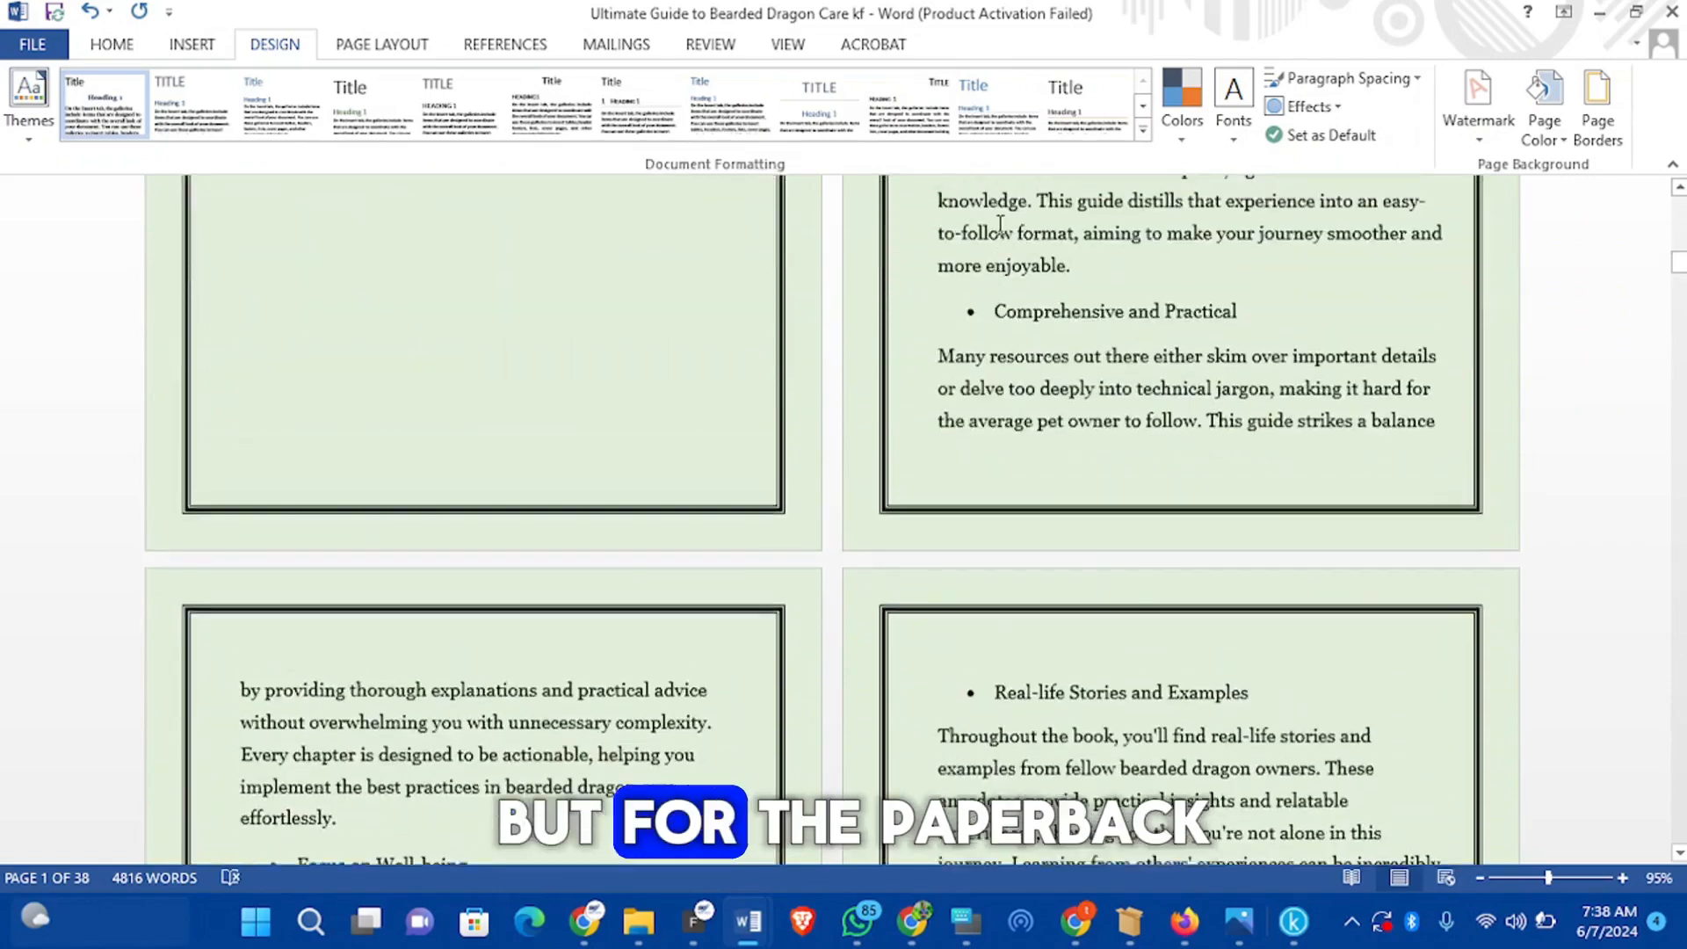
scroll(1007, 235, up, 12)
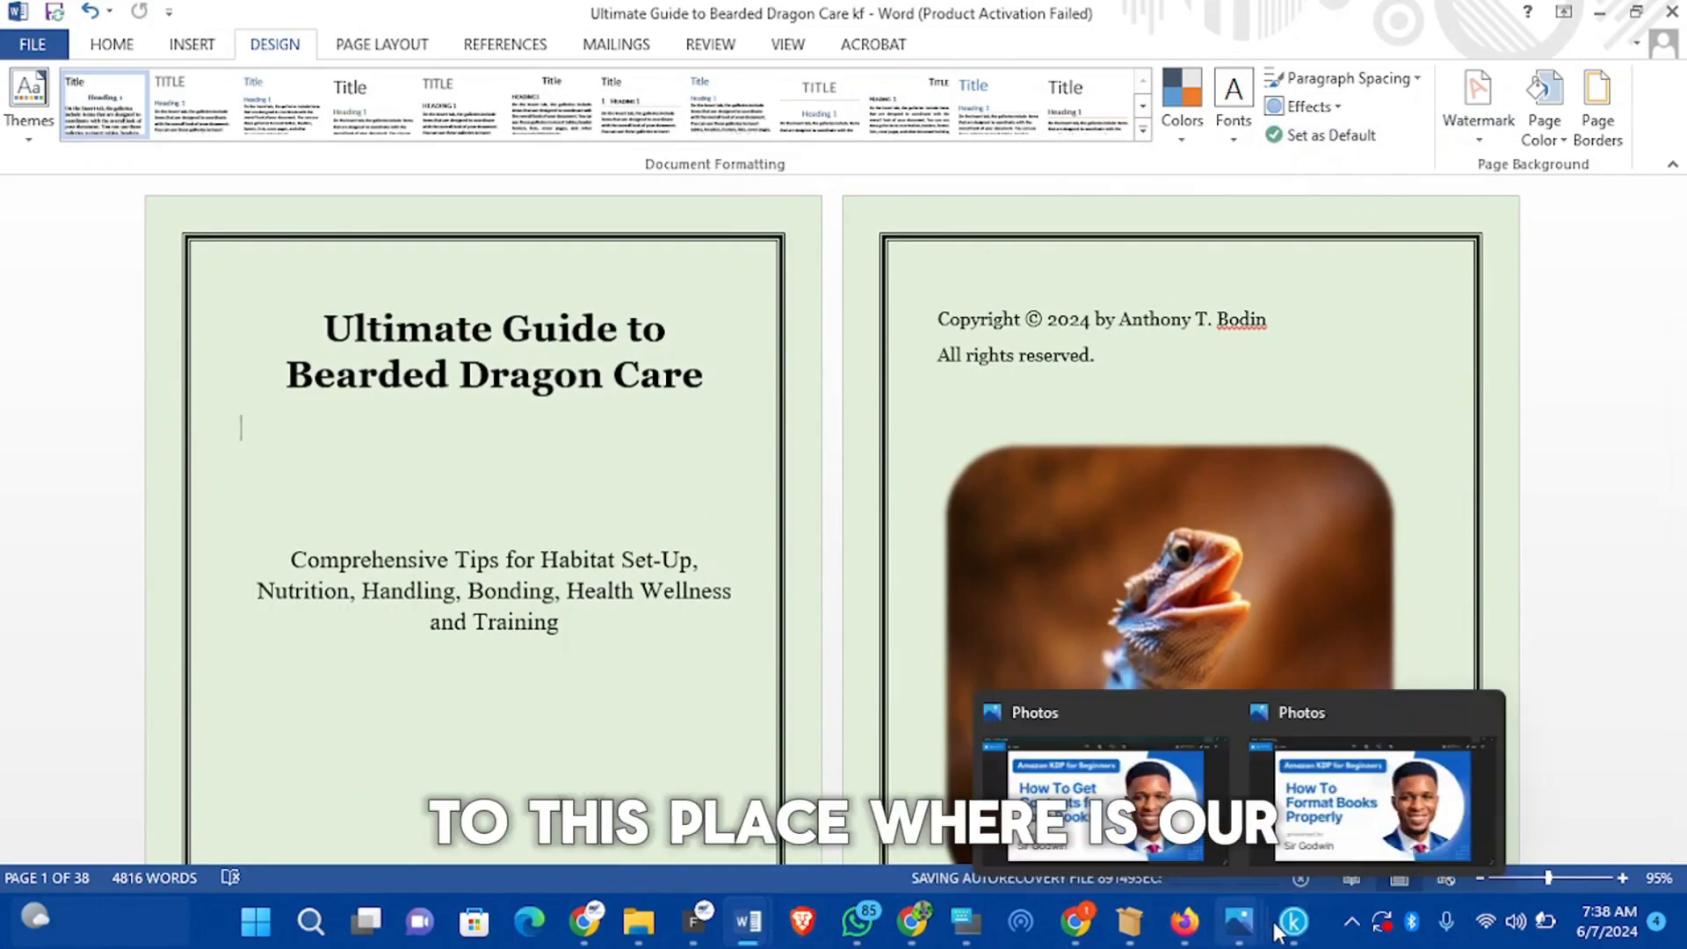
Step: Return to Kindle Create and review the imported book's pages, from the title page through the opening chapters
mouse_move(1299, 918)
click(1324, 813)
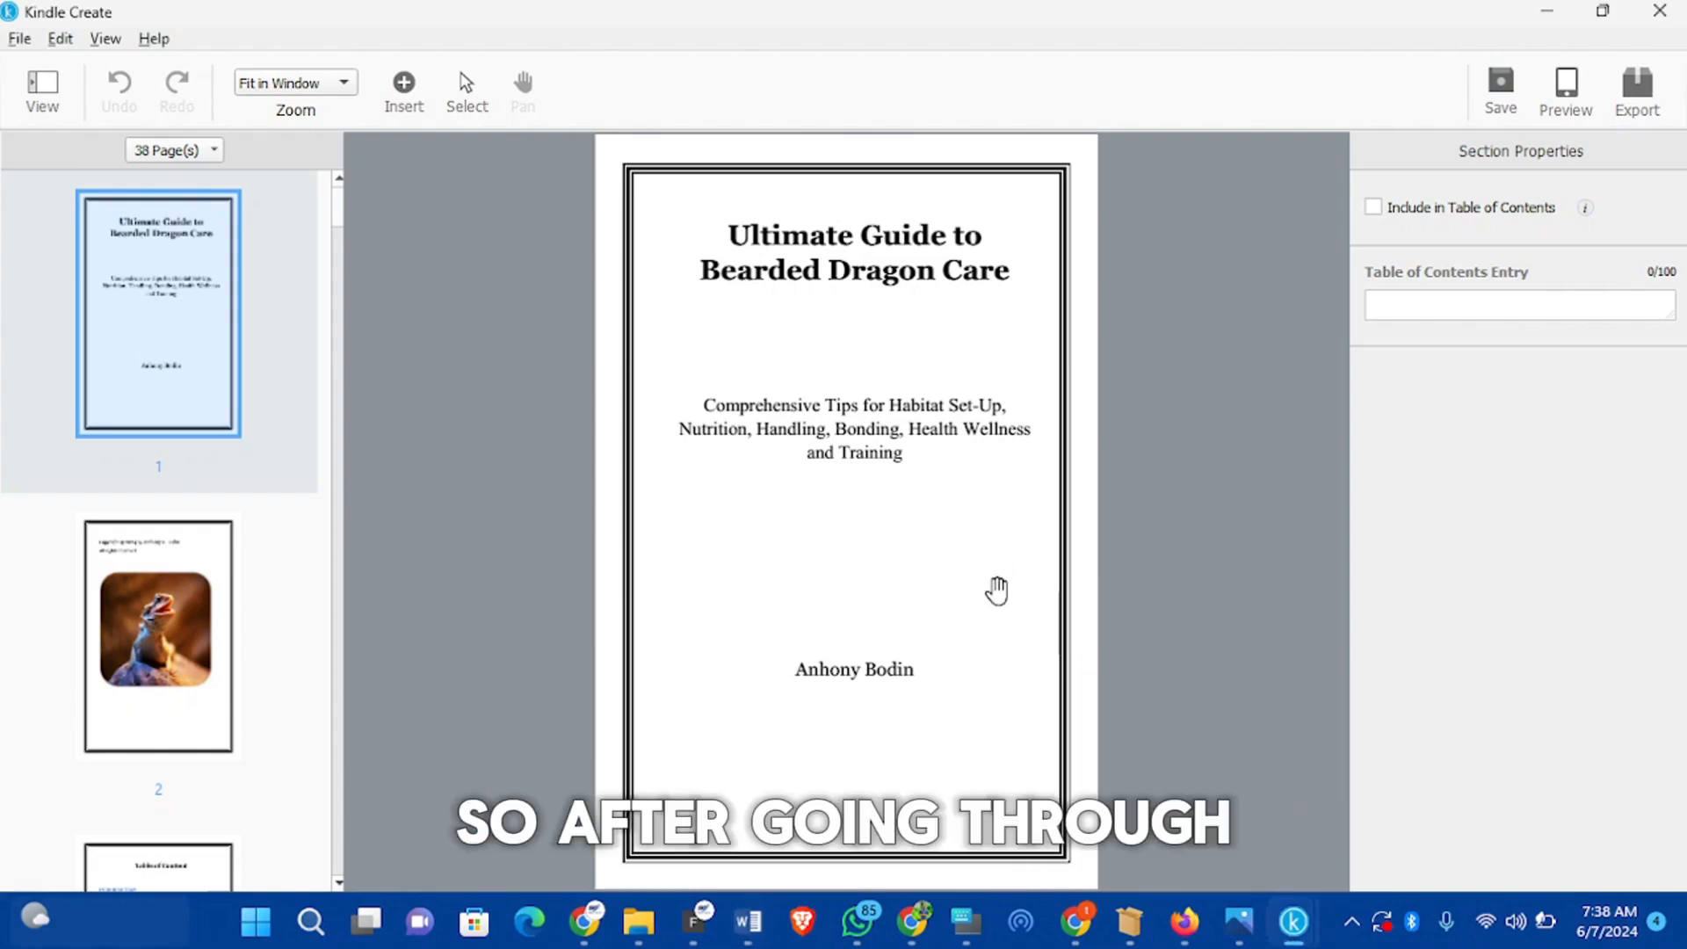
scroll(997, 591, down, 10)
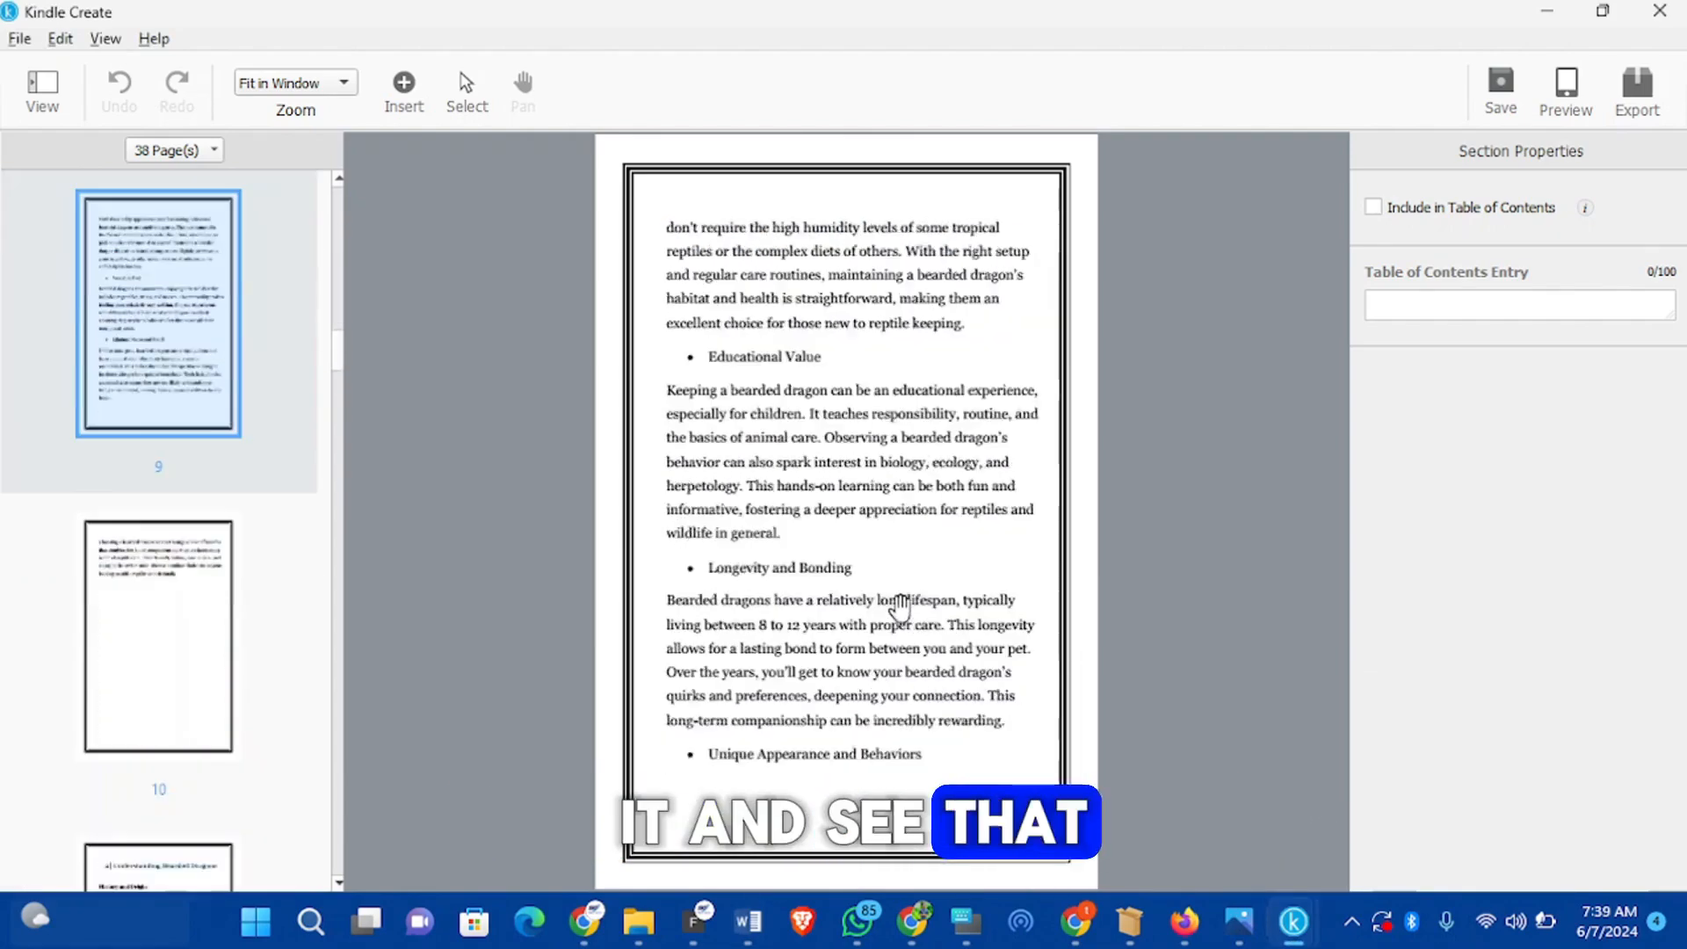
scroll(898, 605, up, 10)
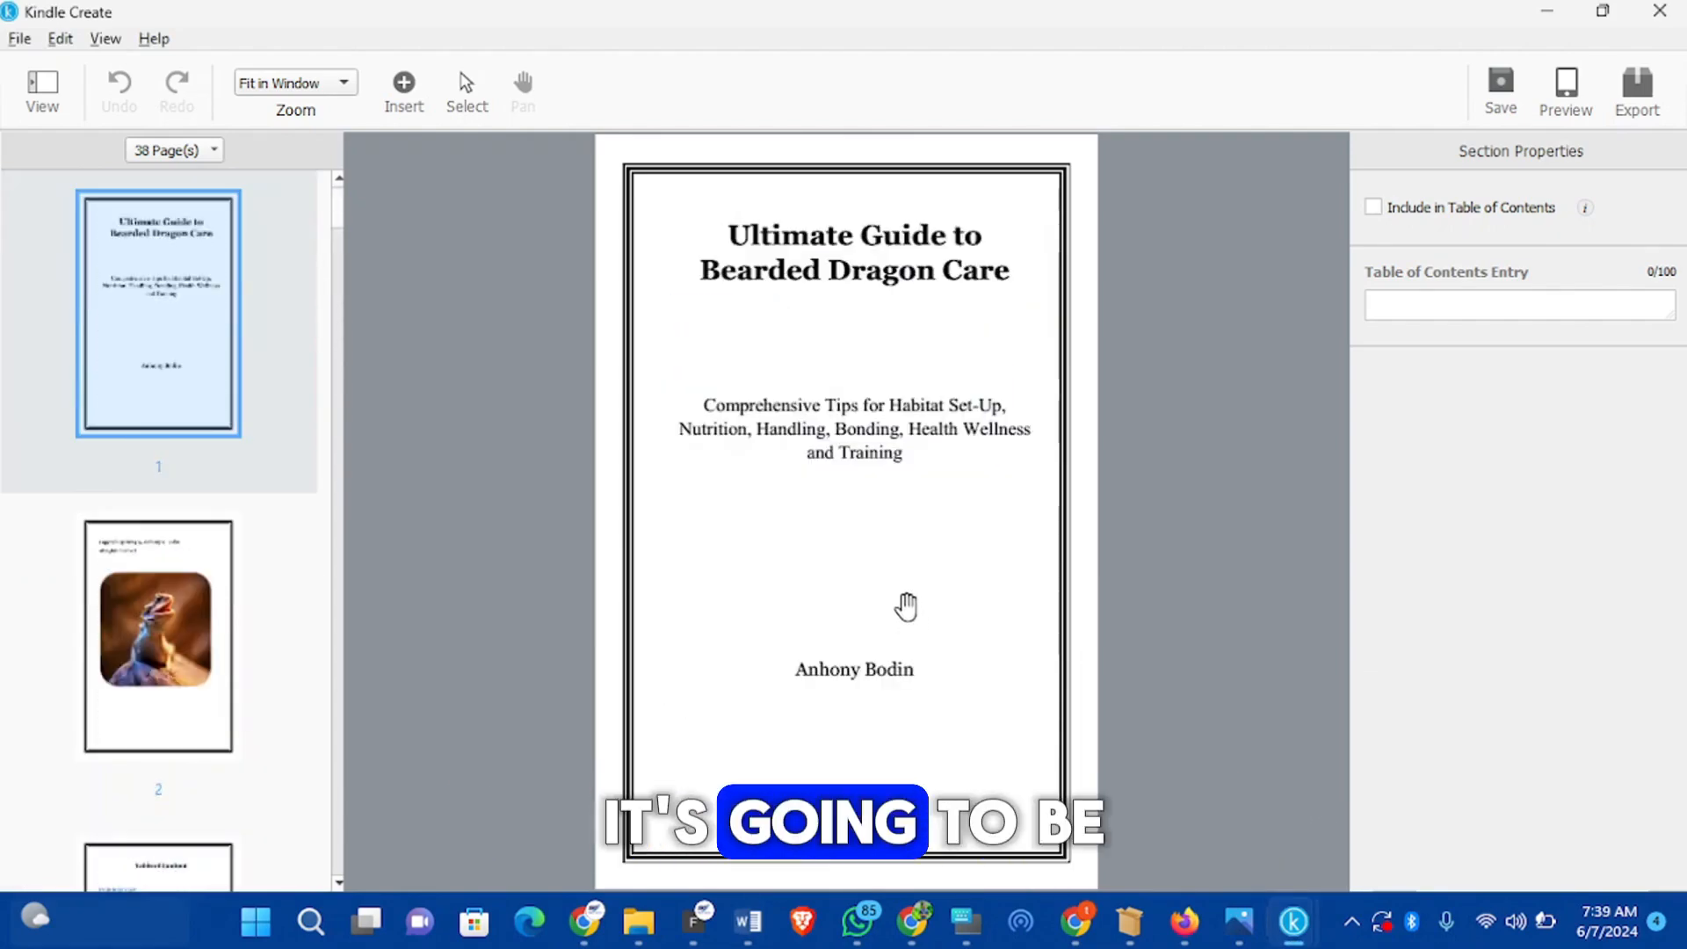
scroll(906, 607, down, 8)
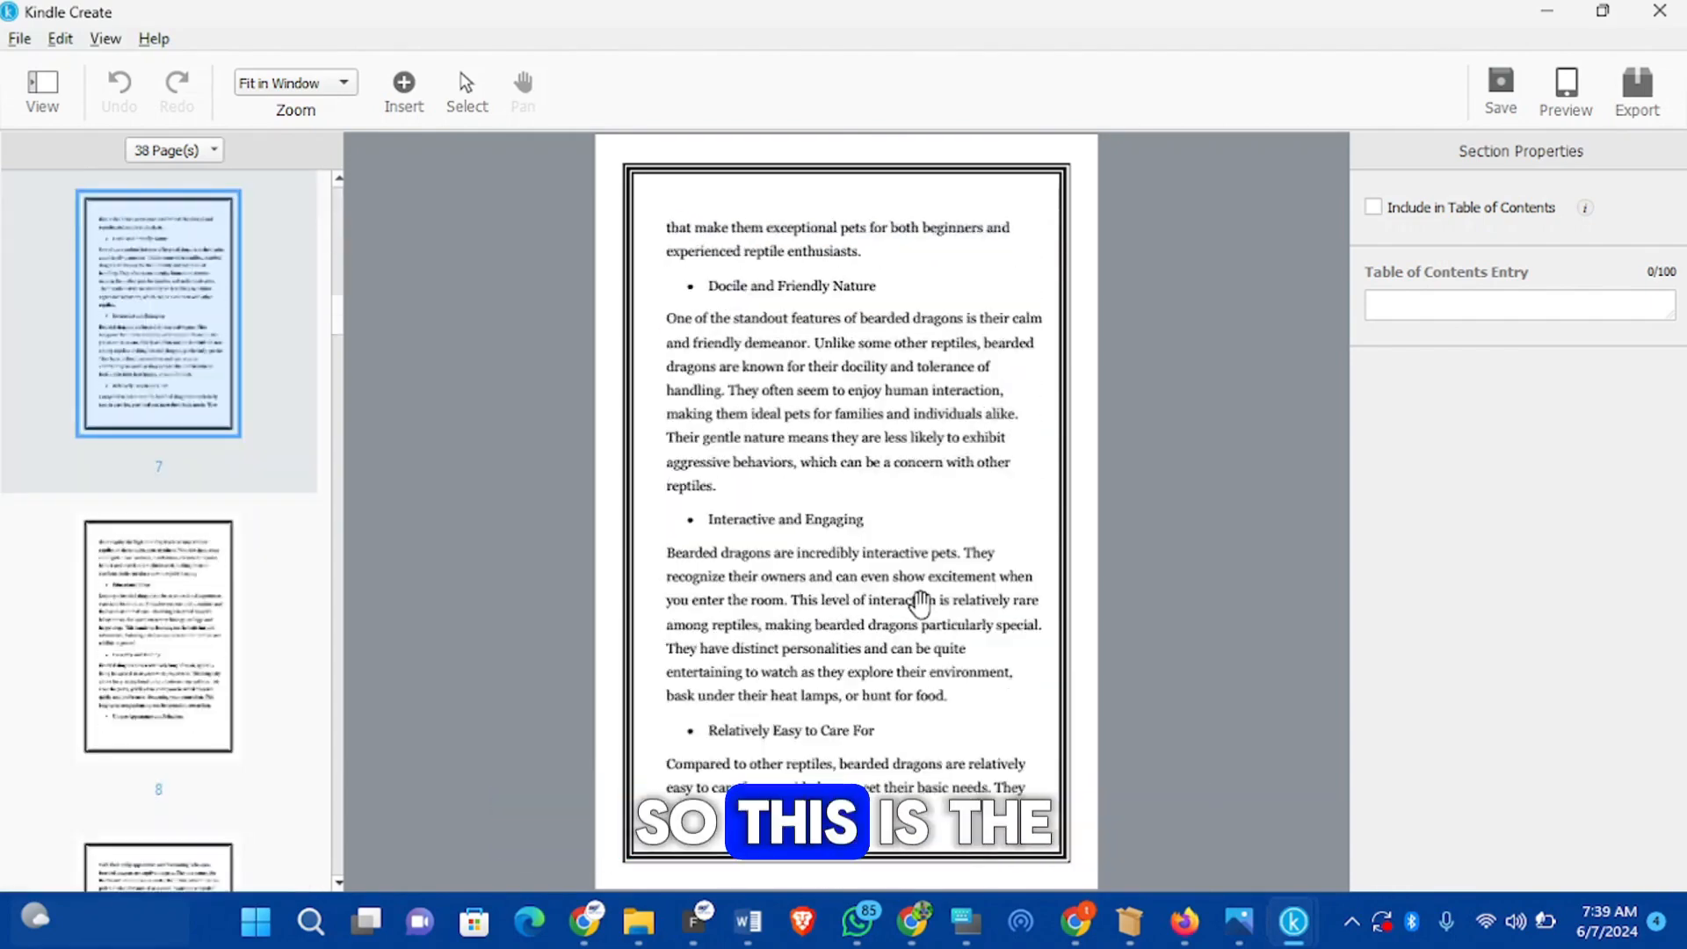
scroll(918, 602, up, 7)
scroll(912, 593, down, 2)
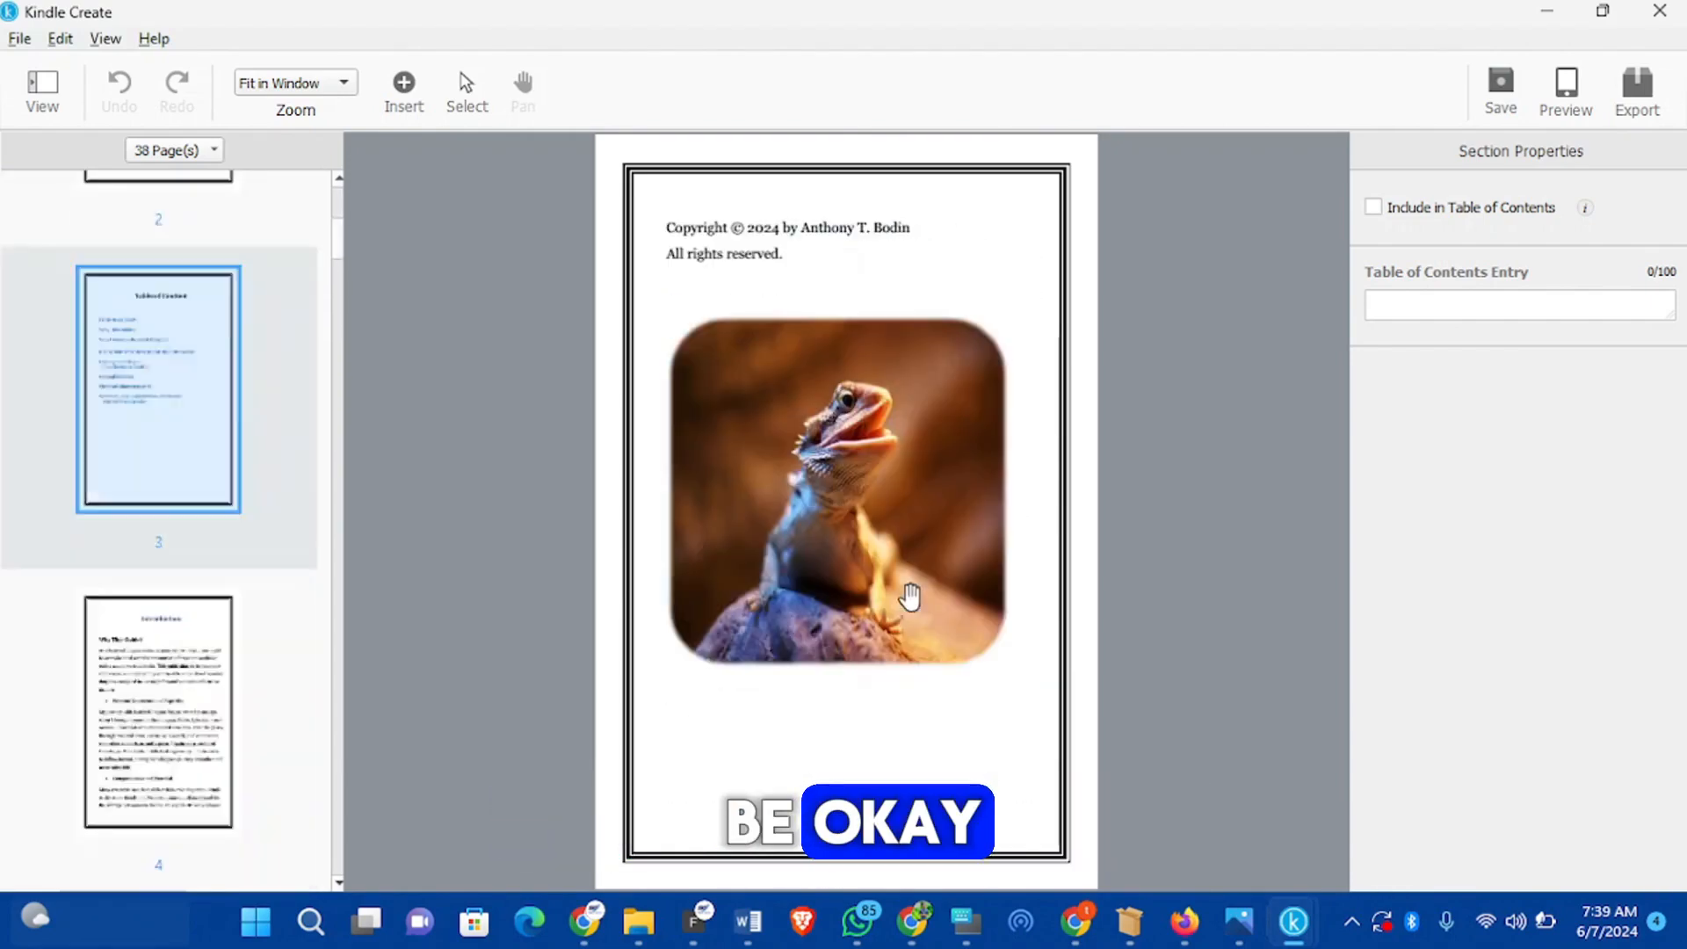
scroll(910, 597, up, 3)
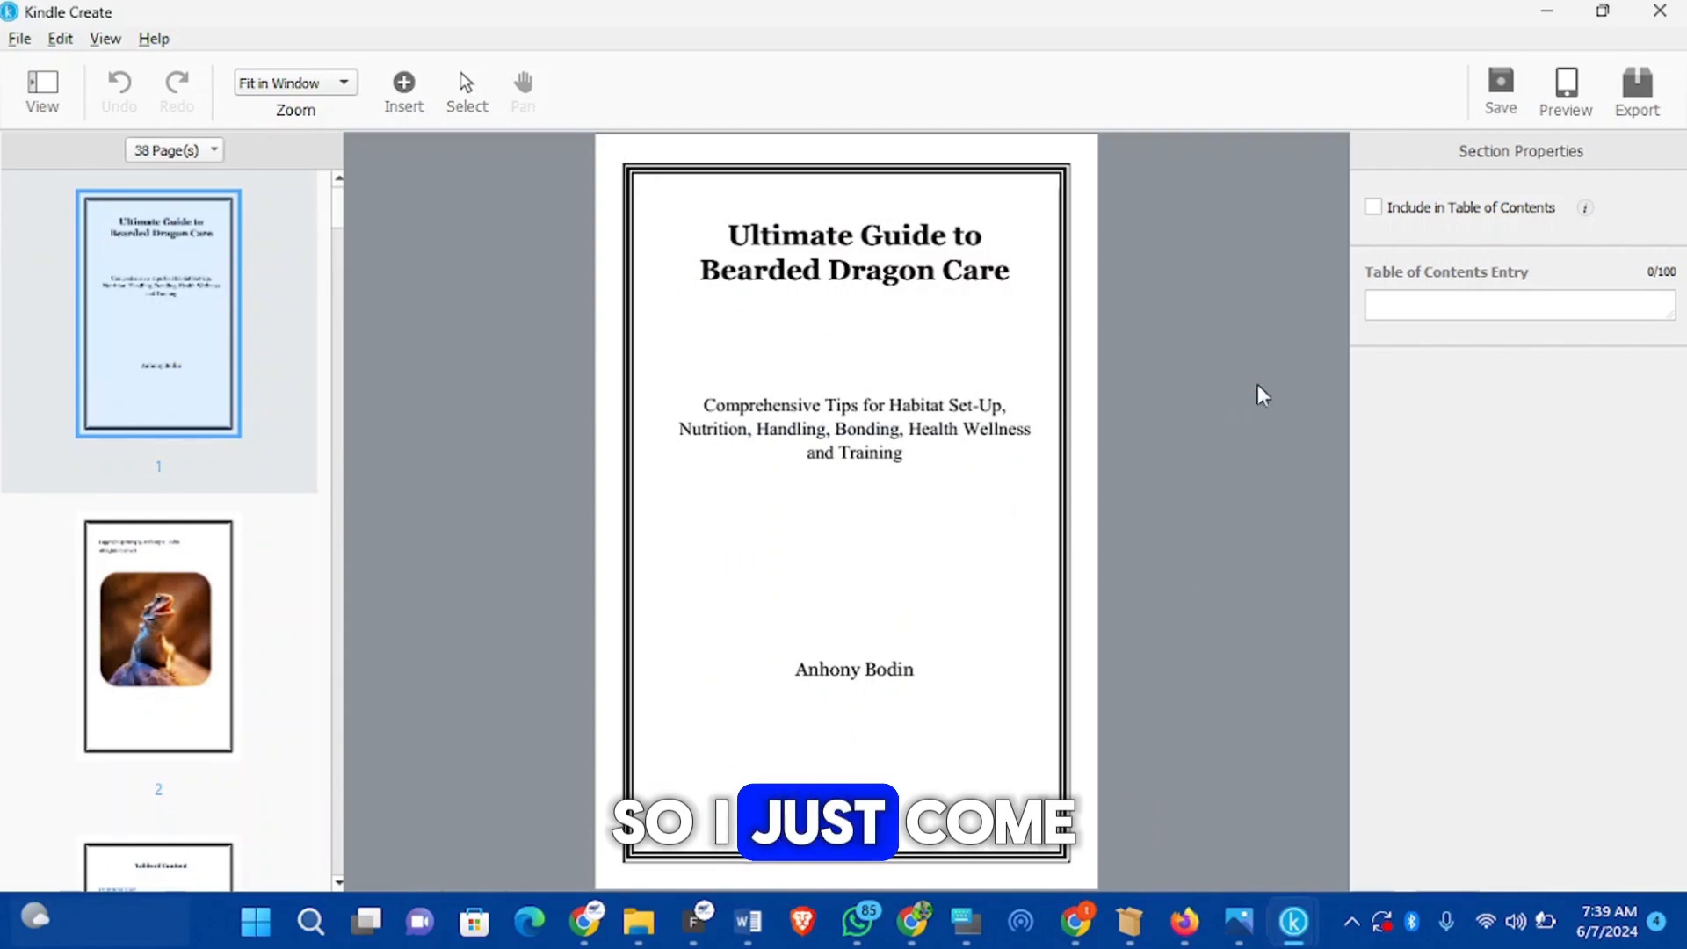
Step: Try to export the book as a KPF package with the AMAZON WORKS folder selected, dismiss the save dialog and close Kindle Create
click(1637, 88)
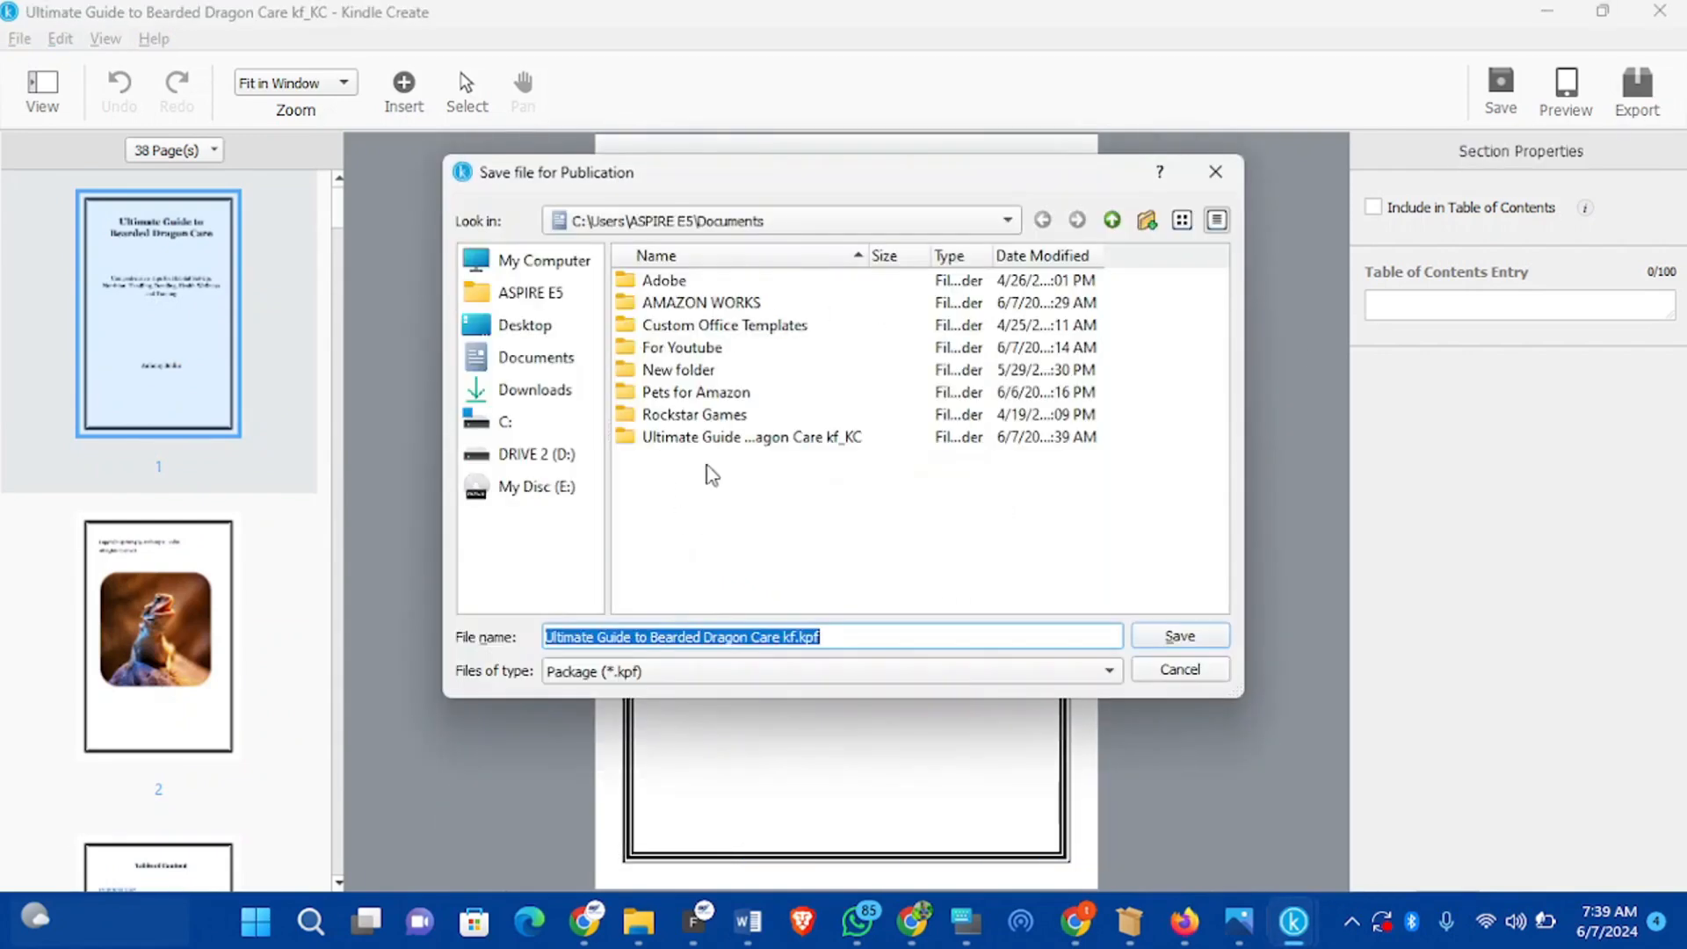
click(686, 303)
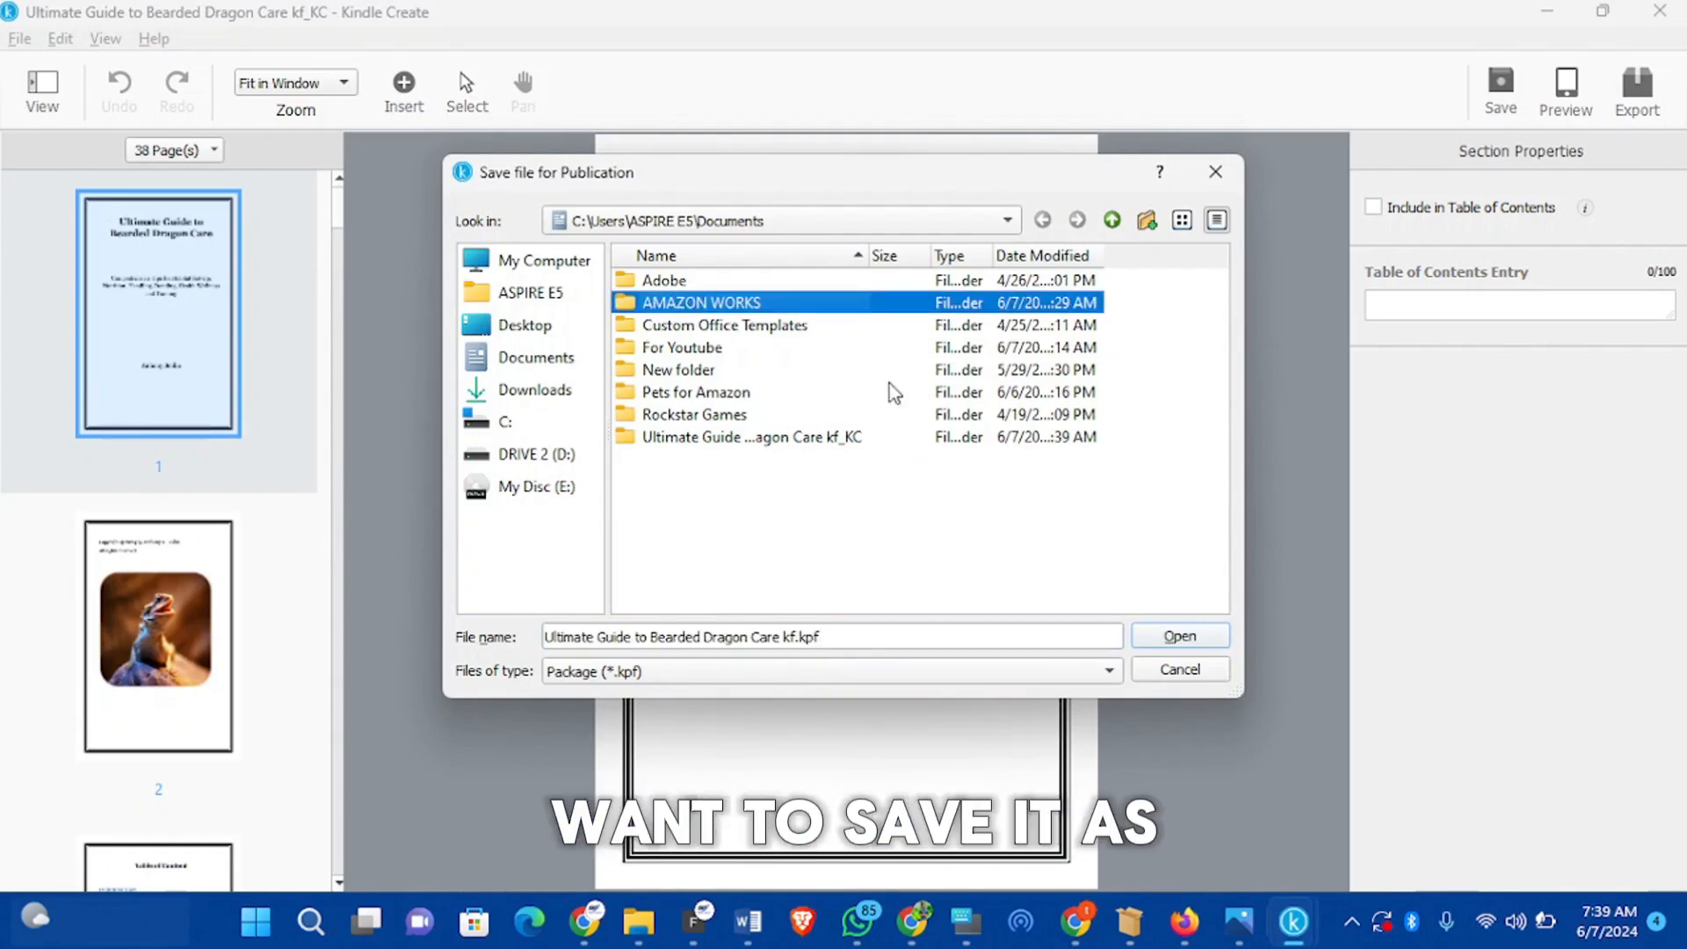
click(1222, 180)
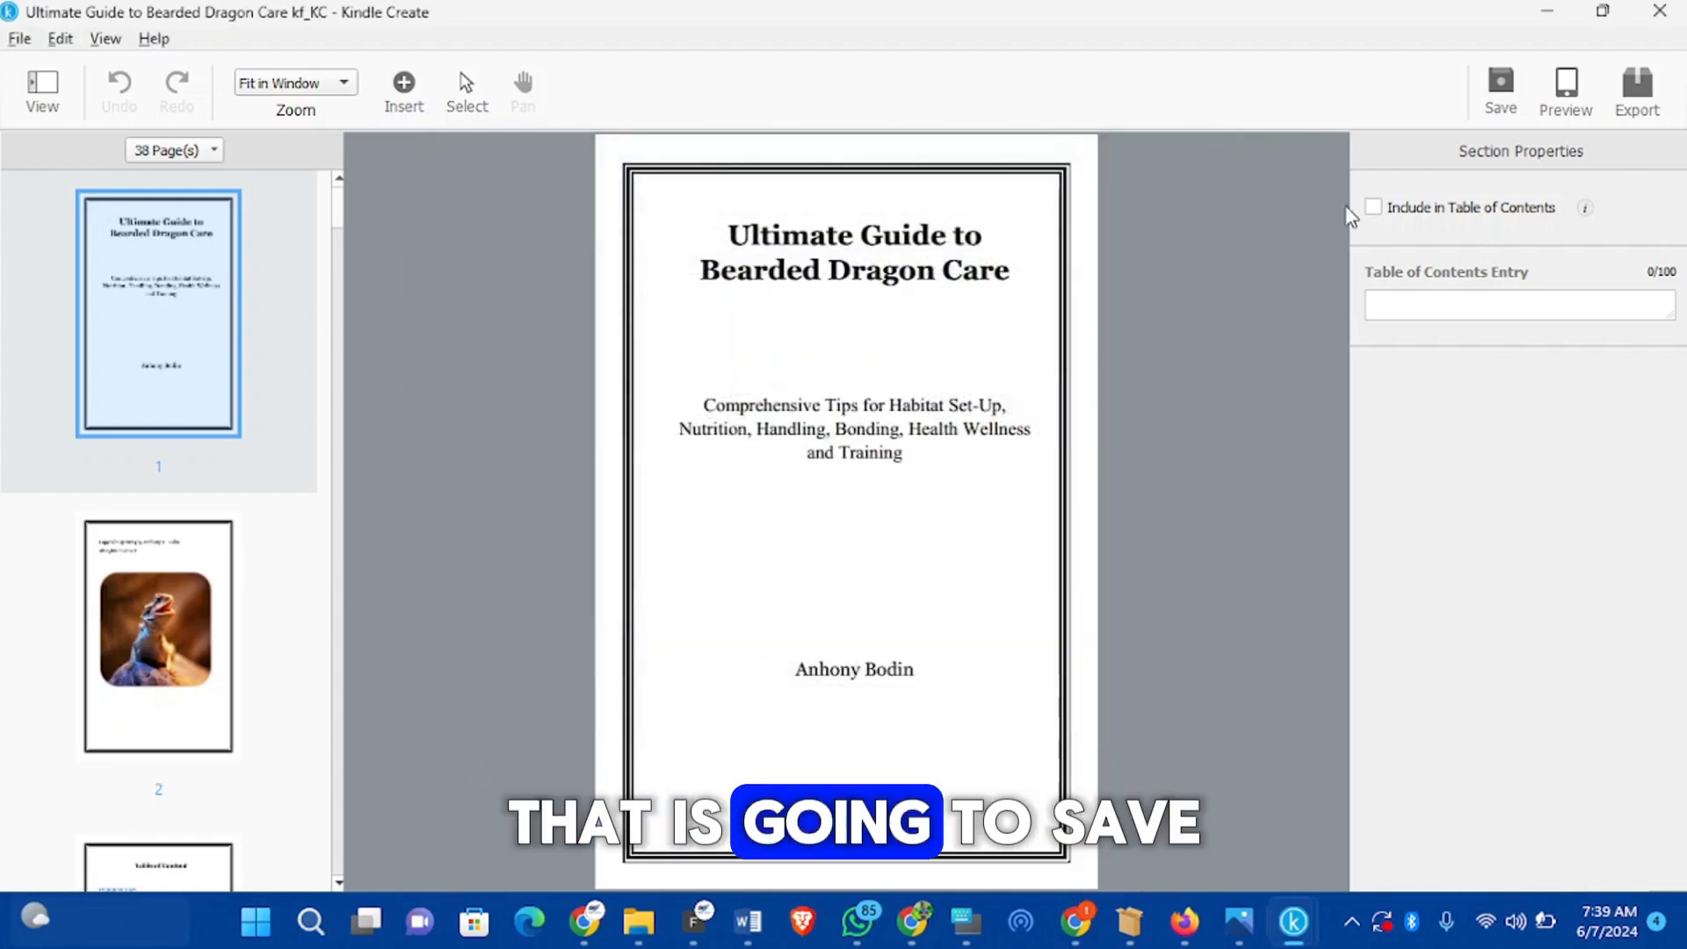
click(1664, 8)
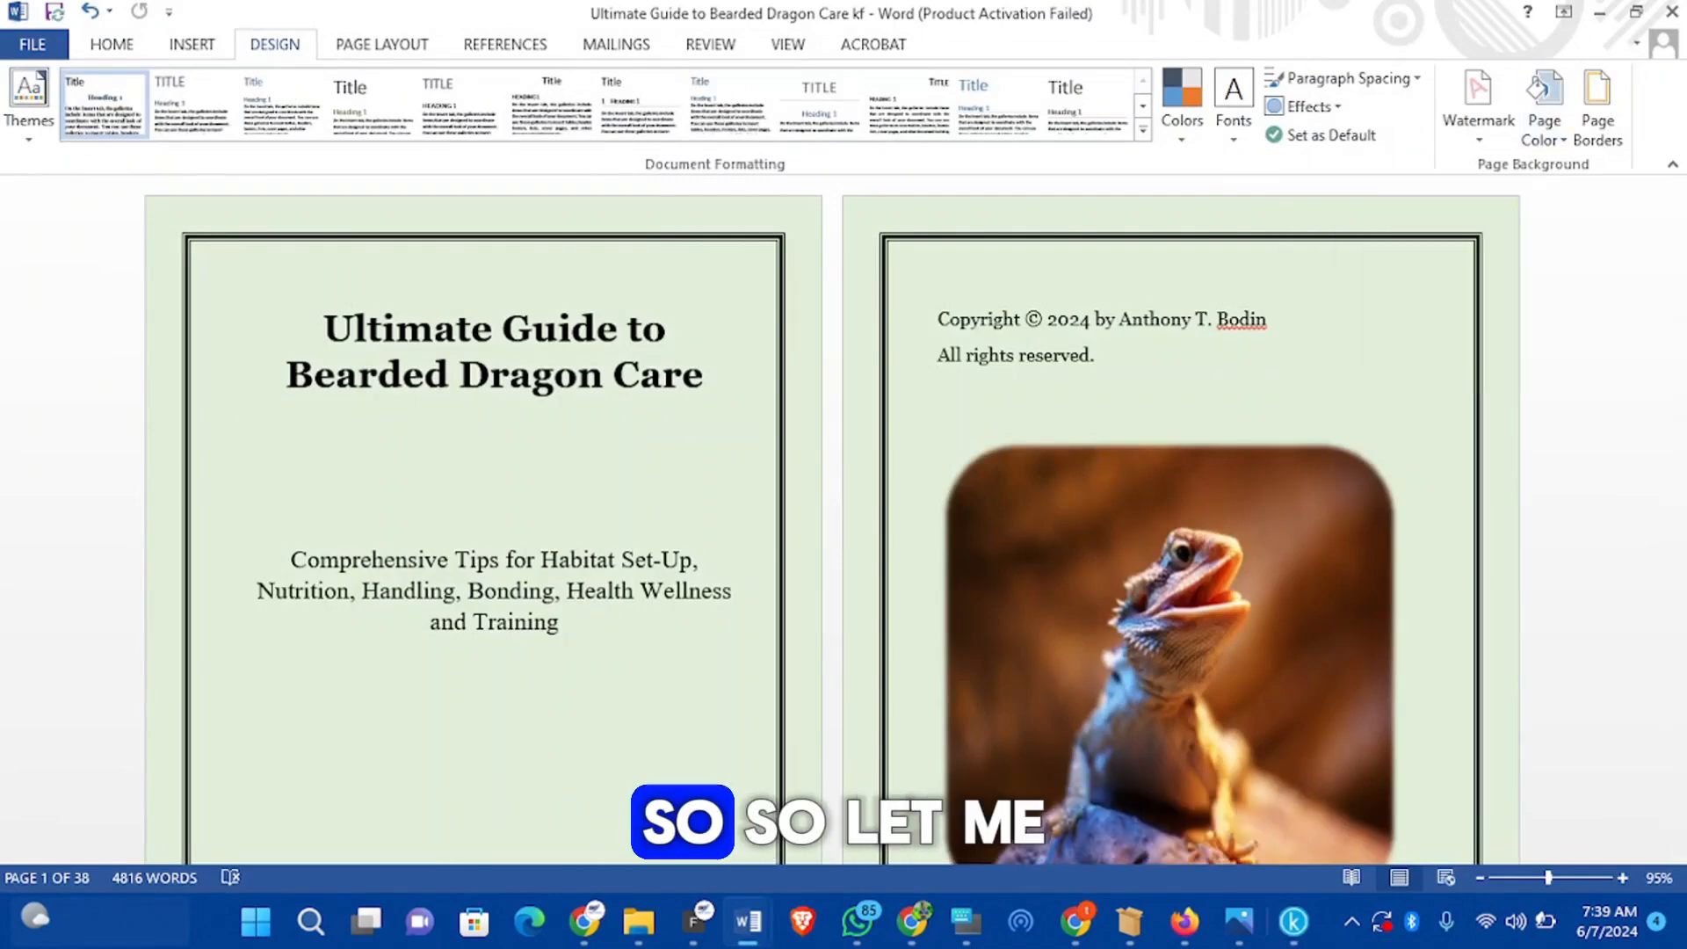
Step: Look through the AMAZON WORKS folder in File Explorer for existing Kindle Create package files, then minimise the window
mouse_move(631, 930)
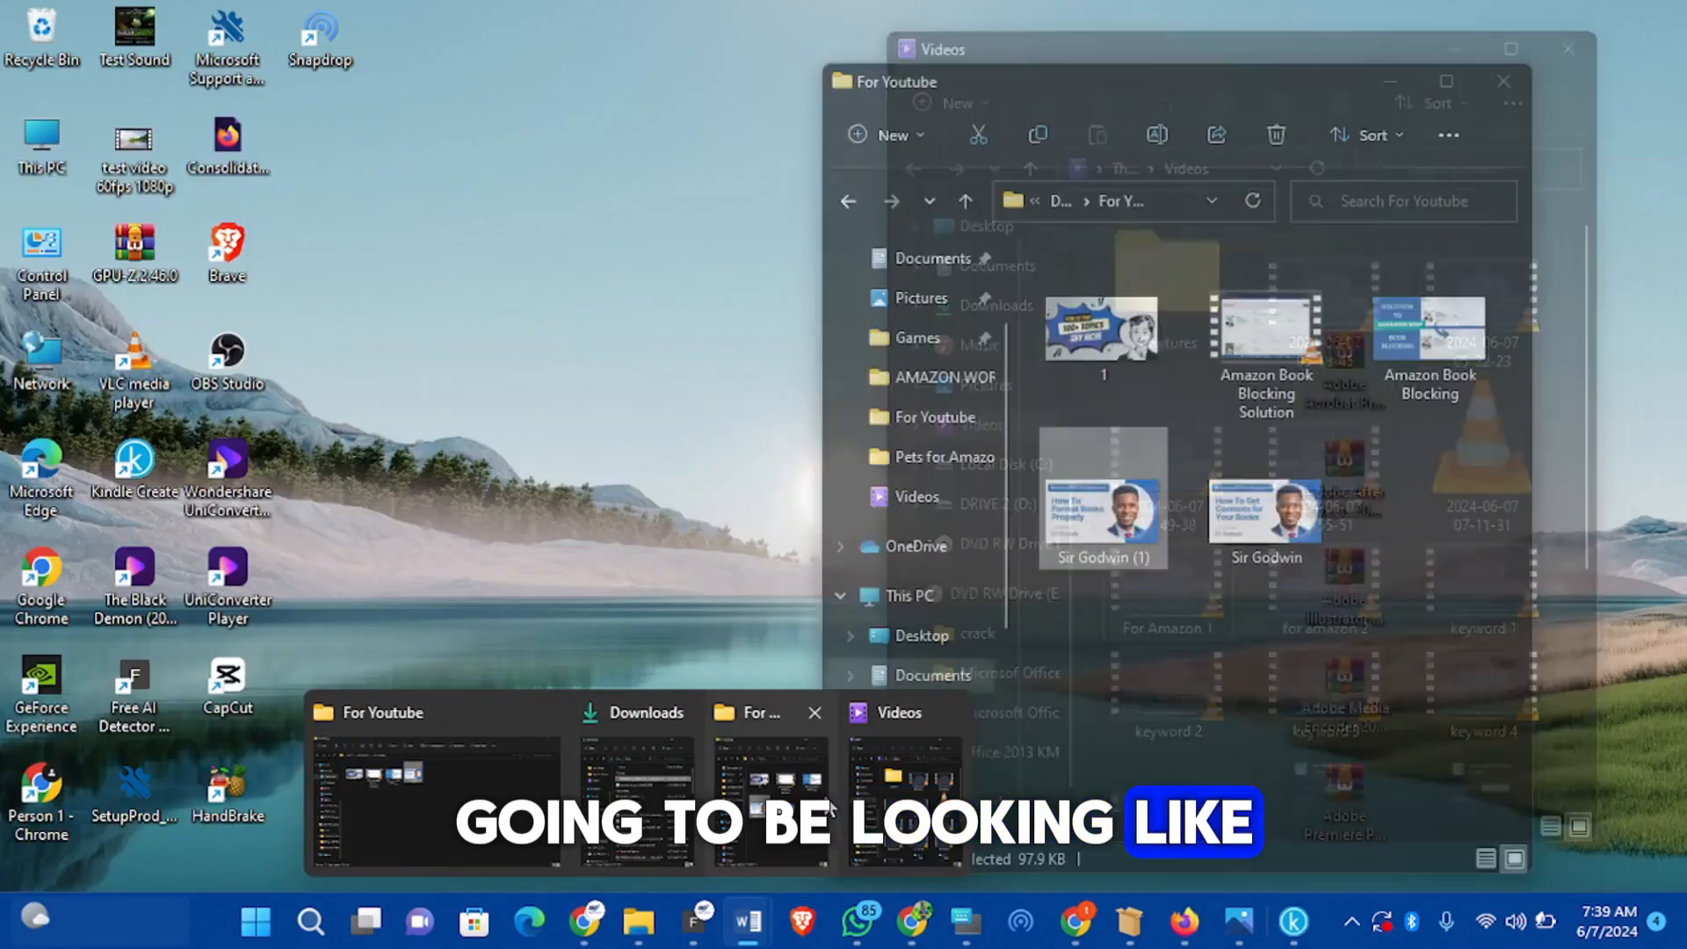
click(830, 808)
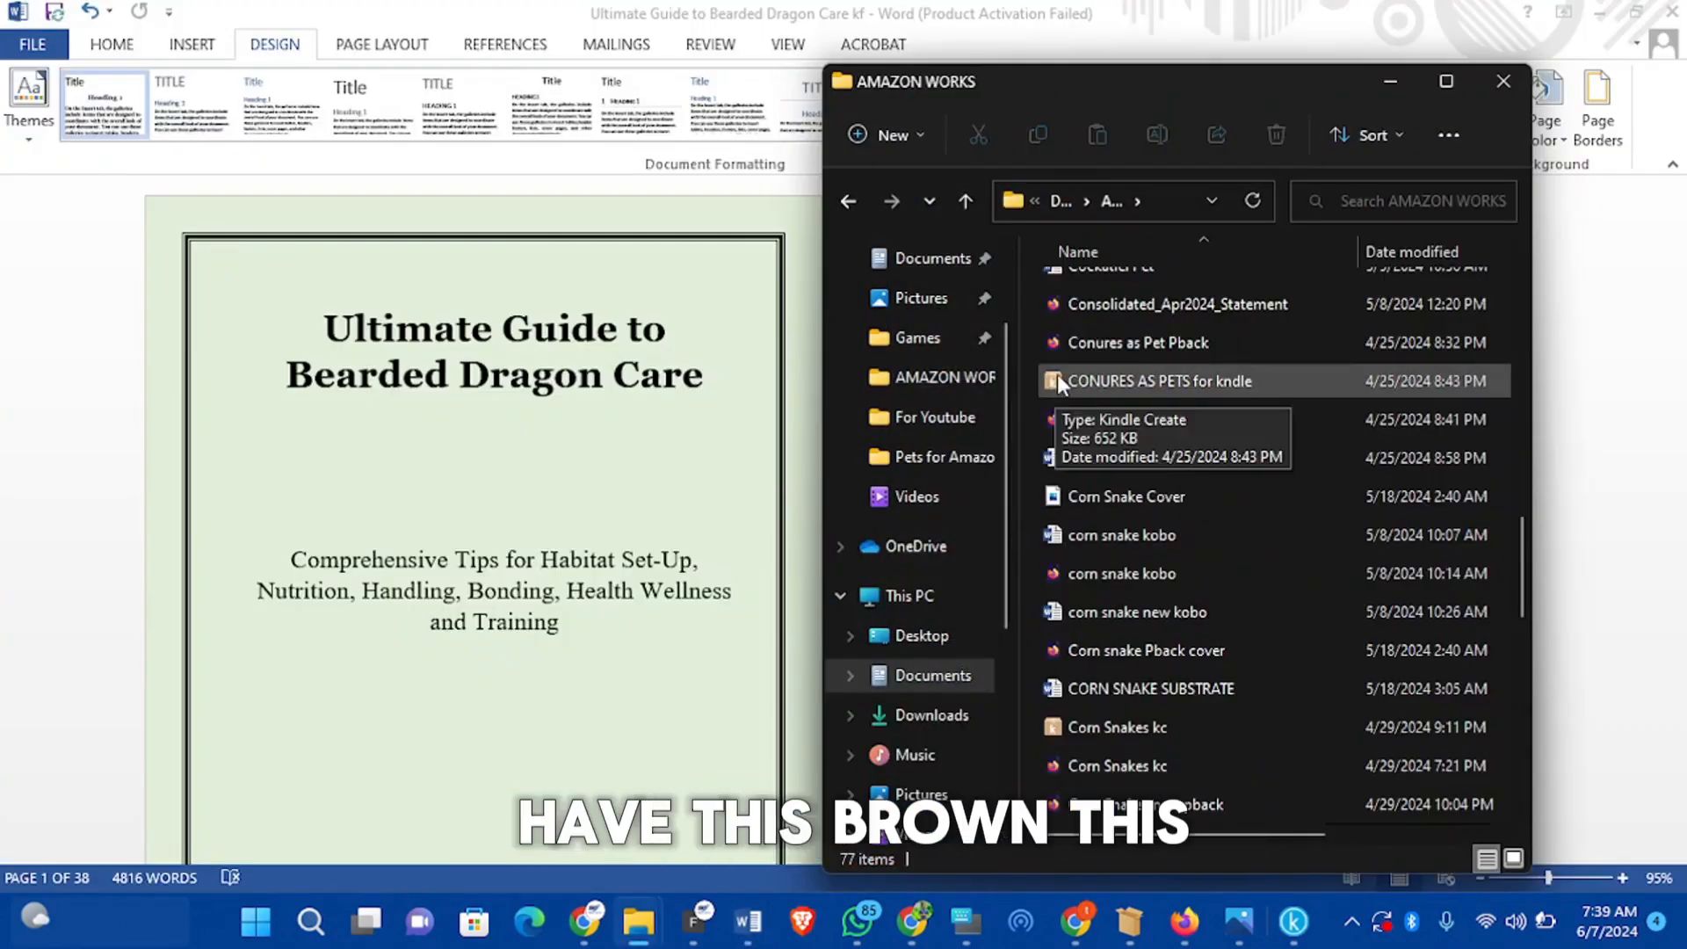
scroll(1142, 439, down, 8)
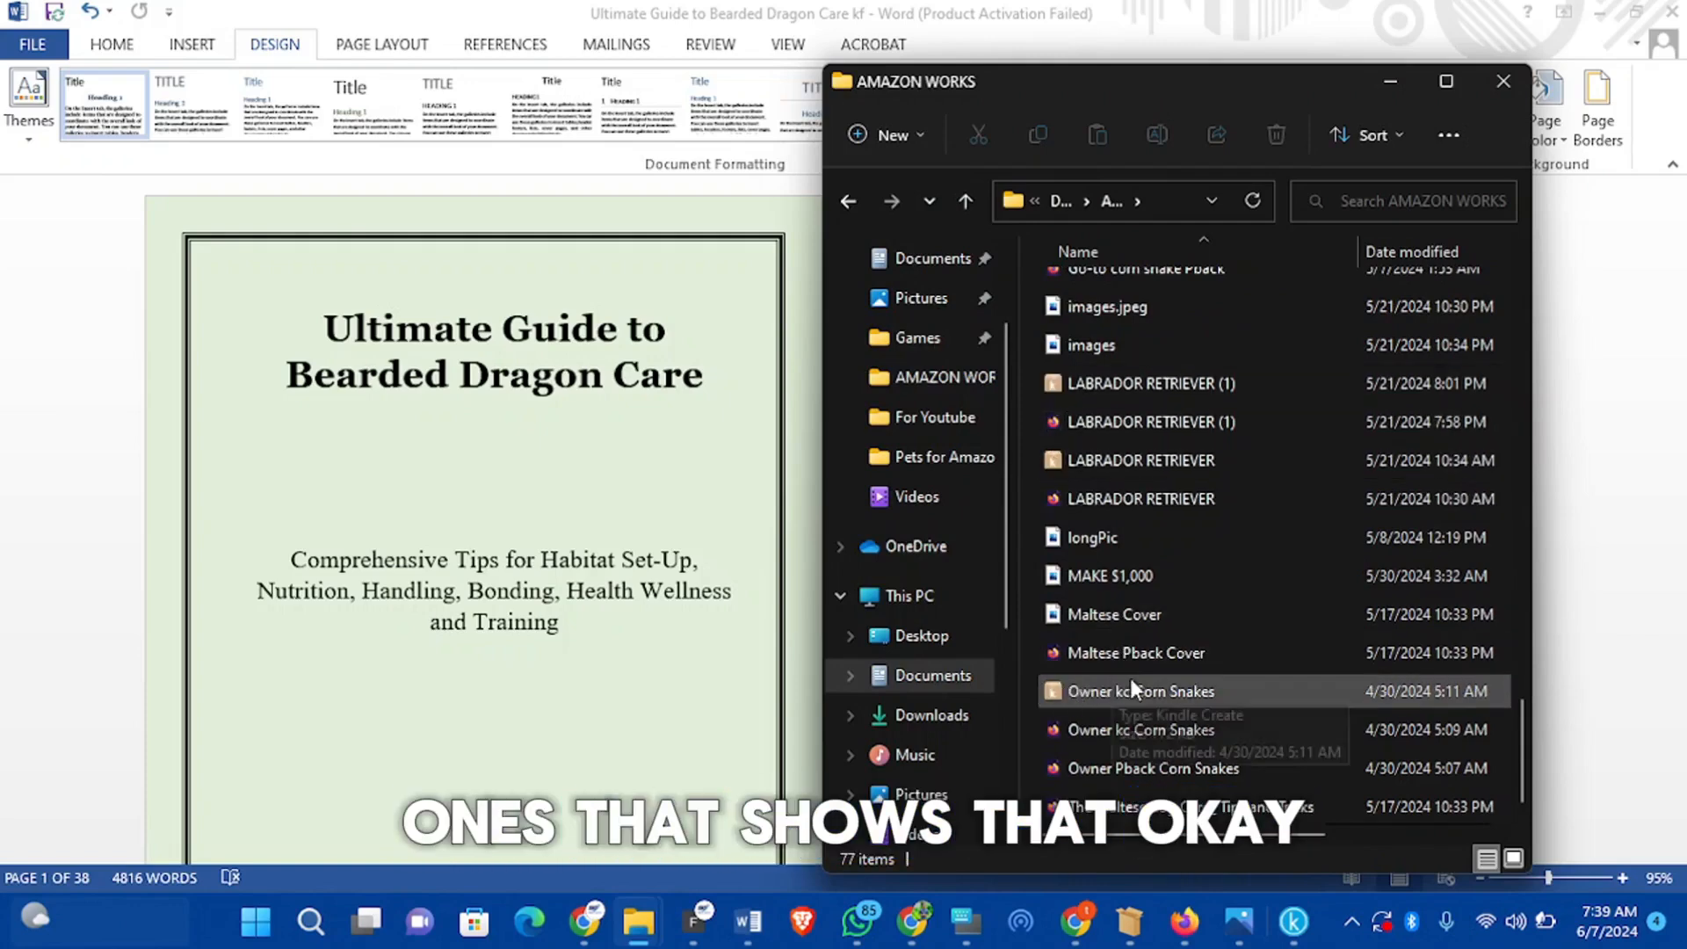
click(1393, 83)
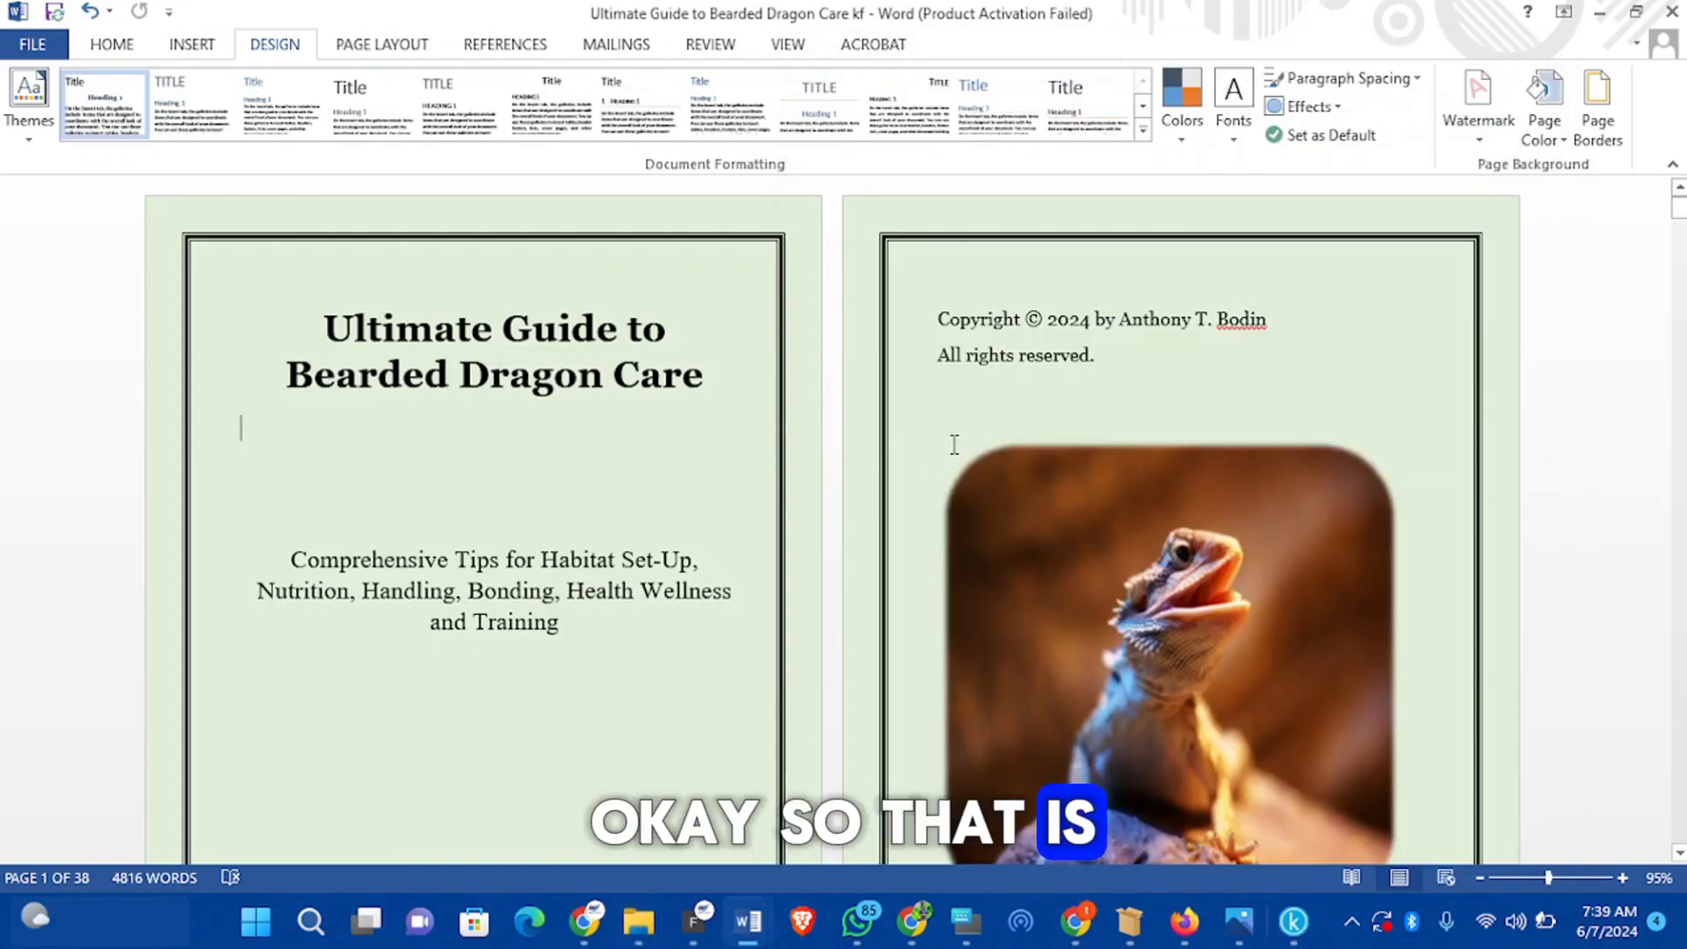
scroll(935, 413, down, 8)
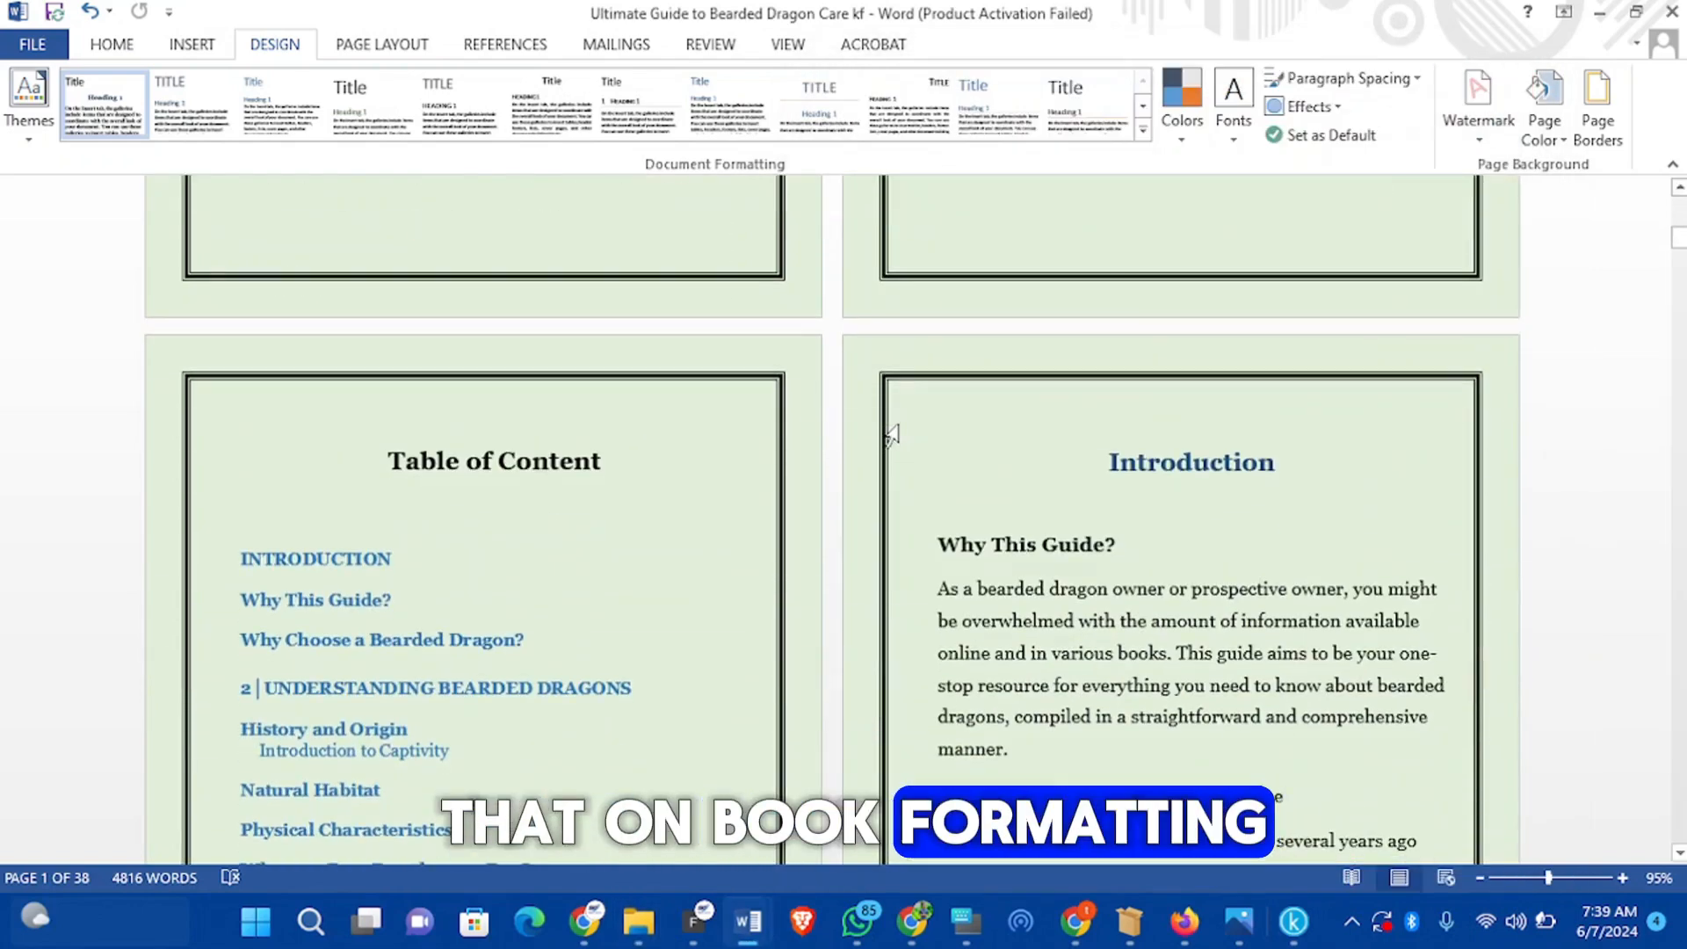
scroll(890, 434, down, 12)
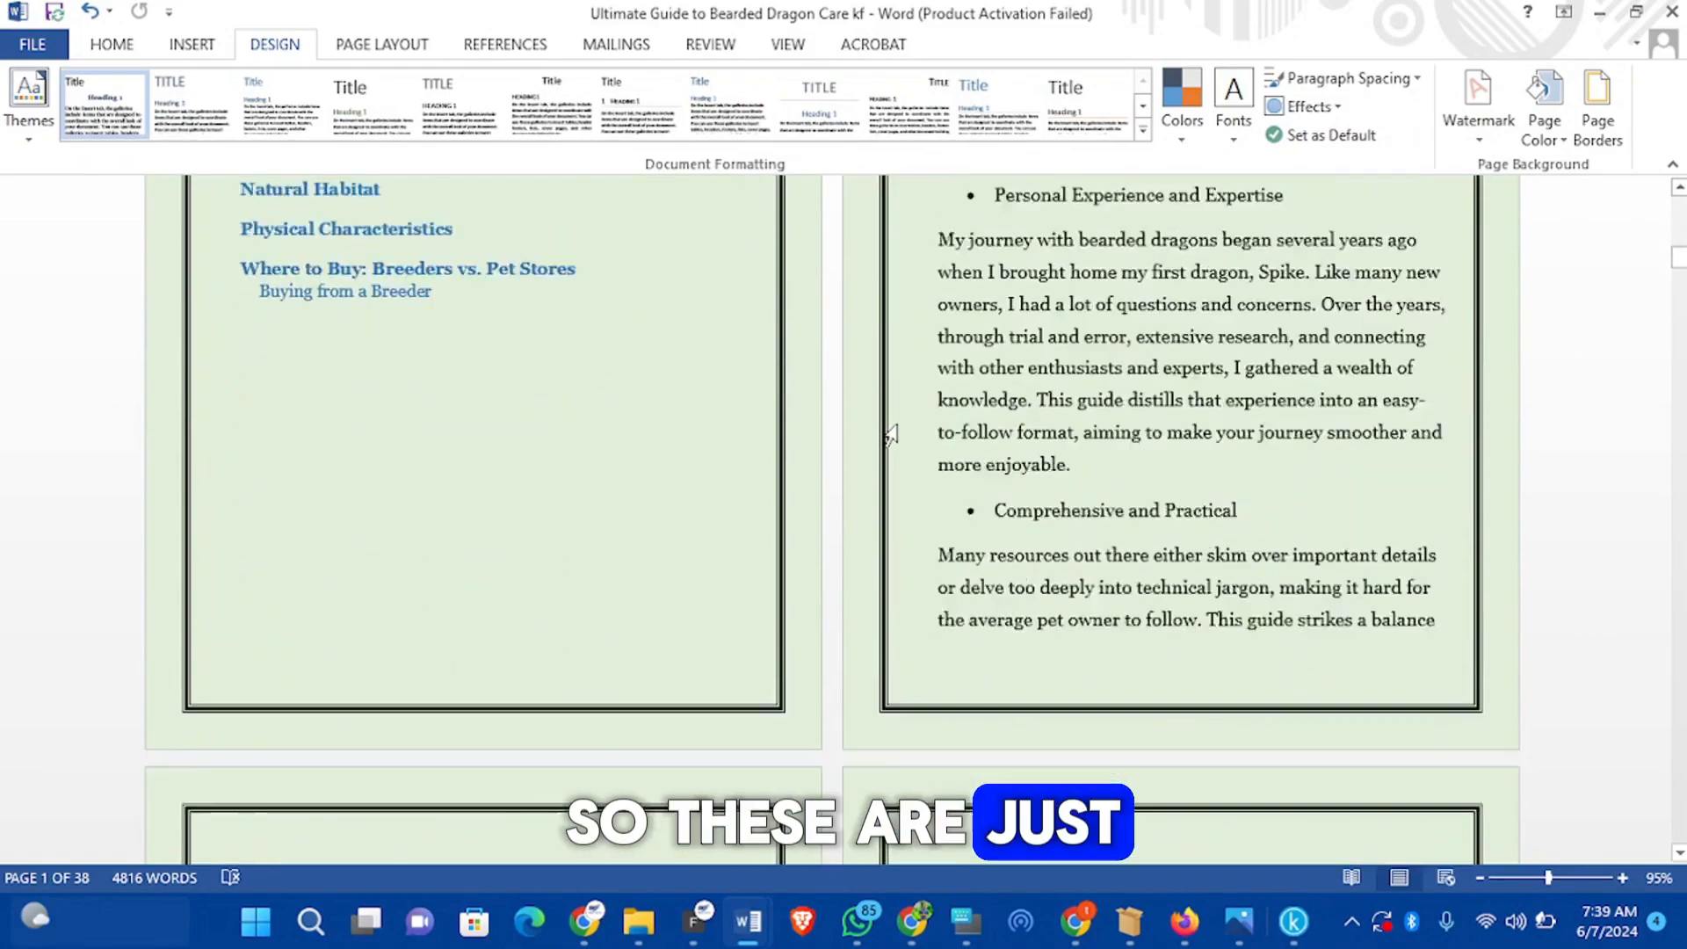
scroll(882, 435, down, 15)
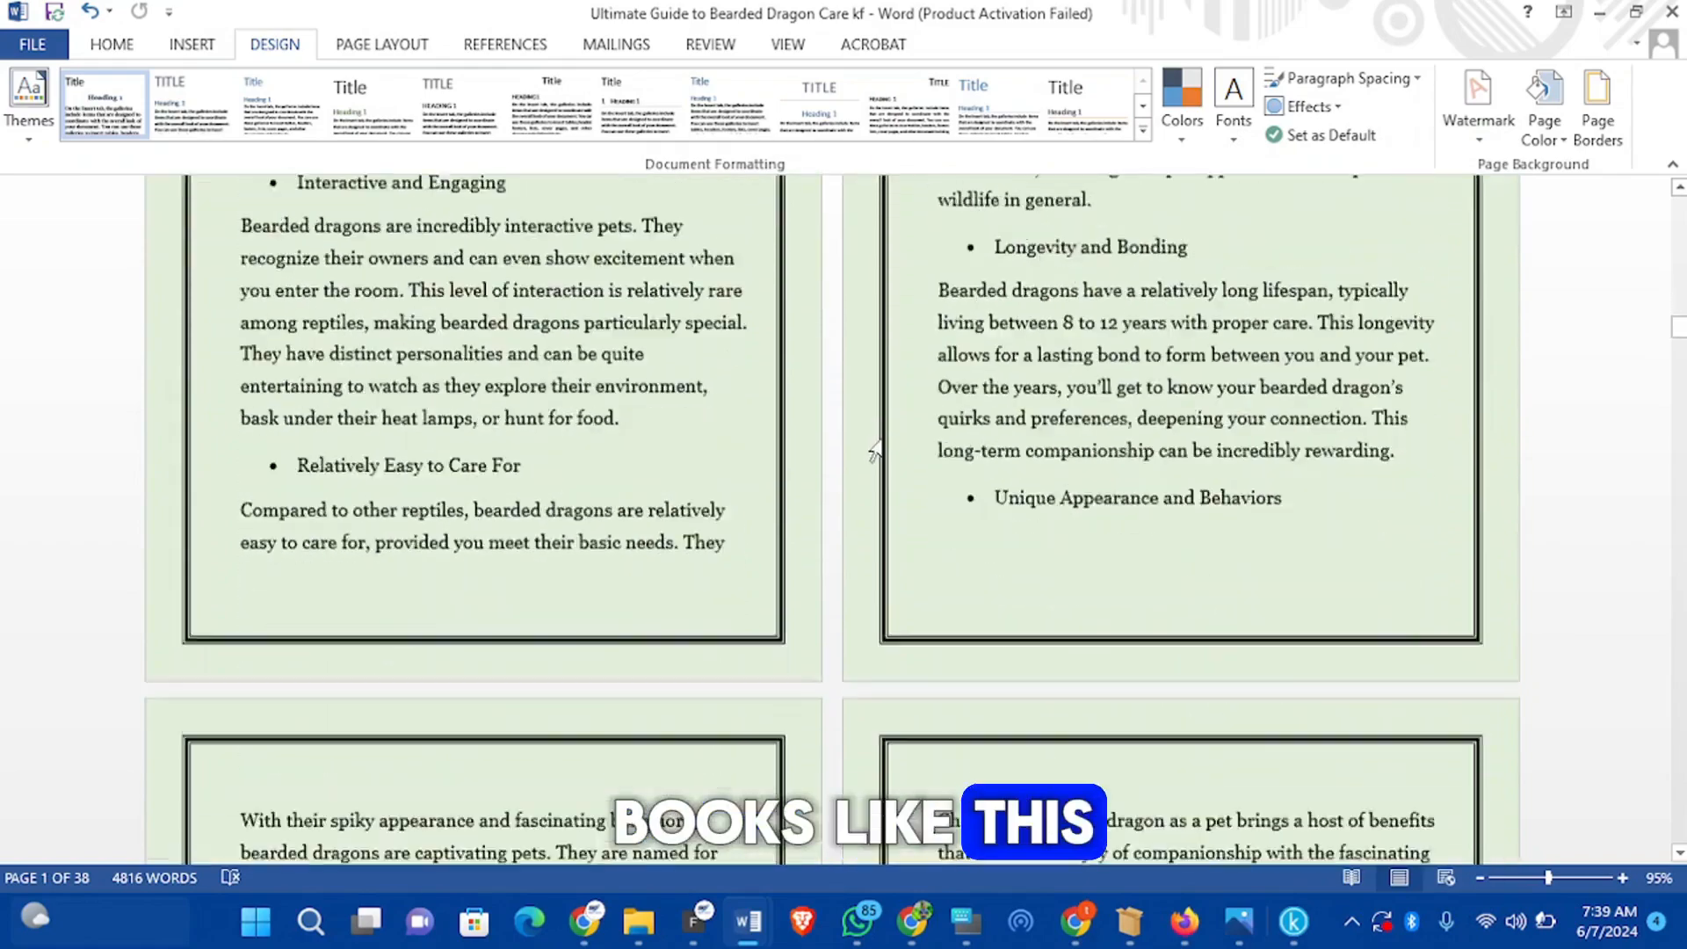
scroll(868, 461, down, 5)
scroll(857, 466, up, 15)
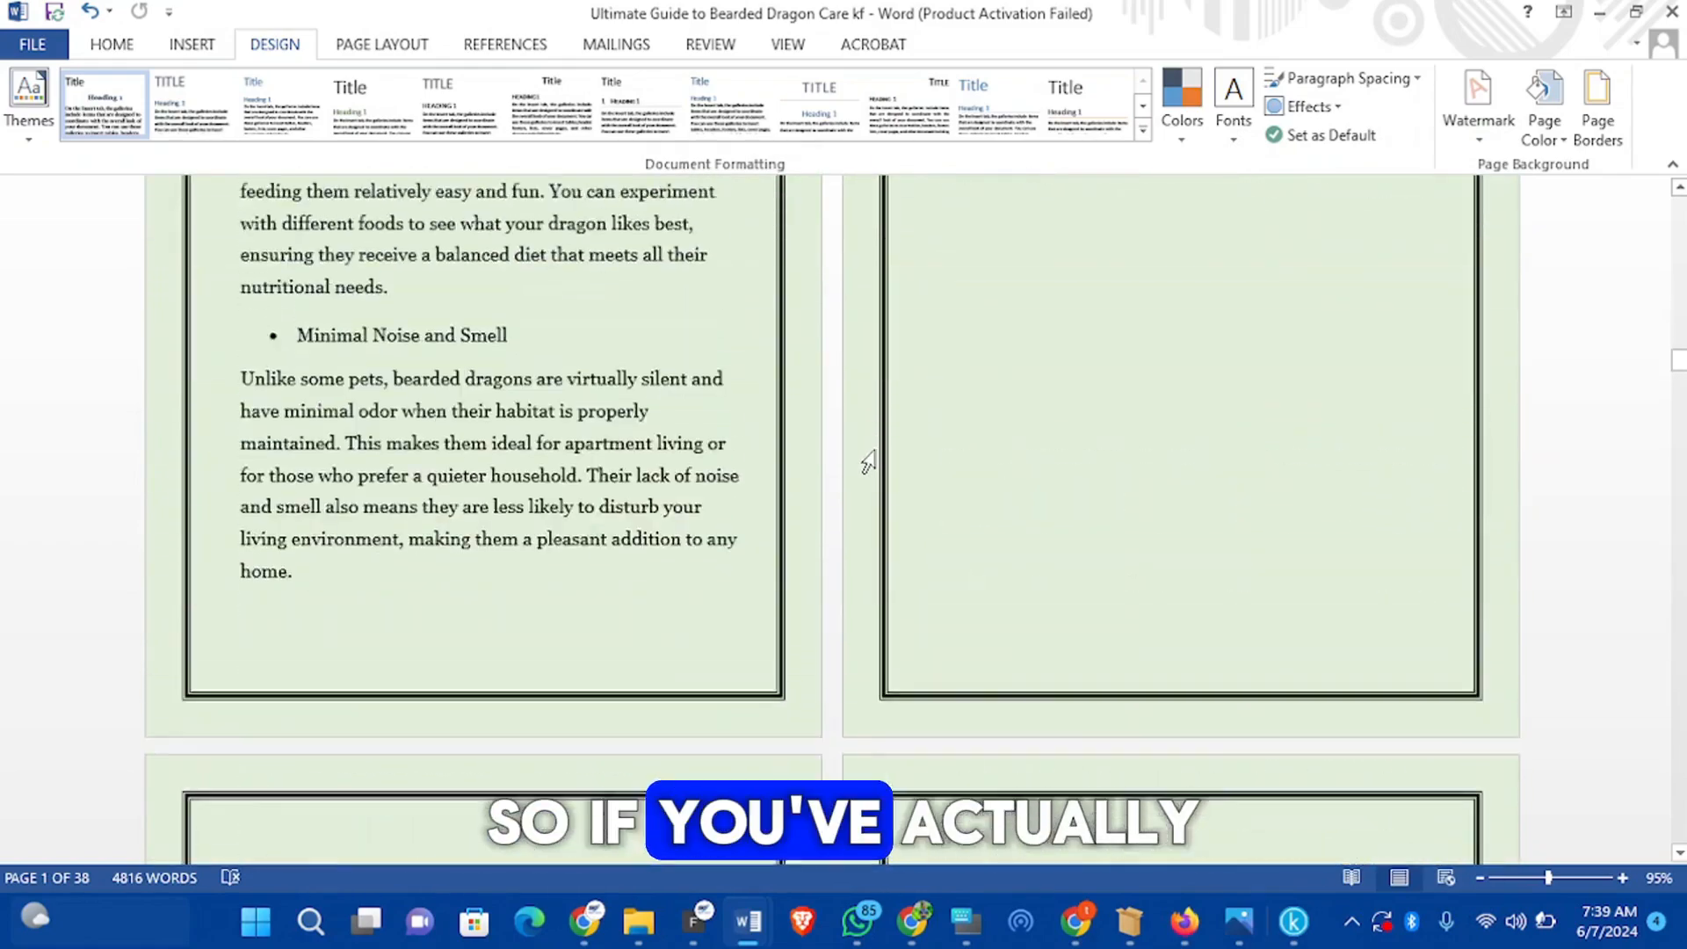
scroll(839, 479, up, 12)
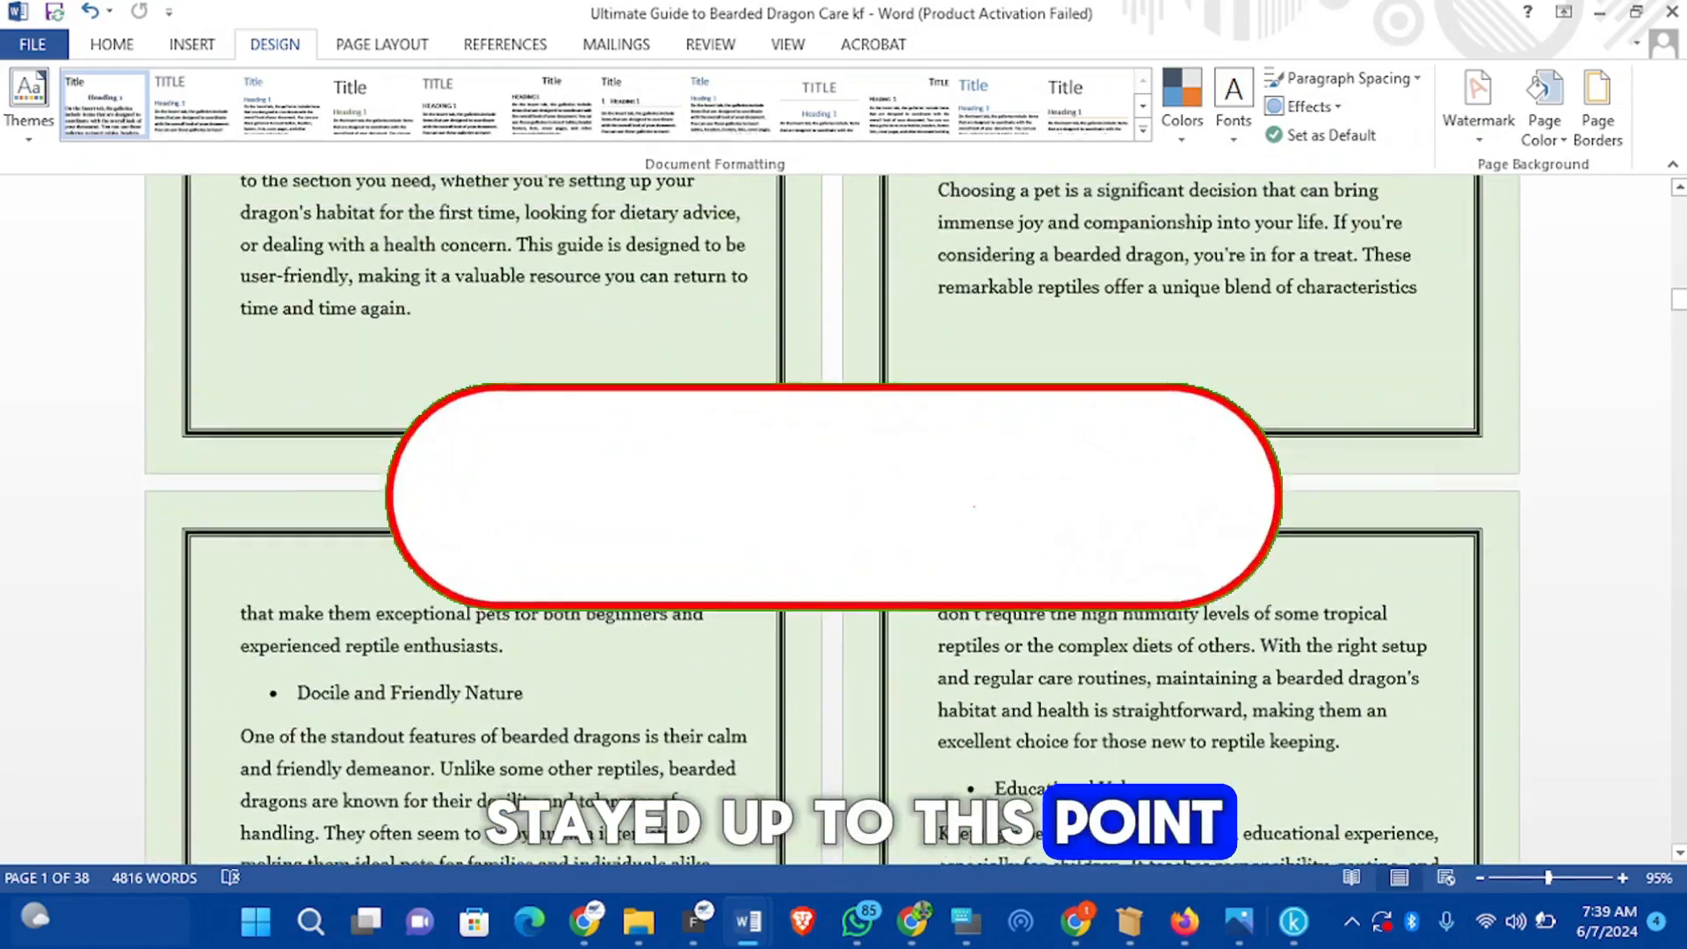
scroll(839, 479, up, 10)
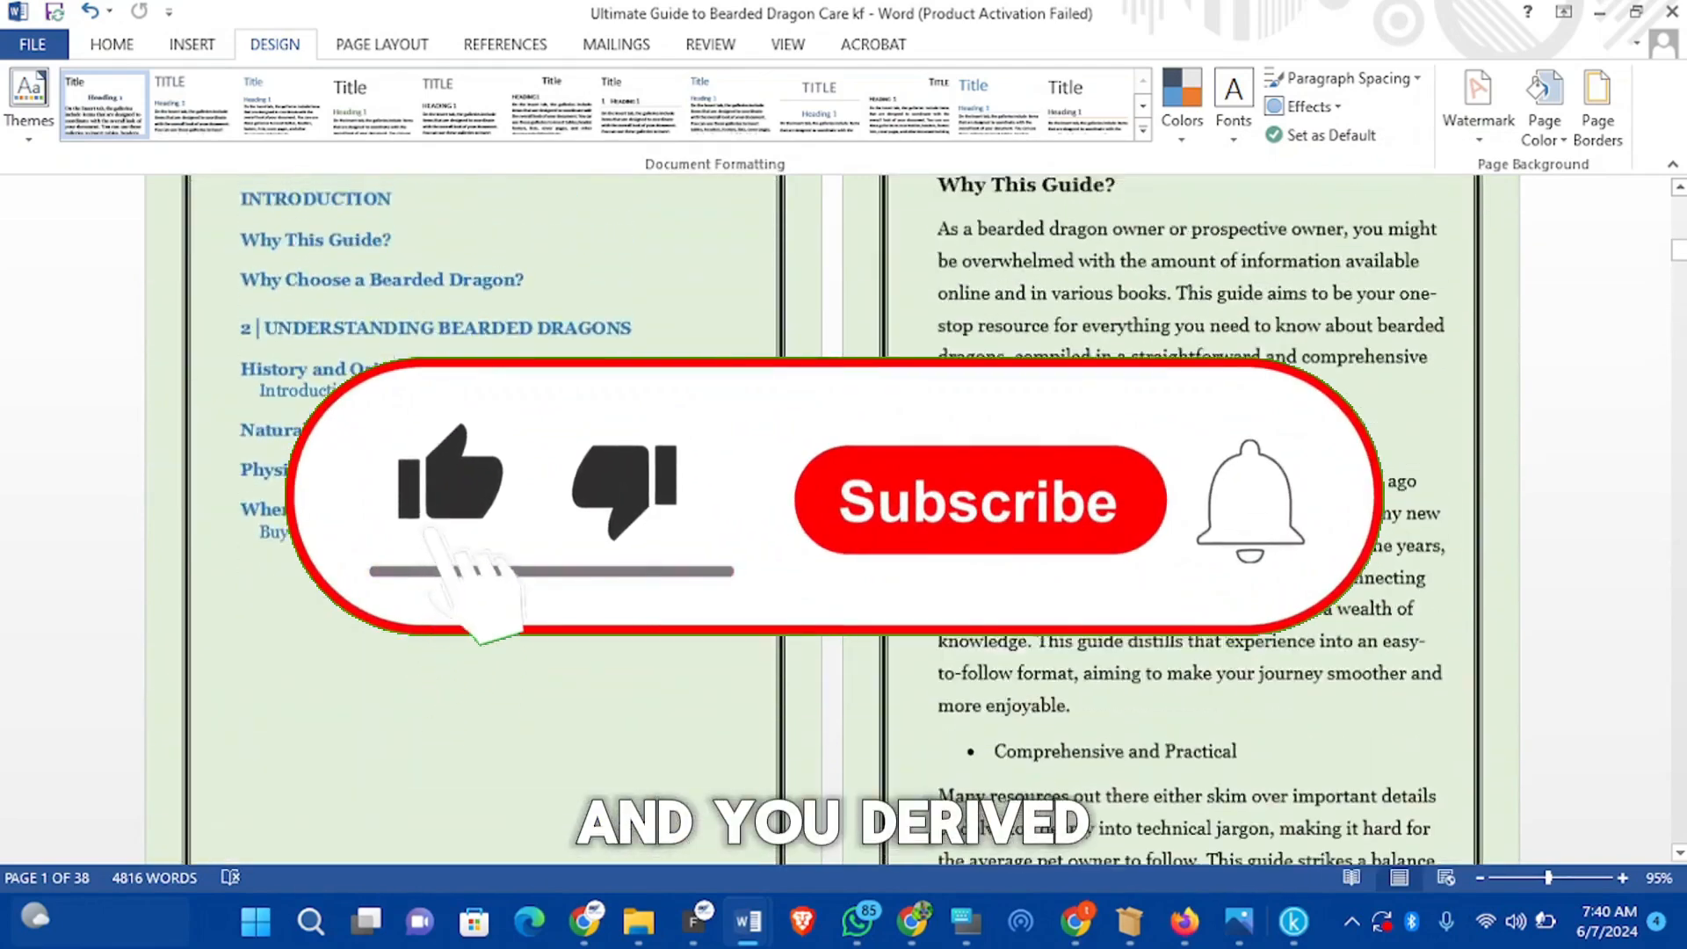